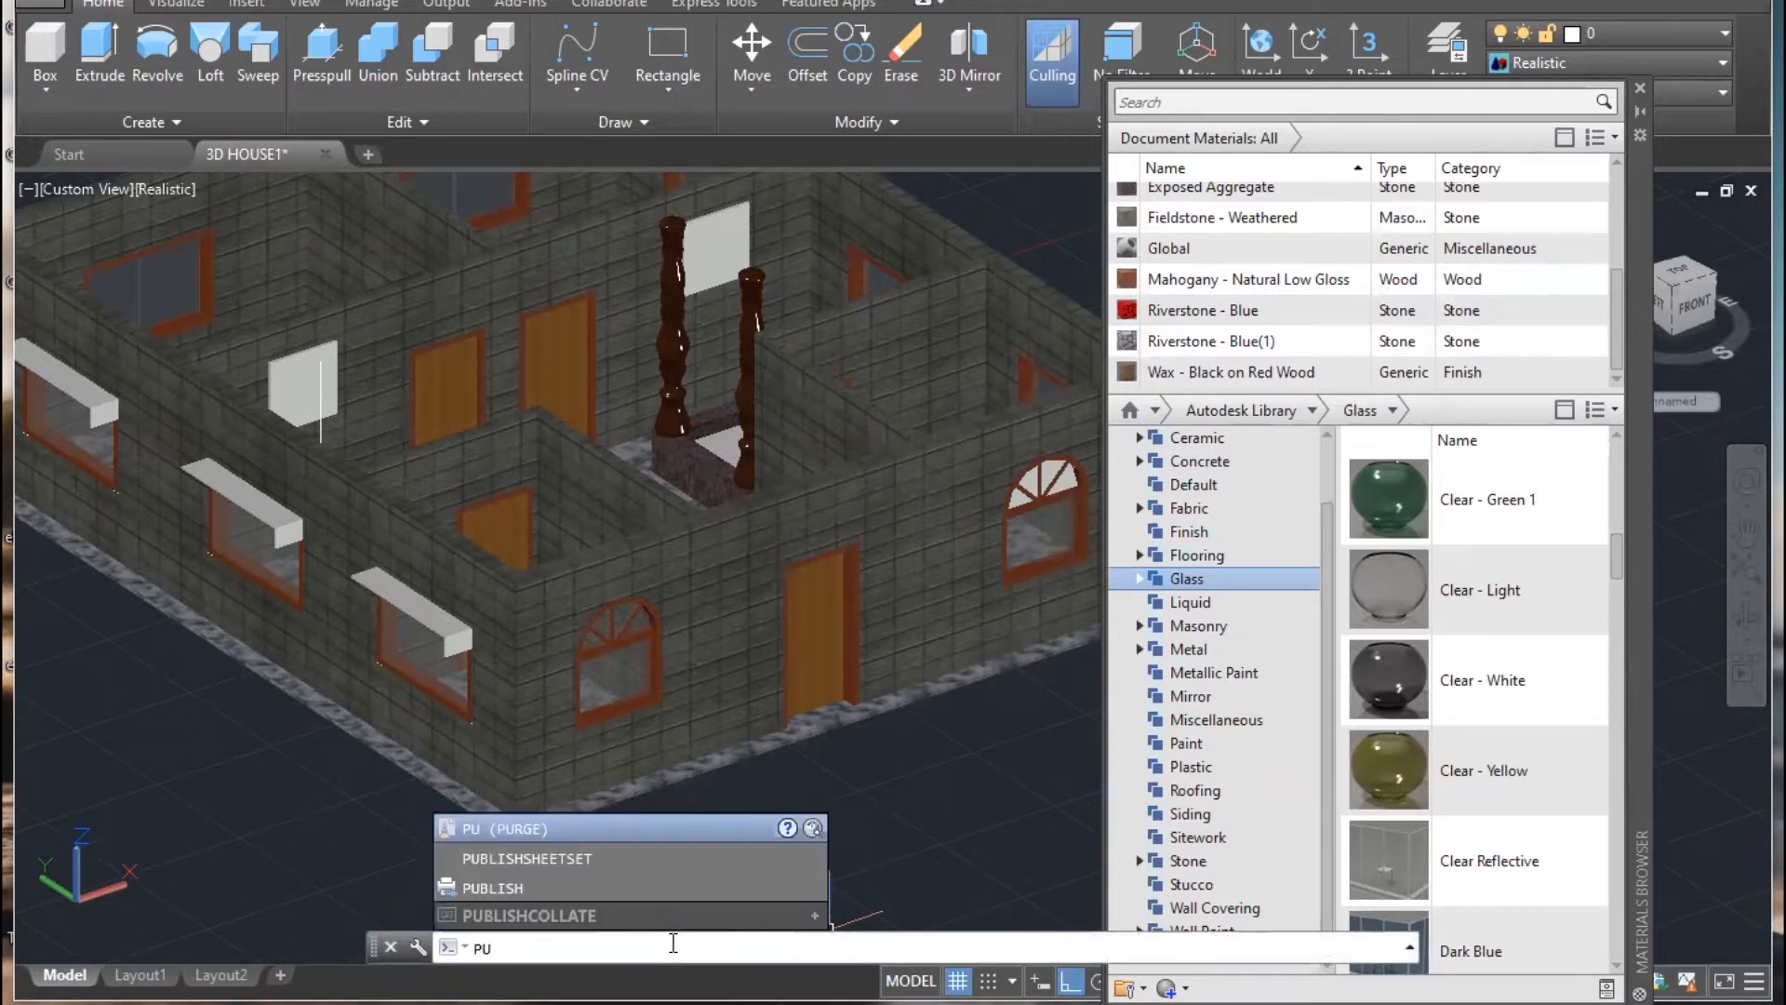
# - Purge all unused named items from the house drawing and close the Purge dialog
pyautogui.press('Return')
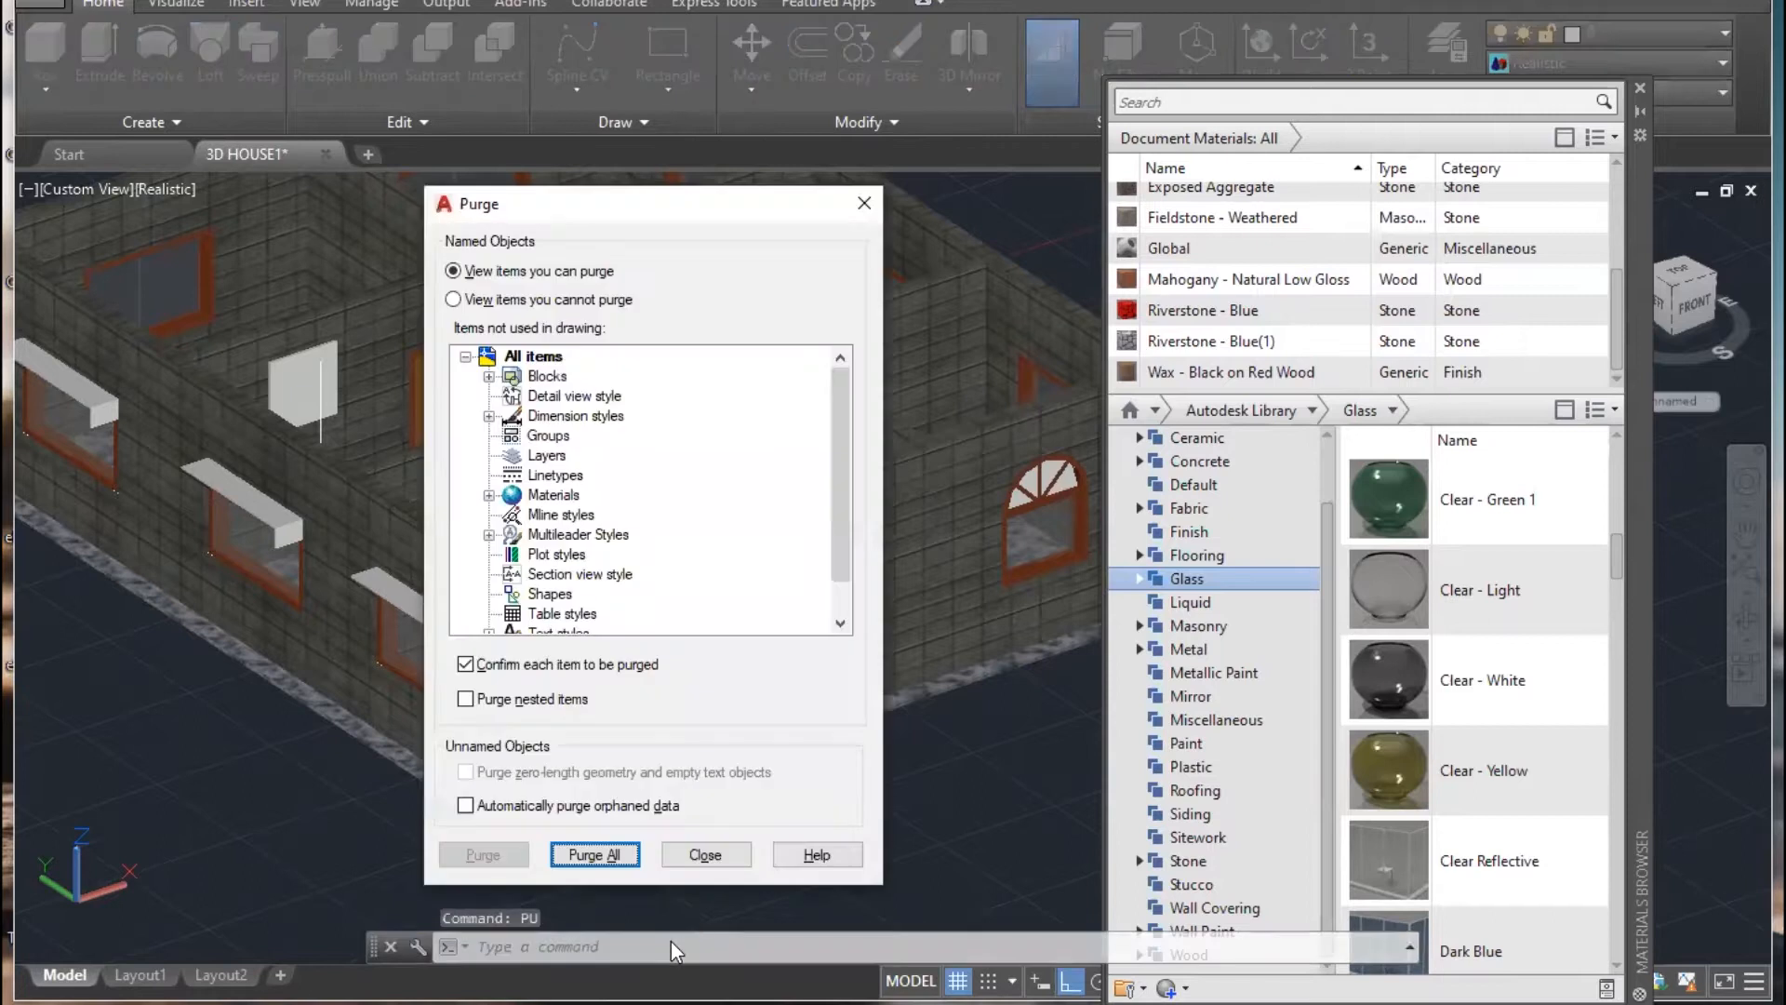
pyautogui.click(546, 377)
pyautogui.click(558, 398)
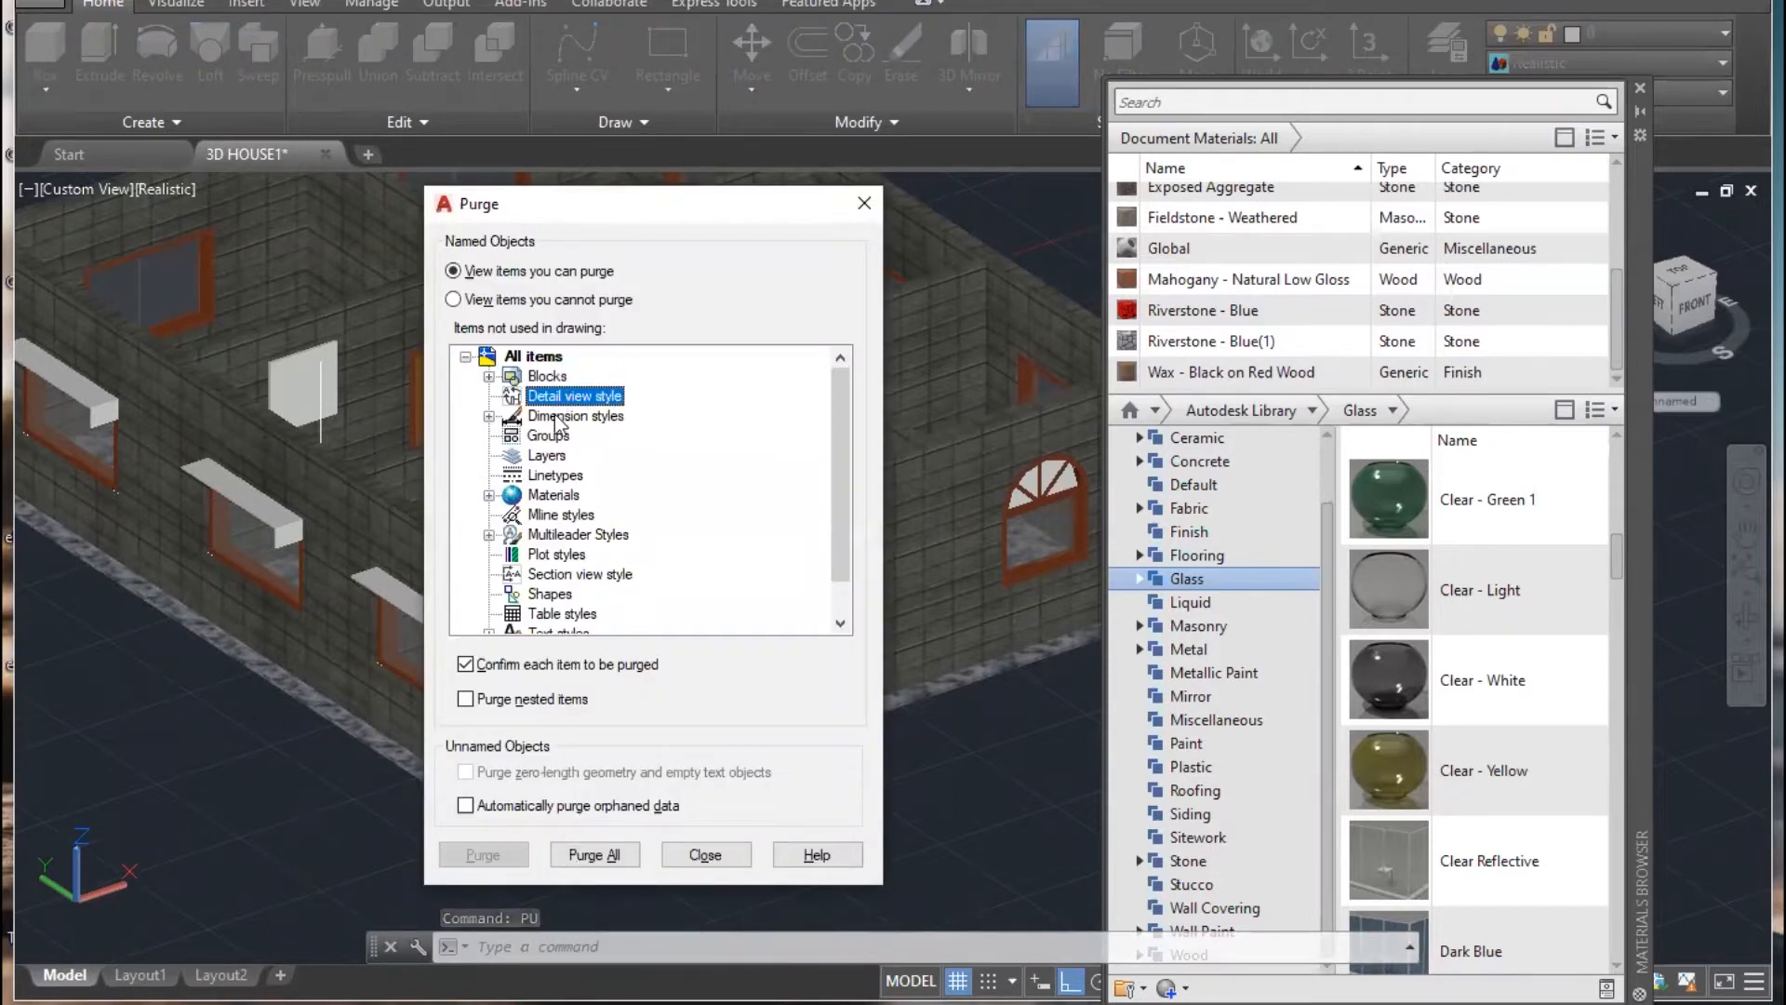
pyautogui.click(554, 496)
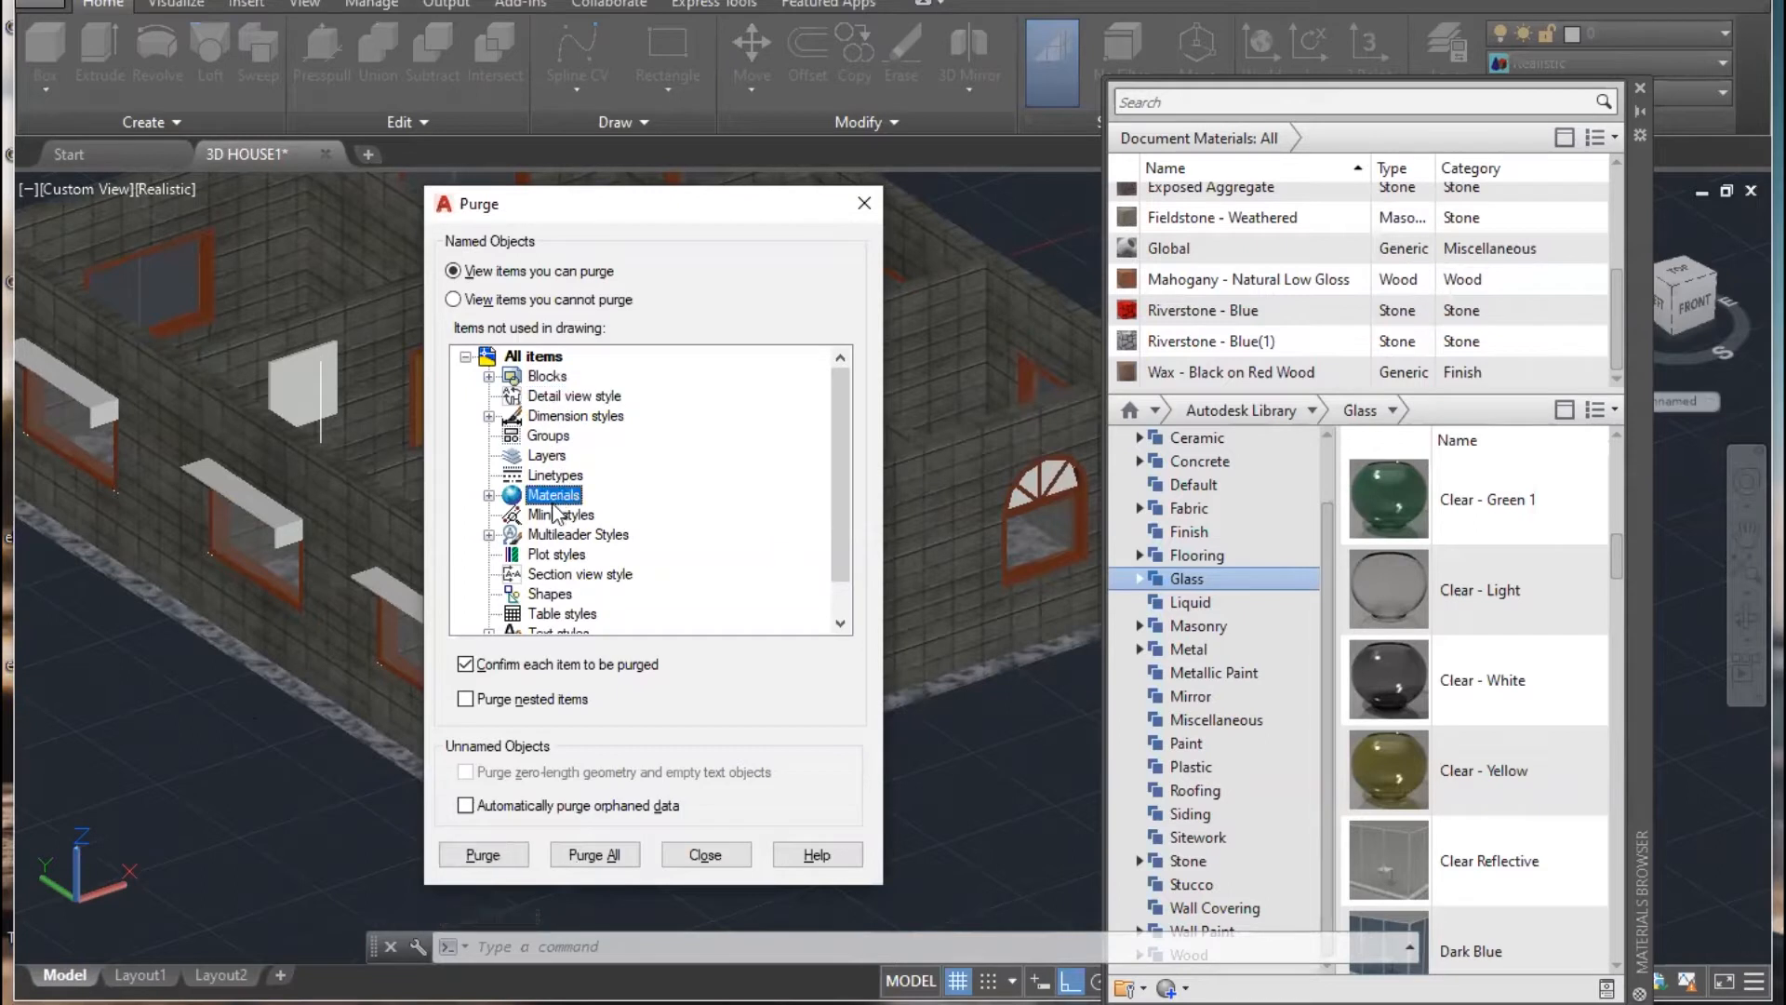
pyautogui.click(618, 853)
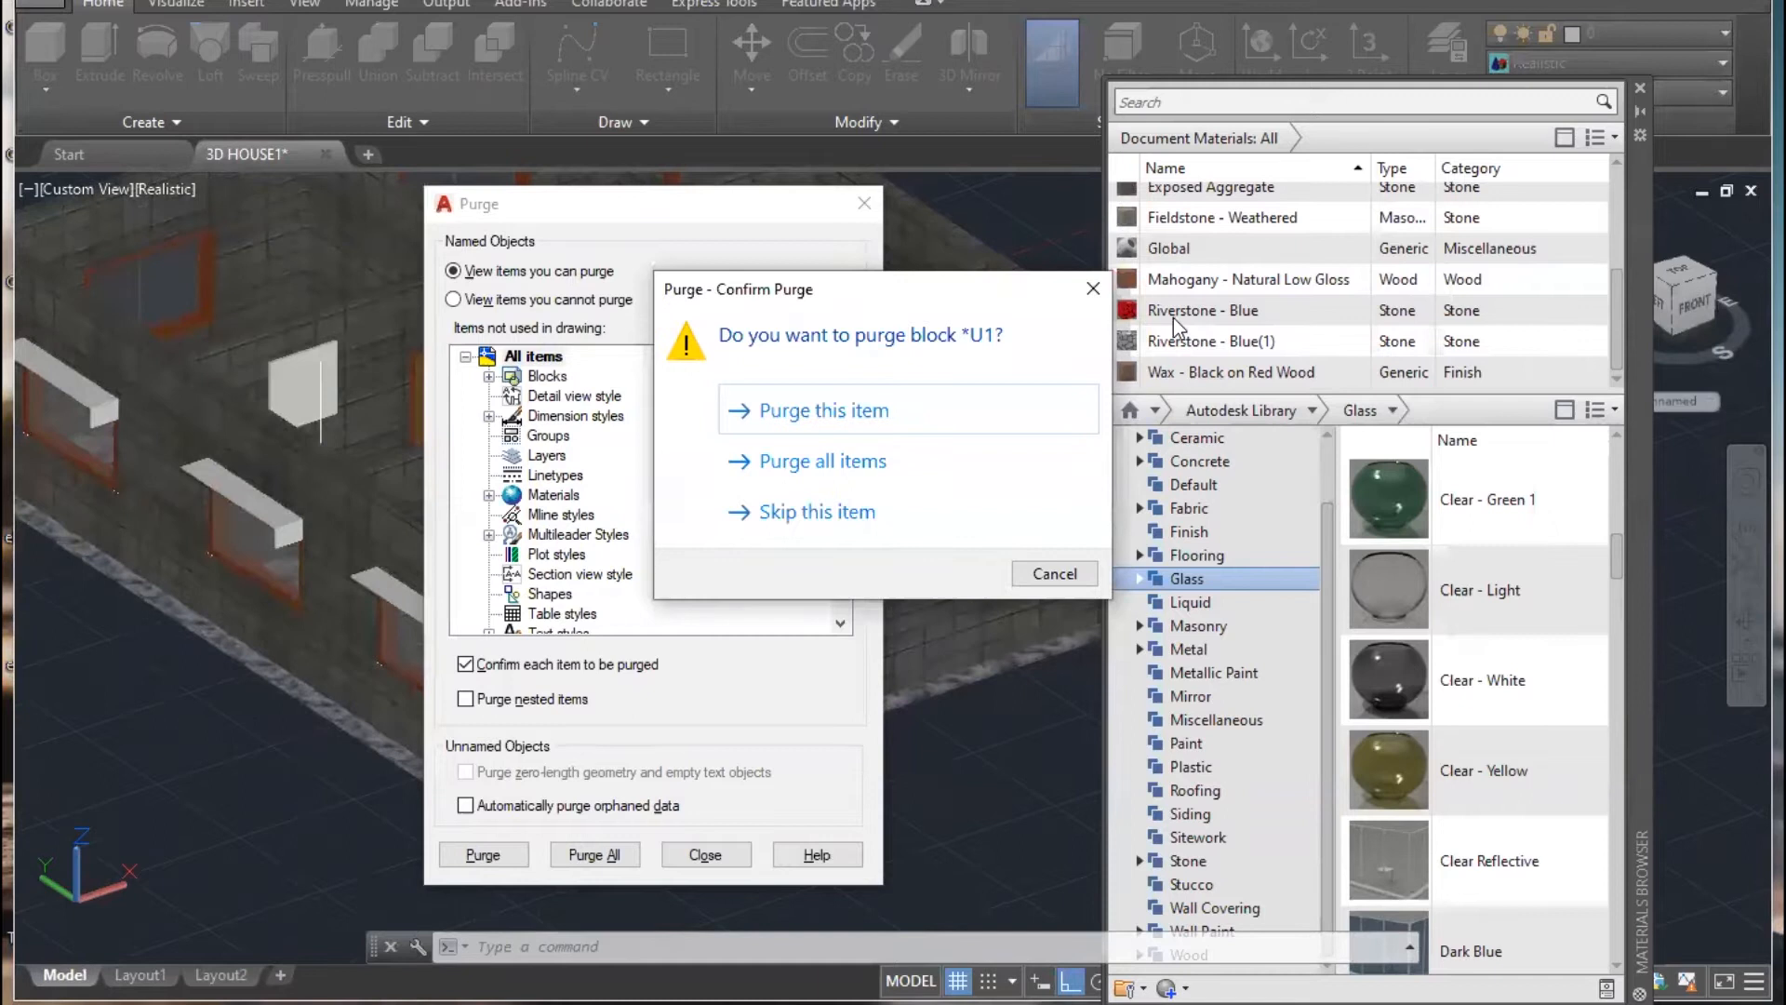
pyautogui.click(870, 462)
pyautogui.click(864, 203)
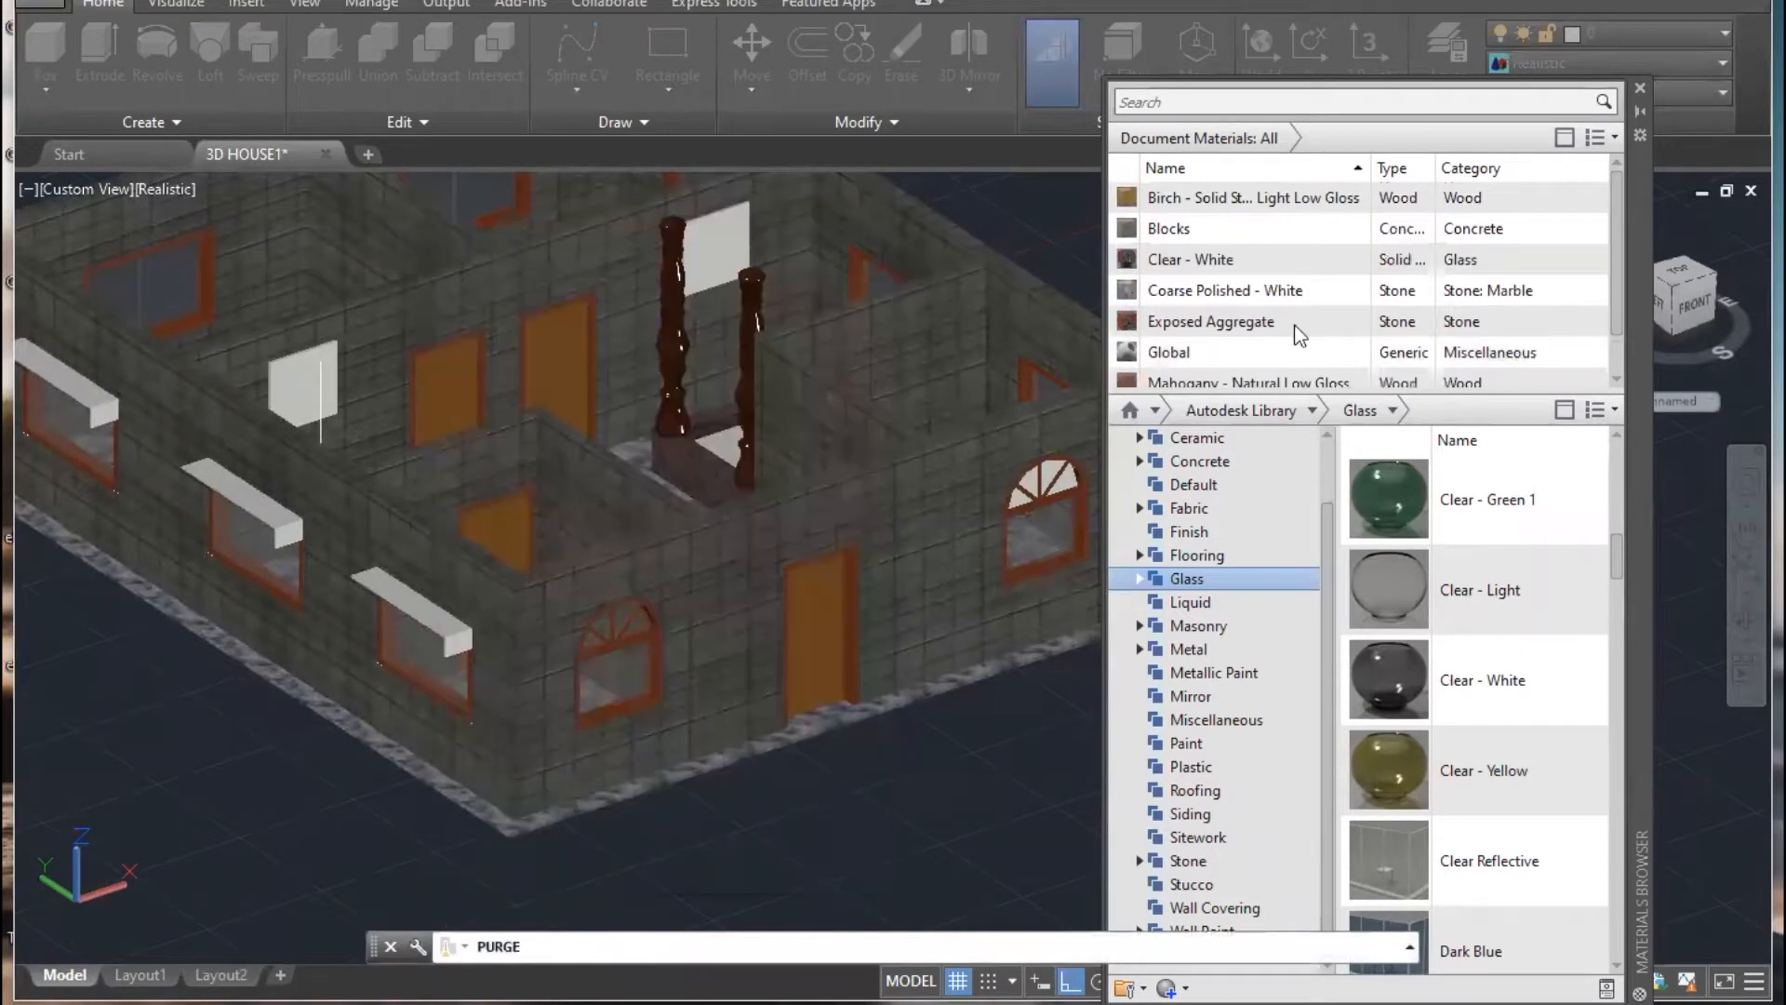
# - Enlarge the document materials list so every material in the drawing shows
pyautogui.scroll(2, 1406, 349)
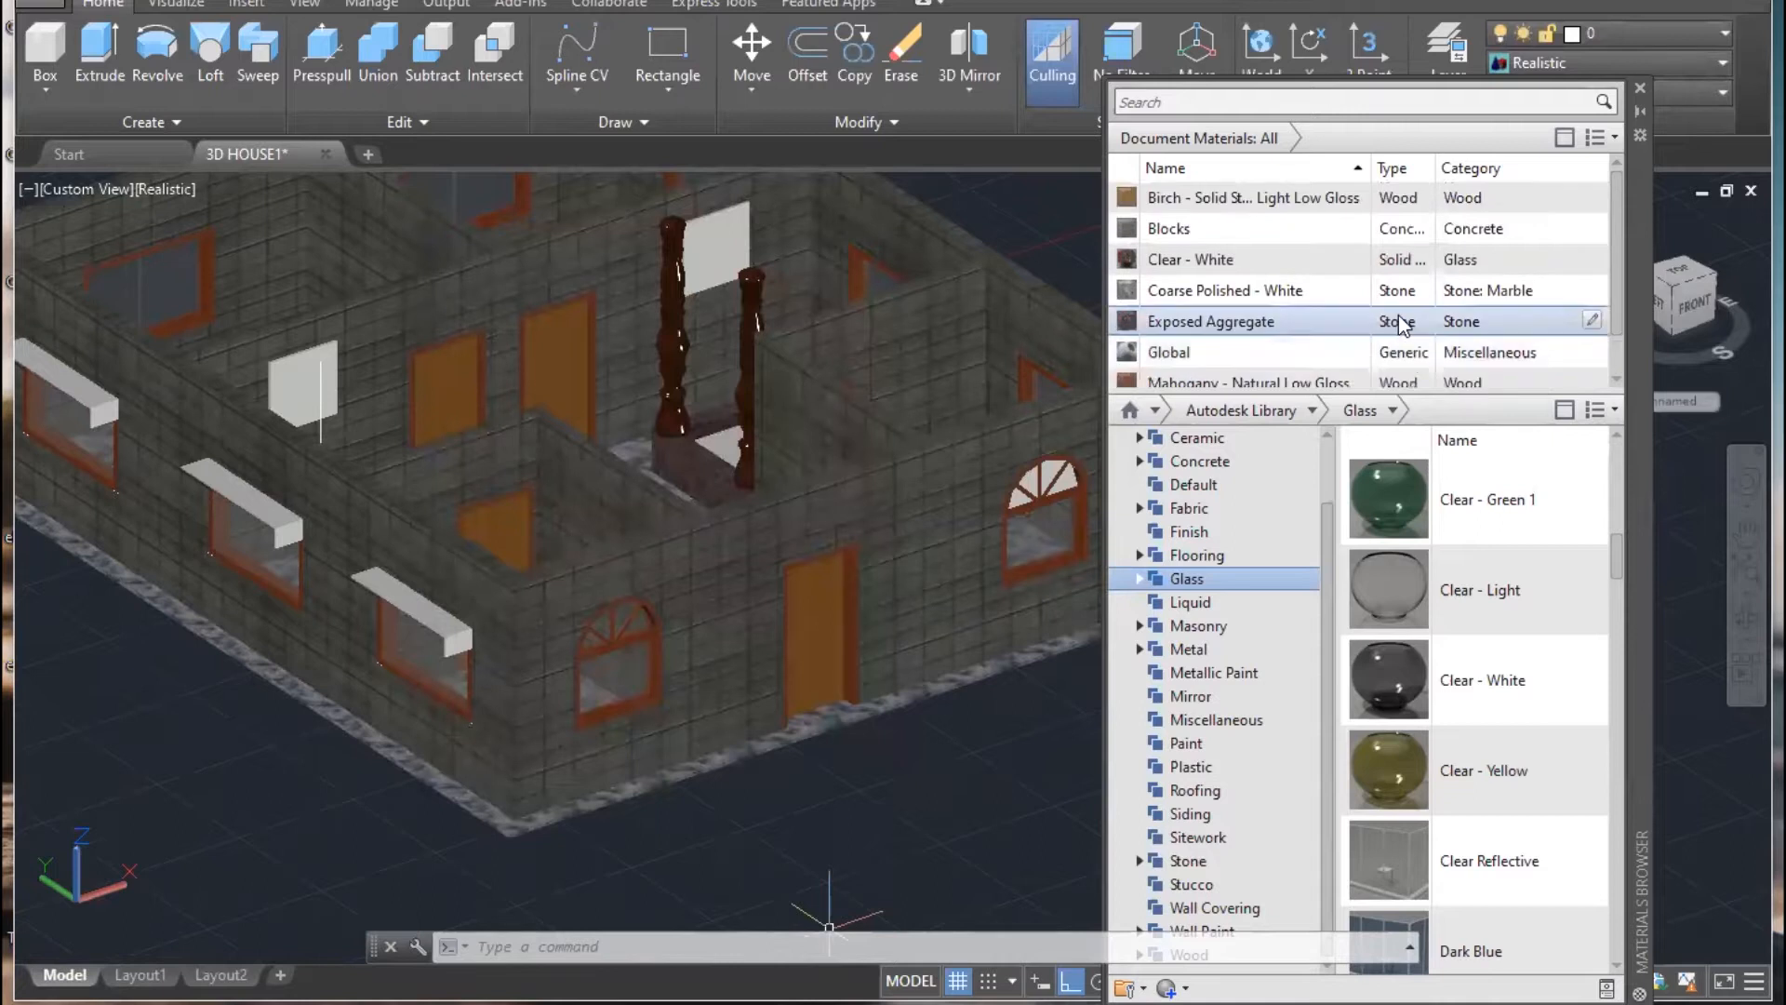
pyautogui.scroll(-1, 1400, 323)
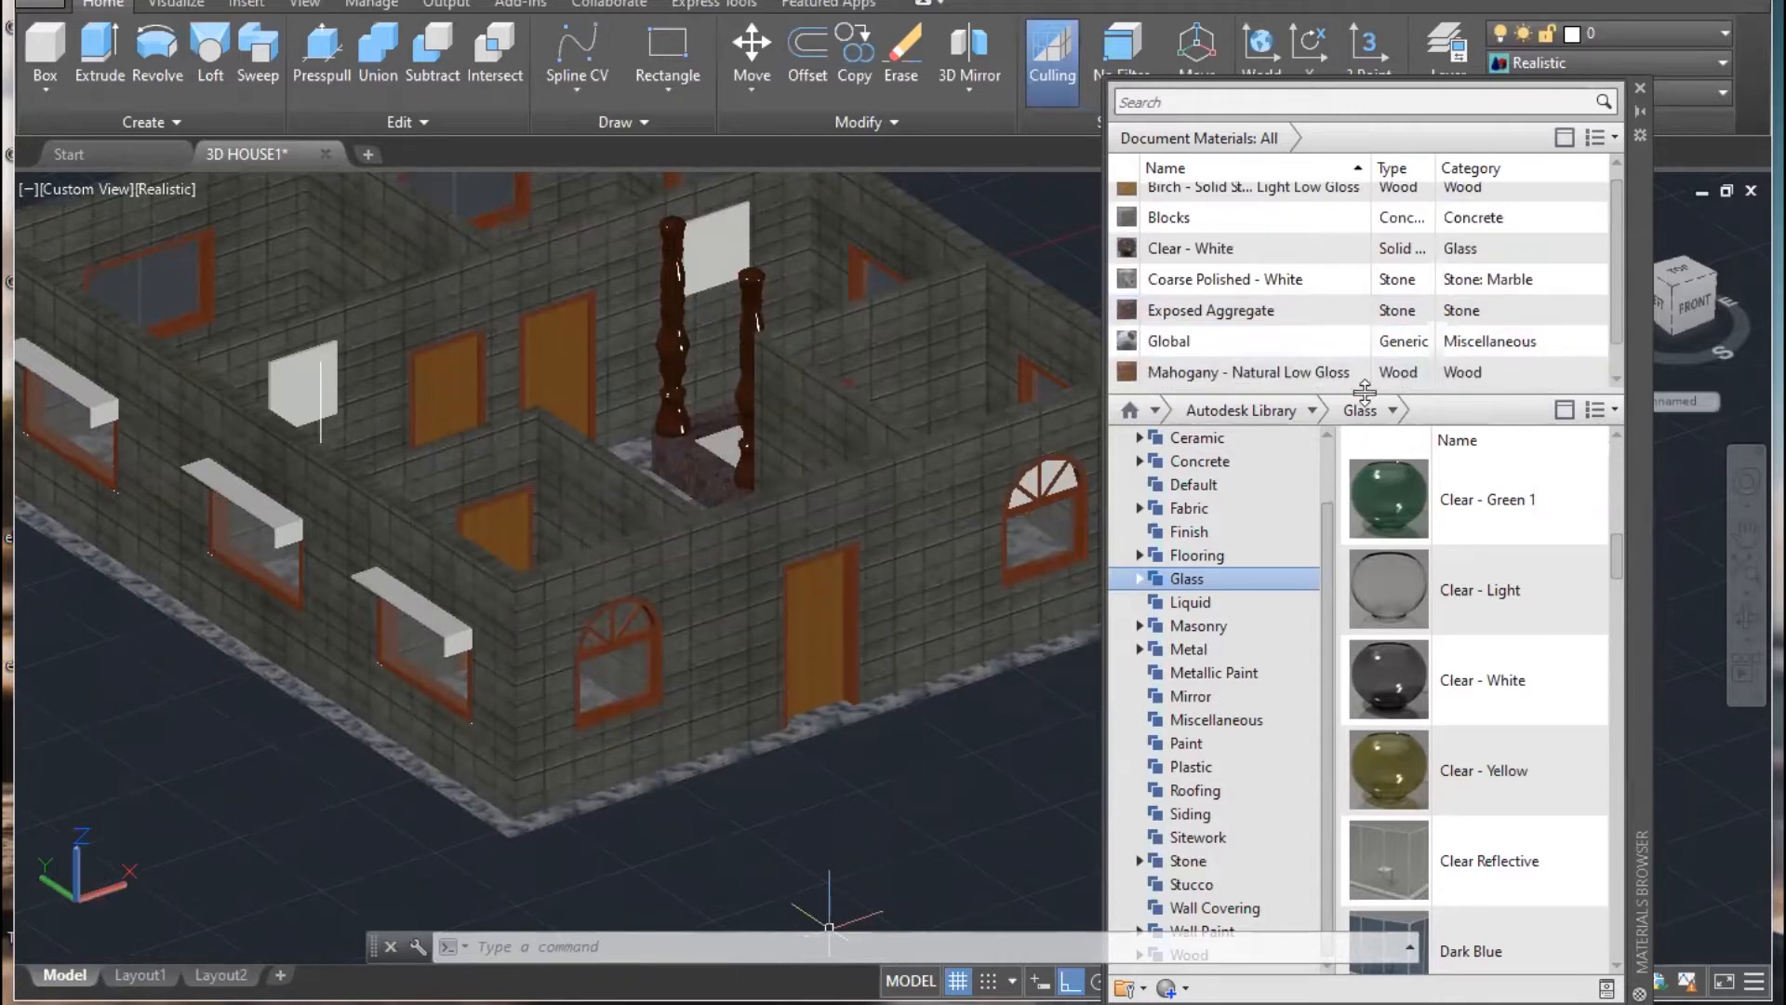
pyautogui.moveTo(1364, 388); pyautogui.dragTo(1364, 463)
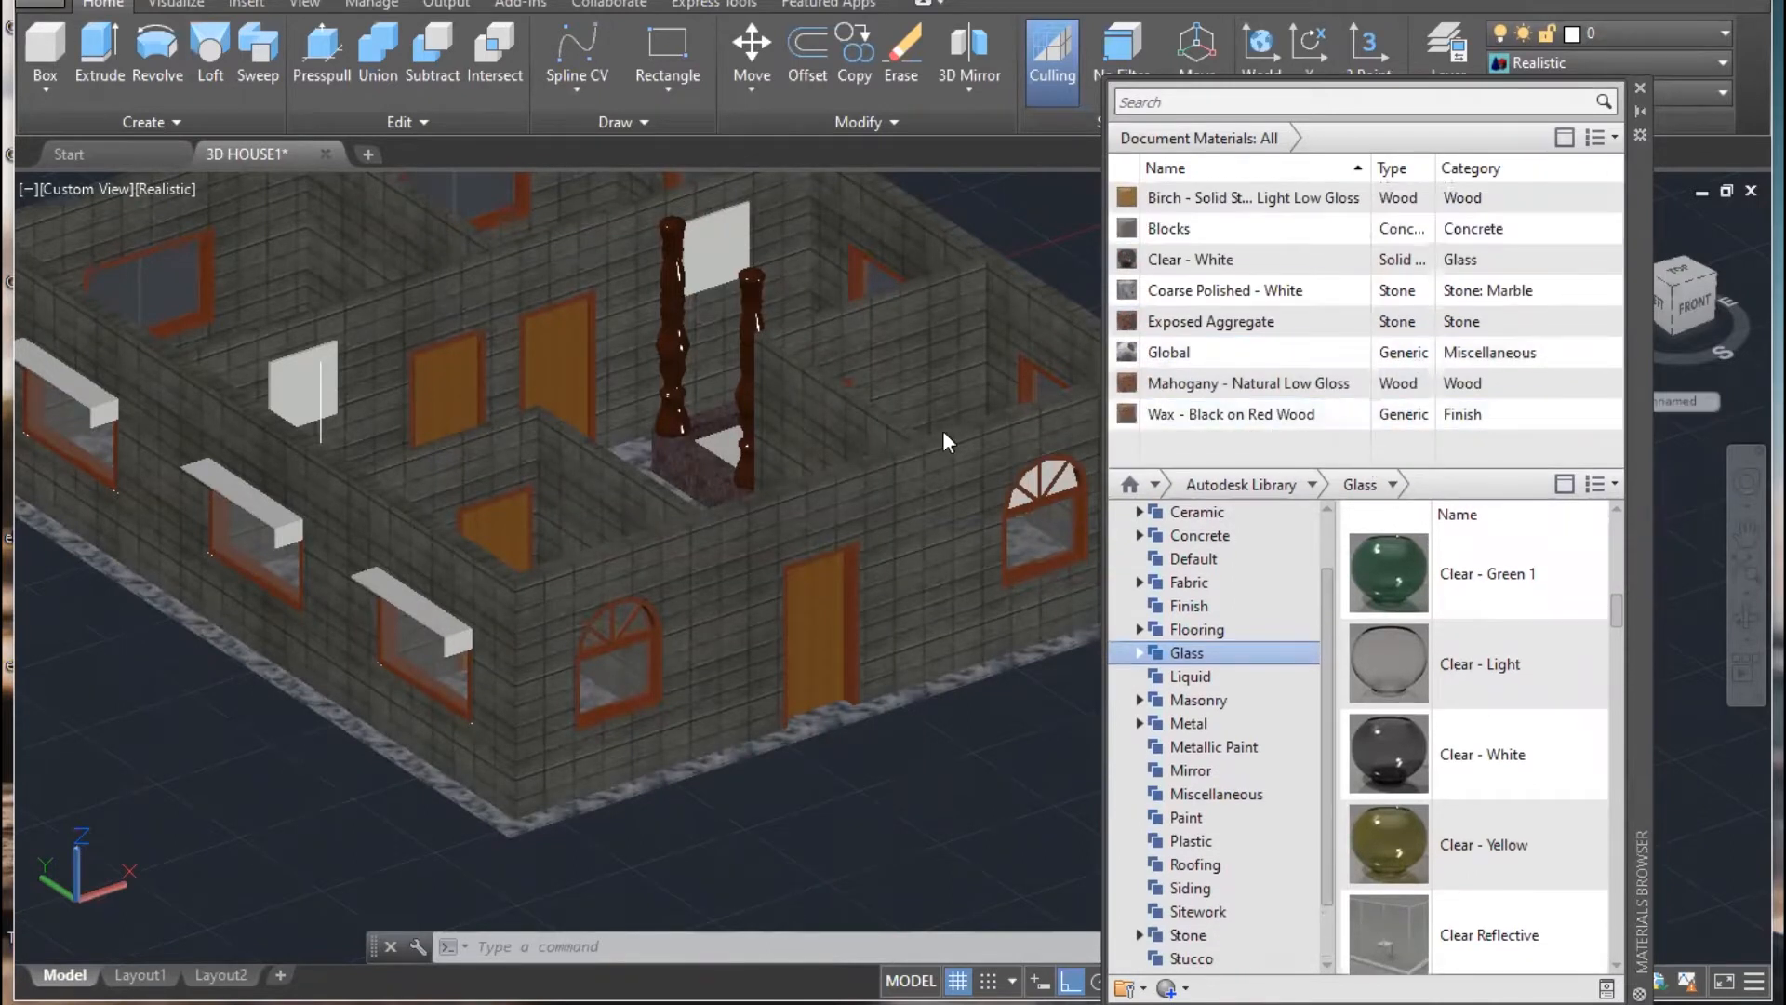
pyautogui.moveTo(917, 481); pyautogui.dragTo(899, 583, button='middle')
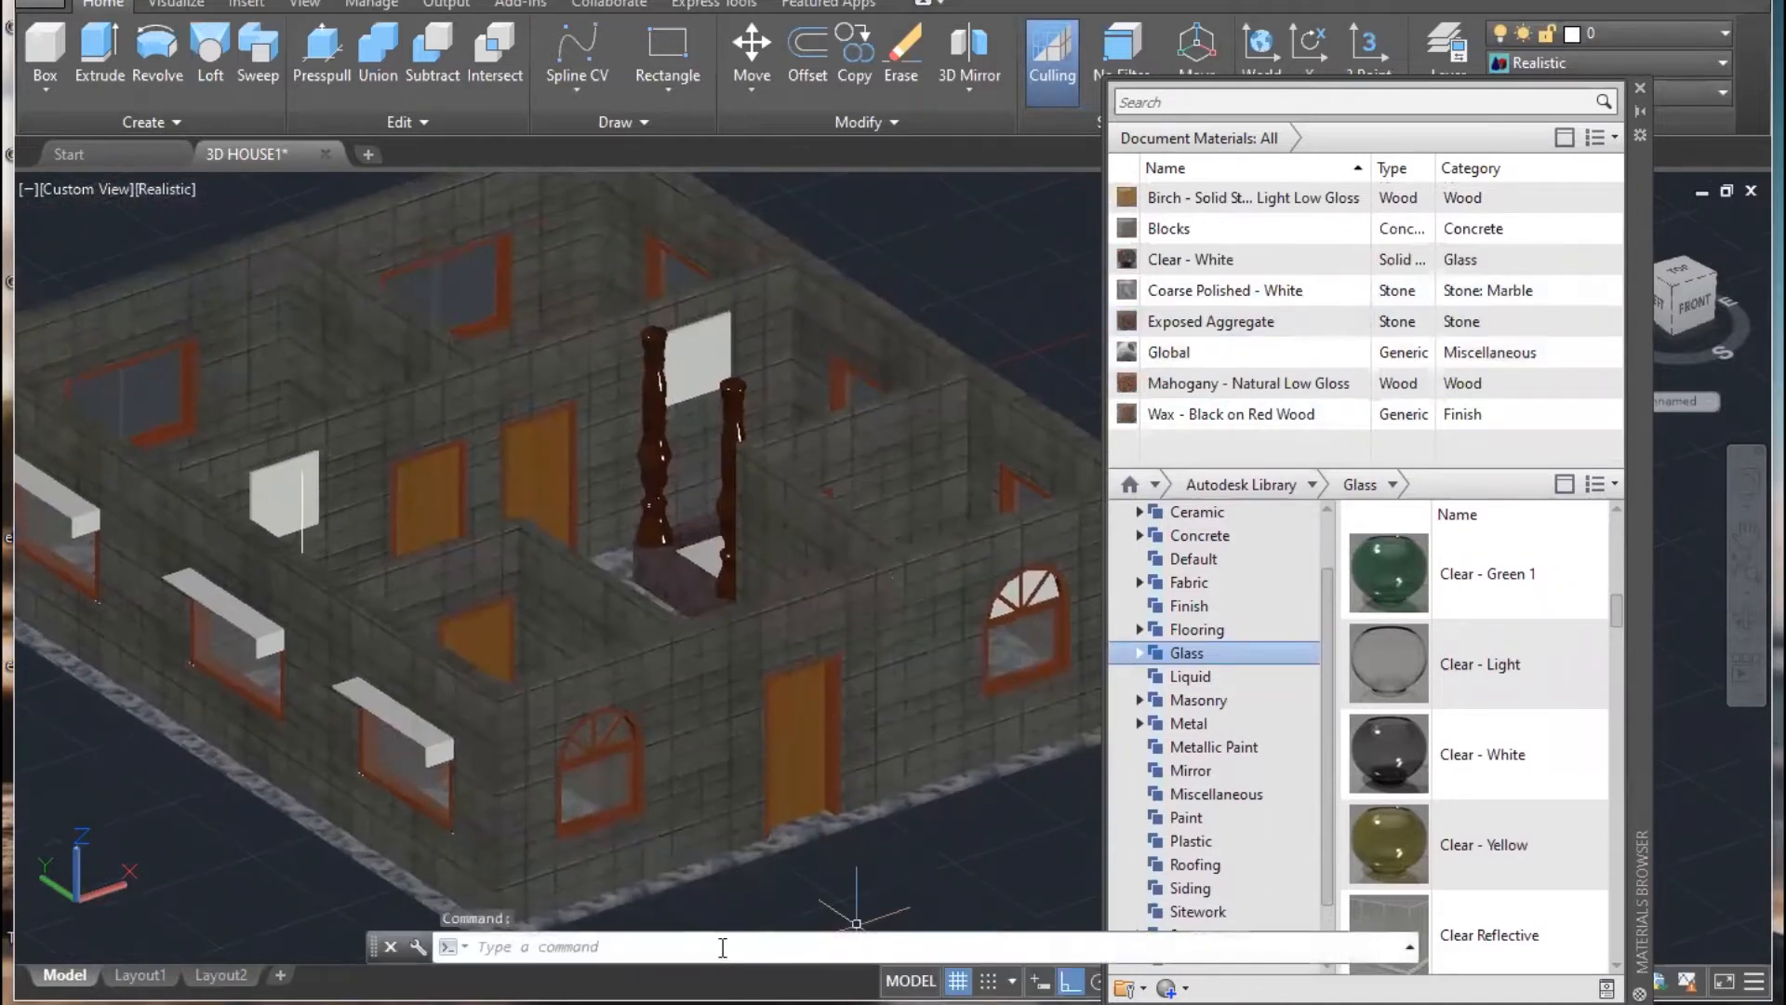
# - Reopen Purge to check for any remaining unused items, then close it
pyautogui.click(722, 947)
pyautogui.write('pu')
pyautogui.press('Return')
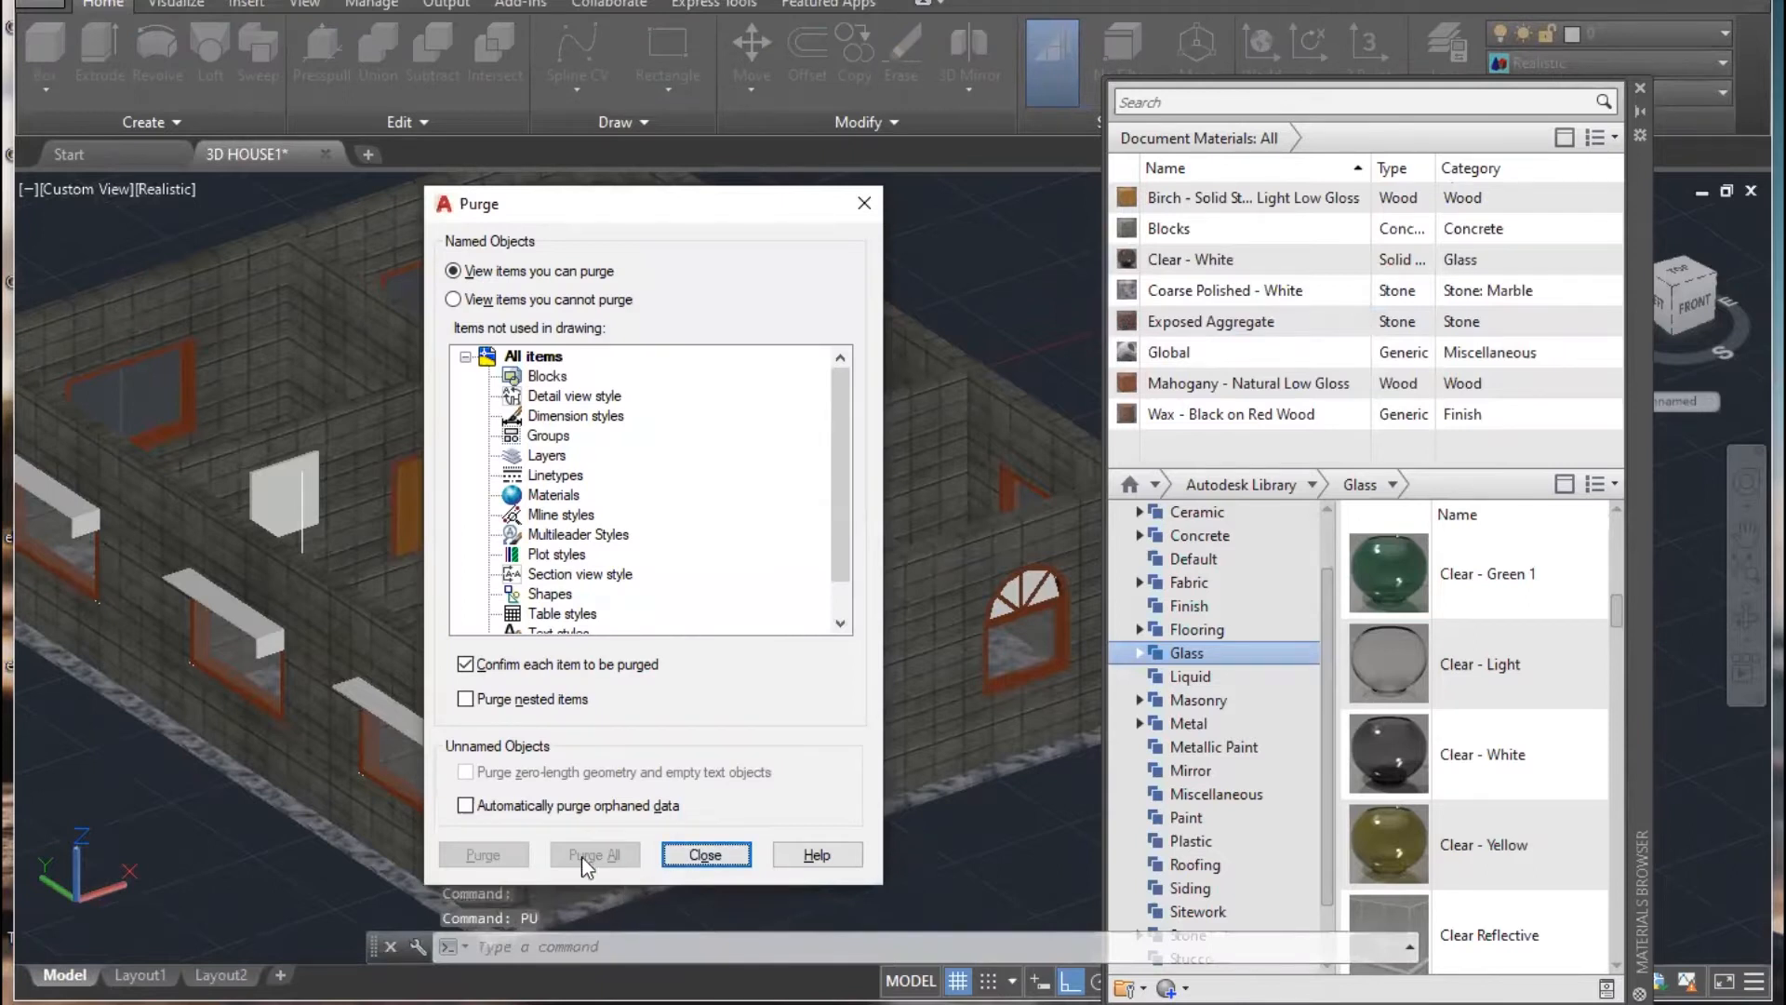
pyautogui.click(699, 854)
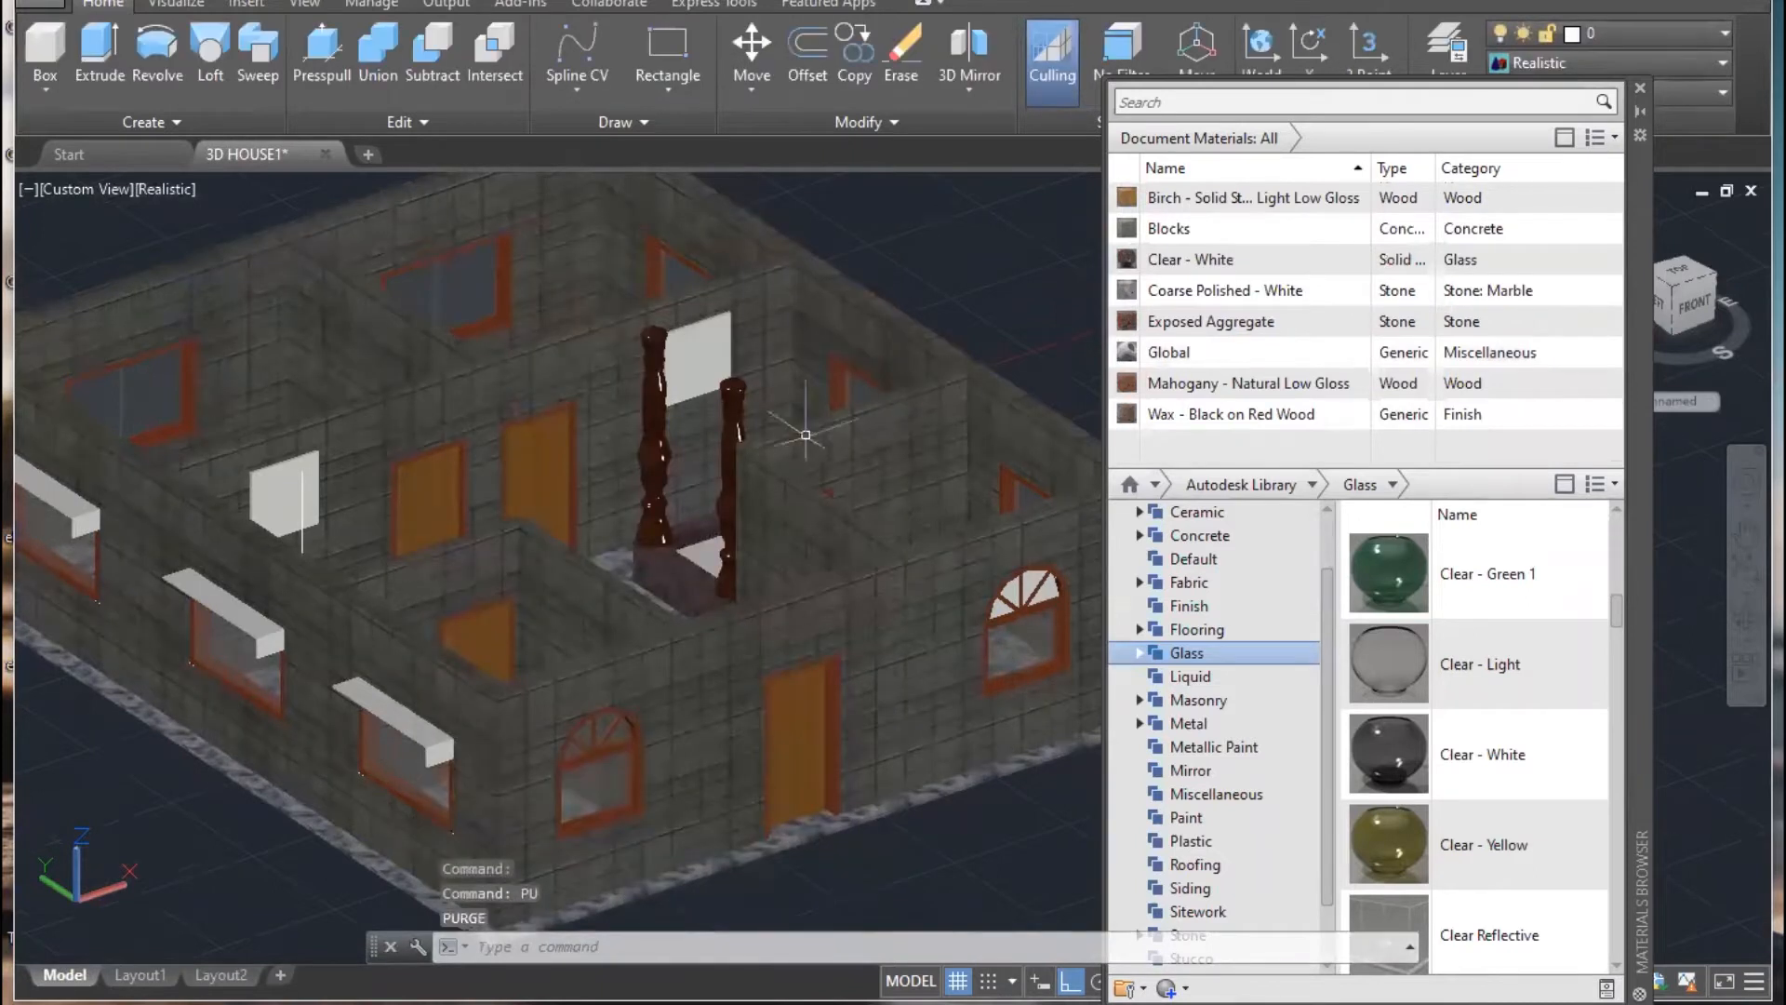
# - Assign the Beige material from the library's Wall Paint category to the house walls
pyautogui.moveTo(536, 470); pyautogui.dragTo(619, 482, button='middle')
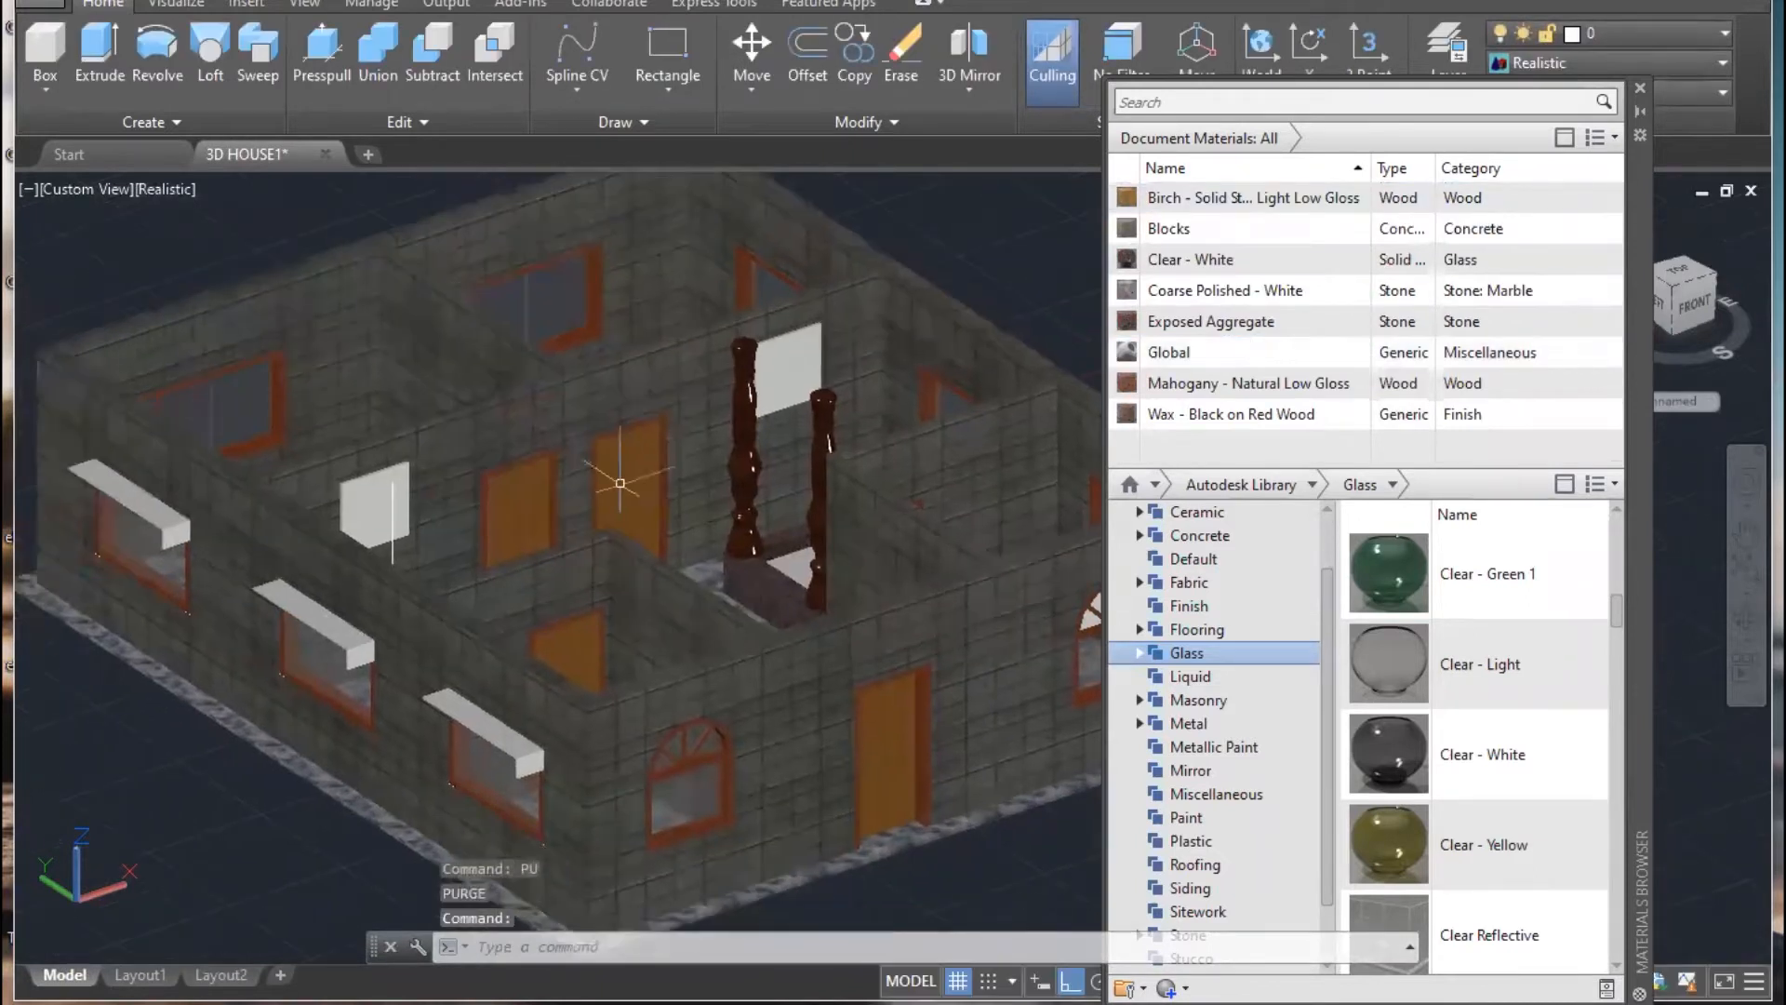
pyautogui.moveTo(628, 663); pyautogui.dragTo(603, 576, button='middle')
pyautogui.moveTo(718, 621); pyautogui.dragTo(717, 503, button='middle')
pyautogui.click(794, 474)
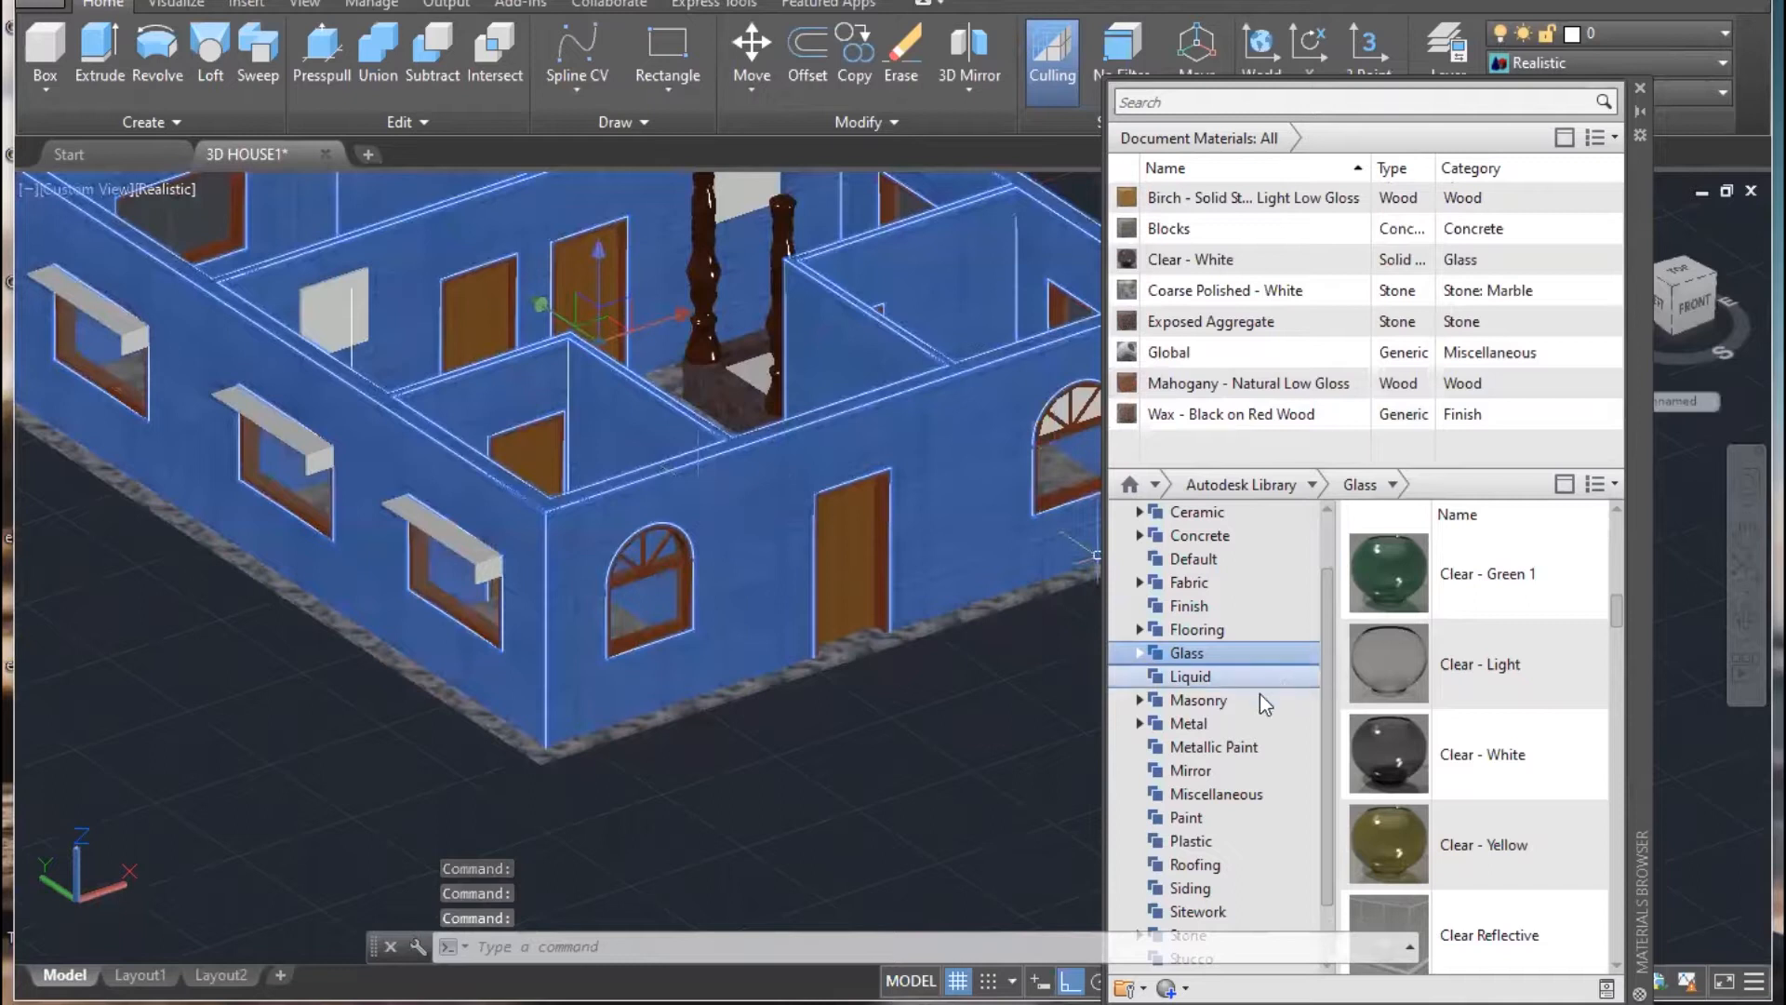
pyautogui.scroll(-1, 1227, 735)
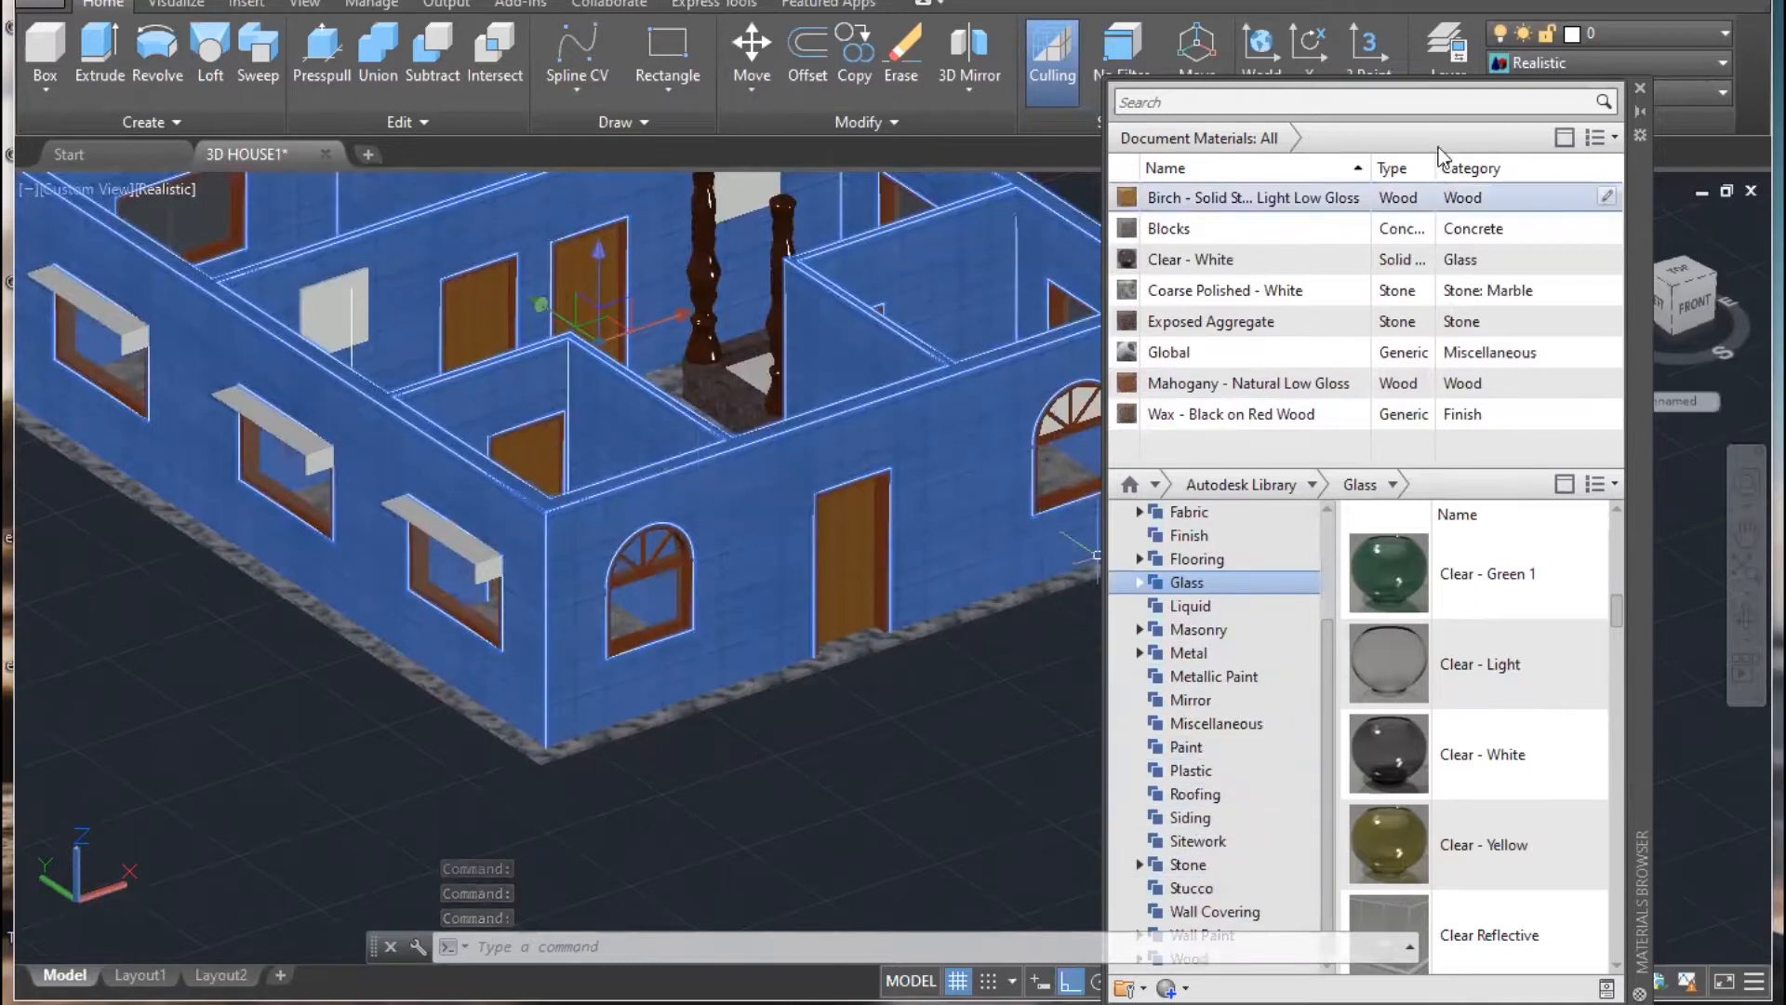
pyautogui.moveTo(1638, 212); pyautogui.dragTo(1672, 87)
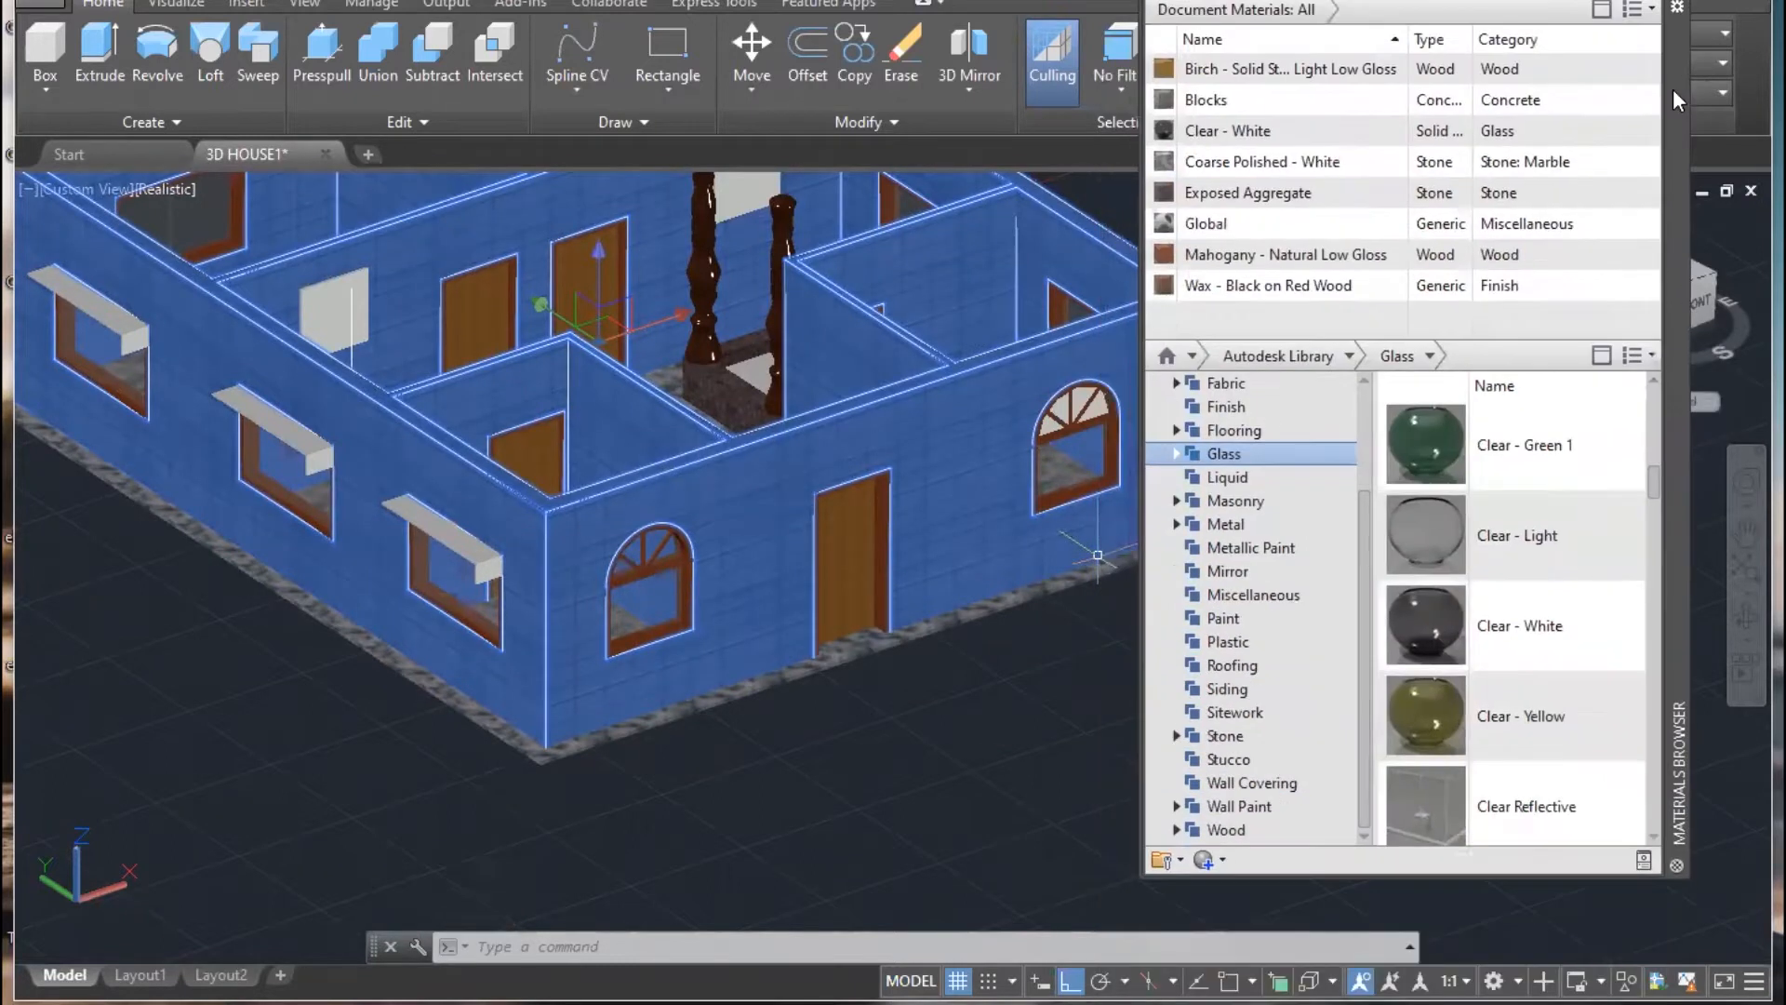
pyautogui.click(1227, 805)
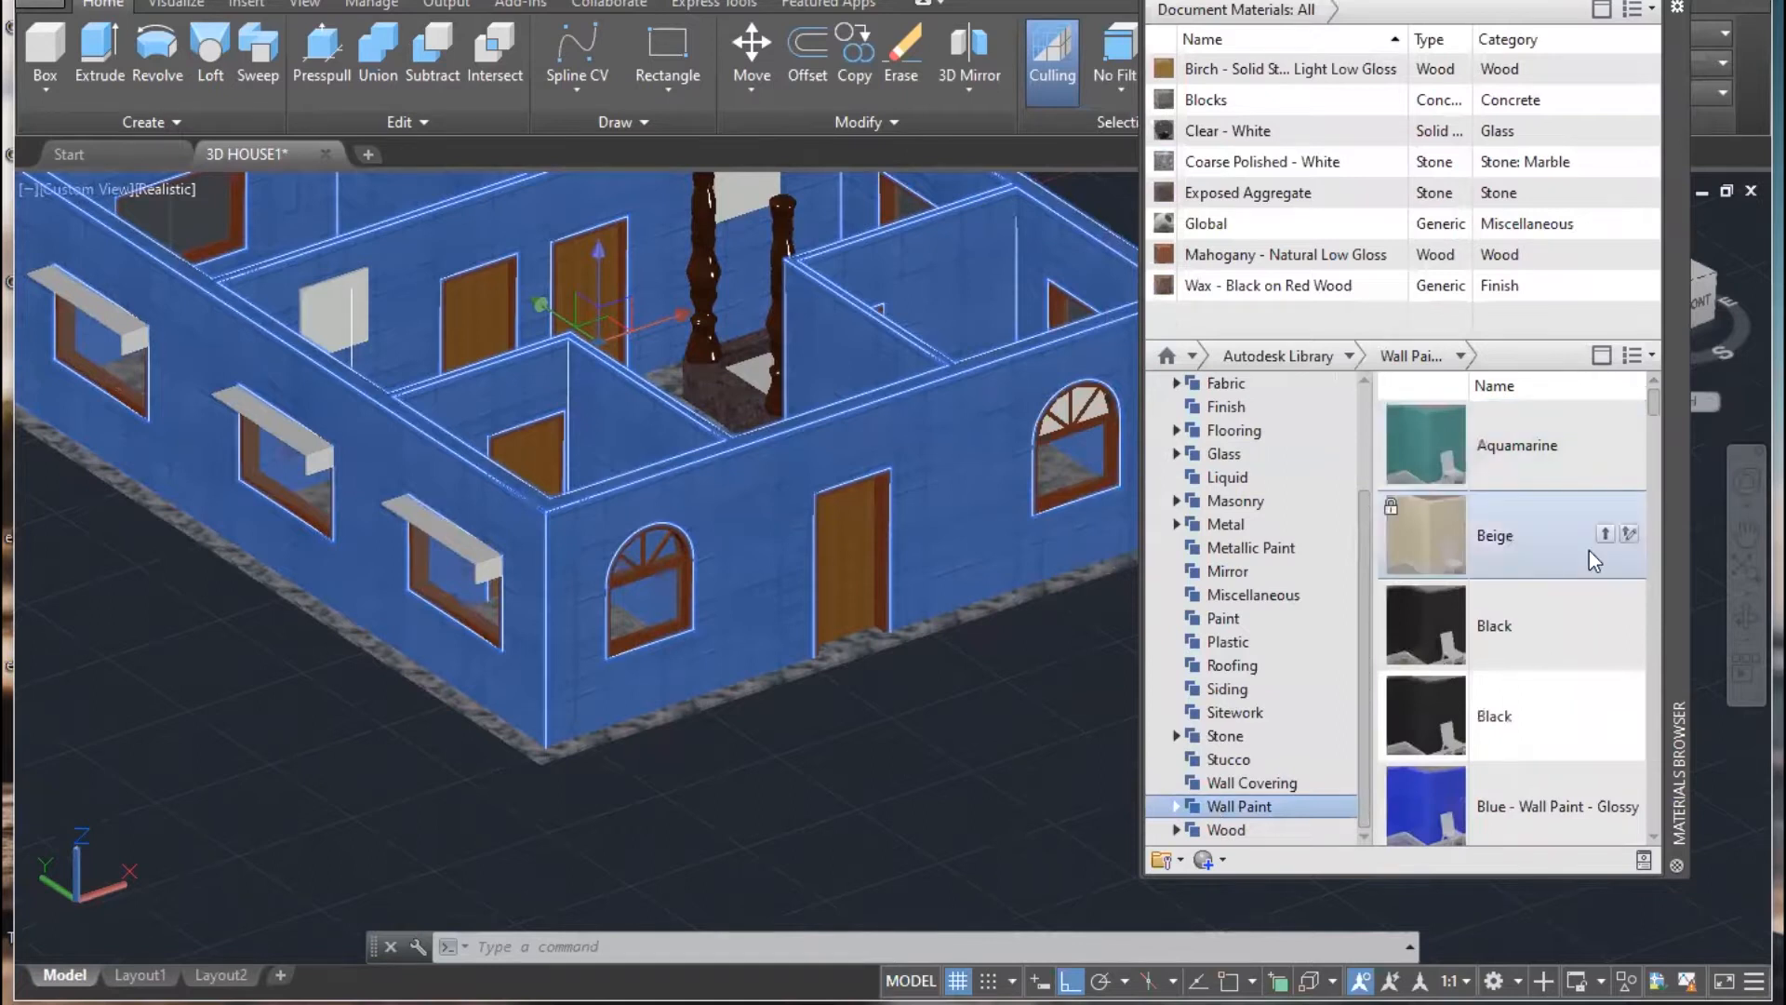
pyautogui.moveTo(1499, 538); pyautogui.dragTo(945, 430)
# - Assign the Clear - White glass material to the semicircular top panes of both arched front windows
pyautogui.moveTo(993, 700); pyautogui.dragTo(901, 829, button='middle')
pyautogui.keyDown('shift'); pyautogui.moveTo(932, 701); pyautogui.dragTo(933, 697, button='middle'); pyautogui.keyUp('shift')
pyautogui.scroll(3, 987, 558)
pyautogui.click(1001, 432)
pyautogui.moveTo(236, 602); pyautogui.dragTo(470, 587, button='middle')
pyautogui.click(354, 568)
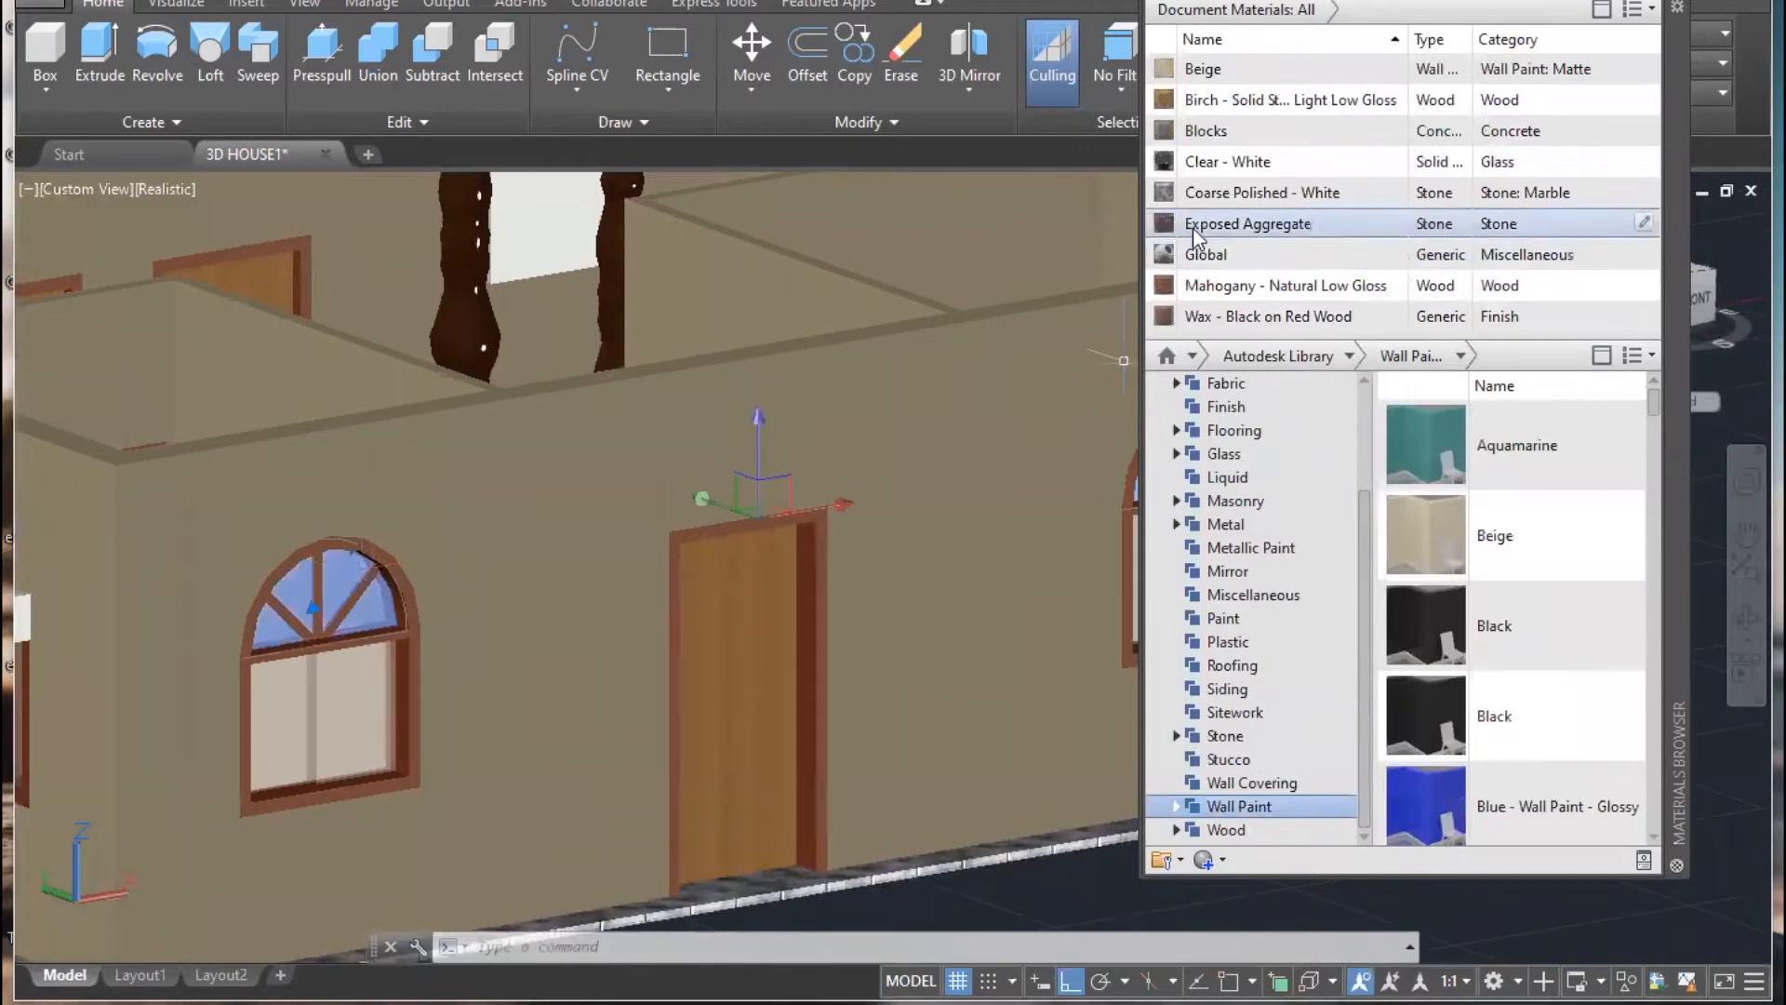
pyautogui.rightClick(1225, 160)
pyautogui.click(1292, 174)
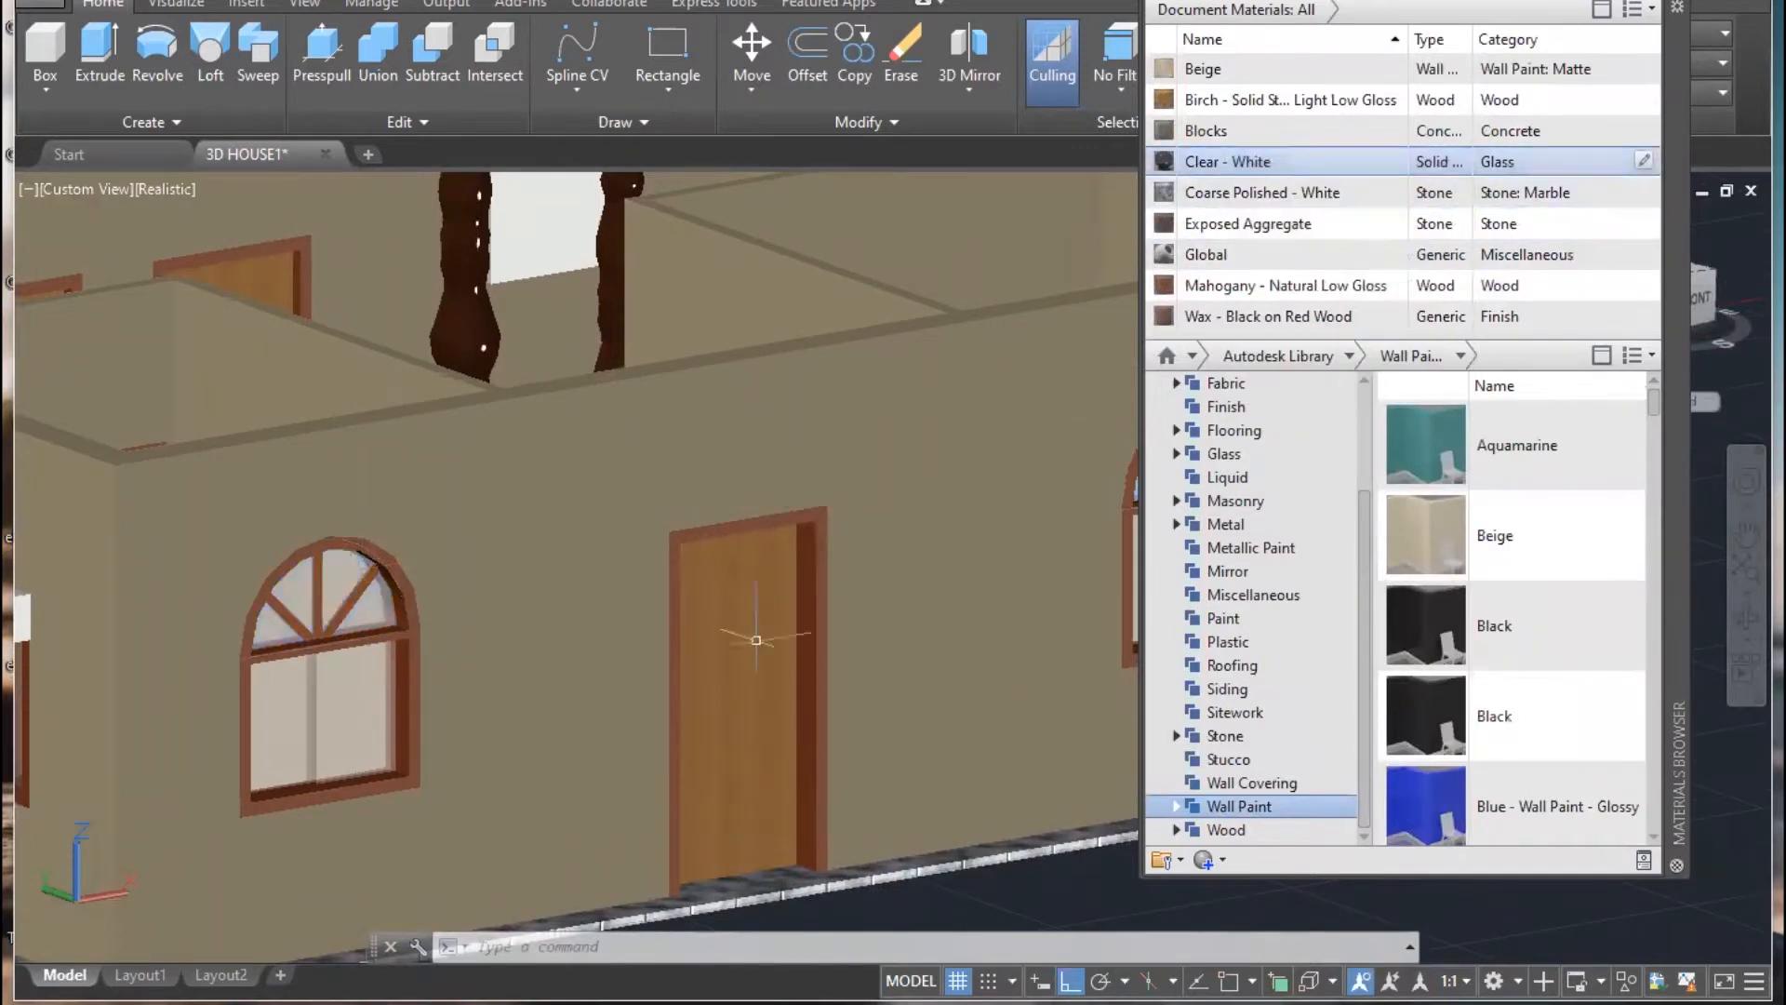
# - Assign the Clear - White glass material to the lower sliding panes of both arched front windows
pyautogui.scroll(-3, 757, 640)
pyautogui.scroll(3, 488, 678)
pyautogui.click(488, 678)
pyautogui.click(423, 683)
pyautogui.moveTo(1084, 595); pyautogui.dragTo(607, 642, button='middle')
pyautogui.click(783, 576)
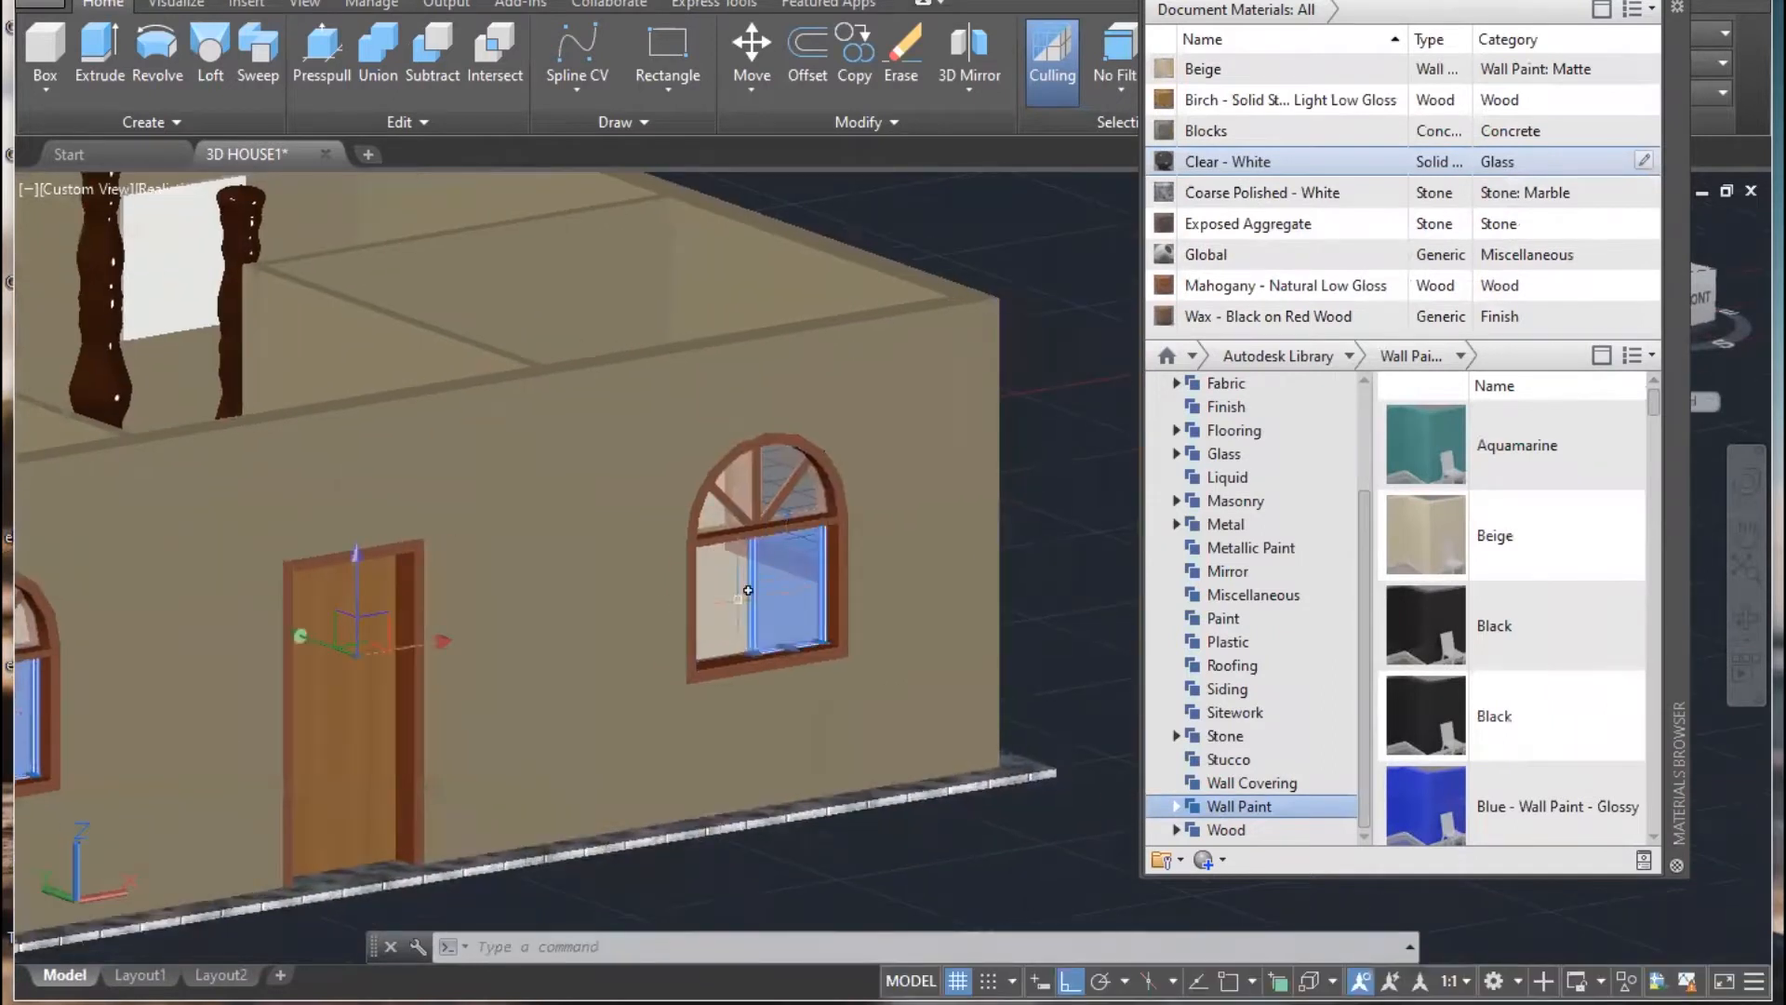
pyautogui.click(725, 600)
pyautogui.rightClick(1276, 164)
pyautogui.click(1322, 182)
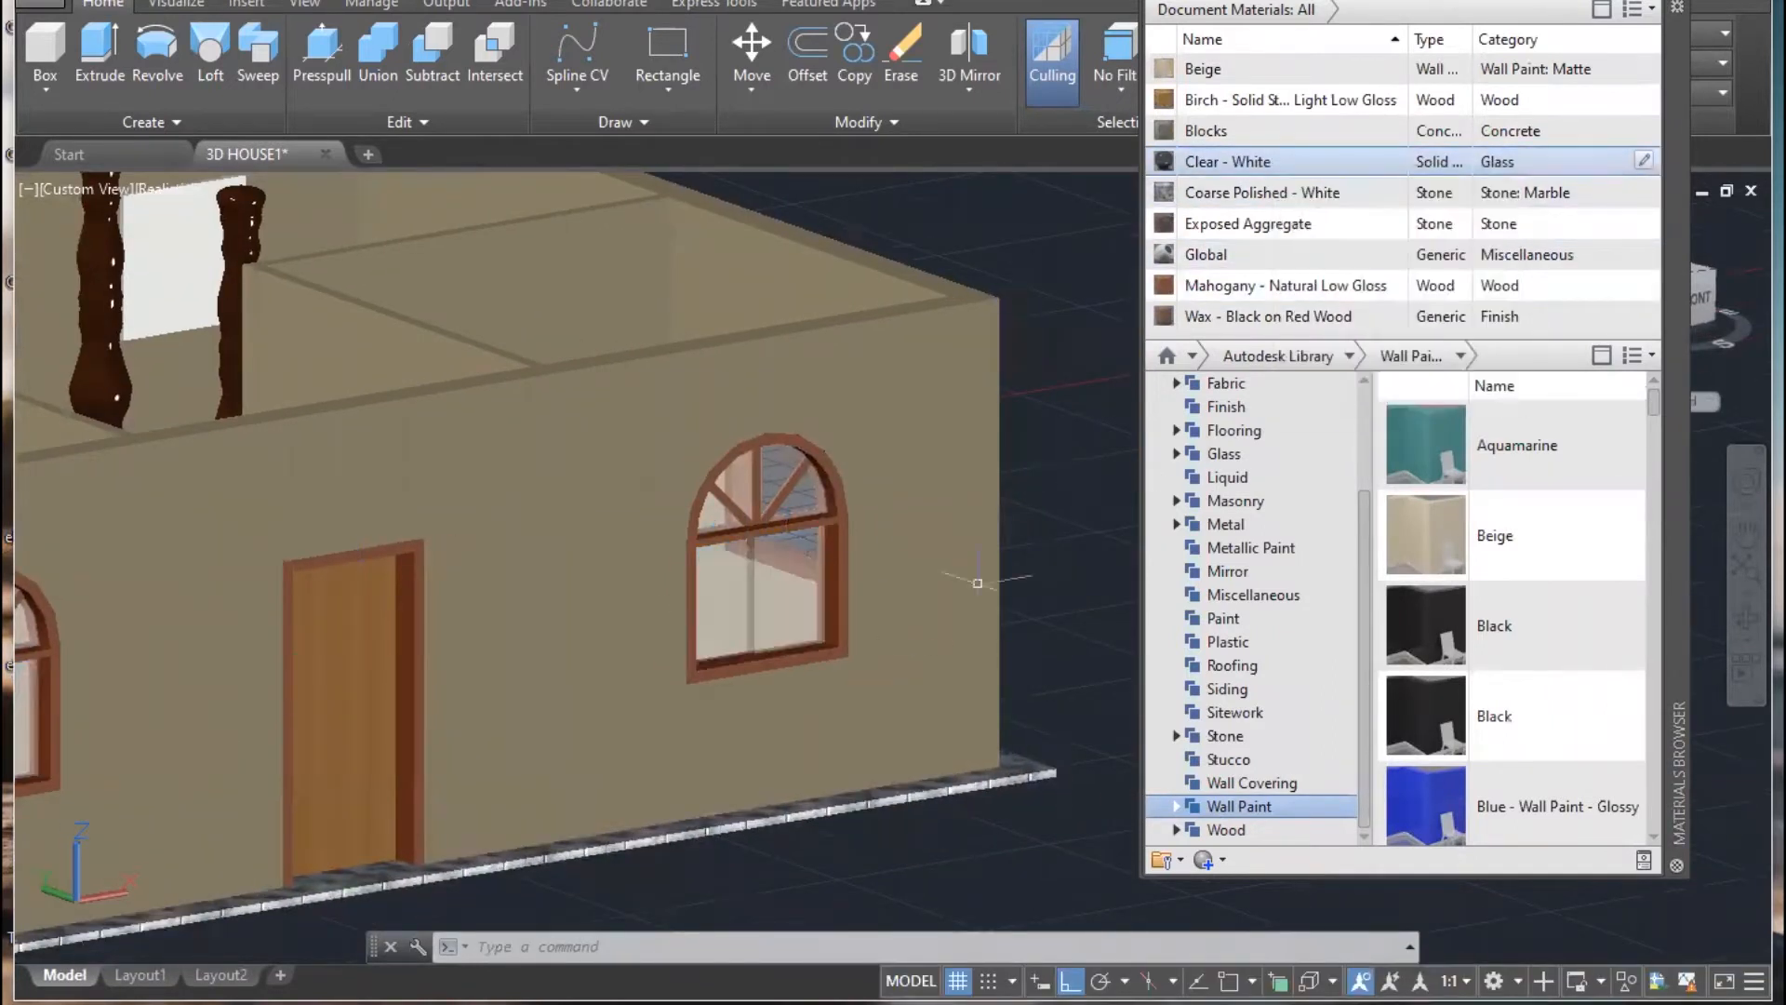
# - Select the awnings above the windows around the house and assign the Beige wall paint to them
pyautogui.scroll(-4, 763, 749)
pyautogui.keyDown('shift'); pyautogui.moveTo(647, 731); pyautogui.dragTo(786, 604, button='middle'); pyautogui.keyUp('shift')
pyautogui.scroll(3, 770, 721)
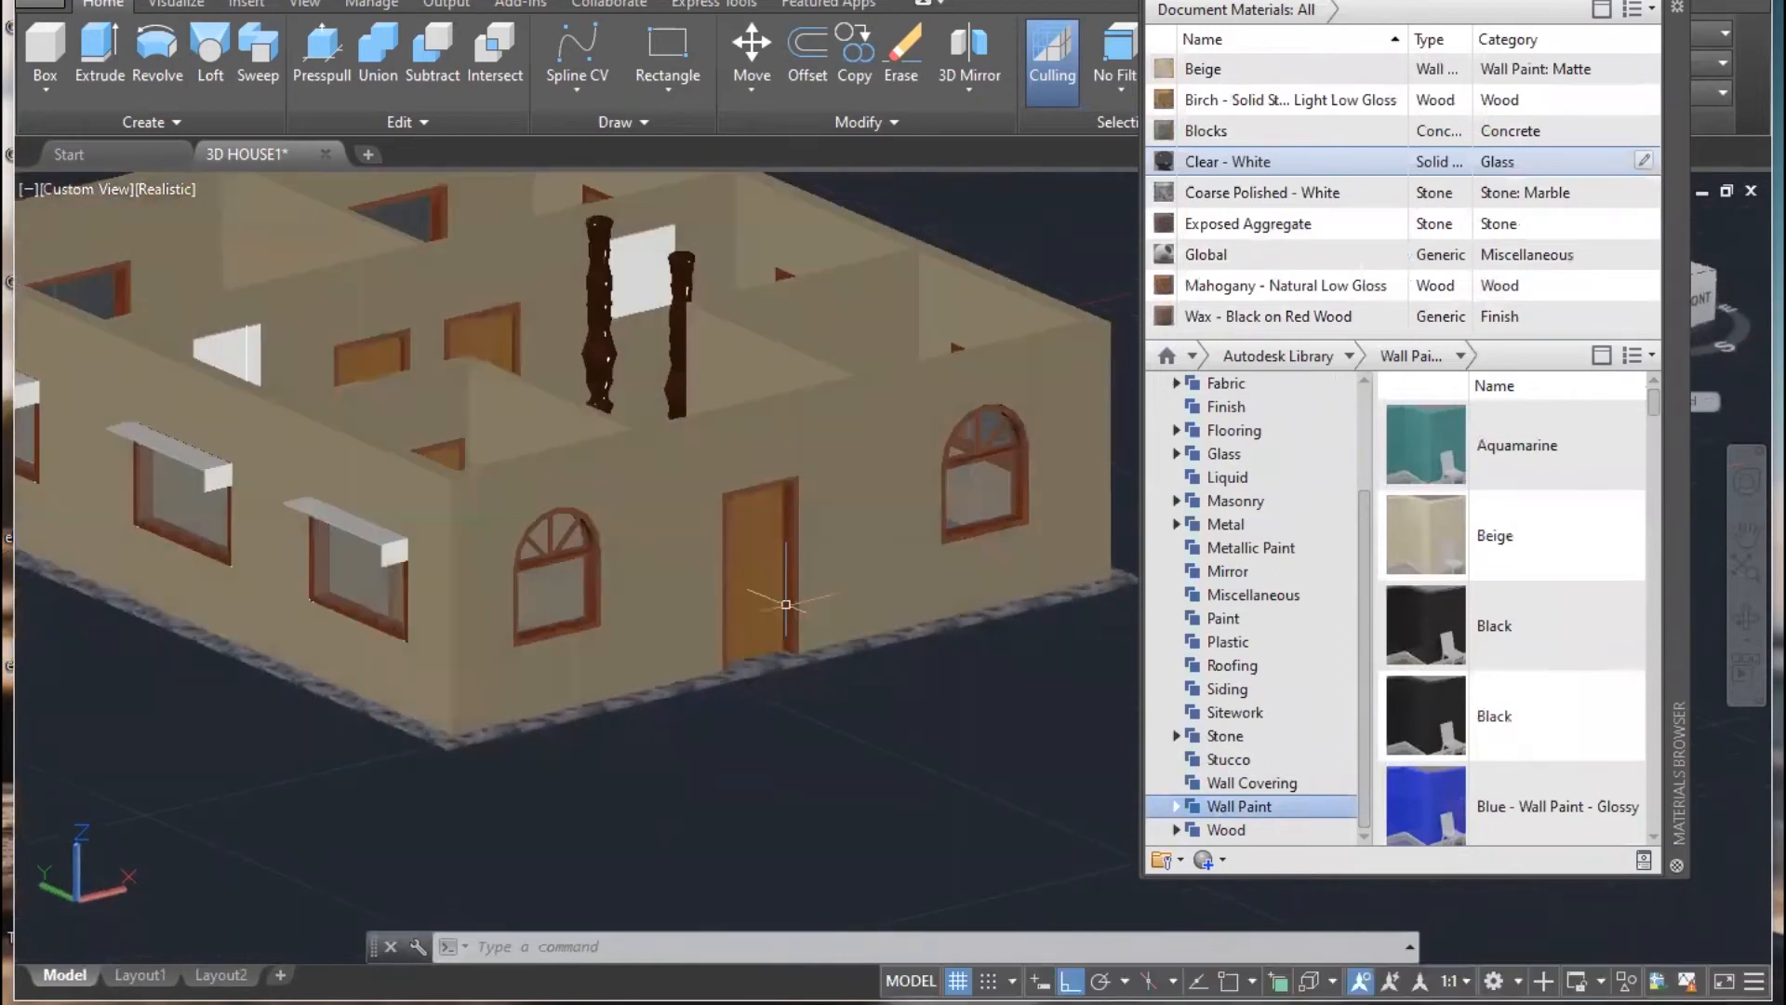
pyautogui.scroll(2, 377, 562)
pyautogui.click(365, 534)
pyautogui.moveTo(355, 519); pyautogui.dragTo(969, 600, button='middle')
pyautogui.click(649, 478)
pyautogui.click(442, 386)
pyautogui.scroll(-4, 451, 405)
pyautogui.keyDown('shift'); pyautogui.moveTo(475, 437); pyautogui.dragTo(828, 527, button='middle'); pyautogui.keyUp('shift')
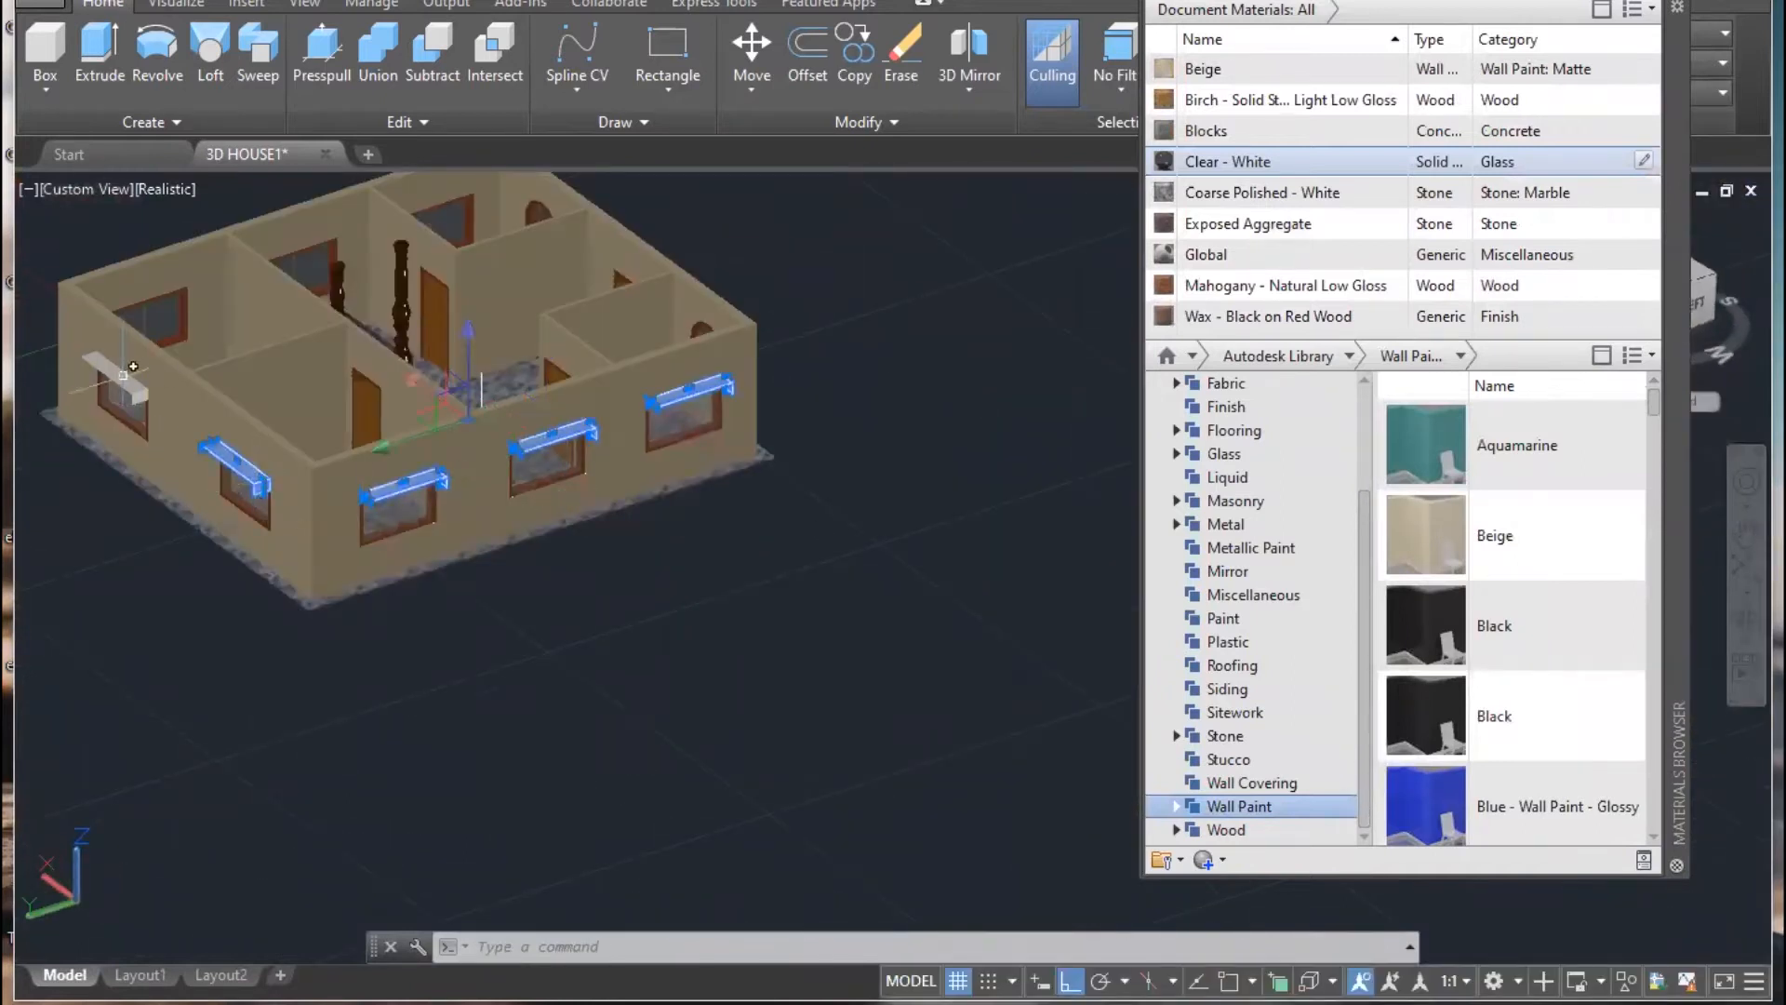
pyautogui.keyDown('shift'); pyautogui.moveTo(133, 366); pyautogui.dragTo(509, 553, button='middle'); pyautogui.keyUp('shift')
pyautogui.click(372, 533)
pyautogui.click(98, 424)
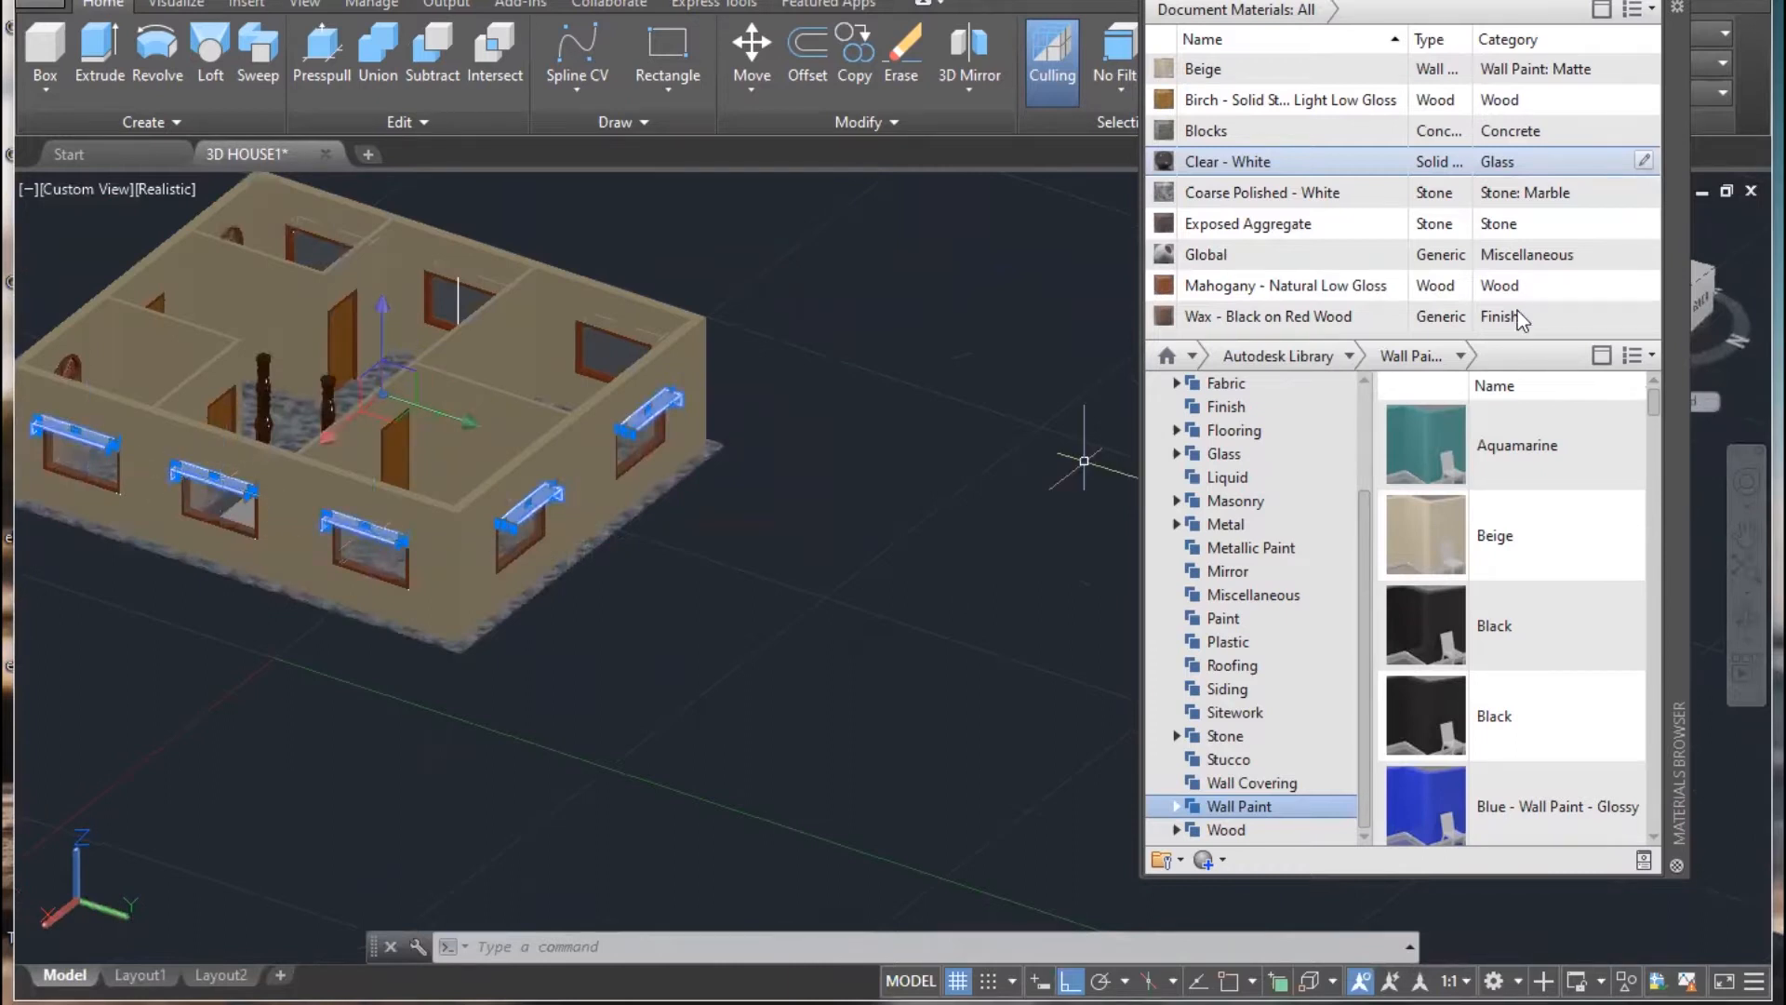
pyautogui.rightClick(1240, 84)
pyautogui.click(1259, 87)
# - Delete the stray vertical line standing in front of the white wall panel in the central hall
pyautogui.keyDown('shift'); pyautogui.moveTo(725, 614); pyautogui.dragTo(773, 574, button='middle'); pyautogui.keyUp('shift')
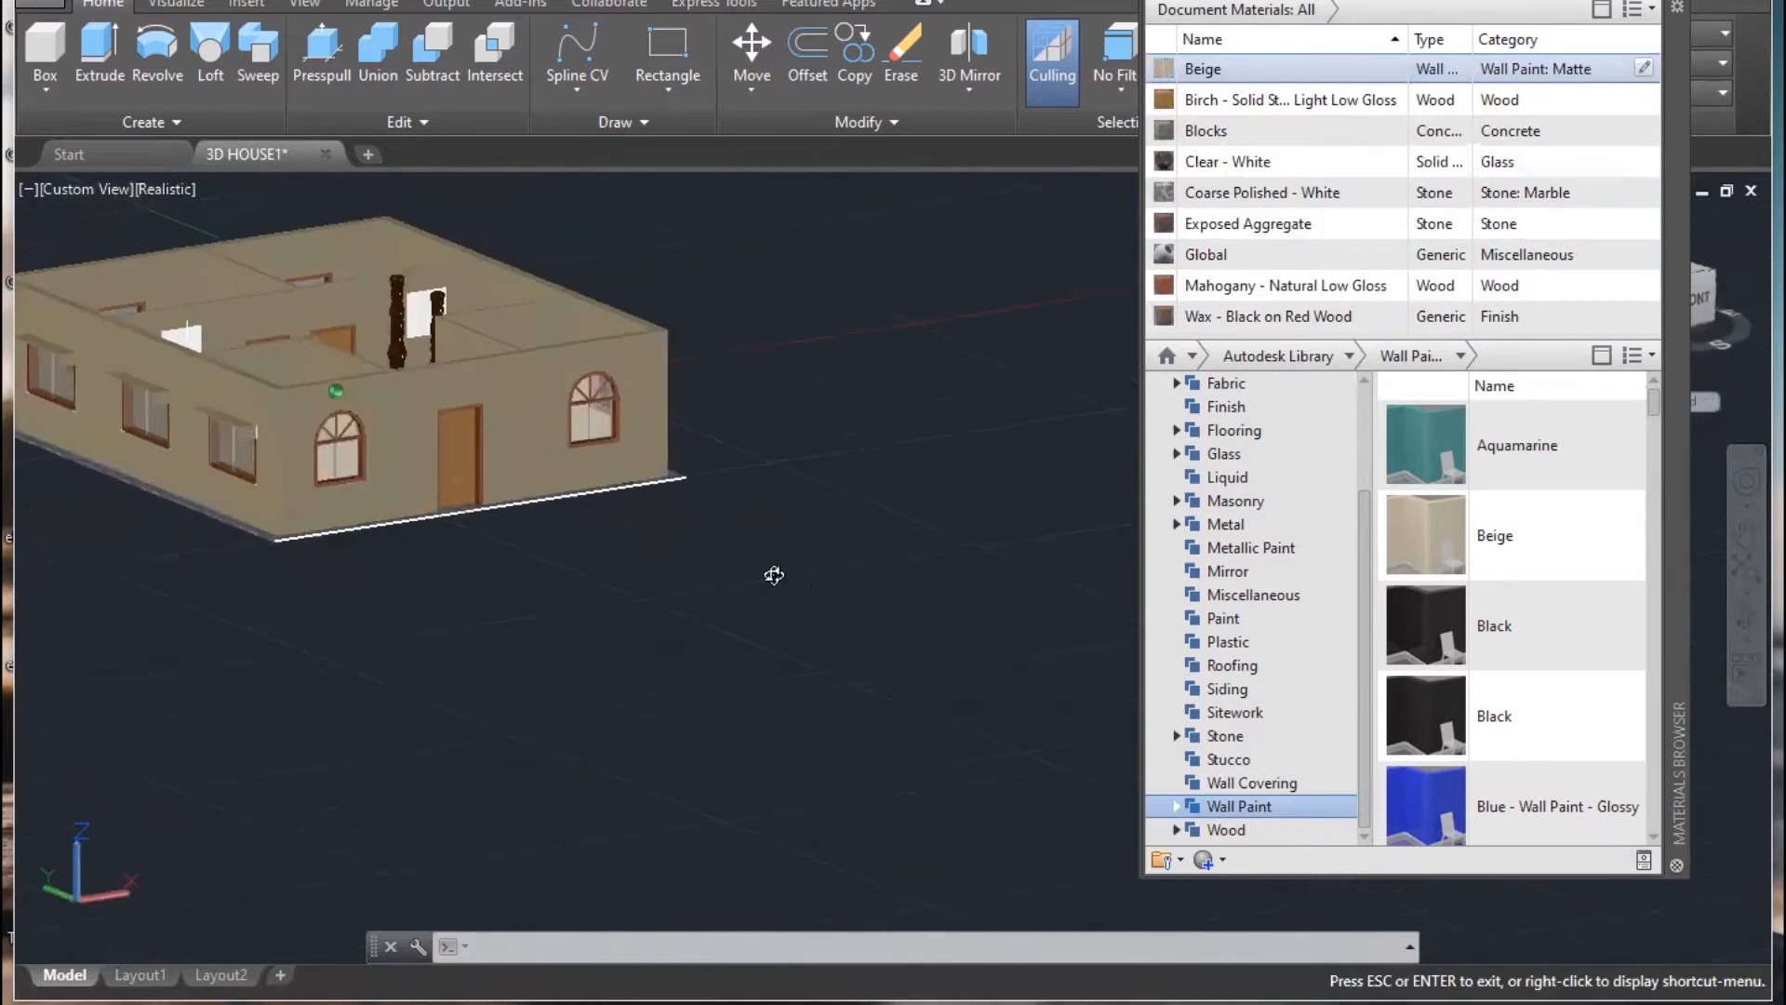
pyautogui.scroll(3, 502, 528)
pyautogui.moveTo(499, 527); pyautogui.dragTo(804, 637, button='middle')
pyautogui.scroll(3, 677, 670)
pyautogui.moveTo(626, 608); pyautogui.dragTo(722, 645, button='middle')
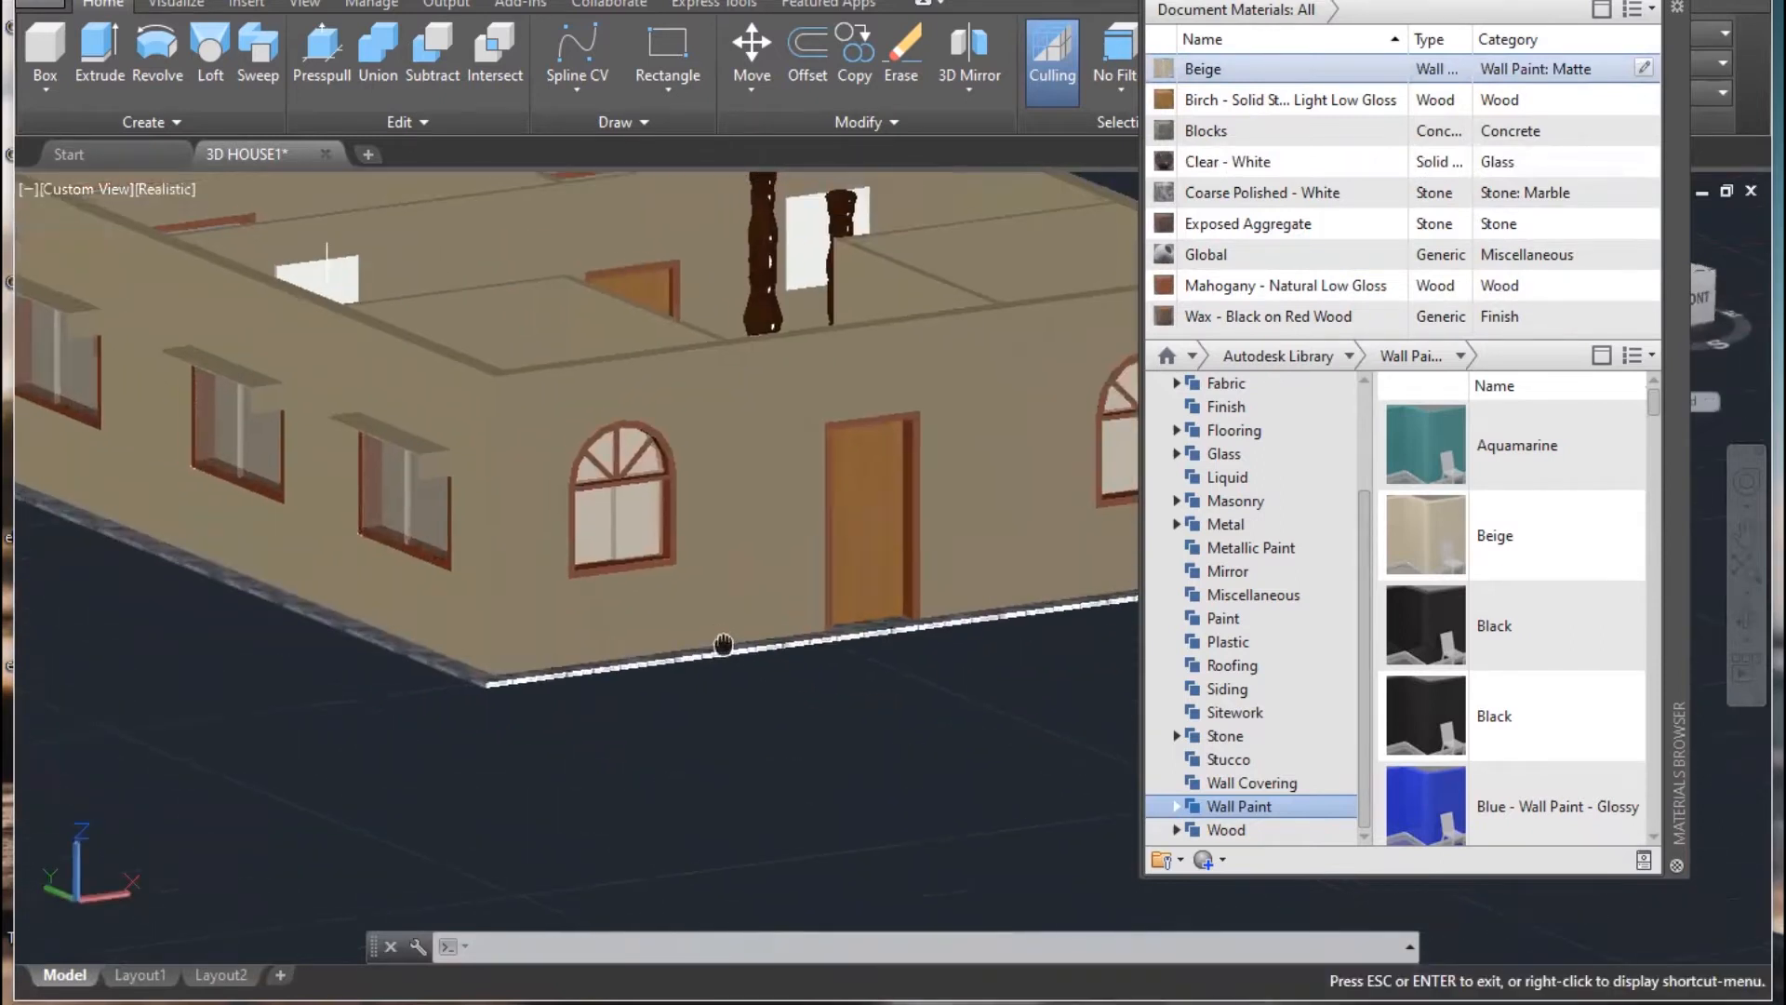
pyautogui.scroll(3, 467, 493)
pyautogui.moveTo(857, 328); pyautogui.dragTo(824, 584, button='middle')
pyautogui.moveTo(921, 395); pyautogui.dragTo(739, 523, button='middle')
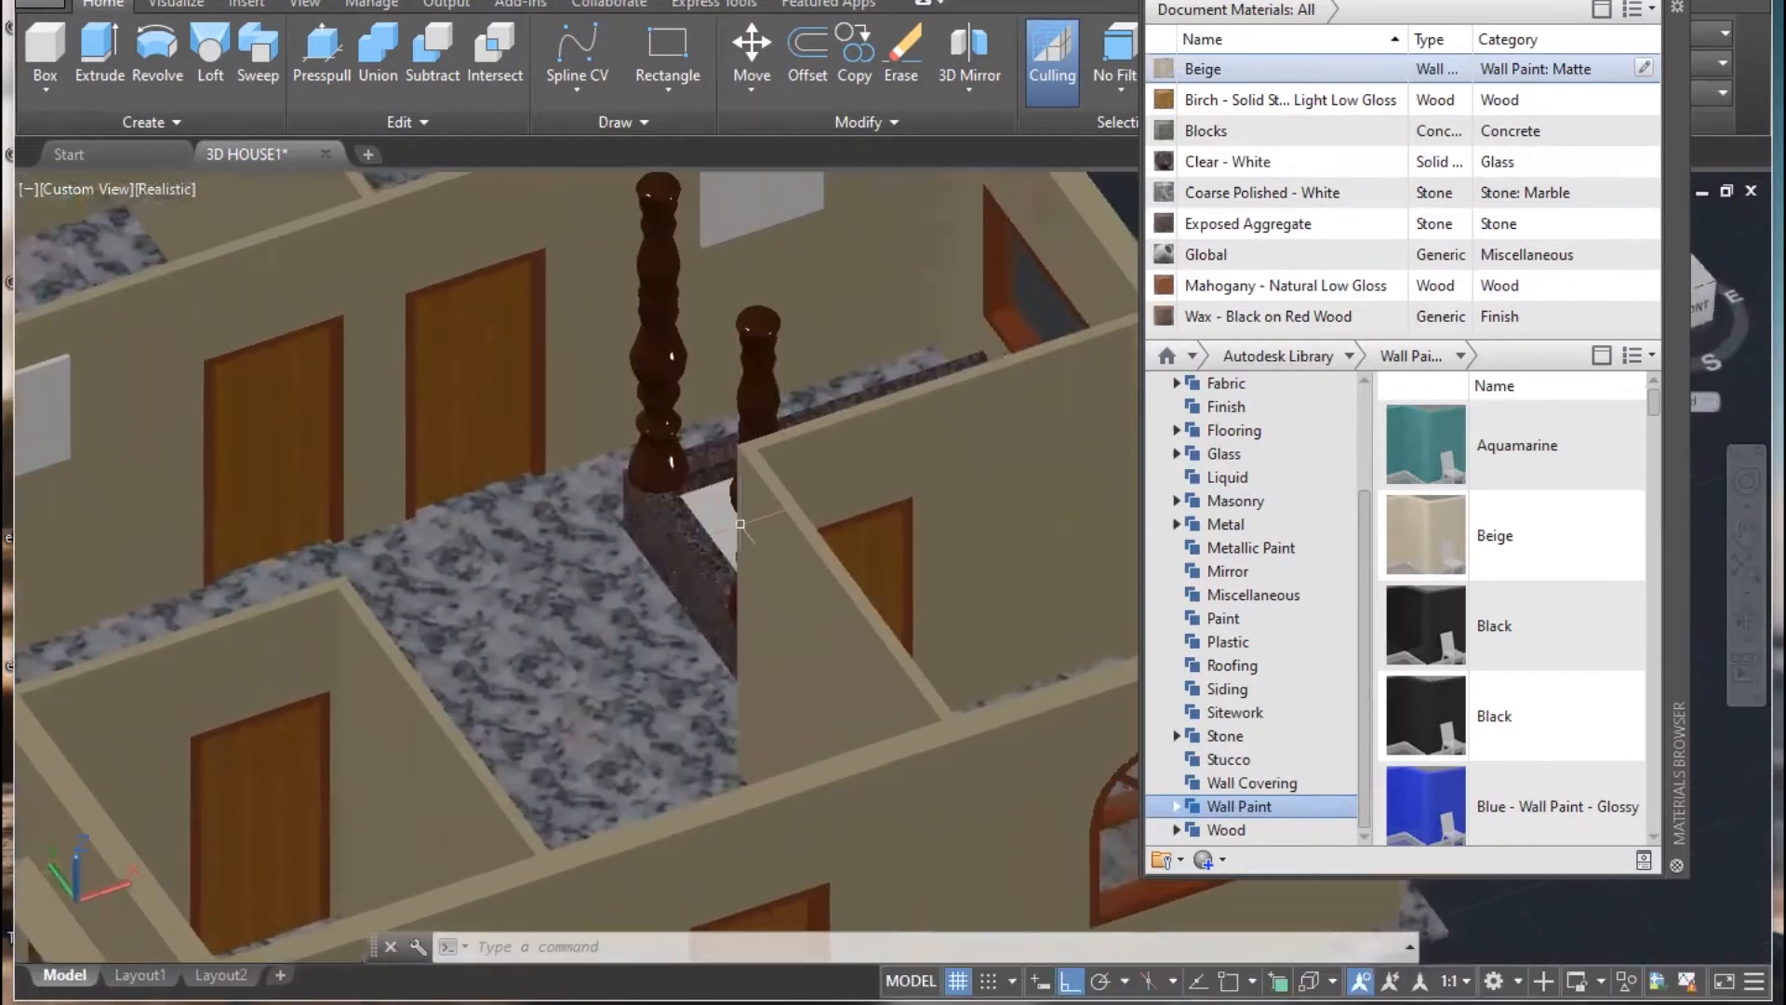
pyautogui.scroll(-3, 739, 523)
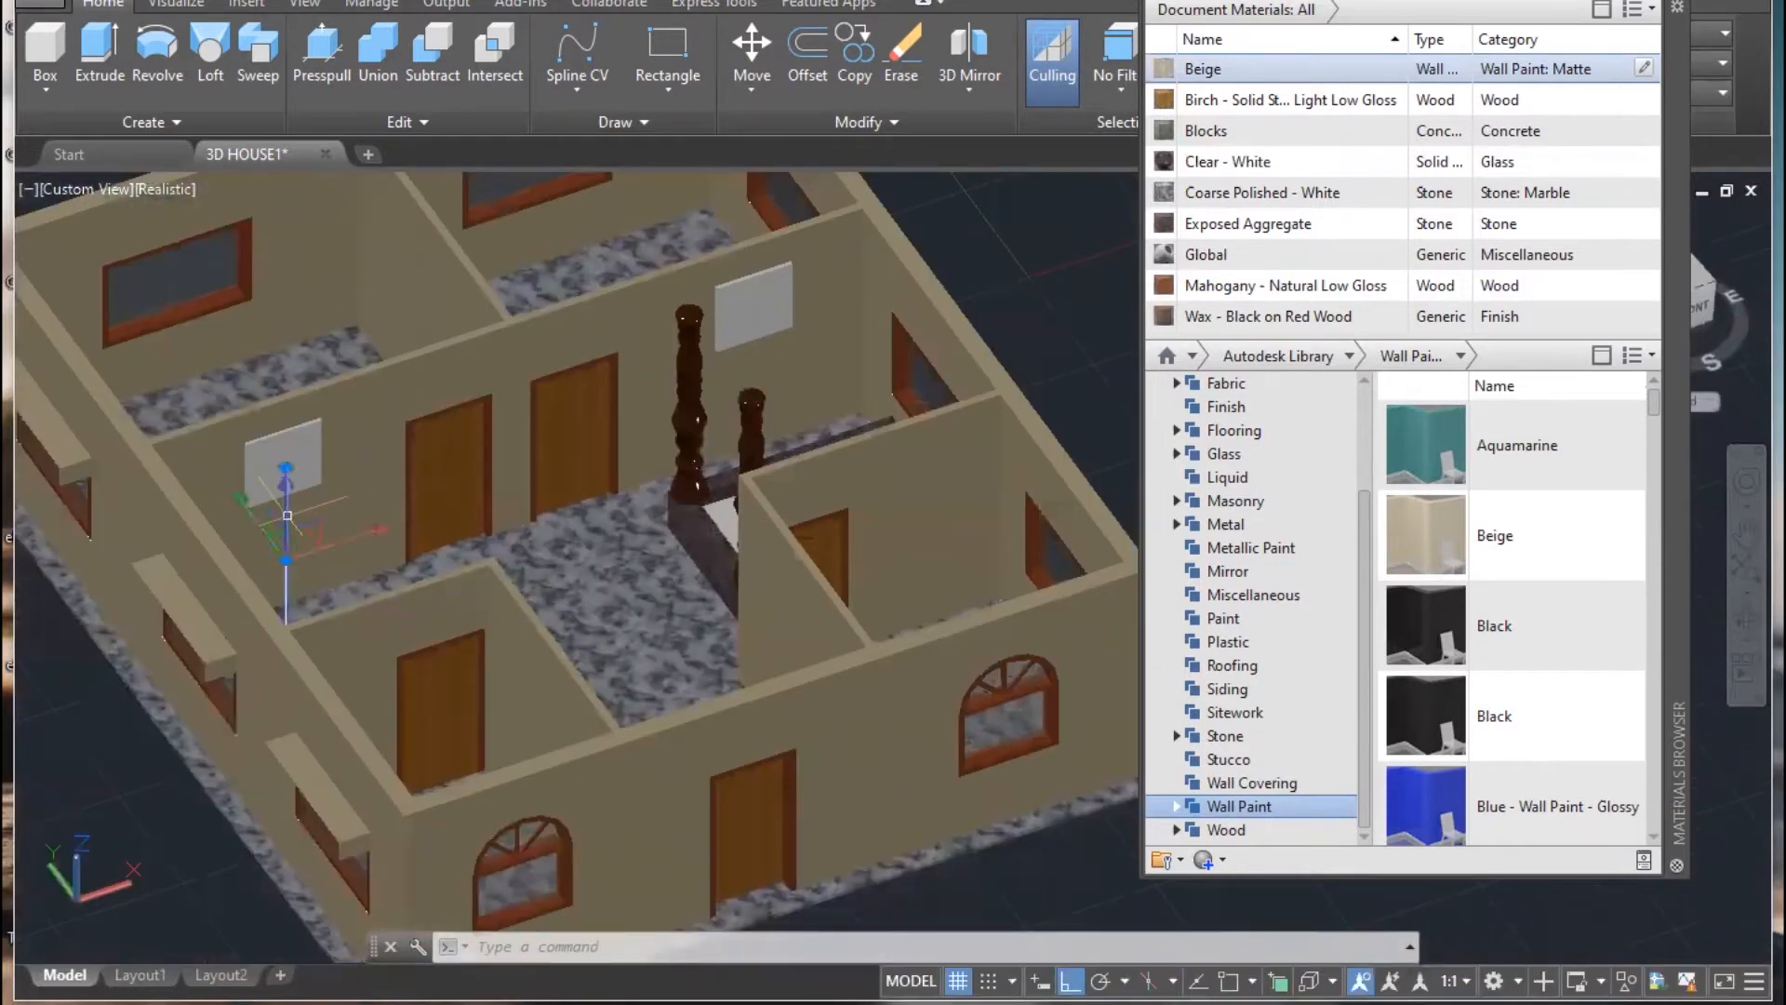
pyautogui.moveTo(648, 553); pyautogui.dragTo(687, 569, button='middle')
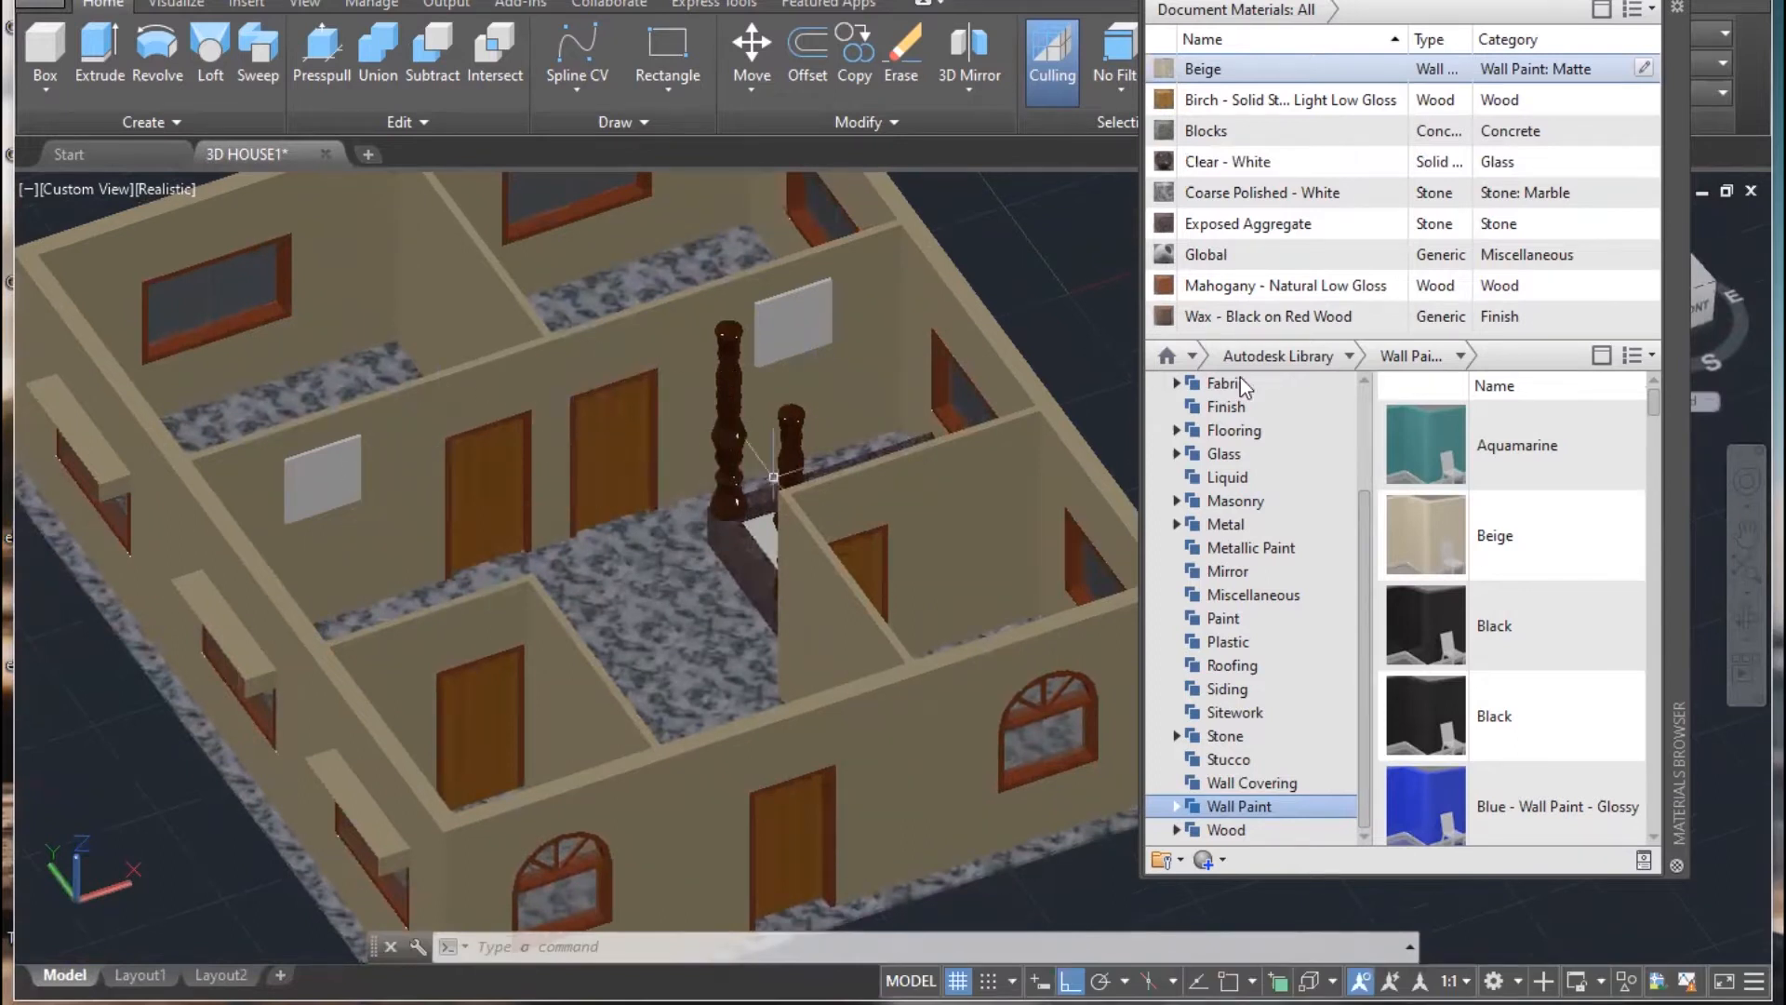
# - Select the interior wall faces of the central hall and assign the Cool White wall paint to them
pyautogui.scroll(-10, 1477, 546)
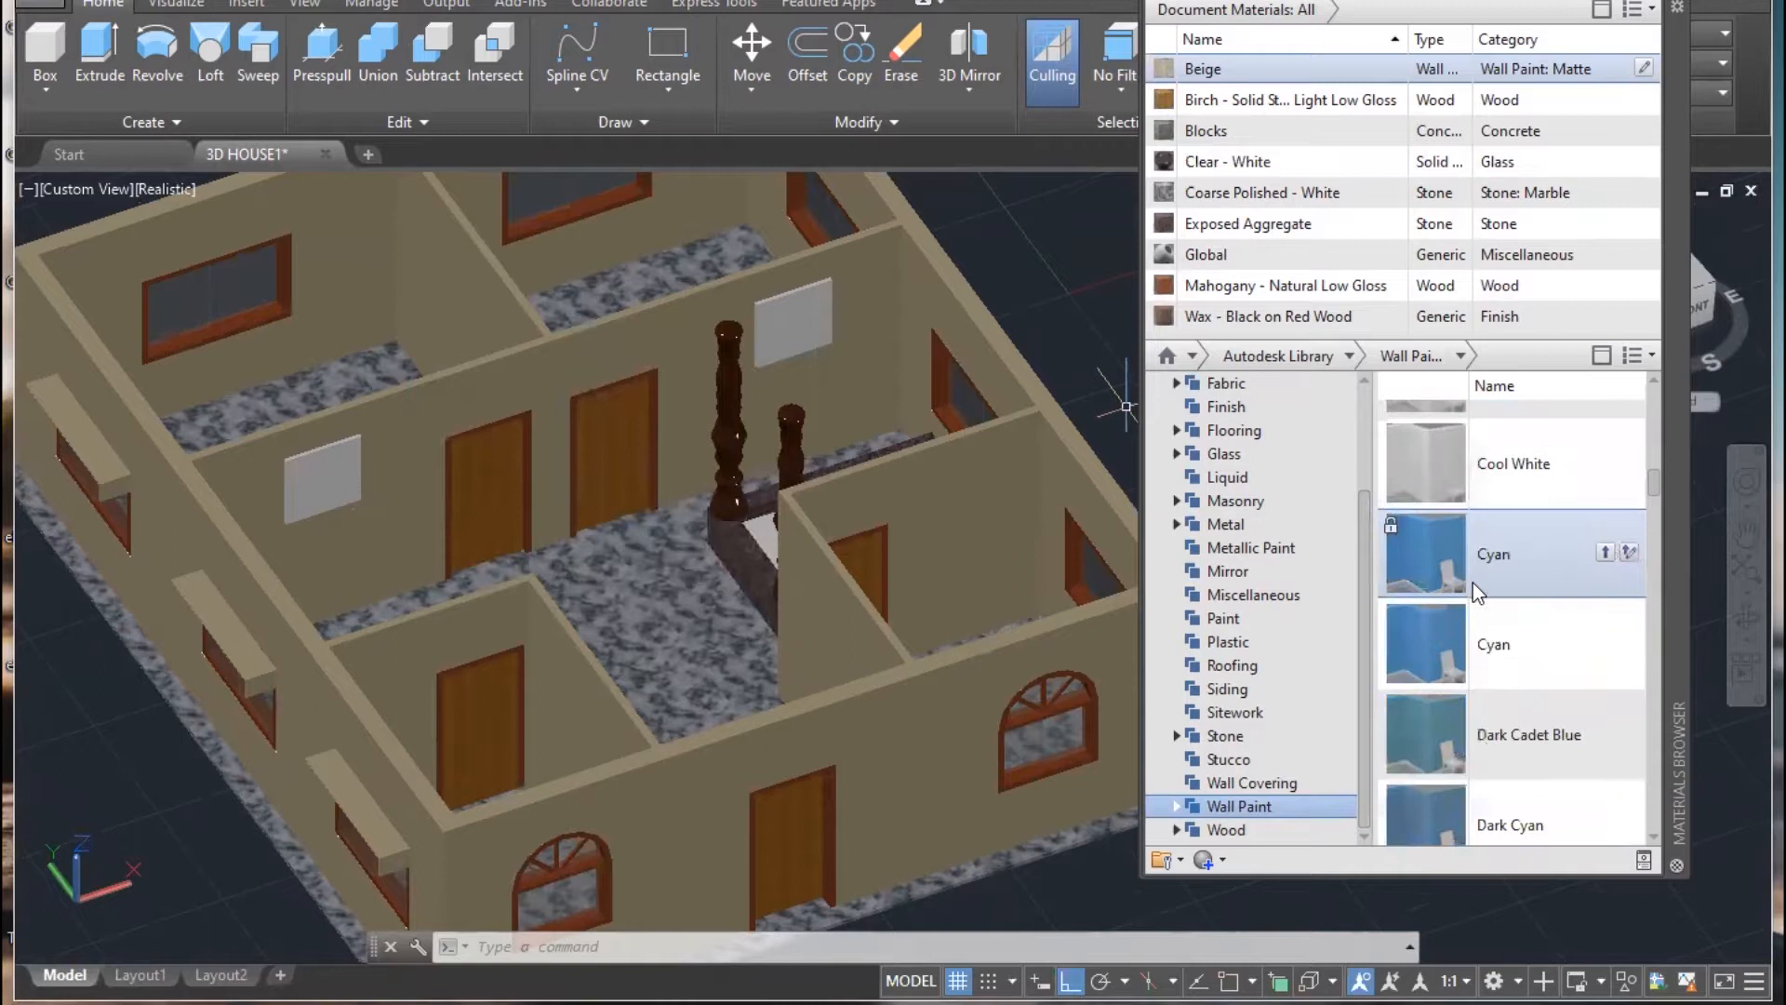
pyautogui.scroll(3, 1481, 483)
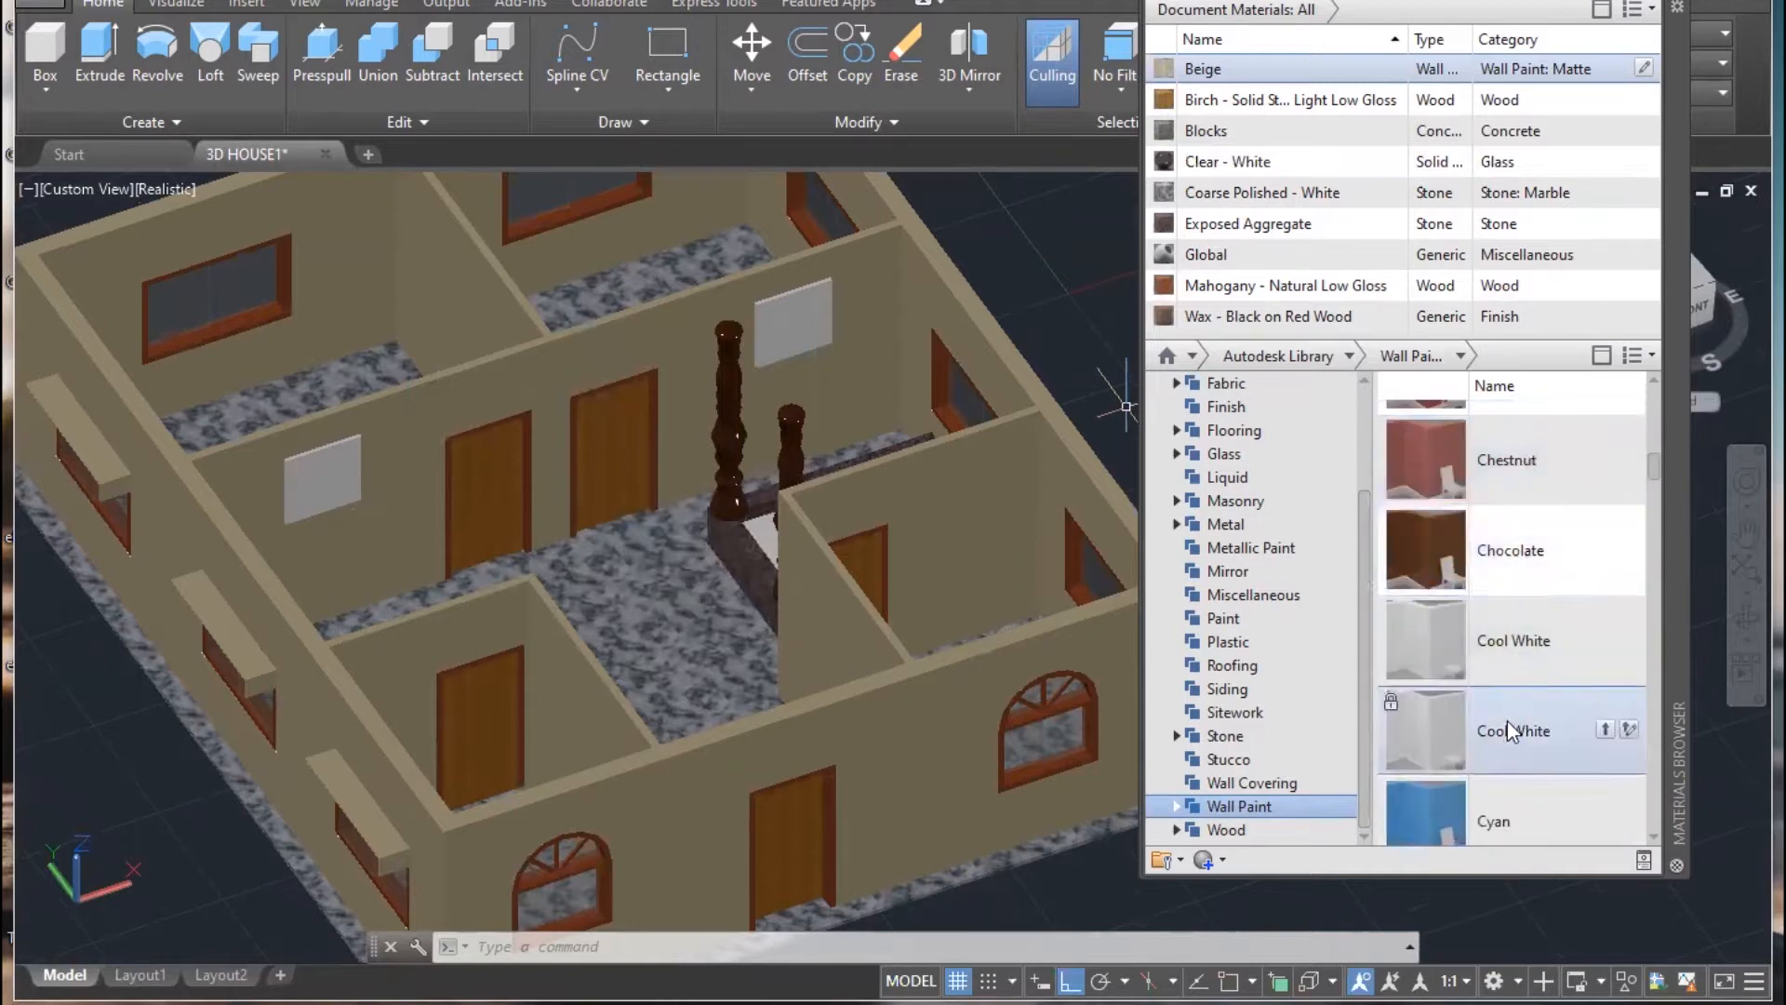
pyautogui.click(676, 342)
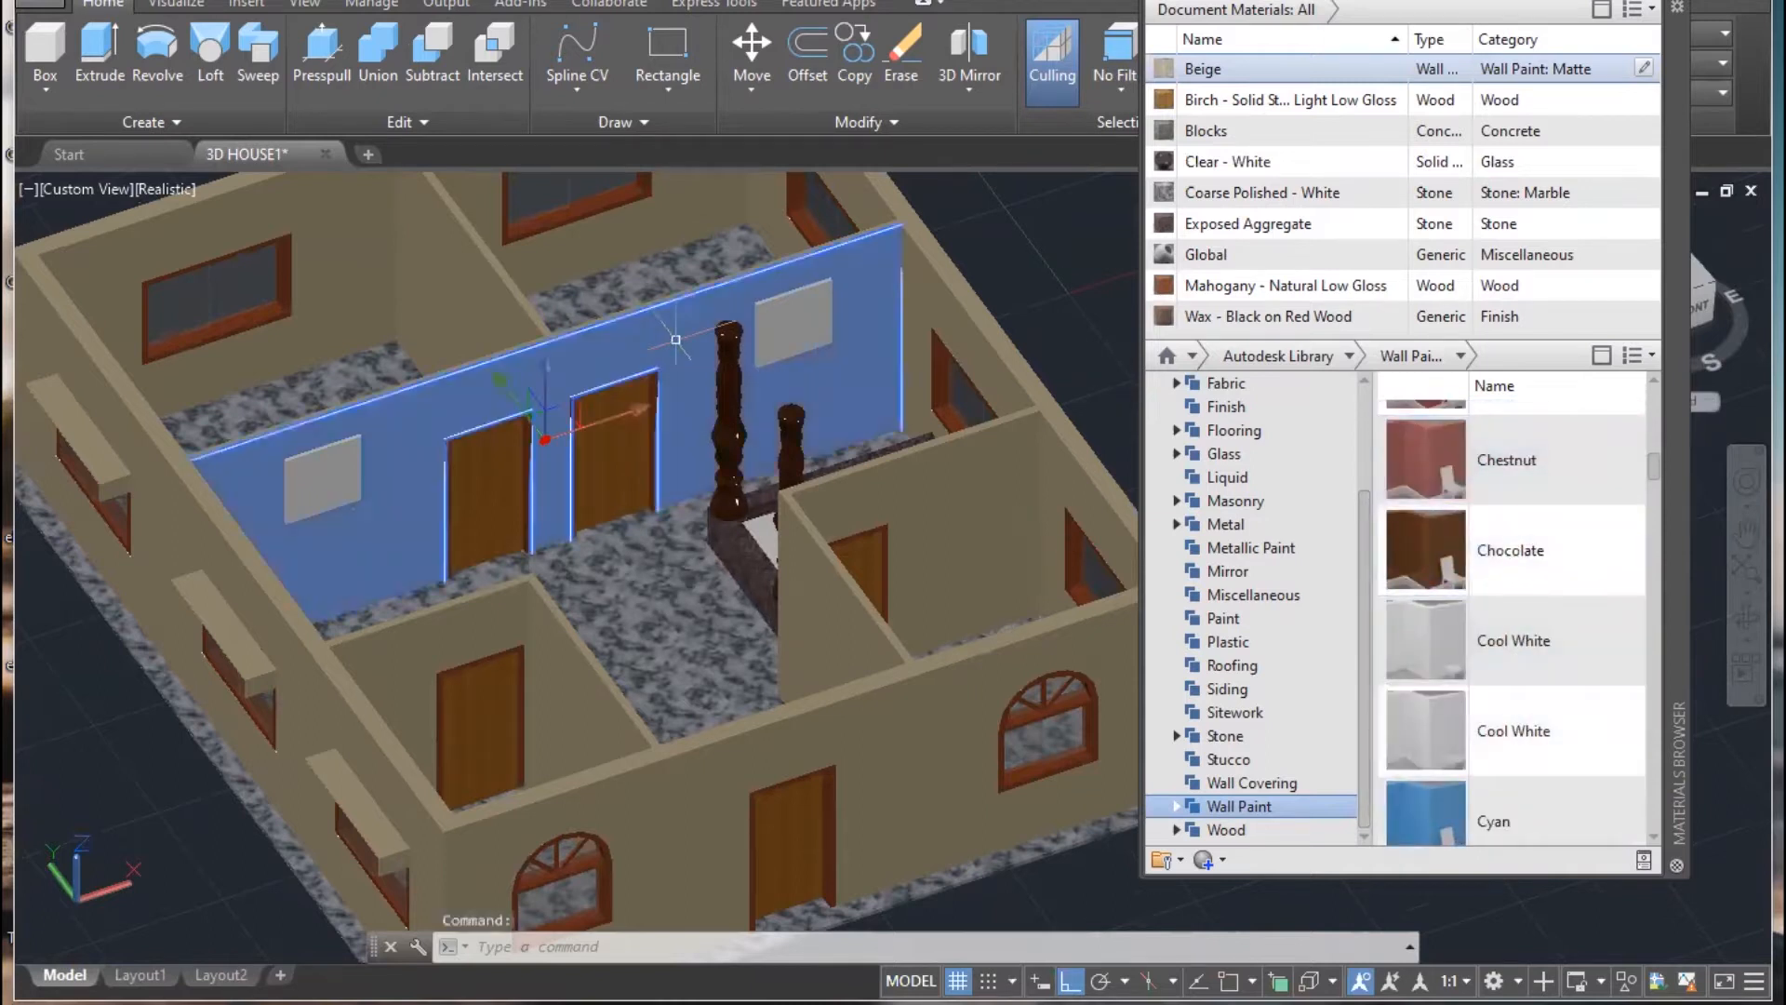
pyautogui.keyDown('shift'); pyautogui.moveTo(870, 468); pyautogui.dragTo(211, 466, button='middle'); pyautogui.keyUp('shift')
pyautogui.keyDown('ctrl'); pyautogui.click(372, 232); pyautogui.keyUp('ctrl')
pyautogui.keyDown('shift'); pyautogui.moveTo(538, 230); pyautogui.dragTo(279, 450, button='middle'); pyautogui.keyUp('shift')
pyautogui.keyDown('ctrl'); pyautogui.click(748, 242); pyautogui.keyUp('ctrl')
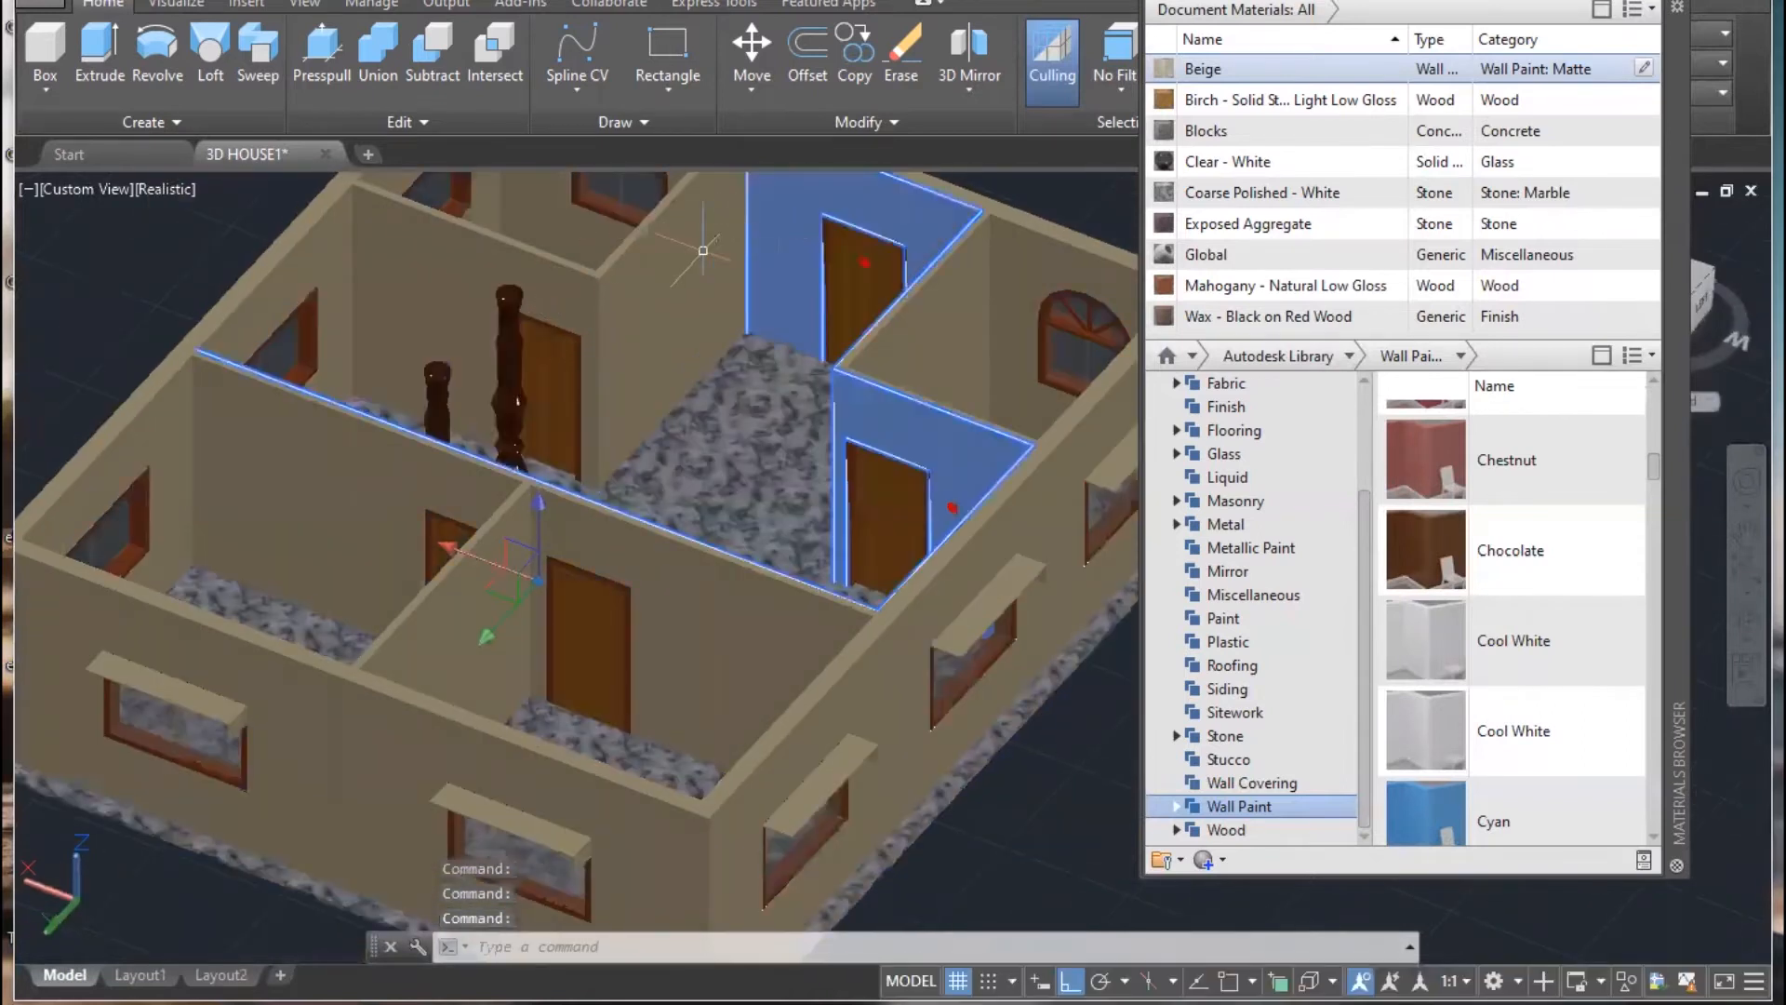
pyautogui.keyDown('ctrl'); pyautogui.click(465, 287); pyautogui.keyUp('ctrl')
pyautogui.keyDown('ctrl'); pyautogui.click(321, 256); pyautogui.keyUp('ctrl')
pyautogui.keyDown('shift'); pyautogui.moveTo(616, 398); pyautogui.dragTo(237, 435, button='middle'); pyautogui.keyUp('shift')
pyautogui.rightClick(1510, 642)
pyautogui.click(1533, 654)
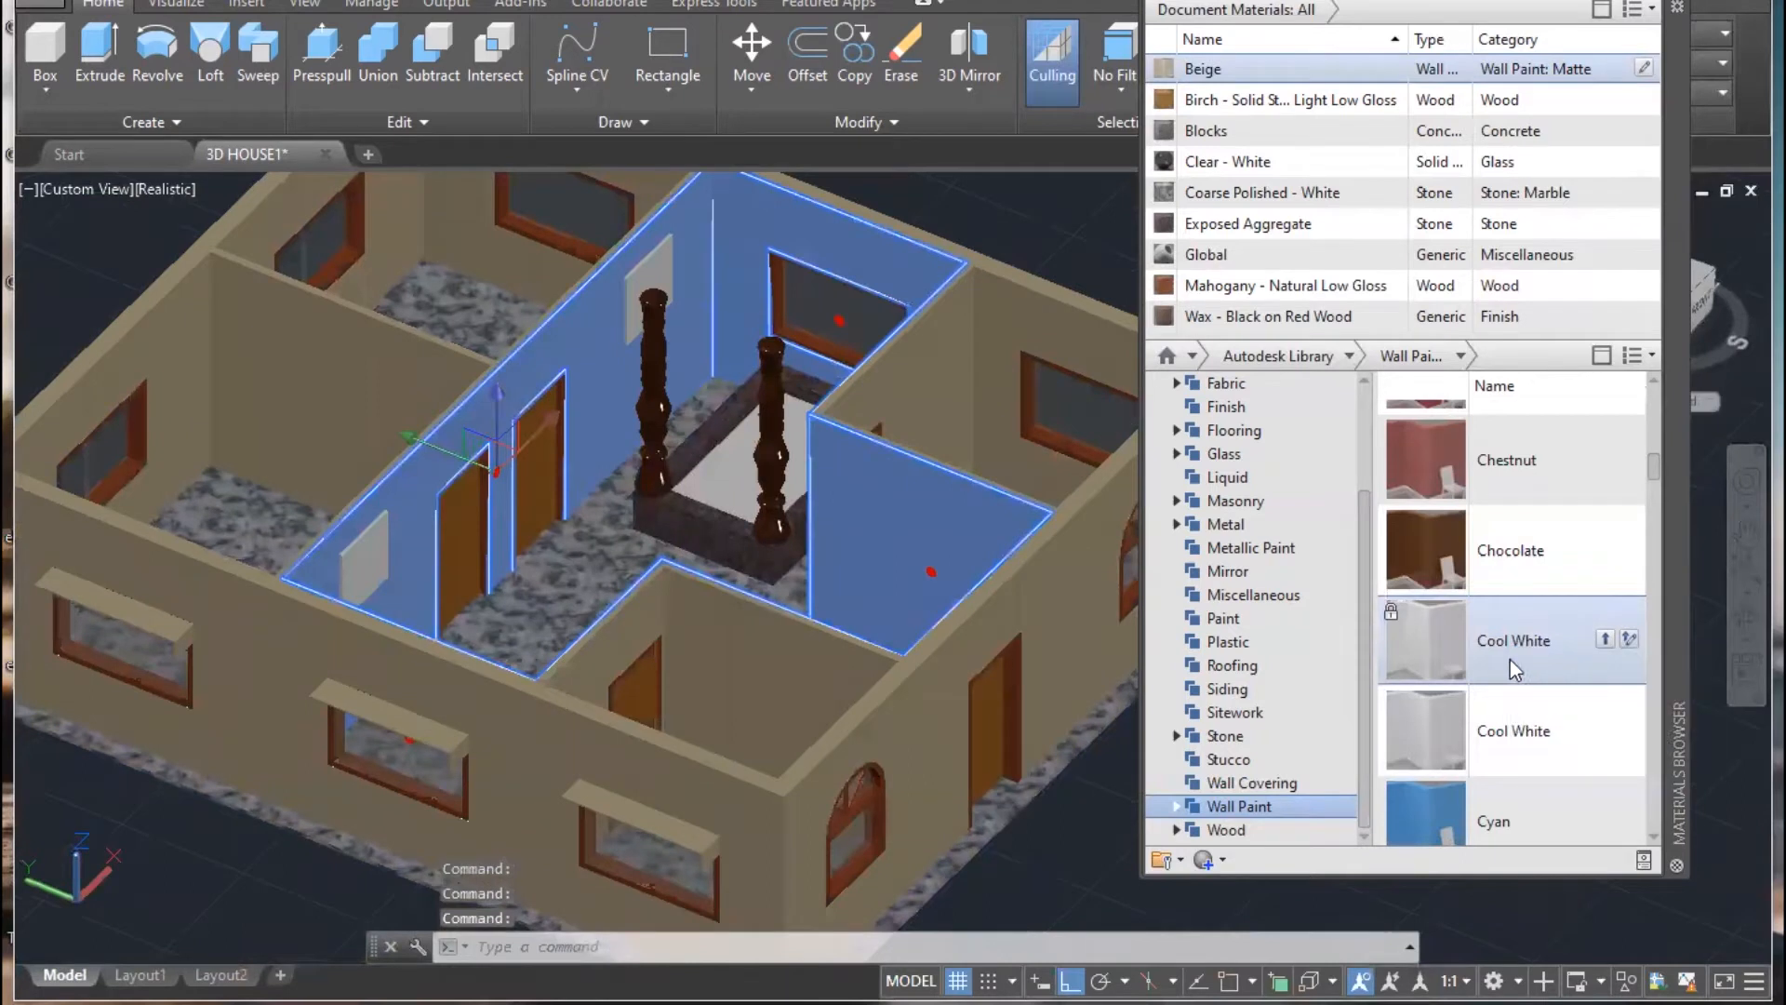
pyautogui.press('Escape')
pyautogui.keyDown('shift'); pyautogui.moveTo(962, 513); pyautogui.dragTo(805, 683, button='middle'); pyautogui.keyUp('shift')
pyautogui.press('Escape')
# - Select the interior wall faces of the back corner room beside the central hall and assign the Light Beige wall paint to them
pyautogui.scroll(3, 806, 684)
pyautogui.click(866, 297)
pyautogui.press('Escape')
pyautogui.keyDown('ctrl'); pyautogui.click(863, 410); pyautogui.keyUp('ctrl')
pyautogui.keyDown('shift'); pyautogui.moveTo(863, 410); pyautogui.dragTo(548, 437, button='middle'); pyautogui.keyUp('shift')
pyautogui.keyDown('ctrl'); pyautogui.click(444, 326); pyautogui.keyUp('ctrl')
pyautogui.scroll(-4, 497, 432)
pyautogui.keyDown('shift'); pyautogui.moveTo(577, 498); pyautogui.dragTo(280, 446, button='middle'); pyautogui.keyUp('shift')
pyautogui.scroll(2, 288, 546)
pyautogui.keyDown('ctrl'); pyautogui.click(273, 546); pyautogui.keyUp('ctrl')
pyautogui.keyDown('ctrl'); pyautogui.click(467, 355); pyautogui.keyUp('ctrl')
pyautogui.keyDown('shift'); pyautogui.moveTo(810, 465); pyautogui.dragTo(391, 400, button='middle'); pyautogui.keyUp('shift')
pyautogui.moveTo(745, 387); pyautogui.dragTo(563, 568, button='middle')
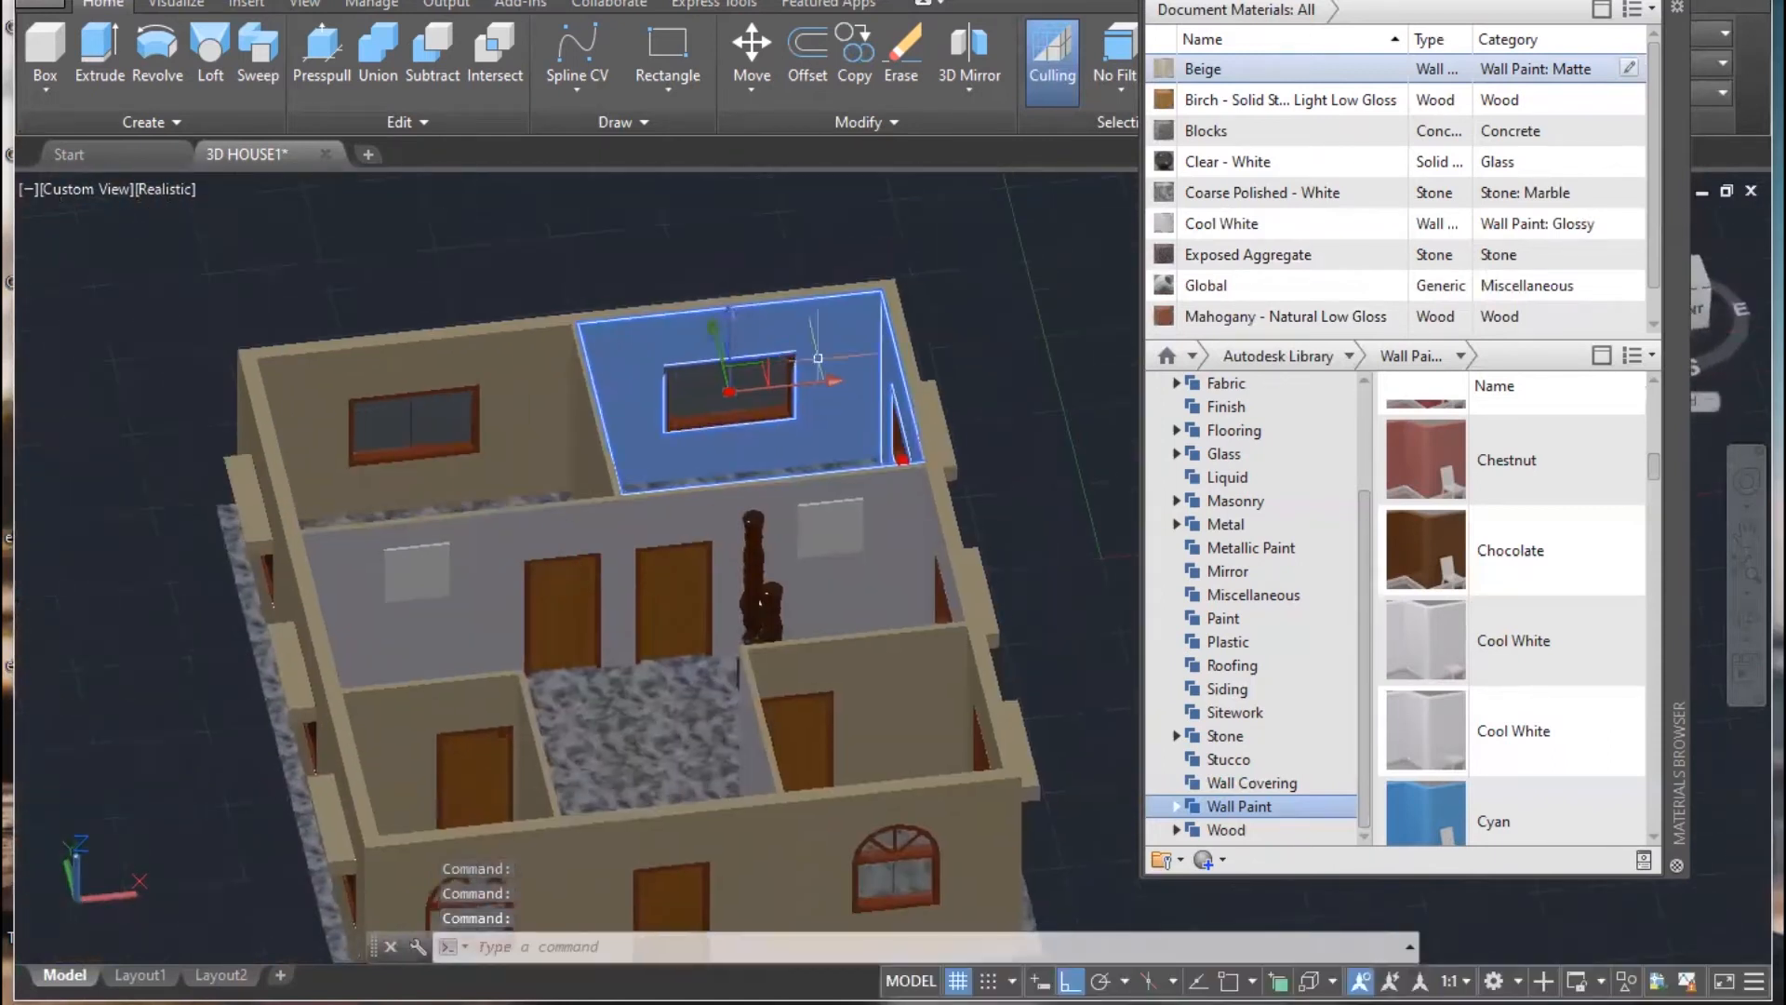
pyautogui.scroll(-3, 1532, 638)
pyautogui.scroll(-5, 1530, 651)
pyautogui.scroll(-5, 1530, 654)
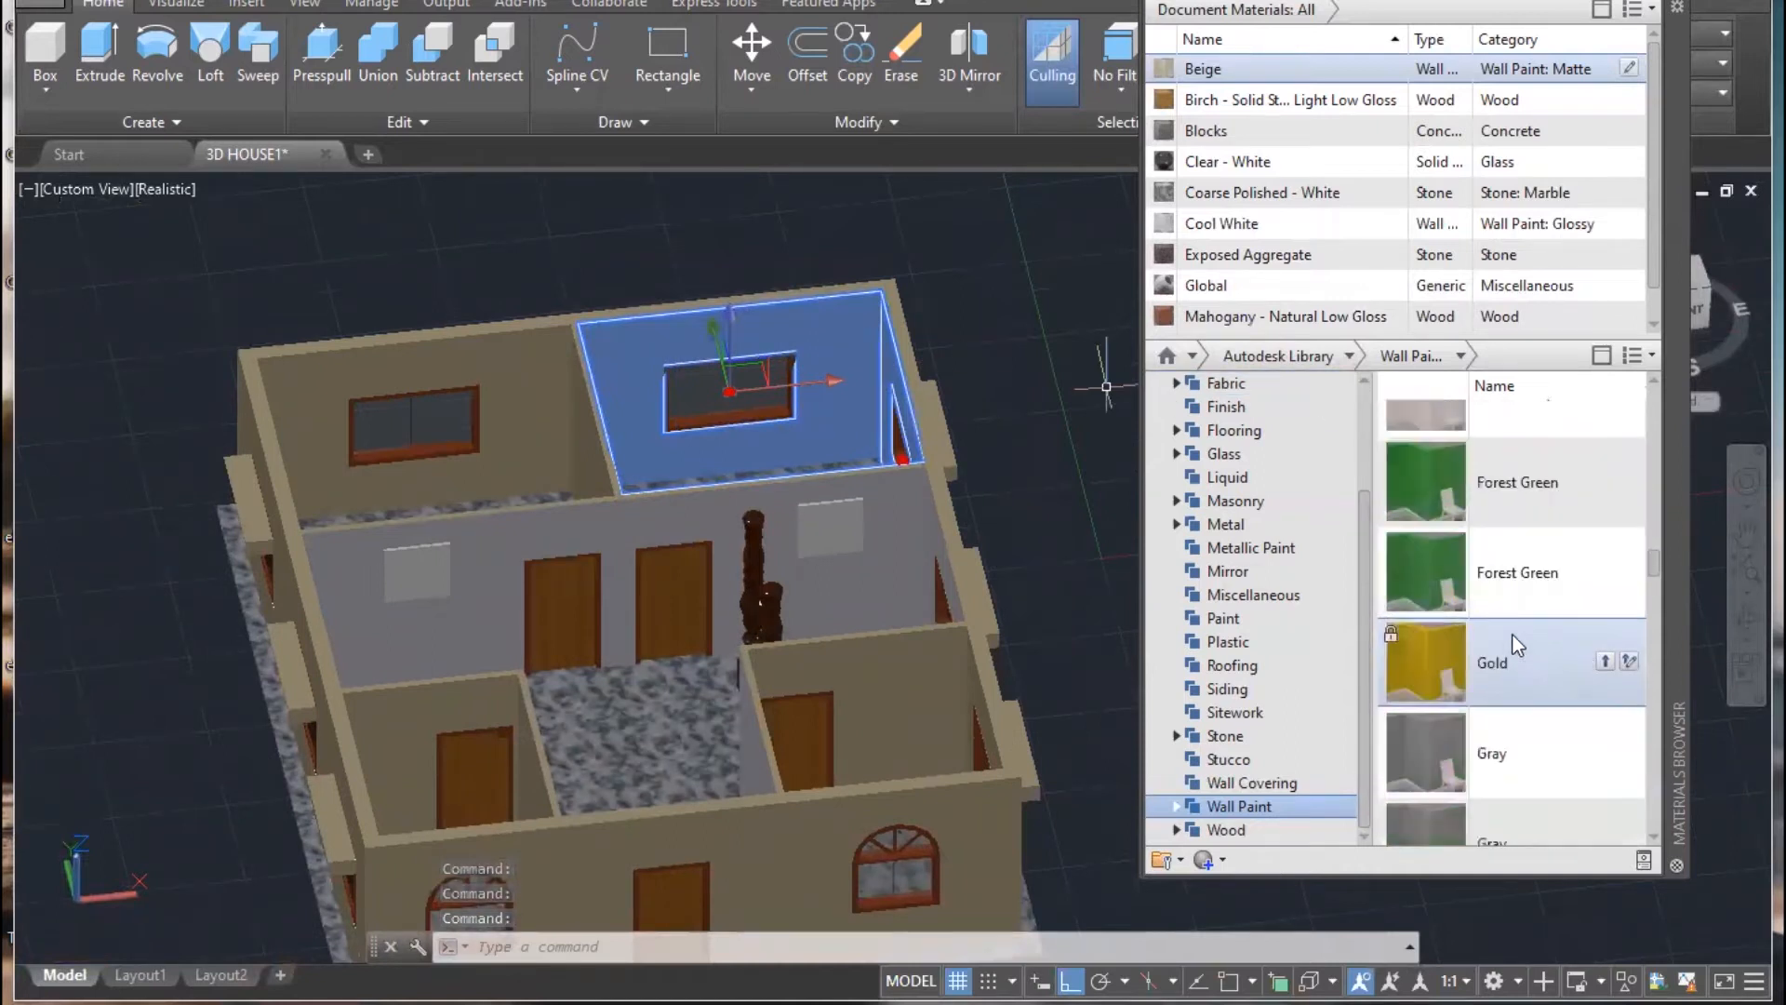
pyautogui.scroll(-1, 1516, 679)
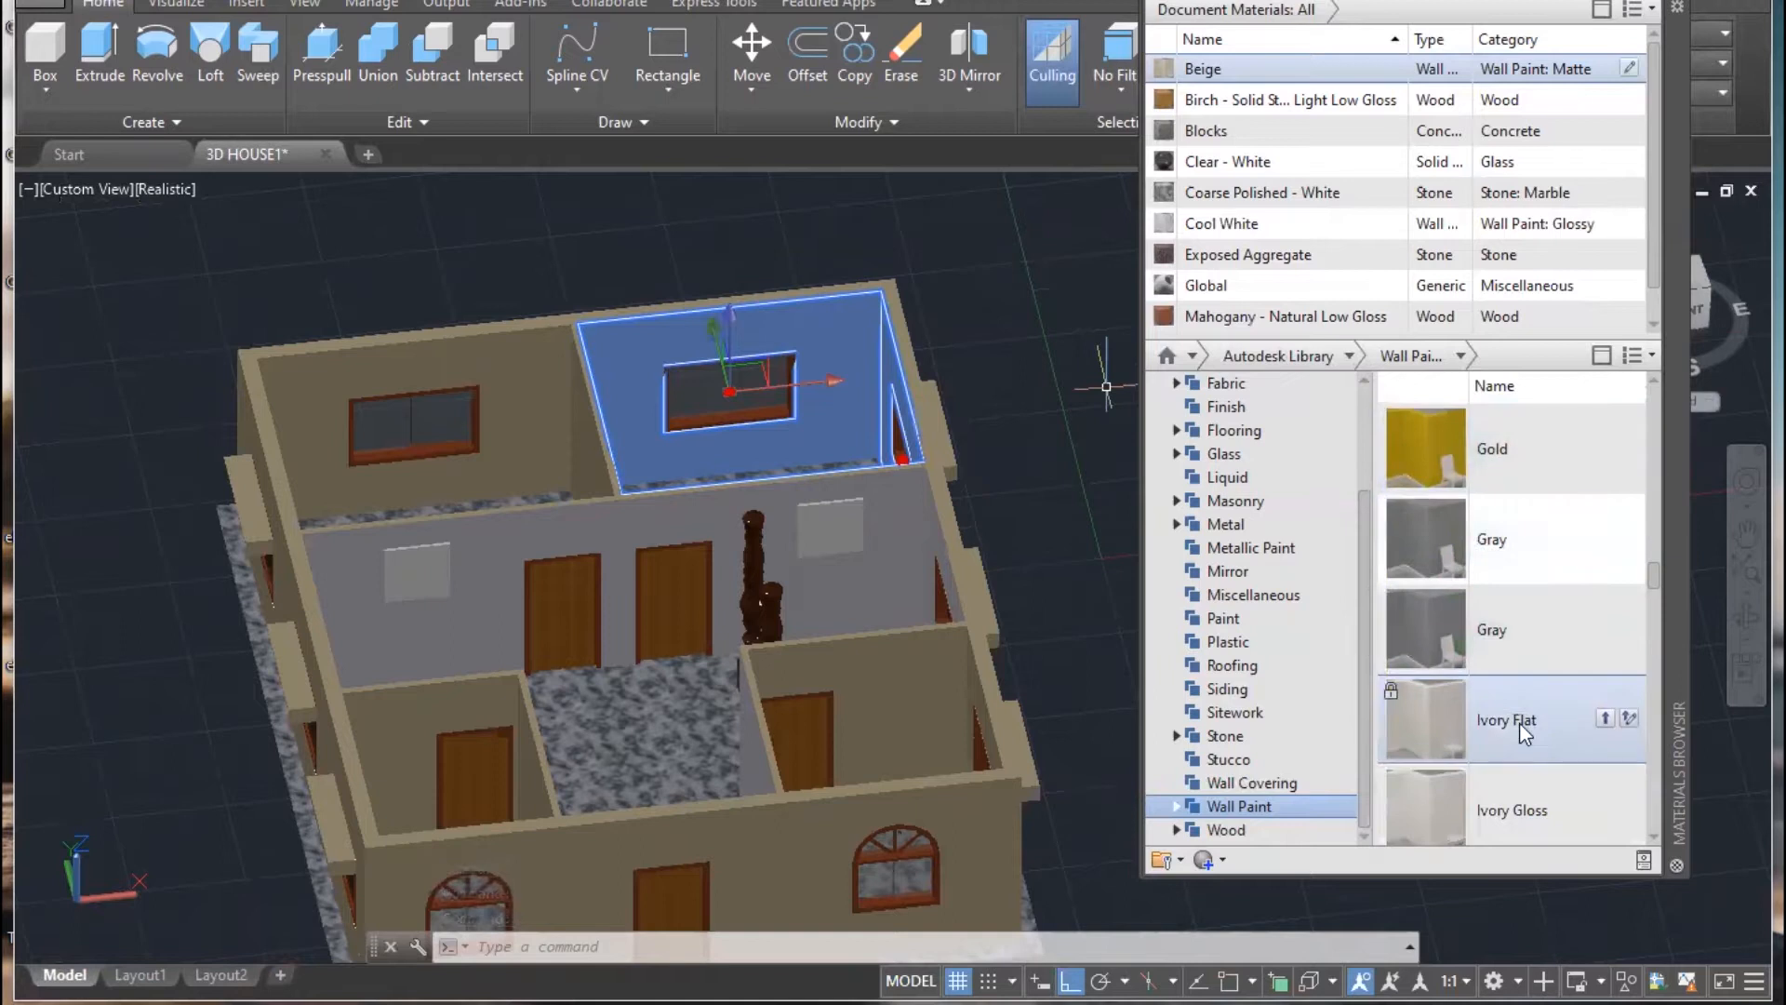
pyautogui.scroll(-1, 1515, 655)
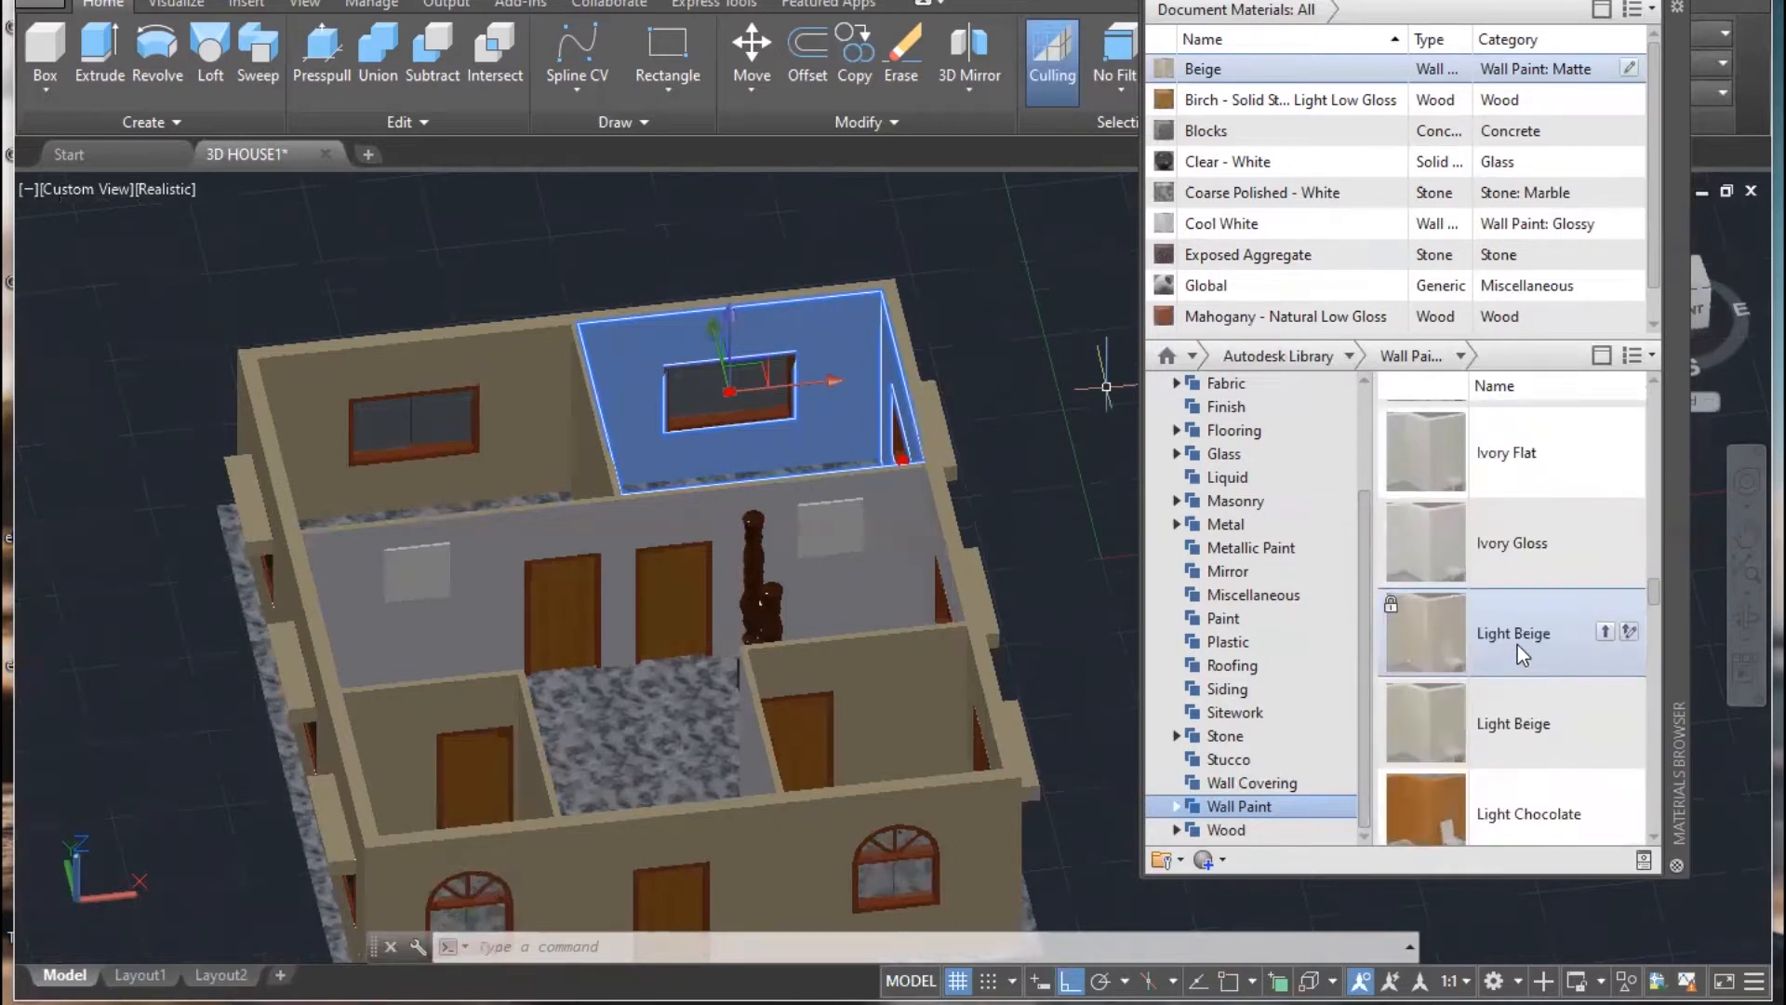
pyautogui.rightClick(1520, 638)
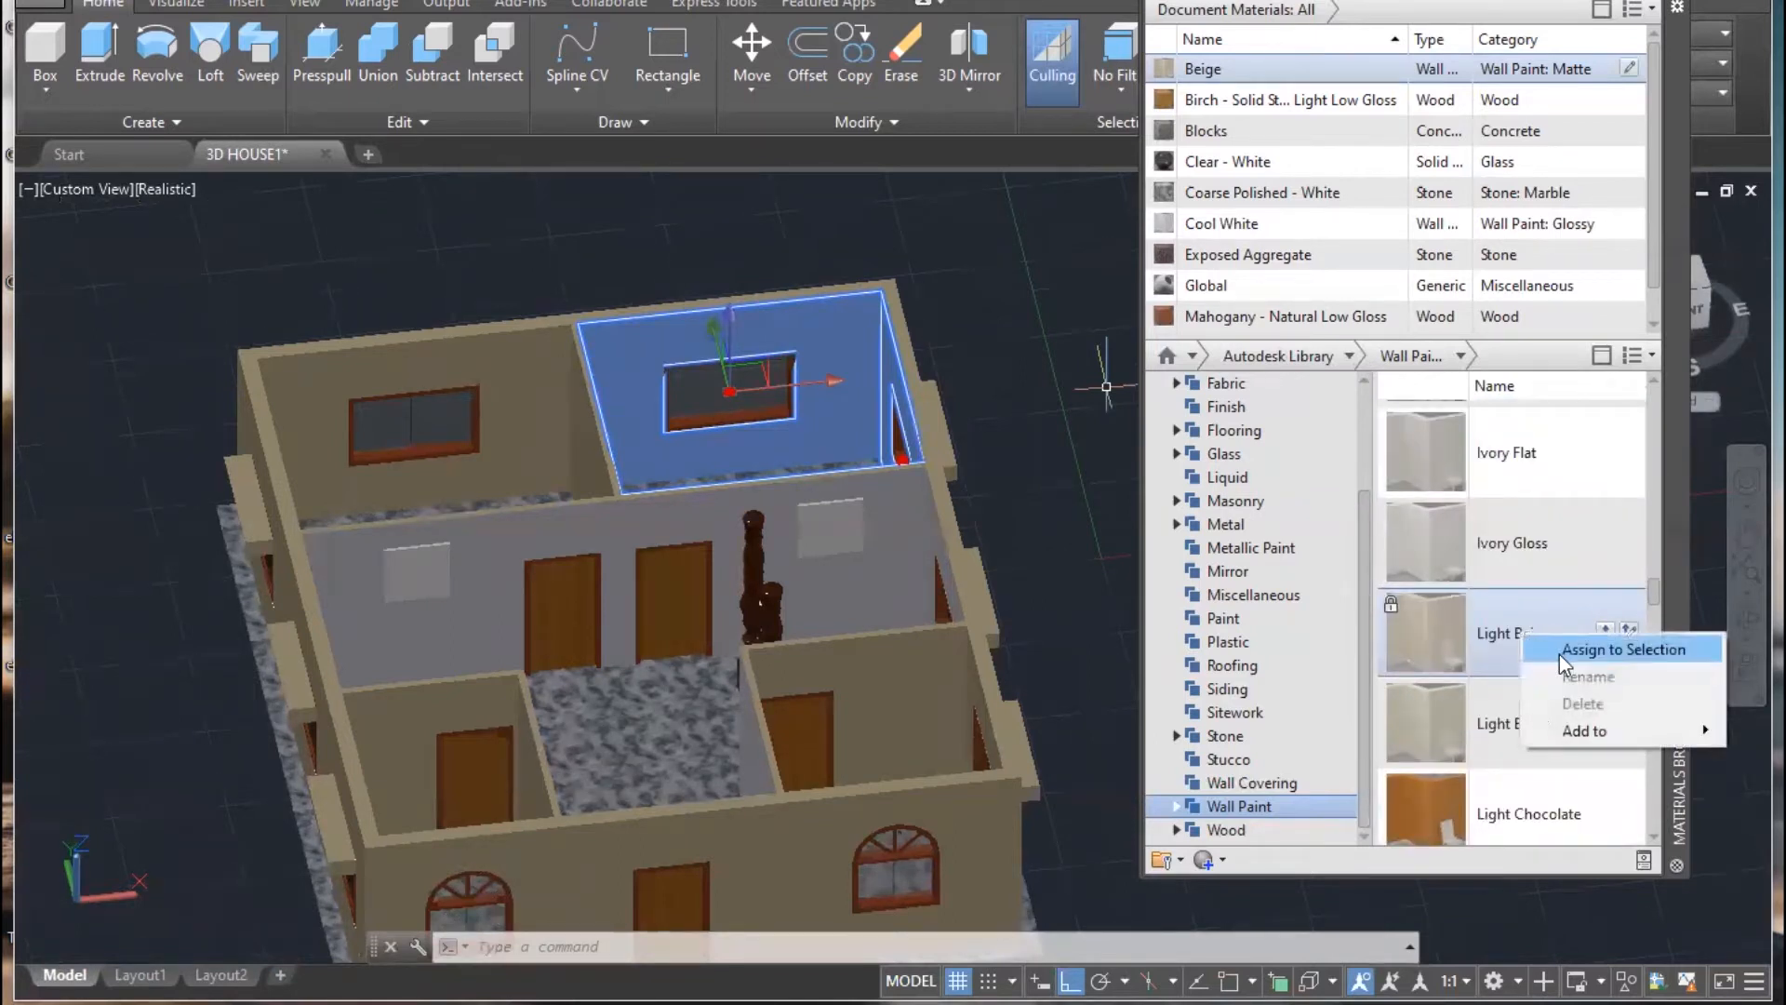
pyautogui.click(1559, 651)
# - Apply the Light Beige wall paint to the entire wall solid of the house
pyautogui.scroll(5, 941, 394)
pyautogui.keyDown('shift'); pyautogui.moveTo(908, 395); pyautogui.dragTo(1045, 337, button='middle'); pyautogui.keyUp('shift')
pyautogui.scroll(-5, 1046, 337)
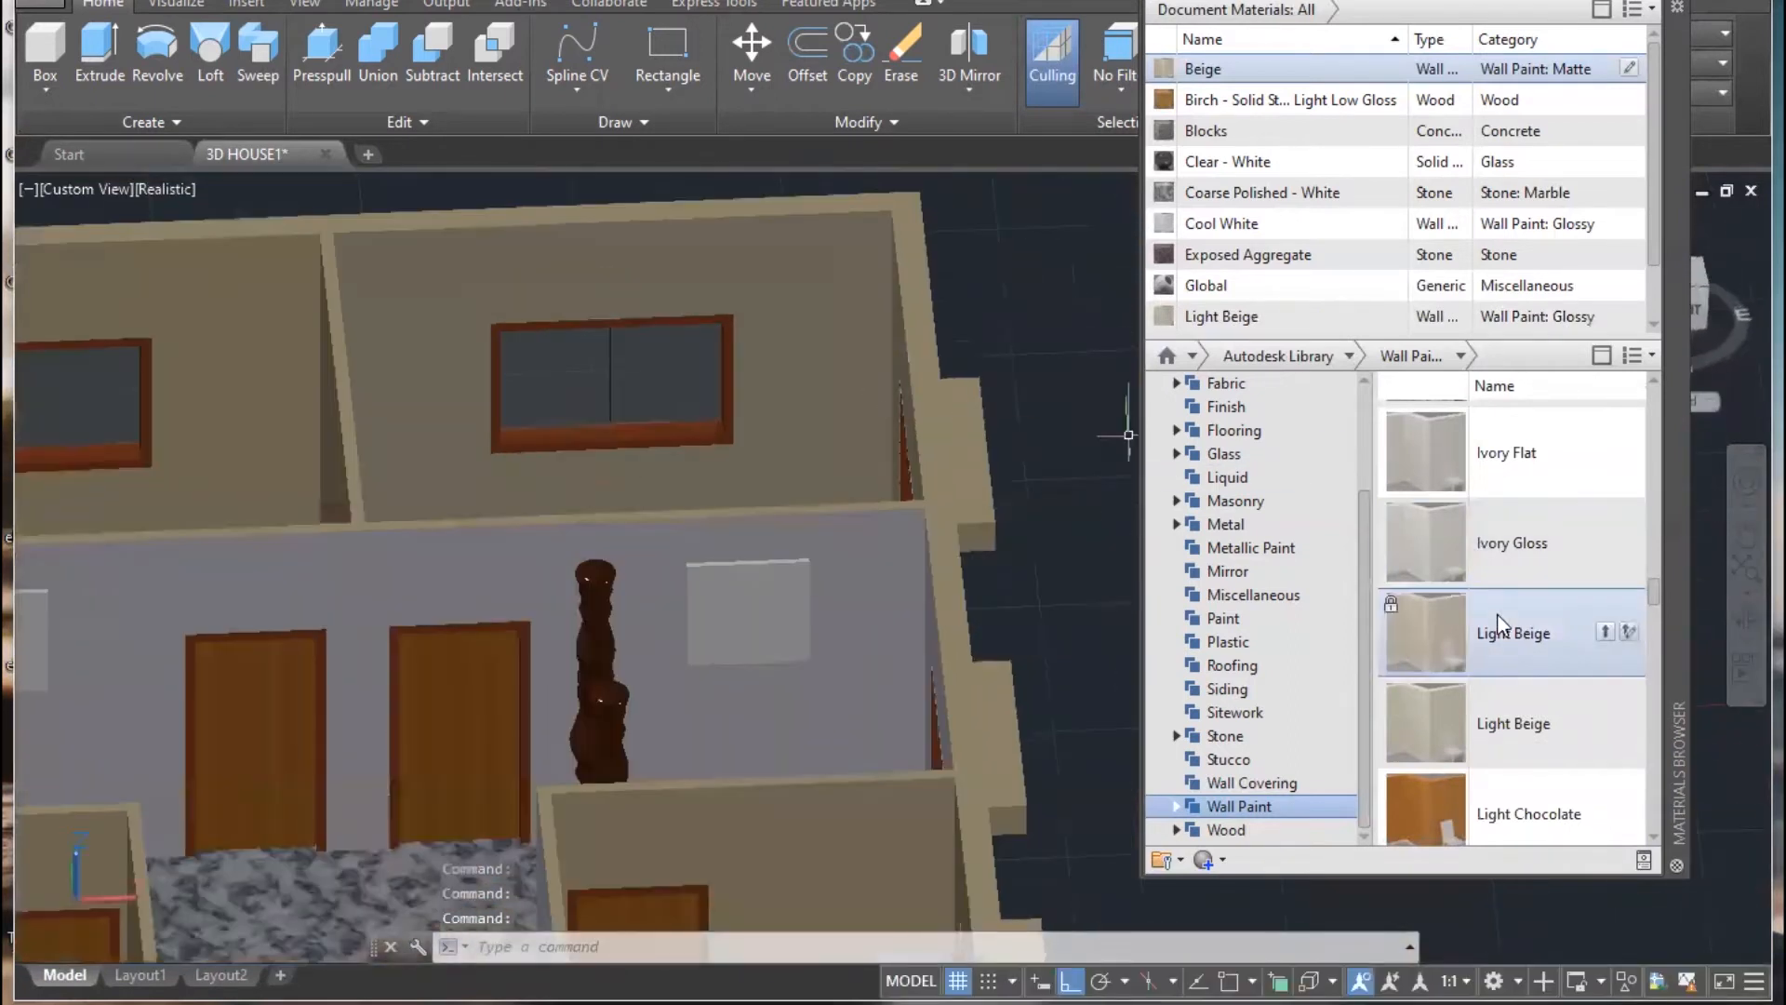
pyautogui.moveTo(1503, 639); pyautogui.dragTo(928, 330)
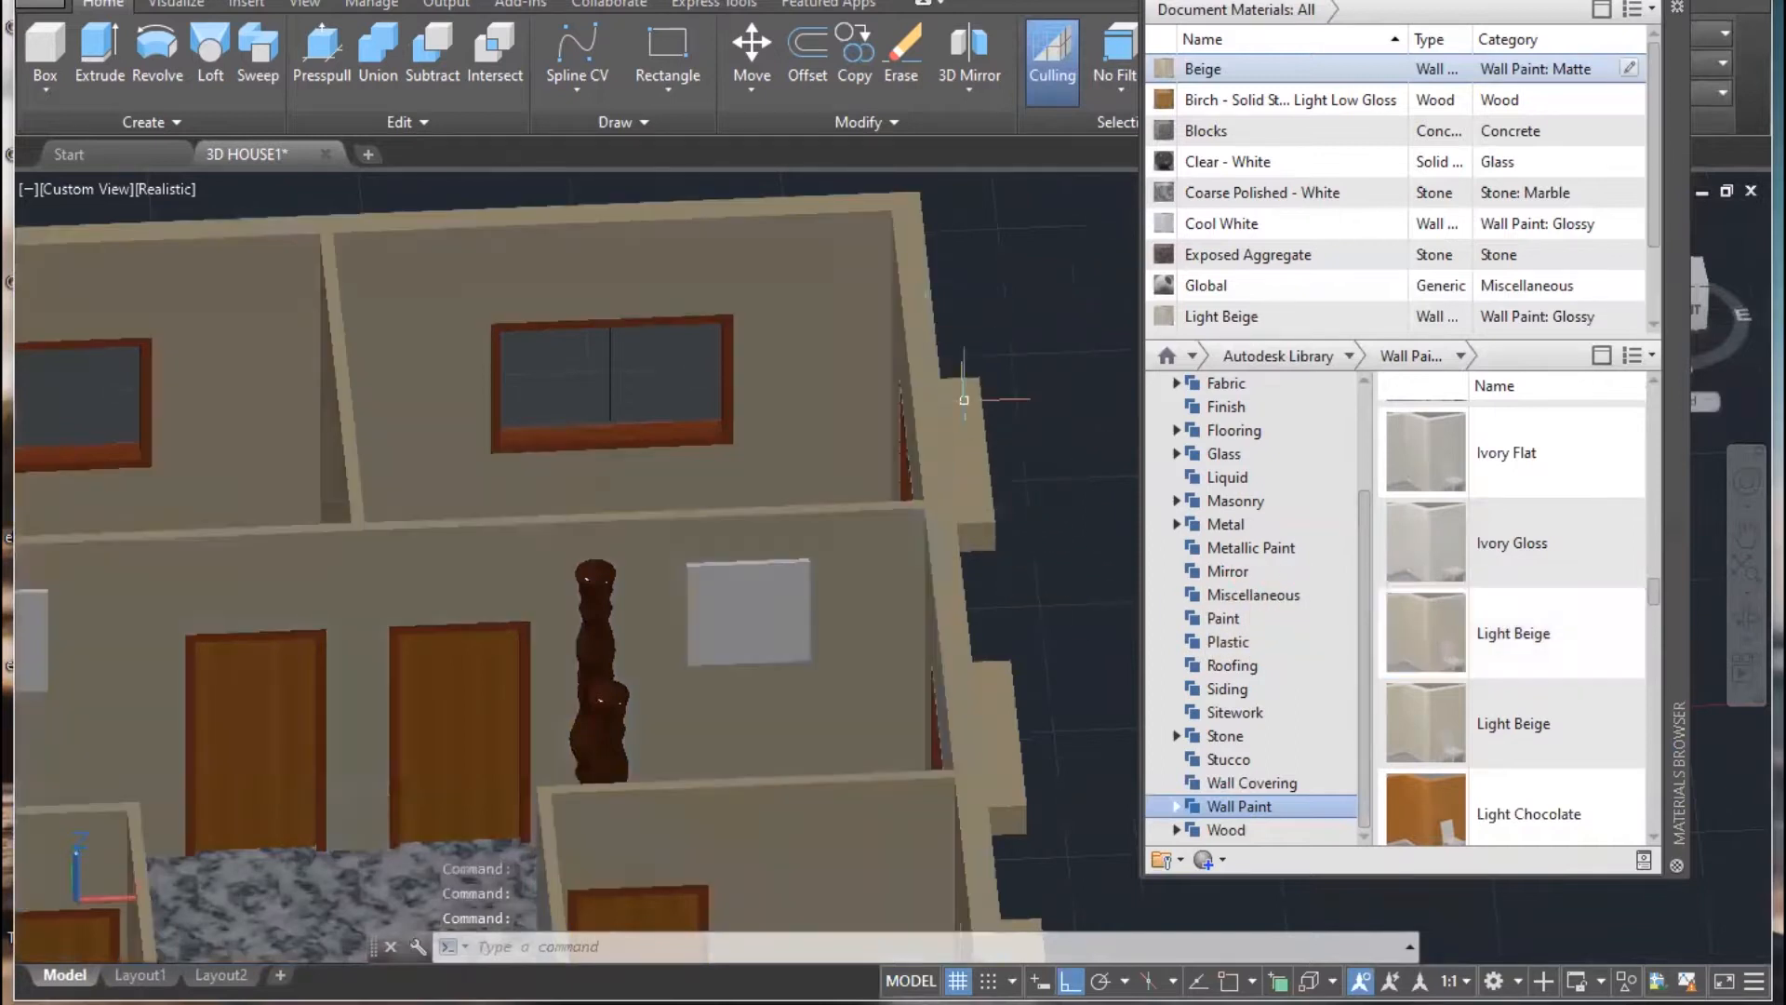
# - Try the Ivory Gloss wall paint on the house walls, then undo that assignment
pyautogui.scroll(-3, 929, 332)
pyautogui.keyDown('shift'); pyautogui.moveTo(928, 331); pyautogui.dragTo(1128, 578, button='middle'); pyautogui.keyUp('shift')
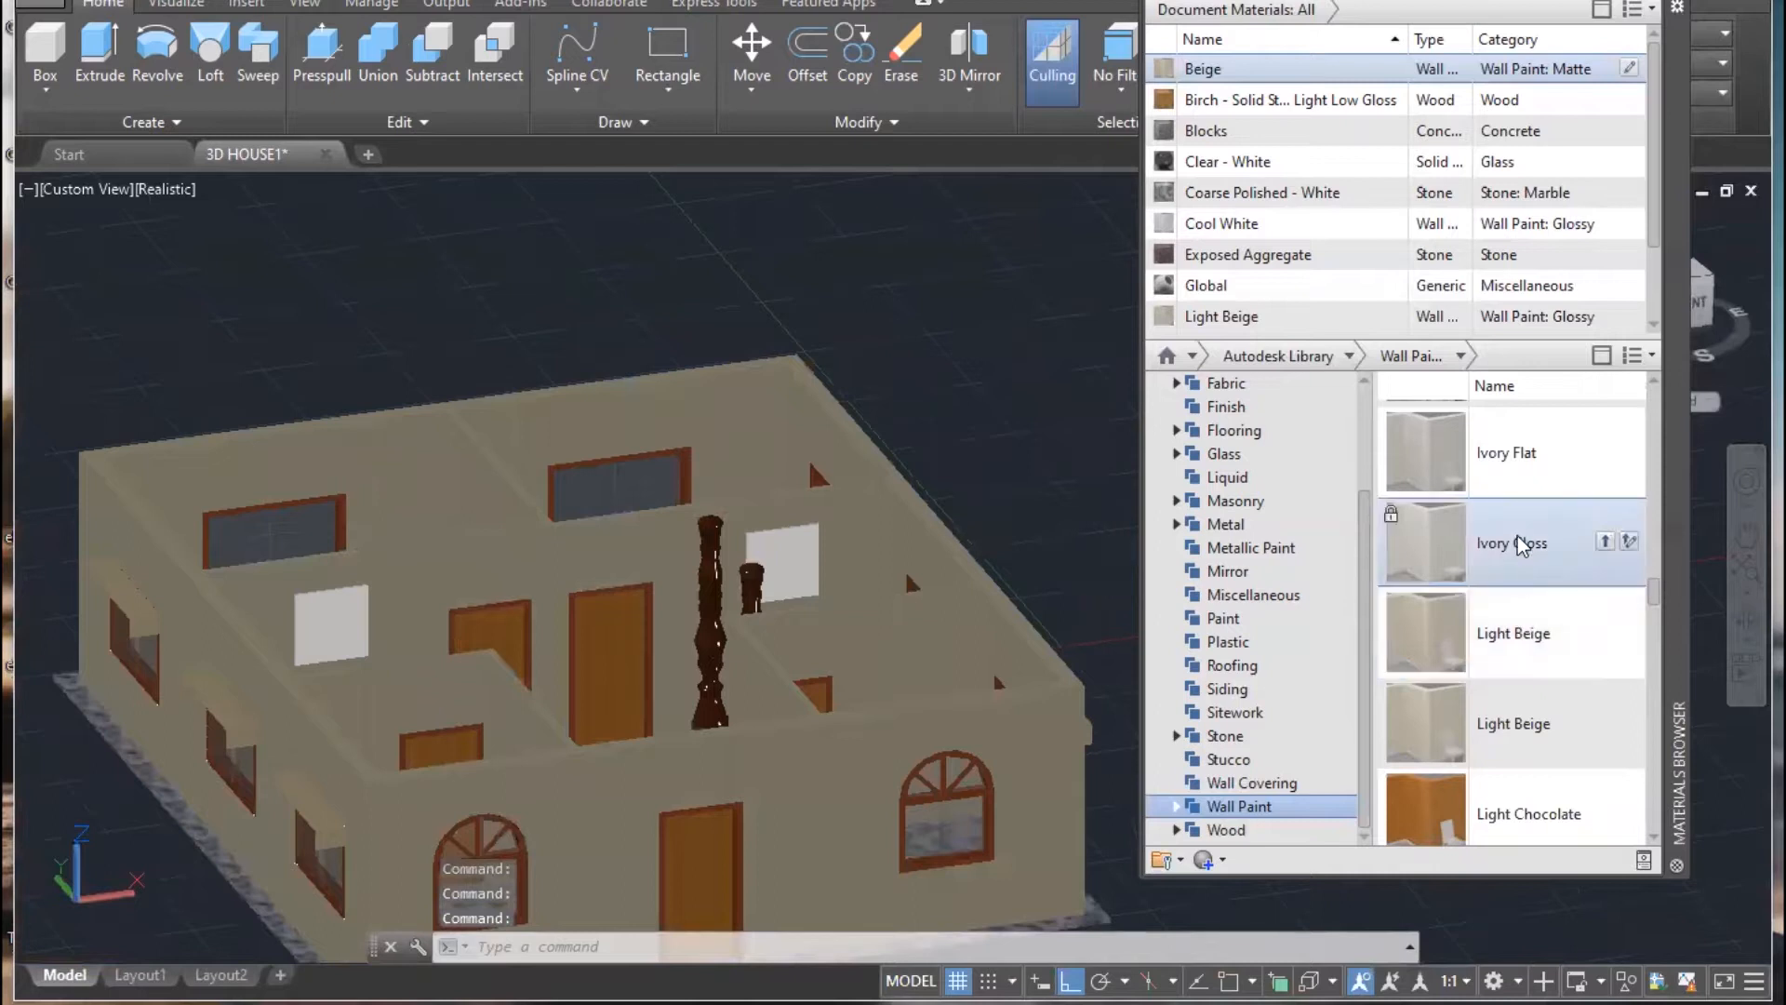
pyautogui.moveTo(1525, 547); pyautogui.dragTo(828, 453)
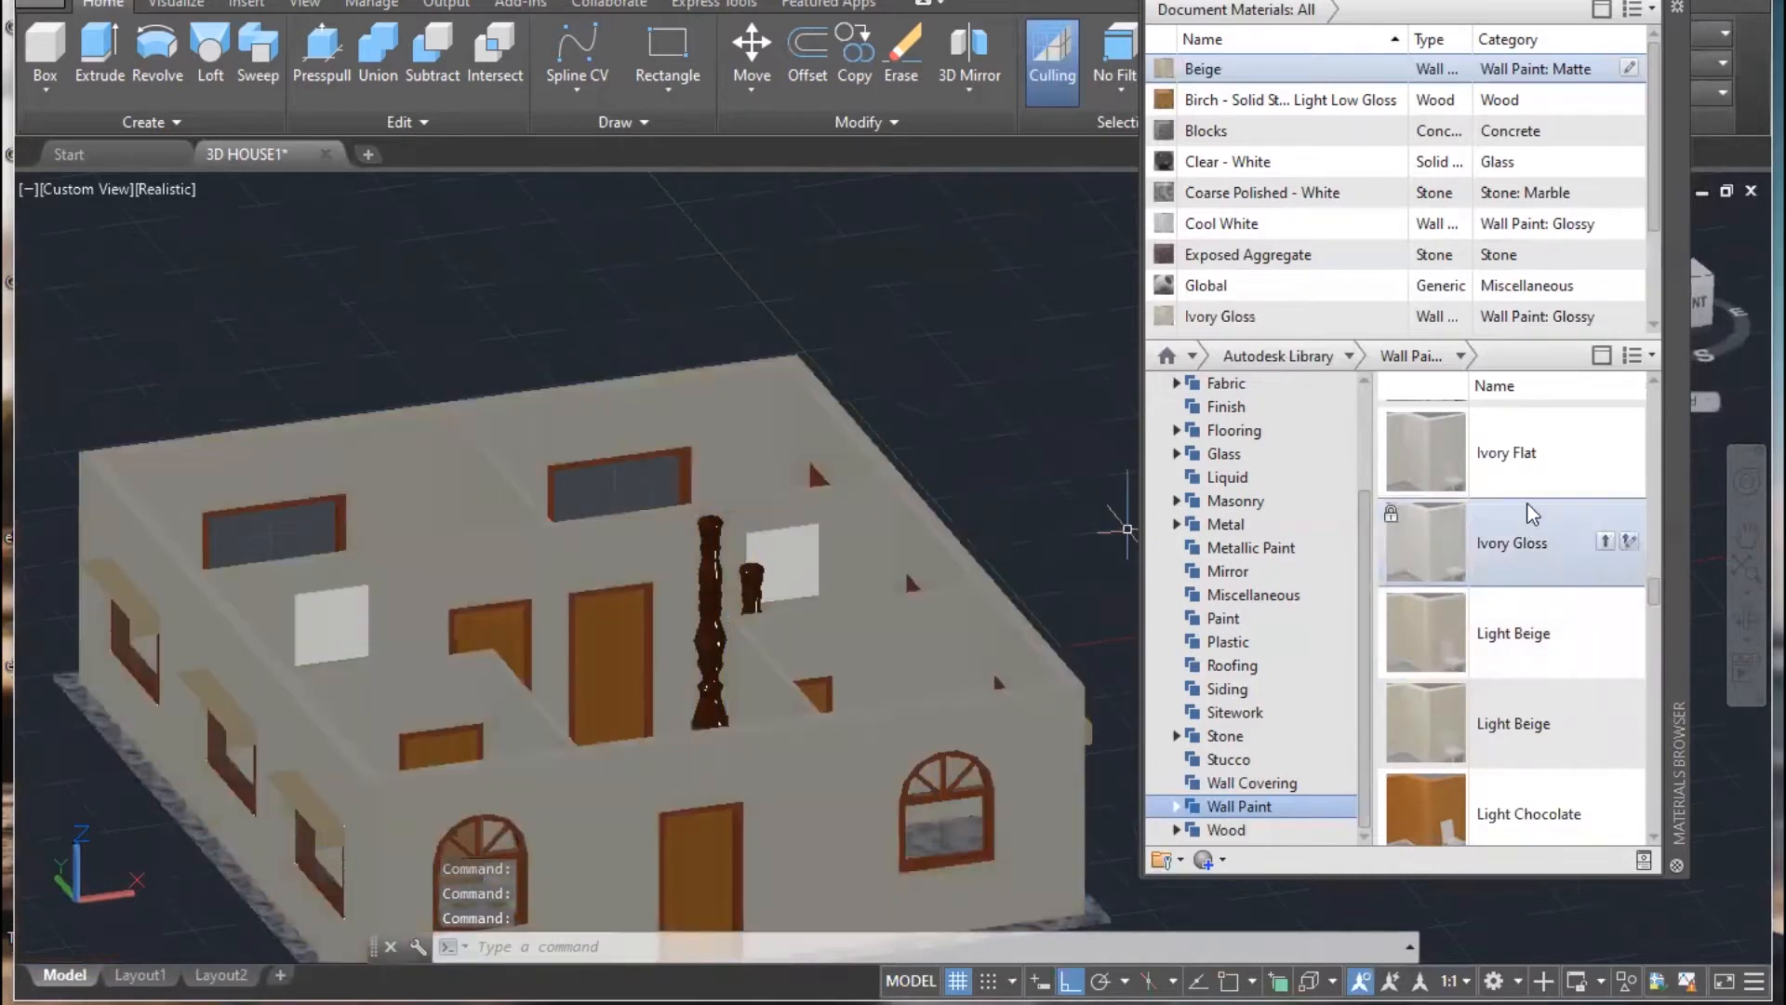
pyautogui.scroll(-1, 1515, 466)
pyautogui.scroll(-2, 1516, 549)
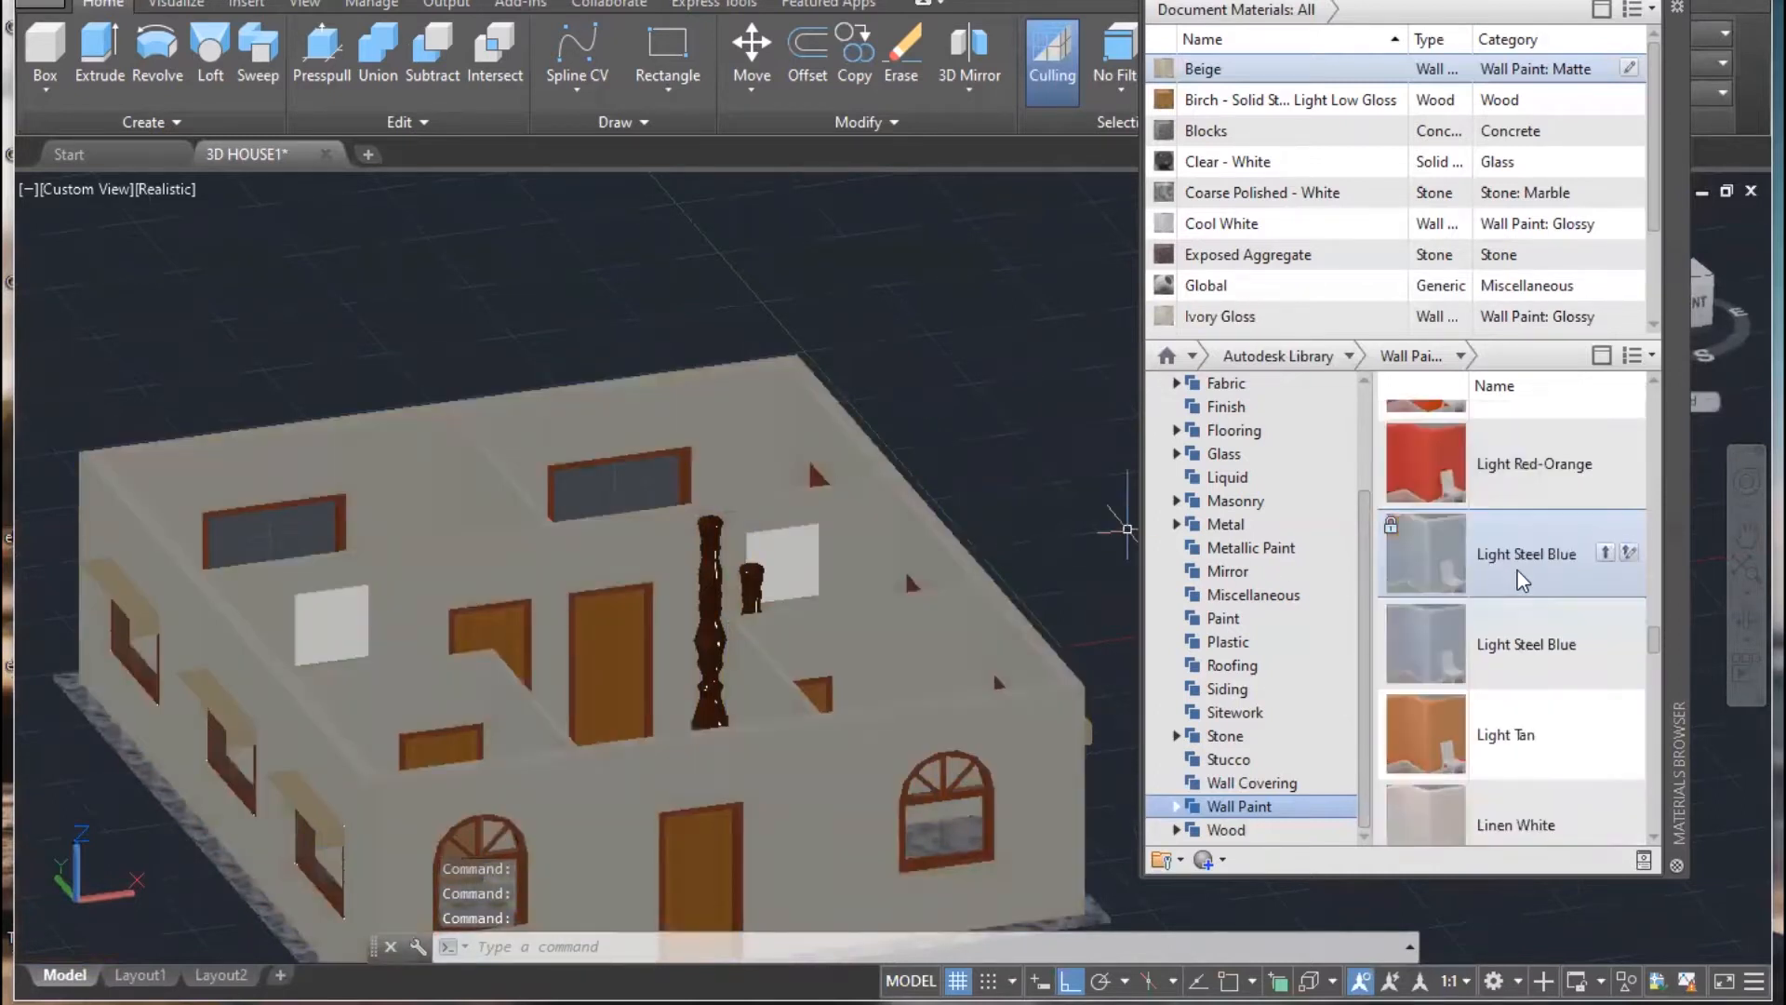
pyautogui.hotkey('ctrl', 'z')
pyautogui.hotkey('ctrl', 'z')
# - Apply the Steel Blue wall paint to the entire wall solid of the house
pyautogui.scroll(-2, 1487, 633)
pyautogui.scroll(1, 1490, 640)
pyautogui.scroll(-3, 1491, 643)
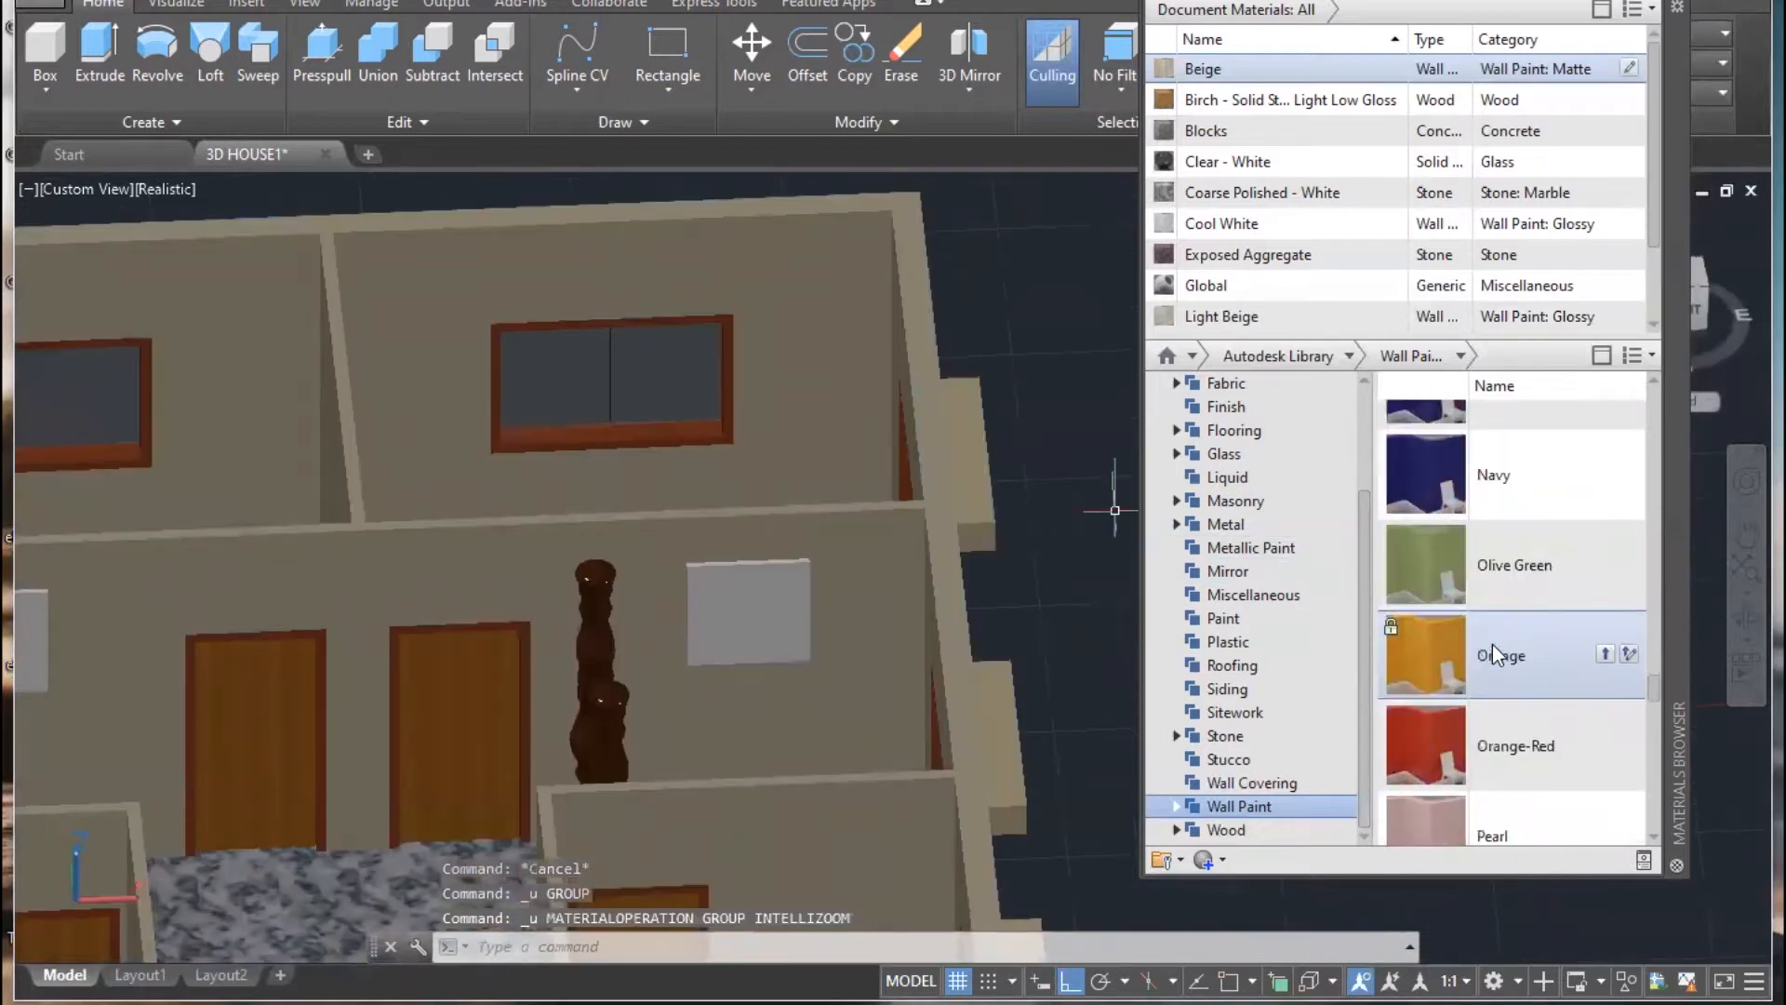
pyautogui.scroll(-3, 1492, 644)
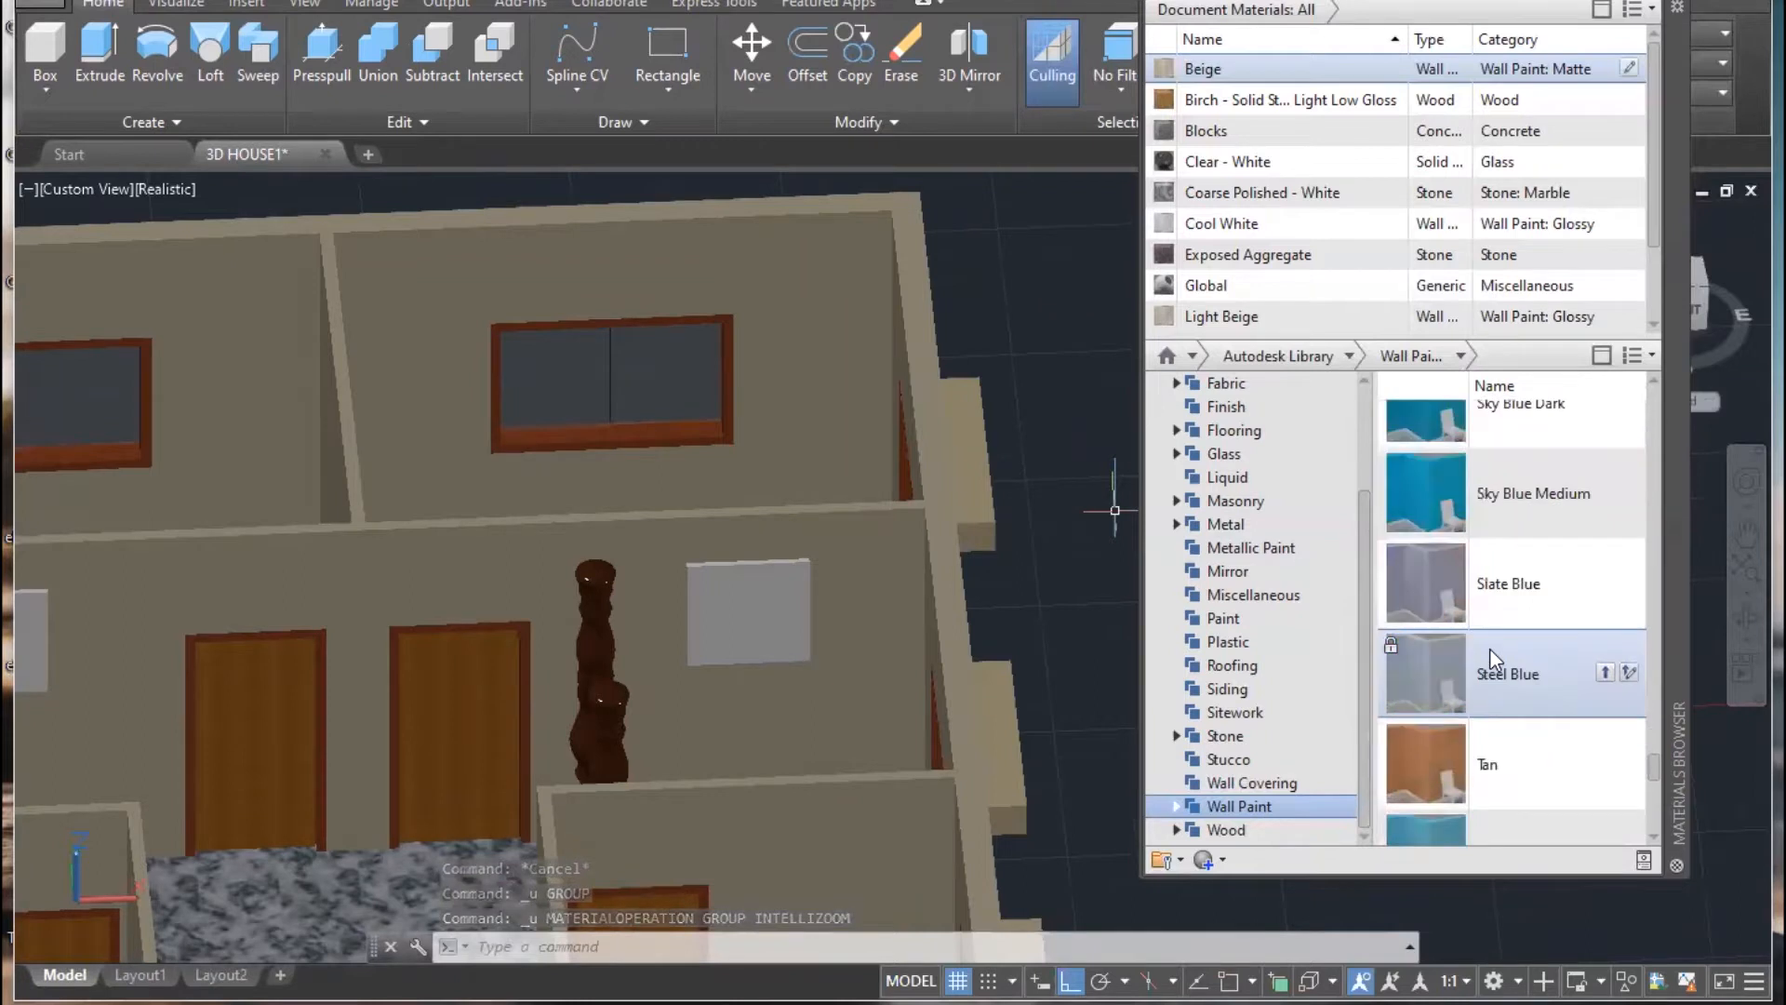
pyautogui.scroll(1, 1493, 605)
pyautogui.moveTo(1514, 674); pyautogui.dragTo(902, 521)
pyautogui.scroll(-3, 991, 663)
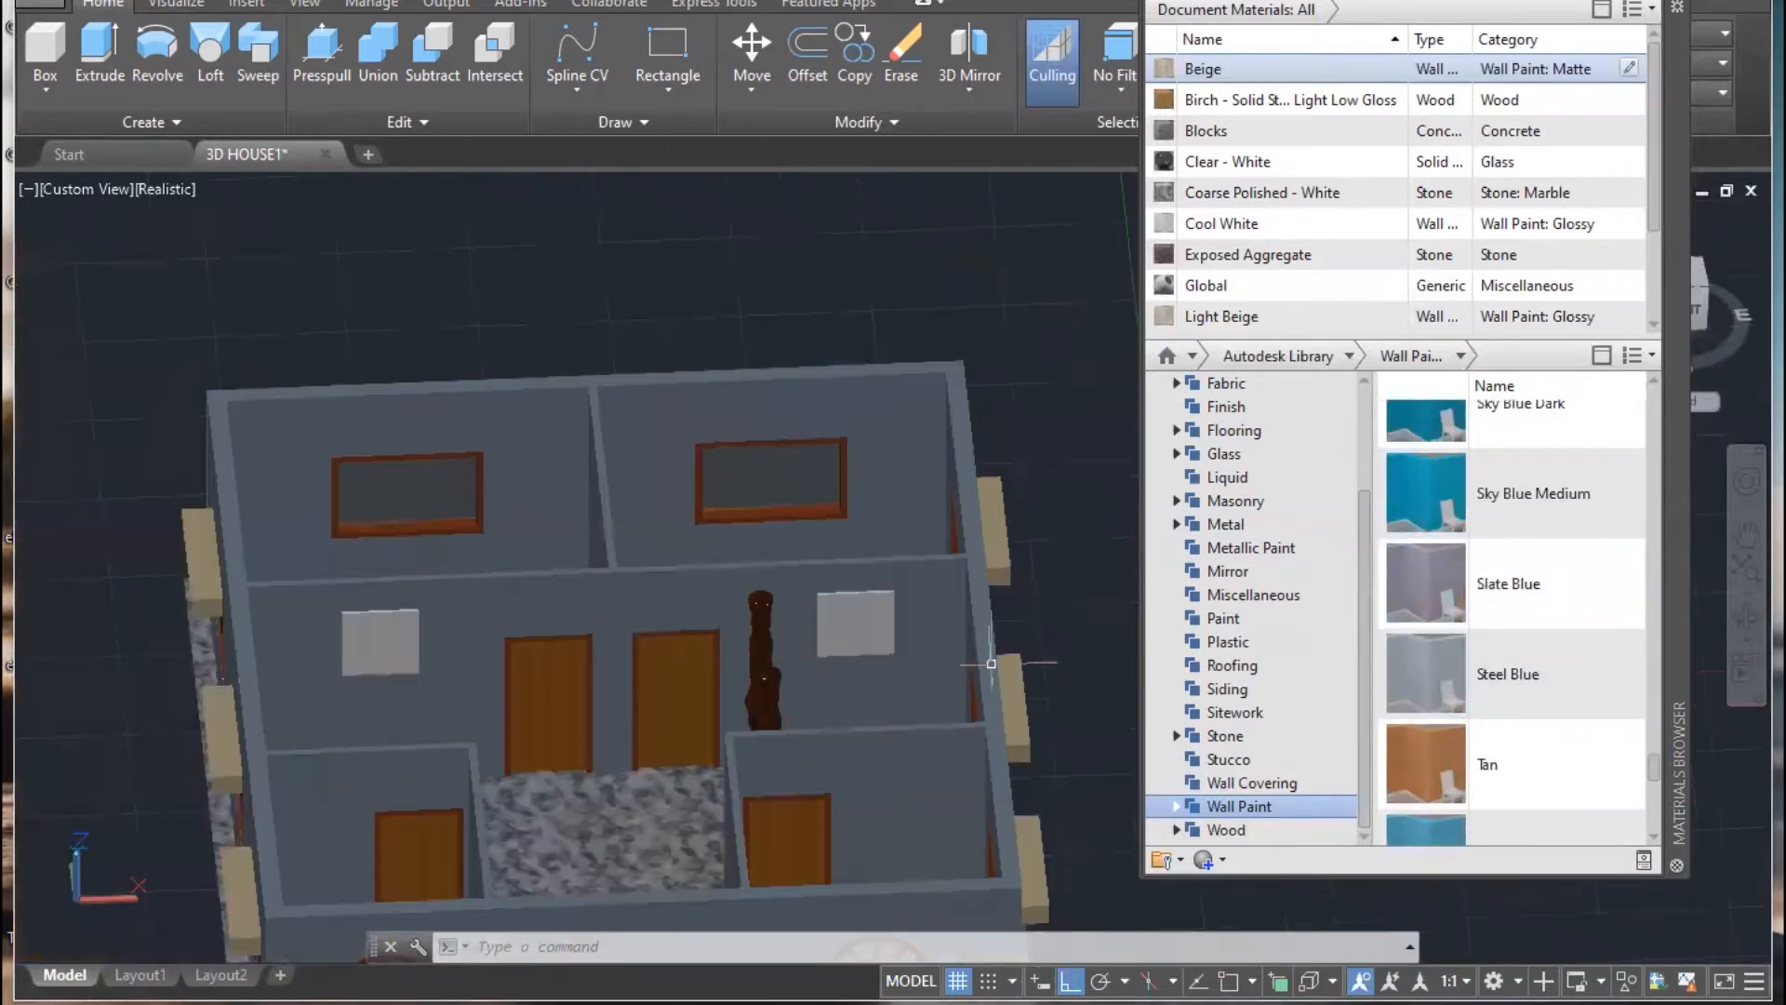
# - Apply the White wall paint to all walls of the house
pyautogui.scroll(-5, 1458, 645)
pyautogui.moveTo(1483, 622); pyautogui.dragTo(940, 605)
pyautogui.keyDown('shift'); pyautogui.moveTo(939, 605); pyautogui.dragTo(861, 693, button='middle'); pyautogui.keyUp('shift')
pyautogui.moveTo(861, 688); pyautogui.dragTo(844, 514, button='middle')
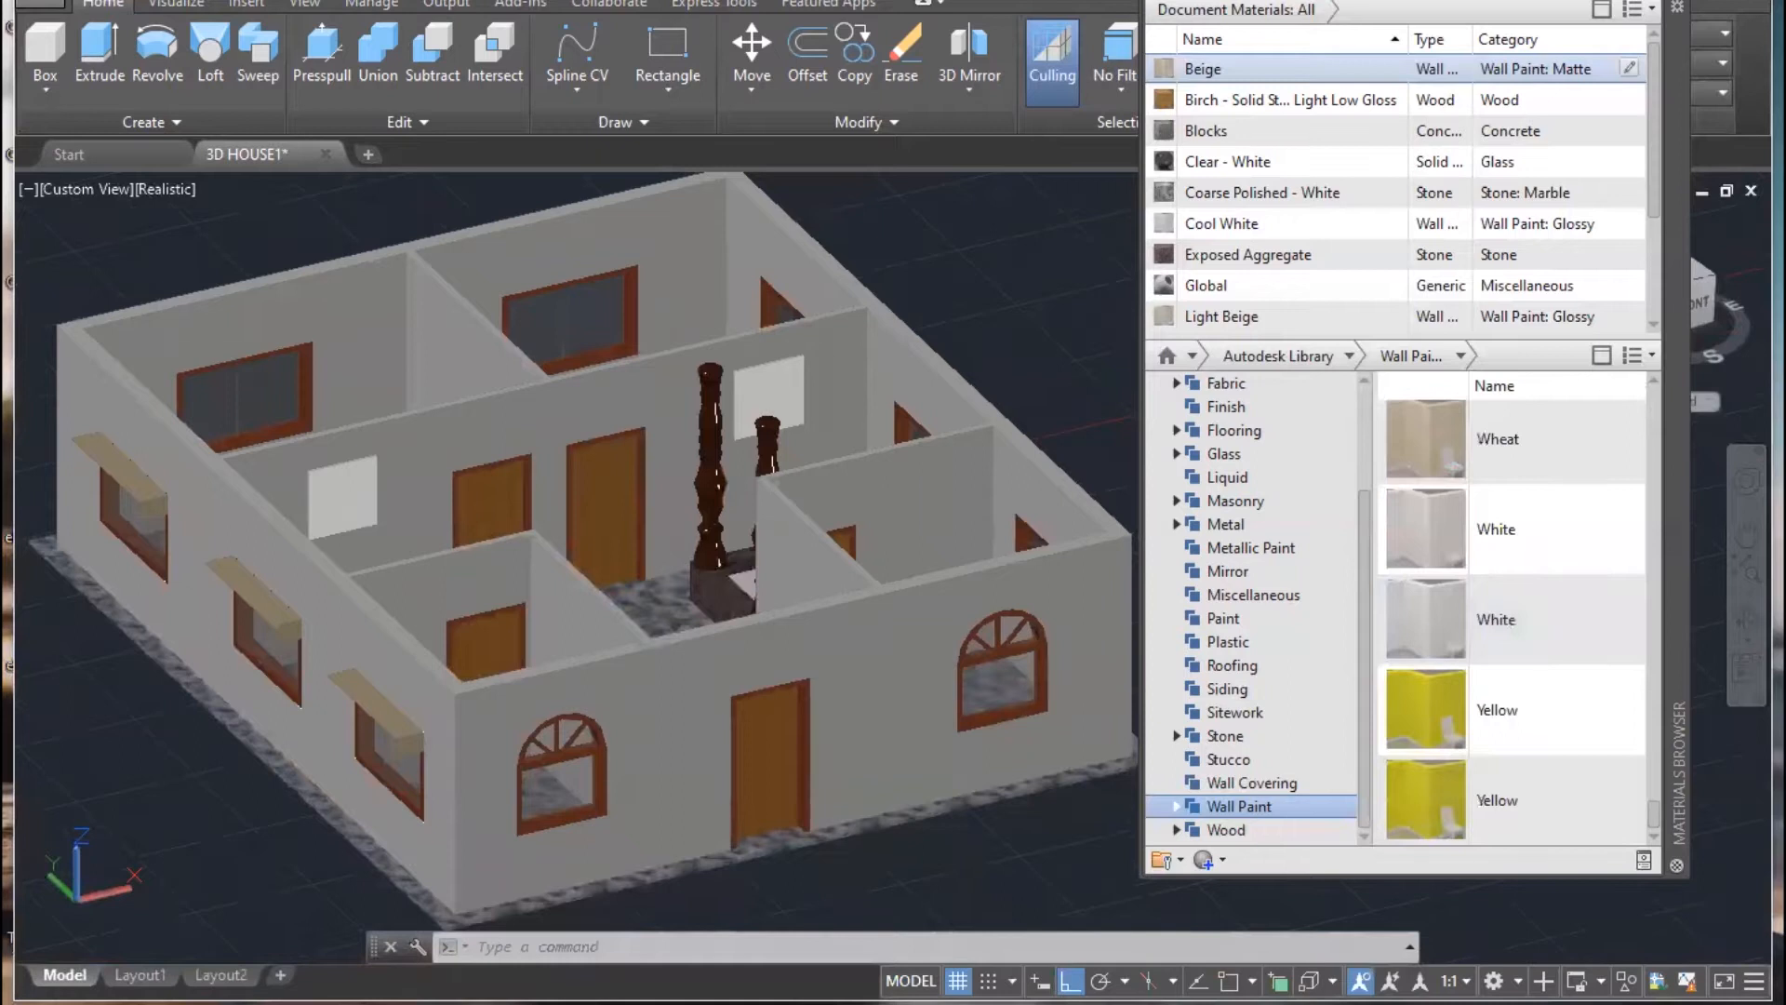
pyautogui.moveTo(463, 658)
pyautogui.keyDown('shift'); pyautogui.mouseDown(button='middle')
pyautogui.moveTo(450, 590)
pyautogui.moveTo(430, 651)
pyautogui.moveTo(451, 657)
pyautogui.moveTo(455, 693)
pyautogui.mouseUp(button='middle'); pyautogui.keyUp('shift')
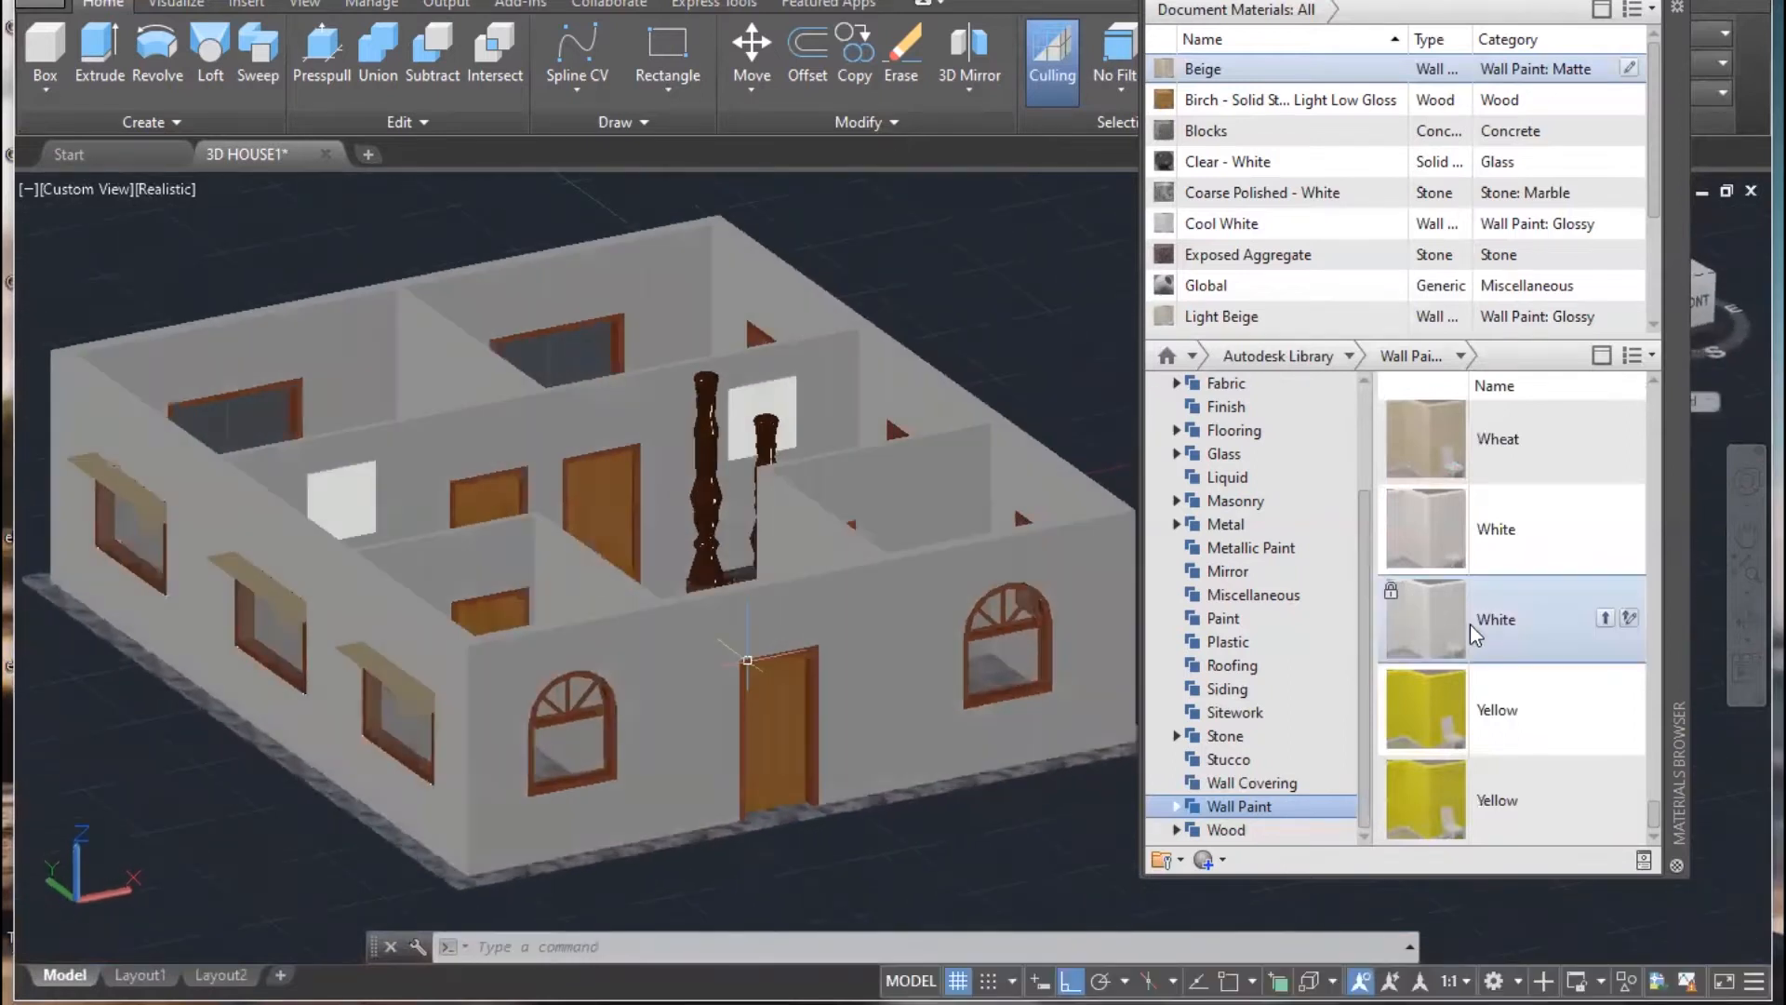
# - Select the window awnings around the house and try to assign the Cool White wall paint to them
pyautogui.scroll(-5, 1470, 651)
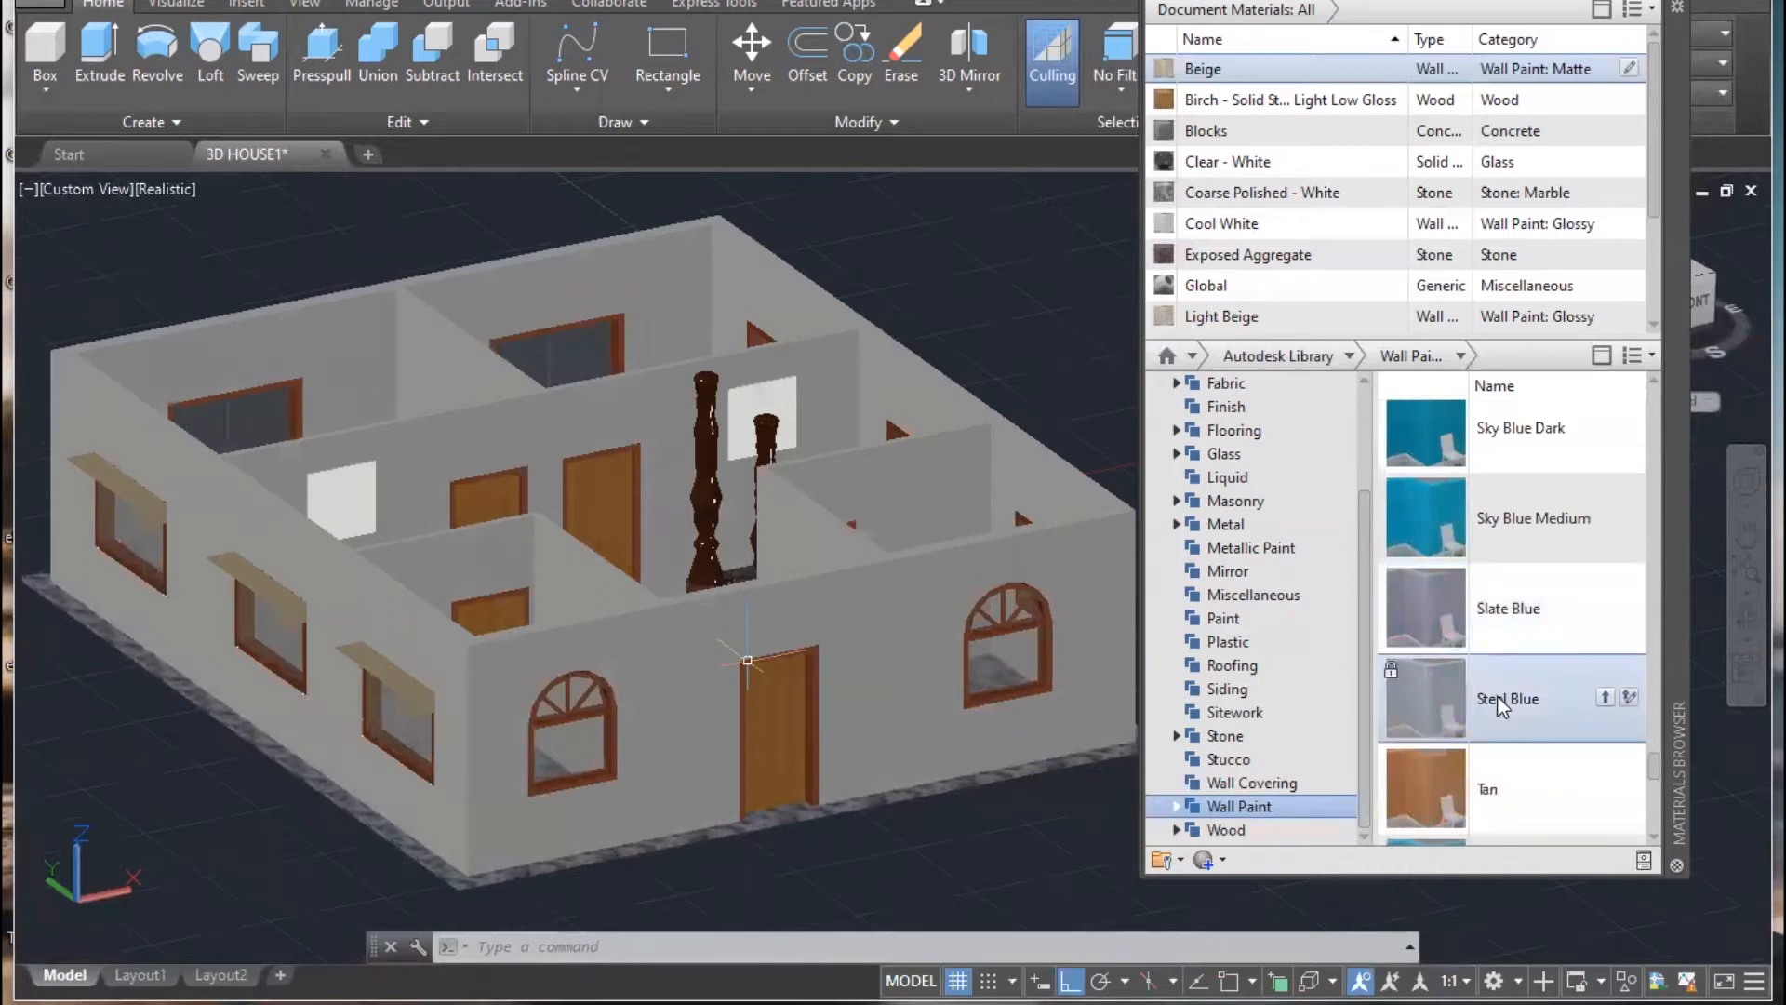
pyautogui.scroll(10, 1525, 679)
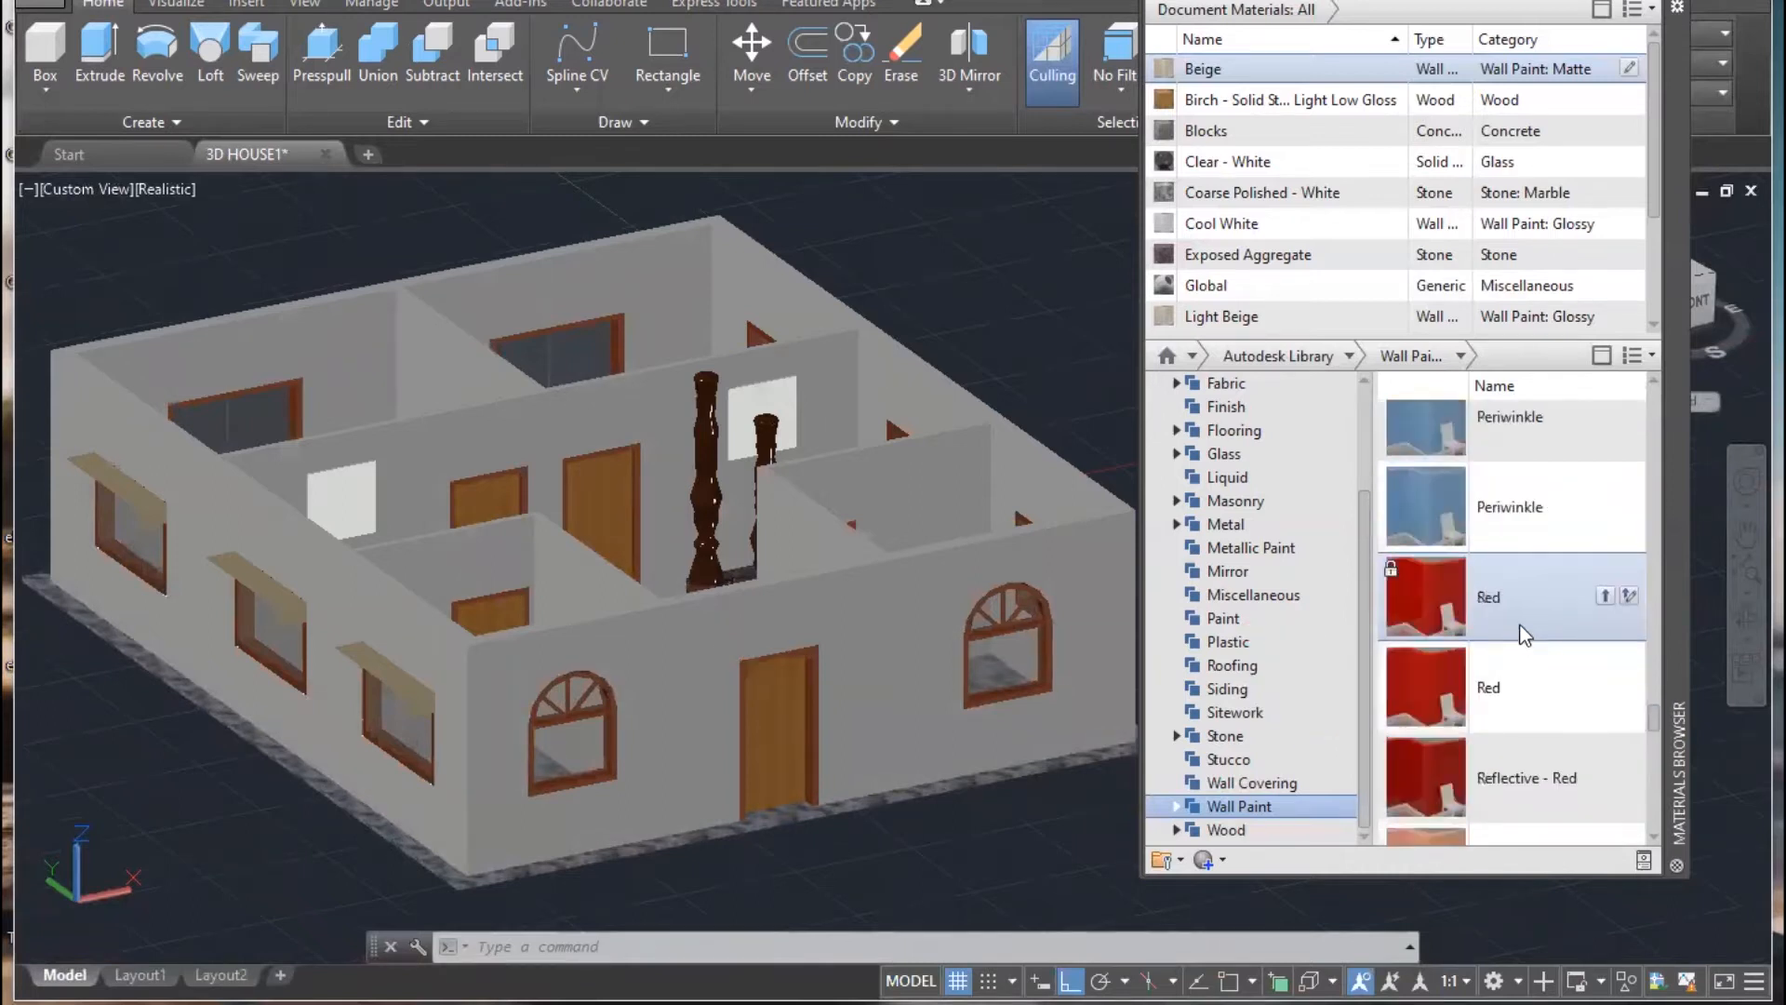
pyautogui.scroll(-3, 1523, 623)
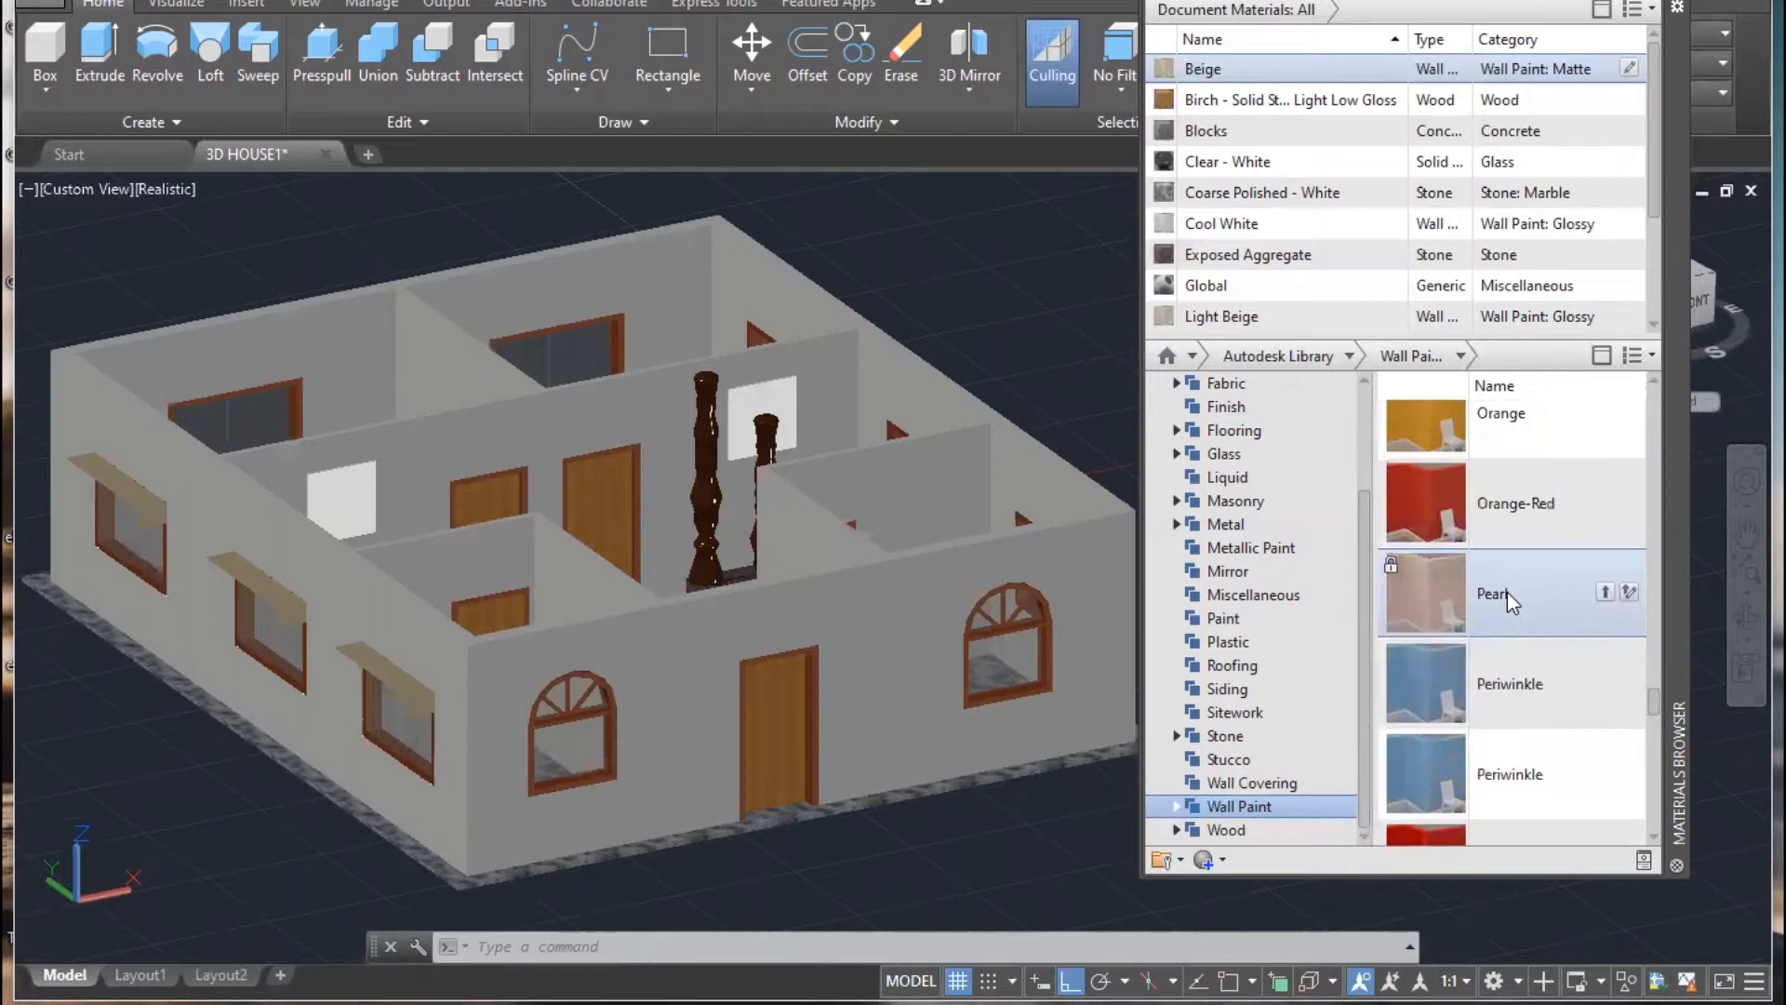
pyautogui.scroll(2, 325, 669)
pyautogui.click(373, 640)
pyautogui.click(251, 544)
pyautogui.keyDown('shift'); pyautogui.moveTo(252, 544); pyautogui.dragTo(1107, 683, button='middle'); pyautogui.keyUp('shift')
pyautogui.click(790, 667)
pyautogui.keyDown('shift'); pyautogui.moveTo(790, 667); pyautogui.dragTo(1003, 554, button='middle'); pyautogui.keyUp('shift')
pyautogui.click(968, 692)
pyautogui.click(664, 712)
pyautogui.keyDown('shift'); pyautogui.moveTo(591, 743); pyautogui.dragTo(879, 733, button='middle'); pyautogui.keyUp('shift')
pyautogui.click(885, 723)
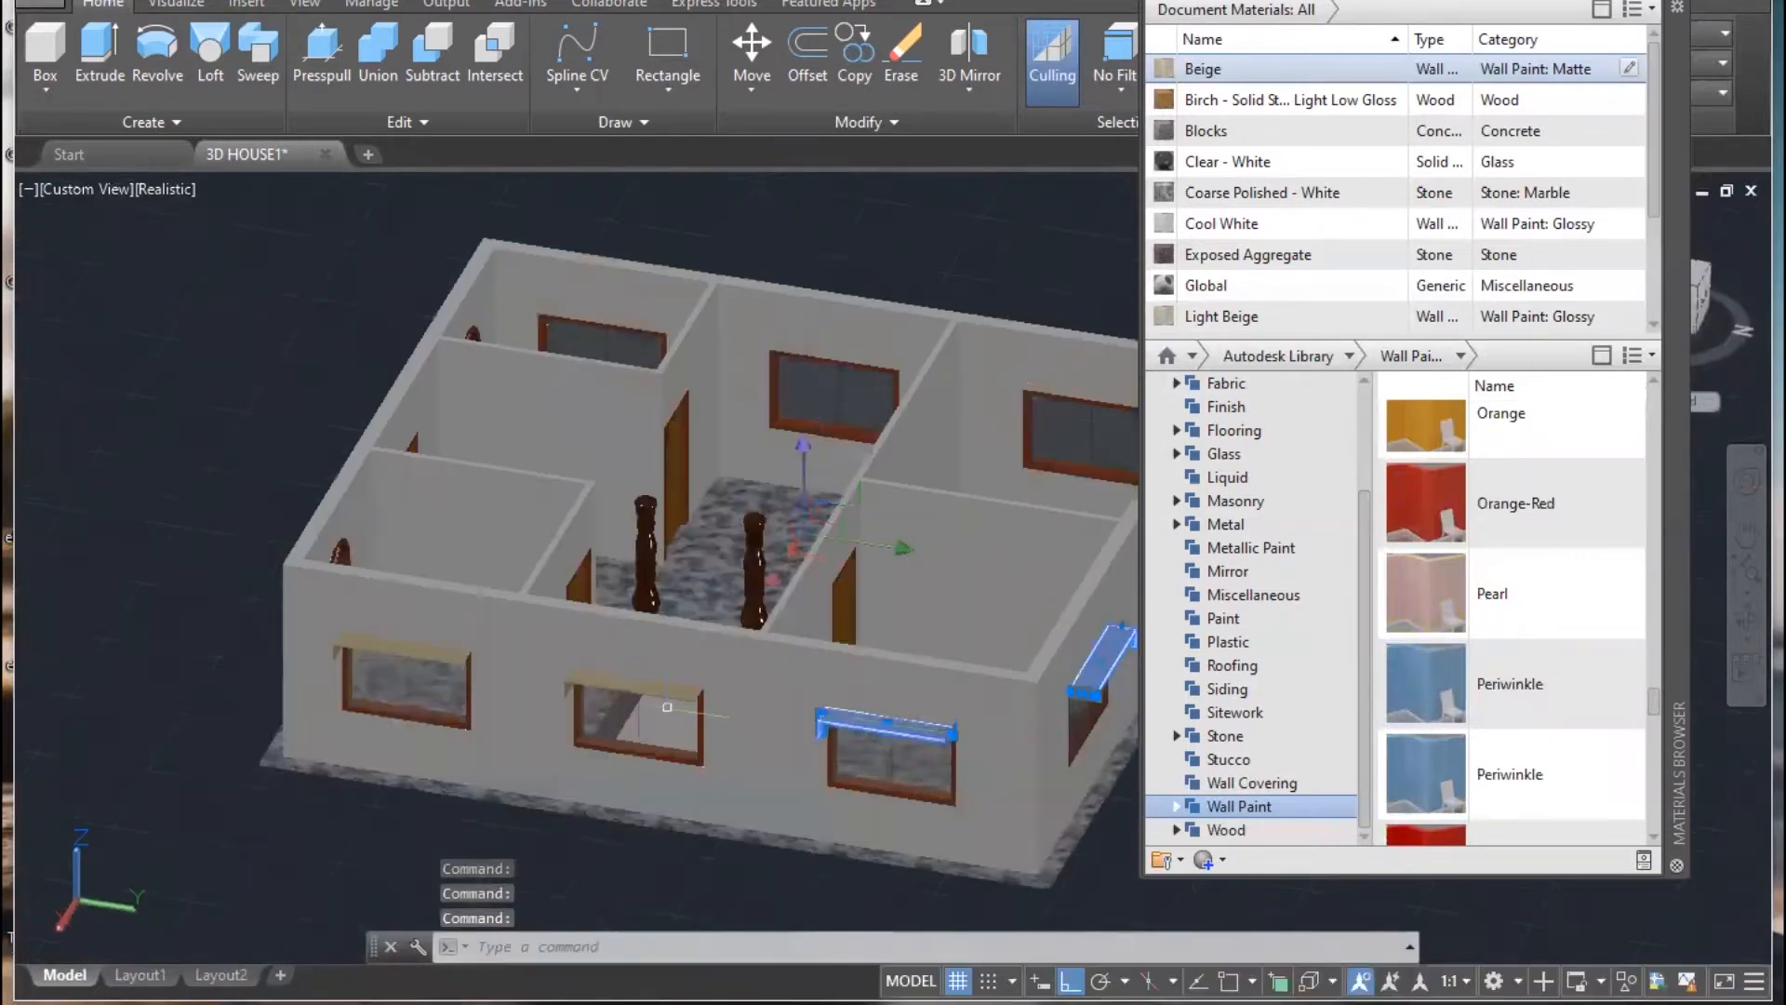
pyautogui.click(632, 685)
pyautogui.click(424, 653)
pyautogui.keyDown('shift'); pyautogui.moveTo(530, 759); pyautogui.dragTo(1014, 780, button='middle'); pyautogui.keyUp('shift')
pyautogui.moveTo(866, 756); pyautogui.dragTo(698, 719, button='middle')
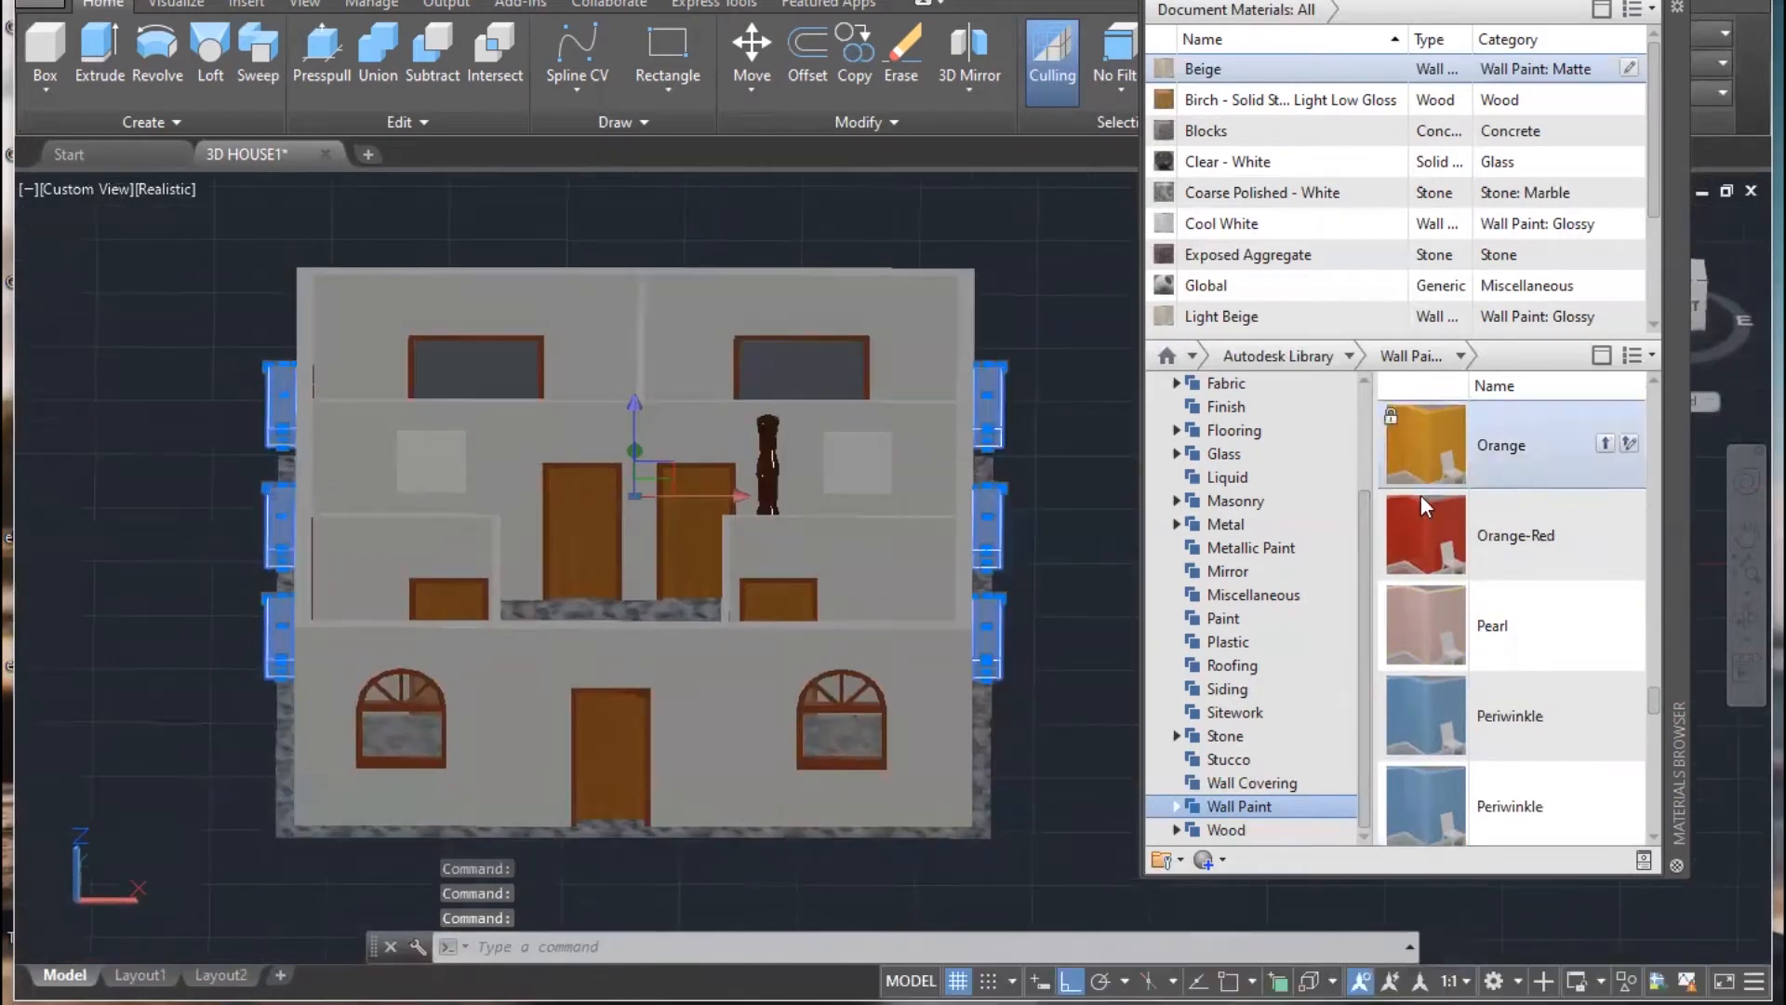
pyautogui.rightClick(1233, 226)
pyautogui.click(1302, 249)
pyautogui.keyDown('shift'); pyautogui.moveTo(785, 526); pyautogui.dragTo(708, 531, button='middle'); pyautogui.keyUp('shift')
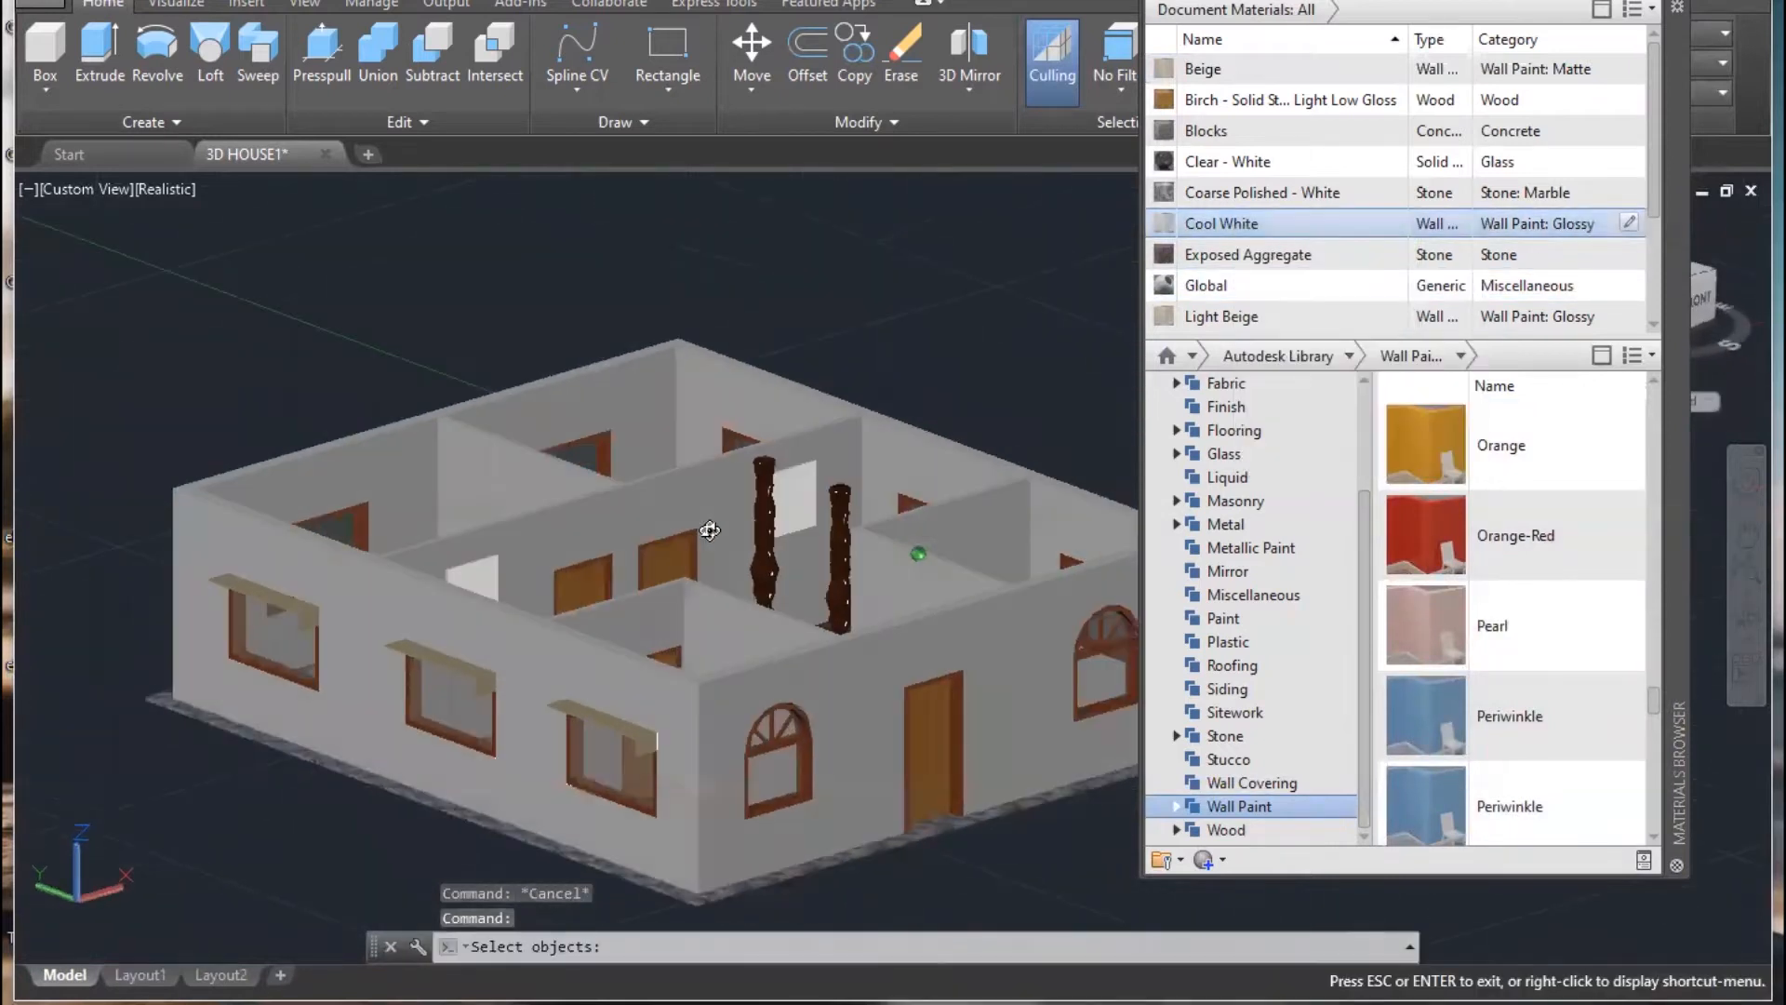
pyautogui.press('Escape')
# - Select the three awnings on the side wall left of the front door and assign the Cool White wall paint to them
pyautogui.click(598, 714)
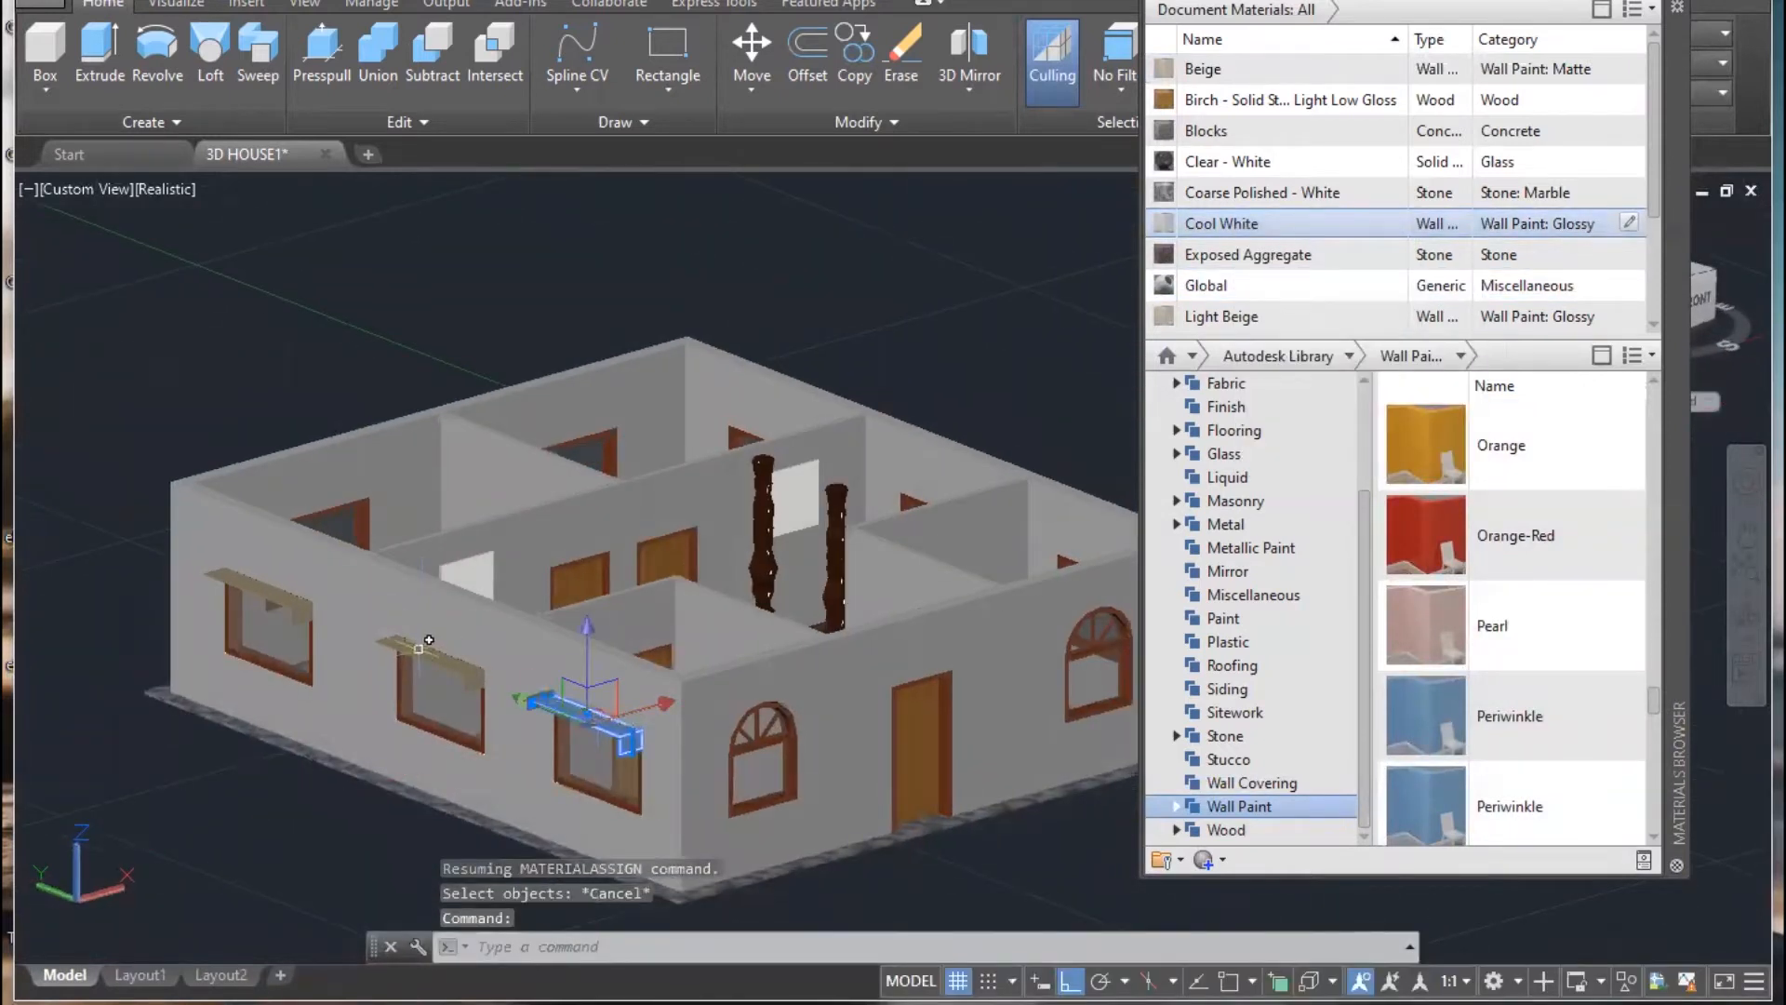
pyautogui.click(418, 645)
pyautogui.click(256, 590)
pyautogui.scroll(-1, 1237, 227)
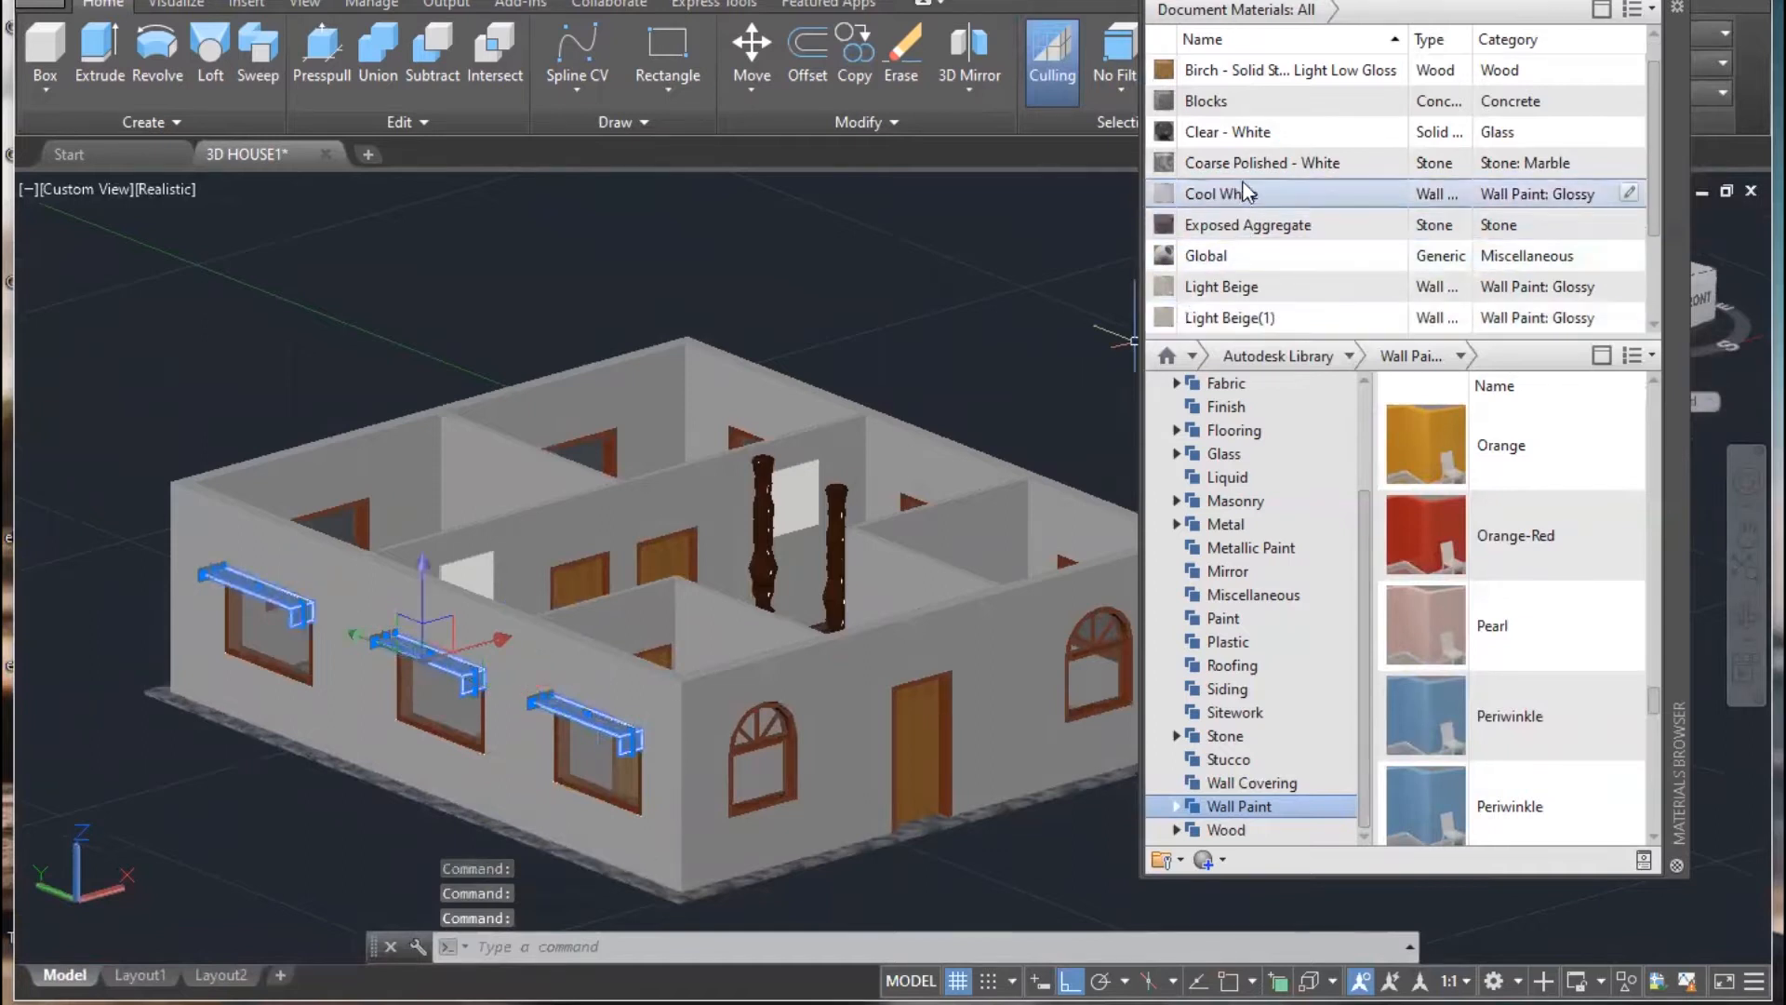
pyautogui.rightClick(1242, 193)
pyautogui.click(1285, 207)
# - Assign the Cool White wall paint to the three awnings on the opposite side wall
pyautogui.keyDown('shift'); pyautogui.moveTo(896, 538); pyautogui.dragTo(725, 632, button='middle'); pyautogui.keyUp('shift')
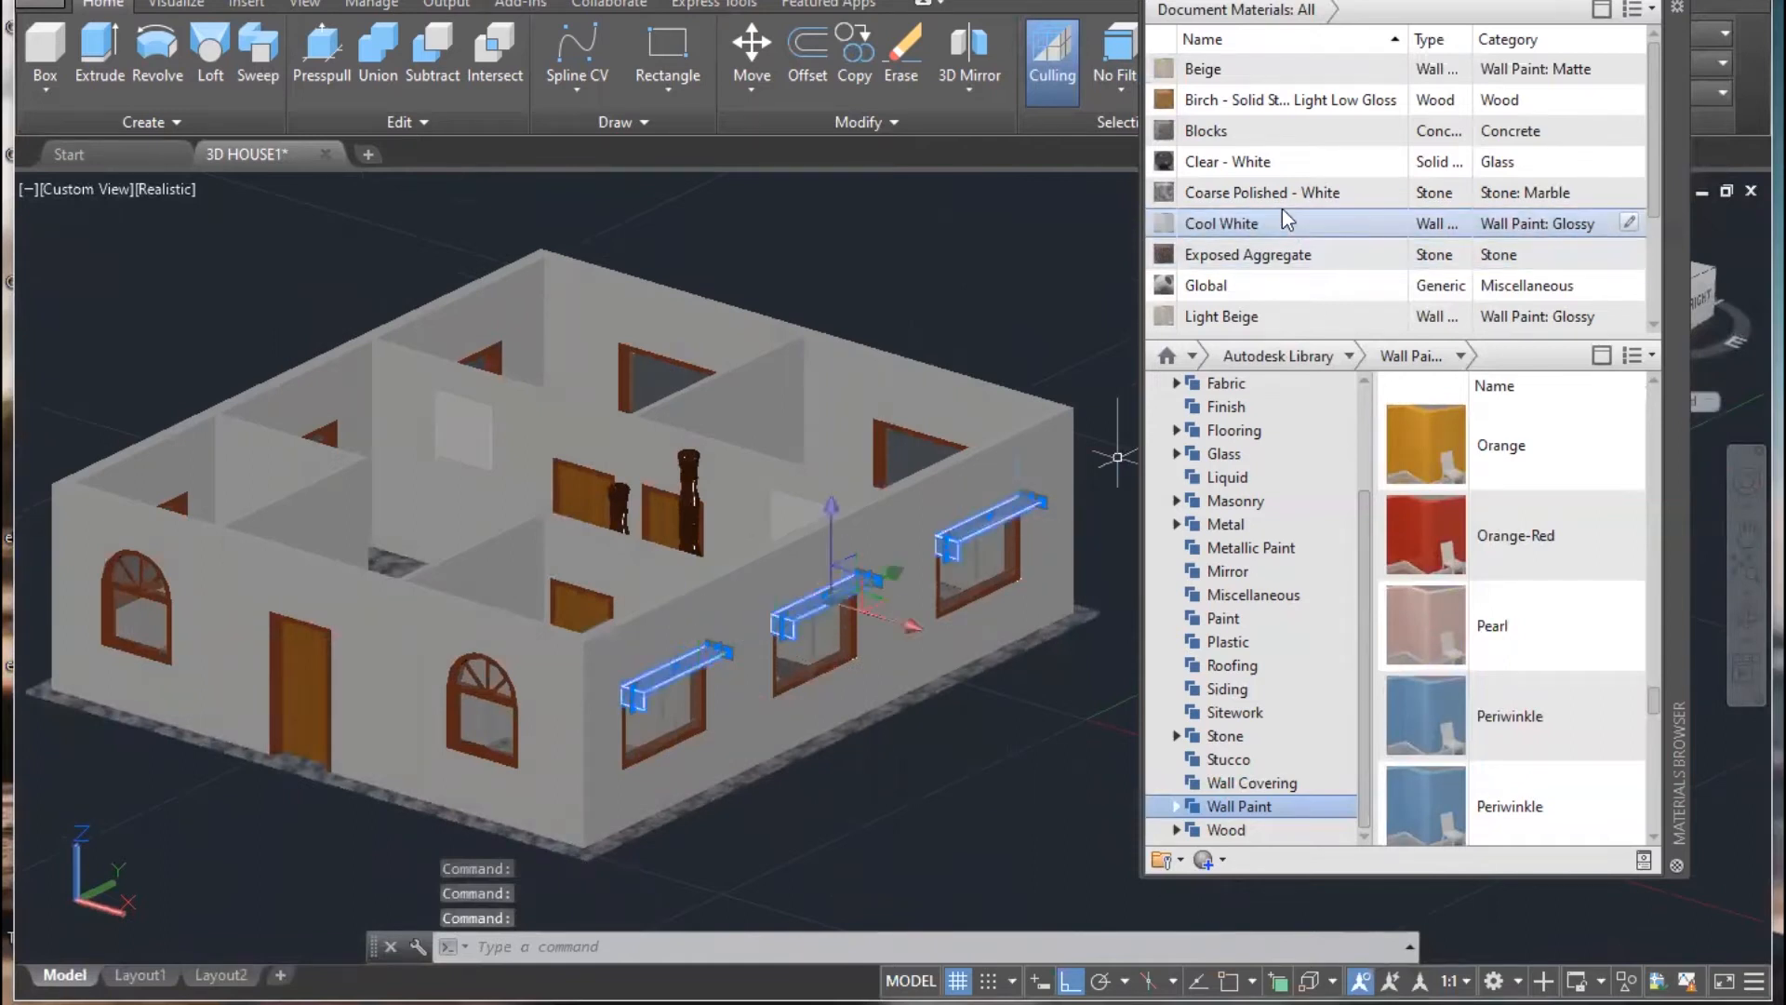
pyautogui.rightClick(1265, 226)
pyautogui.click(1376, 231)
# - Select the two awnings on the back wall and try to assign the Cool White wall paint to them
pyautogui.keyDown('shift'); pyautogui.moveTo(940, 531); pyautogui.dragTo(884, 586, button='middle'); pyautogui.keyUp('shift')
pyautogui.moveTo(256, 750); pyautogui.dragTo(428, 756, button='middle')
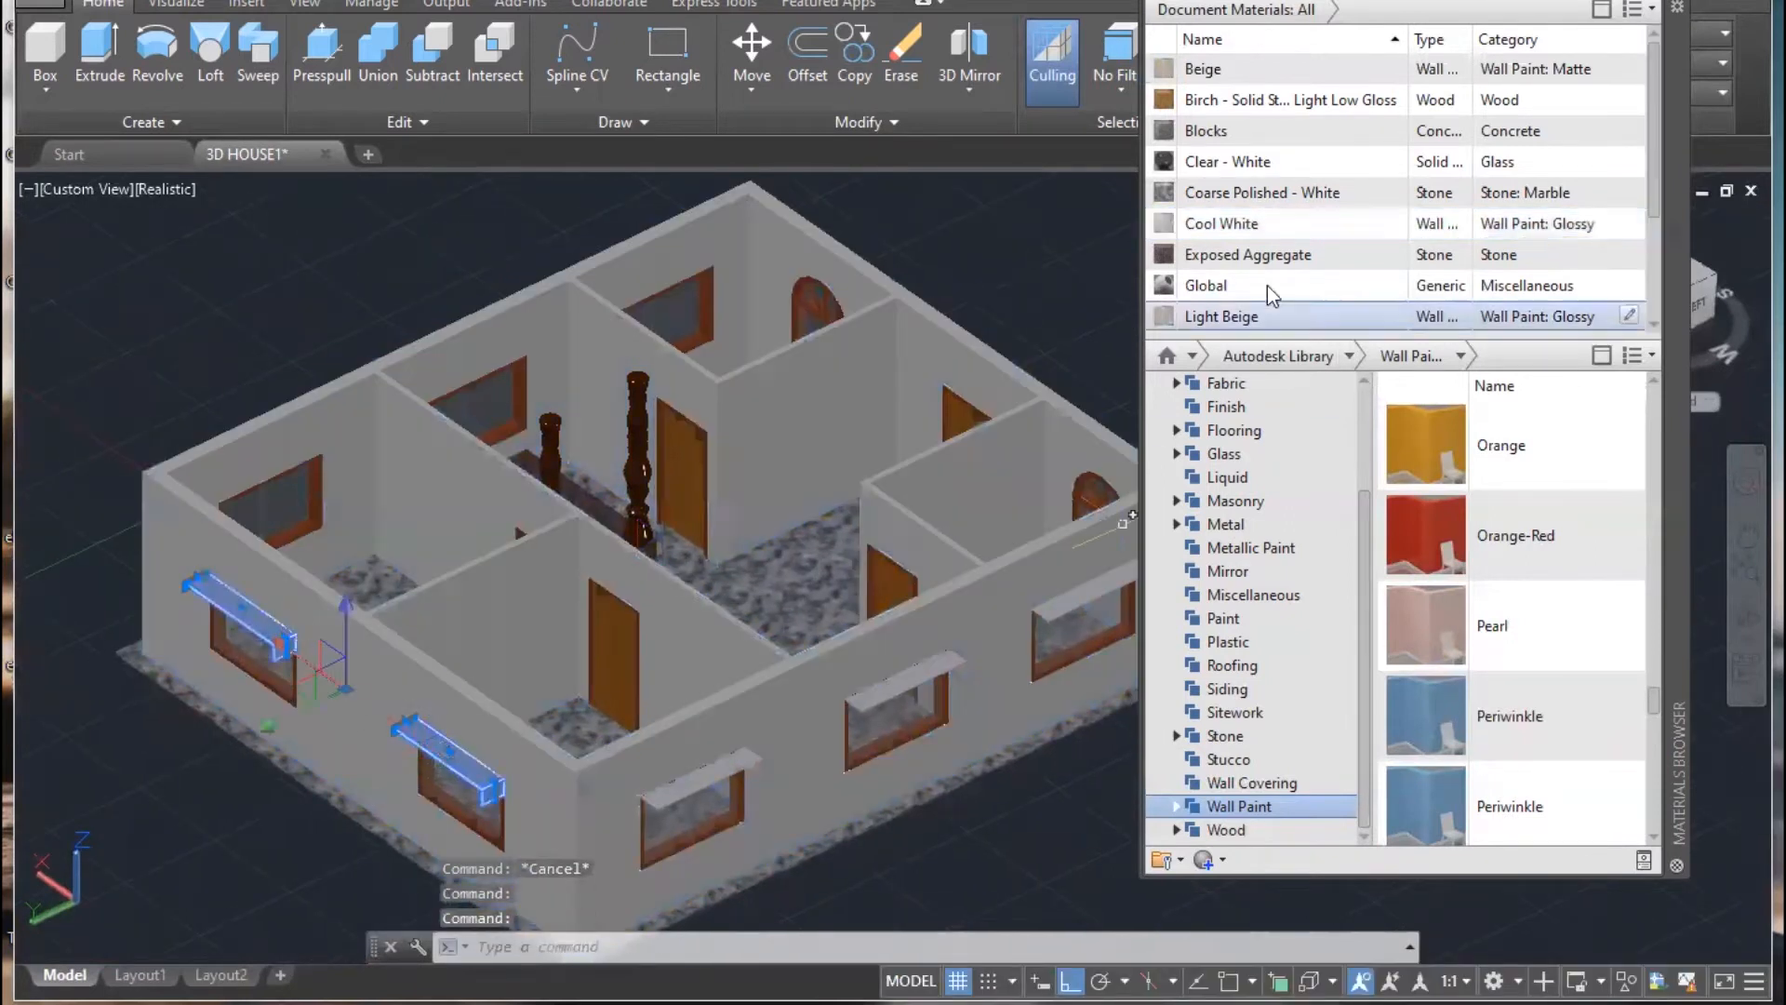
pyautogui.rightClick(1229, 223)
pyautogui.click(1281, 243)
pyautogui.press('Escape')
pyautogui.press('Escape')
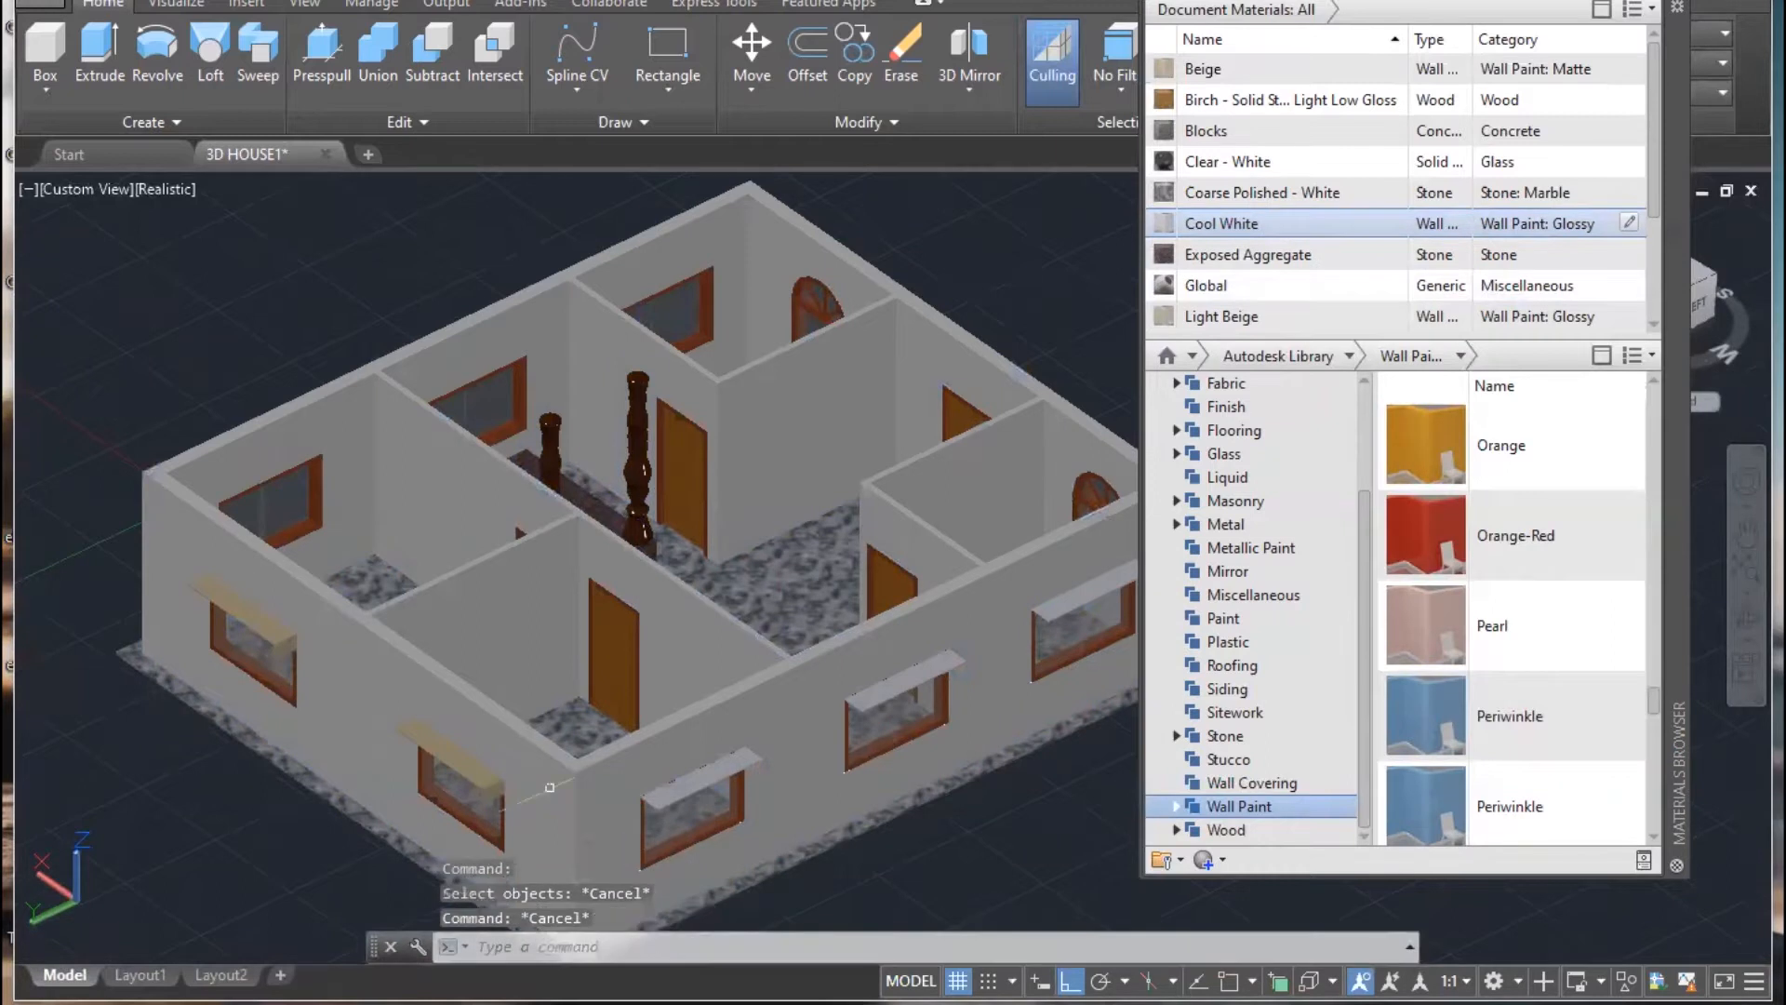
# - Assign the Cool White wall paint to the back wall awning nearest the corner with the finished side wall
pyautogui.rightClick(1270, 226)
pyautogui.click(1278, 239)
pyautogui.press('Escape')
pyautogui.rightClick(1260, 229)
pyautogui.click(1309, 240)
pyautogui.press('Escape')
# - Purge all unused items from the drawing, including the leftover materials
pyautogui.write('pu')
pyautogui.press('Return')
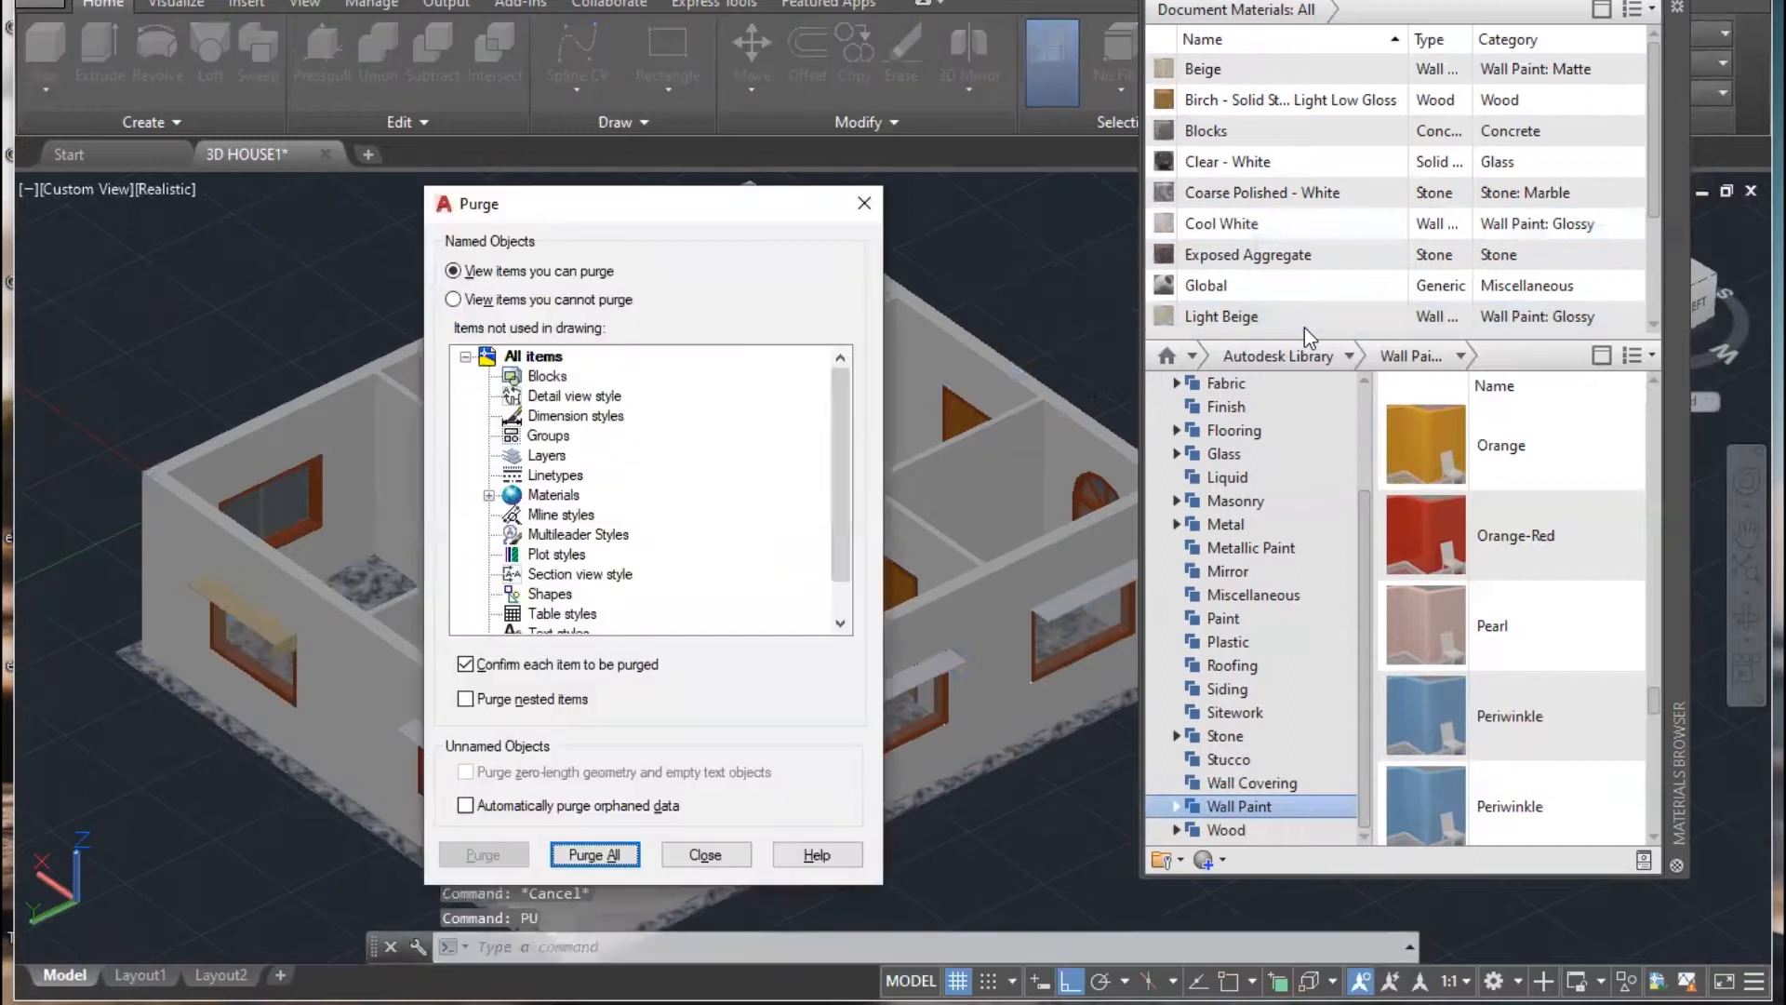
pyautogui.click(621, 857)
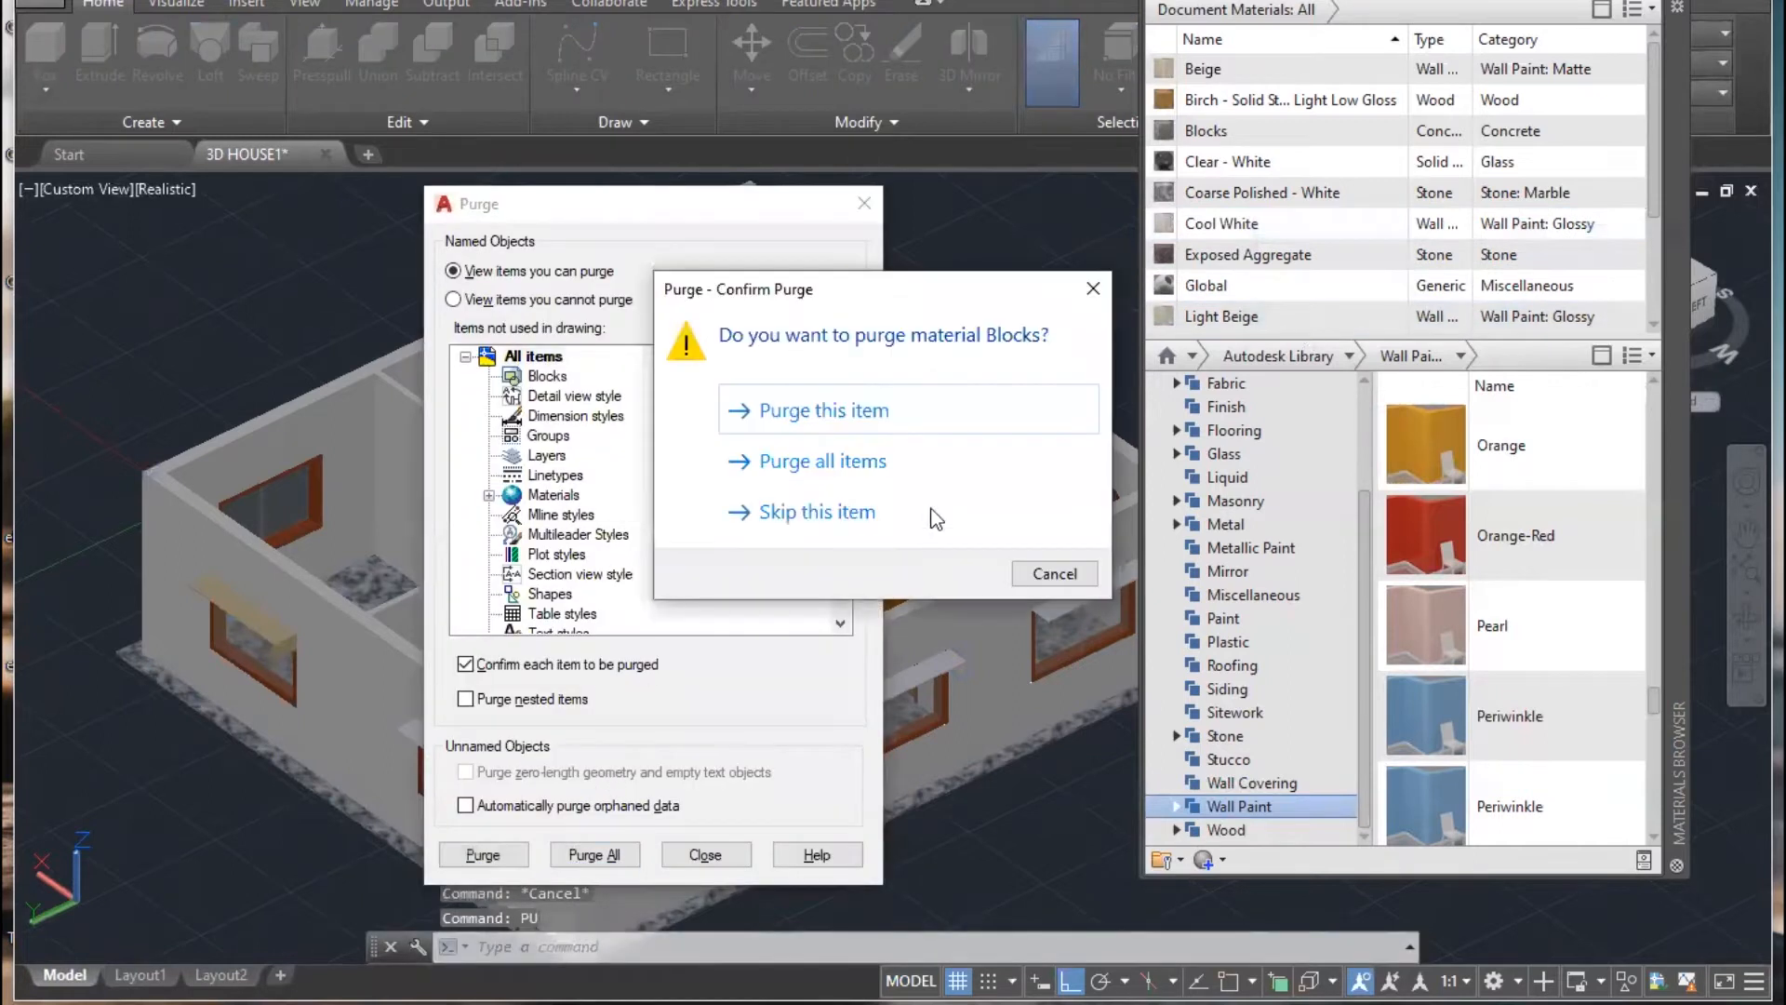
pyautogui.click(823, 461)
pyautogui.click(864, 203)
# - Select the remaining beige awning on the back wall and assign the Cool White wall paint to it
pyautogui.scroll(-2, 558, 521)
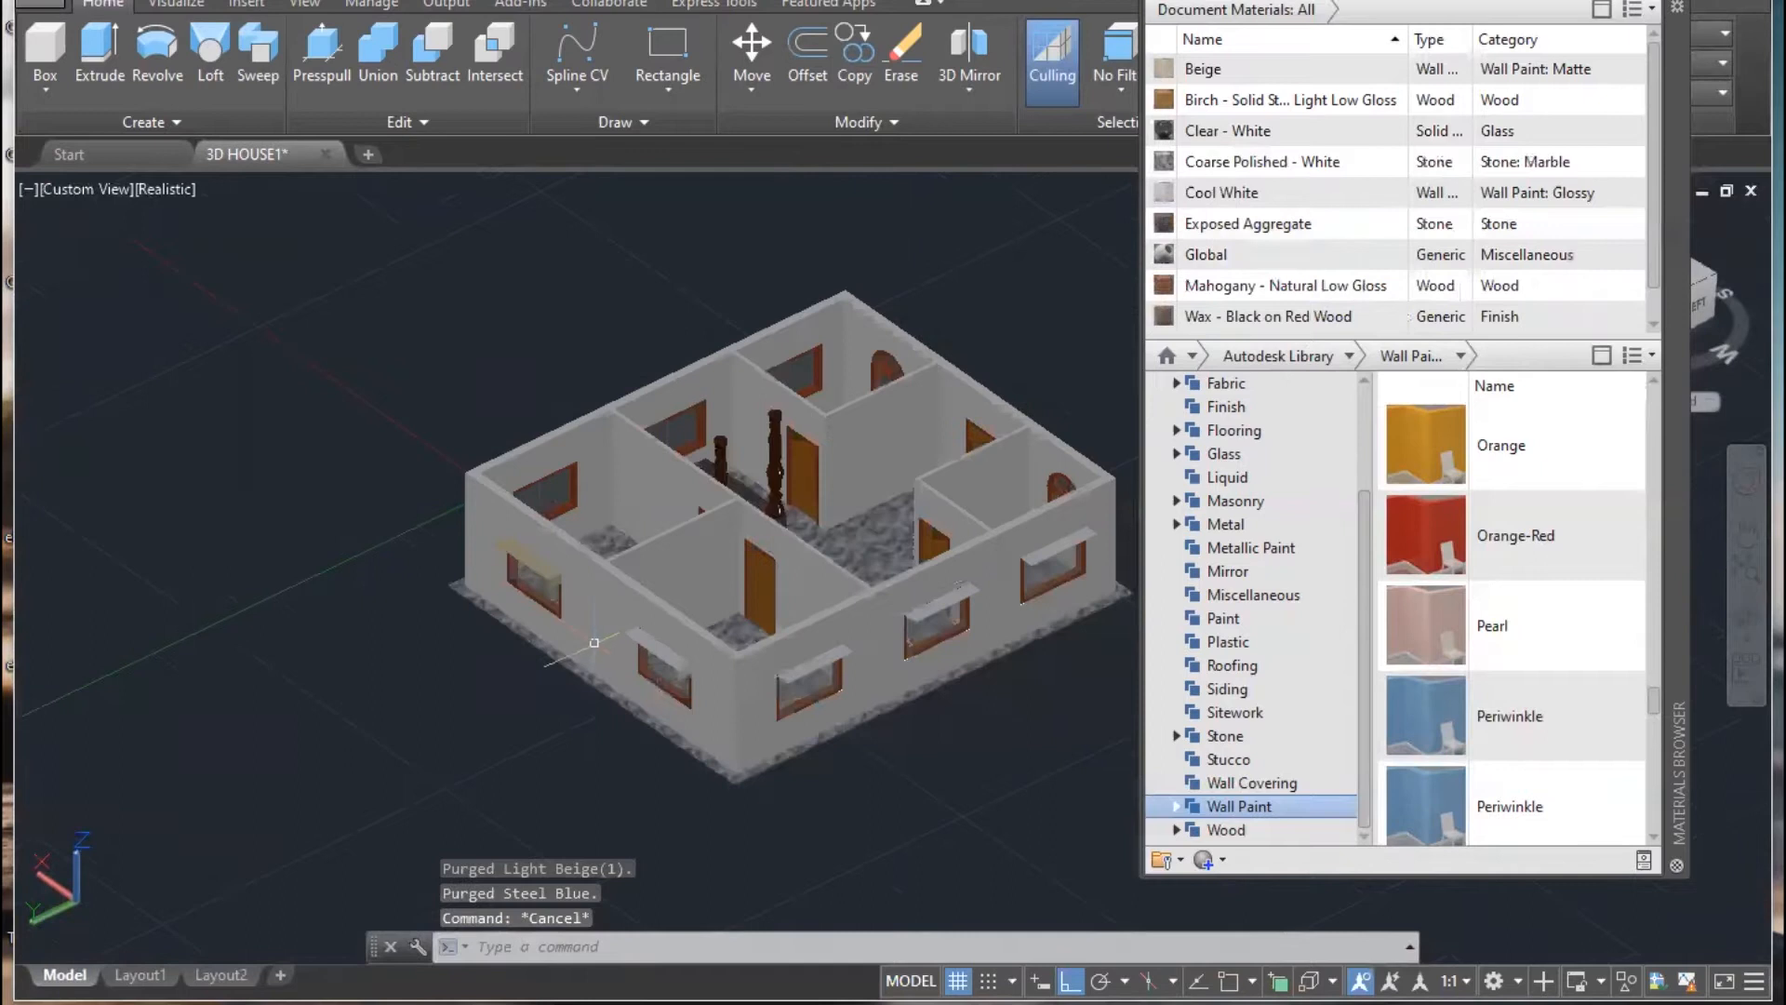
pyautogui.scroll(5, 469, 522)
pyautogui.press('Escape')
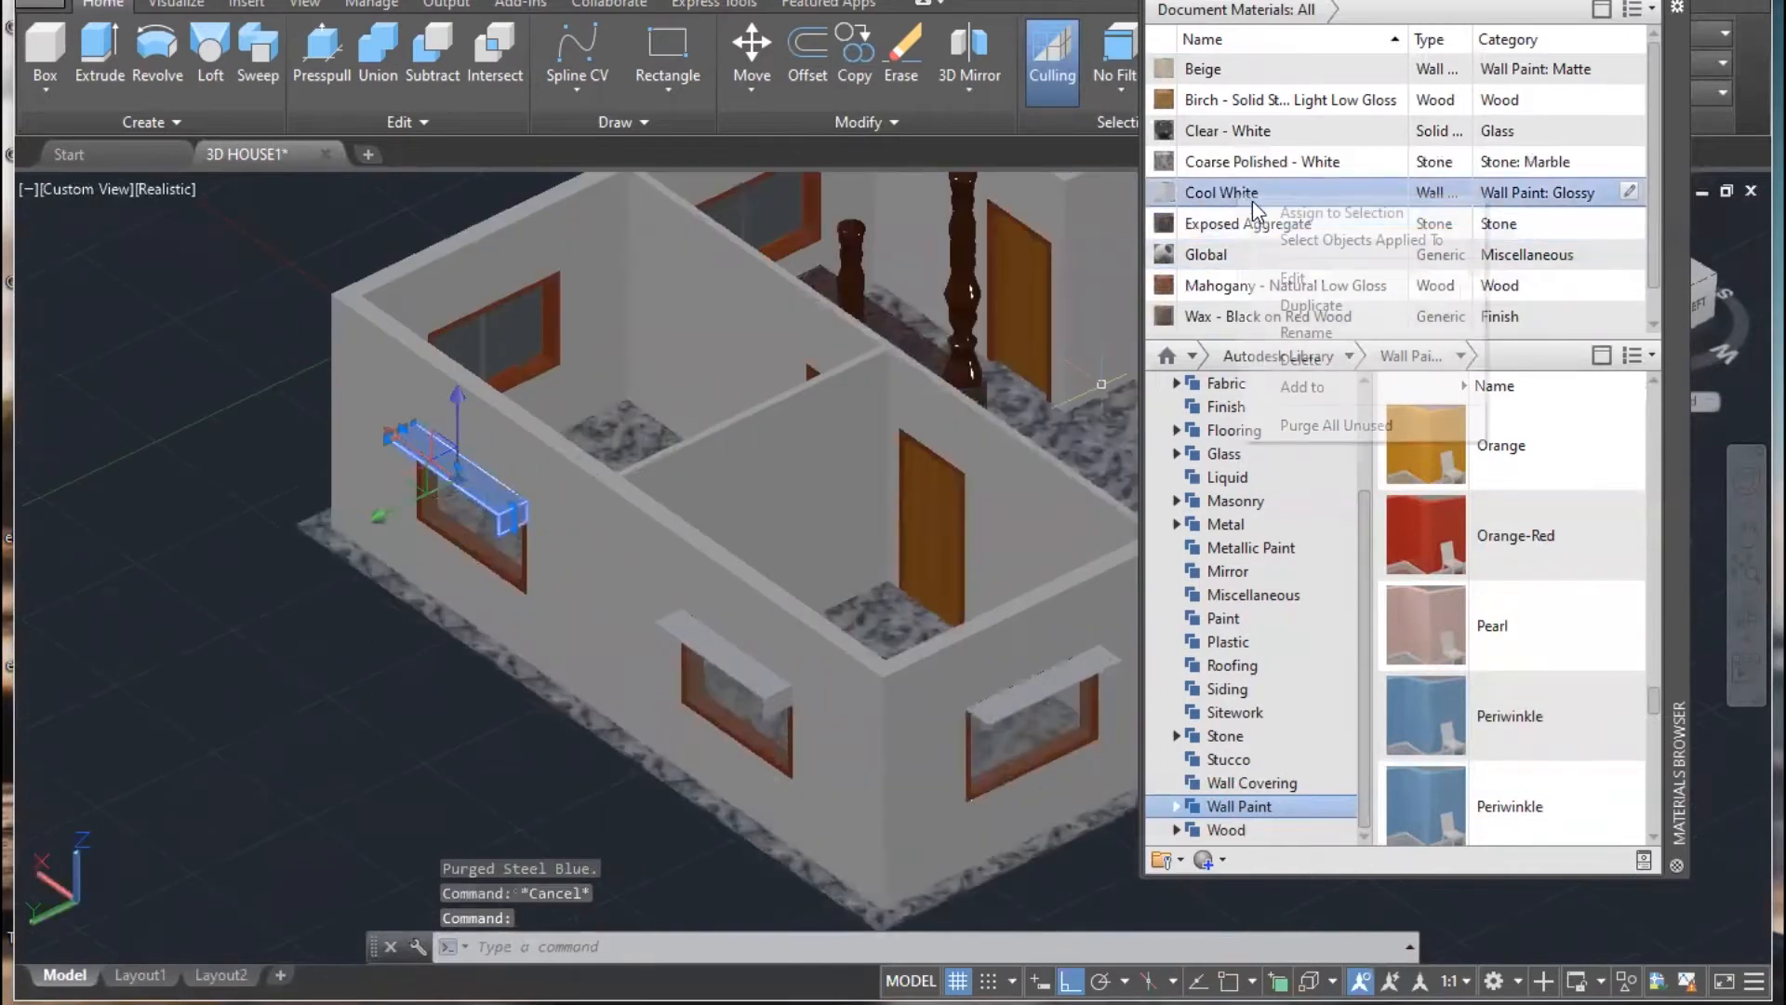
# - Select the inner wall faces of the central hall and assign the Ivory Gloss wall paint to them
pyautogui.scroll(-4, 1046, 366)
pyautogui.keyDown('shift'); pyautogui.moveTo(651, 465); pyautogui.dragTo(558, 446, button='middle'); pyautogui.keyUp('shift')
pyautogui.scroll(5, 558, 447)
pyautogui.scroll(3, 577, 558)
pyautogui.keyDown('shift'); pyautogui.moveTo(585, 595); pyautogui.dragTo(568, 521, button='middle'); pyautogui.keyUp('shift')
pyautogui.click(585, 585)
pyautogui.keyDown('shift'); pyautogui.moveTo(586, 584); pyautogui.dragTo(514, 323, button='middle'); pyautogui.keyUp('shift')
pyautogui.scroll(-3, 621, 604)
pyautogui.keyDown('shift'); pyautogui.moveTo(628, 632); pyautogui.dragTo(462, 622, button='middle'); pyautogui.keyUp('shift')
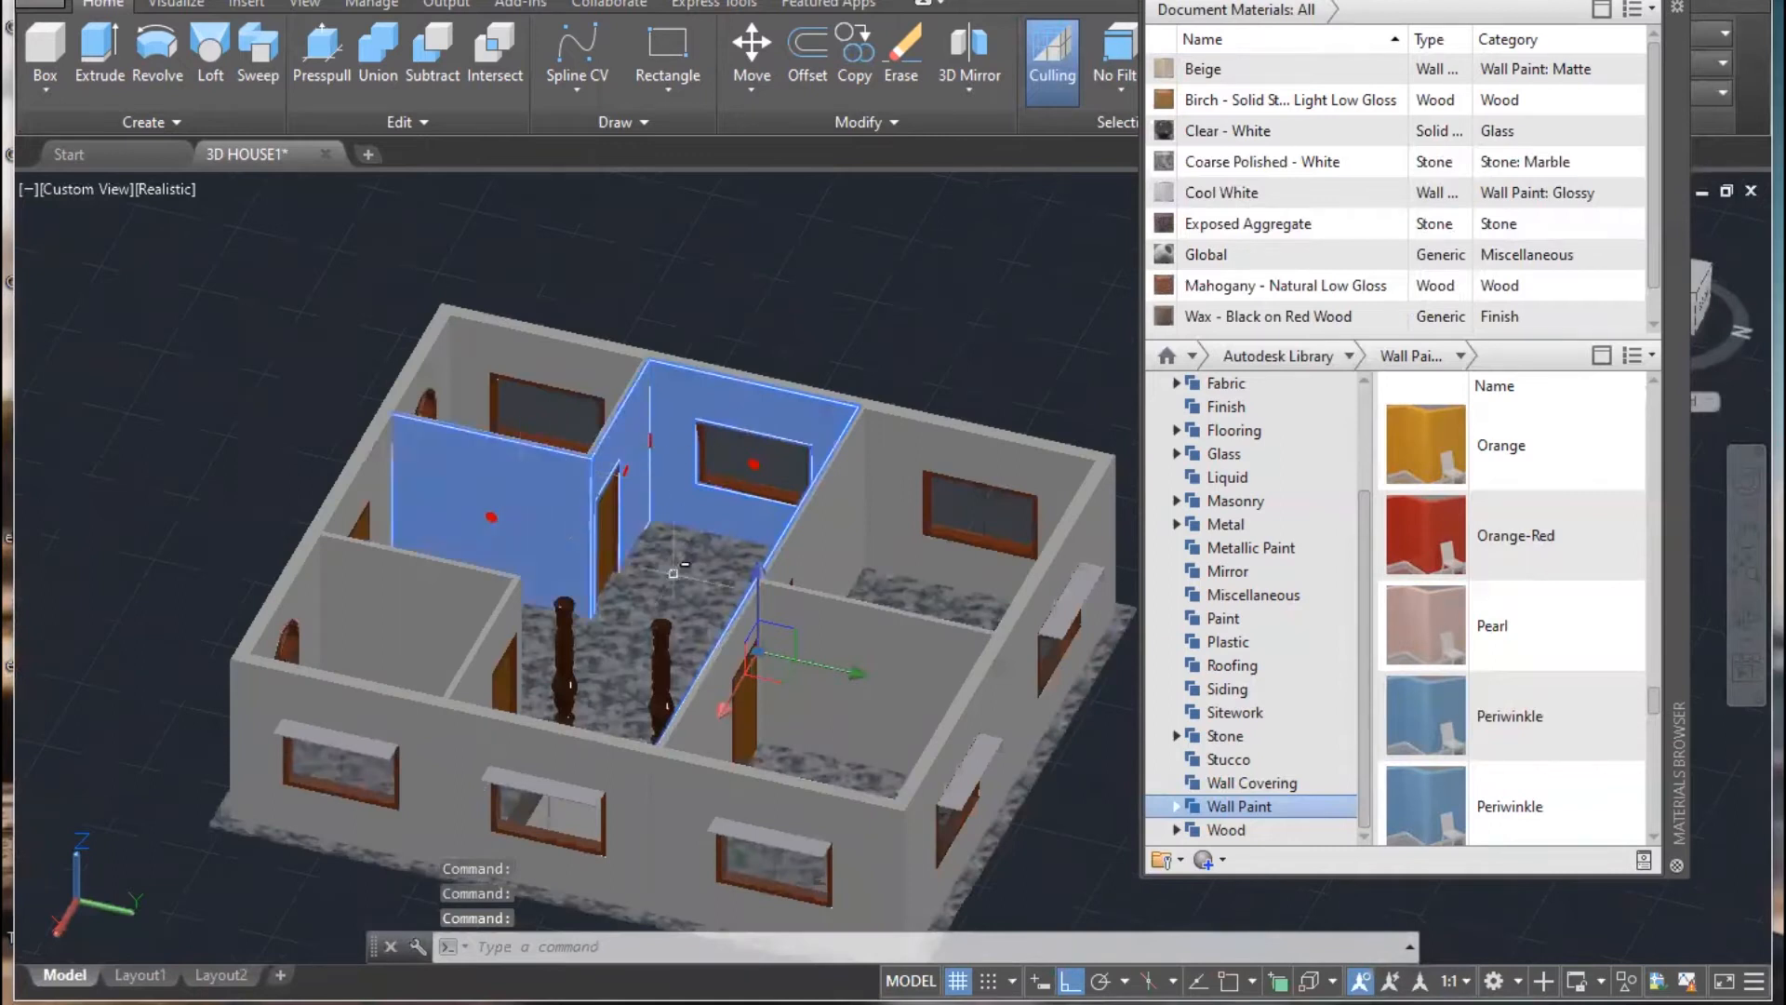
pyautogui.keyDown('shift'); pyautogui.moveTo(672, 573); pyautogui.dragTo(521, 577, button='middle'); pyautogui.keyUp('shift')
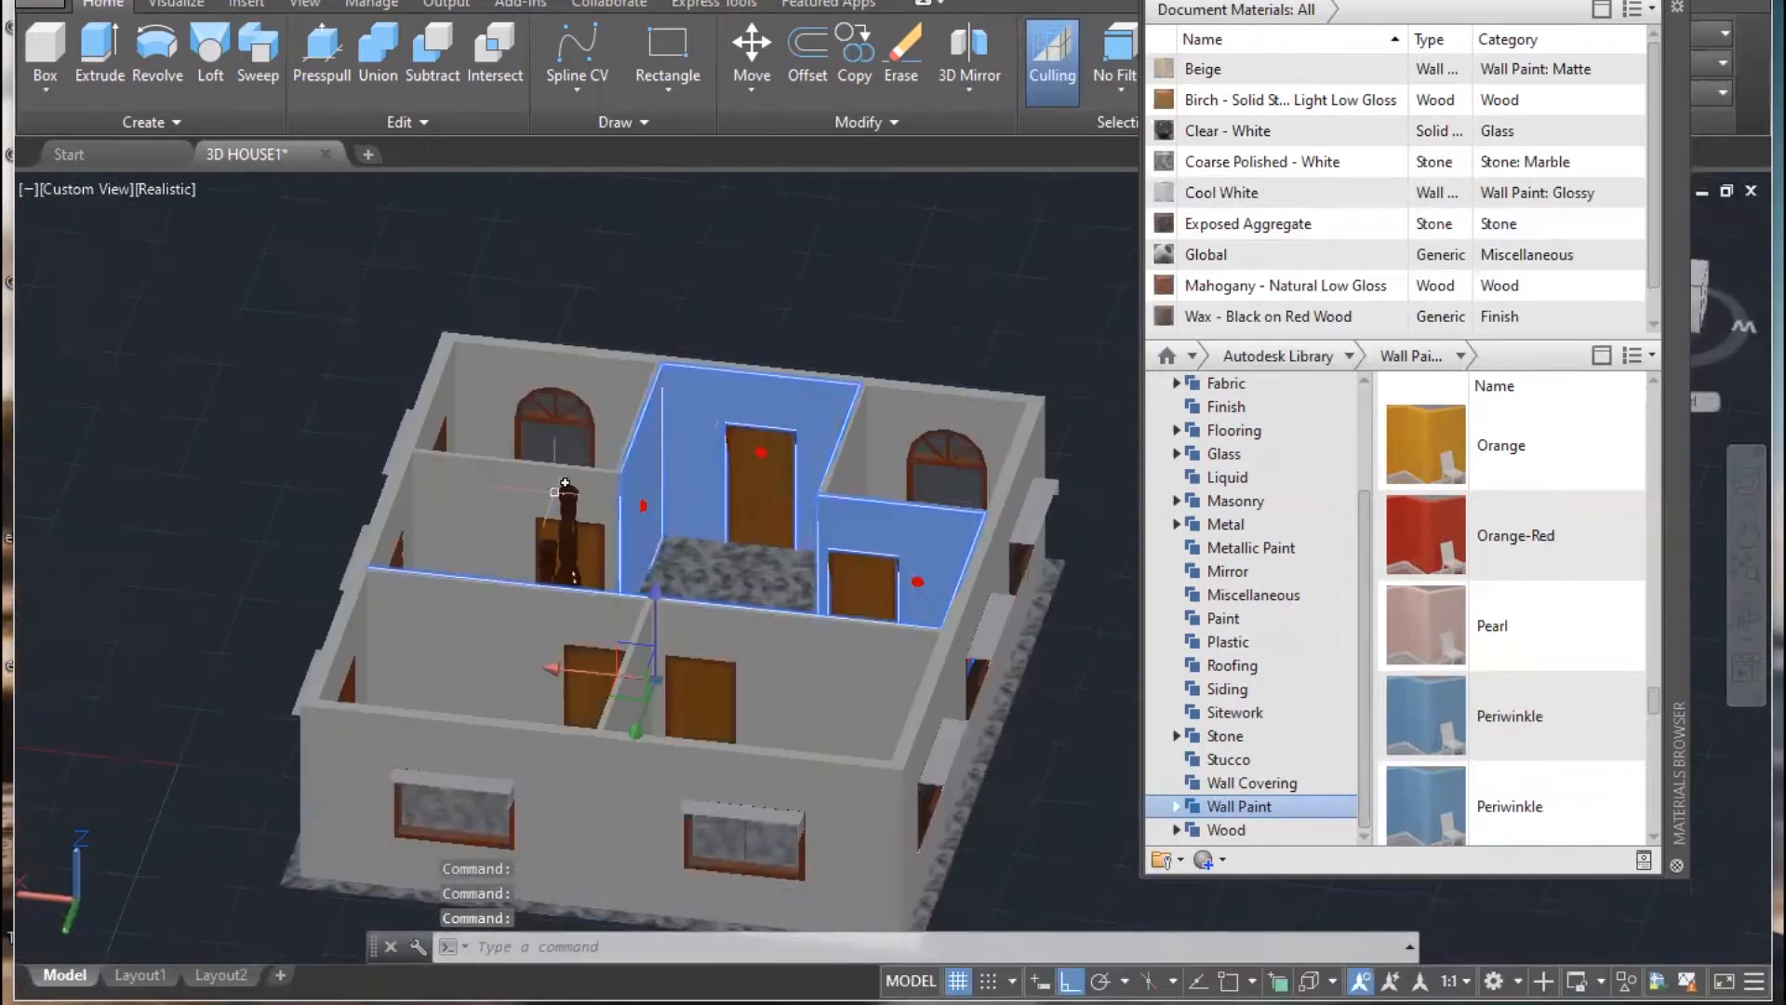
pyautogui.keyDown('shift'); pyautogui.moveTo(730, 538); pyautogui.dragTo(715, 407, button='middle'); pyautogui.keyUp('shift')
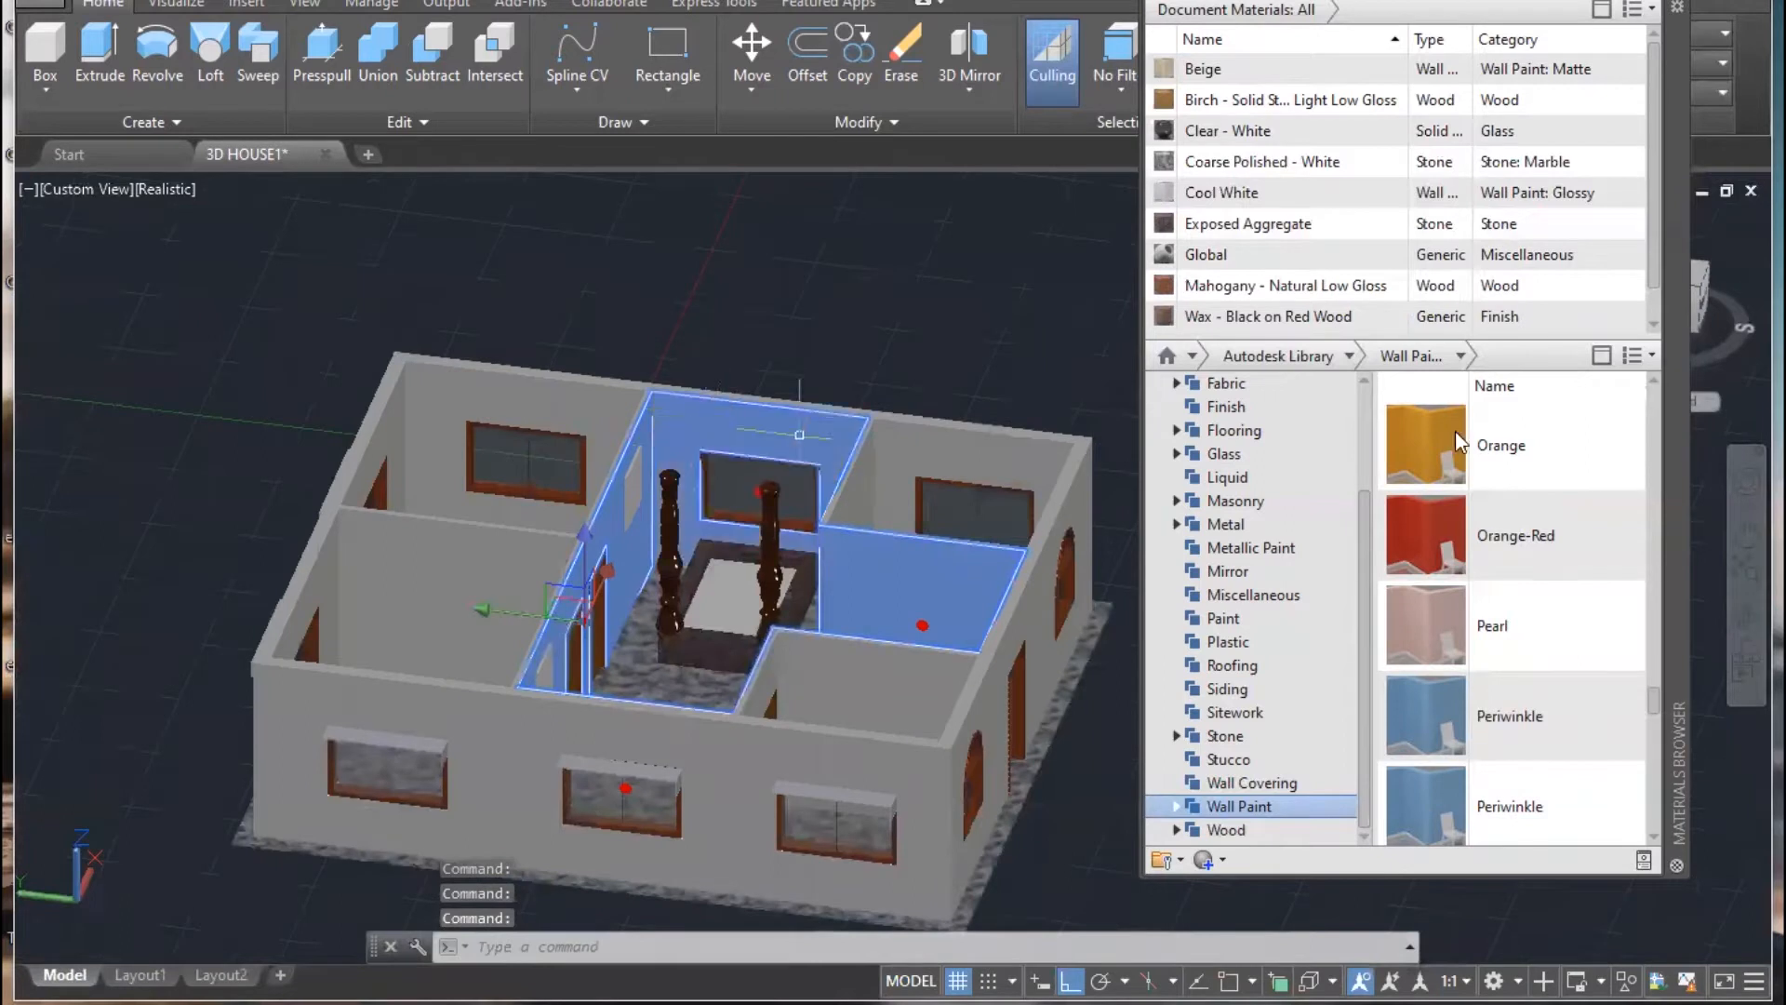
pyautogui.scroll(-10, 1500, 540)
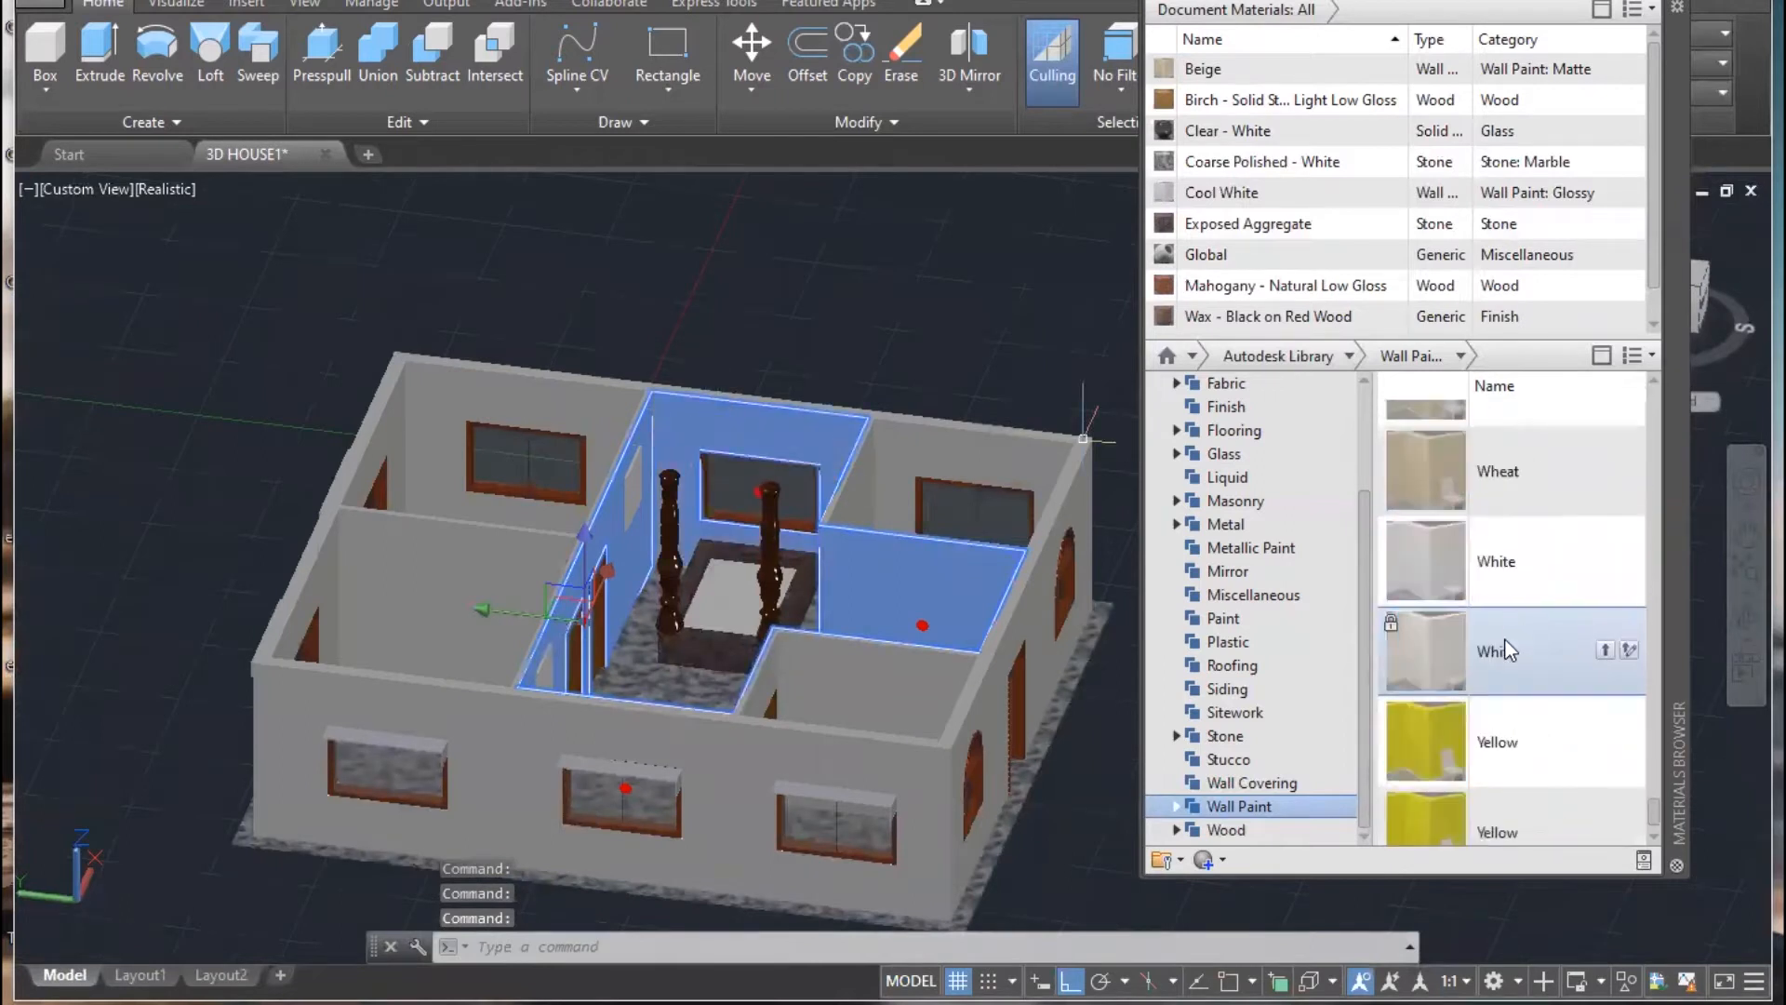
pyautogui.scroll(5, 1526, 565)
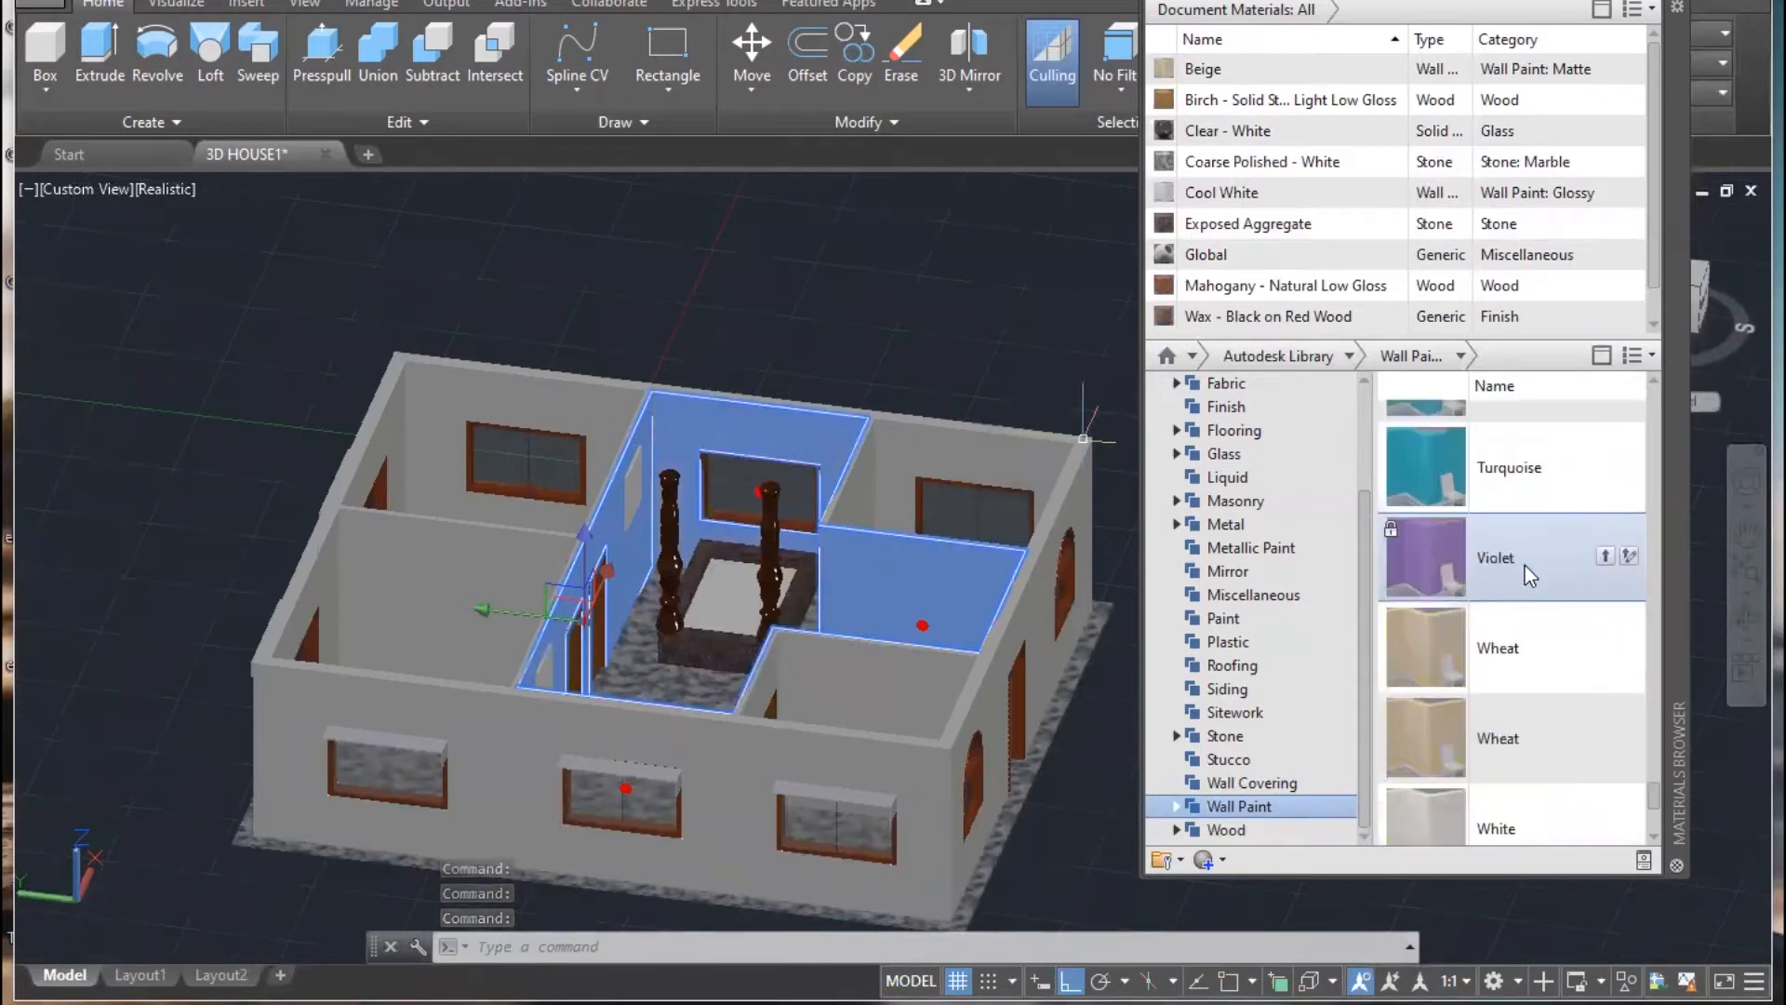
pyautogui.scroll(4, 1518, 609)
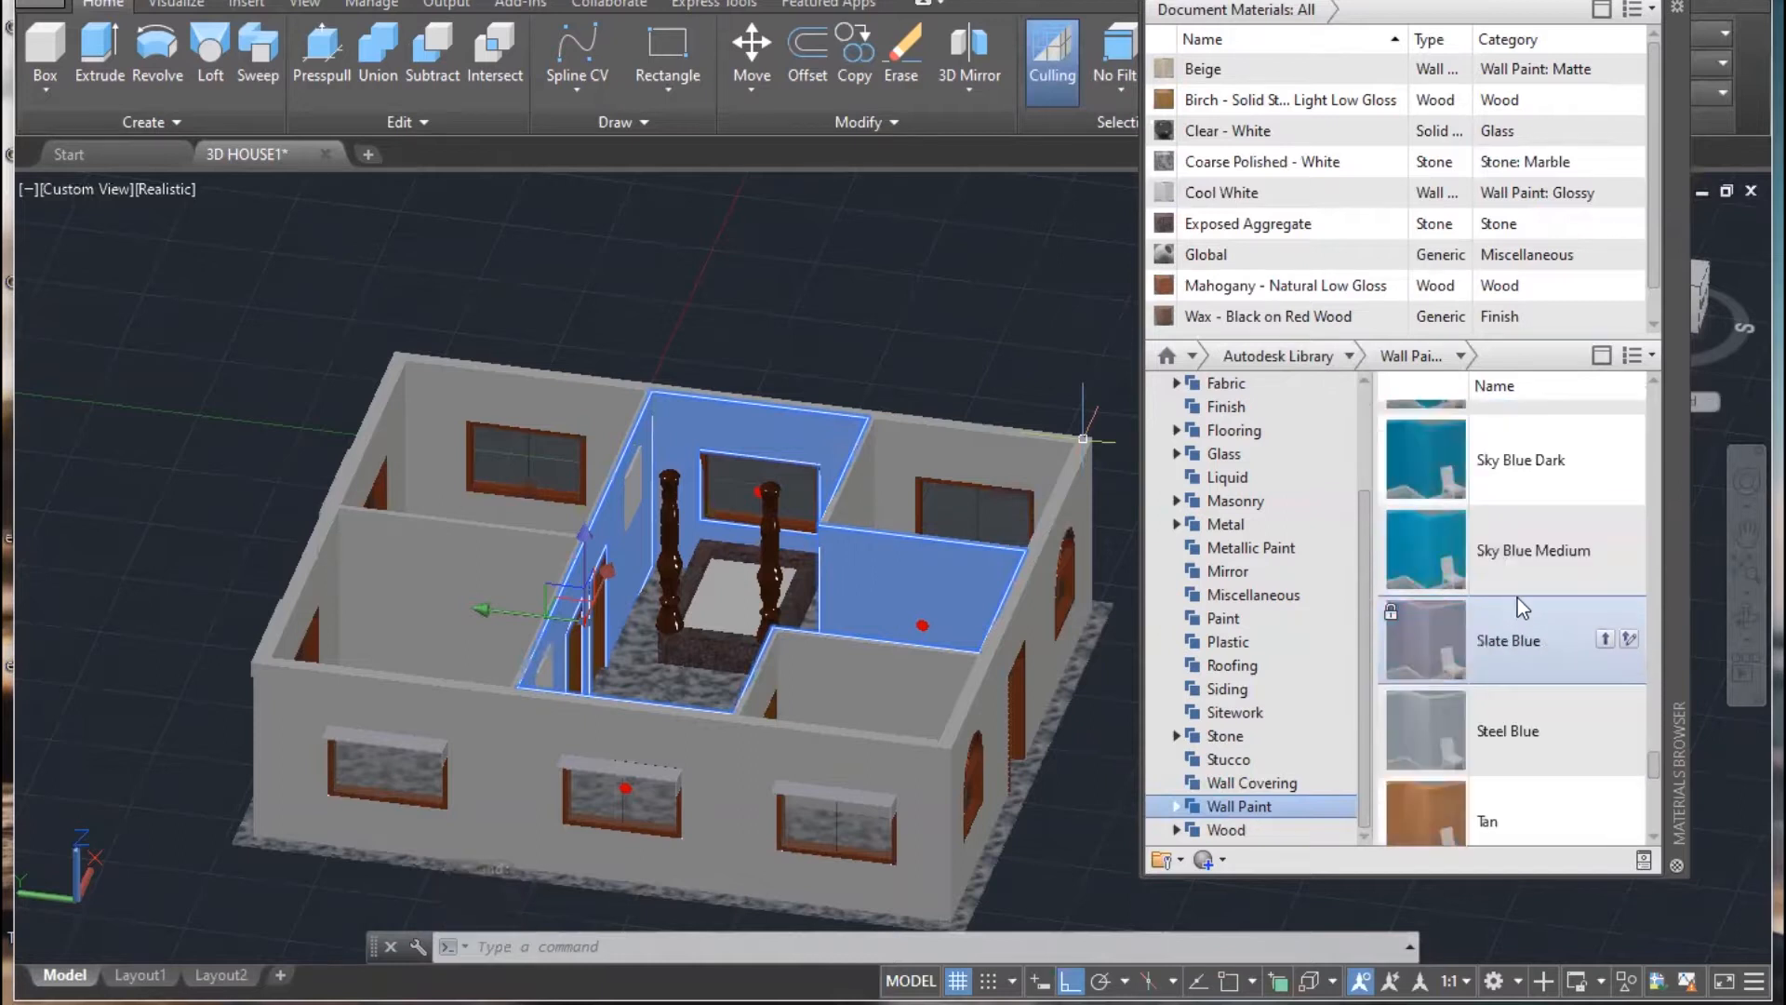
pyautogui.scroll(6, 1523, 593)
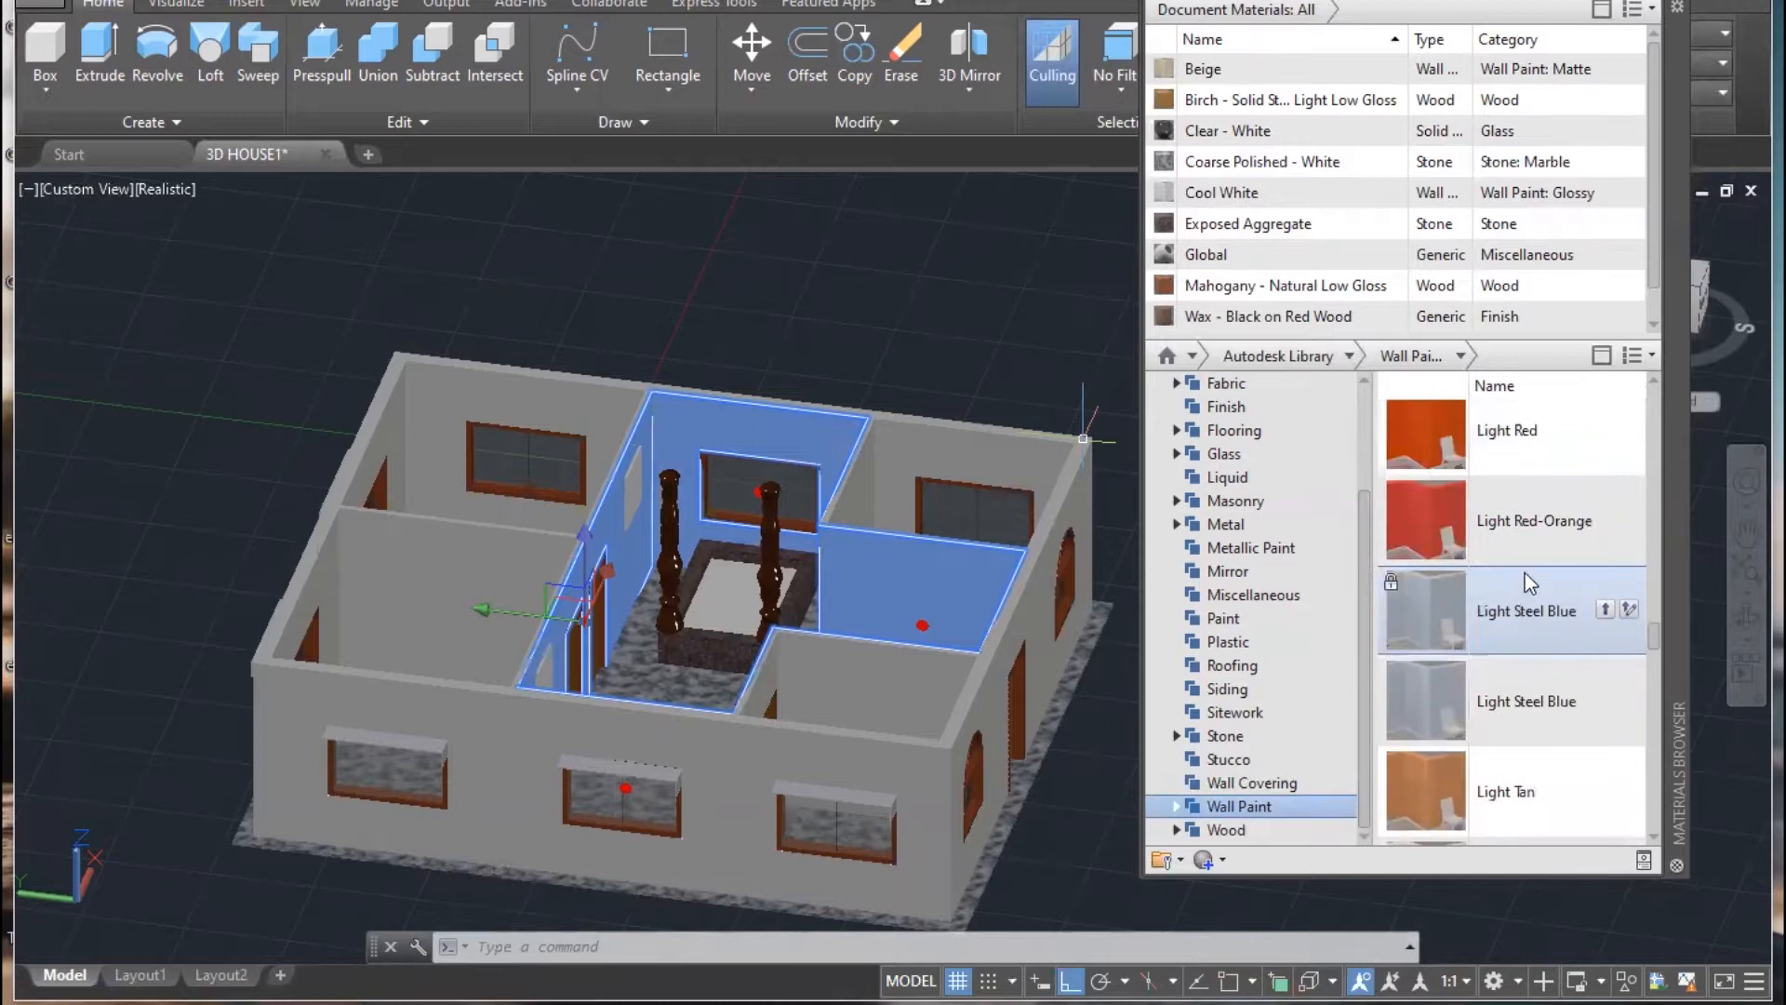
pyautogui.scroll(6, 1525, 574)
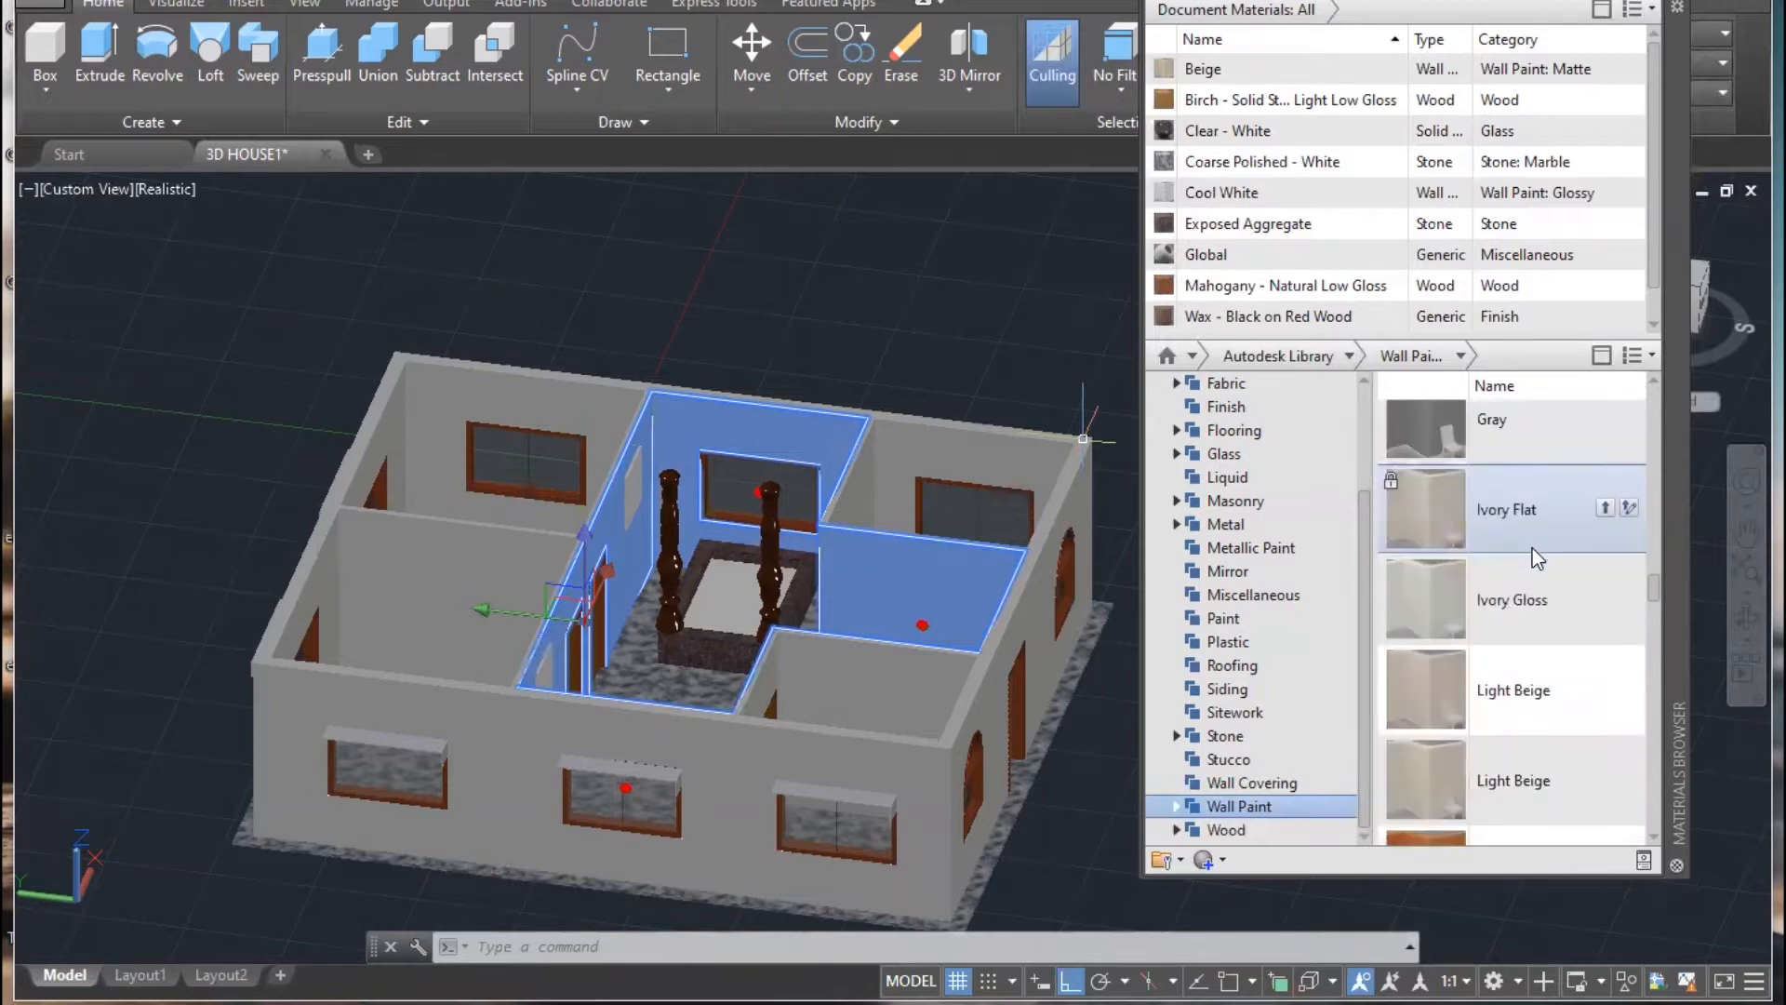
pyautogui.rightClick(1526, 611)
pyautogui.click(1559, 617)
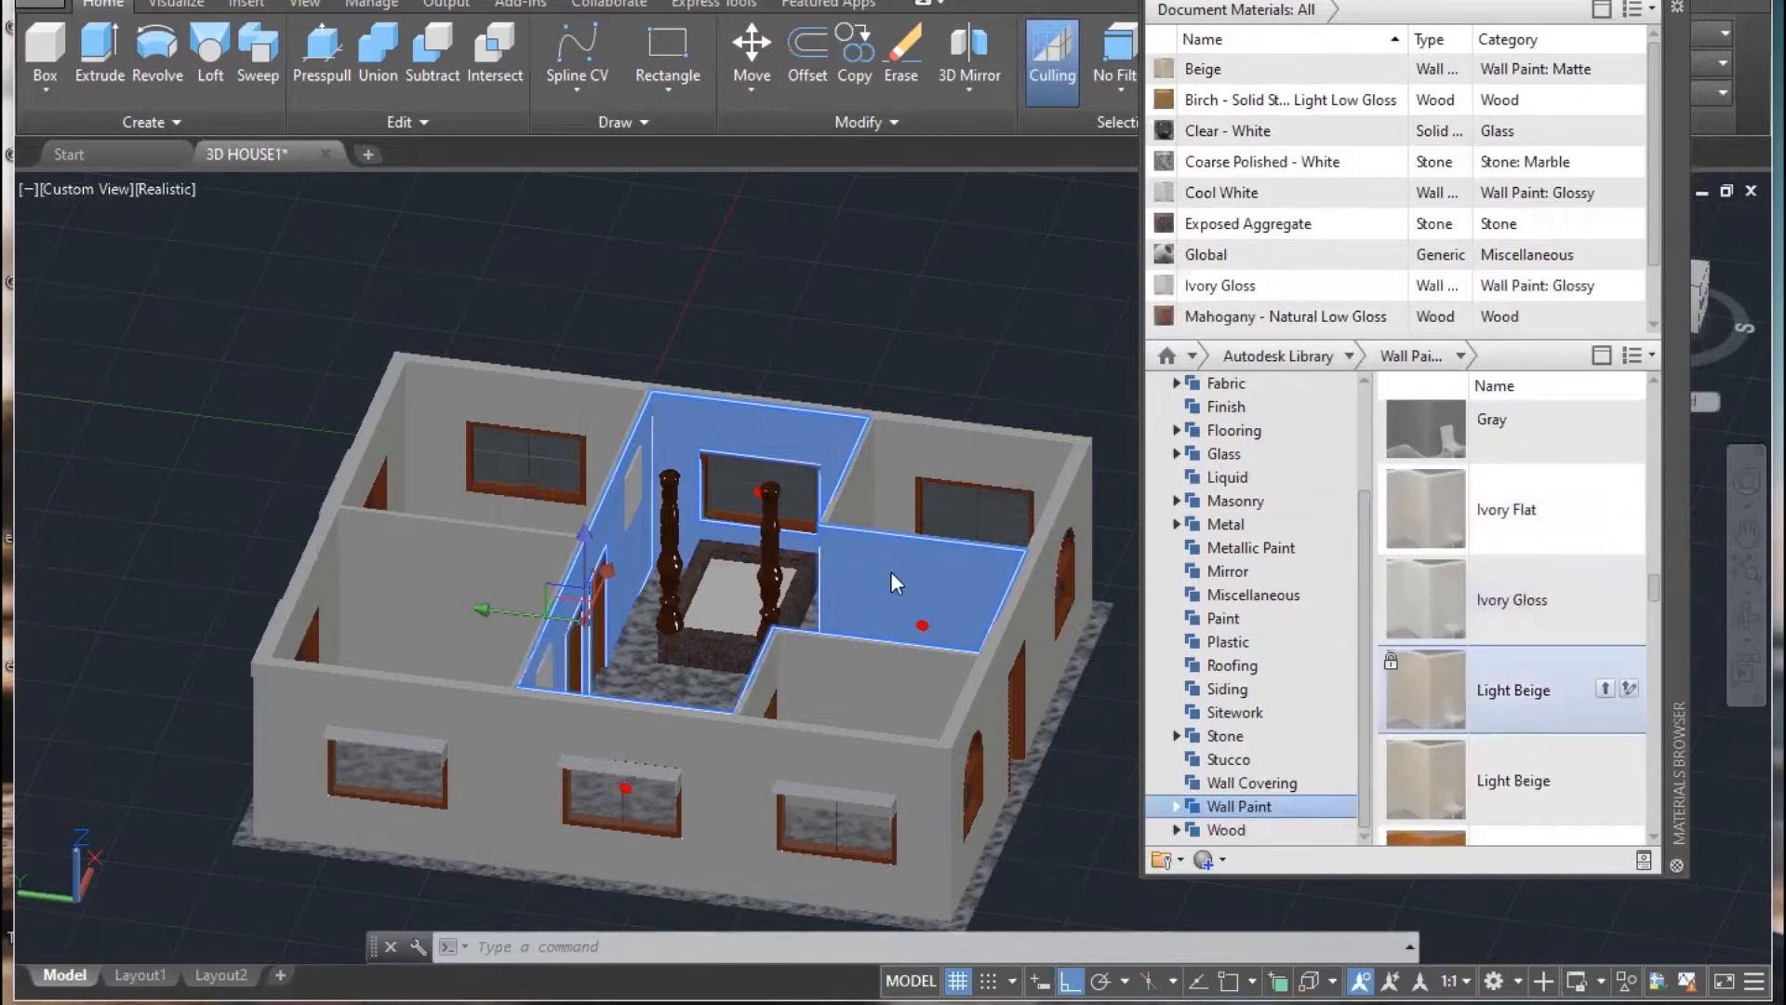
pyautogui.press('Escape')
# - Examine the repainted walls of the central hall from several sides
pyautogui.scroll(4, 912, 523)
pyautogui.keyDown('shift'); pyautogui.moveTo(975, 579); pyautogui.dragTo(665, 521, button='middle'); pyautogui.keyUp('shift')
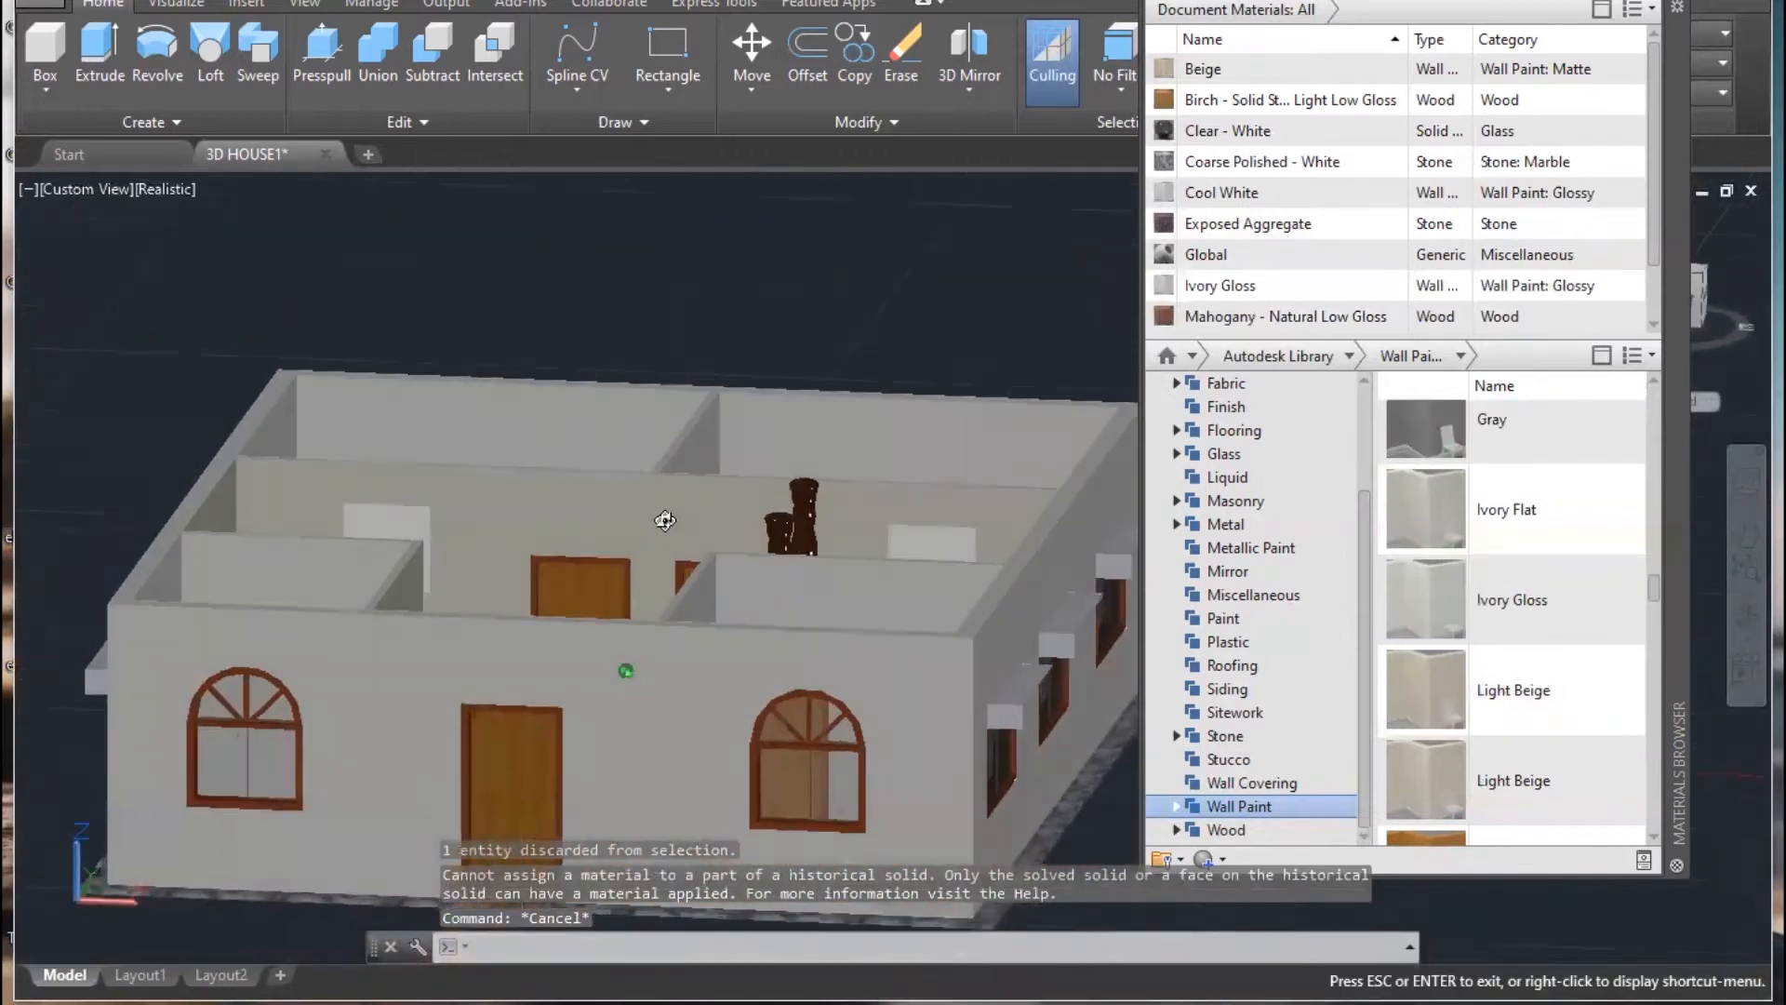
pyautogui.keyDown('shift'); pyautogui.moveTo(665, 521); pyautogui.dragTo(865, 595); pyautogui.keyUp('shift')
pyautogui.keyDown('shift'); pyautogui.moveTo(865, 596); pyautogui.dragTo(880, 603, button='middle'); pyautogui.keyUp('shift')
pyautogui.hotkey('ctrl', 'z')
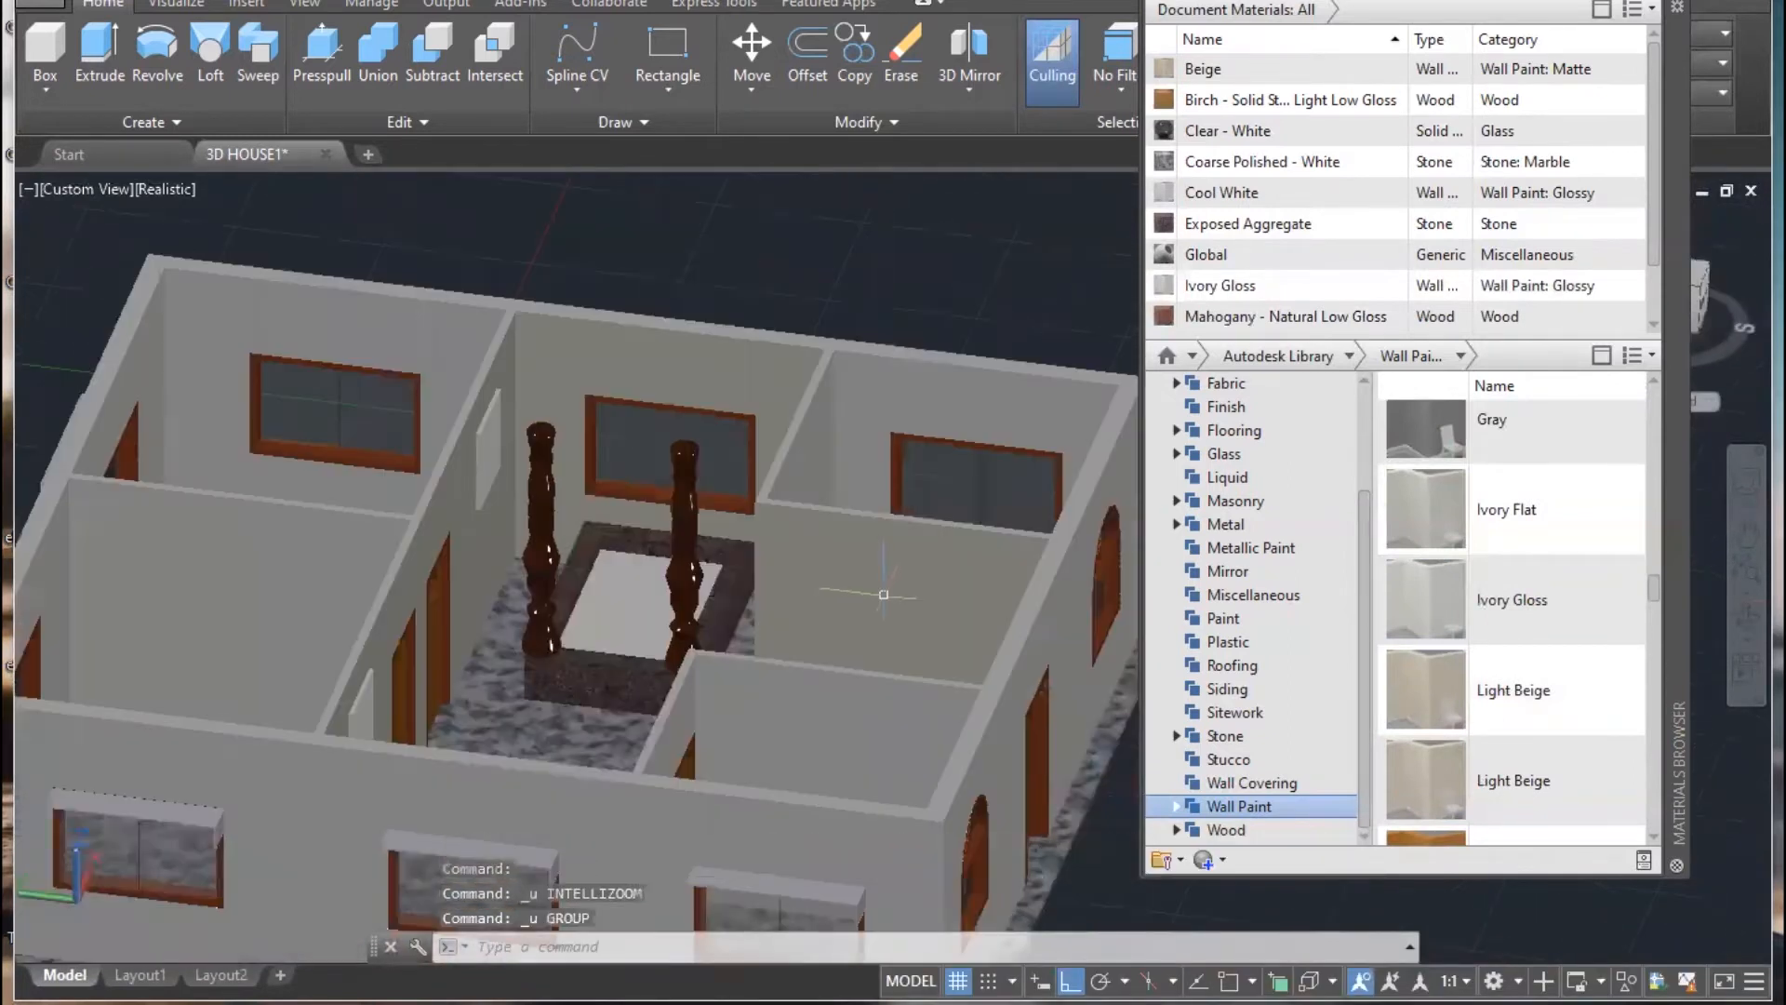
pyautogui.press('Escape')
pyautogui.moveTo(676, 468); pyautogui.dragTo(498, 491, button='middle')
pyautogui.scroll(3, 767, 600)
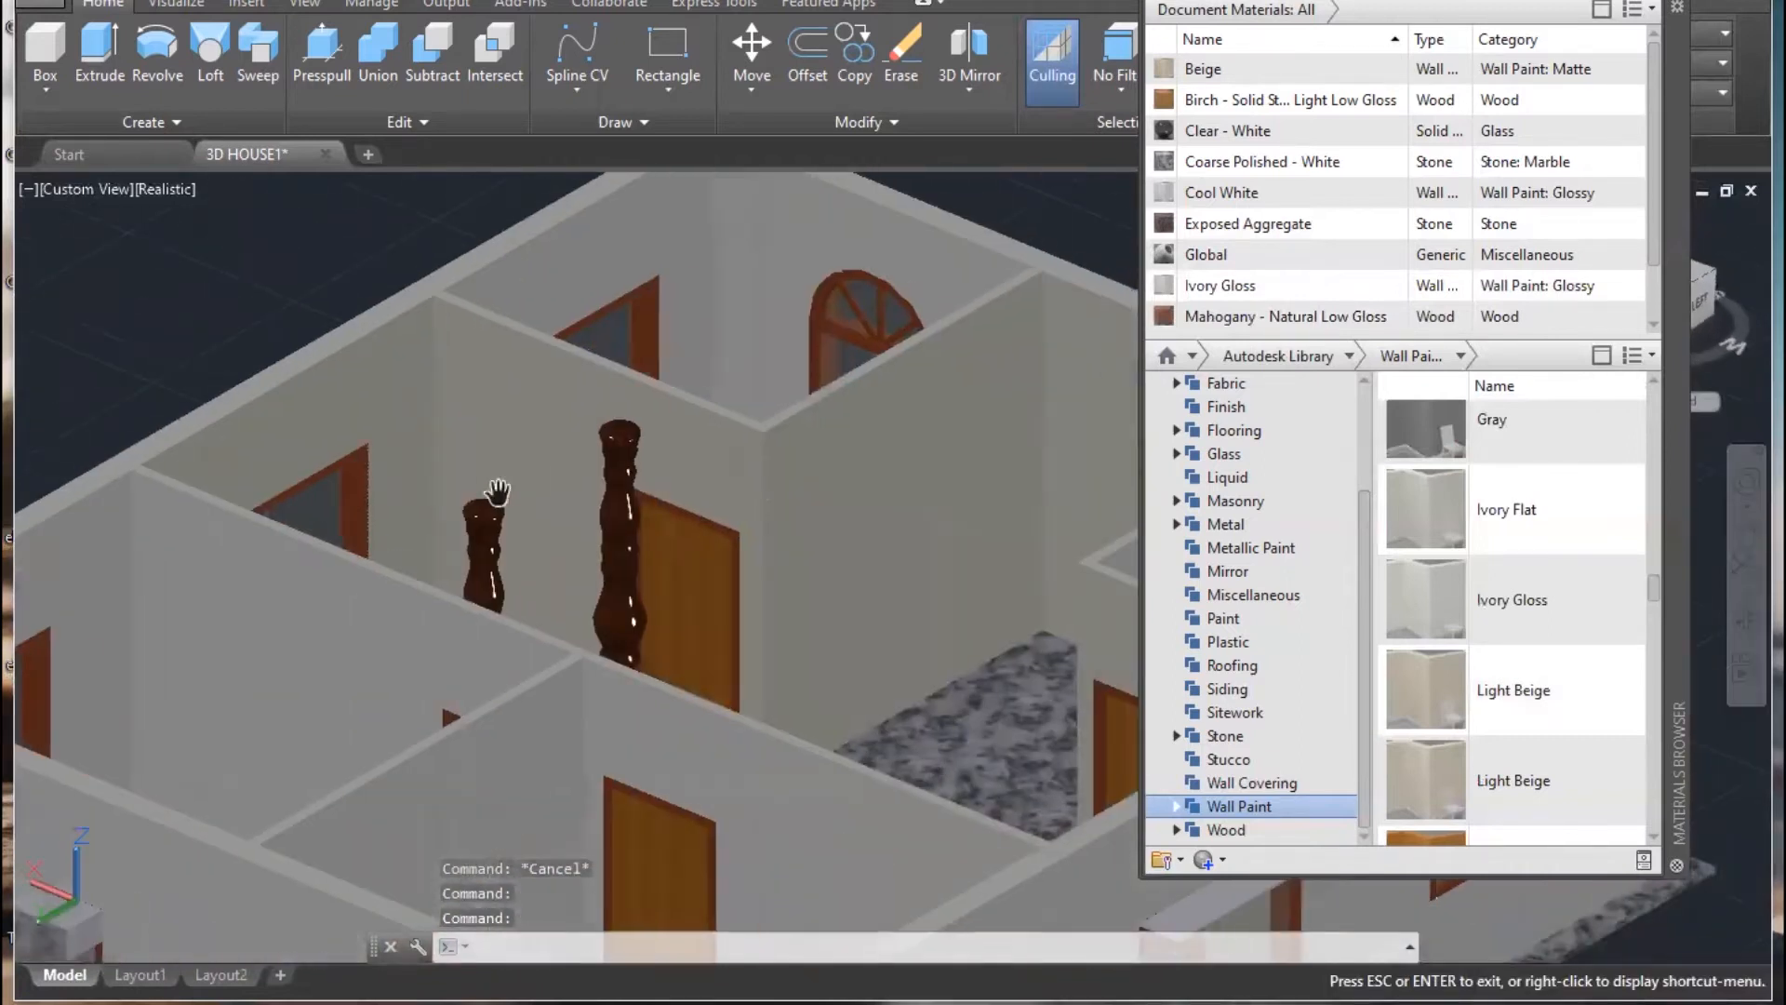
pyautogui.scroll(-3, 856, 509)
pyautogui.keyDown('shift'); pyautogui.moveTo(889, 542); pyautogui.dragTo(517, 735, button='middle'); pyautogui.keyUp('shift')
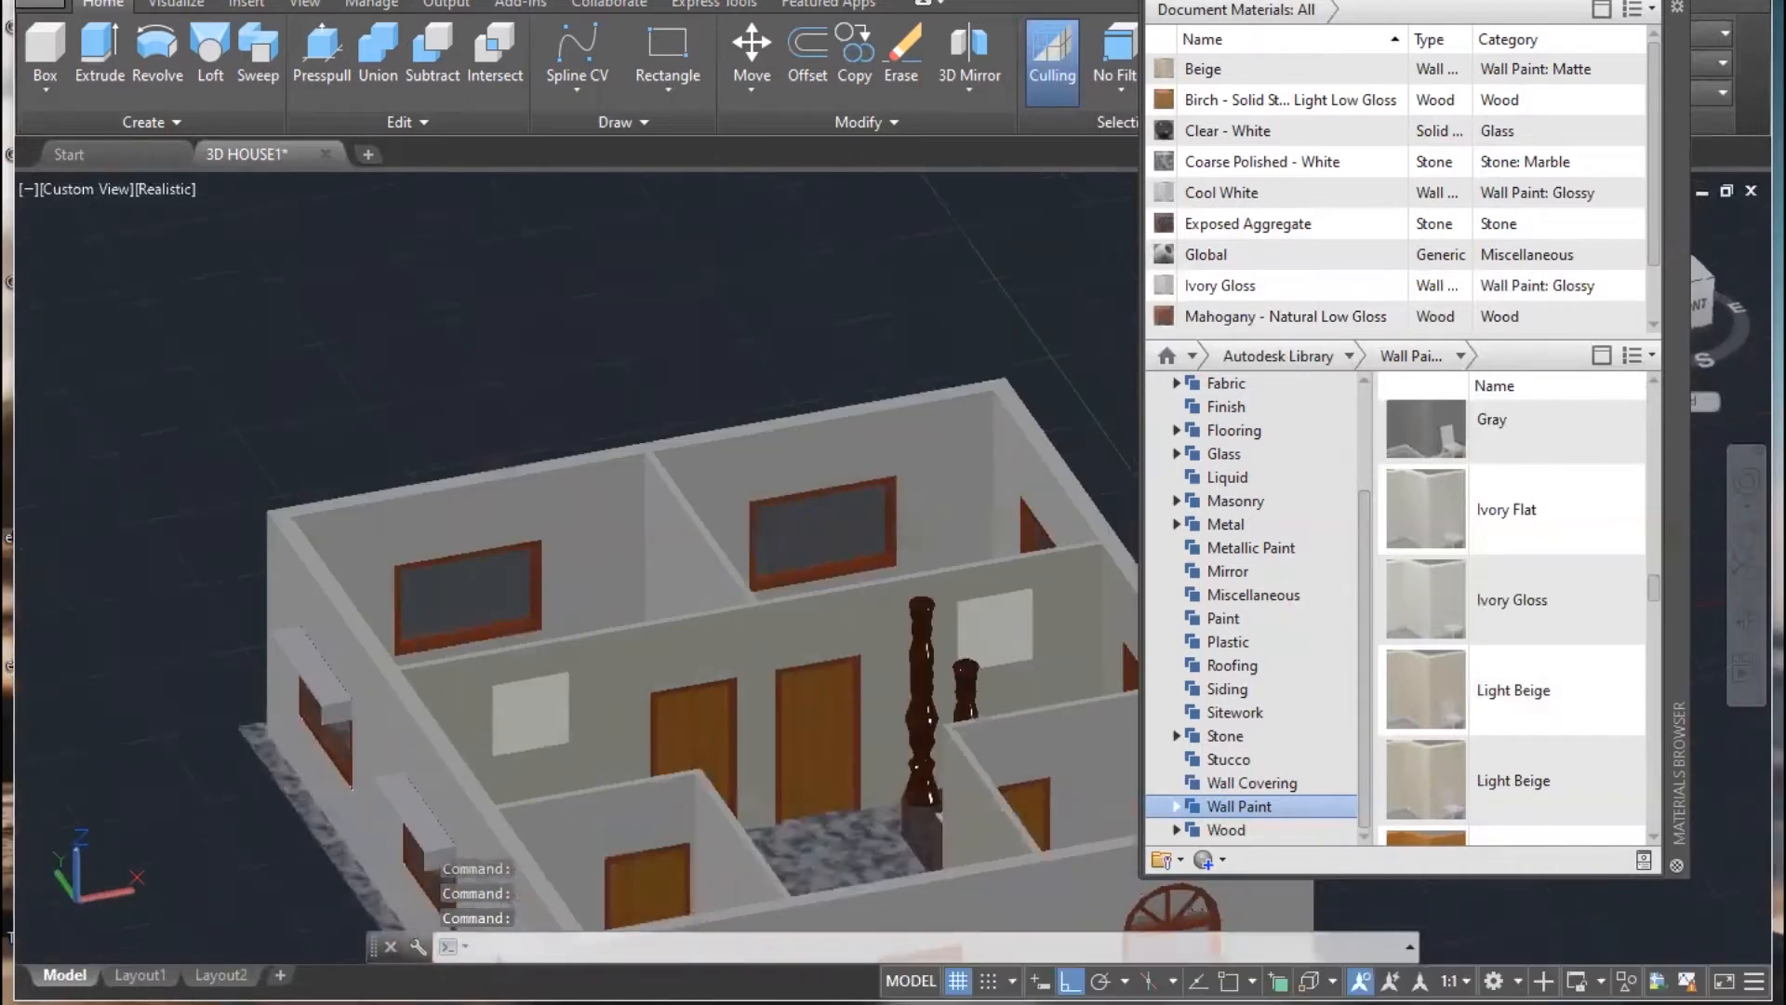
pyautogui.scroll(2, 884, 516)
pyautogui.keyDown('ctrl'); pyautogui.click(996, 375); pyautogui.keyUp('ctrl')
pyautogui.keyDown('shift'); pyautogui.moveTo(997, 498); pyautogui.dragTo(586, 619, button='middle'); pyautogui.keyUp('shift')
pyautogui.moveTo(912, 623); pyautogui.dragTo(486, 382, button='middle')
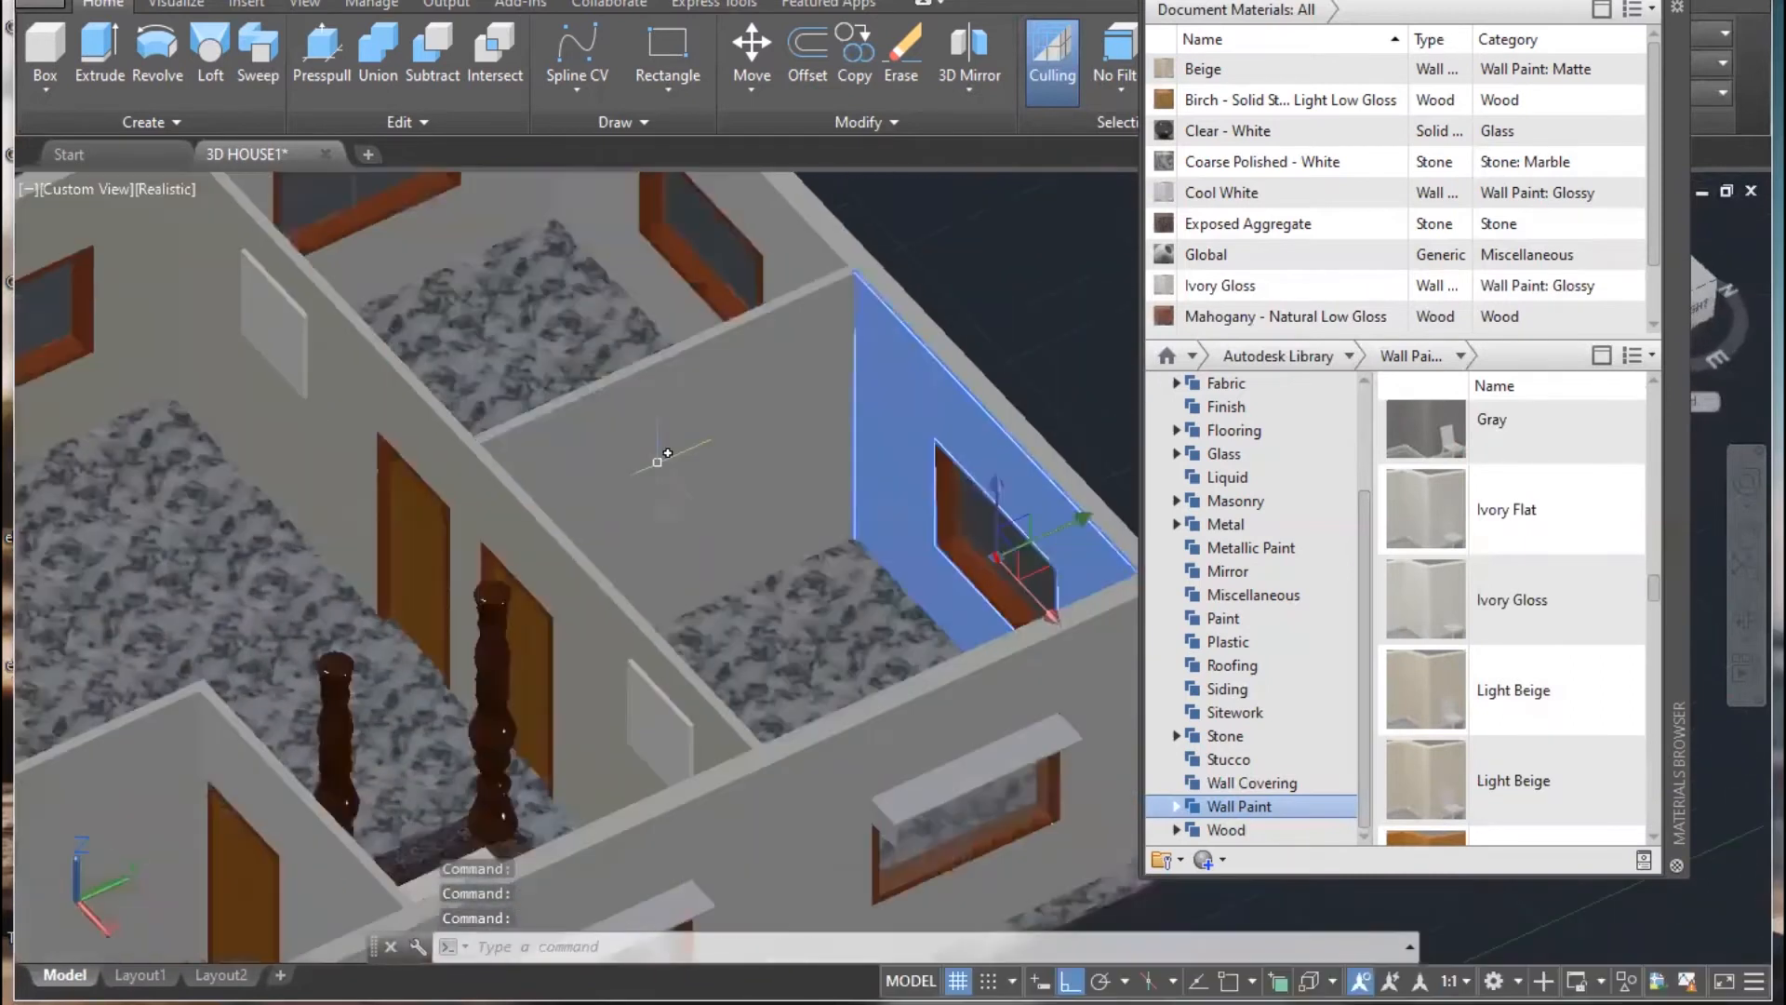
pyautogui.scroll(-4, 908, 519)
pyautogui.keyDown('shift'); pyautogui.moveTo(734, 566); pyautogui.dragTo(456, 584, button='middle'); pyautogui.keyUp('shift')
pyautogui.scroll(2, 455, 584)
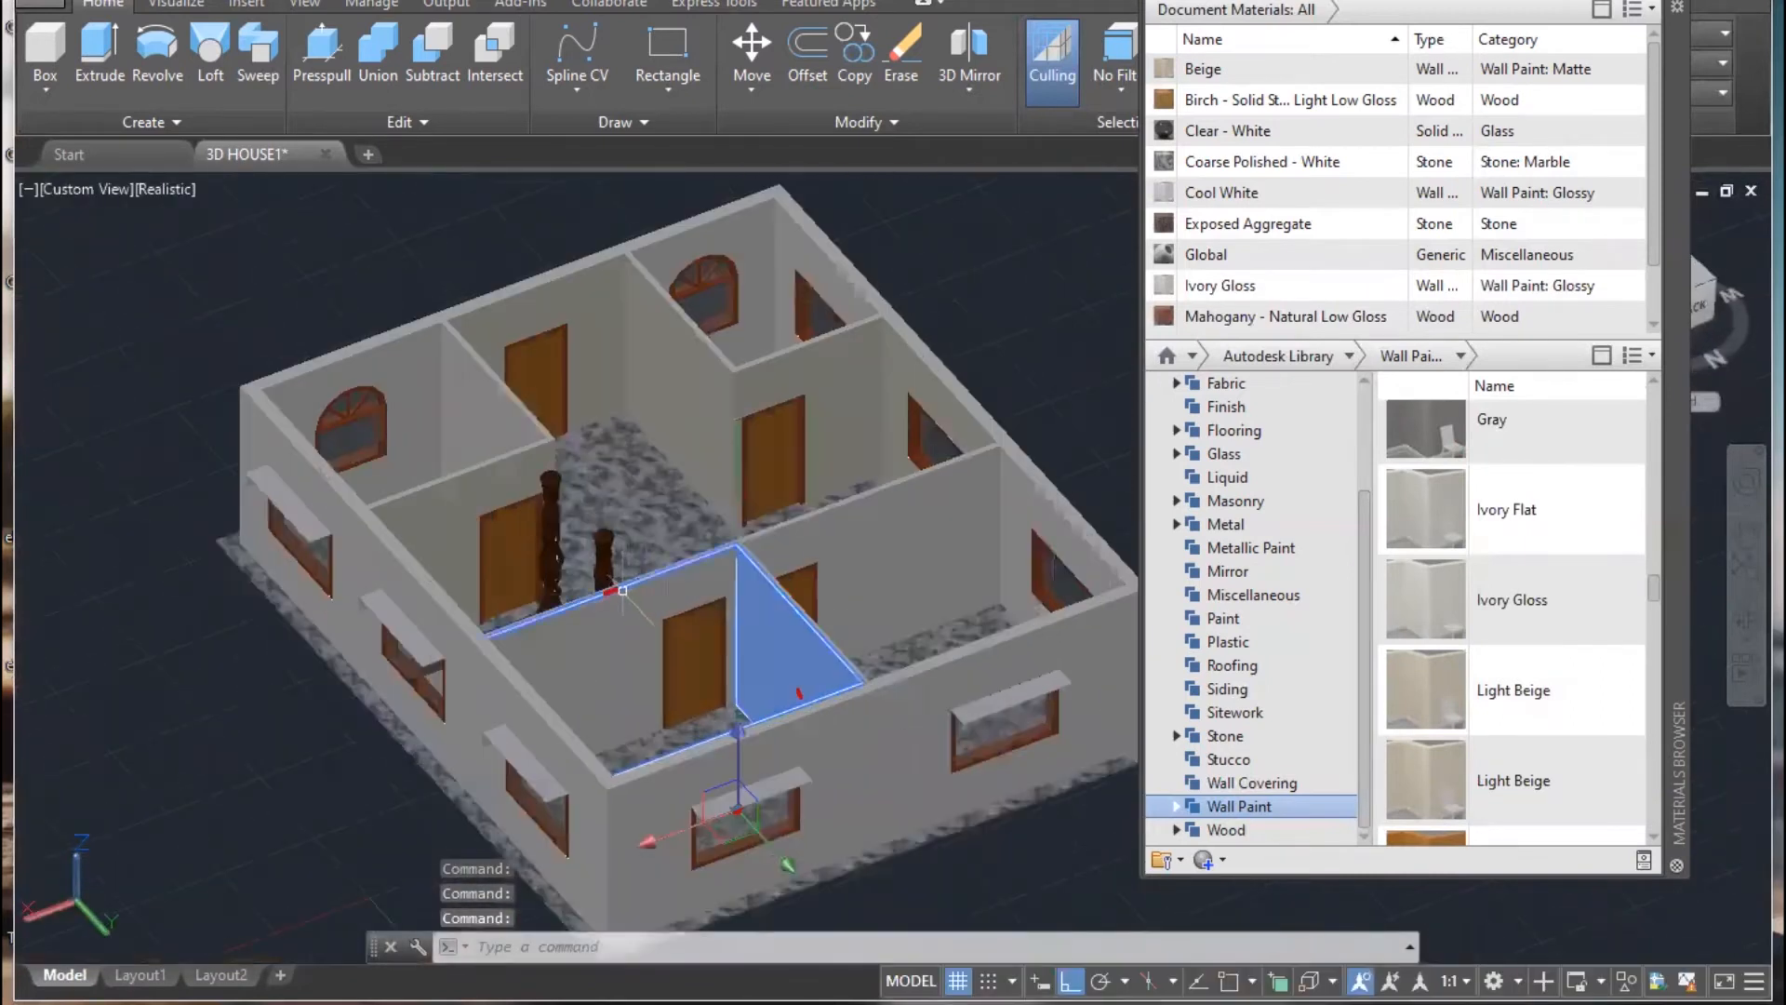
pyautogui.scroll(3, 756, 625)
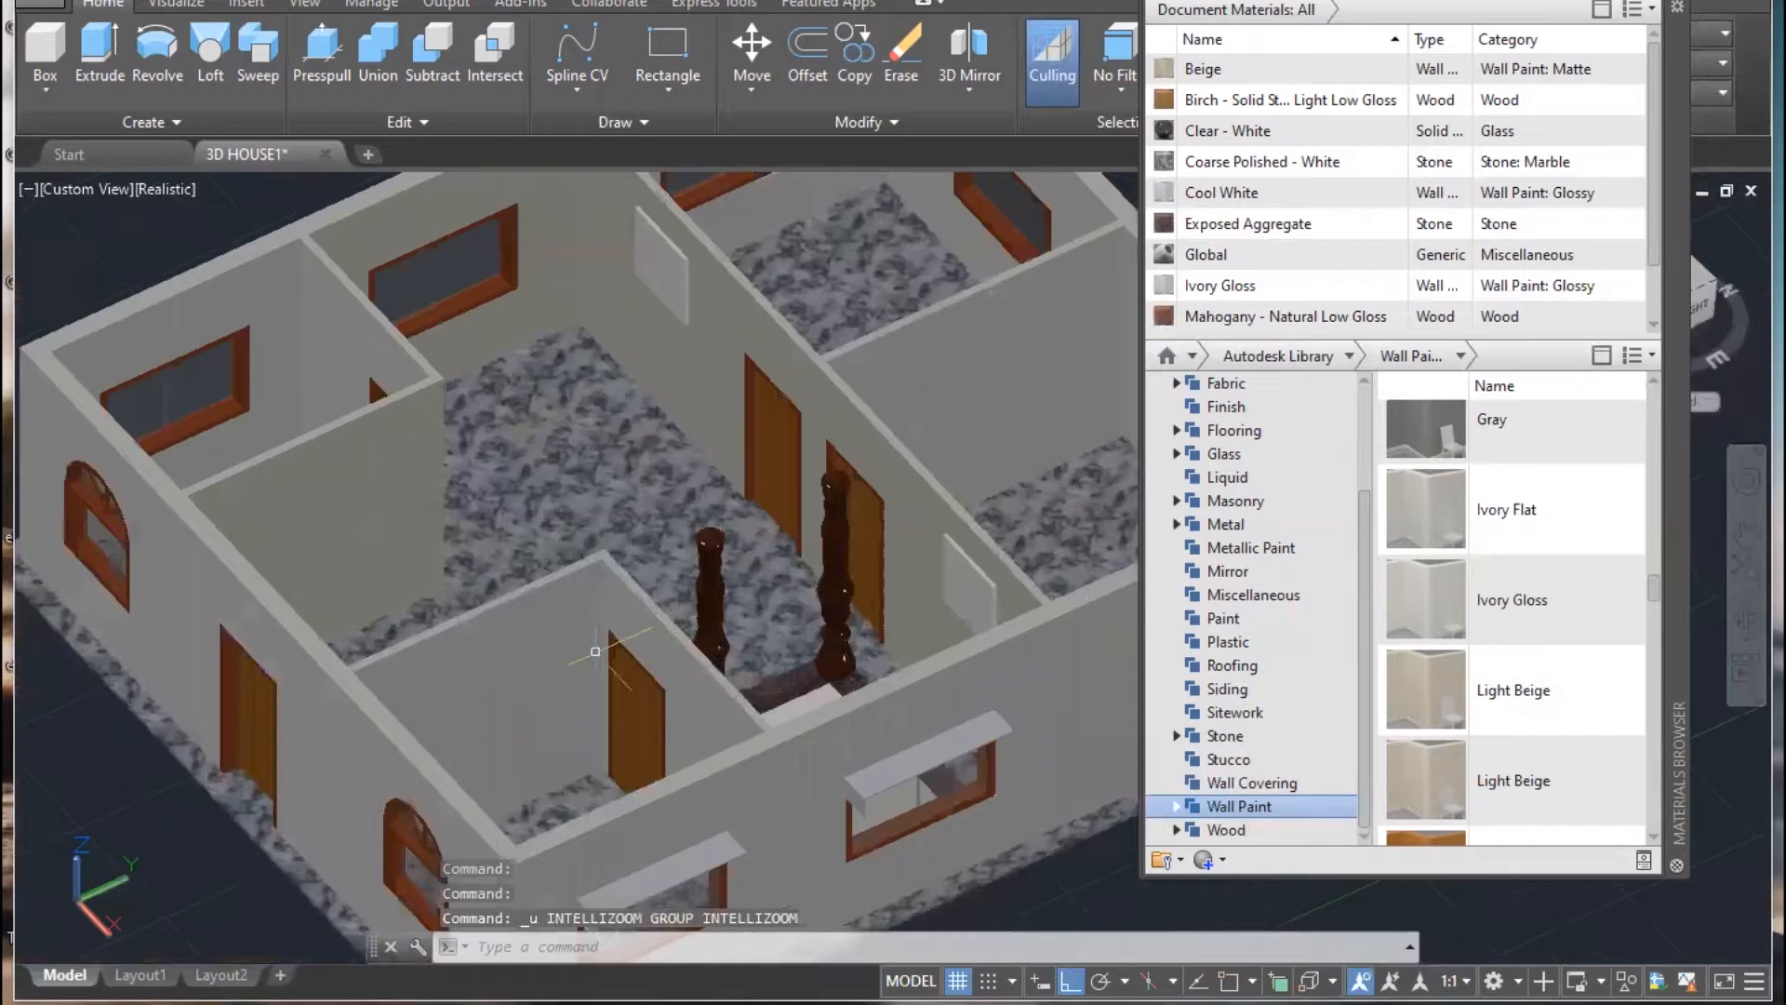
# - Select the inner wall faces of the small corner room nearest the carved columns and assign the glossy Light Steel Blue wall paint
pyautogui.scroll(-4, 757, 628)
pyautogui.keyDown('shift'); pyautogui.moveTo(758, 627); pyautogui.dragTo(547, 524, button='middle'); pyautogui.keyUp('shift')
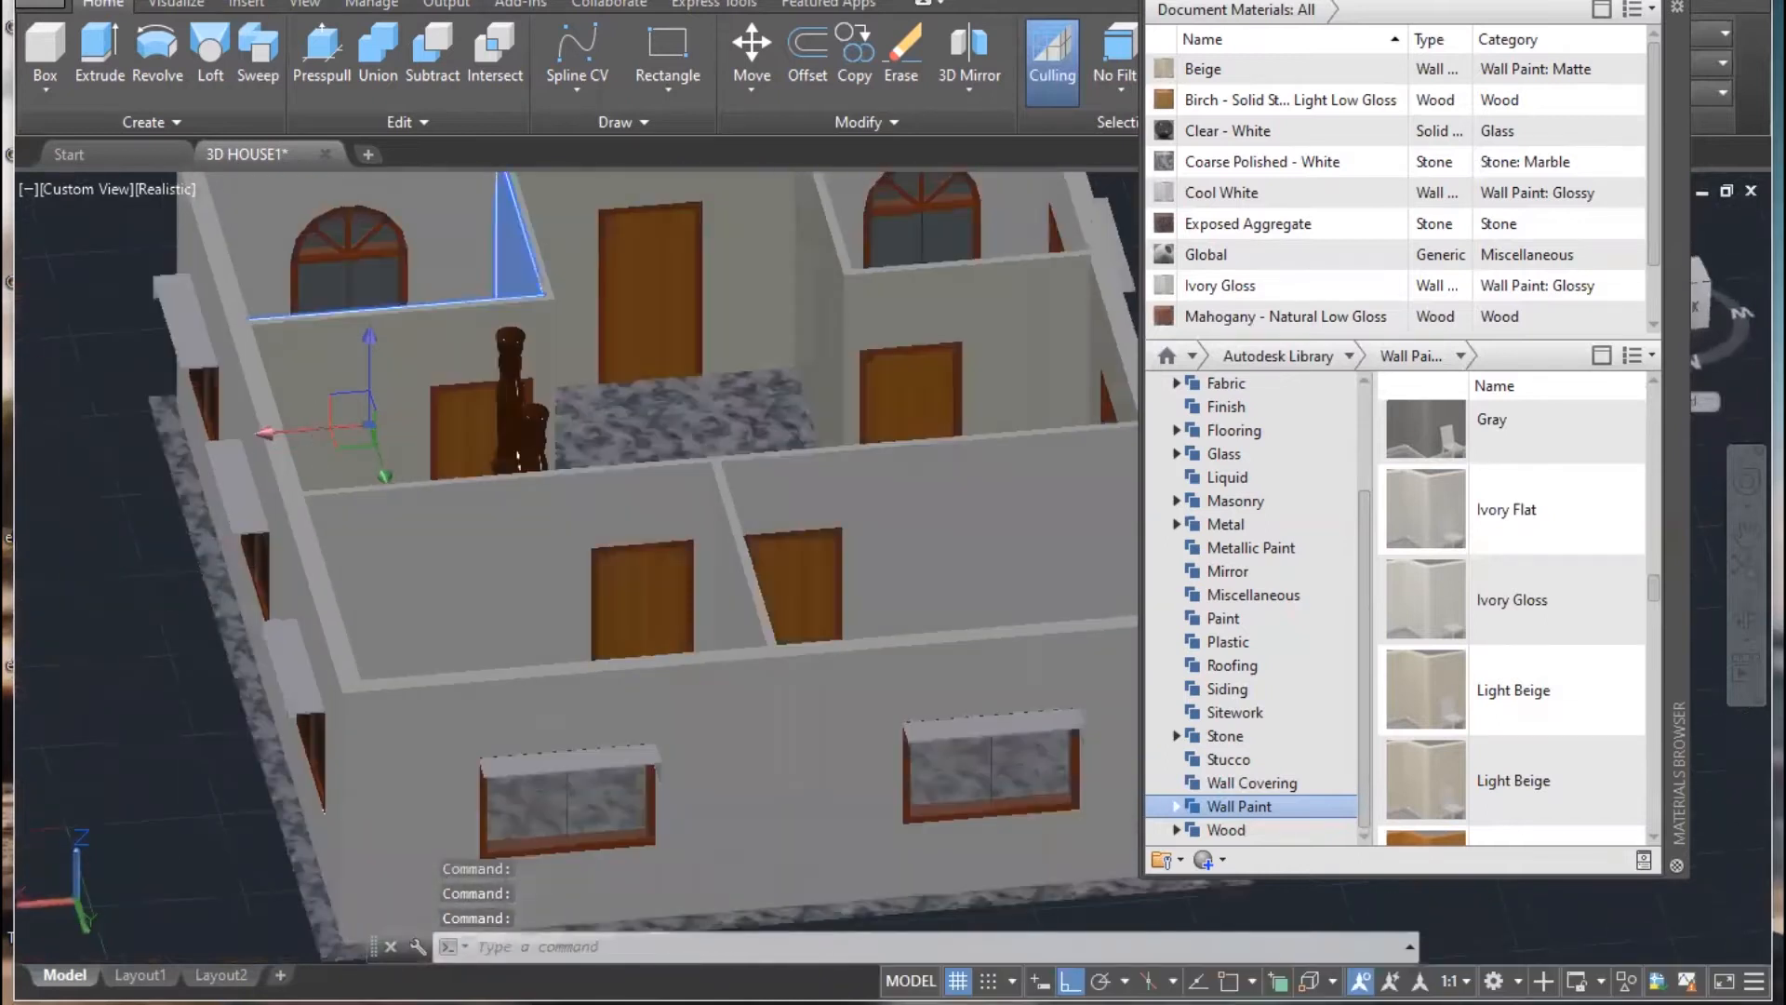
pyautogui.scroll(3, 547, 524)
pyautogui.moveTo(726, 545)
pyautogui.keyDown('shift'); pyautogui.mouseDown(button='middle')
pyautogui.moveTo(299, 618)
pyautogui.moveTo(1075, 442)
pyautogui.moveTo(709, 479)
pyautogui.mouseUp(button='middle'); pyautogui.keyUp('shift')
pyautogui.scroll(-3, 1528, 552)
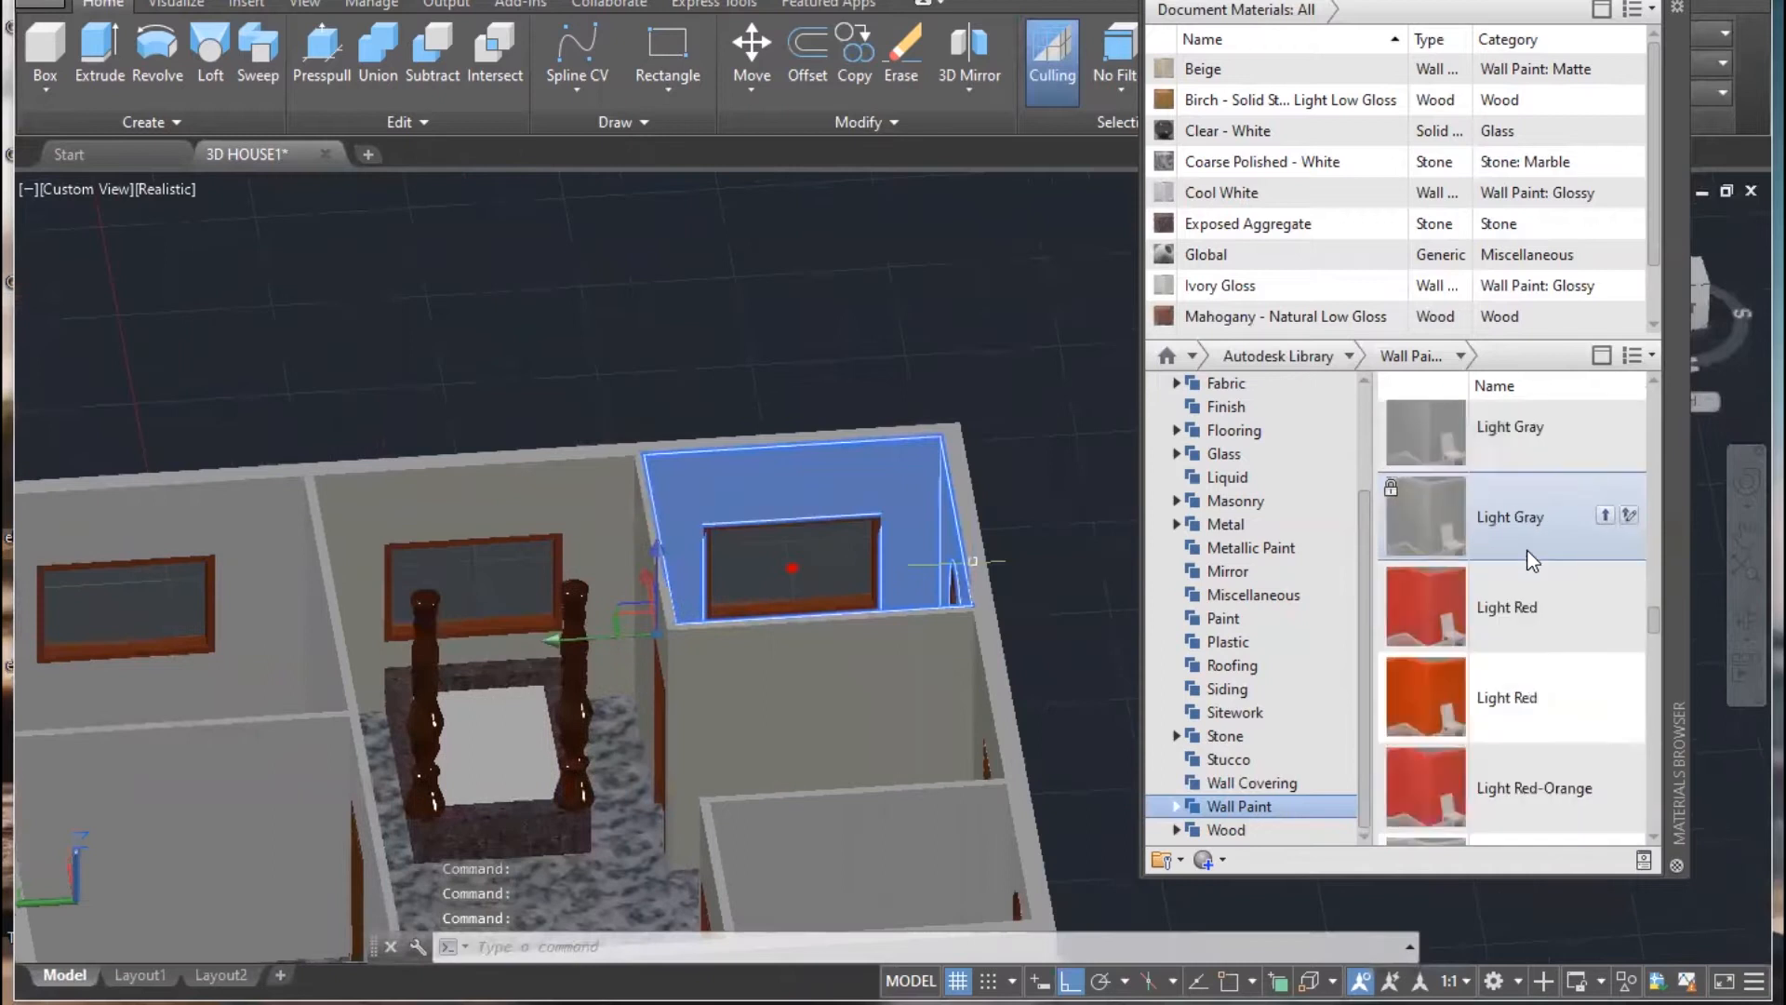
pyautogui.scroll(-1, 1516, 578)
pyautogui.scroll(1, 1516, 577)
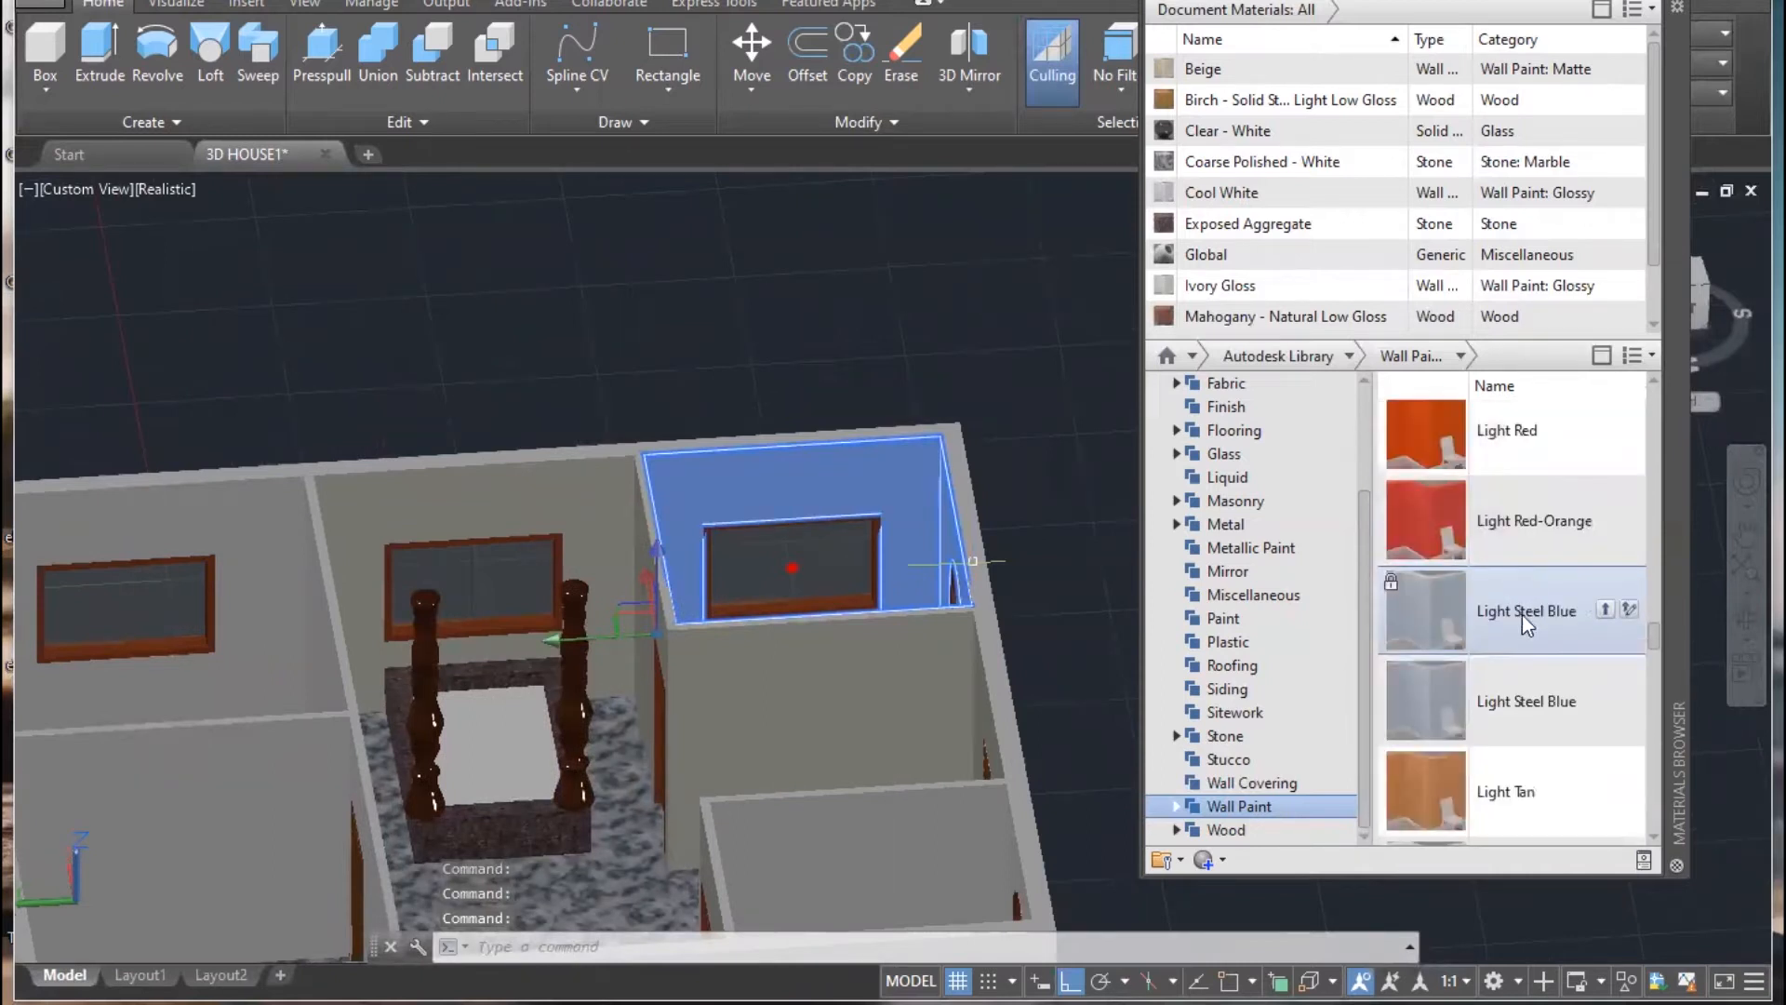
pyautogui.rightClick(1534, 613)
pyautogui.click(1610, 619)
pyautogui.press('Escape')
# - Select the inner wall faces of the large corner room across the hall, near the columns, and assign the Light Steel Blue wall paint
pyautogui.keyDown('shift'); pyautogui.moveTo(651, 651); pyautogui.dragTo(940, 749, button='middle'); pyautogui.keyUp('shift')
pyautogui.keyDown('shift'); pyautogui.moveTo(802, 749); pyautogui.dragTo(312, 642, button='middle'); pyautogui.keyUp('shift')
pyautogui.moveTo(428, 536); pyautogui.dragTo(882, 259, button='middle')
pyautogui.scroll(2, 638, 568)
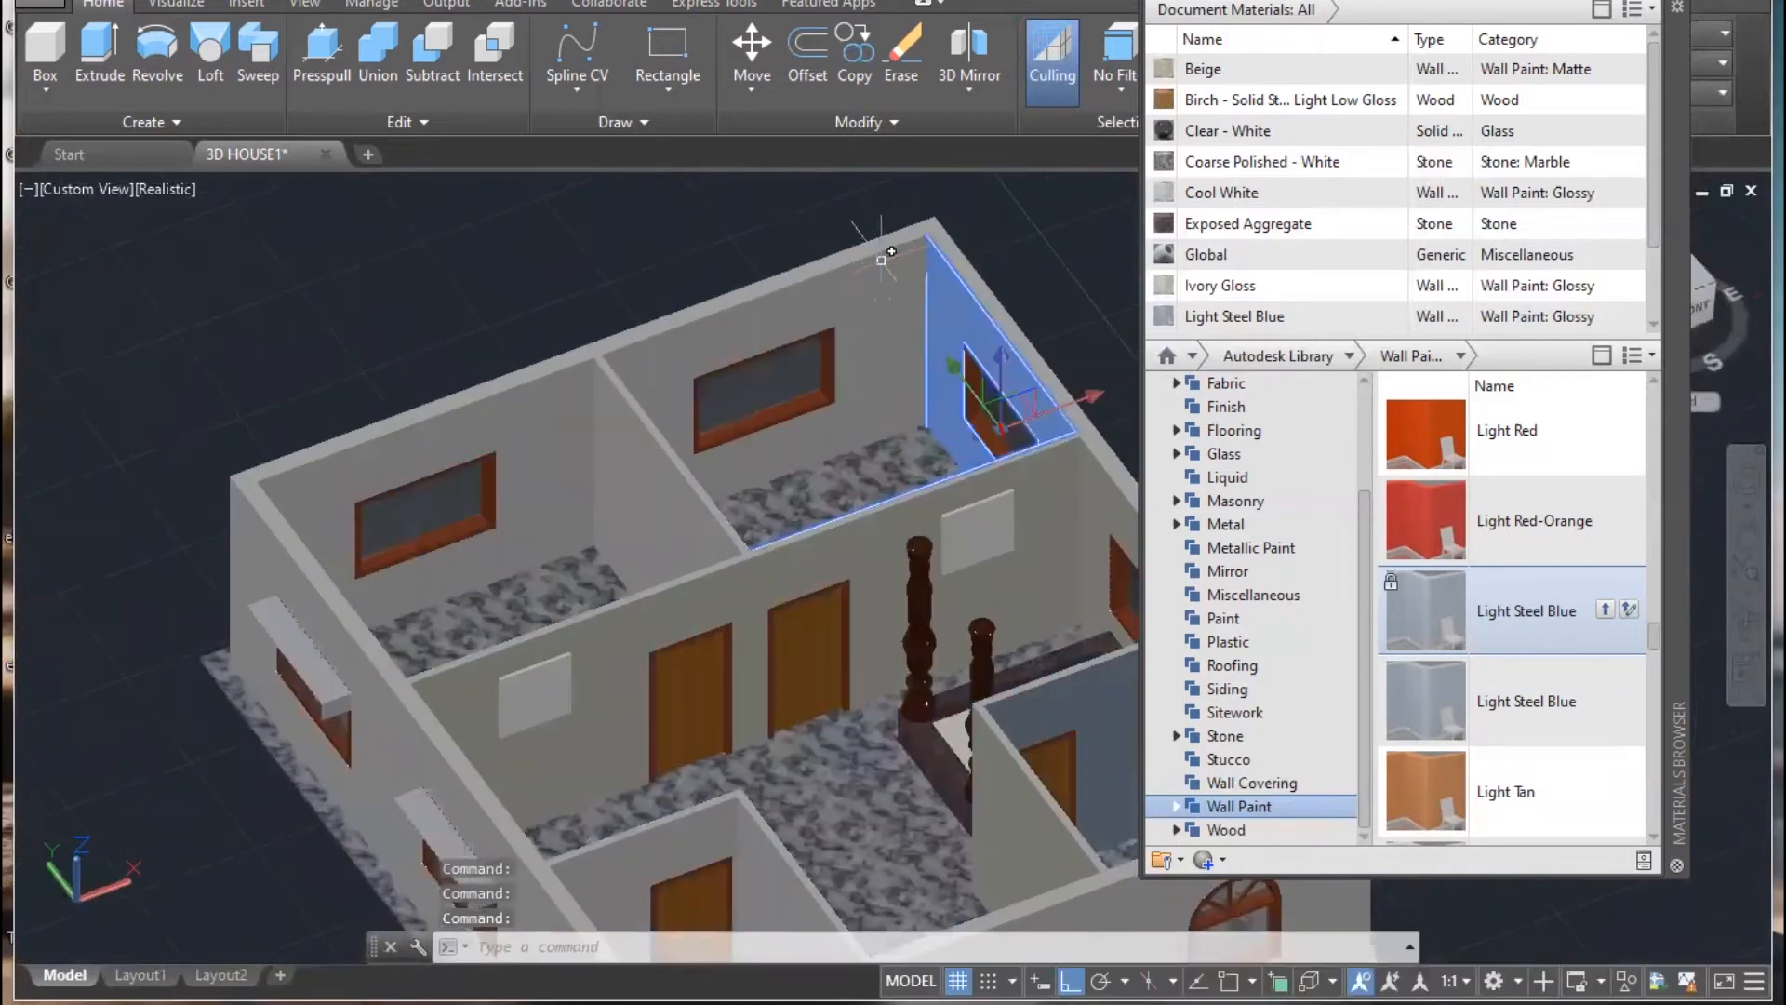
pyautogui.keyDown('shift'); pyautogui.moveTo(927, 404); pyautogui.dragTo(1006, 486, button='middle'); pyautogui.keyUp('shift')
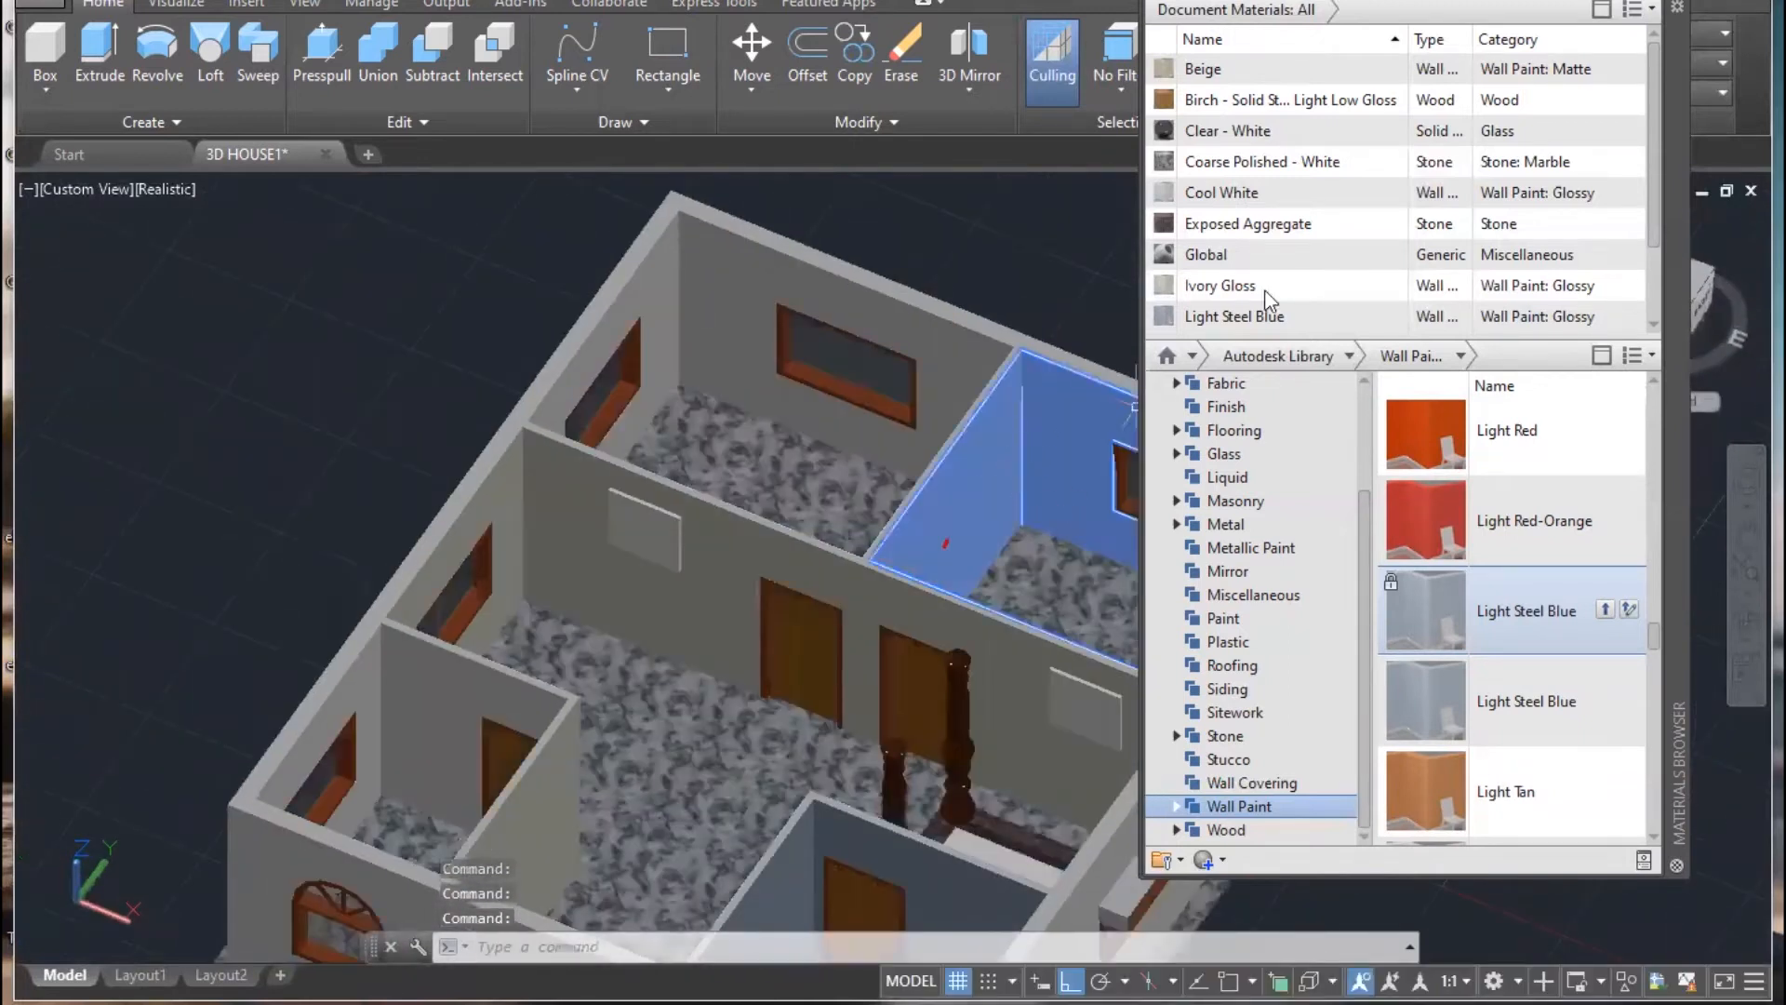
pyautogui.rightClick(1230, 314)
pyautogui.click(1270, 329)
pyautogui.press('Escape')
# - Select the inner wall faces of the other small corner room with an arched window and assign the Pearl wall paint to them
pyautogui.scroll(-4, 1098, 544)
pyautogui.keyDown('shift'); pyautogui.moveTo(770, 564); pyautogui.dragTo(1051, 567, button='middle'); pyautogui.keyUp('shift')
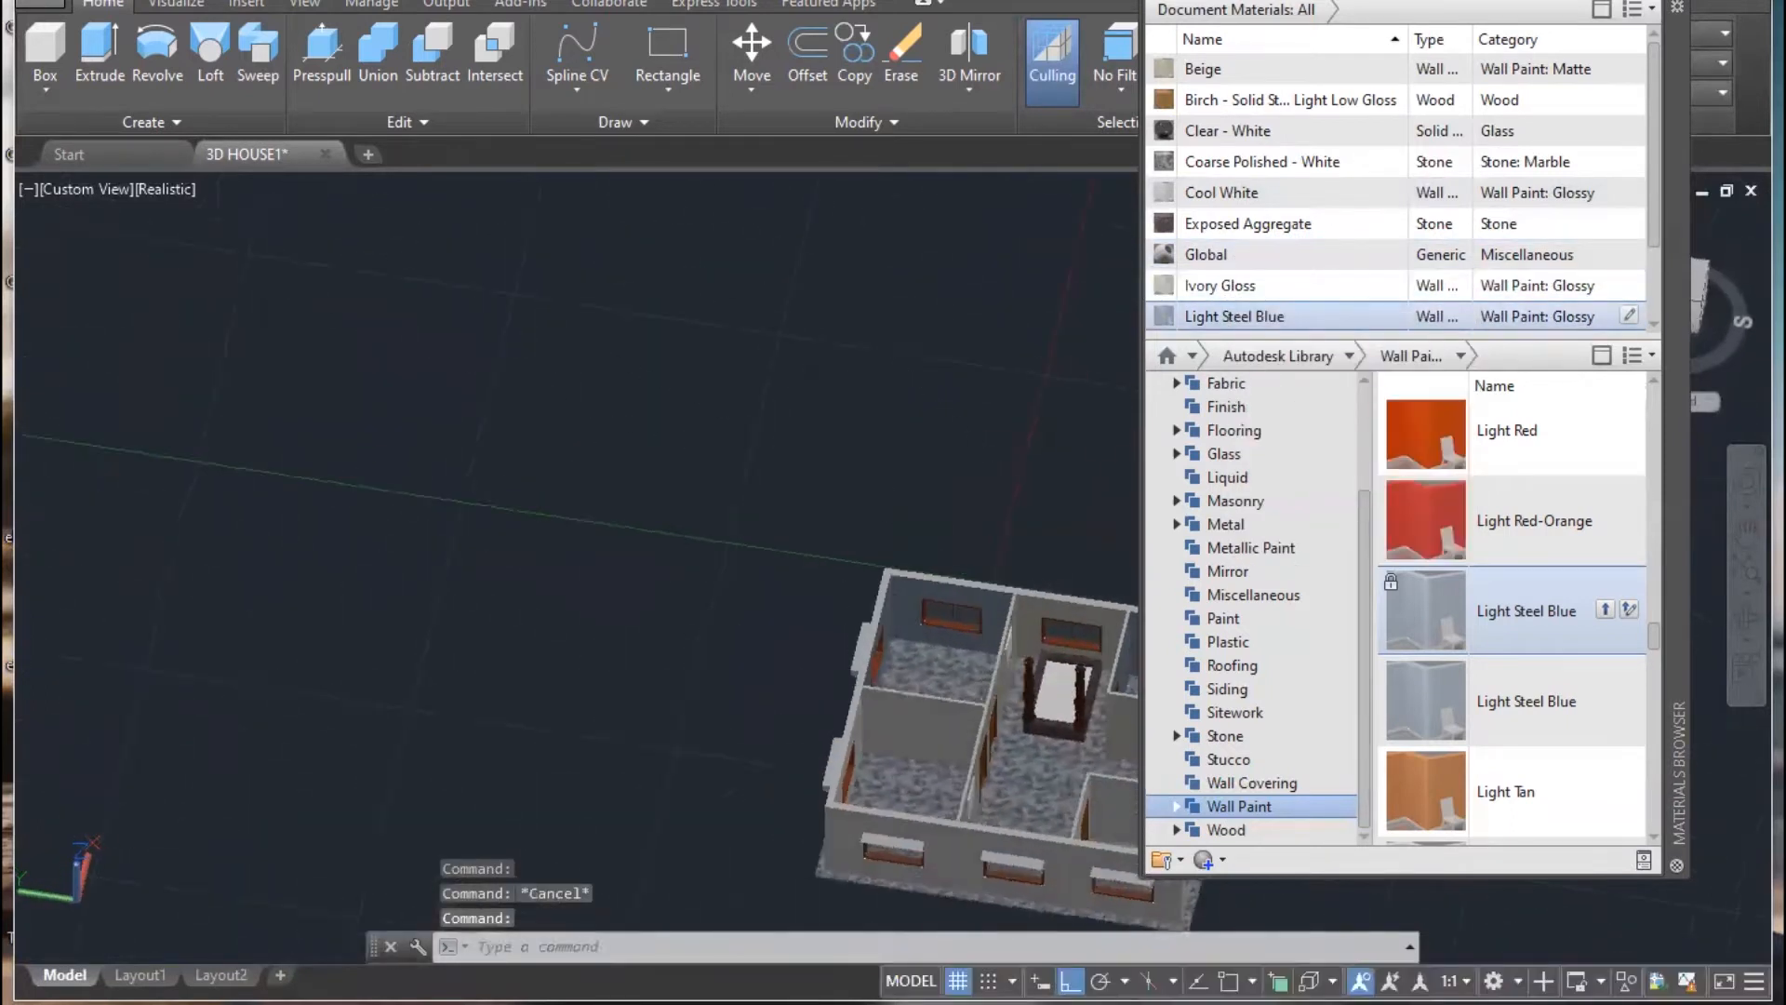
pyautogui.moveTo(1107, 758); pyautogui.dragTo(876, 610, button='middle')
pyautogui.scroll(5, 876, 614)
pyautogui.keyDown('shift'); pyautogui.moveTo(963, 688); pyautogui.dragTo(676, 224, button='middle'); pyautogui.keyUp('shift')
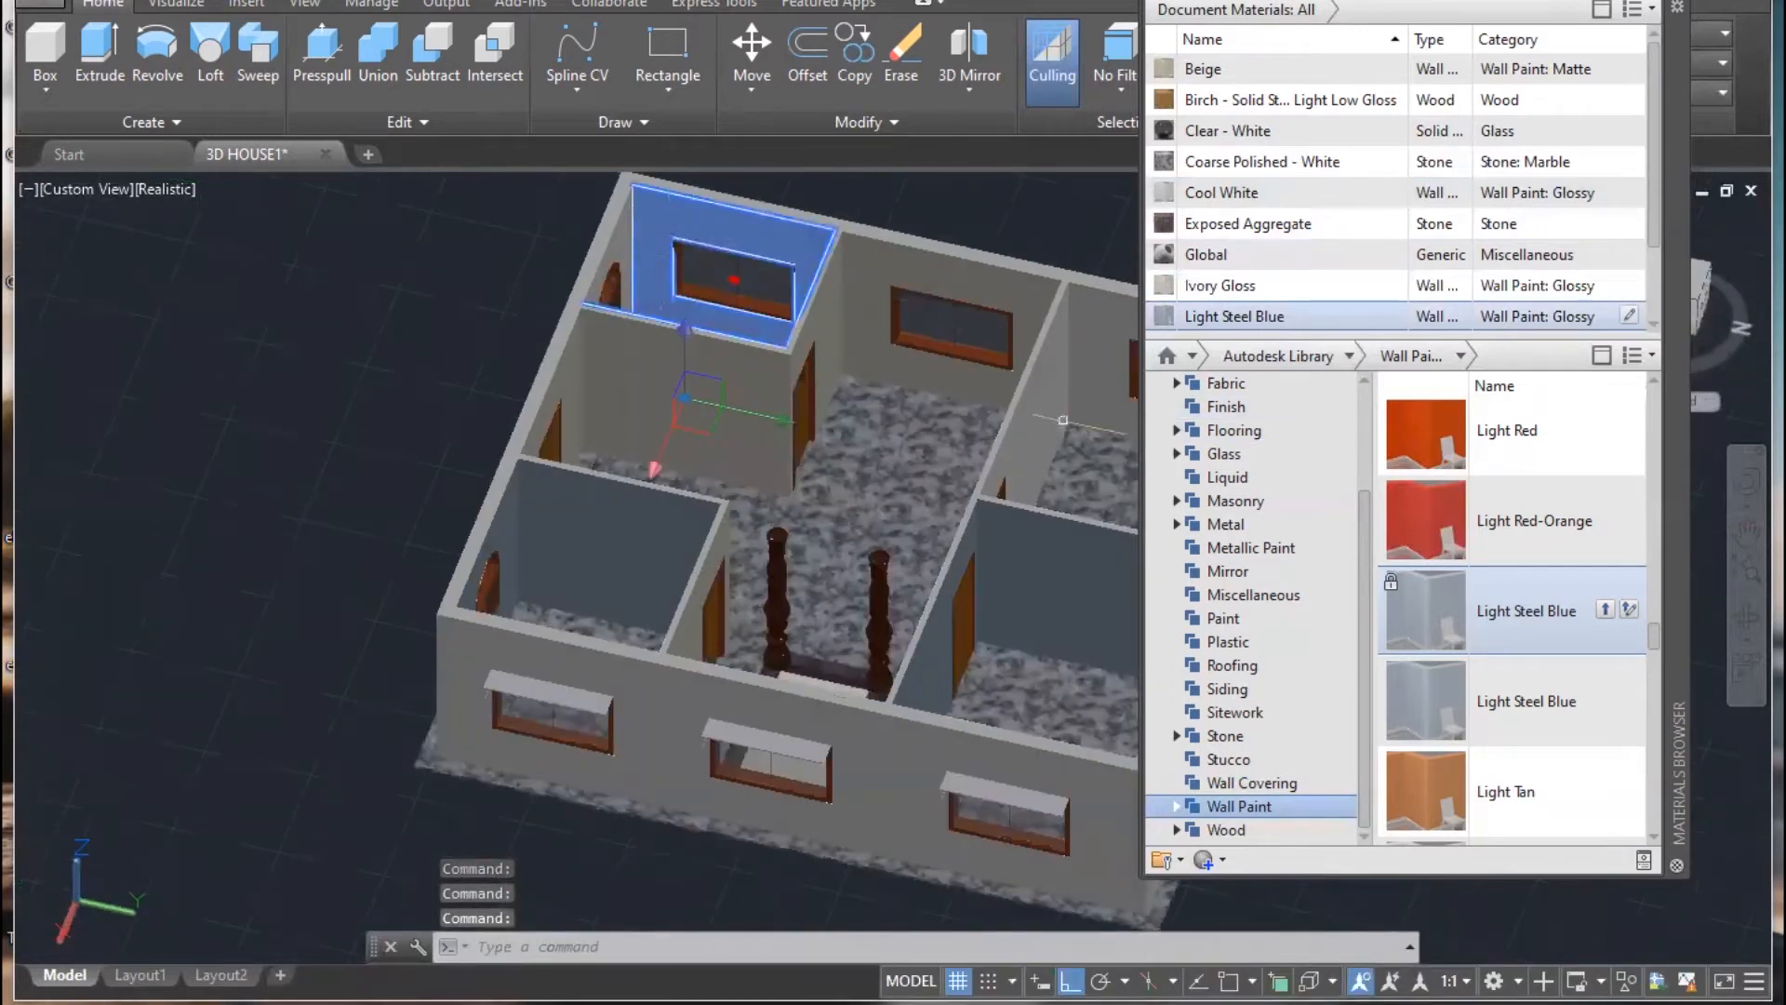
pyautogui.keyDown('shift'); pyautogui.moveTo(738, 352); pyautogui.dragTo(1049, 246, button='middle'); pyautogui.keyUp('shift')
pyautogui.keyDown('ctrl'); pyautogui.click(1006, 190); pyautogui.keyUp('ctrl')
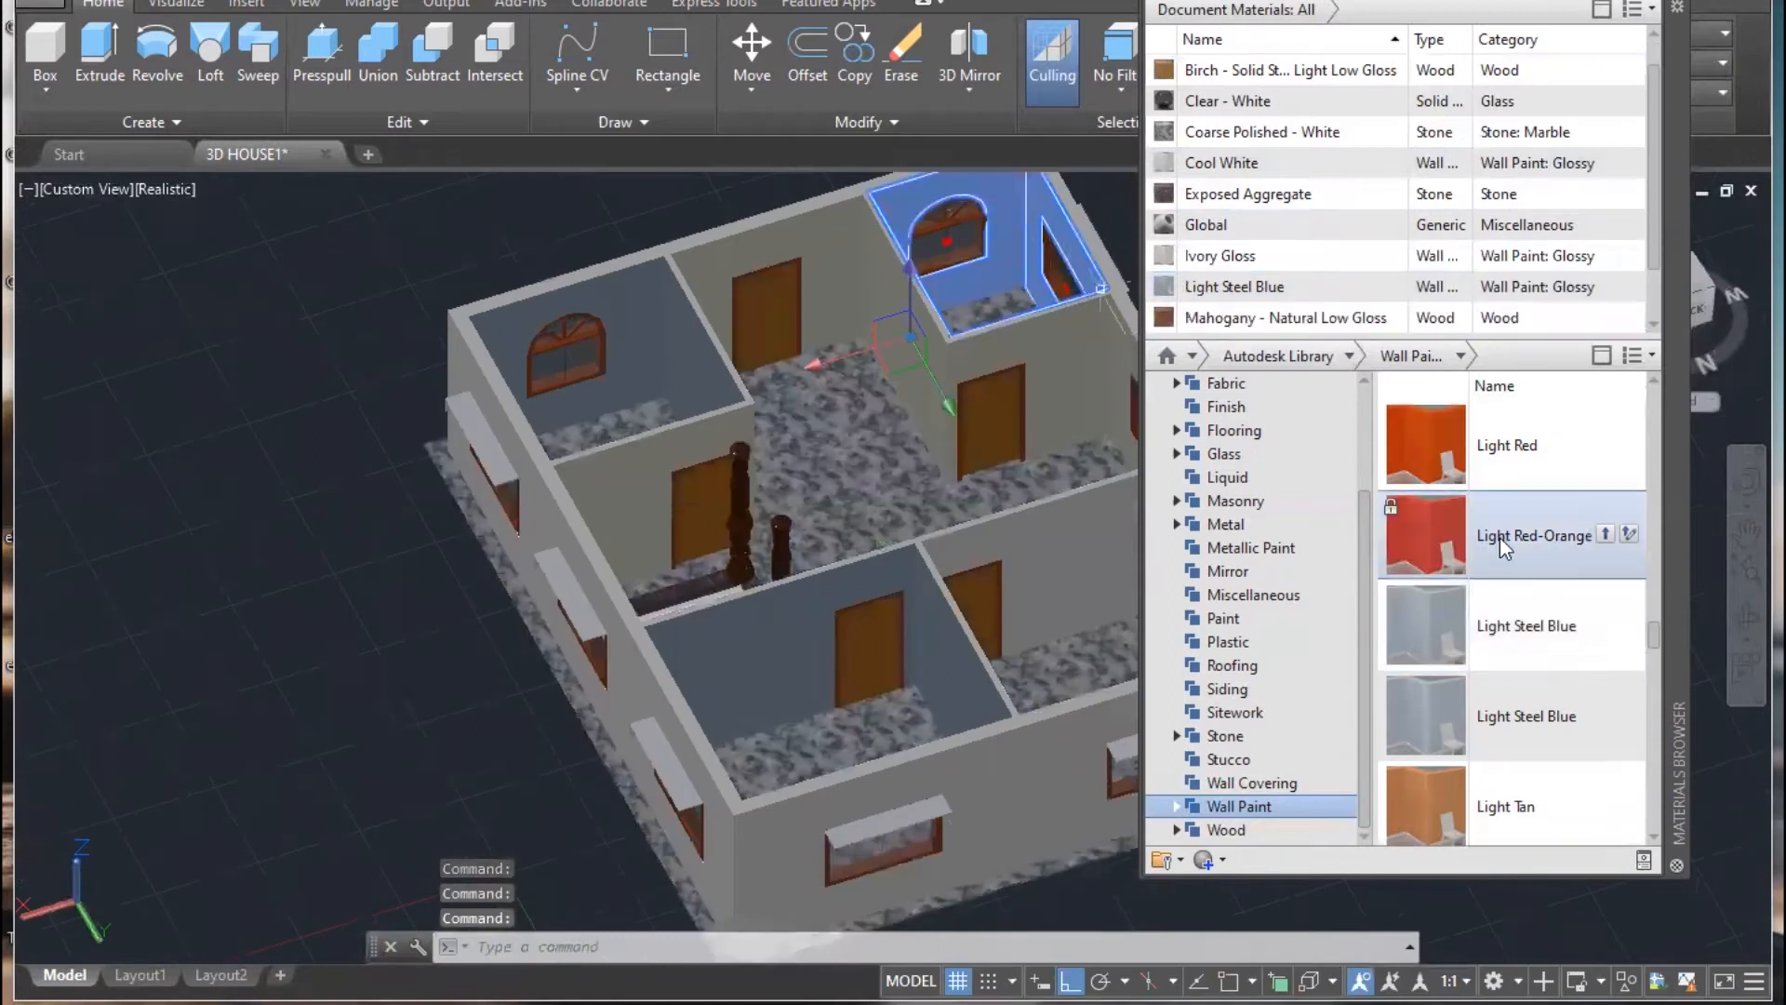
pyautogui.scroll(-3, 1502, 554)
pyautogui.scroll(-3, 1507, 558)
pyautogui.rightClick(1505, 634)
pyautogui.click(1548, 650)
pyautogui.moveTo(866, 379); pyautogui.dragTo(823, 558, button='middle')
pyautogui.scroll(2, 874, 539)
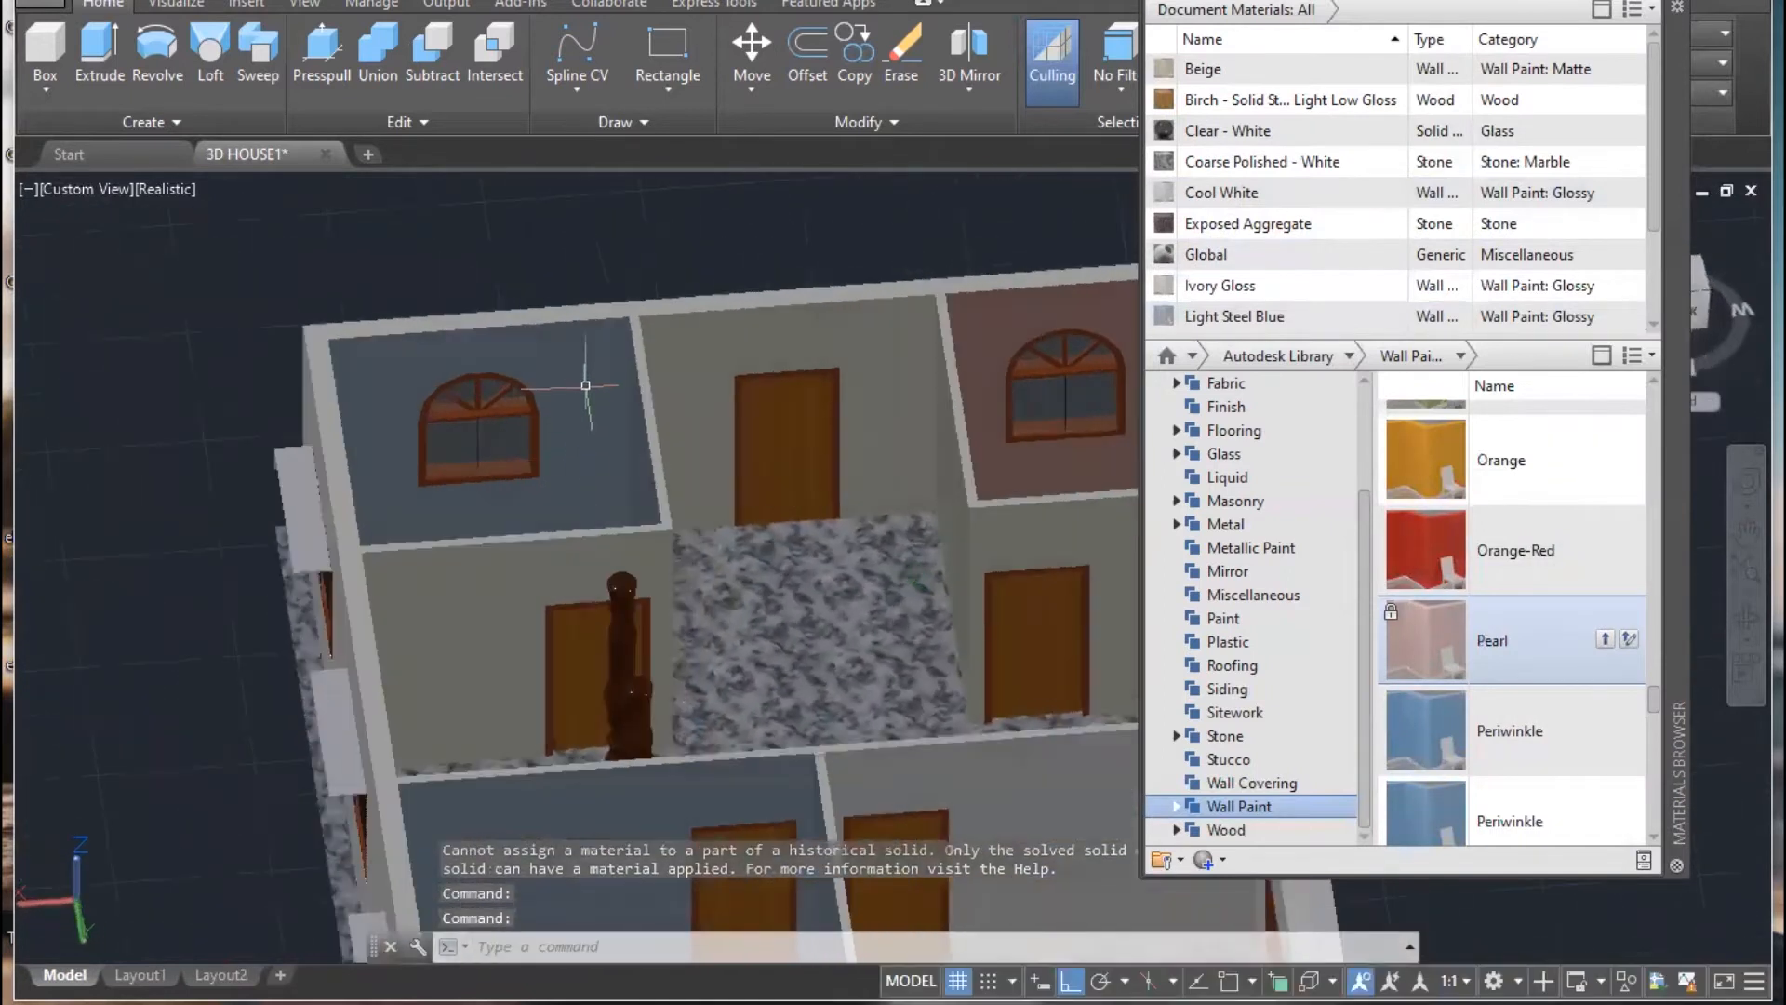
pyautogui.press('Escape')
pyautogui.press('Escape')
pyautogui.keyDown('shift'); pyautogui.moveTo(558, 427); pyautogui.dragTo(880, 292, button='middle'); pyautogui.keyUp('shift')
pyautogui.keyDown('ctrl'); pyautogui.click(582, 550); pyautogui.keyUp('ctrl')
pyautogui.keyDown('shift'); pyautogui.moveTo(582, 550); pyautogui.dragTo(977, 632, button='middle'); pyautogui.keyUp('shift')
pyautogui.moveTo(977, 632); pyautogui.dragTo(452, 489, button='middle')
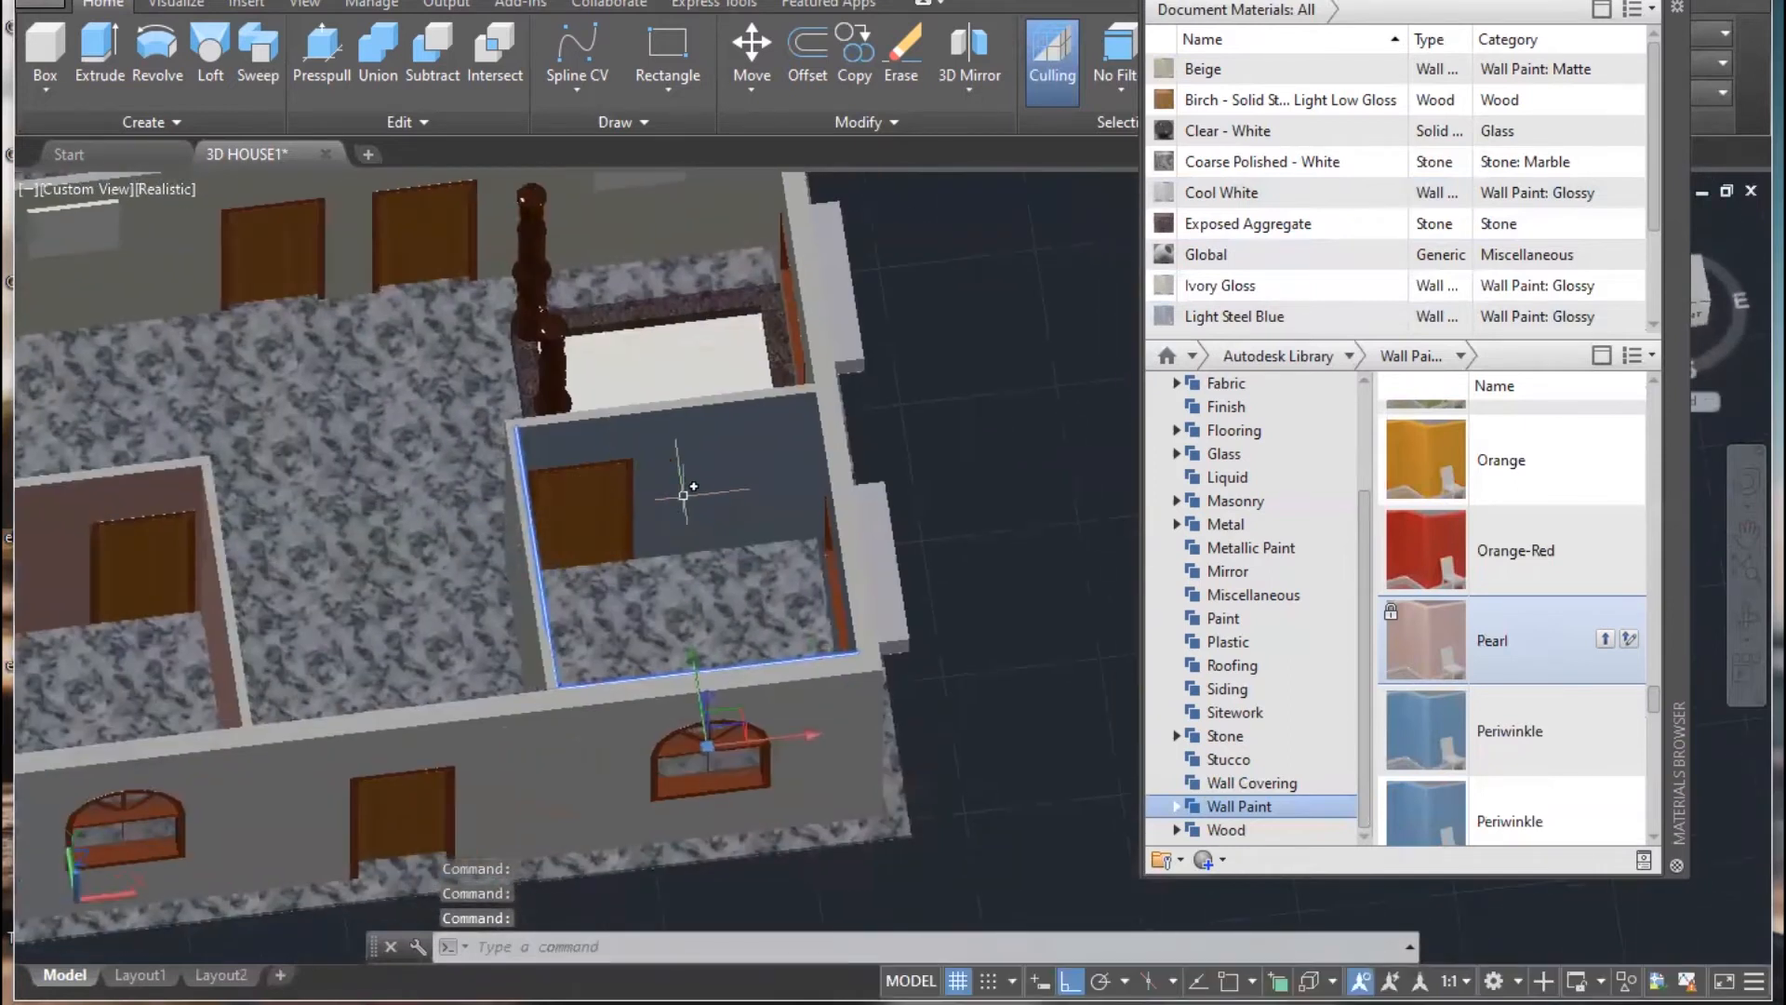
pyautogui.keyDown('shift'); pyautogui.moveTo(658, 499); pyautogui.dragTo(800, 446, button='middle'); pyautogui.keyUp('shift')
pyautogui.scroll(-5, 846, 421)
pyautogui.scroll(5, 839, 289)
# - Select the inner wall faces of the unpainted corner room beside the large Light Steel Blue room and assign the Beige wall paint
pyautogui.keyDown('shift'); pyautogui.moveTo(839, 290); pyautogui.dragTo(751, 375, button='middle'); pyautogui.keyUp('shift')
pyautogui.keyDown('ctrl'); pyautogui.click(751, 375); pyautogui.keyUp('ctrl')
pyautogui.keyDown('shift'); pyautogui.moveTo(689, 266); pyautogui.dragTo(540, 742, button='middle'); pyautogui.keyUp('shift')
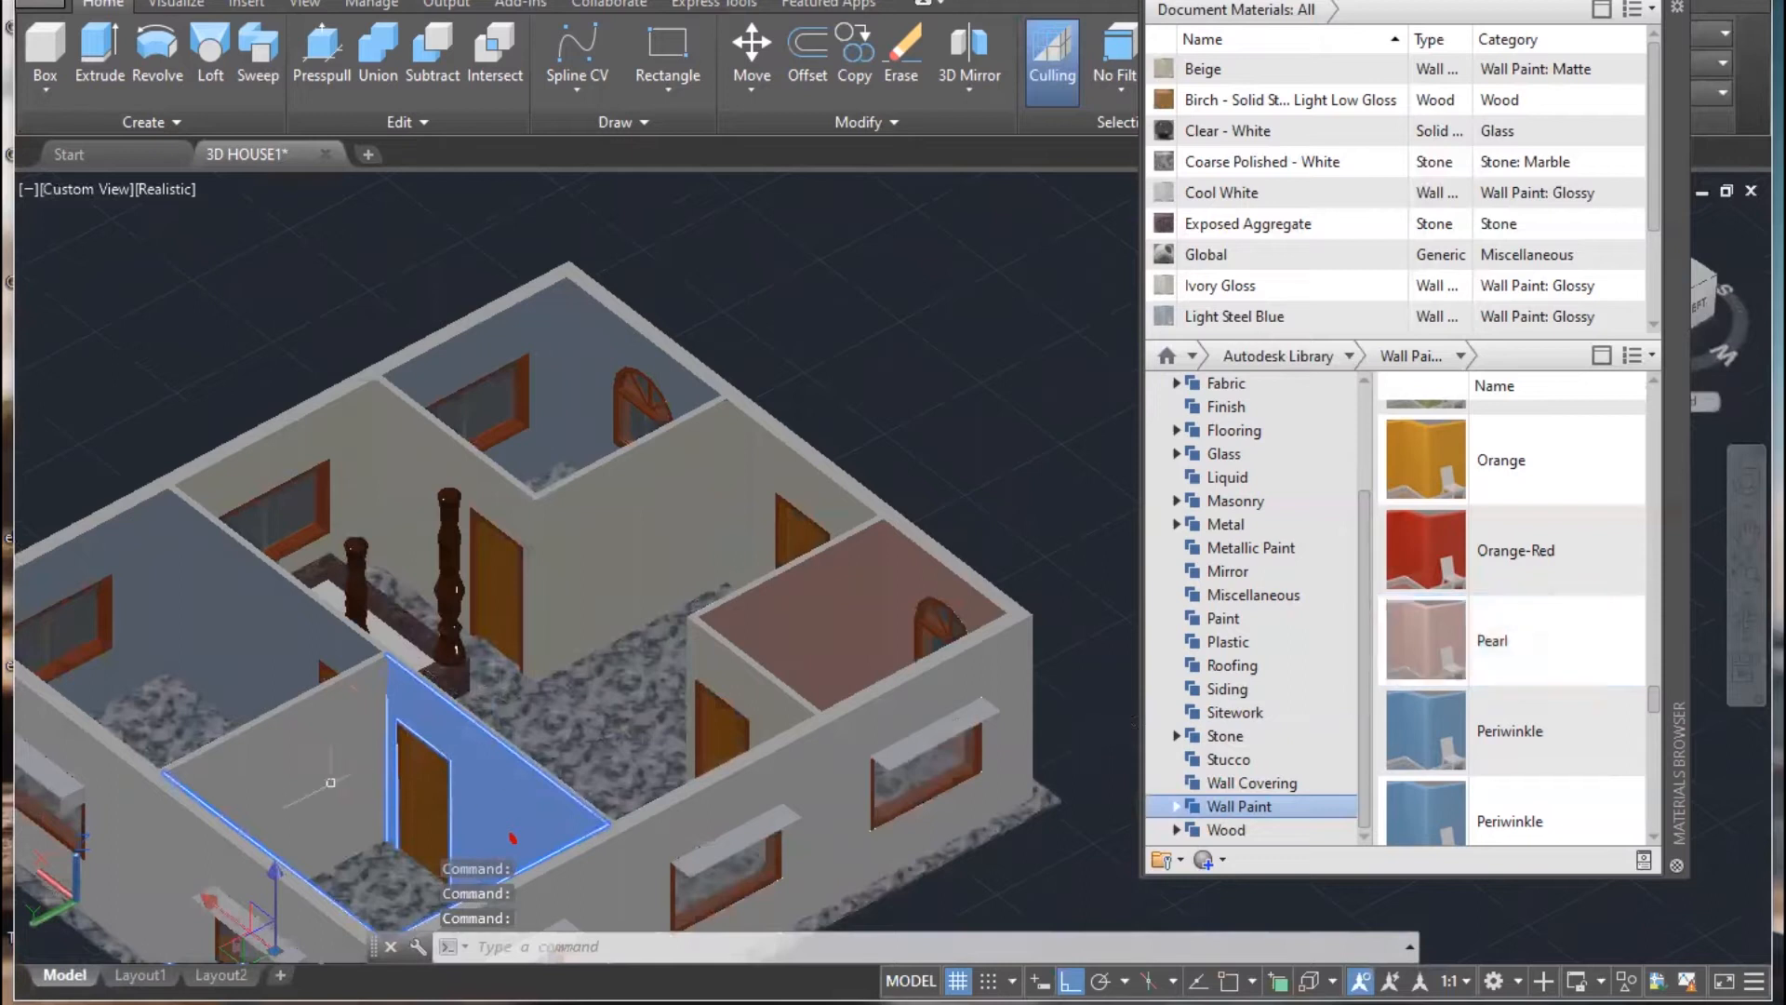
pyautogui.scroll(-3, 1475, 638)
pyautogui.scroll(6, 1475, 638)
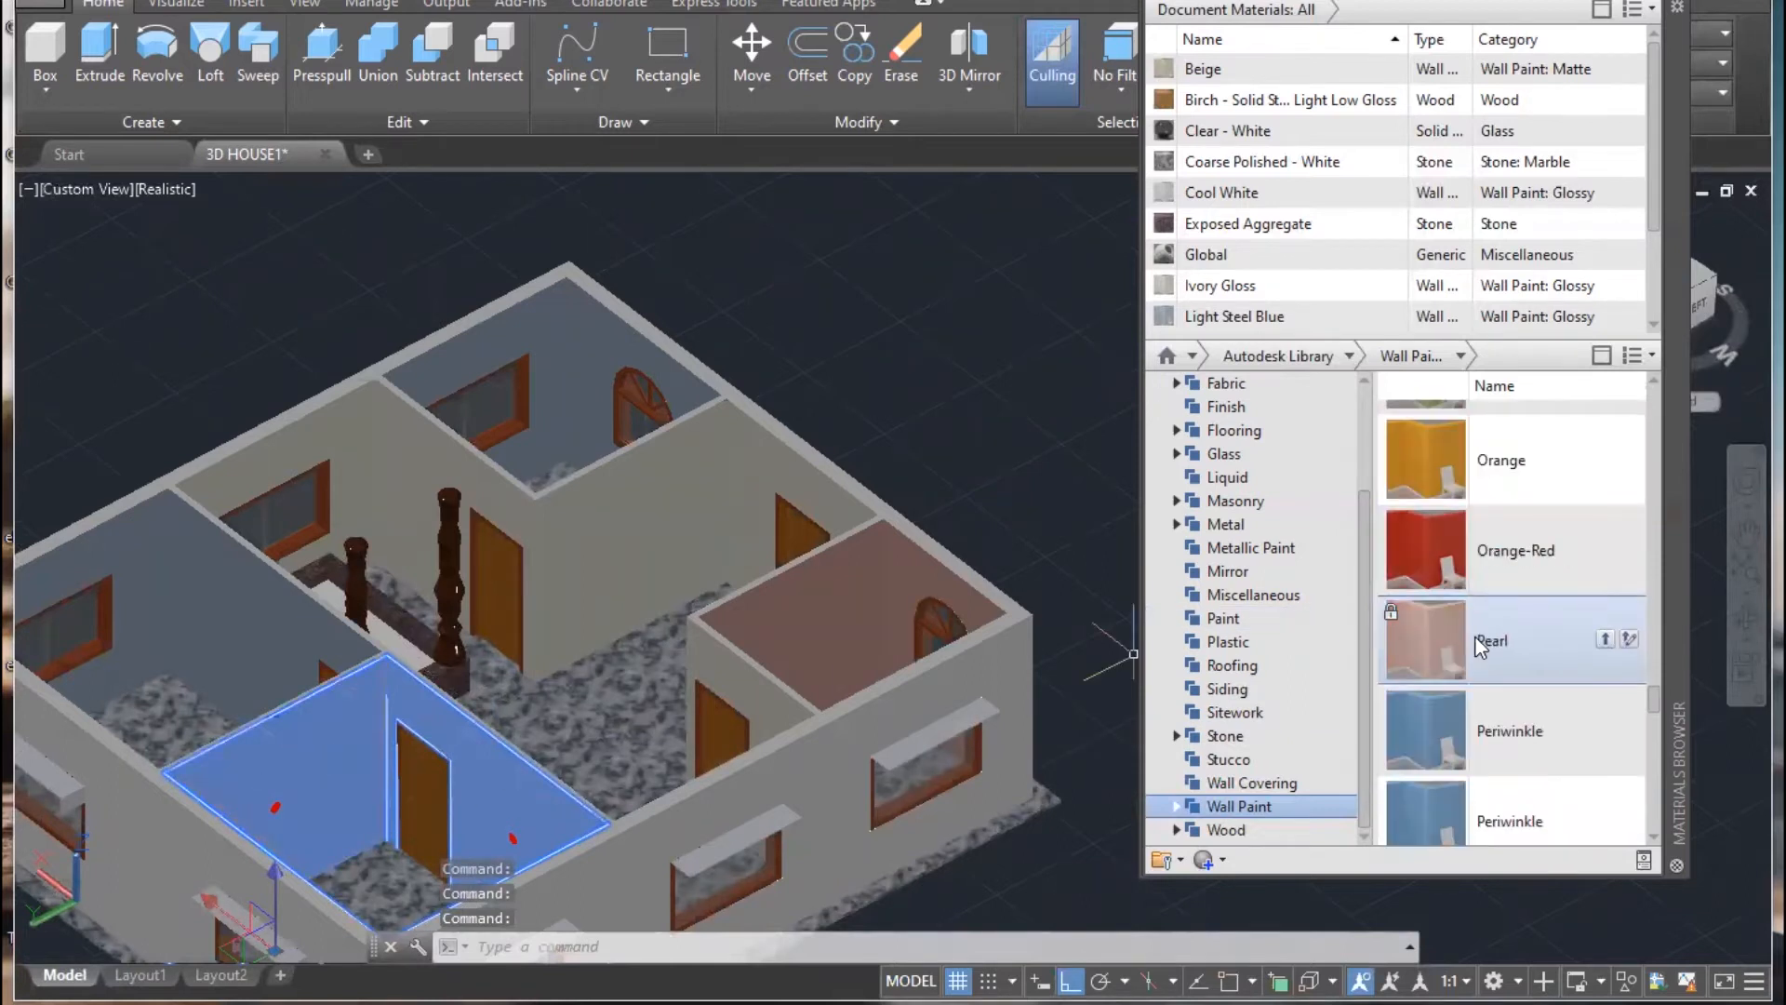
pyautogui.scroll(3, 1513, 569)
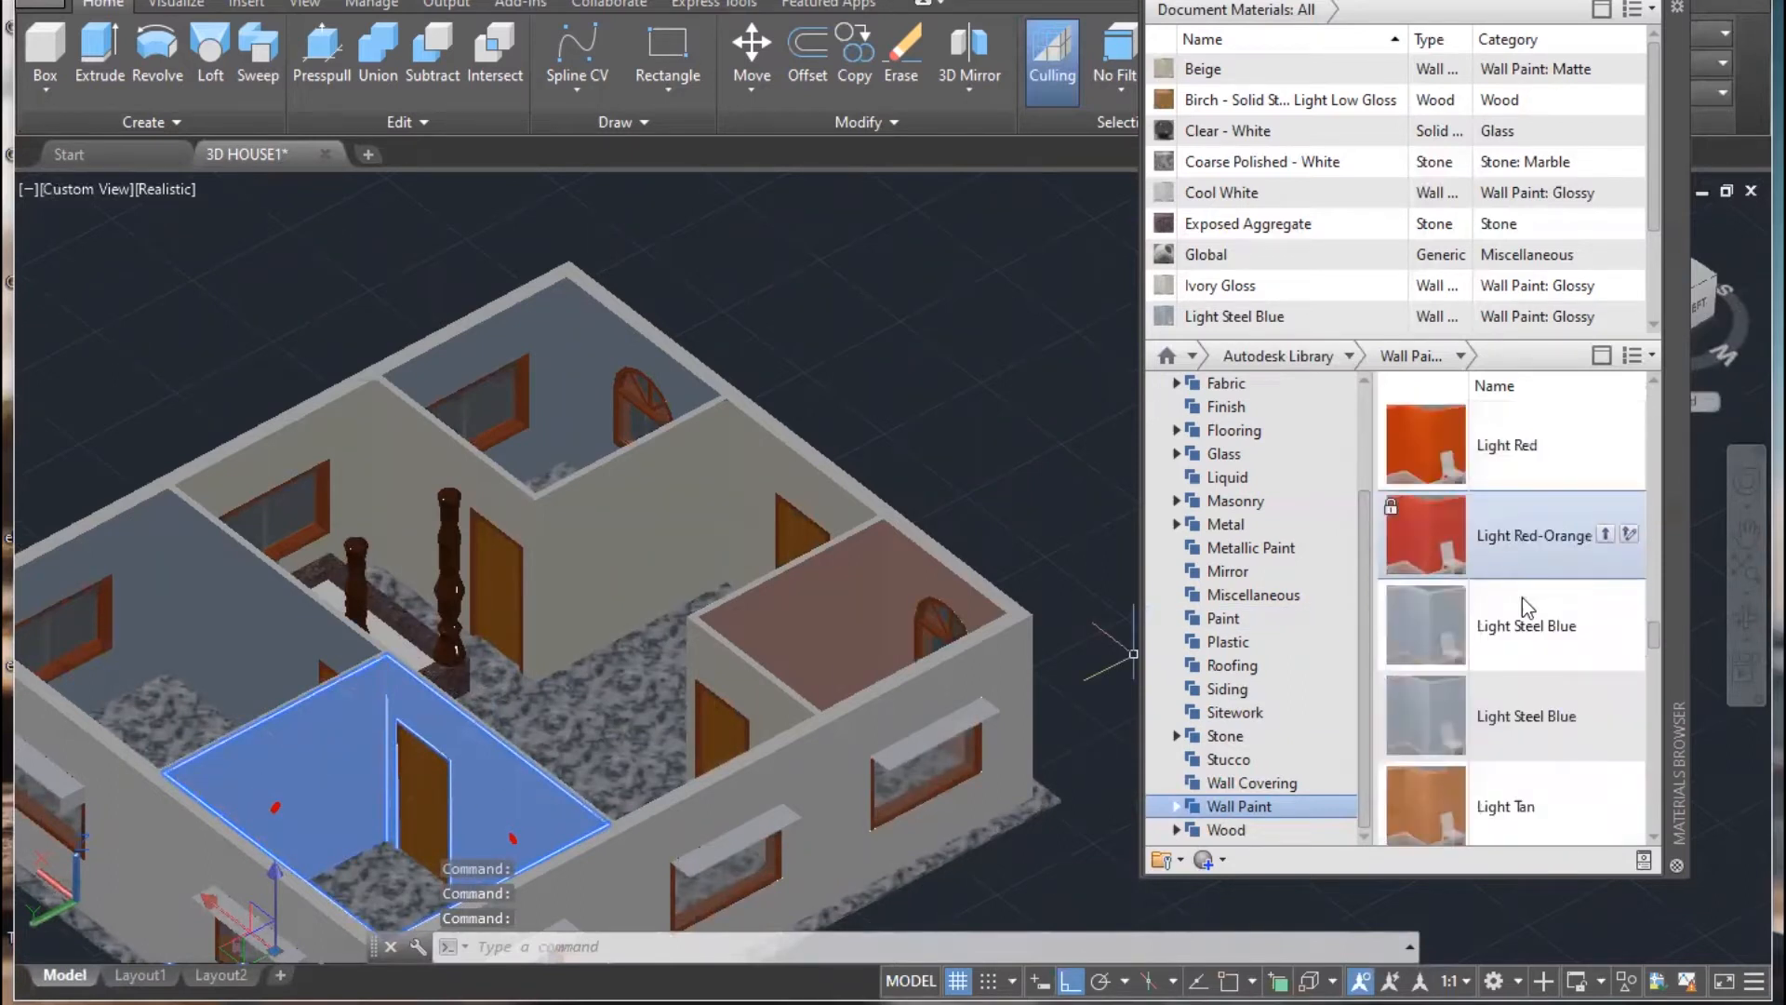
pyautogui.scroll(5, 1521, 614)
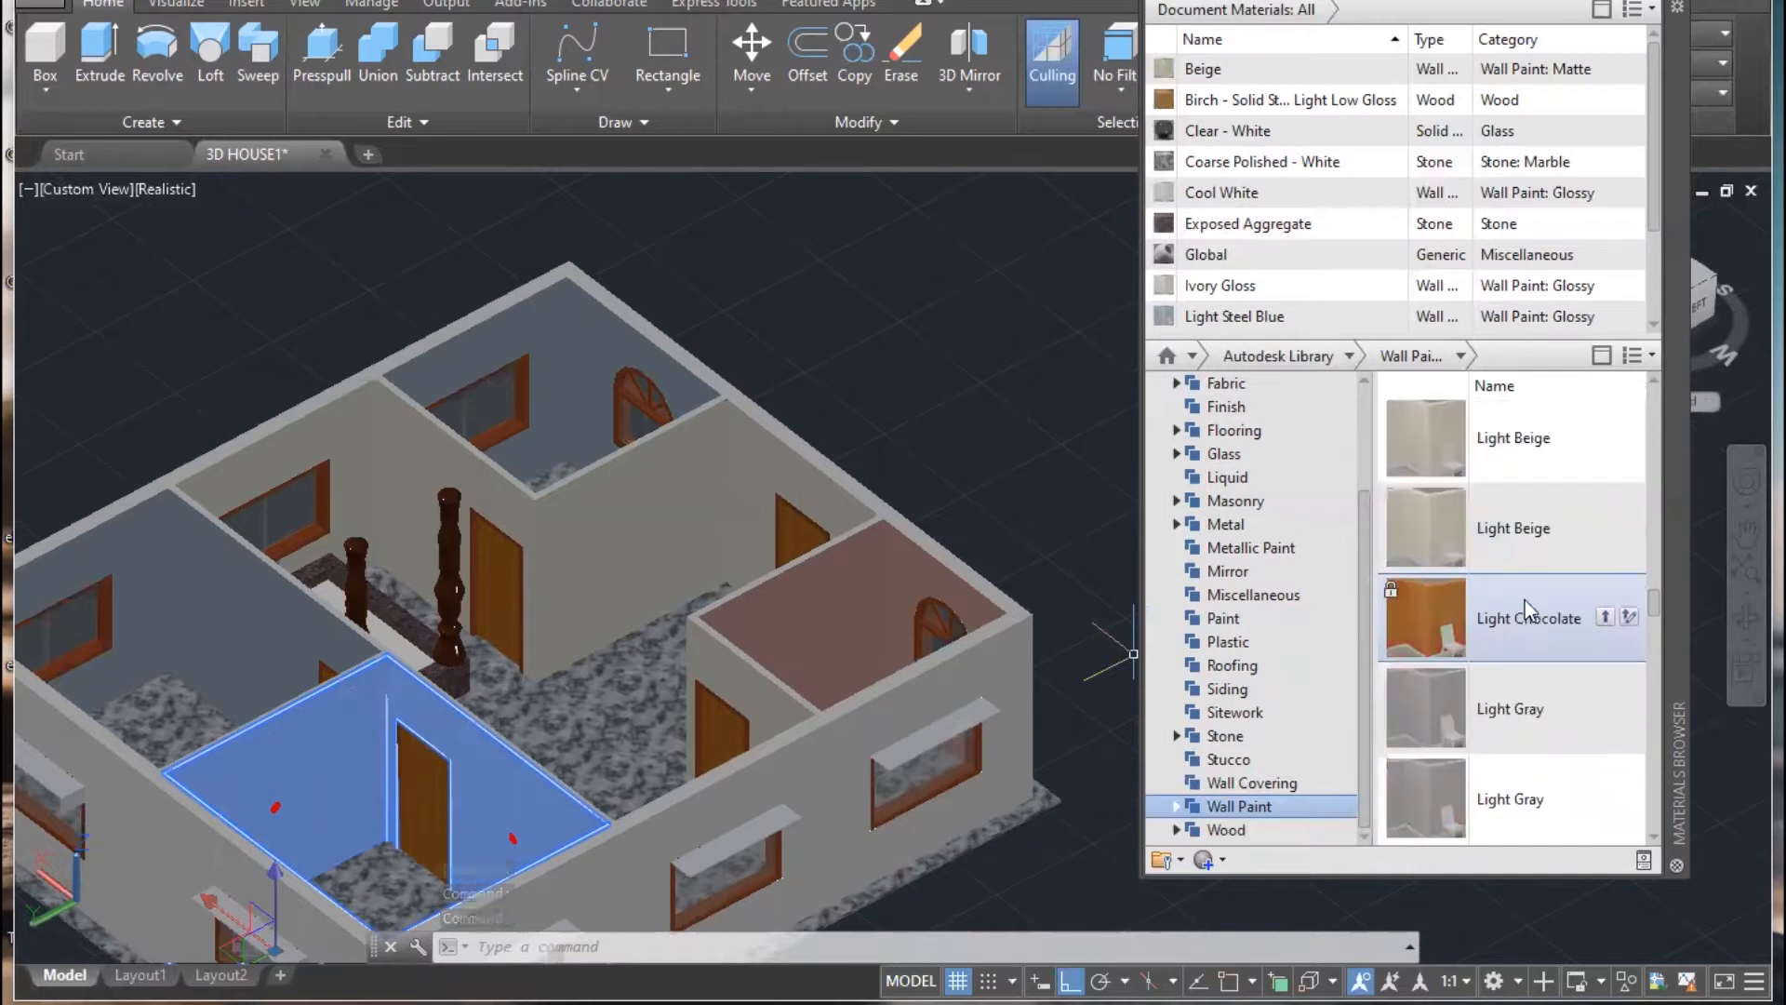
pyautogui.scroll(5, 1522, 539)
pyautogui.scroll(15, 1521, 522)
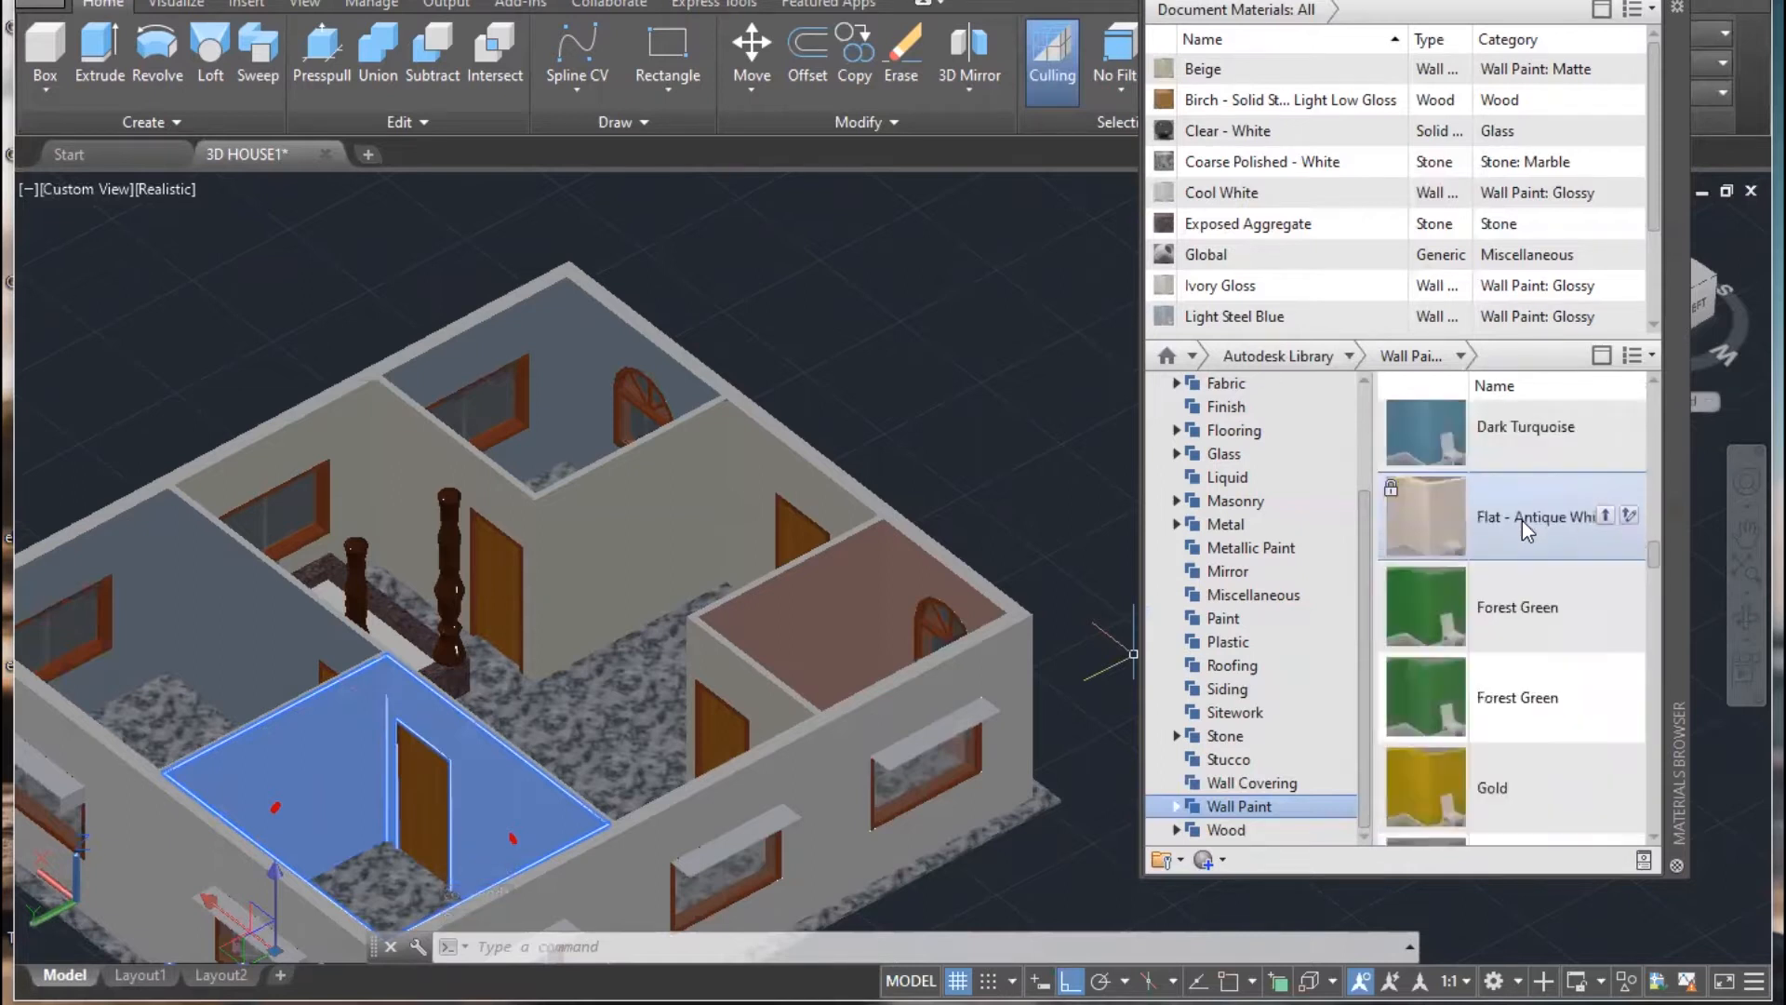
pyautogui.scroll(15, 1522, 523)
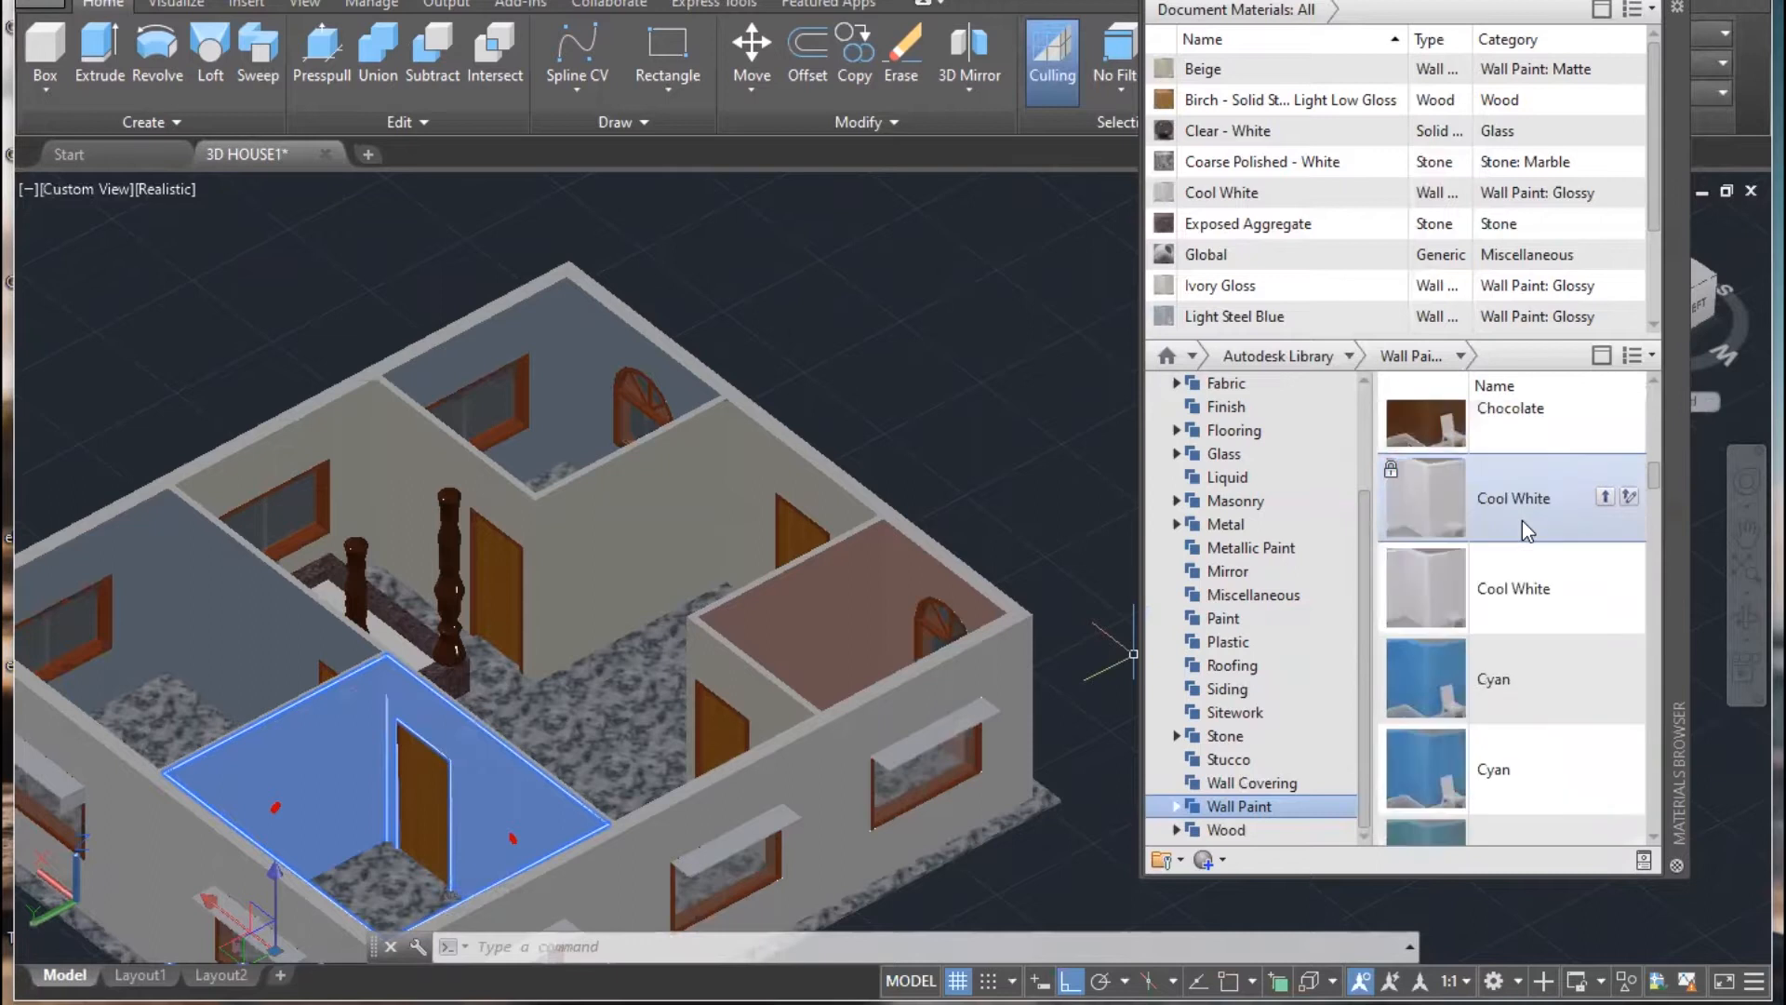
pyautogui.scroll(2, 1522, 528)
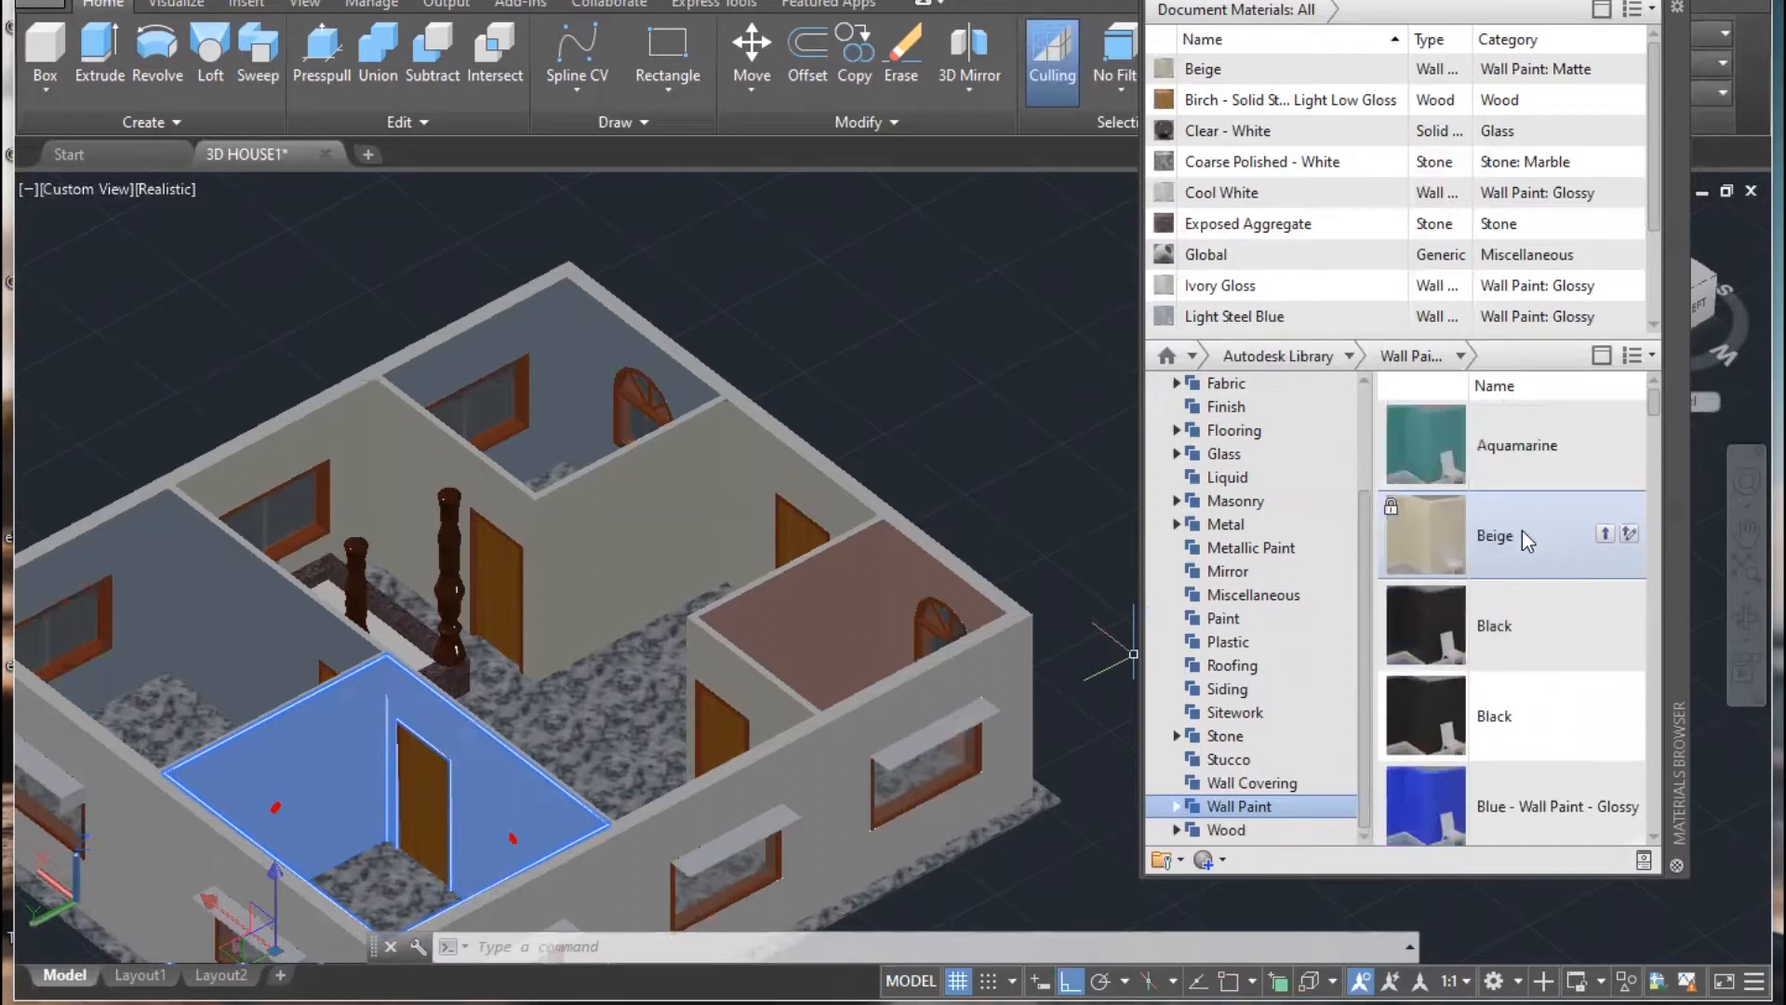
pyautogui.rightClick(1522, 532)
pyautogui.click(1535, 558)
pyautogui.press('Escape')
# - Select the exterior wall face with the door and two arched windows and assign it the Rose stone material
pyautogui.keyDown('shift'); pyautogui.moveTo(825, 399); pyautogui.dragTo(256, 488, button='middle'); pyautogui.keyUp('shift')
pyautogui.scroll(2, 535, 594)
pyautogui.moveTo(636, 514); pyautogui.dragTo(781, 505, button='middle')
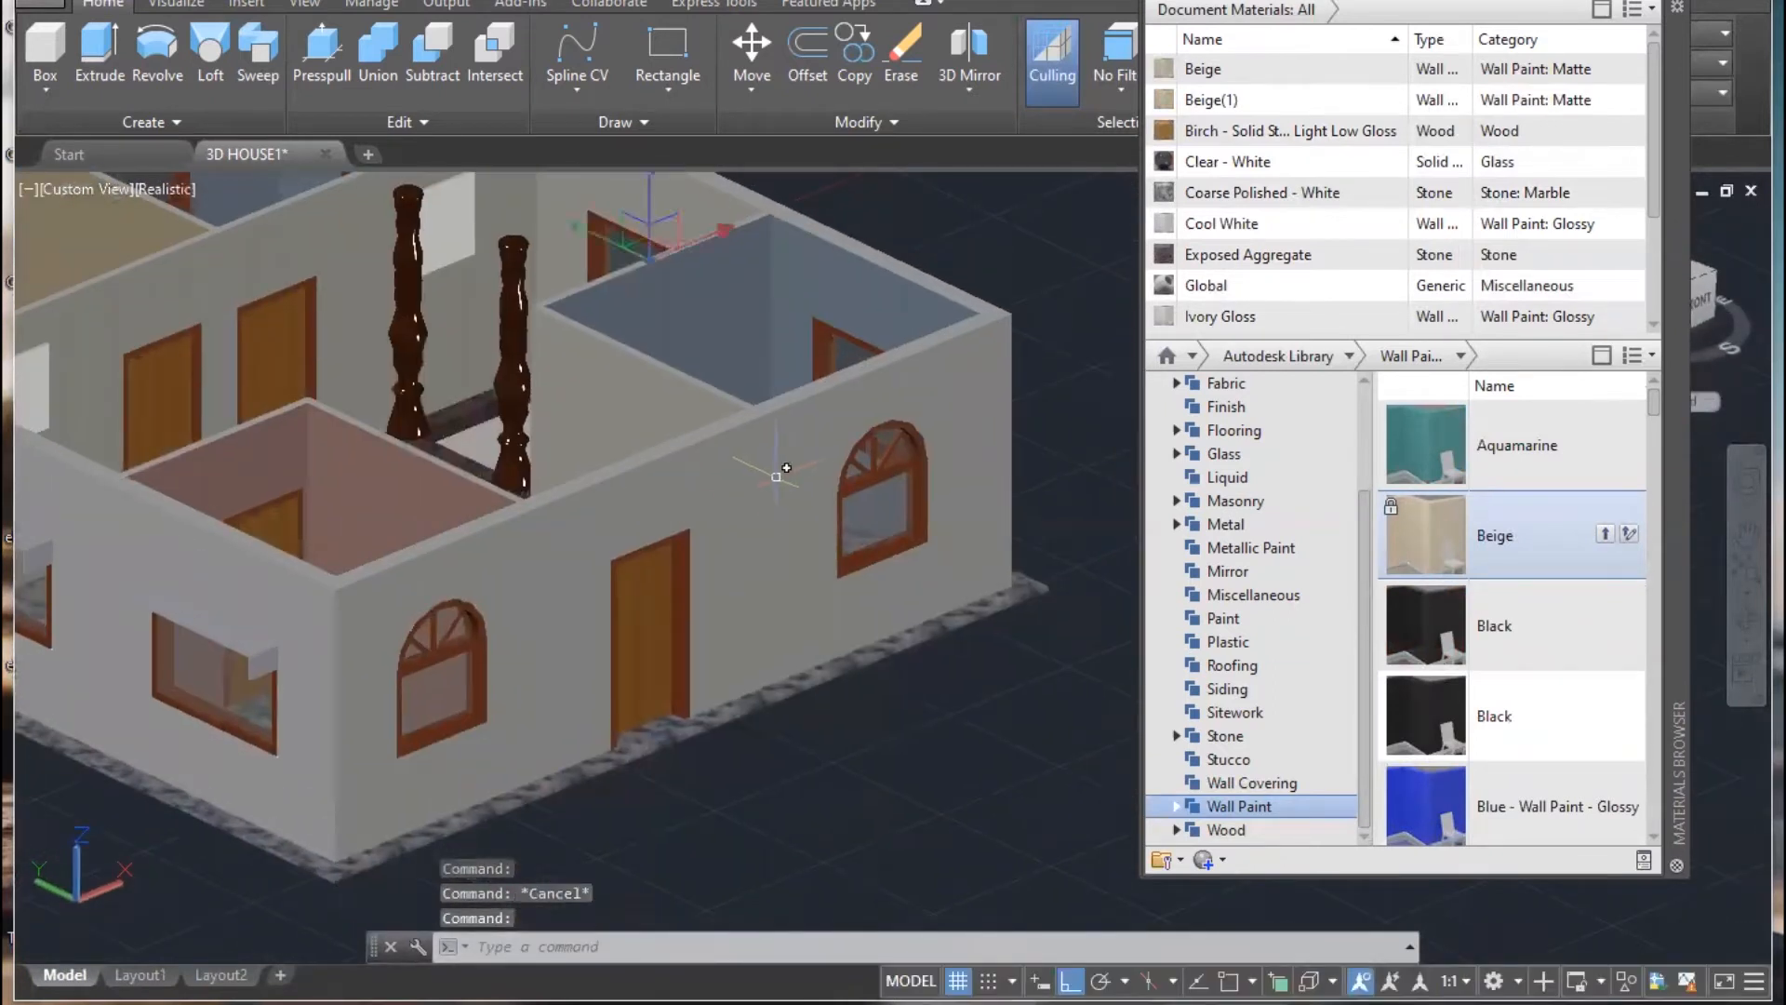
pyautogui.keyDown('ctrl'); pyautogui.click(772, 546); pyautogui.keyUp('ctrl')
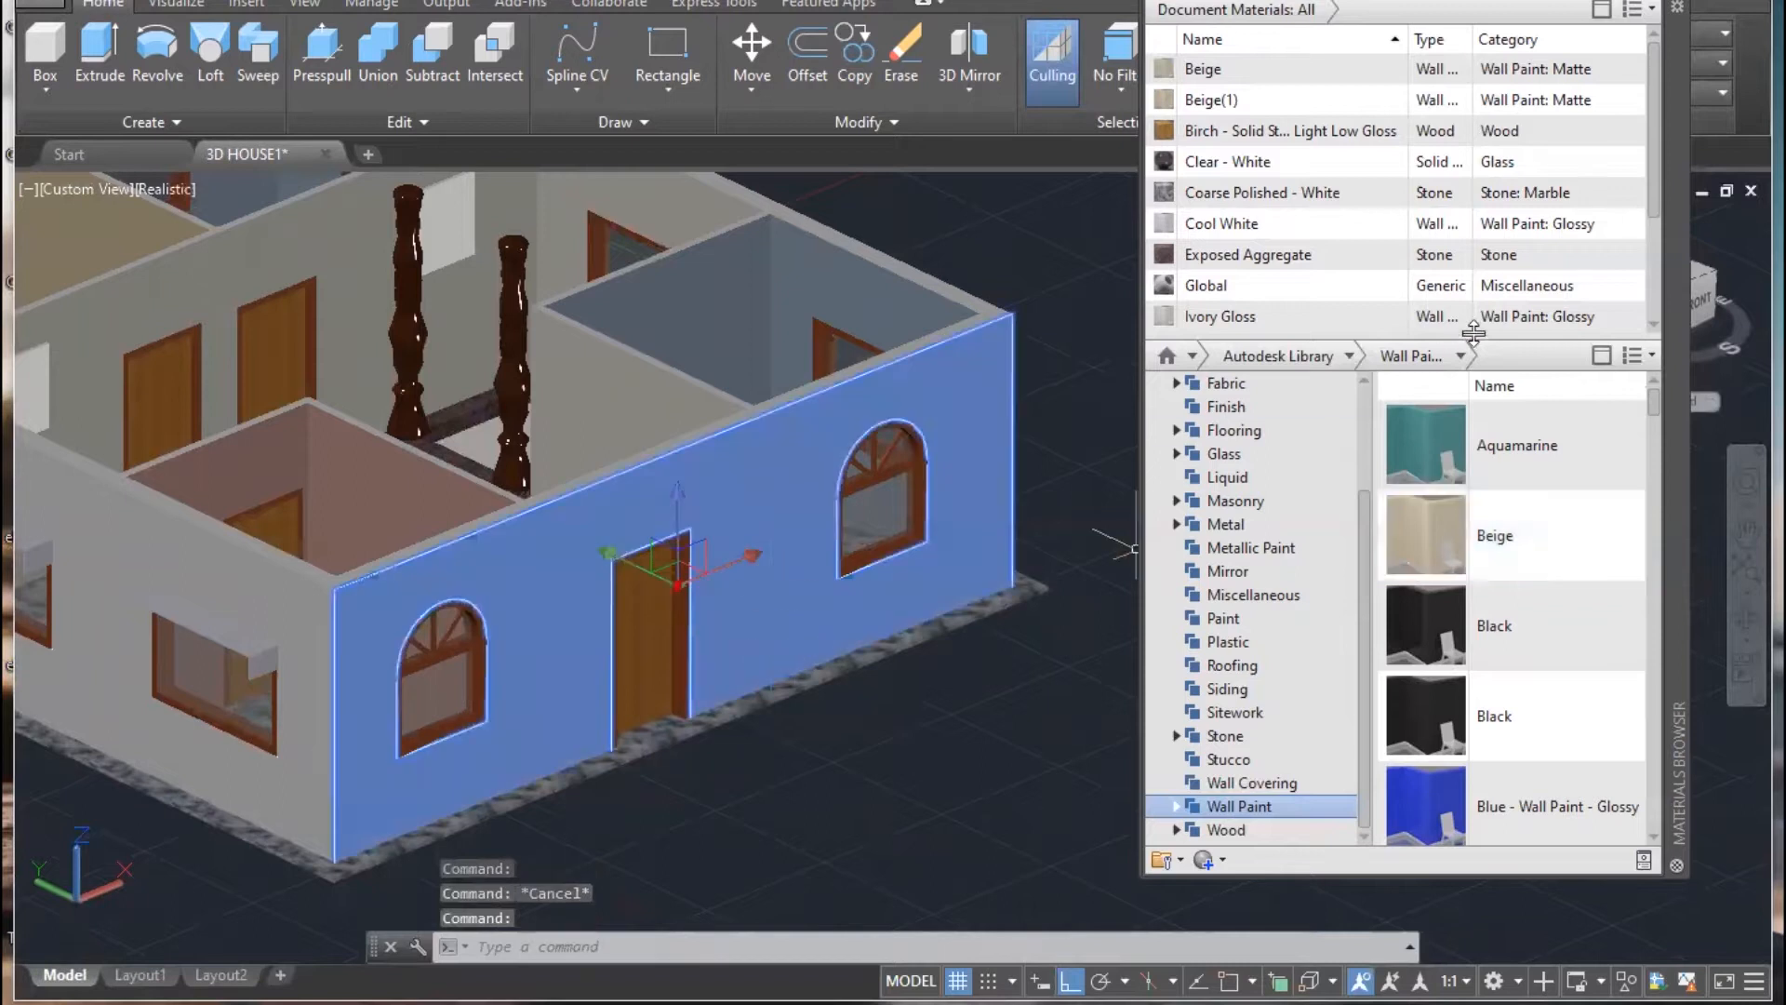
pyautogui.moveTo(961, 509); pyautogui.dragTo(908, 482, button='middle')
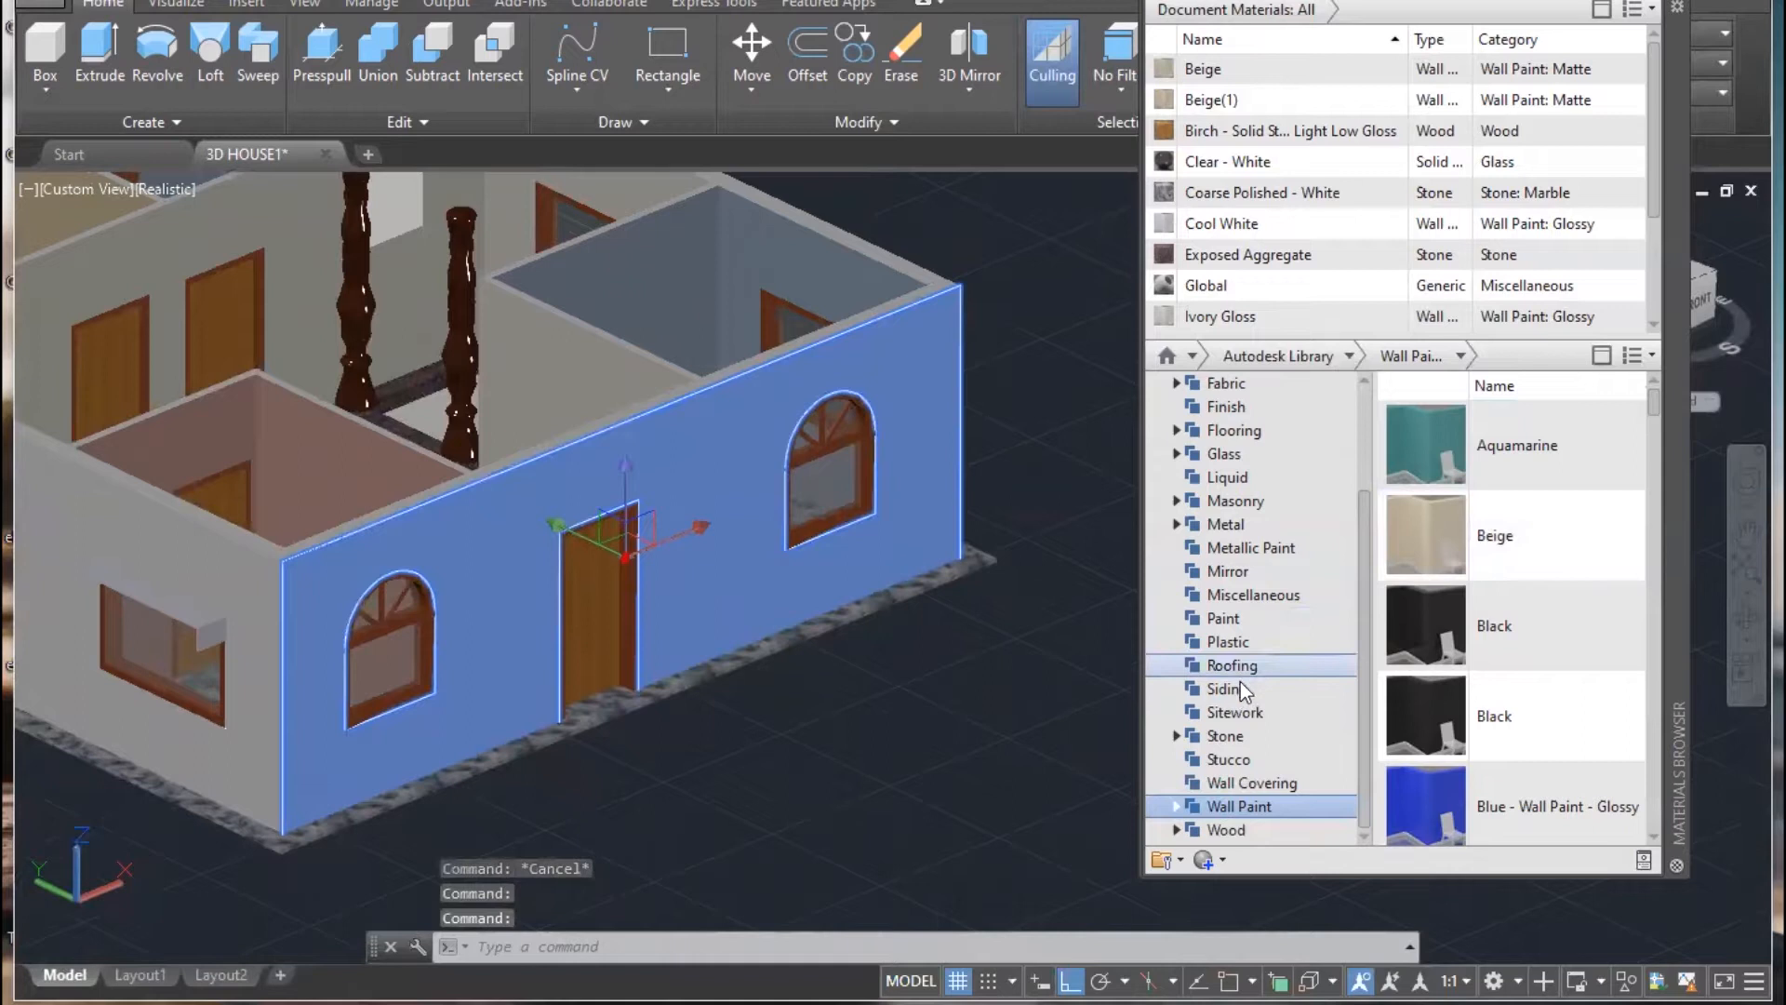
pyautogui.click(1237, 735)
pyautogui.scroll(-10, 1525, 577)
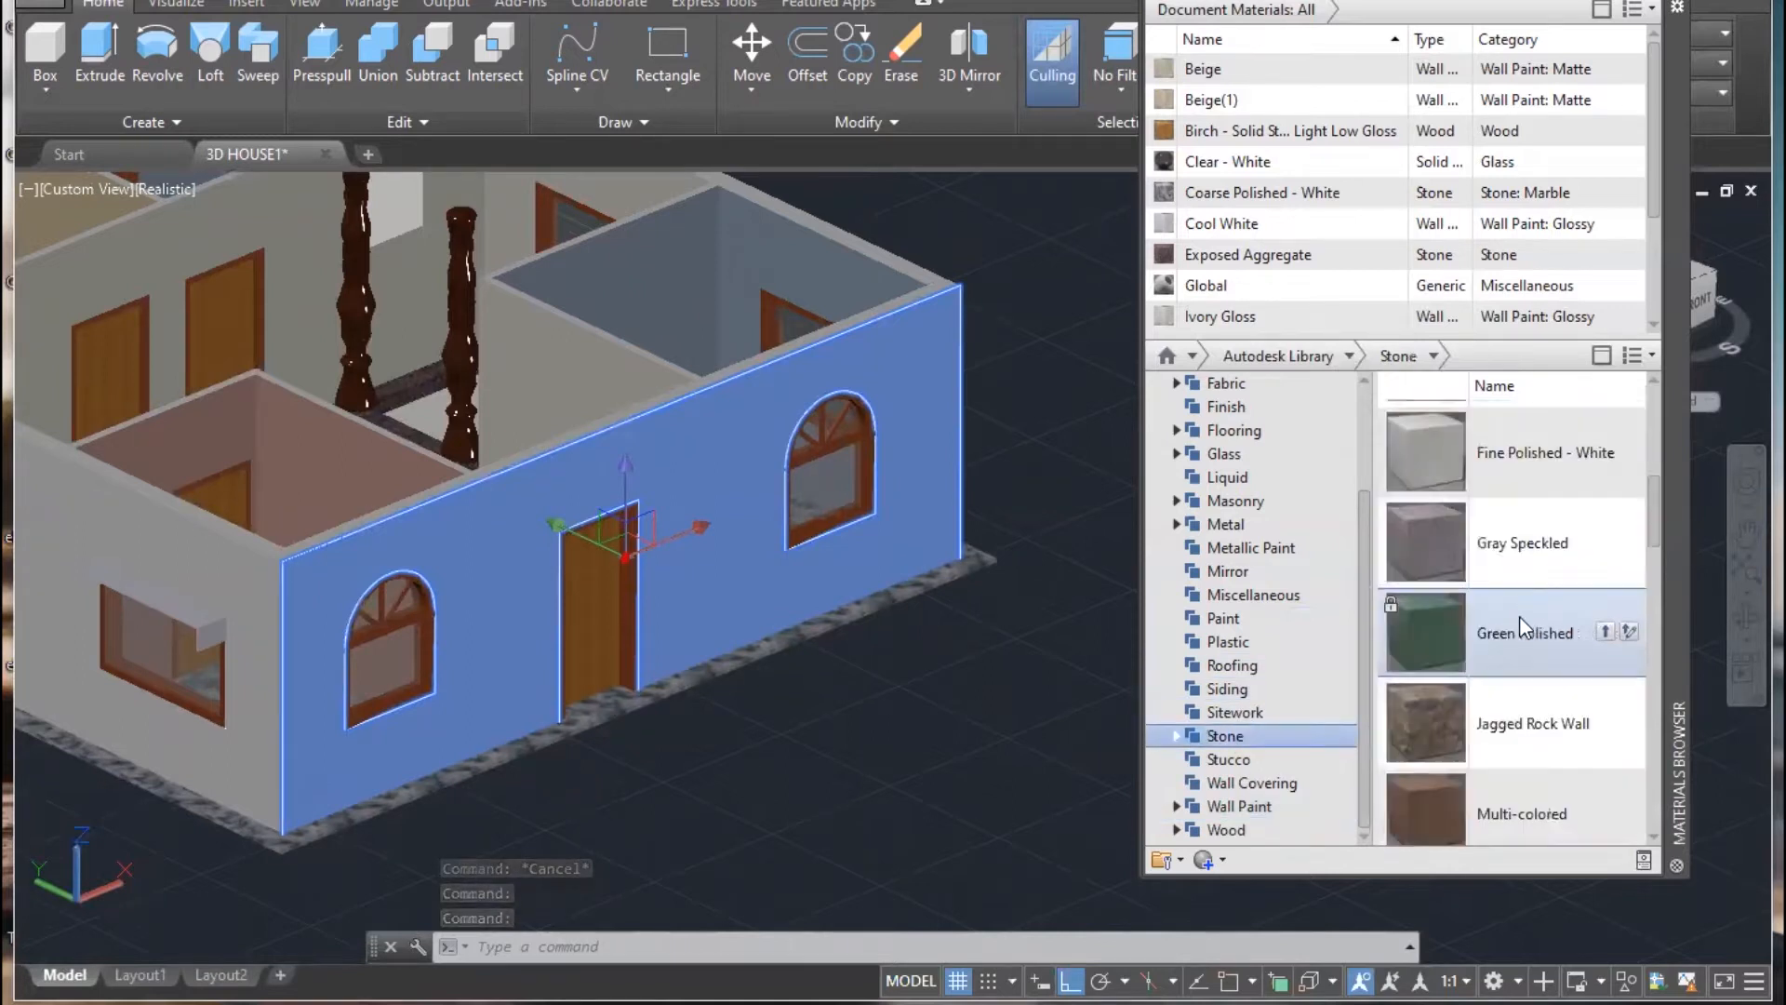
pyautogui.rightClick(1453, 465)
pyautogui.click(1499, 487)
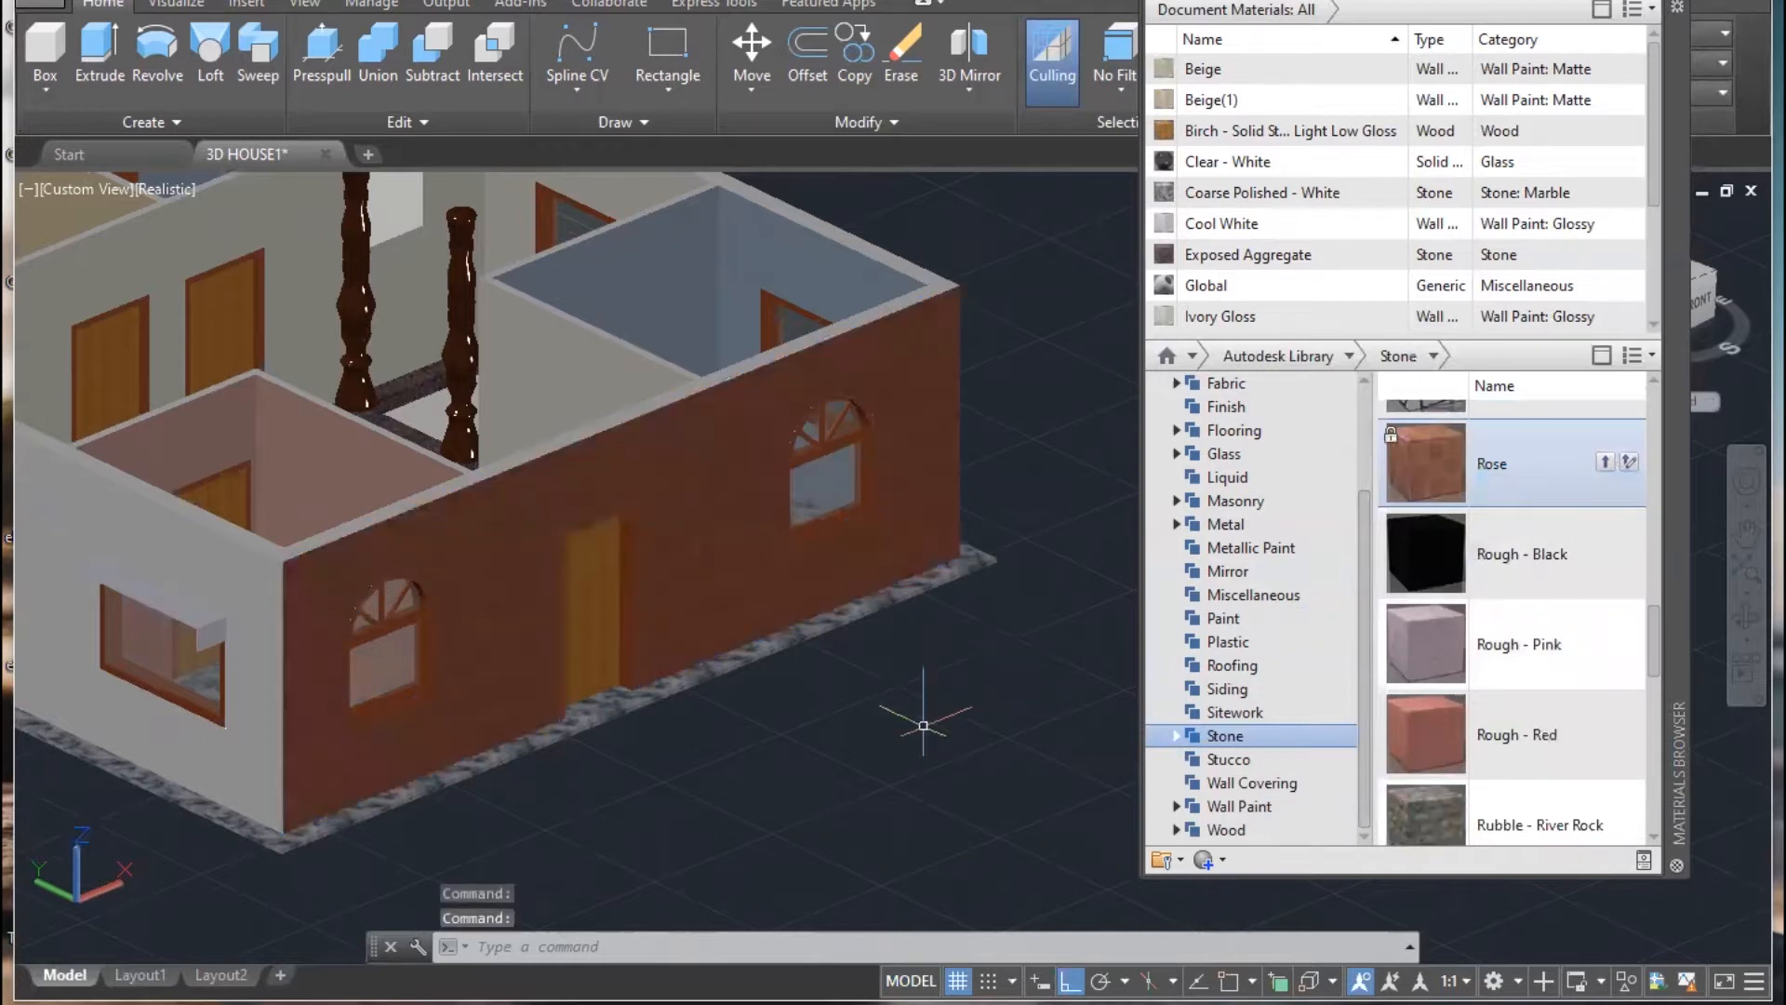
# - Reselect the exterior wall face around the door and arched windows and assign the Small Uneven Stones - Brown material
pyautogui.press('Escape')
pyautogui.scroll(2, 915, 723)
pyautogui.keyDown('shift'); pyautogui.moveTo(909, 722); pyautogui.dragTo(855, 703, button='middle'); pyautogui.keyUp('shift')
pyautogui.click(626, 522)
pyautogui.scroll(-4, 1484, 655)
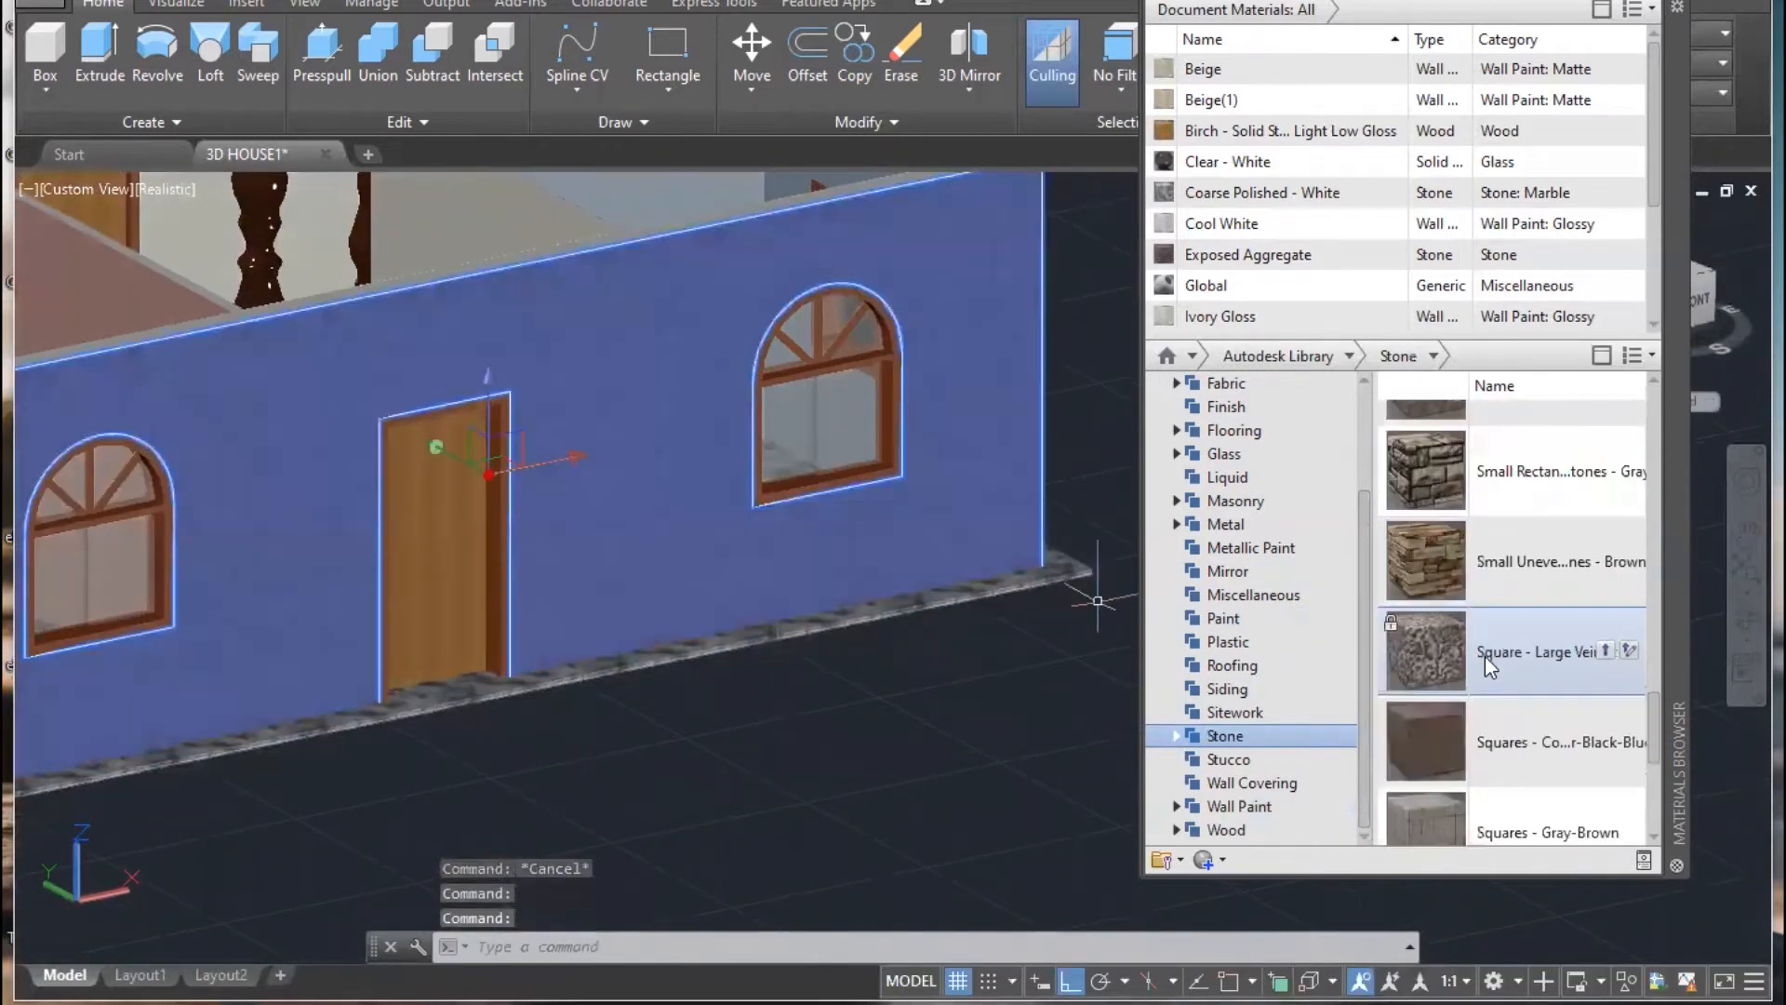
pyautogui.rightClick(1493, 565)
pyautogui.click(1572, 586)
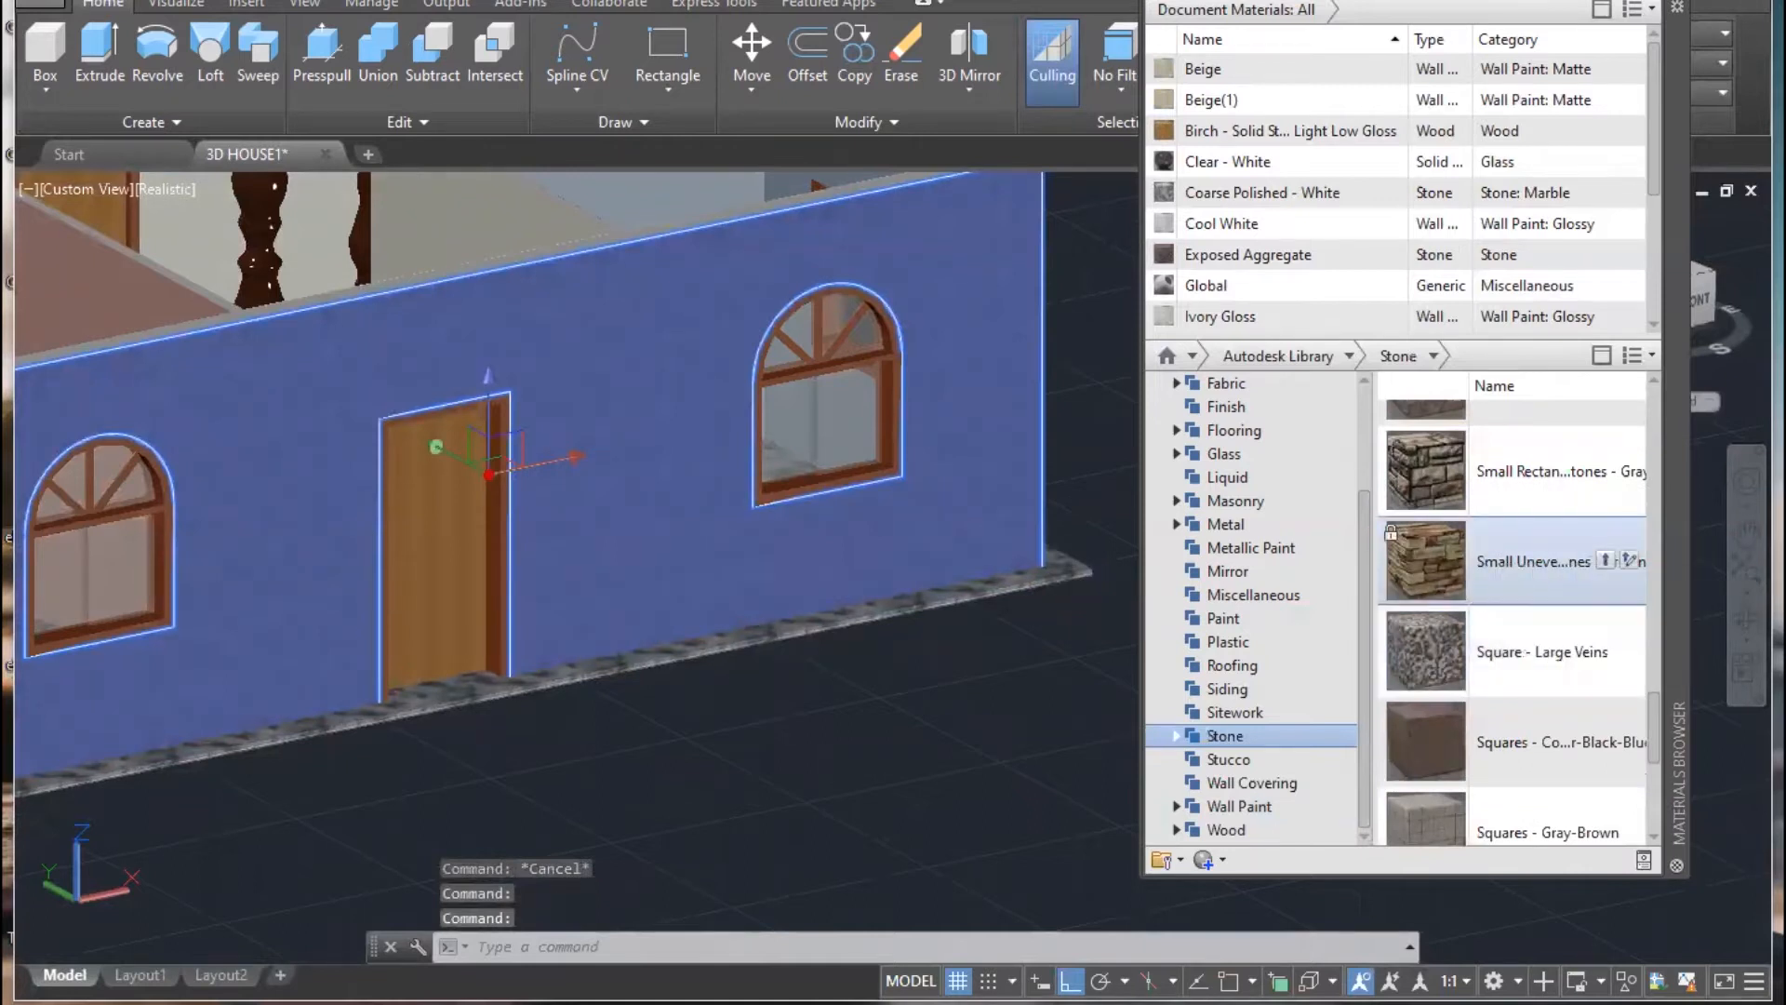
# - Examine the brown stone texture on the entrance wall up close and from several angles
pyautogui.keyDown('shift'); pyautogui.moveTo(818, 711); pyautogui.dragTo(1041, 756, button='middle'); pyautogui.keyUp('shift')
pyautogui.scroll(-4, 1032, 749)
pyautogui.scroll(8, 883, 585)
pyautogui.keyDown('shift'); pyautogui.moveTo(884, 584); pyautogui.dragTo(814, 398, button='middle'); pyautogui.keyUp('shift')
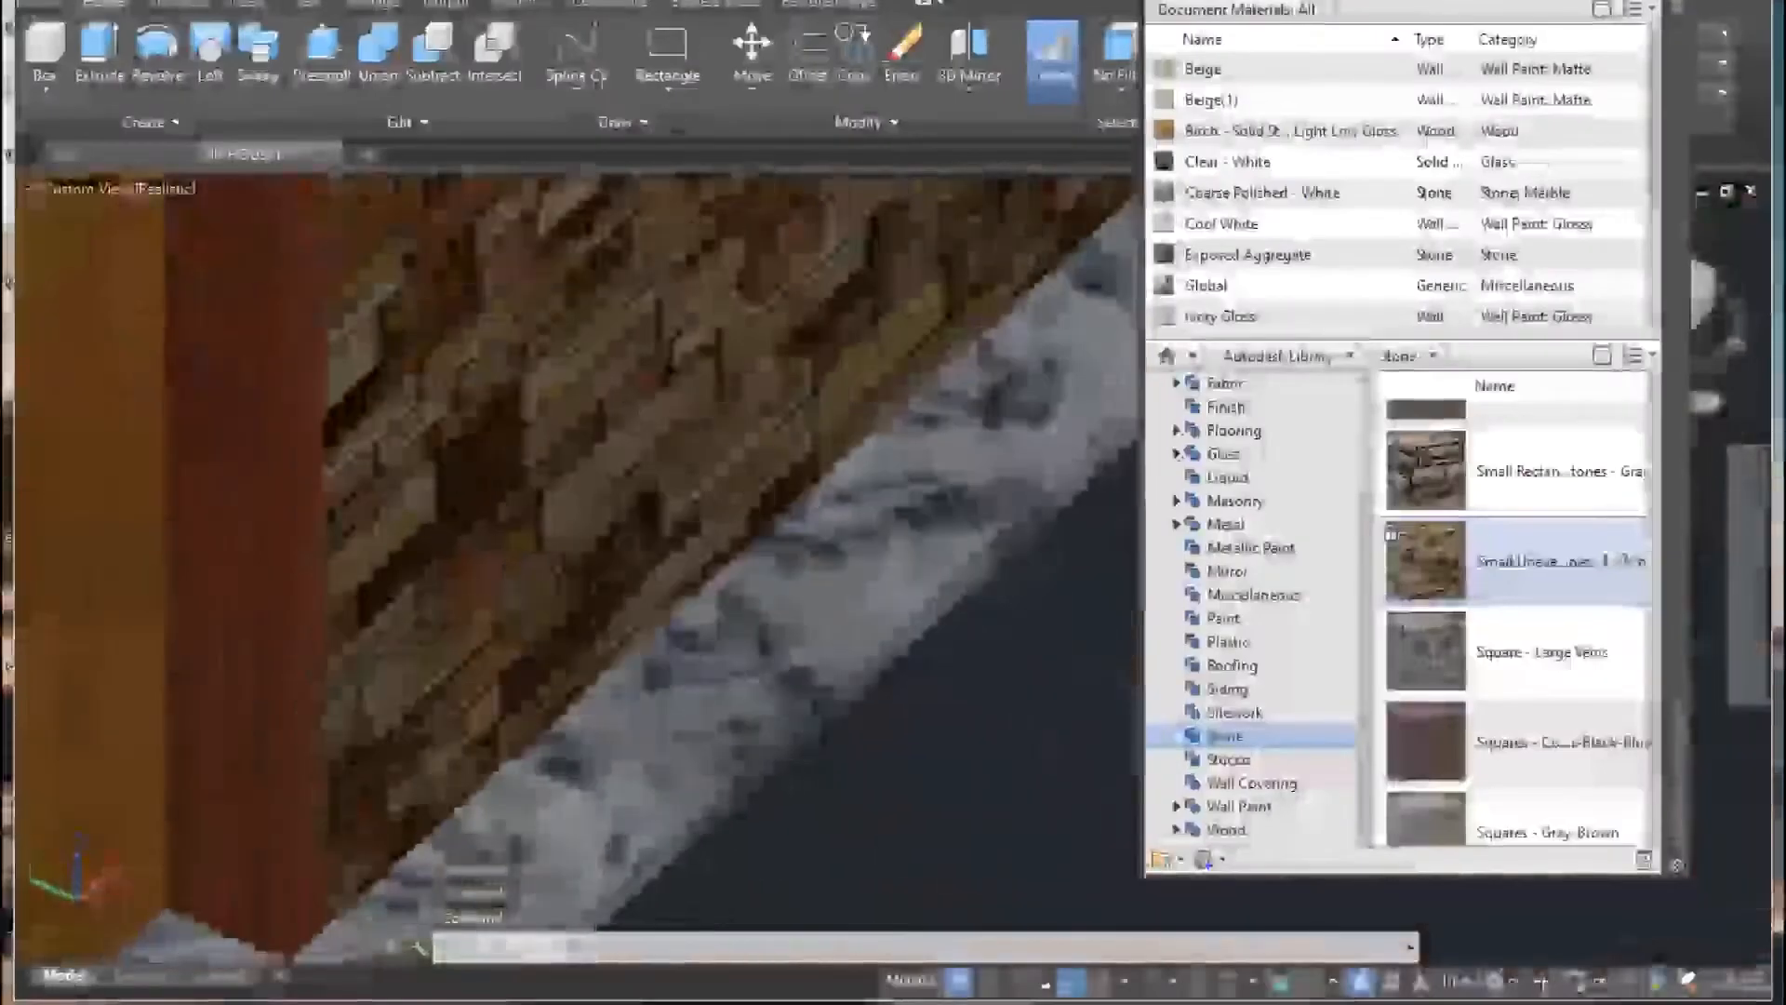
pyautogui.scroll(-8, 664, 613)
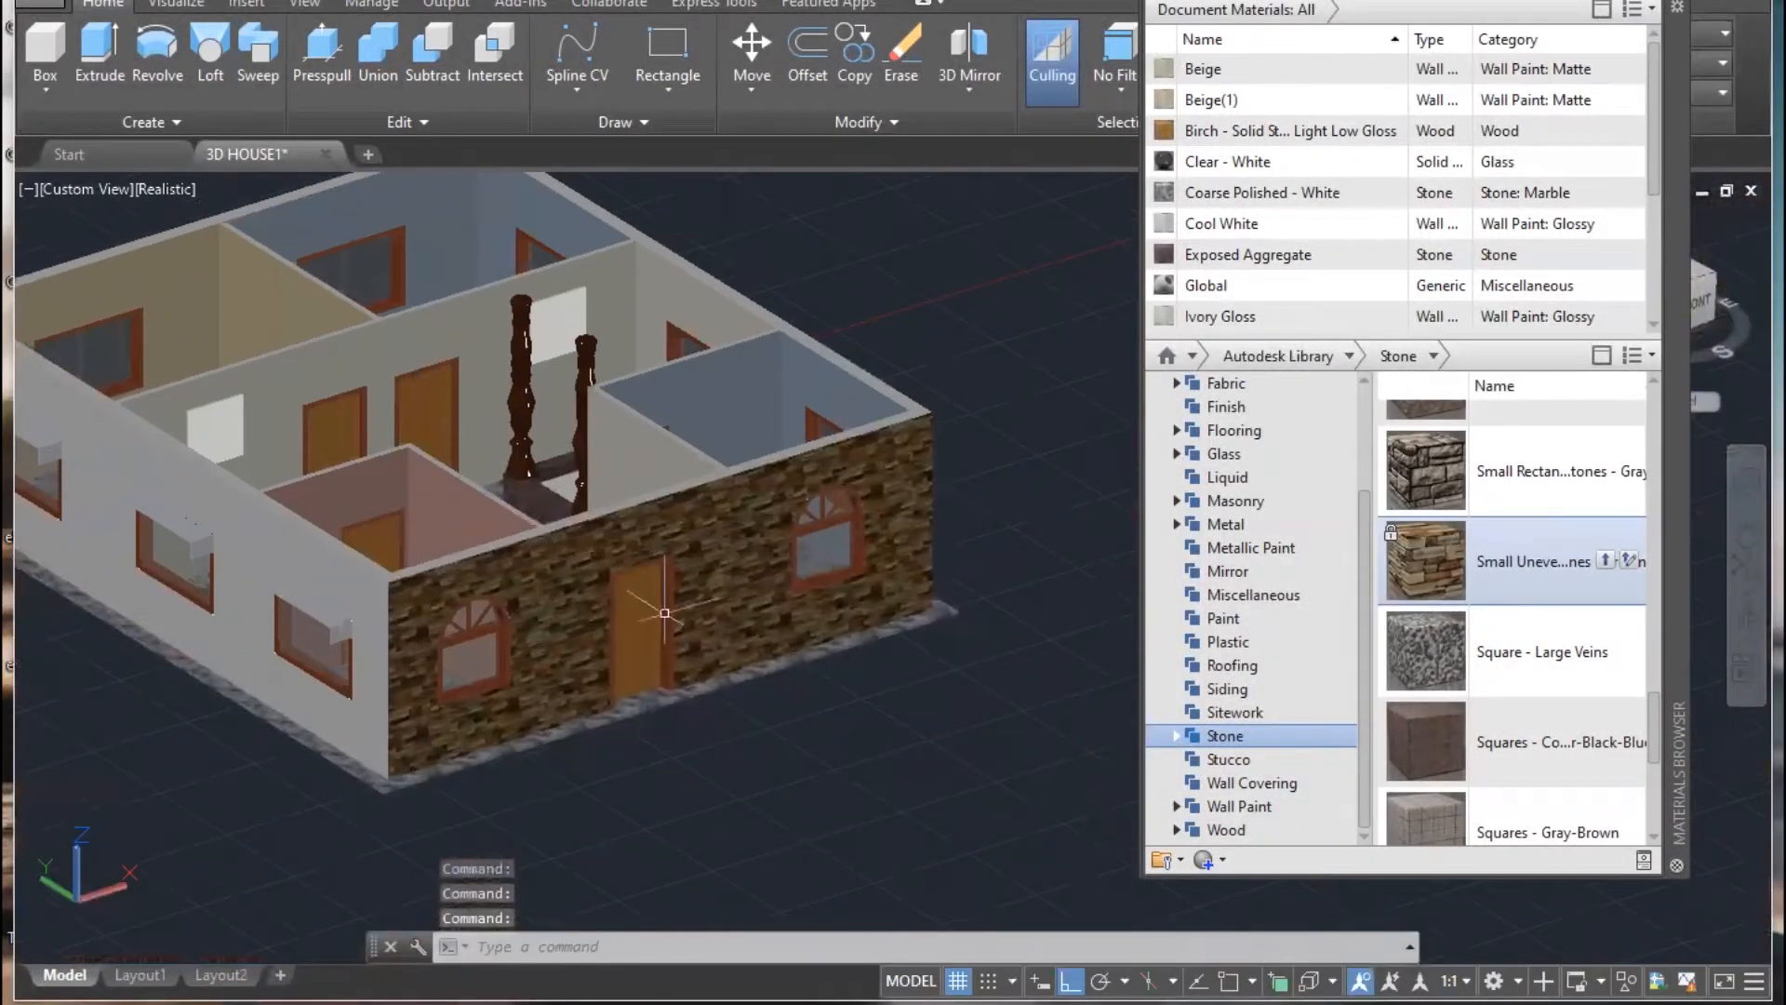
pyautogui.scroll(3, 666, 609)
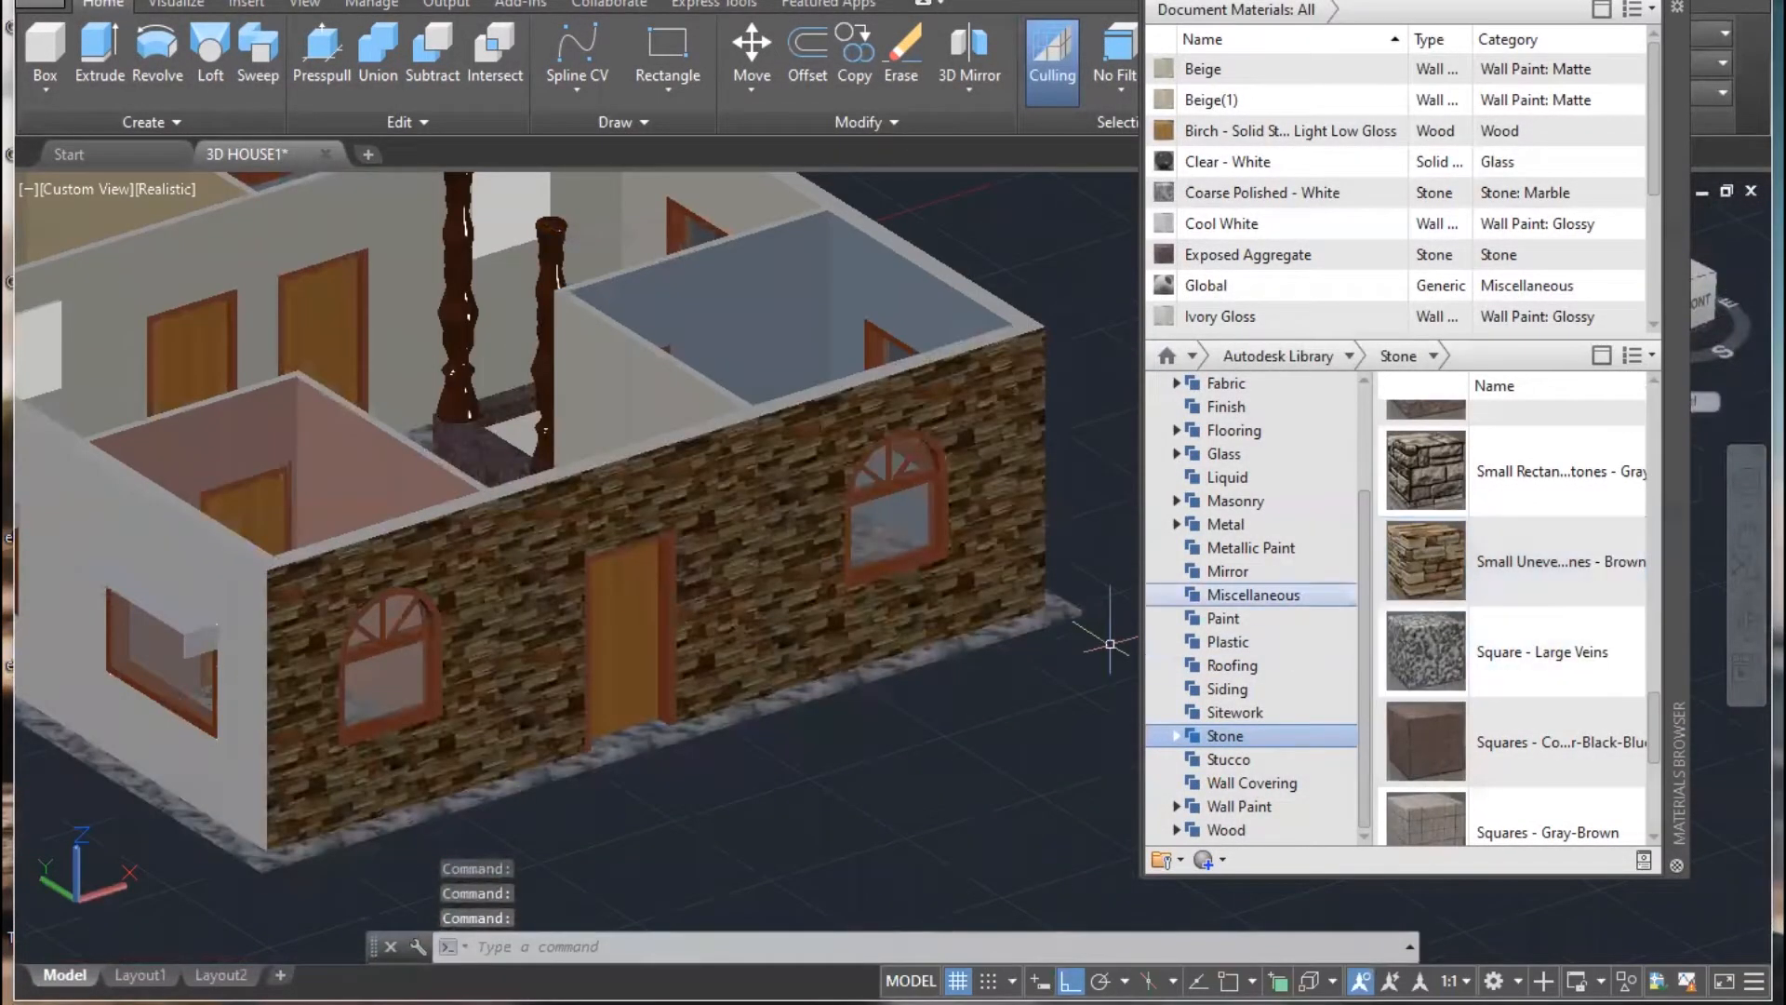
pyautogui.scroll(3, 808, 498)
pyautogui.moveTo(742, 470); pyautogui.dragTo(754, 260, button='middle')
pyautogui.keyDown('shift'); pyautogui.moveTo(725, 508); pyautogui.dragTo(676, 398, button='middle'); pyautogui.keyUp('shift')
pyautogui.scroll(-2, 837, 424)
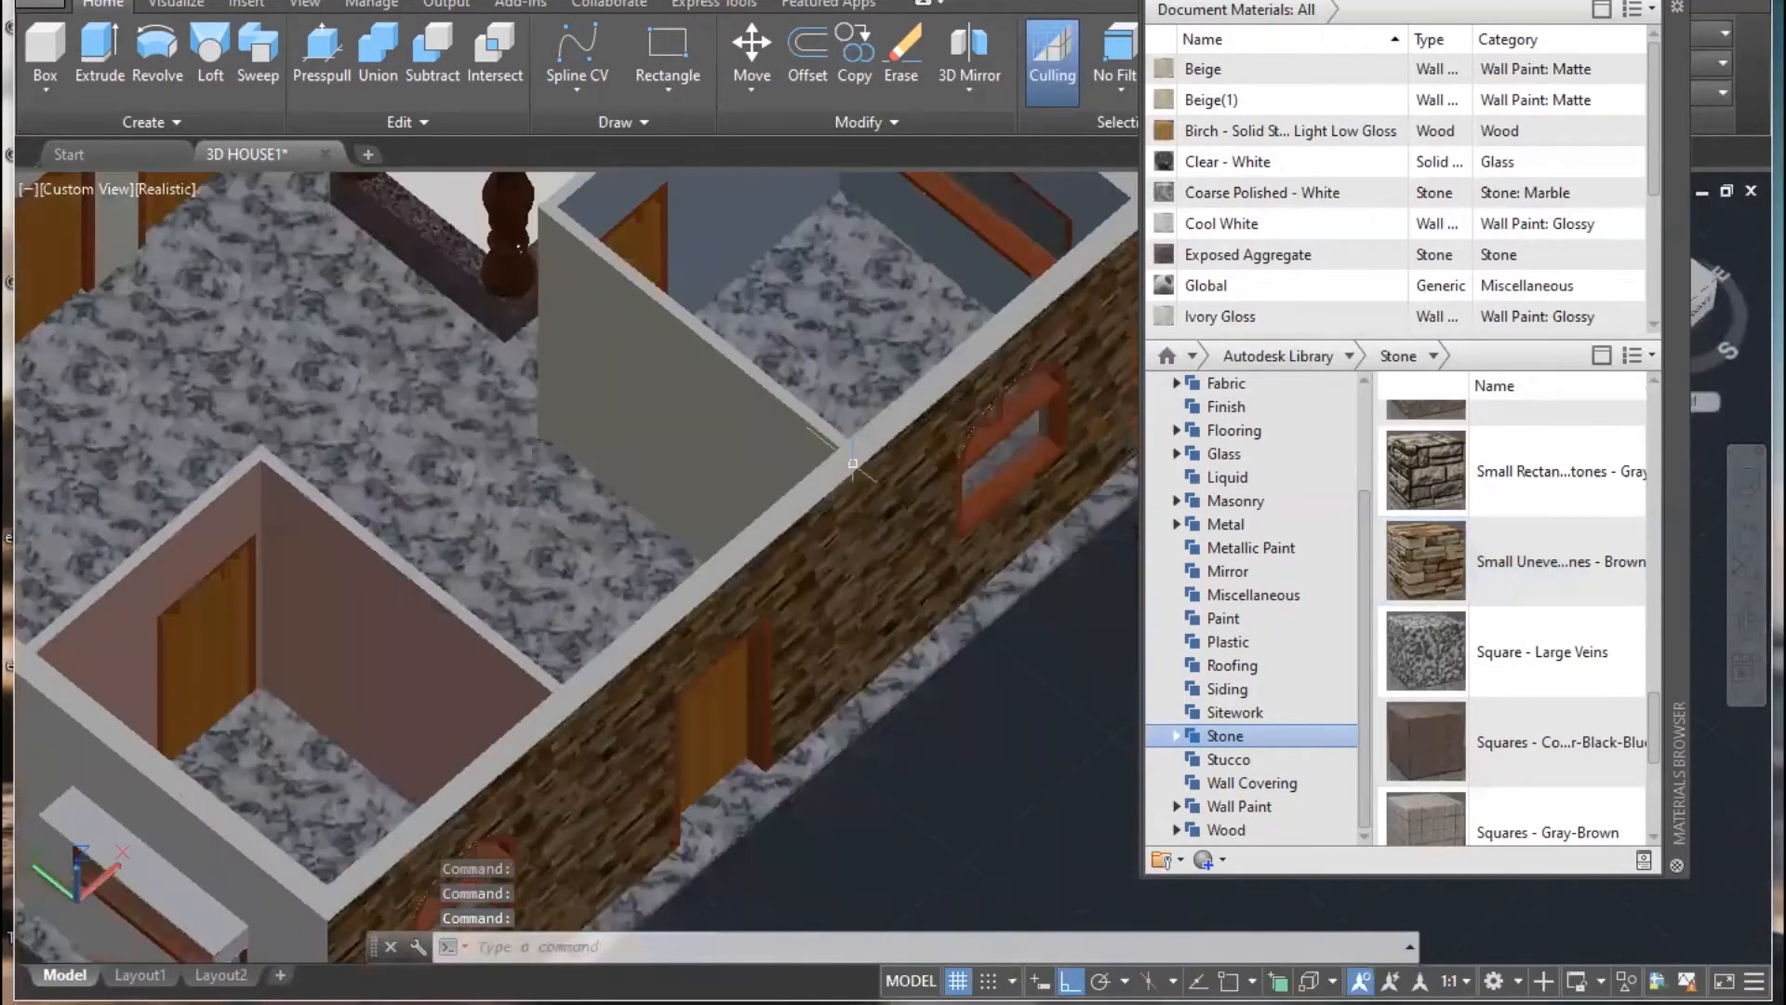
# - Select the entrance wall's exterior face and apply the Squares - Gray-Brown stone material to it
pyautogui.press('Escape')
pyautogui.scroll(2, 917, 562)
pyautogui.keyDown('shift'); pyautogui.moveTo(879, 608); pyautogui.dragTo(871, 483, button='middle'); pyautogui.keyUp('shift')
pyautogui.scroll(-4, 1426, 693)
pyautogui.click(871, 483)
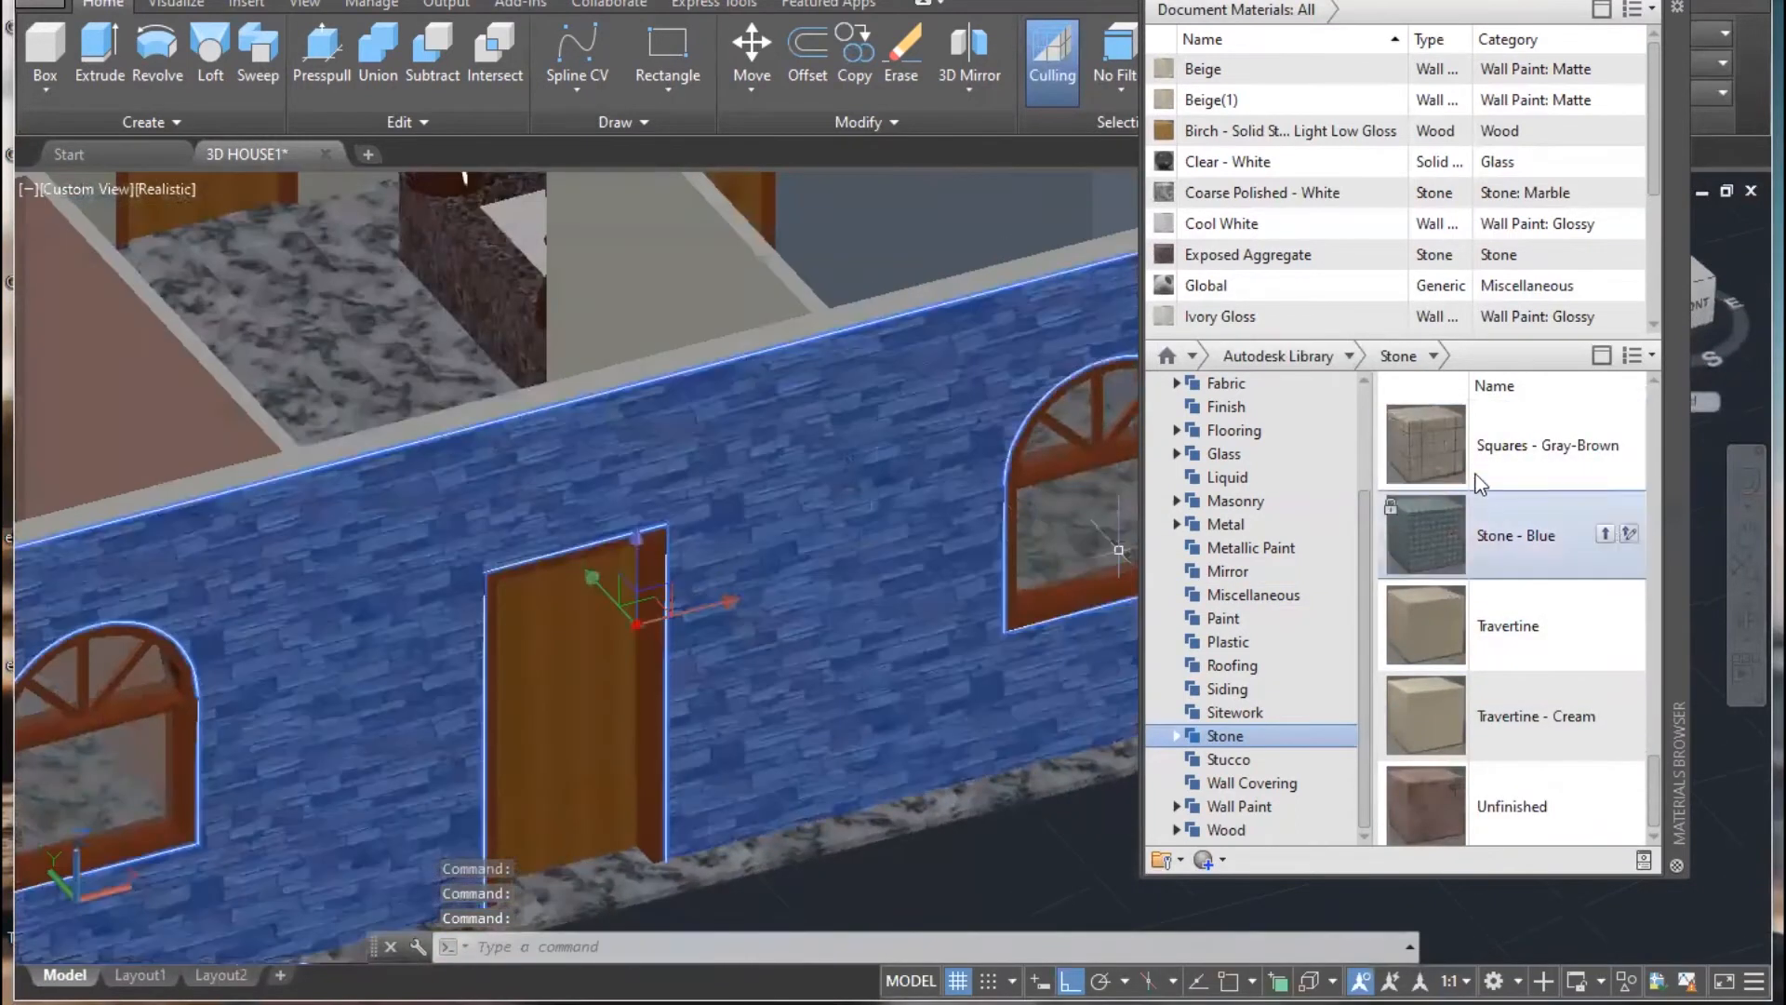
pyautogui.moveTo(1453, 442); pyautogui.dragTo(1025, 761)
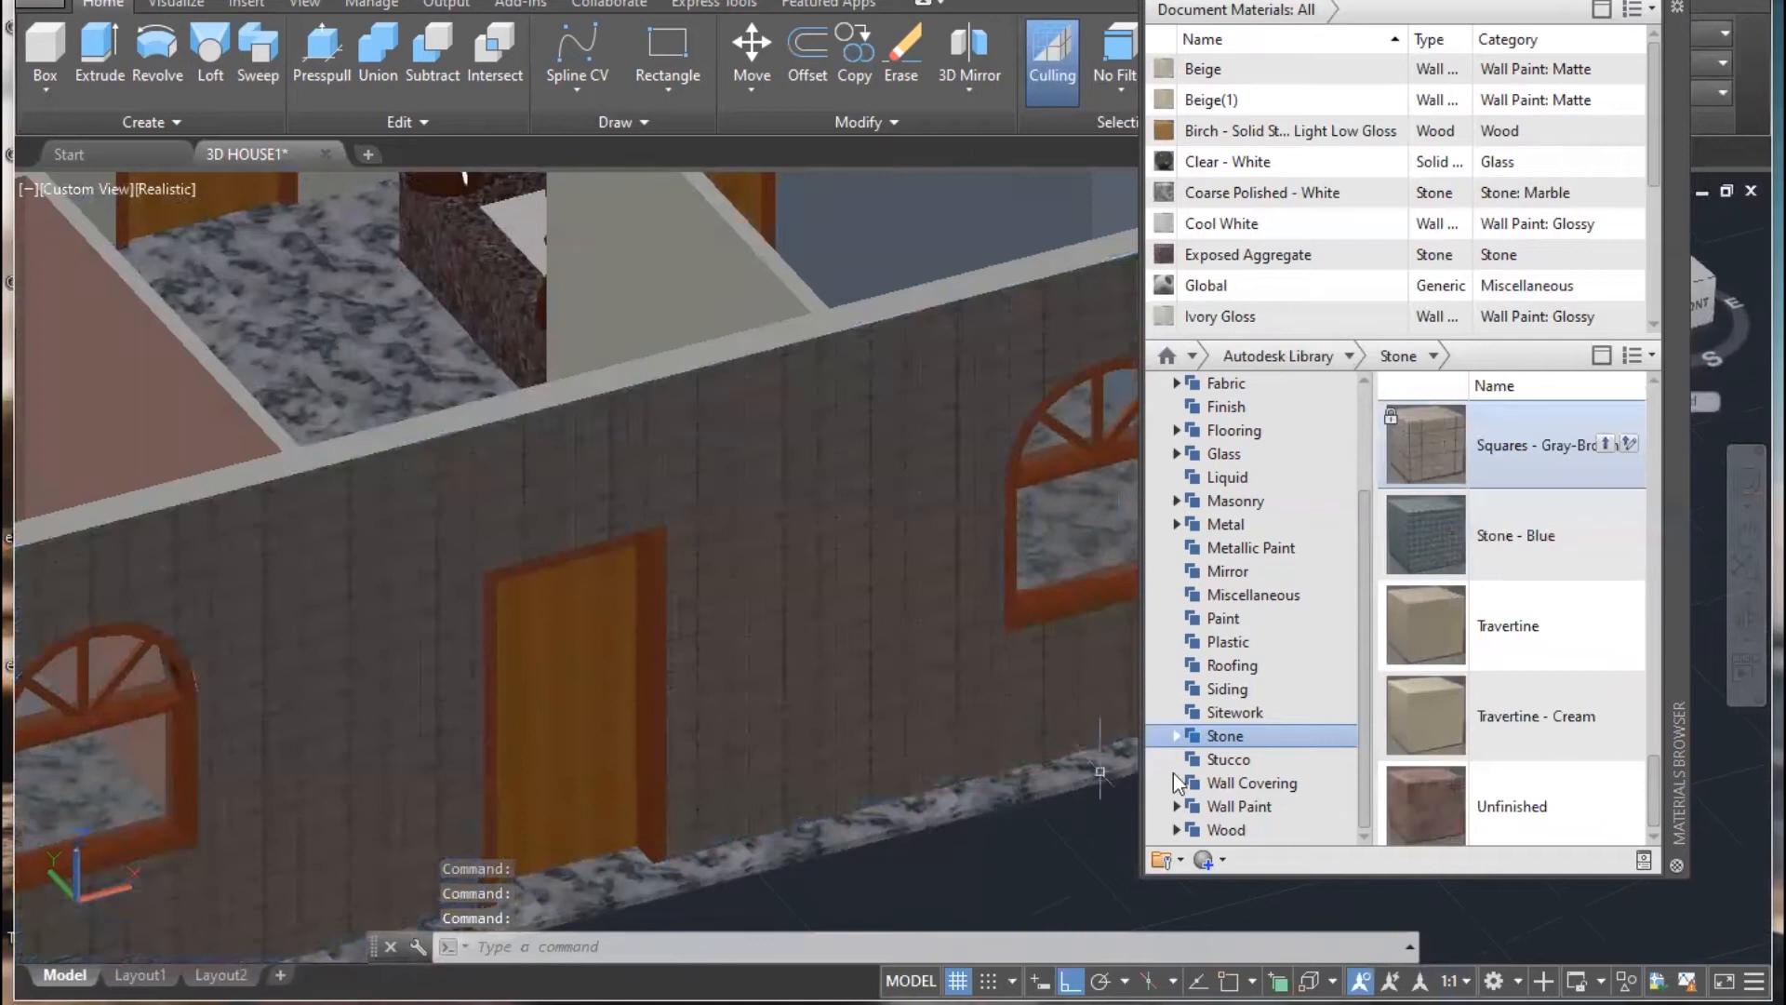
# - Select the entrance wall's exterior face again and assign the Small Uneven Stones - Brown material in place of the squares
pyautogui.scroll(3, 1494, 655)
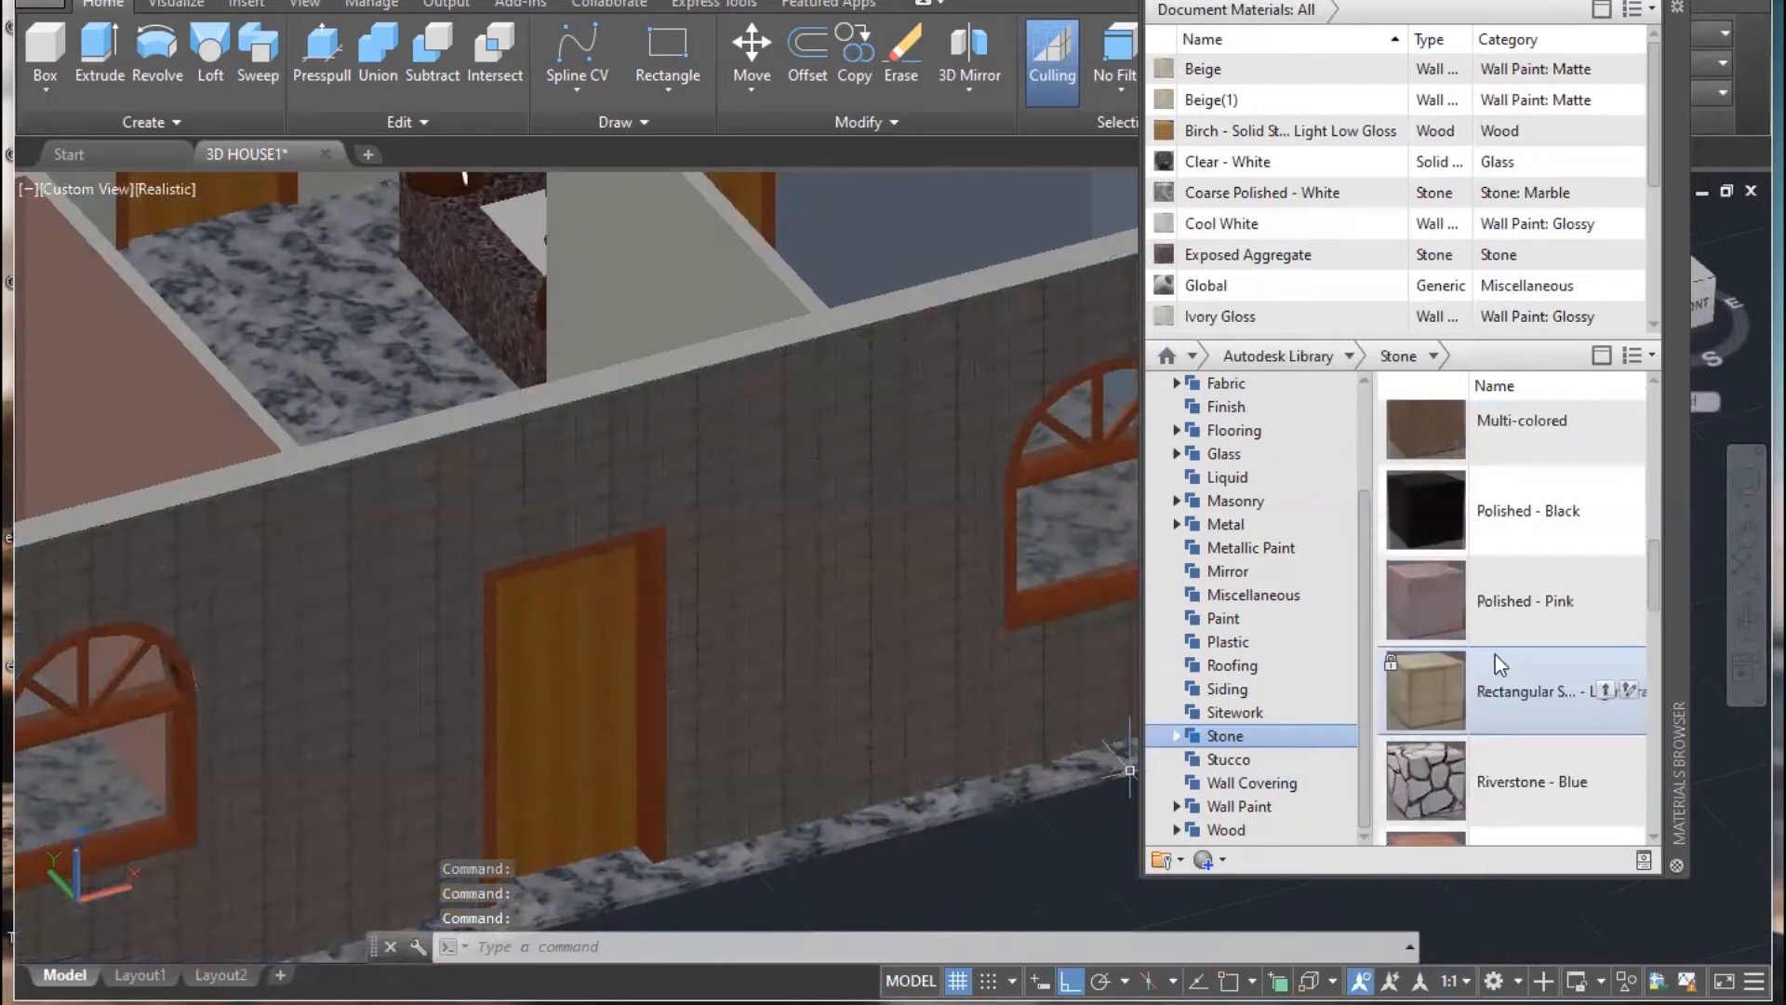
pyautogui.scroll(-3, 1494, 655)
pyautogui.click(987, 533)
pyautogui.scroll(-3, 1498, 612)
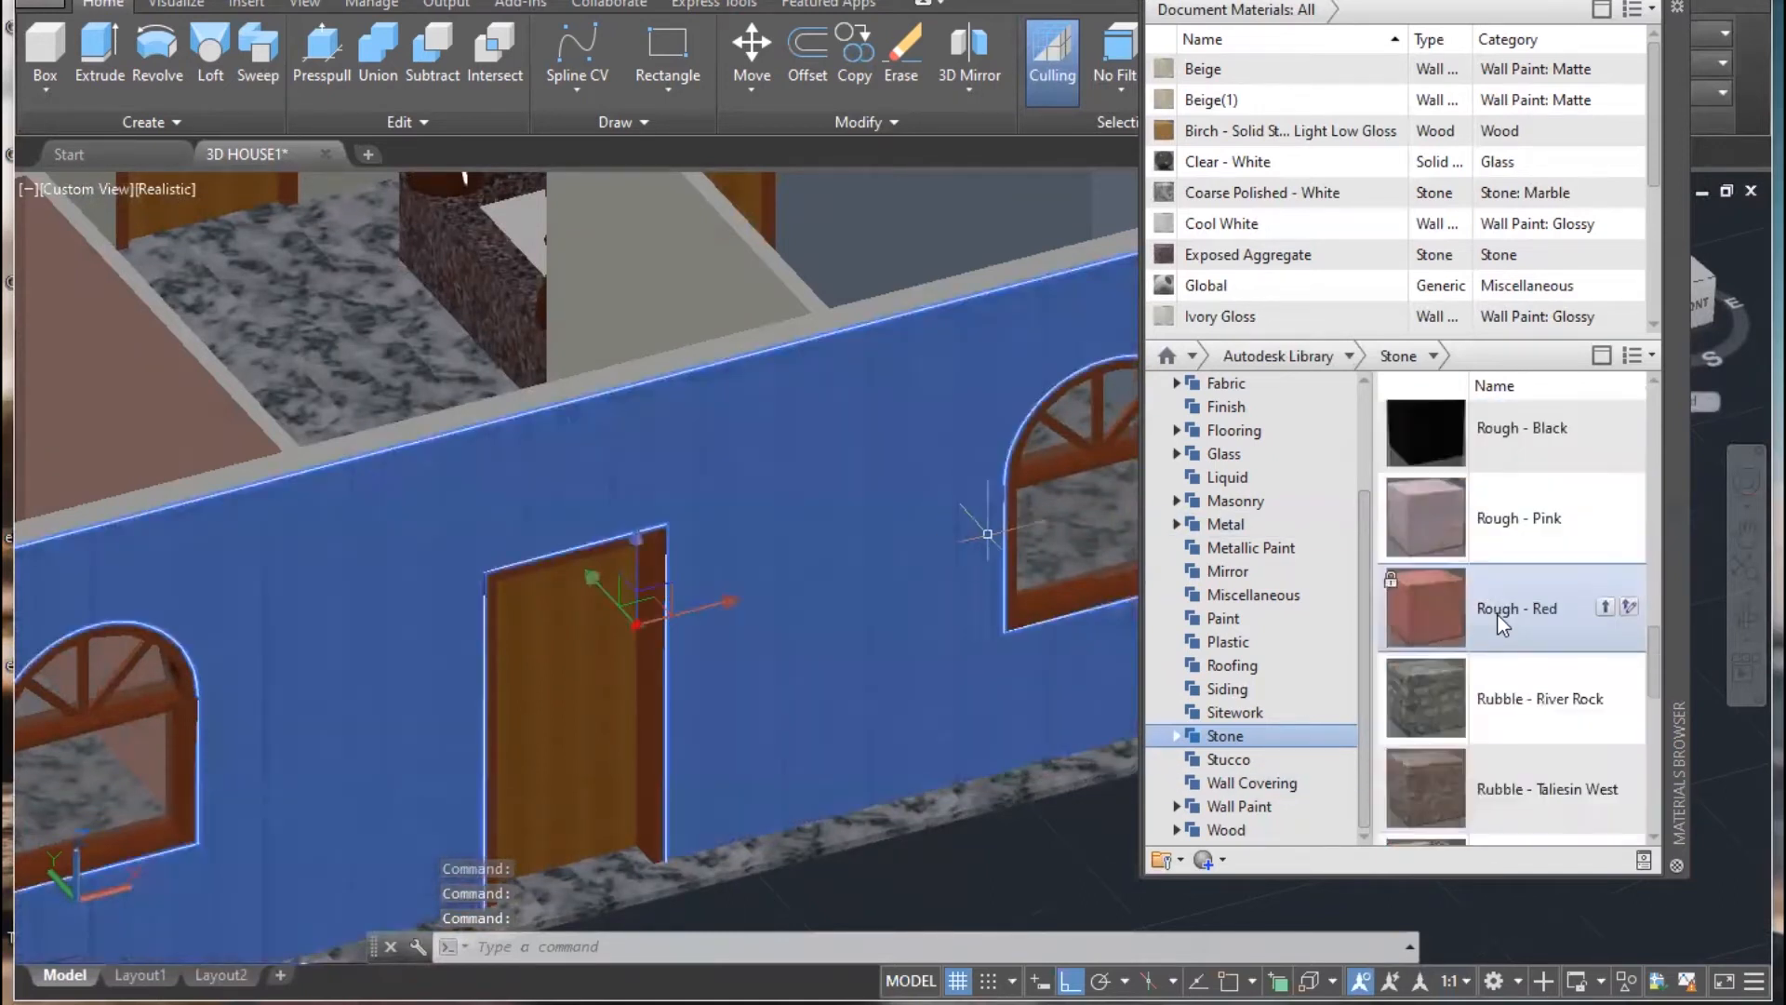
pyautogui.scroll(-3, 1467, 705)
pyautogui.click(1510, 447)
pyautogui.press('Escape')
pyautogui.scroll(-5, 887, 768)
pyautogui.moveTo(888, 768); pyautogui.dragTo(762, 673, button='middle')
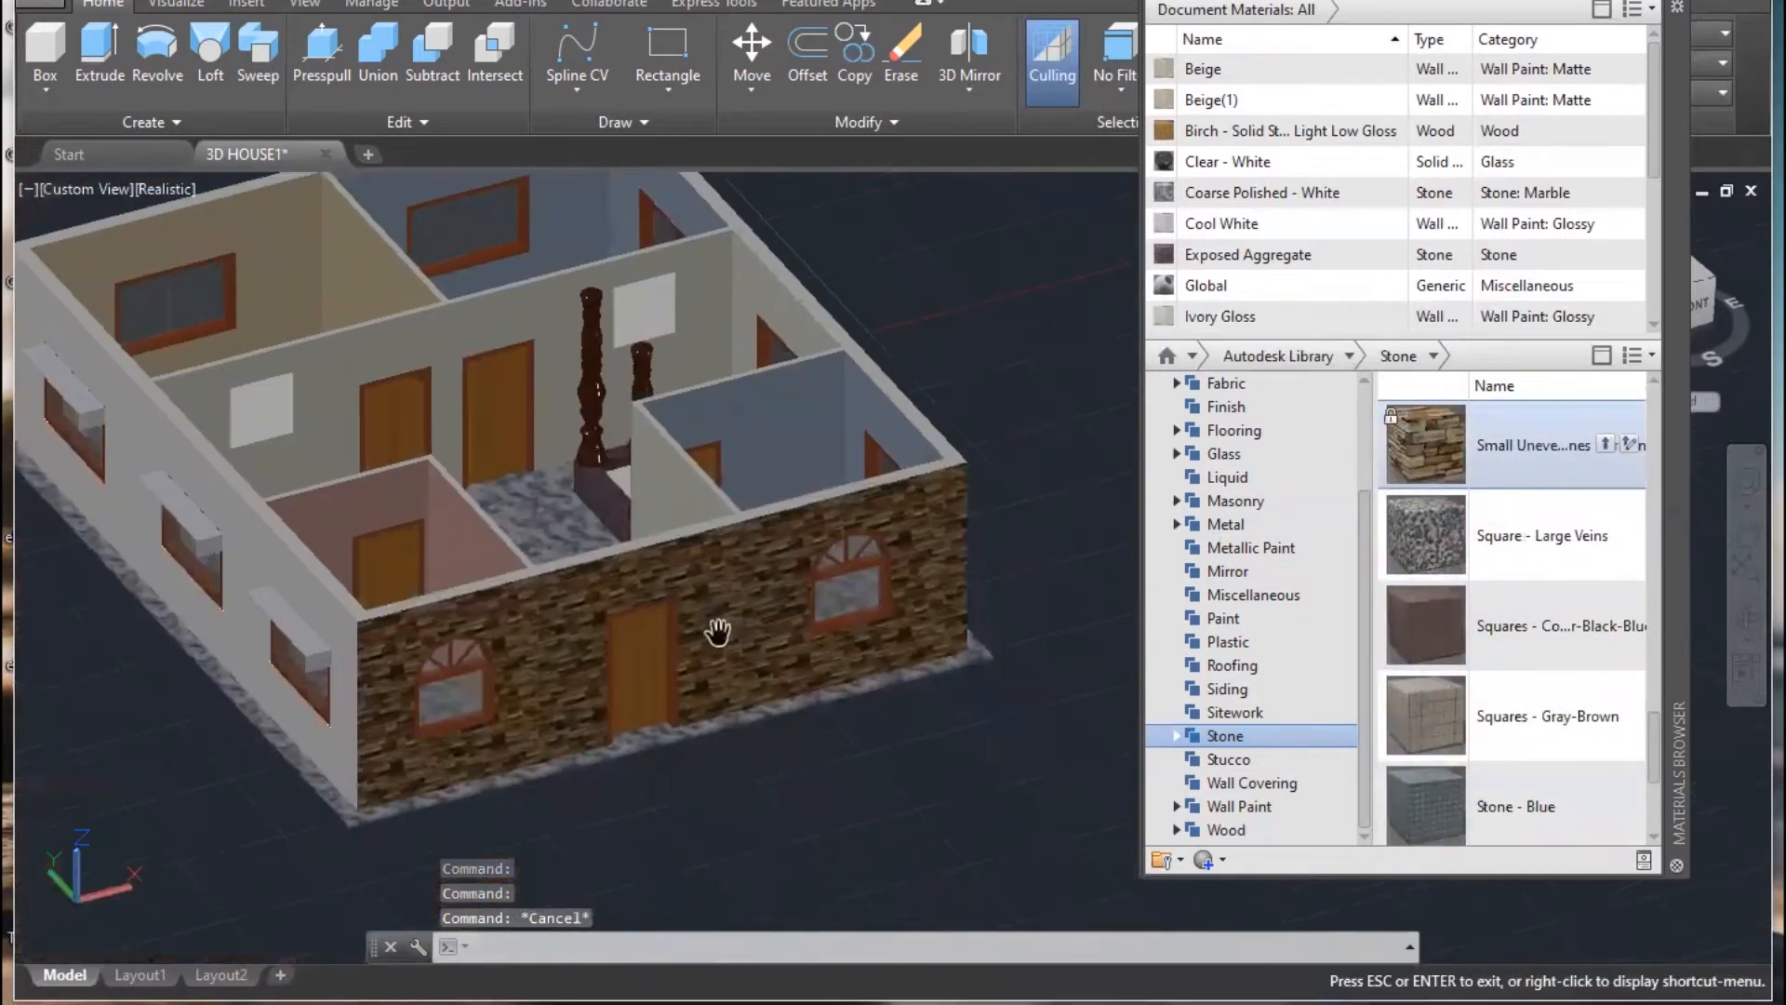
# - Dock the Materials Browser beside the drawing area
pyautogui.moveTo(865, 484); pyautogui.dragTo(744, 552, button='middle')
pyautogui.scroll(4, 884, 490)
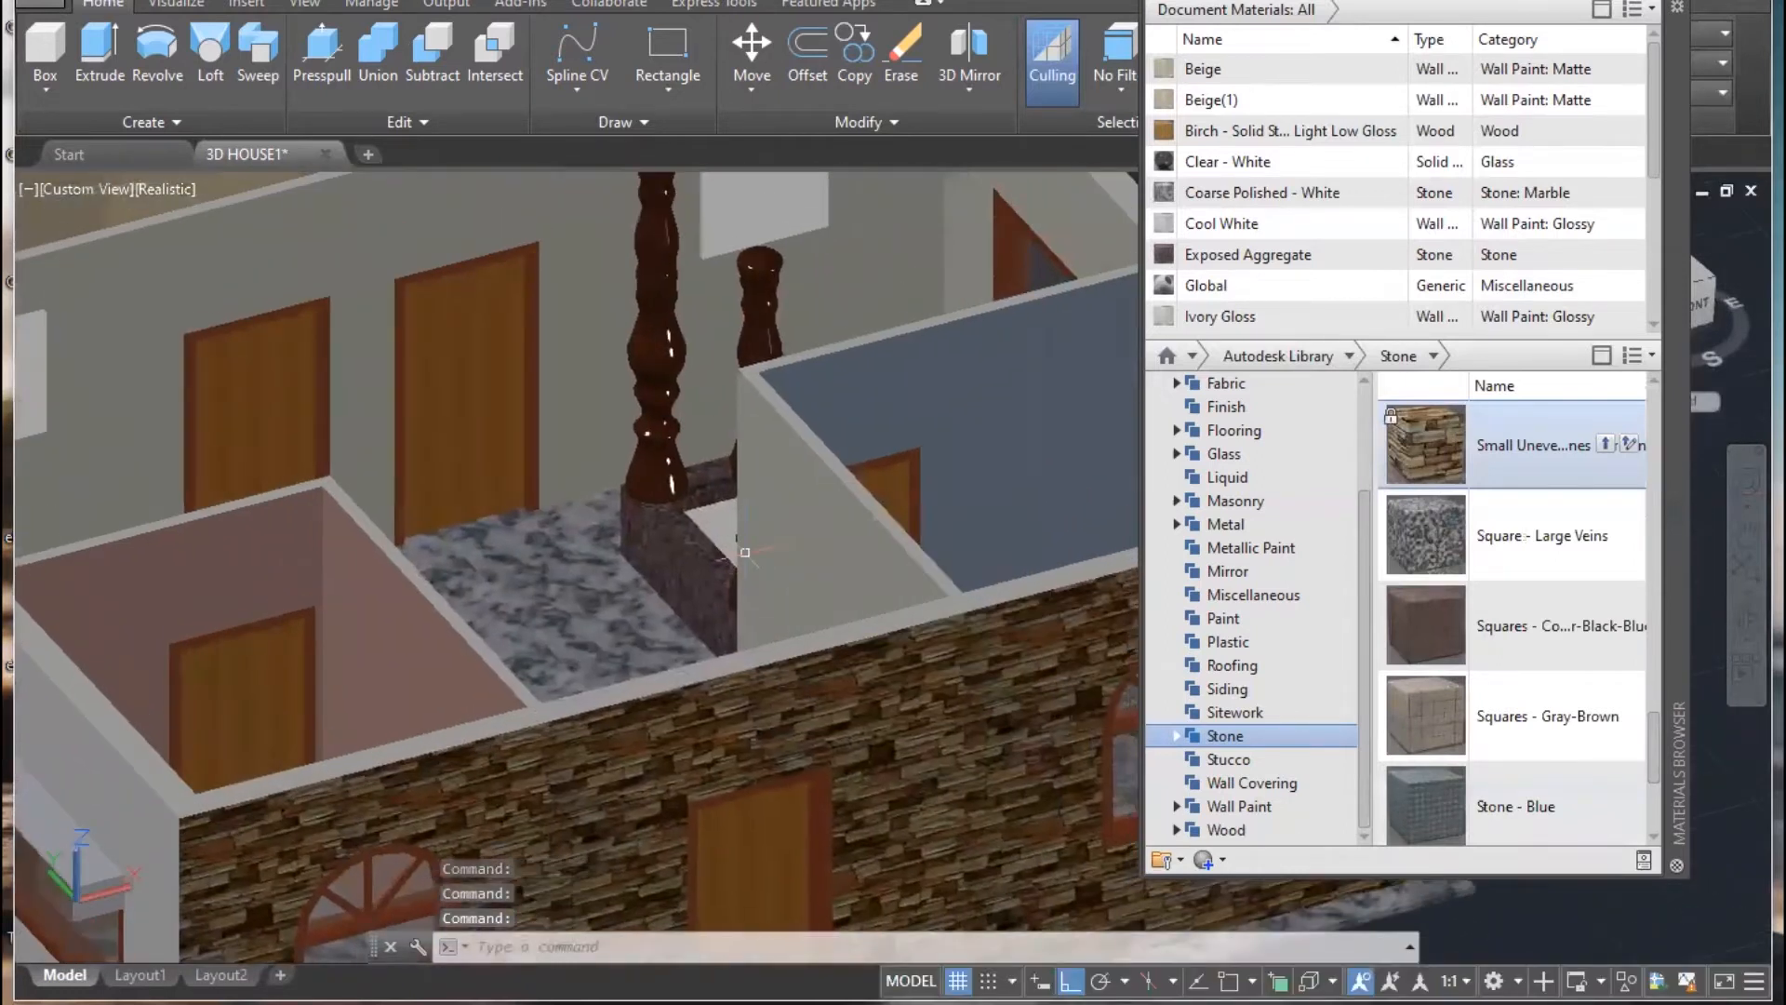
pyautogui.scroll(-5, 744, 553)
pyautogui.doubleClick(1679, 772)
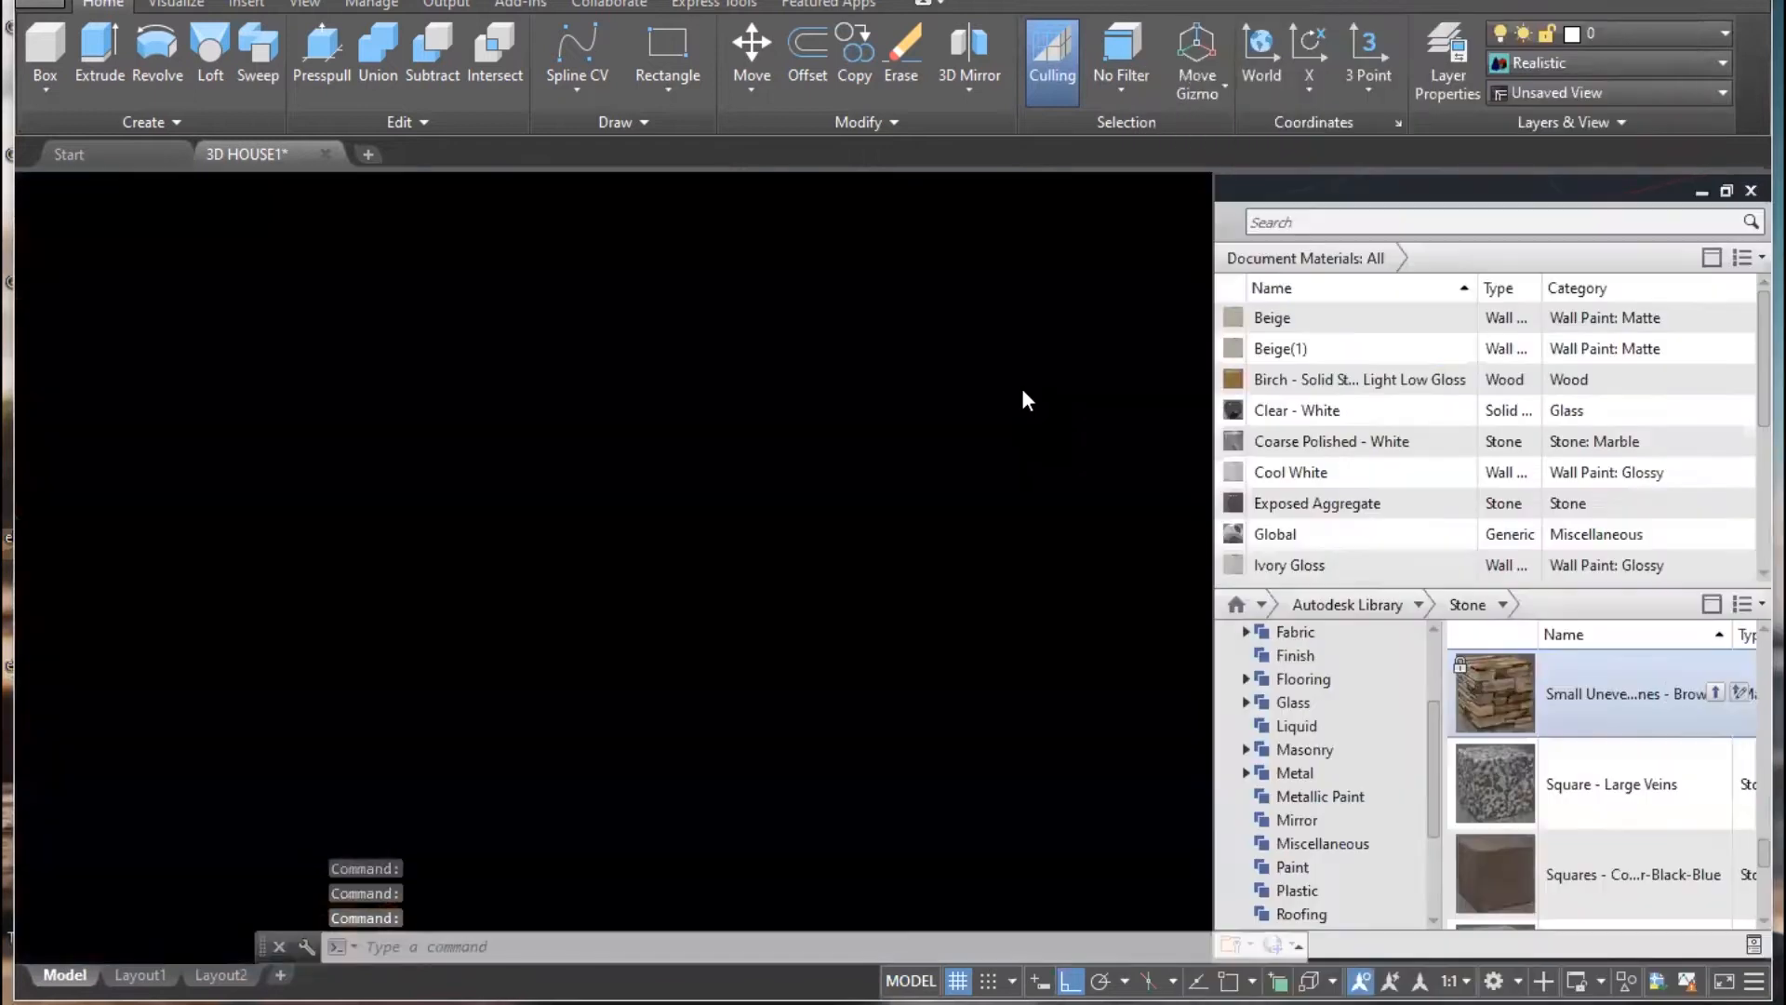
pyautogui.scroll(5, 734, 555)
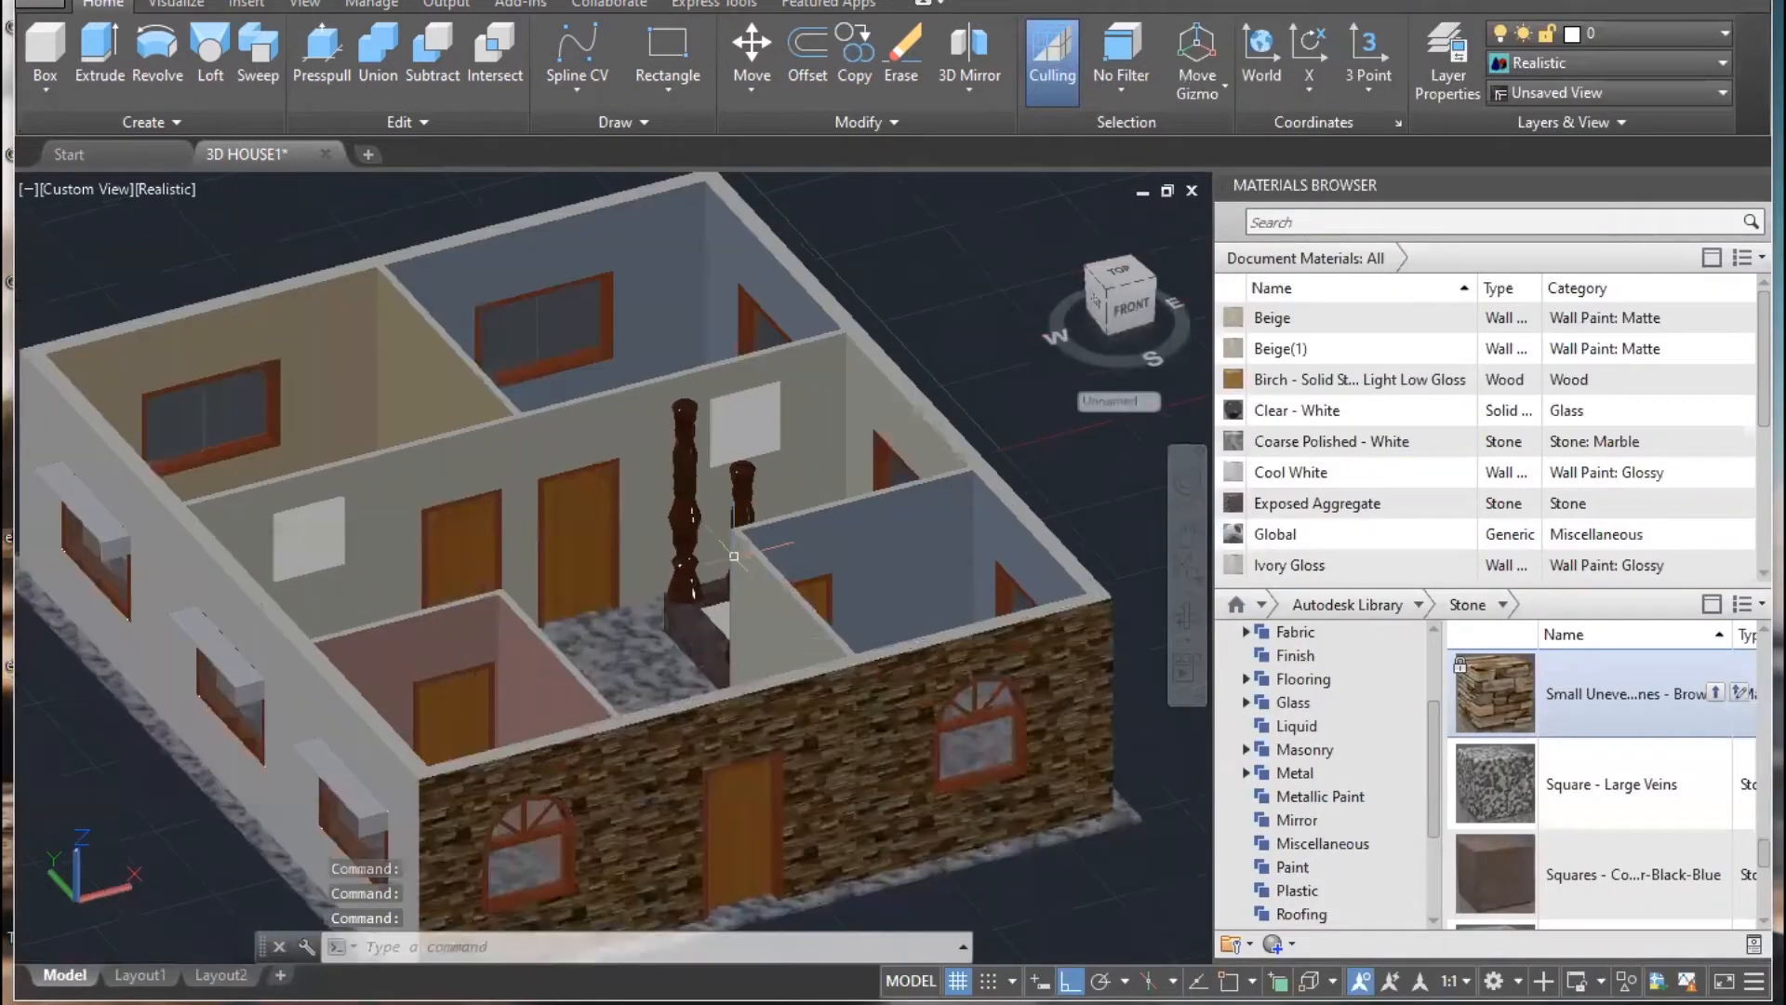
pyautogui.moveTo(817, 605); pyautogui.dragTo(892, 577, button='middle')
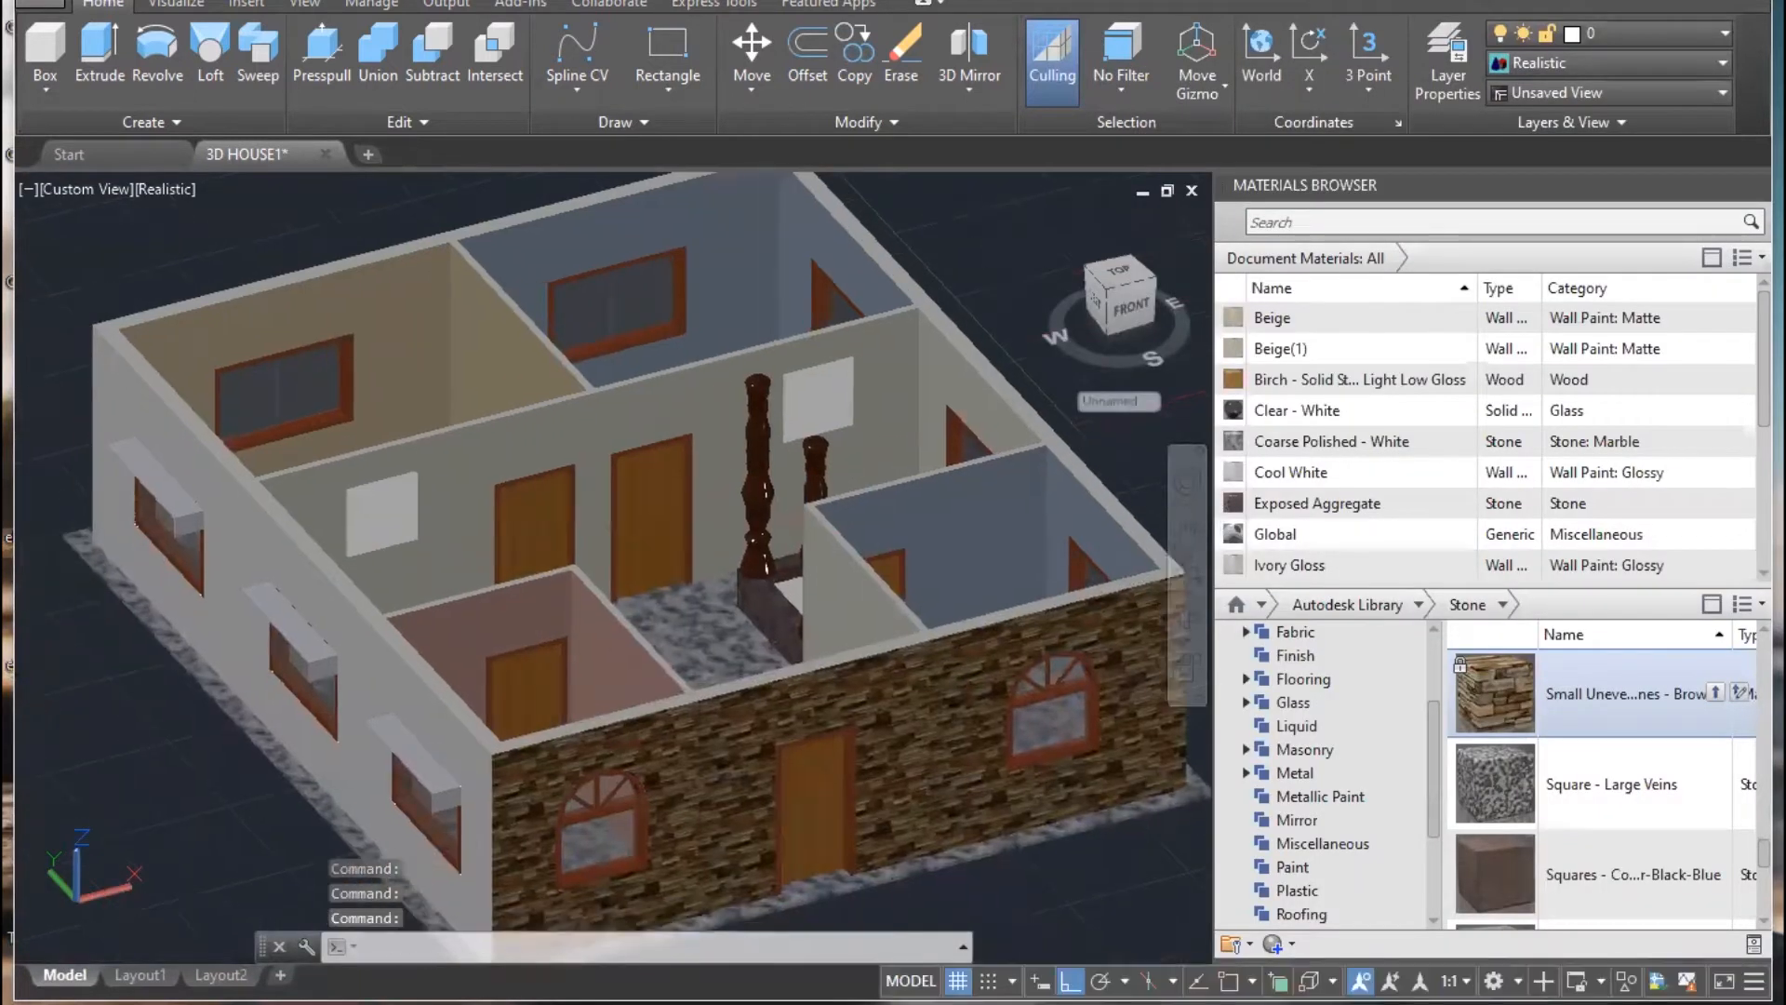
pyautogui.moveTo(851, 465); pyautogui.dragTo(749, 444, button='middle')
pyautogui.scroll(3, 819, 466)
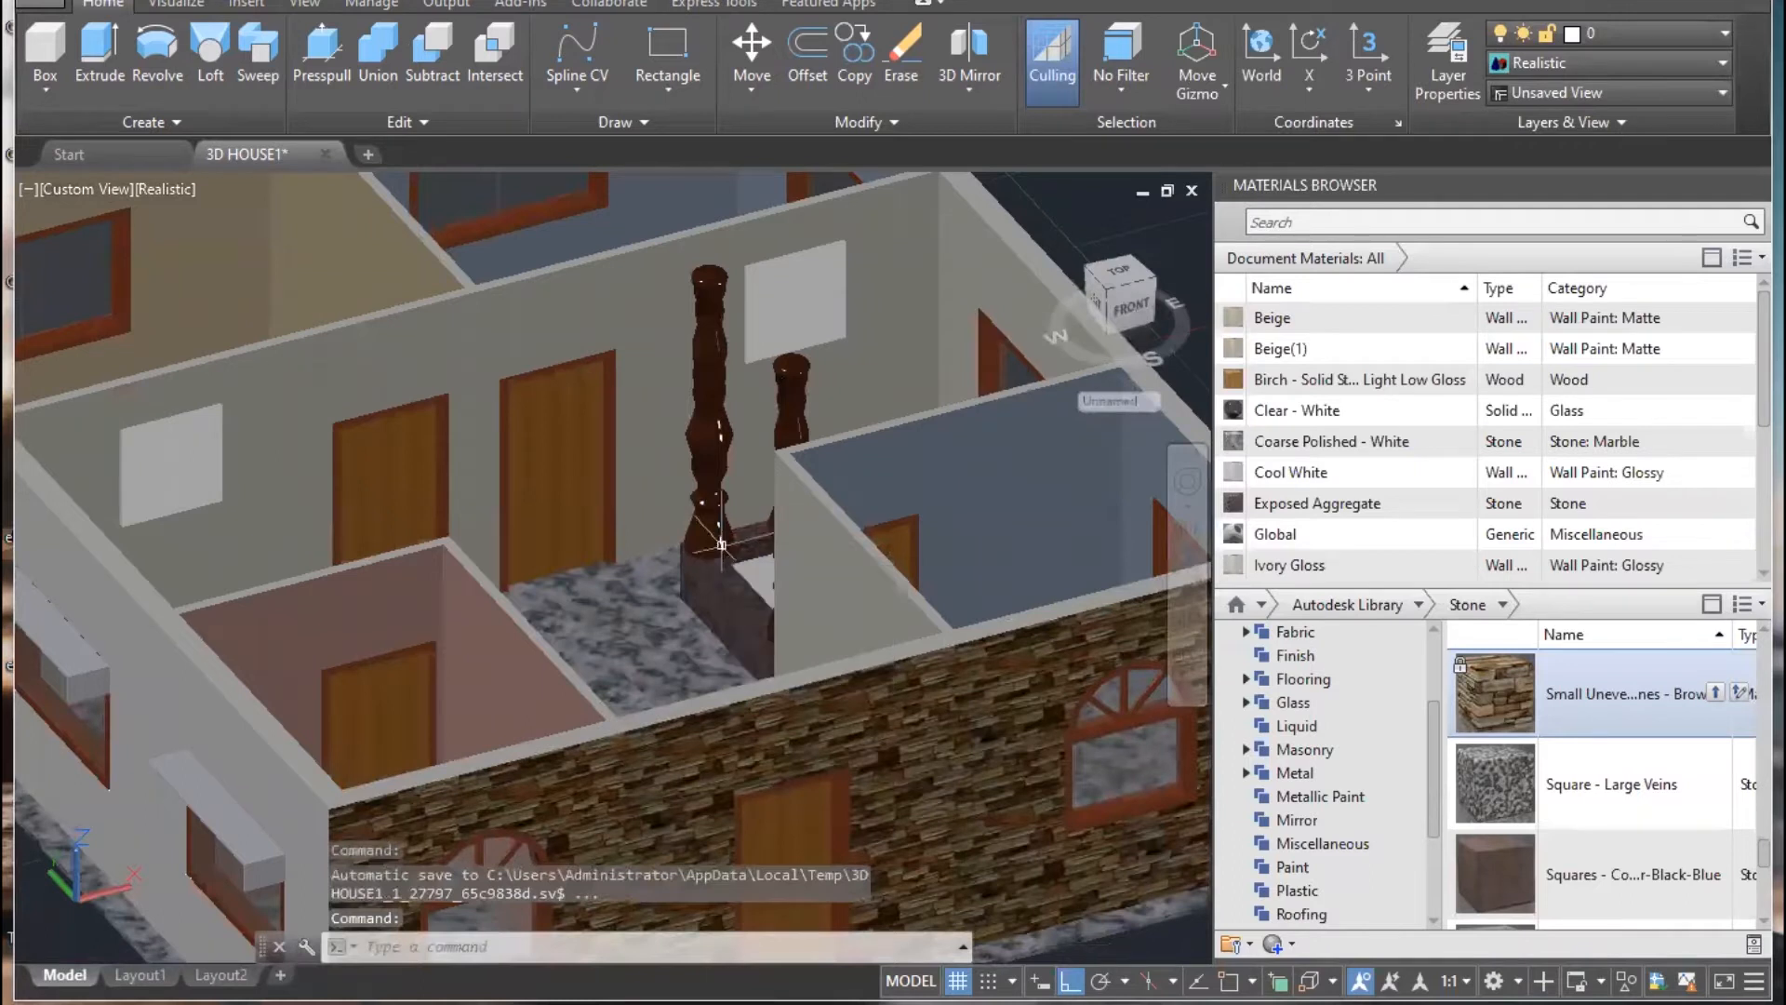
pyautogui.moveTo(721, 544); pyautogui.dragTo(716, 512, button='middle')
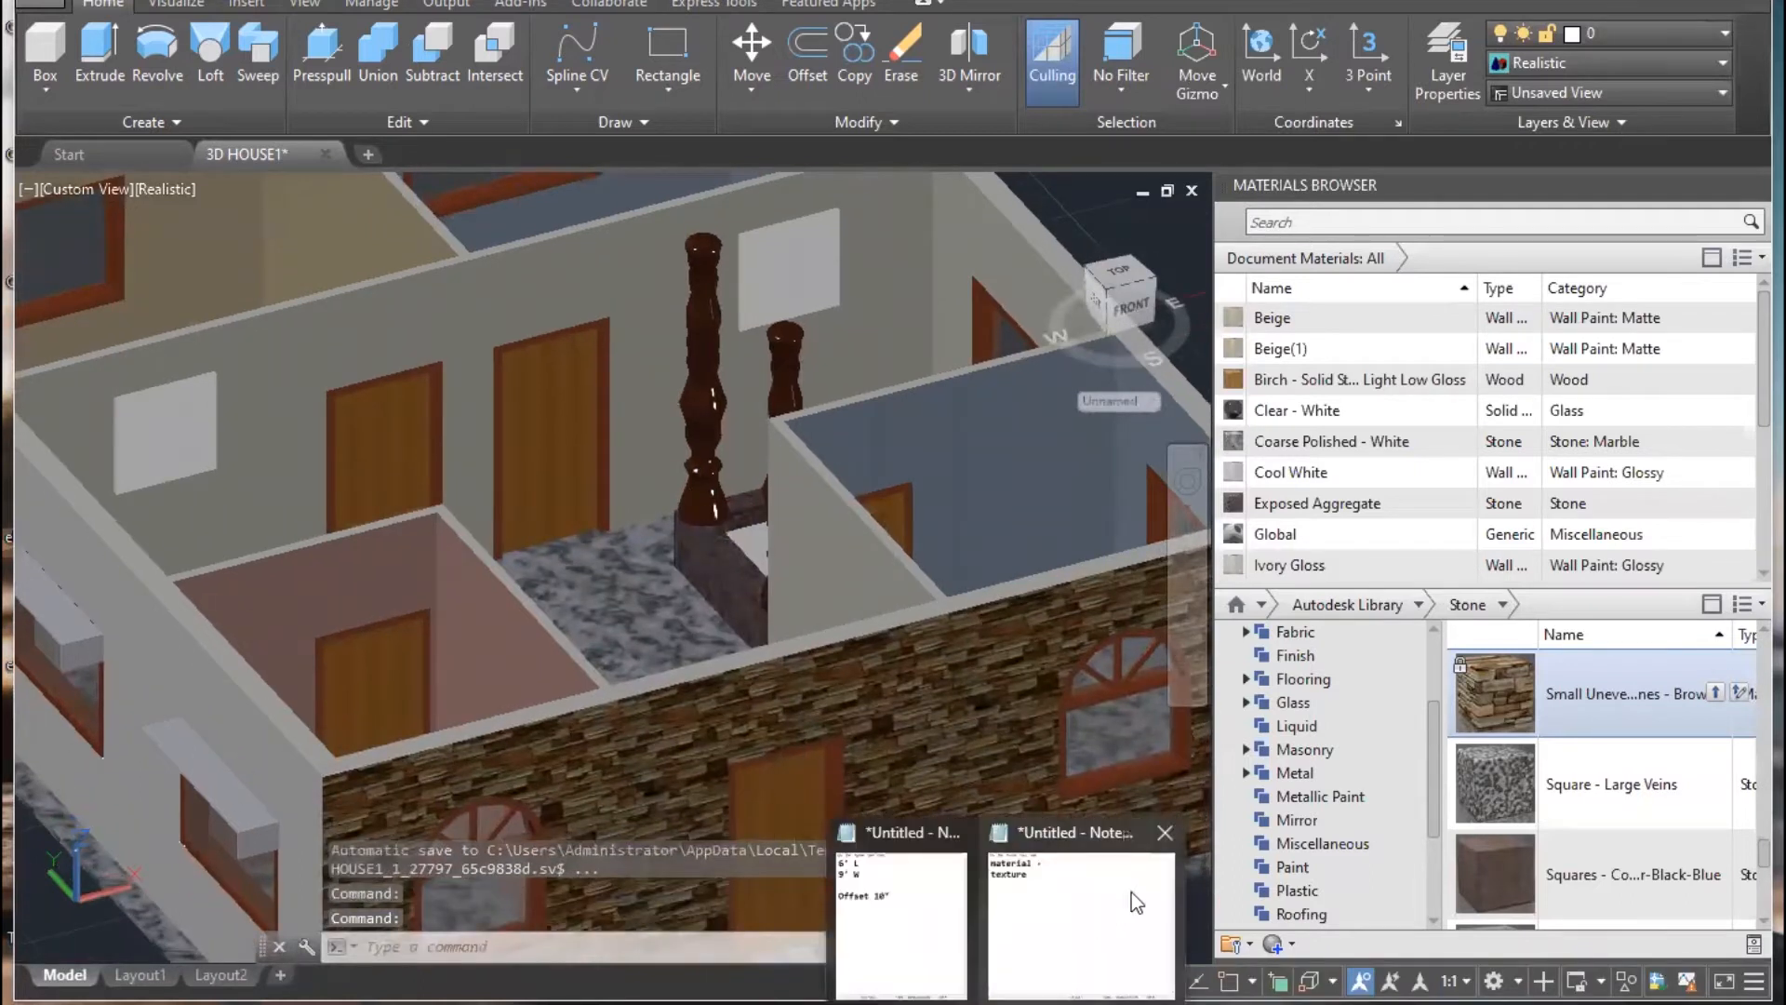
# - Switch to the Notepad note about material and texture, replace its text with "RENDER - generating output", and minimize it
pyautogui.click(1131, 891)
pyautogui.hotkey('ctrl', 'a')
pyautogui.press('BackSpace')
pyautogui.write('RENDER')
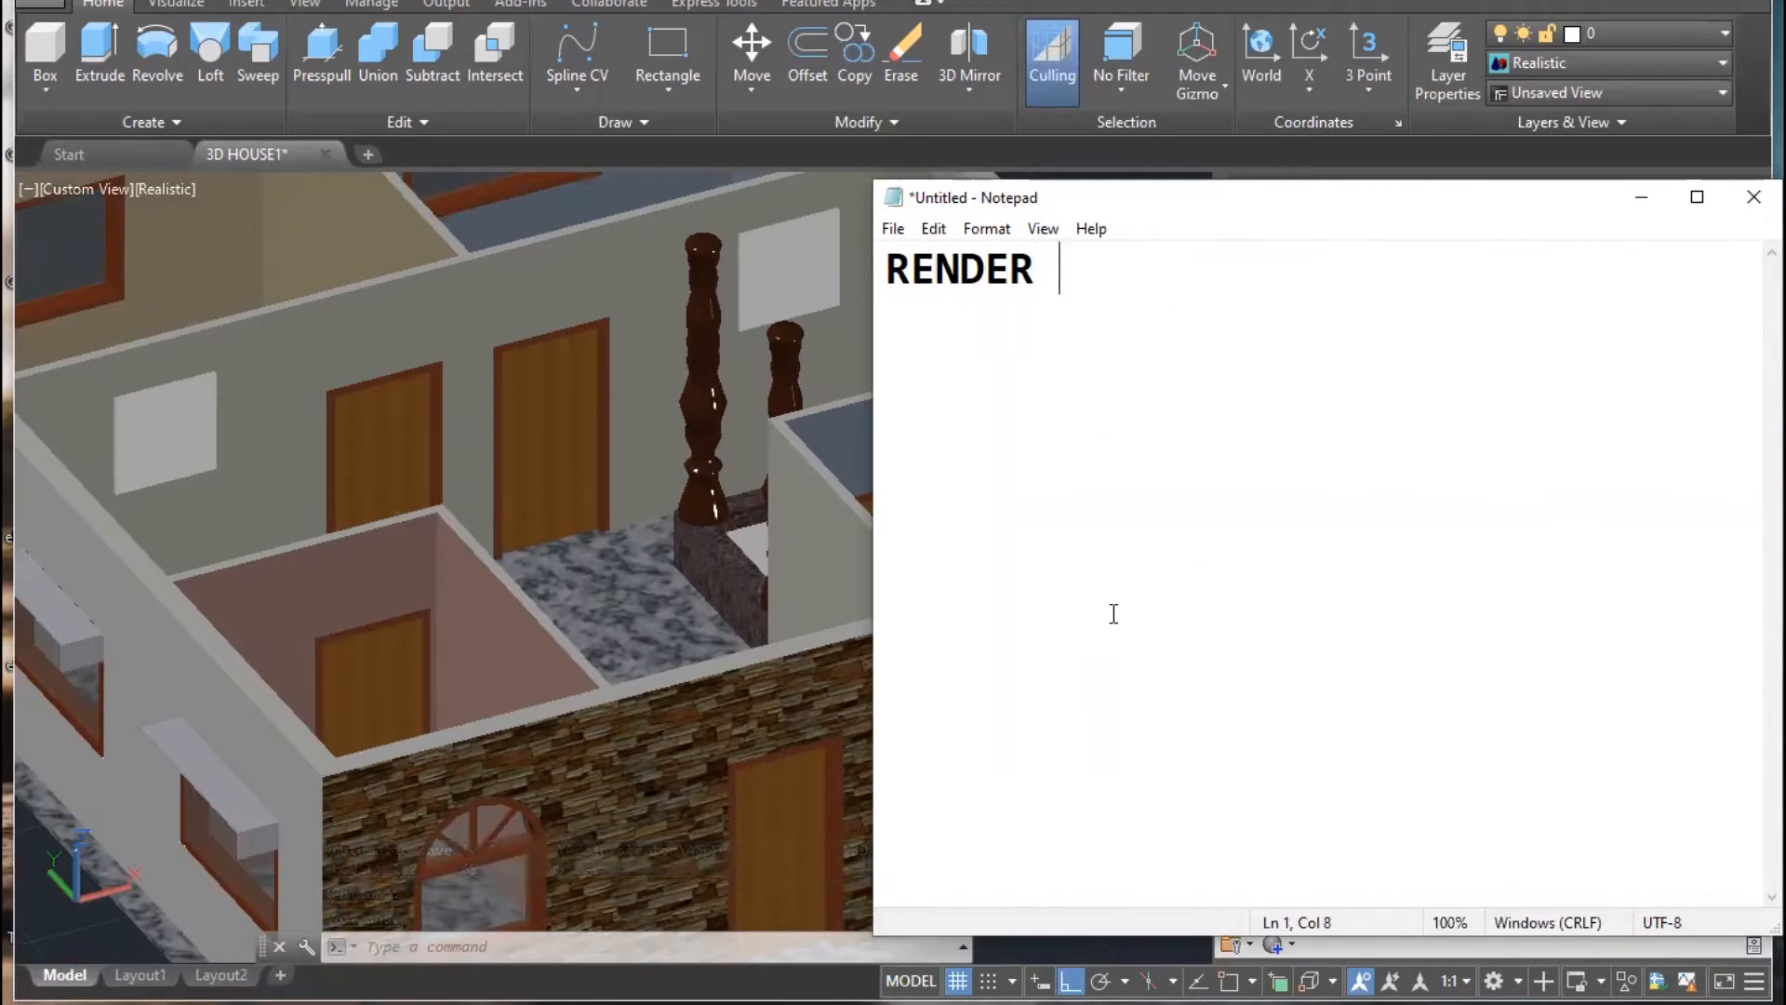
pyautogui.write(' - ge')
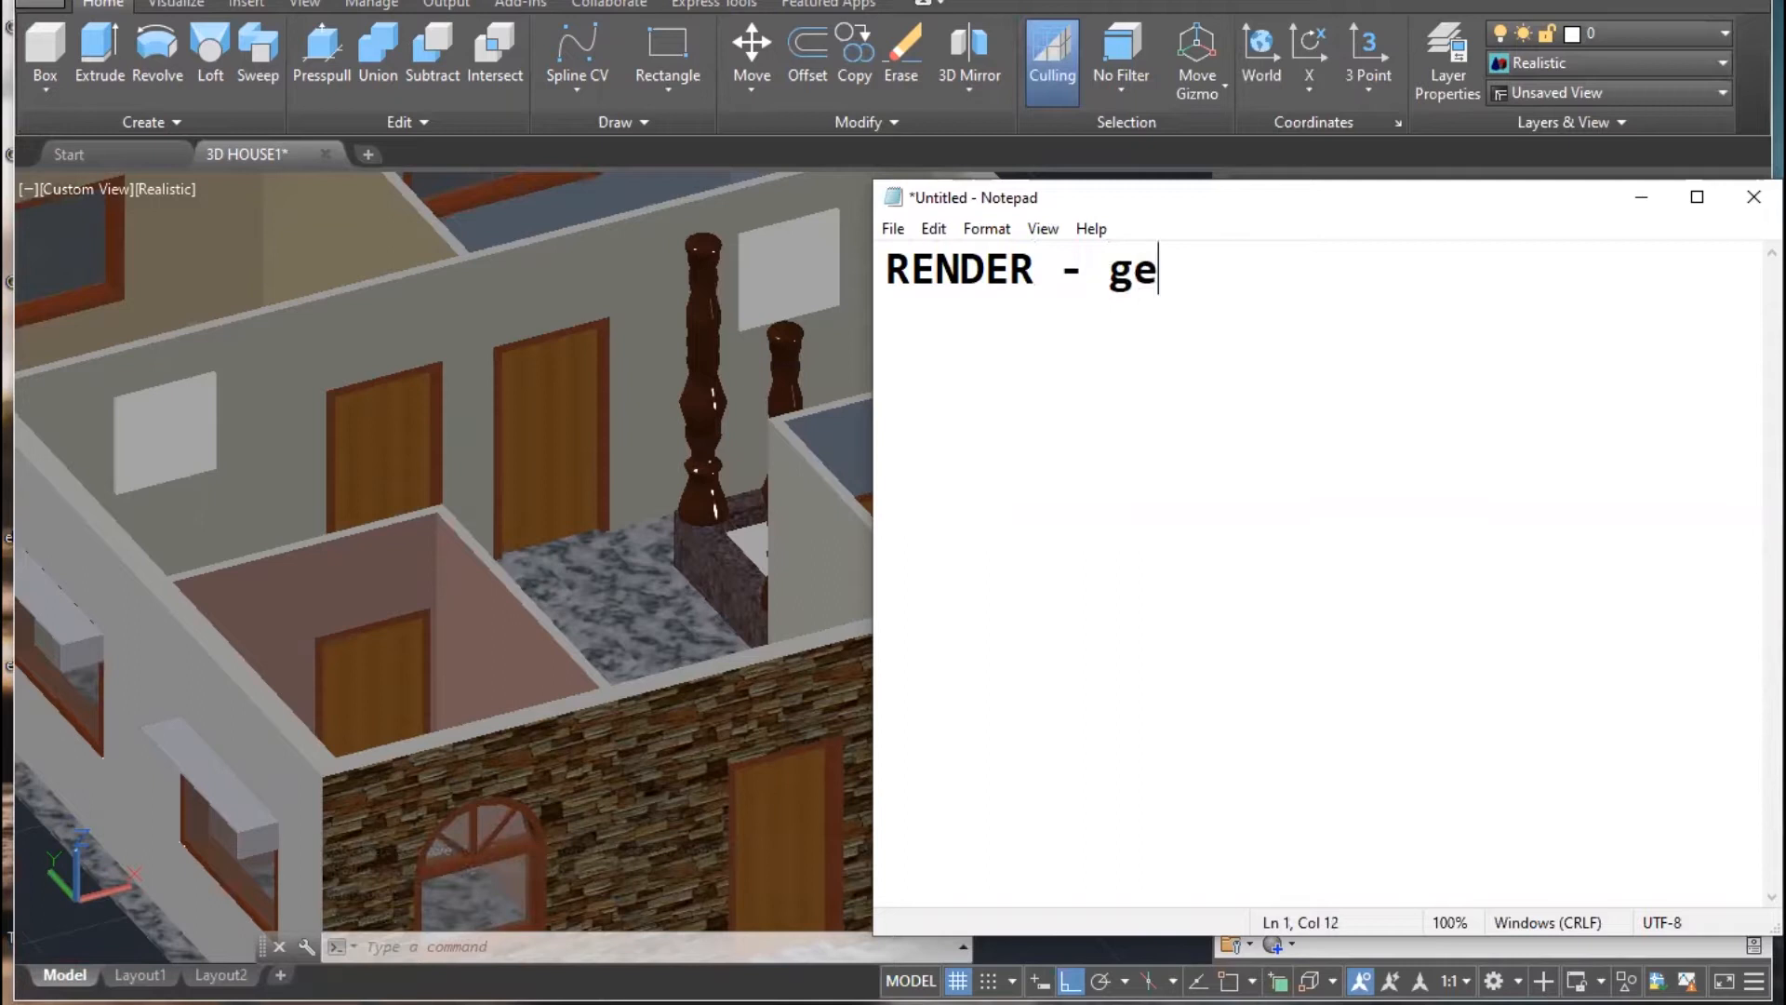
pyautogui.write('nerating output')
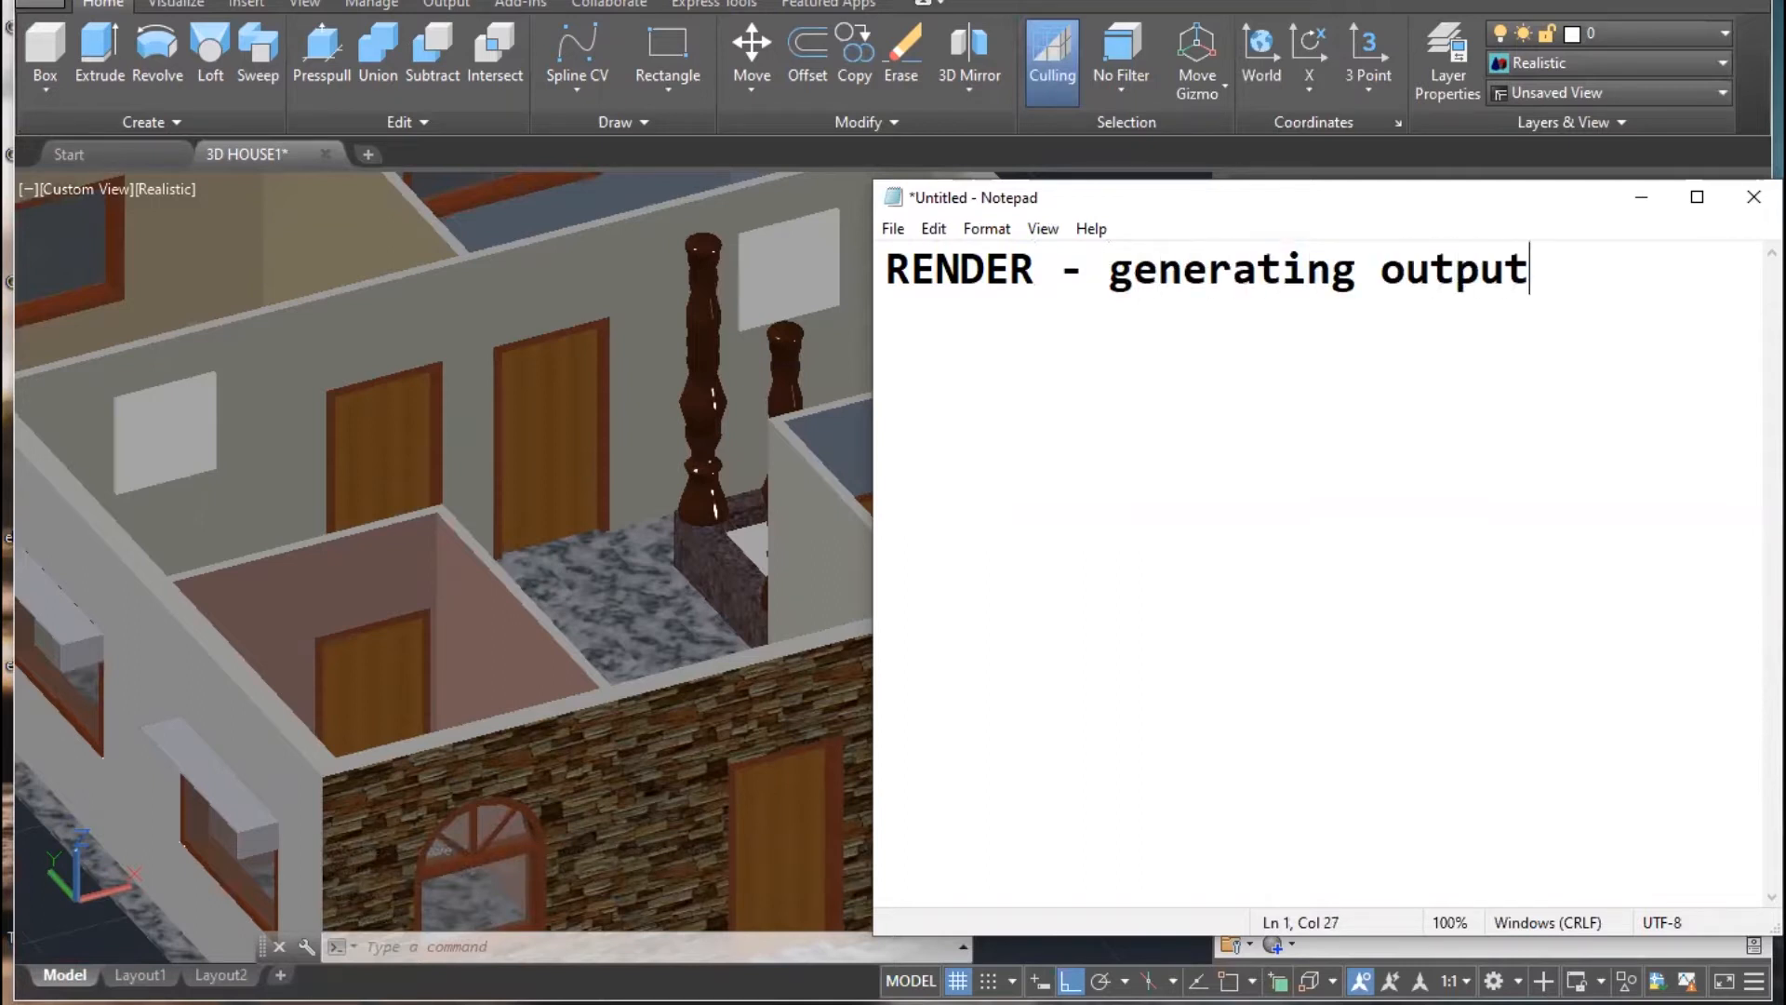
pyautogui.click(1641, 197)
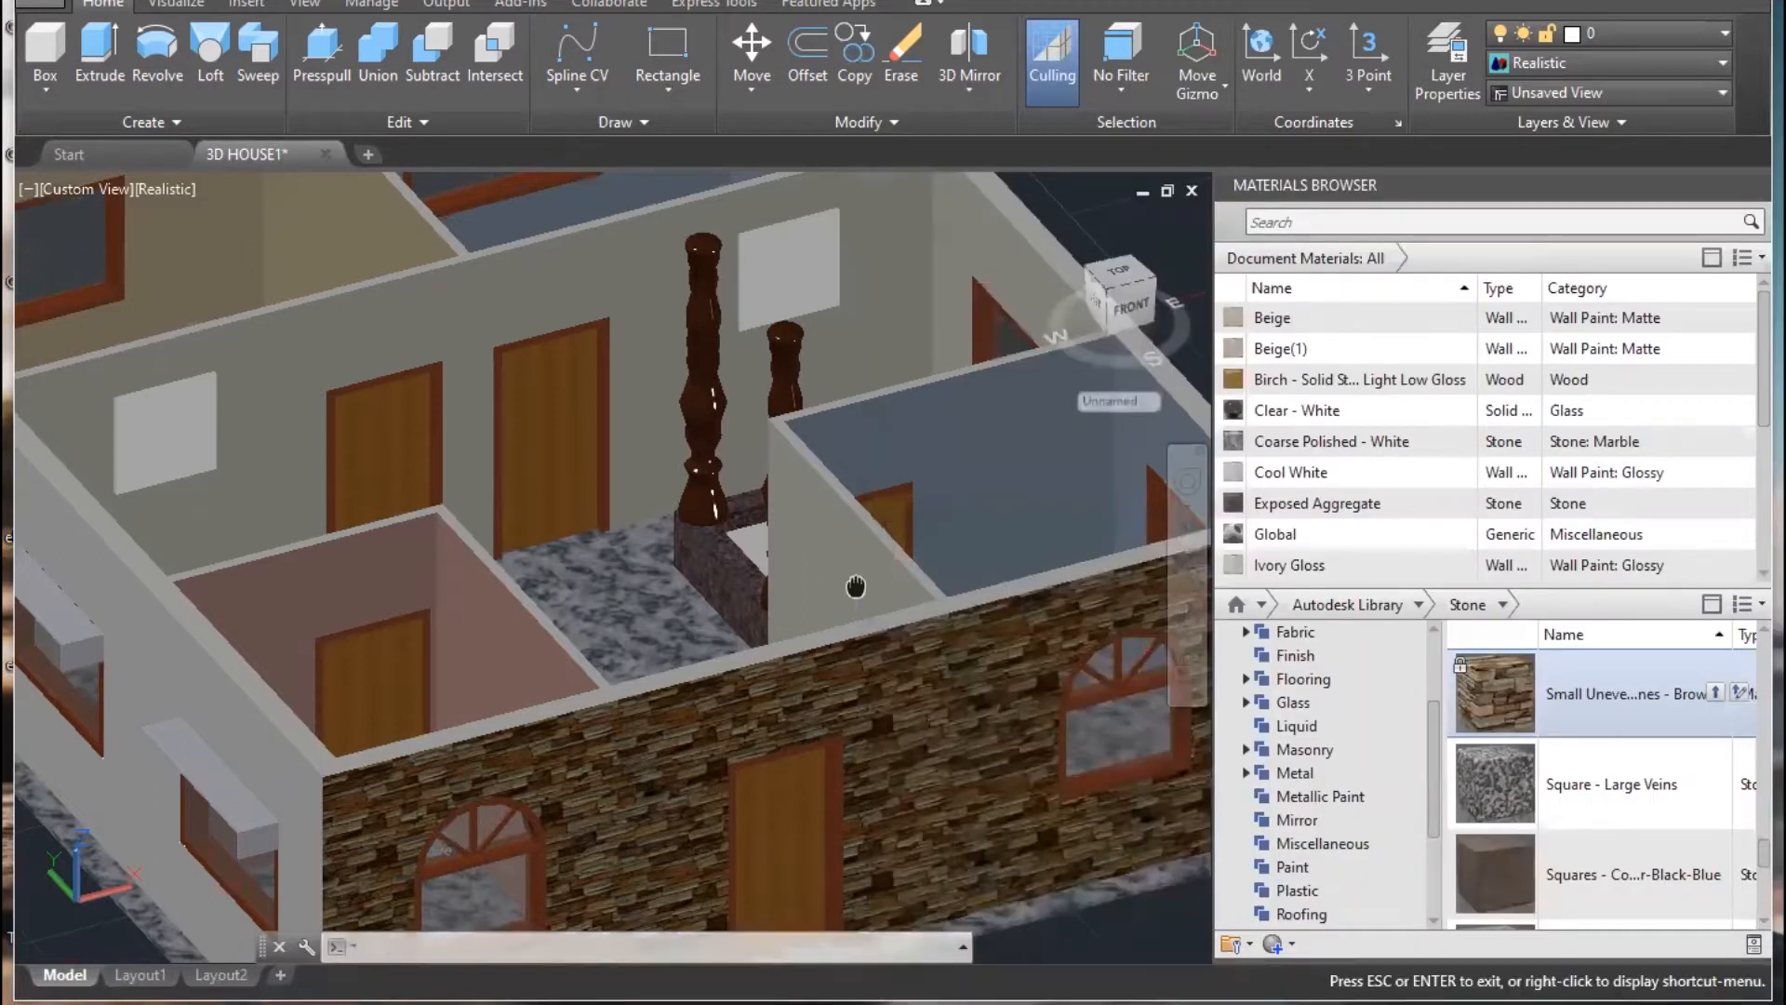
# - Close the Materials Browser to give the house model the full drawing area
pyautogui.scroll(-3, 844, 650)
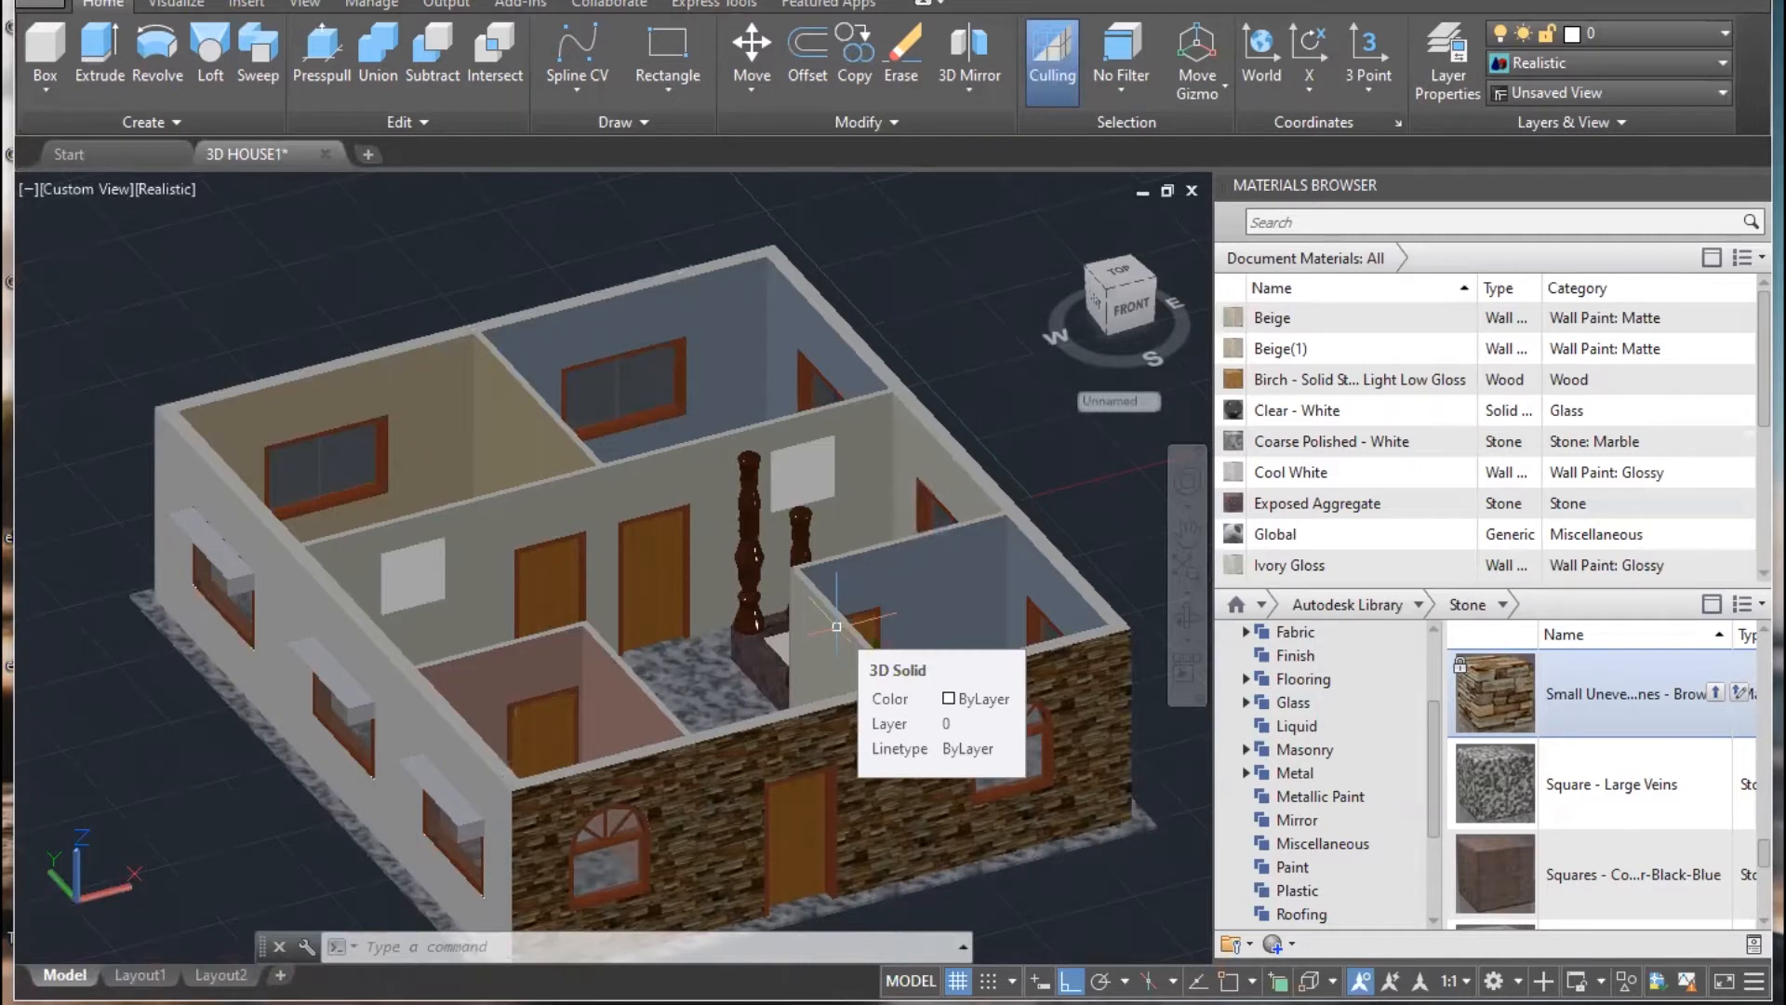
pyautogui.moveTo(653, 600); pyautogui.dragTo(728, 517, button='middle')
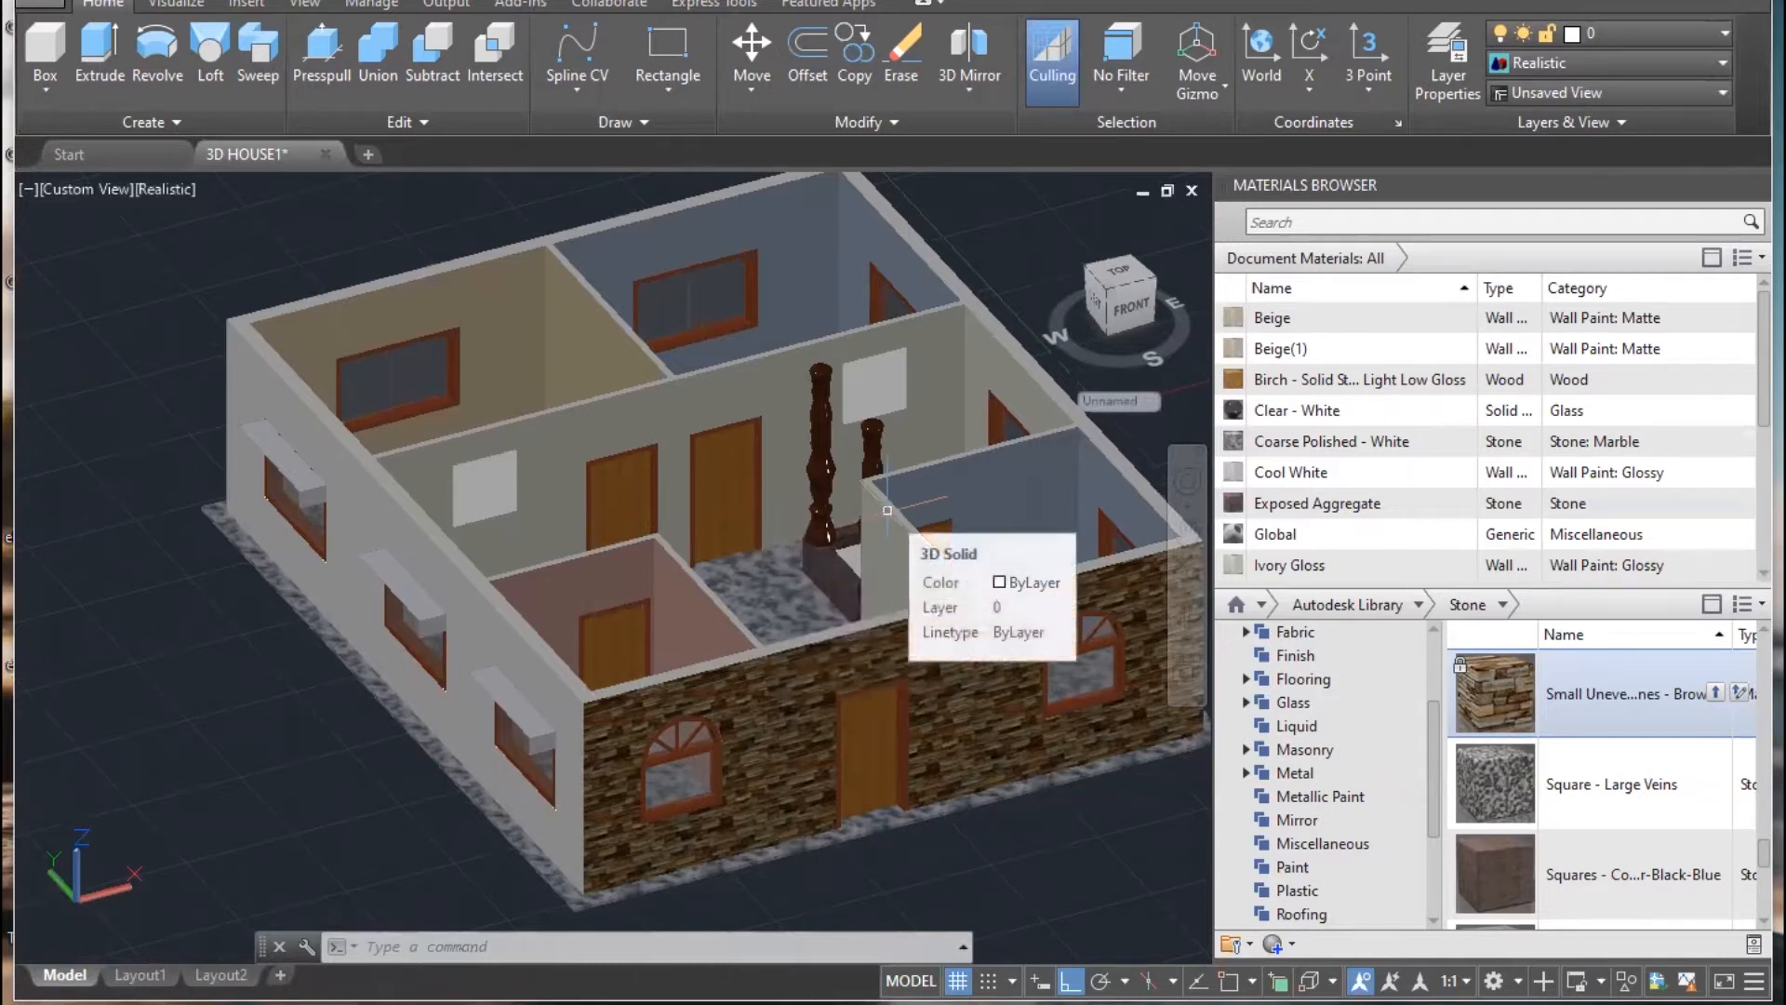
pyautogui.moveTo(887, 509); pyautogui.dragTo(817, 490, button='middle')
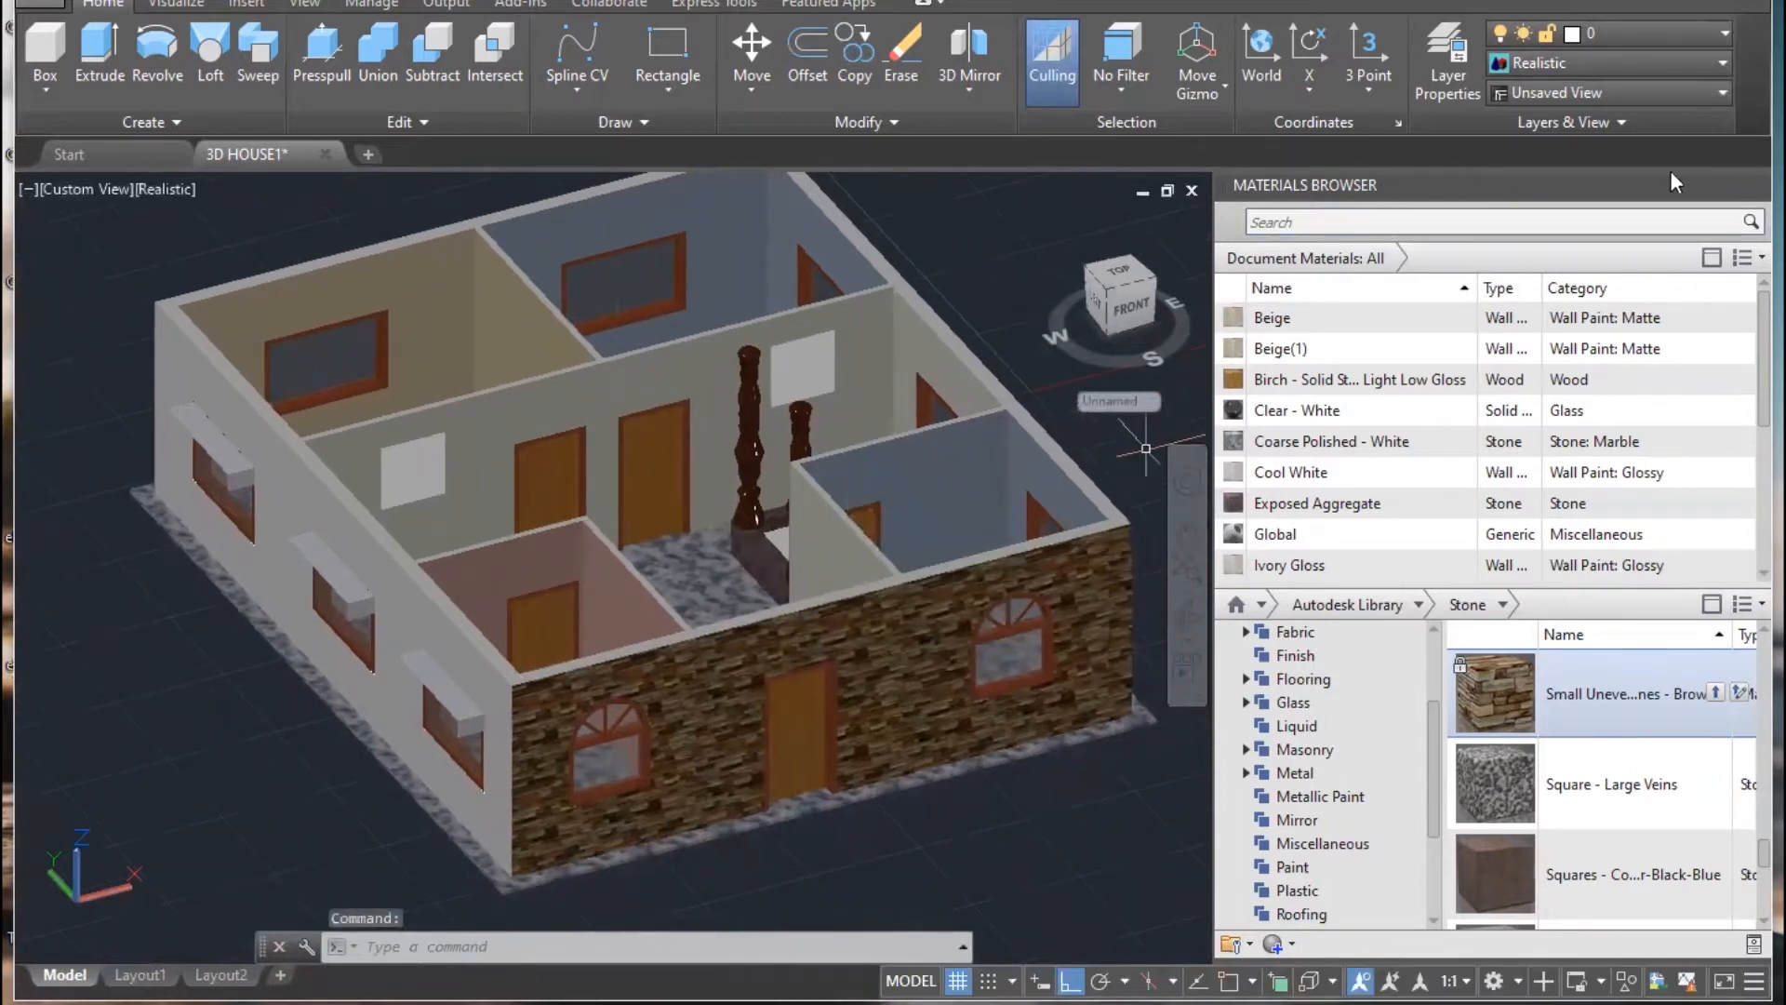
pyautogui.click(1746, 185)
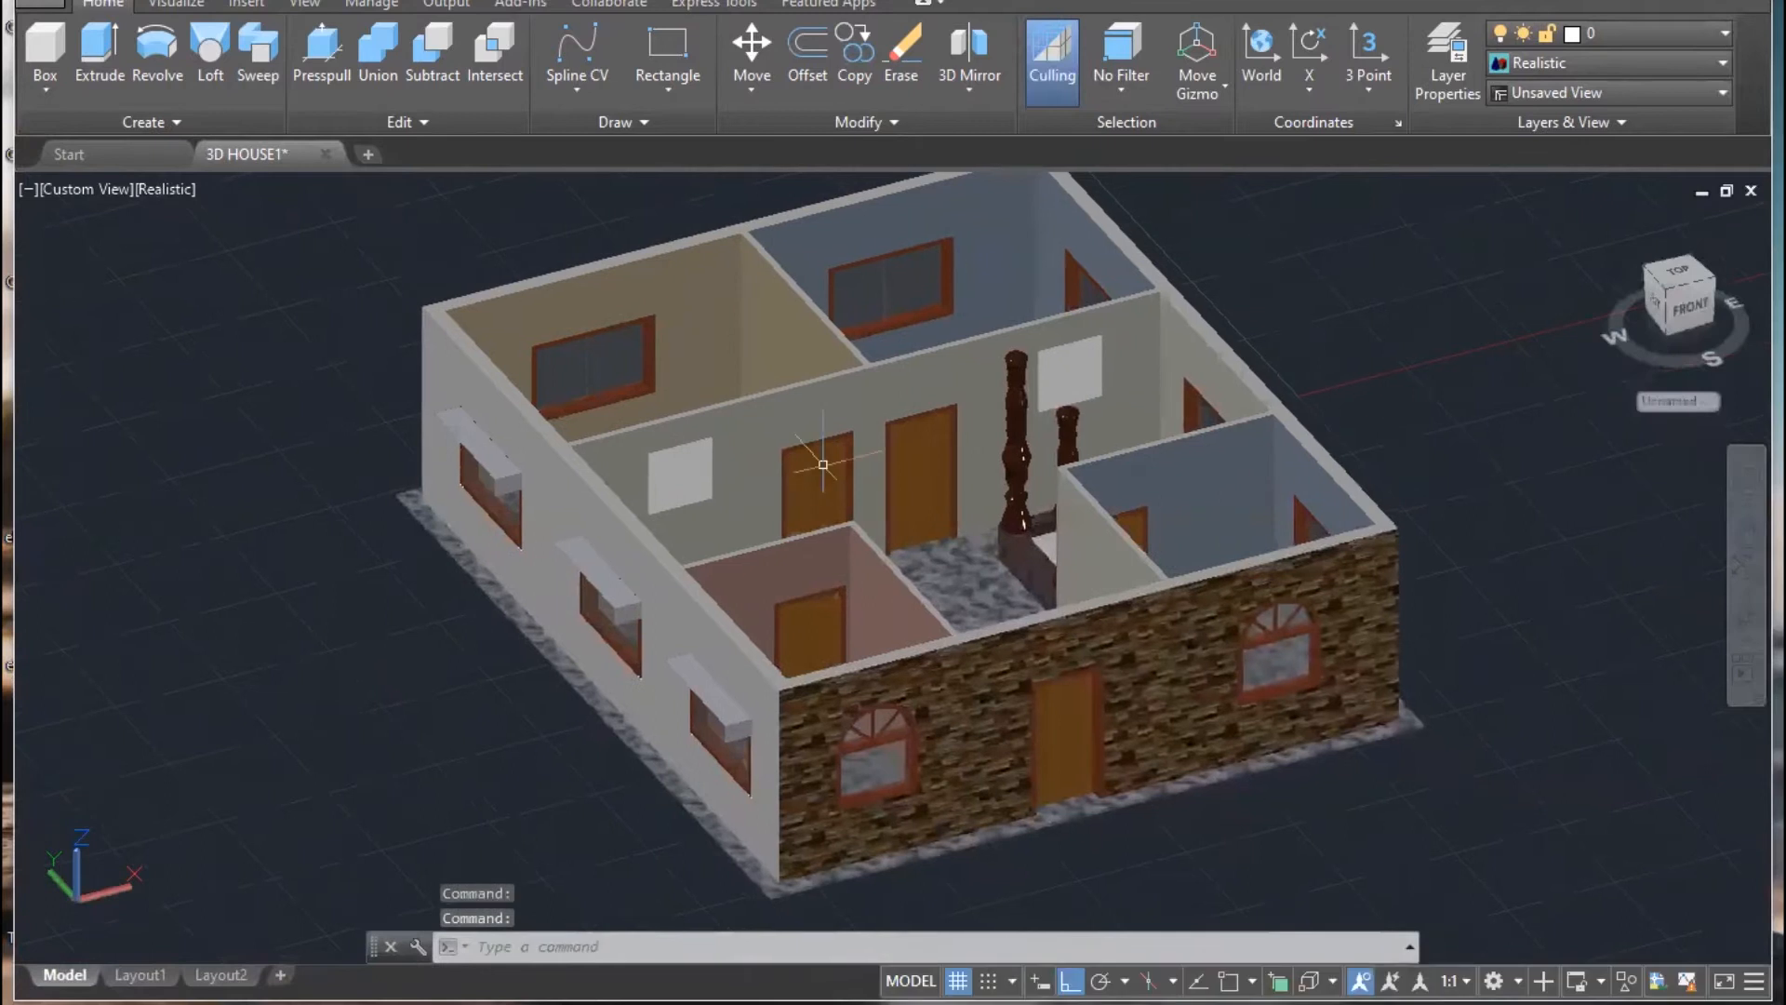
pyautogui.moveTo(825, 465); pyautogui.dragTo(791, 442, button='middle')
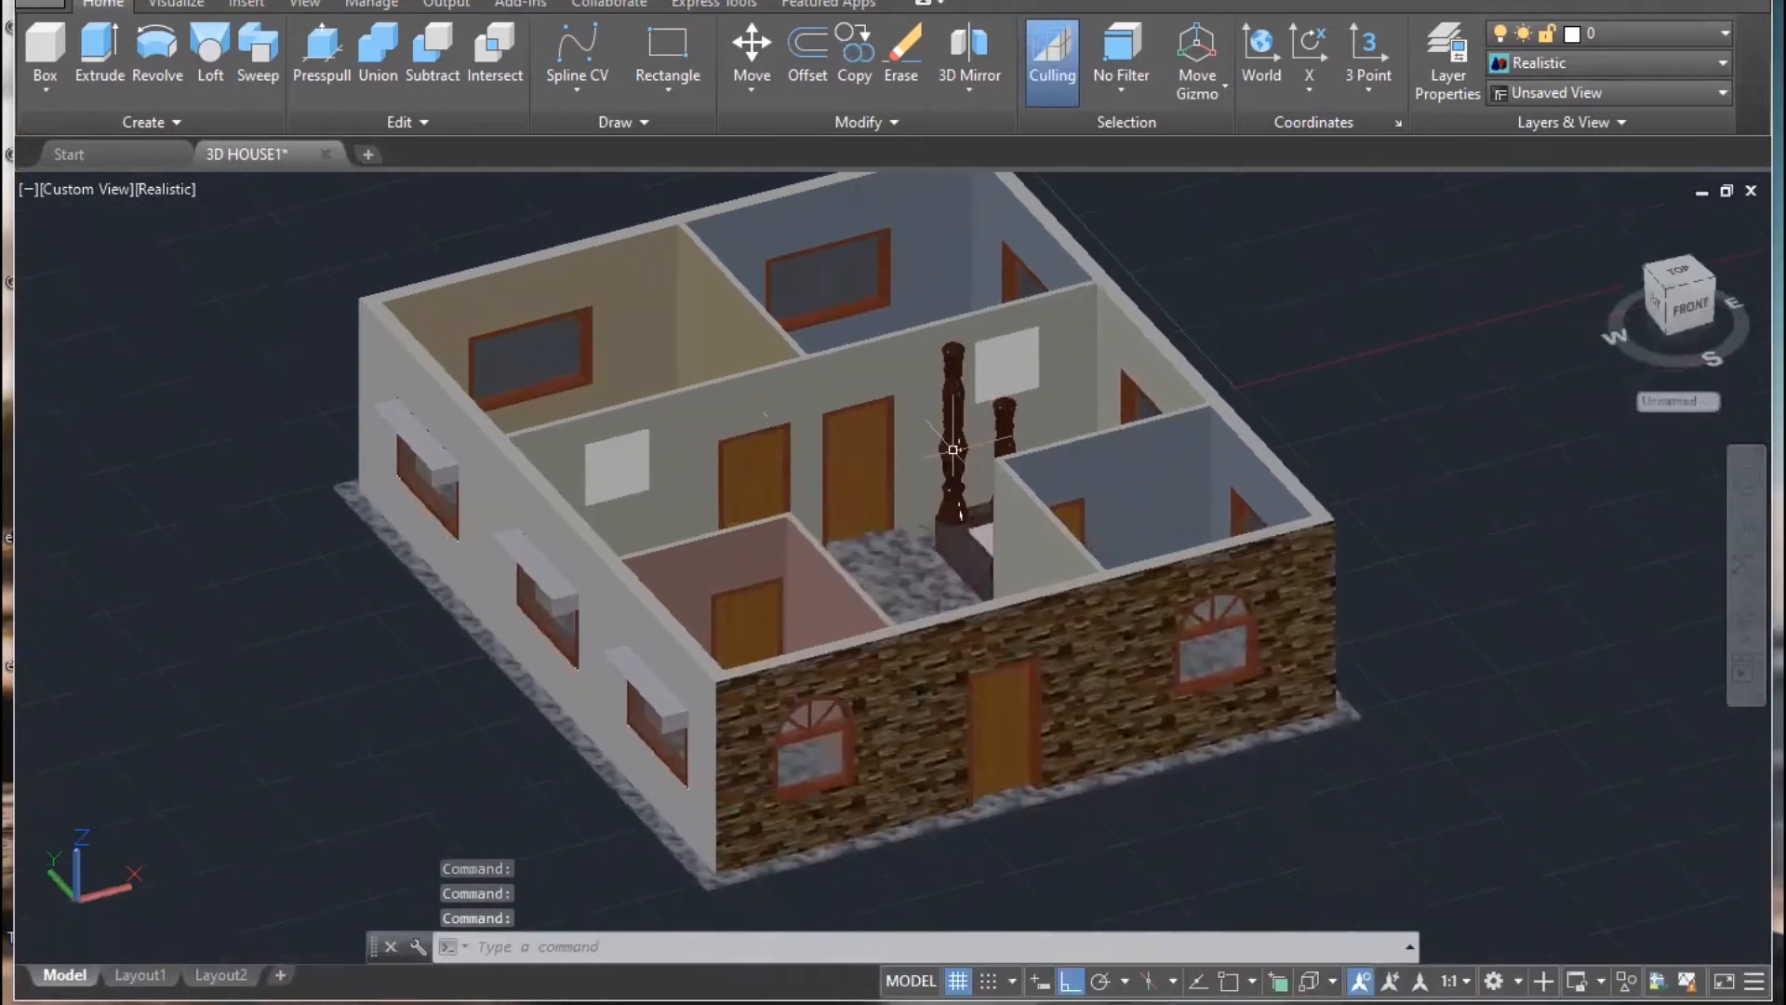
# - Frame the whole house in the view and open the Render Presets Manager
pyautogui.moveTo(1423, 354); pyautogui.dragTo(1345, 398, button='middle')
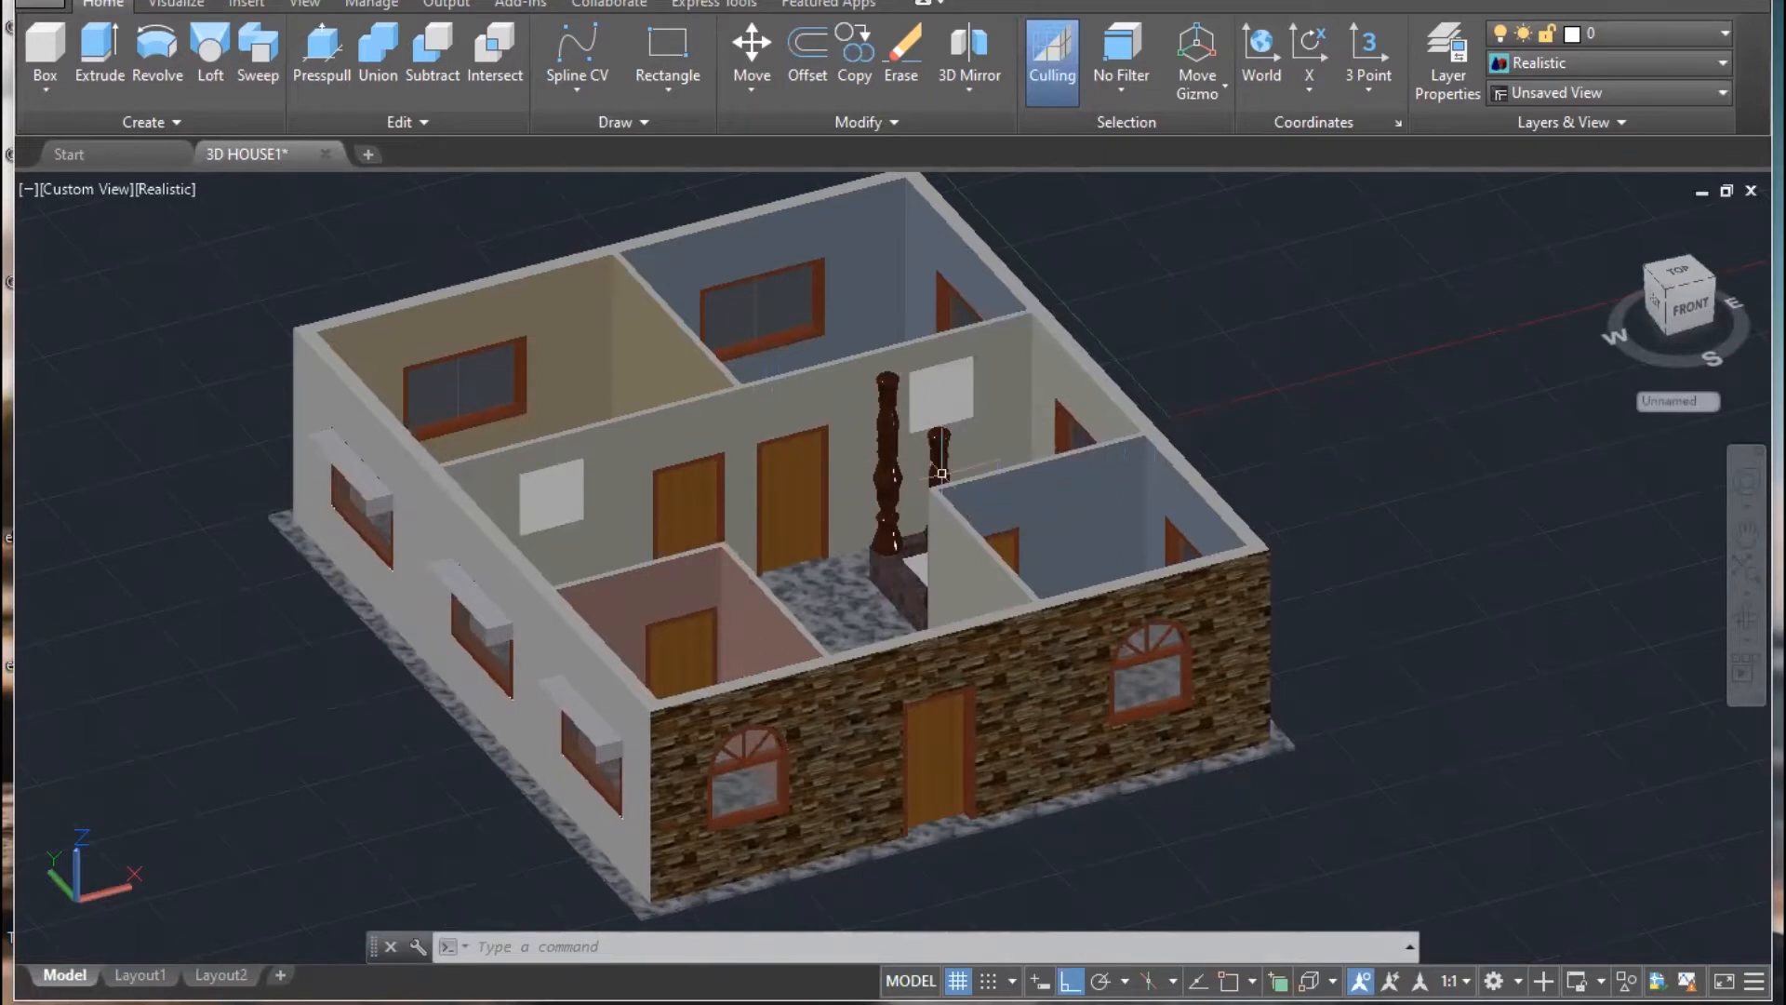
pyautogui.scroll(3, 1125, 496)
pyautogui.scroll(-3, 1126, 495)
pyautogui.press('Escape')
pyautogui.scroll(-4, 1116, 510)
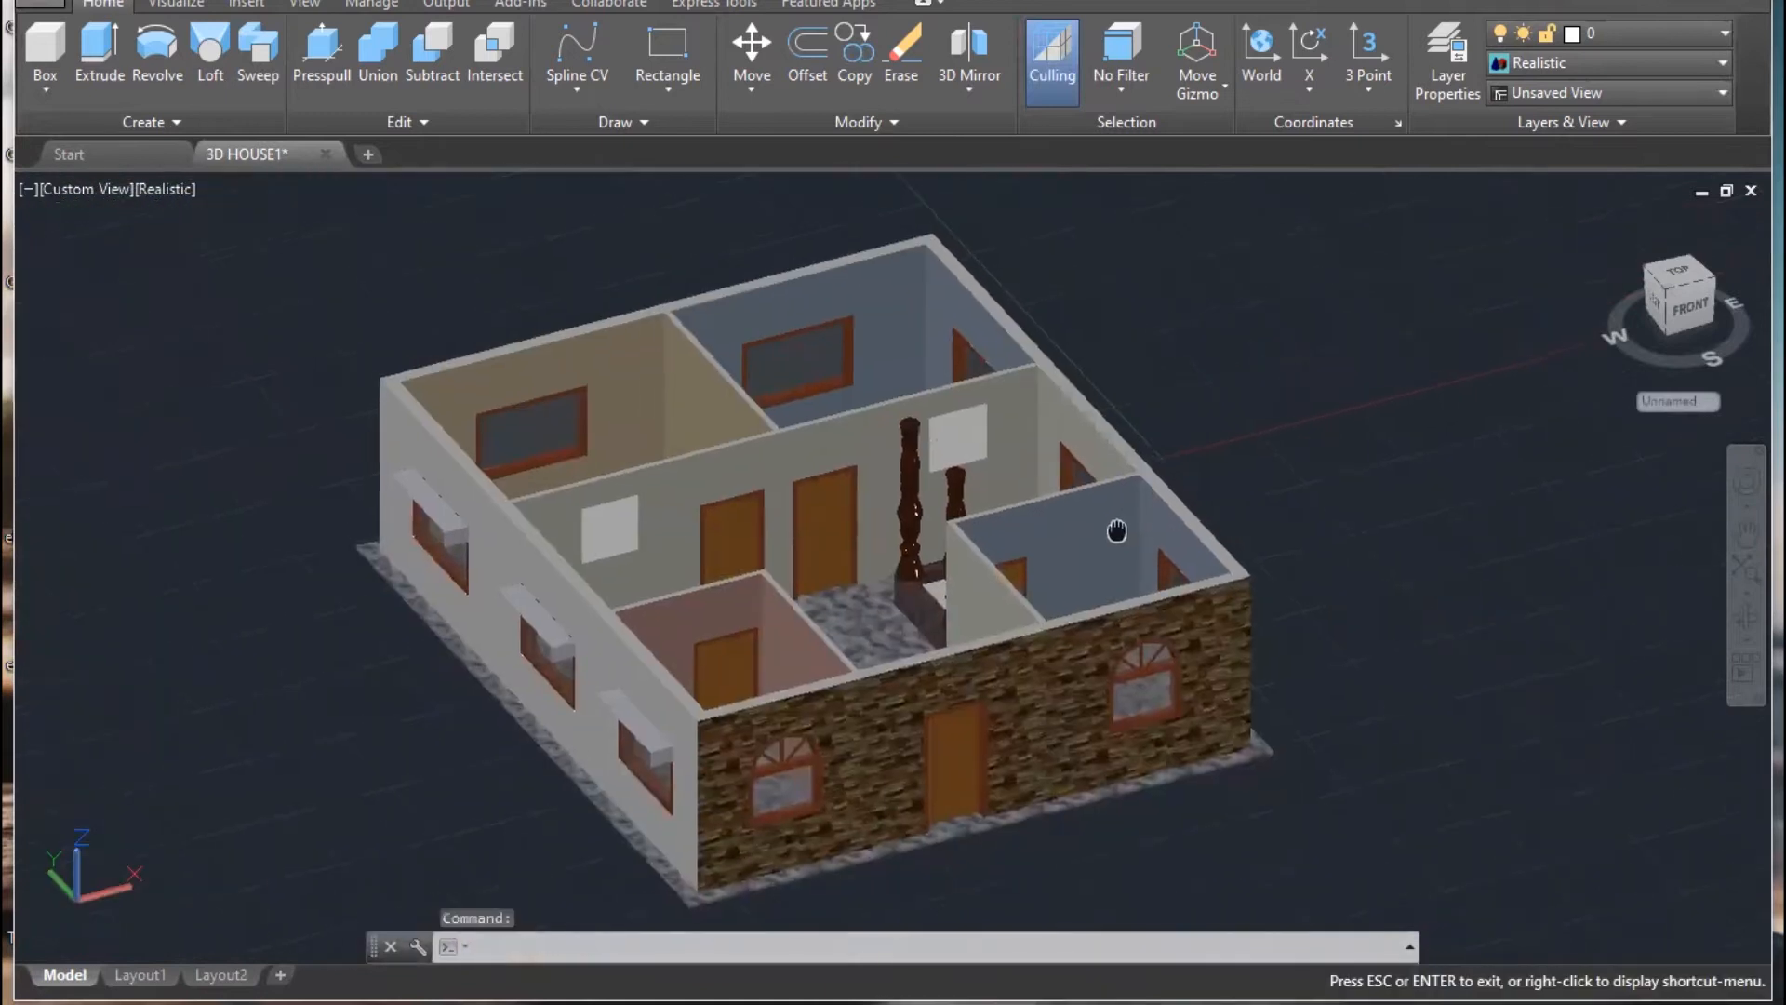
pyautogui.click(193, 6)
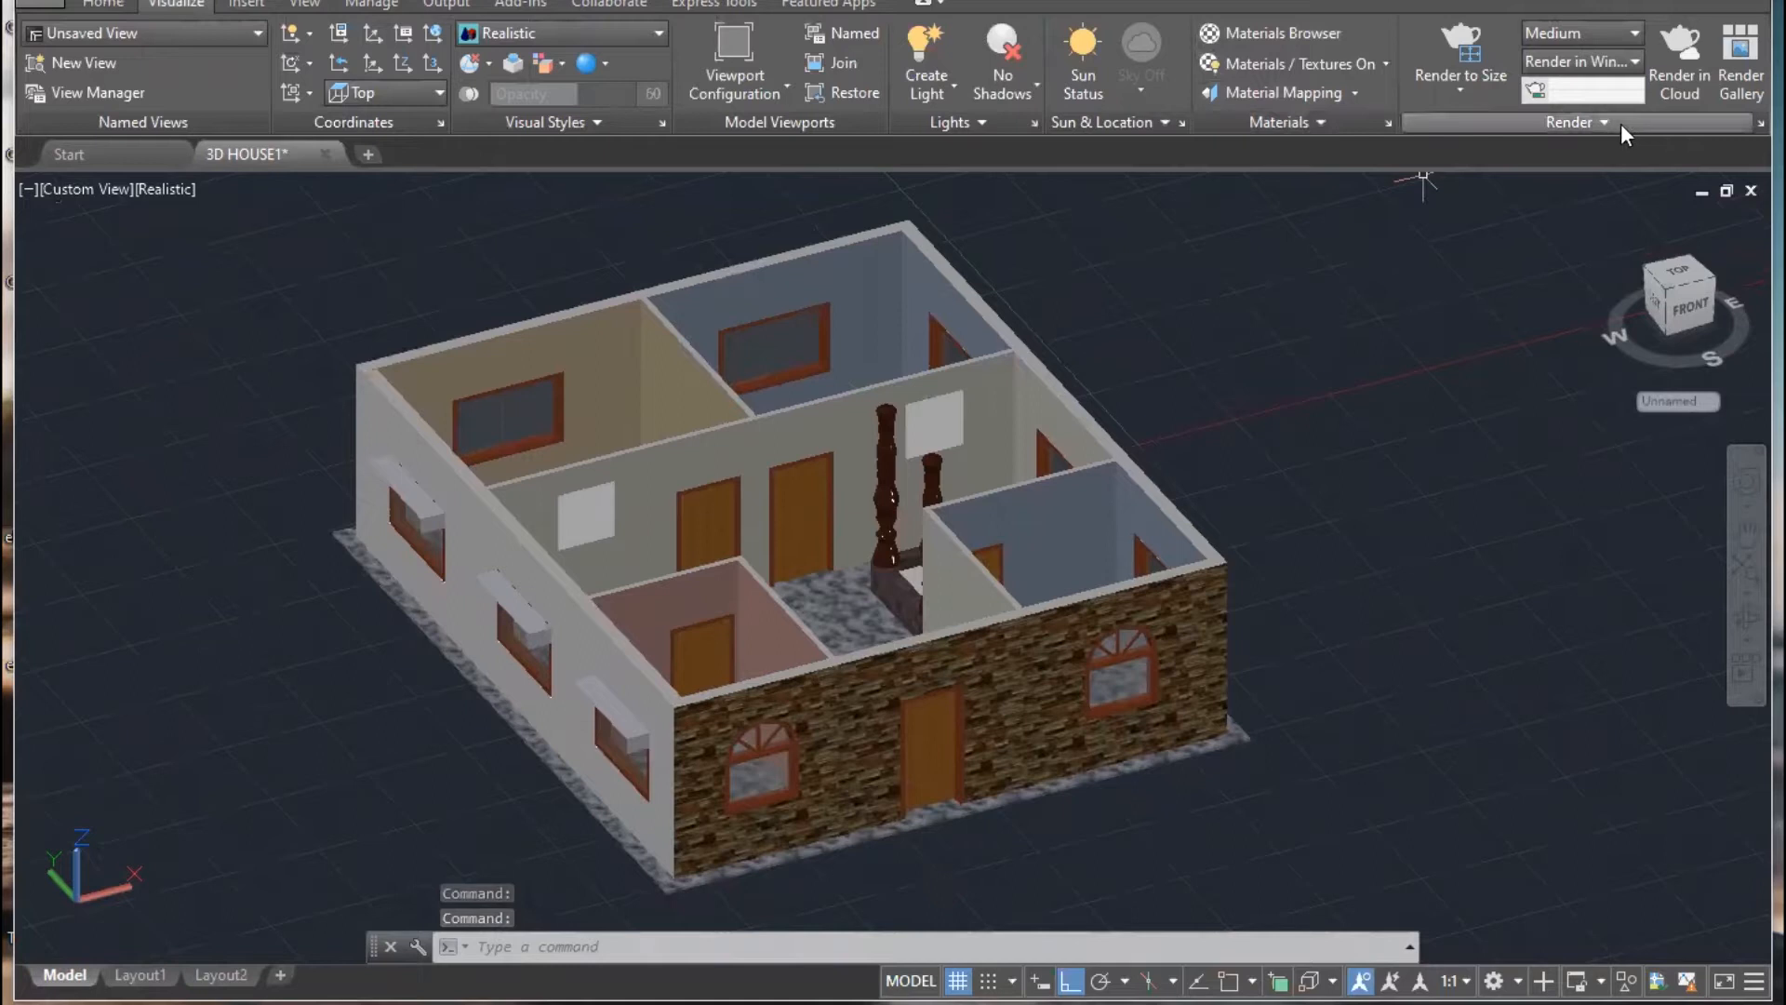
pyautogui.click(1747, 126)
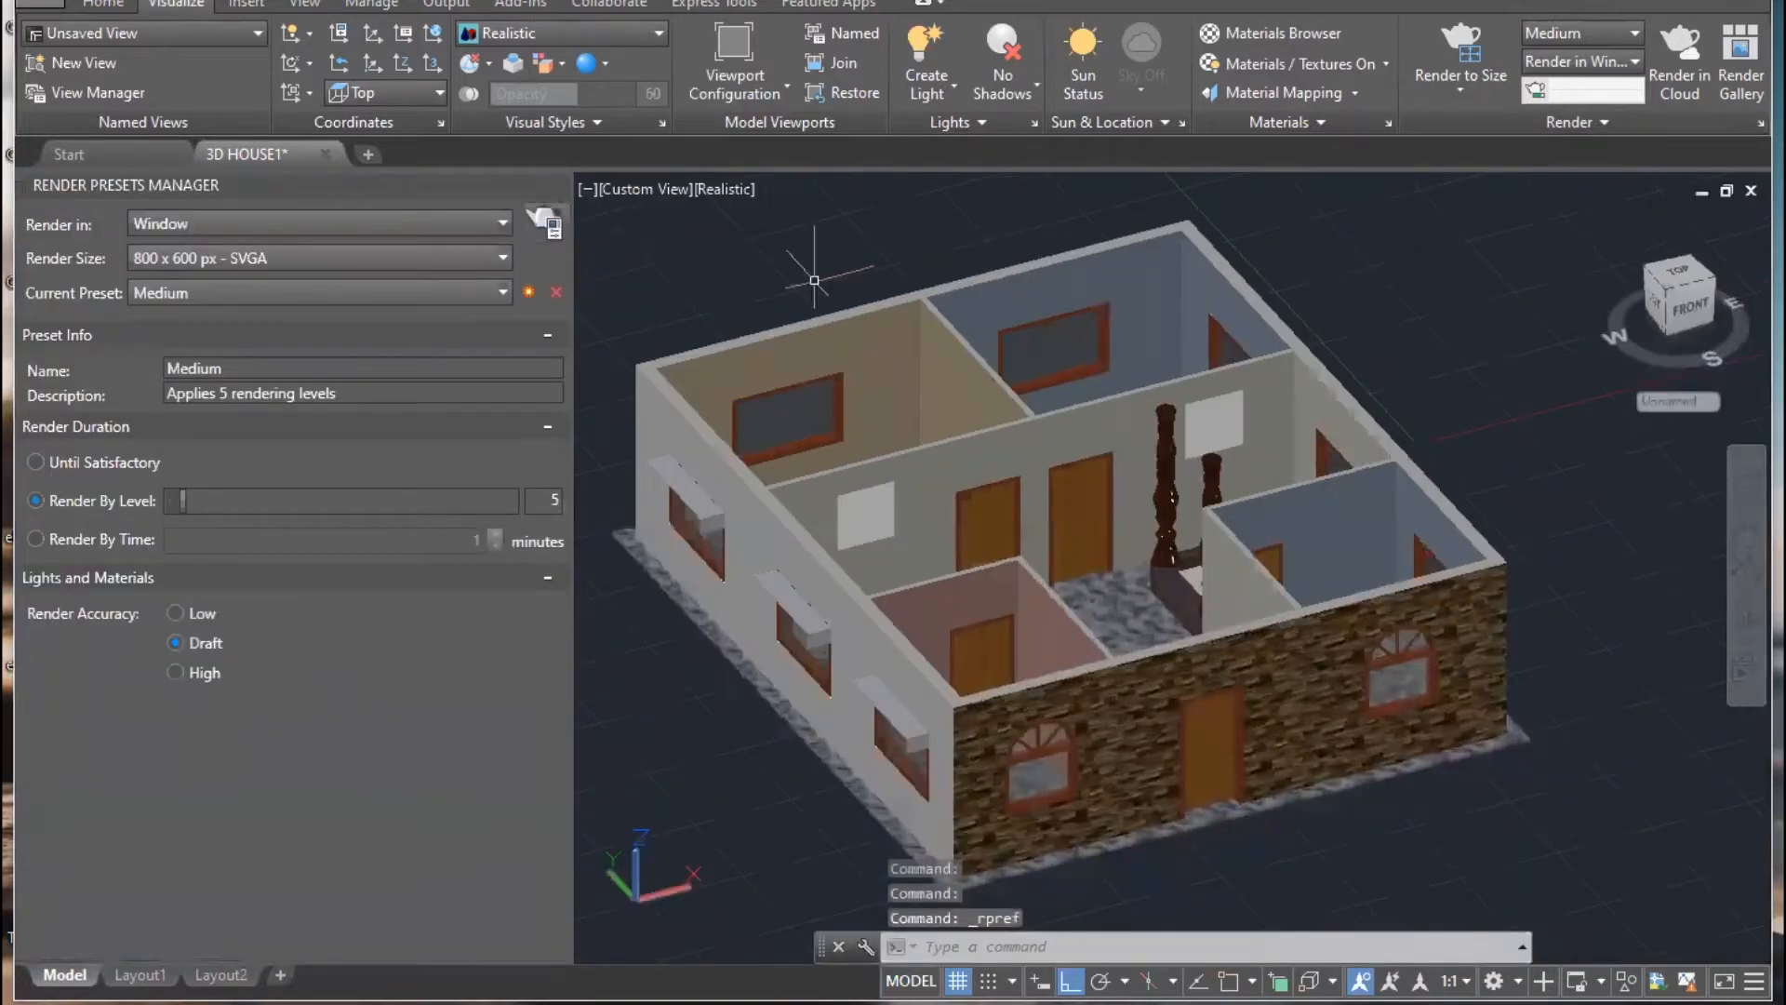
# - Render a close view of the house at 800 x 600 px with the Medium preset and close the output window
pyautogui.scroll(2, 1061, 484)
pyautogui.moveTo(1107, 494)
pyautogui.mouseDown(button='middle')
pyautogui.moveTo(1072, 462)
pyautogui.moveTo(1089, 475)
pyautogui.mouseUp(button='middle')
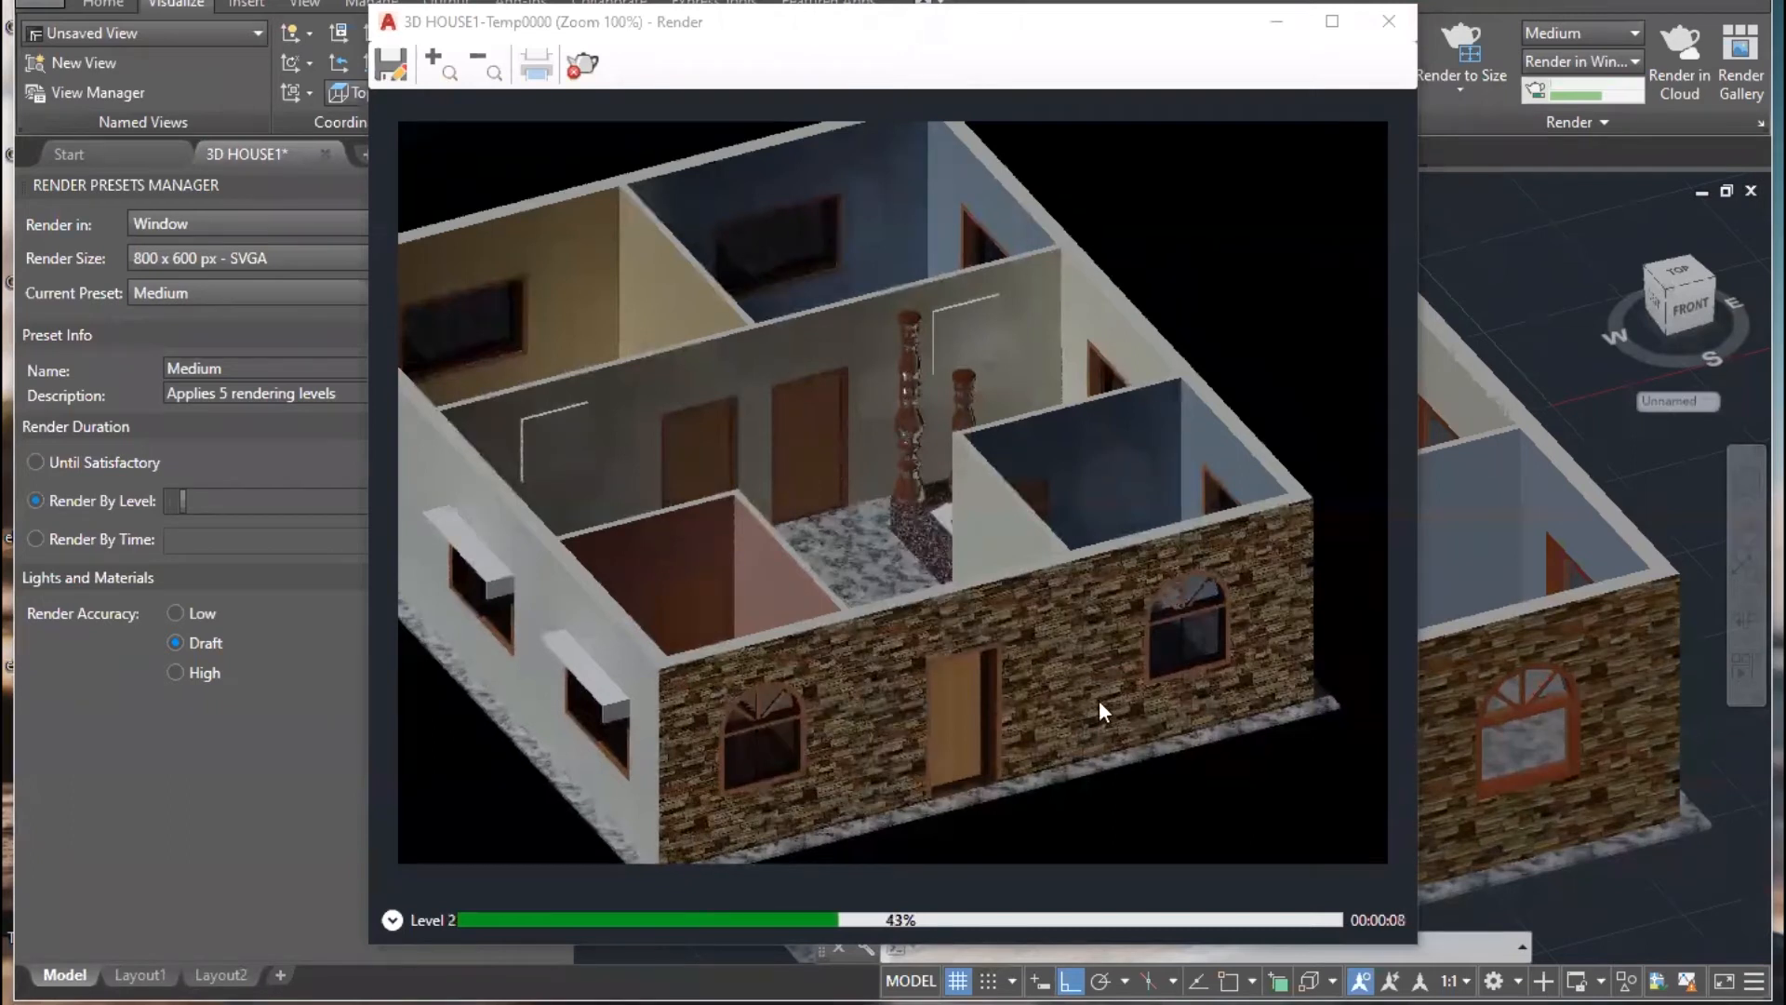
pyautogui.click(1389, 22)
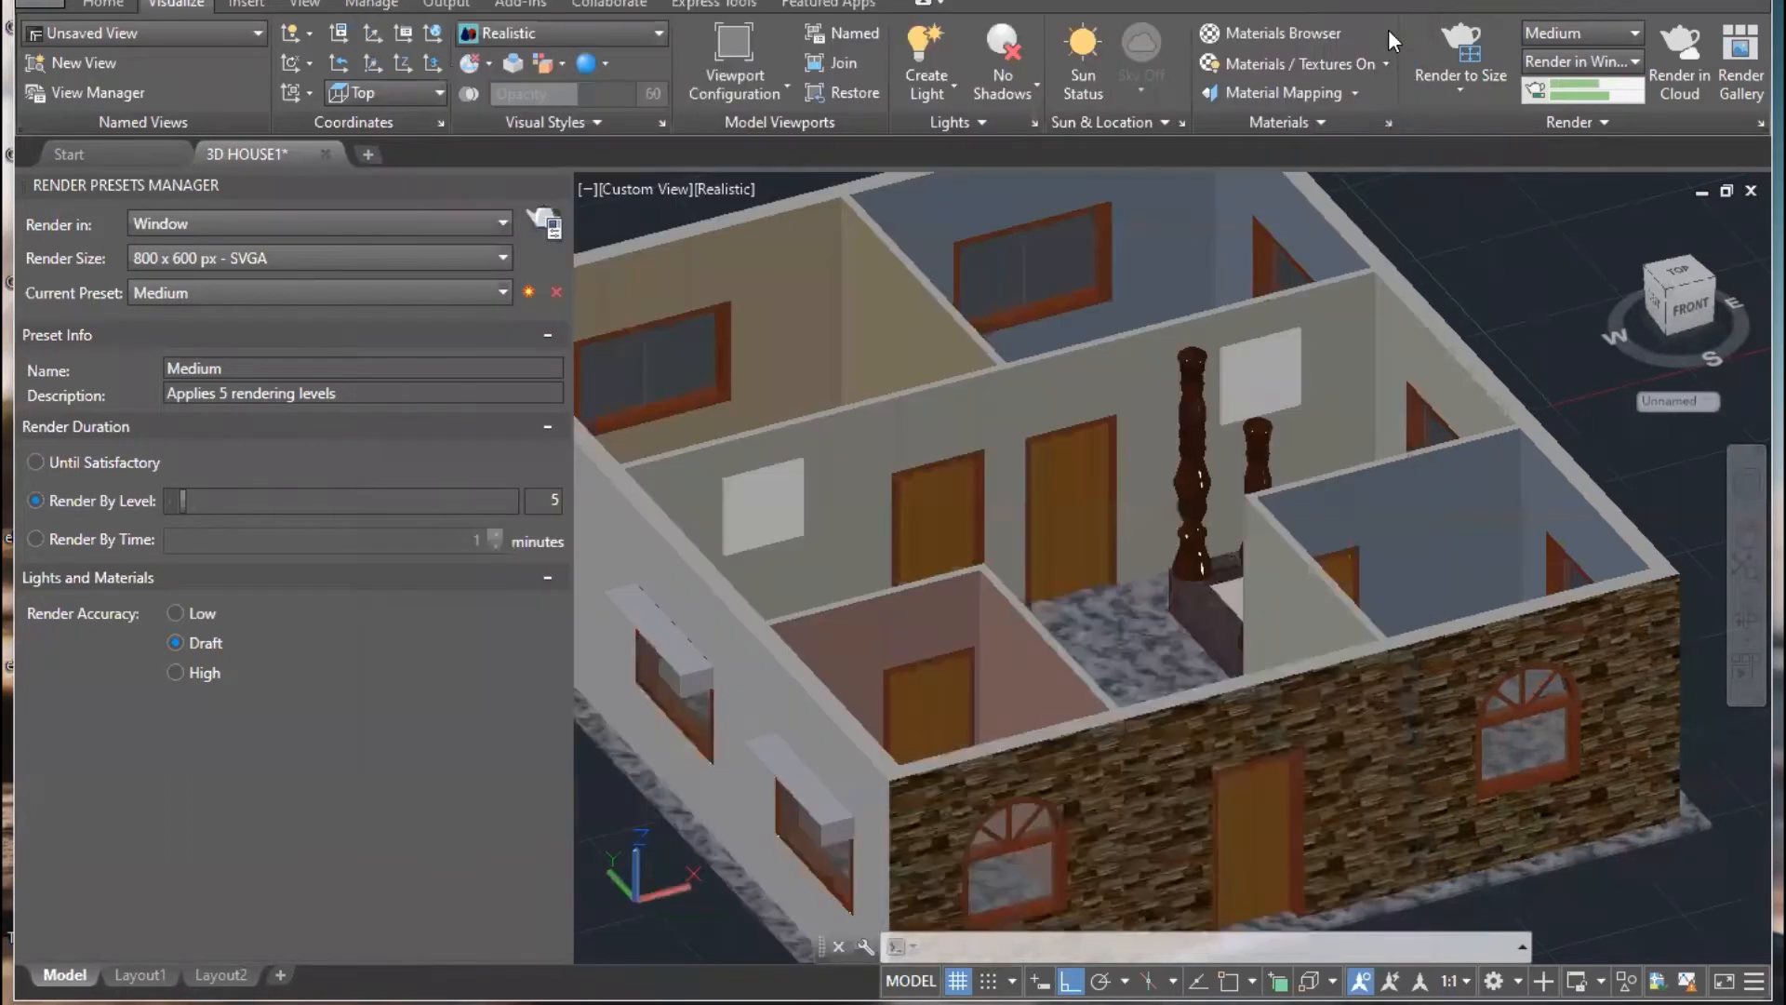
# - Frame the whole house, render it in a window with the Medium preset, and close the output
pyautogui.moveTo(1377, 662); pyautogui.dragTo(1619, 792, button='middle')
pyautogui.moveTo(1409, 675); pyautogui.dragTo(1449, 692, button='middle')
pyautogui.press('Escape')
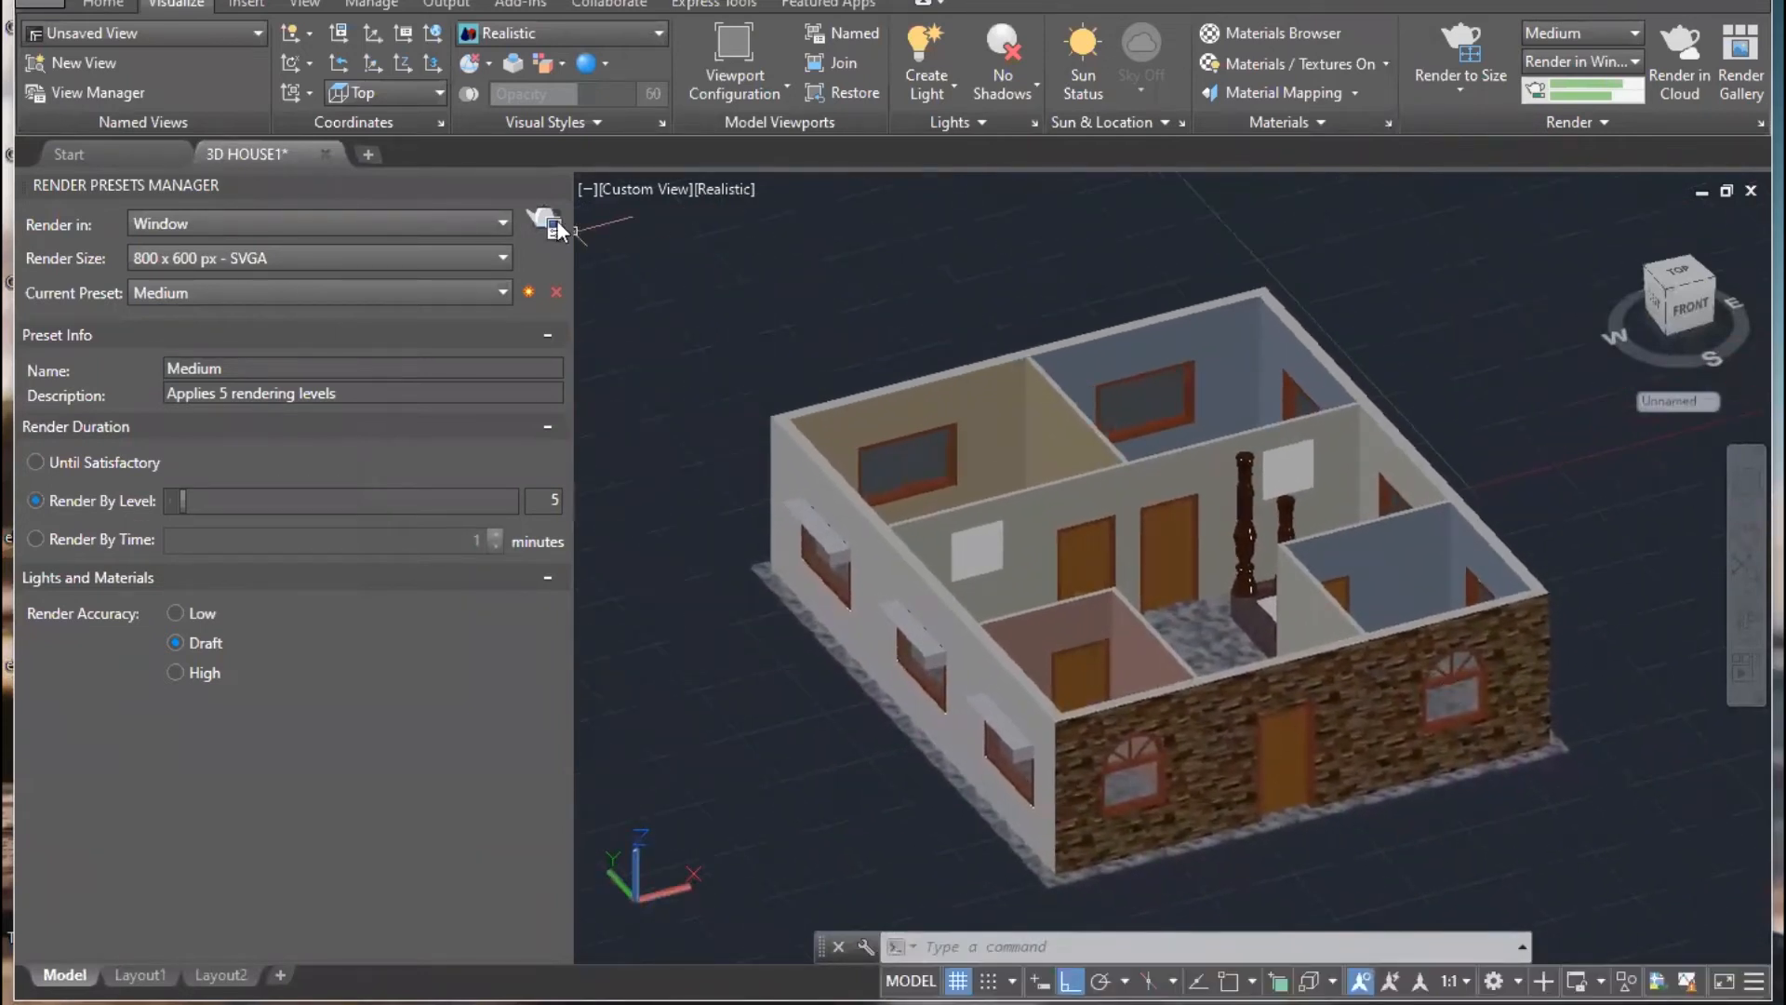
pyautogui.click(543, 219)
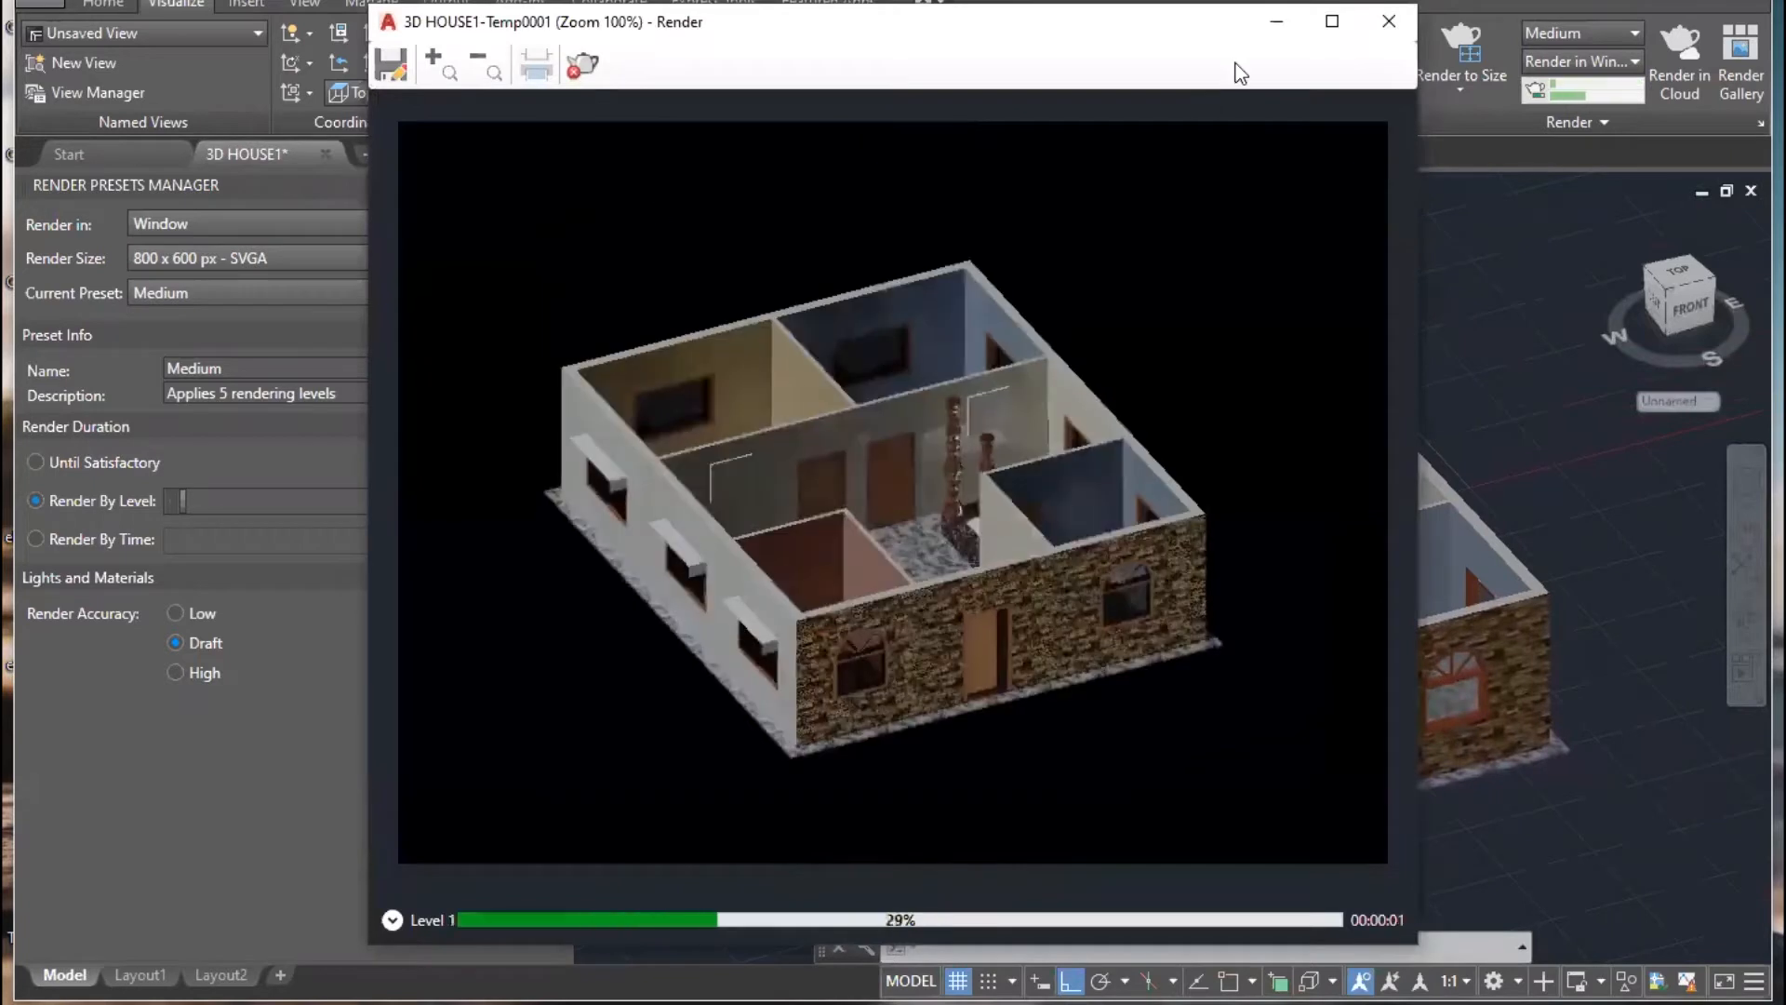
pyautogui.click(1389, 21)
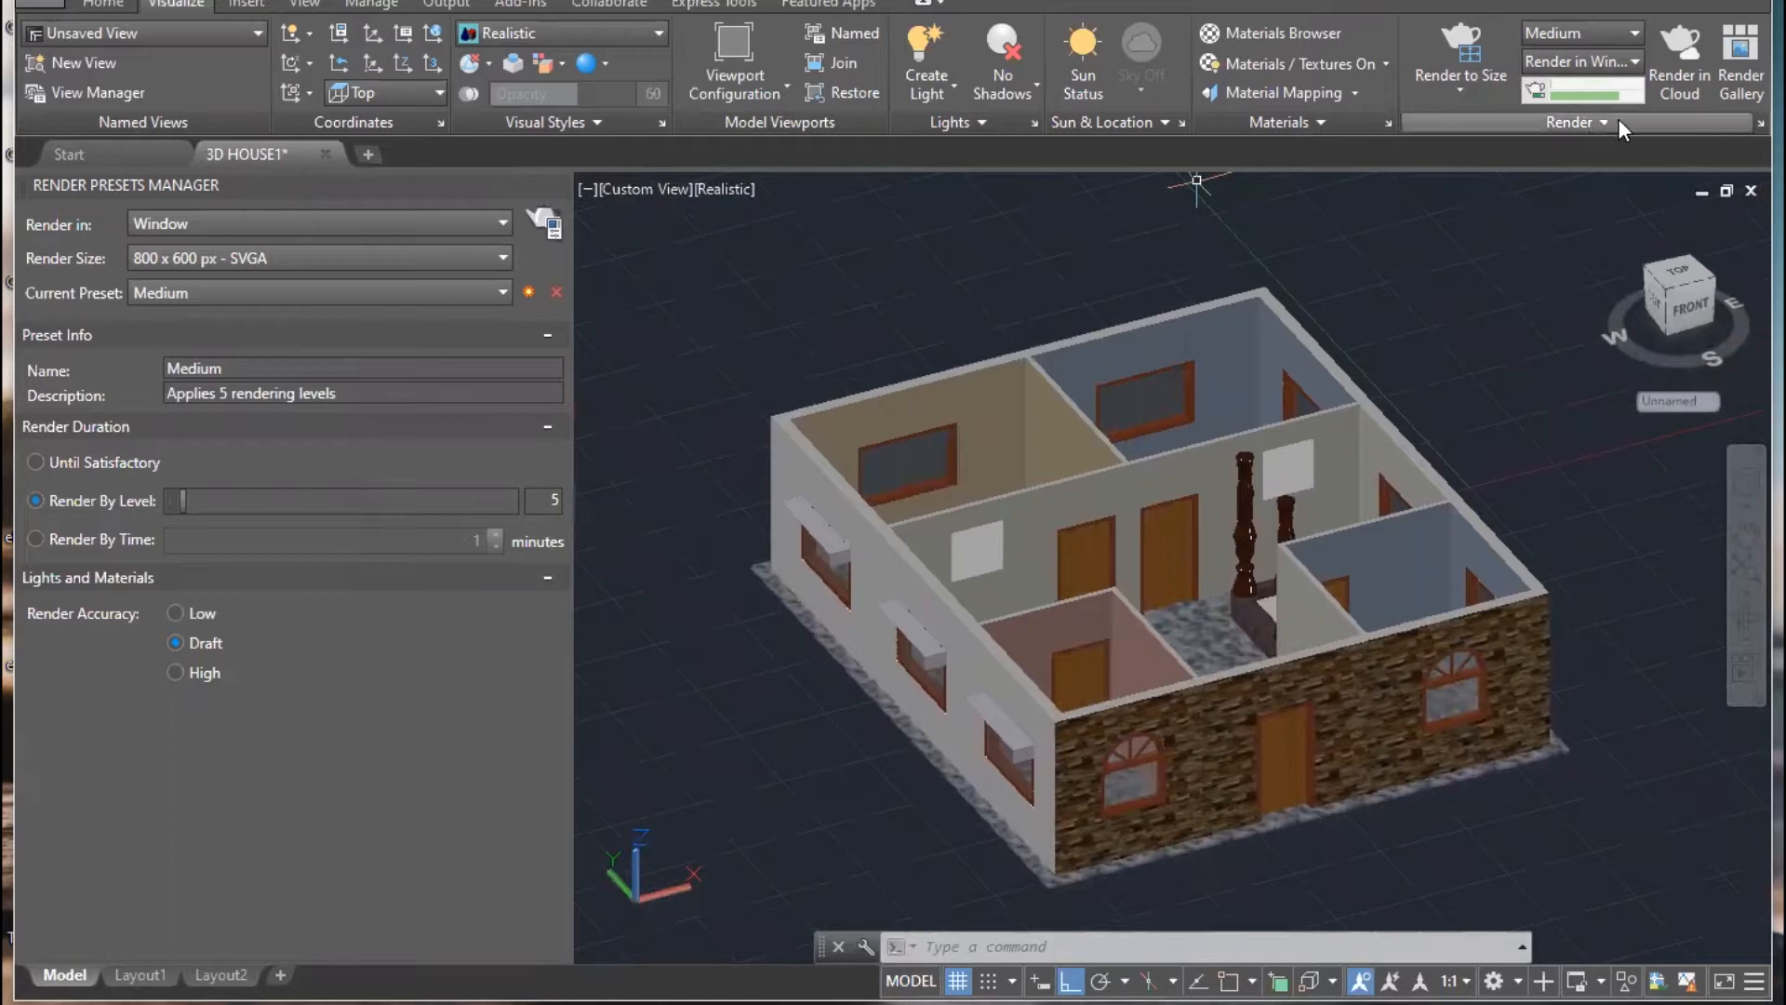
# - Close the Render Presets Manager and open it again
pyautogui.click(121, 4)
pyautogui.click(179, 5)
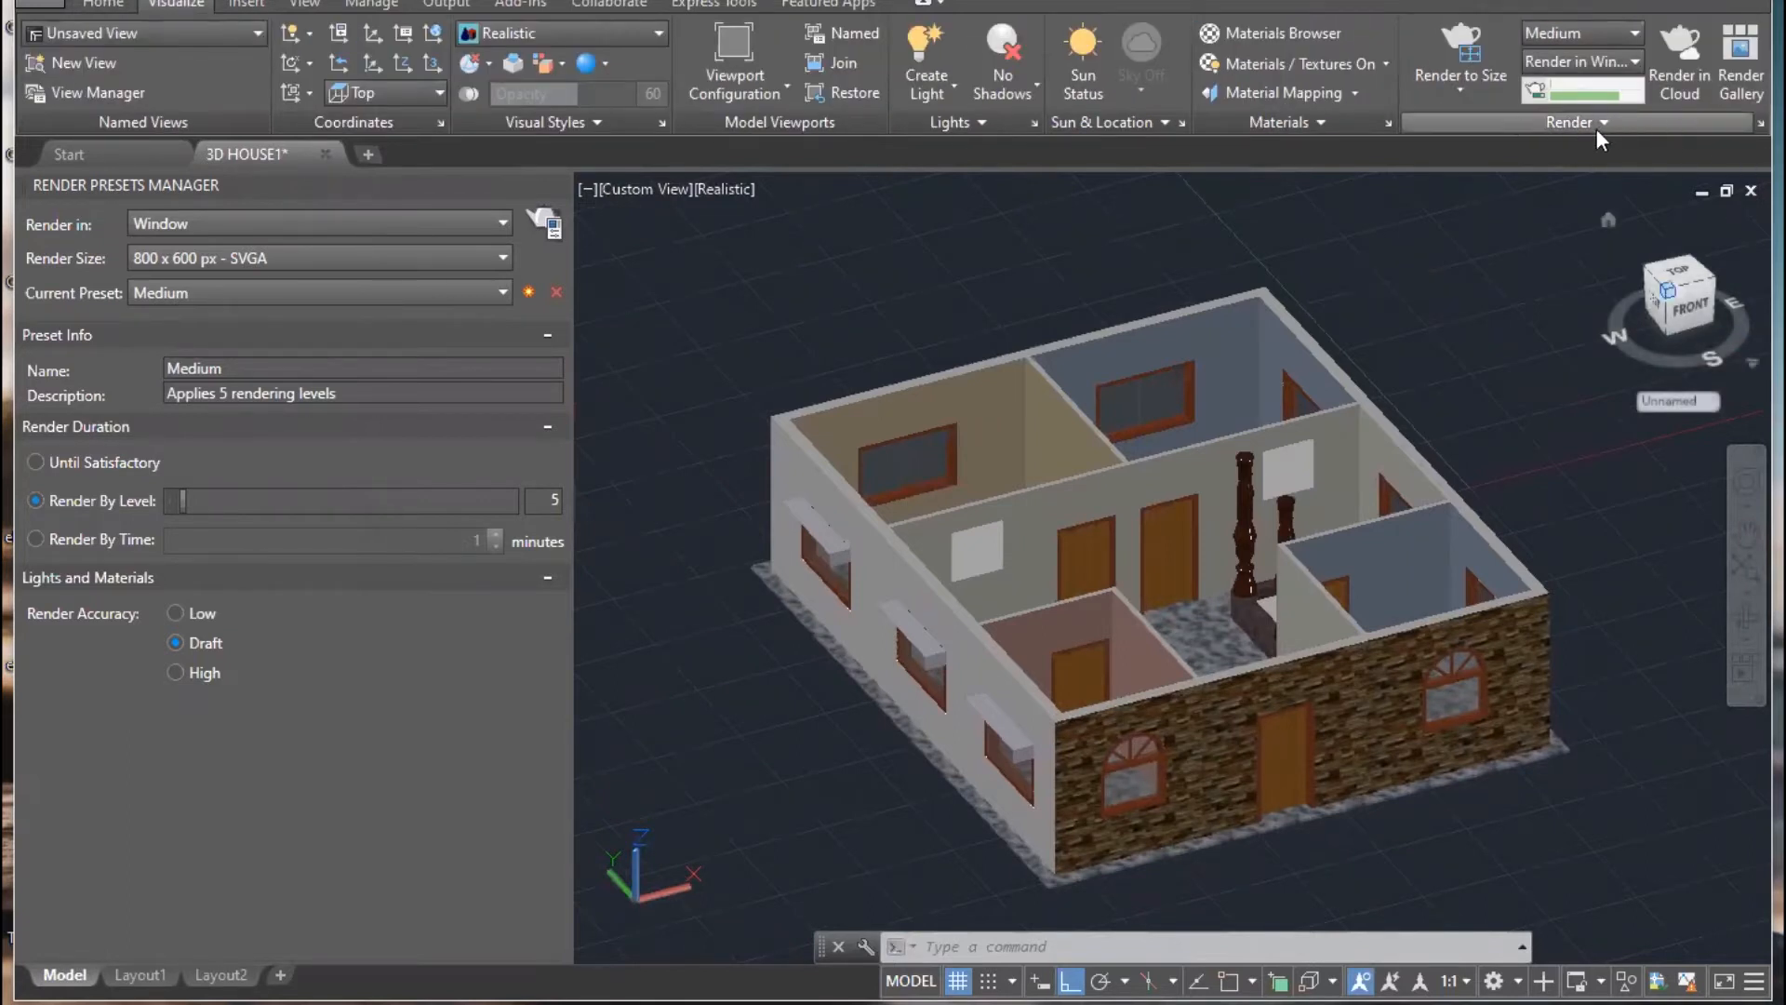
pyautogui.click(1753, 123)
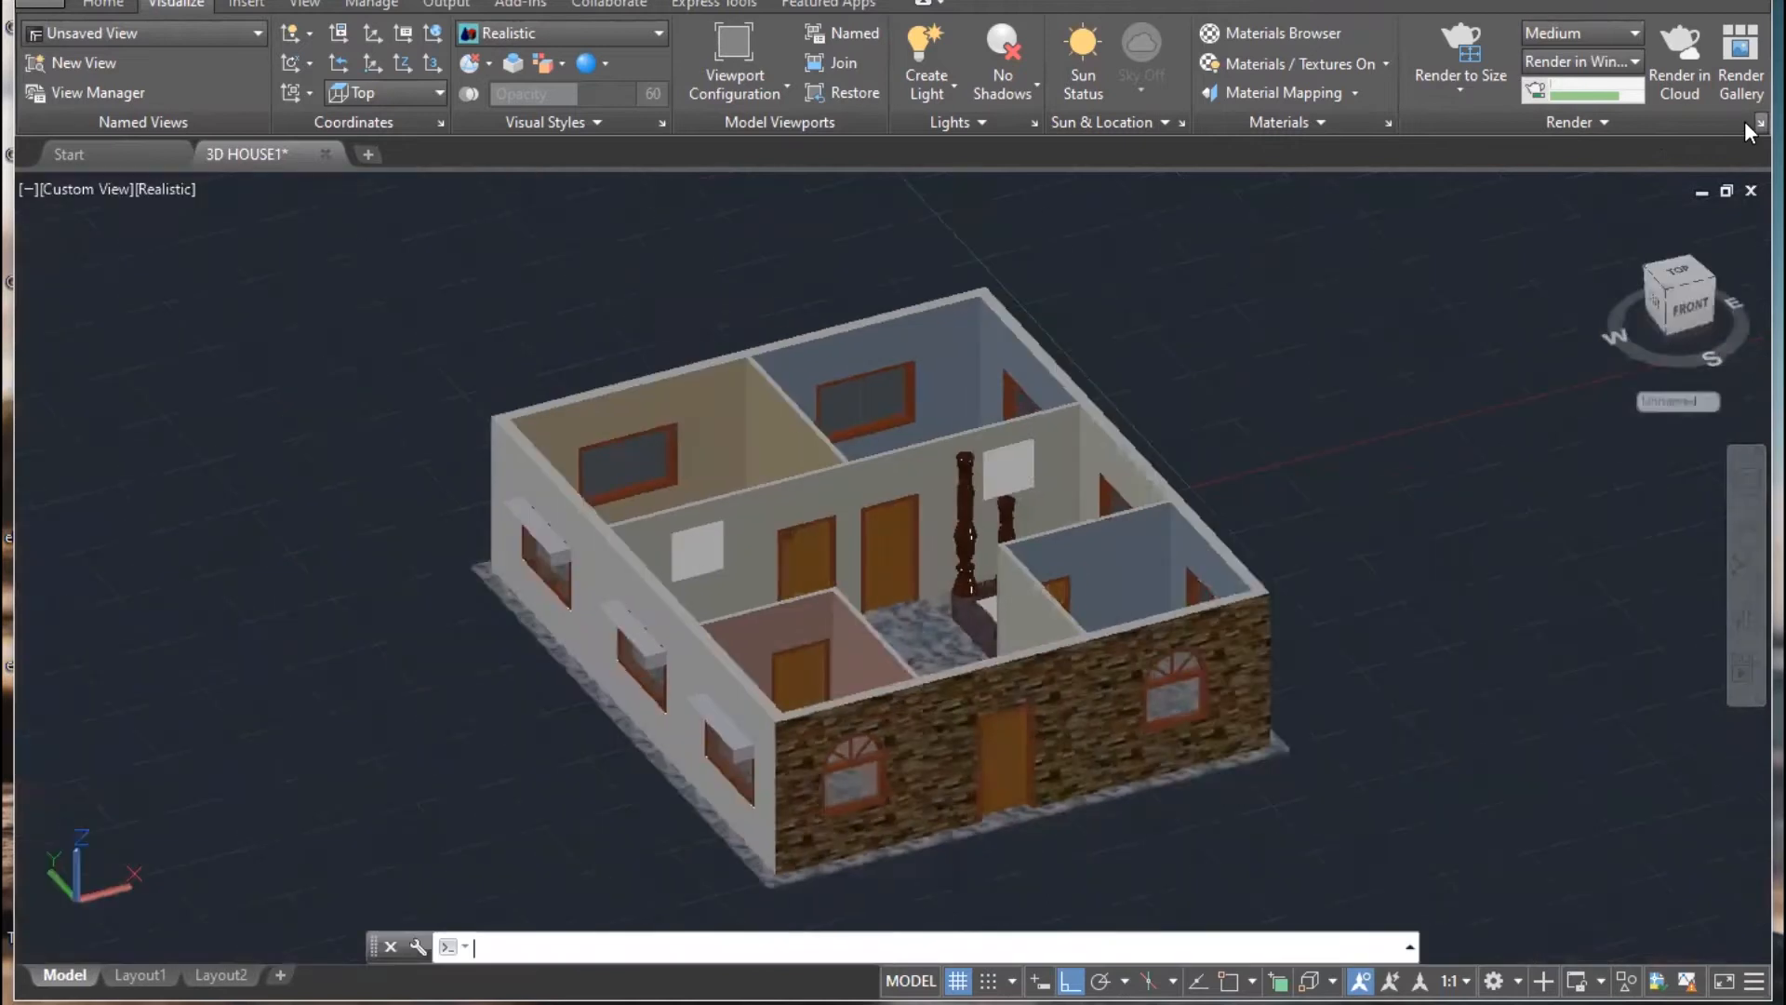
pyautogui.click(1754, 124)
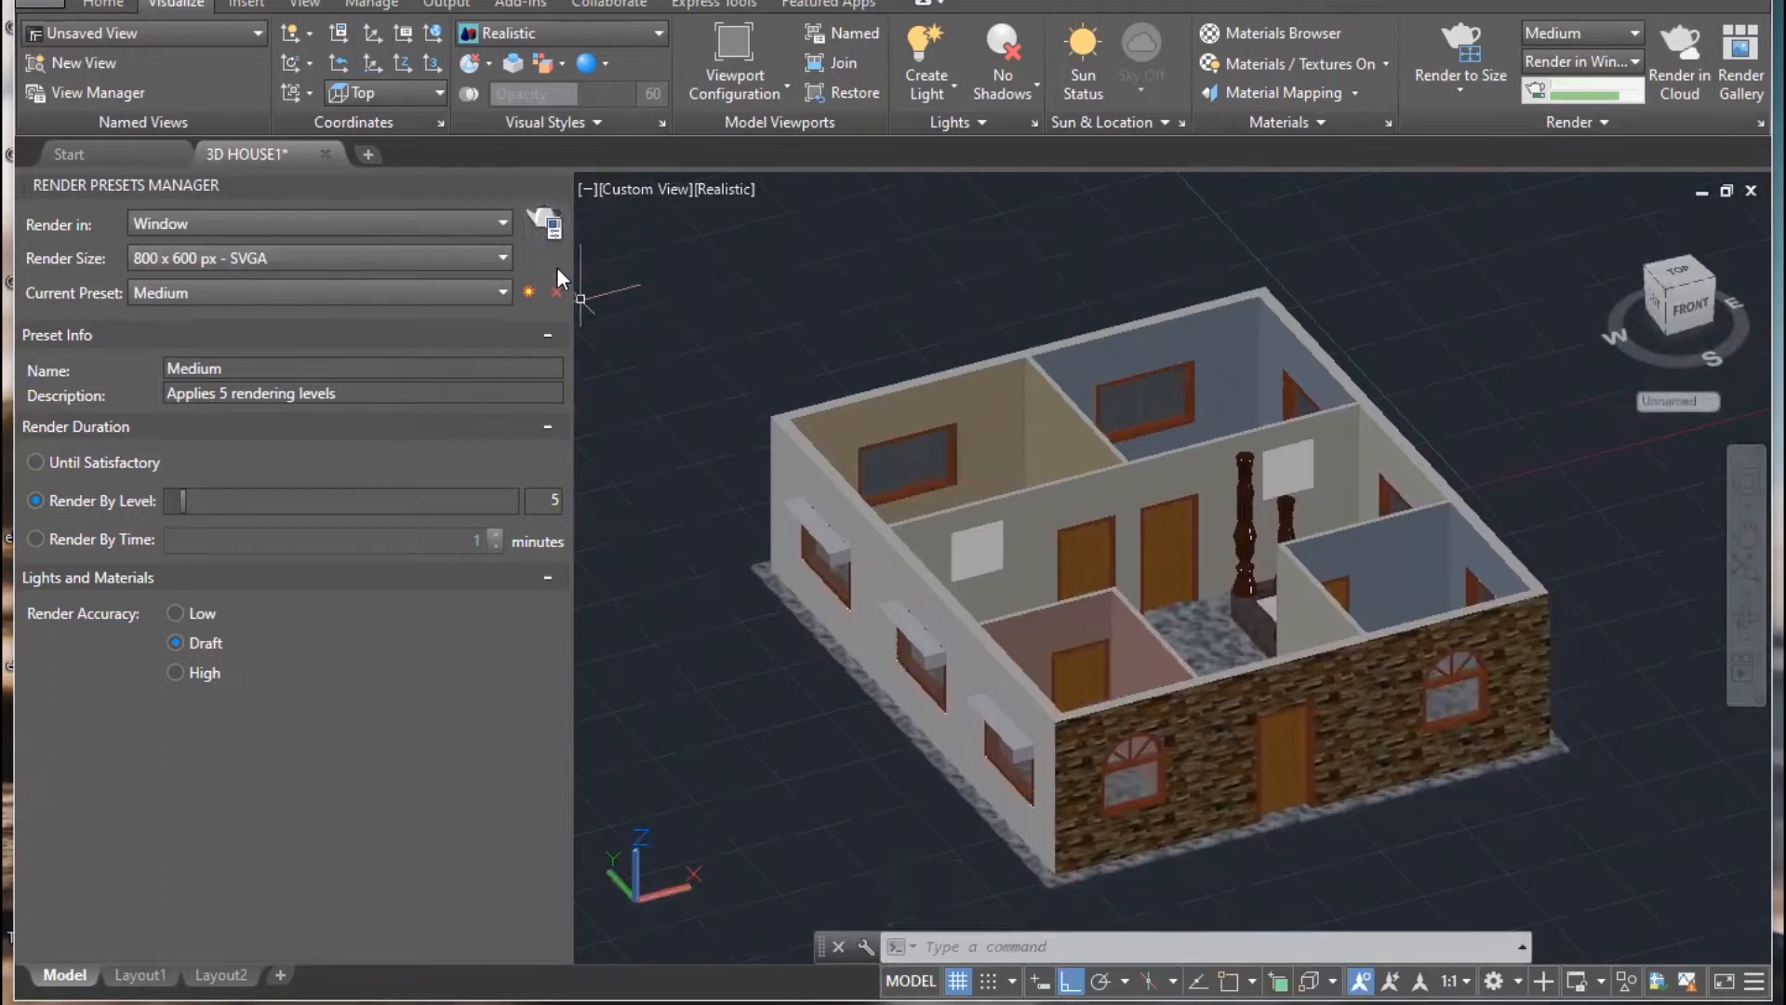
# - Render the complete house and examine the finished output at 200% zoom before closing it
pyautogui.click(549, 228)
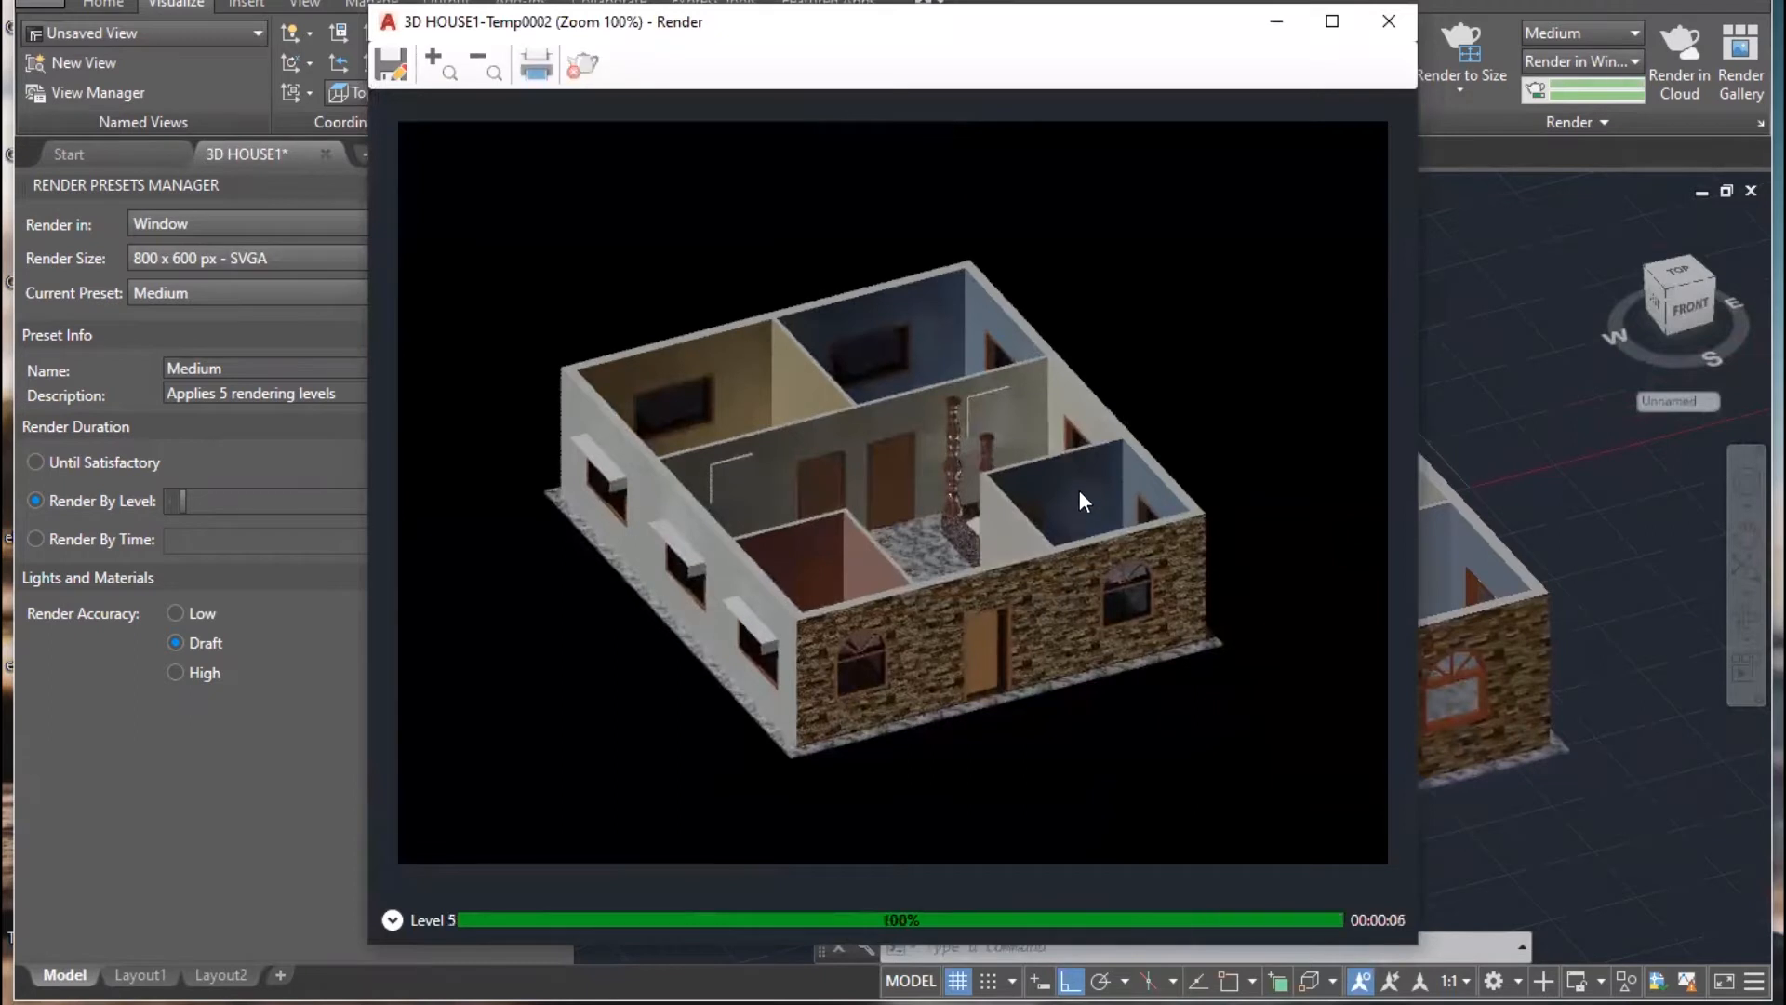
pyautogui.scroll(1, 1073, 505)
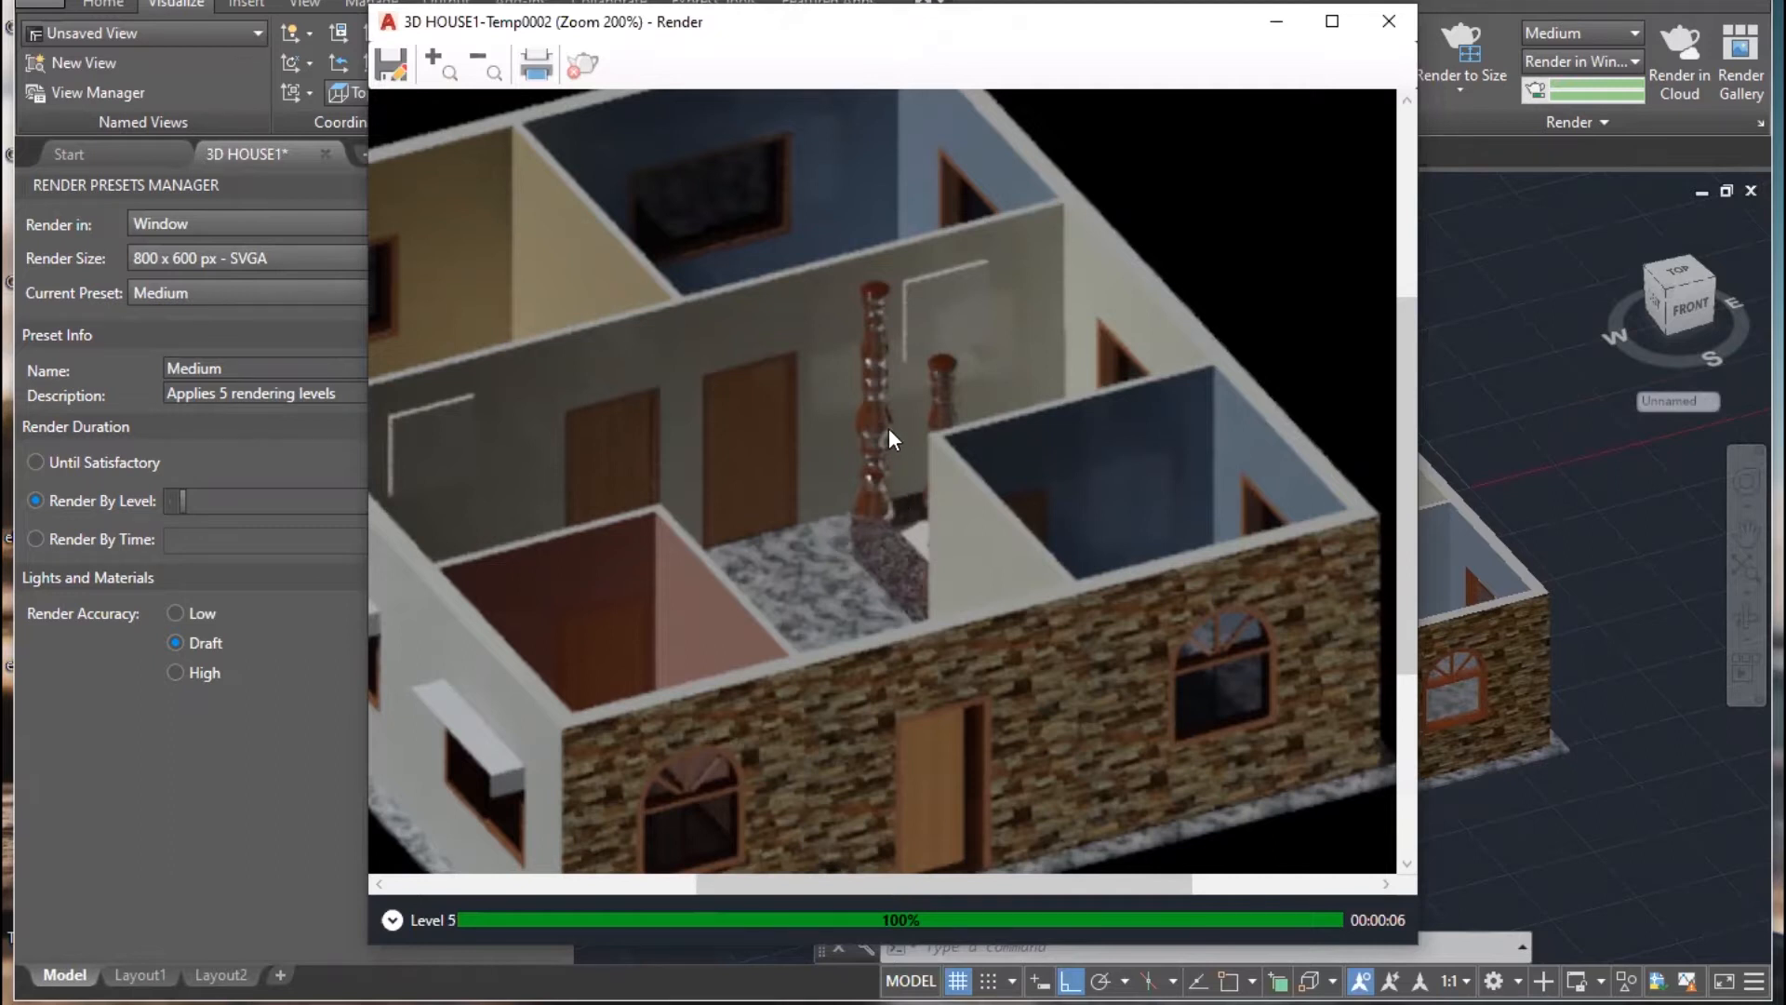
pyautogui.click(1388, 20)
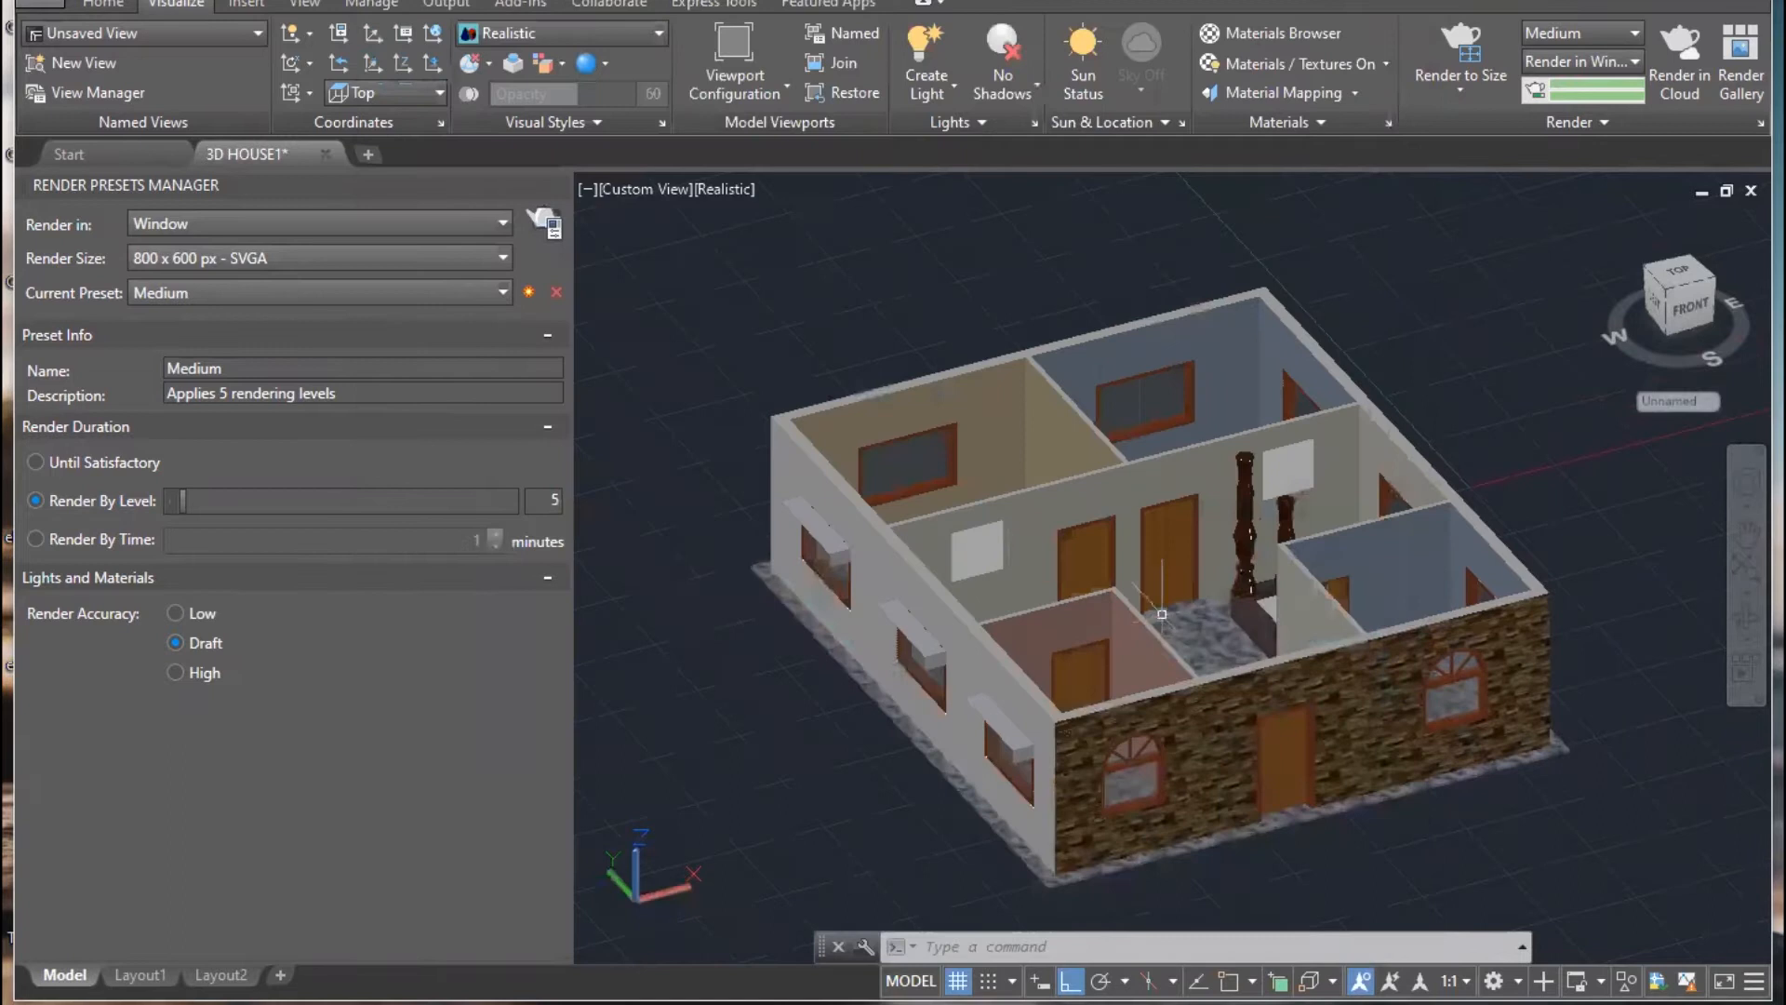
# - Frame the interior doors, turned columns and marble floor, and render this close-up at 800 x 600 px with the Medium preset
pyautogui.scroll(5, 1191, 637)
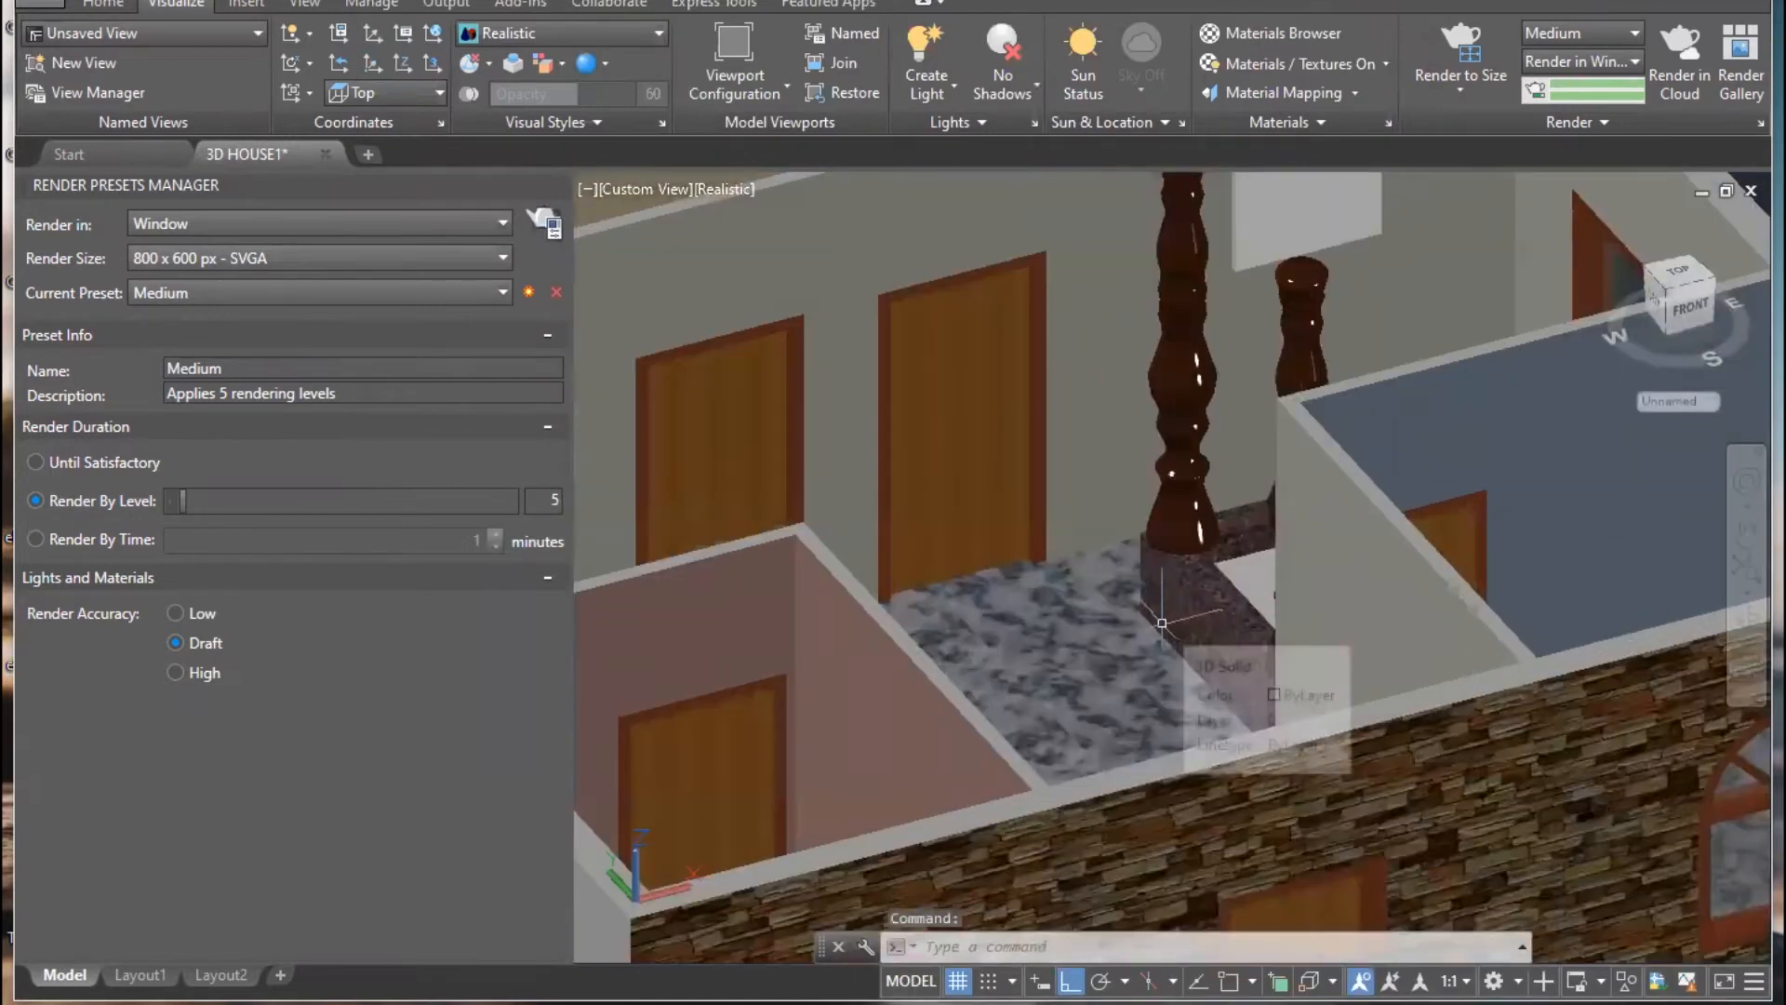
pyautogui.scroll(-3, 1162, 625)
pyautogui.scroll(3, 1162, 625)
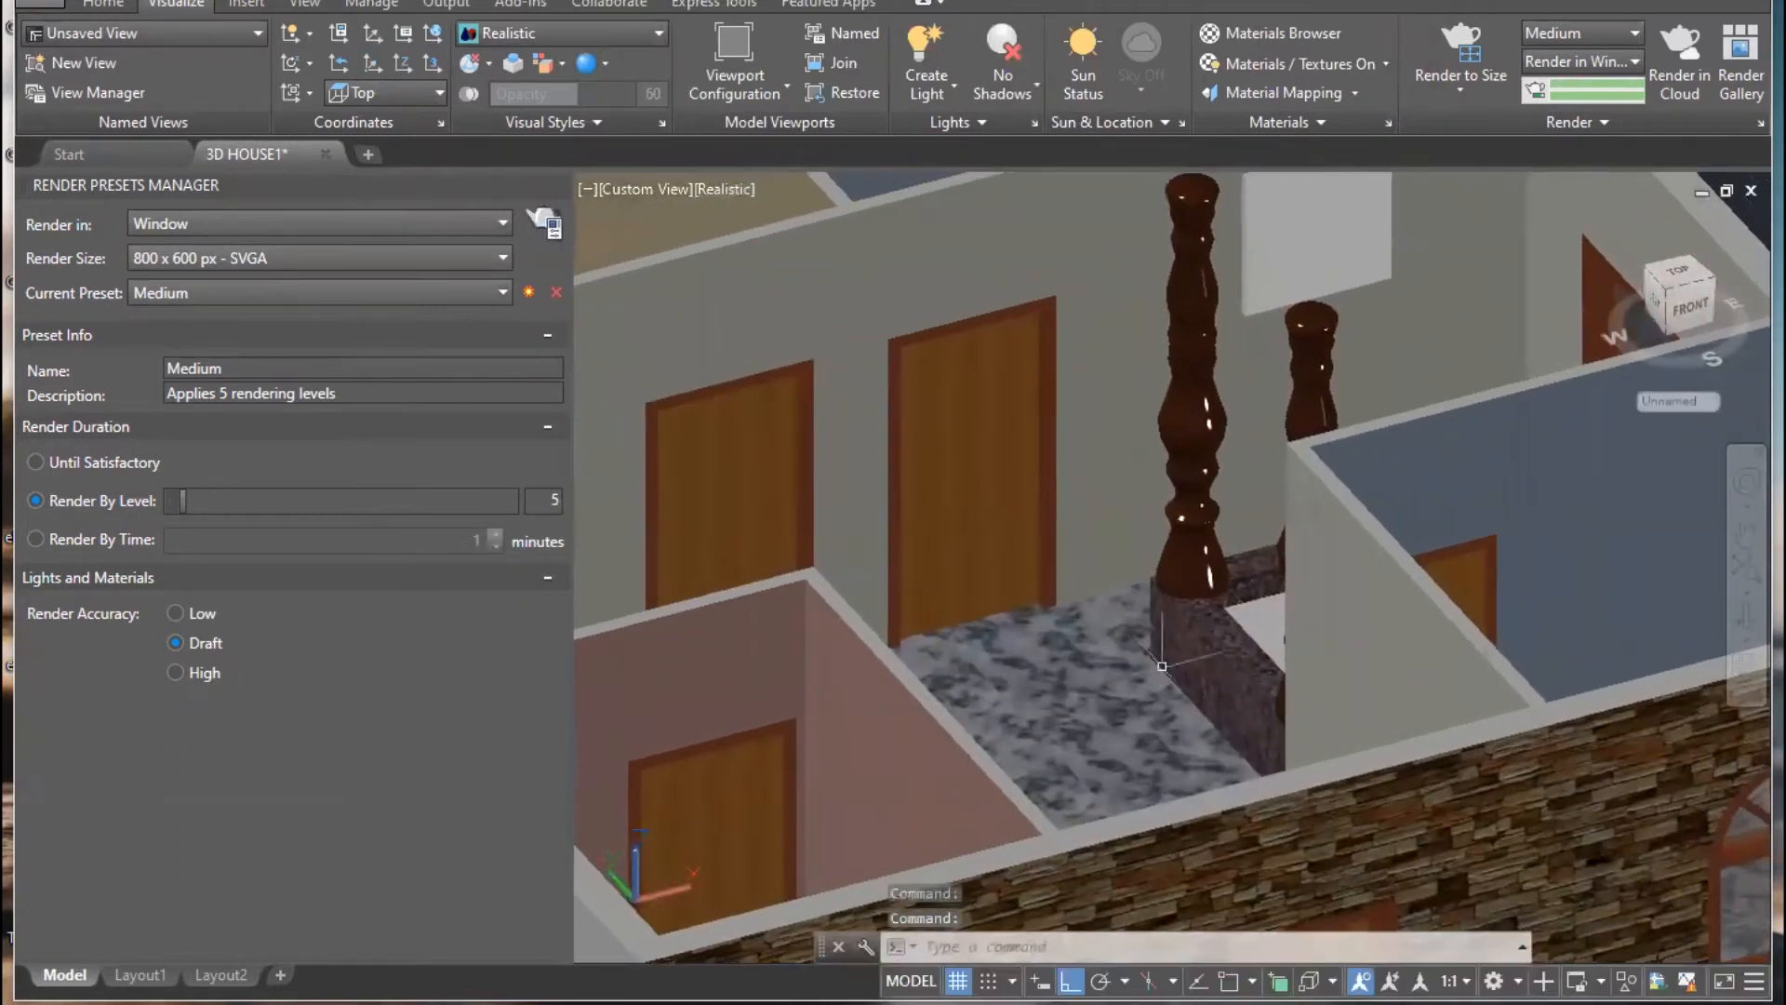
pyautogui.click(560, 183)
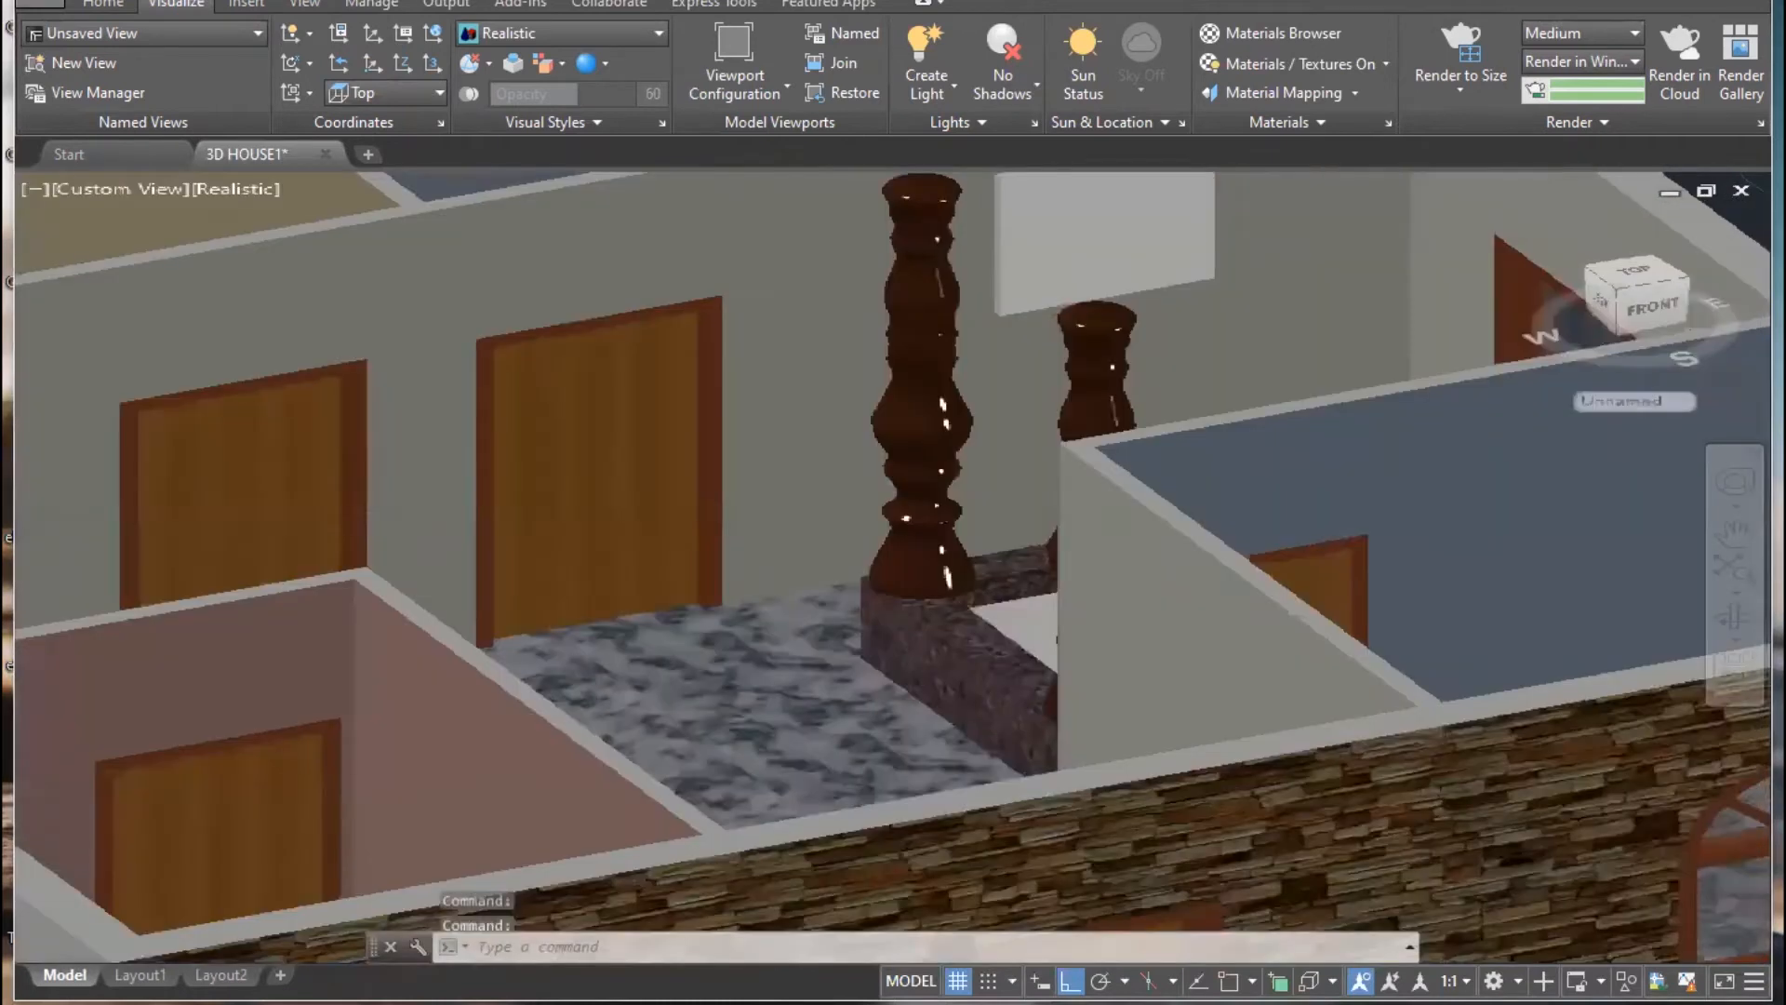
pyautogui.scroll(-3, 830, 575)
pyautogui.scroll(5, 830, 575)
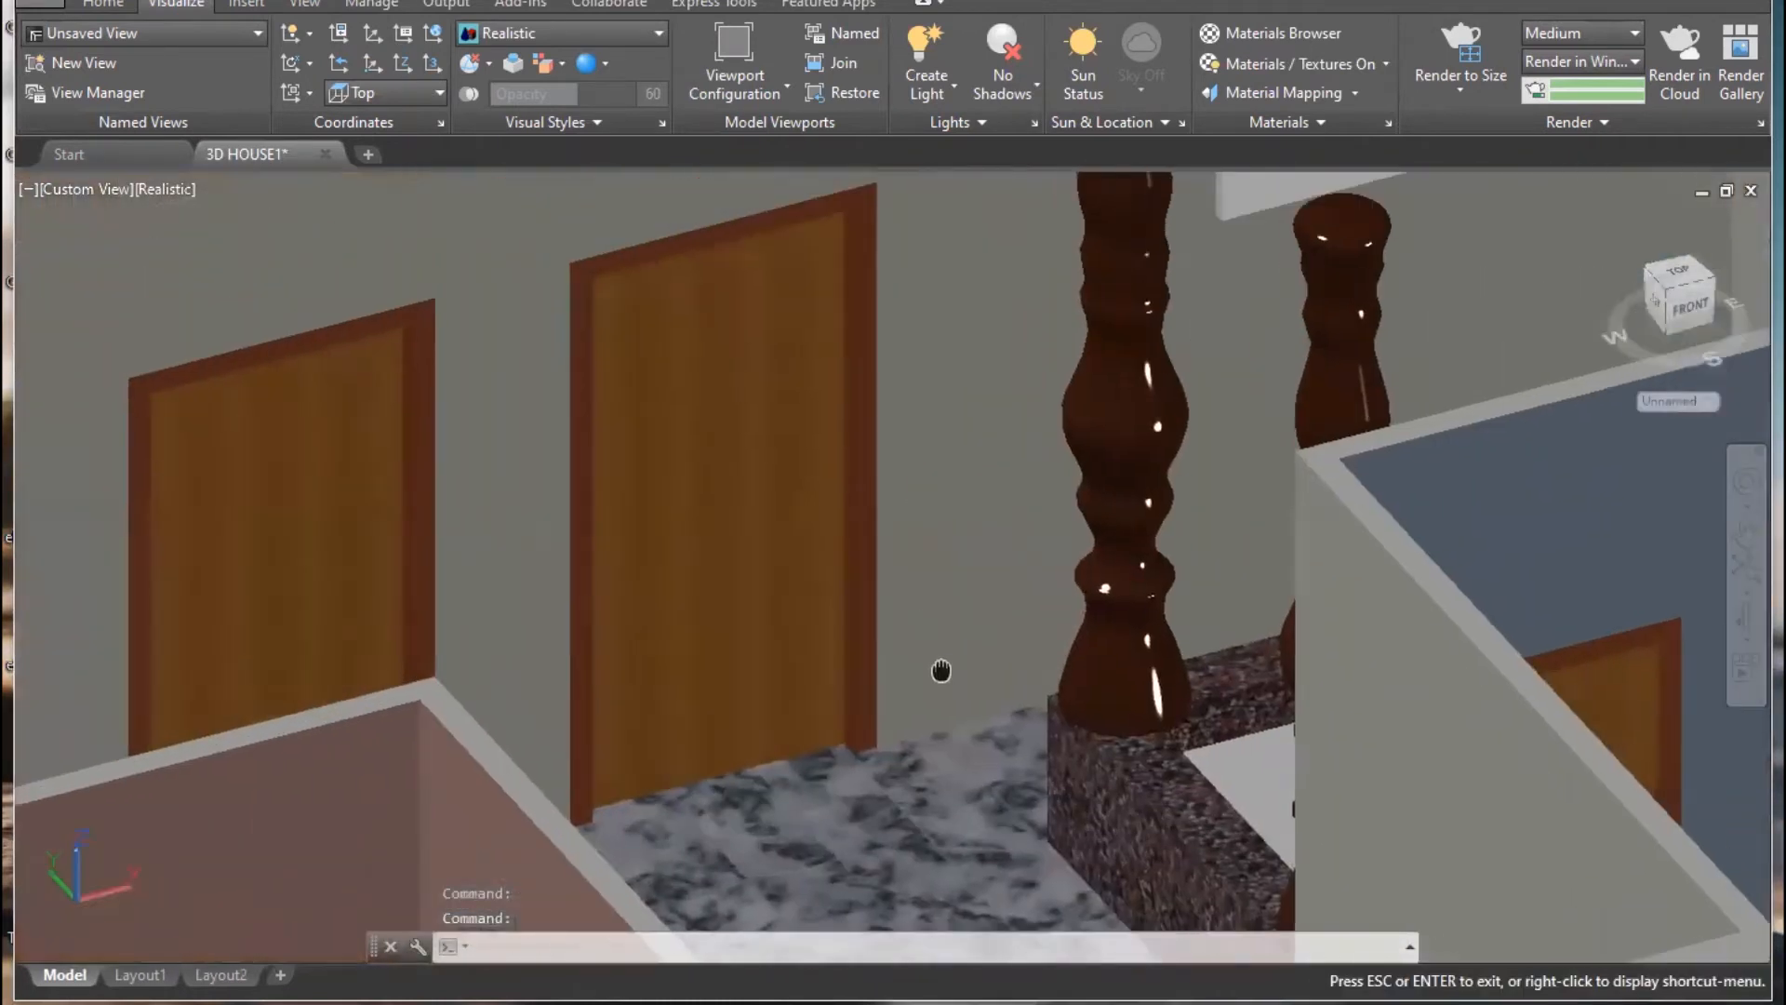
pyautogui.moveTo(941, 669); pyautogui.dragTo(933, 725, button='middle')
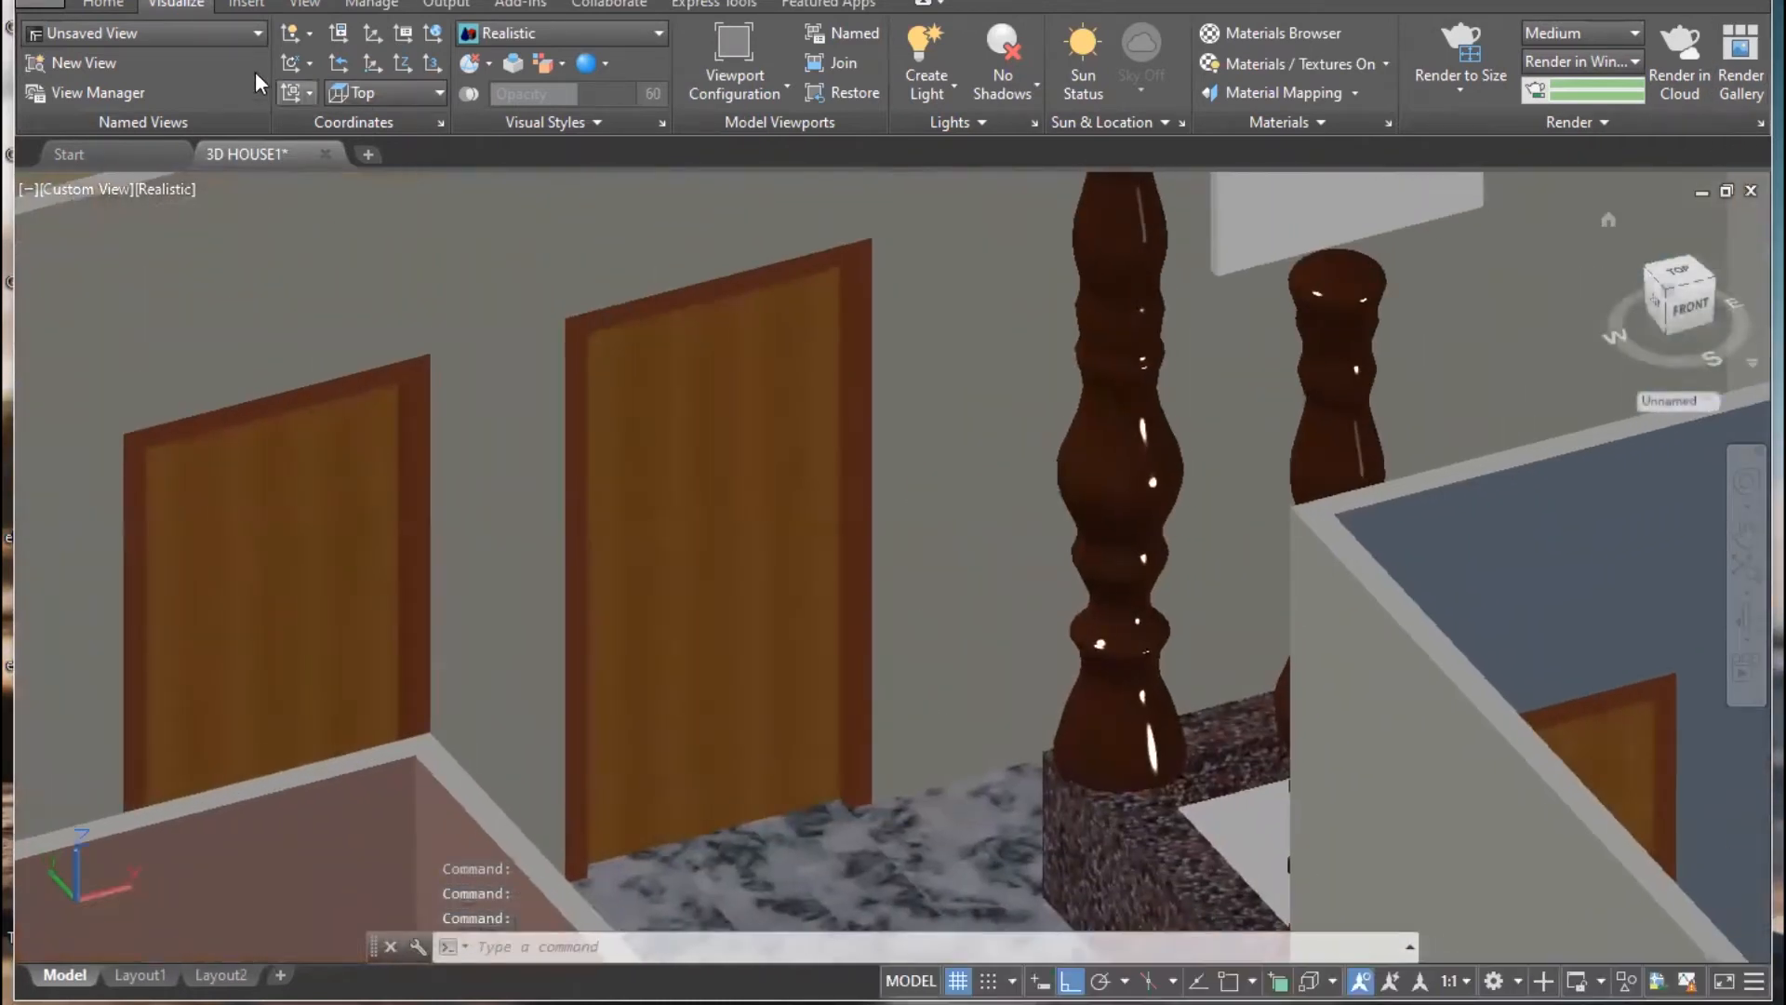
pyautogui.click(1757, 119)
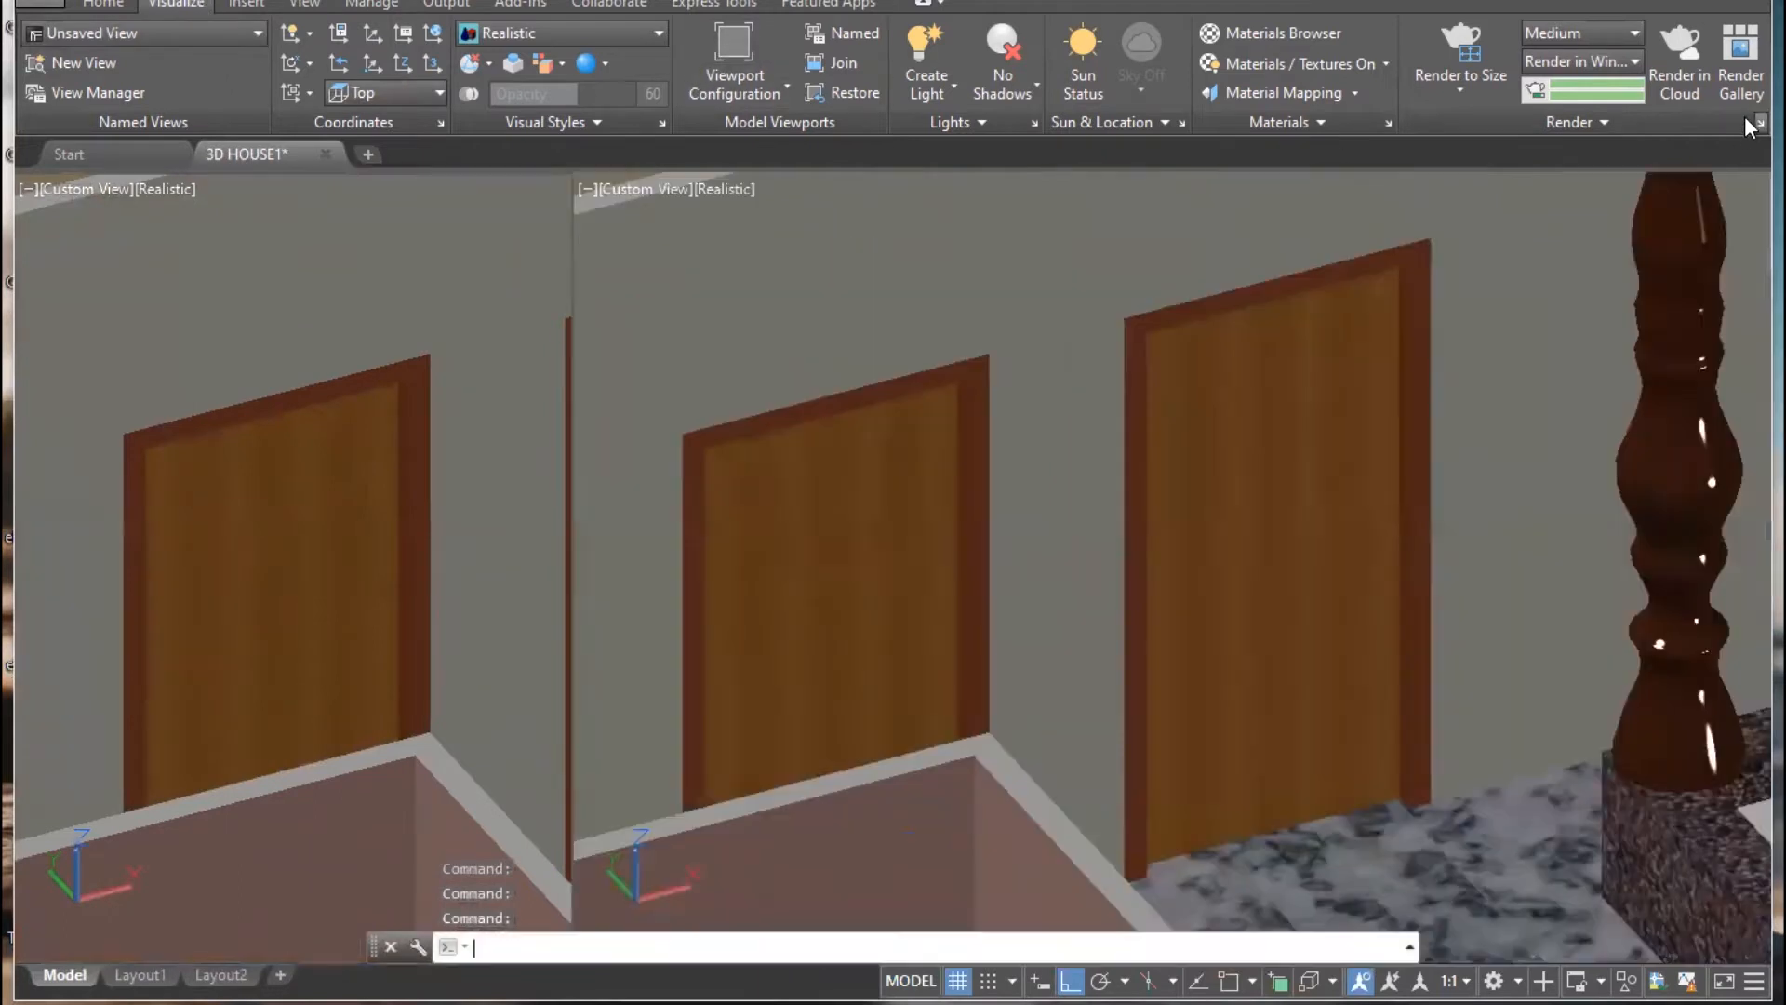
pyautogui.click(540, 220)
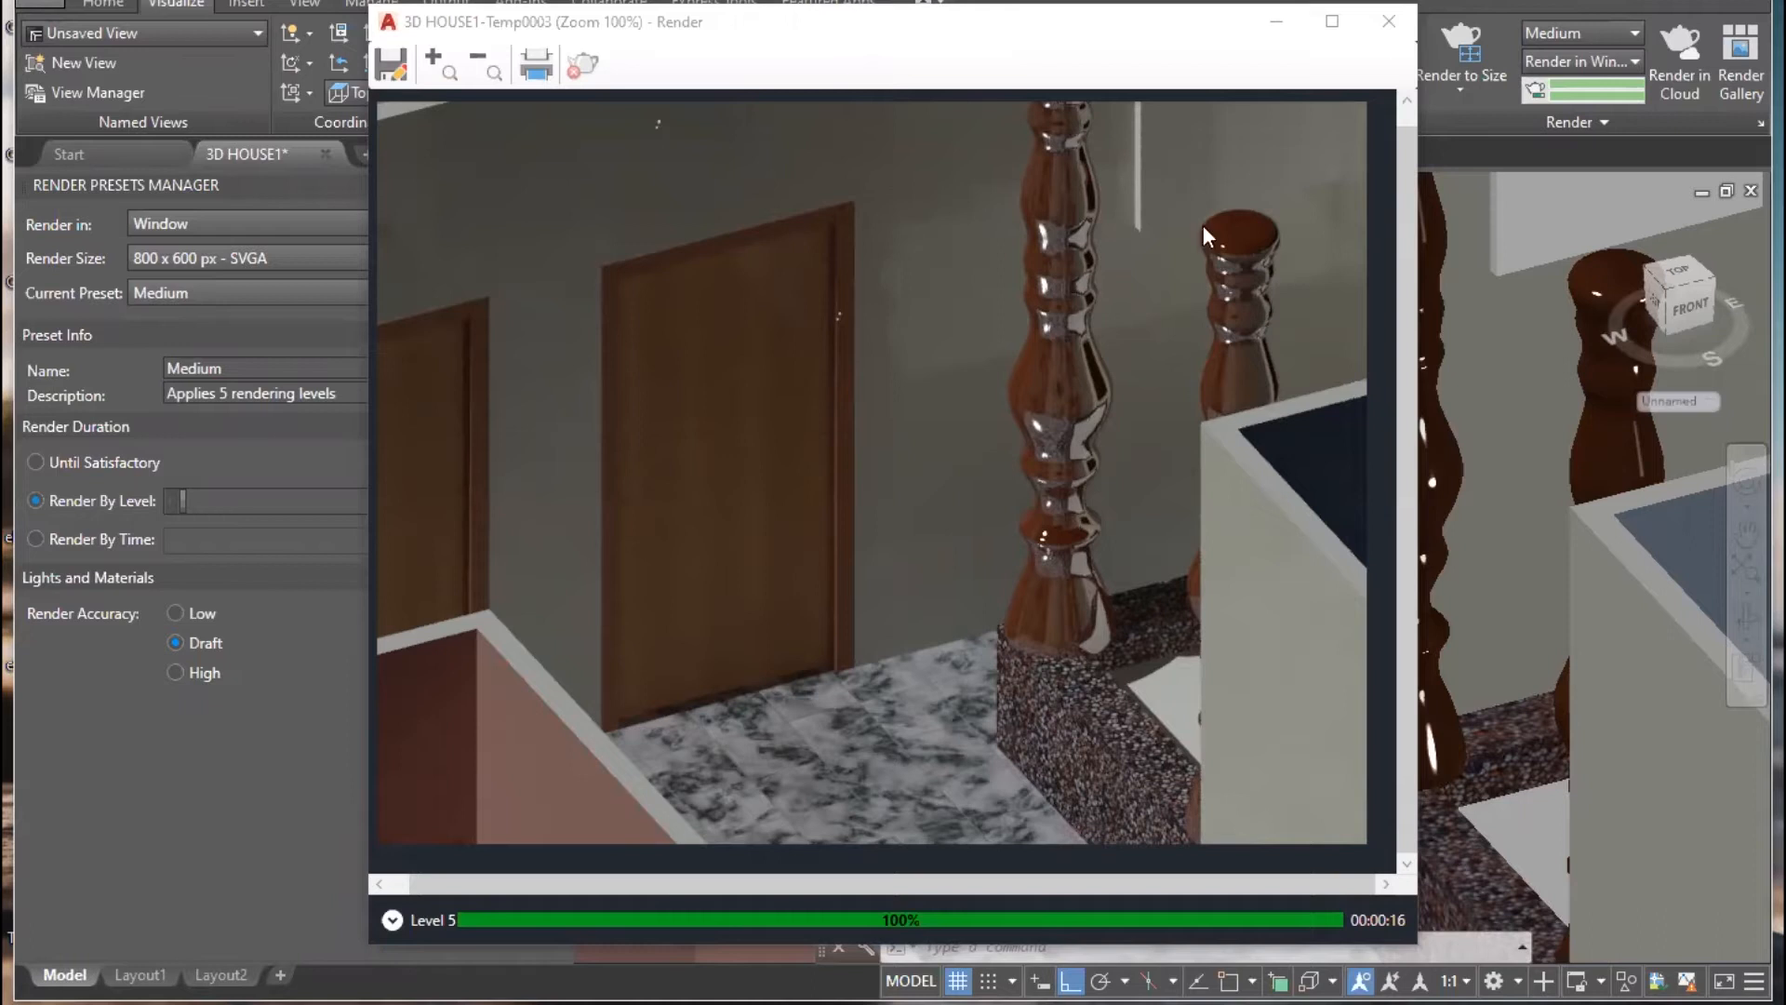
# - Save the close-up render to the Desktop as the JPEG 3D HOUSE1-Temp0003.jpeg at quality 100 and close the render window
pyautogui.click(392, 66)
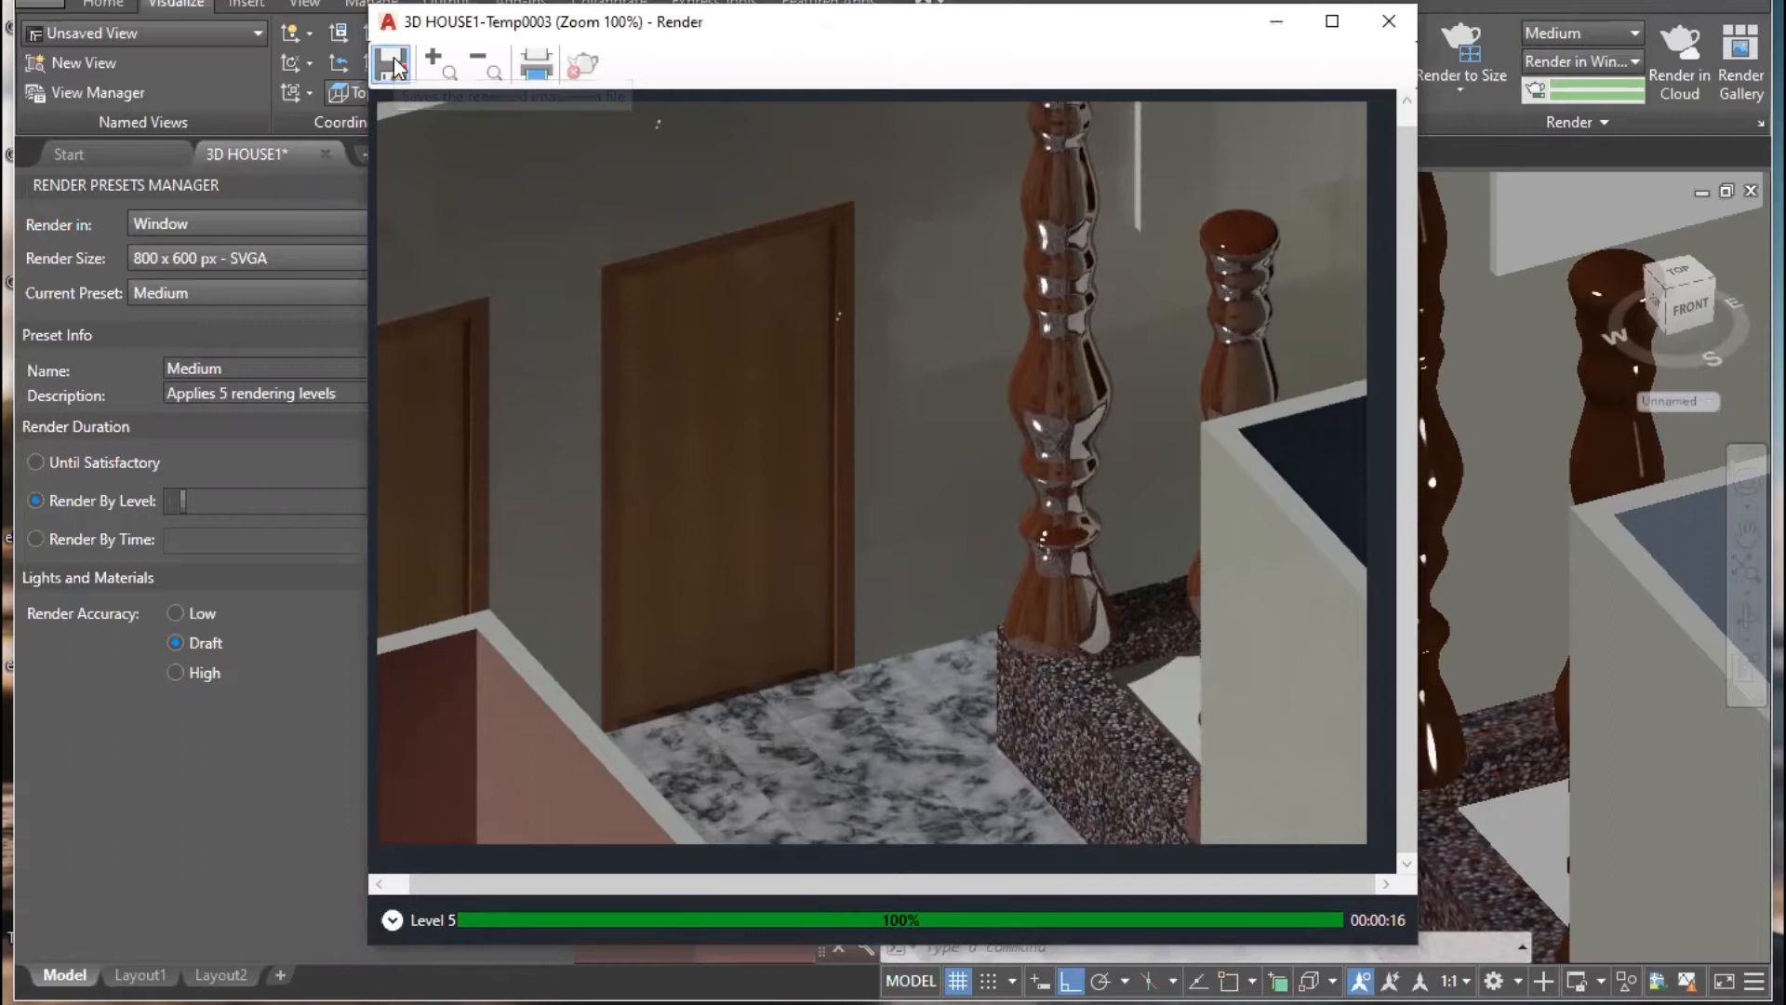
pyautogui.click(646, 712)
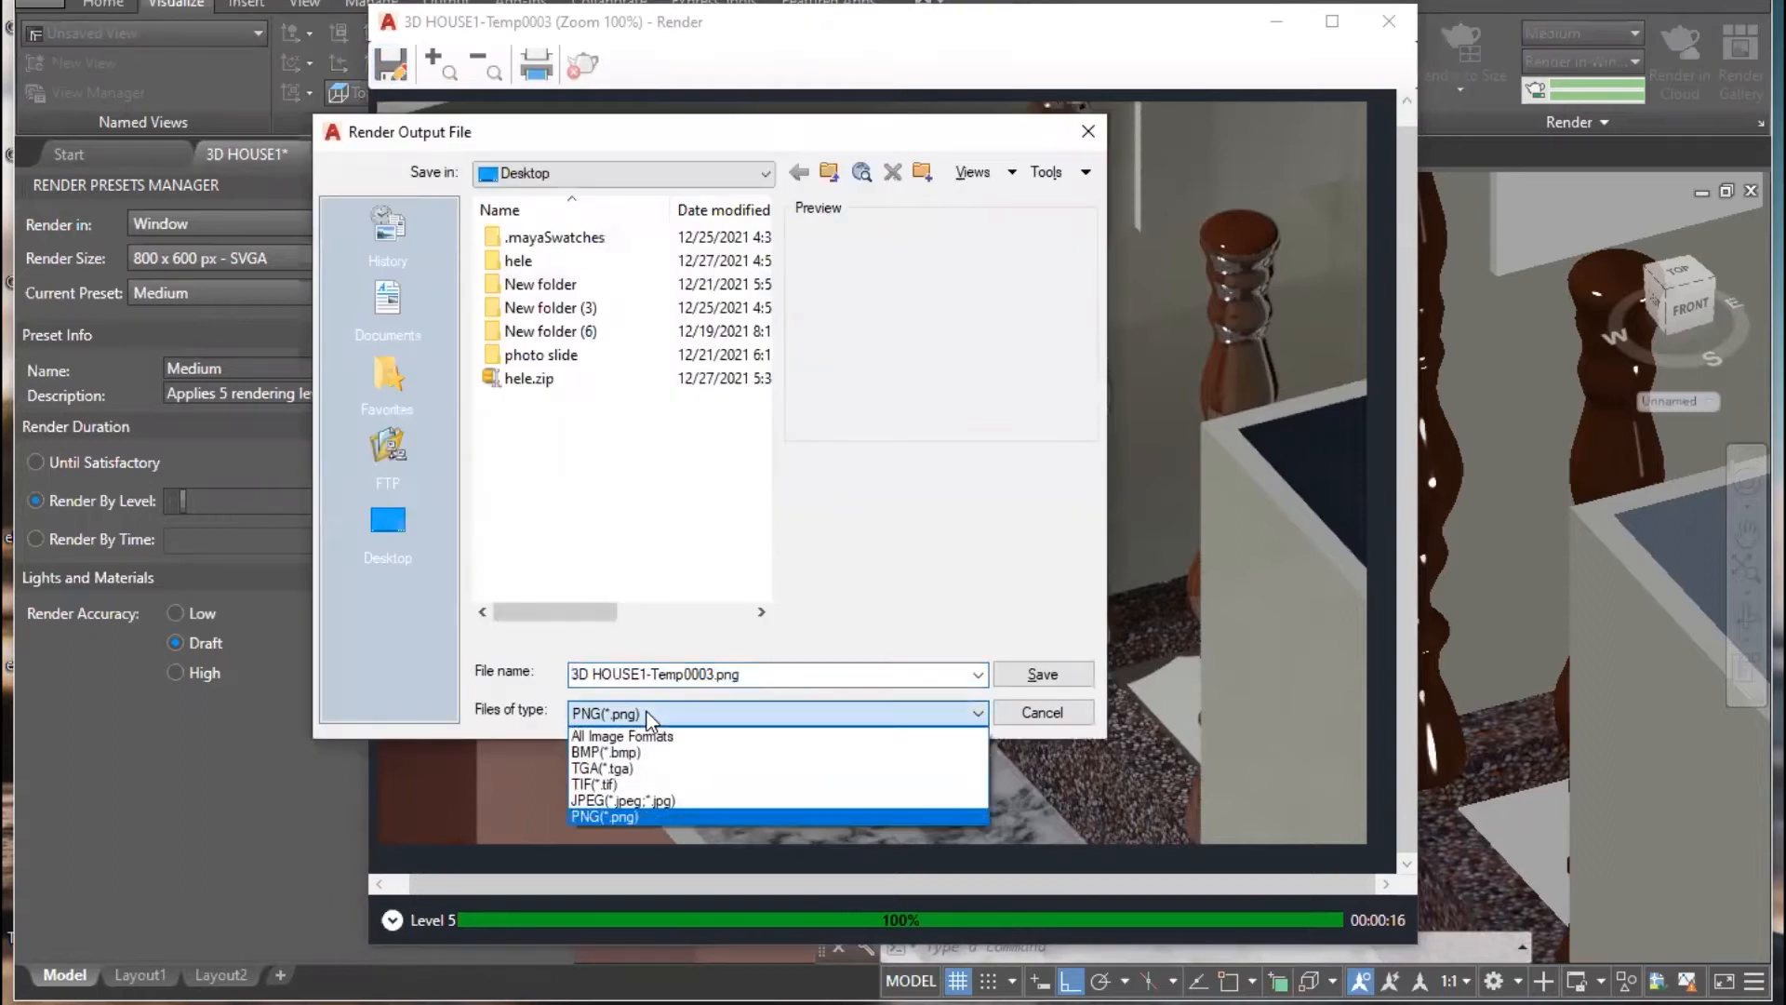
pyautogui.click(623, 805)
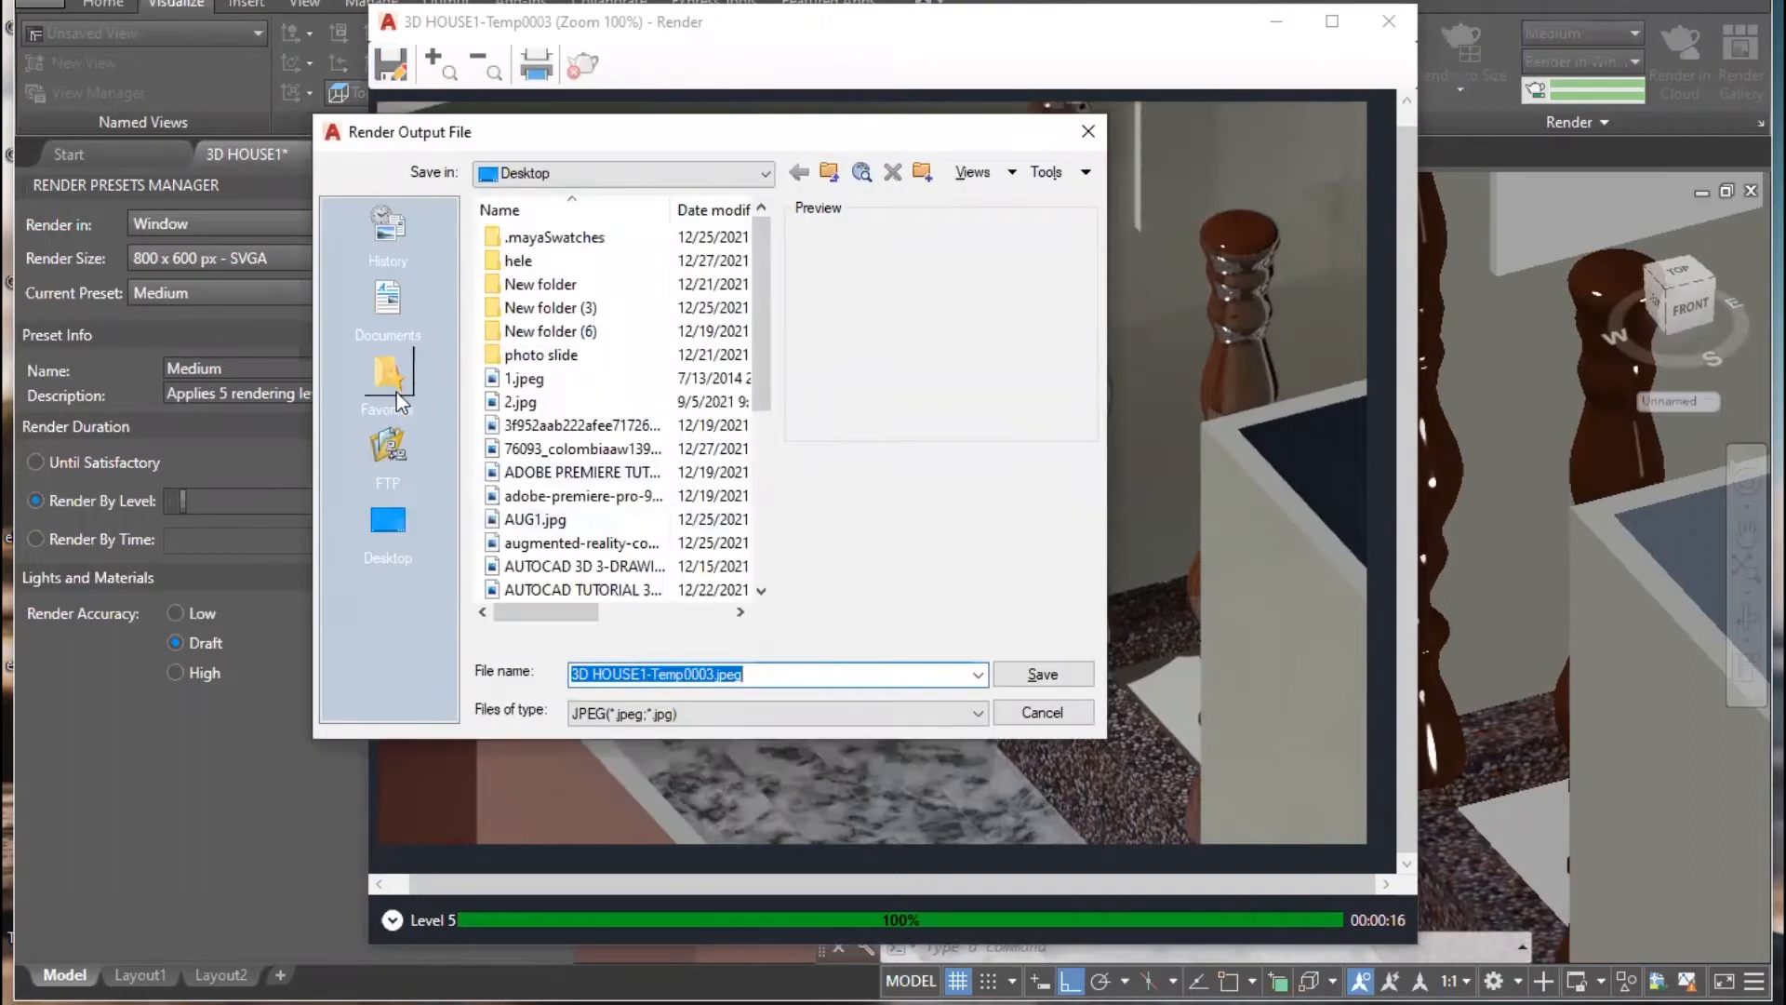
pyautogui.click(389, 523)
pyautogui.click(1044, 673)
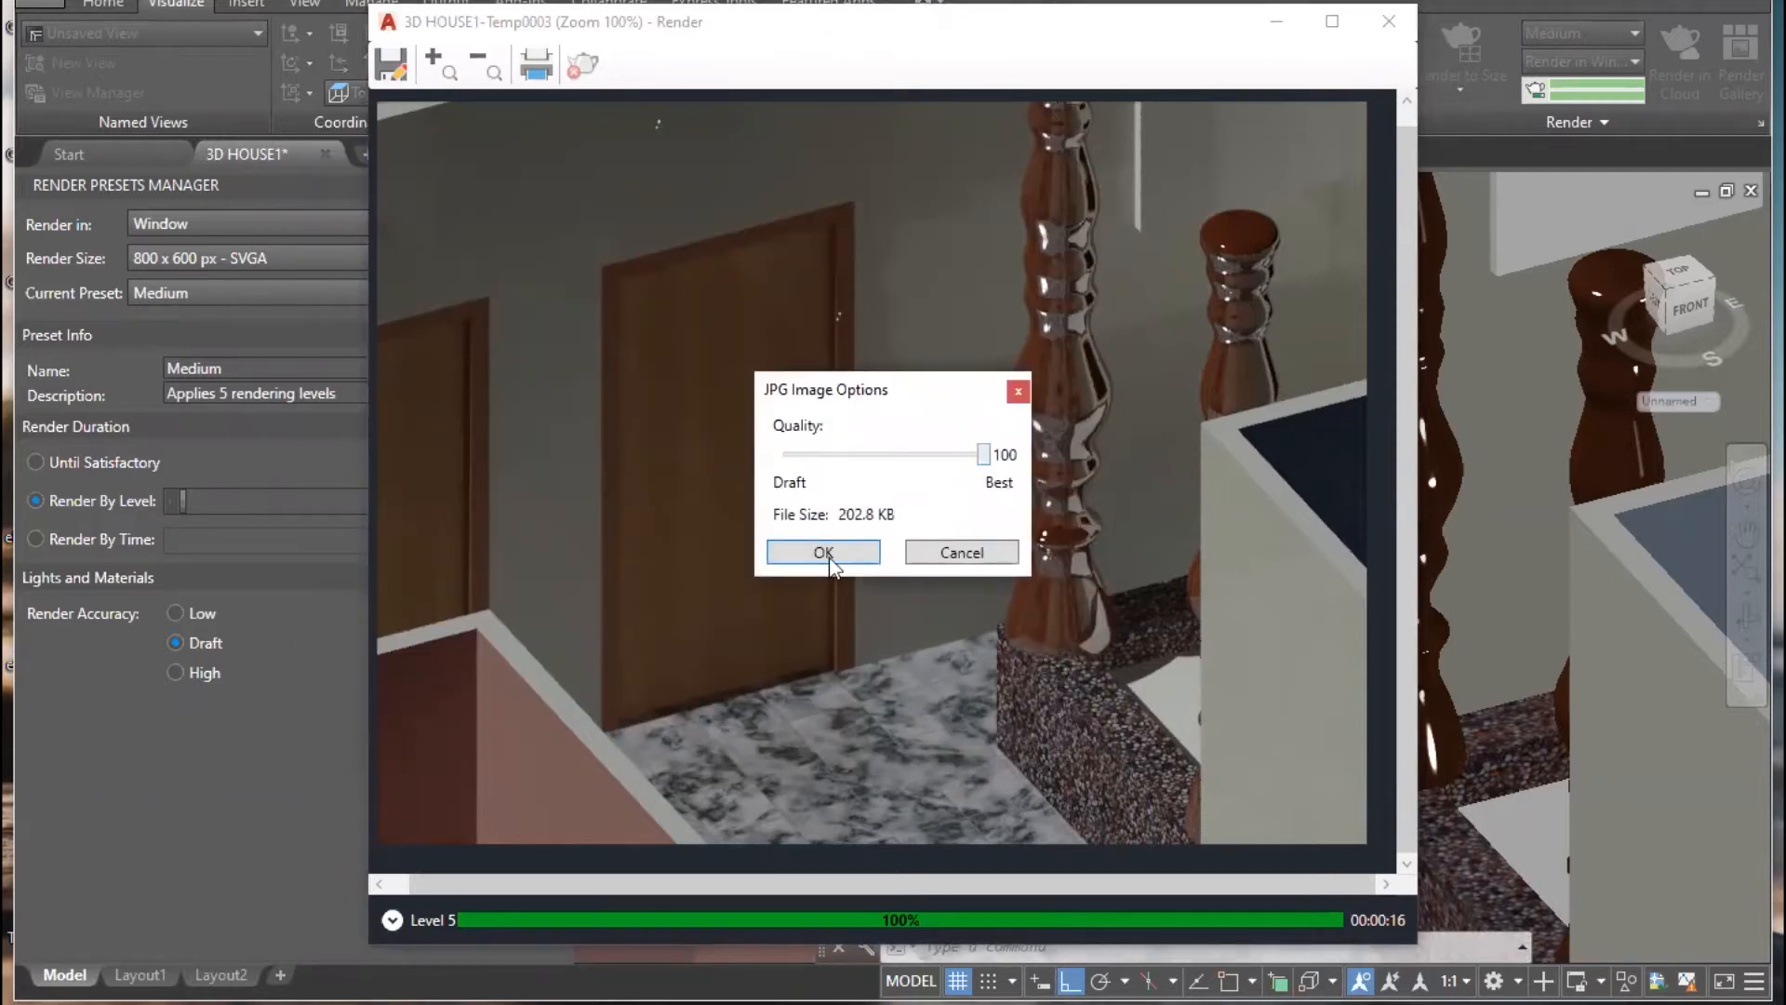
pyautogui.click(828, 556)
pyautogui.click(1389, 21)
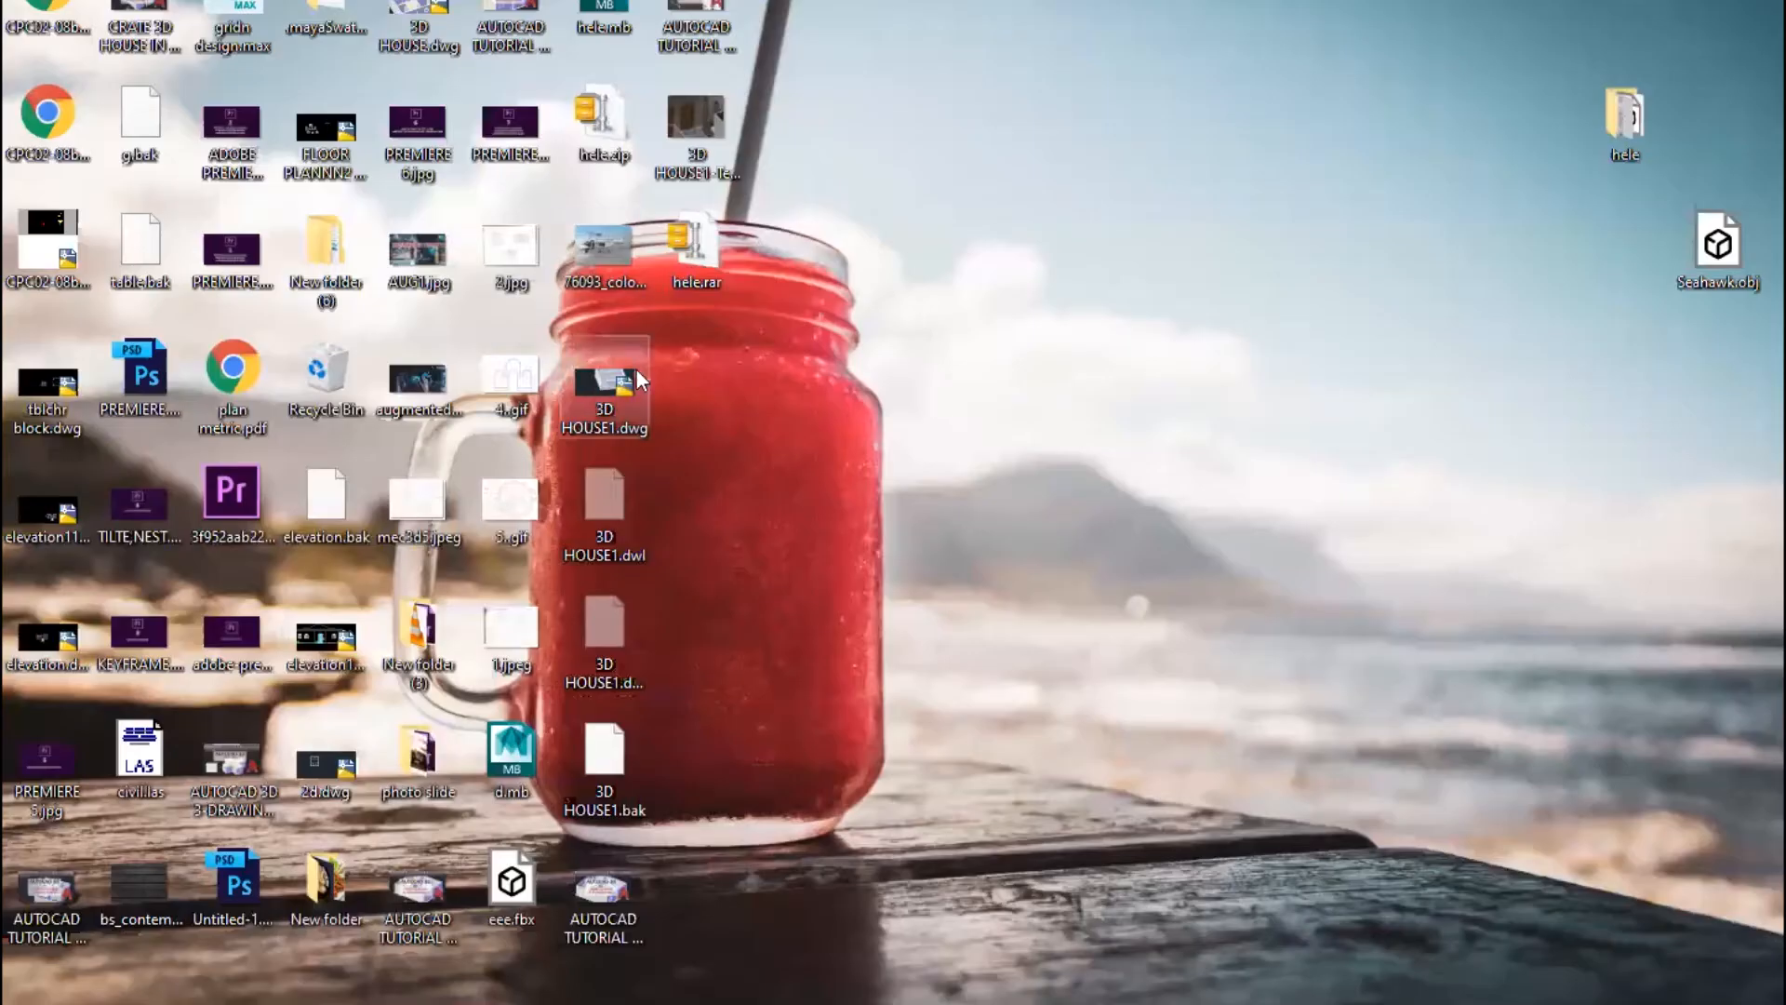
# - Open the saved JPEG render from the desktop in Photos, view it, and close it
pyautogui.doubleClick(720, 106)
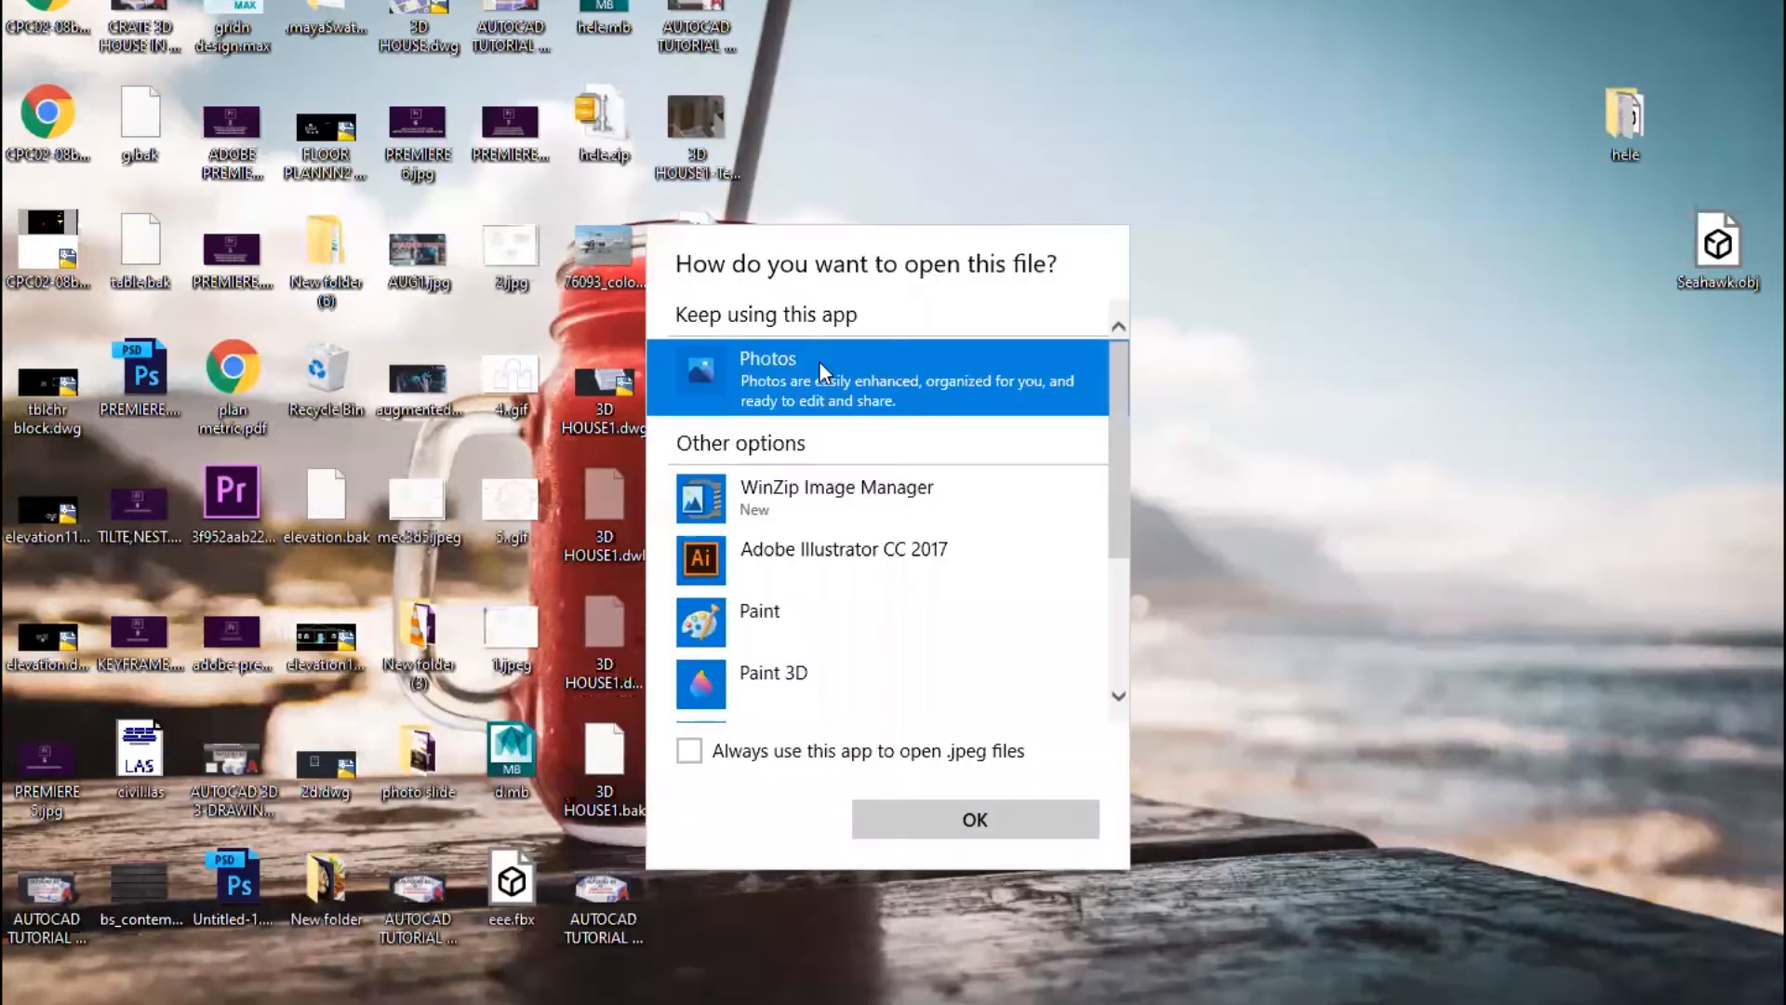
pyautogui.click(944, 821)
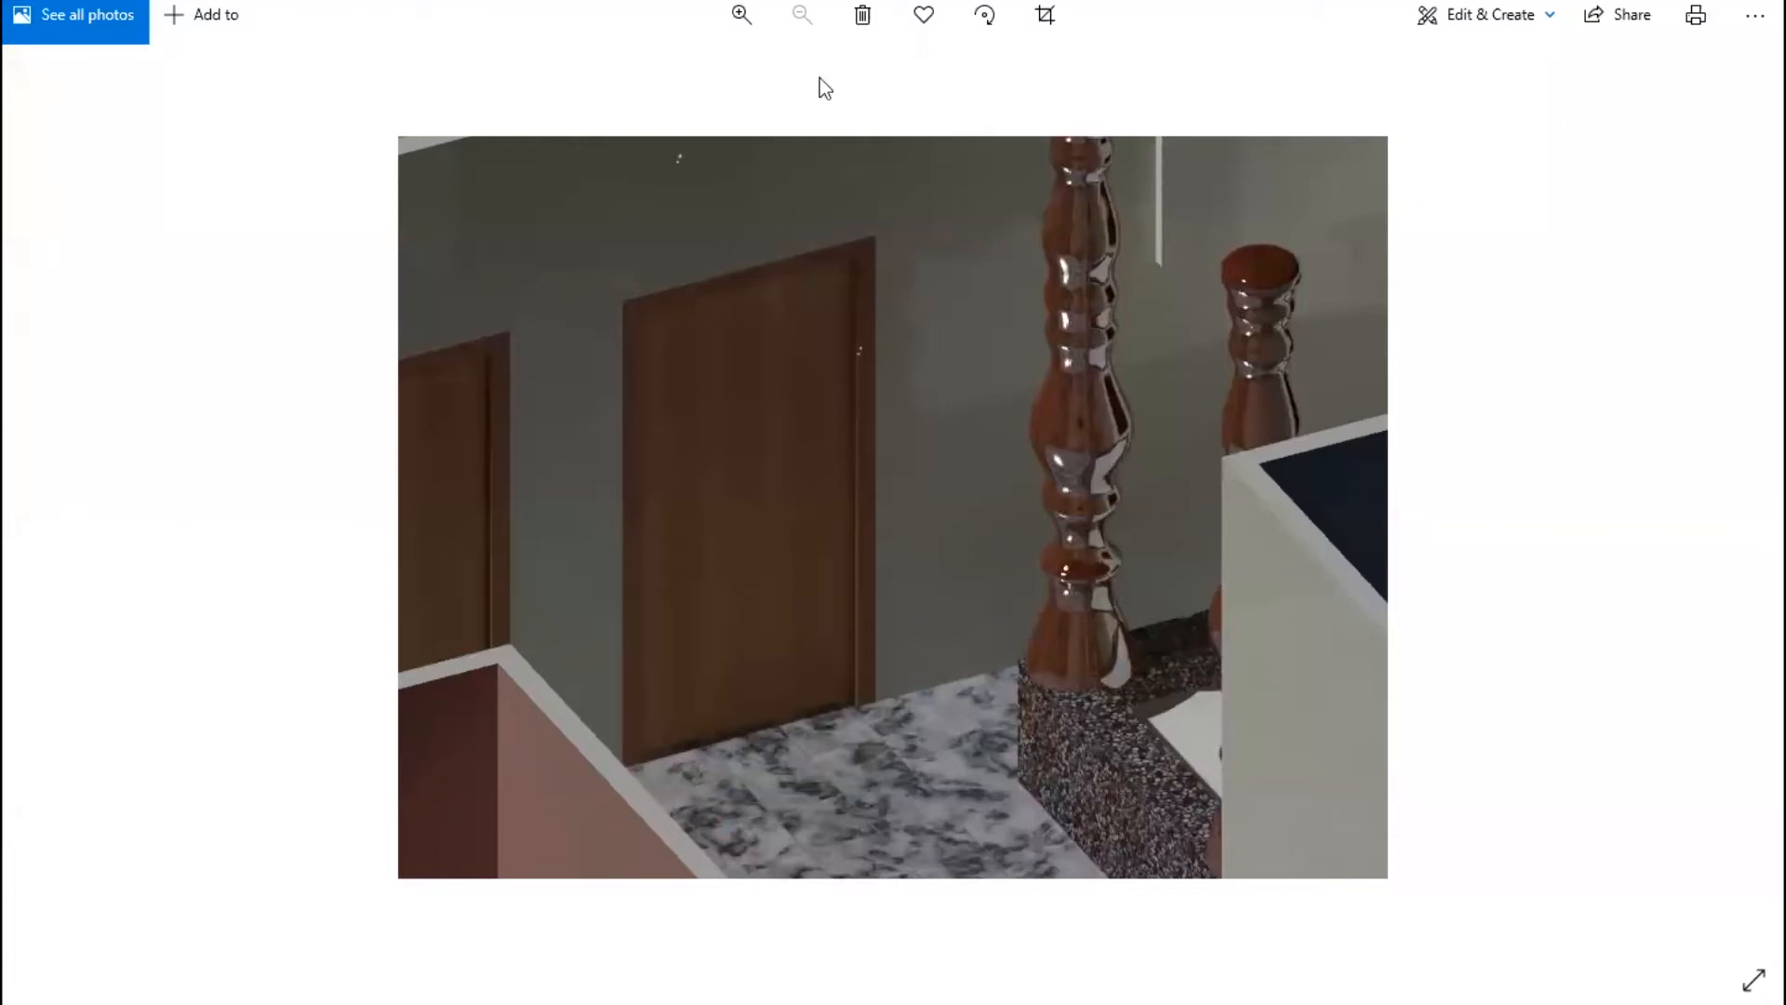
pyautogui.click(1761, 1)
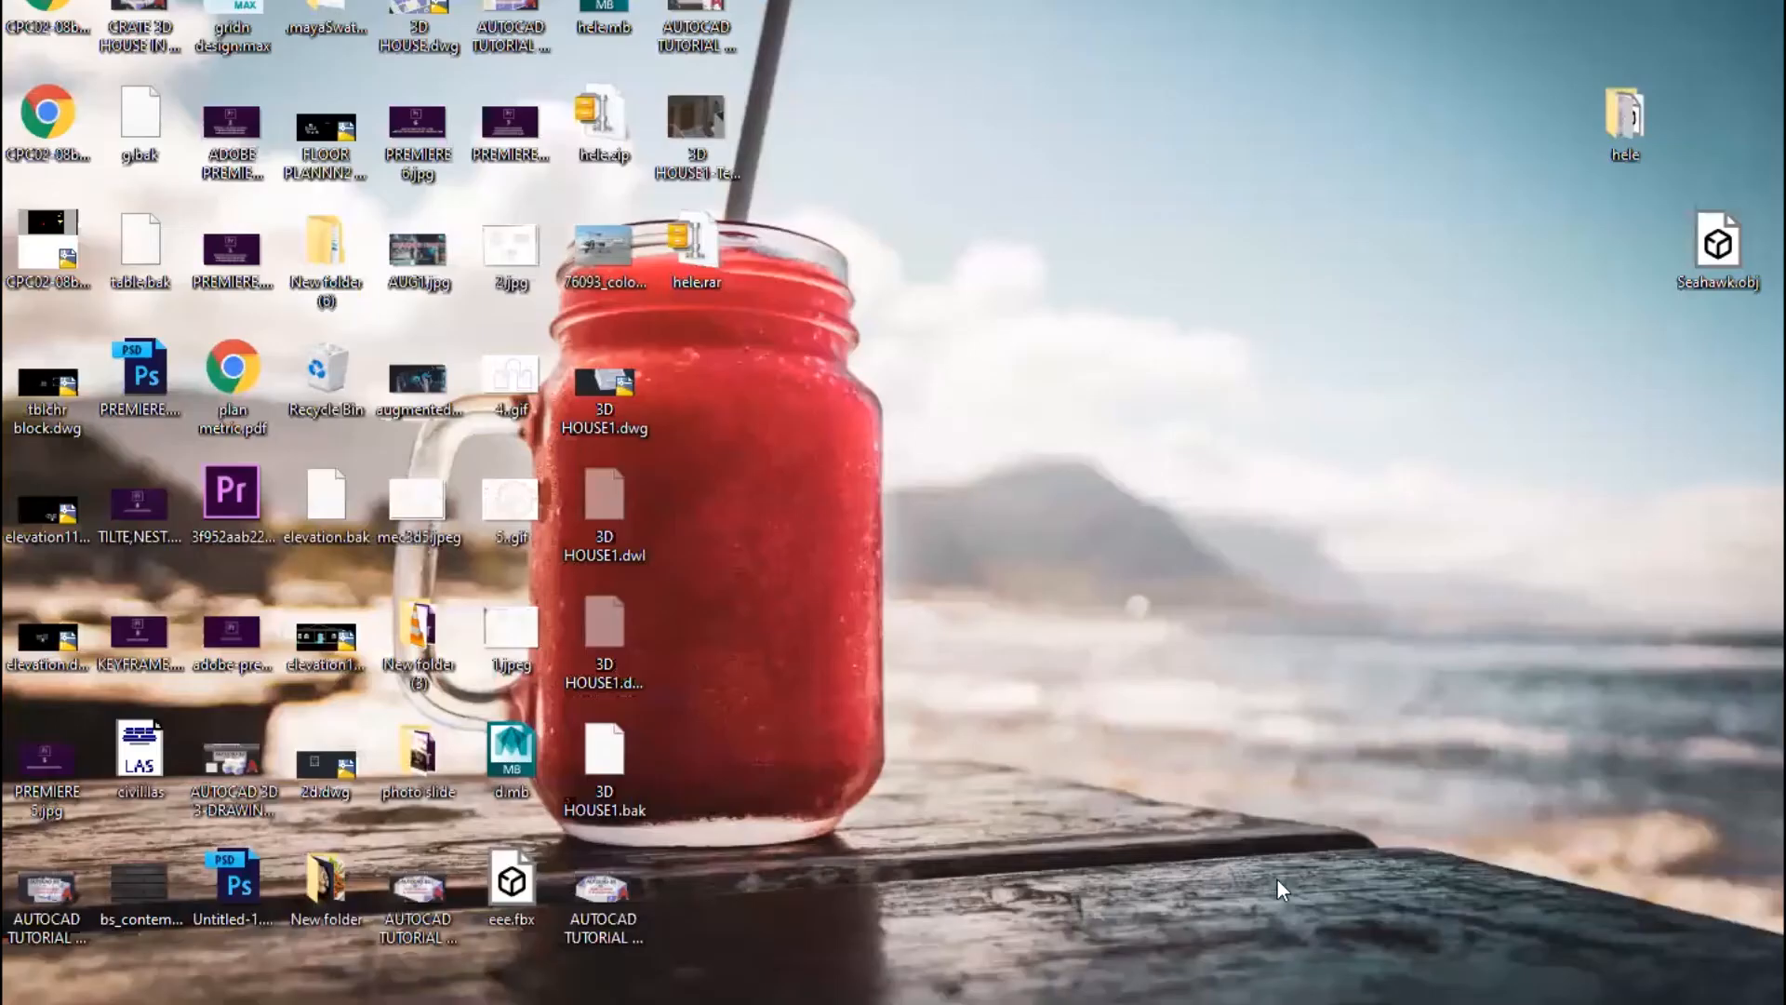
# - Switch back to AutoCAD, bring the whole house into view, and close the Render Presets Manager
pyautogui.click(1163, 1003)
pyautogui.scroll(-6, 1186, 621)
pyautogui.moveTo(1197, 593); pyautogui.dragTo(1080, 422, button='middle')
pyautogui.click(558, 187)
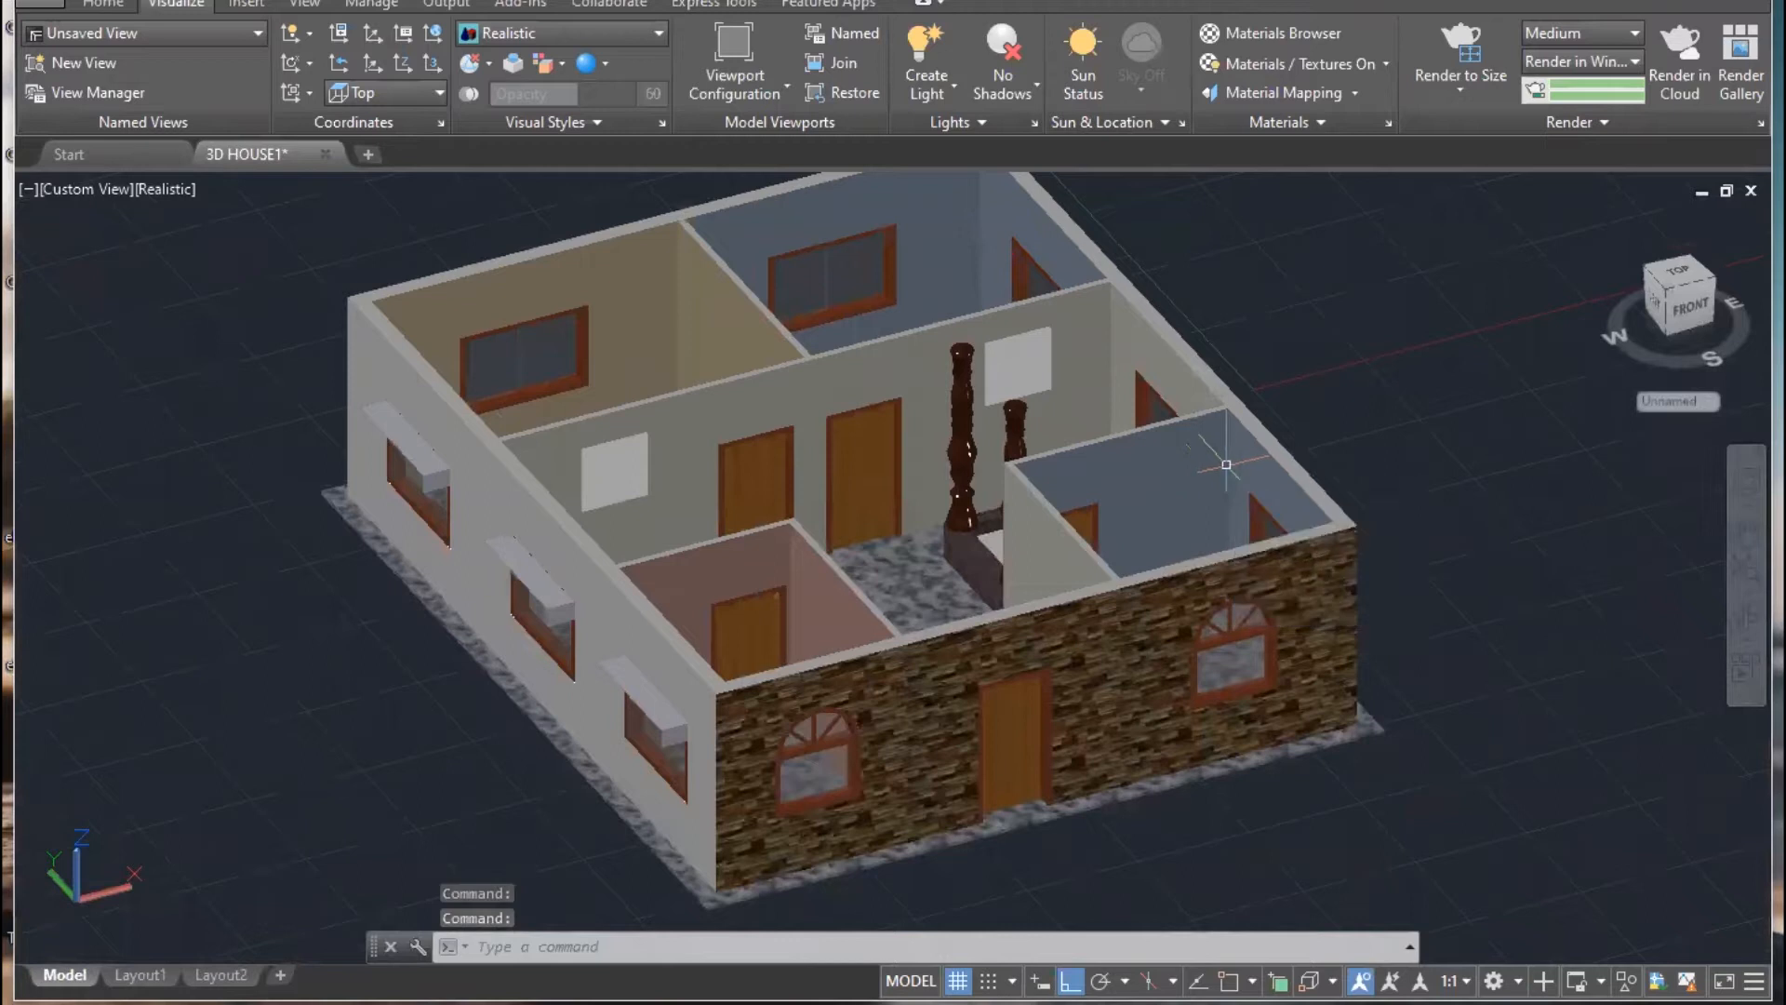
# - Examine the marble floor texture beside the interior columns up close
pyautogui.moveTo(812, 408); pyautogui.dragTo(886, 424, button='middle')
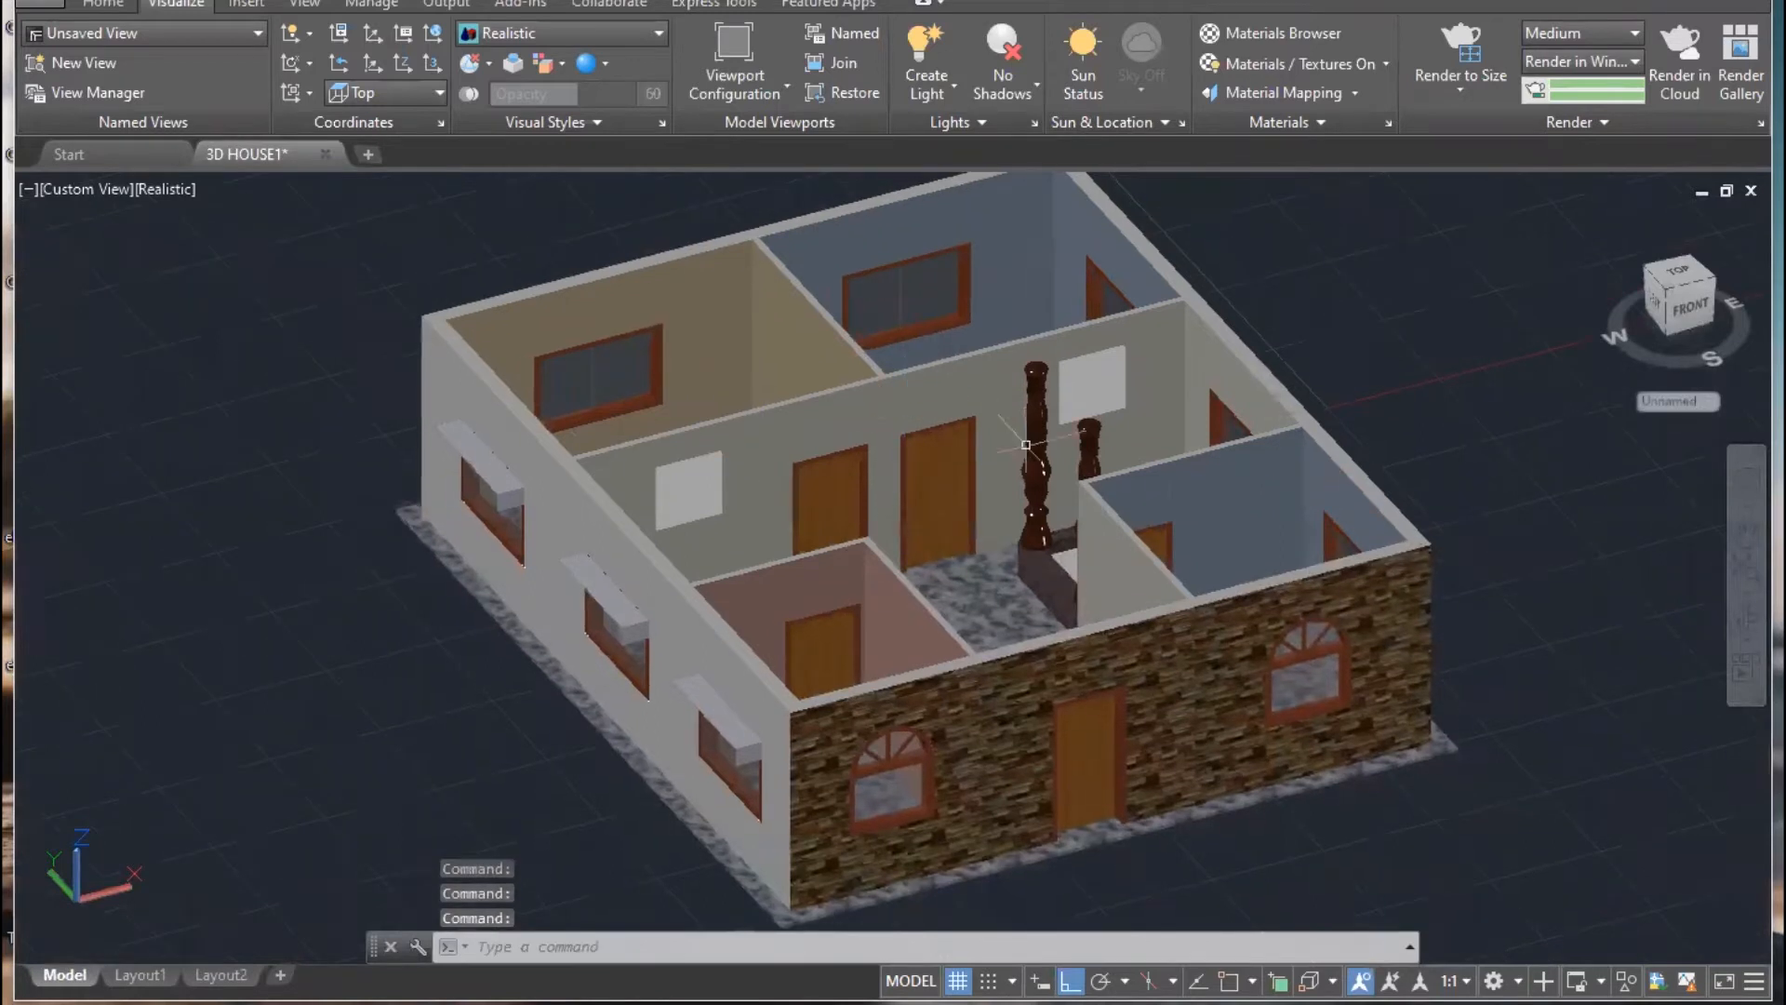
pyautogui.scroll(2, 1033, 442)
pyautogui.scroll(2, 1180, 613)
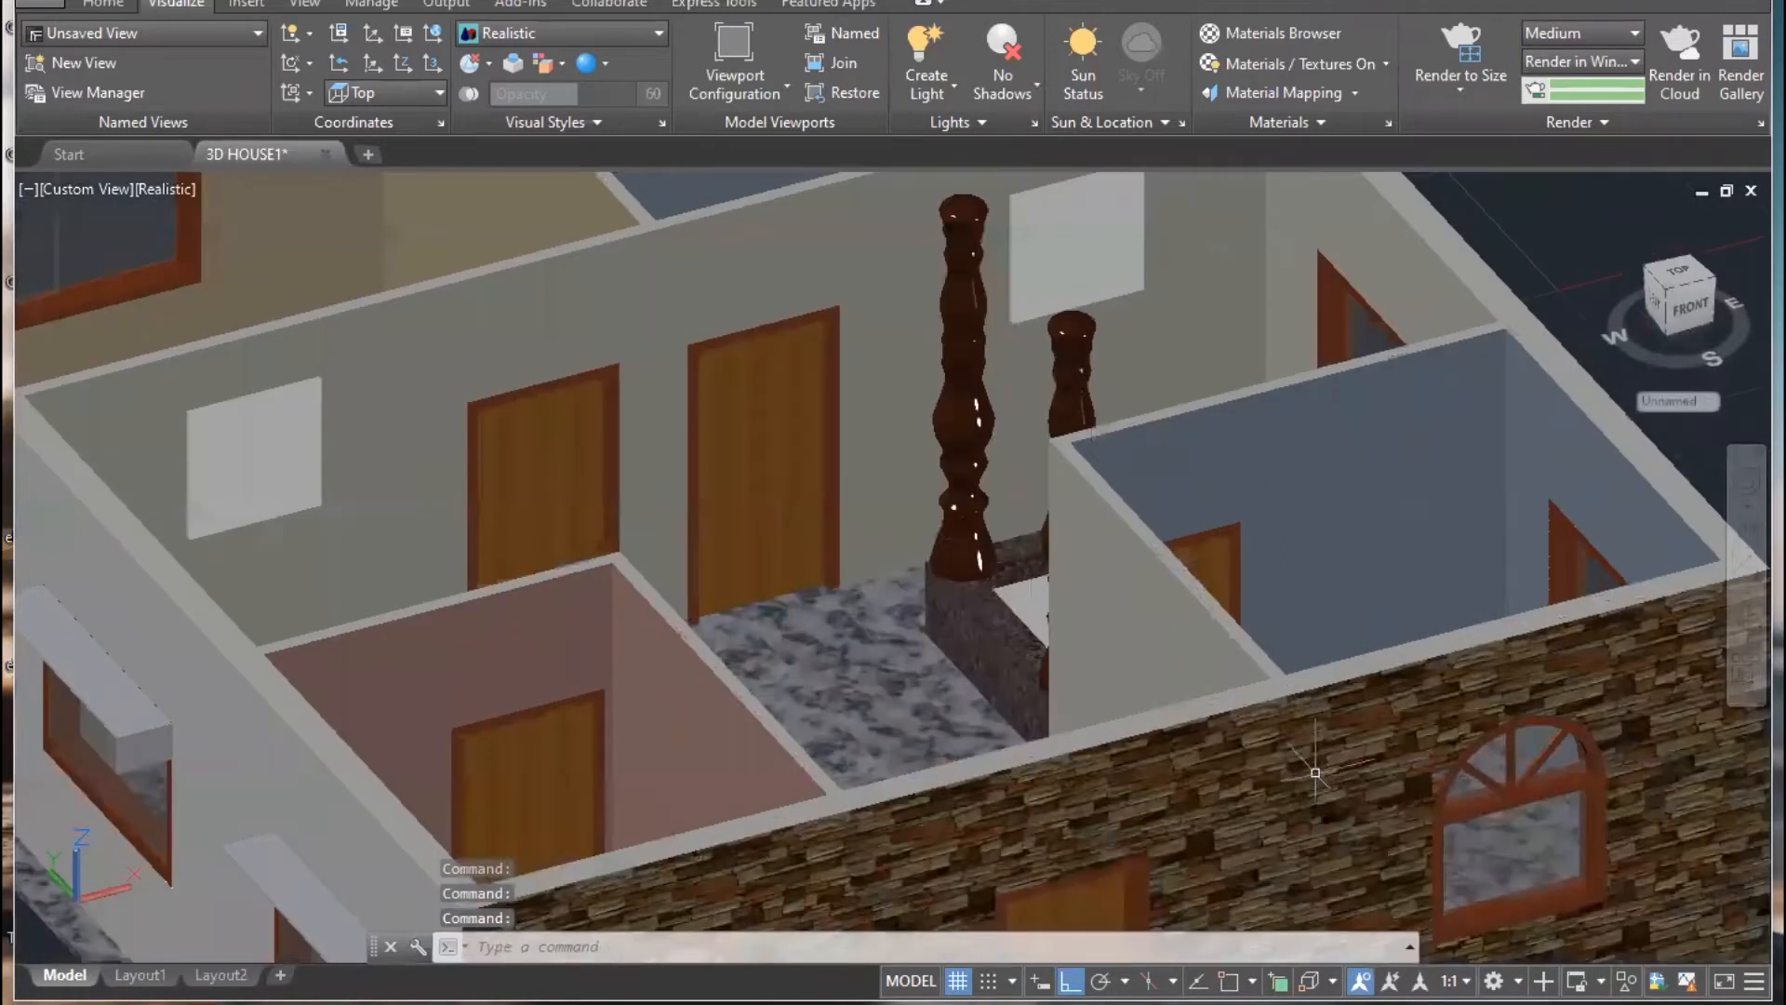
pyautogui.scroll(3, 864, 665)
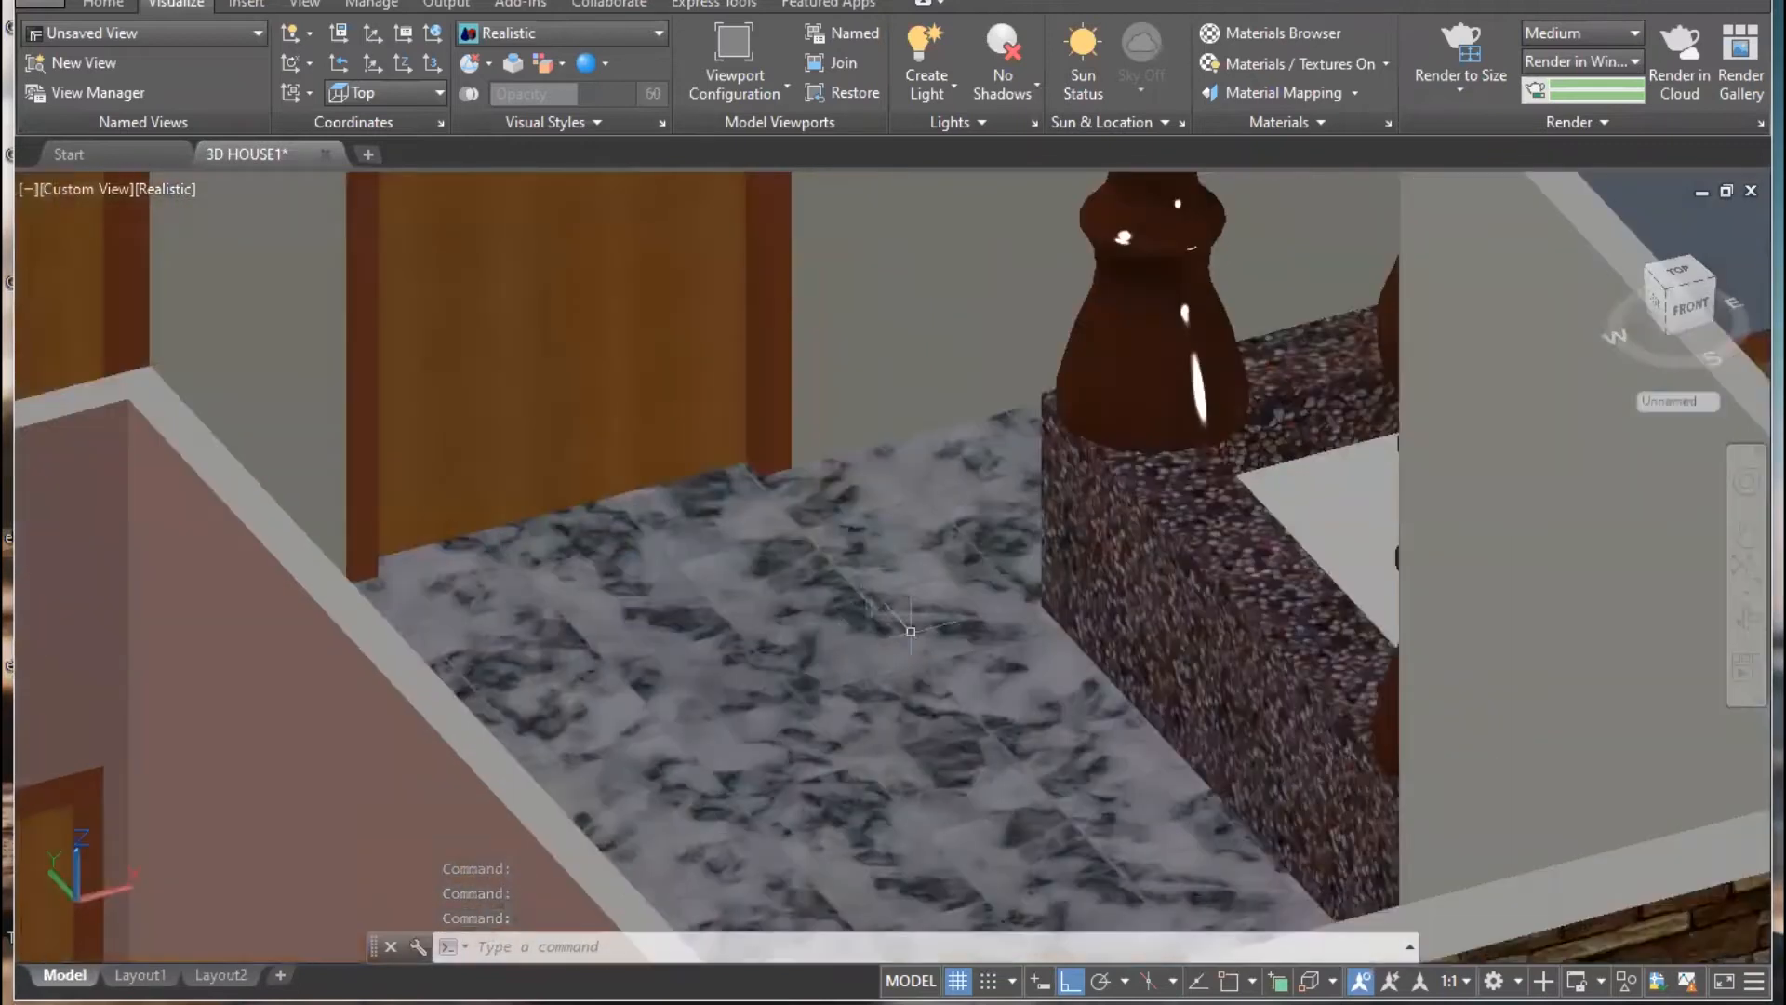
pyautogui.scroll(2, 904, 621)
pyautogui.scroll(2, 910, 631)
pyautogui.scroll(-9, 911, 631)
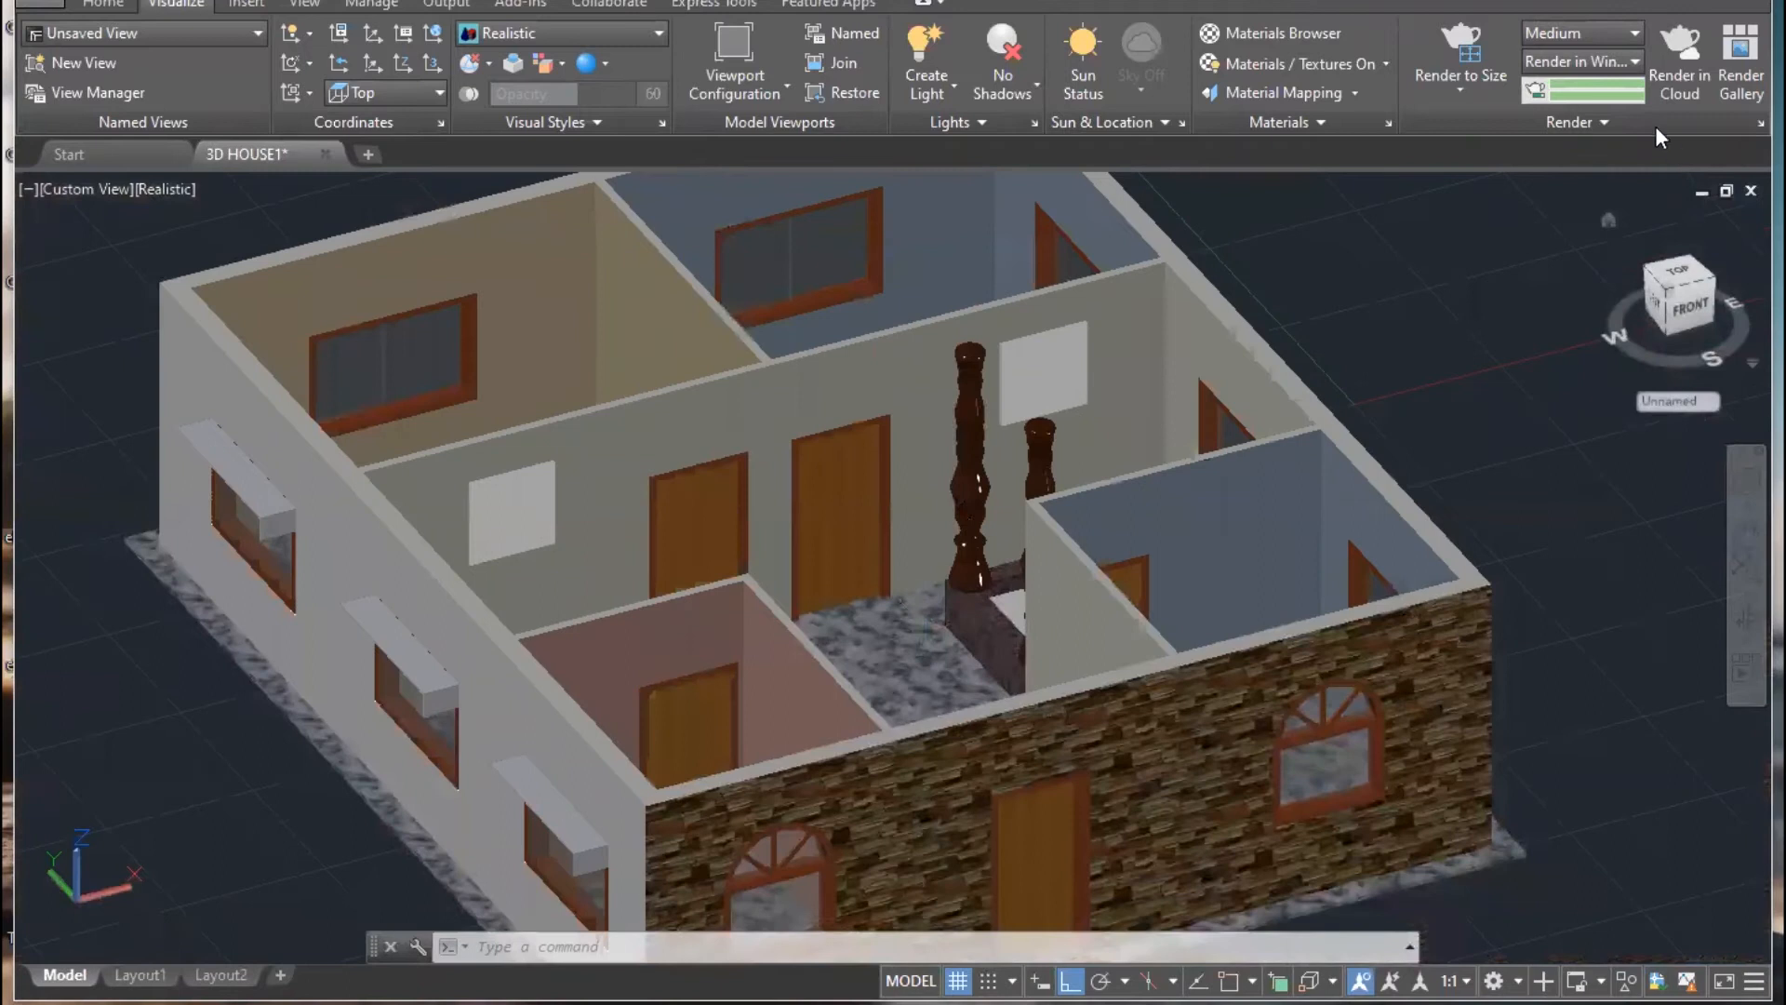
# - Open the document material Coarse Polished - White, used on the marble floor, for editing
pyautogui.click(1314, 40)
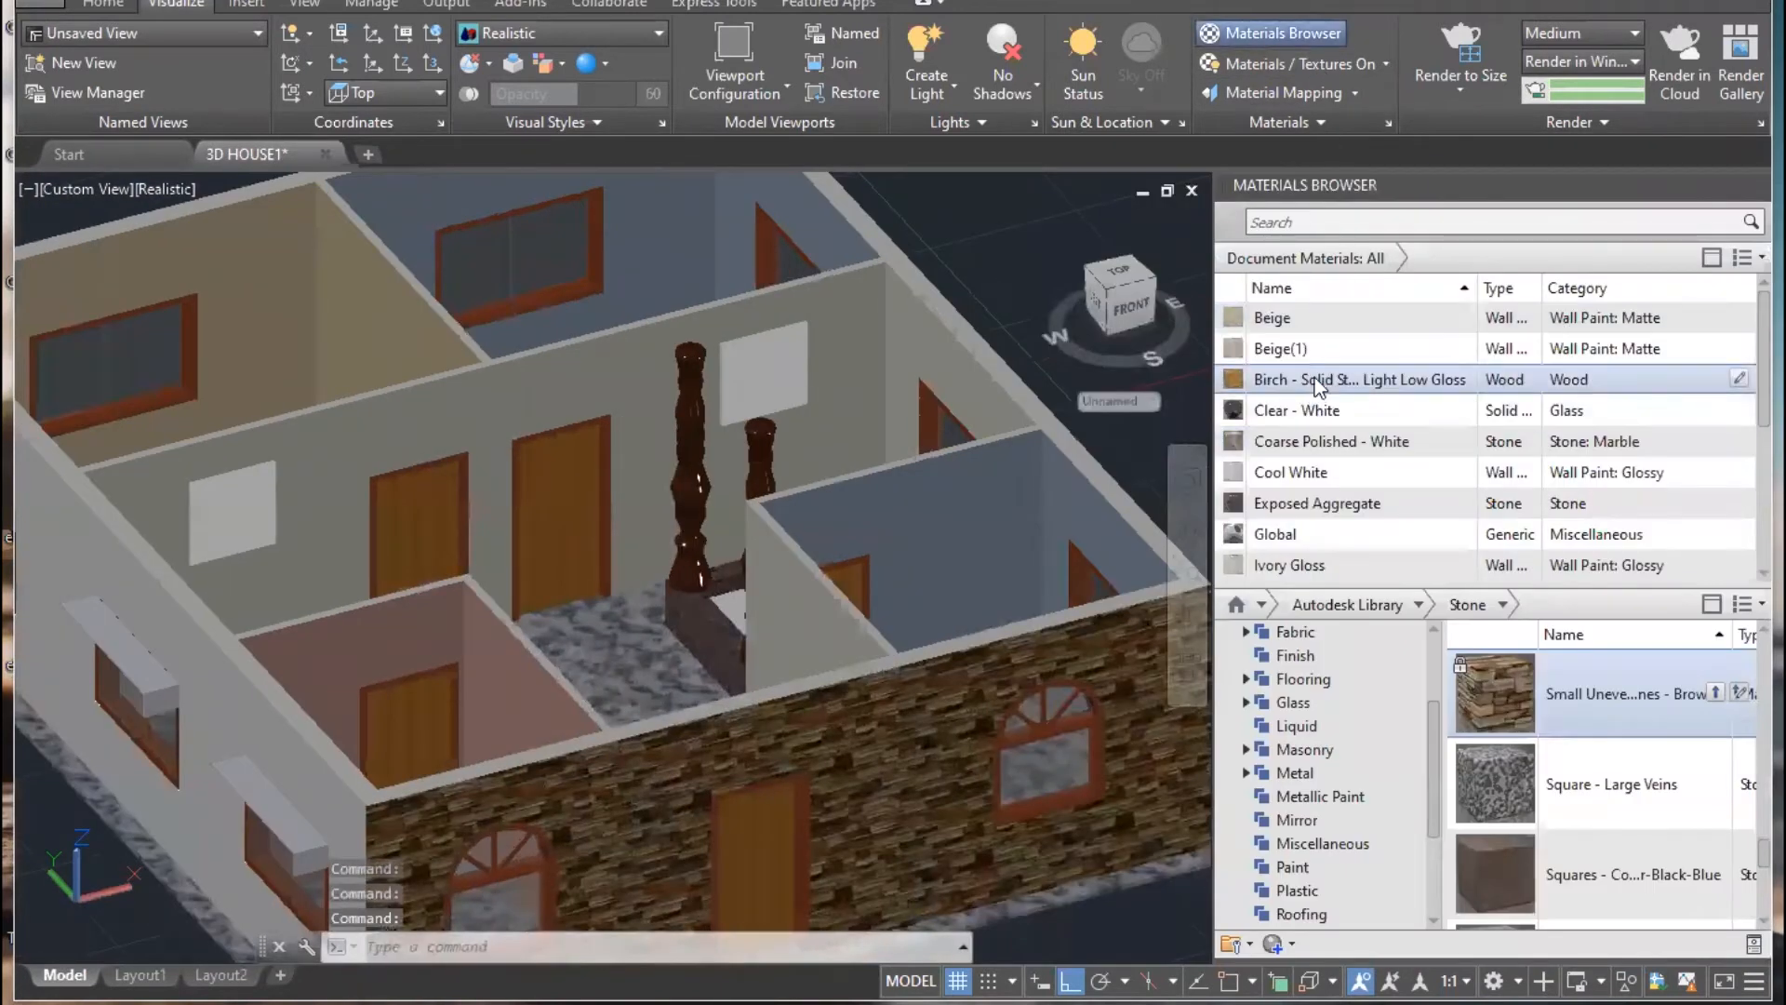
pyautogui.scroll(-3, 636, 662)
pyautogui.moveTo(636, 662); pyautogui.dragTo(803, 480, button='middle')
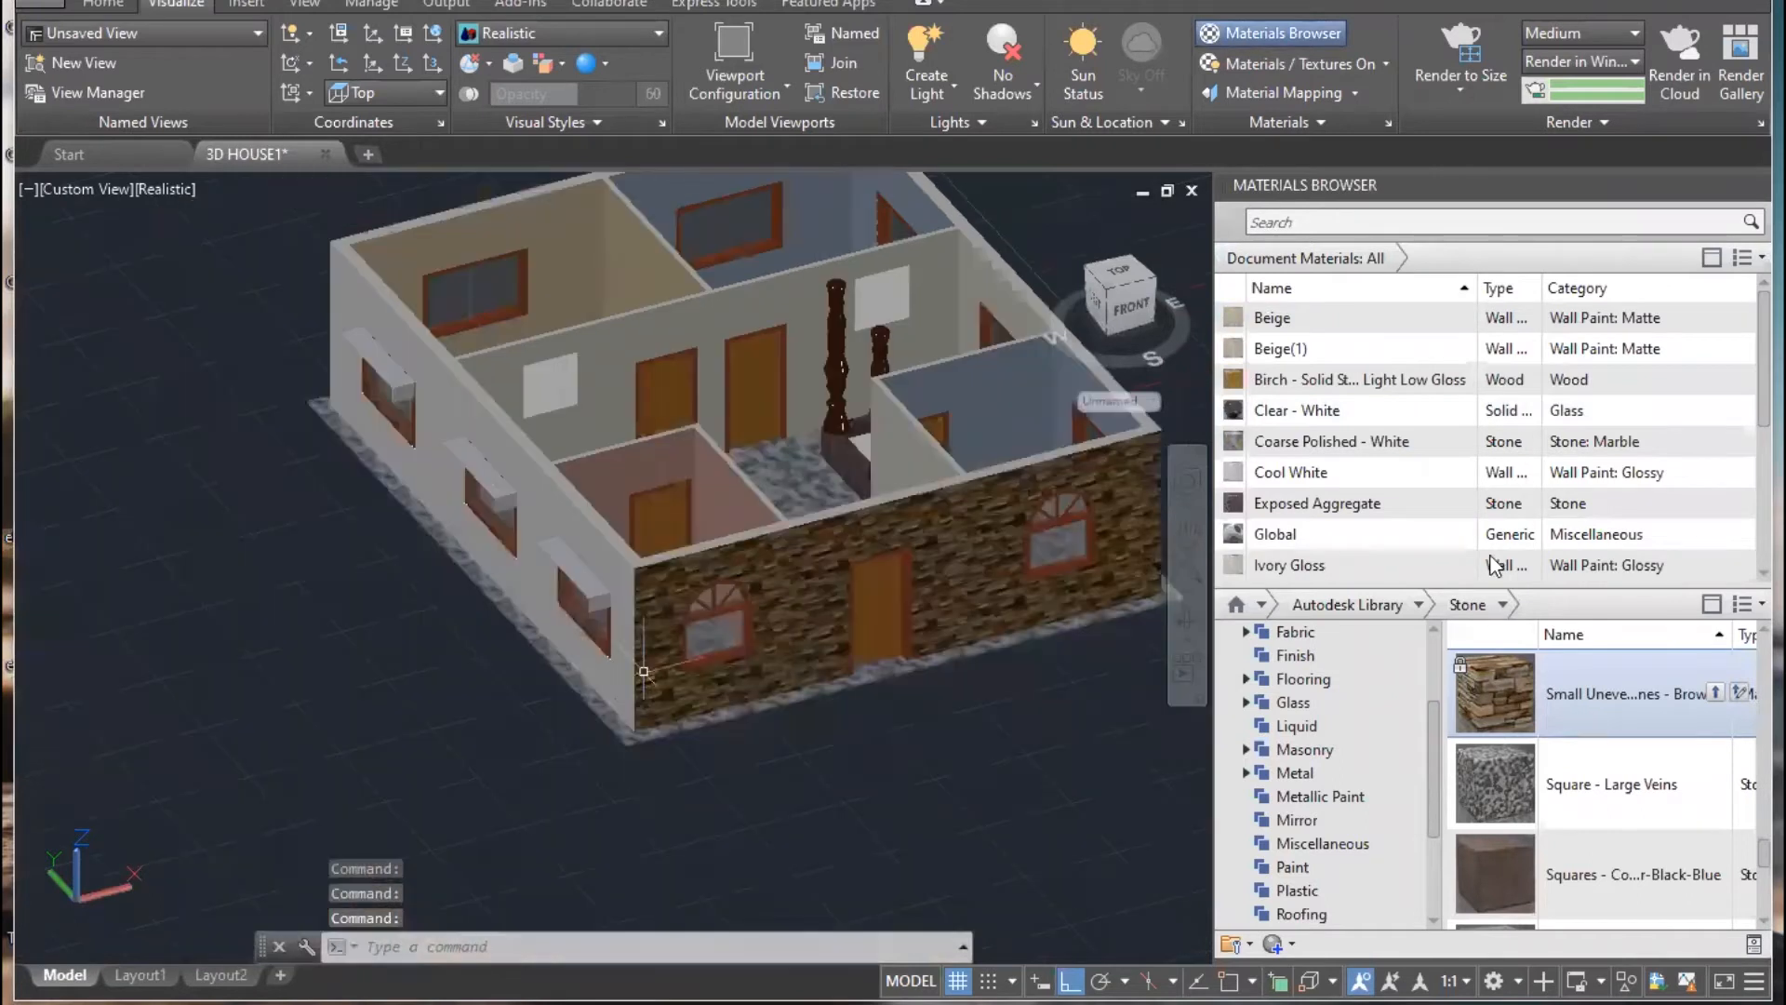
pyautogui.click(1330, 447)
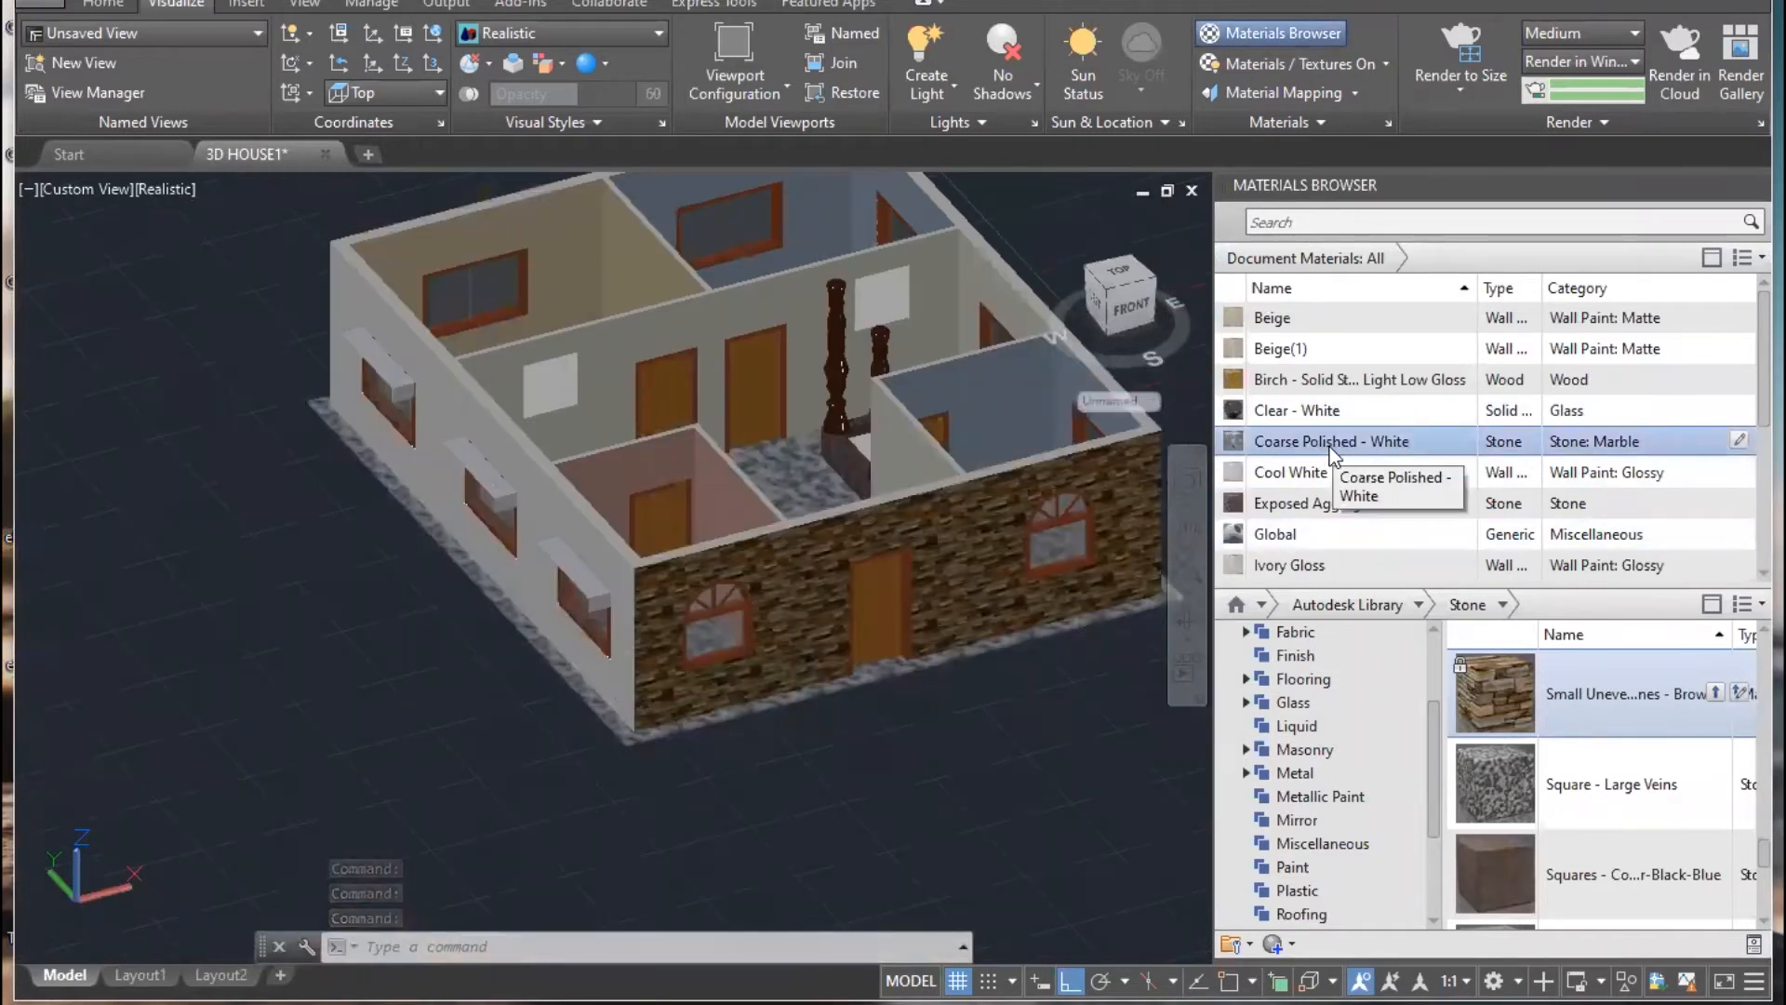
pyautogui.scroll(3, 746, 475)
pyautogui.scroll(3, 746, 474)
pyautogui.scroll(3, 831, 365)
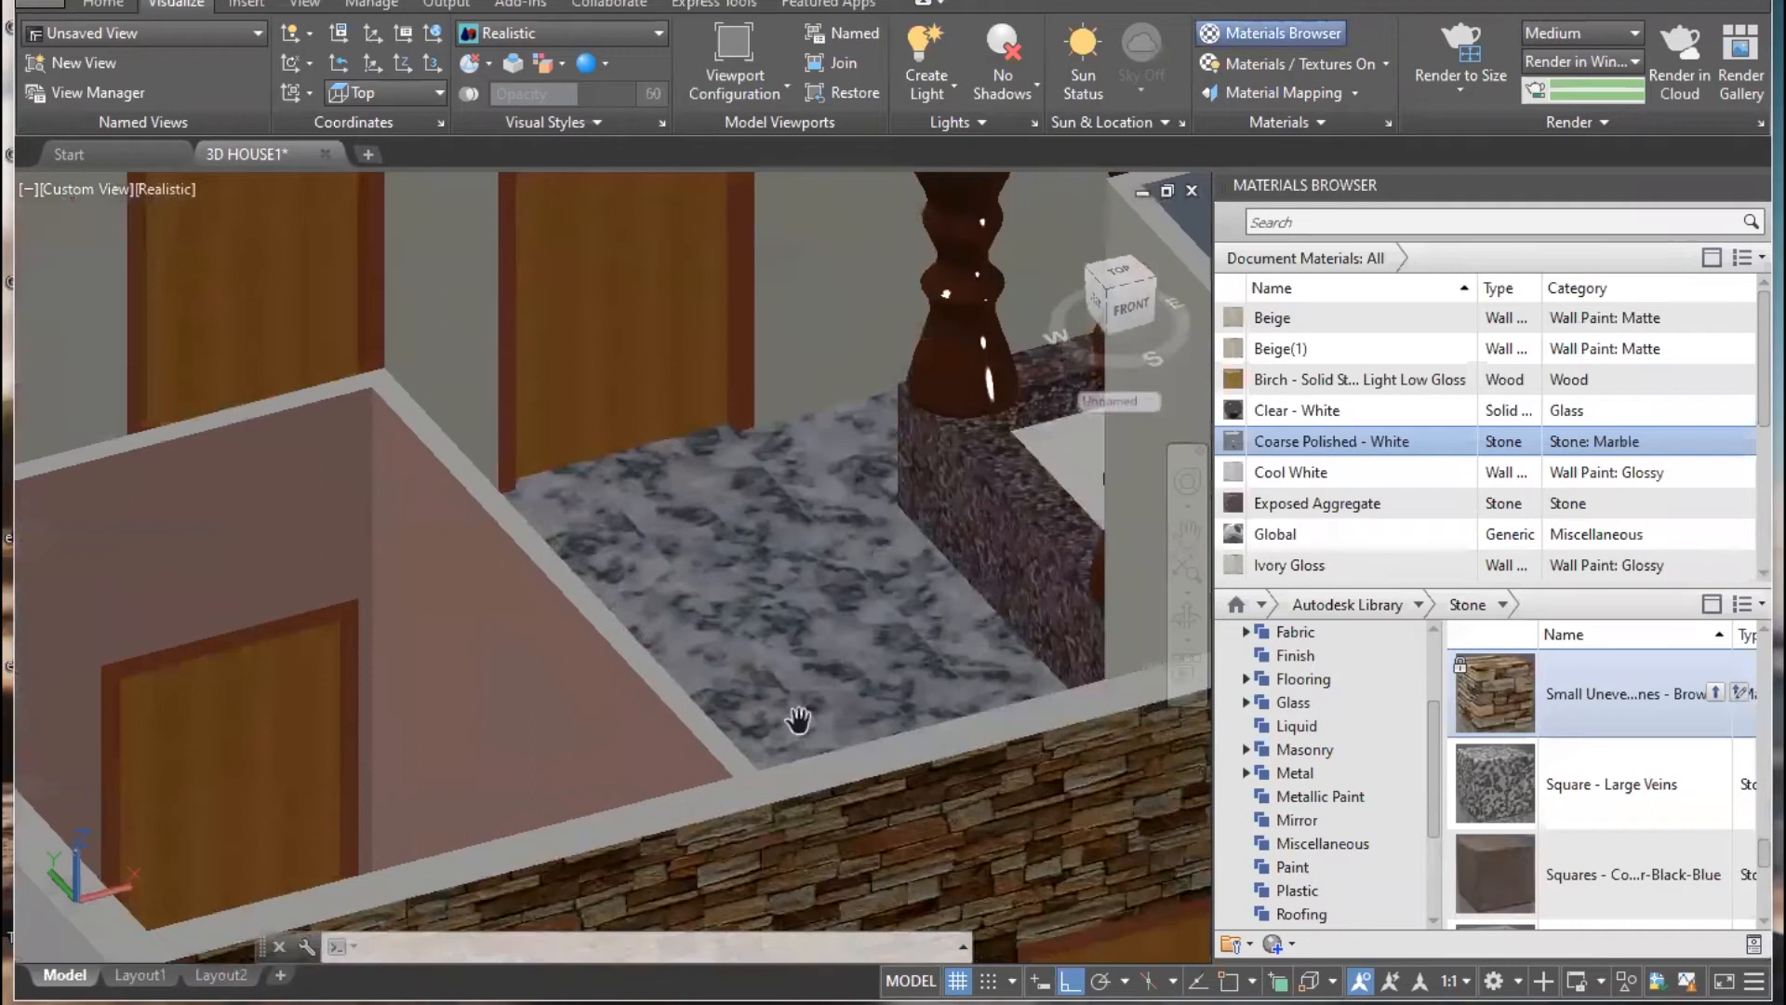
pyautogui.doubleClick(1237, 441)
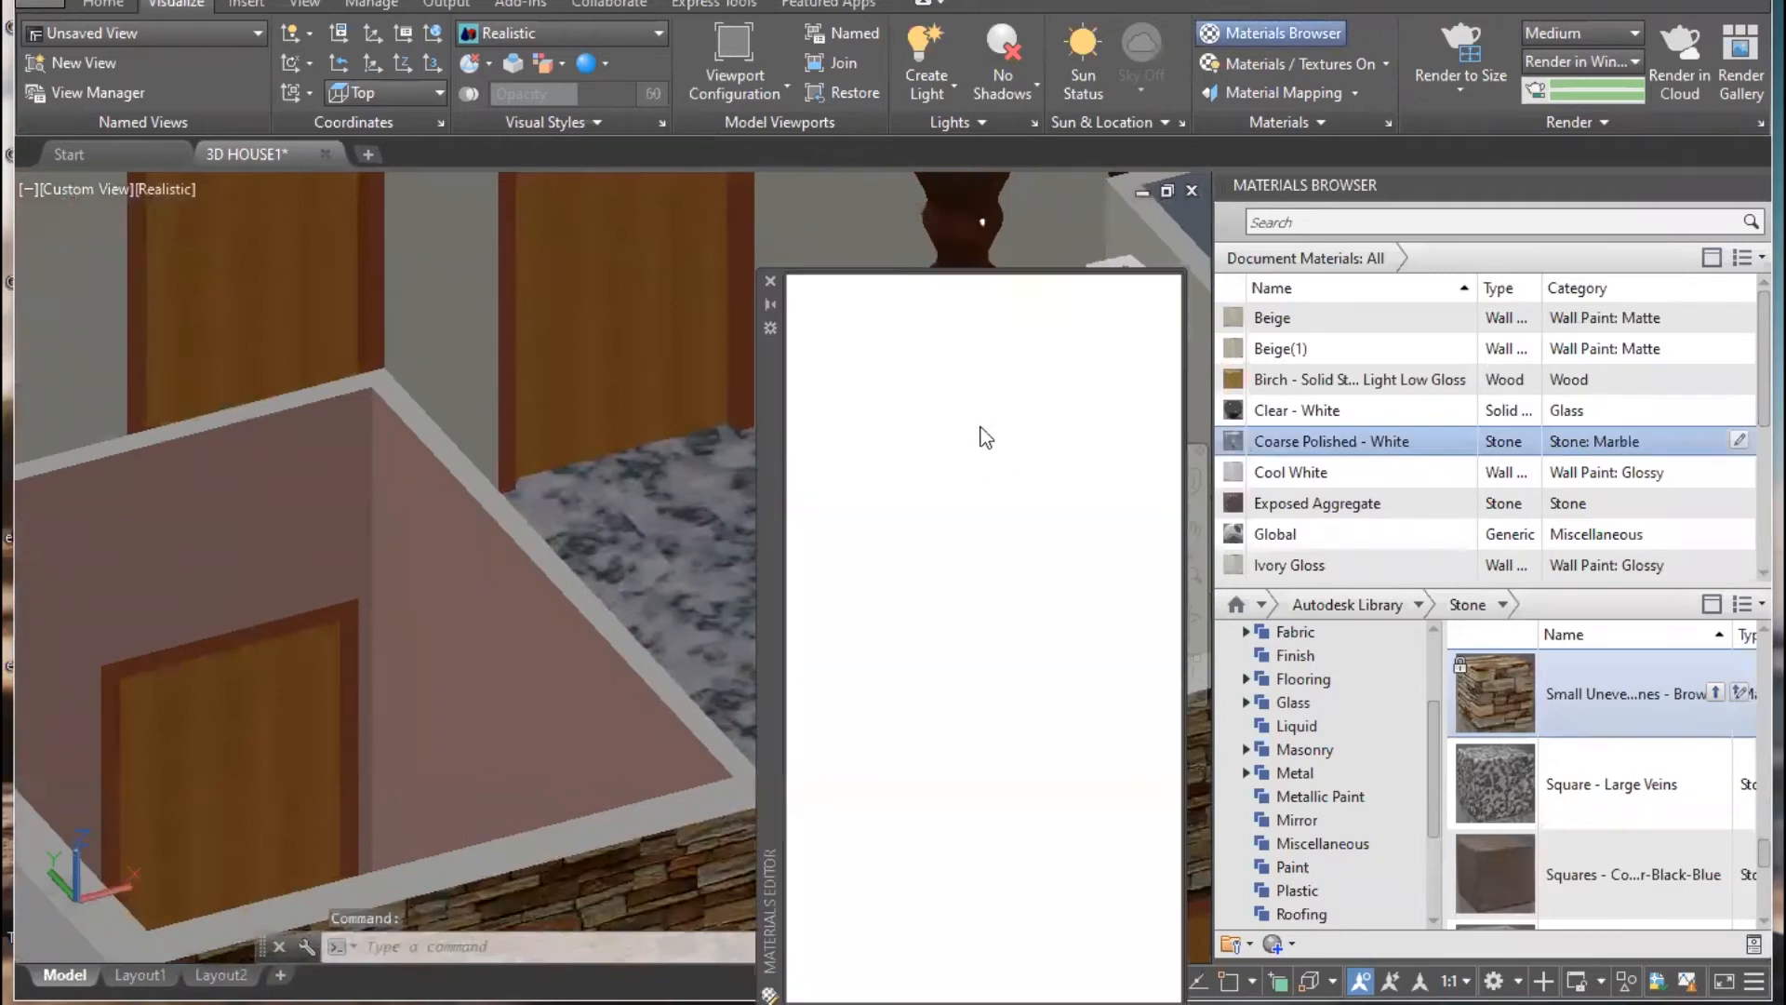
# - Toggle the marble's relief pattern to compare the floor tile joints with and without it, leaving it enabled
pyautogui.click(822, 664)
pyautogui.click(821, 664)
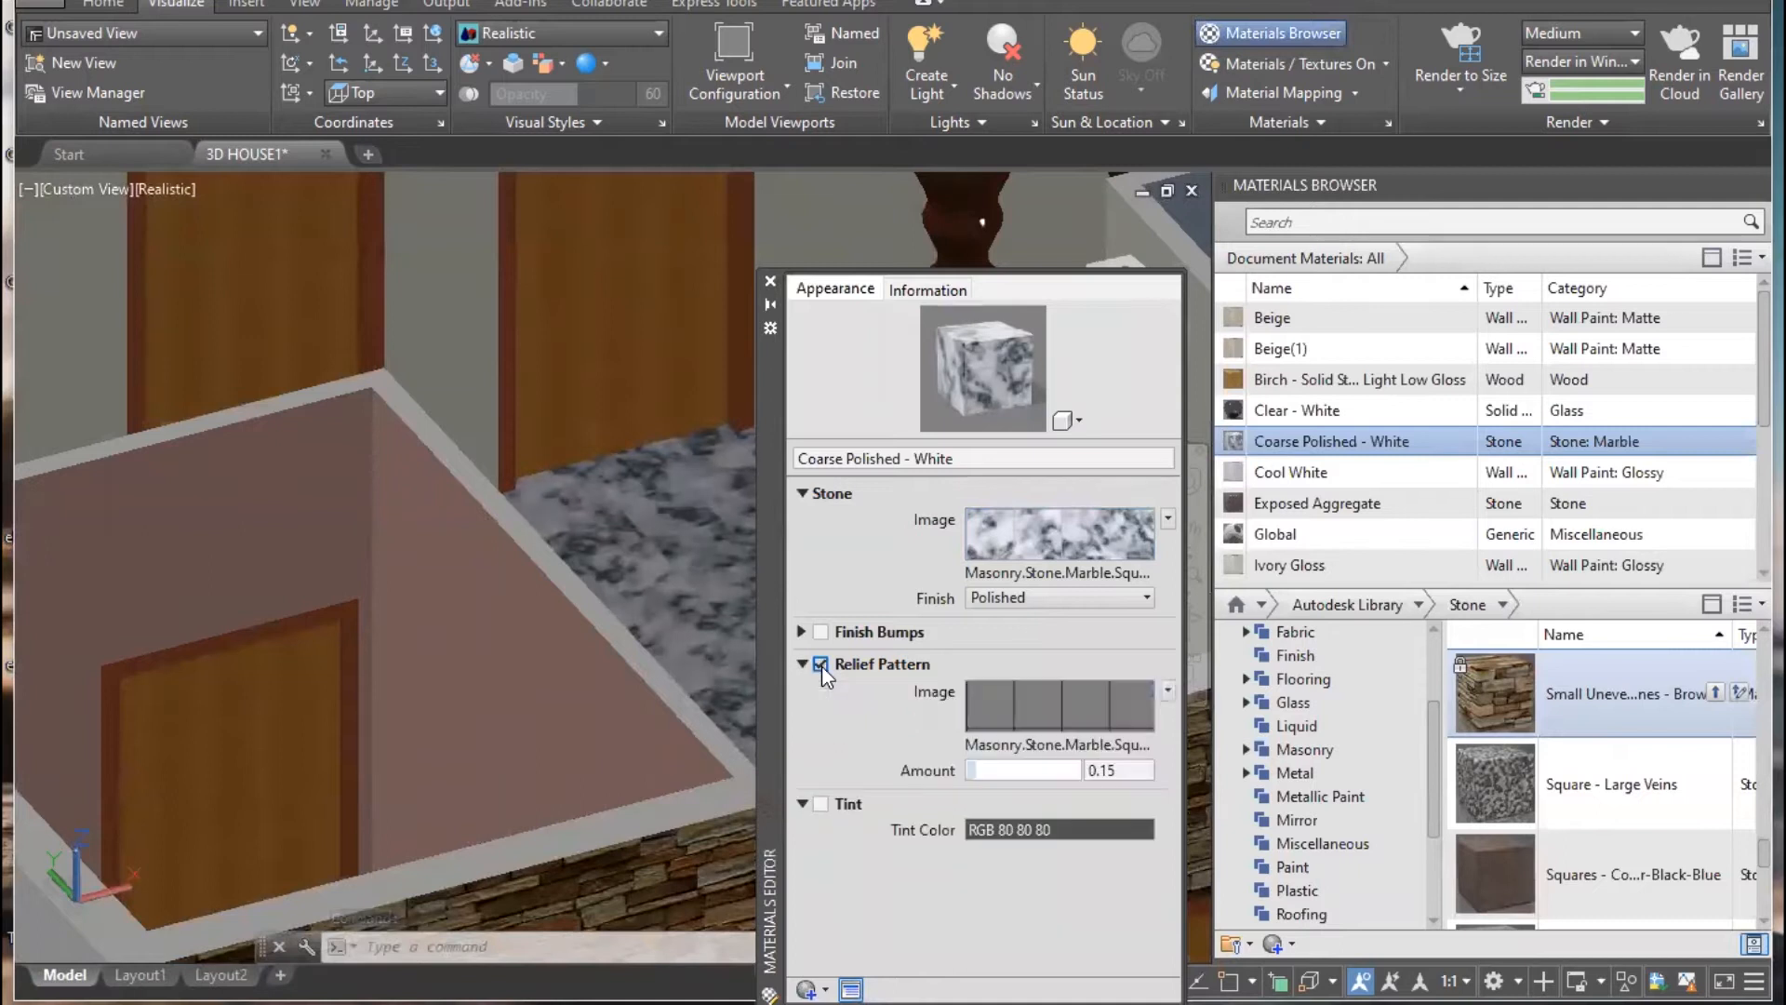
pyautogui.scroll(5, 542, 529)
pyautogui.scroll(3, 543, 529)
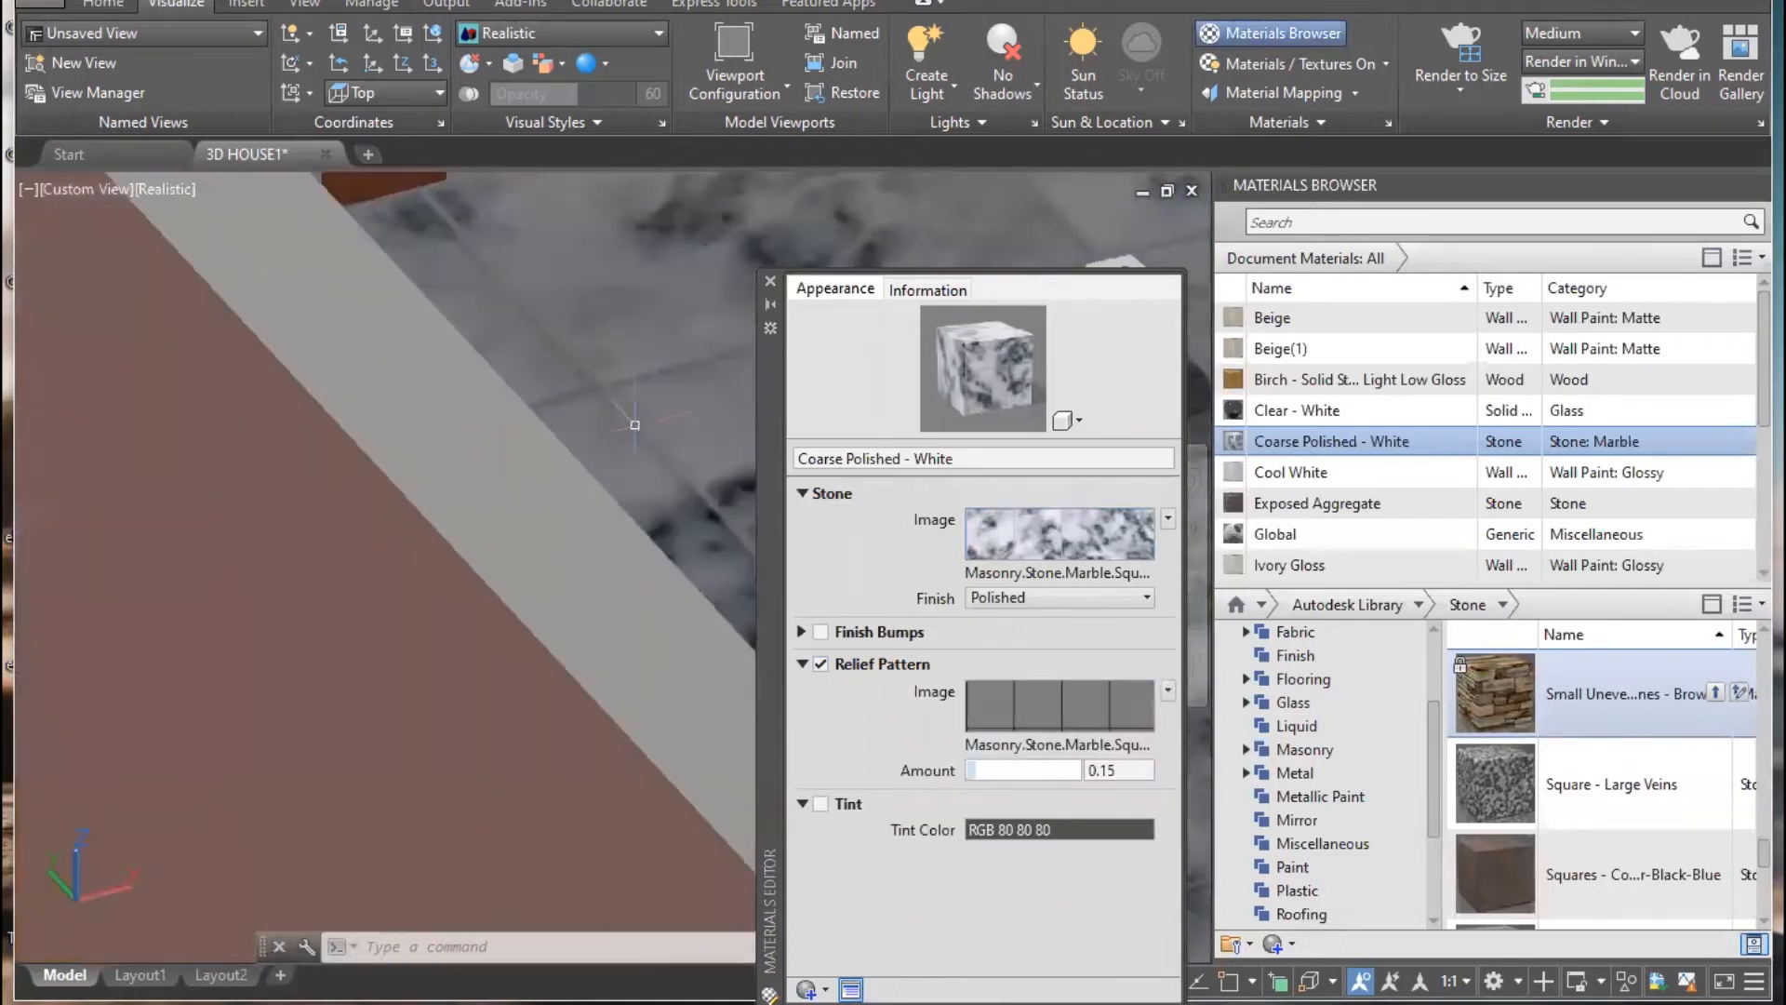
pyautogui.moveTo(639, 331); pyautogui.dragTo(562, 467, button='middle')
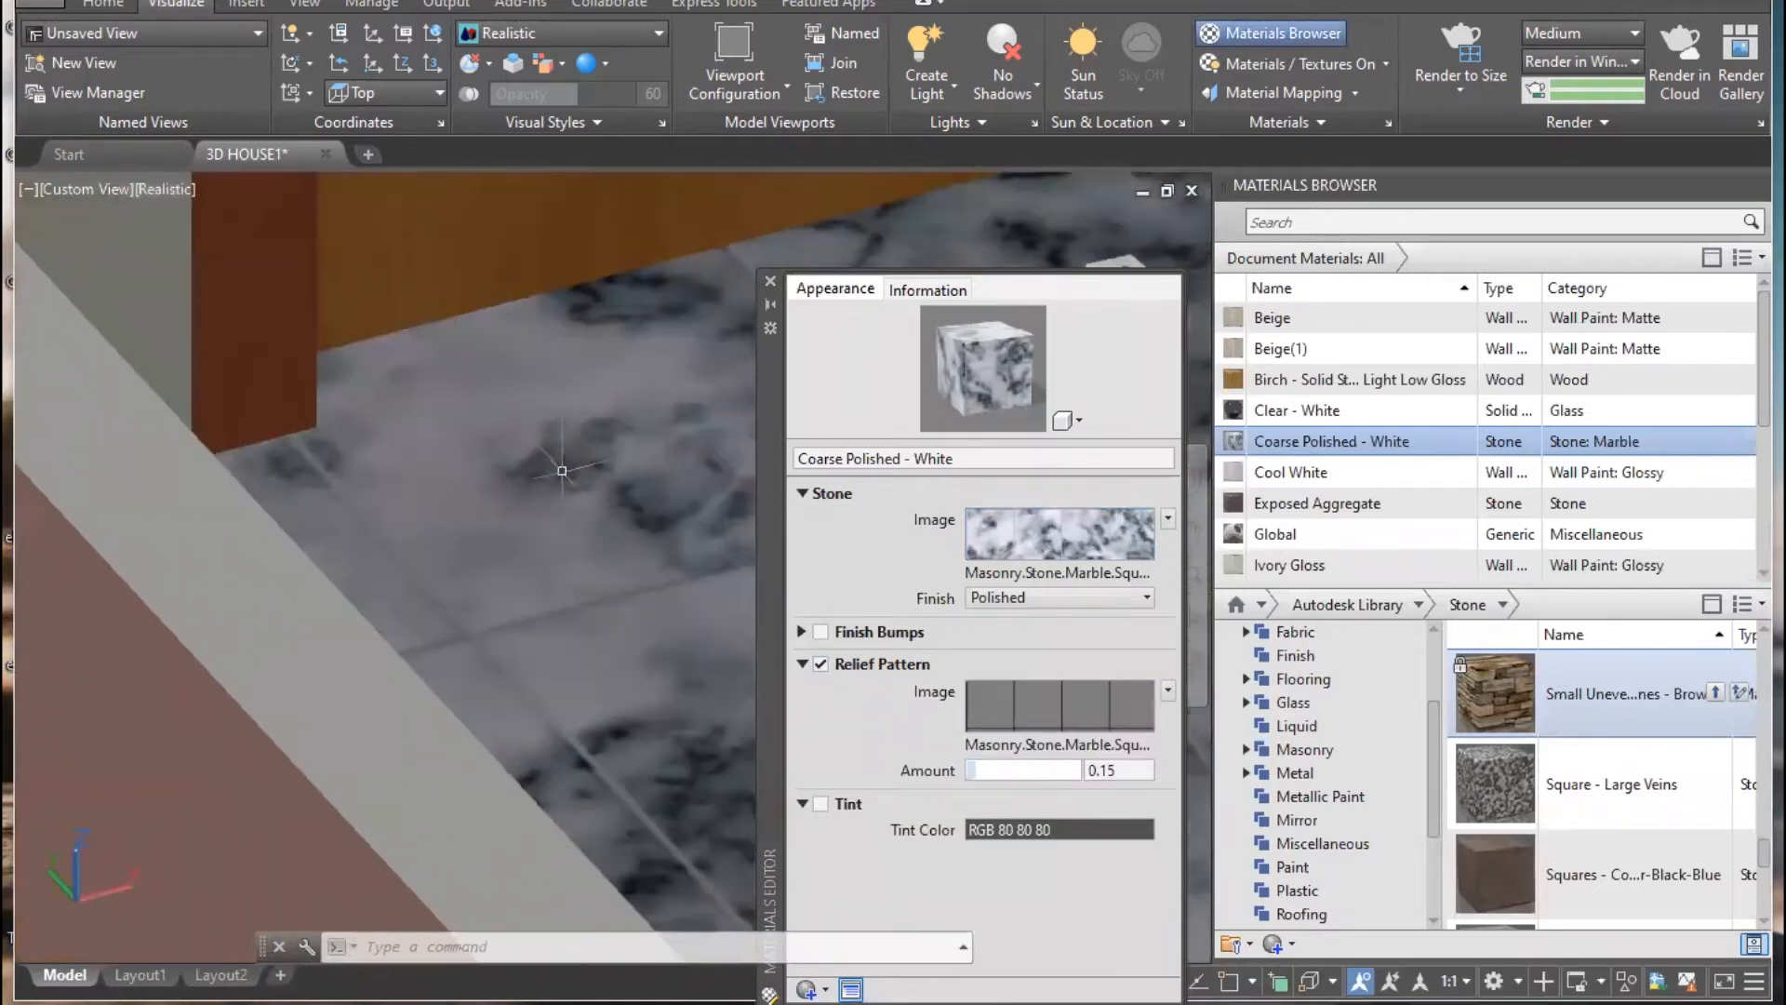
pyautogui.click(834, 667)
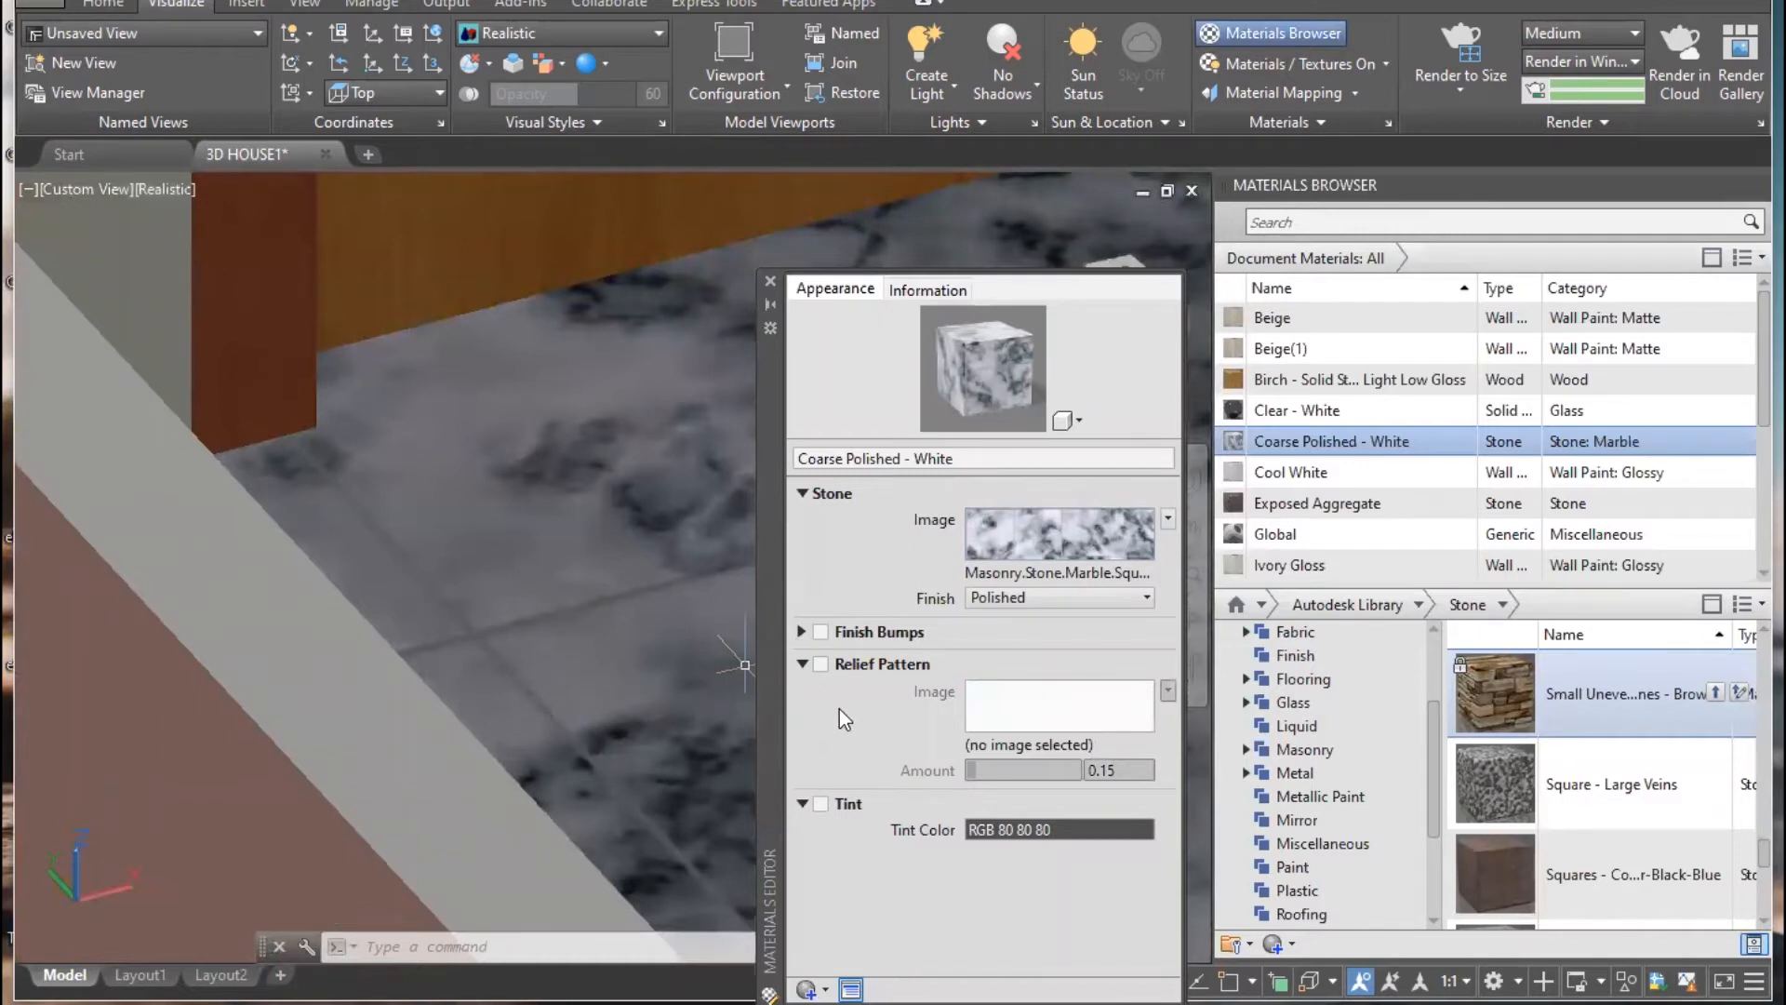
pyautogui.click(819, 664)
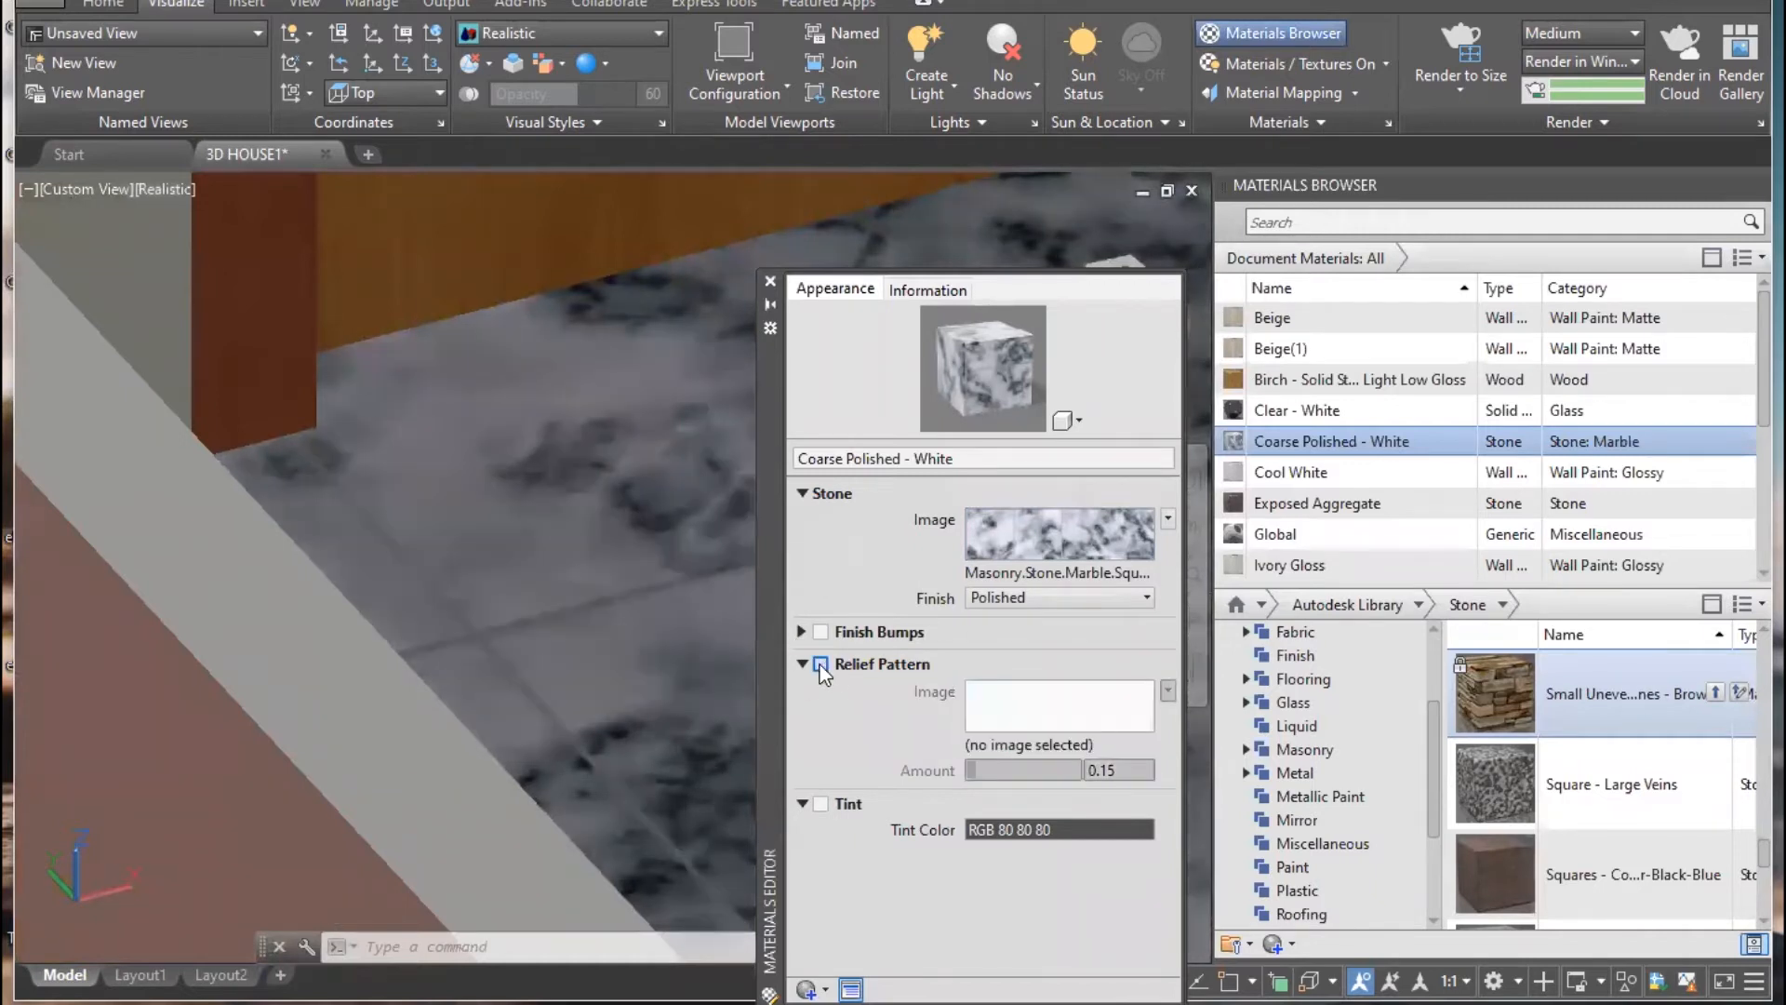
# - Try a much stronger relief pattern amount on the floor tiles, and reduce it to 0.47
pyautogui.moveTo(980, 773); pyautogui.dragTo(1057, 773)
pyautogui.scroll(-3, 472, 642)
pyautogui.moveTo(472, 642); pyautogui.dragTo(263, 633, button='middle')
pyautogui.moveTo(420, 696); pyautogui.dragTo(90, 545, button='middle')
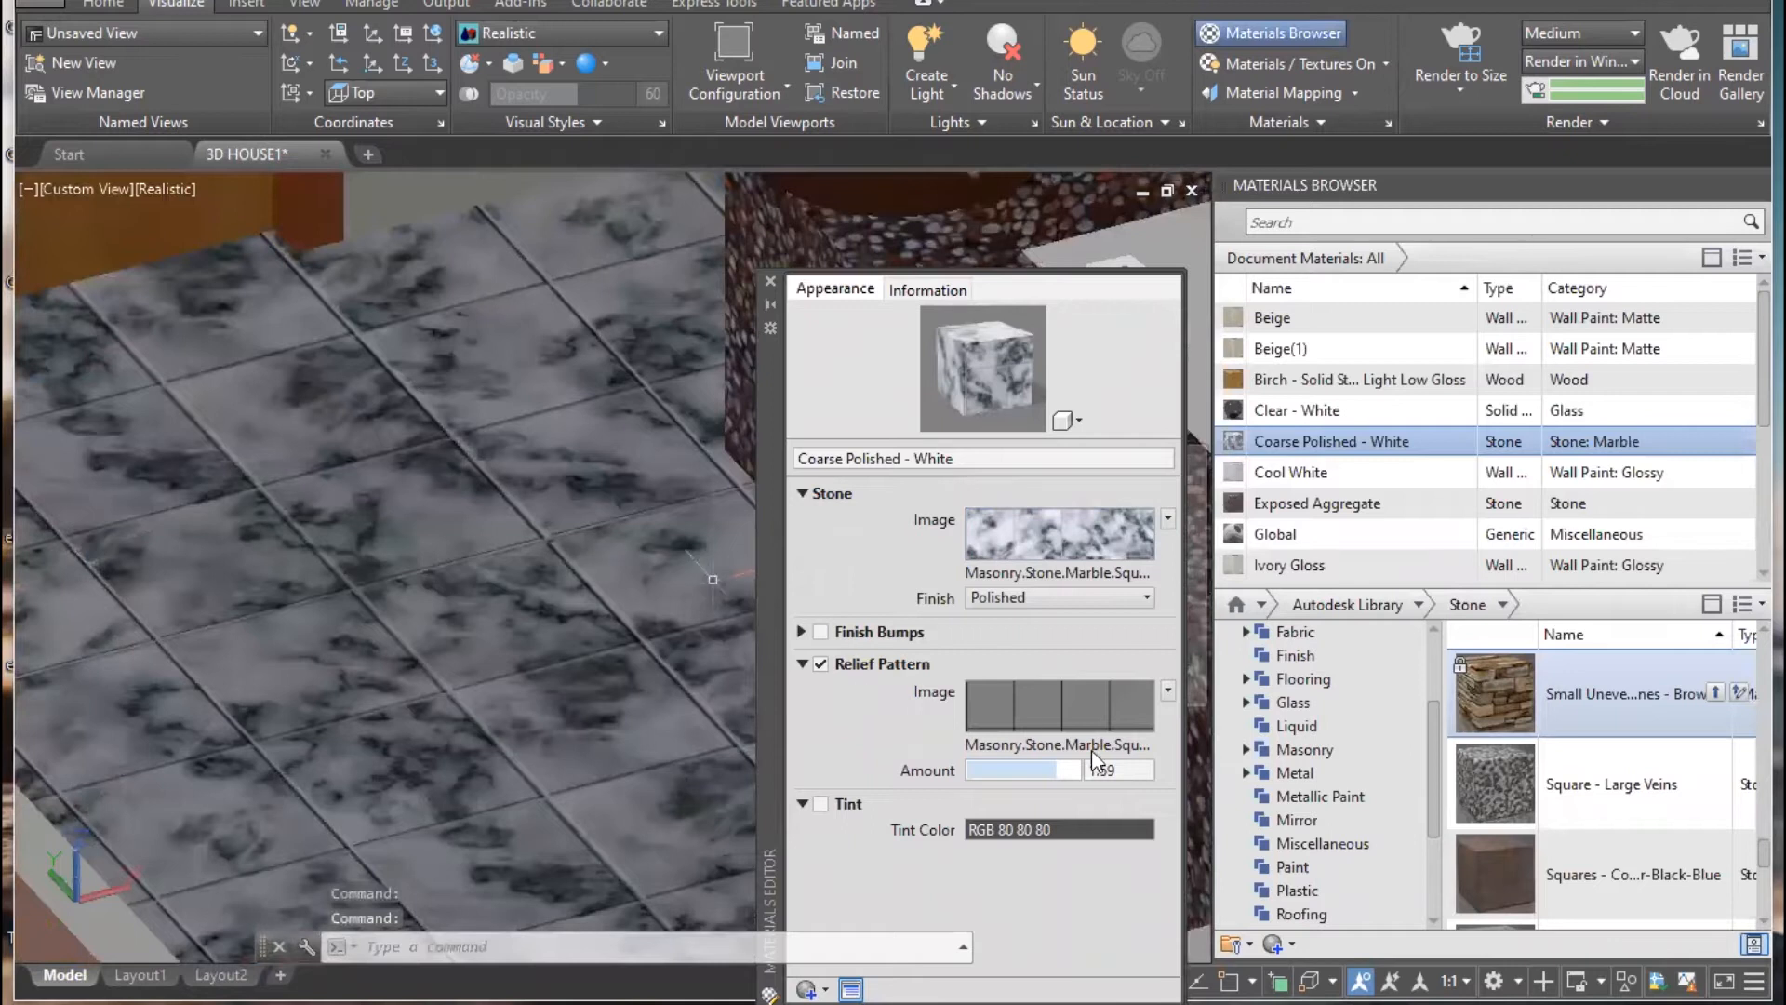
pyautogui.moveTo(1064, 773); pyautogui.dragTo(995, 768)
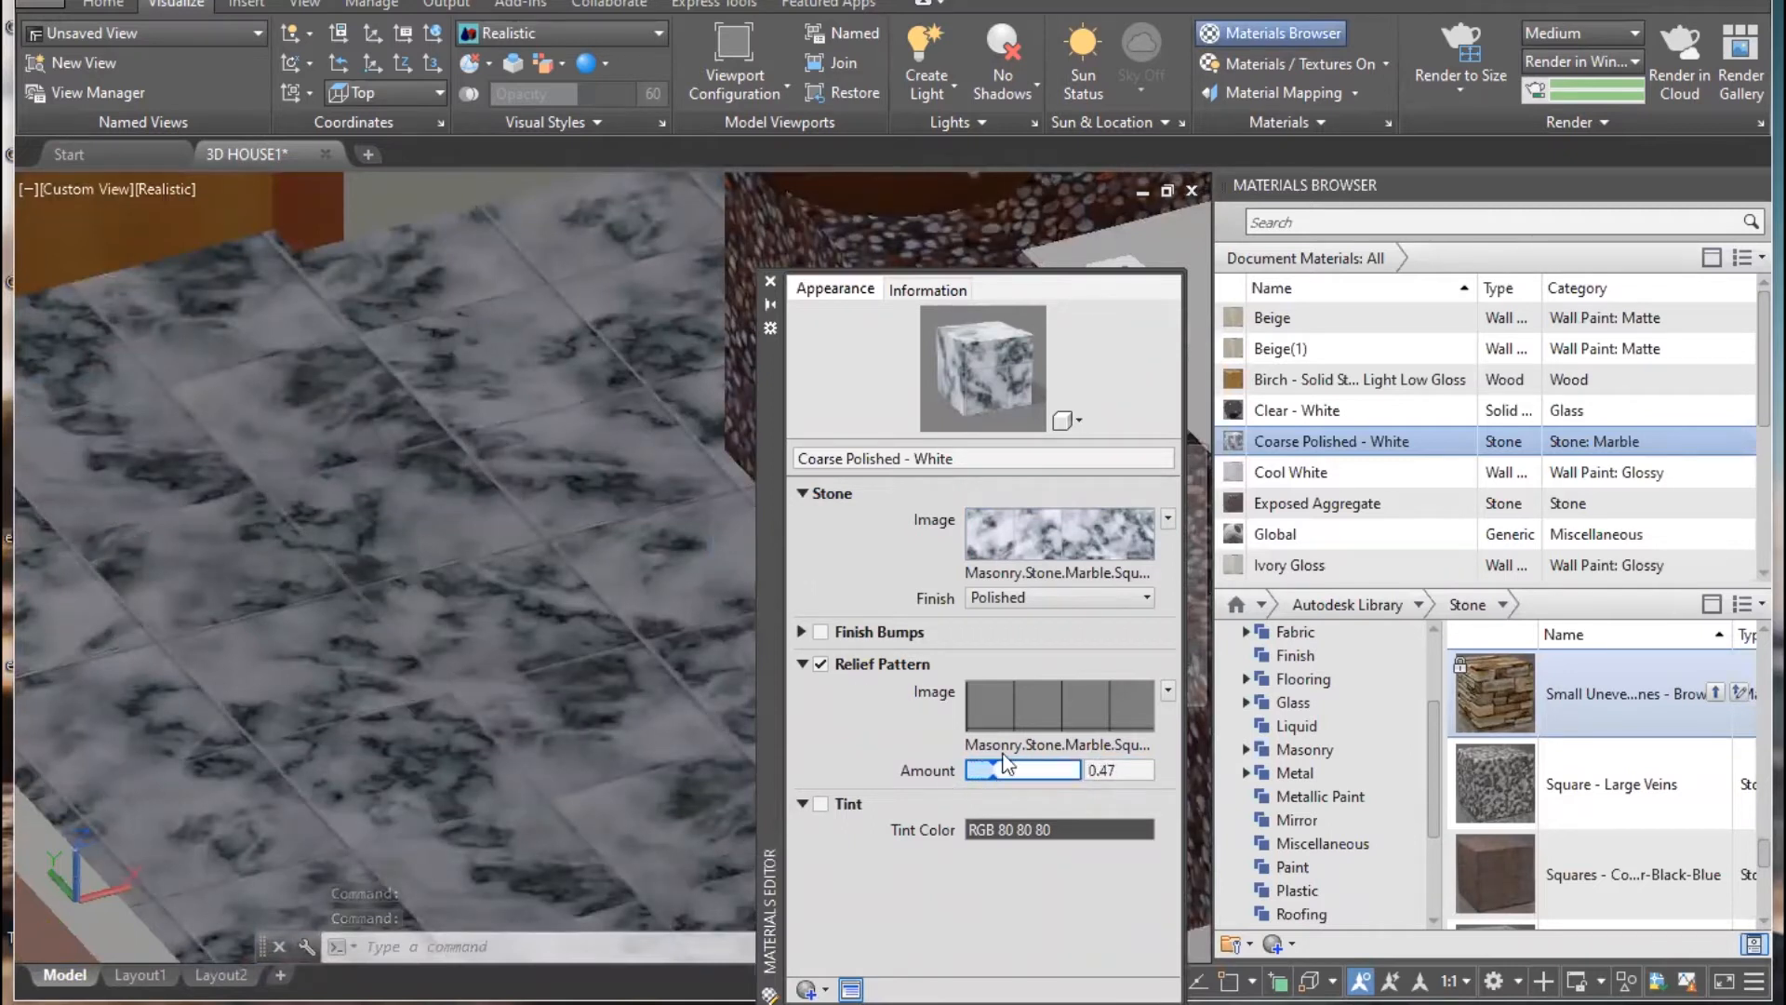
# - Set the relief pattern amount of the marble material to 0.40
pyautogui.click(1057, 699)
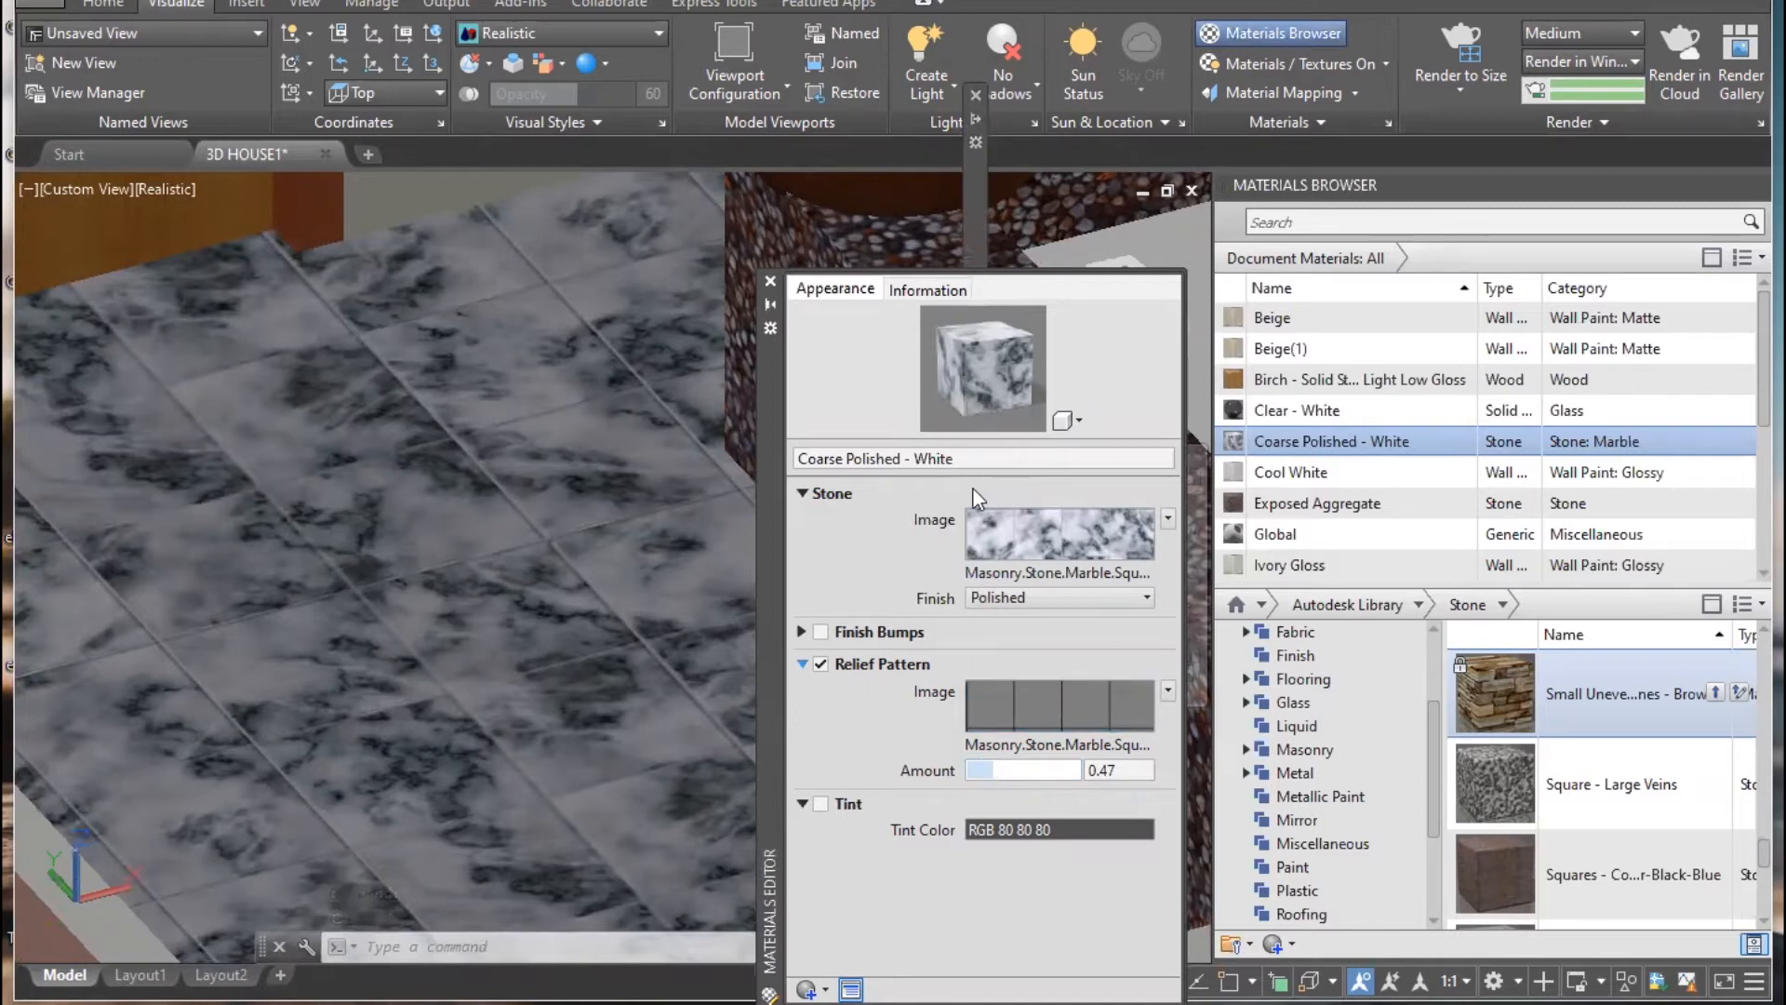
pyautogui.click(976, 94)
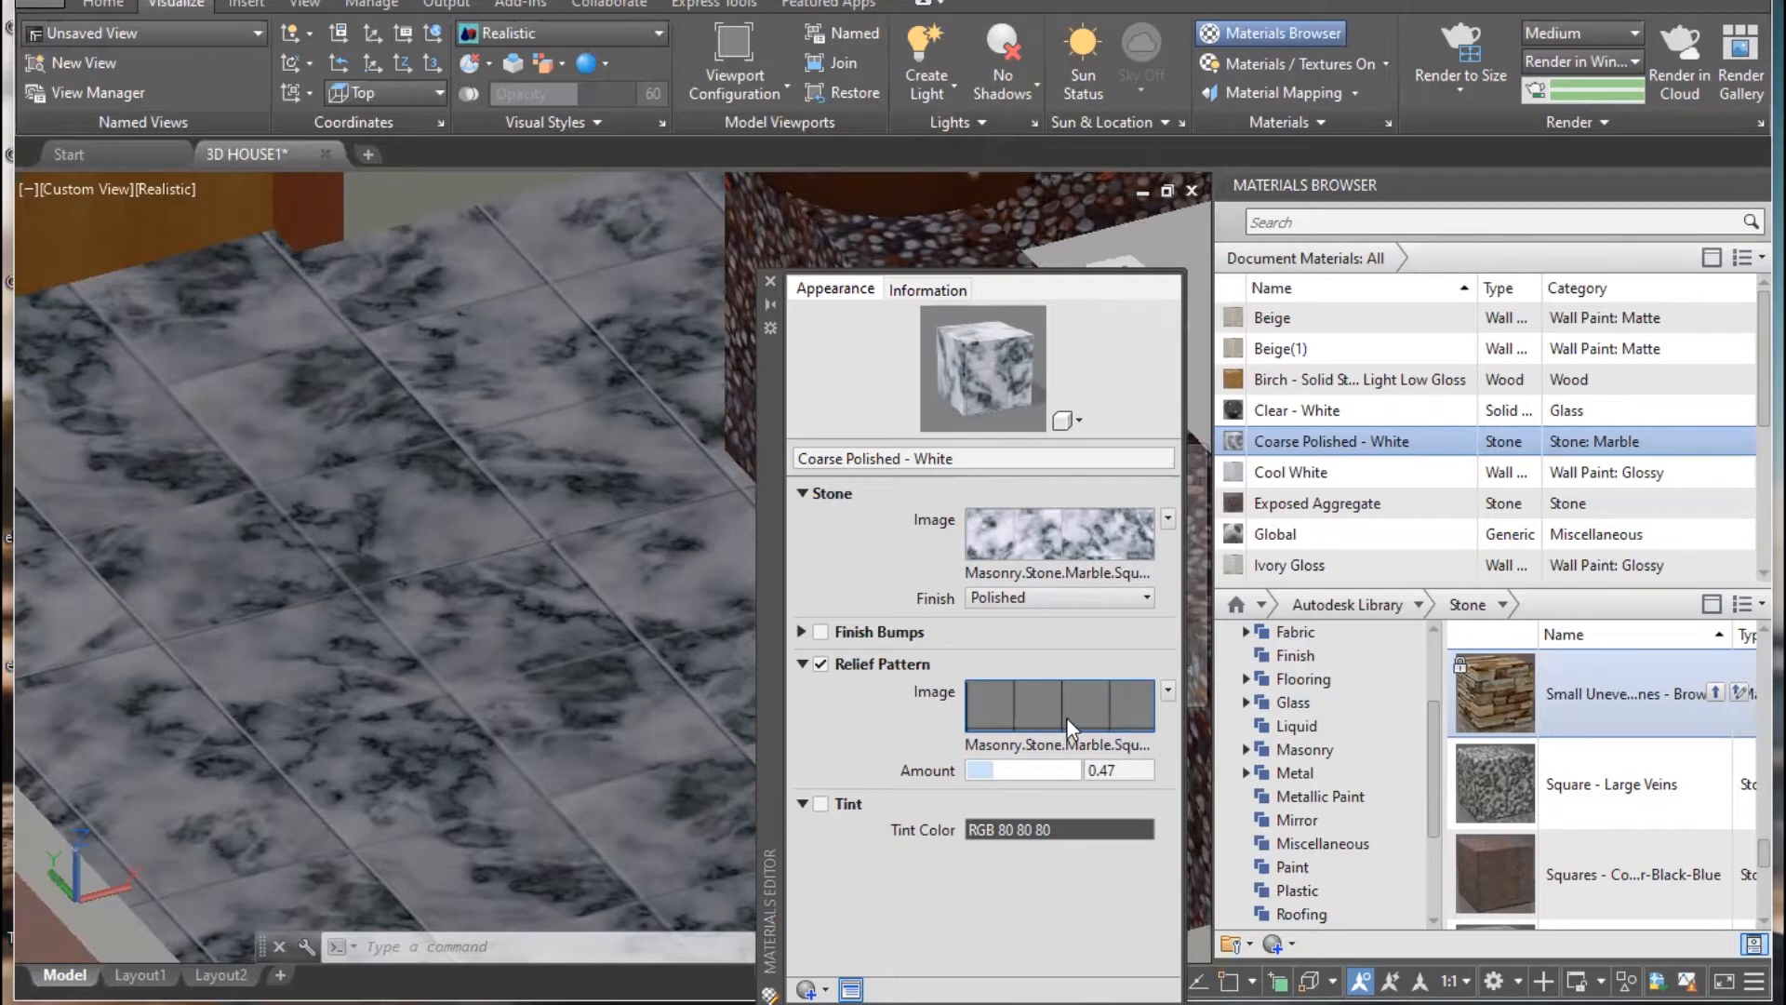
pyautogui.moveTo(1003, 772); pyautogui.dragTo(1001, 773)
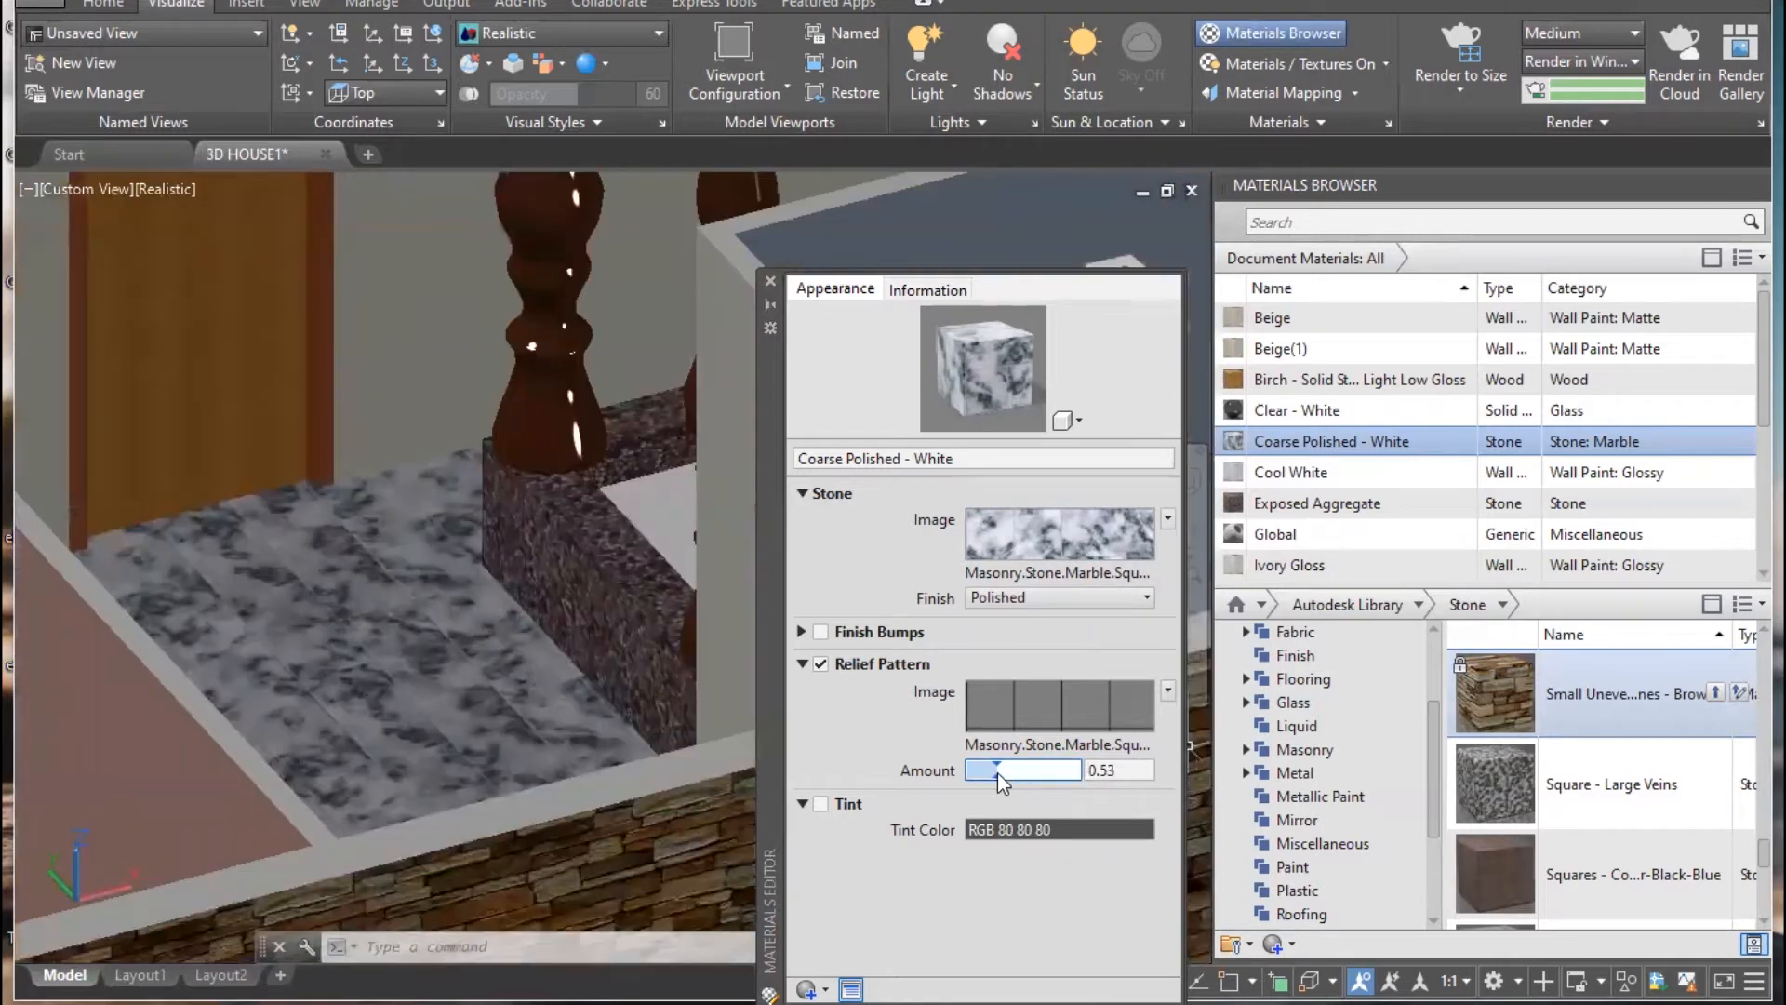
pyautogui.moveTo(997, 772); pyautogui.dragTo(988, 772)
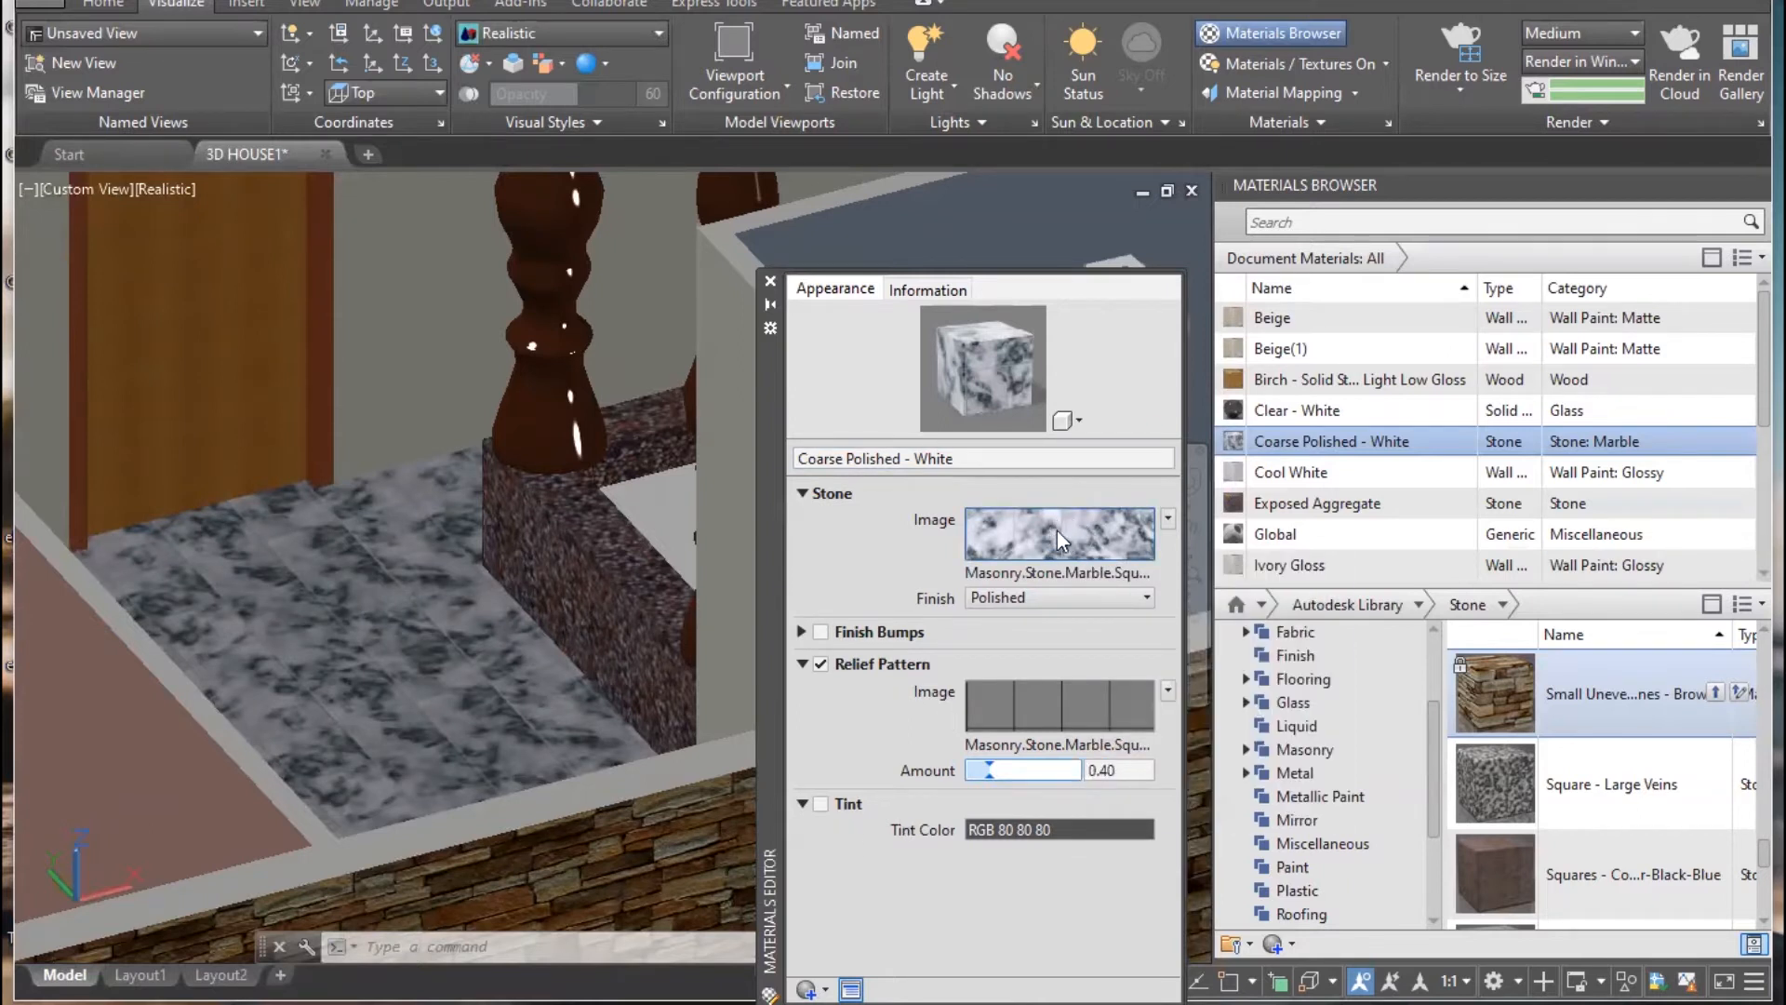
pyautogui.moveTo(1091, 532)
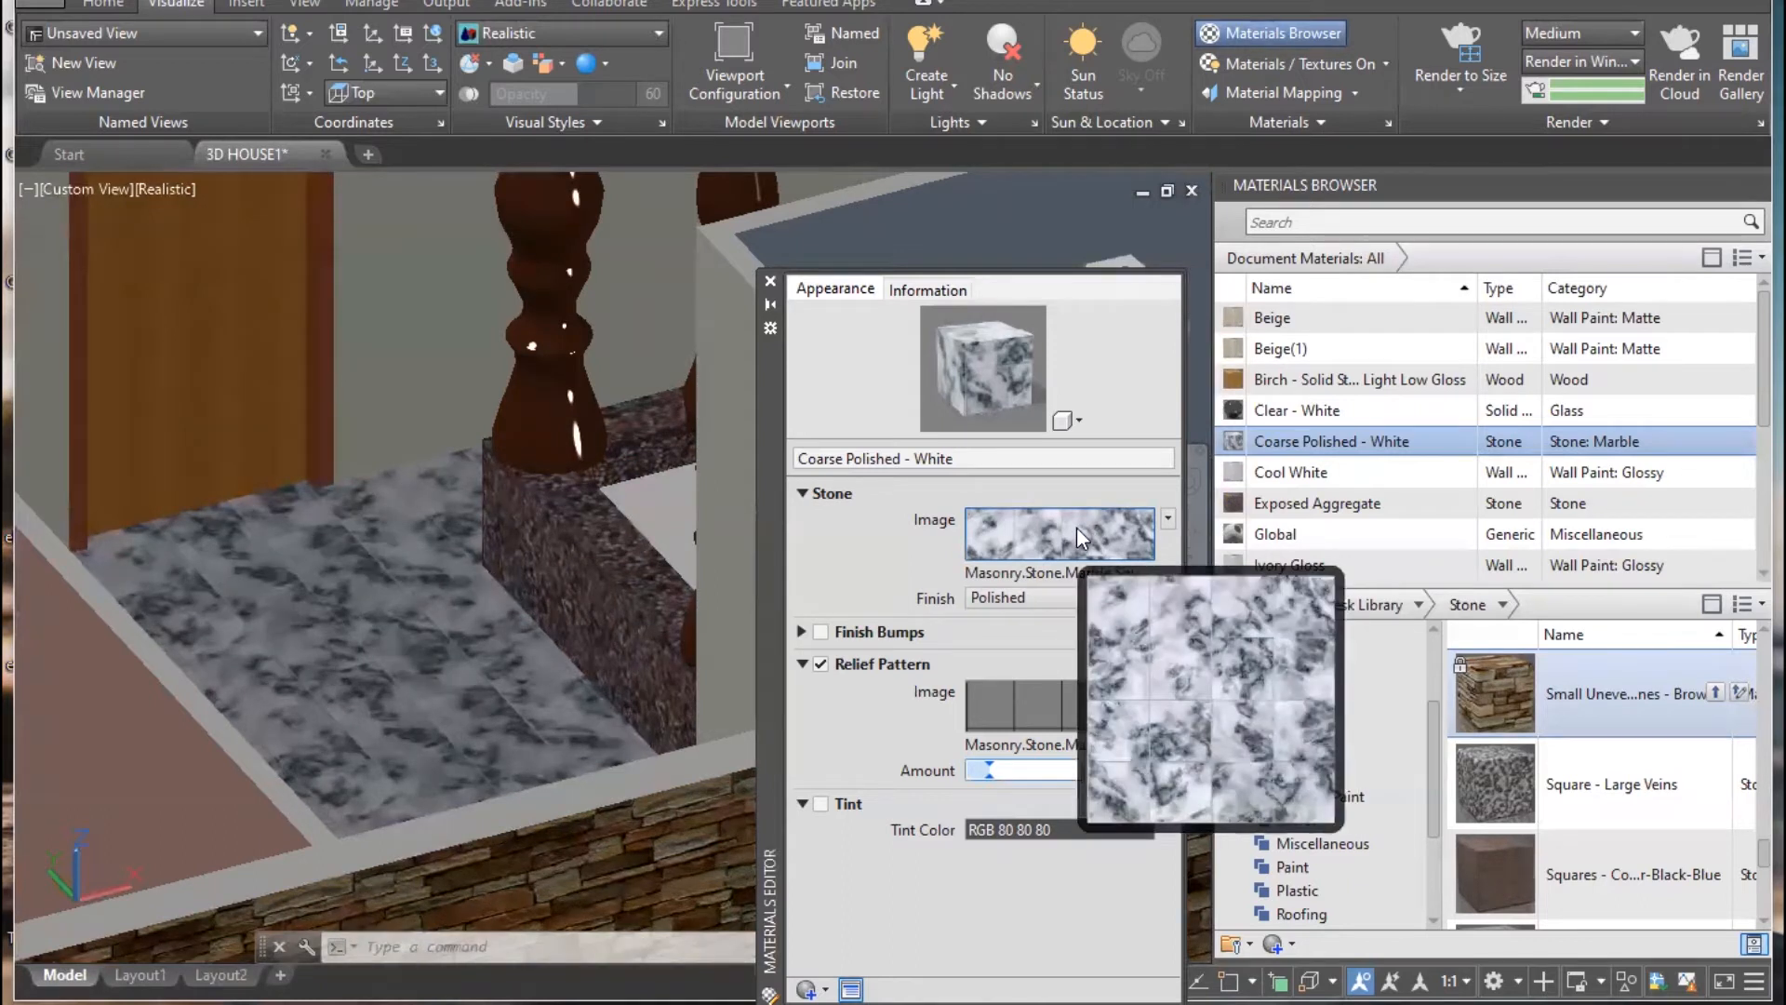
pyautogui.click(1075, 527)
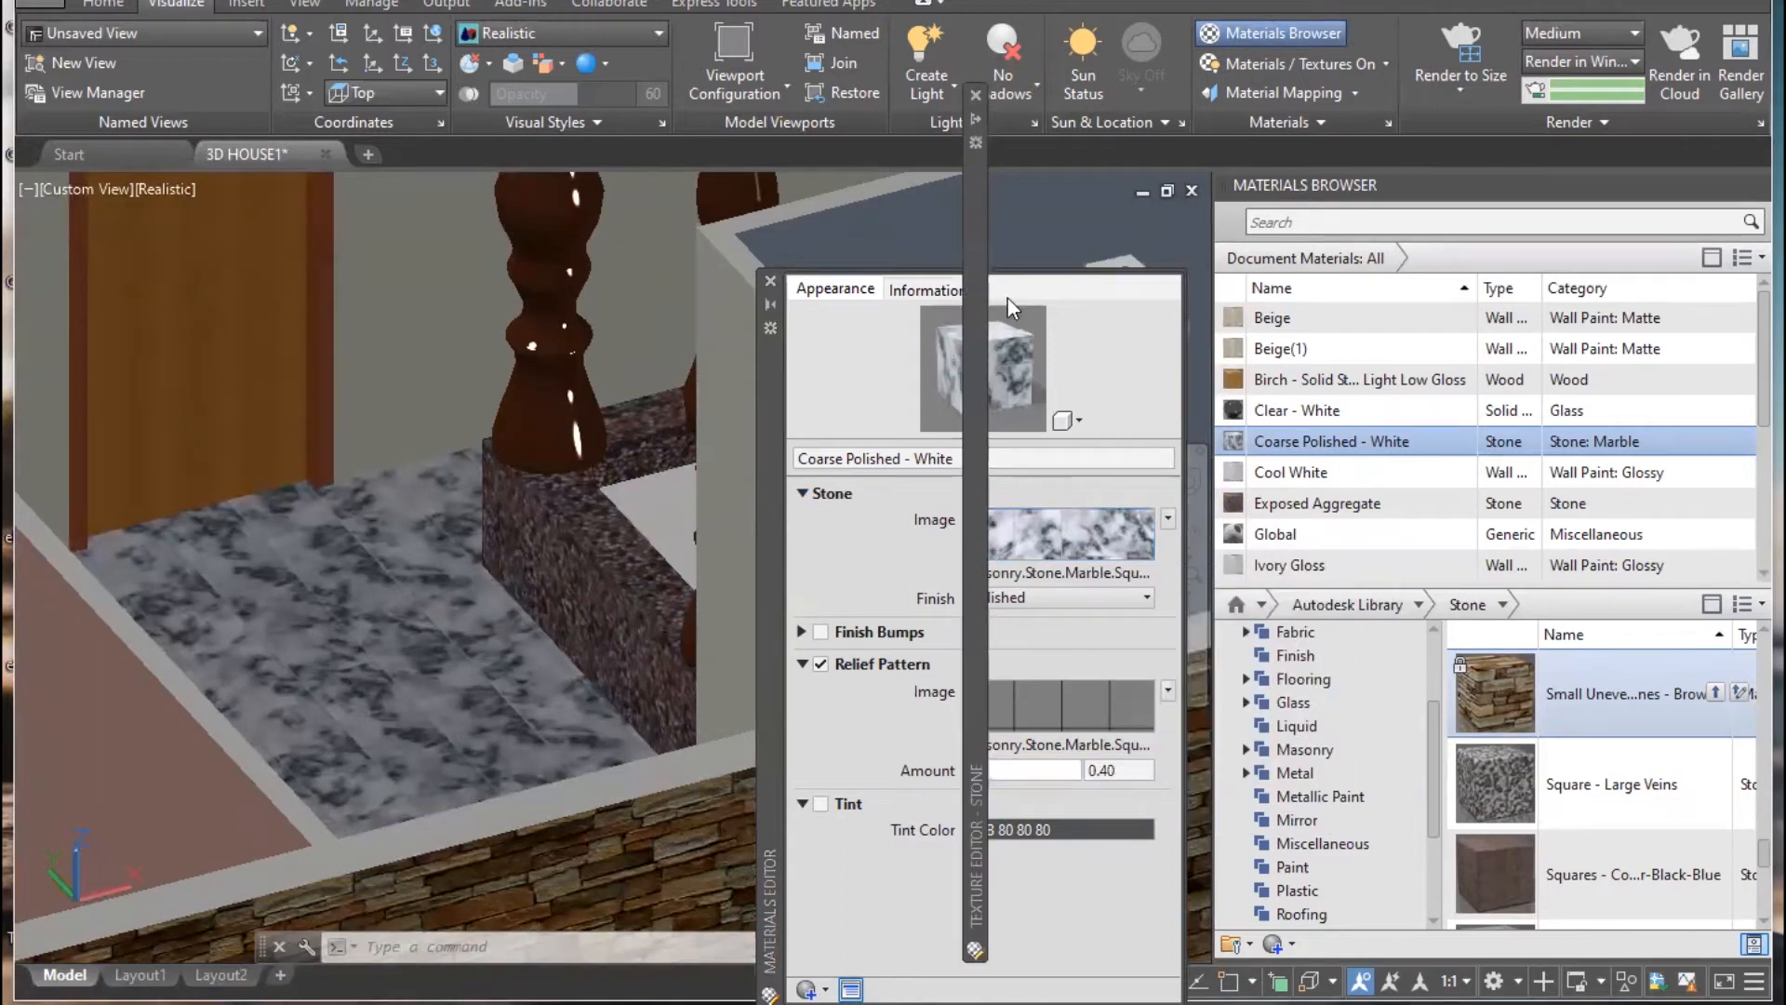
pyautogui.moveTo(975, 113)
pyautogui.moveTo(967, 199); pyautogui.dragTo(420, 145)
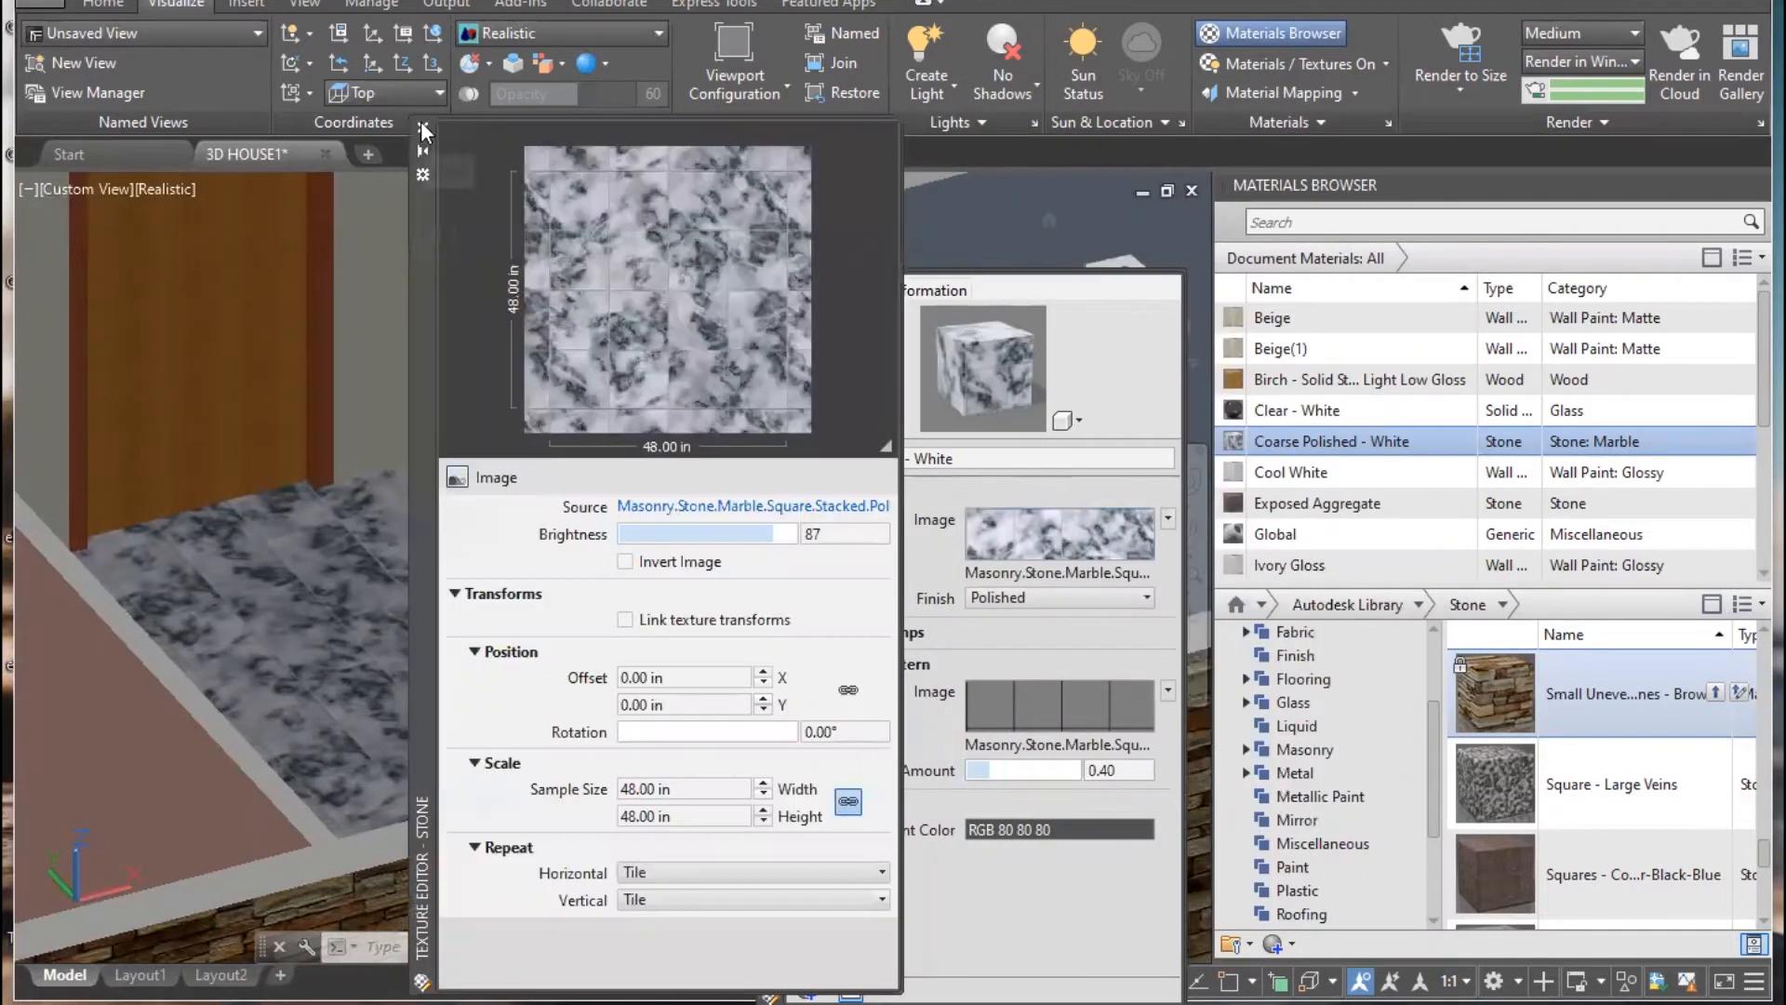
pyautogui.click(422, 128)
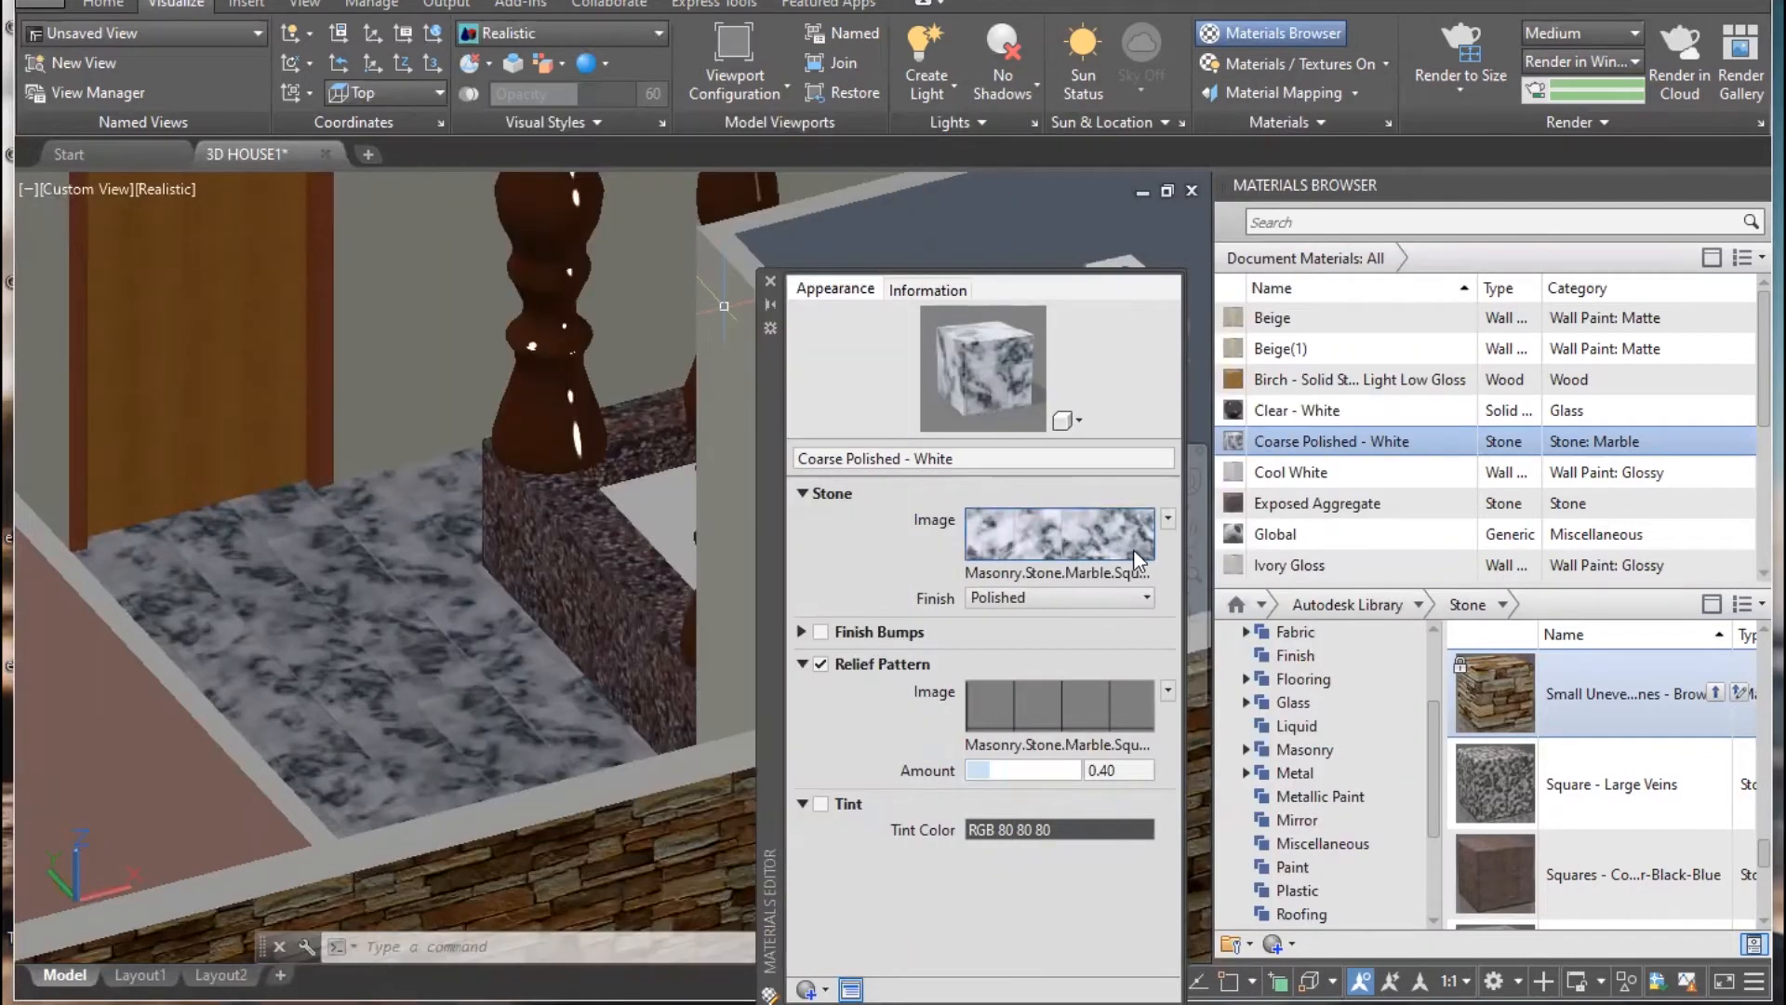
# - Open the texture settings of the marble's stone image and set its brightness to 85
pyautogui.click(1051, 526)
pyautogui.moveTo(419, 225); pyautogui.dragTo(688, 237)
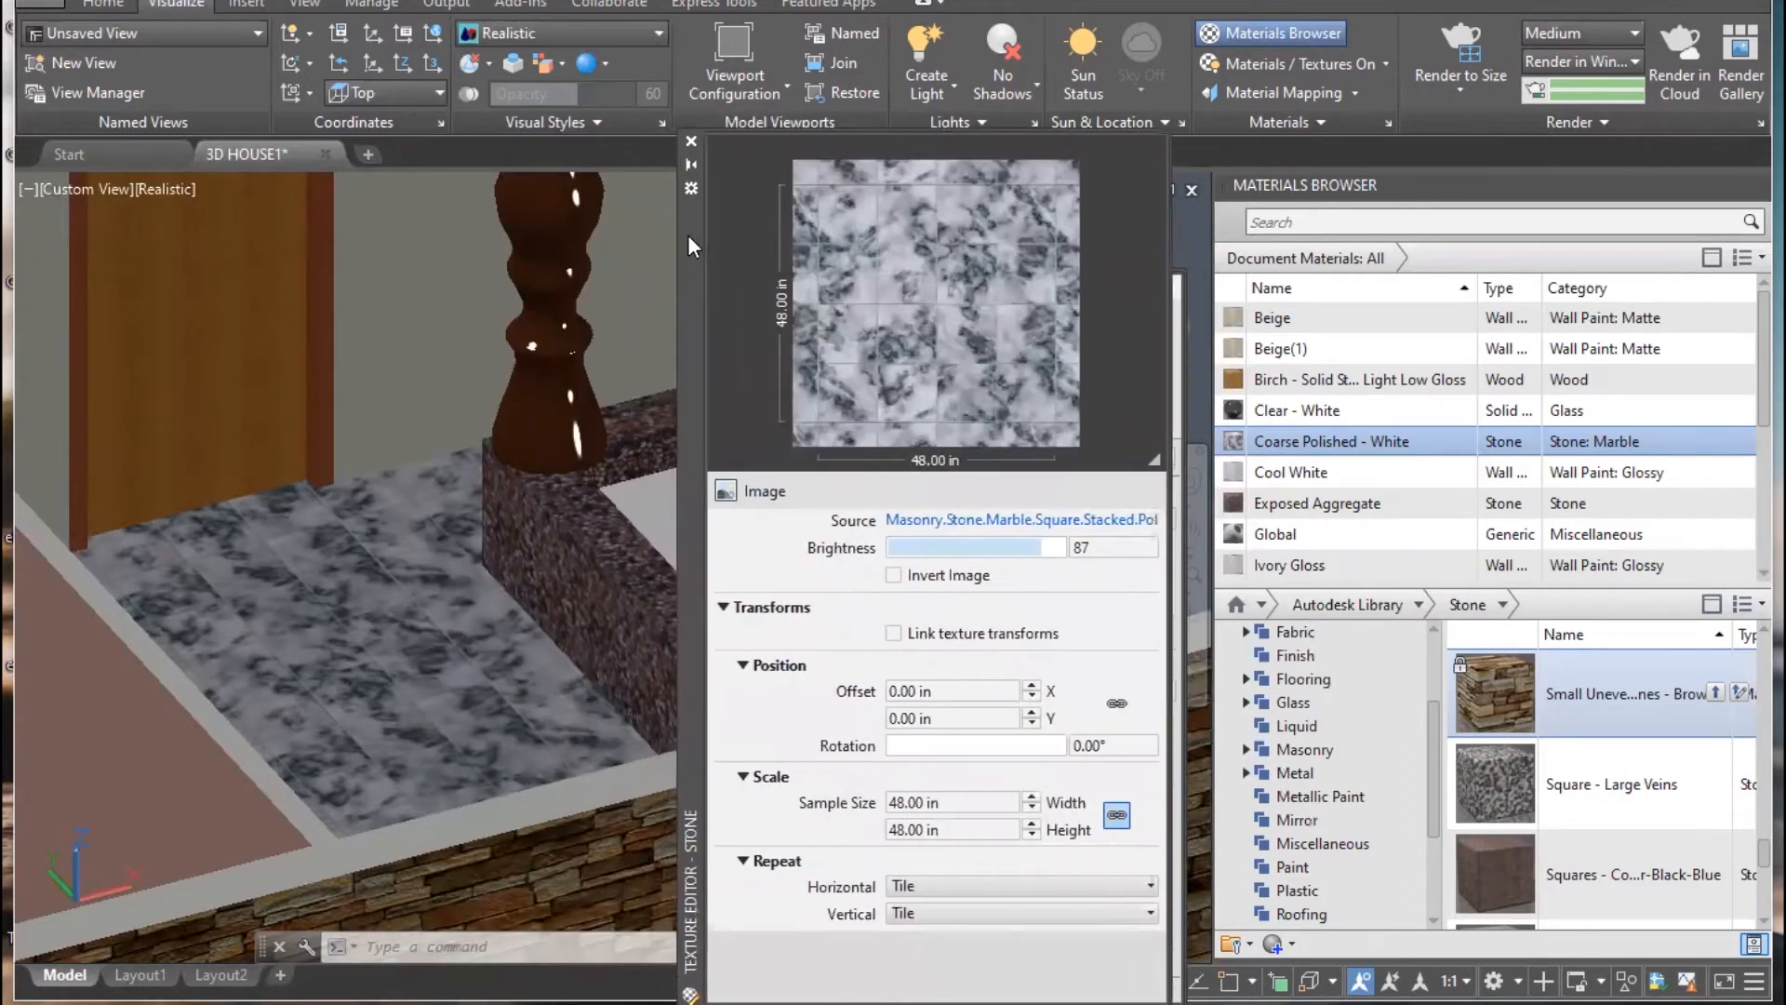
pyautogui.moveTo(1023, 549)
pyautogui.mouseDown()
pyautogui.moveTo(921, 551)
pyautogui.moveTo(1034, 550)
pyautogui.mouseUp()
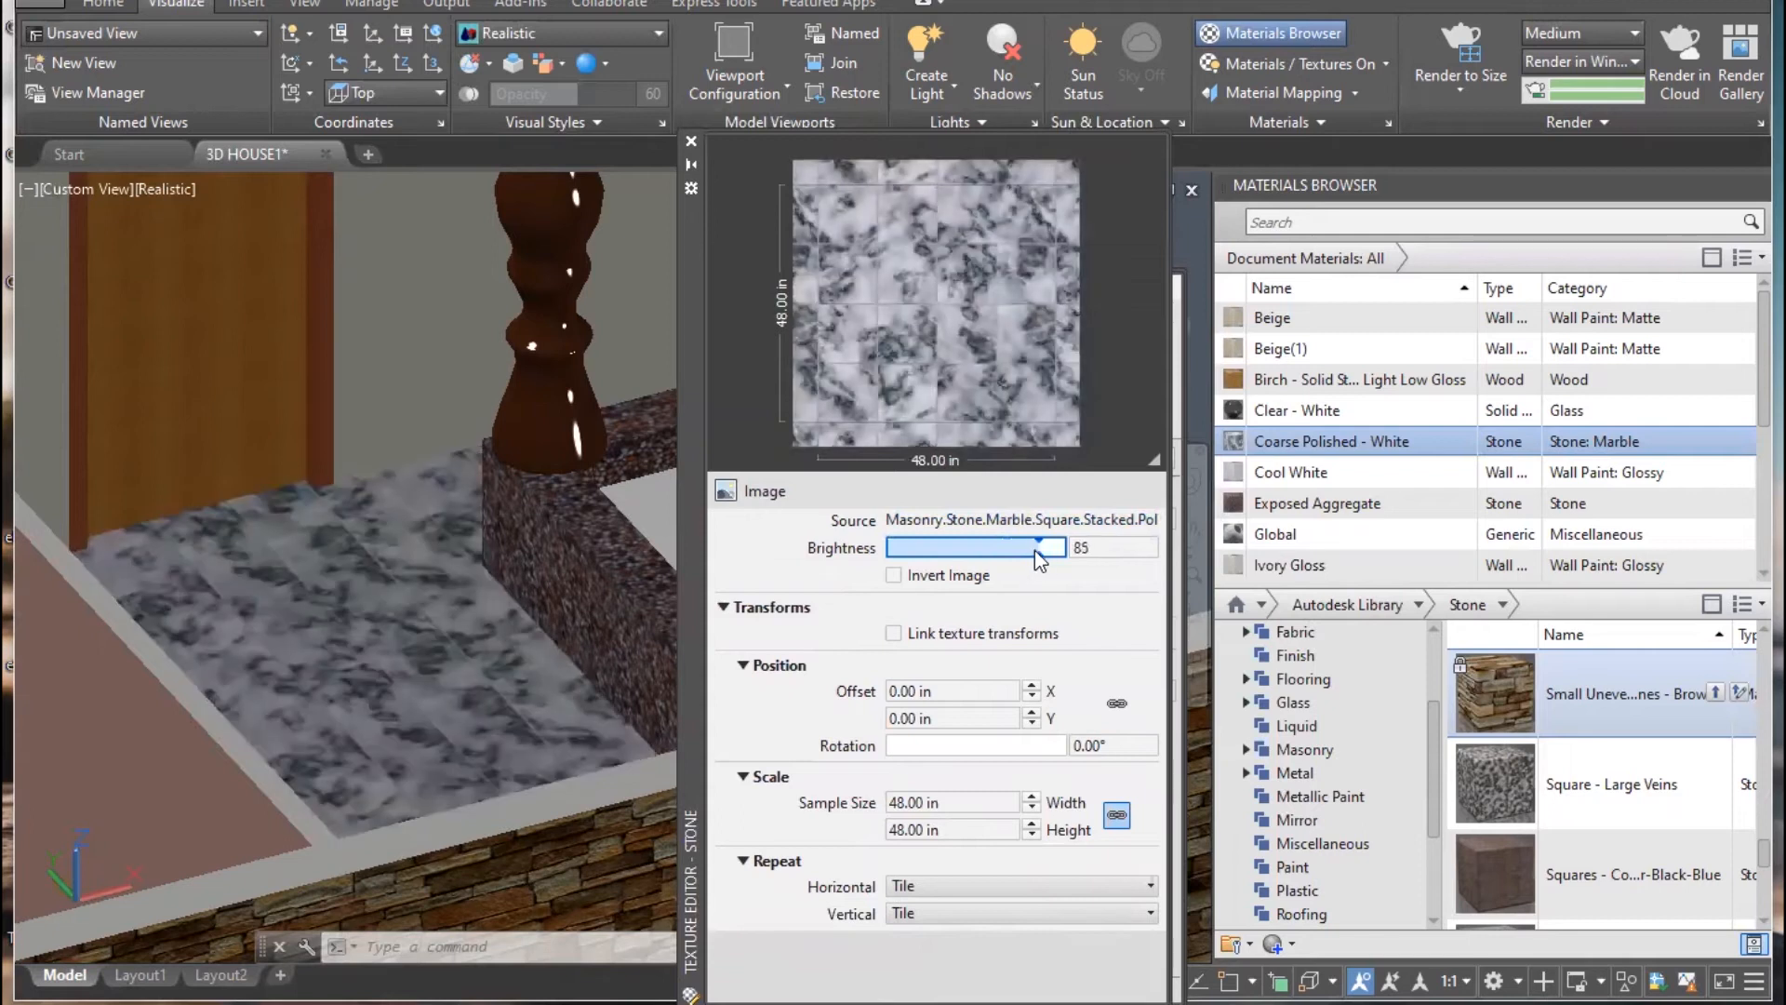
# - Nudge the stone texture's offset to 0.13 in in X and 0.11 in in Y
pyautogui.scroll(-6, 413, 649)
pyautogui.scroll(3, 409, 641)
pyautogui.keyDown('shift'); pyautogui.moveTo(400, 632); pyautogui.dragTo(288, 726, button='middle'); pyautogui.keyUp('shift')
pyautogui.scroll(8, 377, 398)
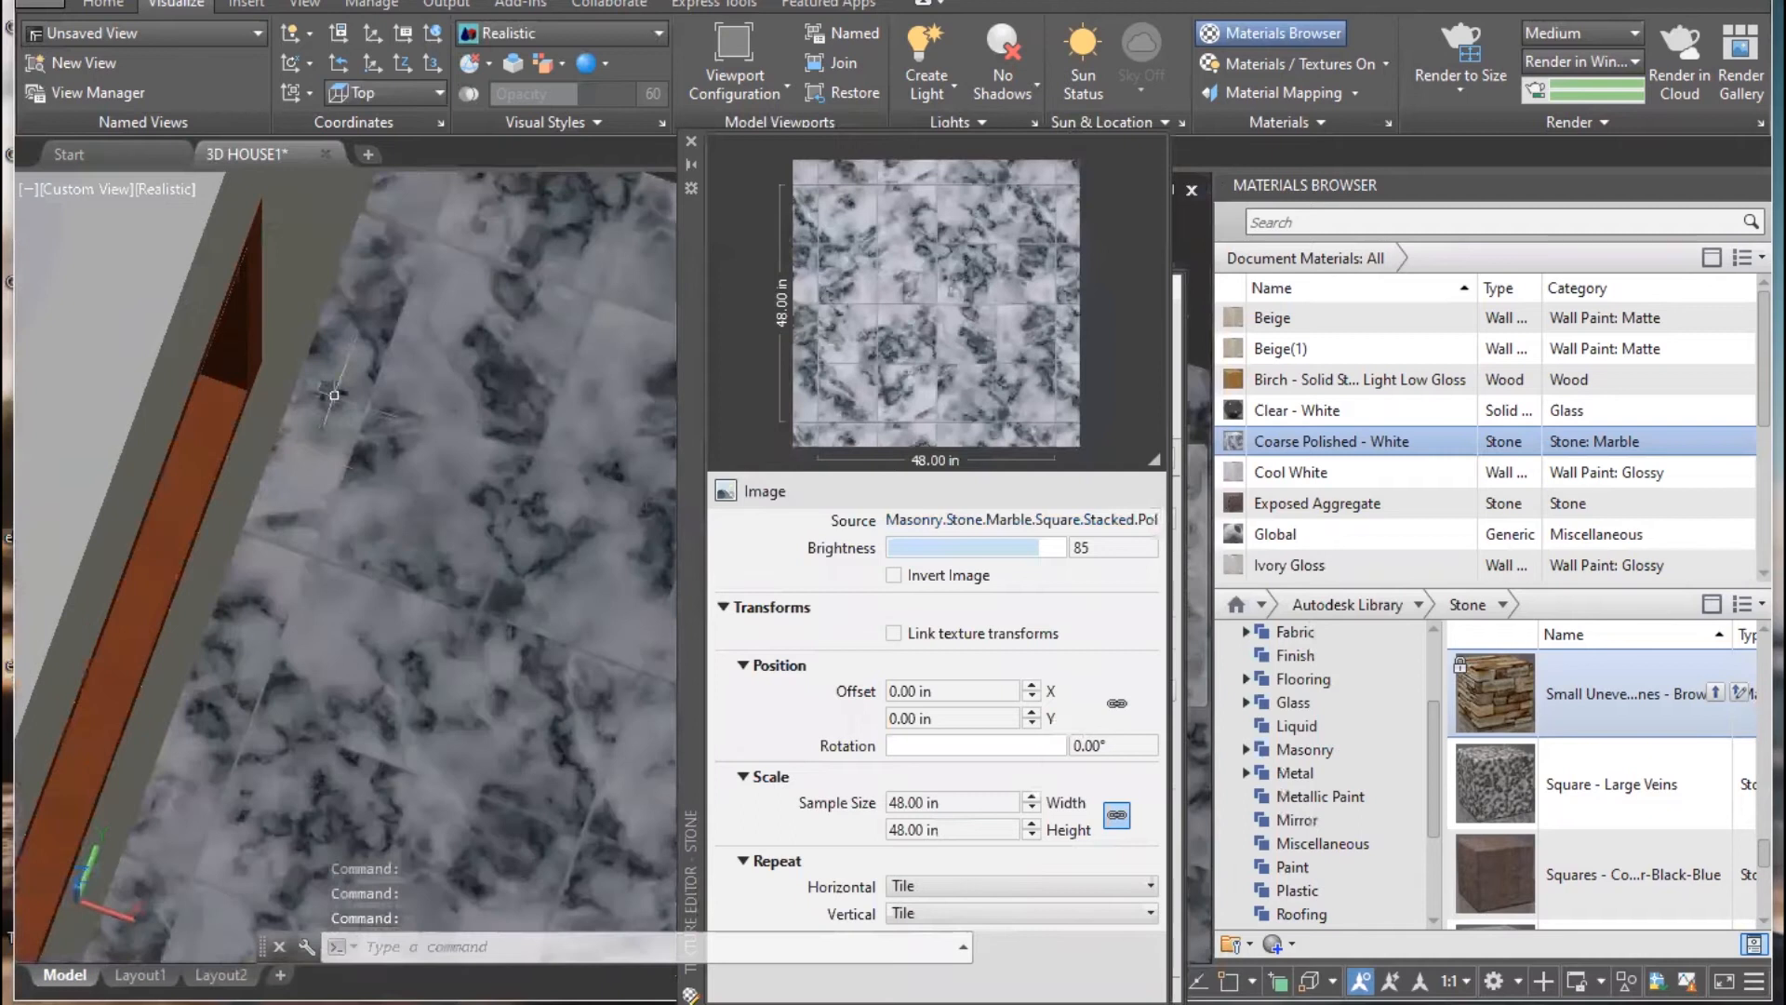
pyautogui.click(1031, 686)
pyautogui.click(1030, 687)
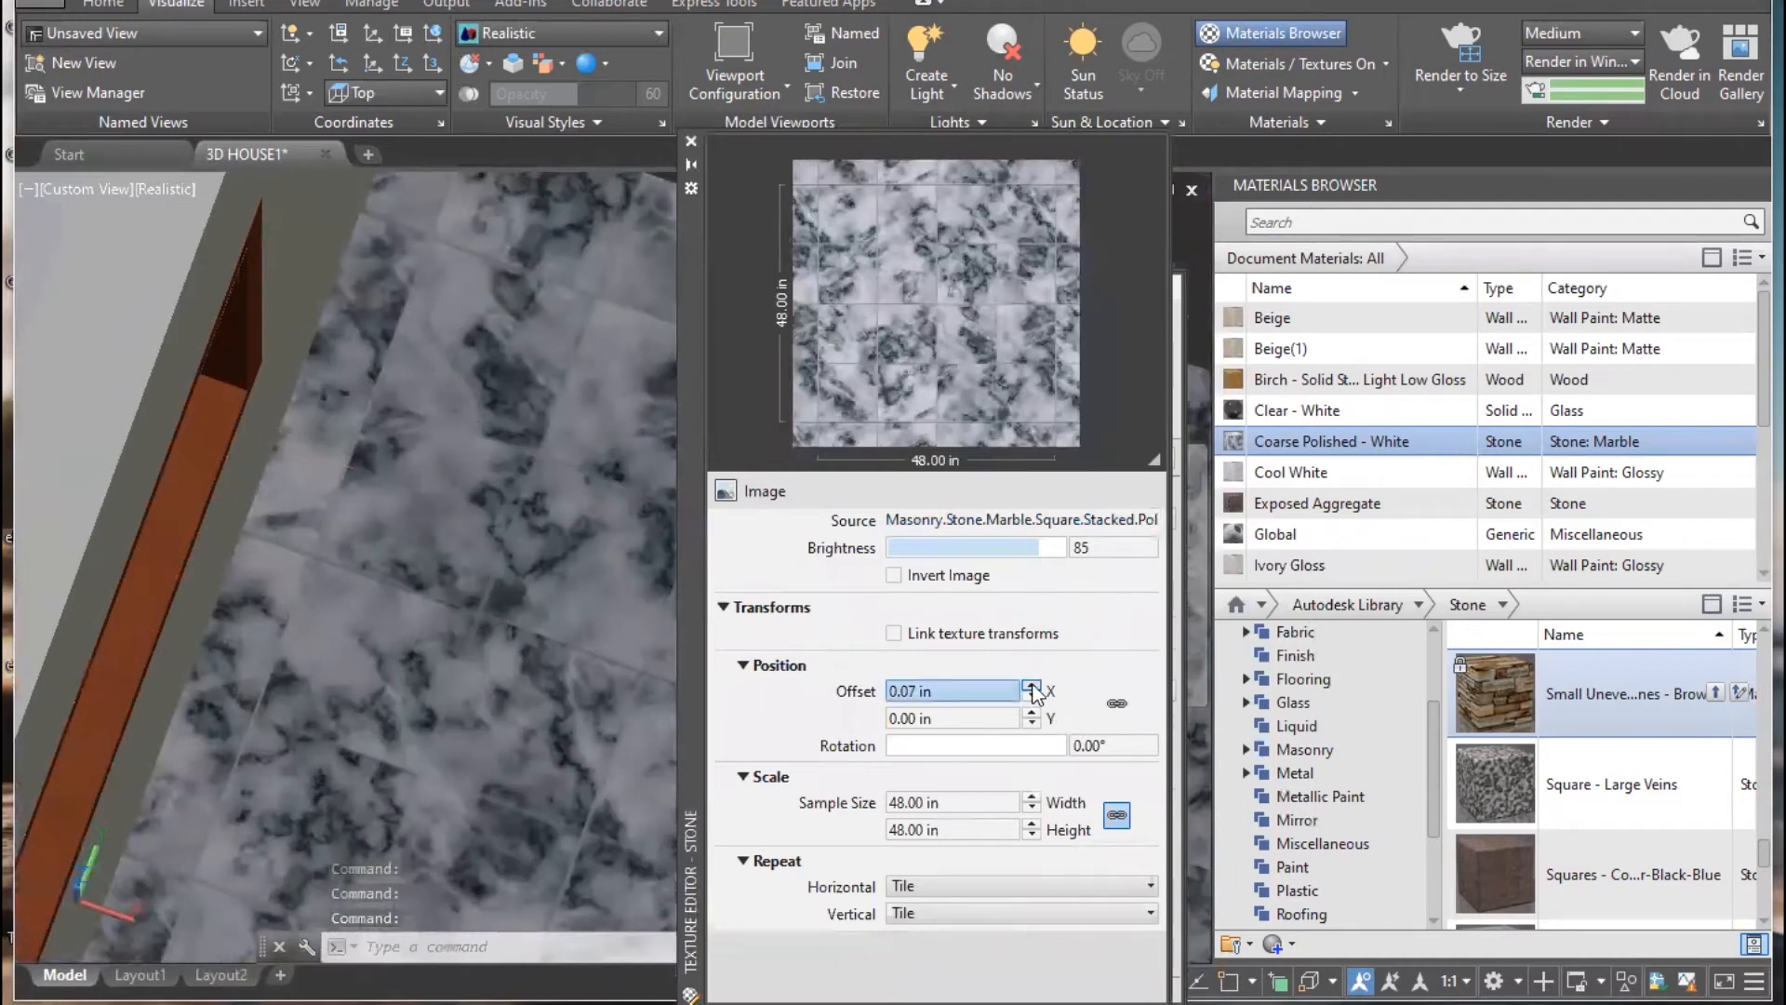
pyautogui.click(1031, 714)
pyautogui.click(1031, 714)
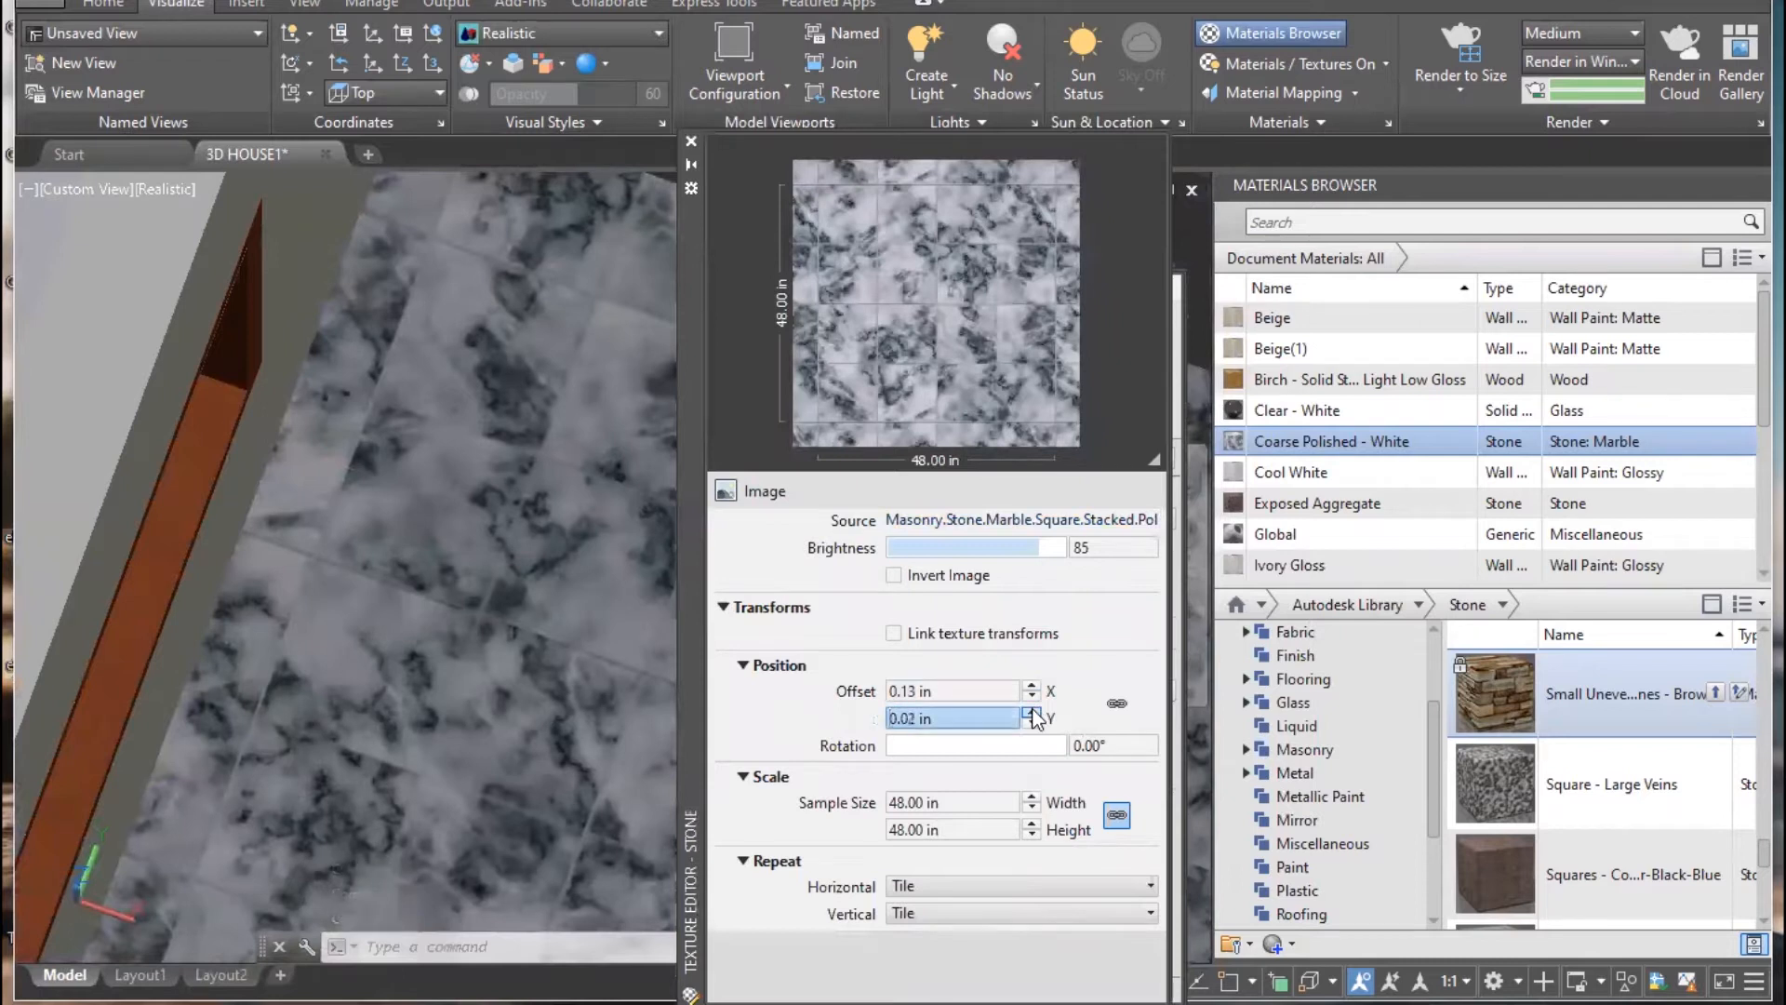
# - Try X offsets of 2 in and 3 in for the stone texture, and set it to 5 in
pyautogui.click(950, 683)
pyautogui.write('2')
pyautogui.press('Tab')
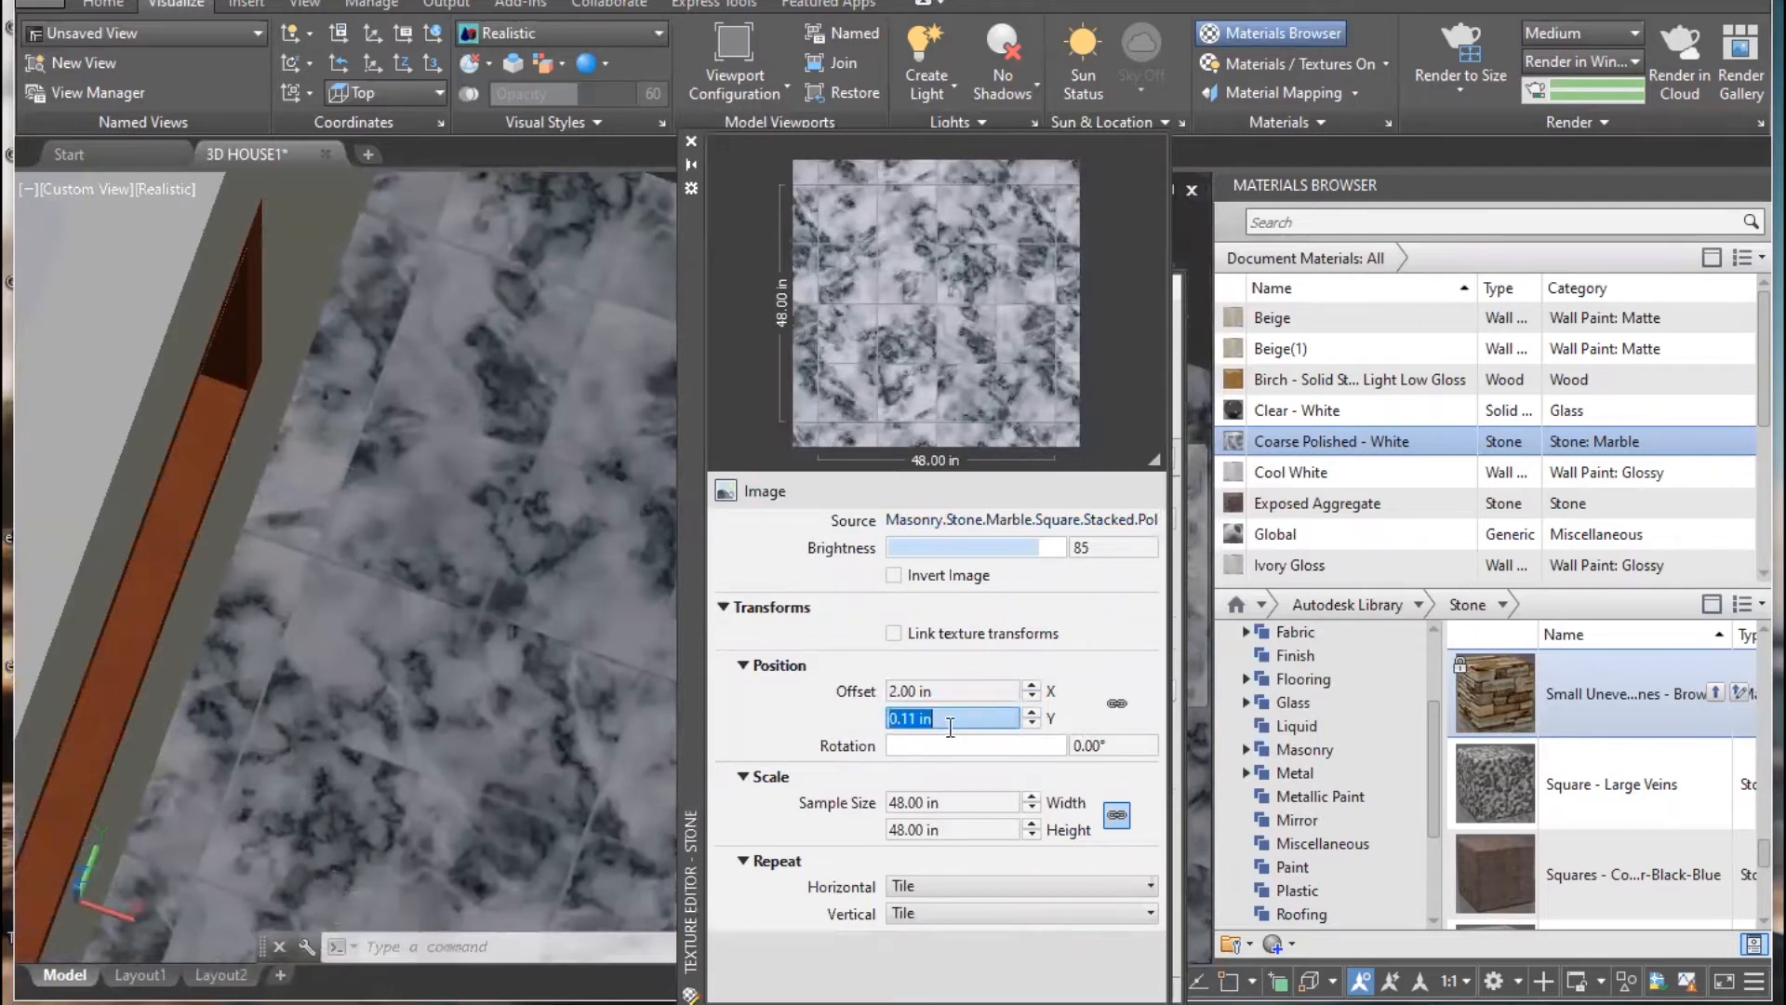
pyautogui.click(963, 688)
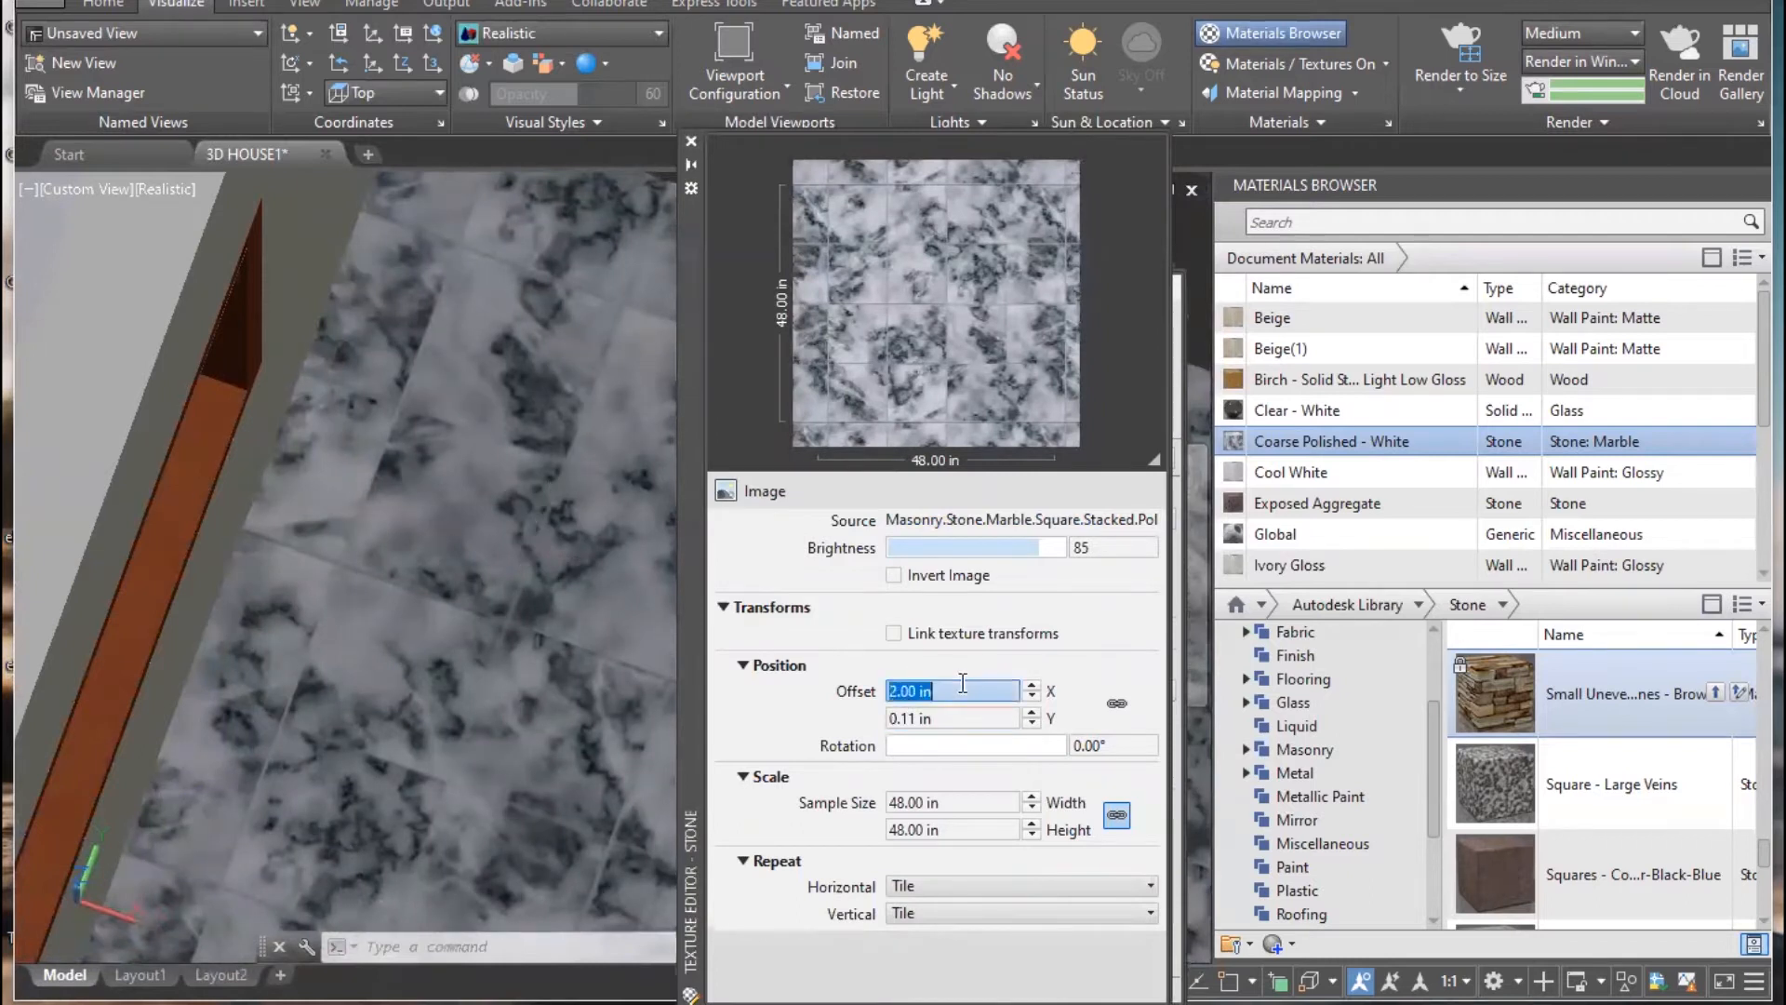
pyautogui.write('3')
pyautogui.press('Tab')
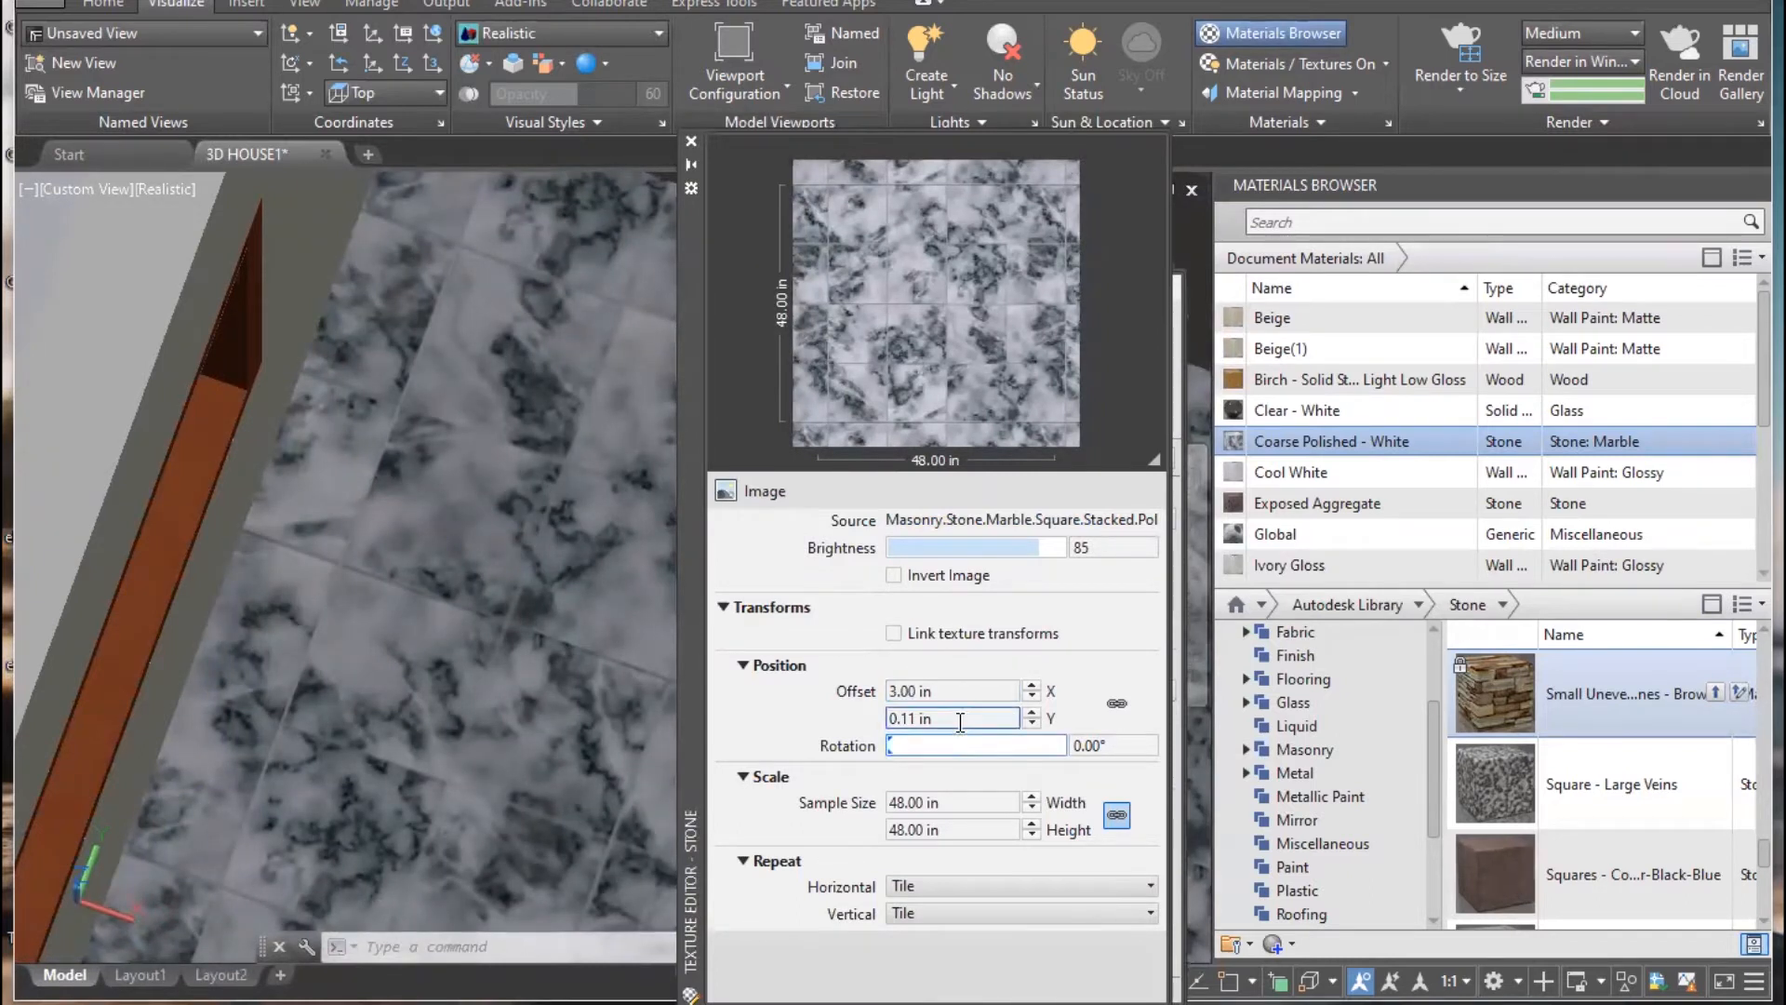
pyautogui.click(958, 688)
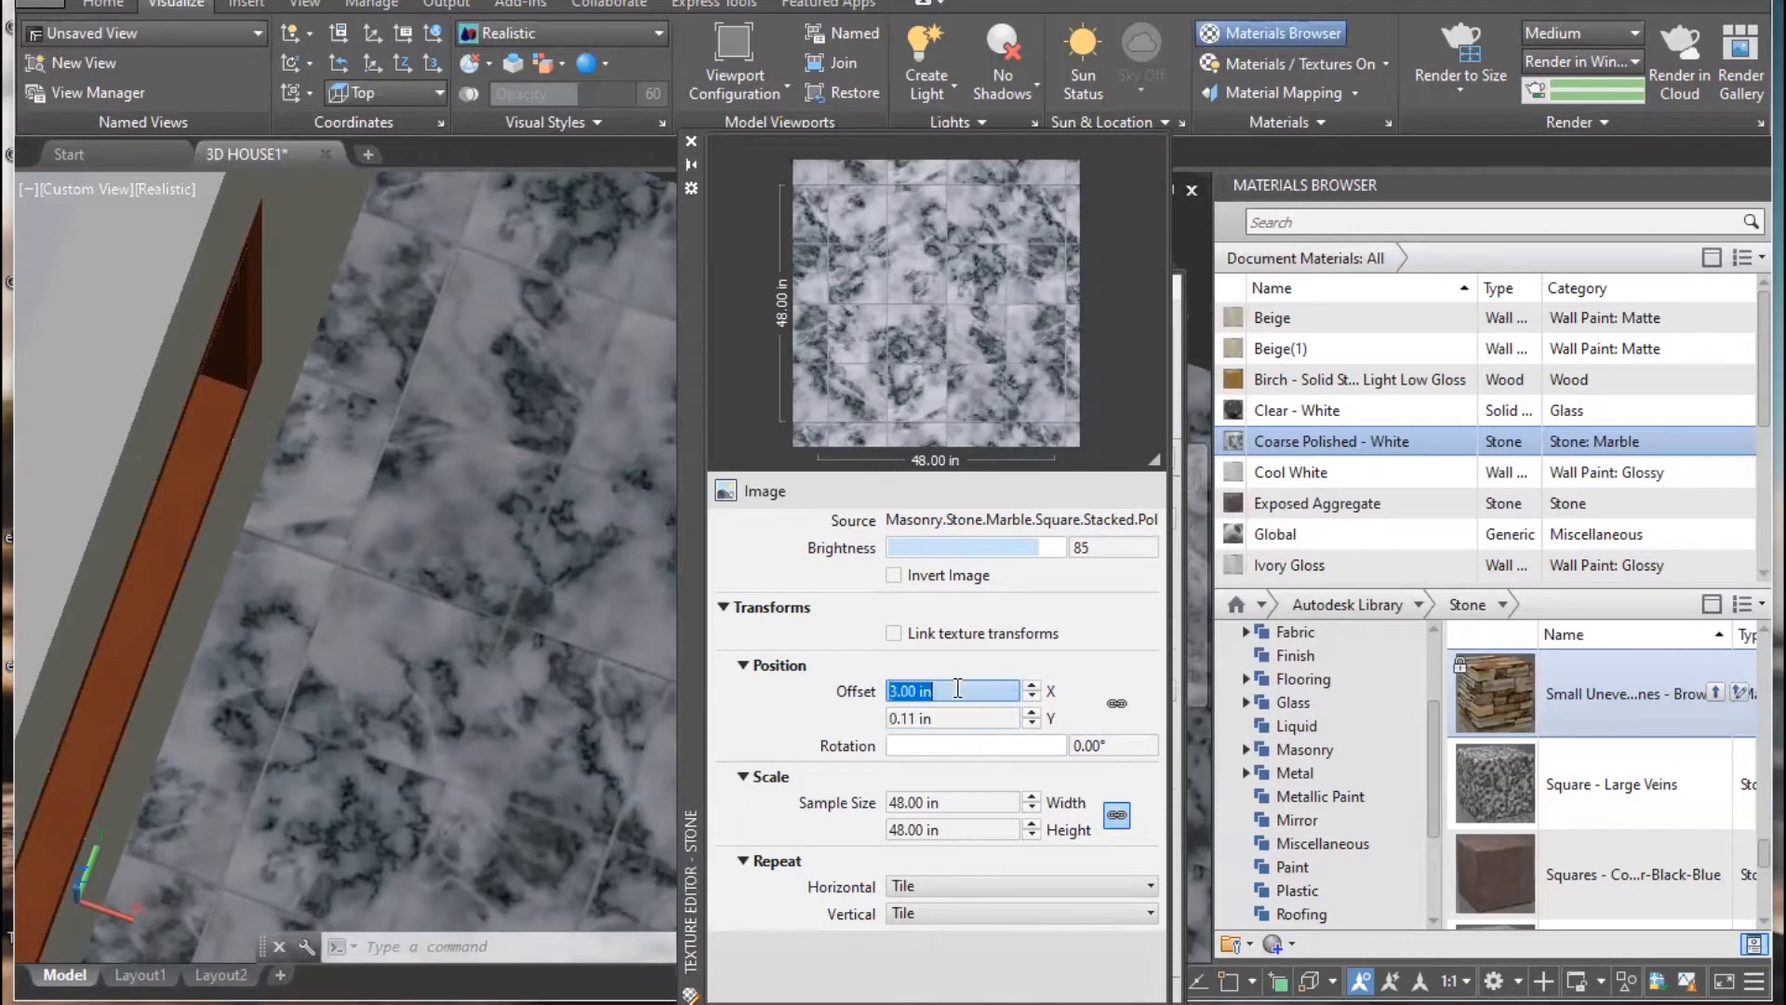
pyautogui.write('5')
pyautogui.press('Return')
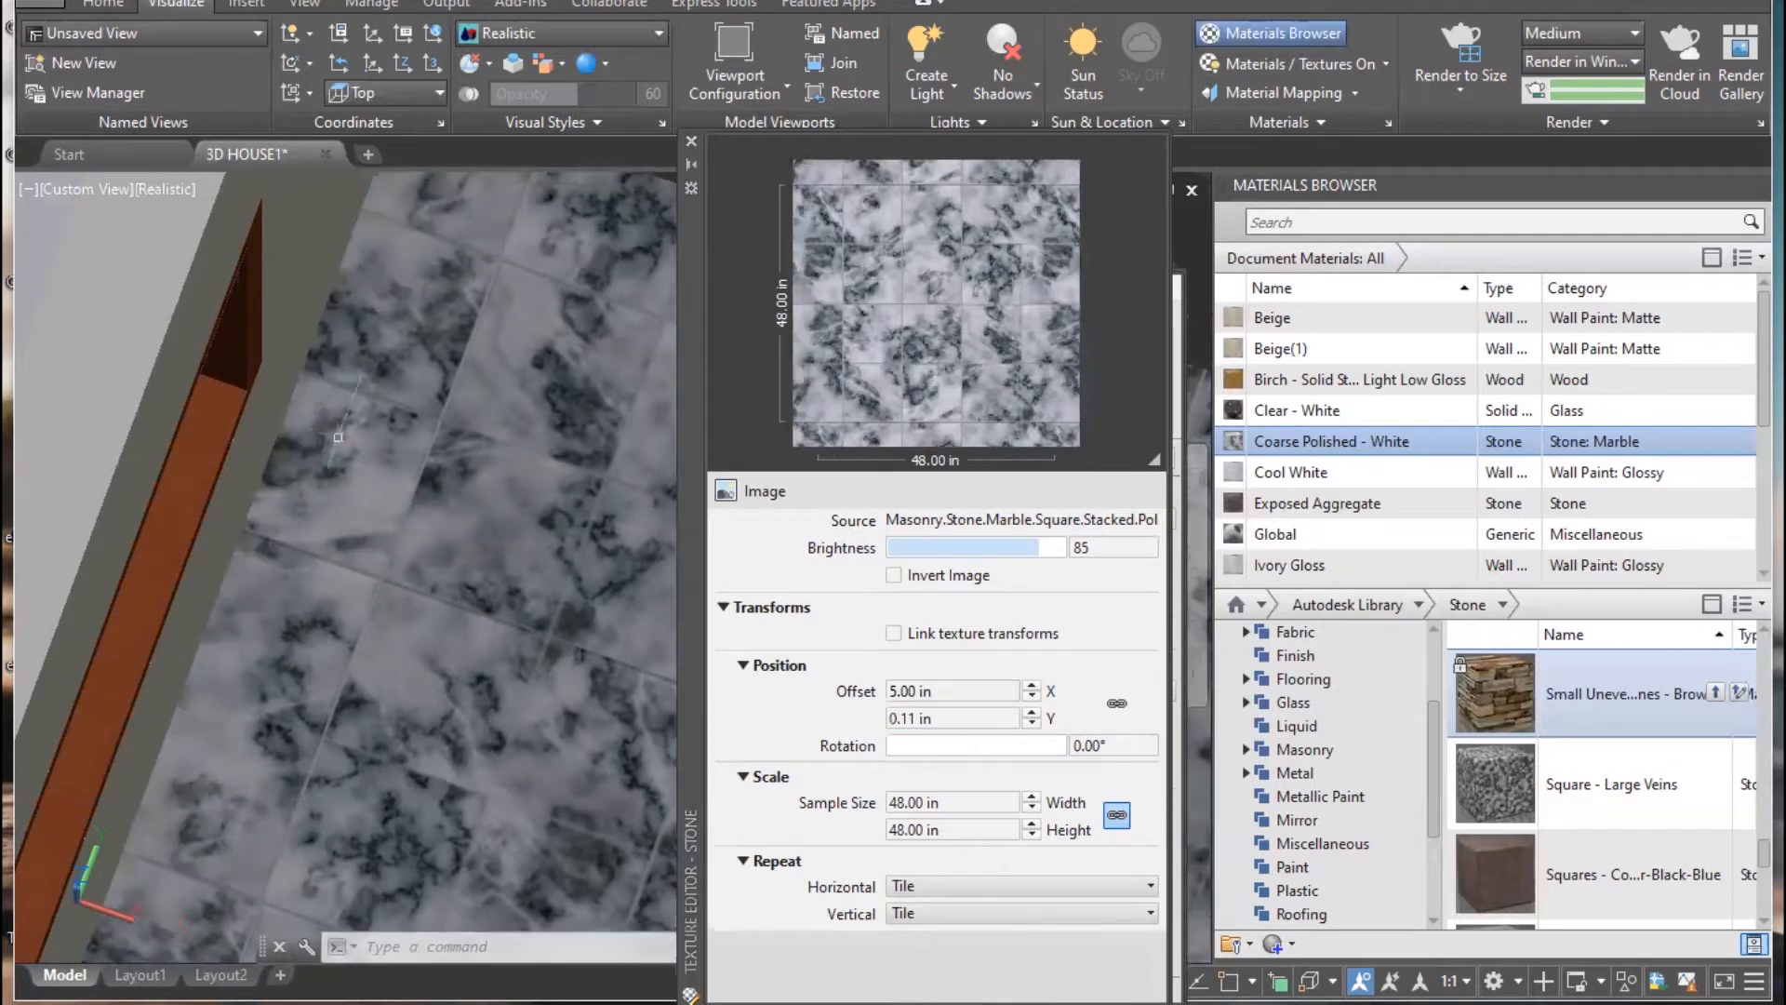
# - Set the stone texture's sample size to 20 in in width and height
pyautogui.scroll(-4, 321, 459)
pyautogui.keyDown('shift'); pyautogui.moveTo(321, 460); pyautogui.dragTo(321, 531, button='middle'); pyautogui.keyUp('shift')
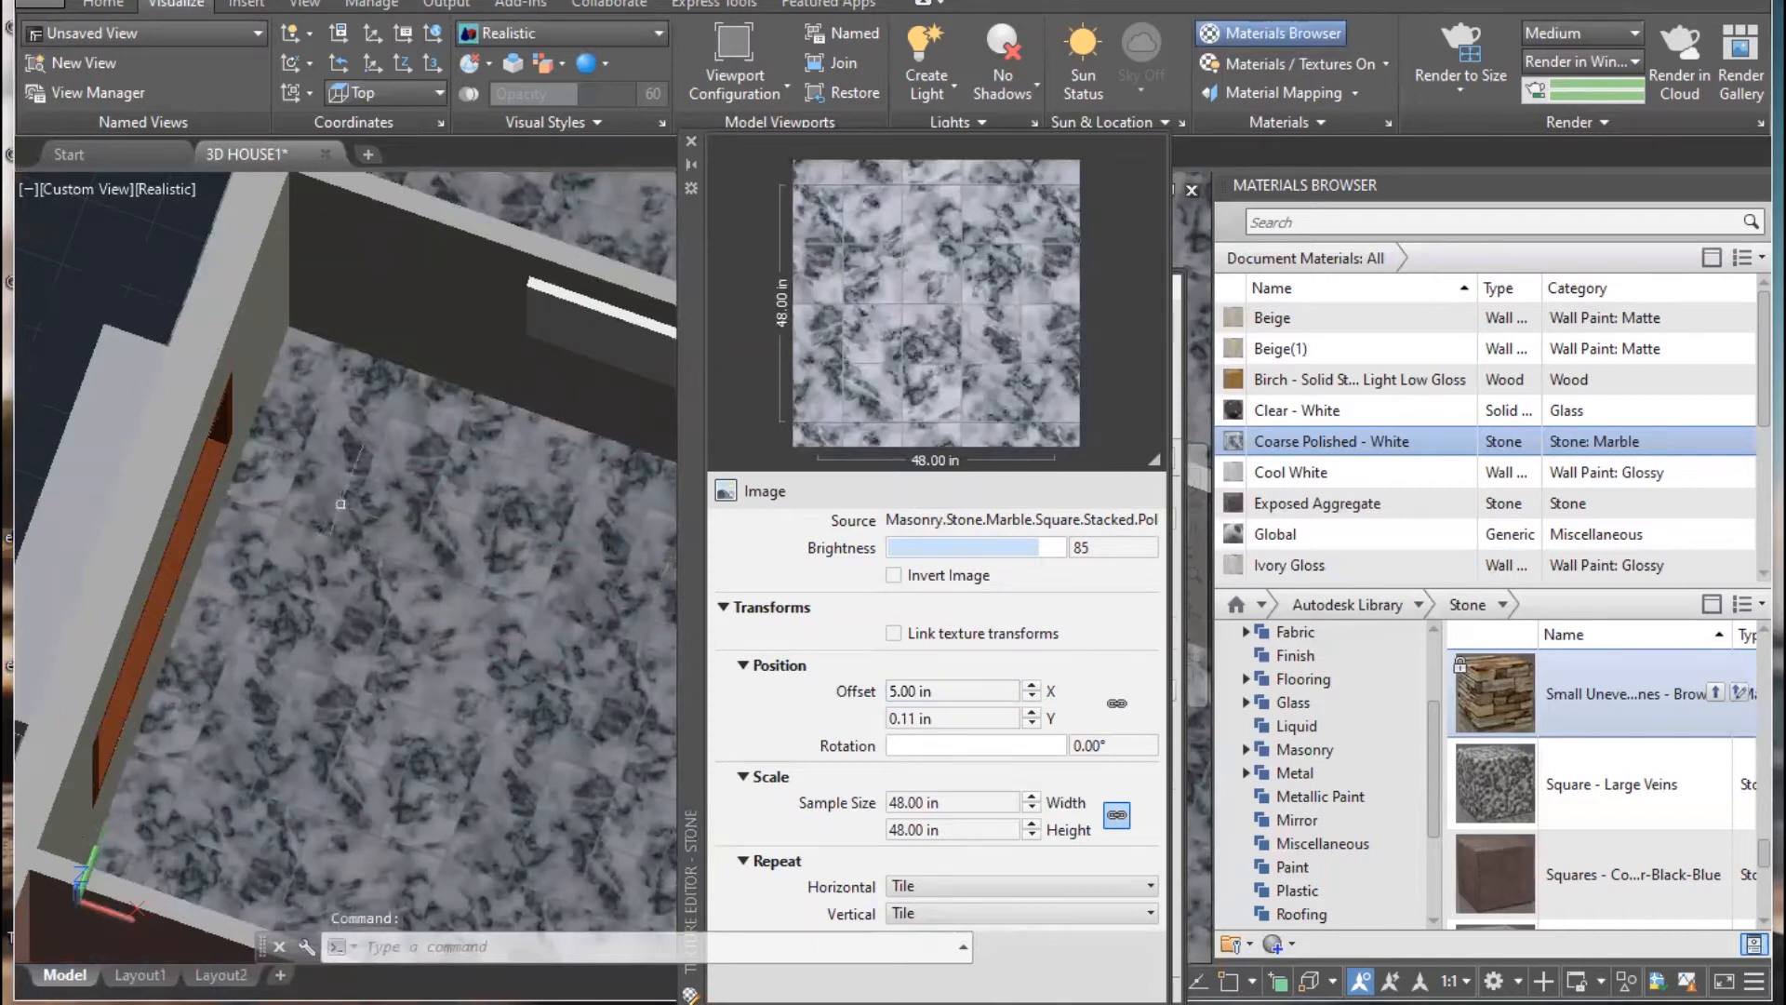
pyautogui.scroll(2, 229, 437)
pyautogui.scroll(4, 229, 437)
pyautogui.scroll(-3, 244, 438)
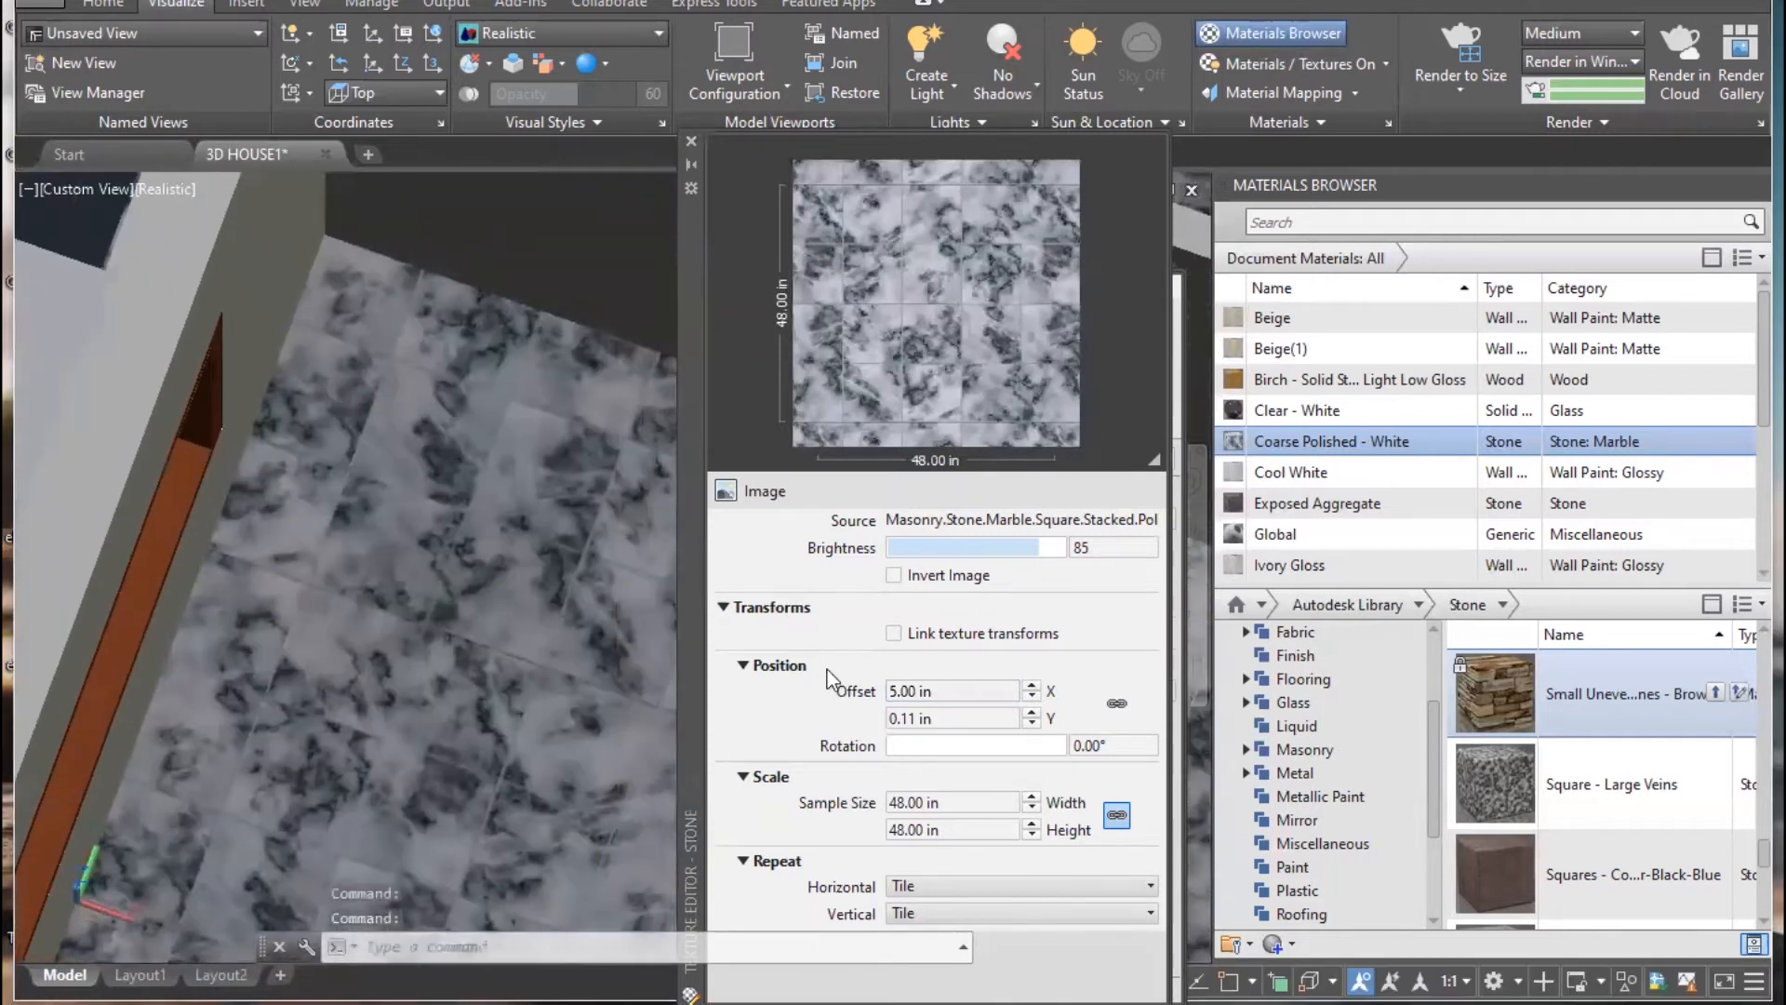
pyautogui.click(976, 801)
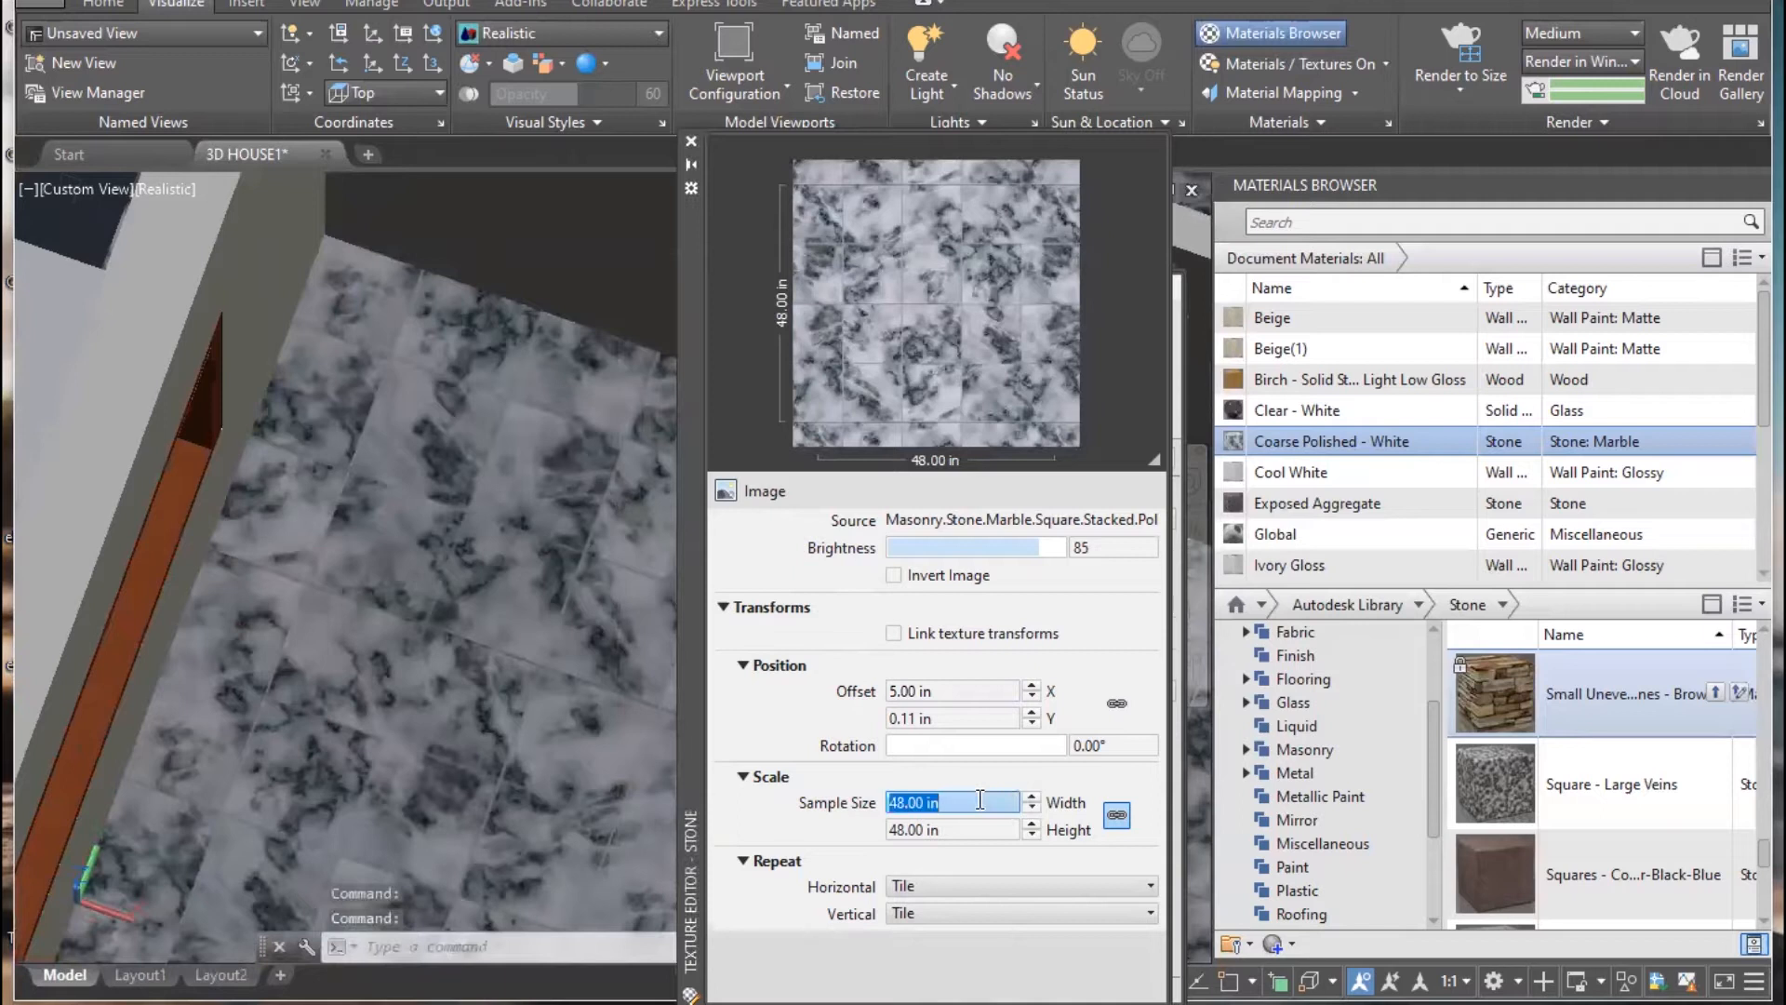
pyautogui.write('20')
pyautogui.press('Return')
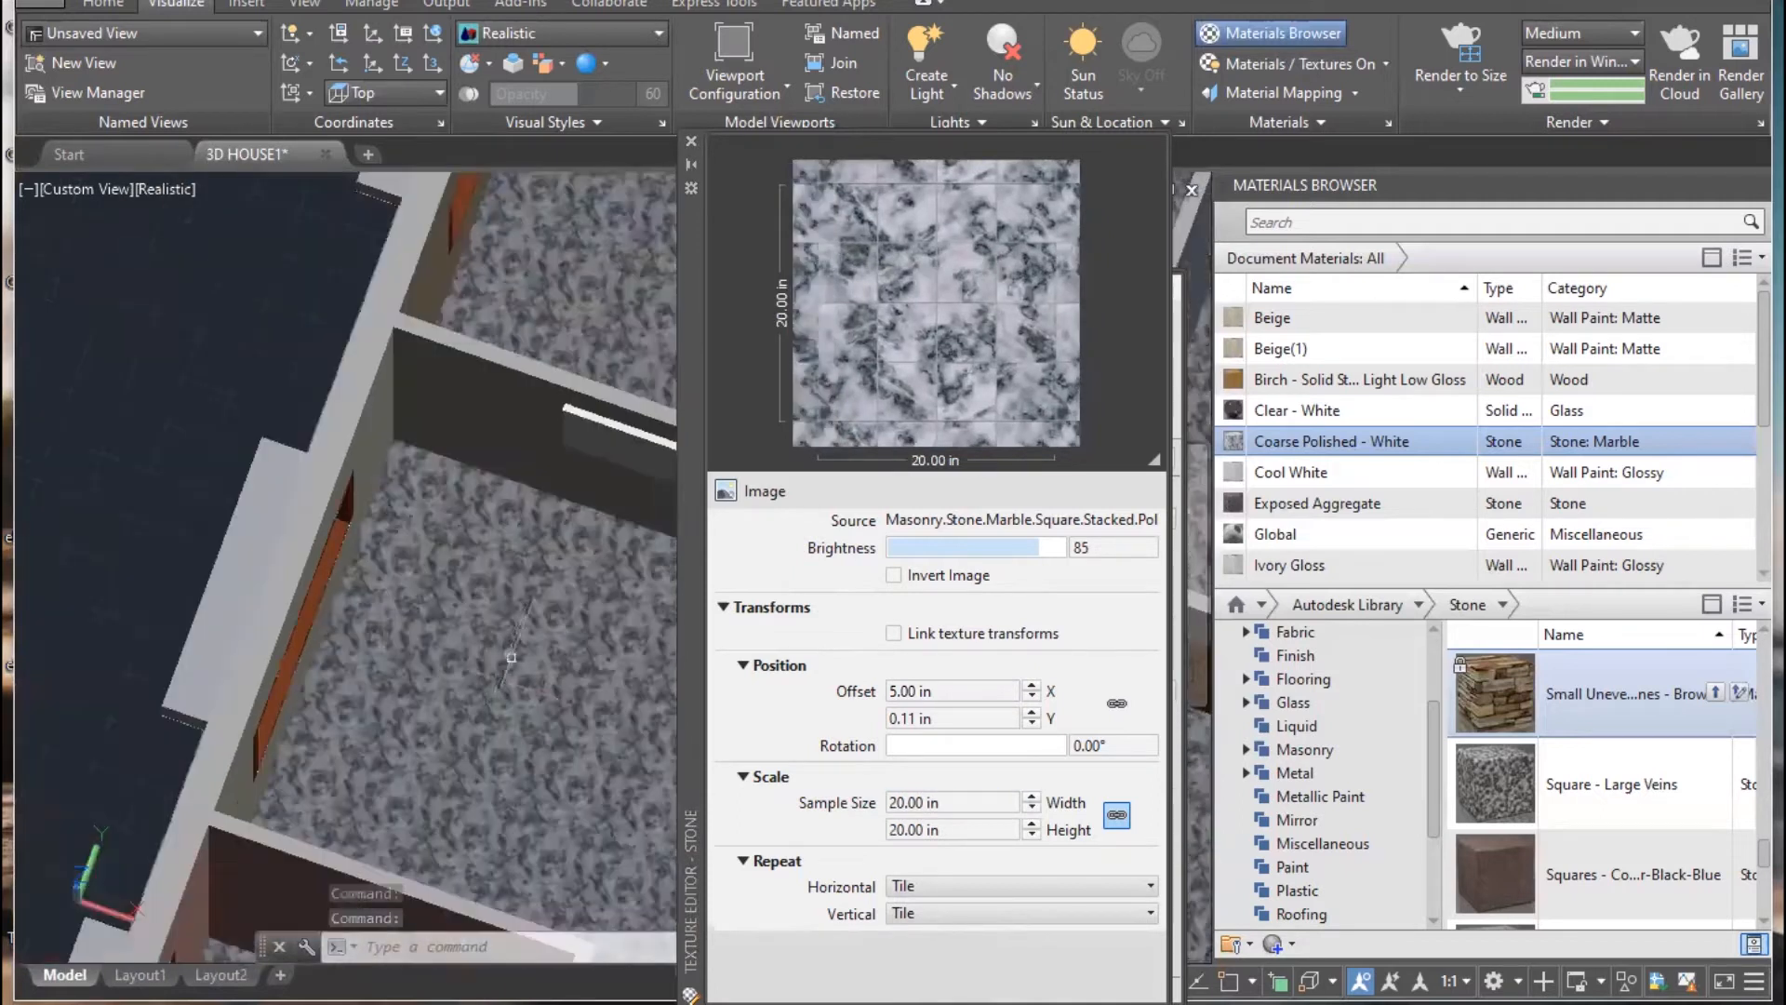
# - Try an X offset of 55 in for the stone texture and check the pattern on the floor
pyautogui.click(935, 692)
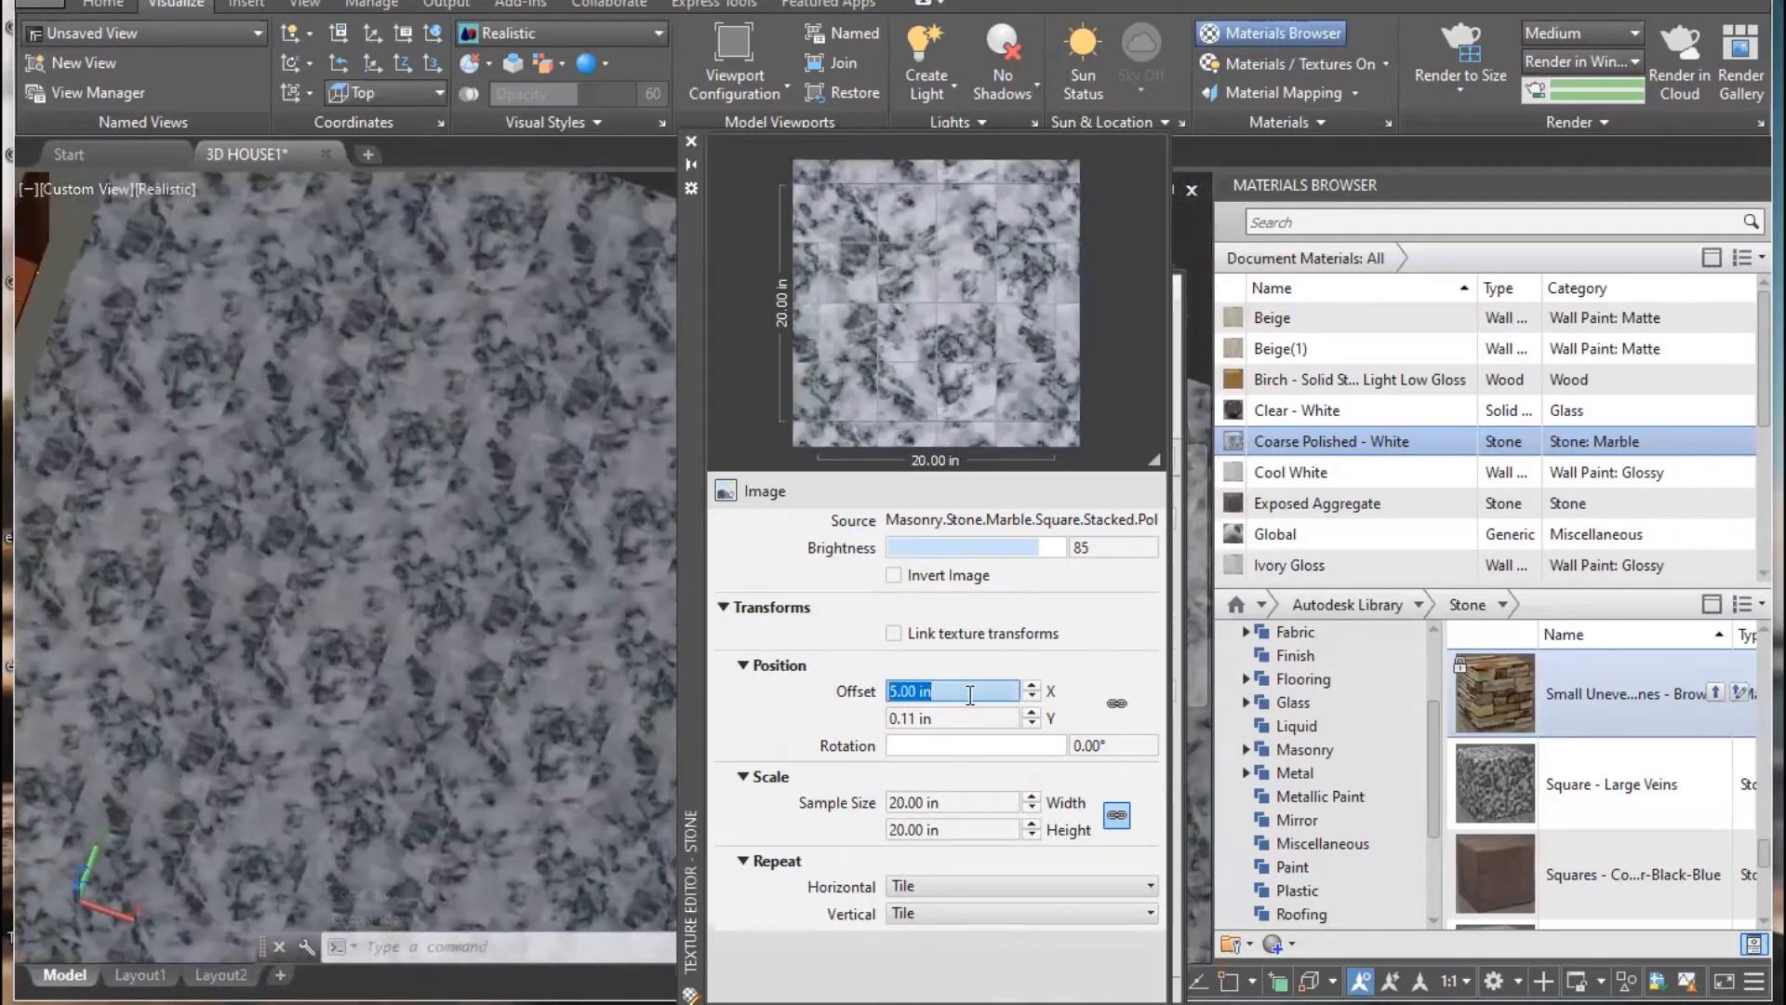
pyautogui.write('55')
pyautogui.press('Return')
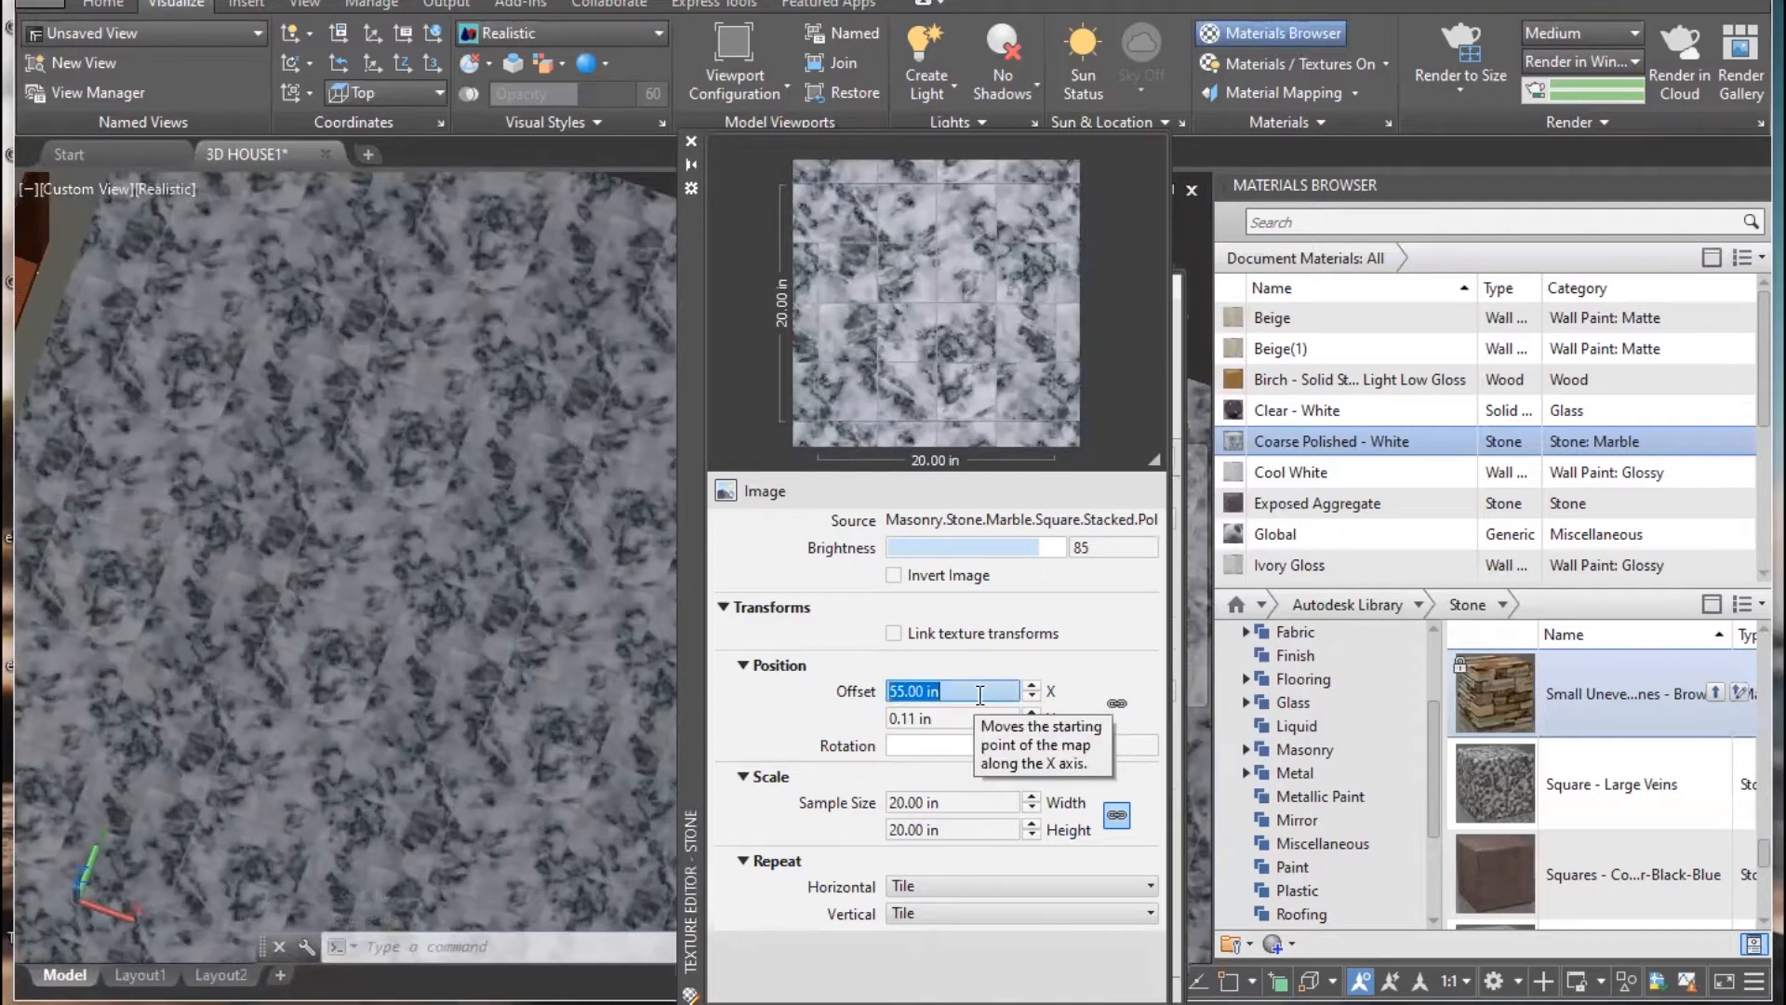
pyautogui.scroll(-5, 244, 558)
pyautogui.scroll(4, 261, 563)
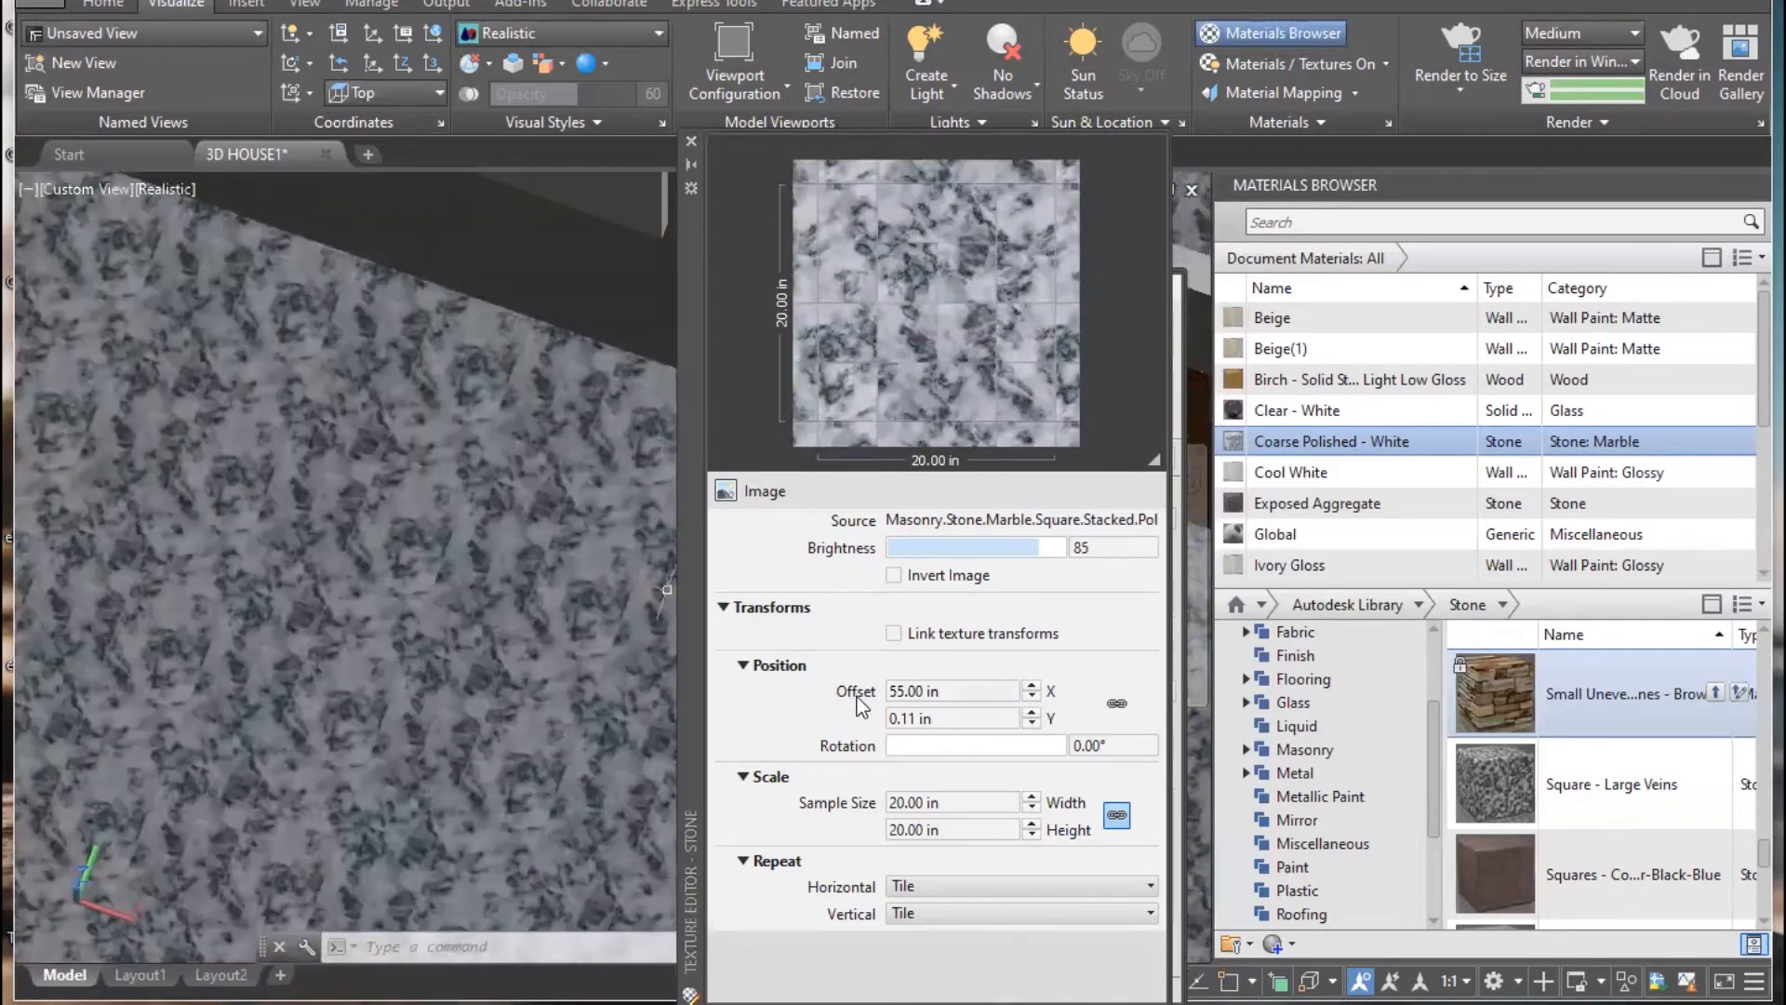
# - Try X offsets of 3 in and 1 in for the stone texture
pyautogui.click(942, 693)
pyautogui.write('3')
pyautogui.press('Return')
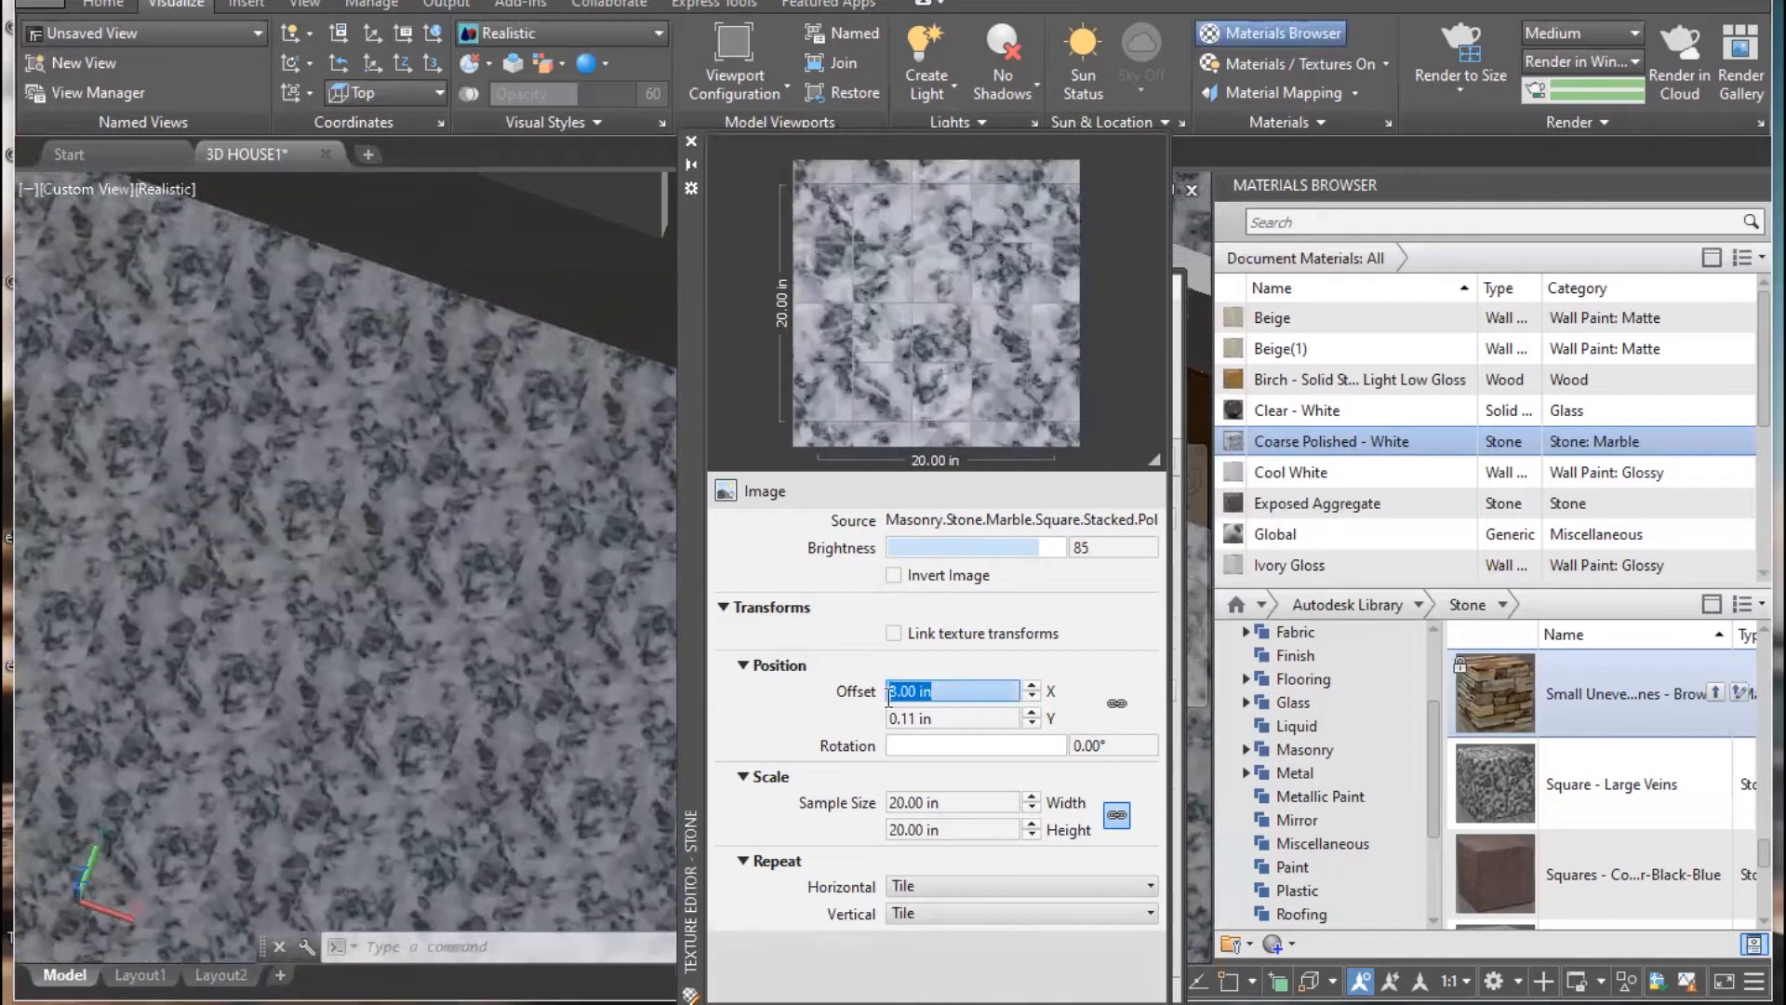
pyautogui.click(949, 690)
pyautogui.write('1')
pyautogui.press('Return')
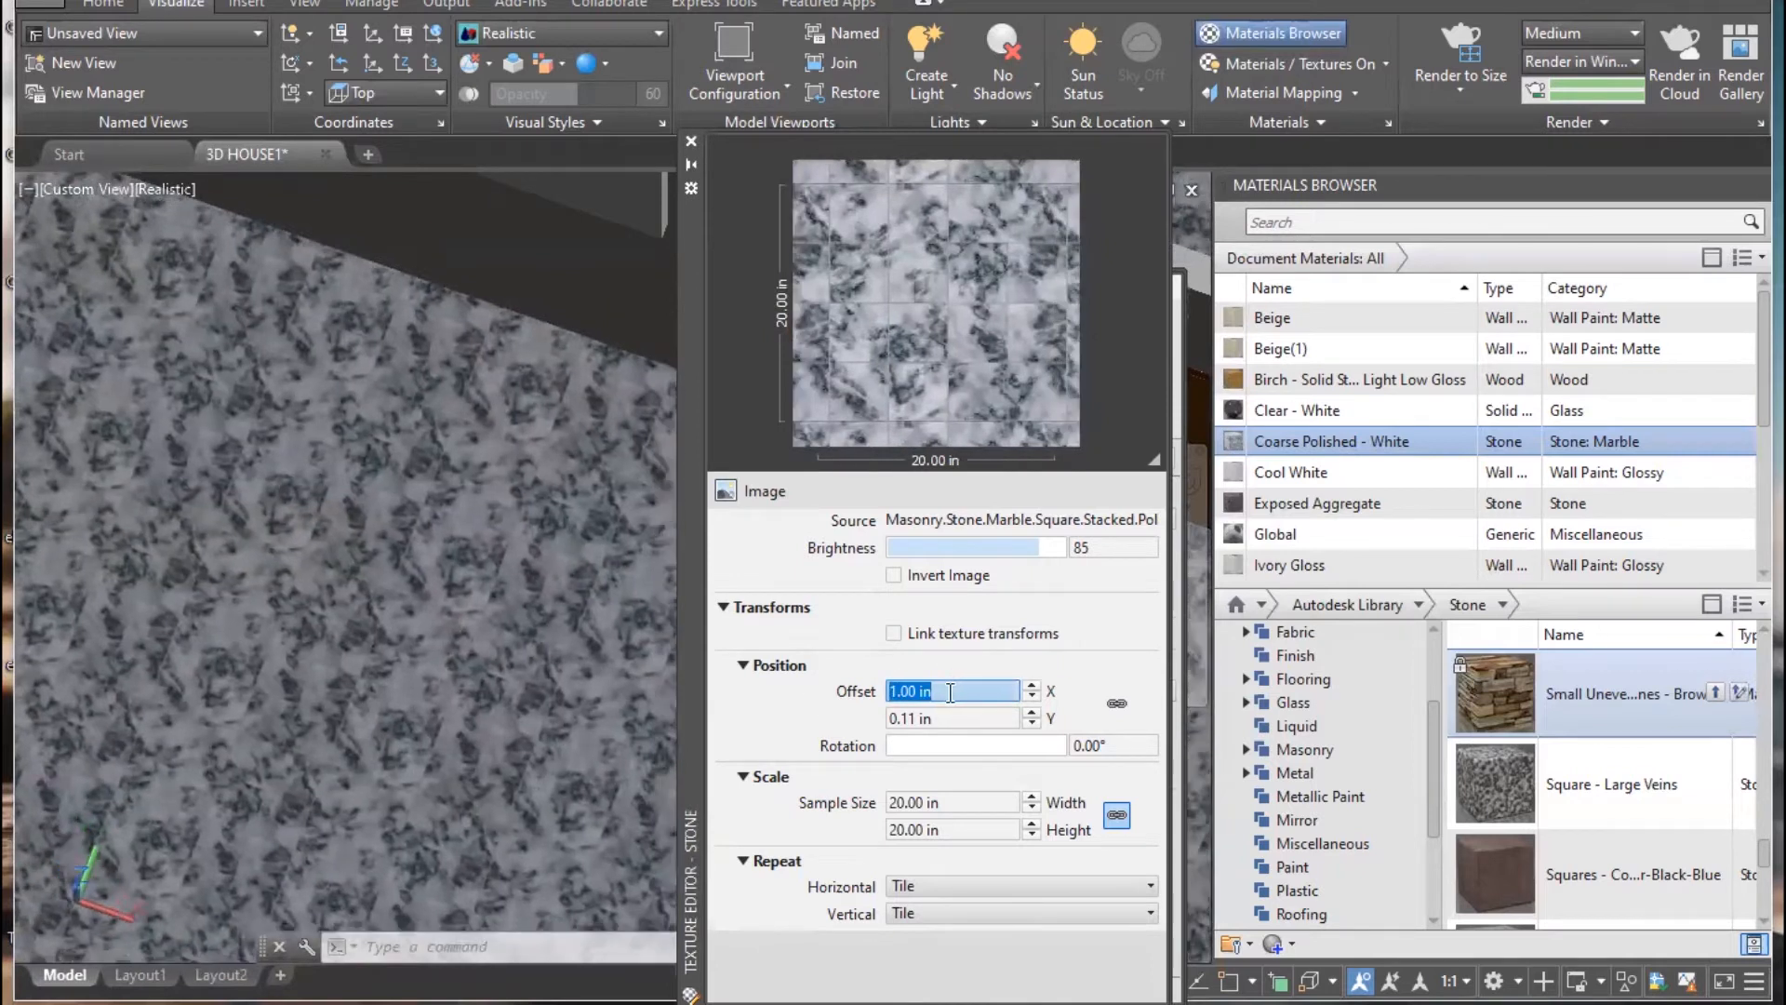
# - Link the stone texture's X and Y offsets and try 5 in, 1 in and 0.2 in for both
pyautogui.click(1116, 703)
pyautogui.click(973, 690)
pyautogui.write('5')
pyautogui.press('Return')
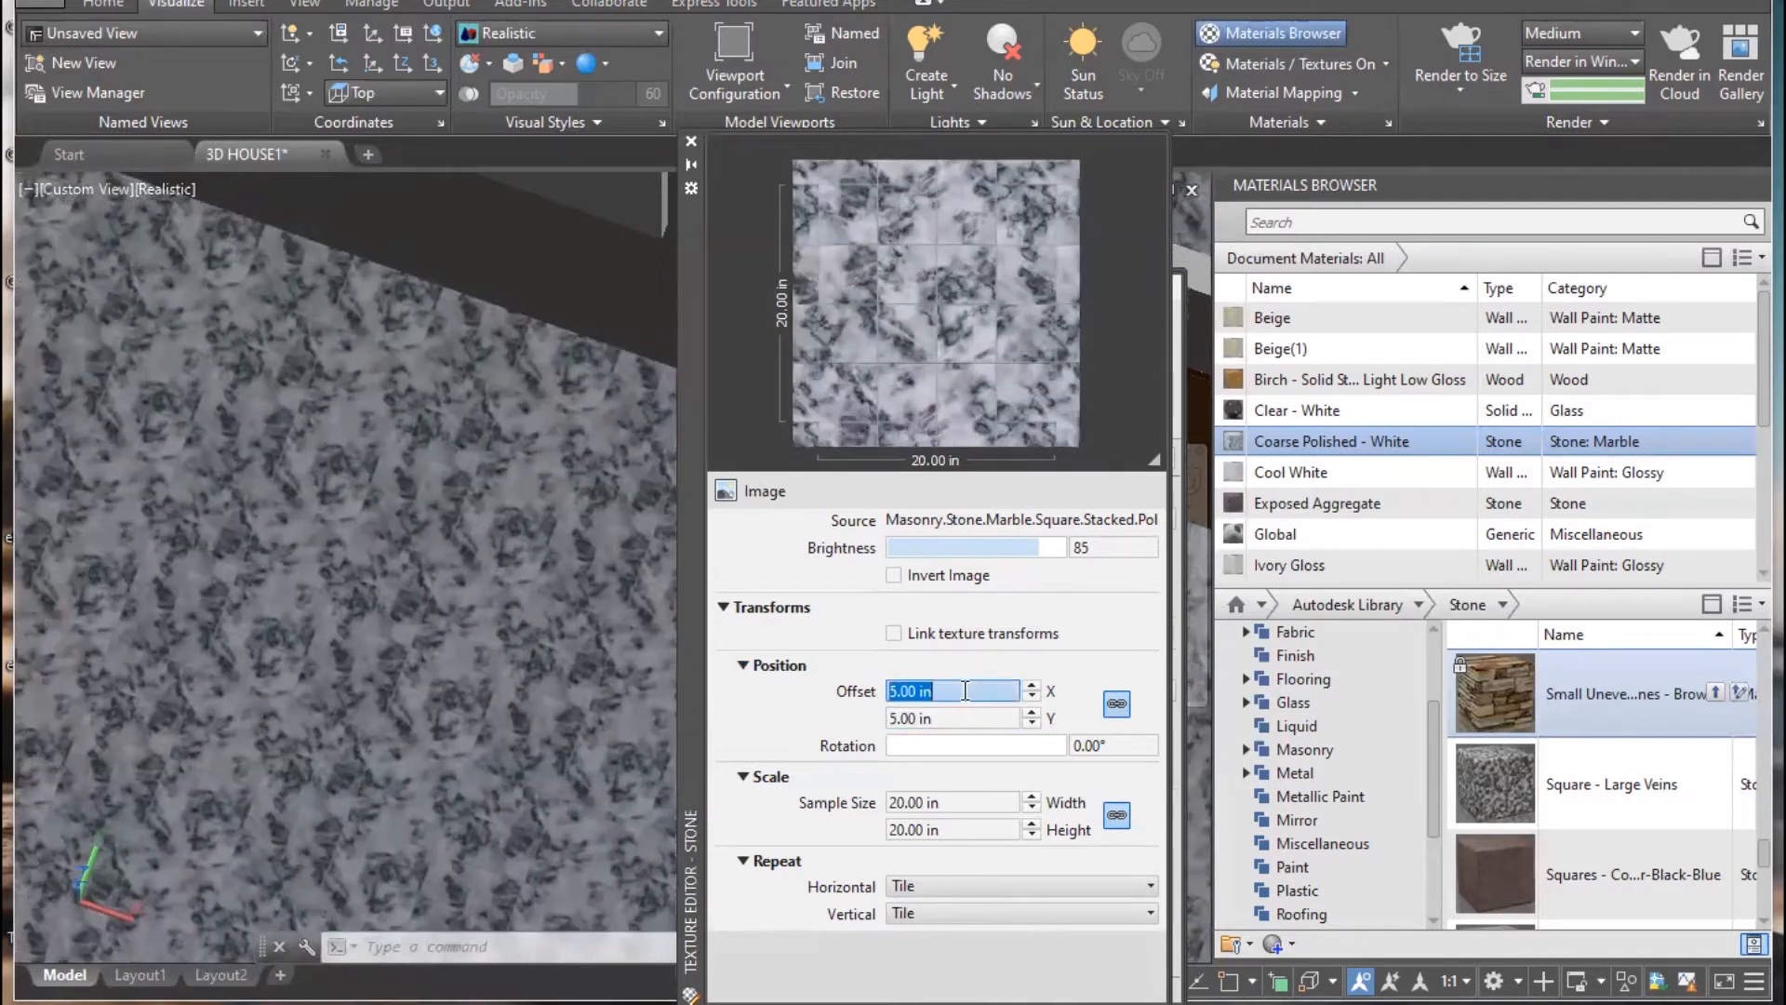
pyautogui.write('1')
pyautogui.click(948, 714)
pyautogui.click(953, 693)
pyautogui.write('0.2')
pyautogui.press('Return')
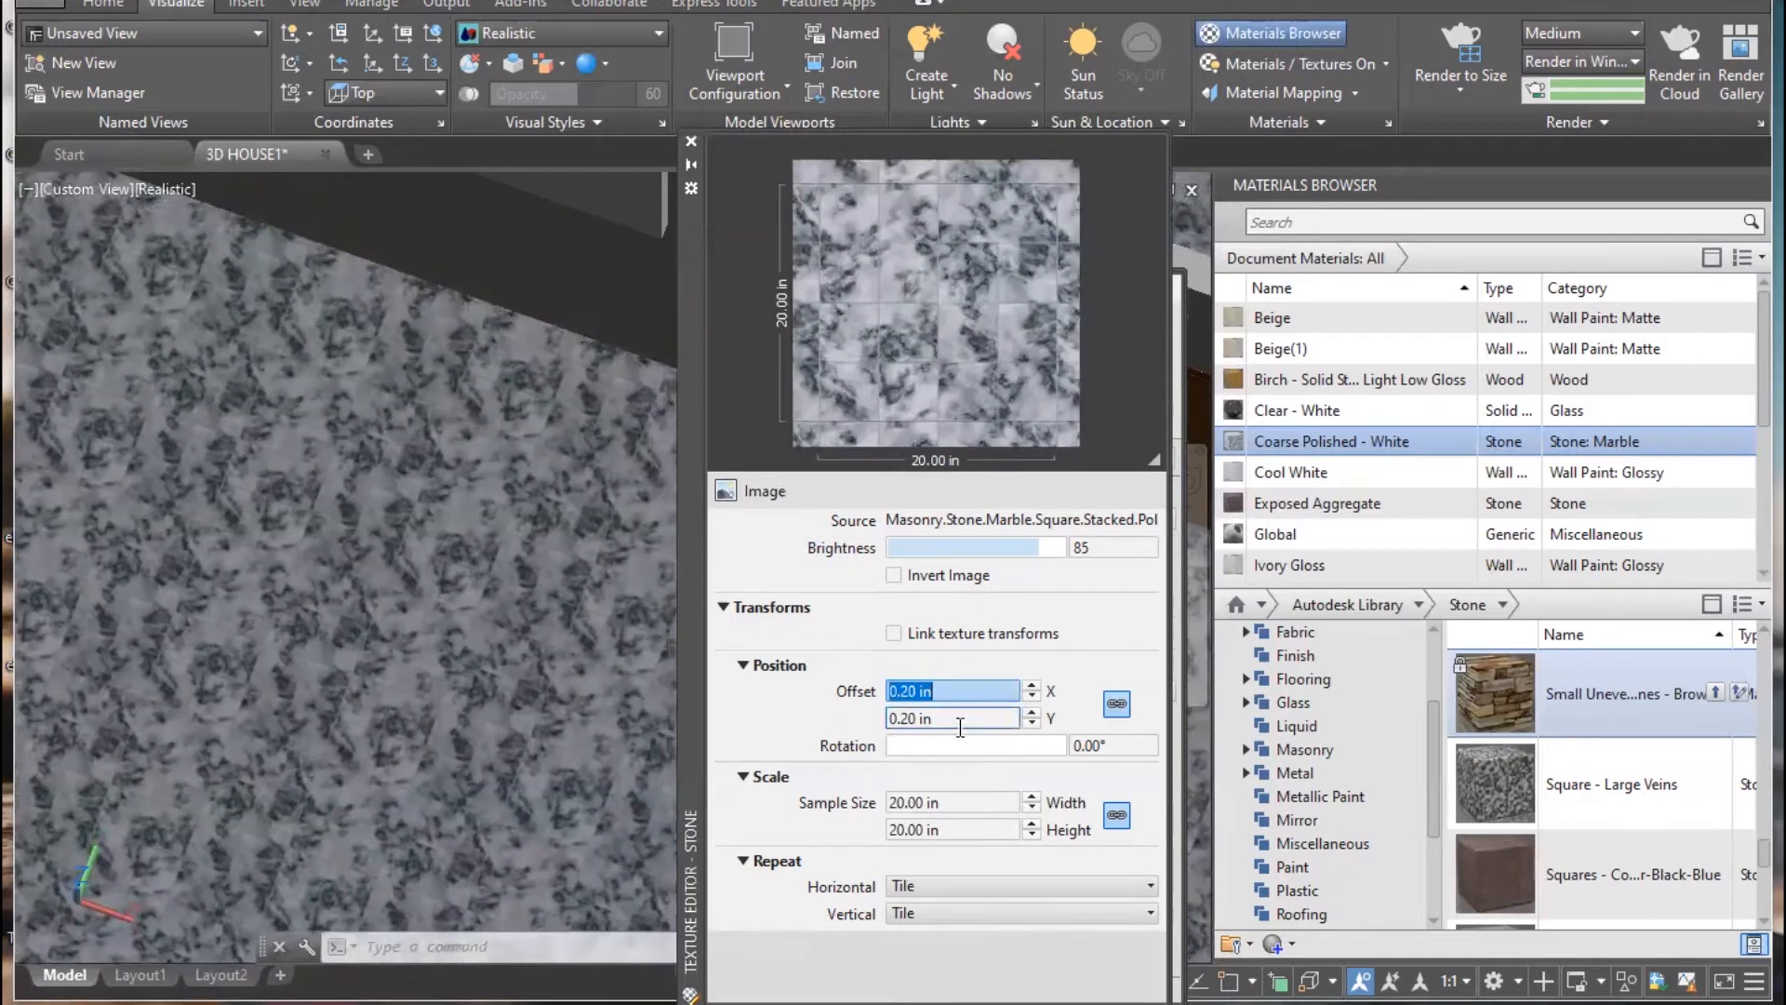
# - Try a linked offset of 50 in, and an unlinked X offset of 100 in, and inspect the floor pattern
pyautogui.press('Home')
pyautogui.write('.05')
pyautogui.press('Return')
pyautogui.write('5')
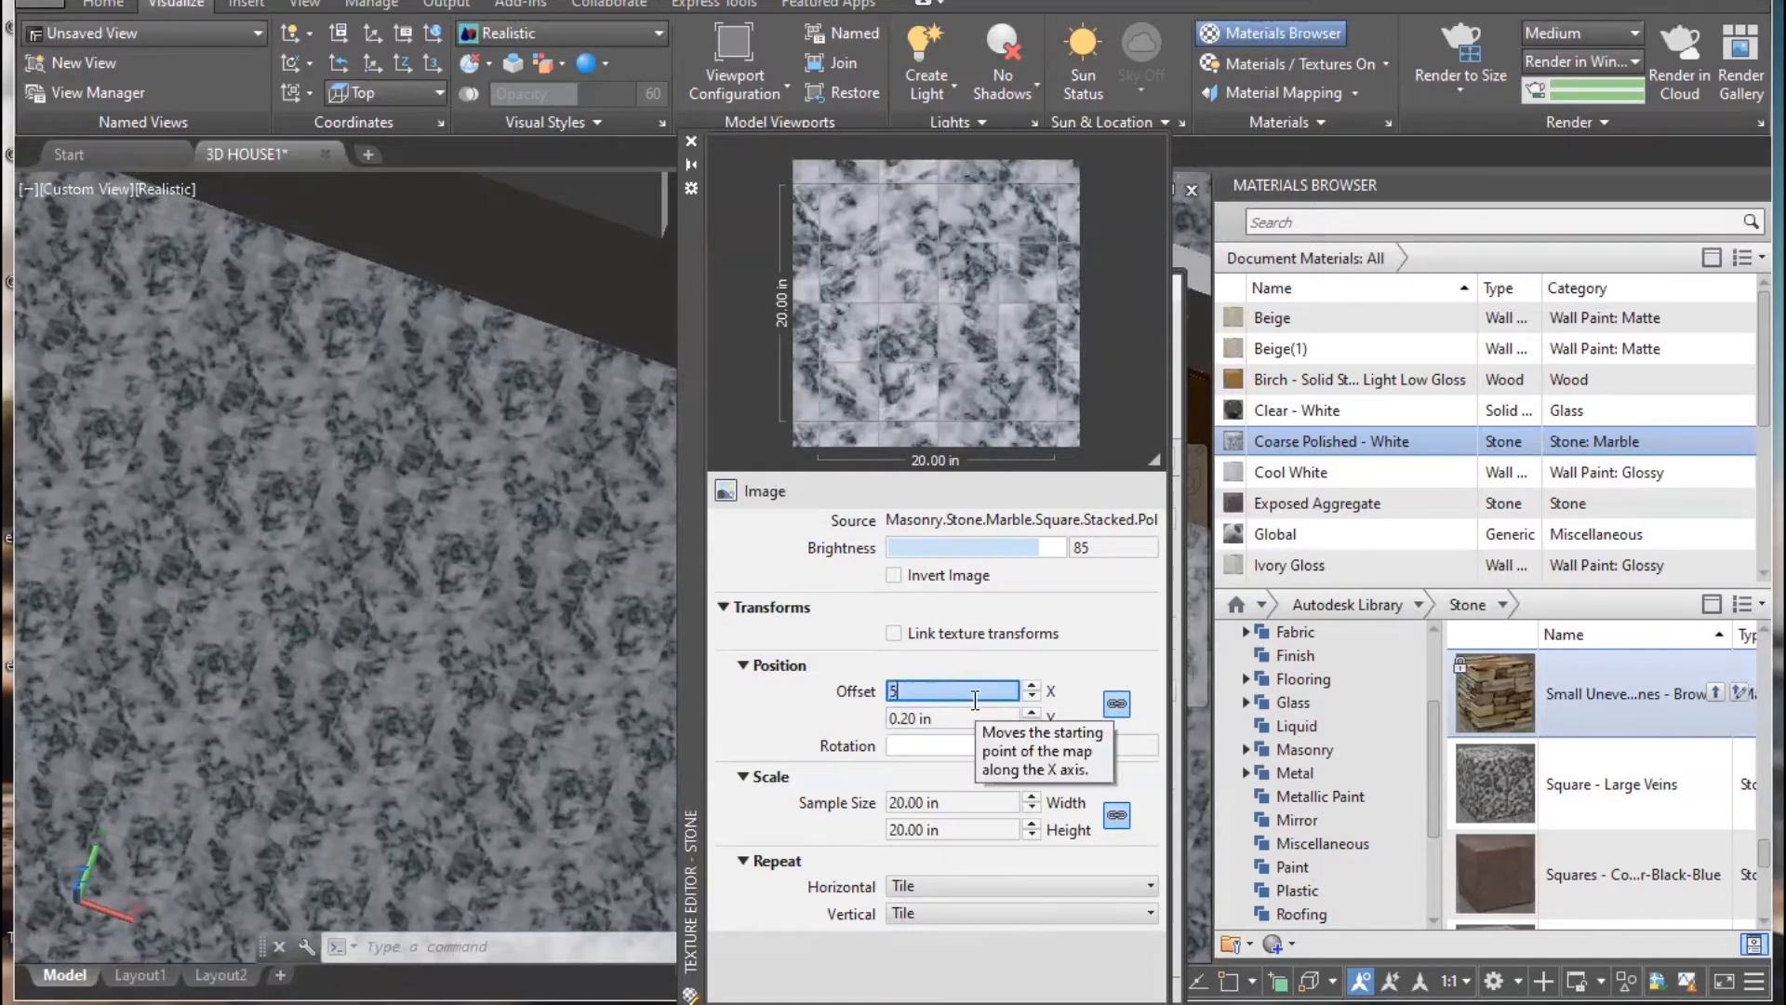
pyautogui.press('Return')
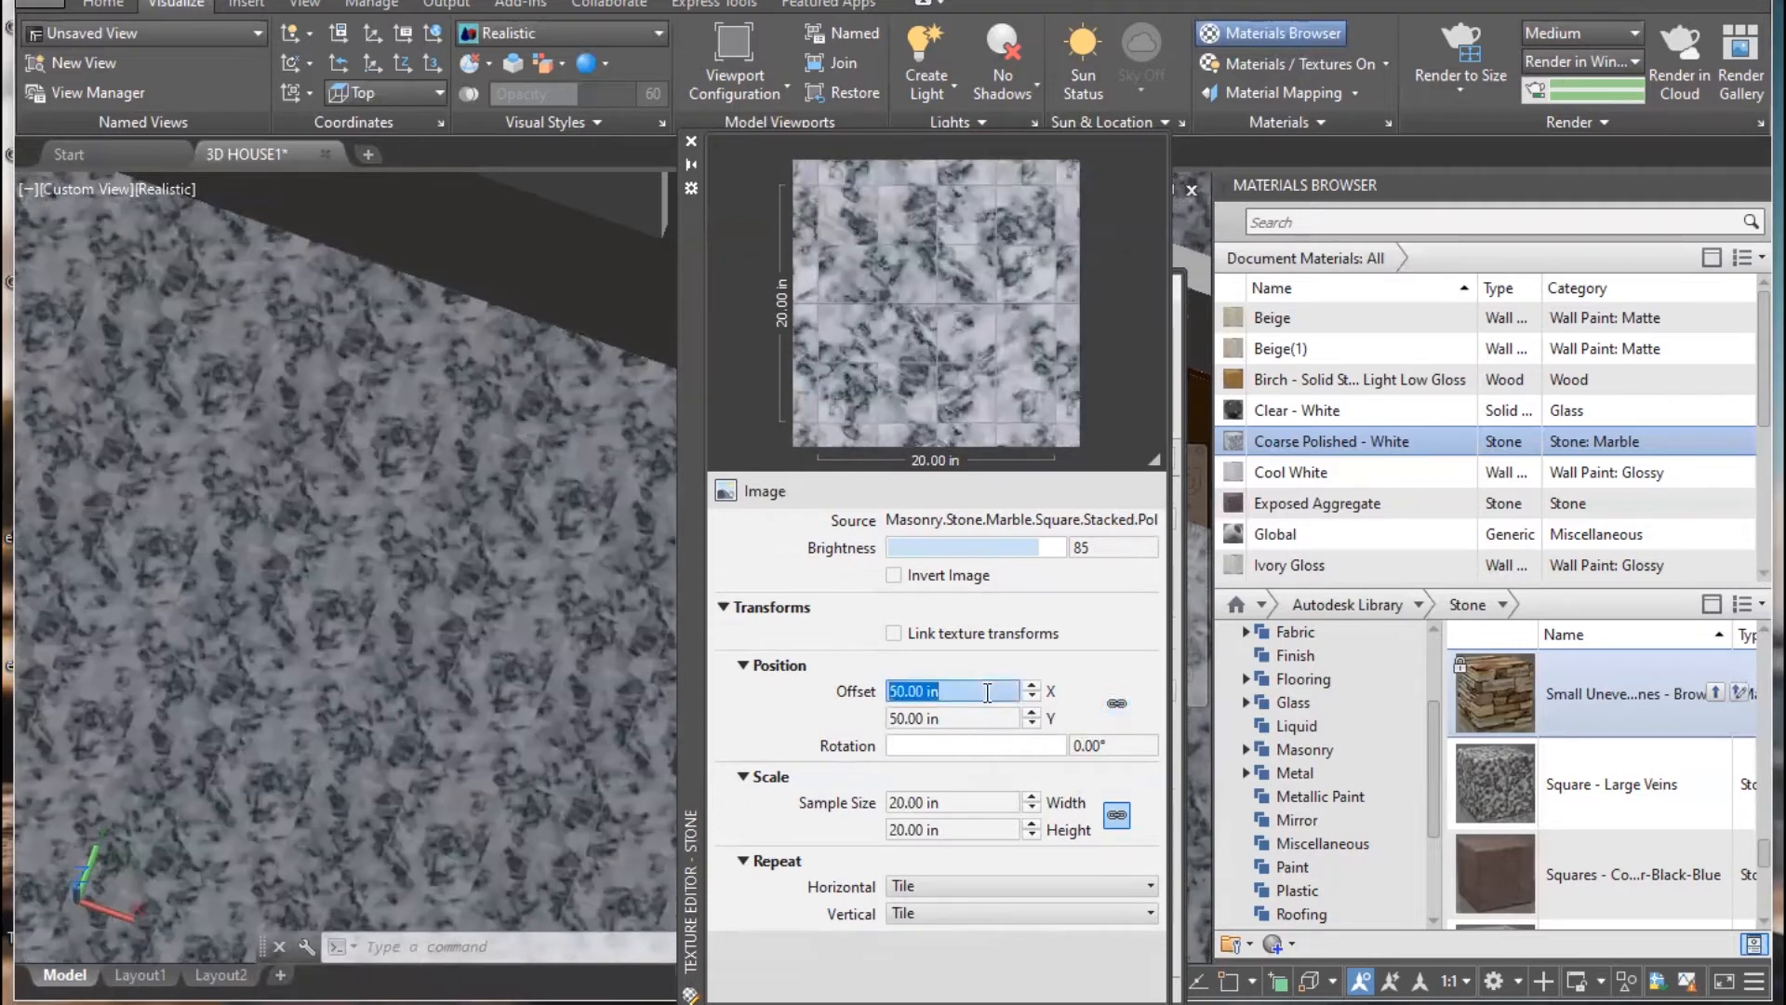
pyautogui.write('100')
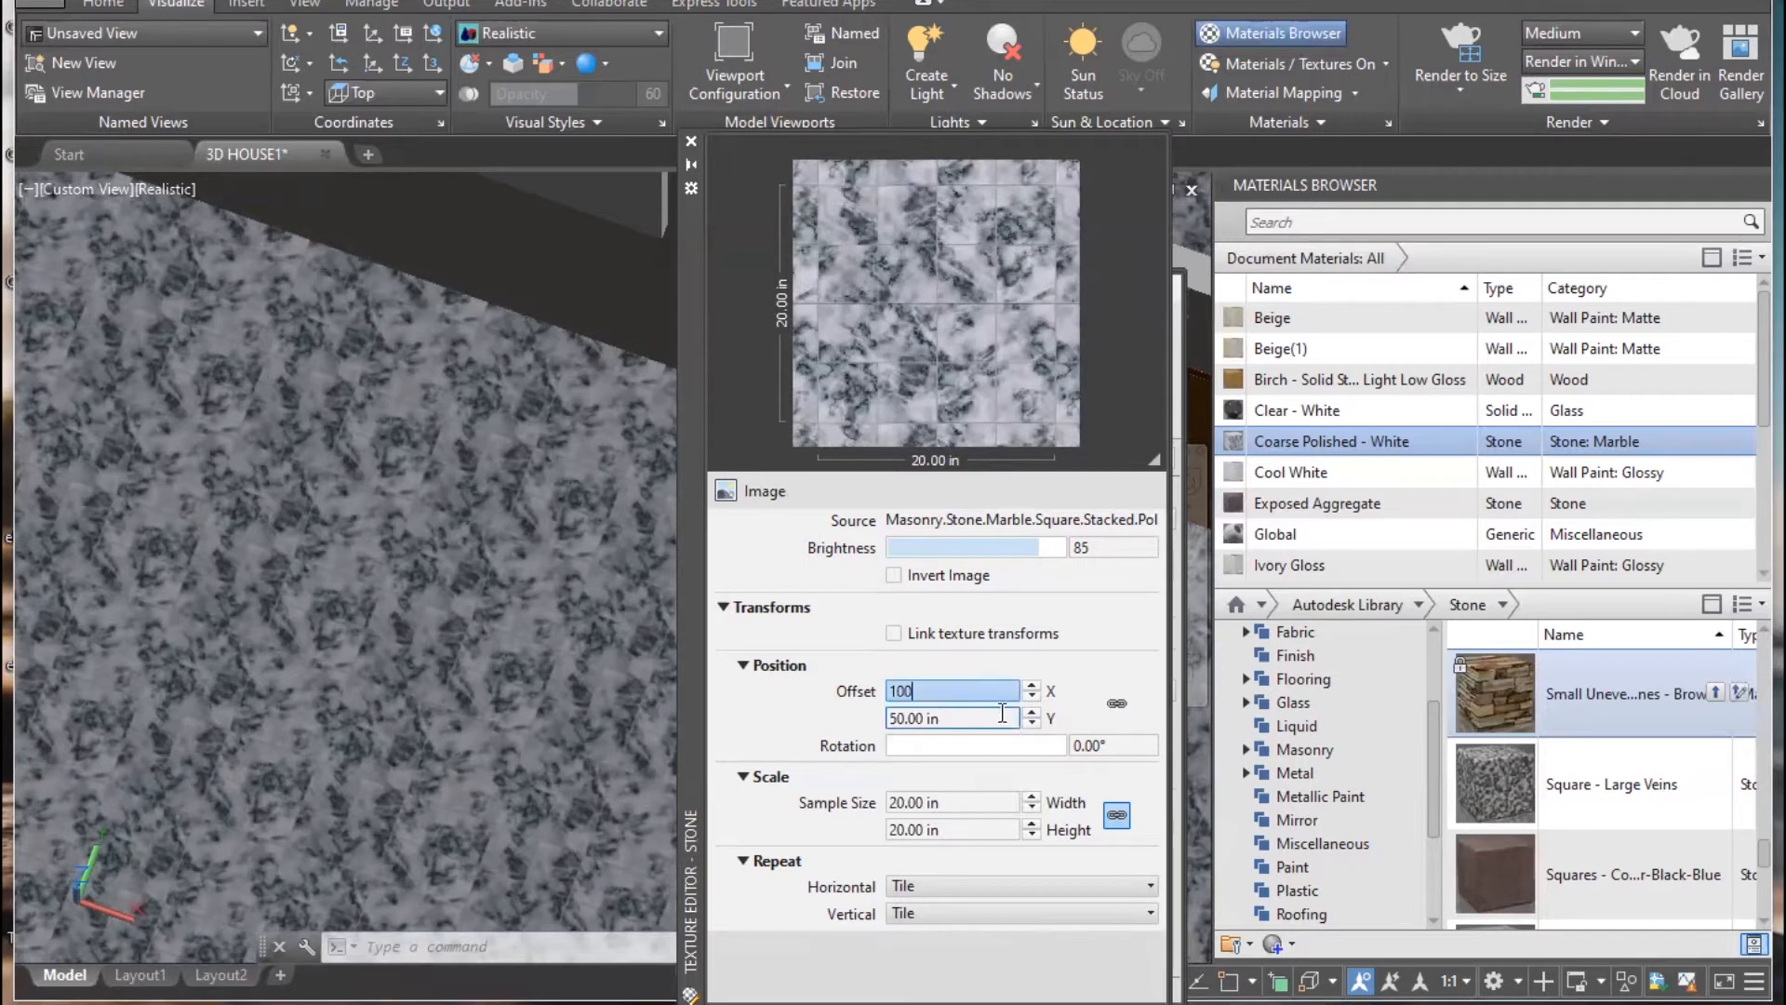
pyautogui.press('Tab')
pyautogui.press('Return')
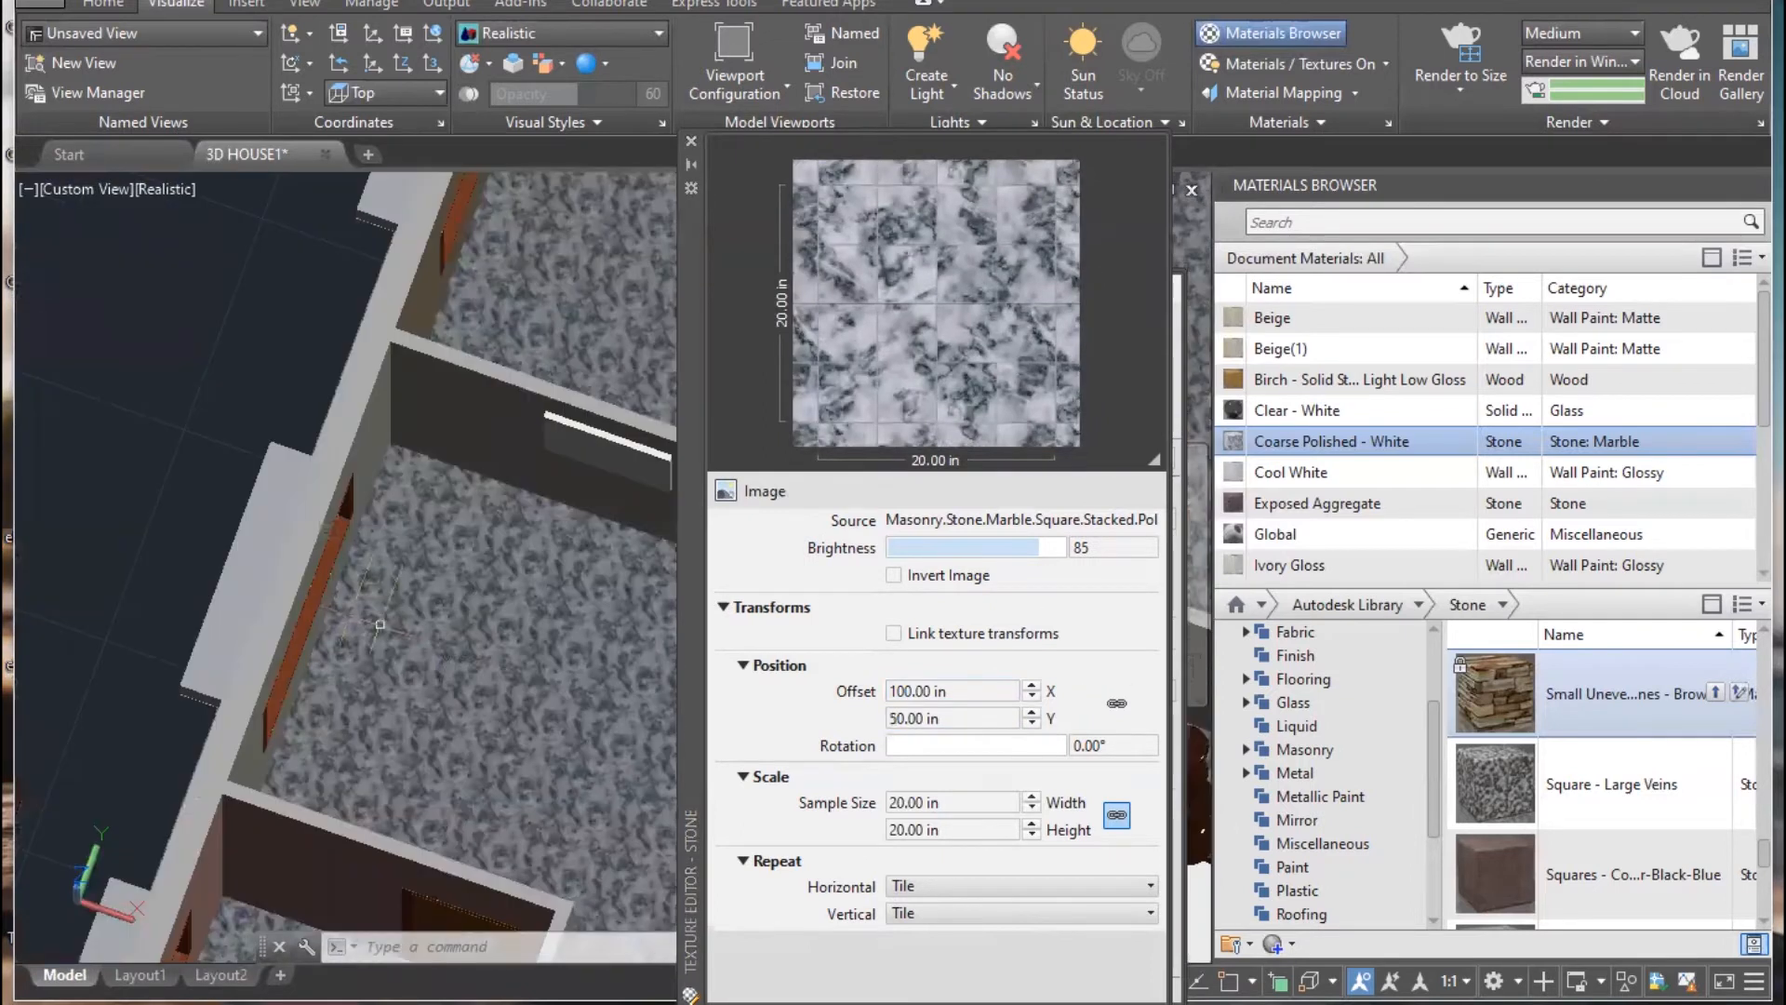
pyautogui.moveTo(390, 670); pyautogui.dragTo(245, 368, button='middle')
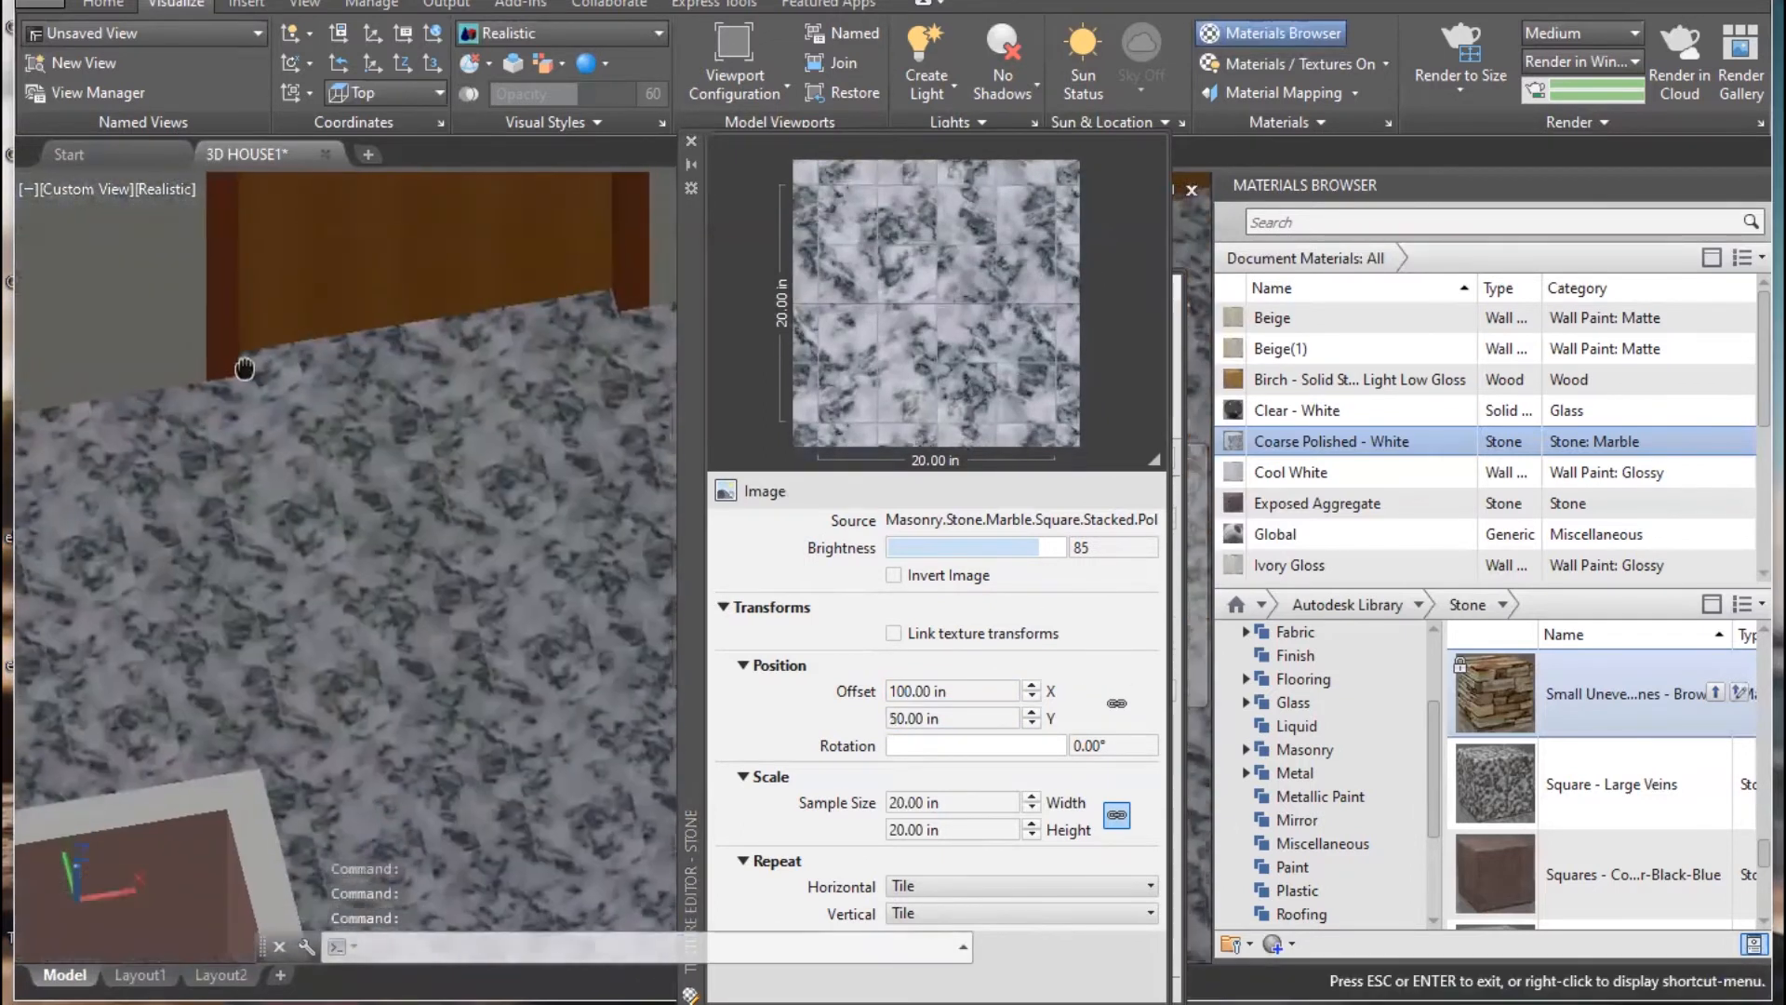
pyautogui.scroll(4, 481, 579)
# - Undo the recent view moves and material edits, back to before the last offset and sample size changes
pyautogui.hotkey('ctrl', 'z')
pyautogui.hotkey('ctrl', 'z')
pyautogui.hotkey('ctrl', 'z')
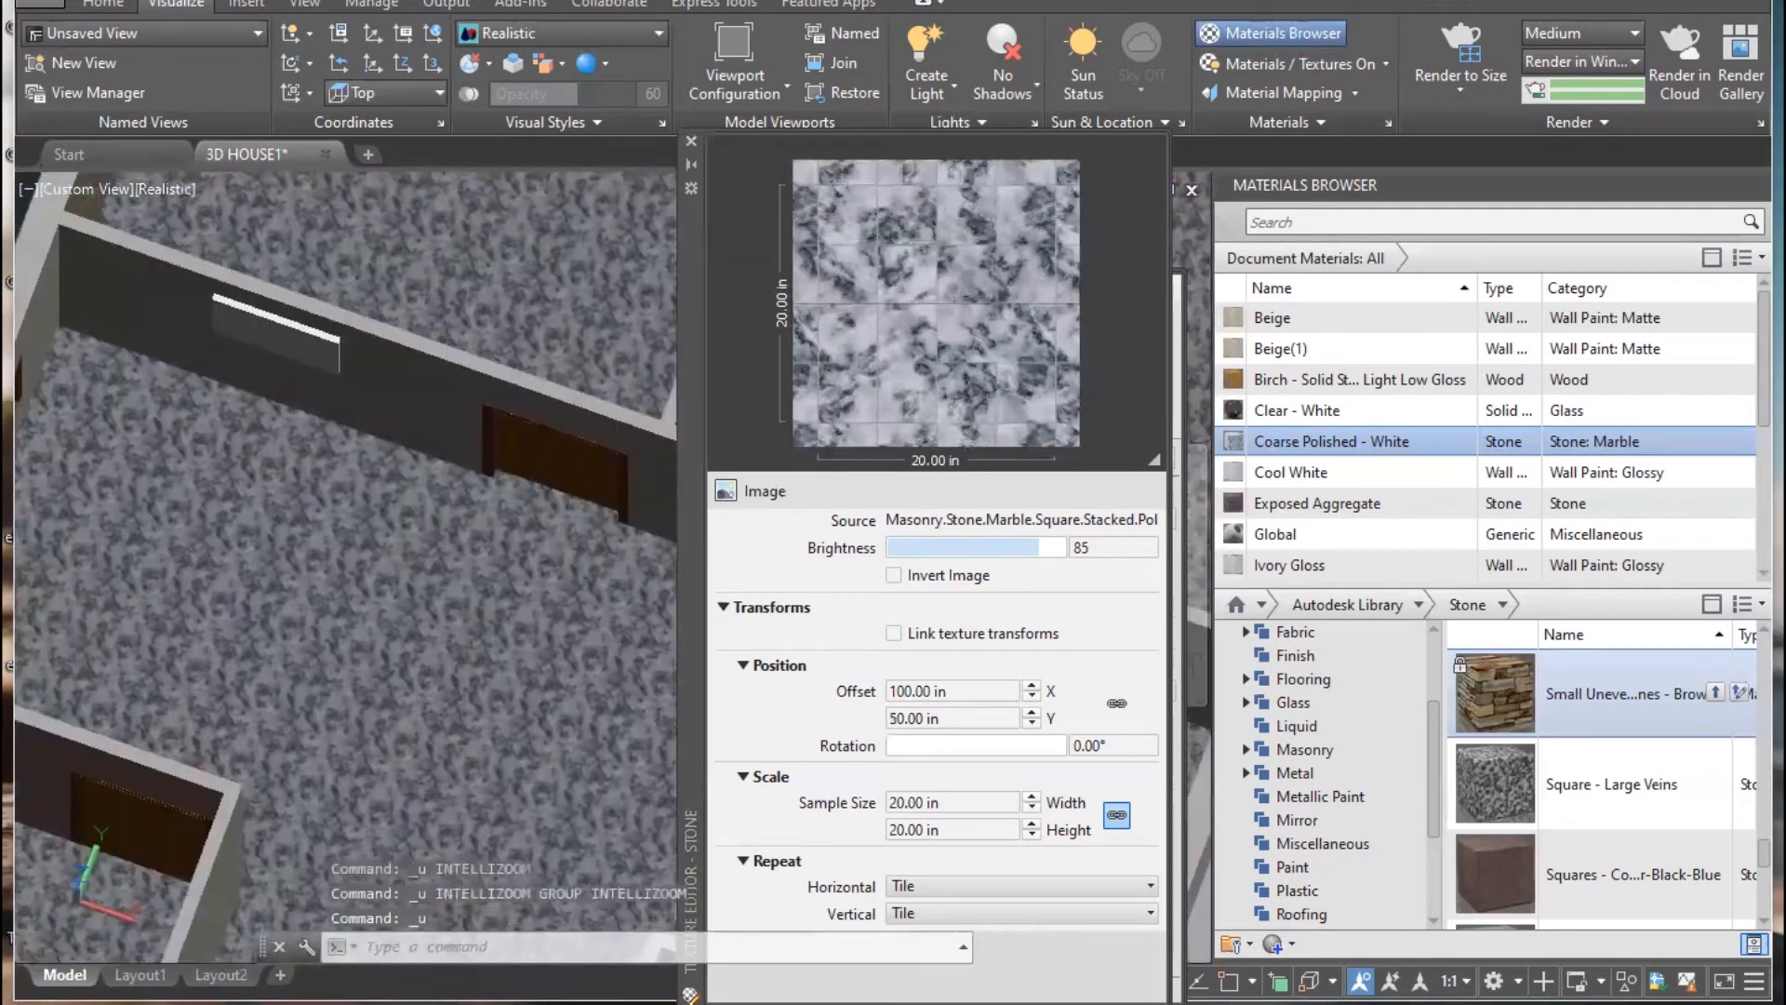
pyautogui.hotkey('ctrl', 'z')
pyautogui.hotkey('ctrl', 'z')
pyautogui.hotkey('ctrl', 'z')
pyautogui.hotkey('ctrl', 'z')
pyautogui.hotkey('ctrl', 'z')
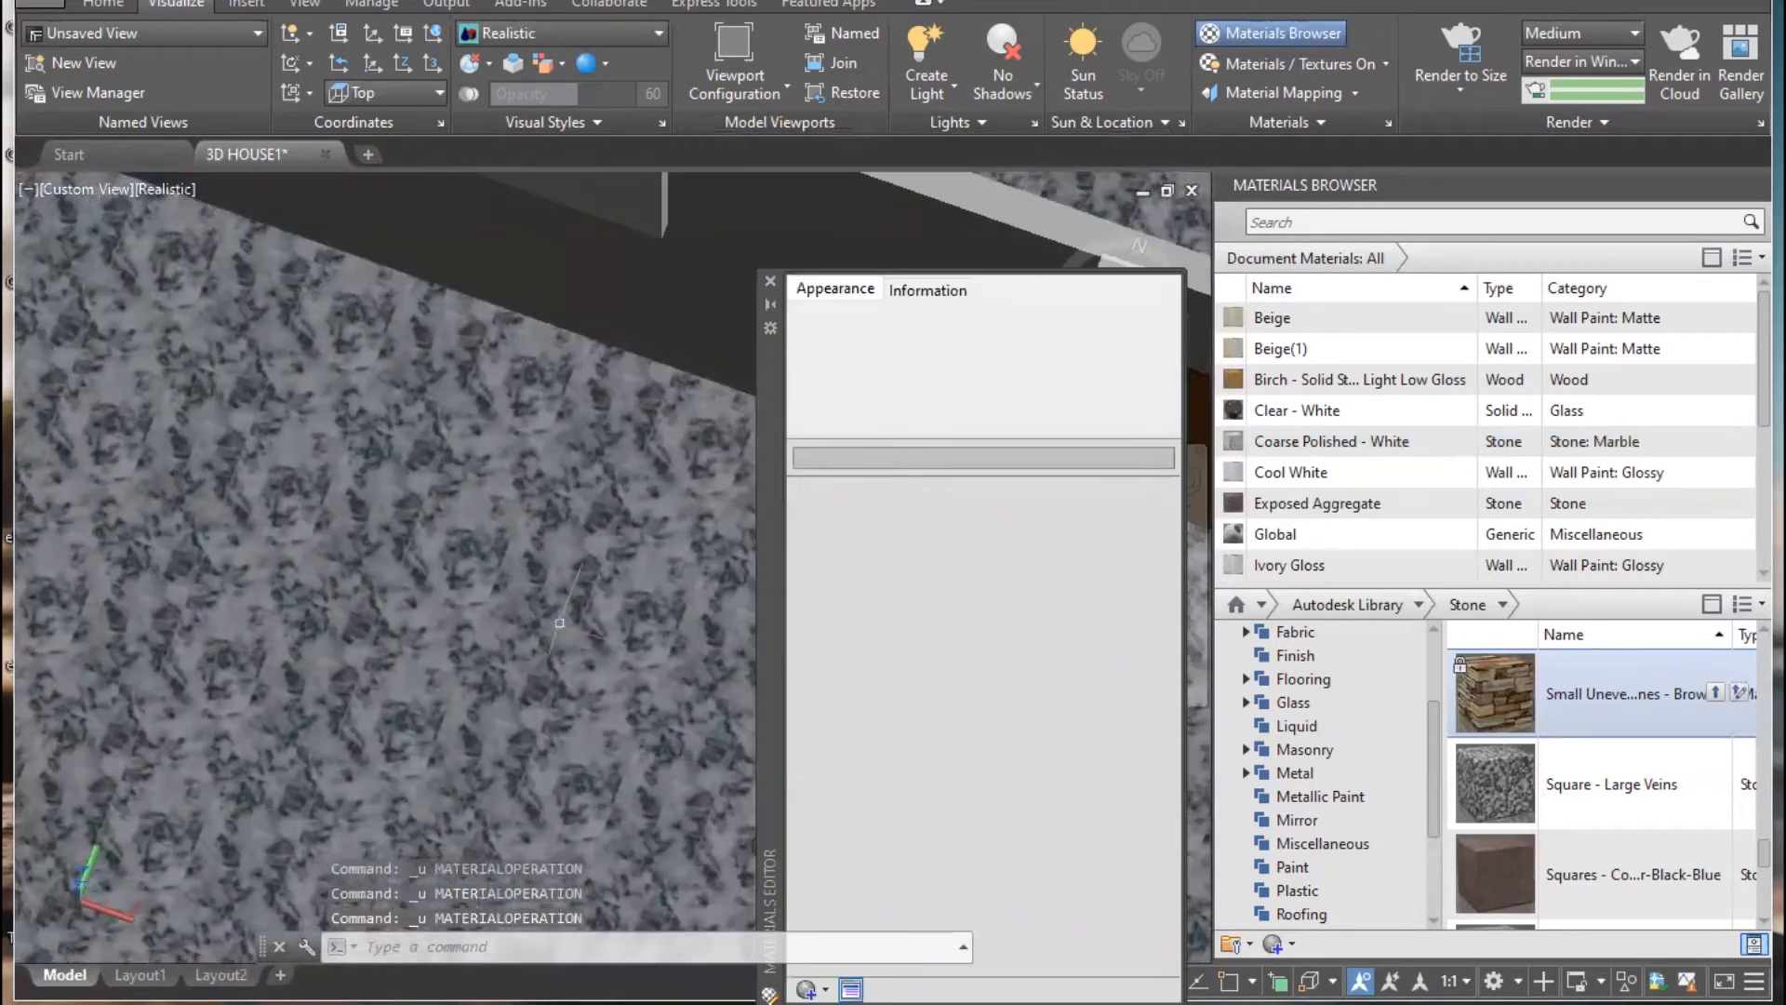
pyautogui.hotkey('ctrl', 'z')
pyautogui.hotkey('ctrl', 'z')
pyautogui.hotkey('ctrl', 'z')
pyautogui.hotkey('ctrl', 'z')
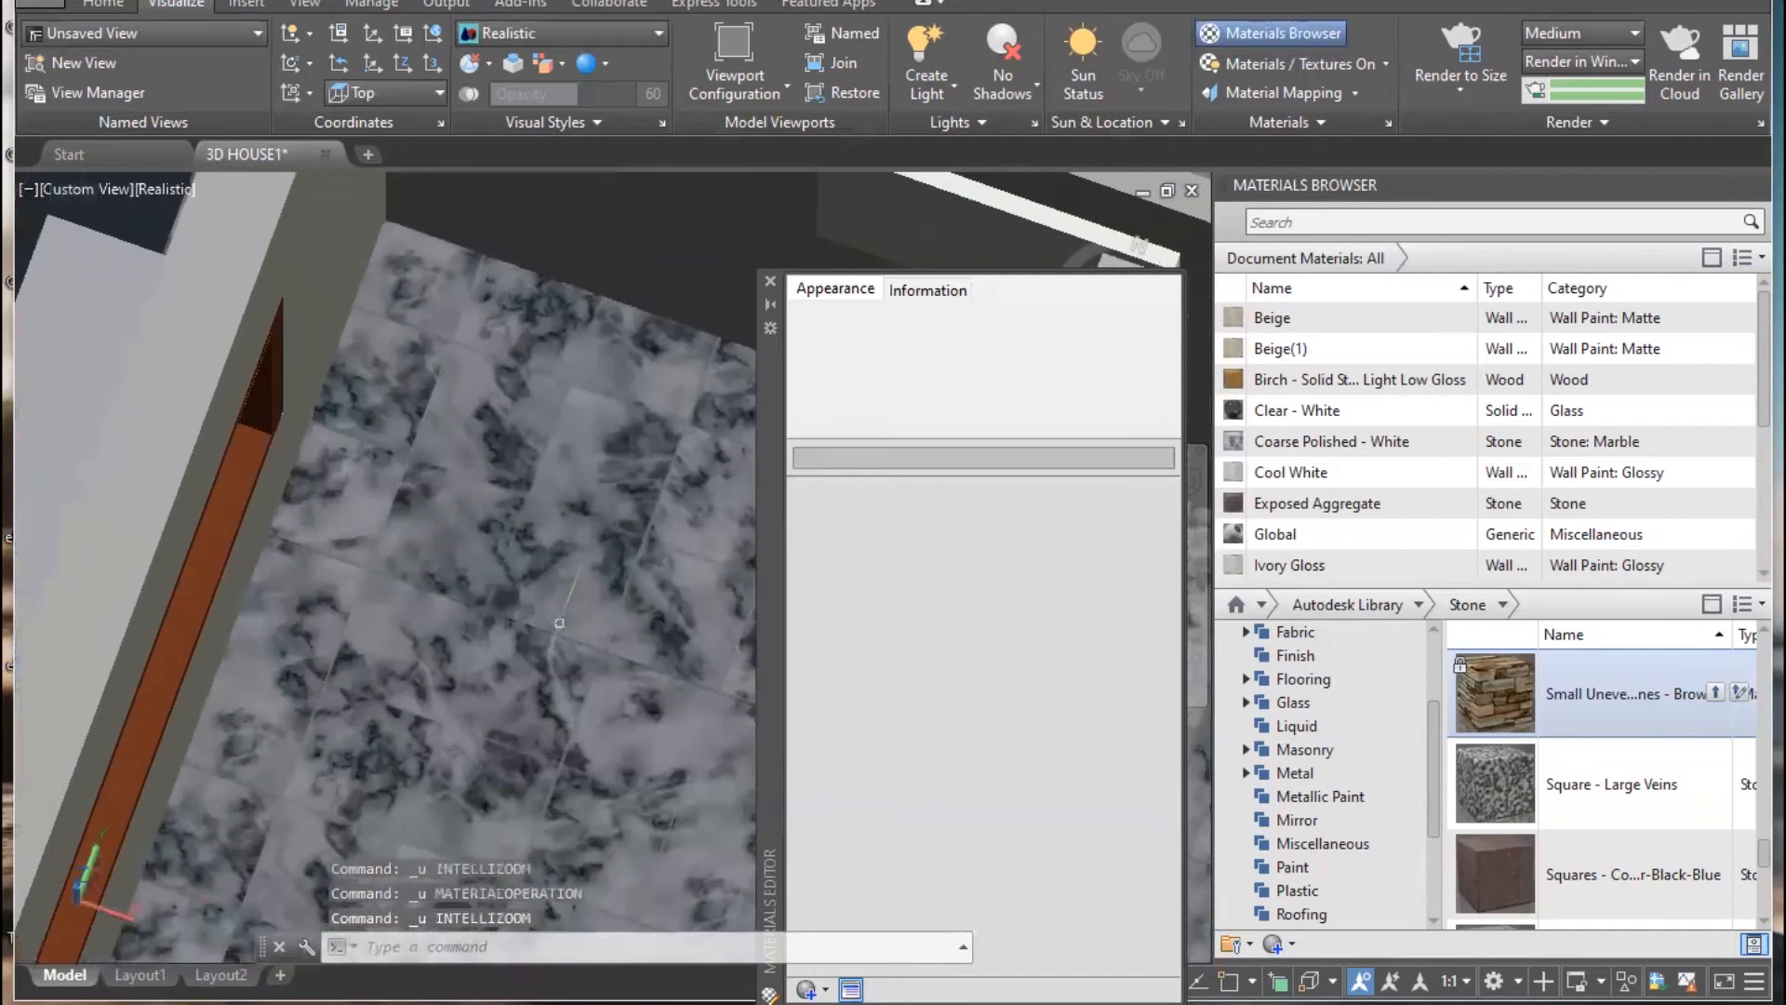
# - Reopen the texture settings of the marble's stone image and set the sample size to 20 in
pyautogui.click(1005, 535)
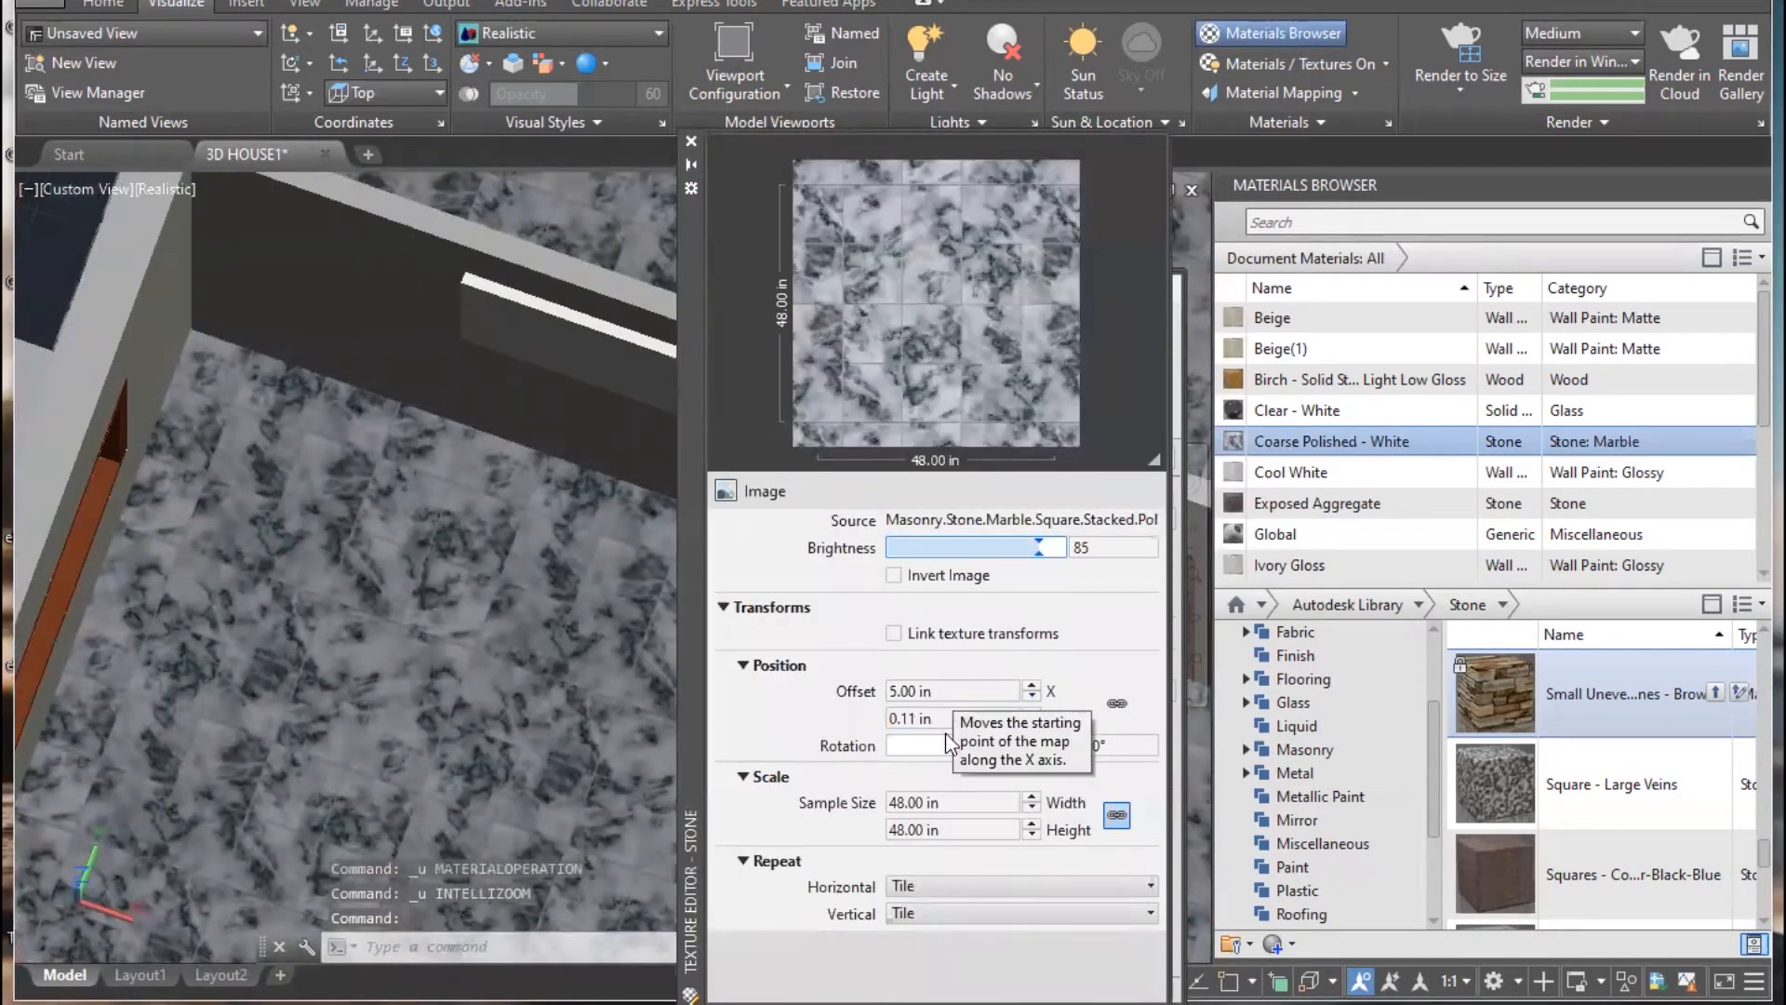
pyautogui.keyDown('shift'); pyautogui.moveTo(502, 711); pyautogui.dragTo(447, 669, button='middle'); pyautogui.keyUp('shift')
pyautogui.click(955, 802)
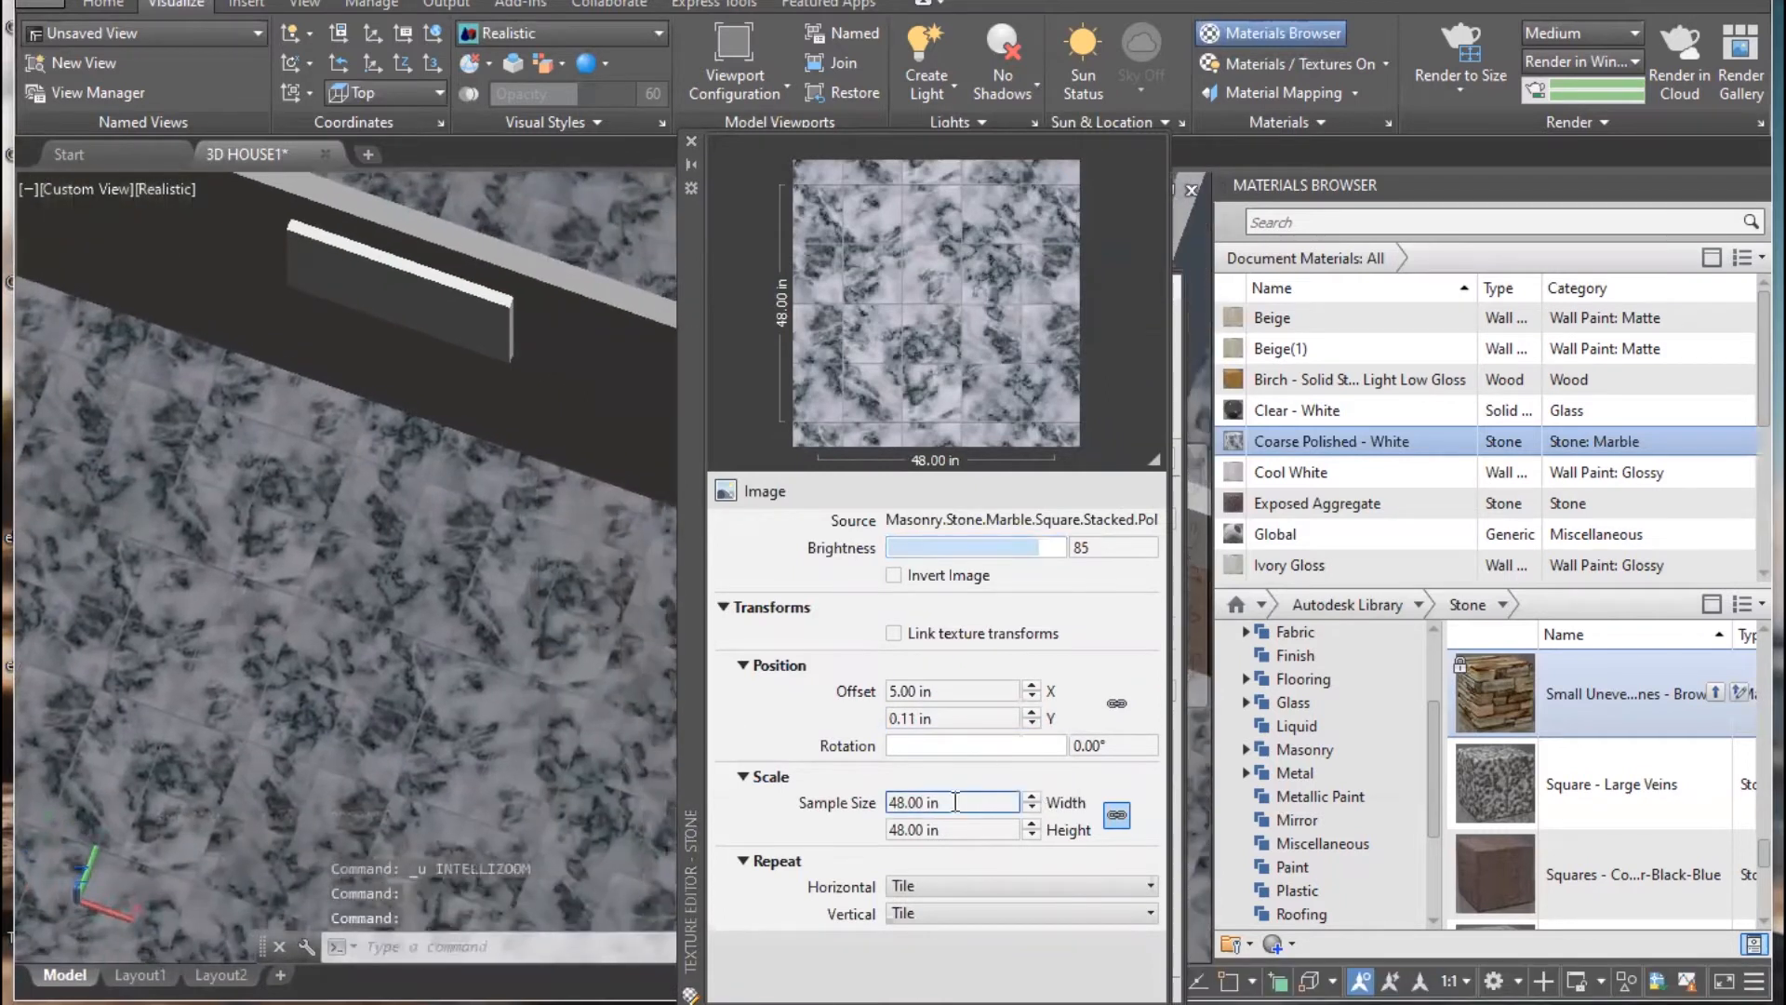
pyautogui.click(957, 824)
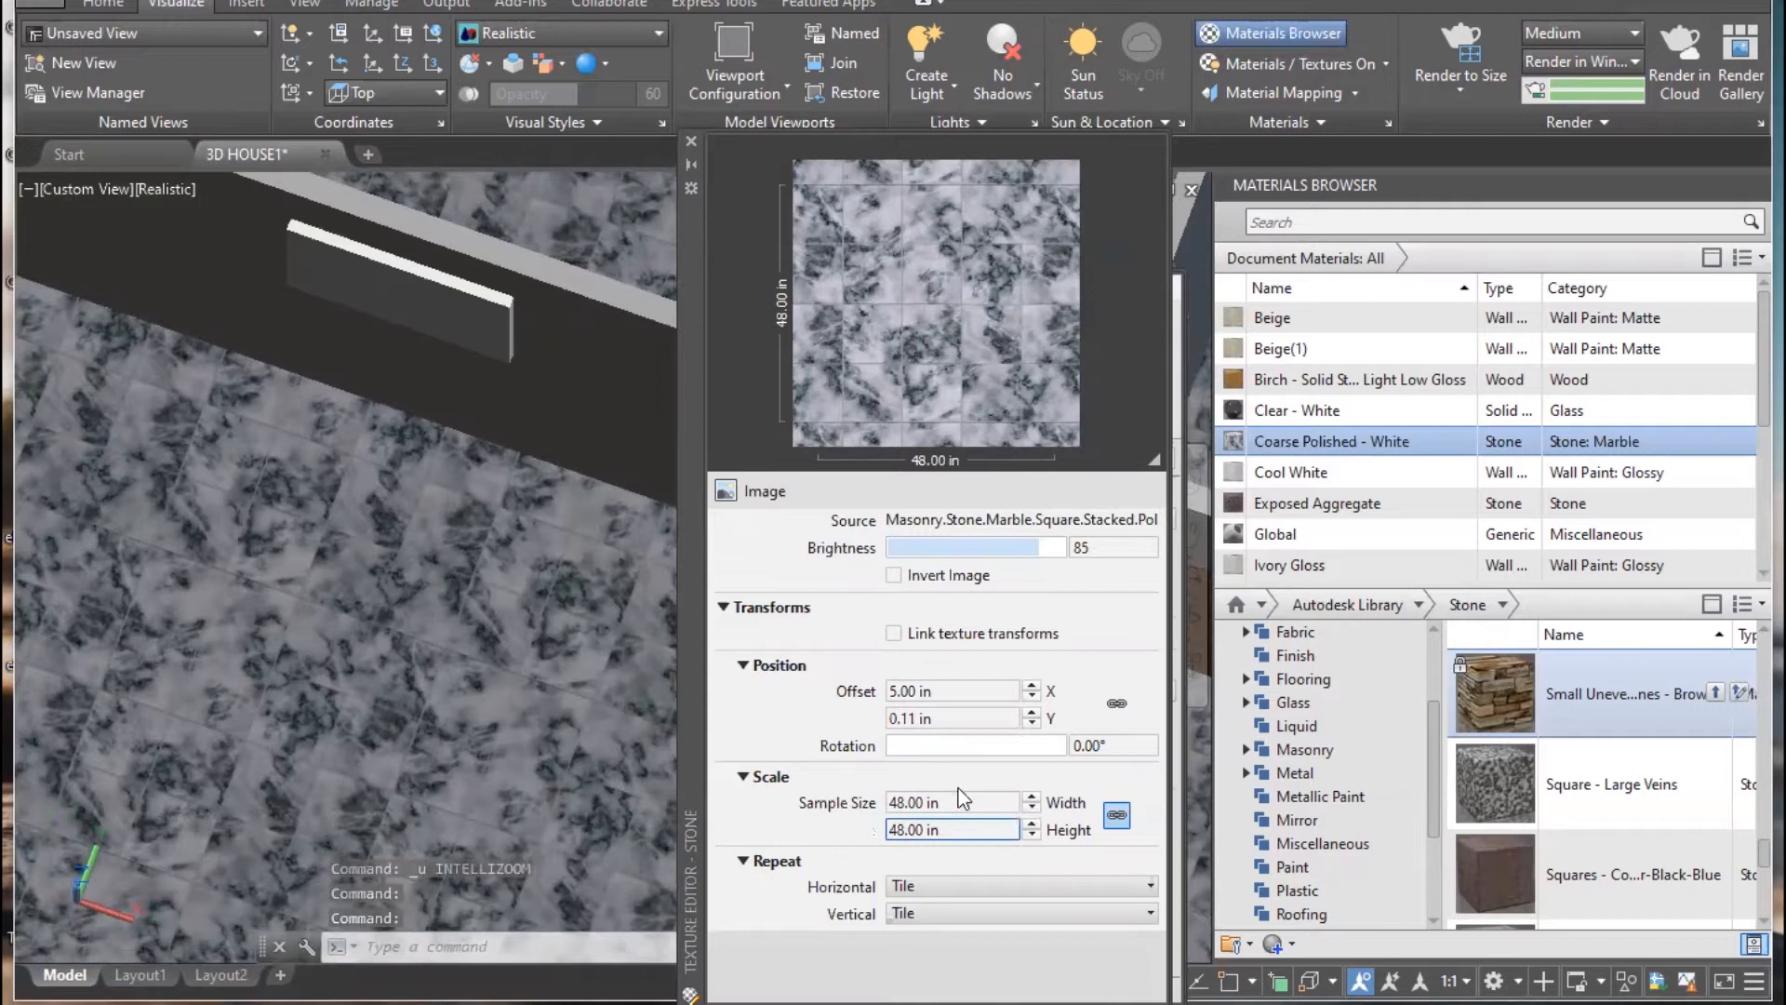
pyautogui.scroll(-3, 514, 754)
pyautogui.click(957, 801)
pyautogui.doubleClick(957, 801)
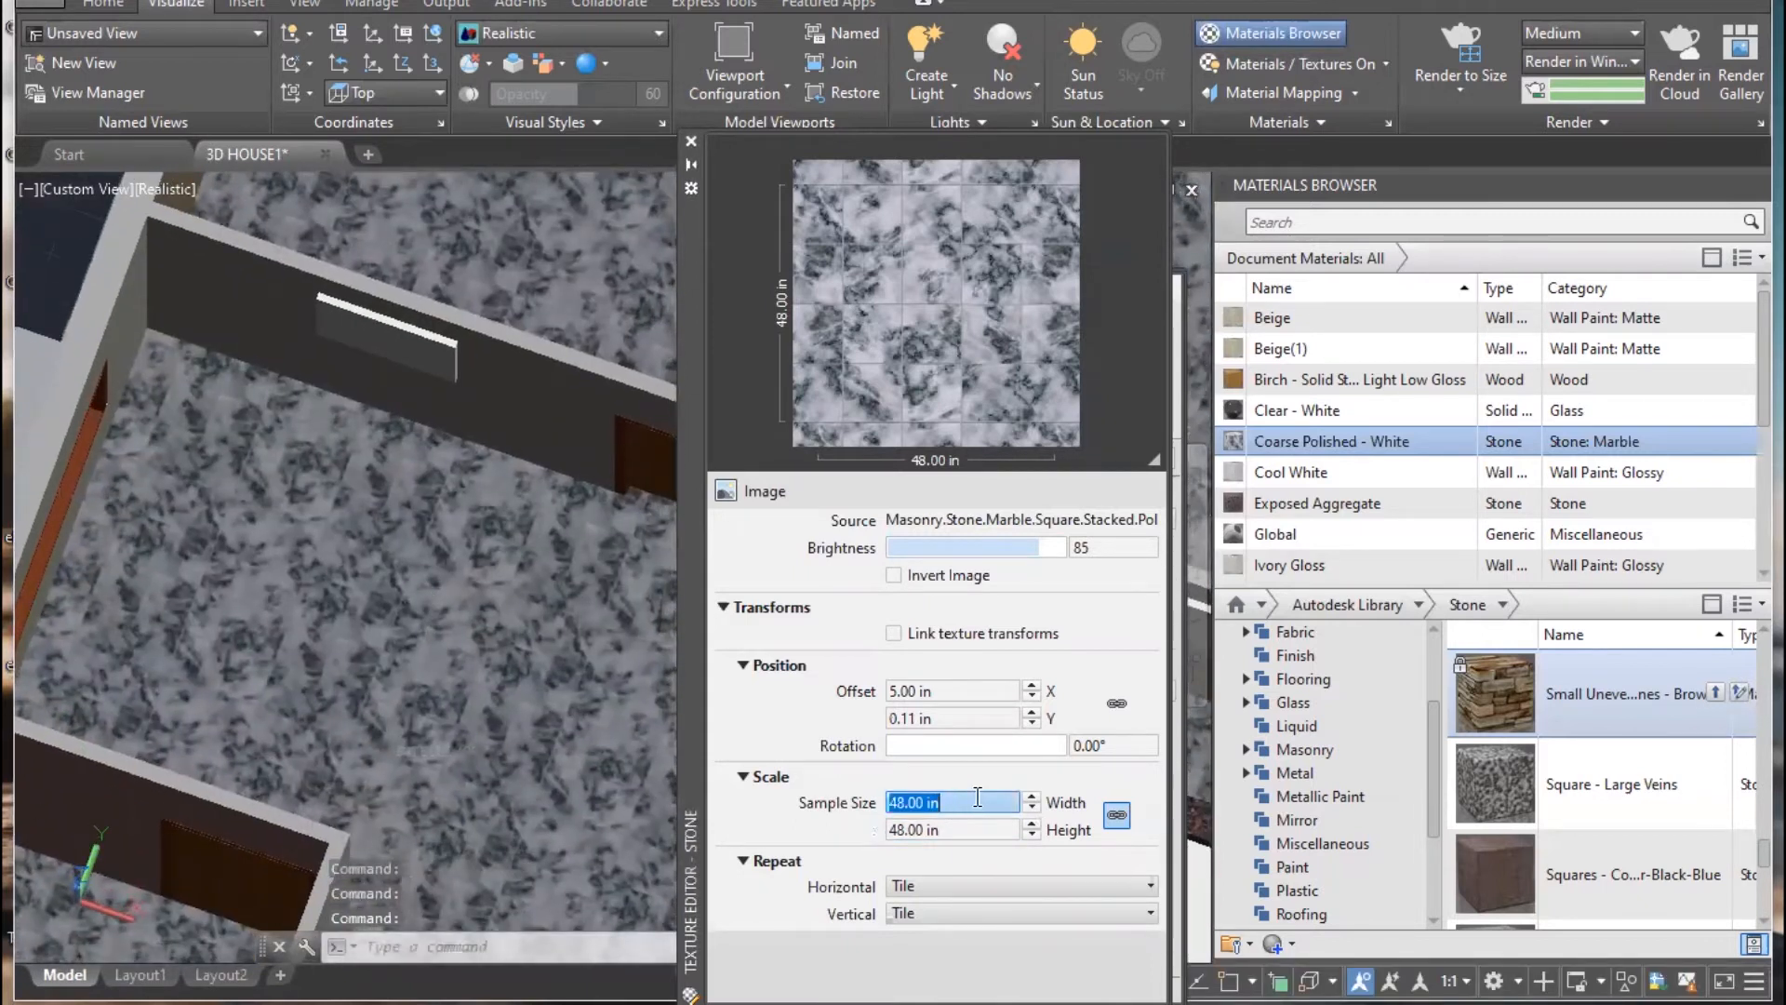
pyautogui.write('20')
pyautogui.press('Return')
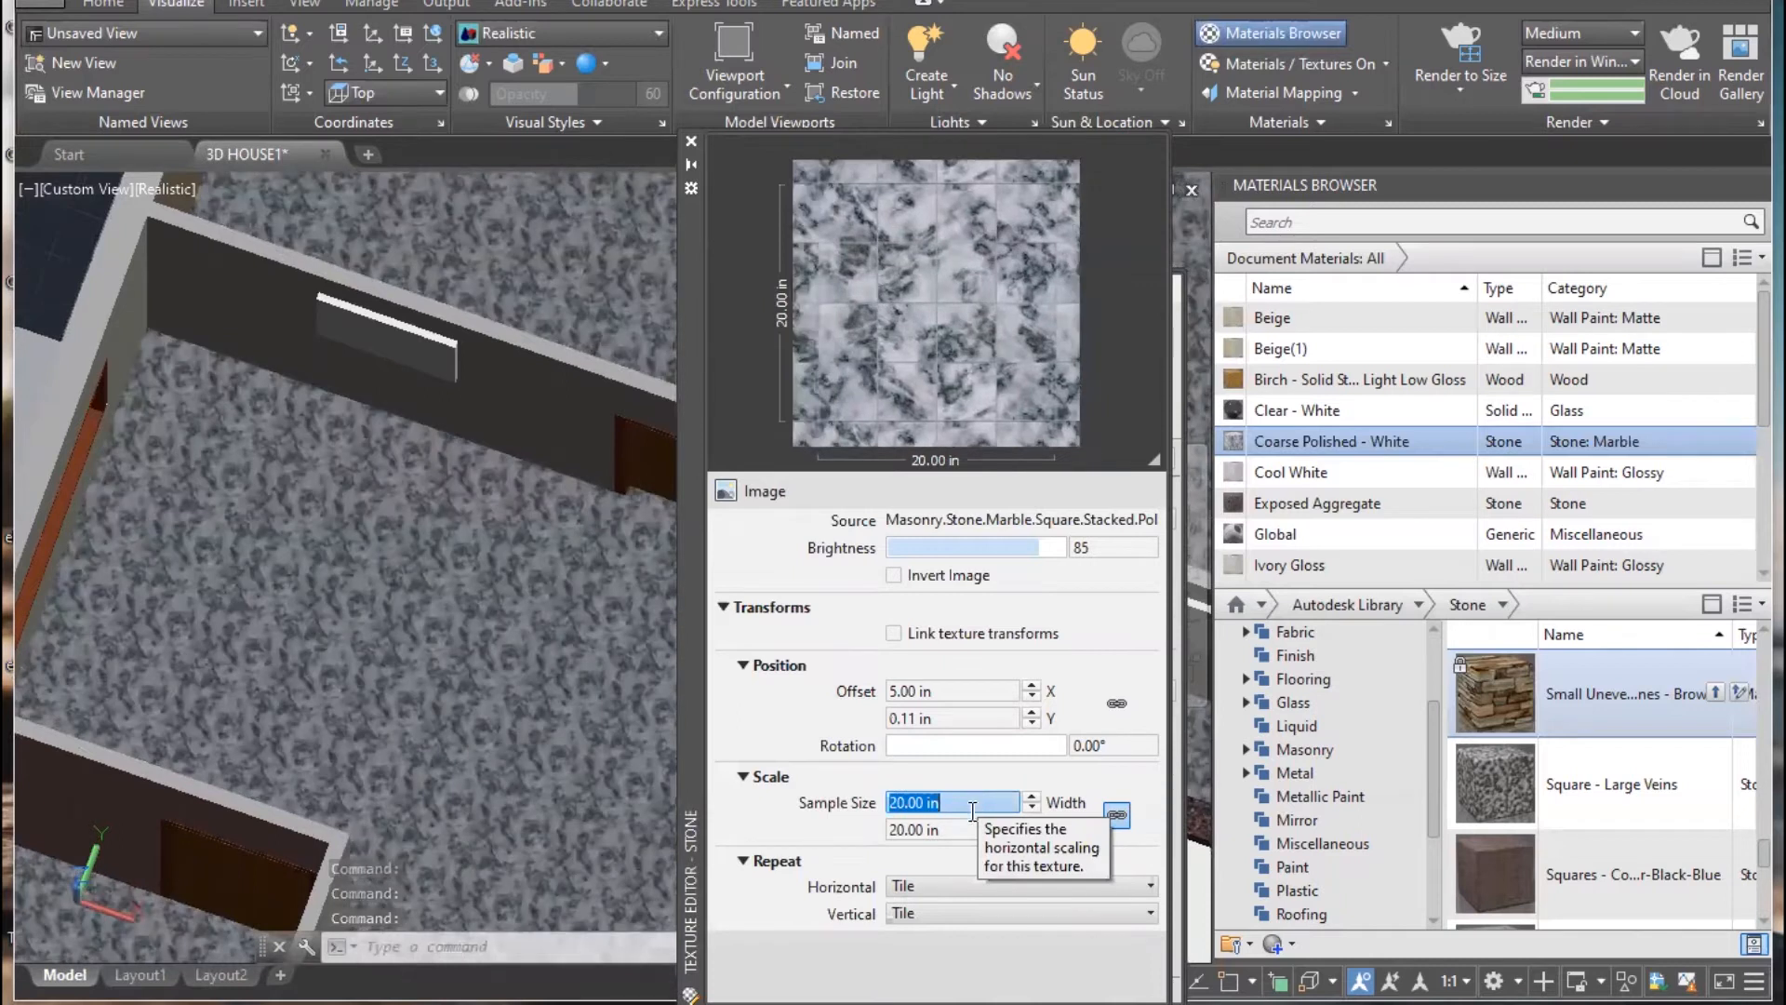
# - Try sample sizes of 80 in and 150 in for the stone texture
pyautogui.write('80')
pyautogui.press('Return')
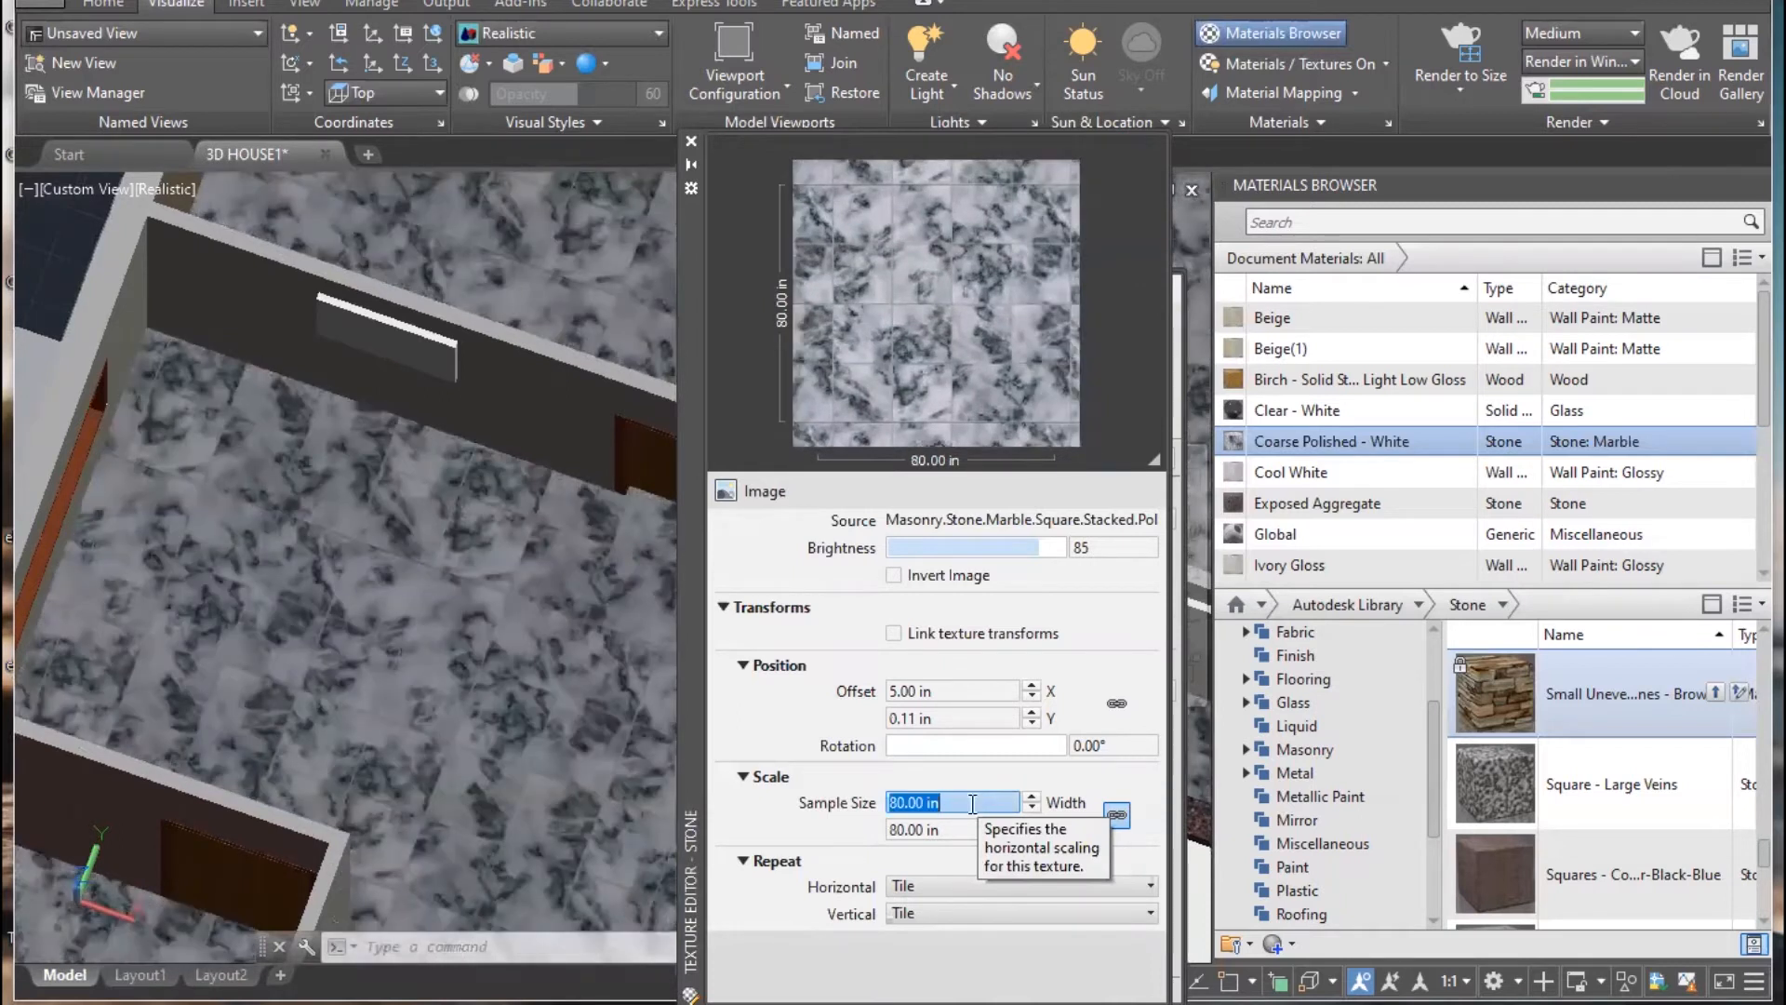
pyautogui.write('150')
pyautogui.press('Return')
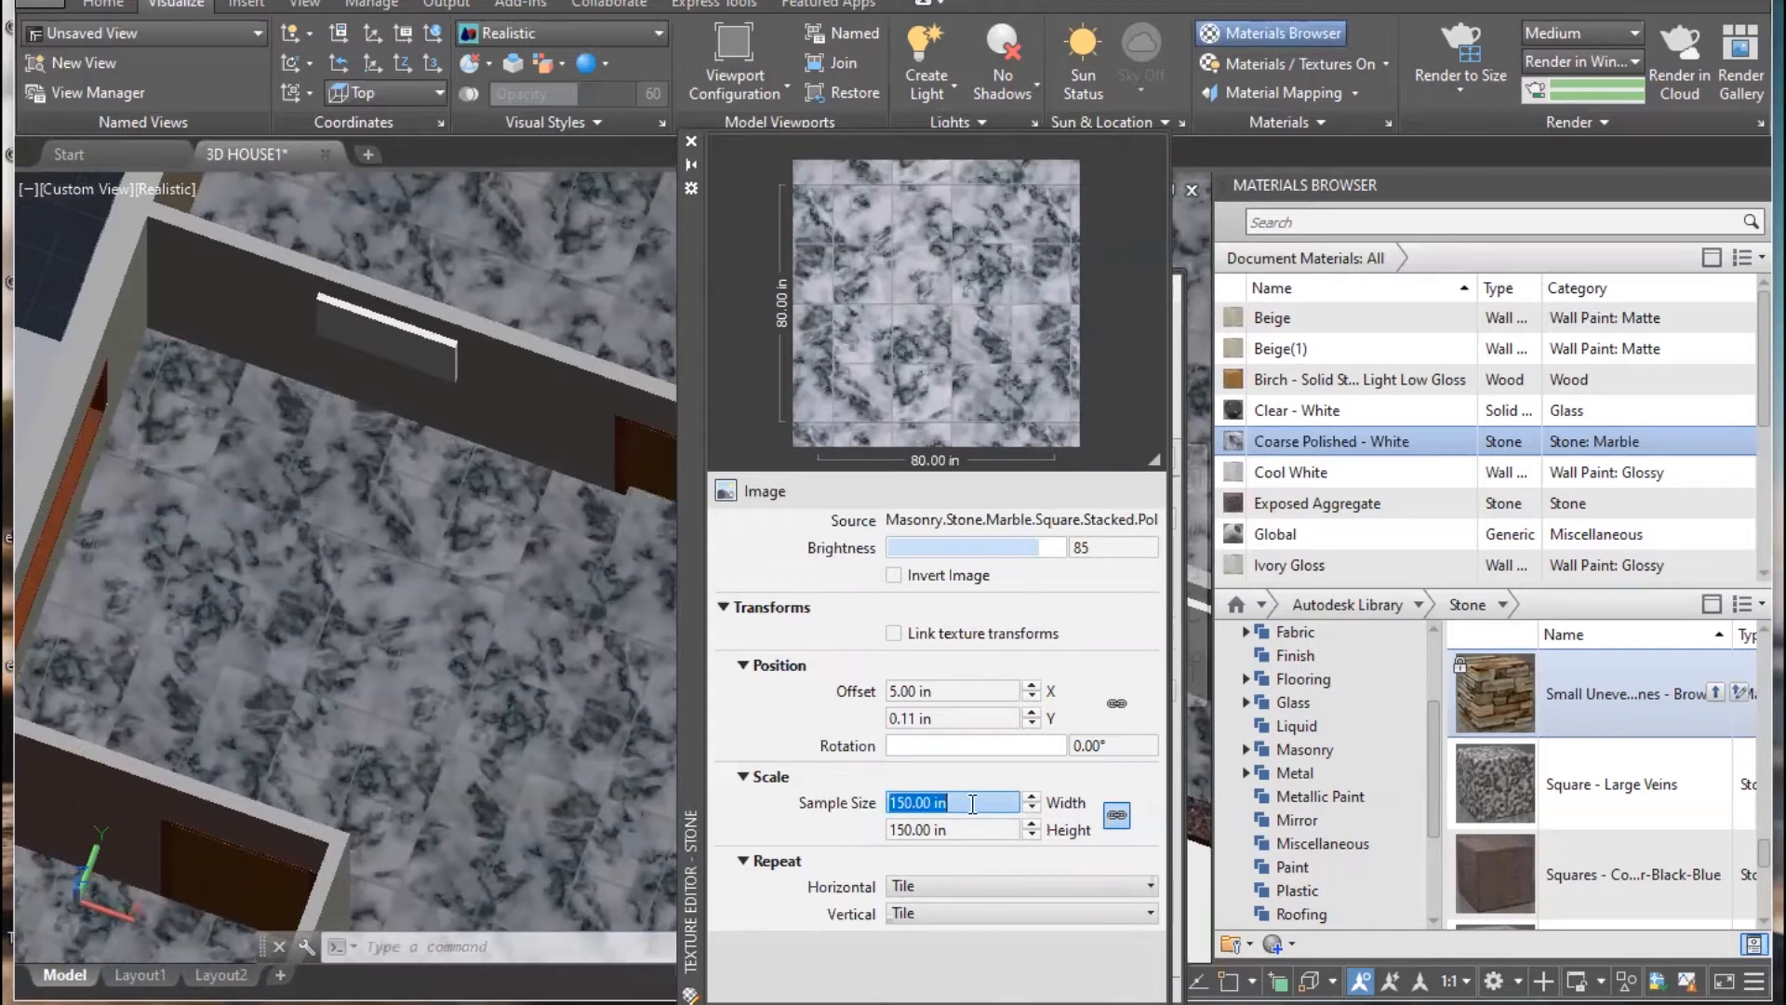
# - Set the stone texture's sample size to 45 in in width and height
pyautogui.moveTo(972, 802); pyautogui.dragTo(831, 807)
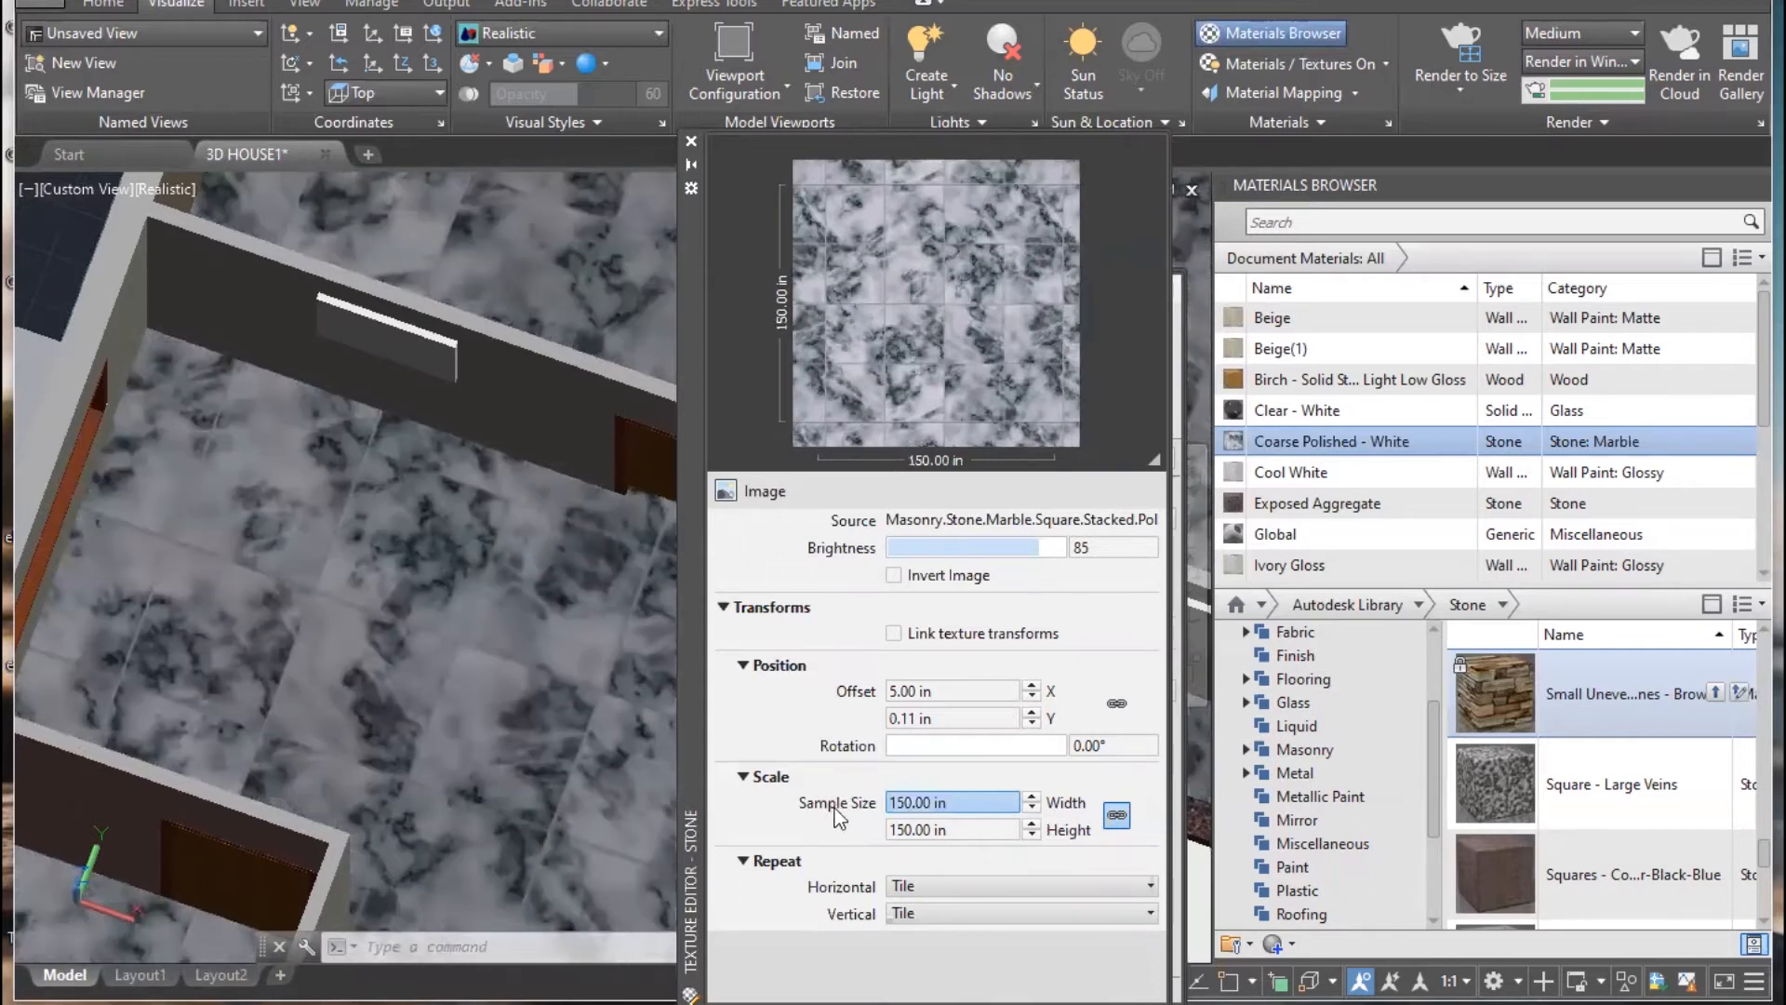
pyautogui.moveTo(964, 820); pyautogui.dragTo(1074, 793)
pyautogui.write('45')
pyautogui.press('Return')
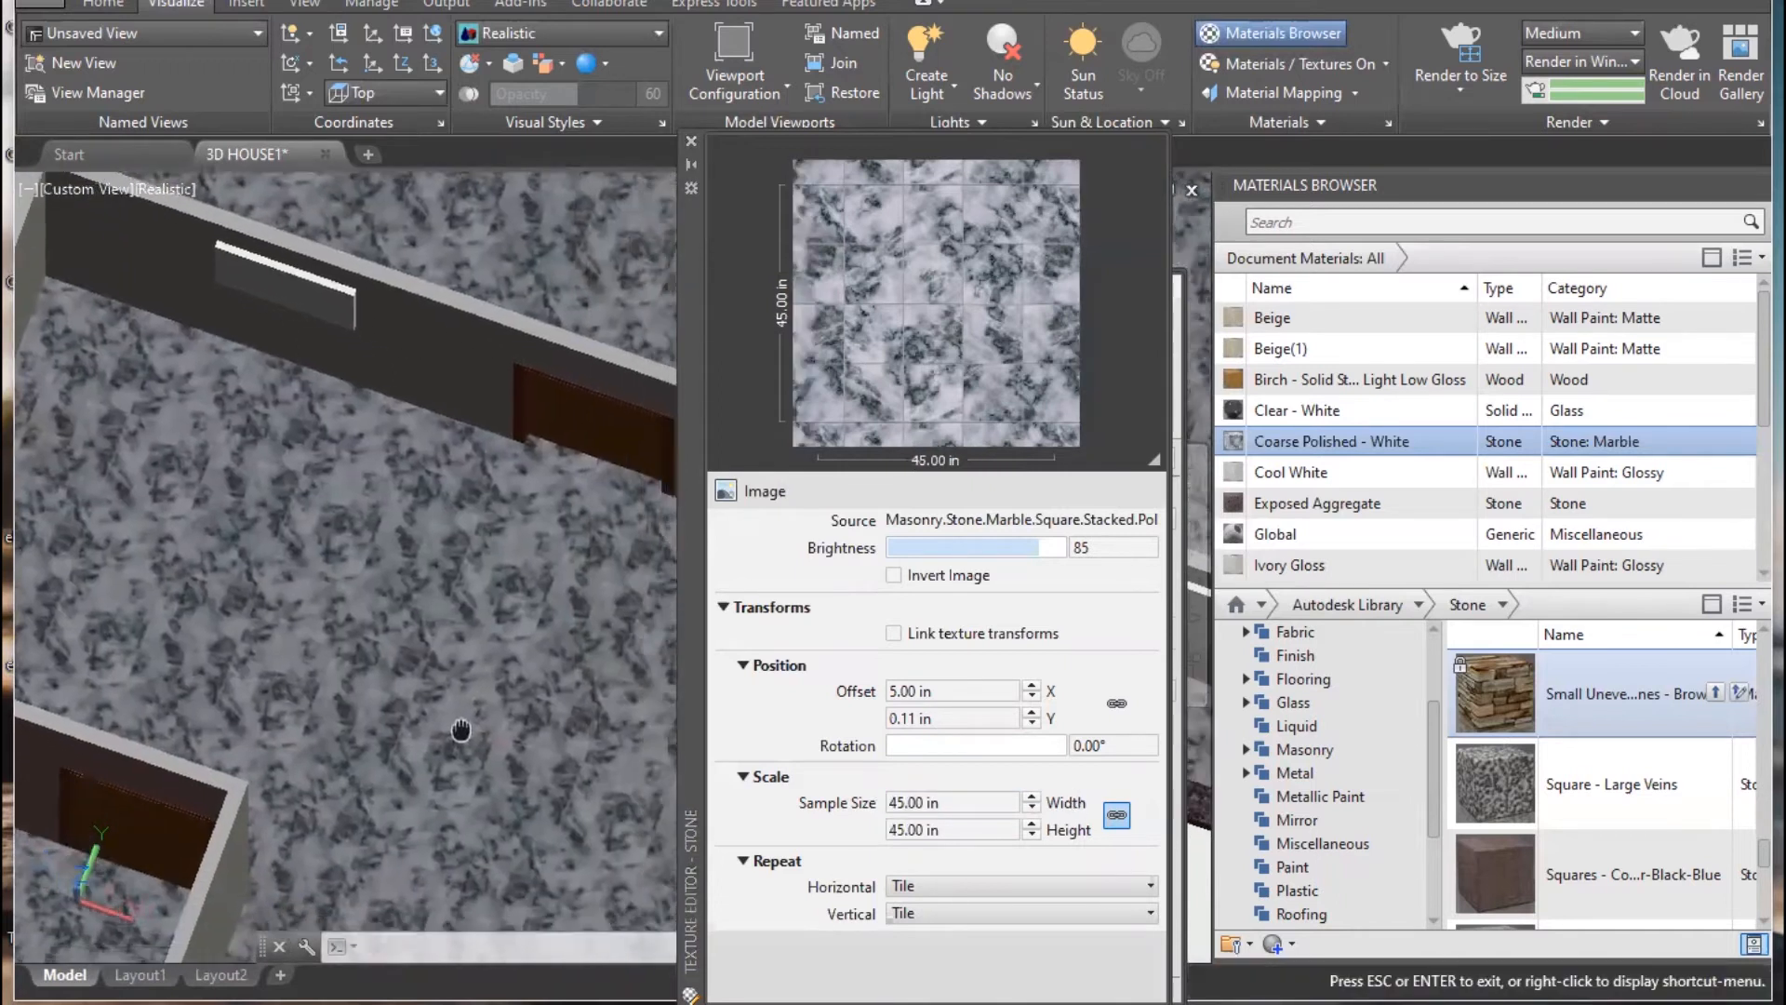
# - Try None for the stone texture's horizontal and vertical repeat and inspect the floor across the house
pyautogui.click(1012, 885)
pyautogui.click(1009, 909)
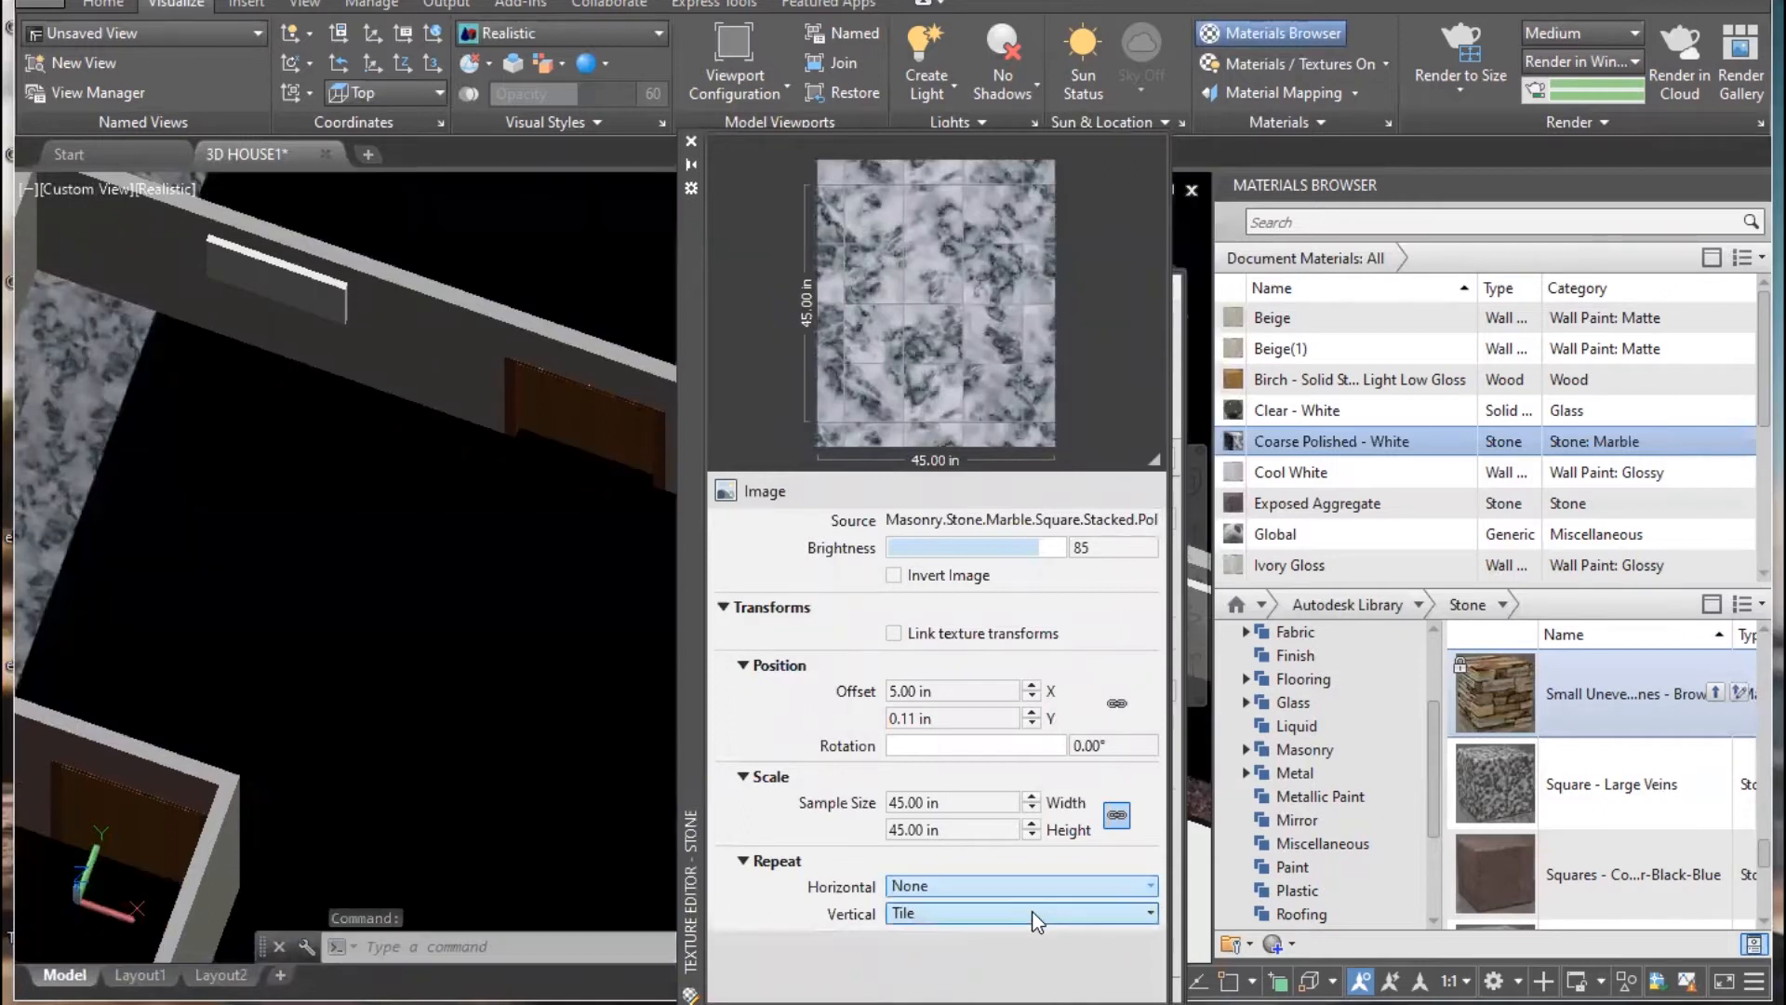
pyautogui.moveTo(180, 598); pyautogui.dragTo(516, 726, button='middle')
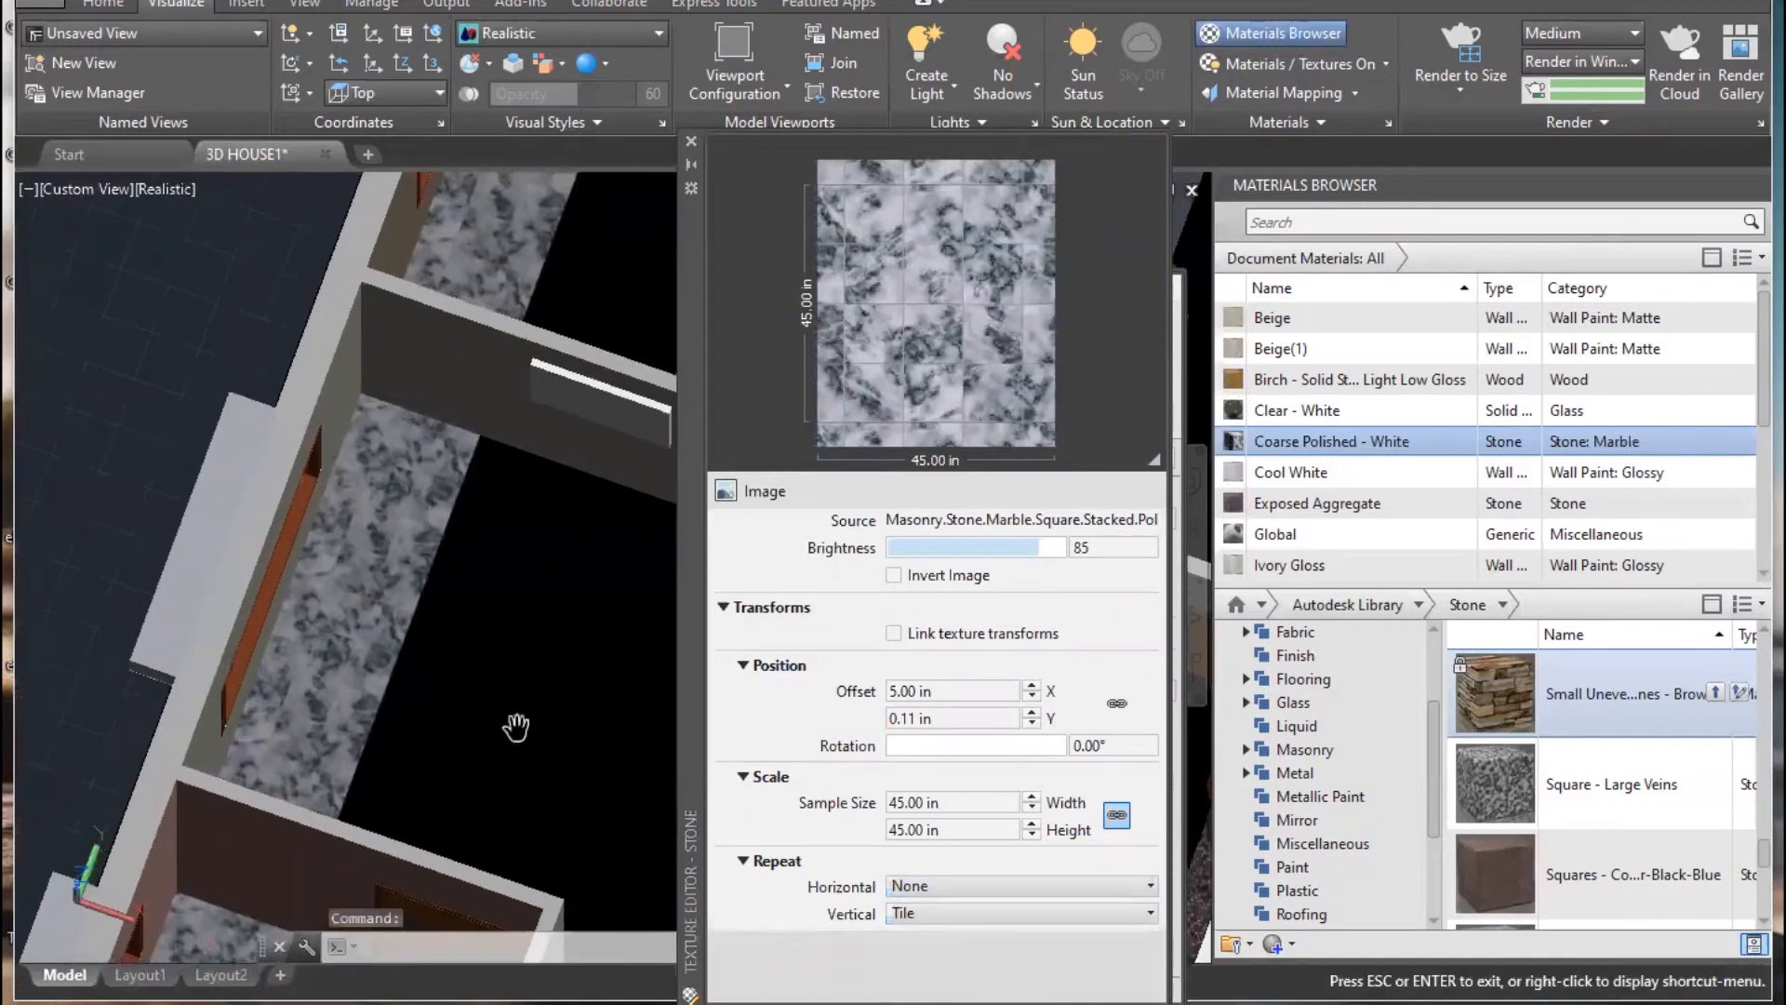
pyautogui.click(971, 913)
pyautogui.click(1032, 938)
pyautogui.scroll(-5, 498, 797)
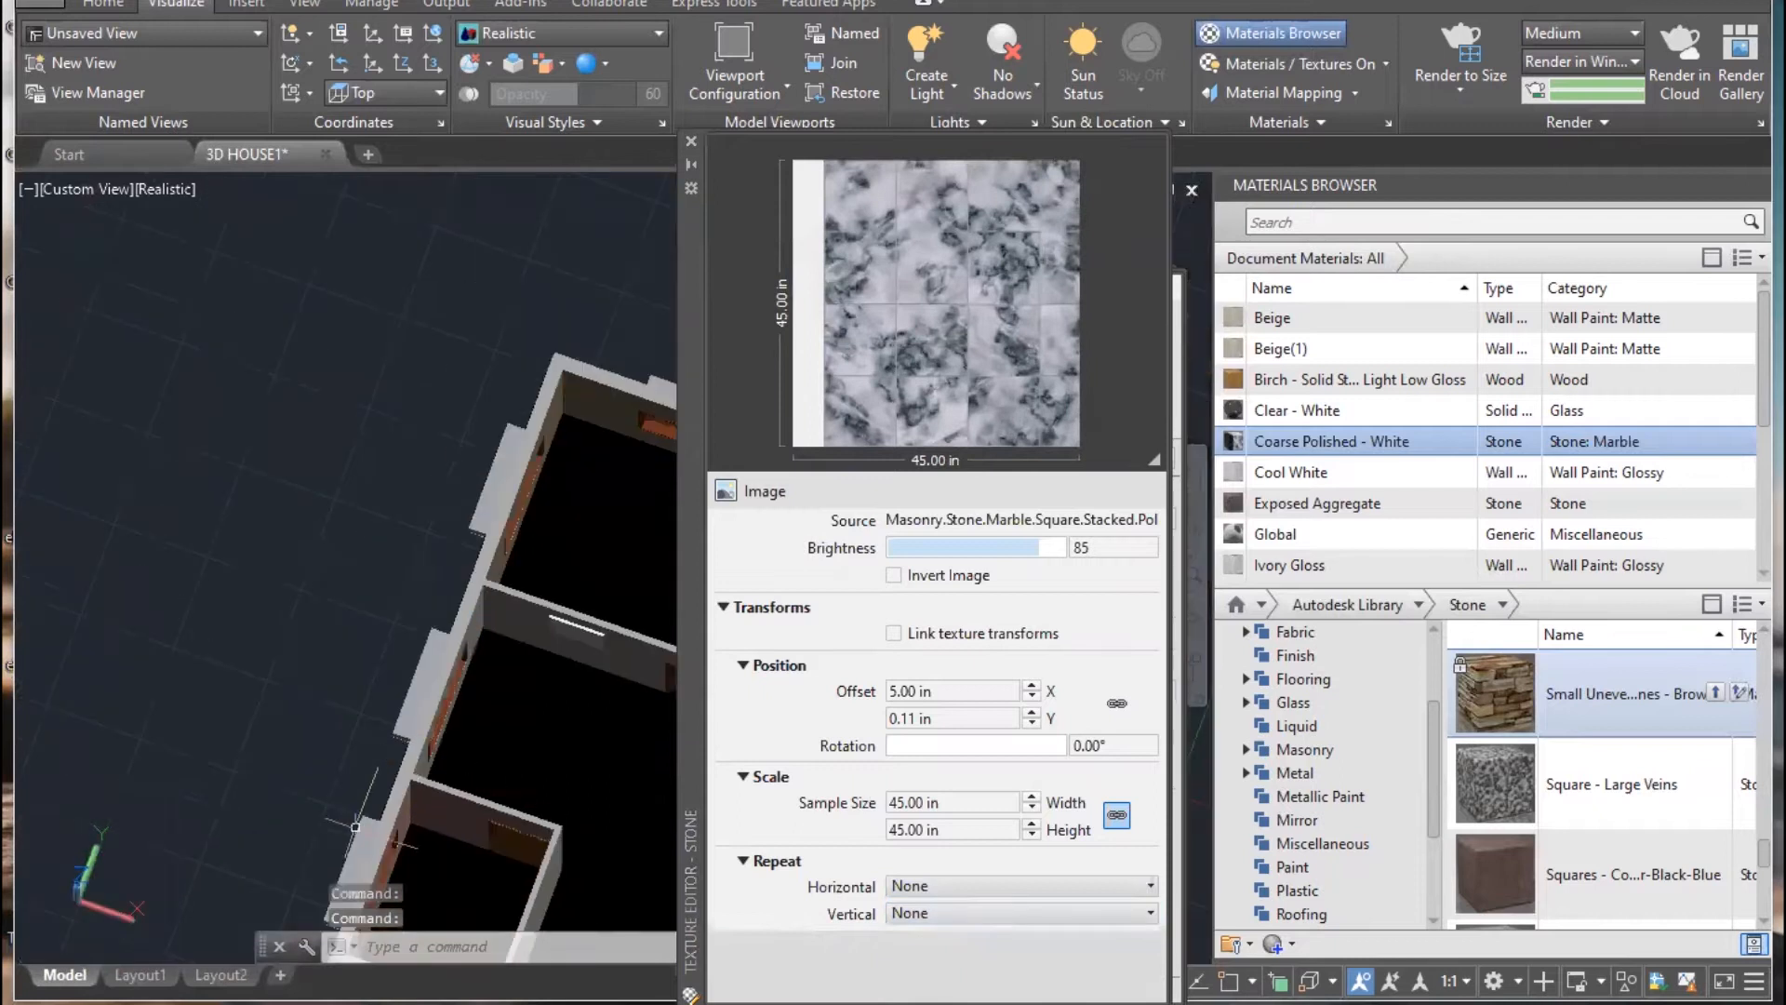
pyautogui.moveTo(445, 819); pyautogui.dragTo(485, 584, button='middle')
pyautogui.keyDown('shift'); pyautogui.moveTo(409, 642); pyautogui.dragTo(159, 761, button='middle'); pyautogui.keyUp('shift')
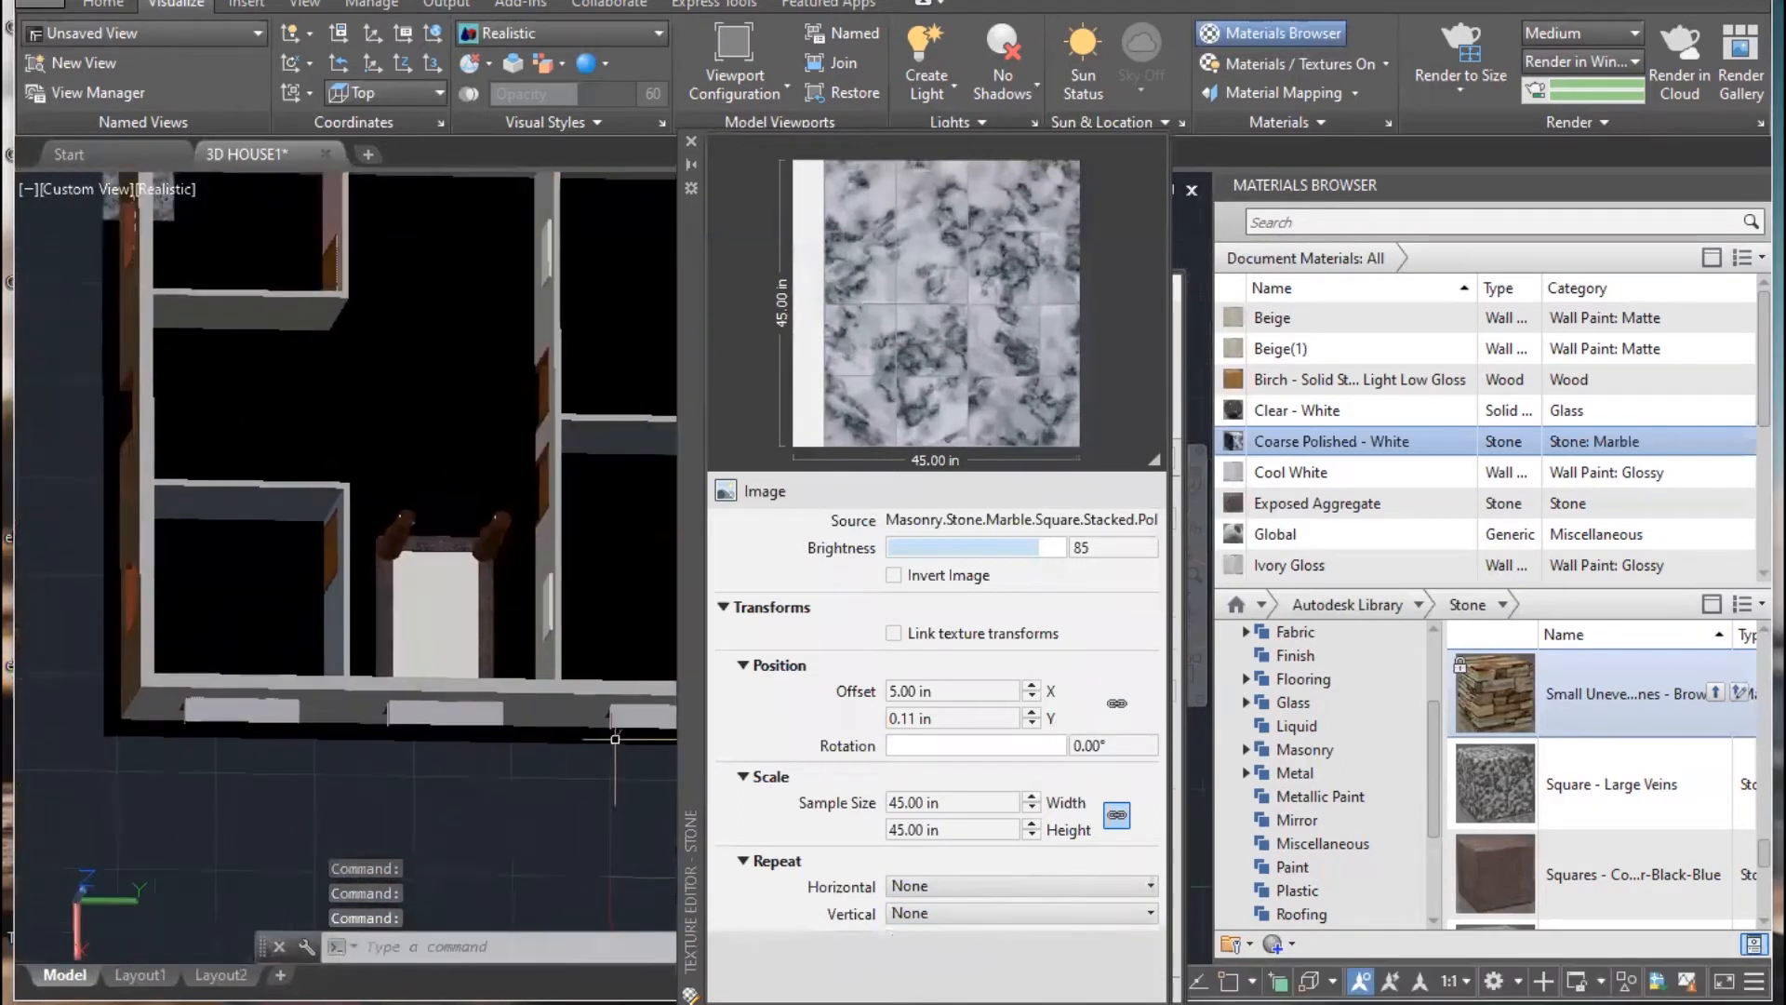
pyautogui.moveTo(131, 228); pyautogui.dragTo(154, 483, button='middle')
pyautogui.scroll(3, 151, 465)
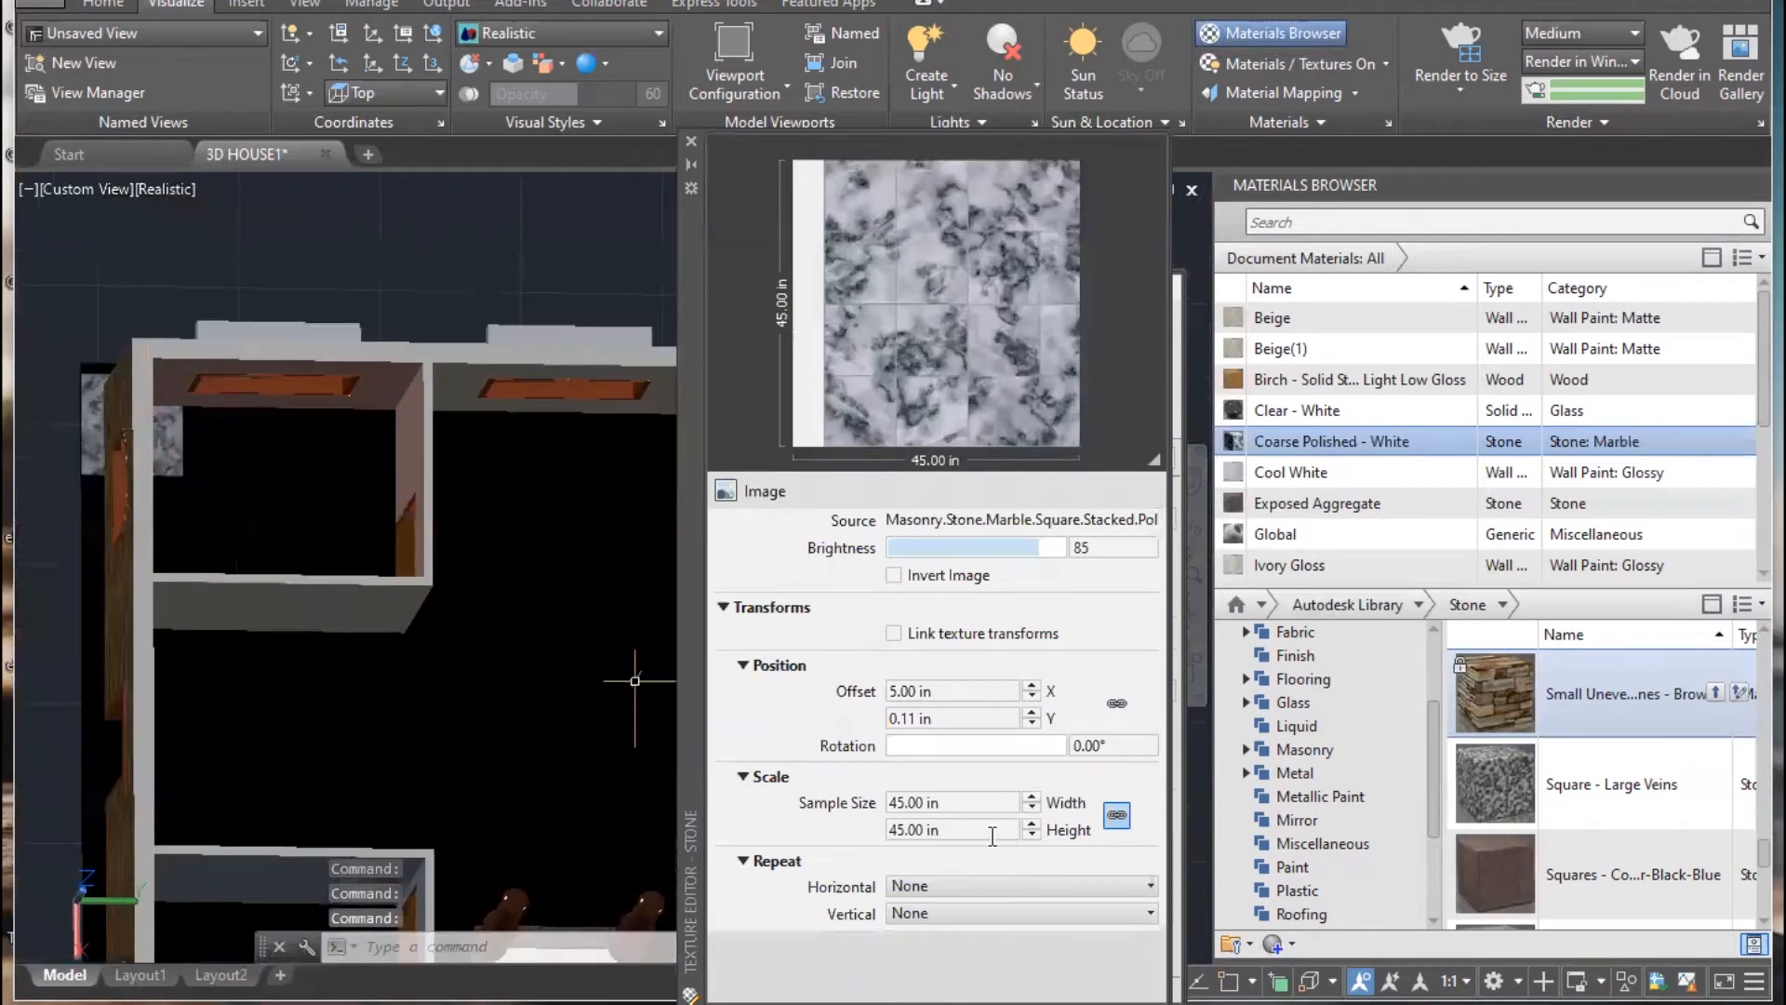
# - Set the stone texture's horizontal and vertical repeat to Tile and close its texture settings
pyautogui.click(973, 884)
pyautogui.click(1004, 931)
pyautogui.click(962, 912)
pyautogui.click(994, 958)
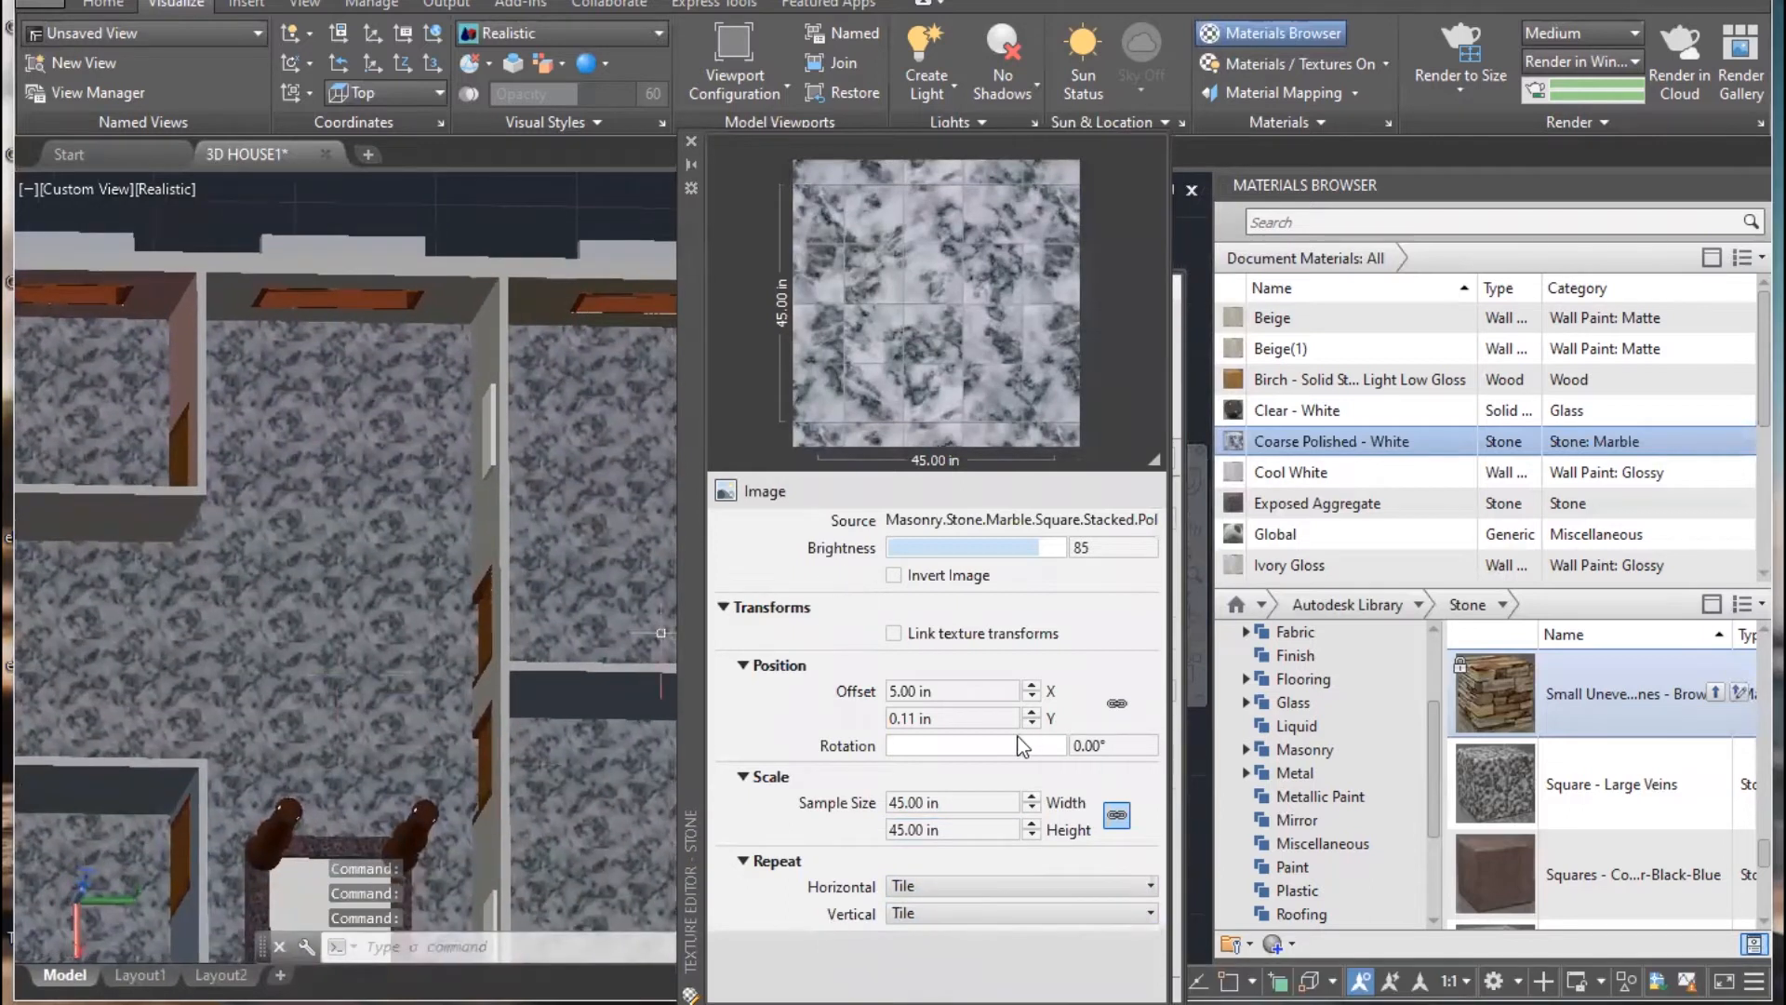
pyautogui.click(690, 145)
# - Browse the document materials and open the Exposed Aggregate stone's settings
pyautogui.keyDown('shift'); pyautogui.moveTo(619, 612); pyautogui.dragTo(521, 521, button='middle'); pyautogui.keyUp('shift')
pyautogui.scroll(3, 307, 539)
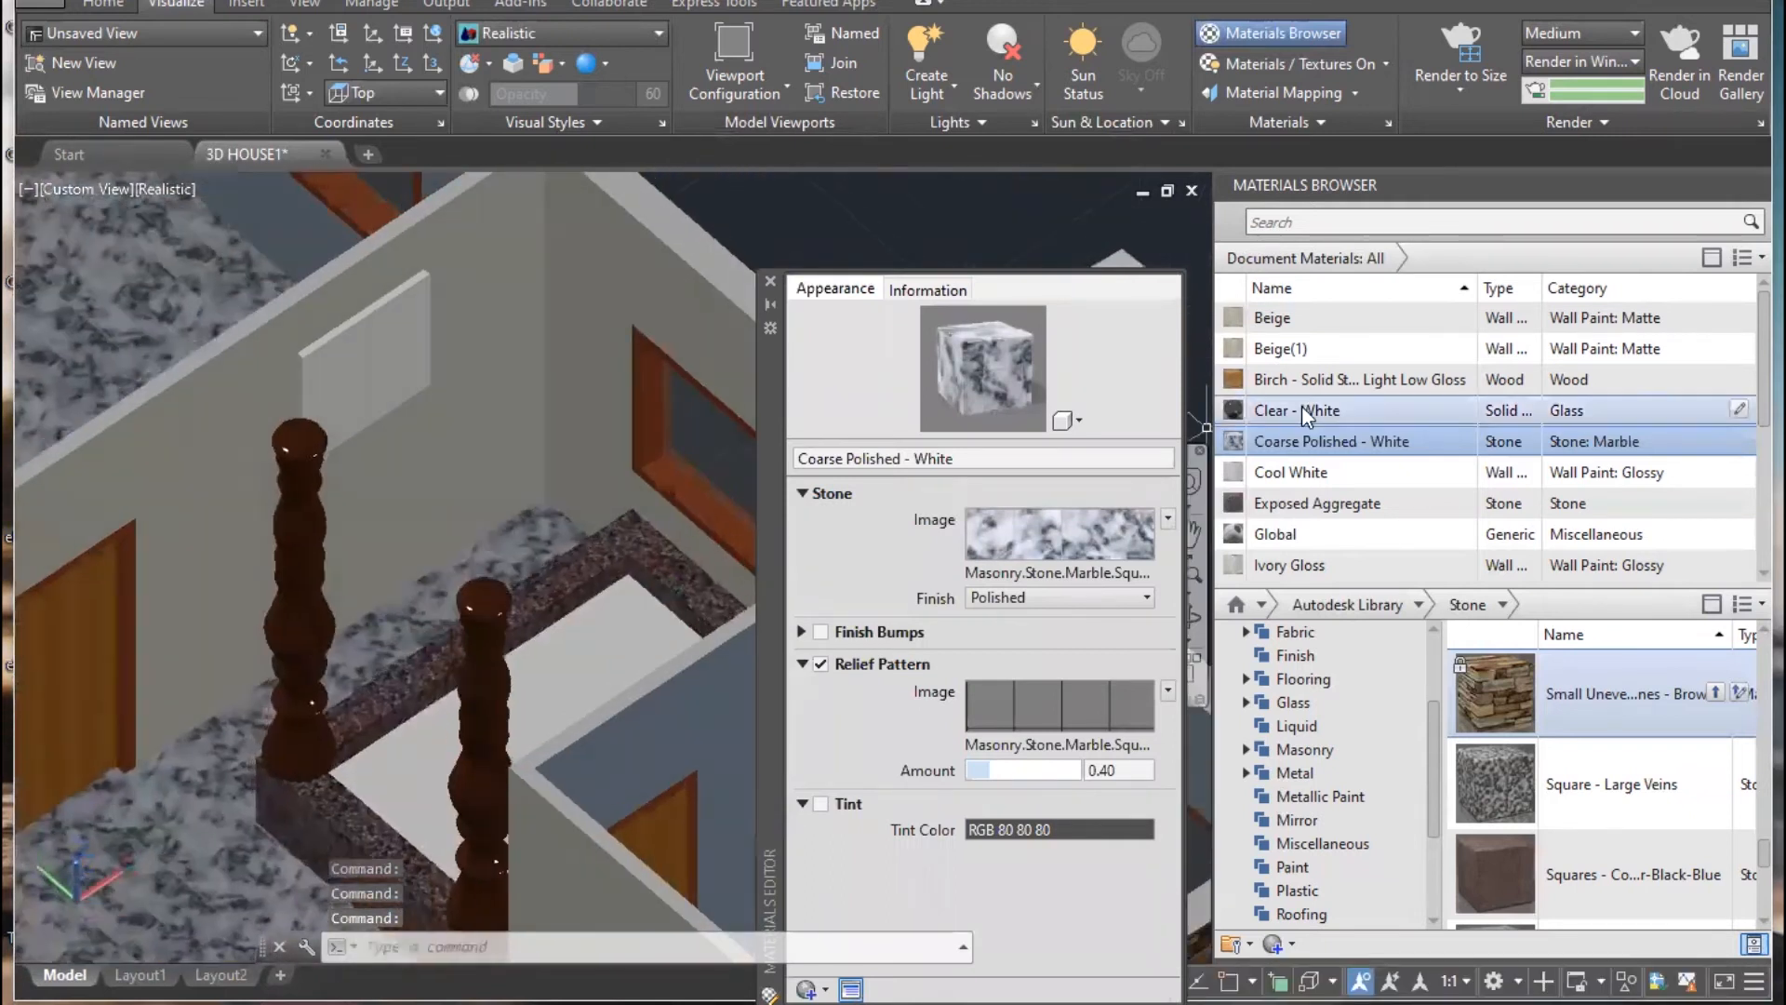
pyautogui.scroll(-2, 1356, 513)
pyautogui.scroll(-2, 1356, 515)
pyautogui.scroll(4, 1336, 503)
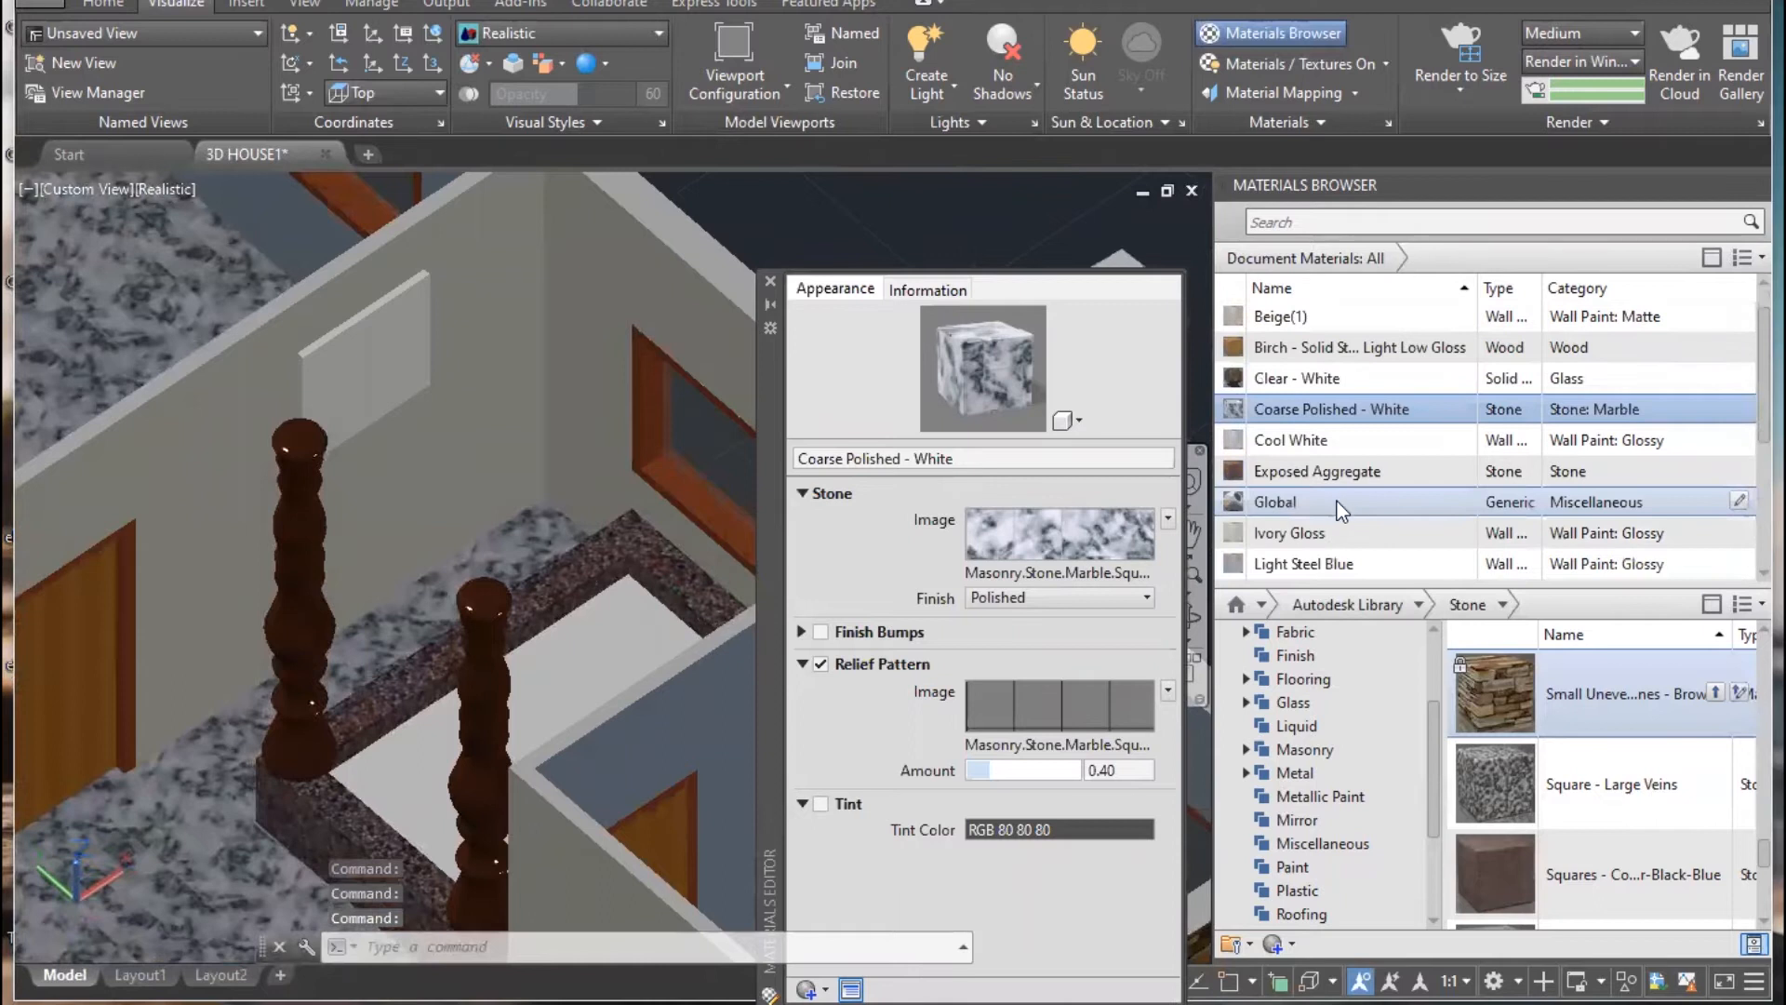
pyautogui.scroll(-2, 1327, 466)
pyautogui.scroll(-2, 1302, 493)
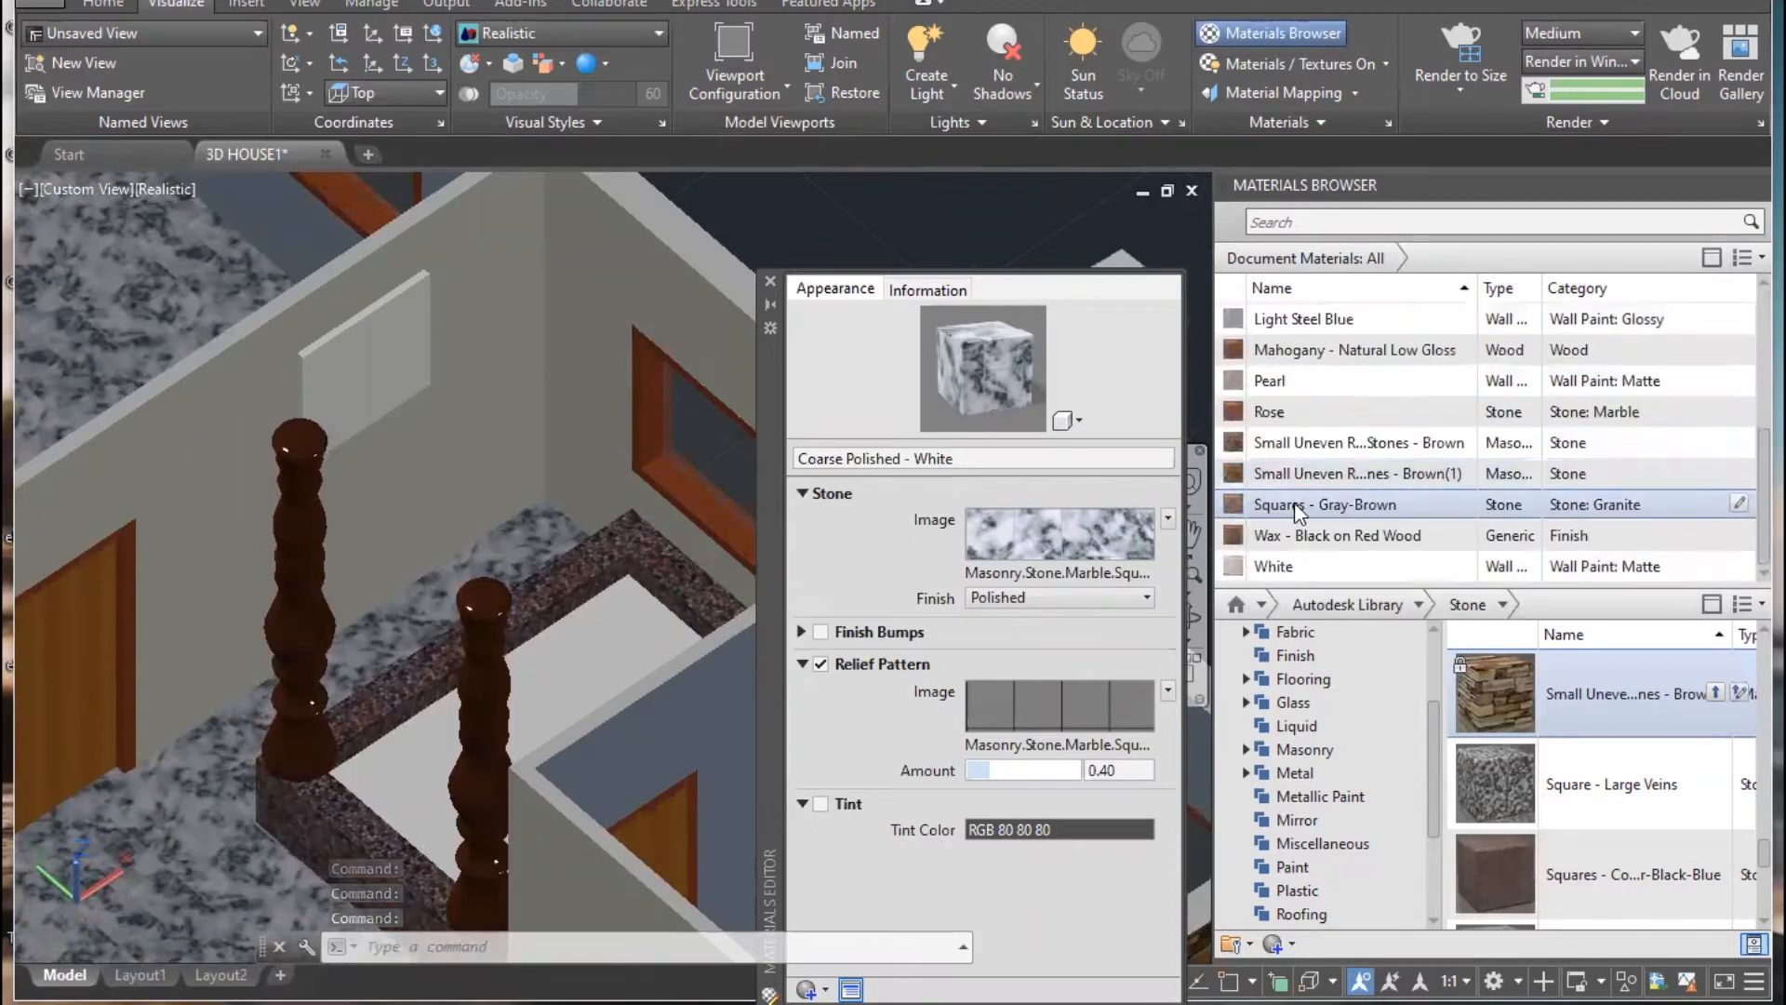
pyautogui.scroll(3, 1293, 530)
pyautogui.click(1291, 390)
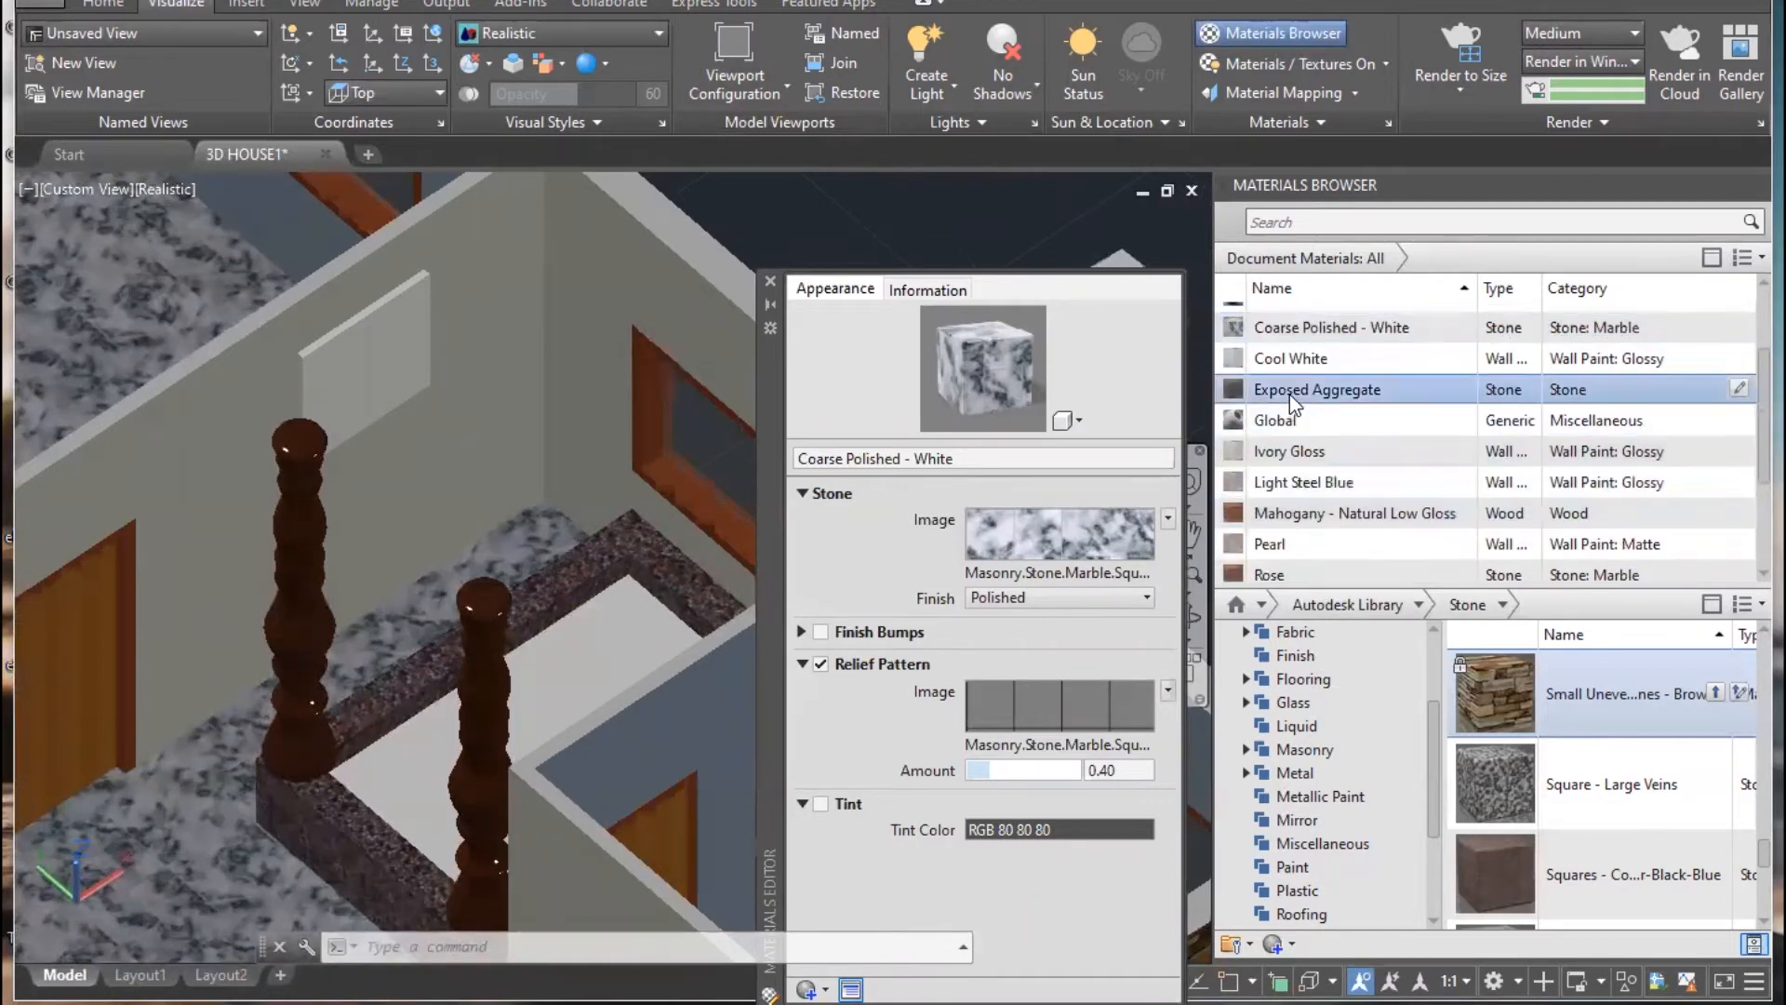
pyautogui.scroll(-2, 1315, 477)
pyautogui.scroll(1, 1305, 536)
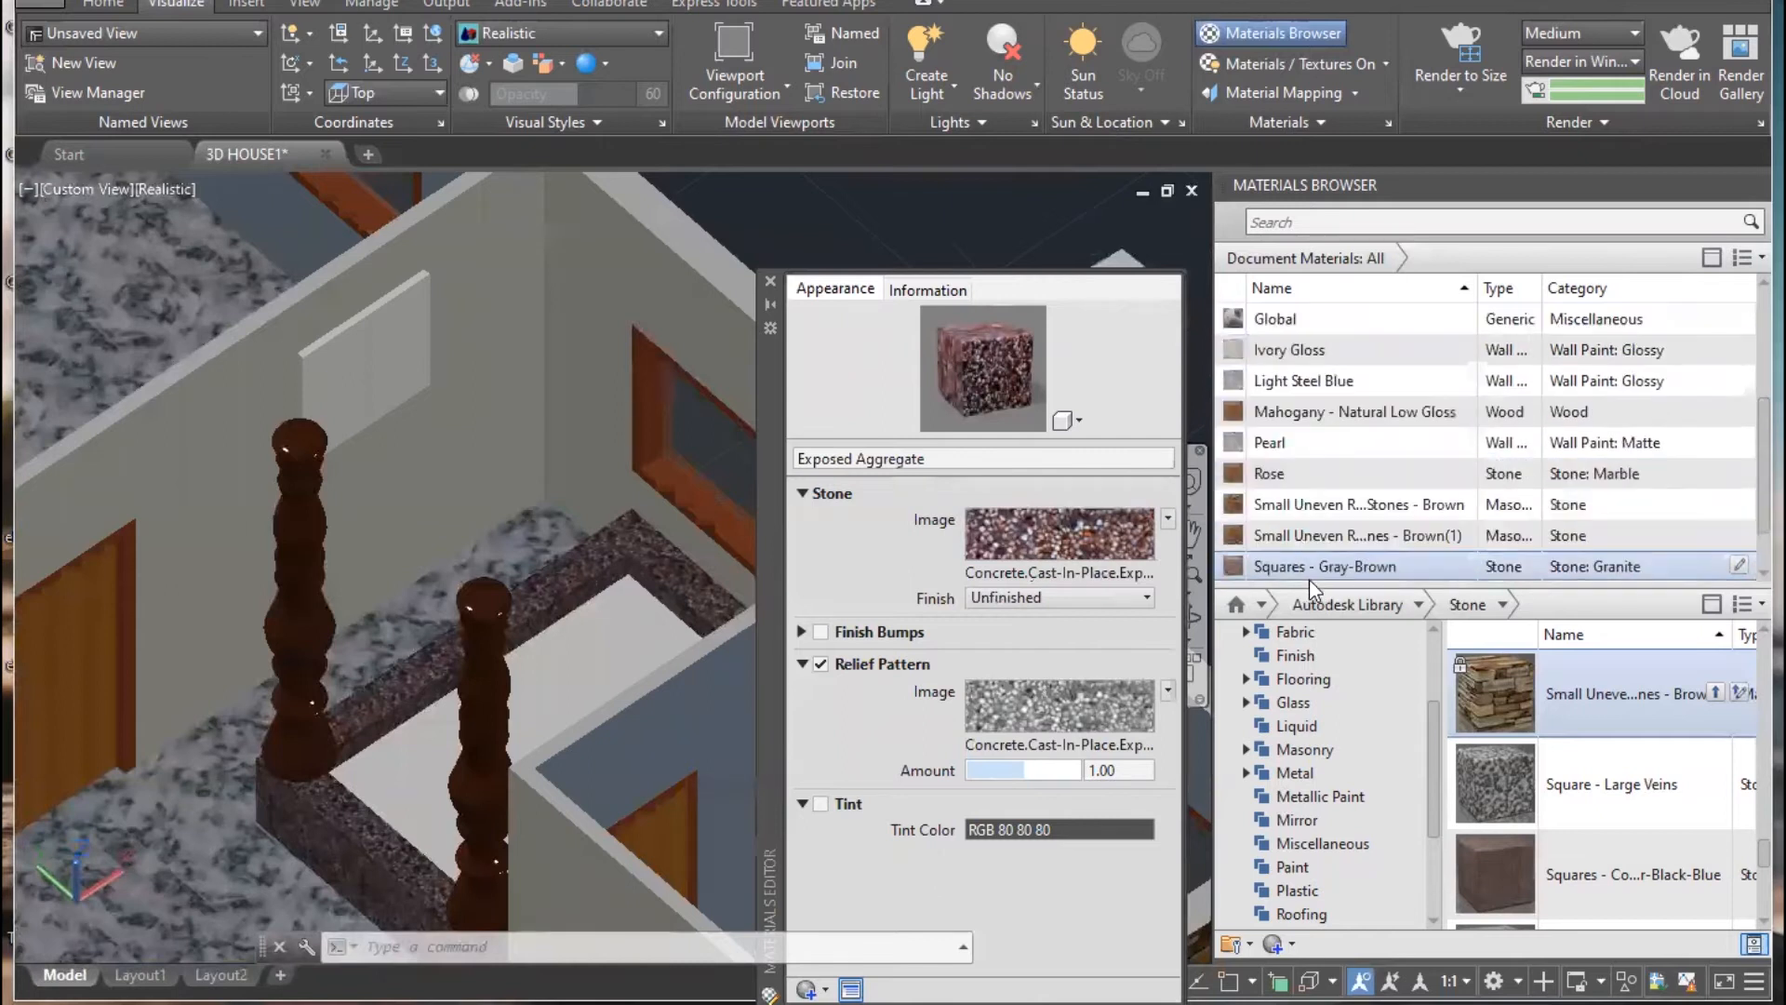
# - Check the settings of the Mahogany - Natural Low Gloss and Pearl materials and open those of Wax - Black on Red Wood
pyautogui.click(1282, 414)
pyautogui.scroll(-1, 1289, 537)
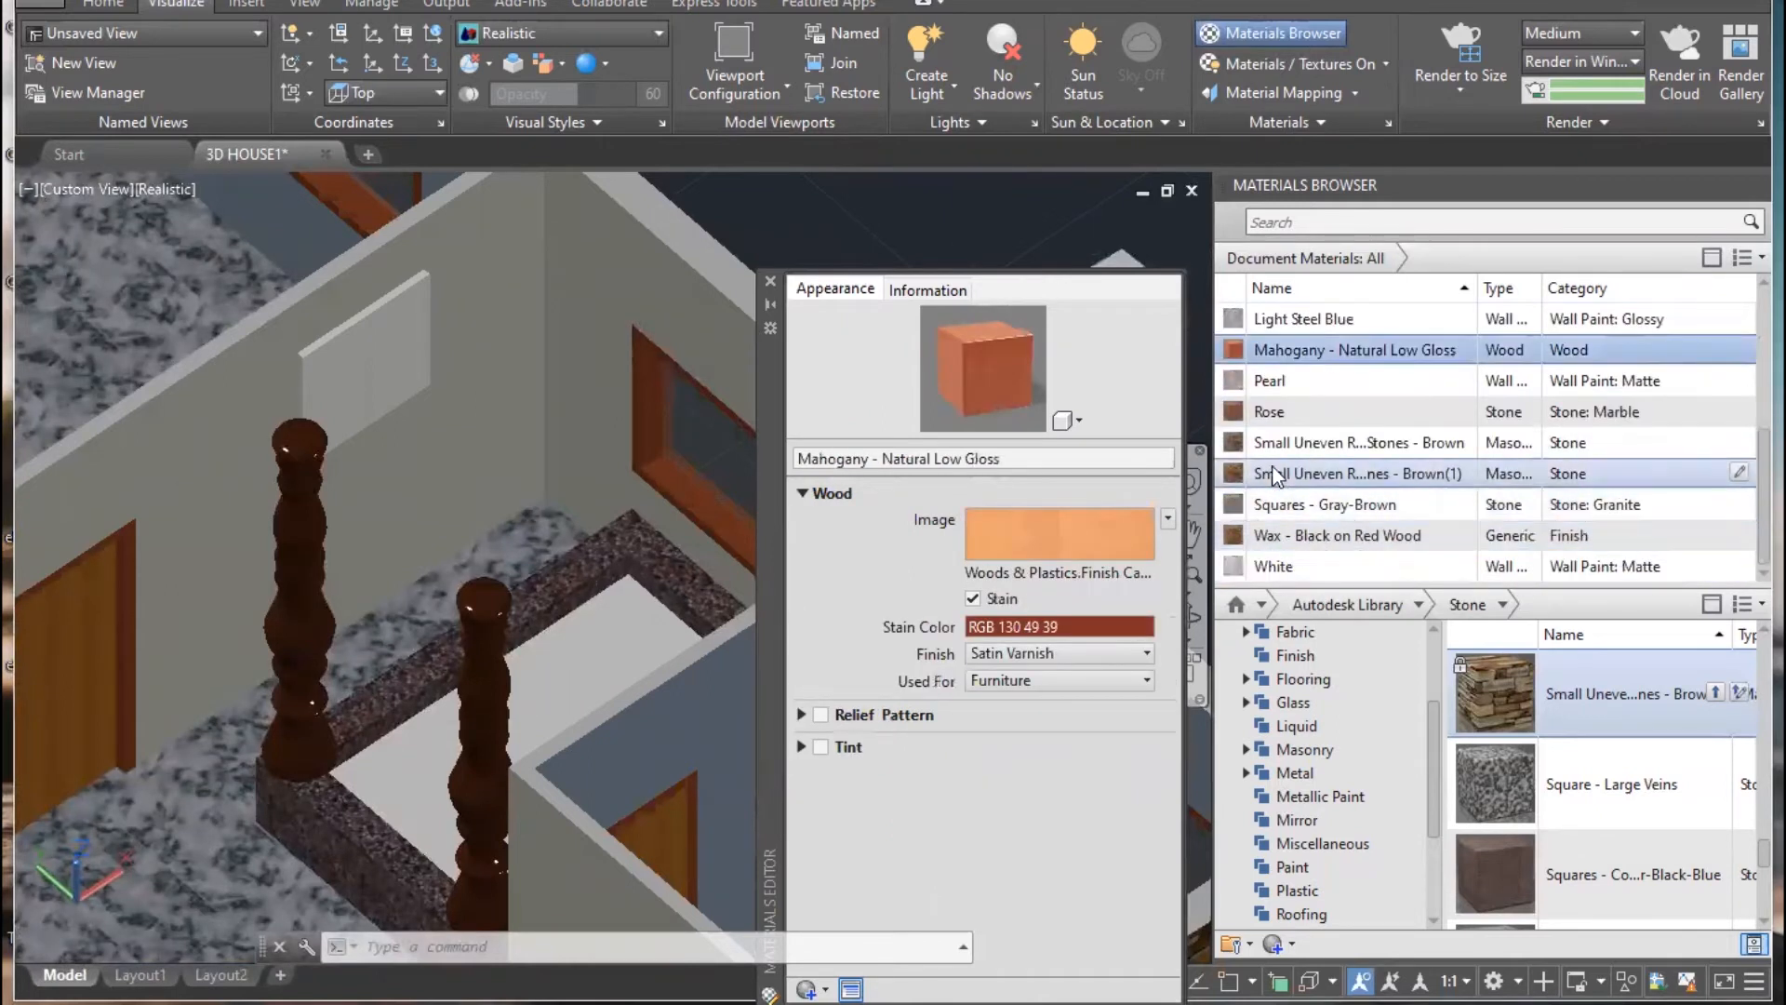
pyautogui.click(1267, 383)
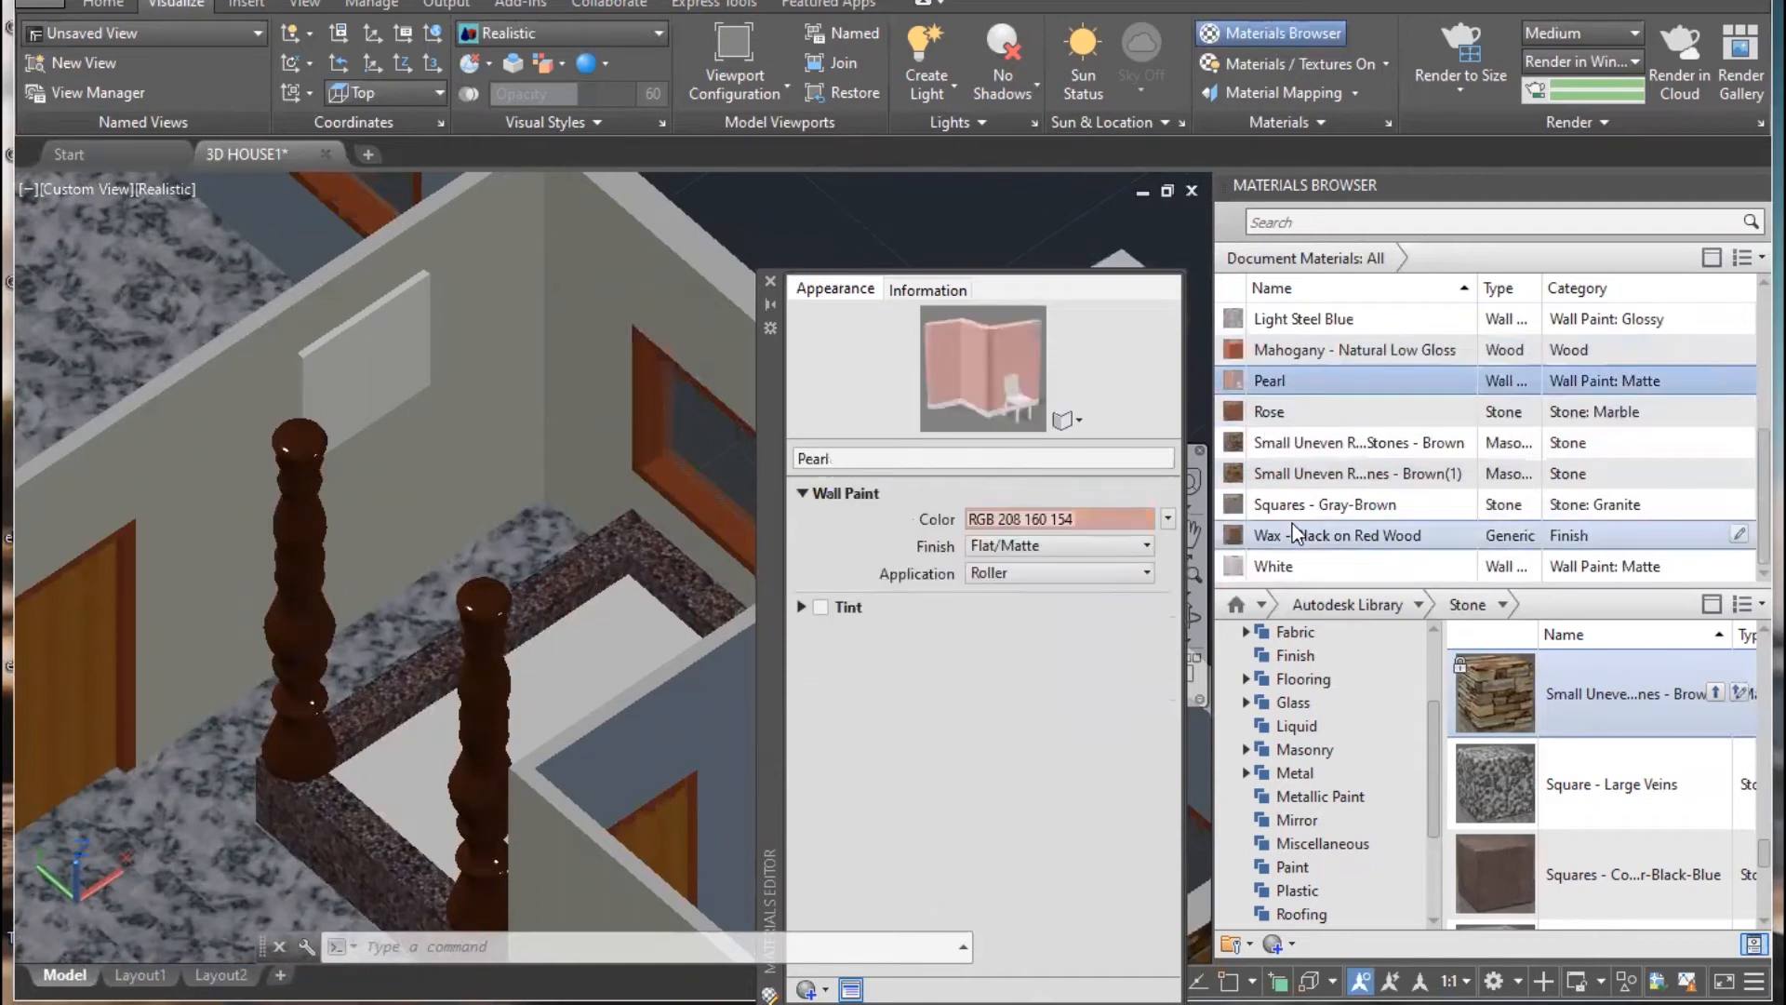
pyautogui.scroll(3, 1292, 522)
pyautogui.scroll(2, 1276, 391)
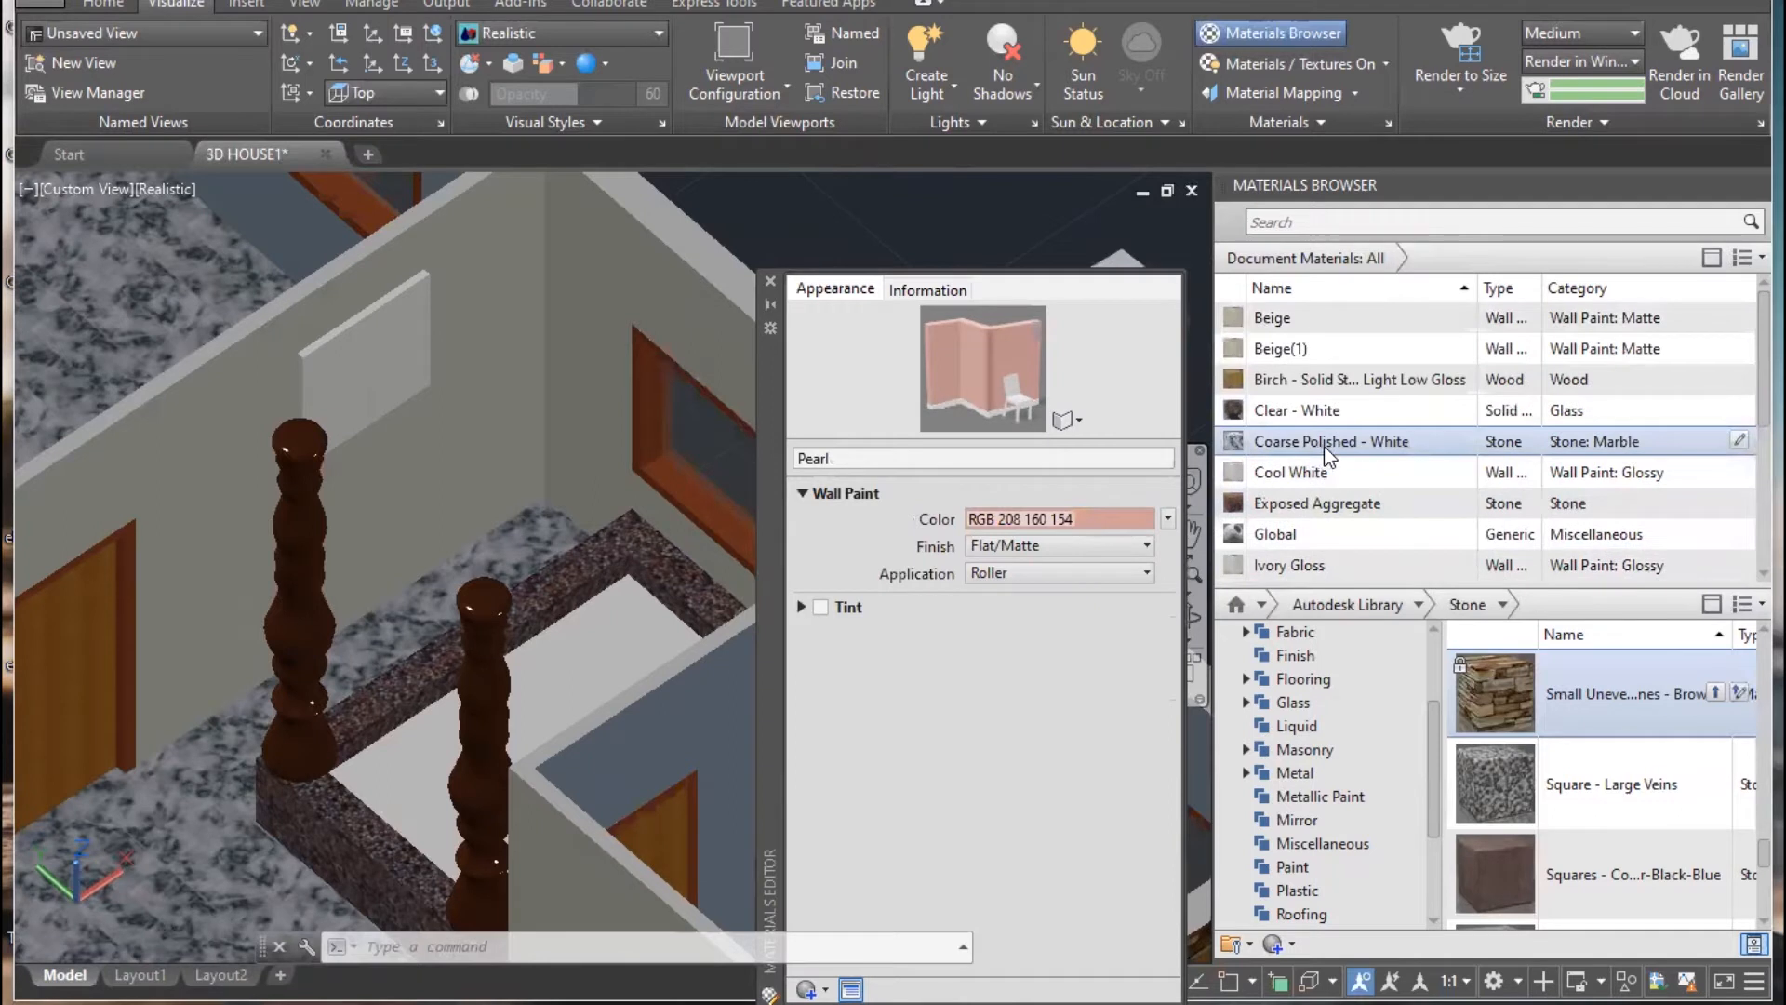
pyautogui.scroll(-5, 1325, 446)
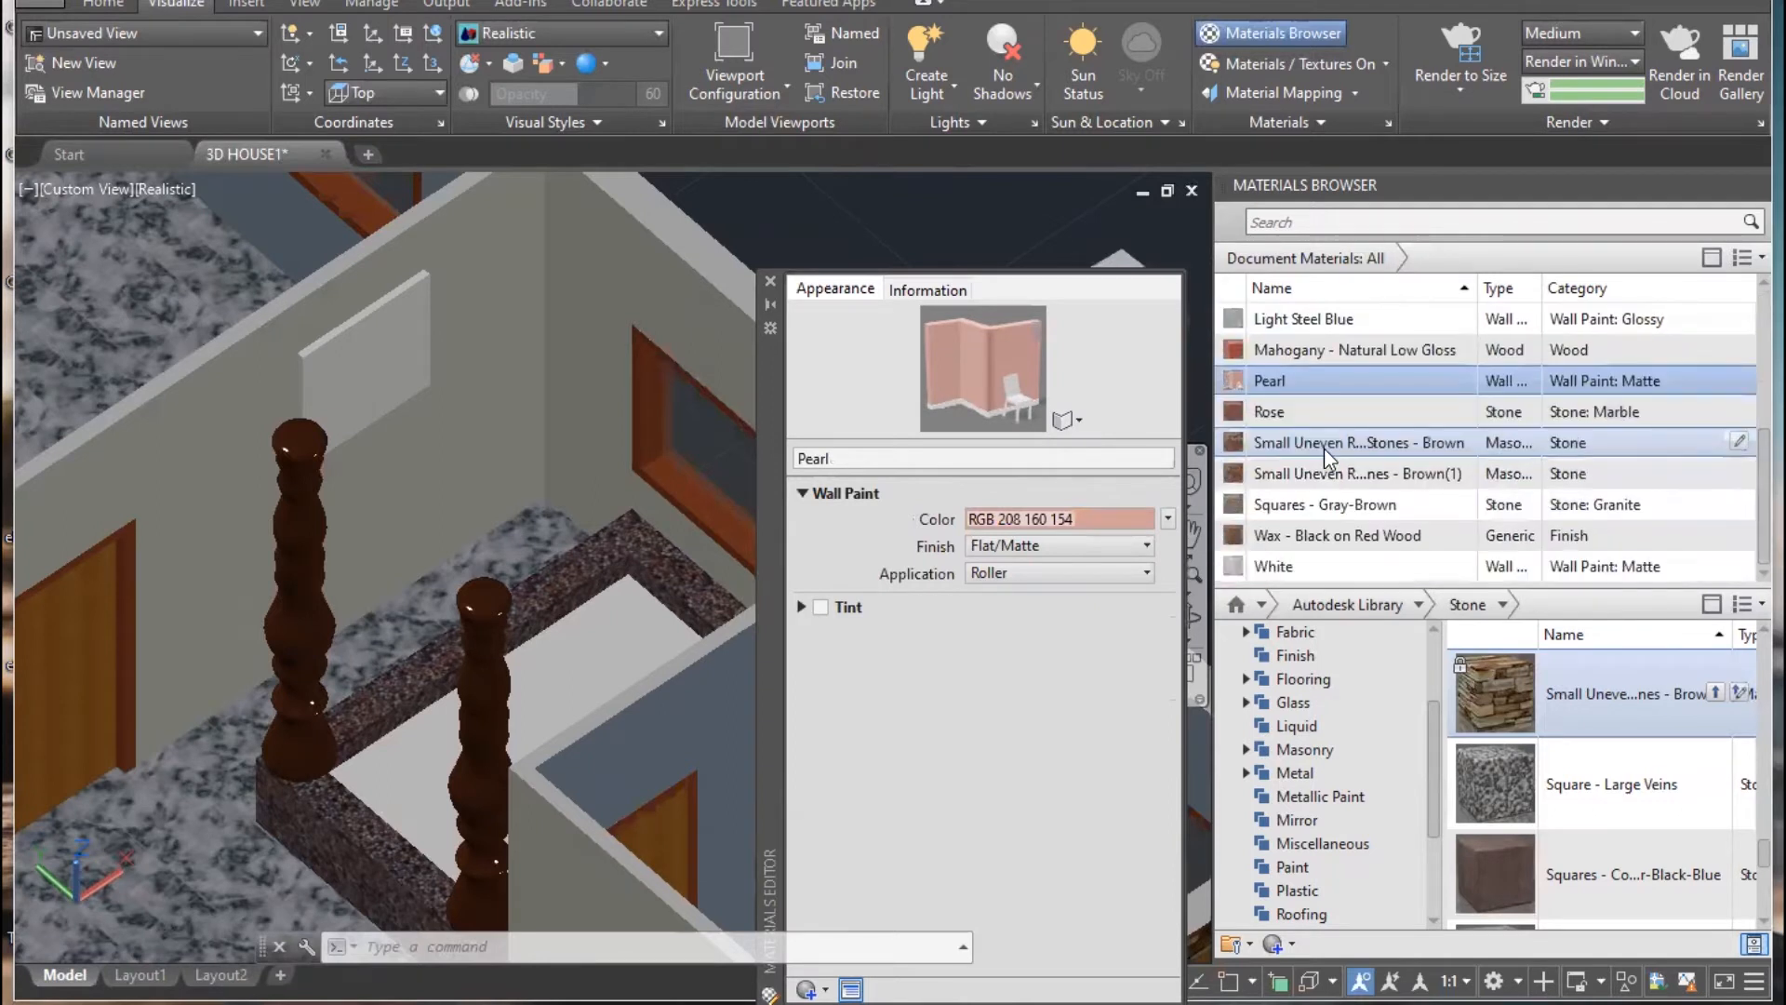
pyautogui.click(1307, 537)
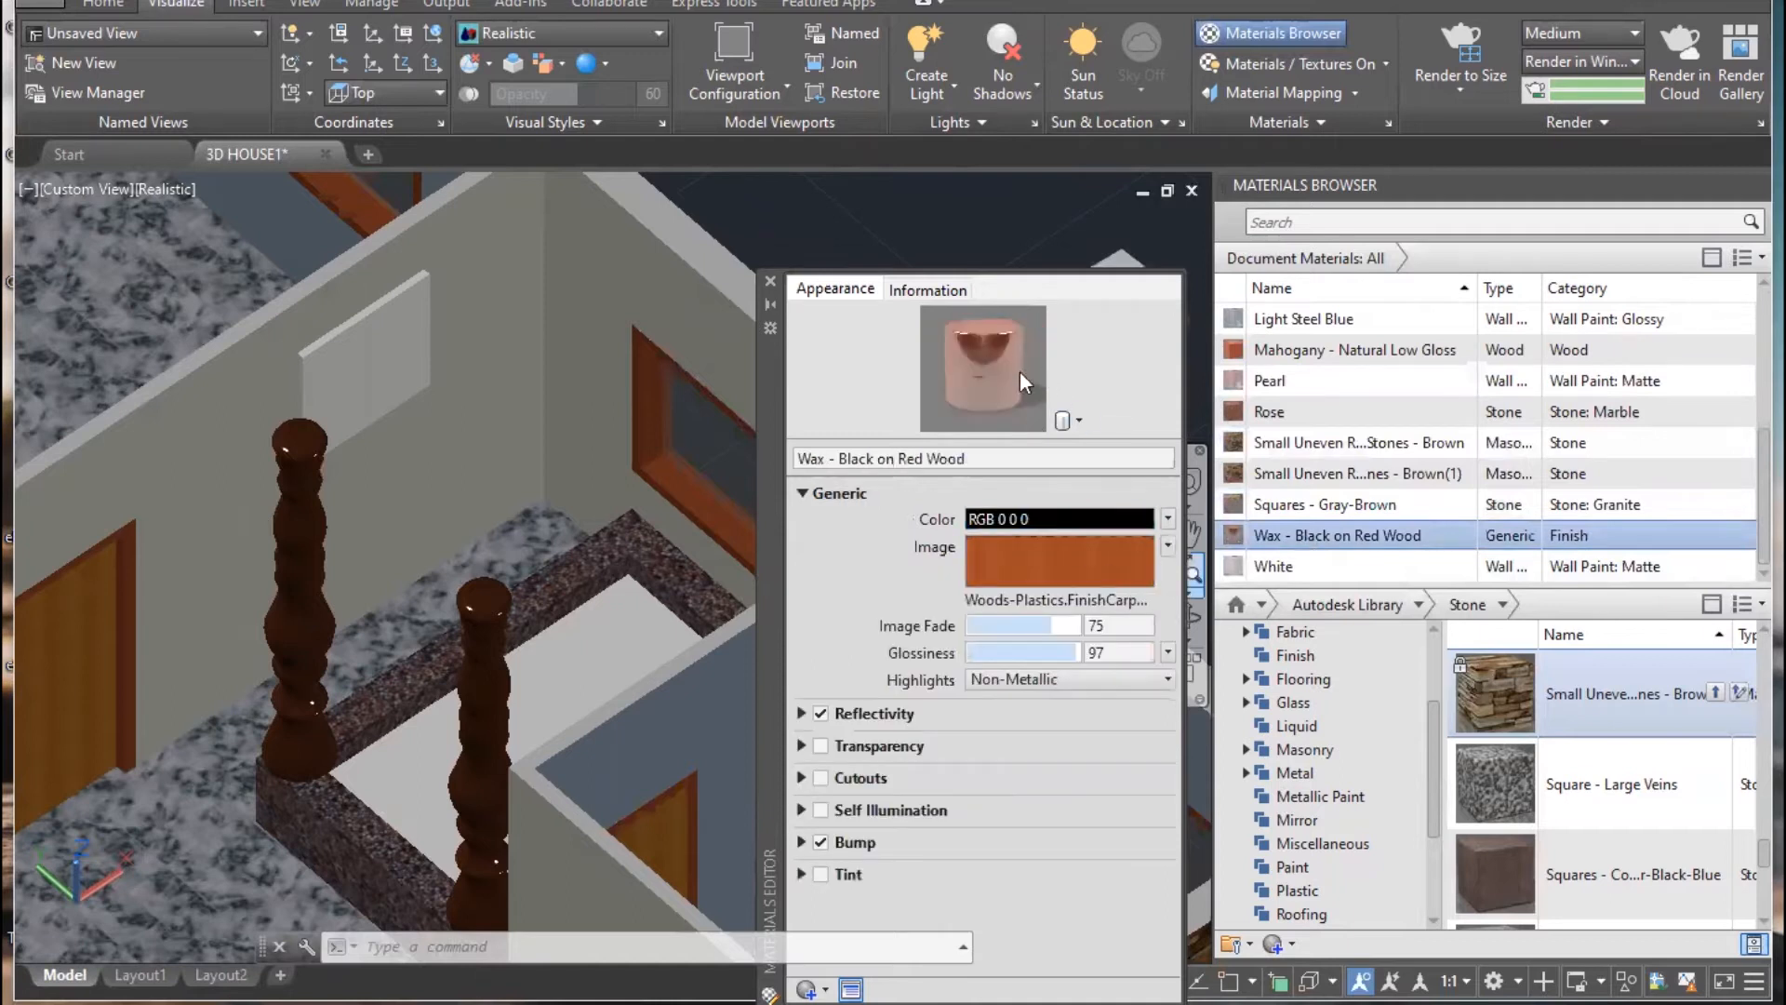
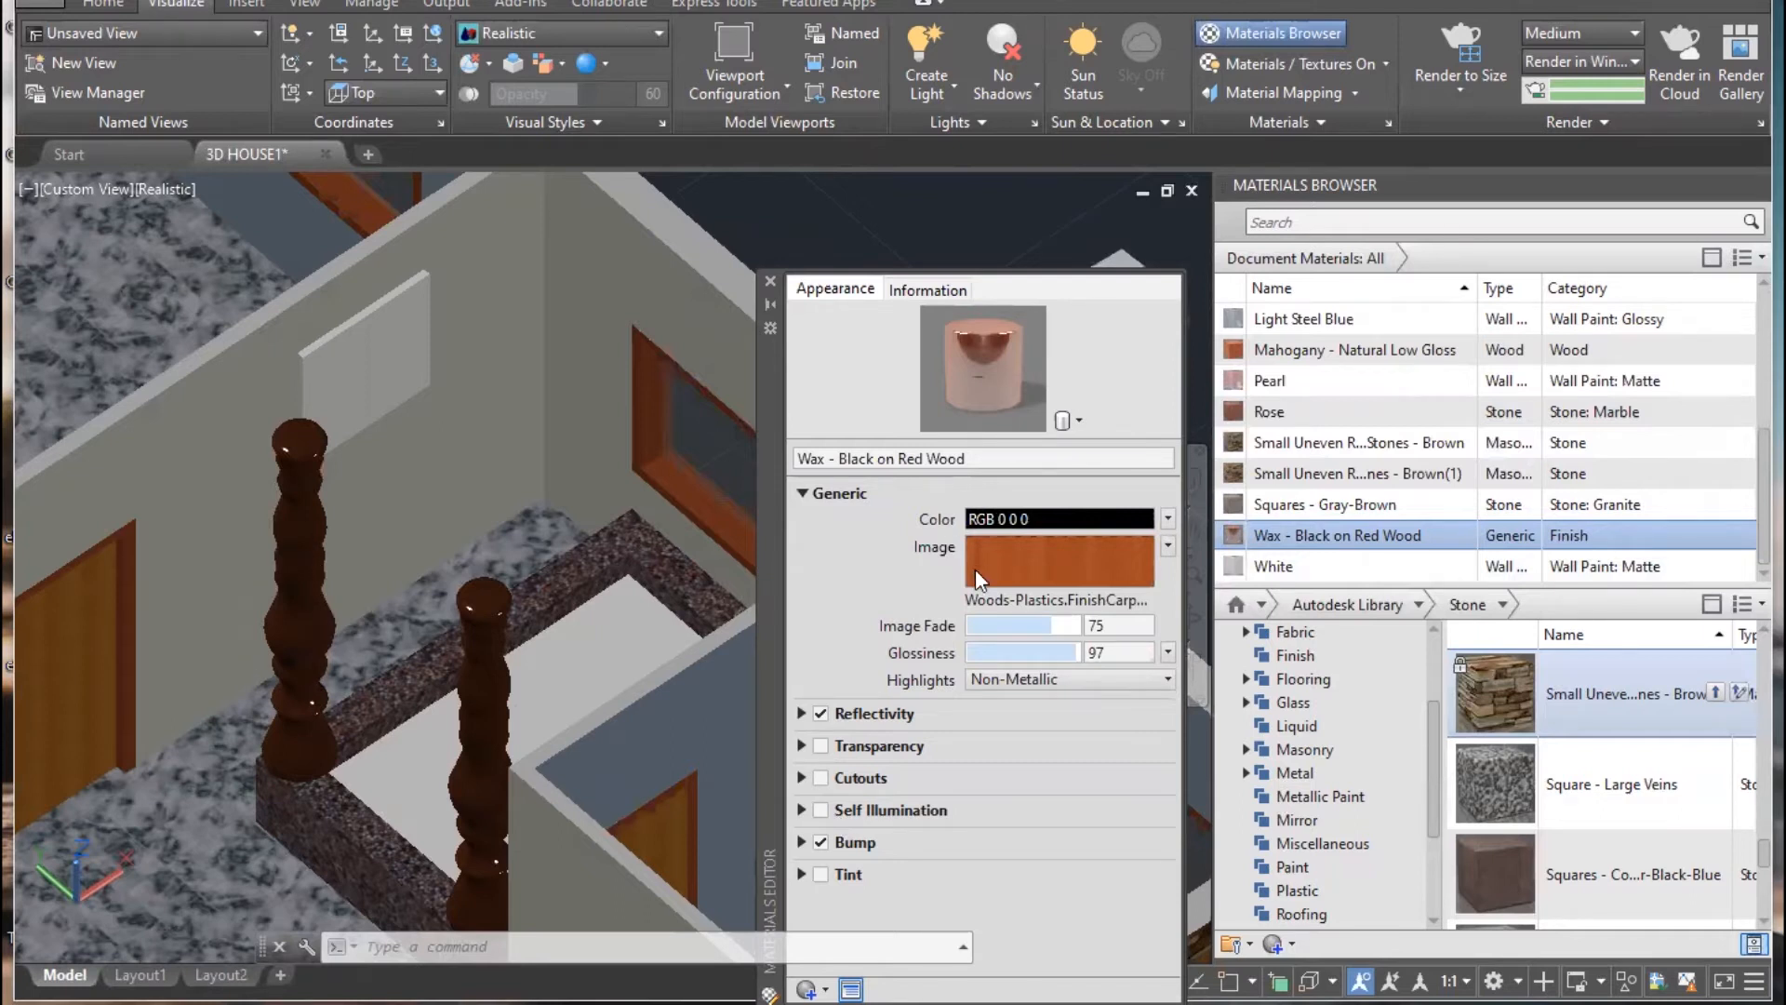
# - Turn off the wax wood material's Bump and enable Reflectivity with Direct 3 and Oblique 37
pyautogui.click(821, 713)
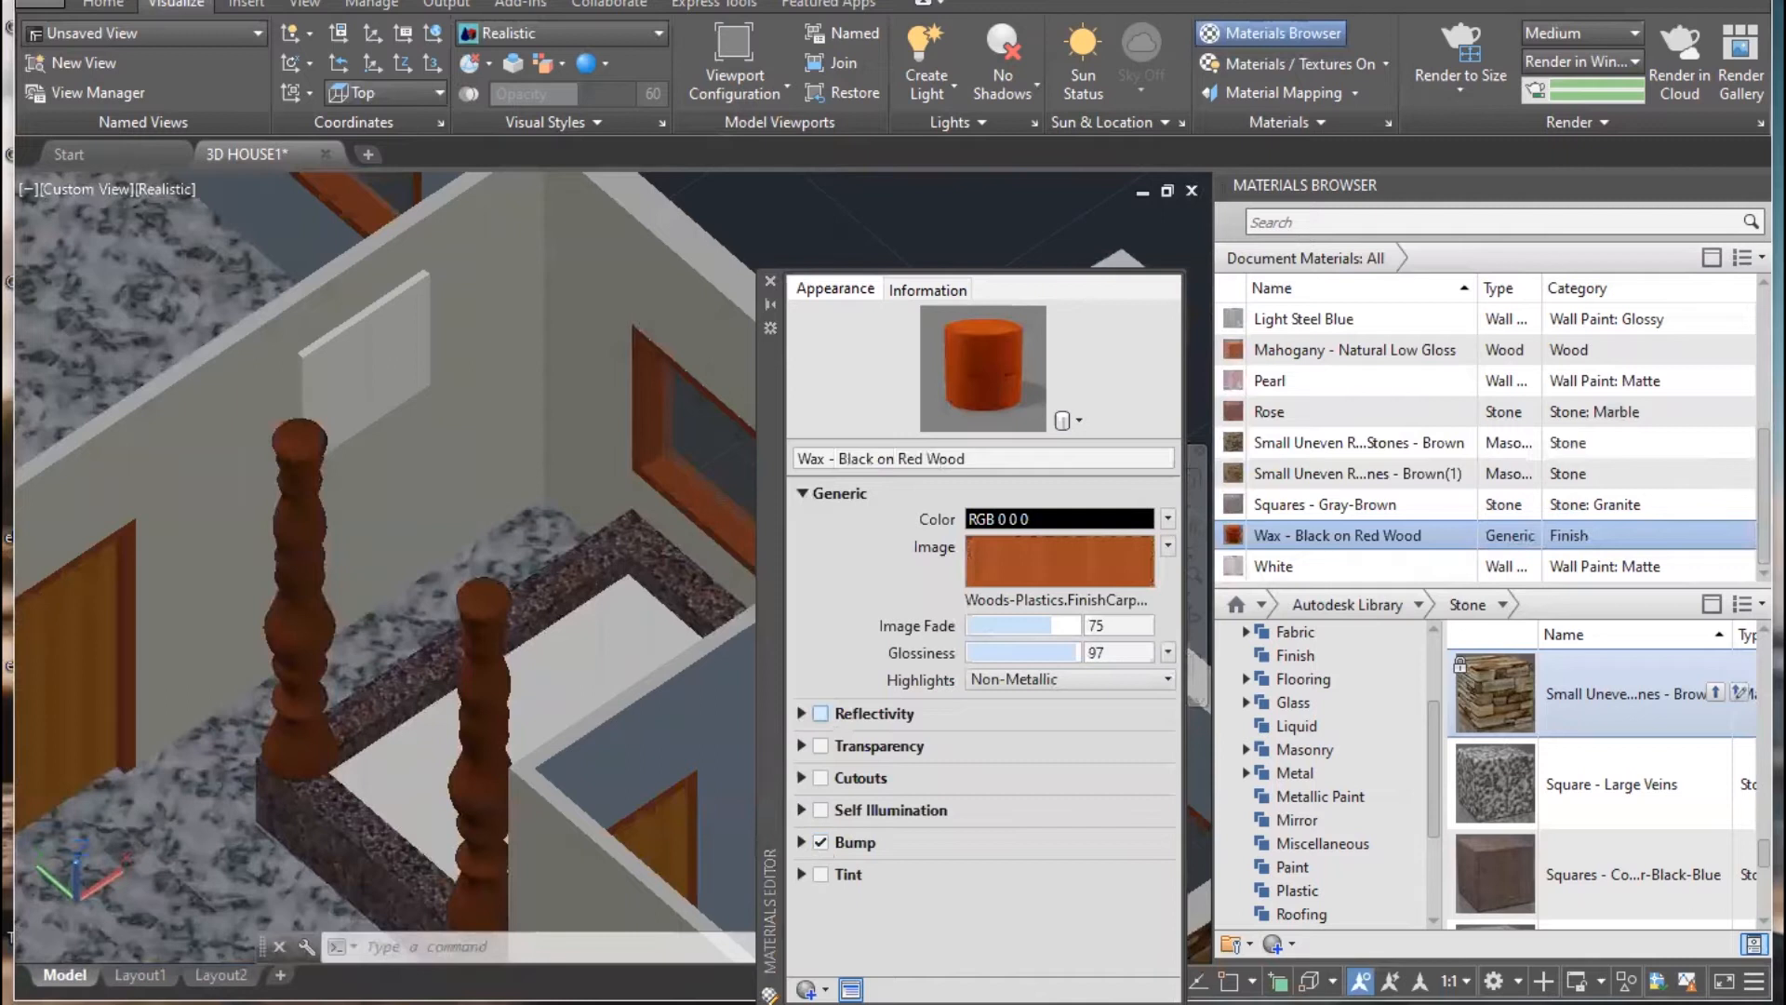
pyautogui.scroll(5, 537, 749)
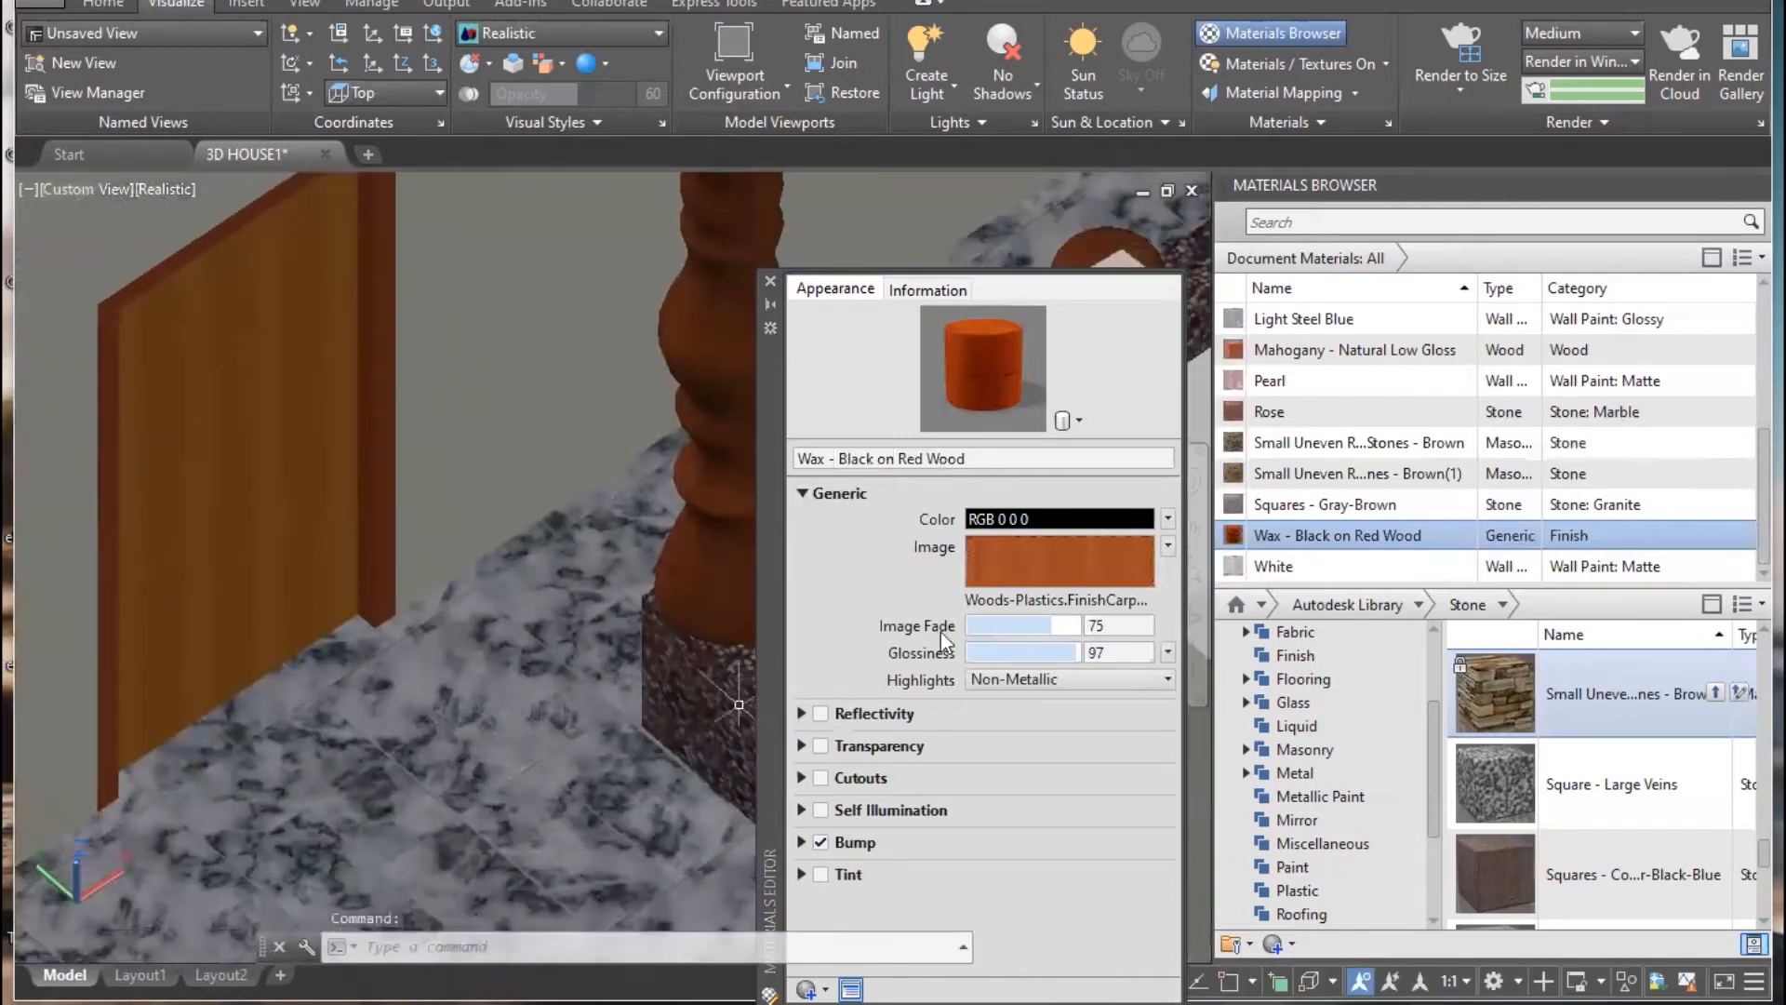
pyautogui.click(824, 843)
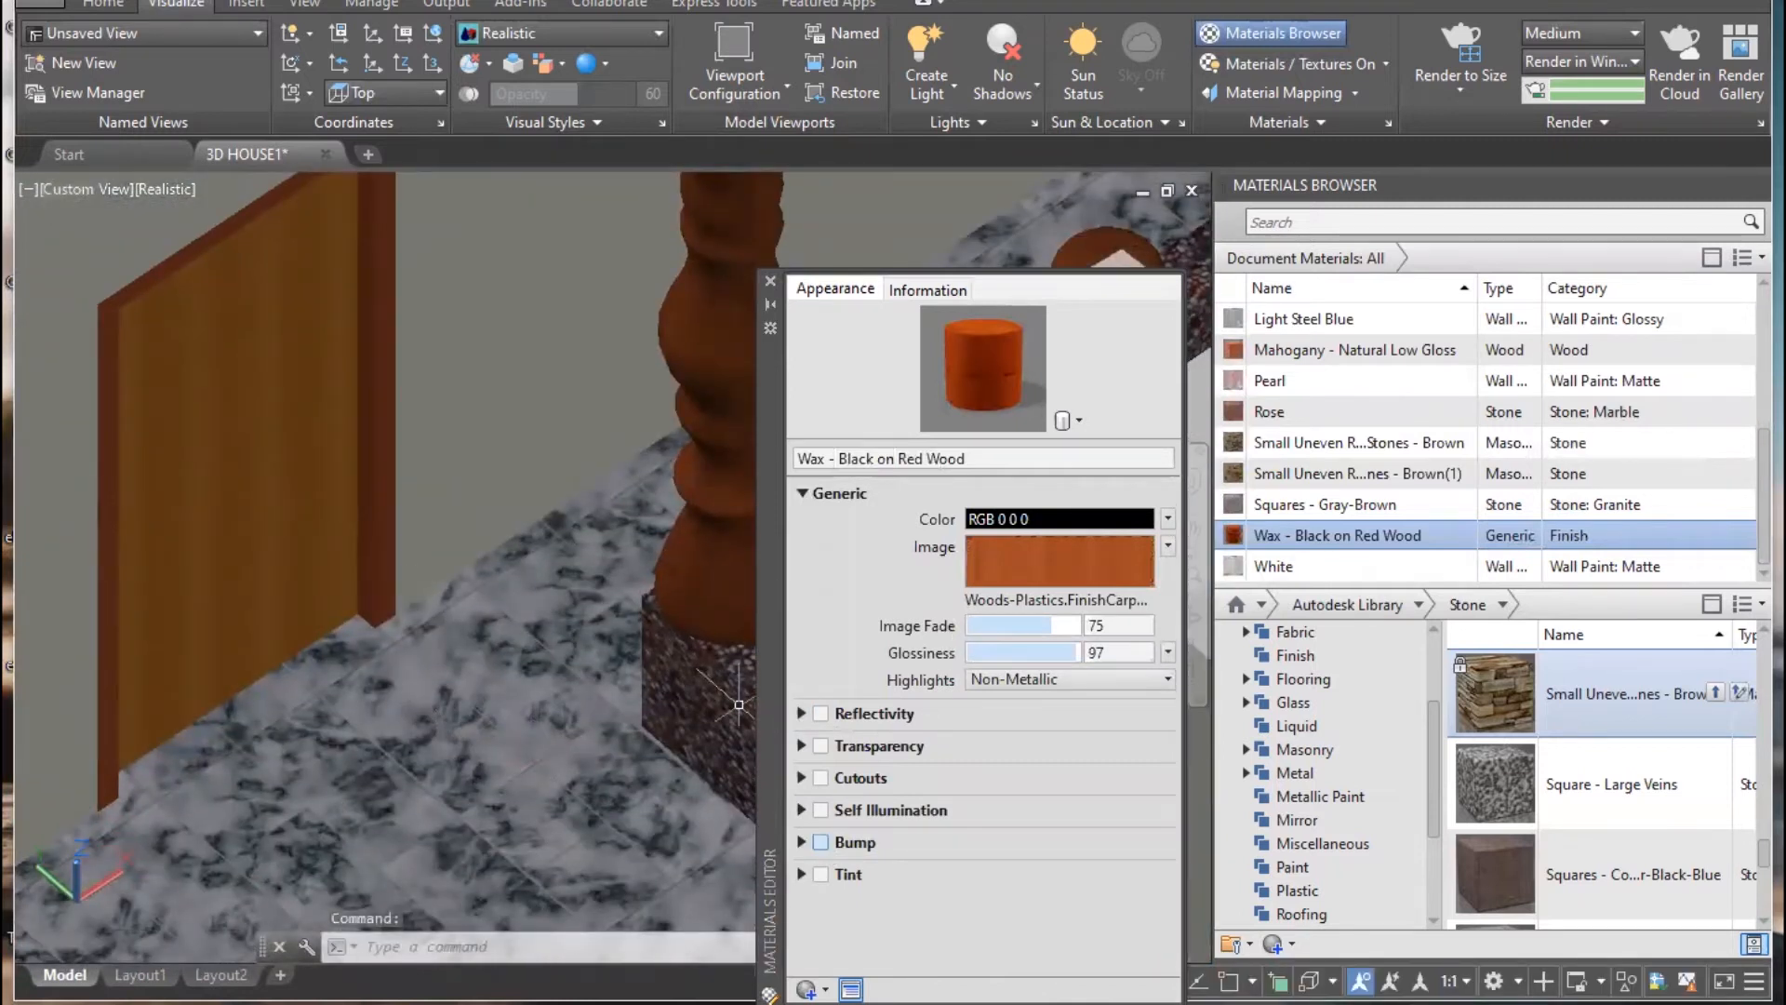
pyautogui.moveTo(457, 689); pyautogui.dragTo(211, 754, button='middle')
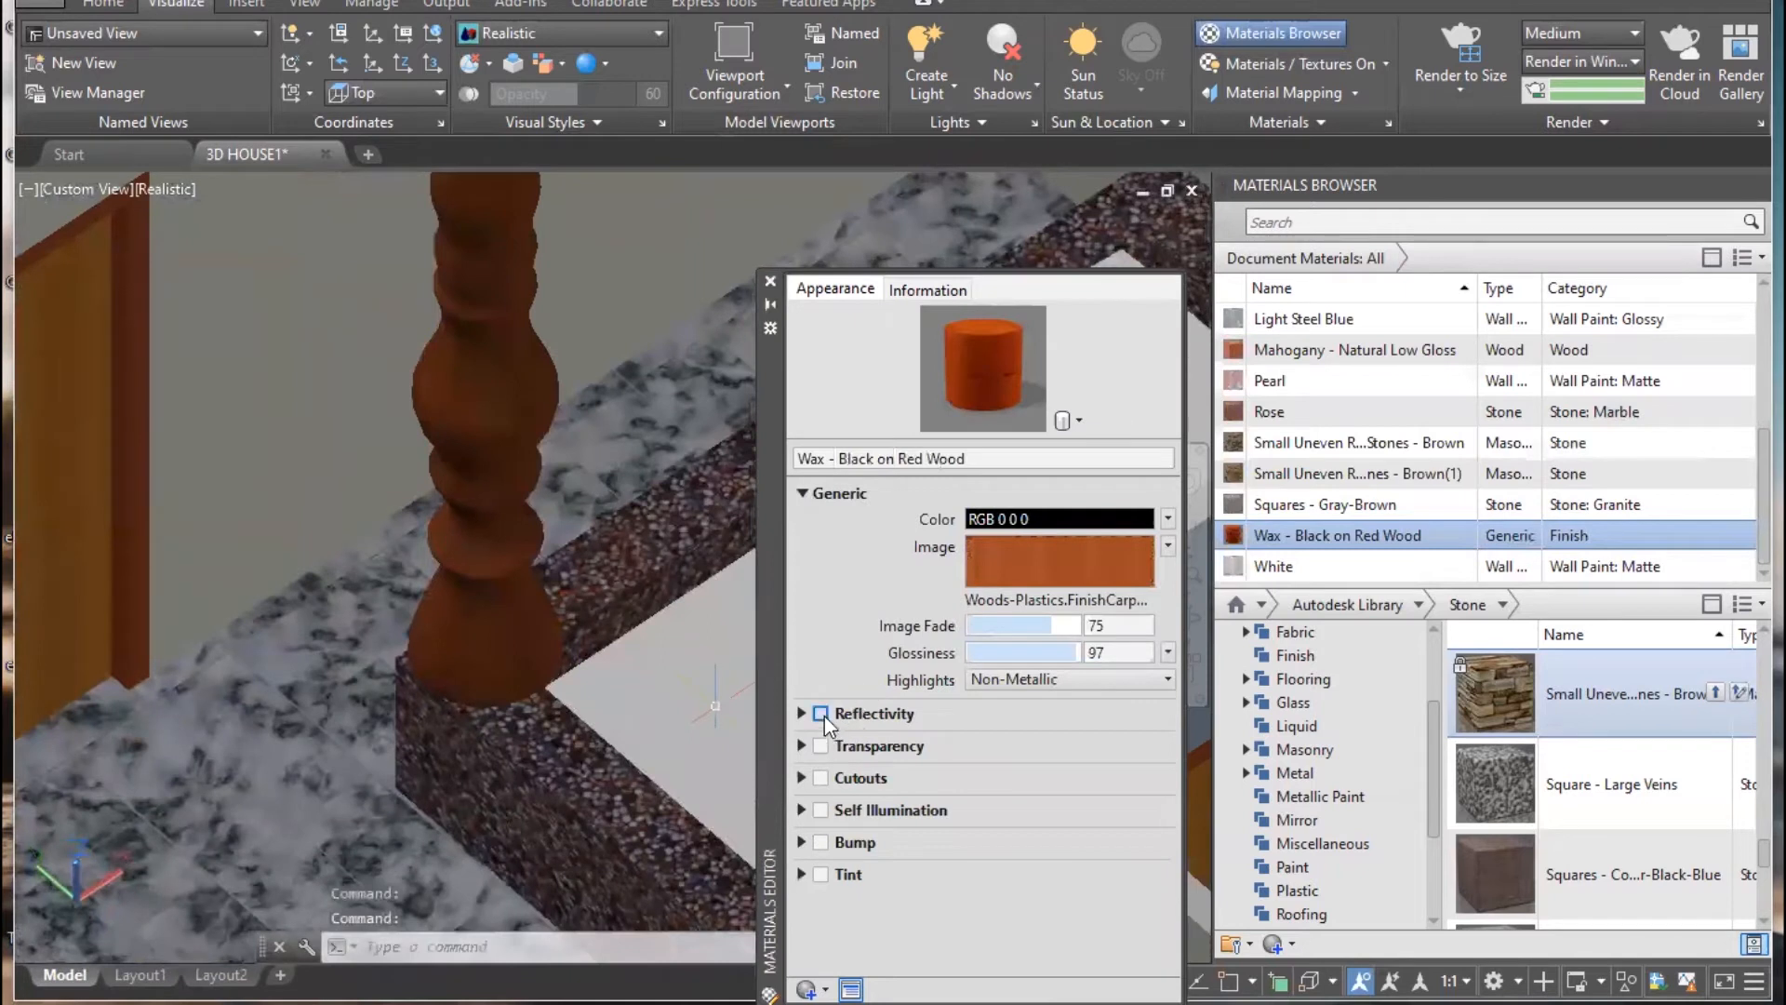
pyautogui.click(820, 713)
pyautogui.moveTo(1008, 739)
pyautogui.mouseDown()
pyautogui.moveTo(974, 740)
pyautogui.moveTo(1057, 769)
pyautogui.moveTo(981, 776)
pyautogui.moveTo(1012, 745)
pyautogui.moveTo(1054, 745)
pyautogui.moveTo(969, 748)
pyautogui.moveTo(1003, 769)
pyautogui.mouseUp()
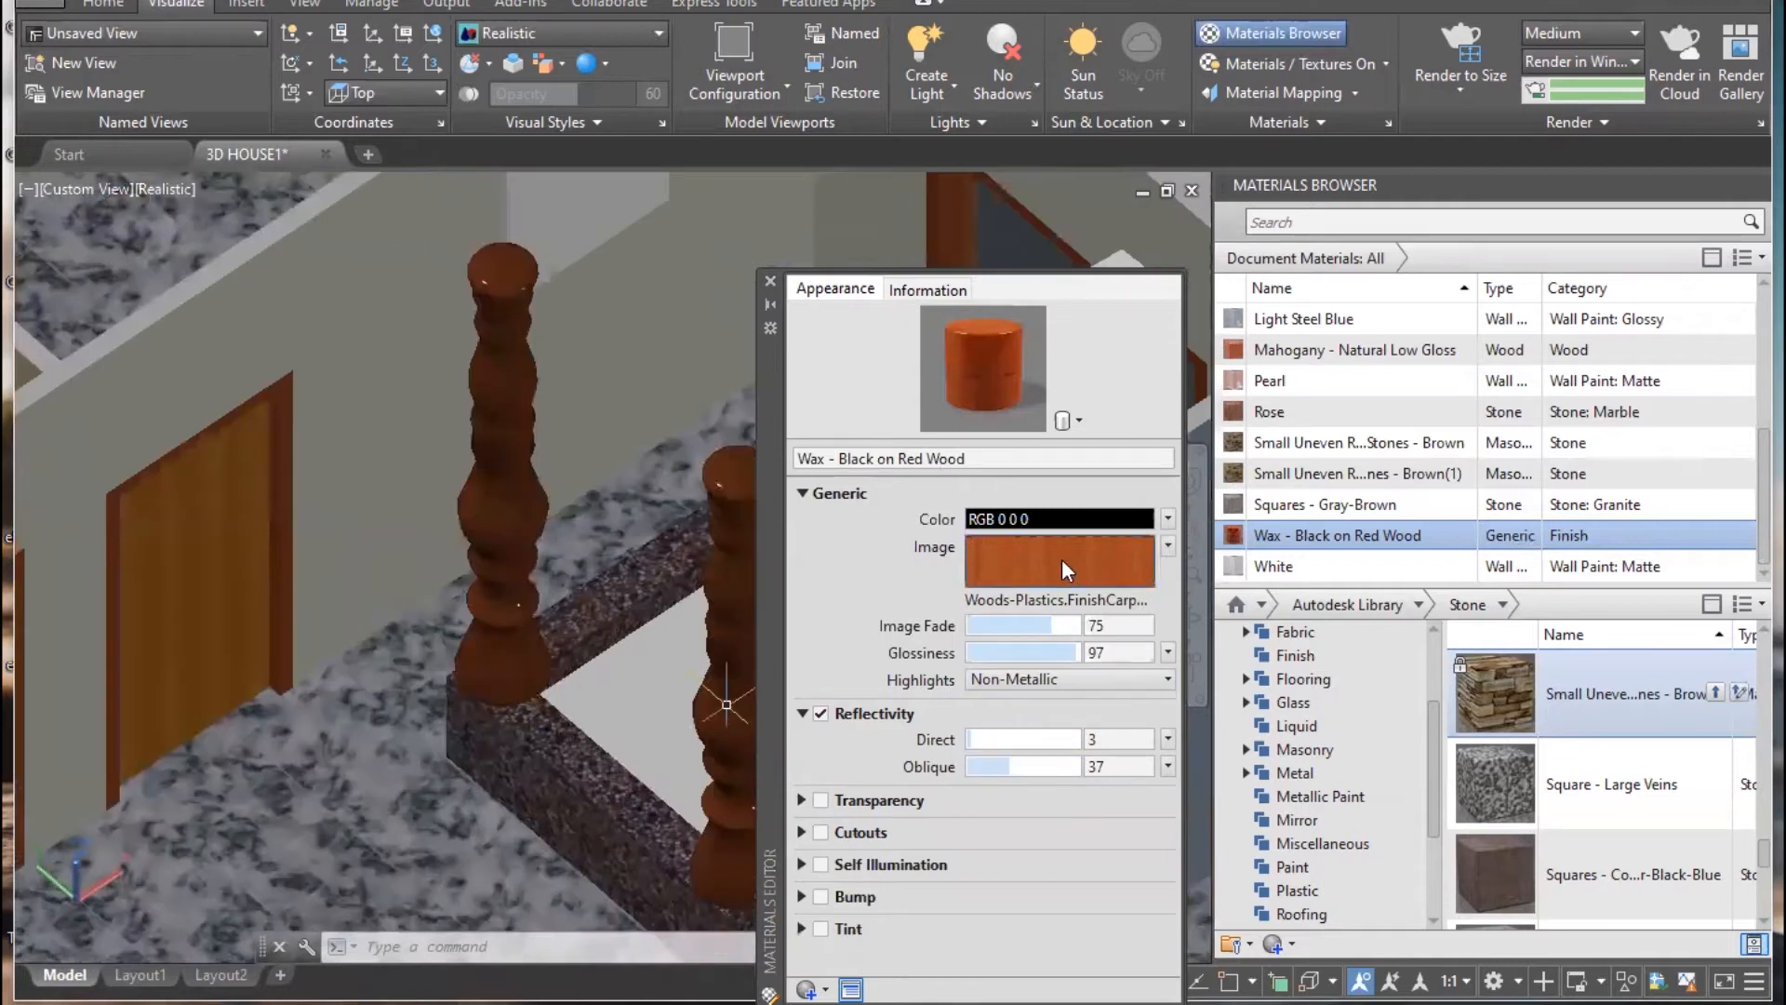
# - Check the wax wood material's image texture settings and inspect the turned columns in the house
pyautogui.click(1062, 560)
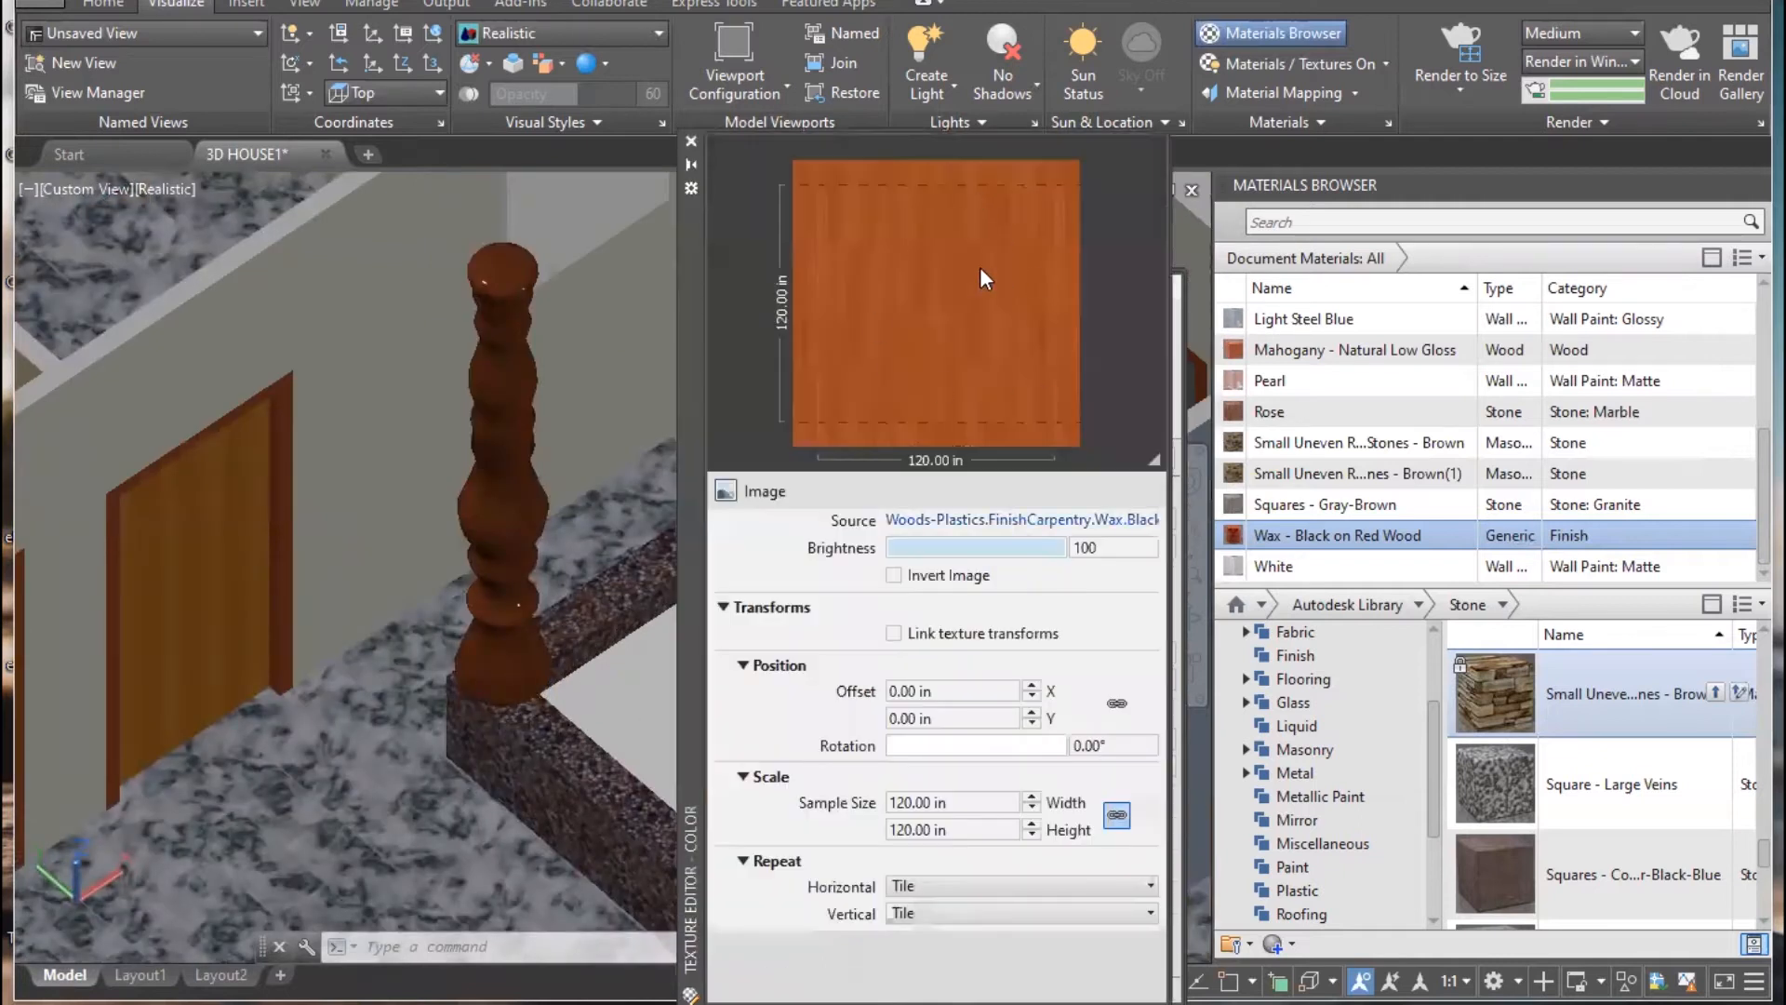
pyautogui.click(690, 142)
pyautogui.moveTo(713, 465); pyautogui.dragTo(532, 507, button='middle')
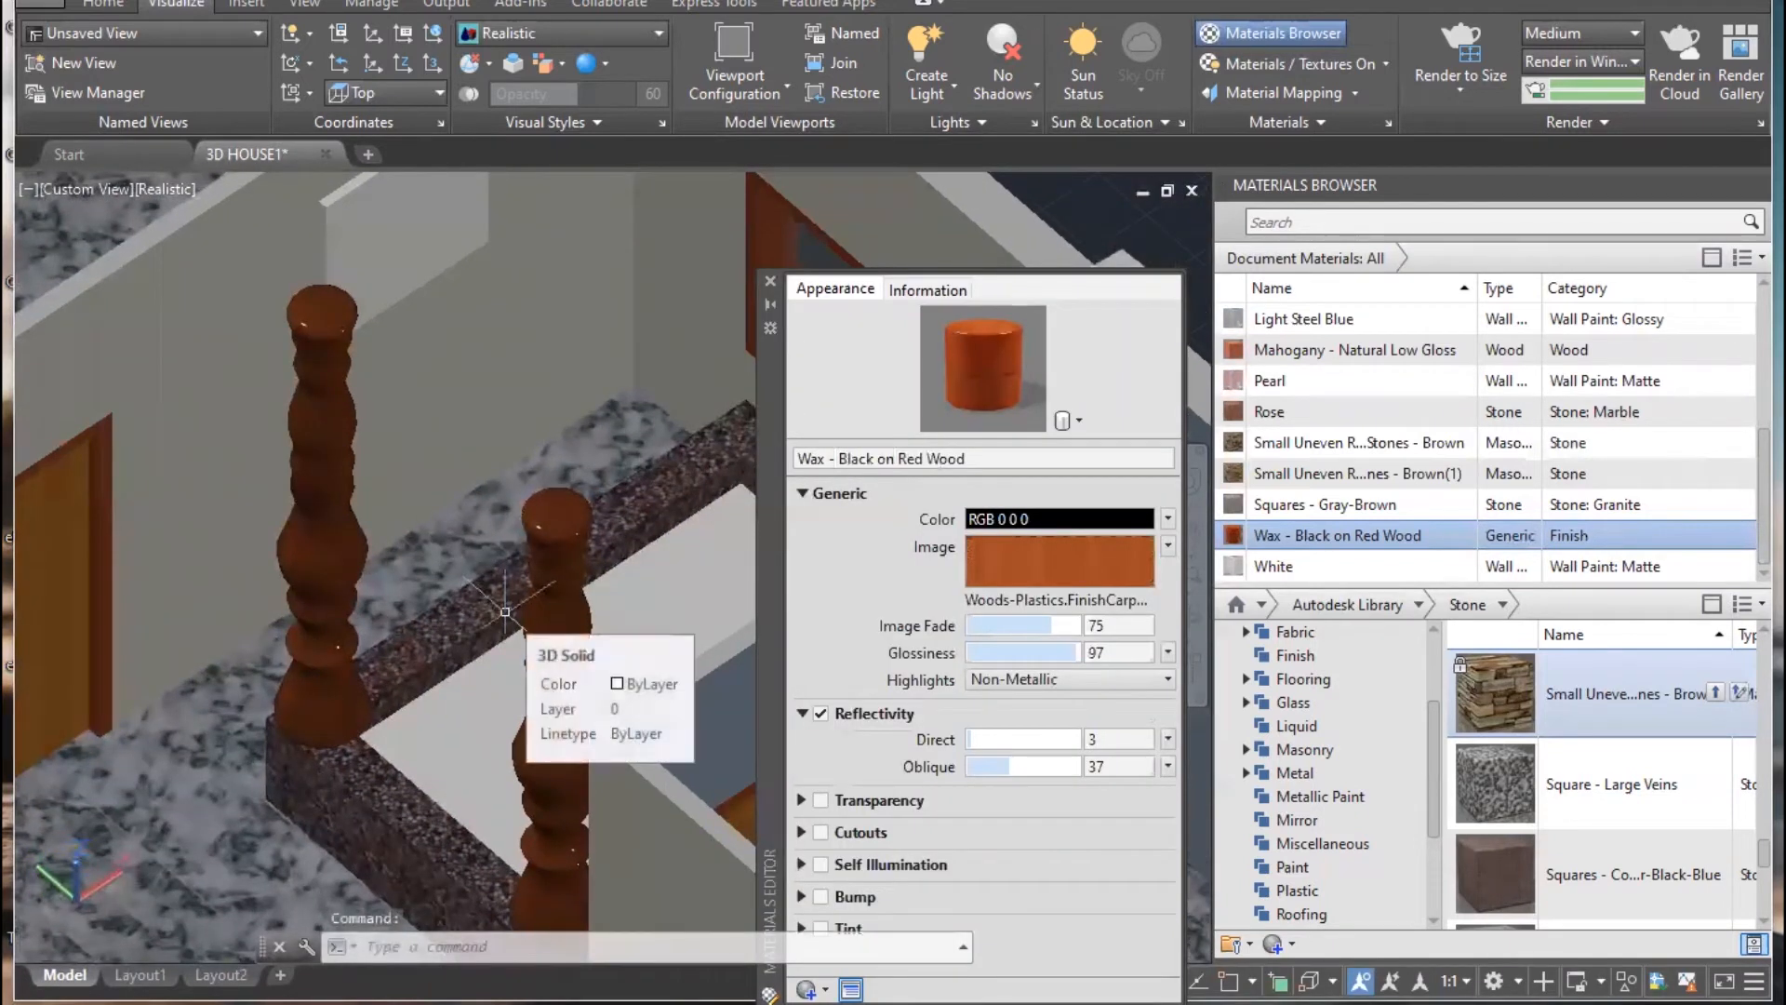
pyautogui.scroll(-6, 504, 611)
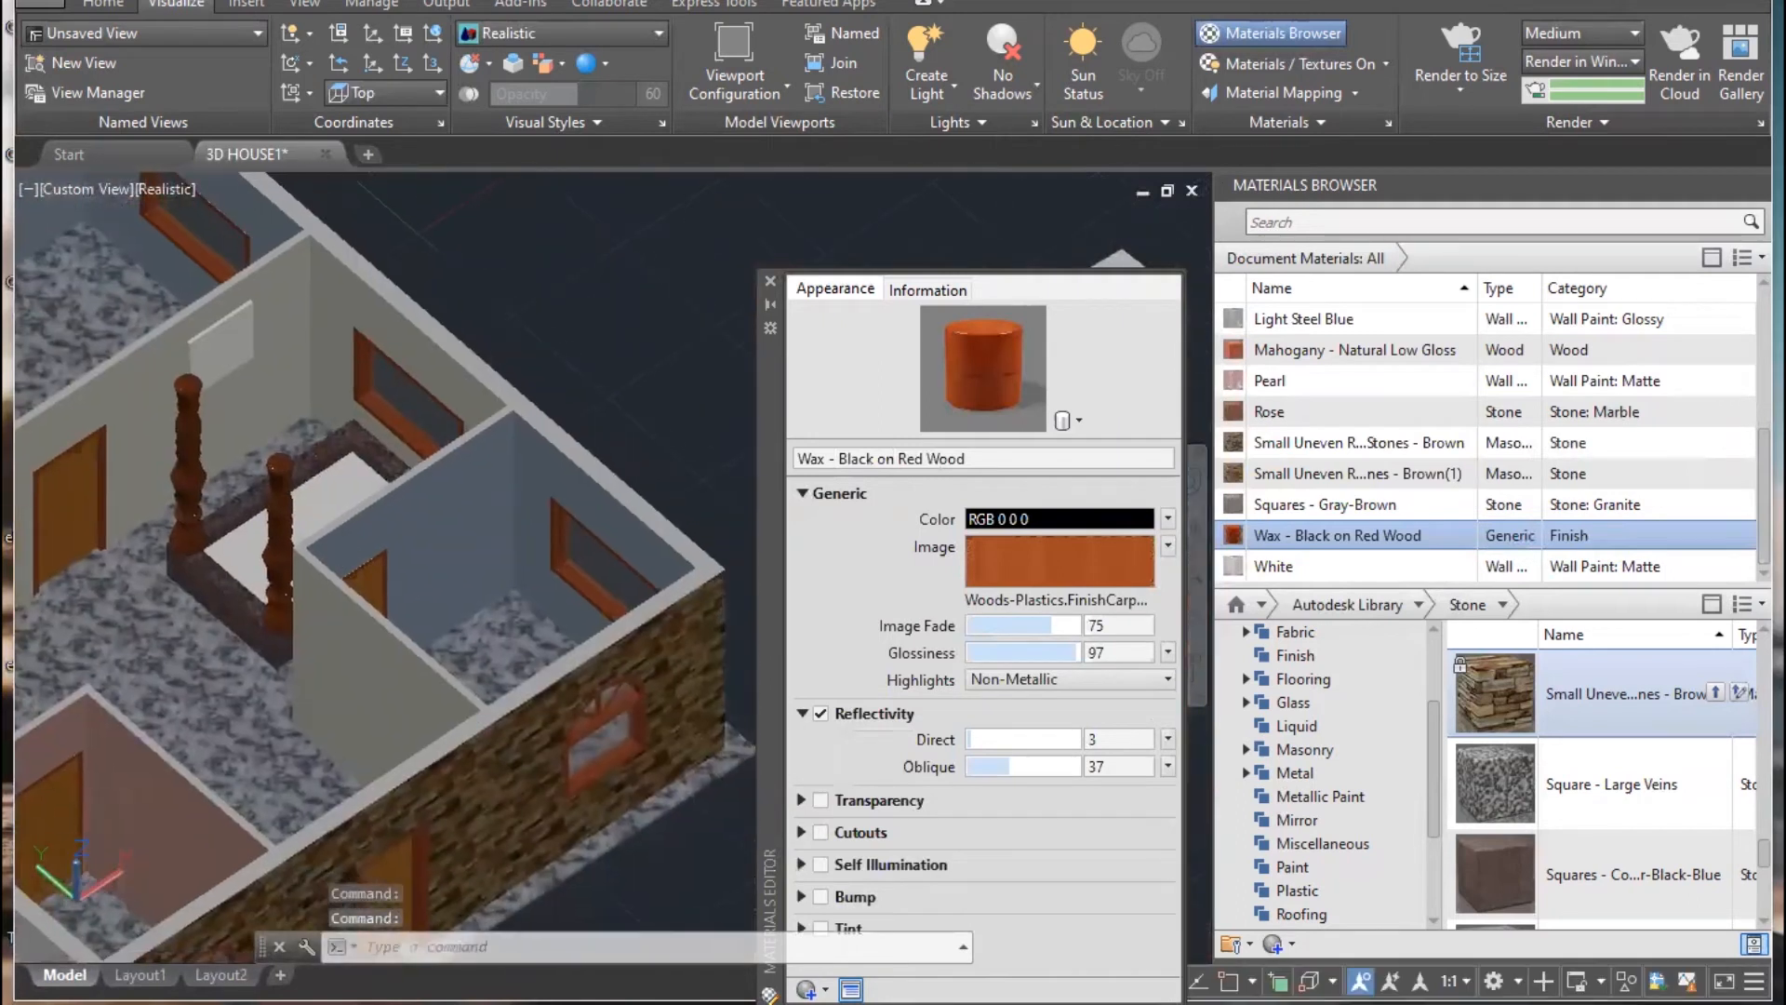
# - Draw a solid box freehand on the empty ground beside the stone-clad house
pyautogui.moveTo(504, 611); pyautogui.dragTo(207, 258, button='middle')
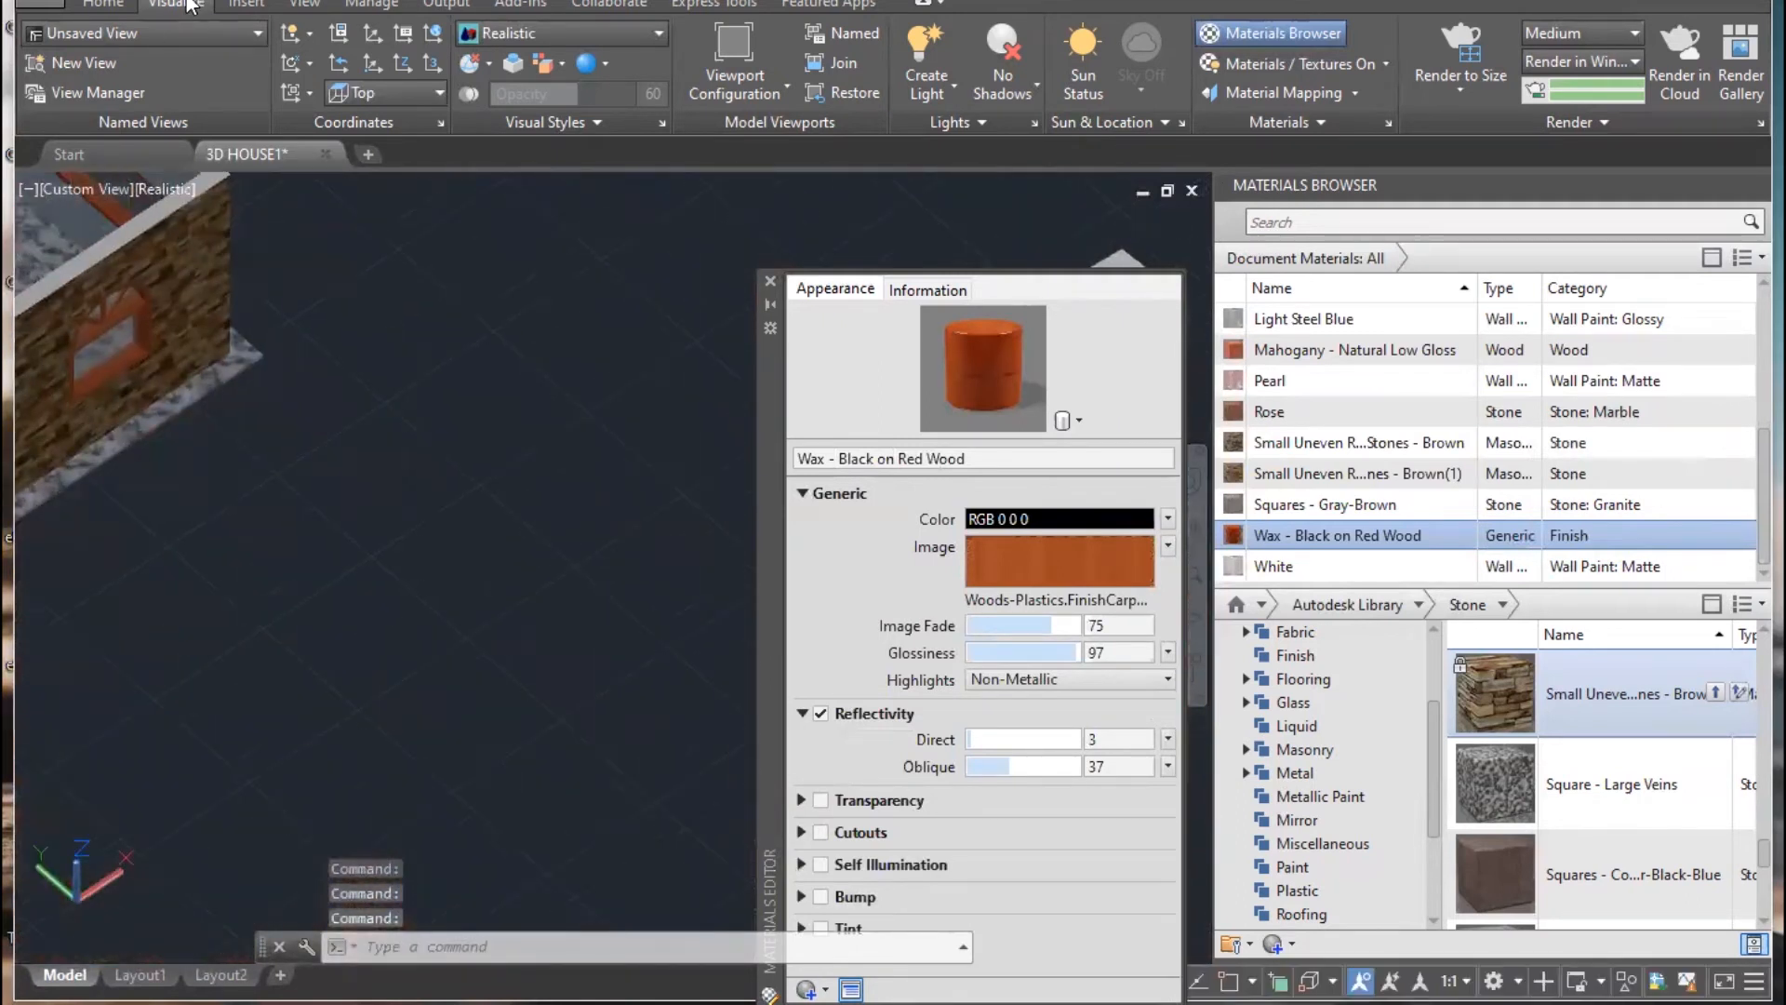
pyautogui.click(104, 6)
pyautogui.click(45, 51)
pyautogui.click(468, 481)
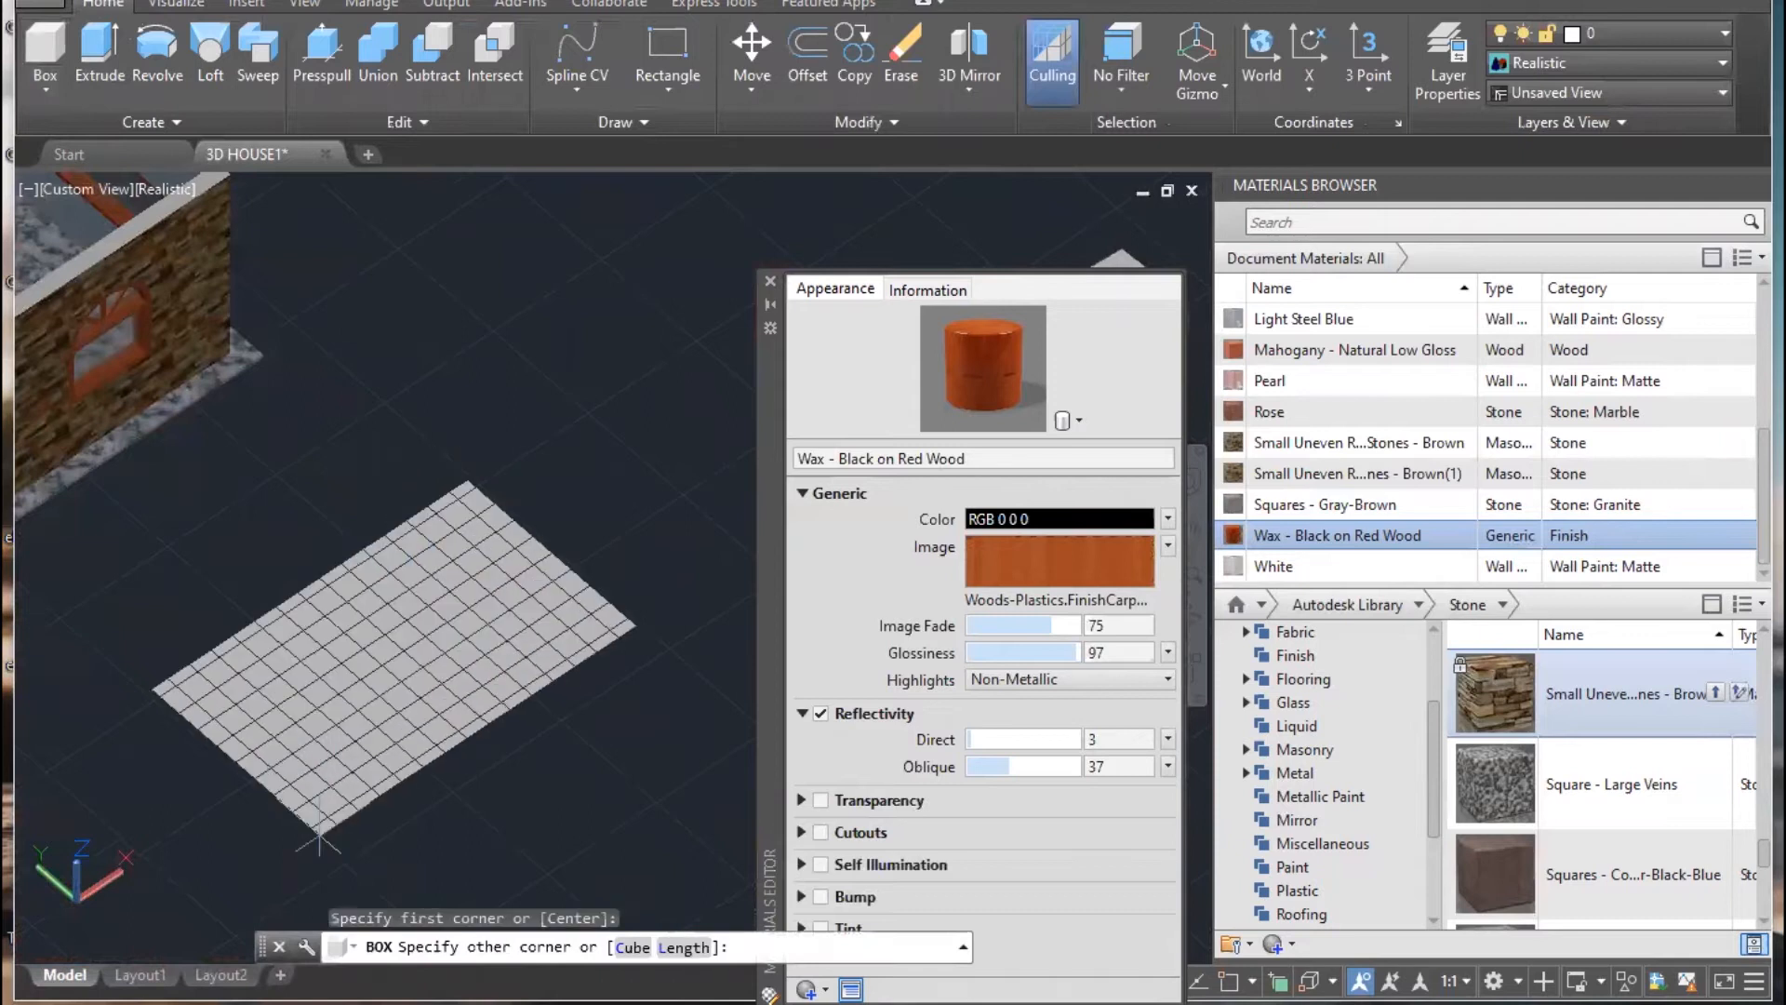
pyautogui.click(345, 874)
pyautogui.click(419, 734)
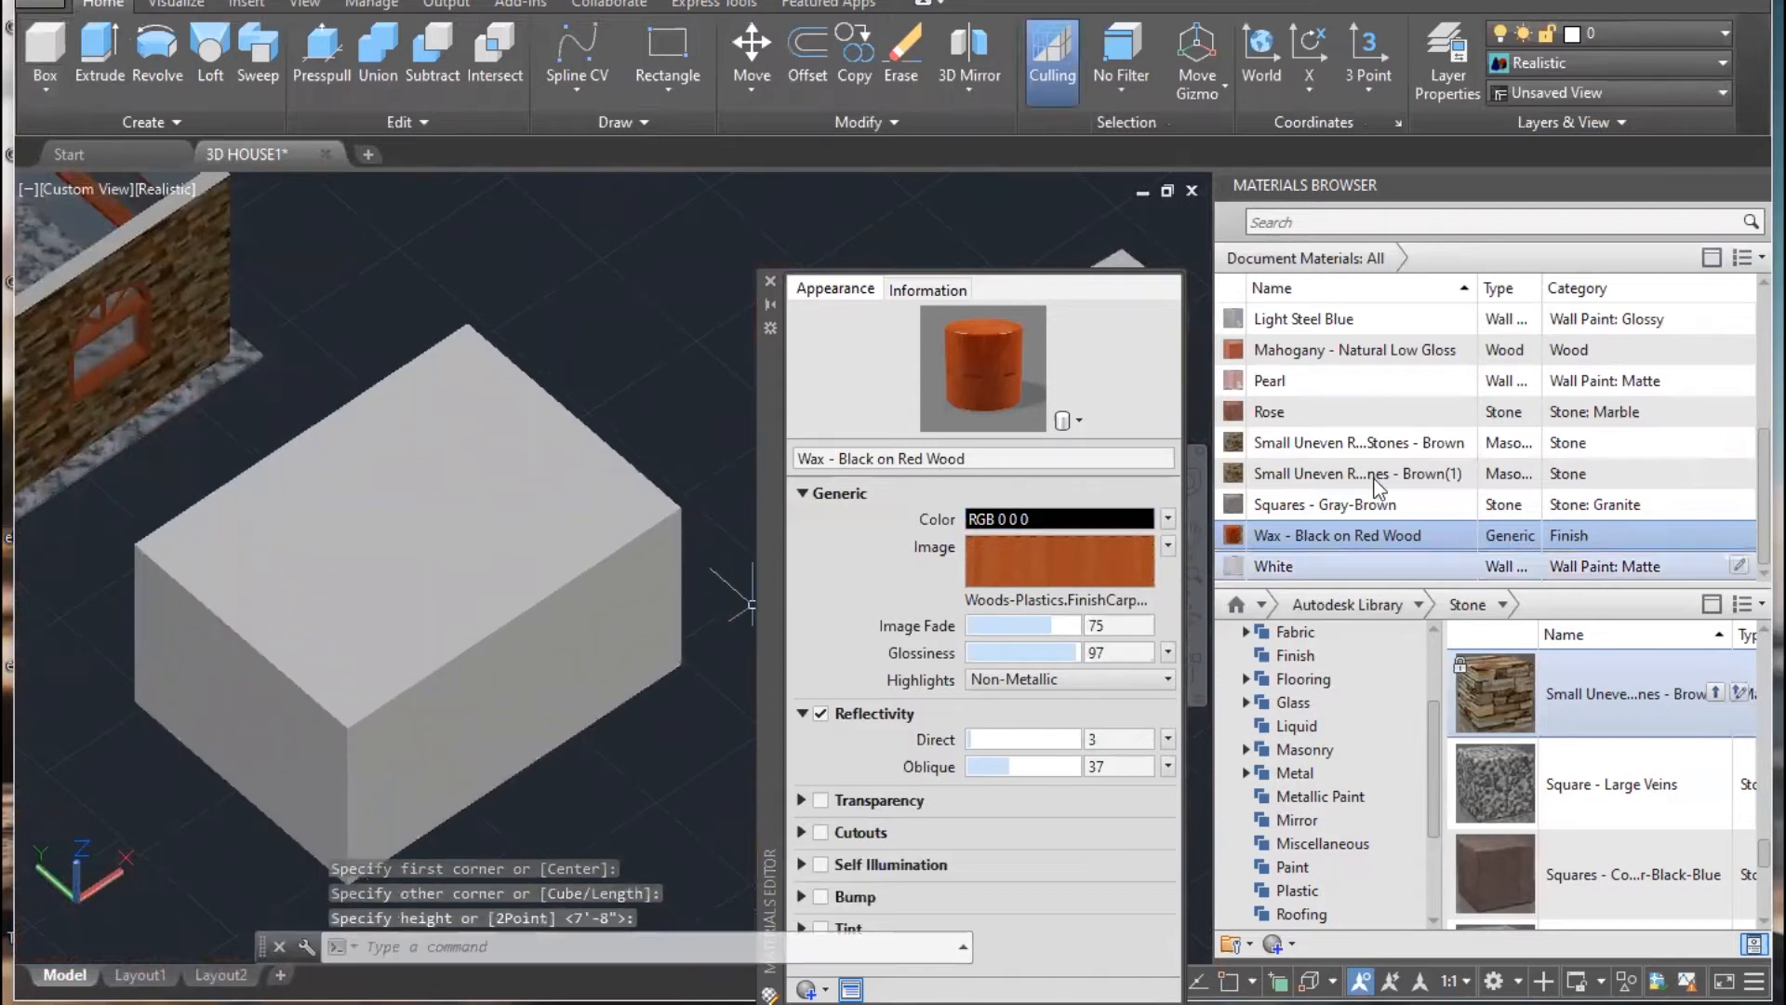
# - Close the material settings and apply the Unfinished stone material from the Autodesk Library to the new box
pyautogui.click(770, 280)
pyautogui.scroll(-3, 1497, 809)
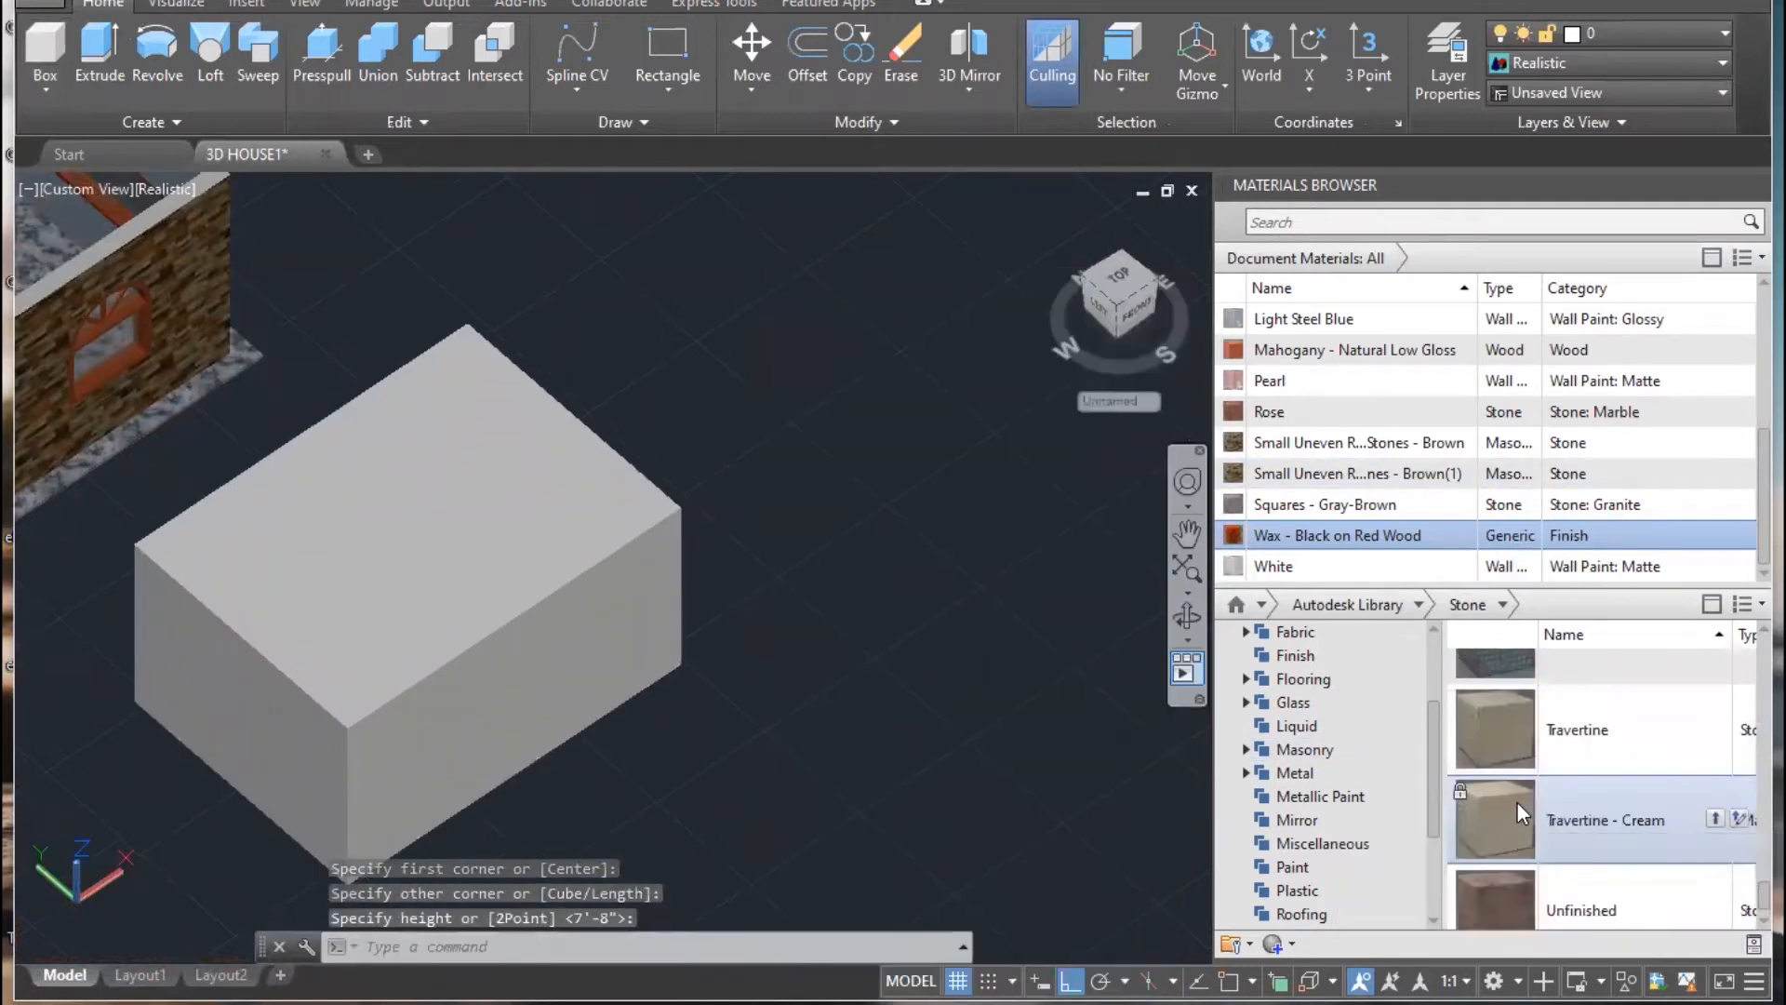
pyautogui.moveTo(1516, 872); pyautogui.dragTo(550, 685)
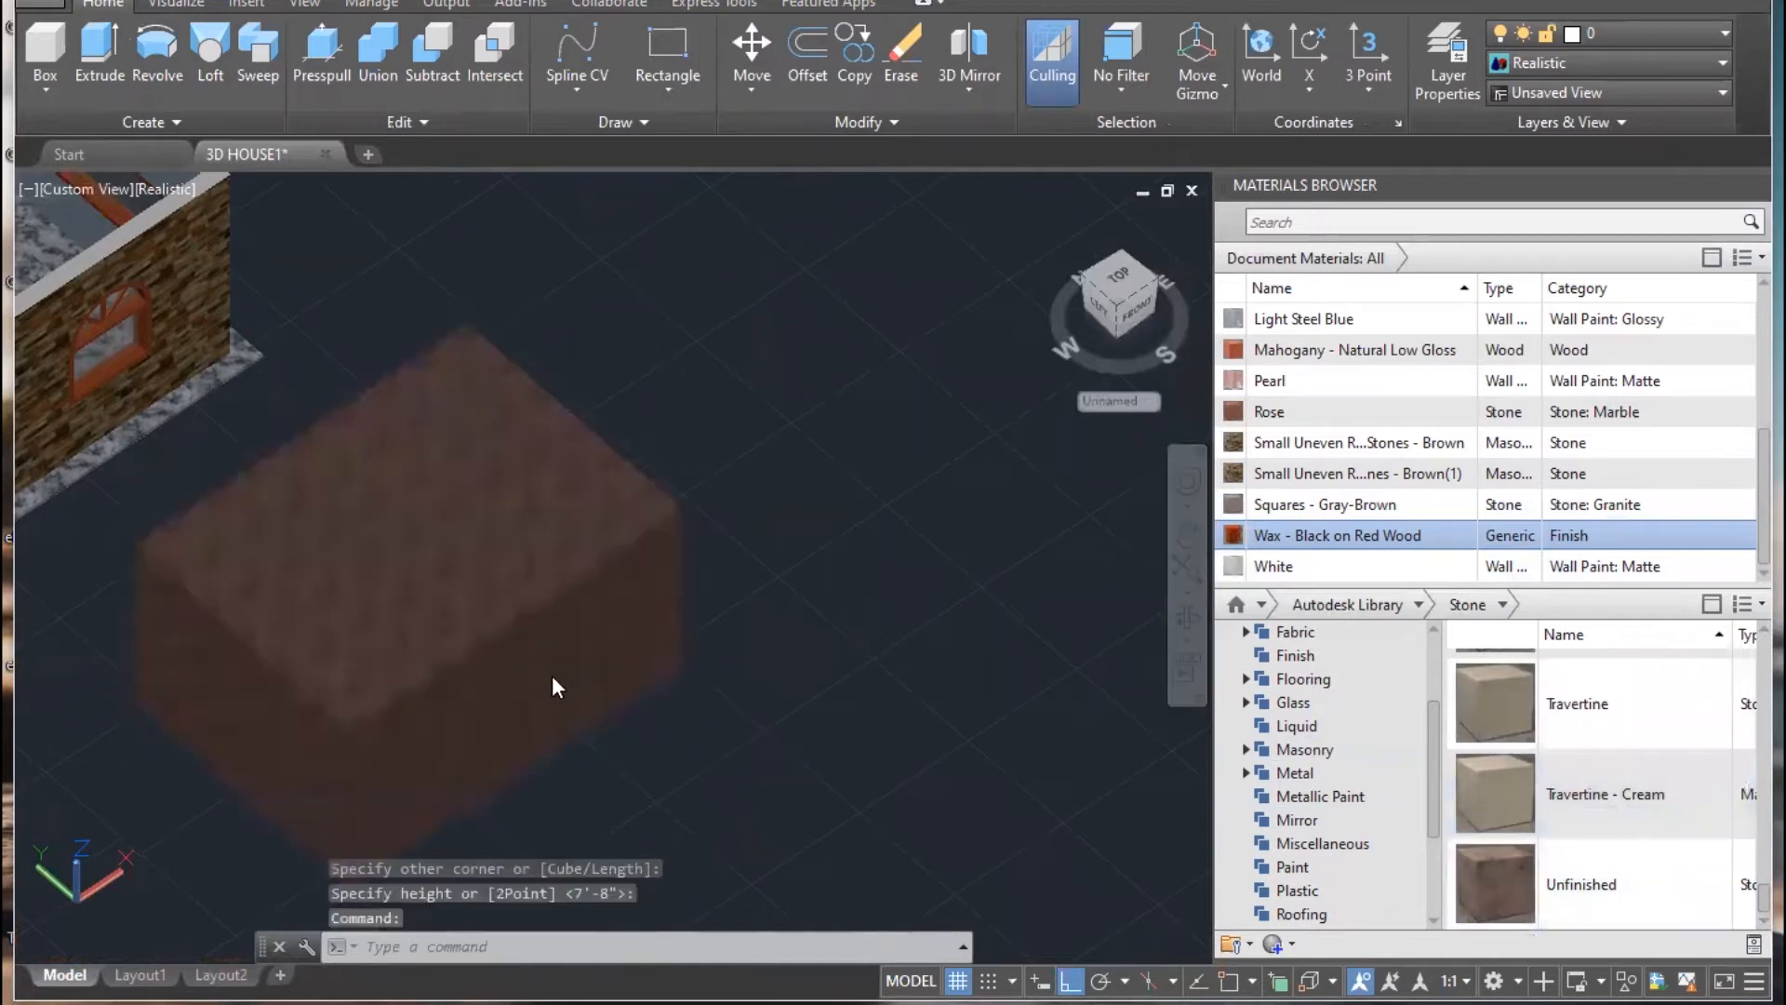
pyautogui.scroll(2, 554, 679)
pyautogui.moveTo(555, 678); pyautogui.dragTo(1108, 650, button='middle')
pyautogui.scroll(3, 1353, 511)
pyautogui.scroll(2, 1353, 509)
pyautogui.scroll(-1, 1342, 389)
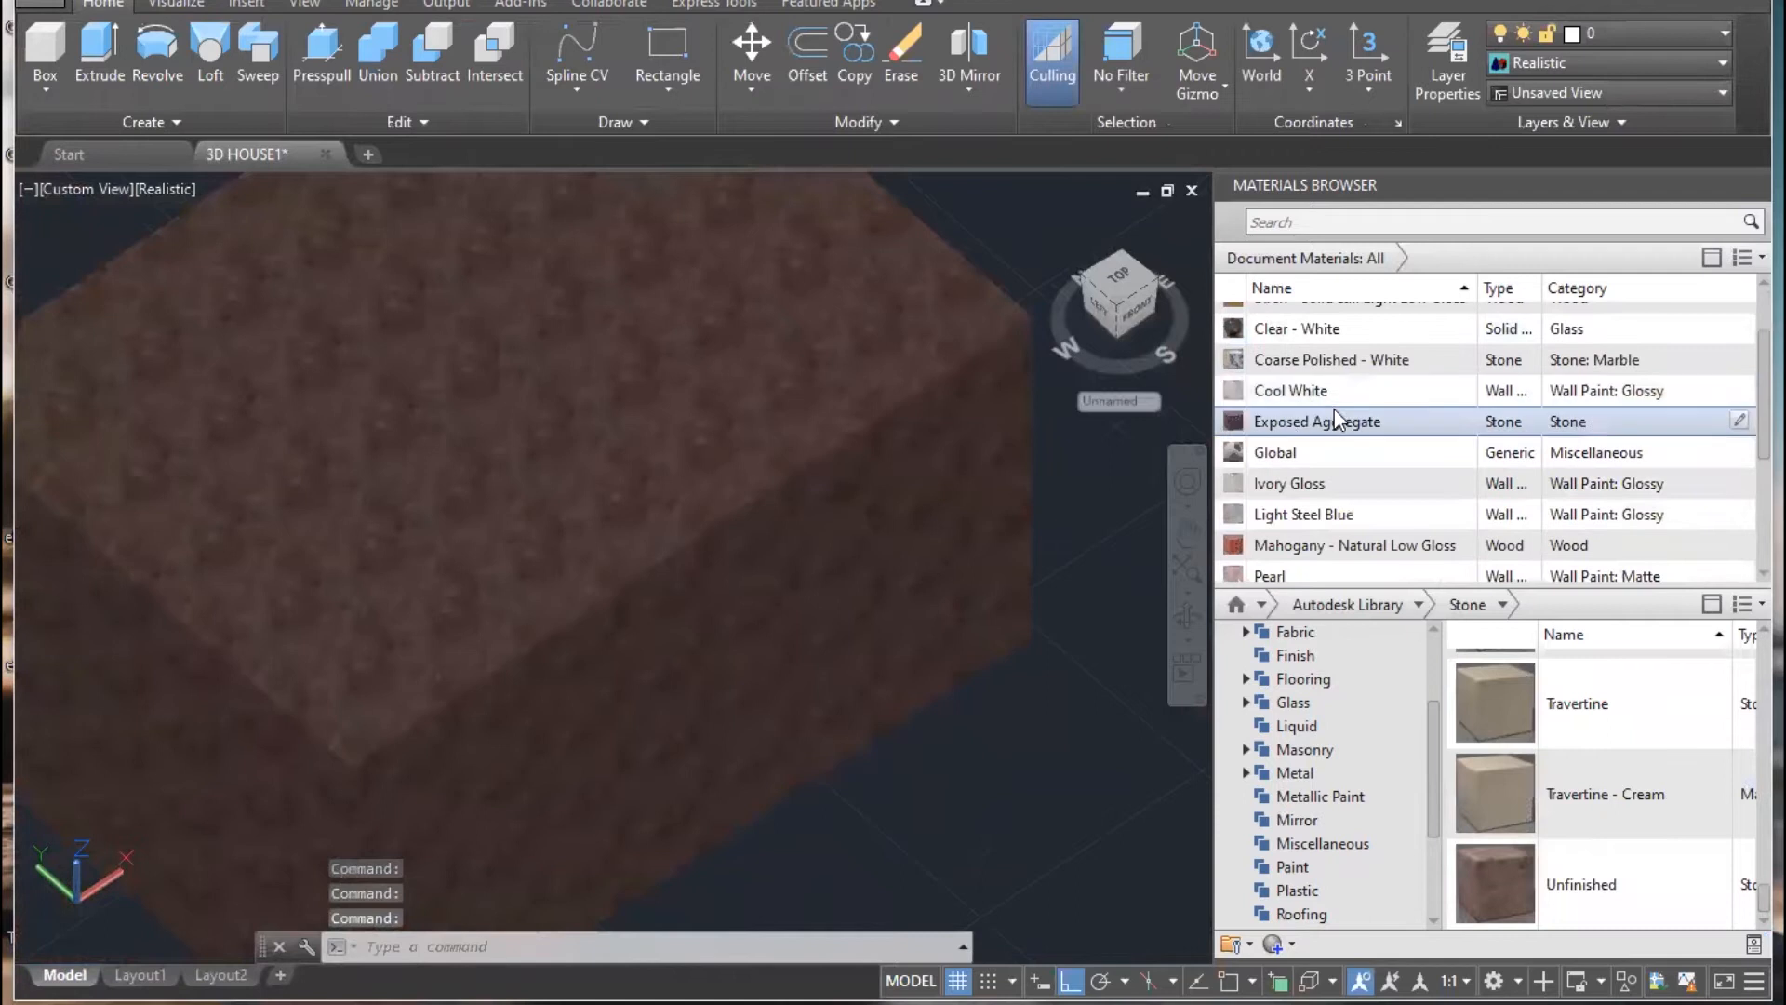
# - Check the Exposed Aggregate settings and look through the document materials for the stone applied to the box
pyautogui.doubleClick(1237, 426)
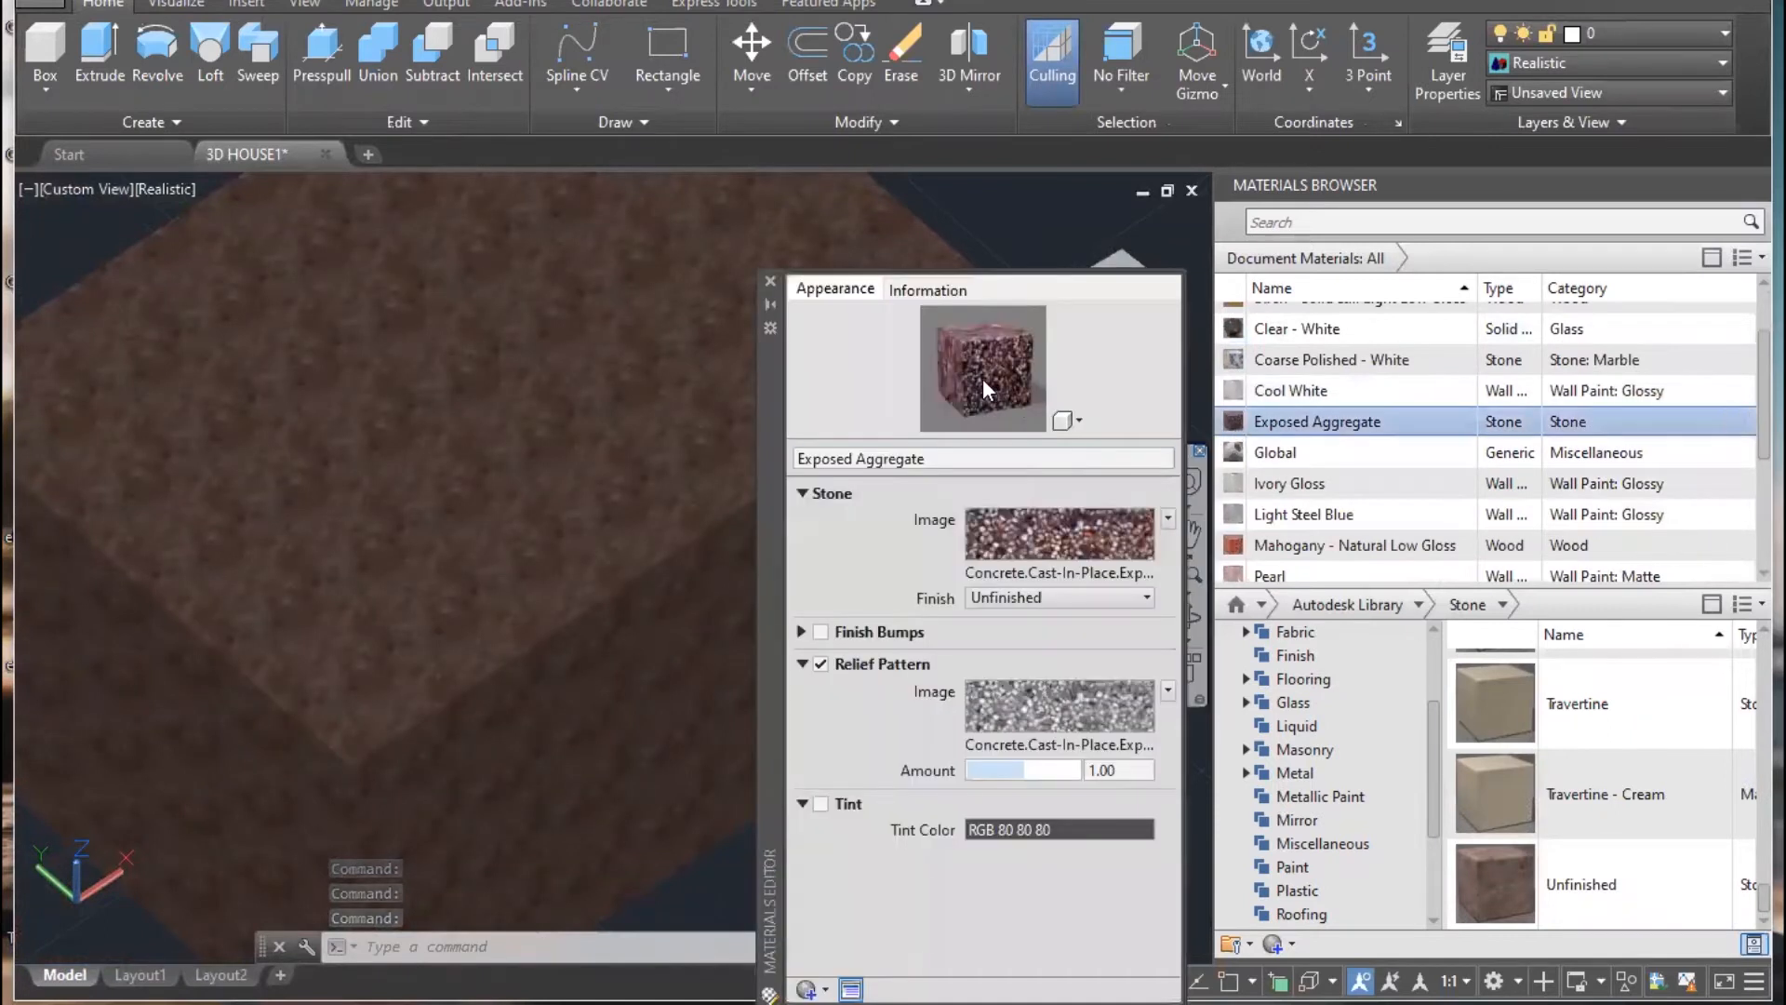
pyautogui.click(769, 279)
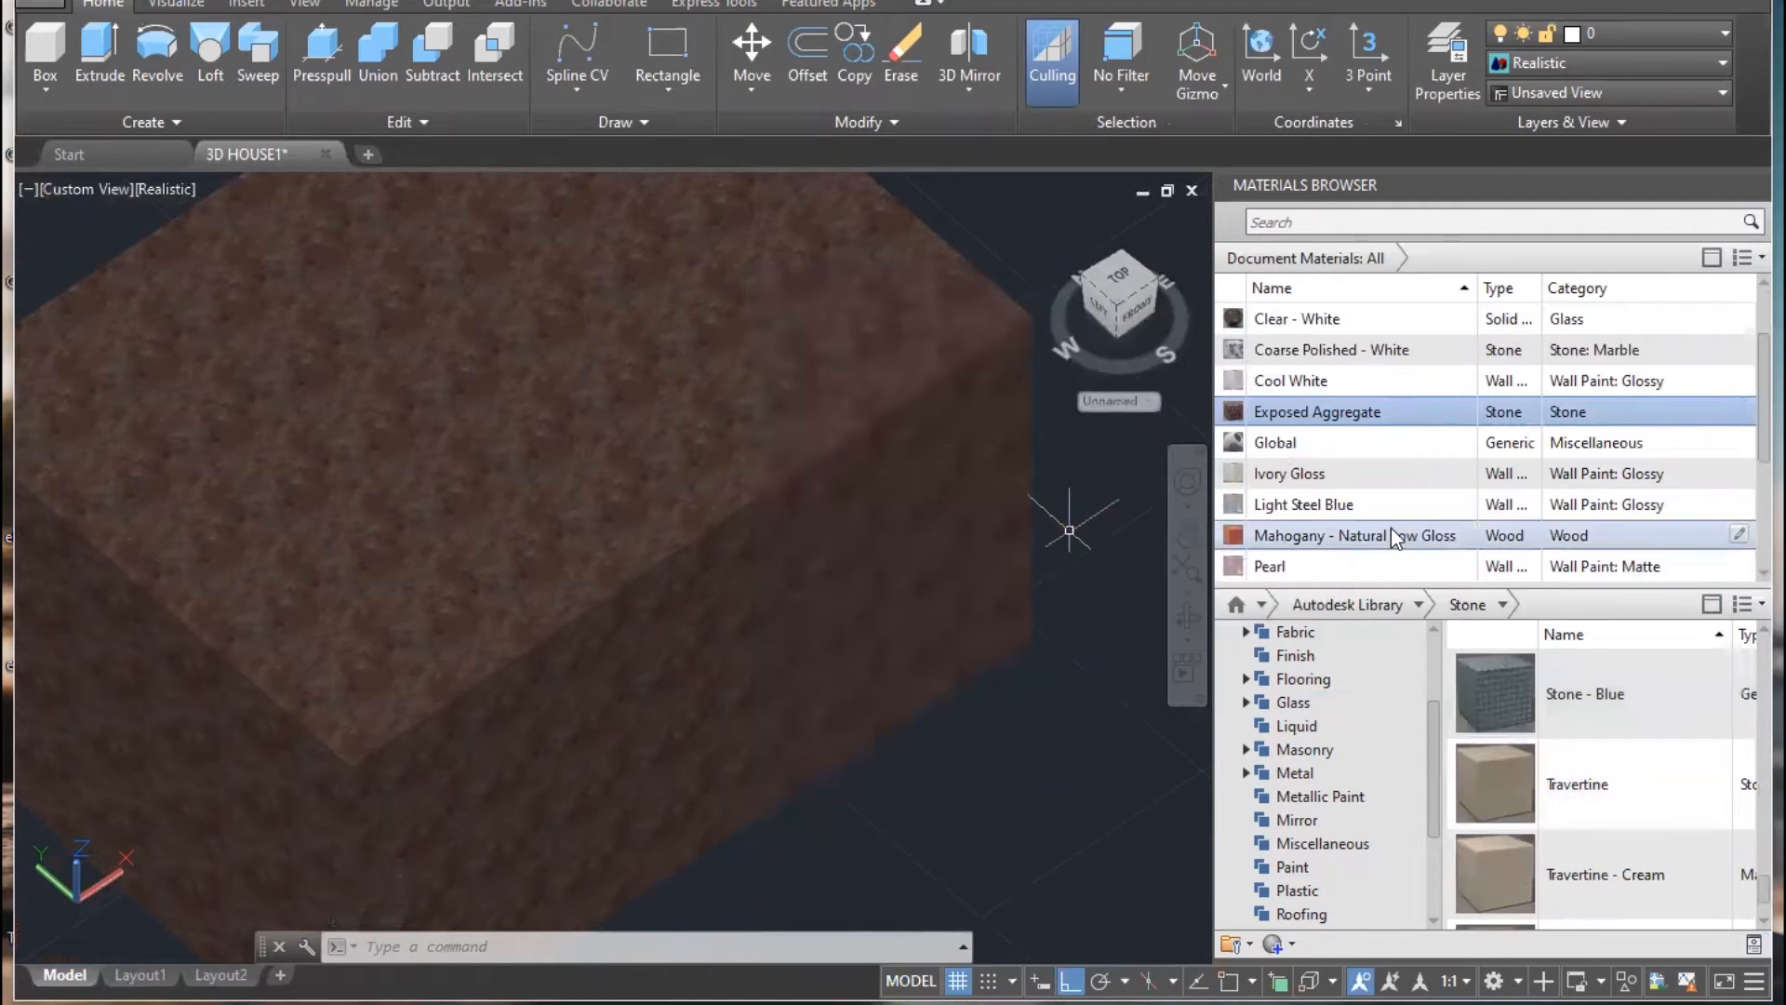
pyautogui.scroll(-3, 1392, 527)
pyautogui.scroll(-1, 1391, 527)
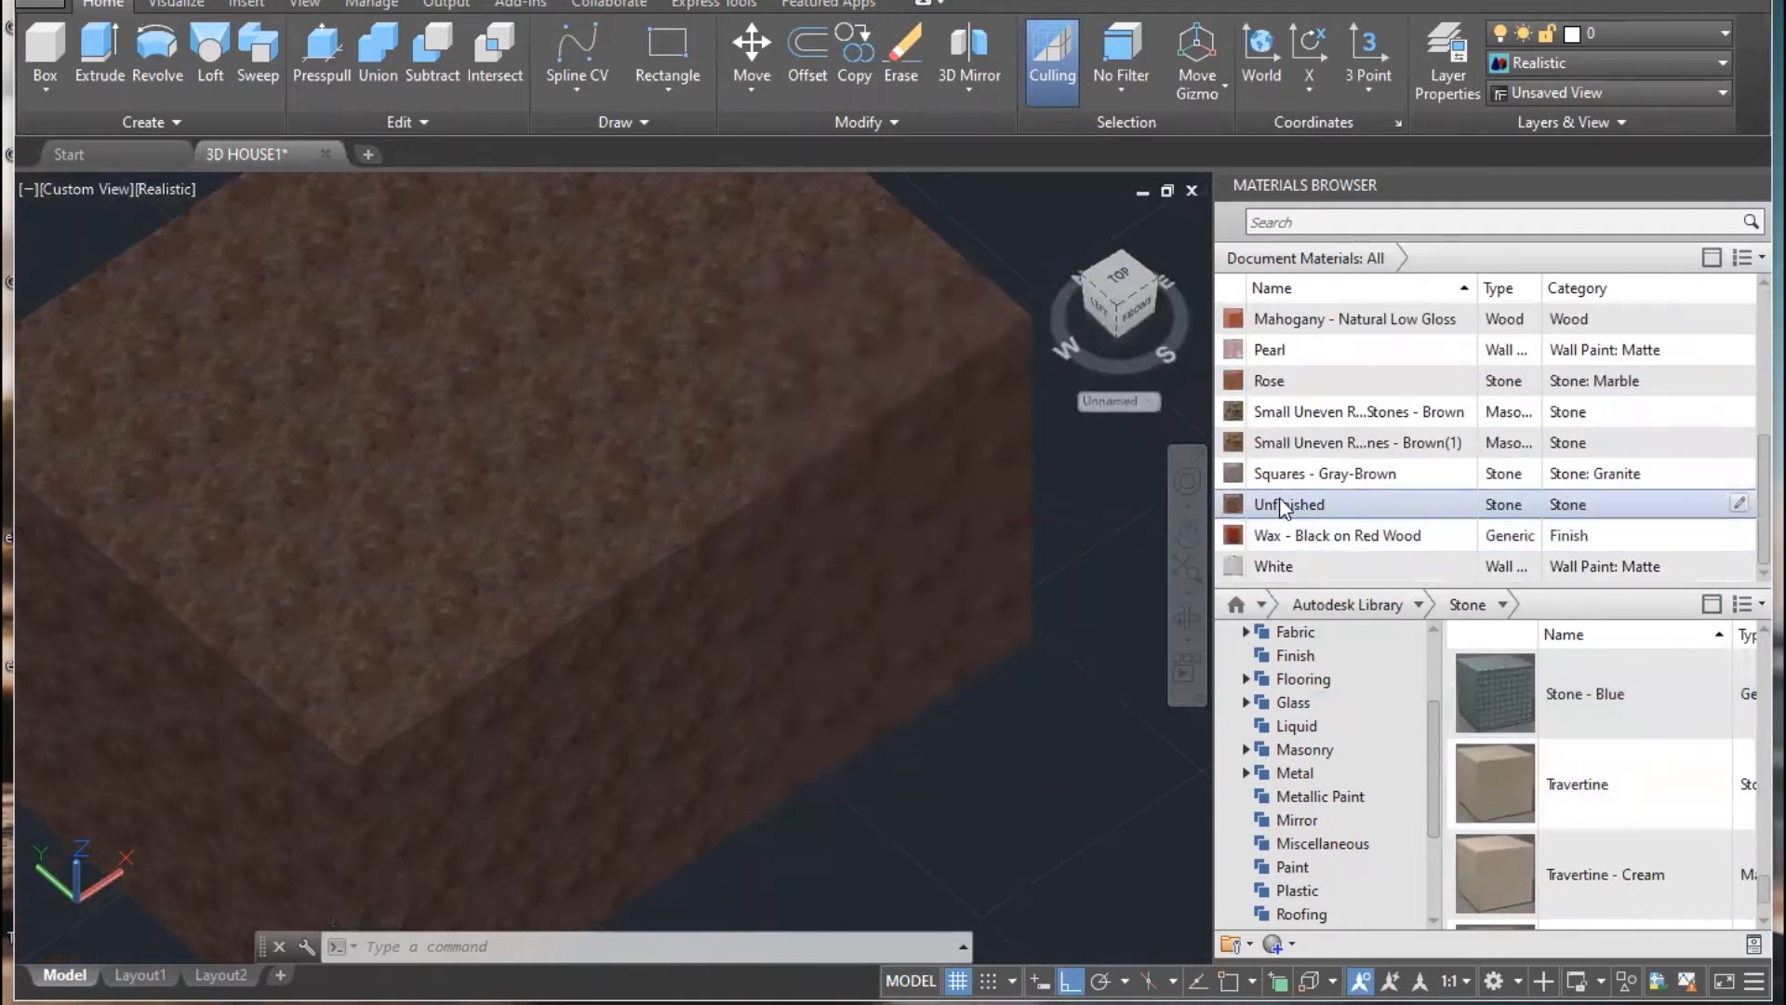
pyautogui.scroll(1, 1282, 466)
pyautogui.scroll(3, 1282, 466)
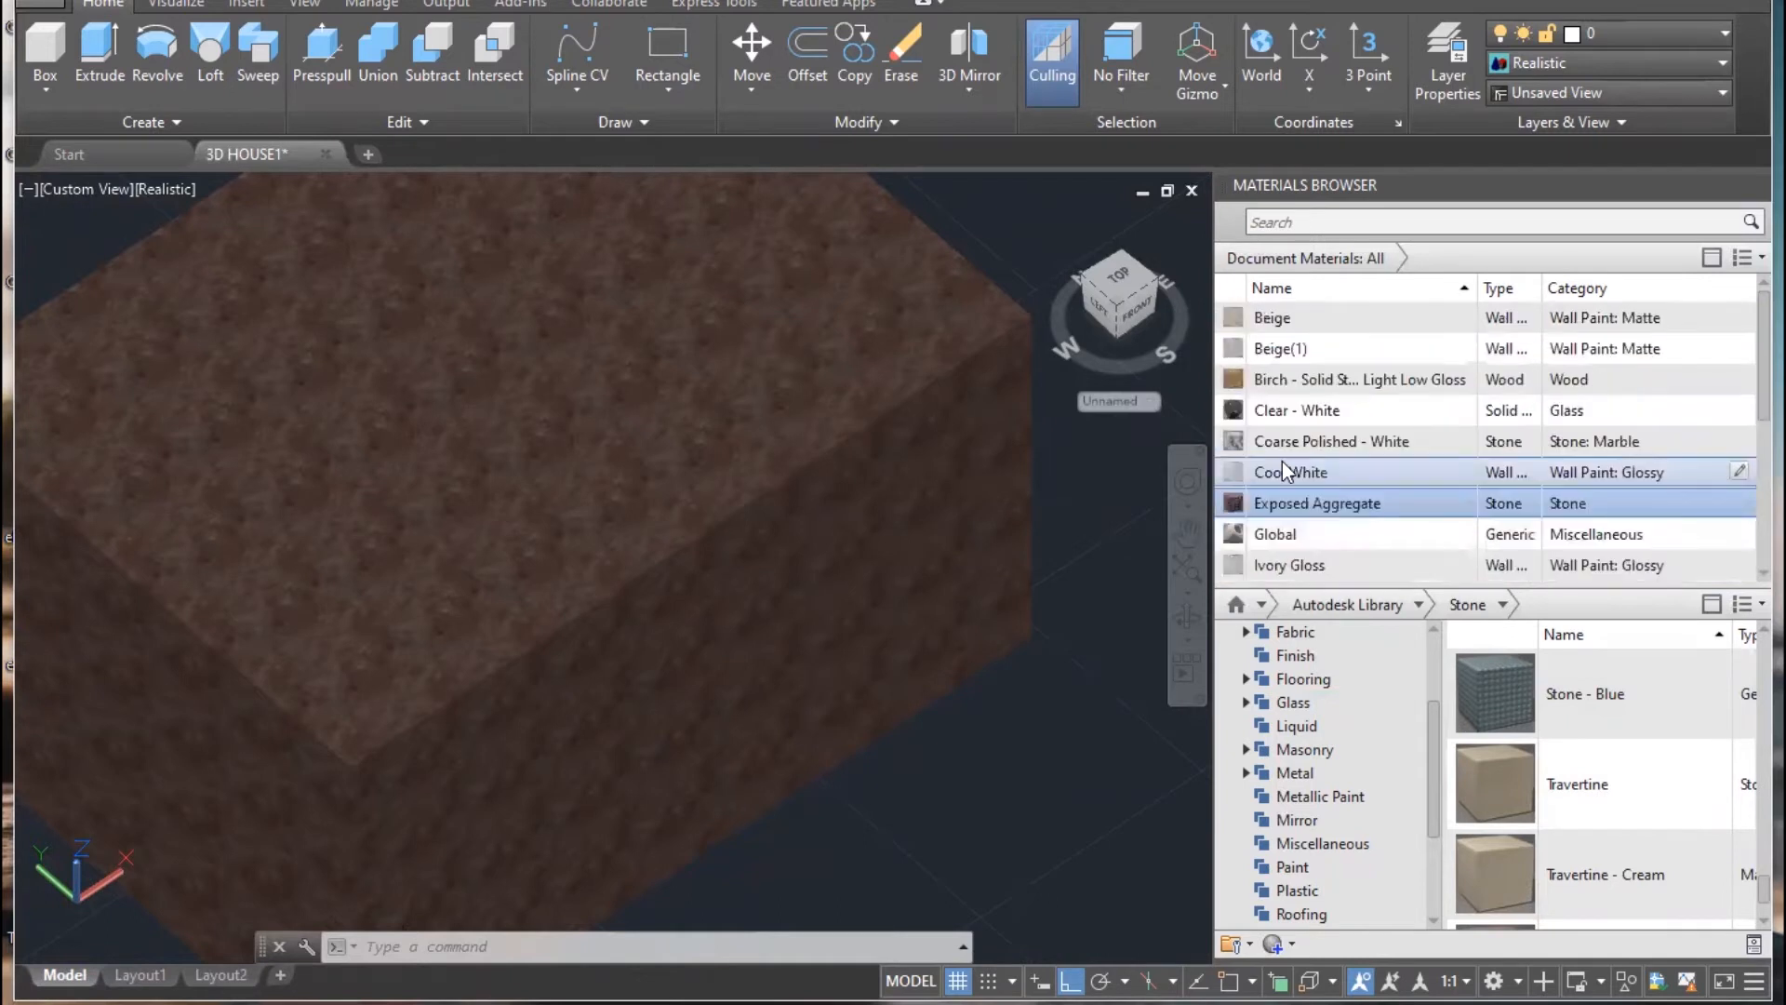
pyautogui.scroll(-1, 1282, 465)
pyautogui.scroll(-1, 1282, 465)
pyautogui.scroll(-1, 1281, 464)
pyautogui.scroll(-1, 1712, 830)
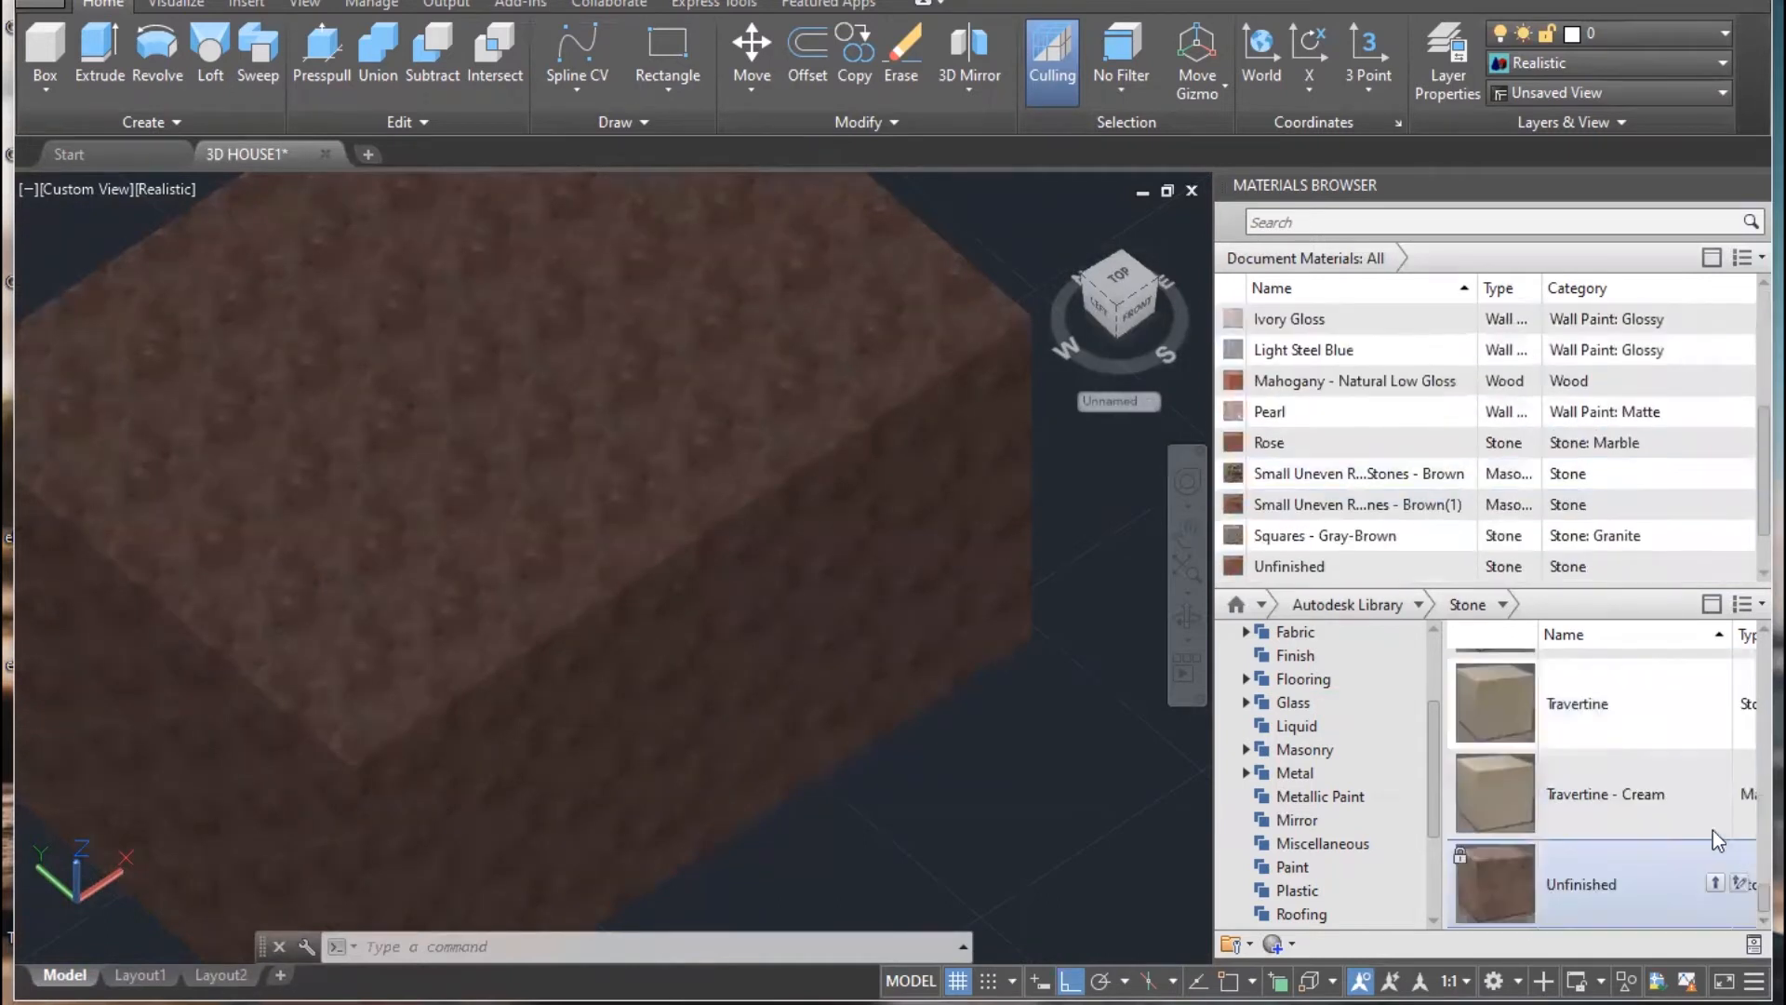
pyautogui.scroll(1, 1451, 701)
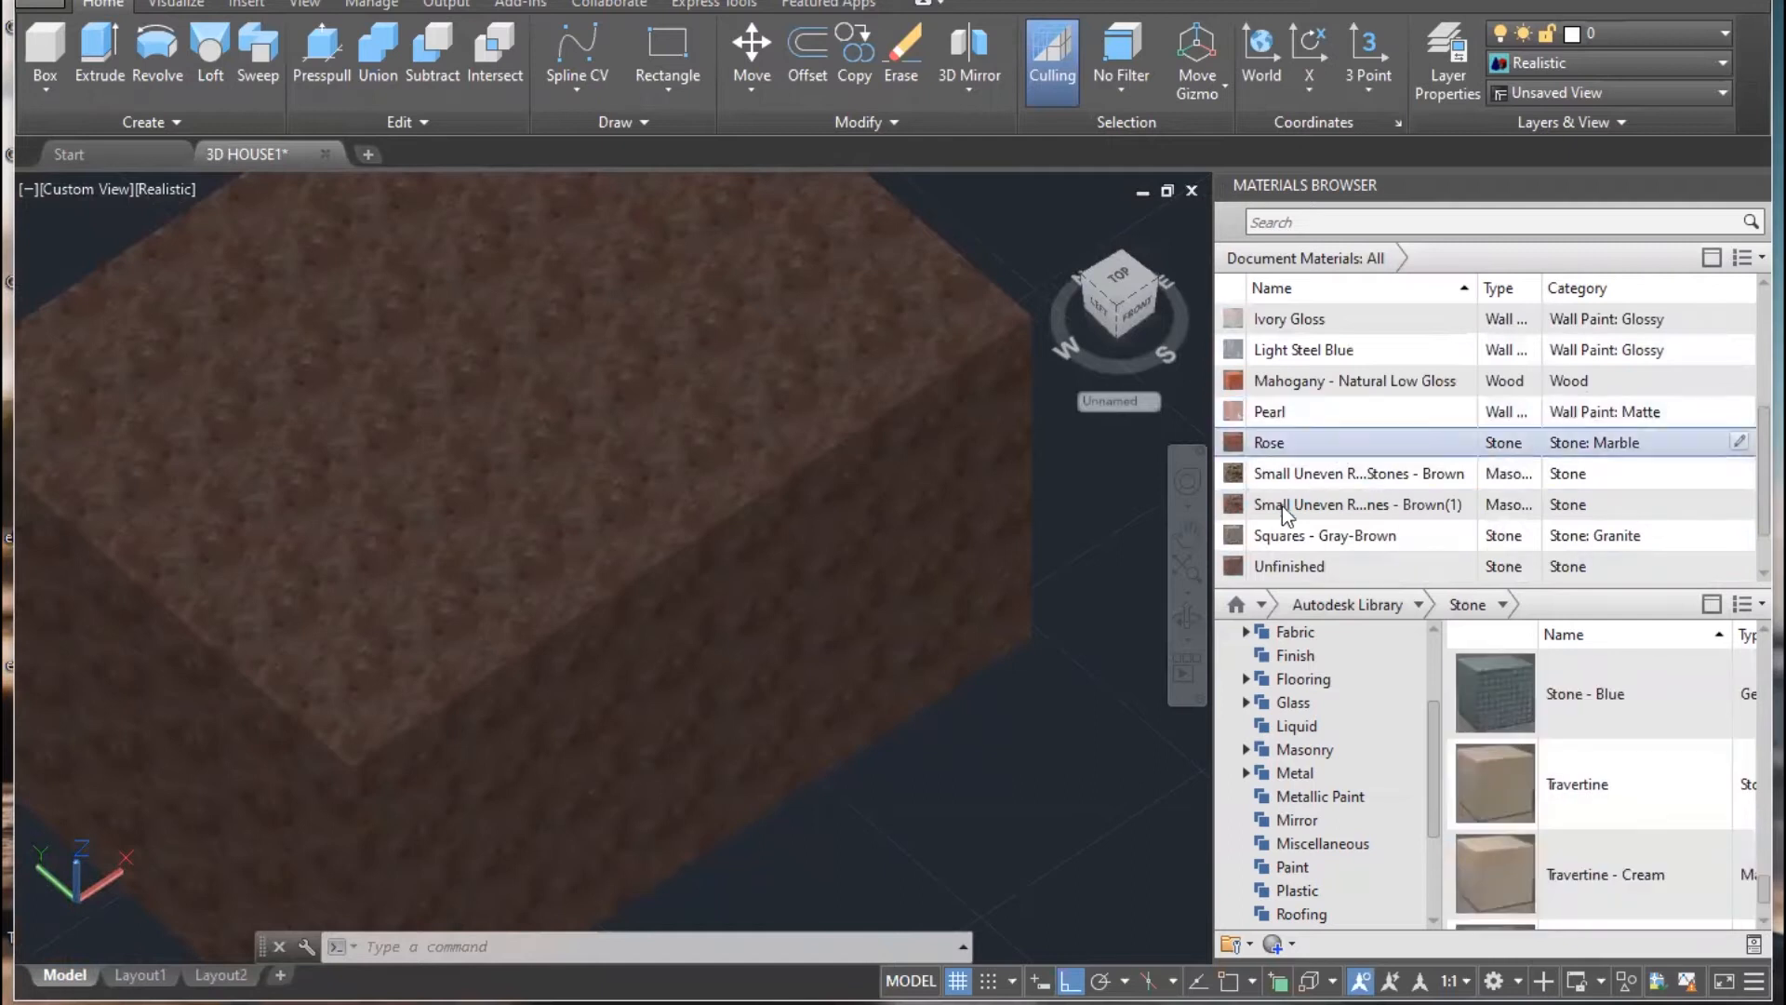
# - Open the Unfinished stone's settings and turn off its Relief Pattern
pyautogui.doubleClick(1235, 566)
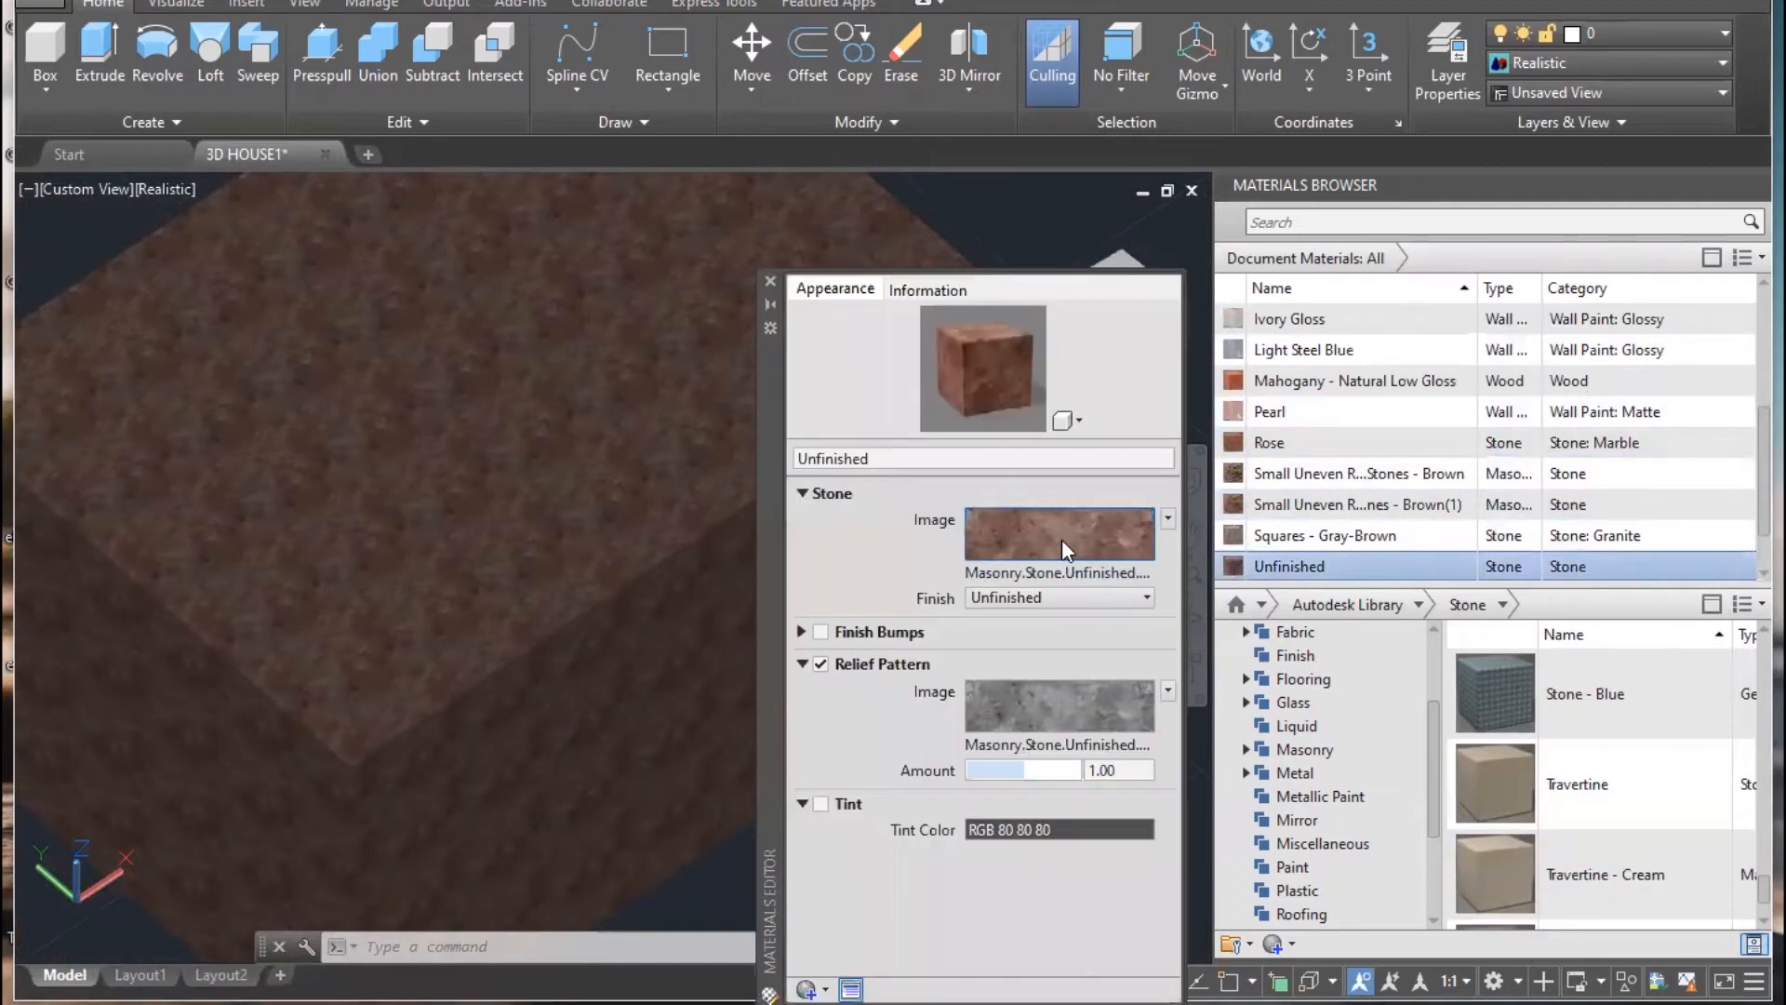
pyautogui.click(819, 664)
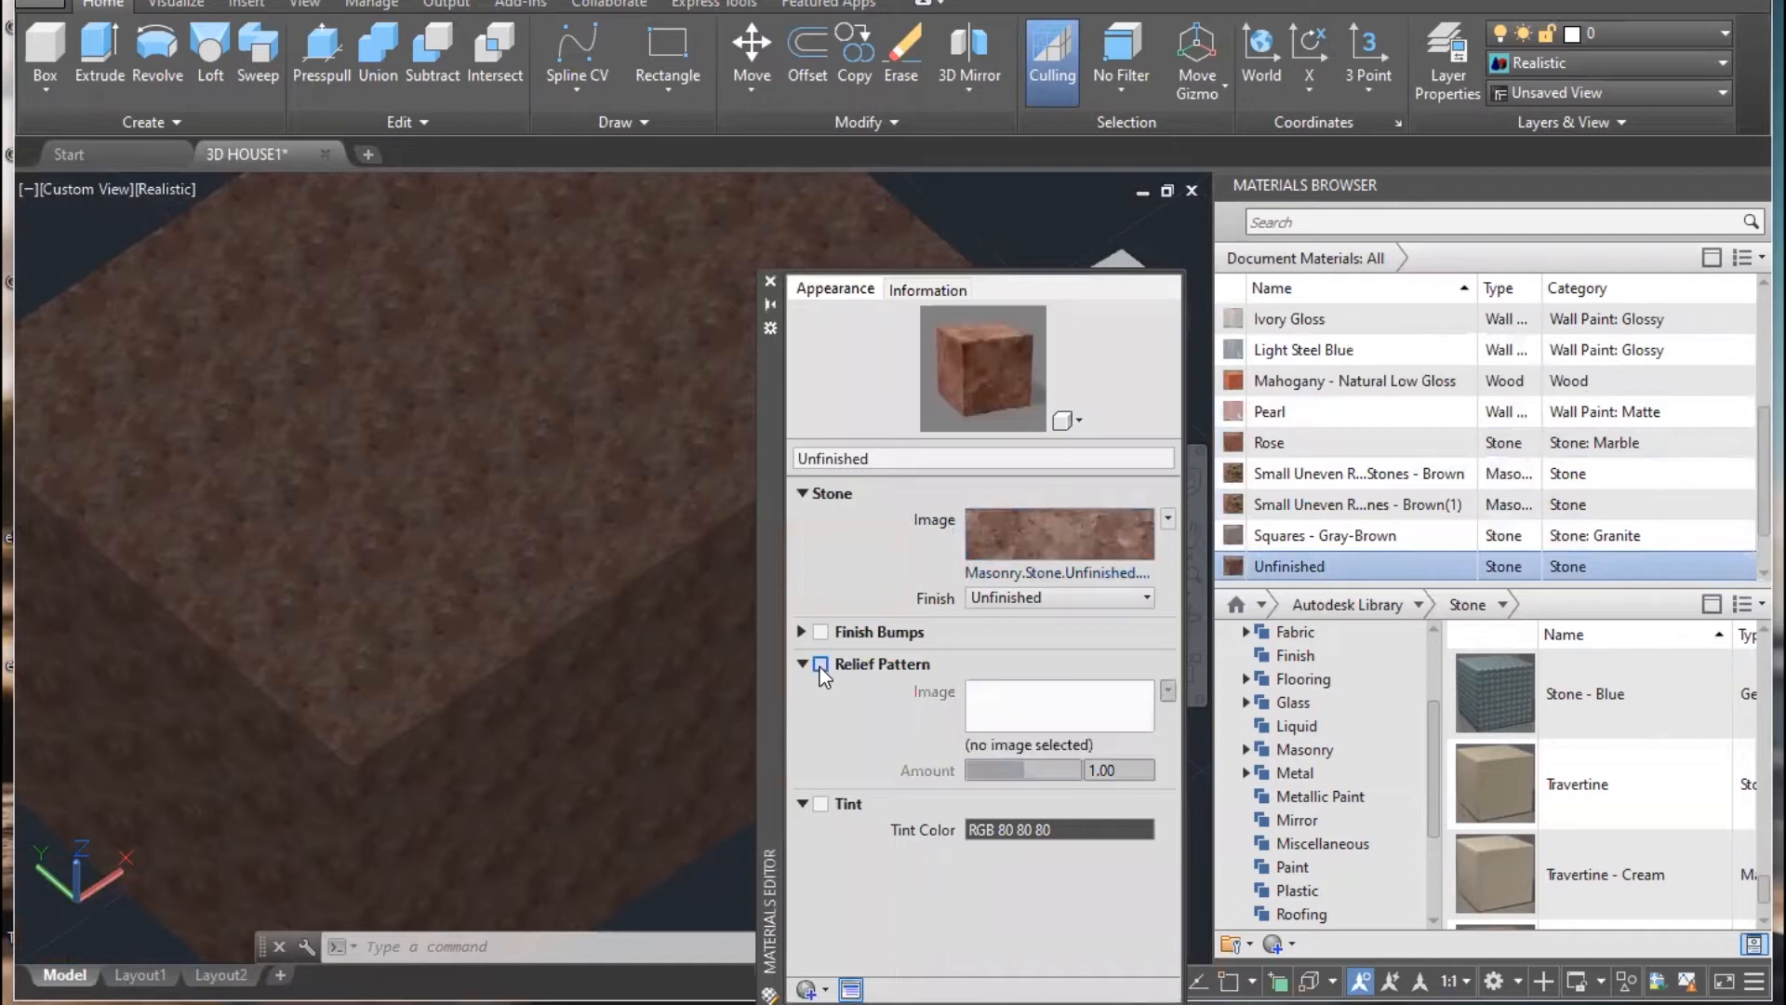
pyautogui.moveTo(451, 582); pyautogui.dragTo(316, 608, button='middle')
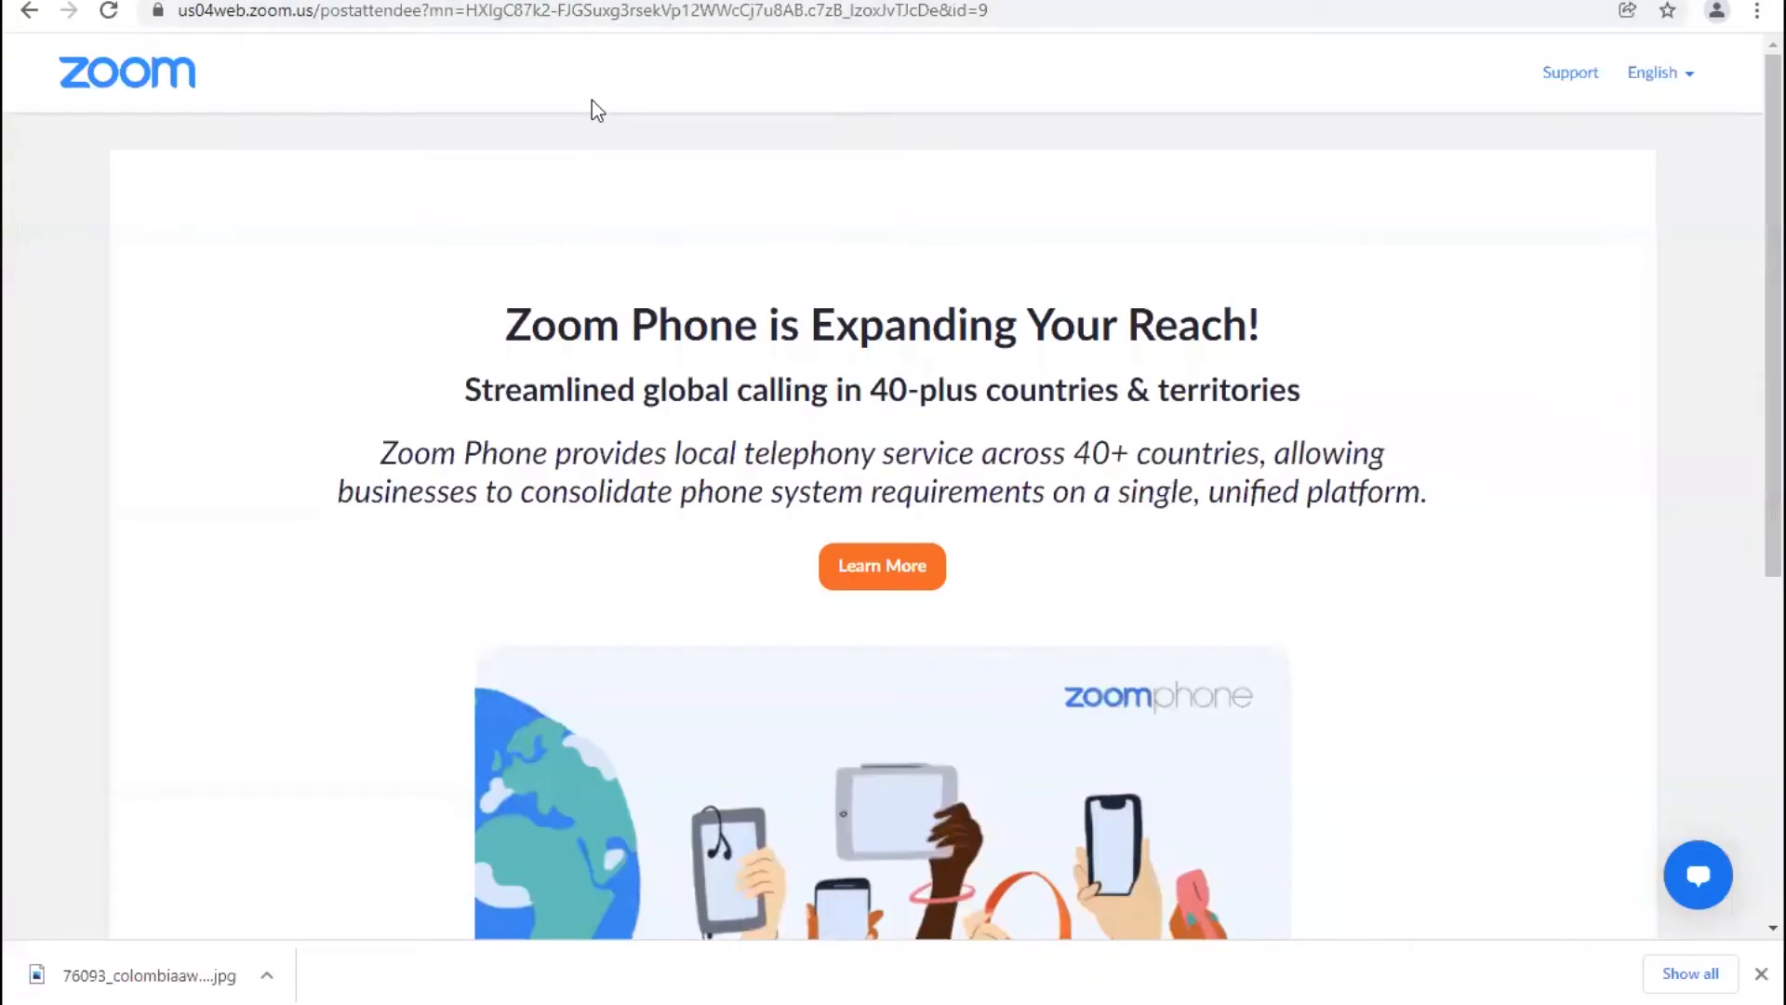
# - Search Google Images for "tile texture" in a new browser tab
pyautogui.hotkey('ctrl', 't')
pyautogui.write('tile texture')
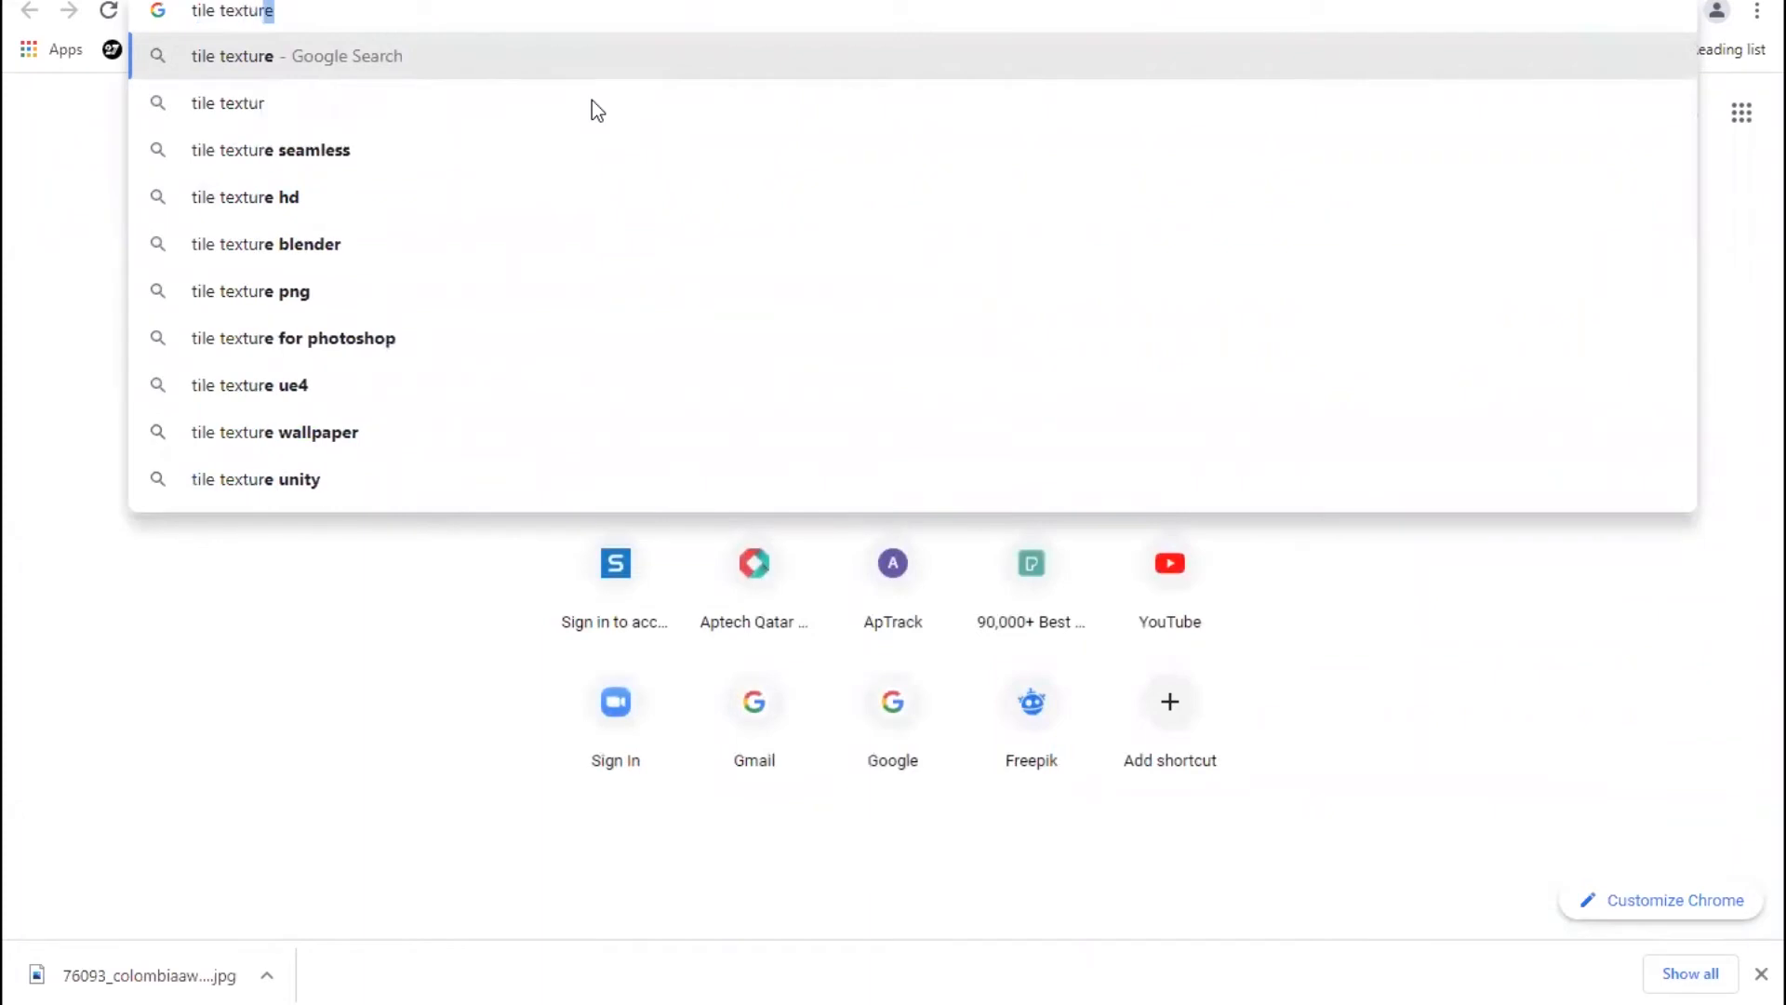
pyautogui.press('Return')
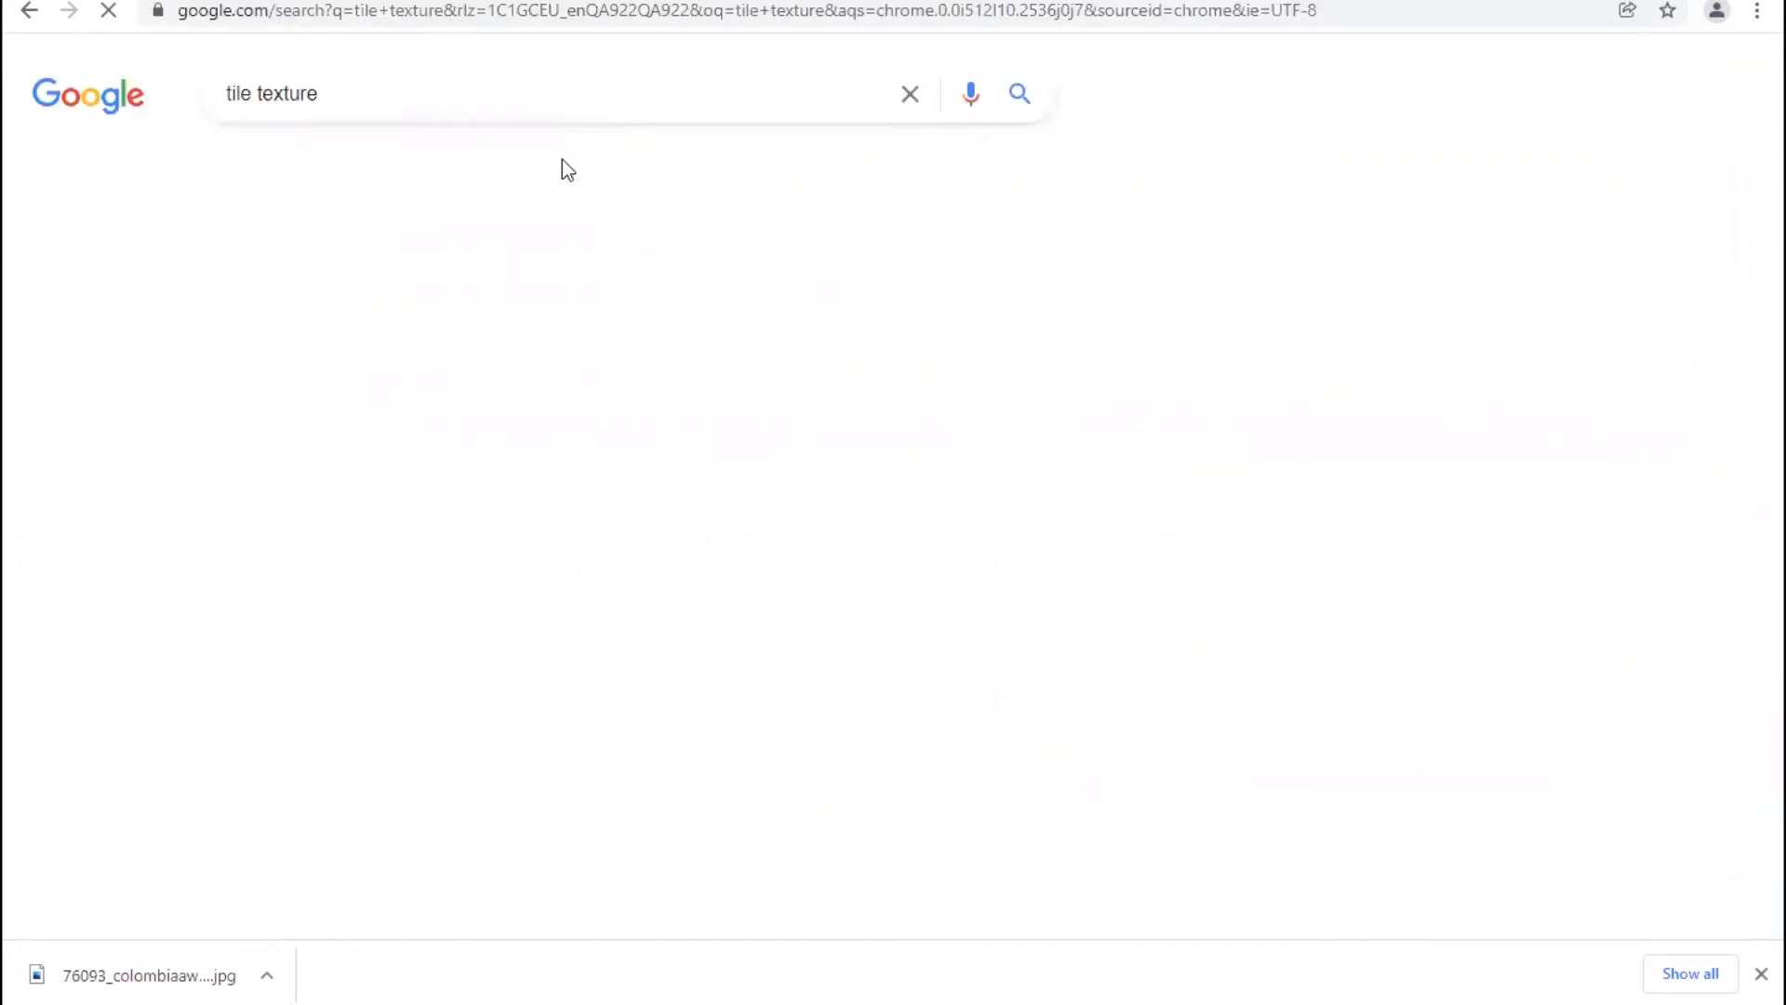
pyautogui.click(354, 184)
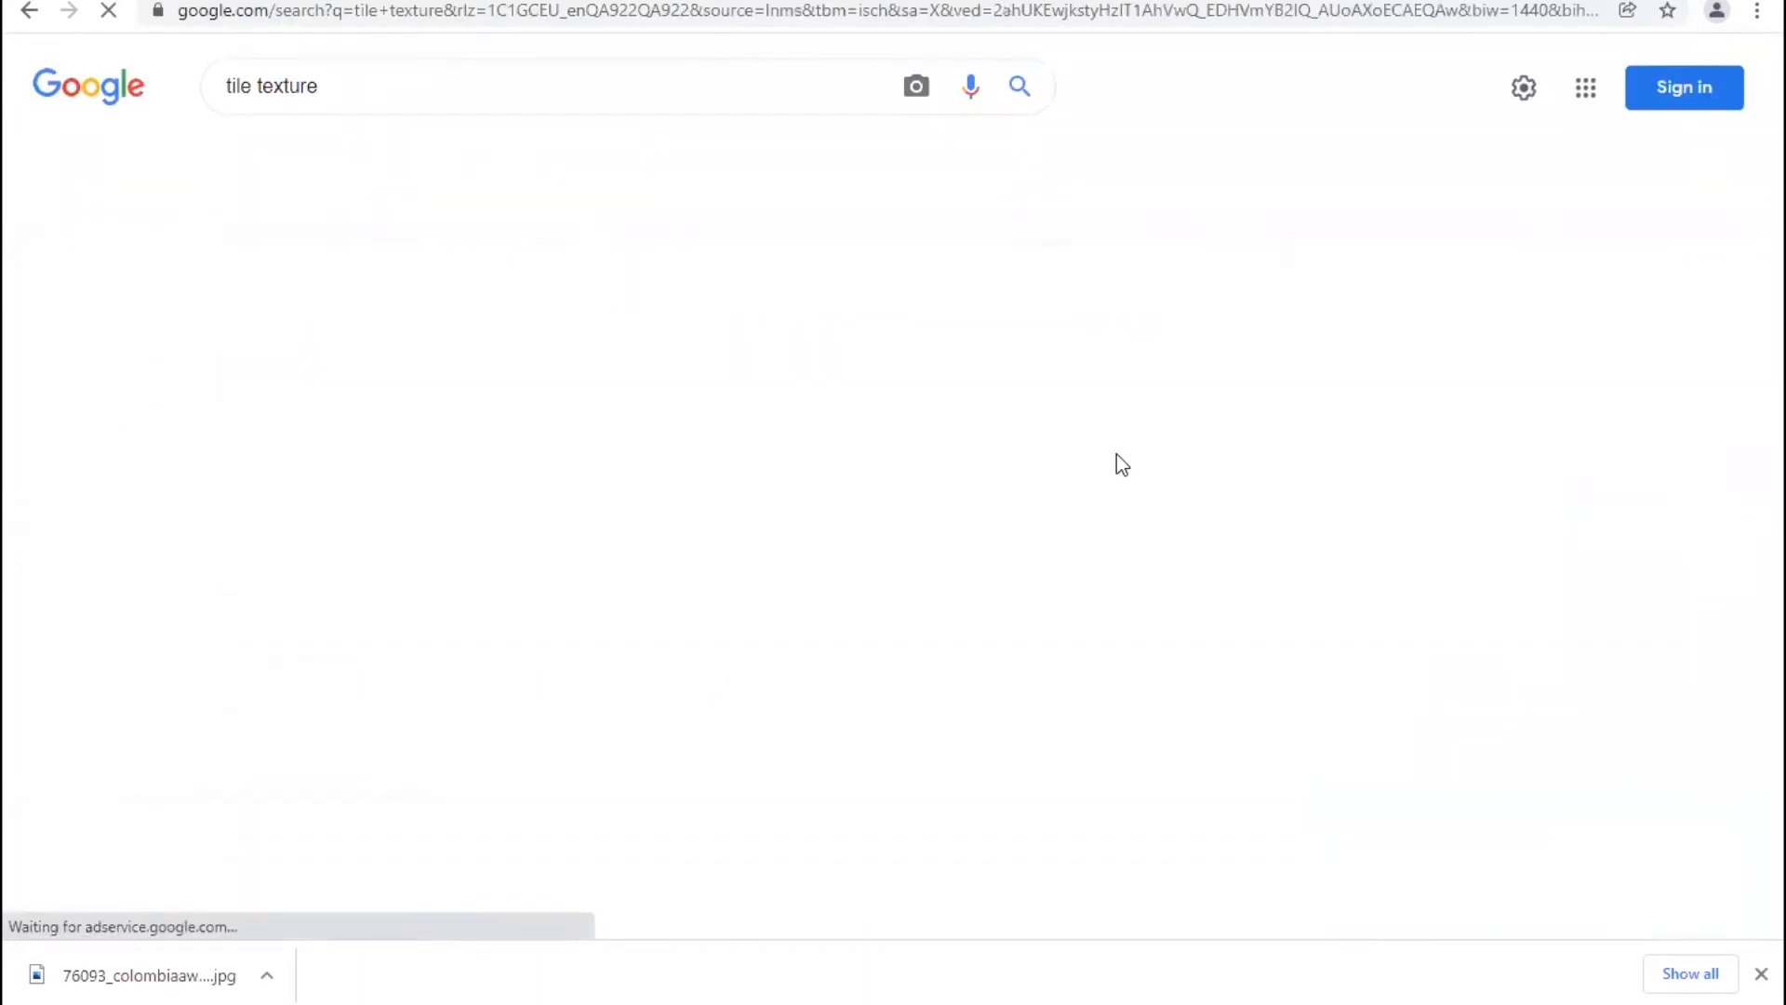
# - Find the Bathroom Tiles Seamless Texture image from teahub.io and save it to the Desktop as 11-115597_bathroom-tiles-seamless-texture.jpg
pyautogui.scroll(-5, 1116, 462)
pyautogui.scroll(-9, 942, 606)
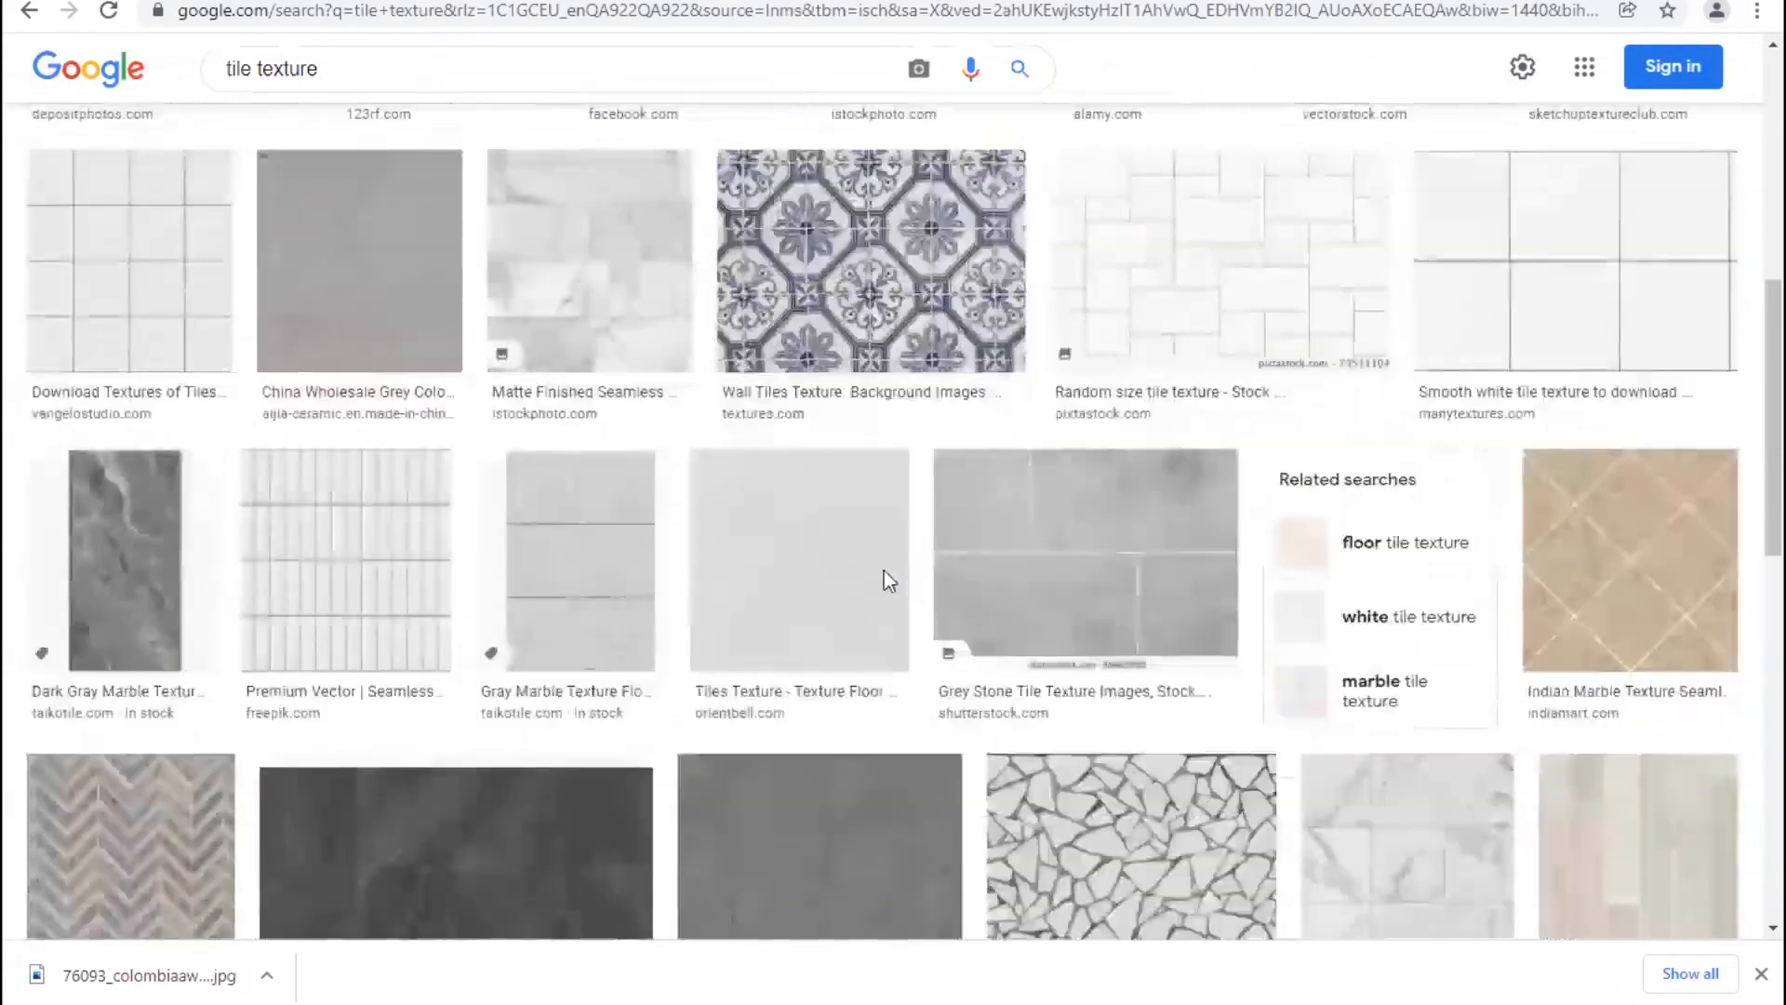
pyautogui.scroll(-10, 960, 598)
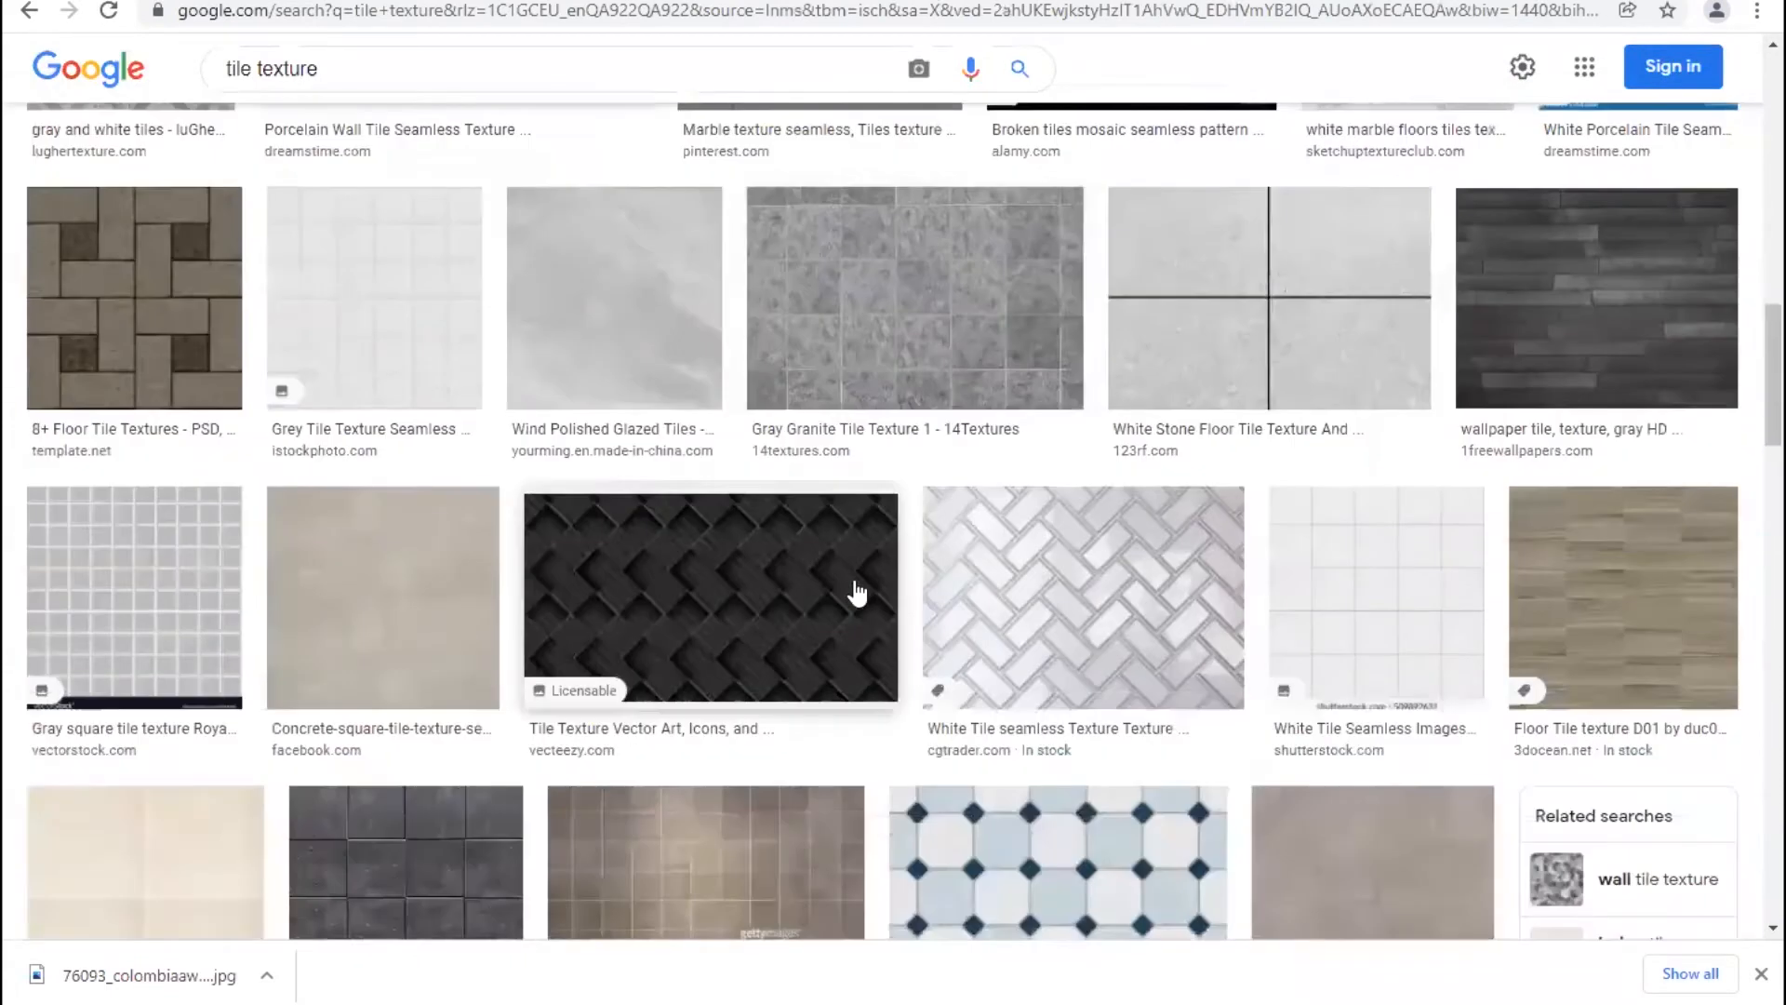
pyautogui.scroll(-2, 1150, 642)
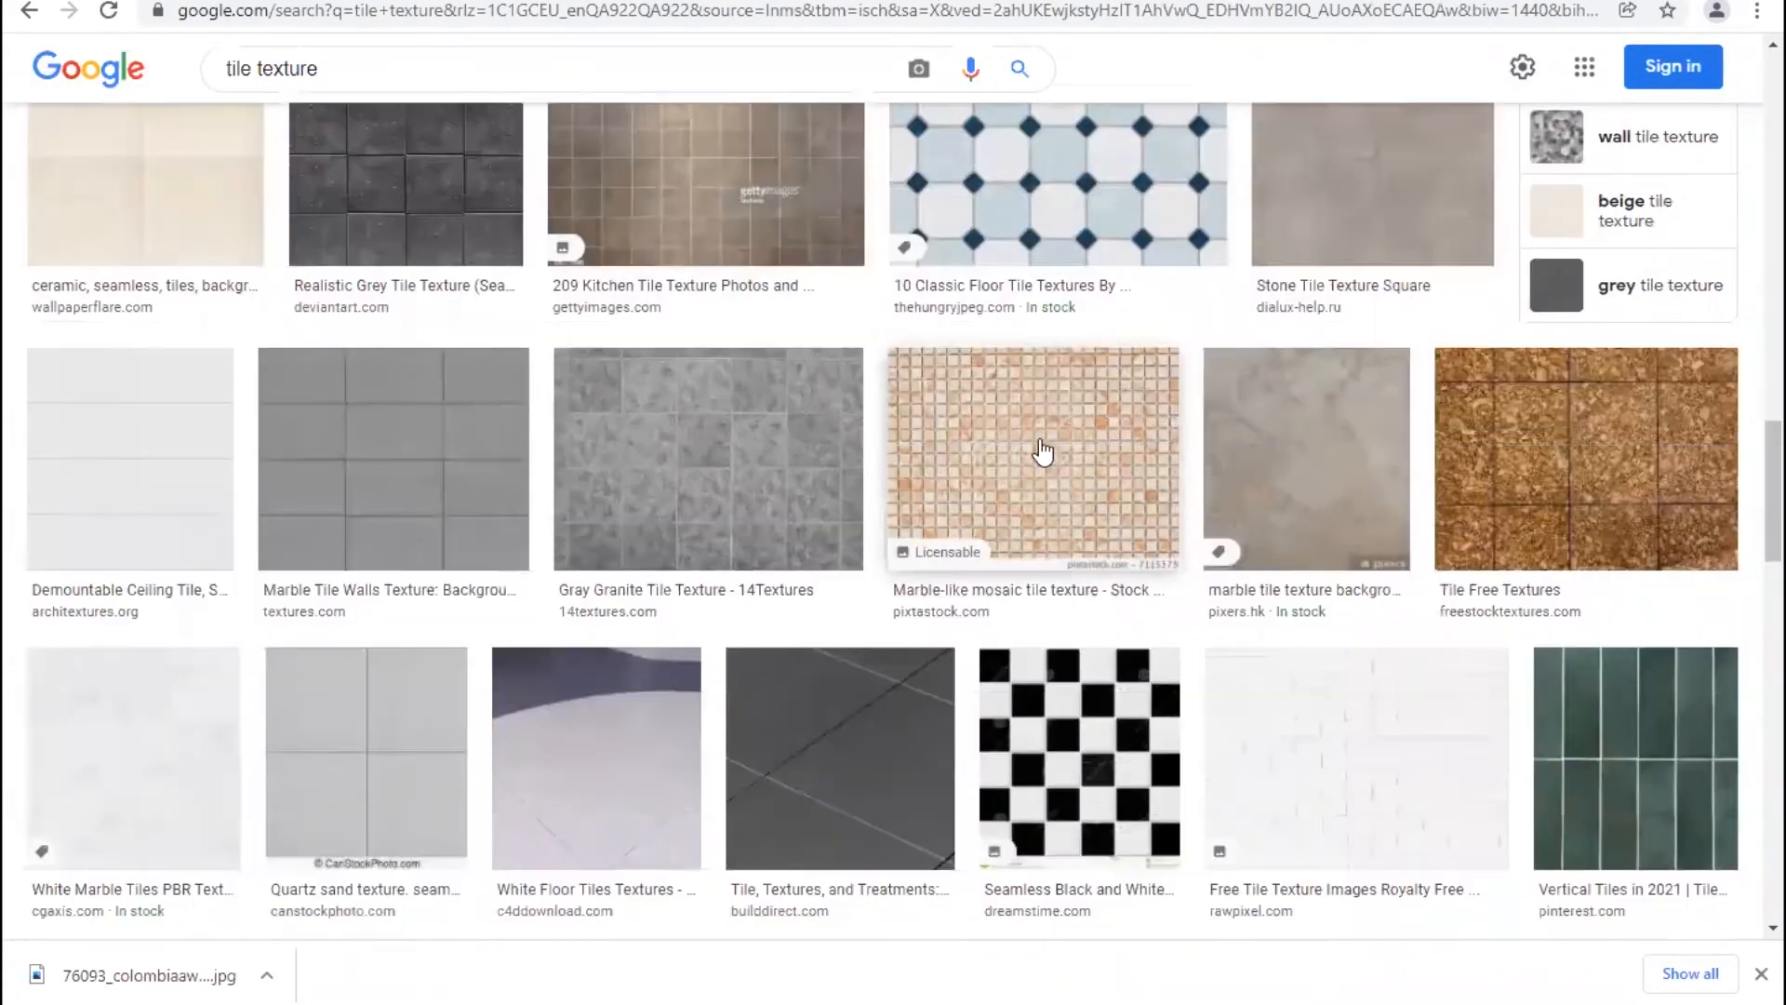
pyautogui.scroll(-1, 484, 758)
pyautogui.scroll(-4, 569, 770)
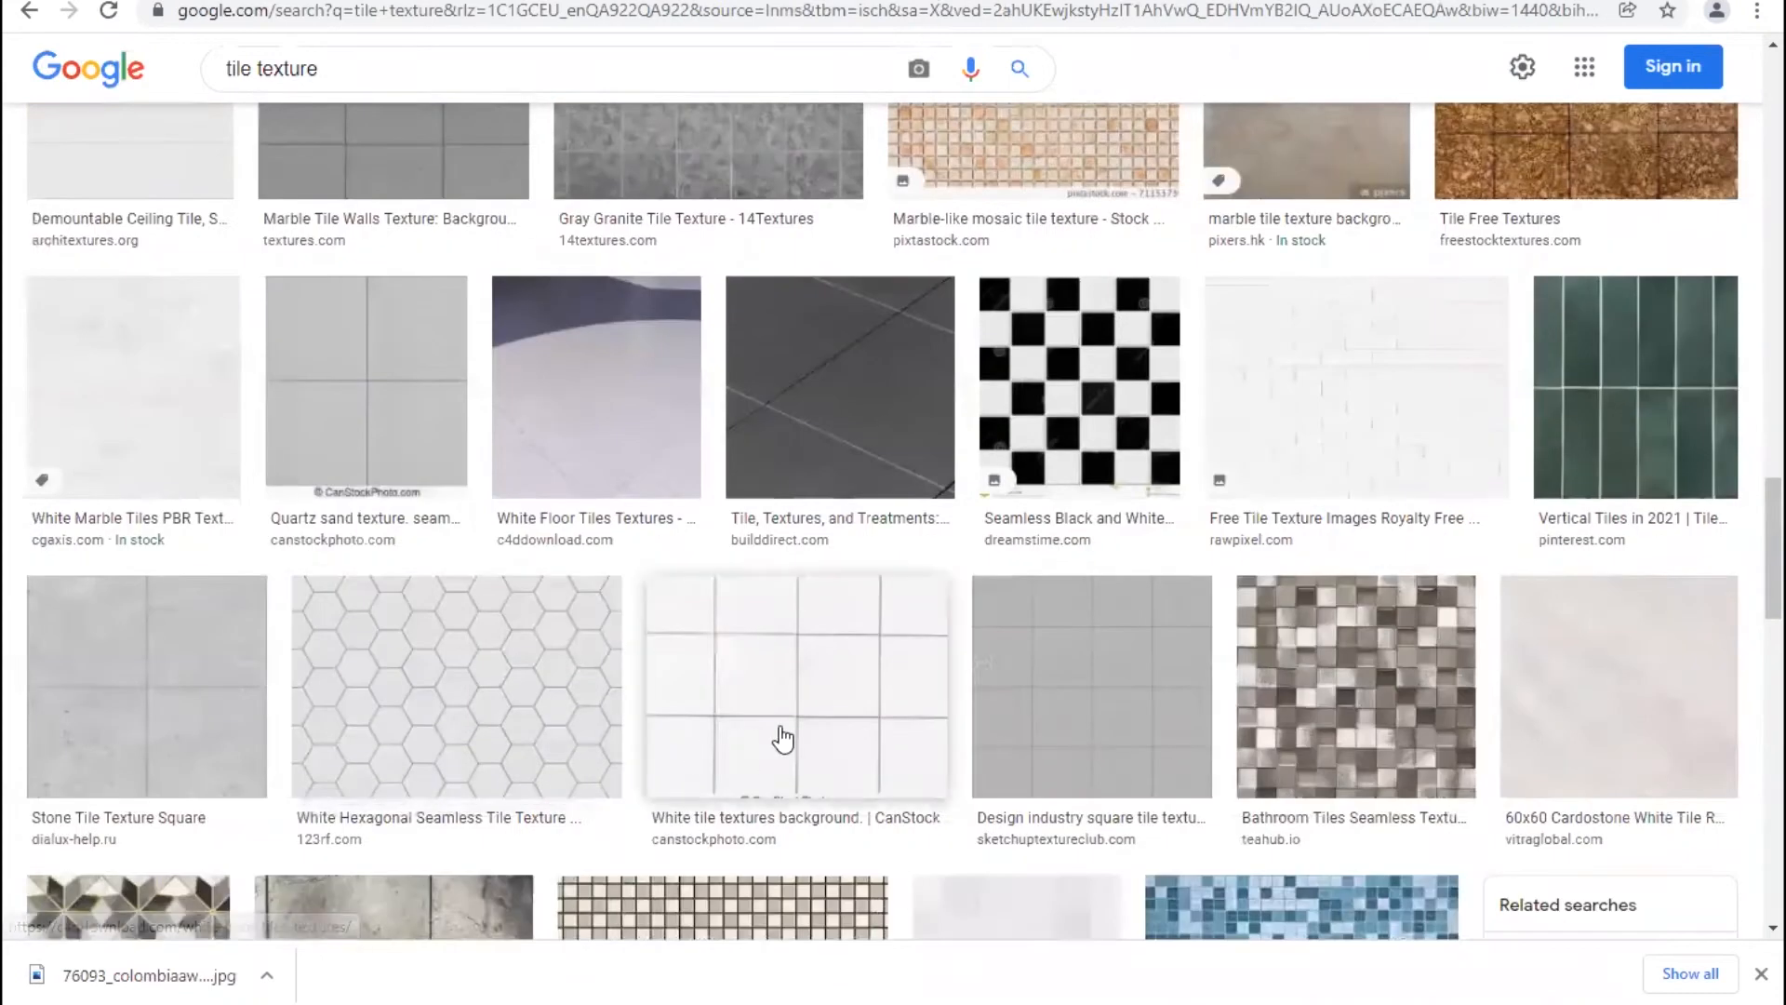
pyautogui.click(1351, 583)
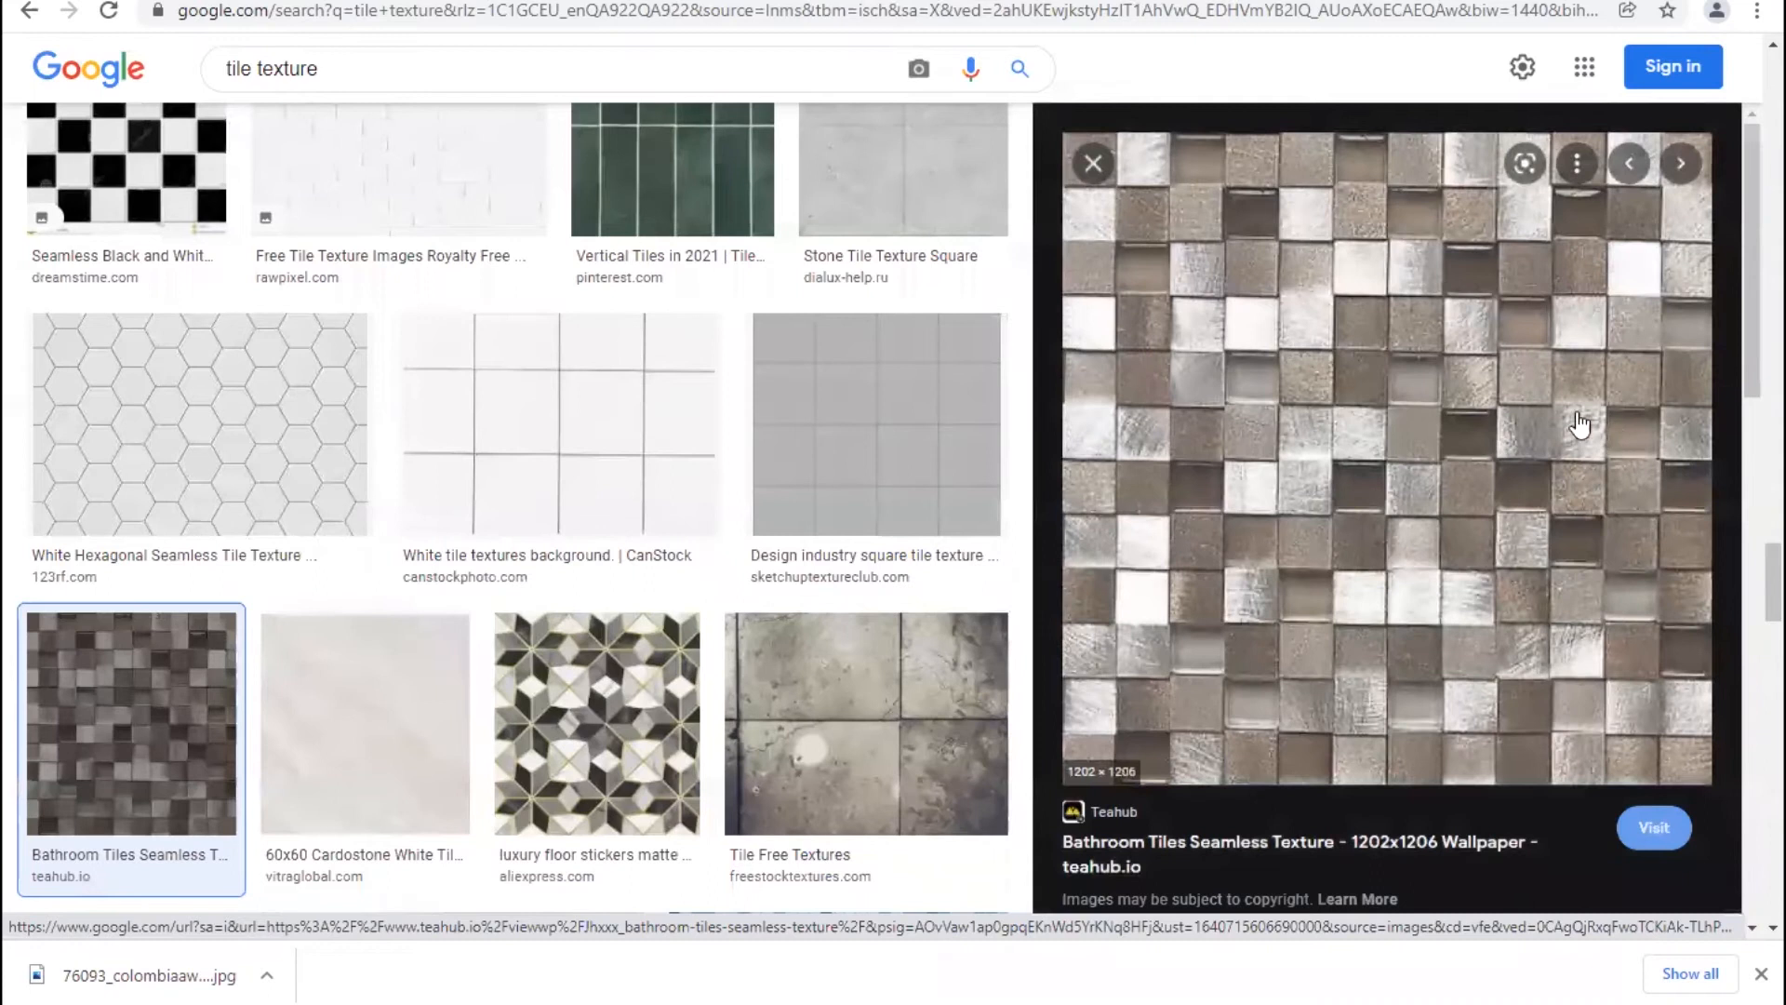
pyautogui.rightClick(1469, 392)
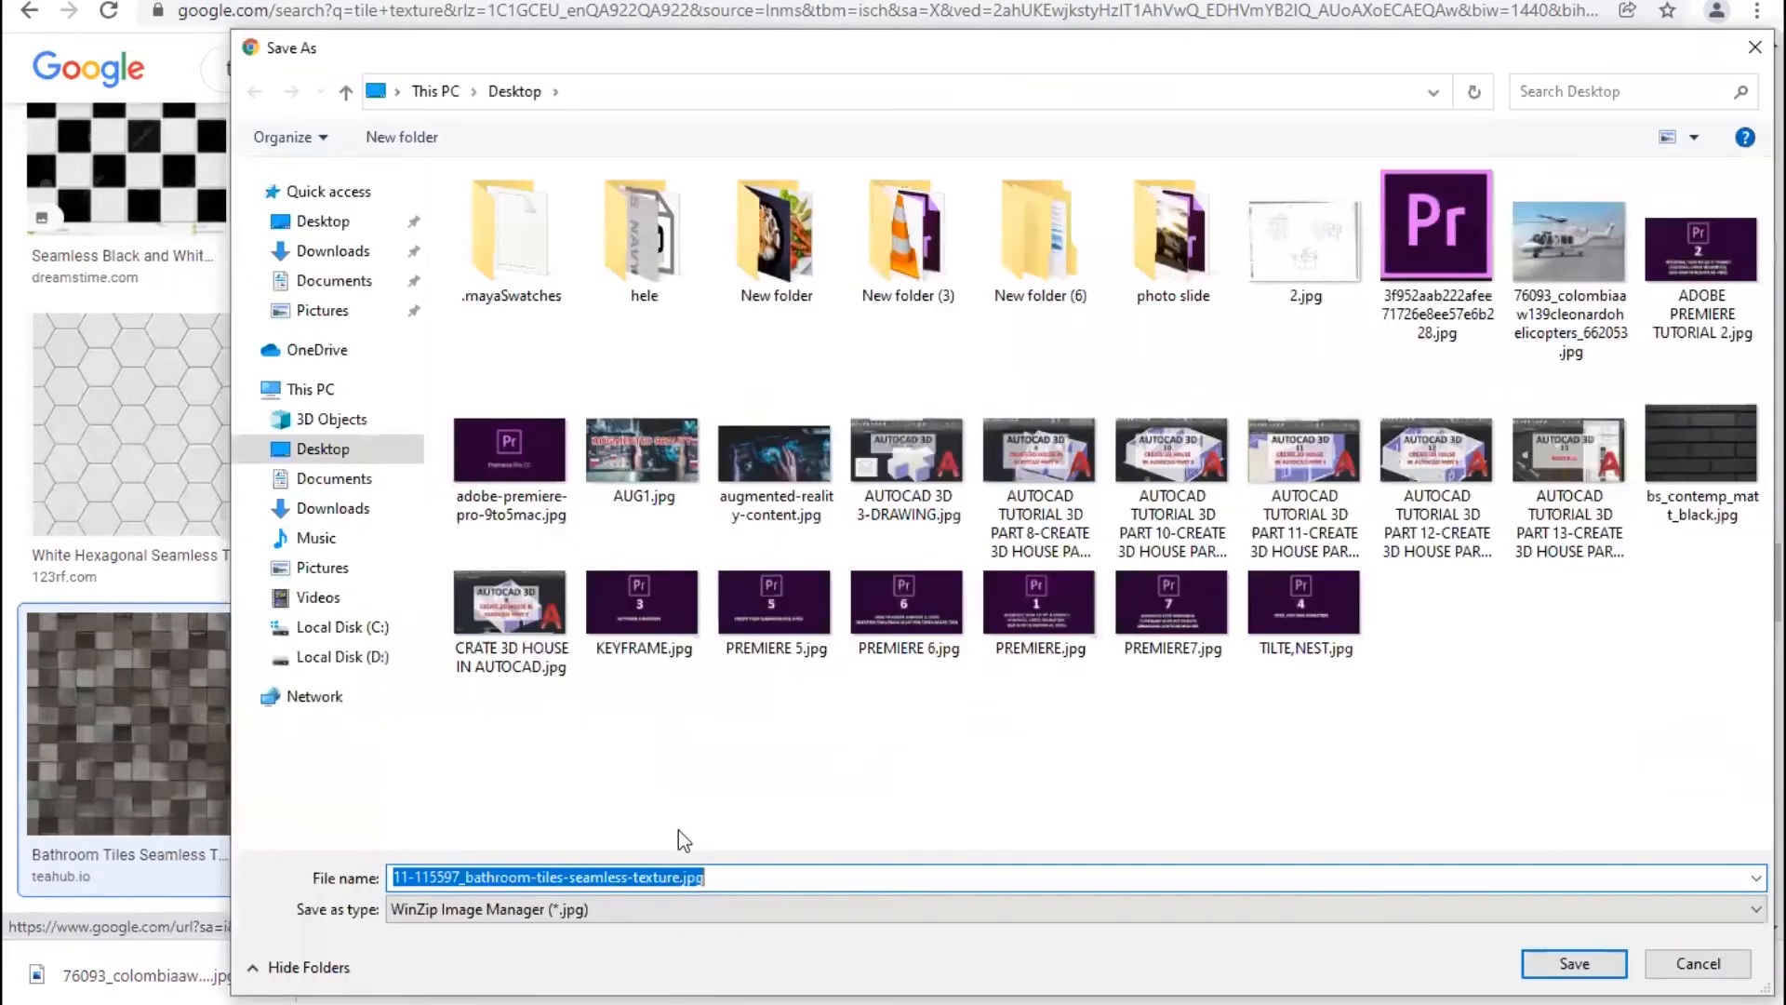
pyautogui.click(604, 909)
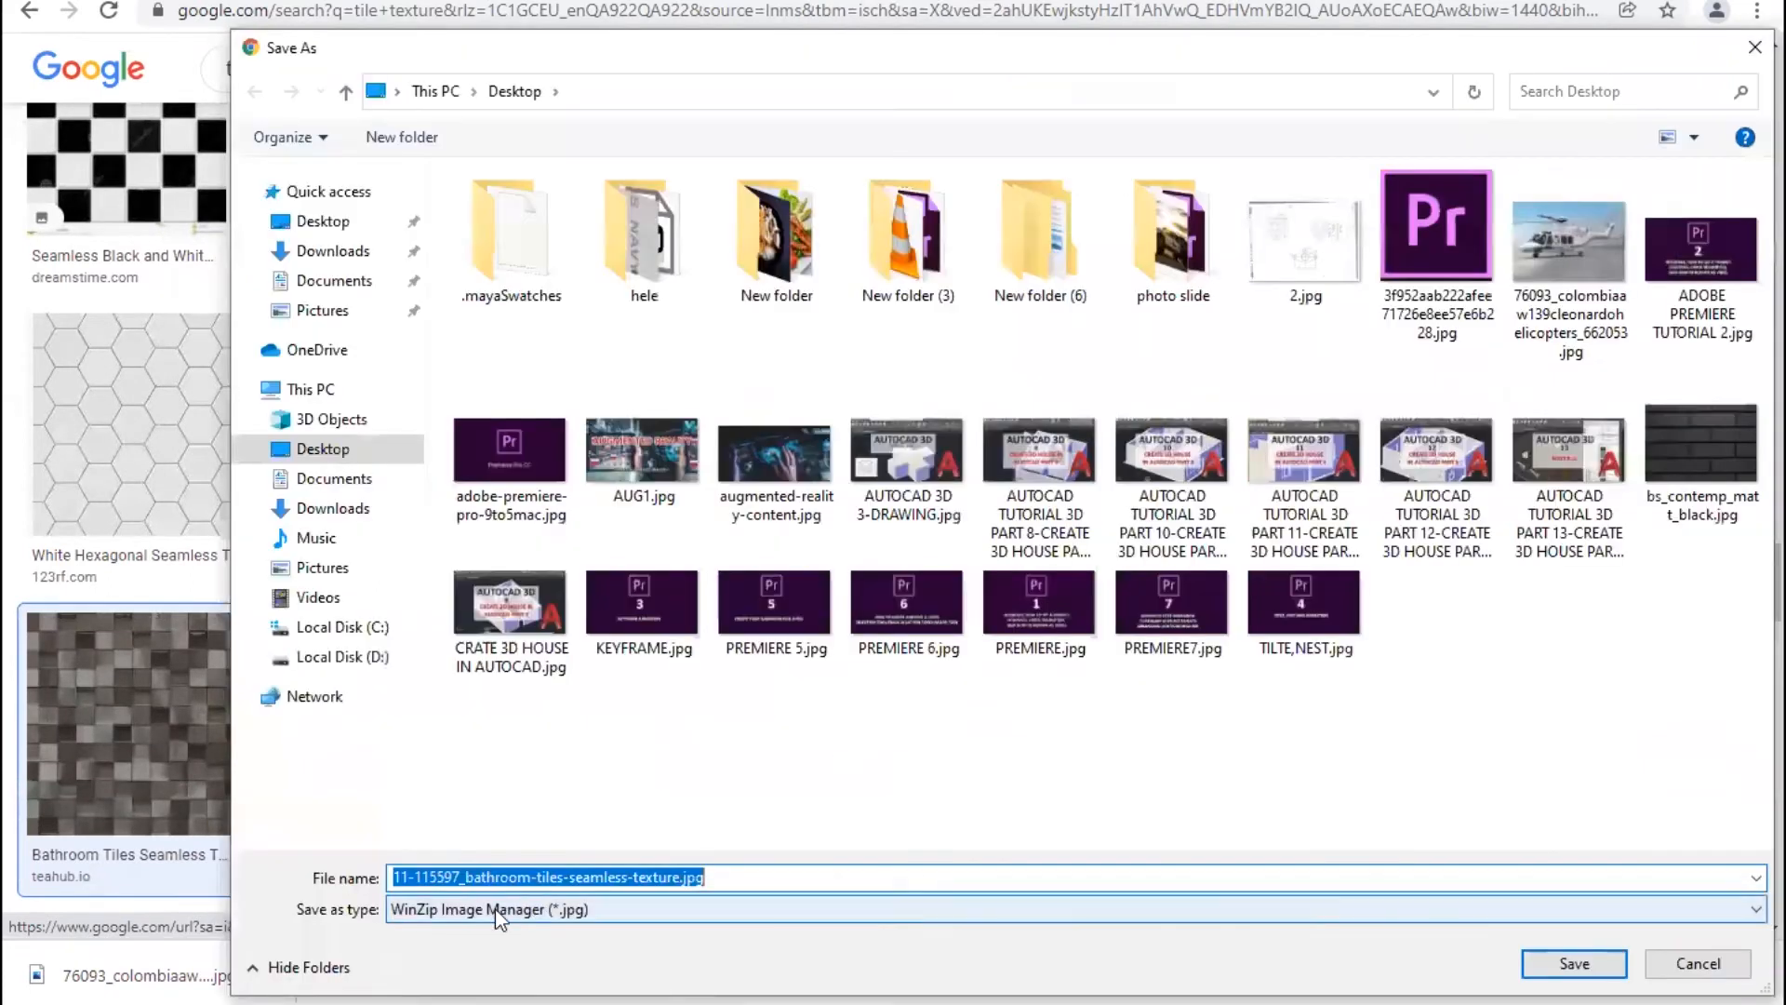
pyautogui.click(605, 910)
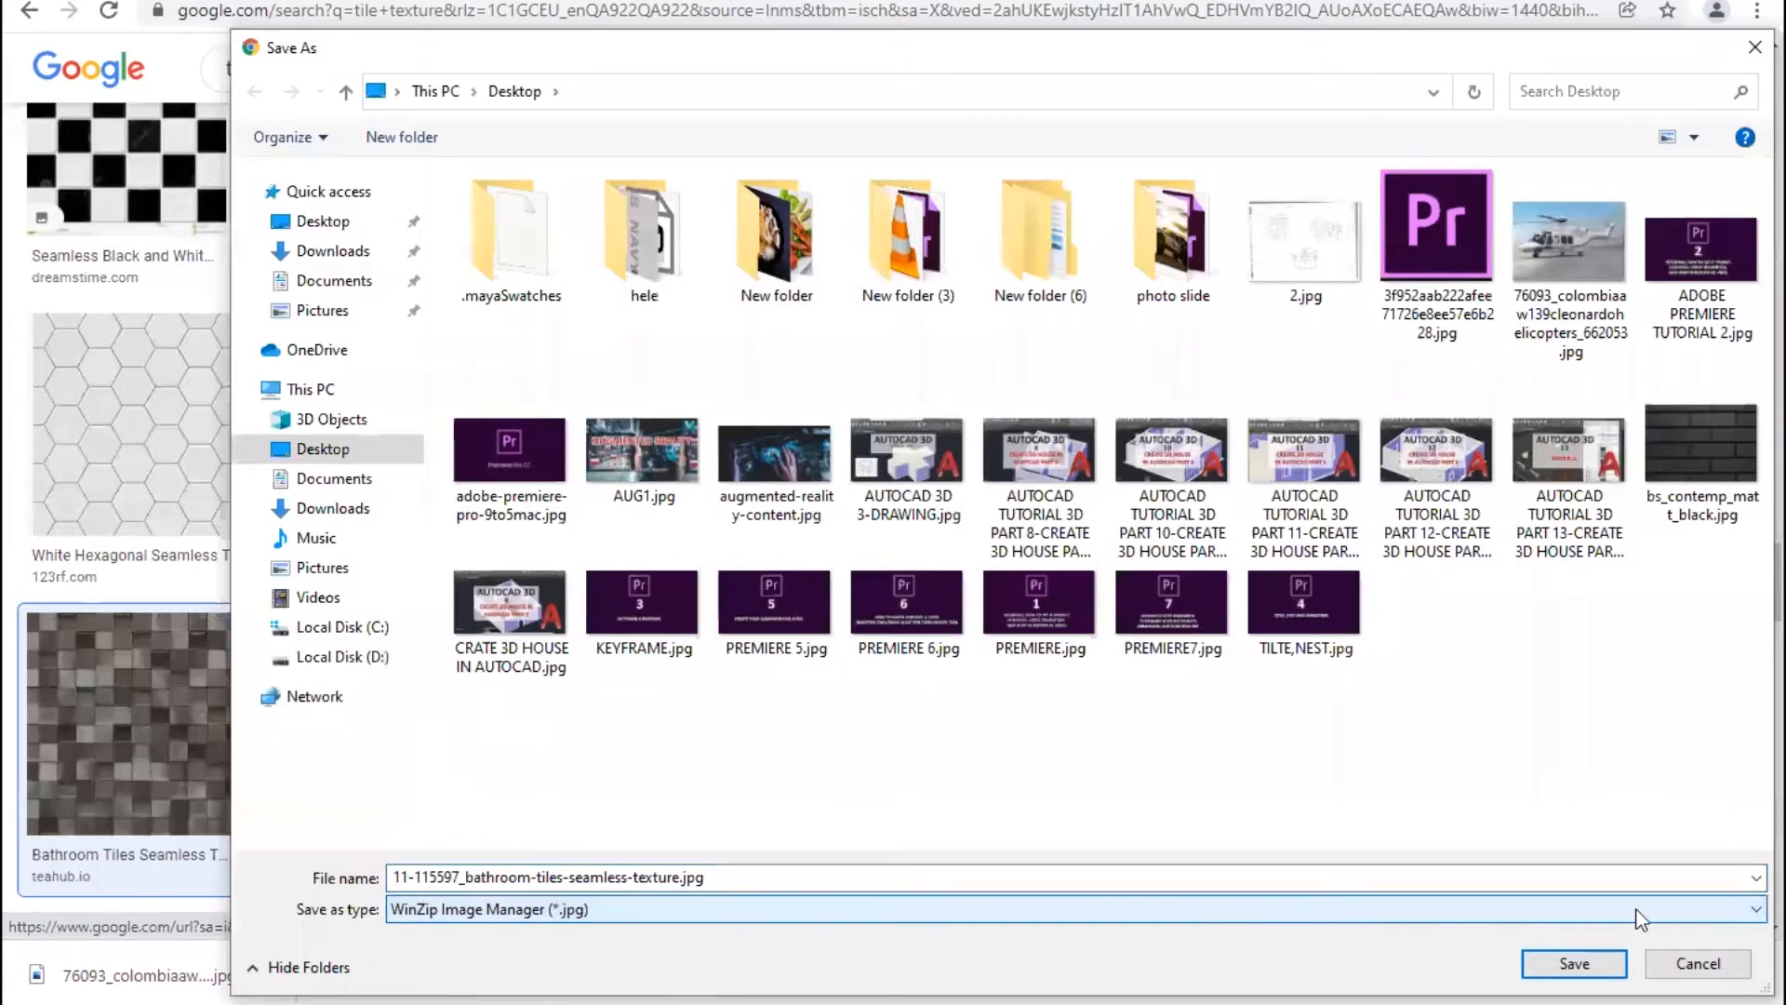
pyautogui.click(1572, 963)
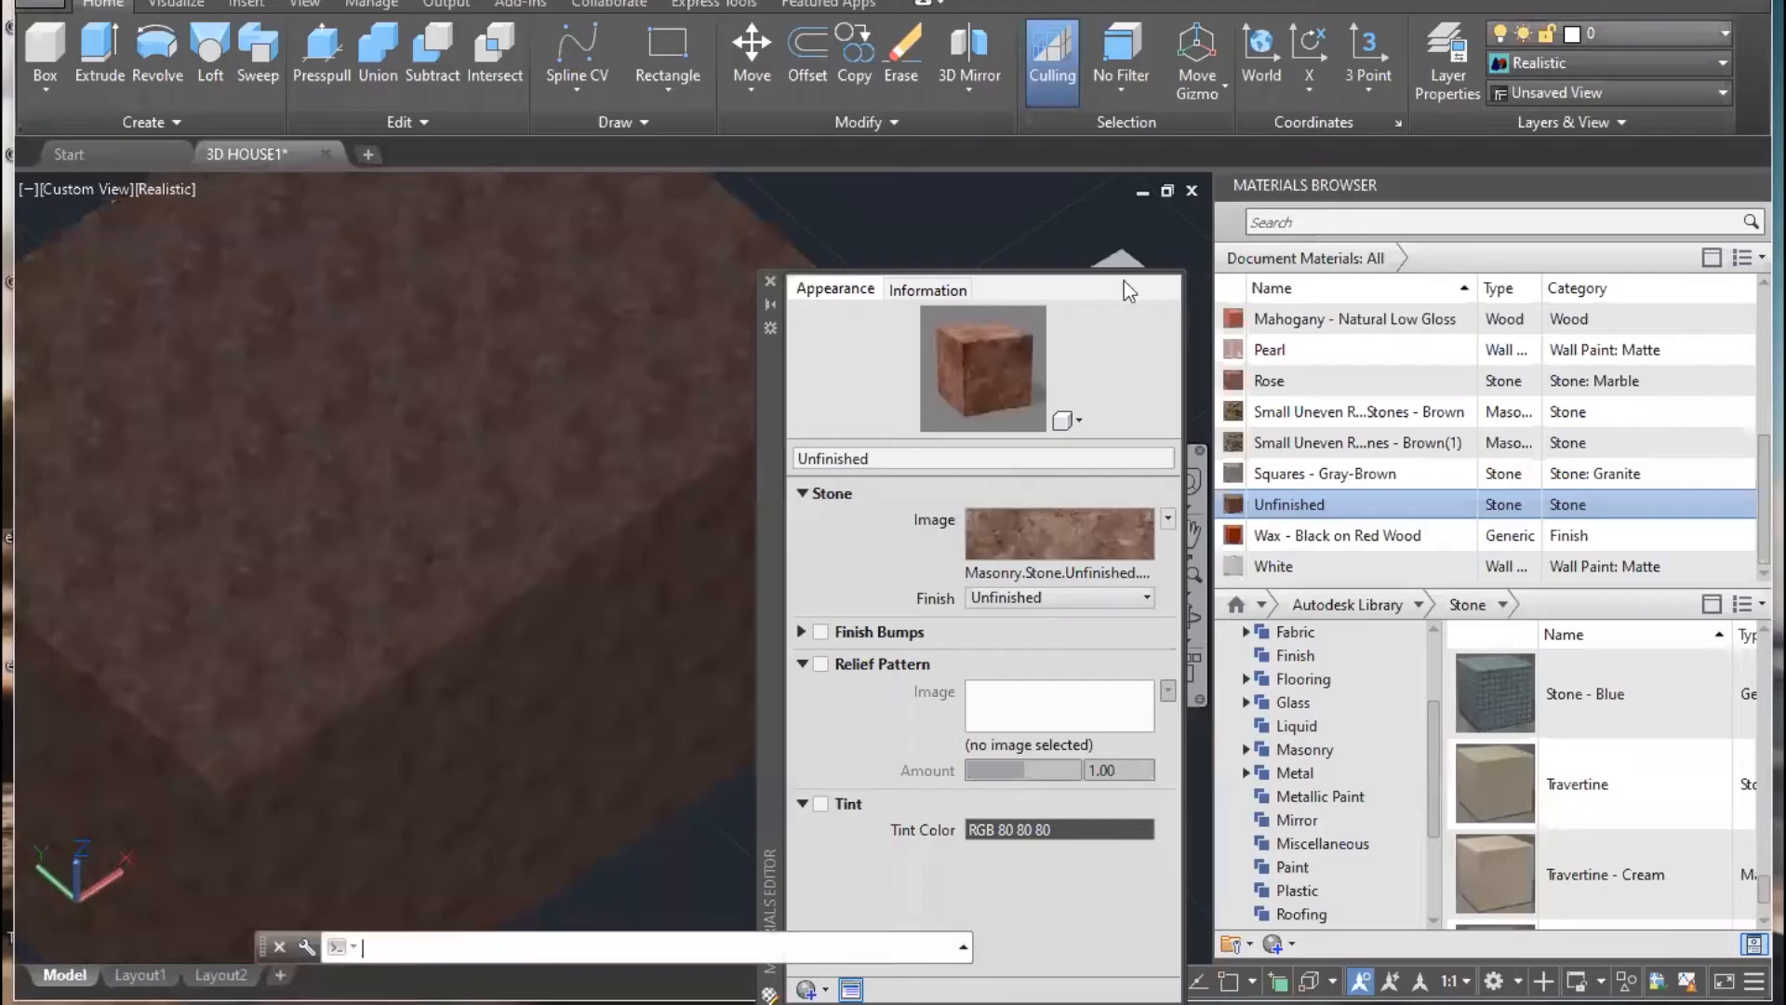
# - Switch to AutoCAD and replace the Unfinished stone's image with 11-115597_bathroom-tiles-seamless-texture.jpg from the Desktop
pyautogui.click(1079, 538)
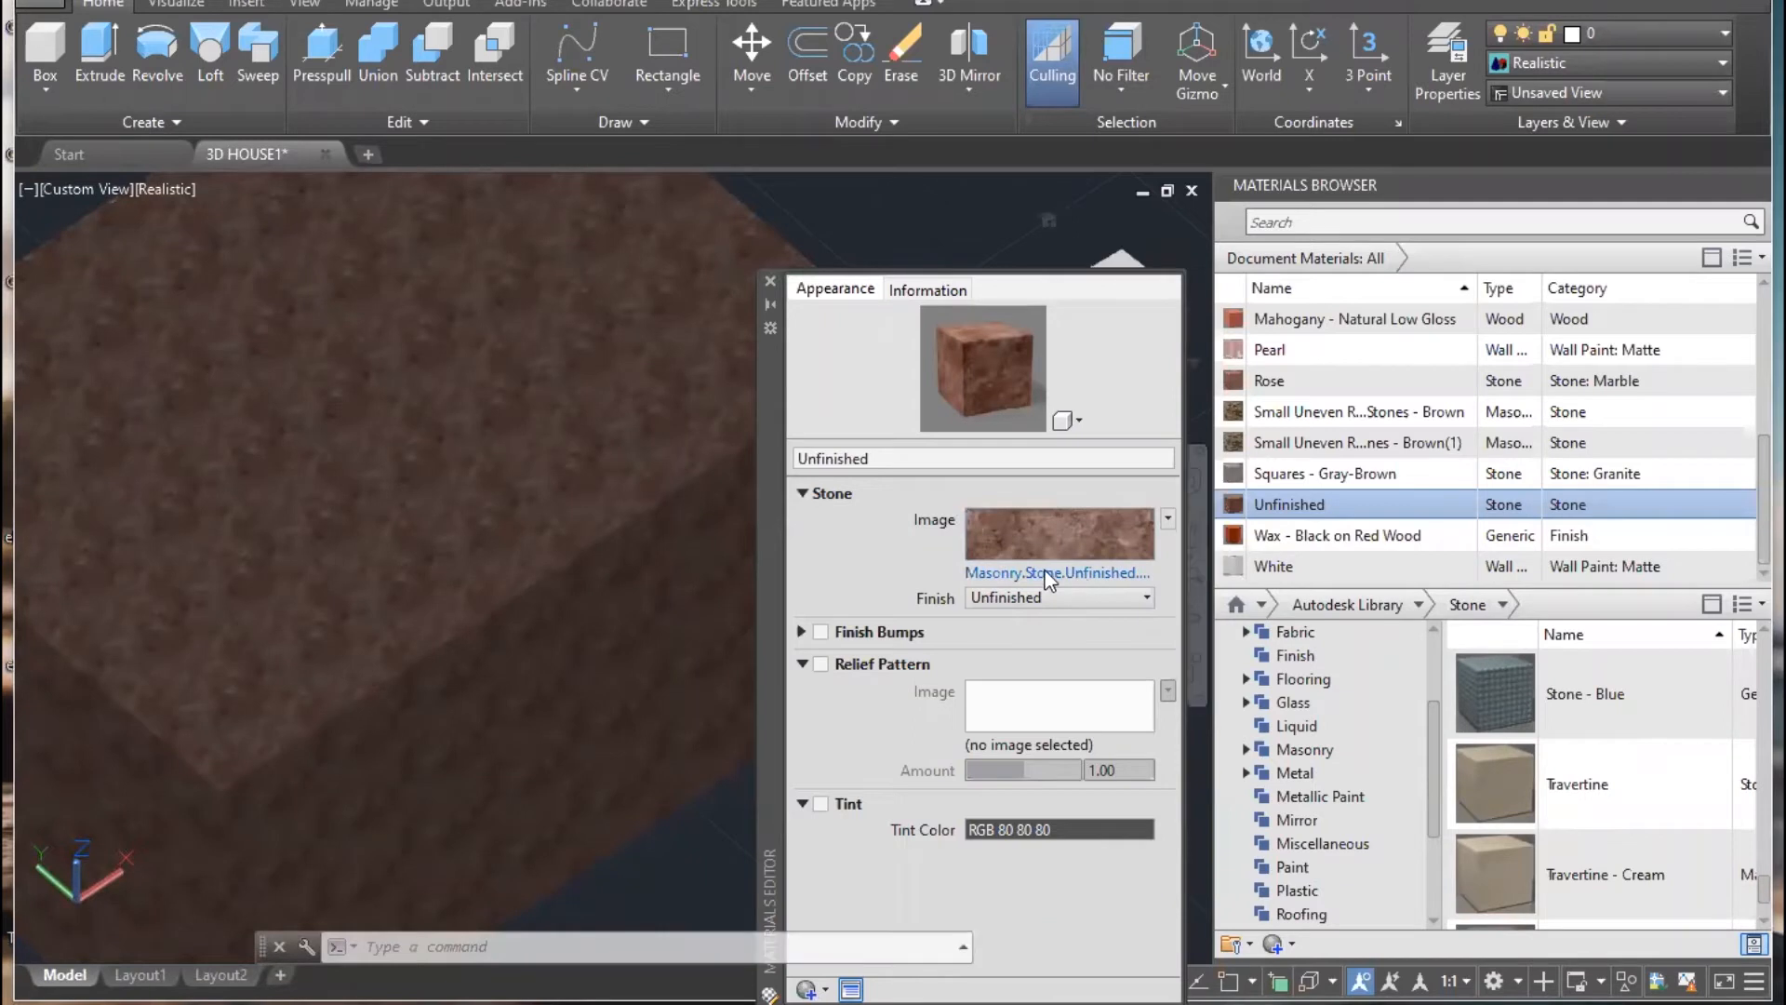
pyautogui.click(1074, 571)
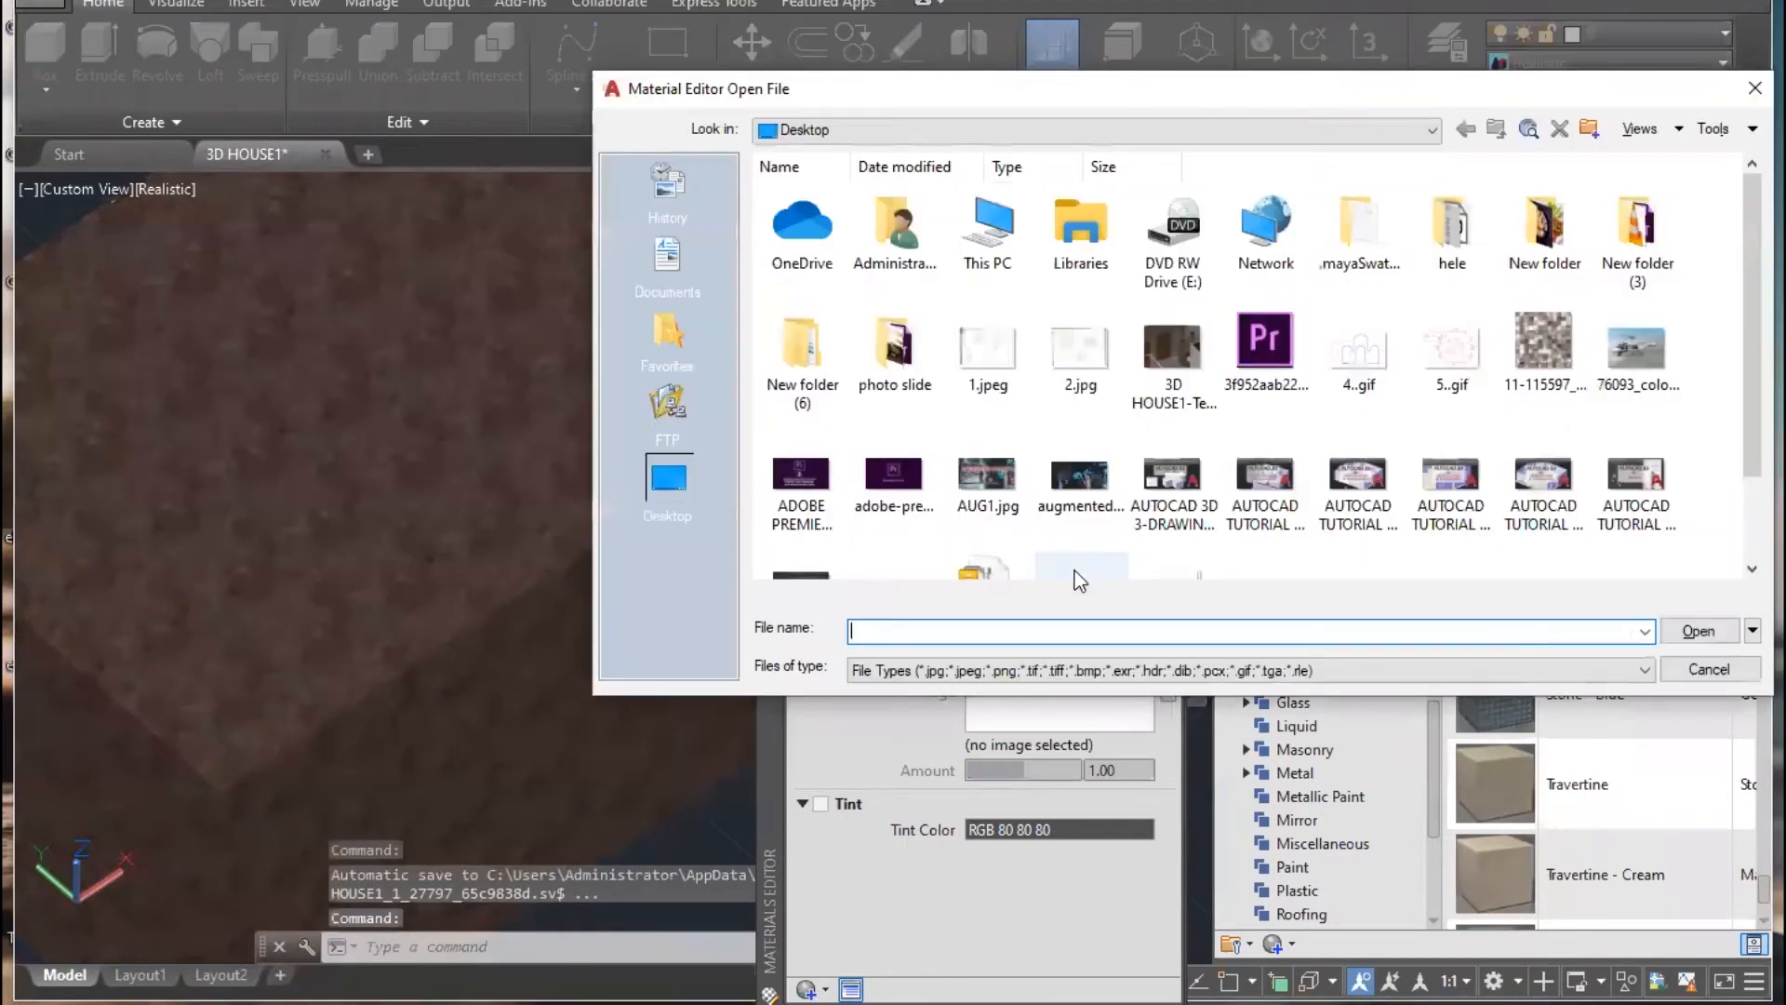
pyautogui.moveTo(1744, 269); pyautogui.dragTo(1744, 288)
pyautogui.click(1552, 313)
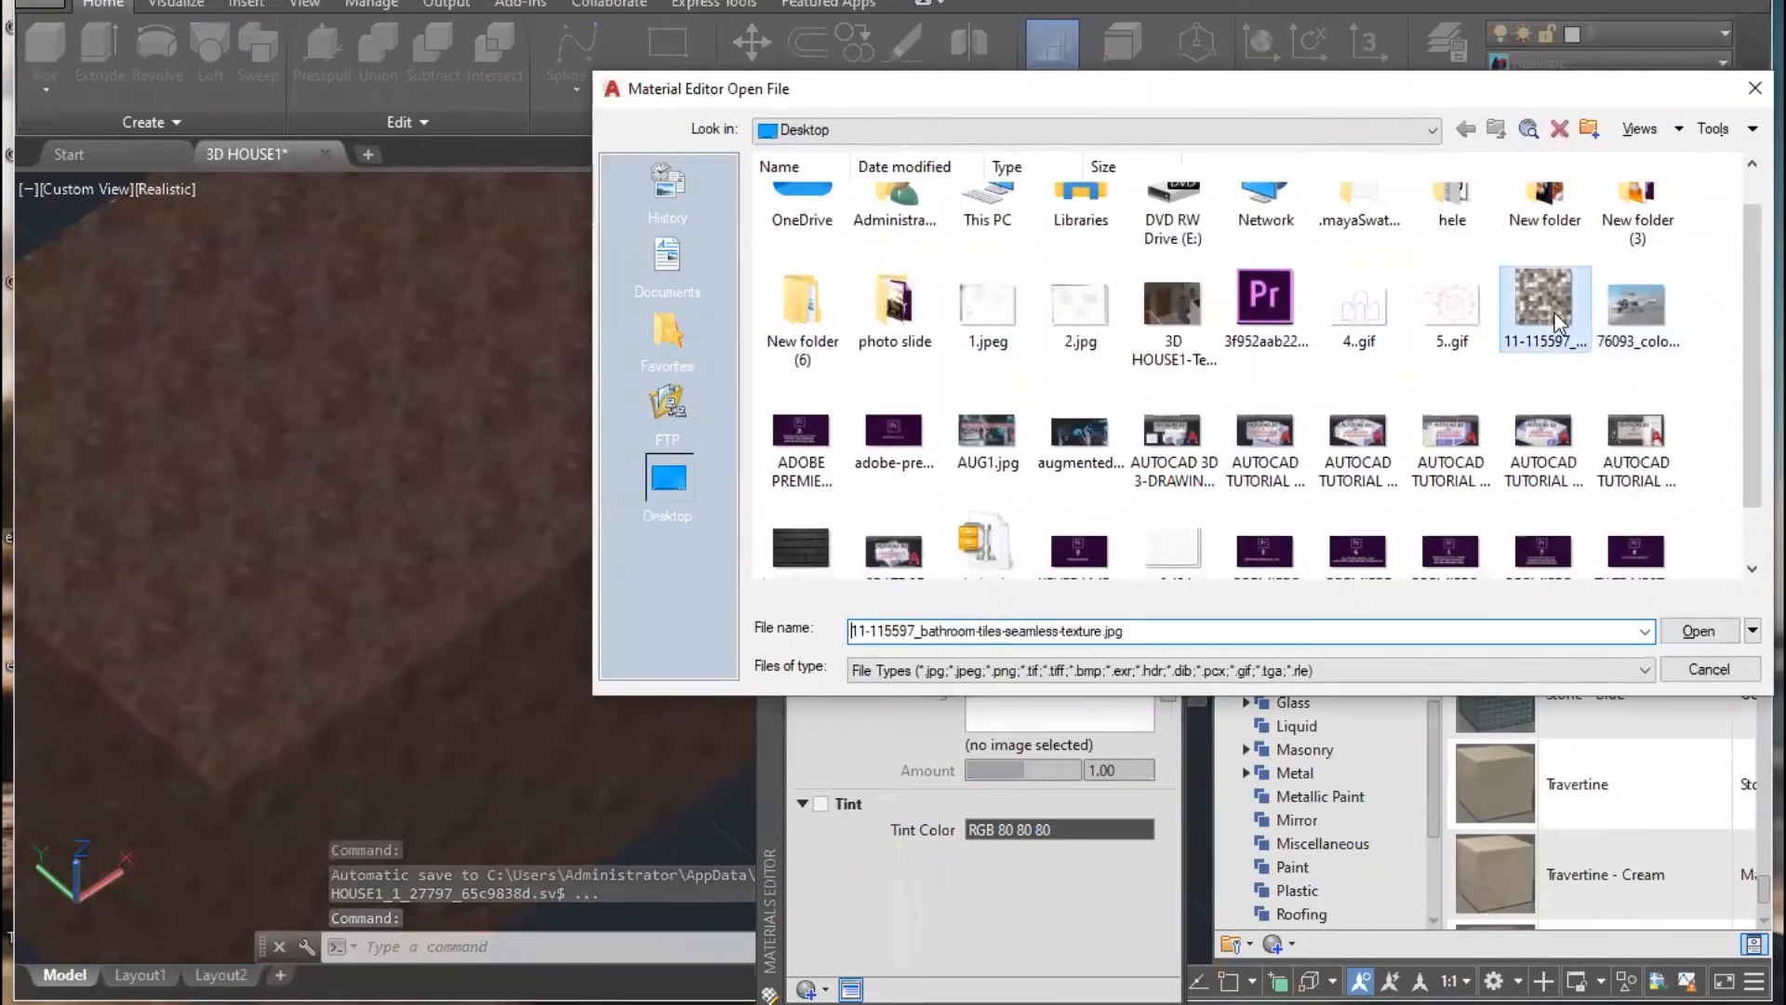
pyautogui.click(1692, 630)
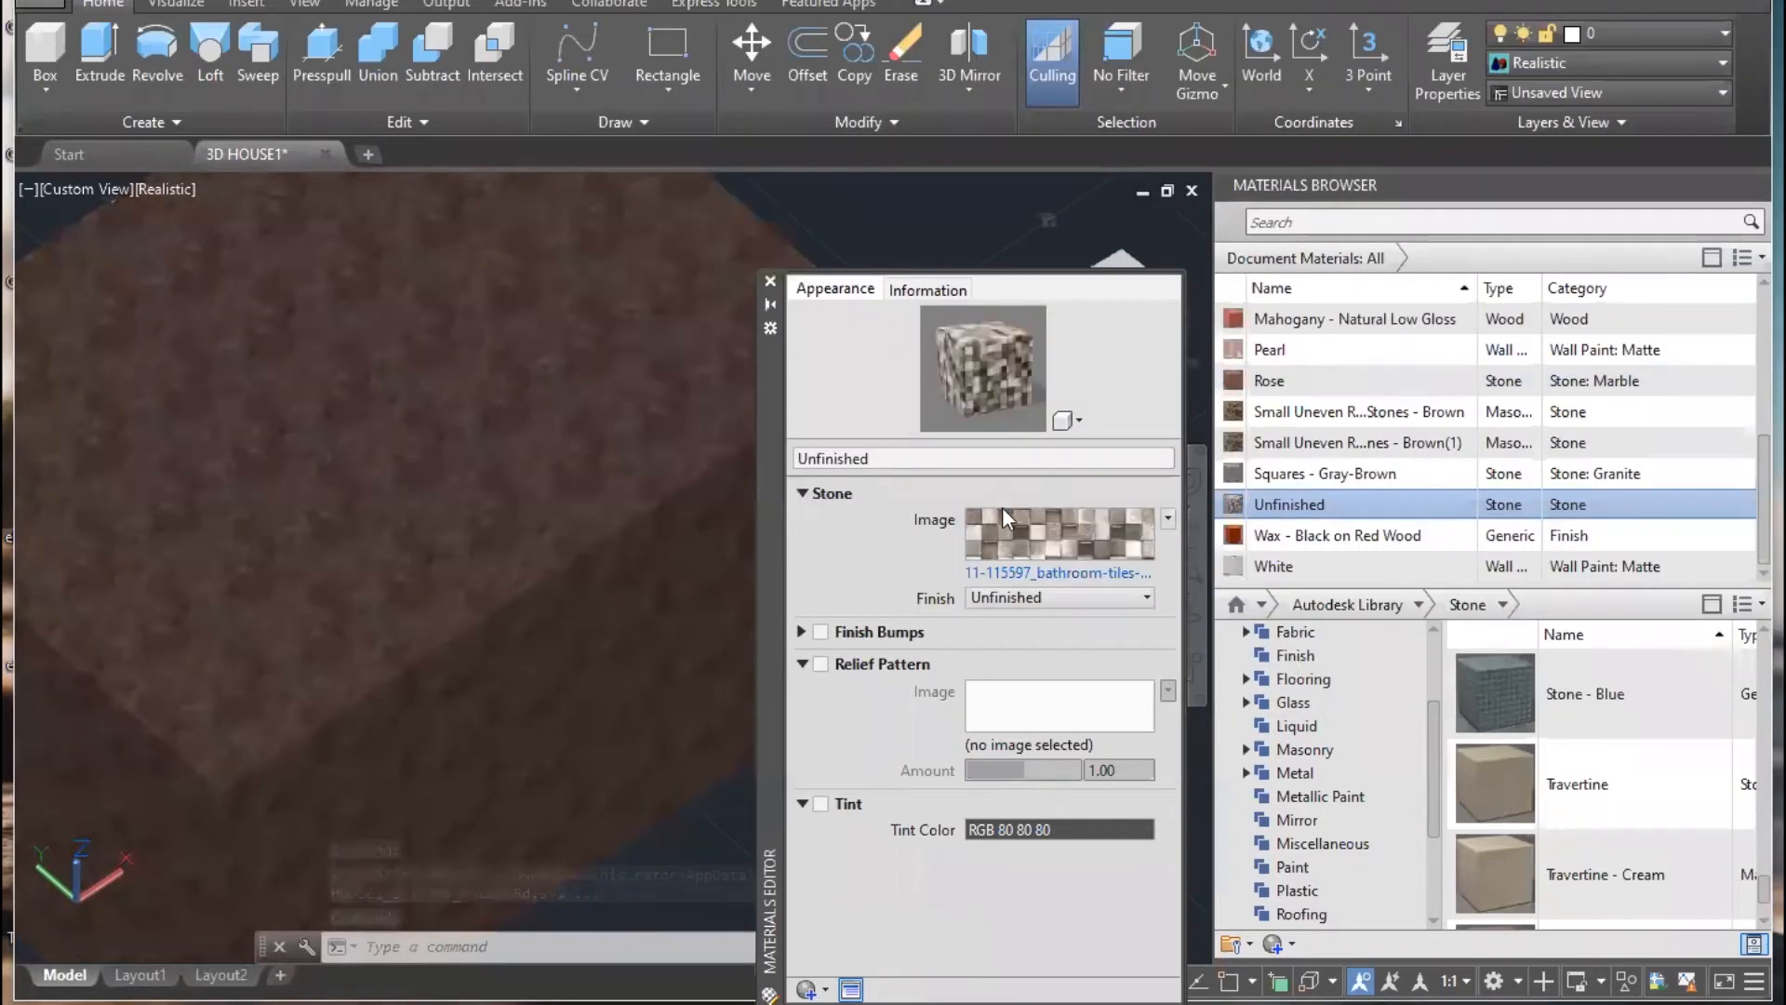
# - Set the tile image's sample size to 100 in wide and high, check it on the box and close the texture settings
pyautogui.moveTo(490, 483); pyautogui.dragTo(555, 427, button='middle')
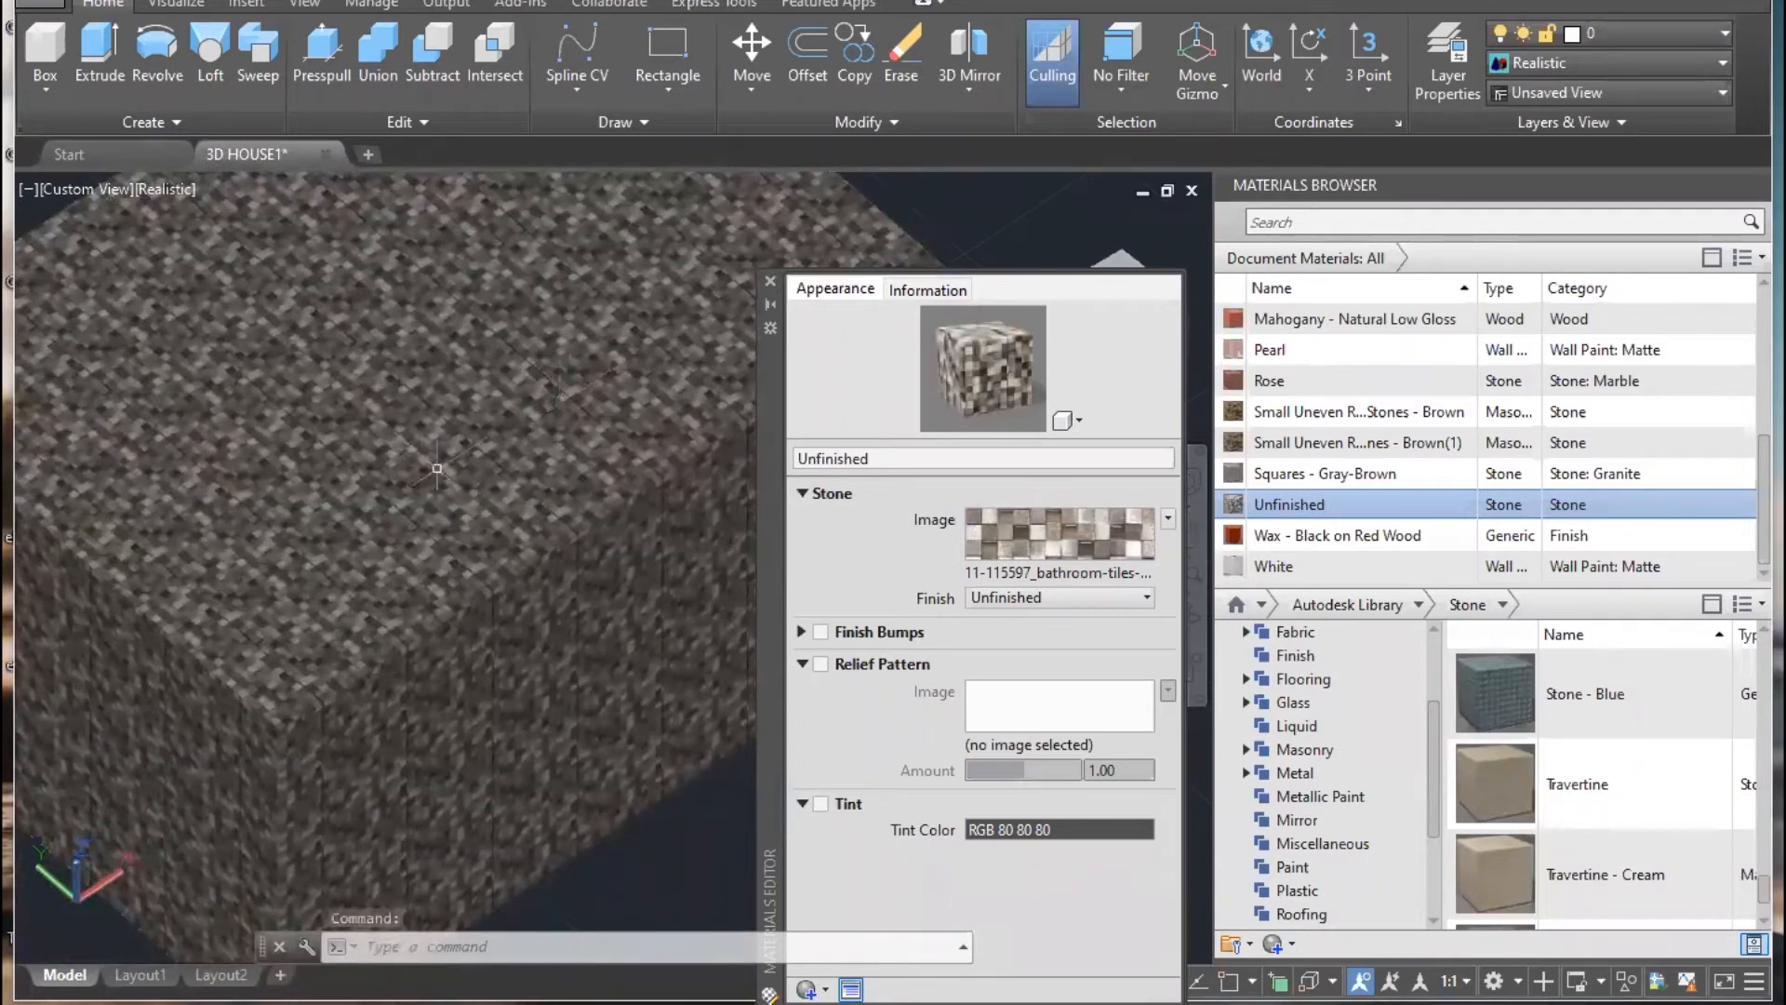
pyautogui.scroll(-2, 436, 469)
pyautogui.scroll(3, 487, 532)
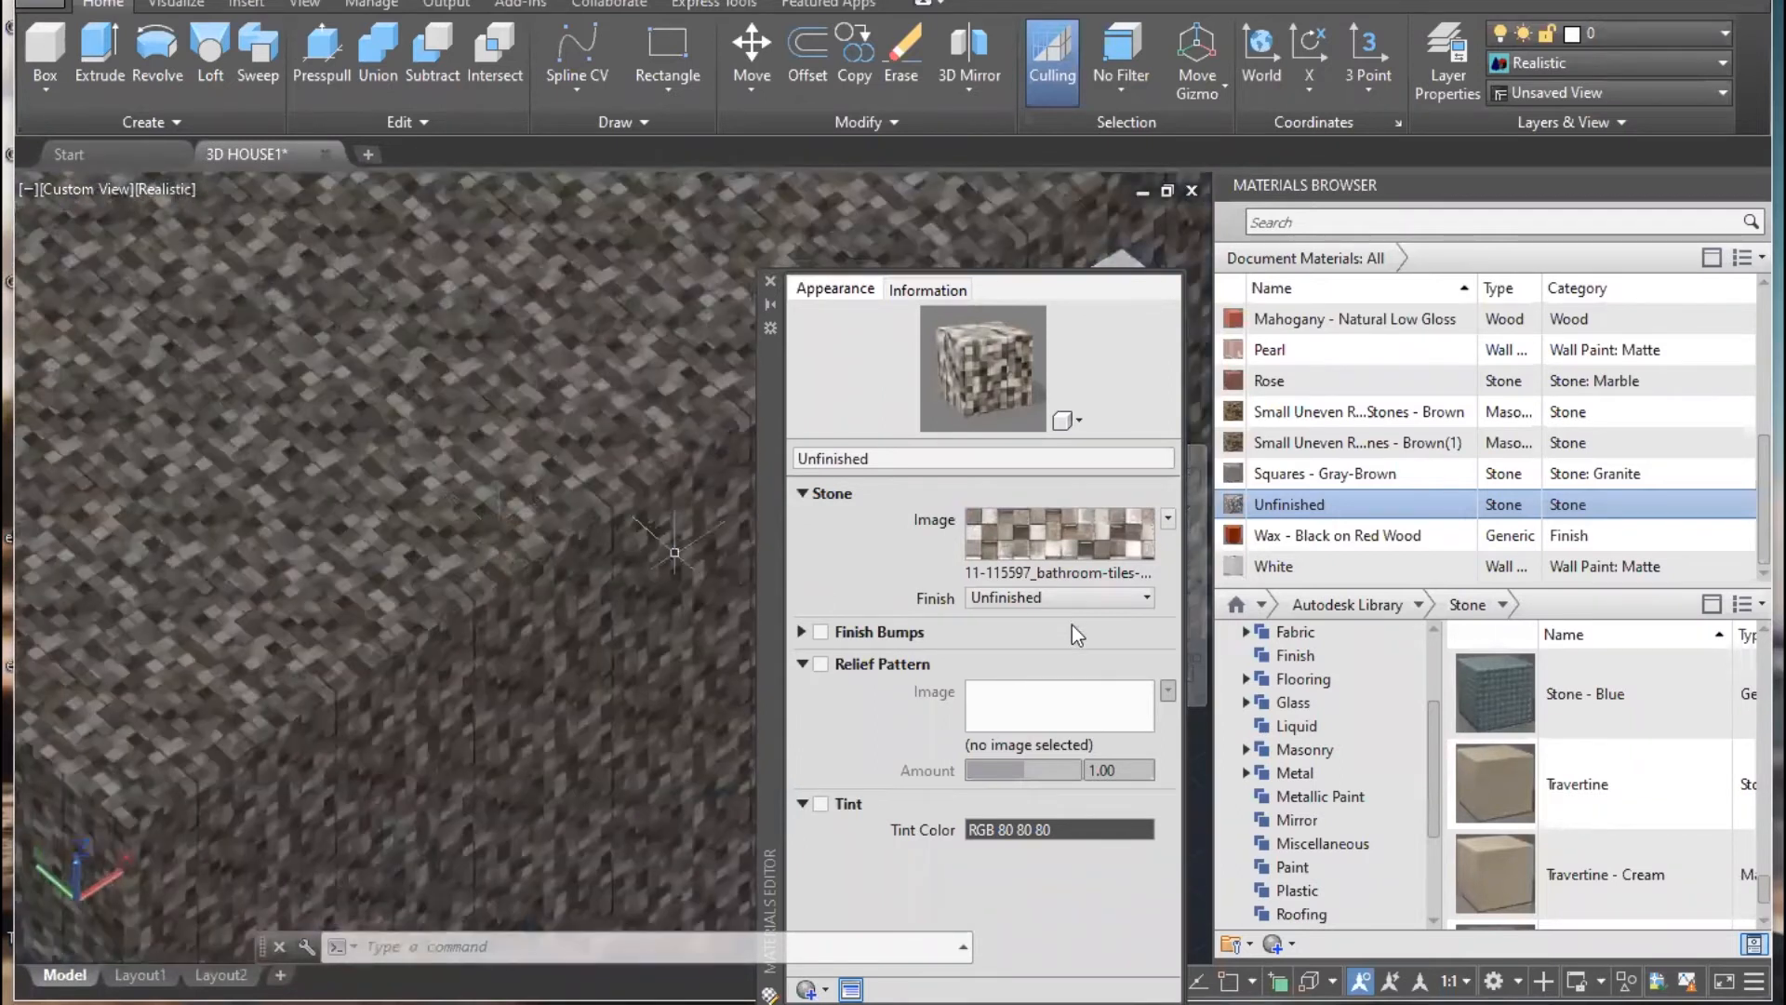
pyautogui.click(1068, 540)
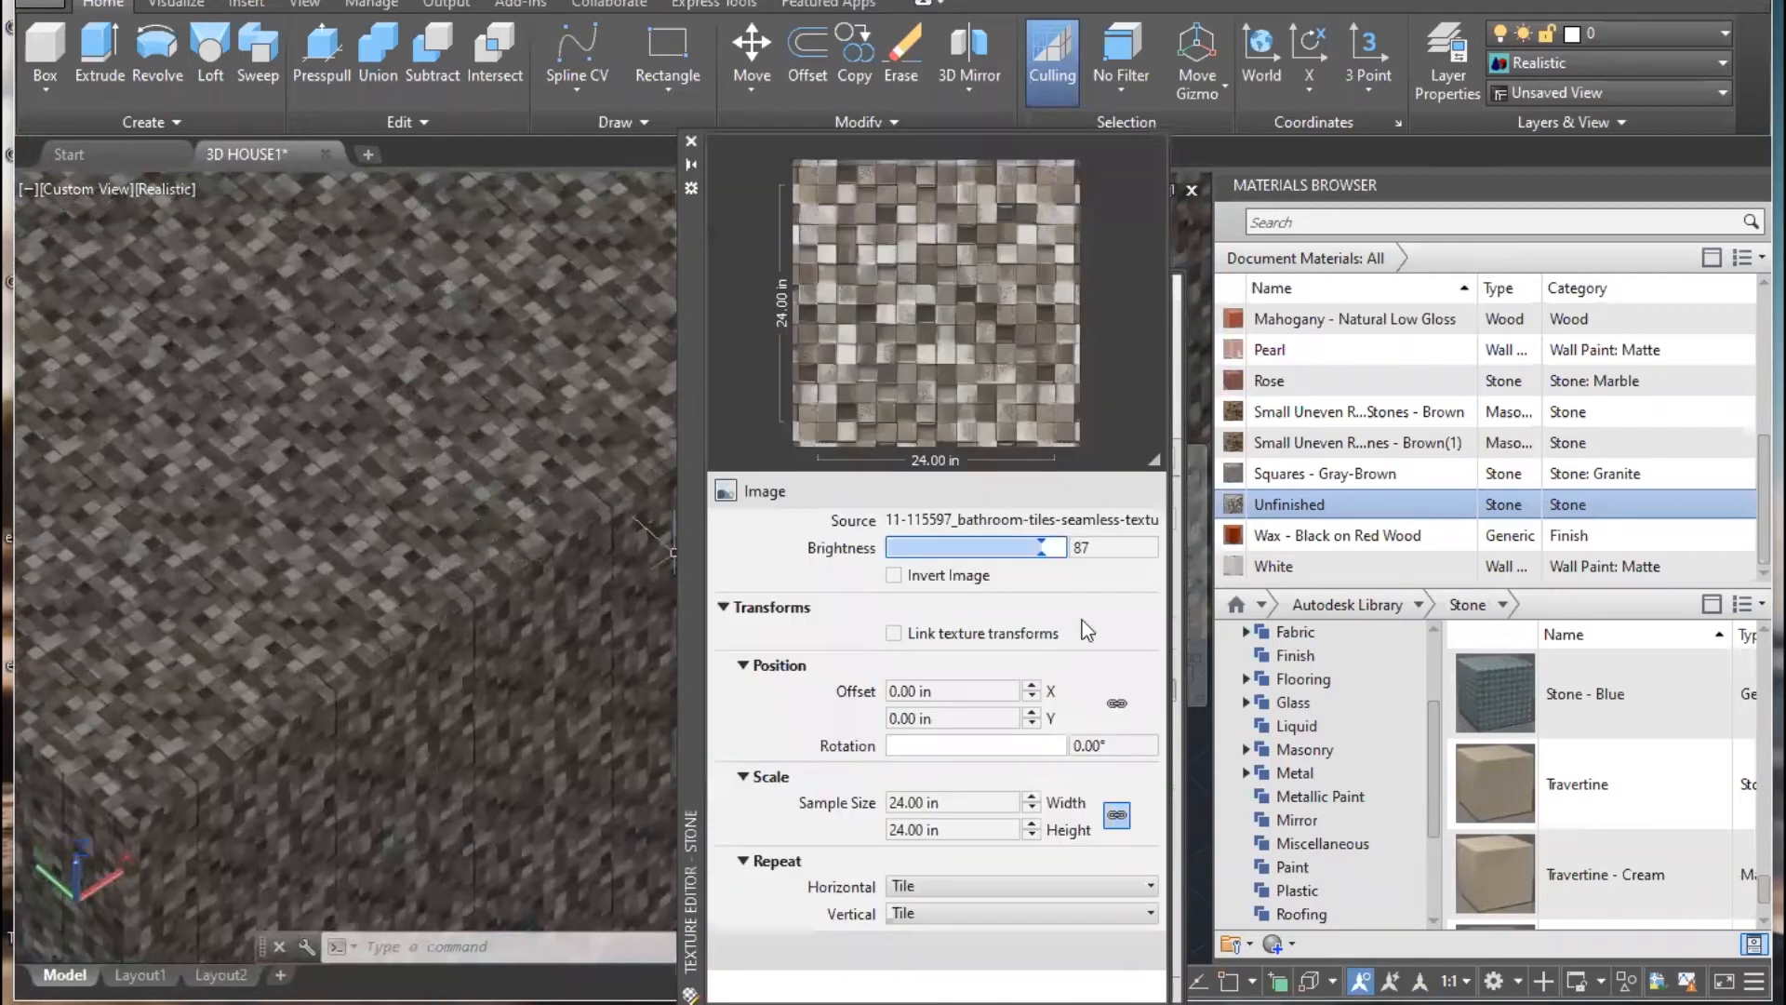
pyautogui.click(979, 801)
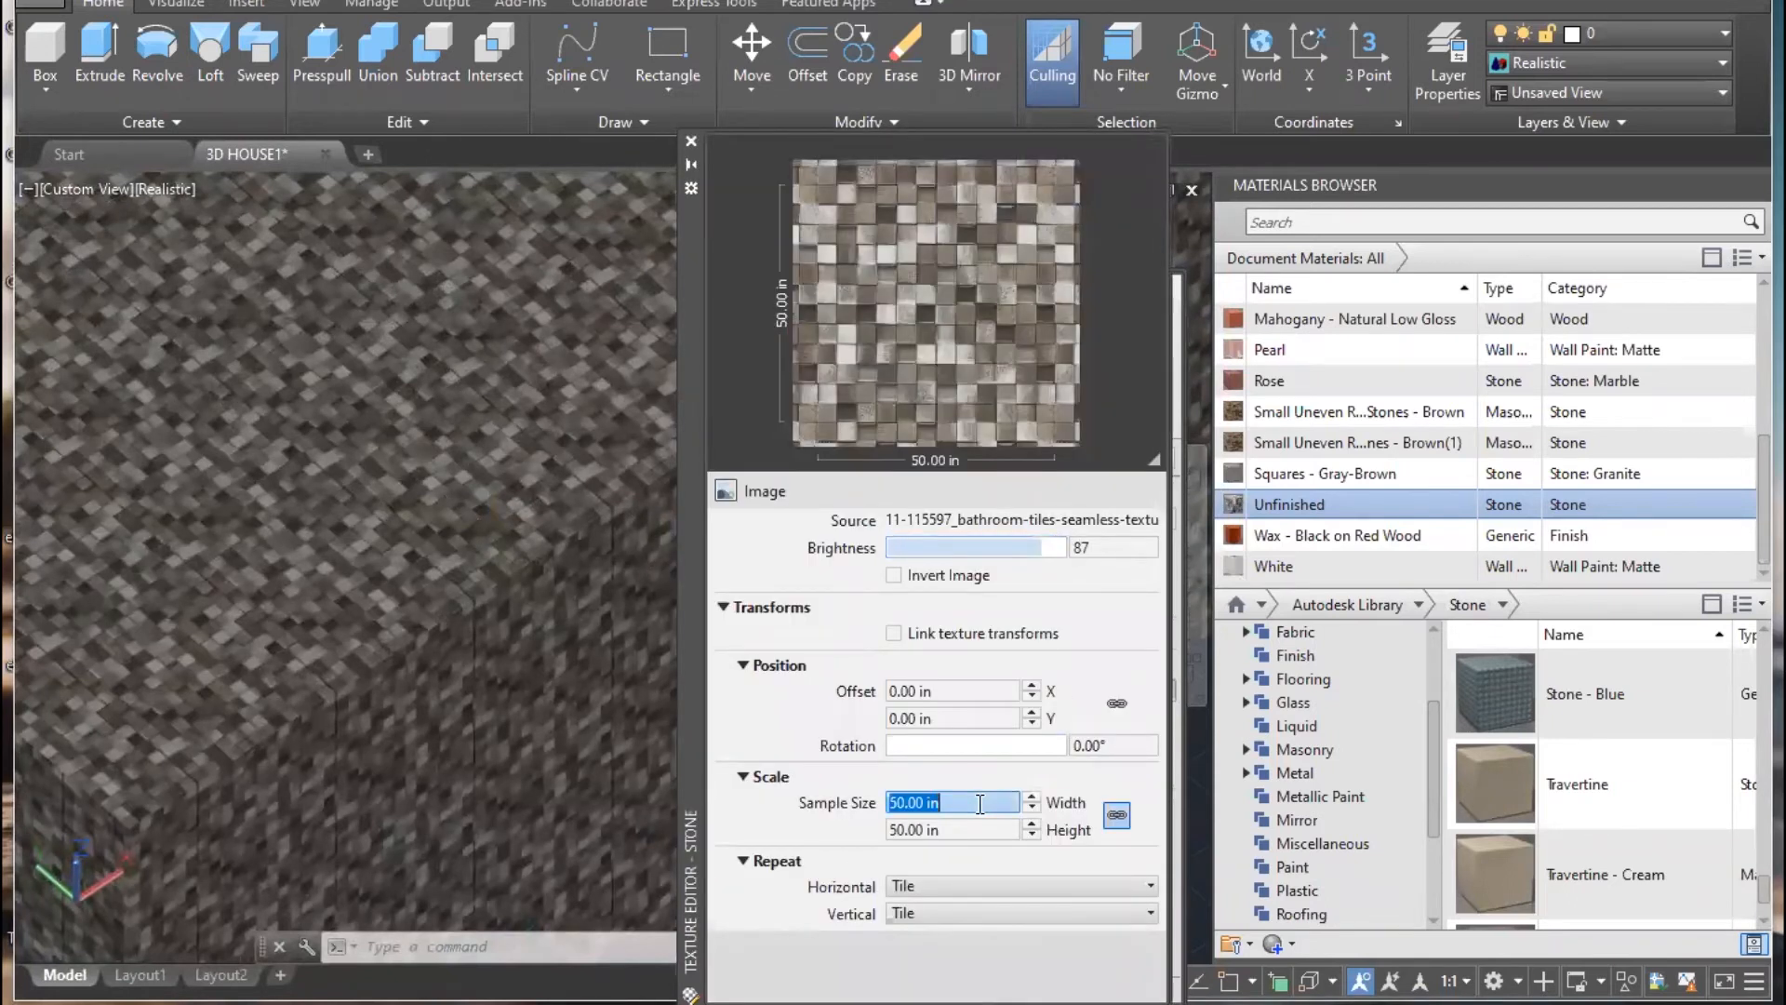
pyautogui.doubleClick(979, 802)
pyautogui.scroll(-5, 236, 654)
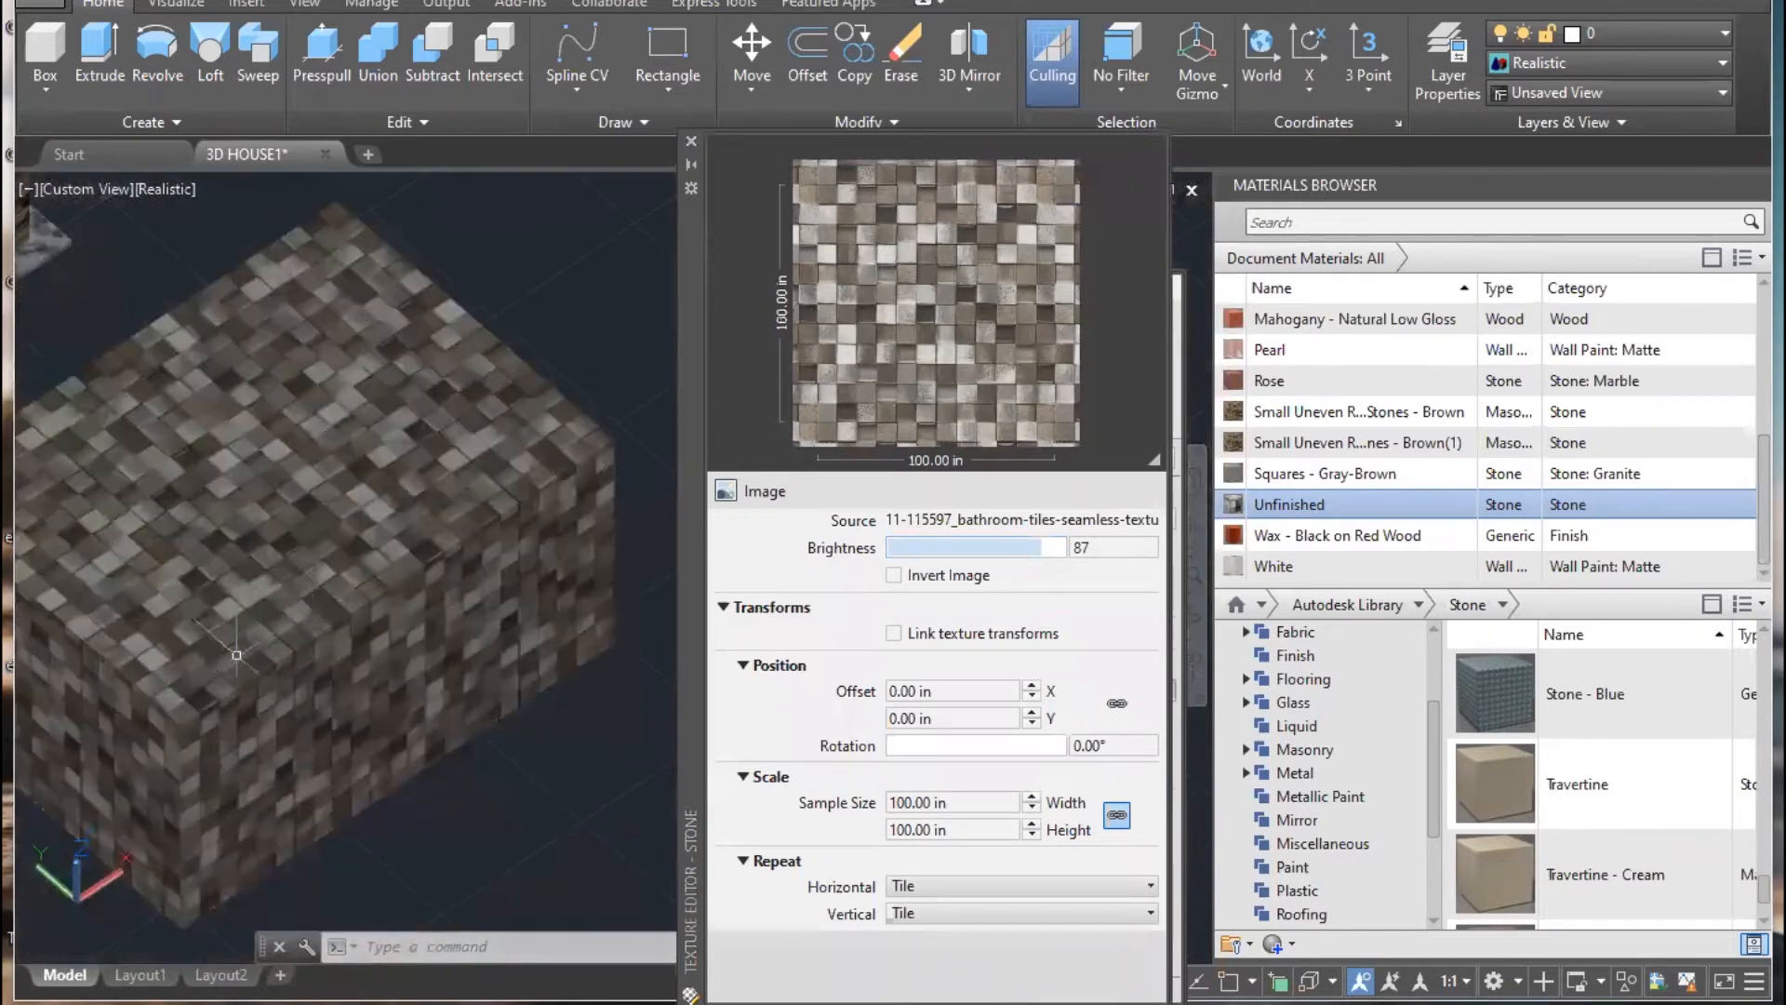
pyautogui.keyDown('shift'); pyautogui.moveTo(383, 555); pyautogui.dragTo(460, 479, button='middle'); pyautogui.keyUp('shift')
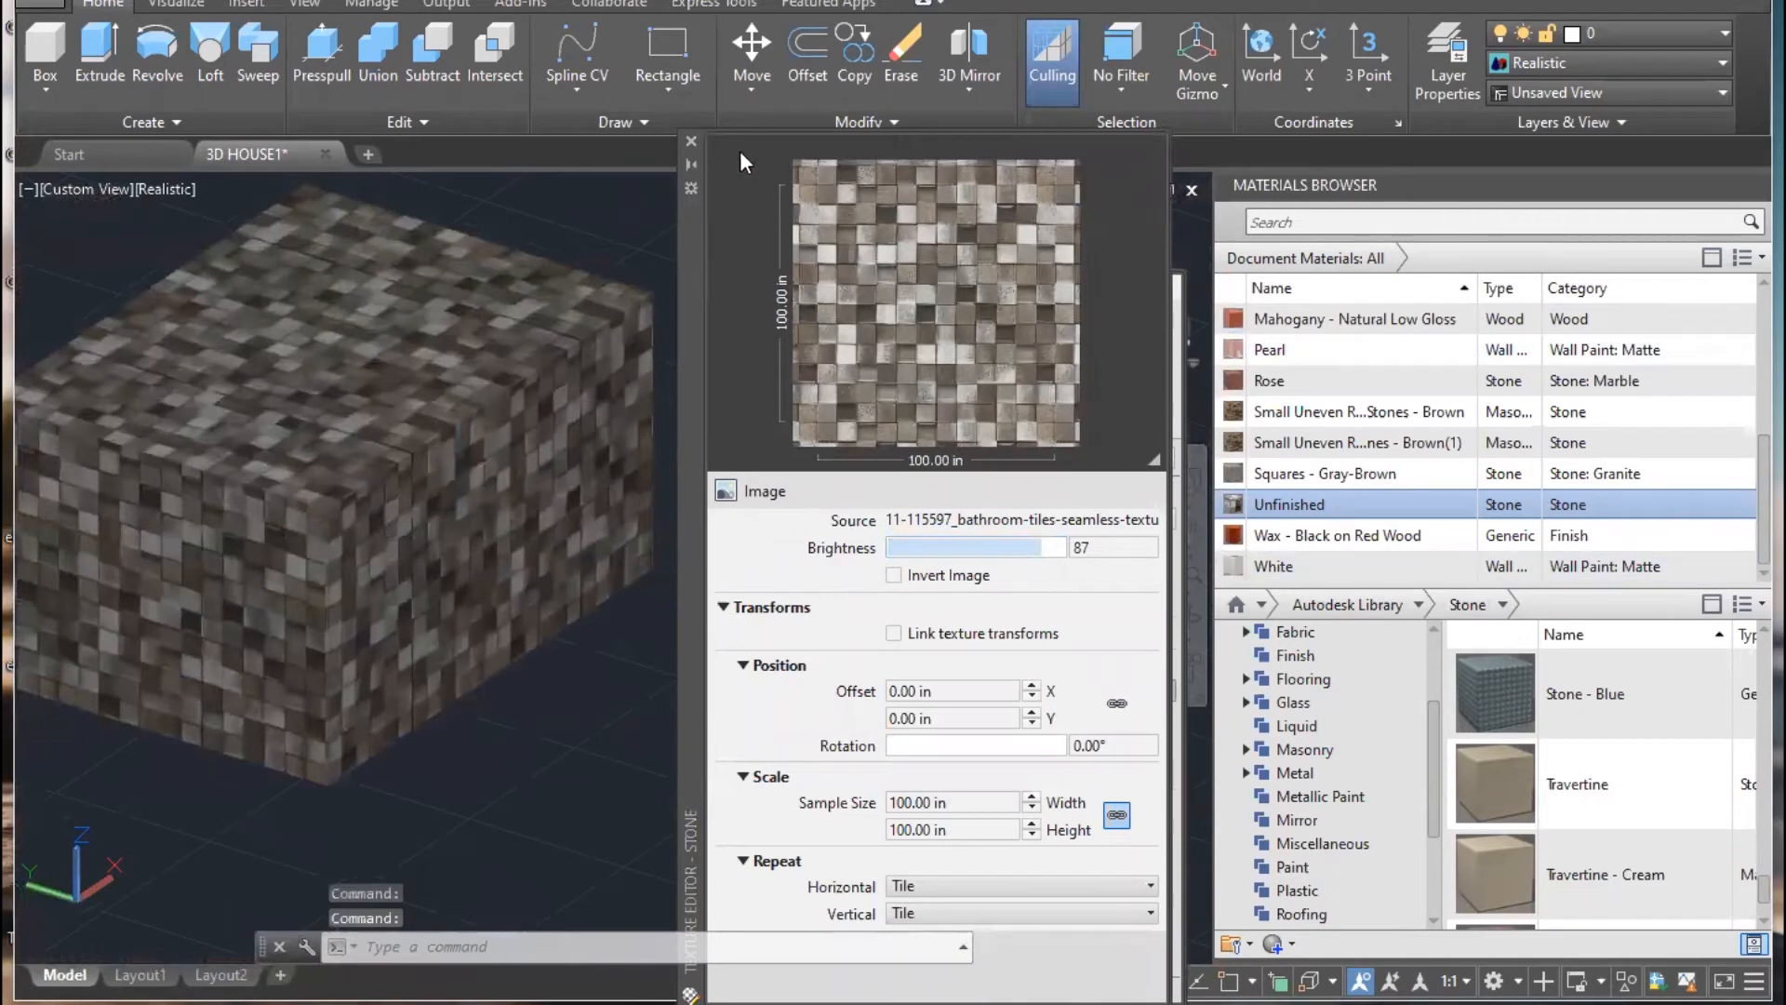
pyautogui.click(690, 140)
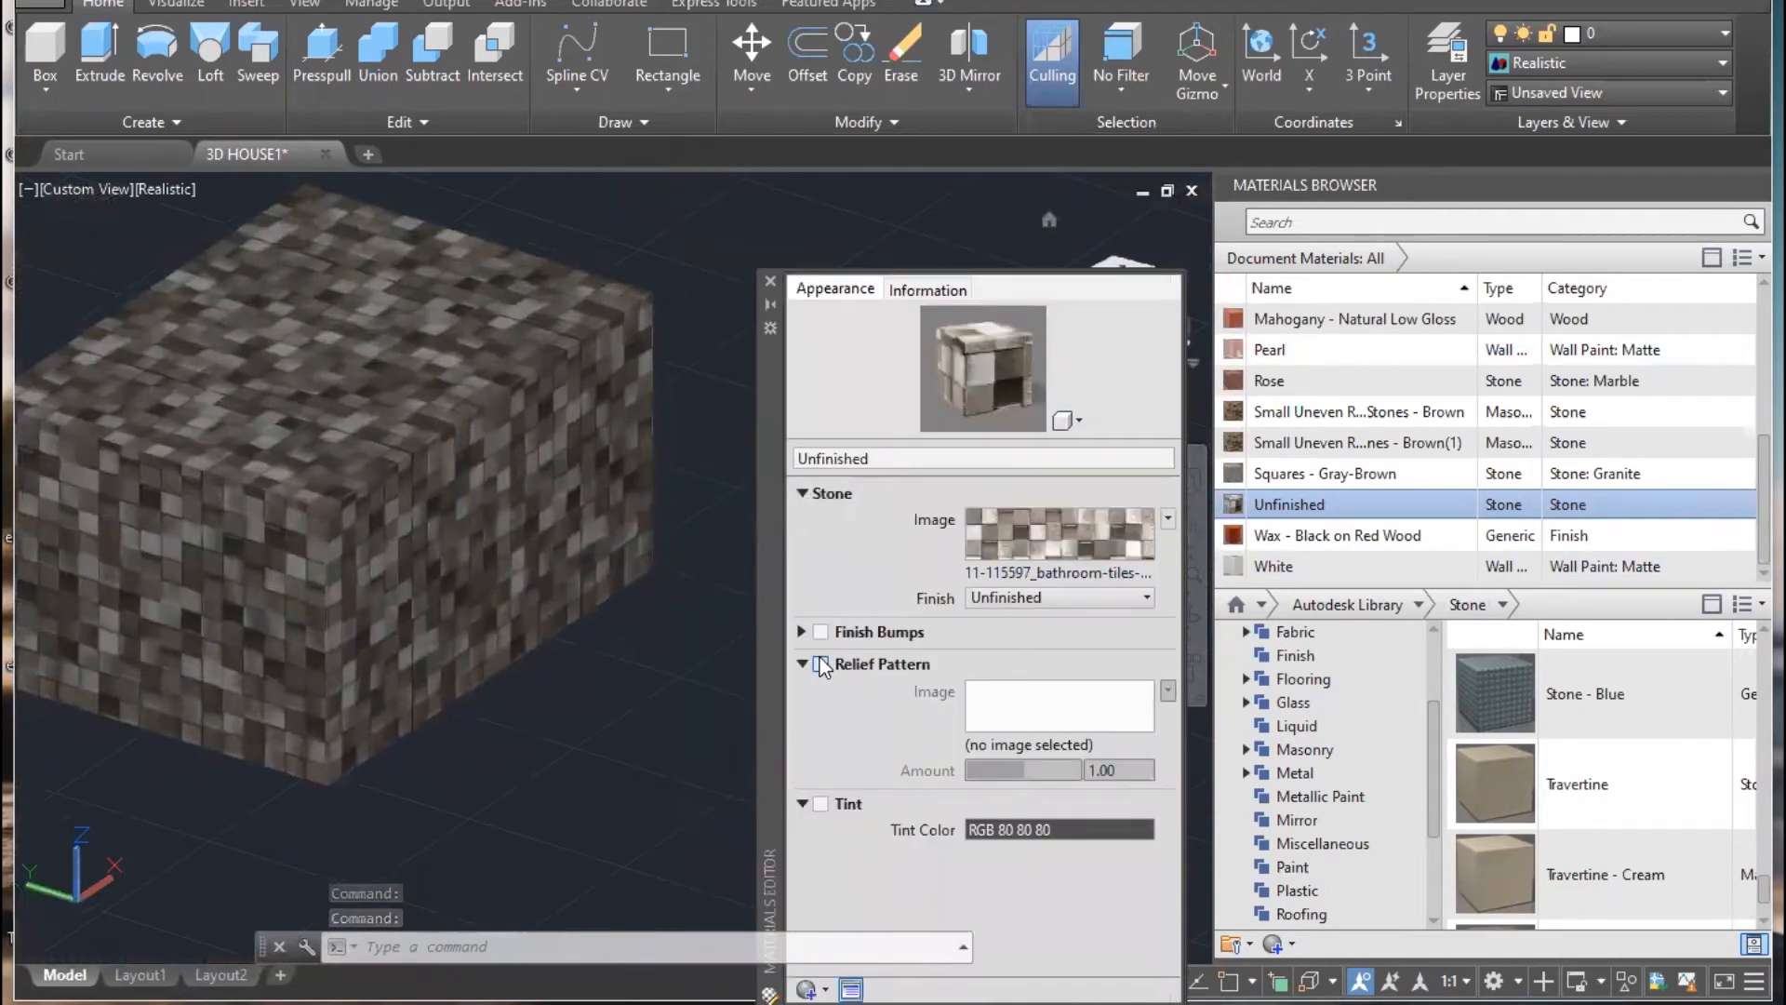
# - Try the Finish Bumps and Relief Pattern options on the Unfinished material, leave both off and collapse the relief settings
pyautogui.click(820, 633)
pyautogui.click(820, 633)
pyautogui.click(821, 630)
pyautogui.click(821, 631)
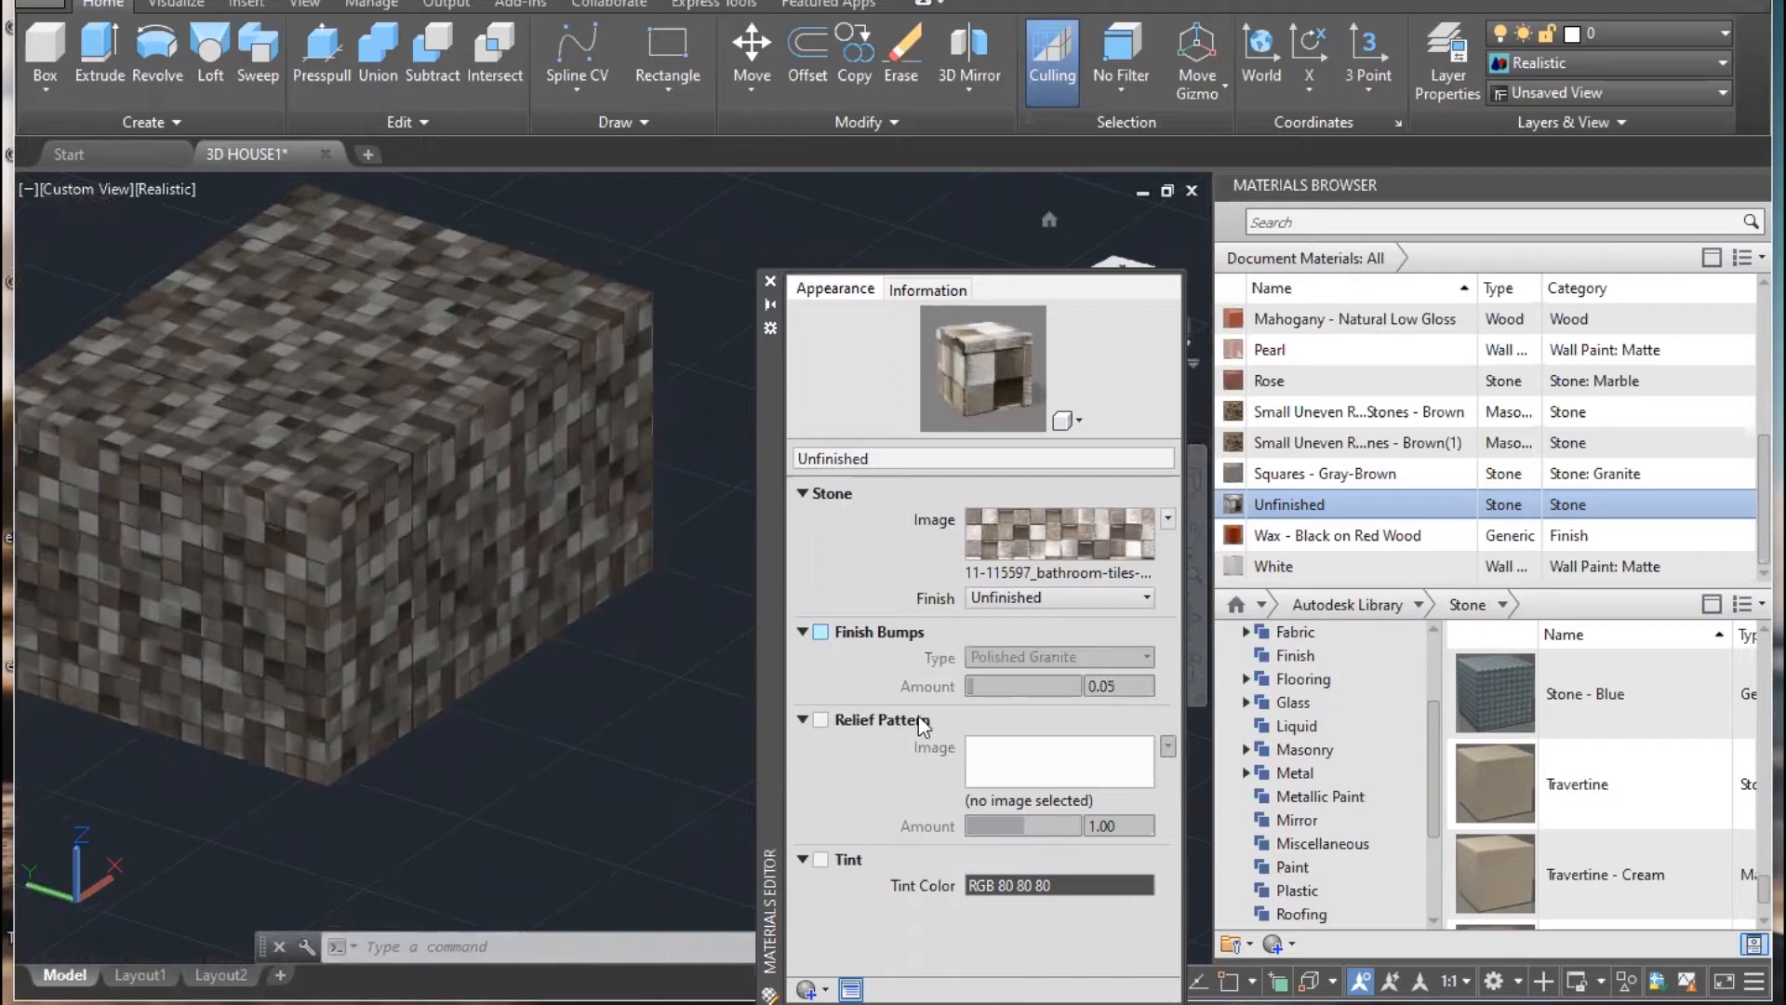
pyautogui.click(821, 720)
pyautogui.click(820, 720)
pyautogui.moveTo(636, 519); pyautogui.dragTo(682, 562, button='middle')
pyautogui.press('Escape')
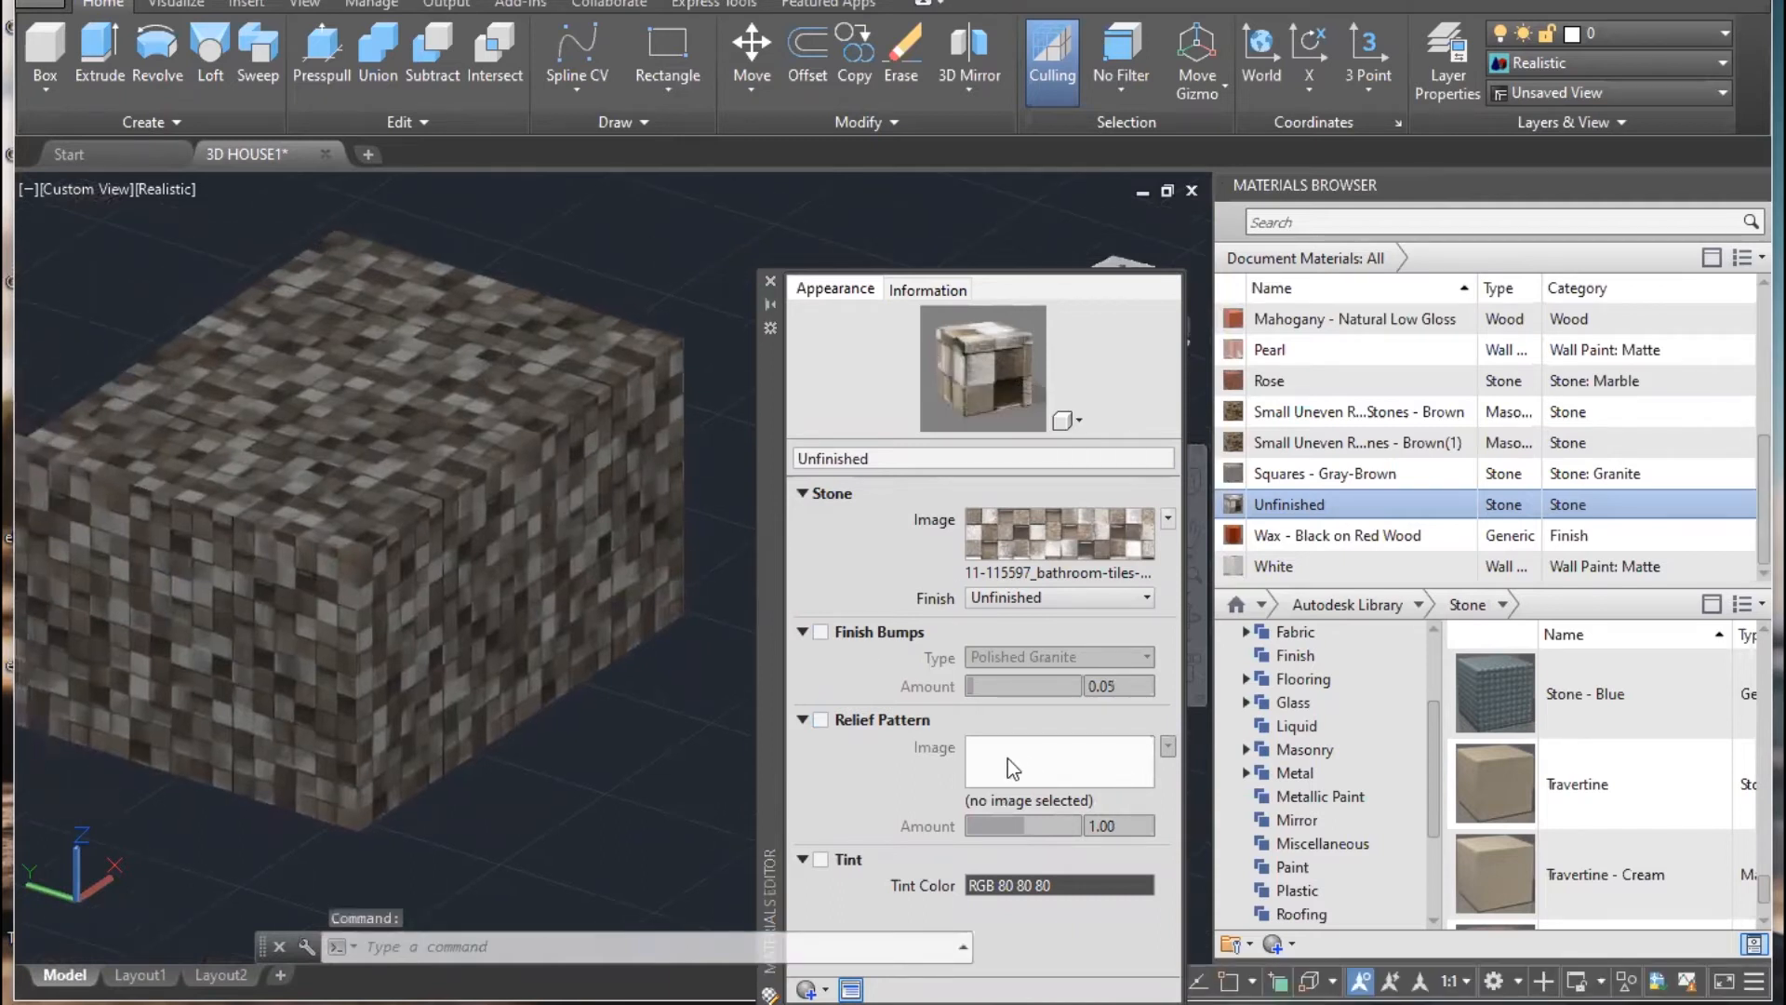
pyautogui.click(802, 719)
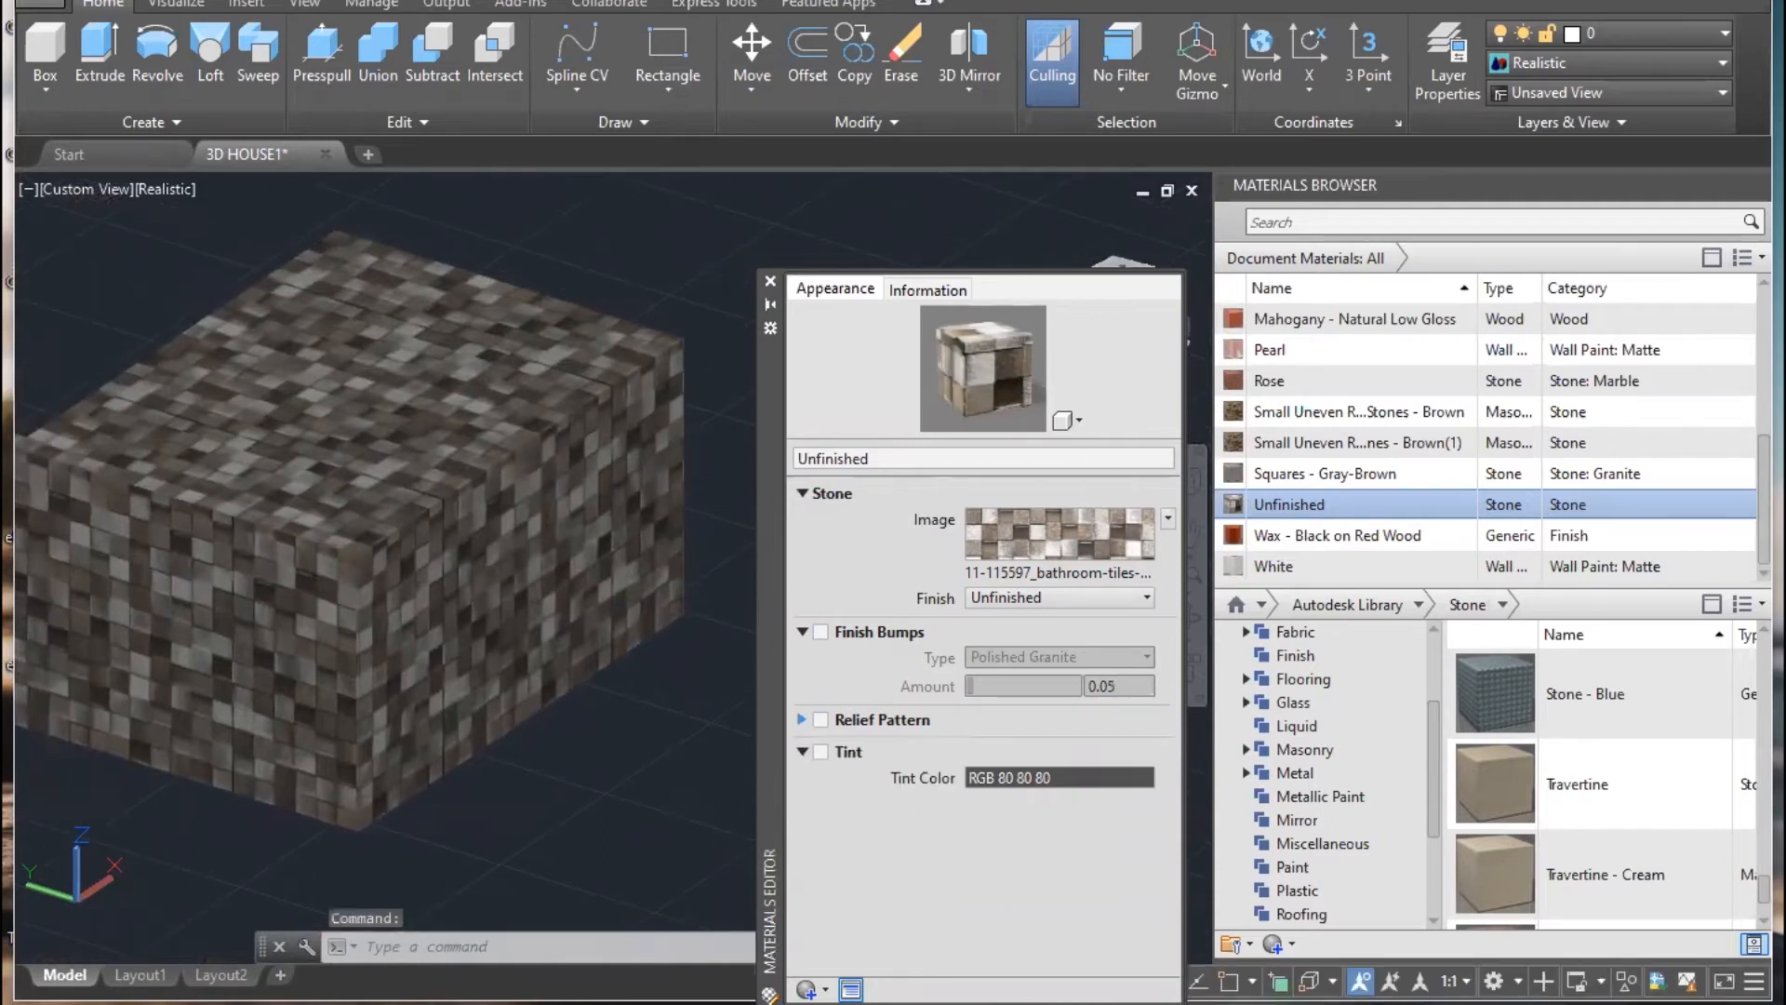
# - Look at the Unfinished material's image file selection and its available Finish options without changing either
pyautogui.click(1091, 572)
pyautogui.press('Escape')
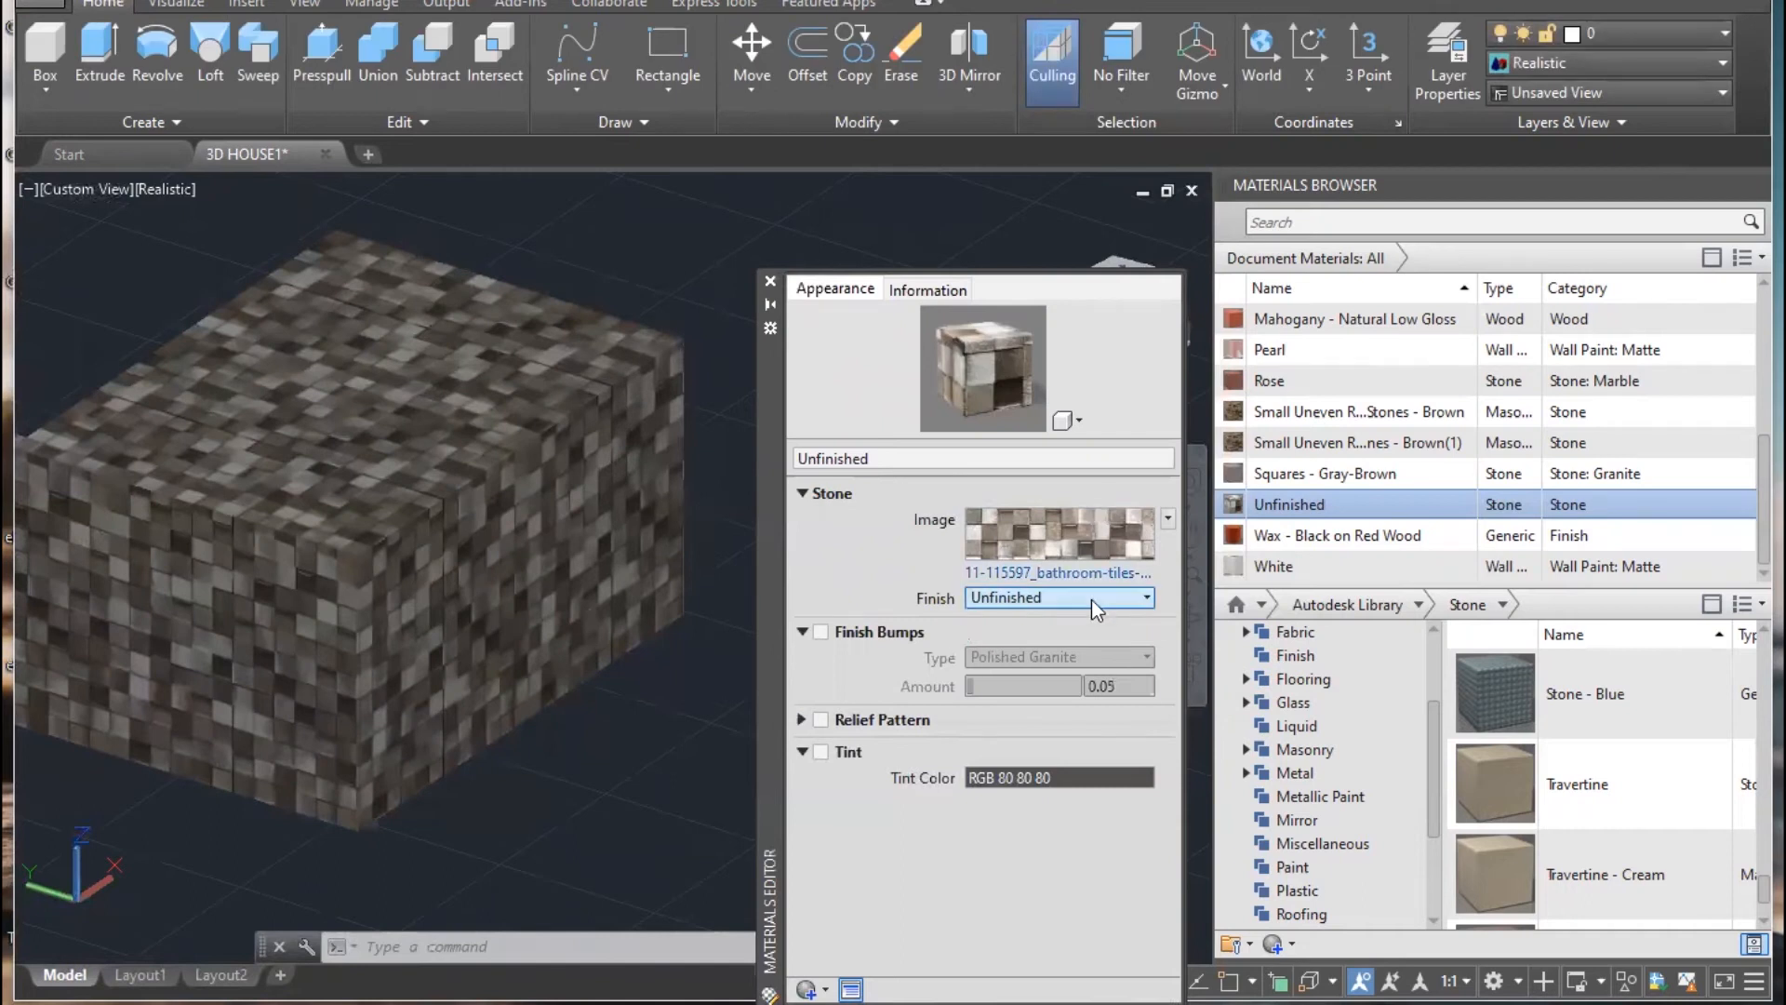
pyautogui.click(1091, 599)
pyautogui.click(946, 596)
pyautogui.click(1101, 597)
pyautogui.click(880, 568)
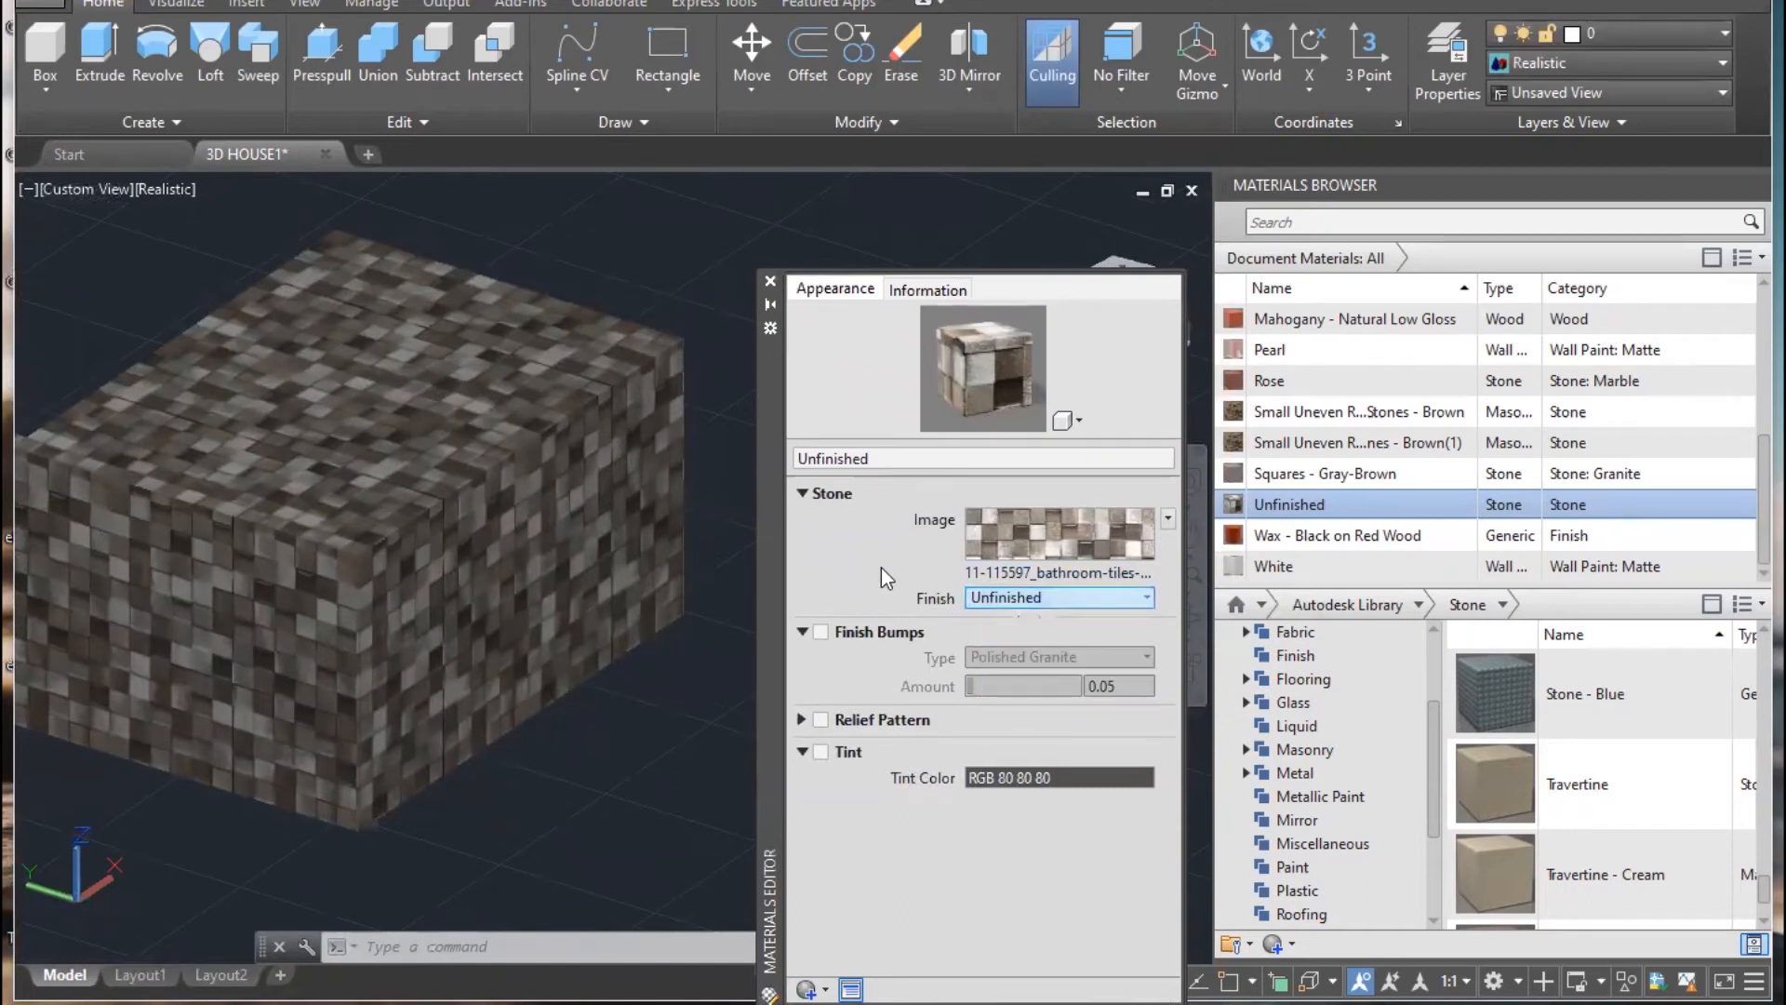
# - Try a Checker texture in place of the tile image on the Unfinished material and close its texture settings
pyautogui.click(1168, 521)
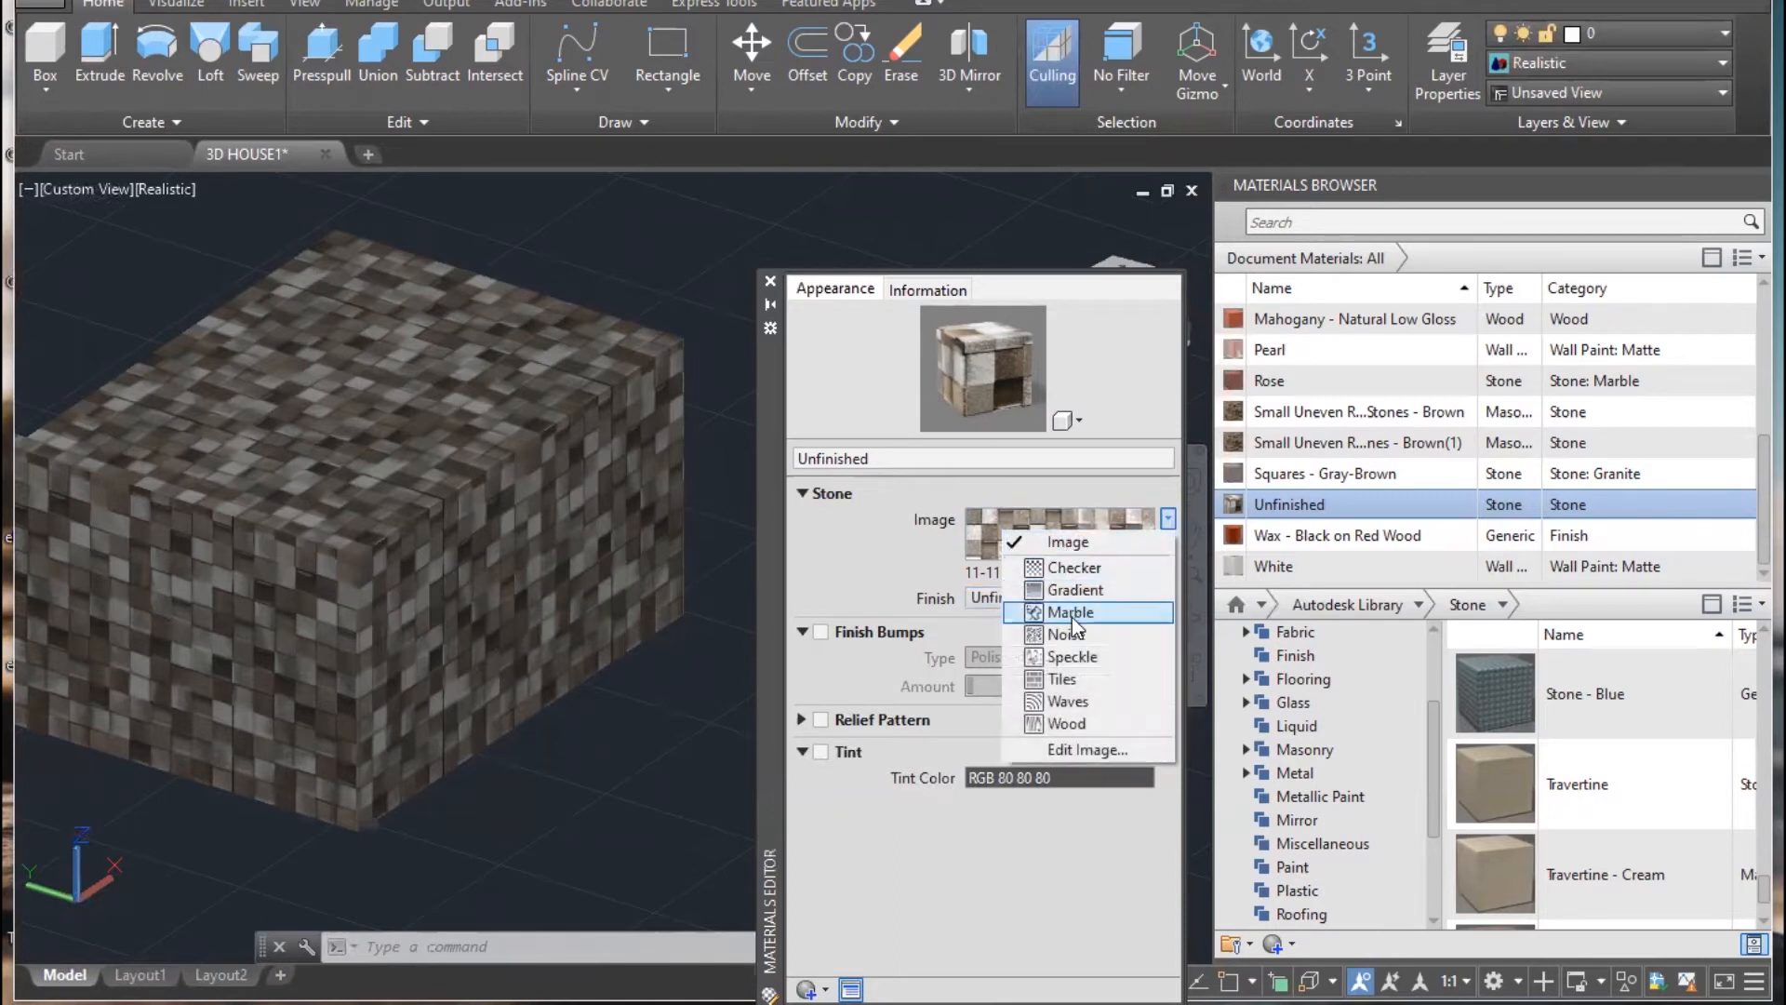
pyautogui.click(1086, 569)
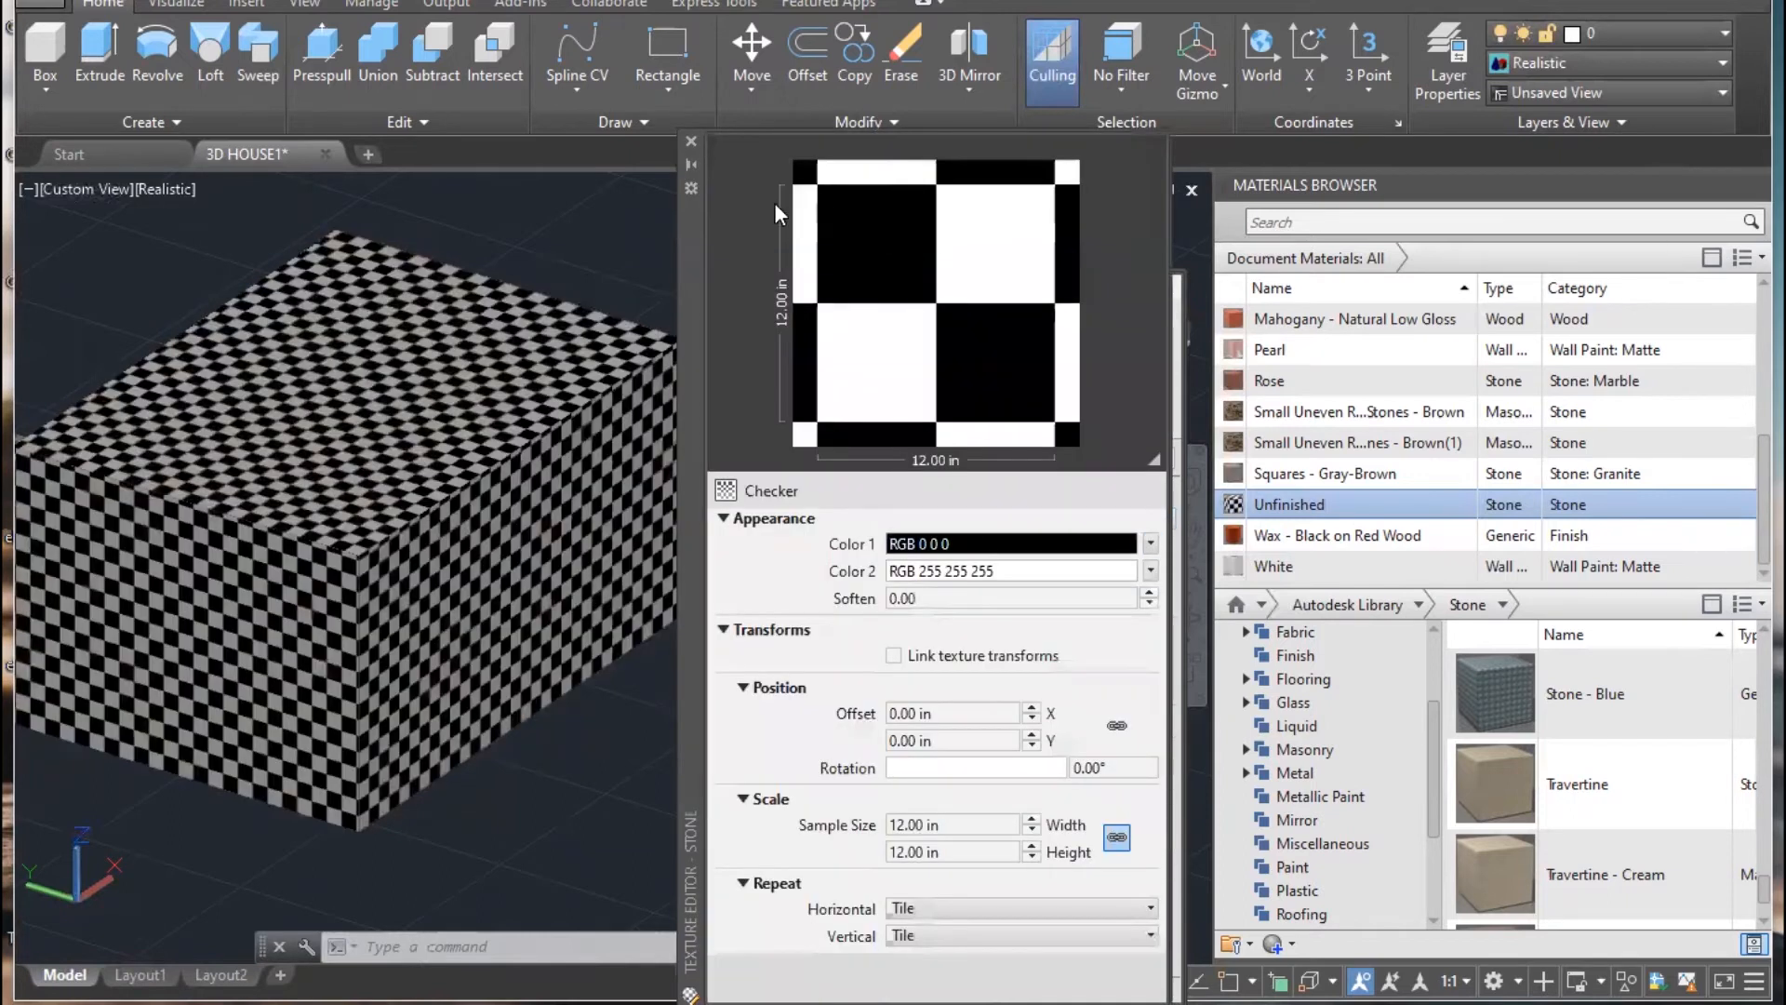
pyautogui.click(690, 139)
# - Change the Unfinished material's texture to a Gradient
pyautogui.click(1169, 519)
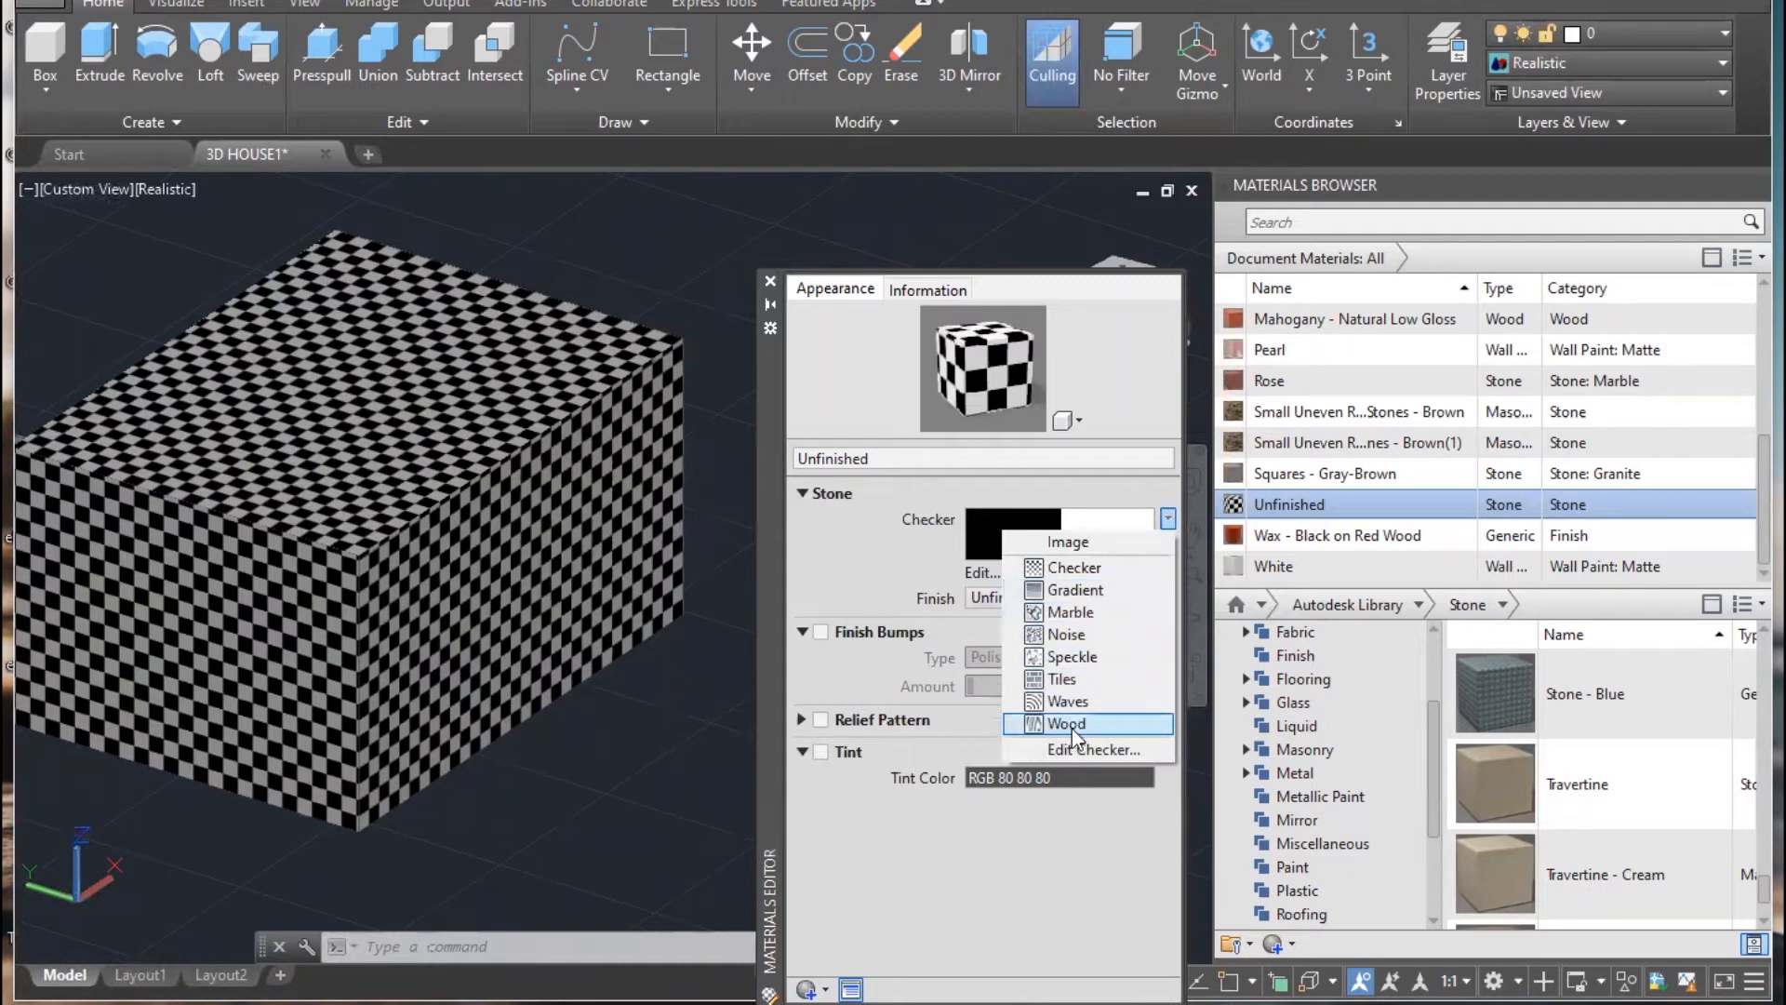
pyautogui.click(1076, 593)
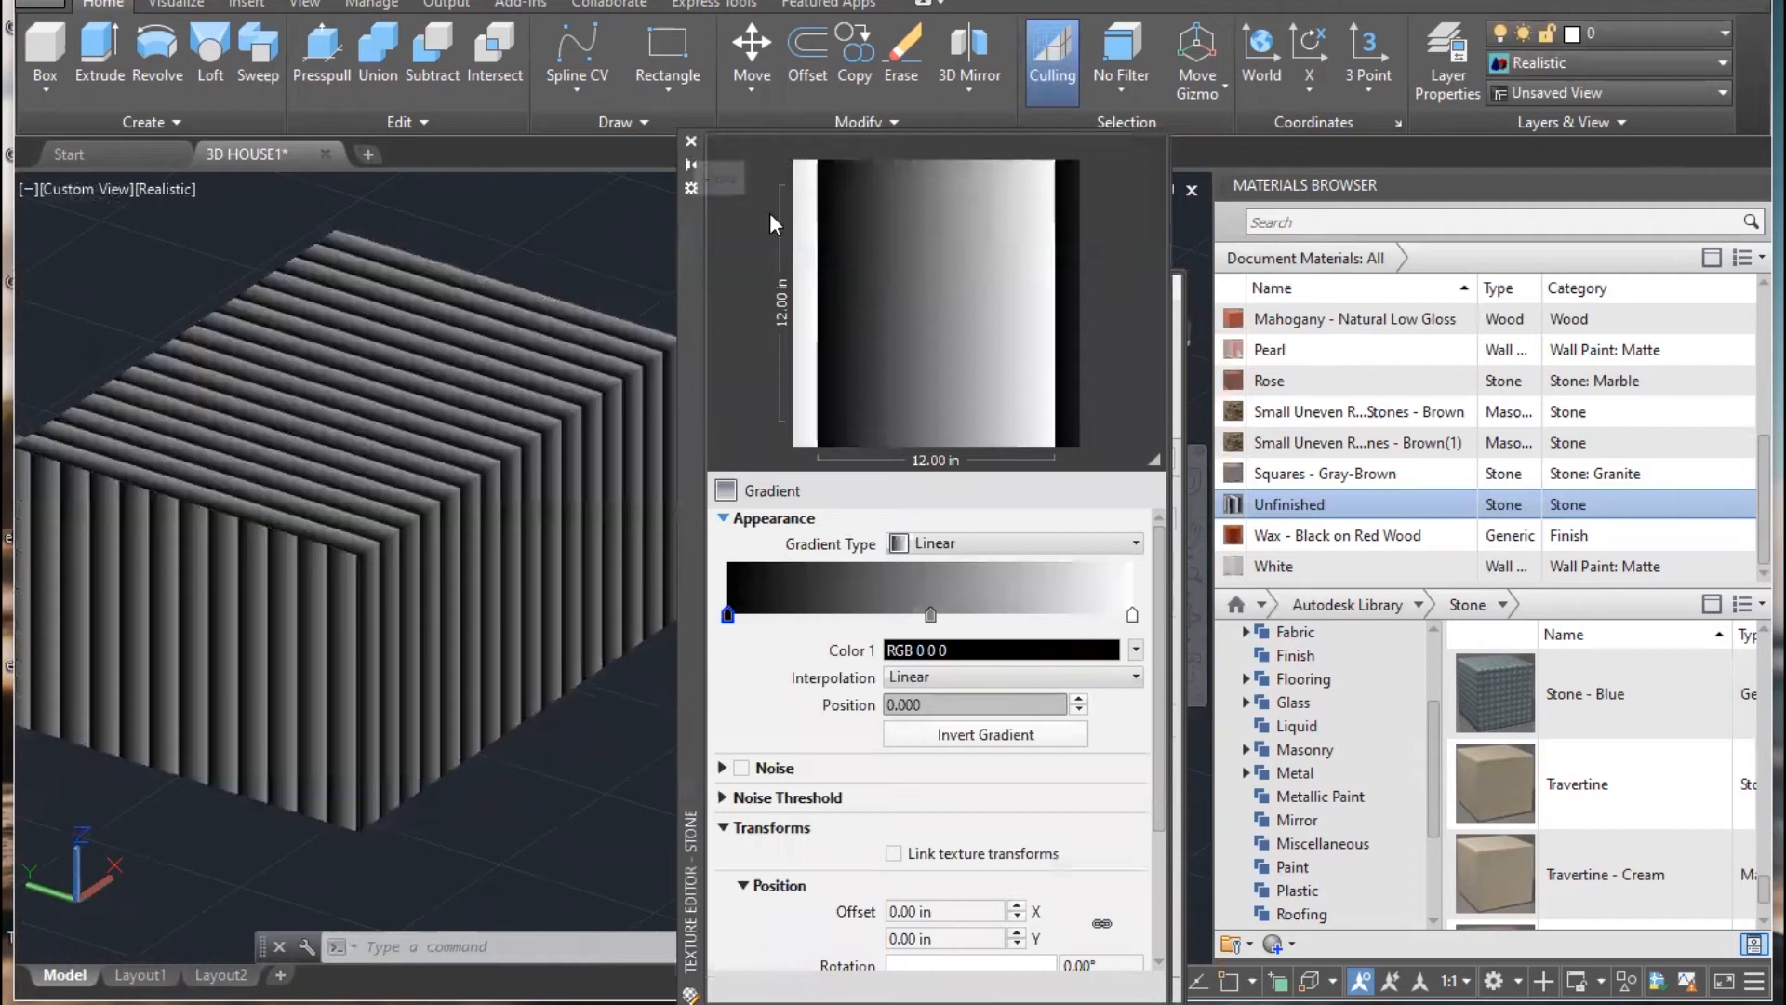
# - Close the gradient's texture settings and switch the Unfinished material's stone texture to an image
pyautogui.click(691, 140)
pyautogui.click(1167, 518)
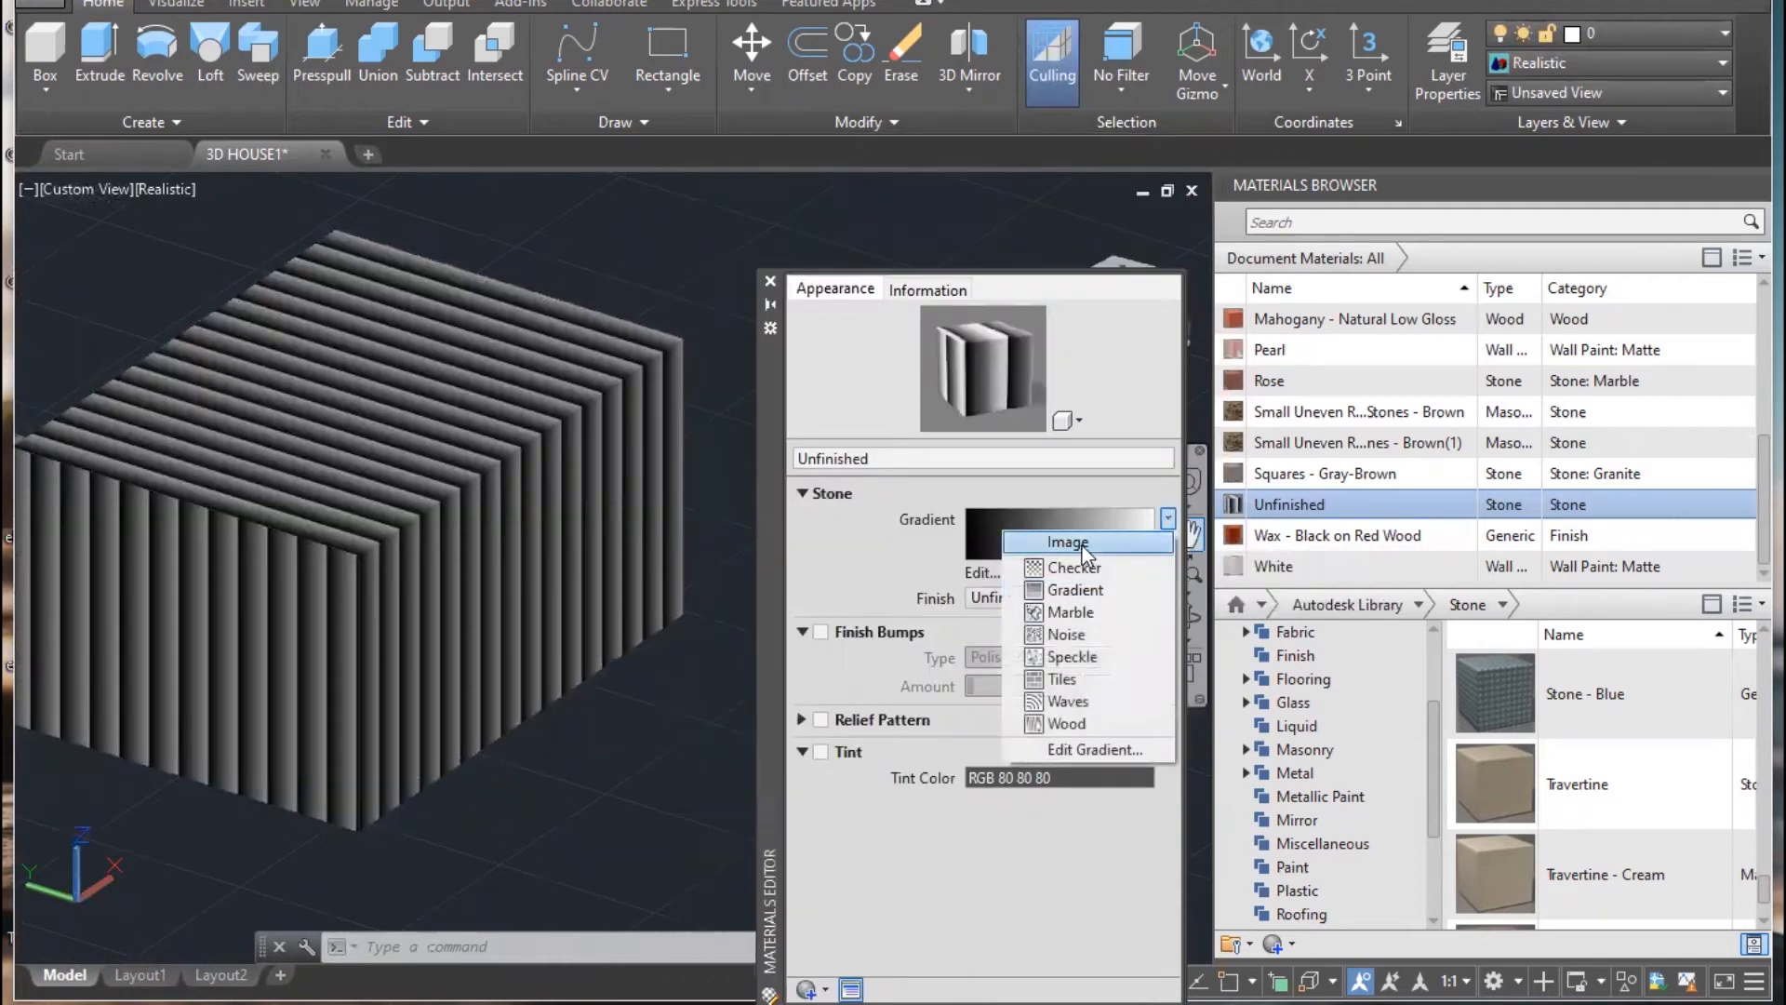
pyautogui.click(1081, 543)
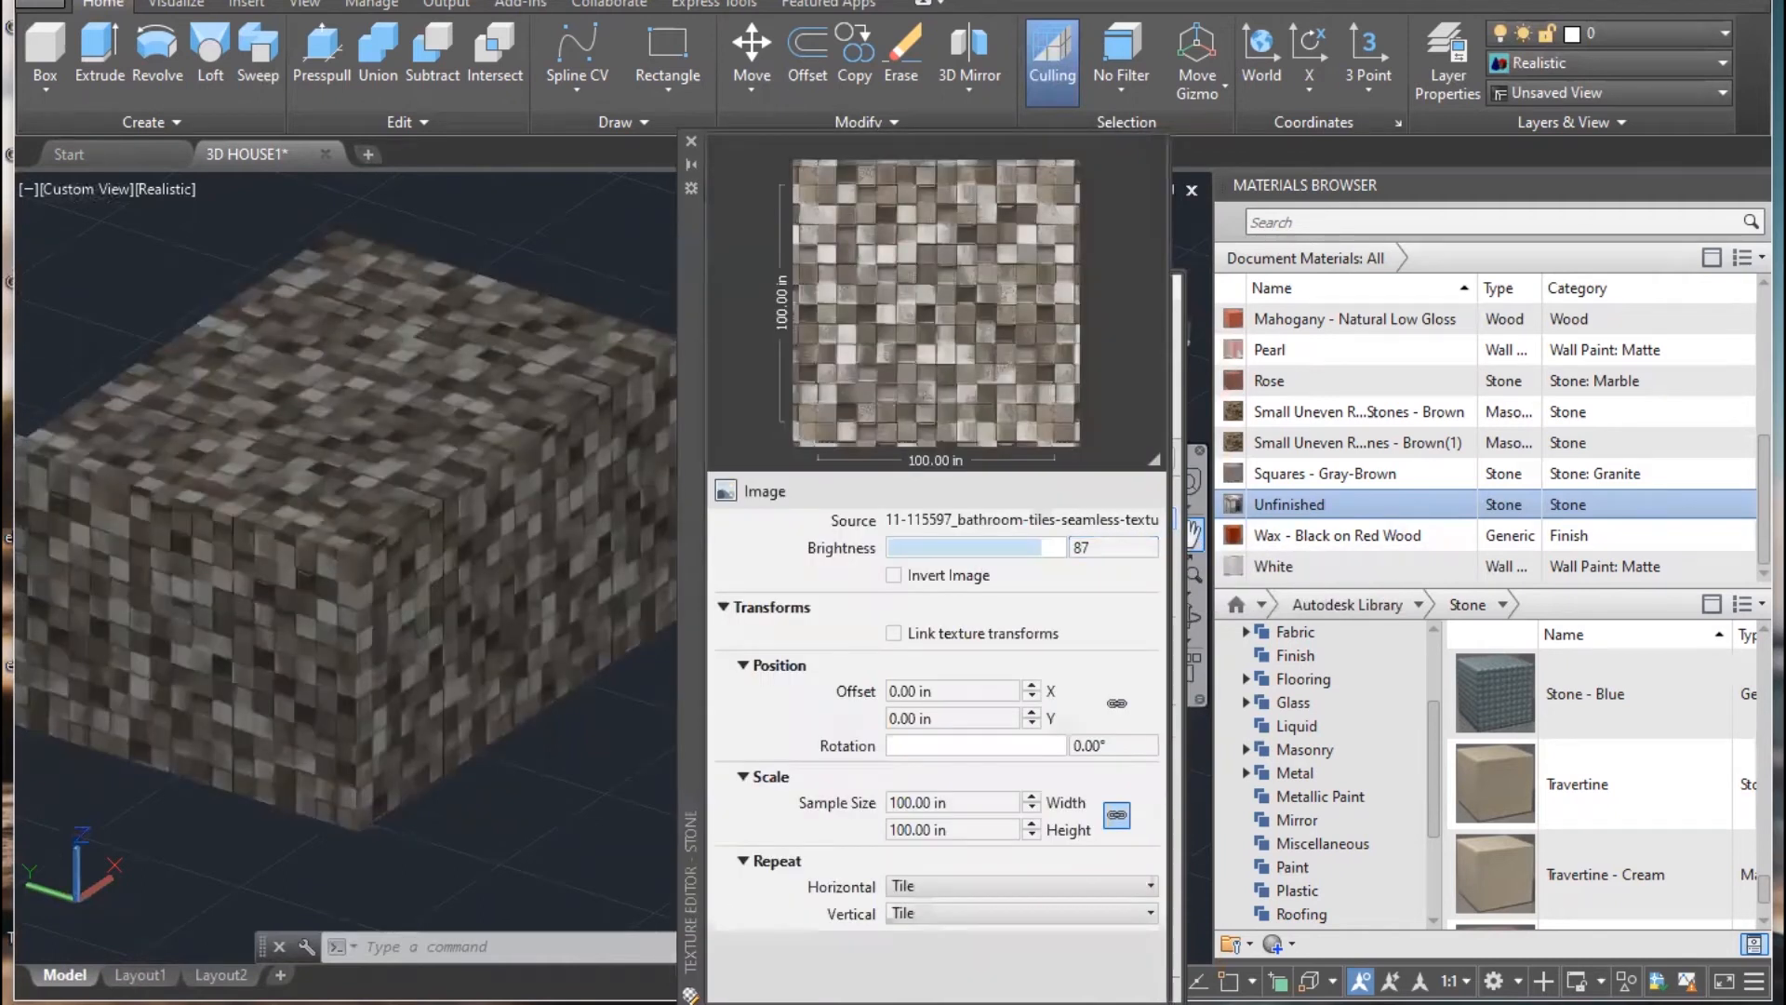
# - Switch to the Google Images page in the browser and search for "concreate texture"
pyautogui.hotkey('alt', 'Tab')
pyautogui.scroll(-5, 658, 688)
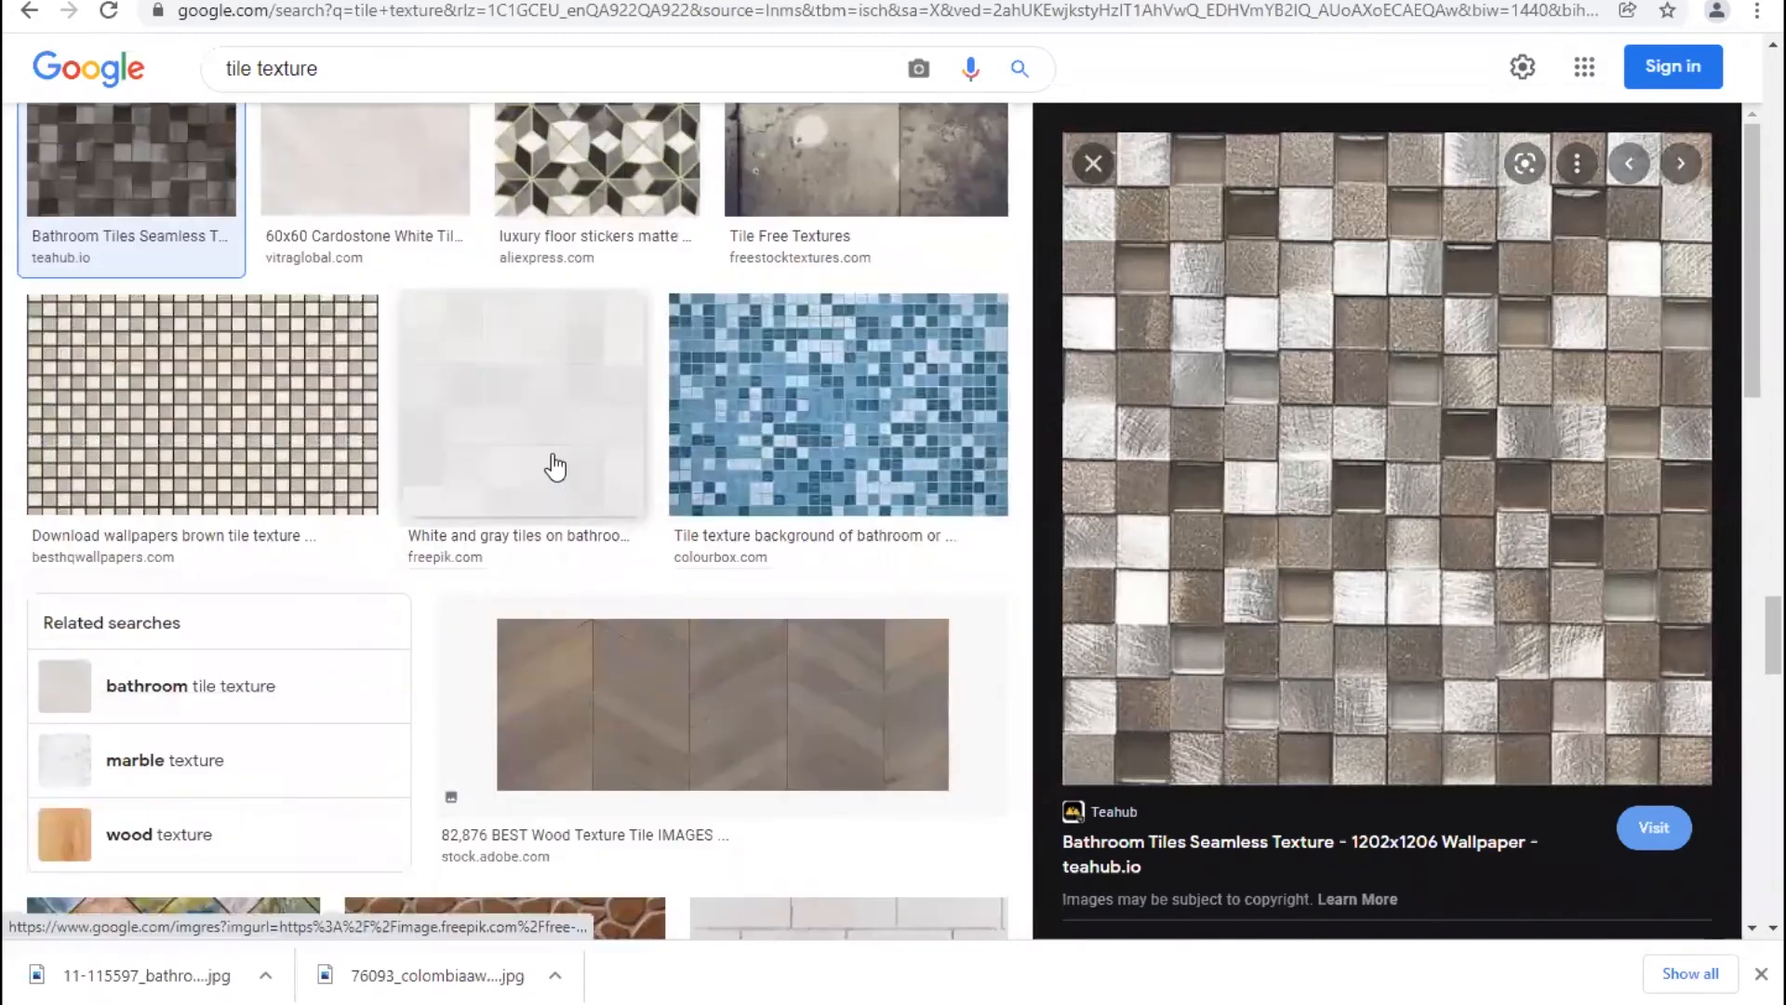
pyautogui.click(555, 465)
pyautogui.scroll(6, 549, 442)
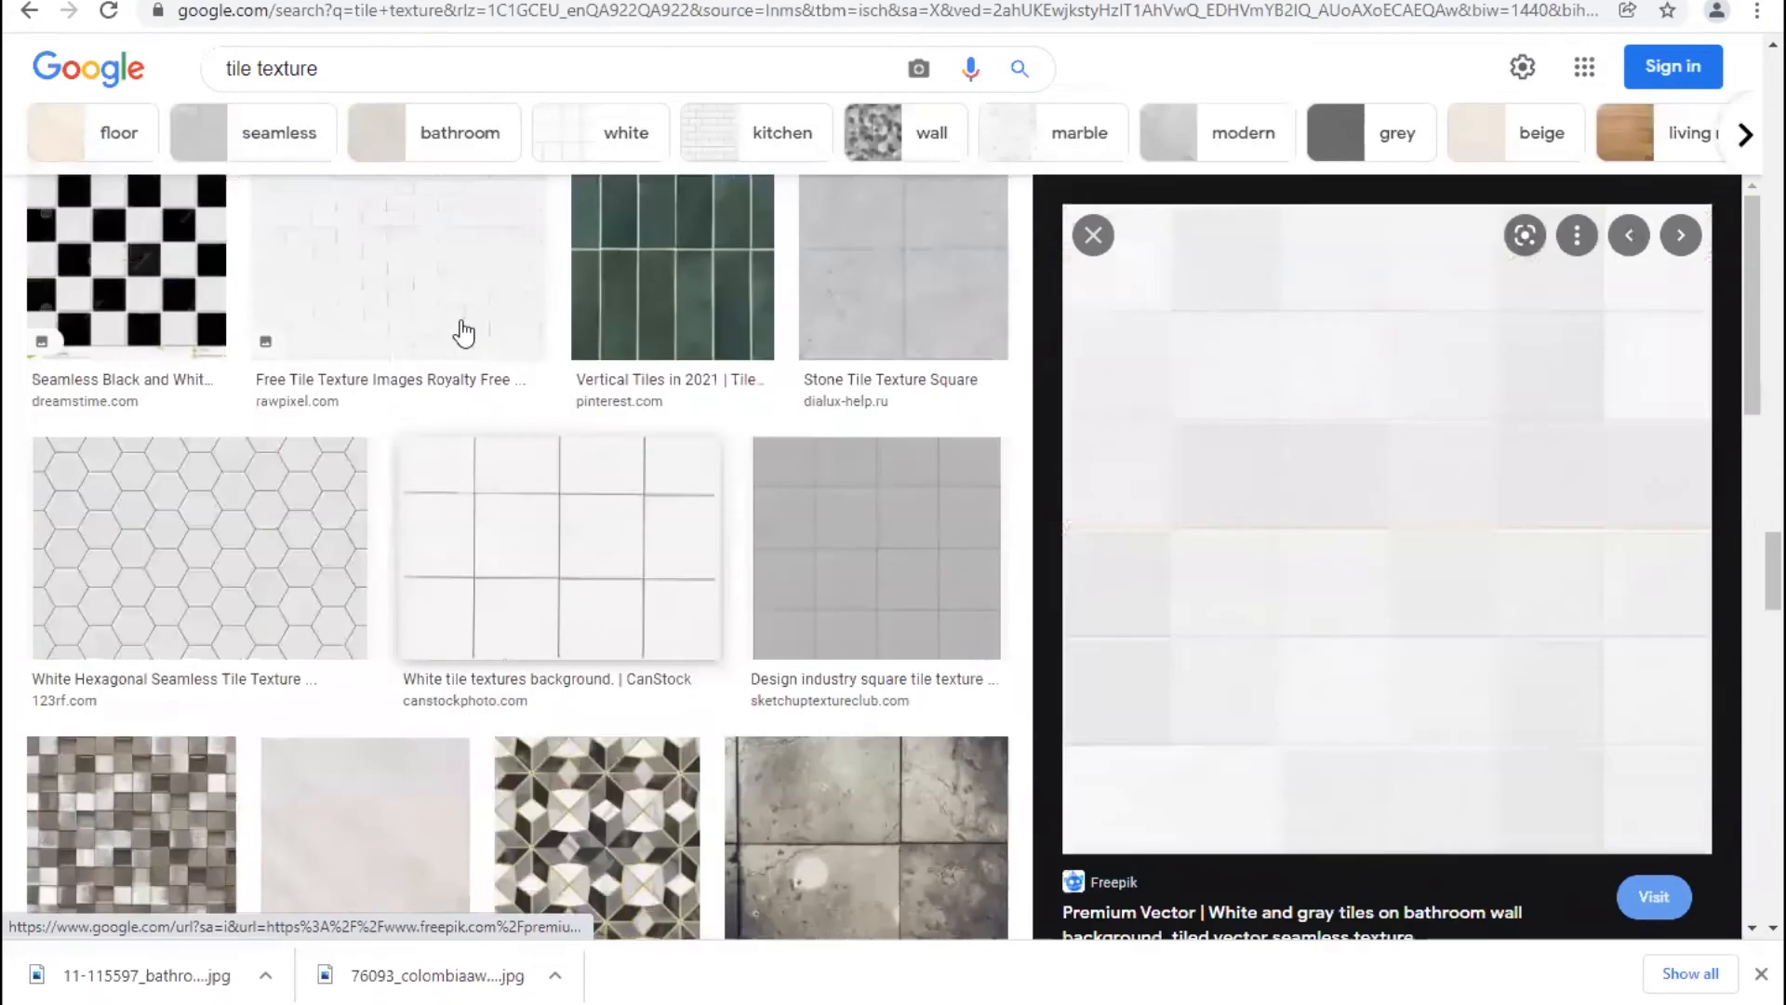
pyautogui.tripleClick(384, 62)
pyautogui.write('concreate texture')
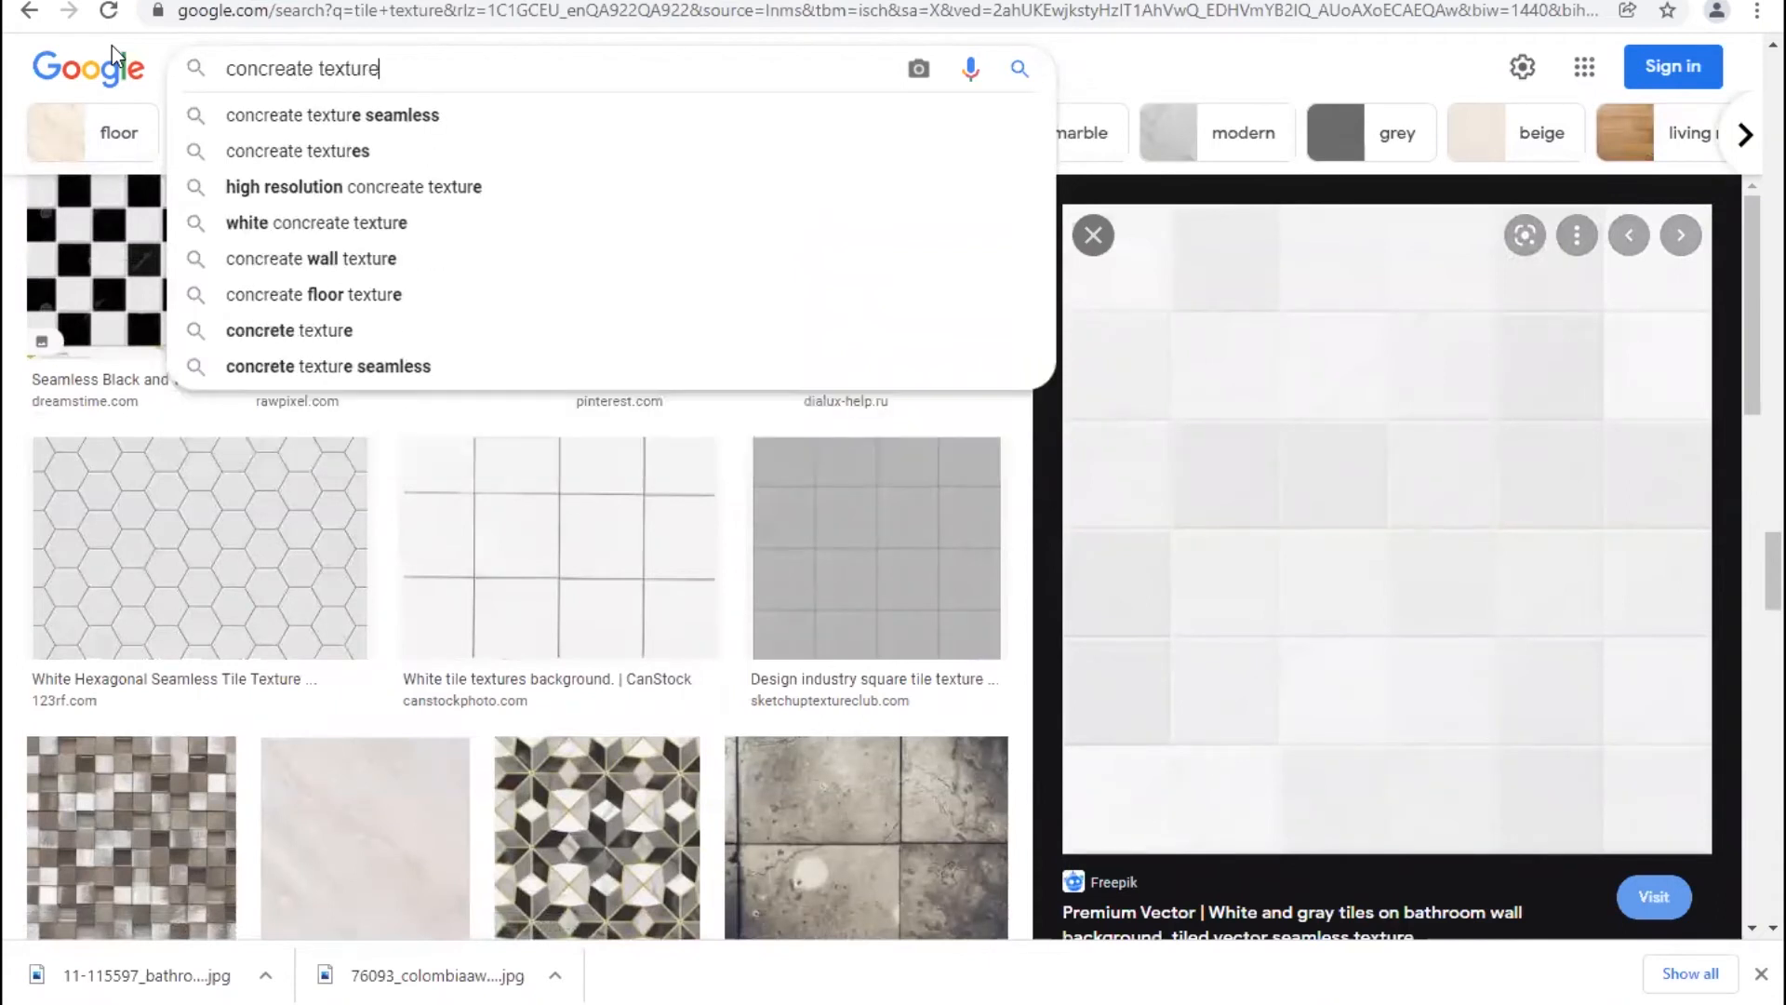
pyautogui.press('Return')
pyautogui.scroll(-1, 605, 570)
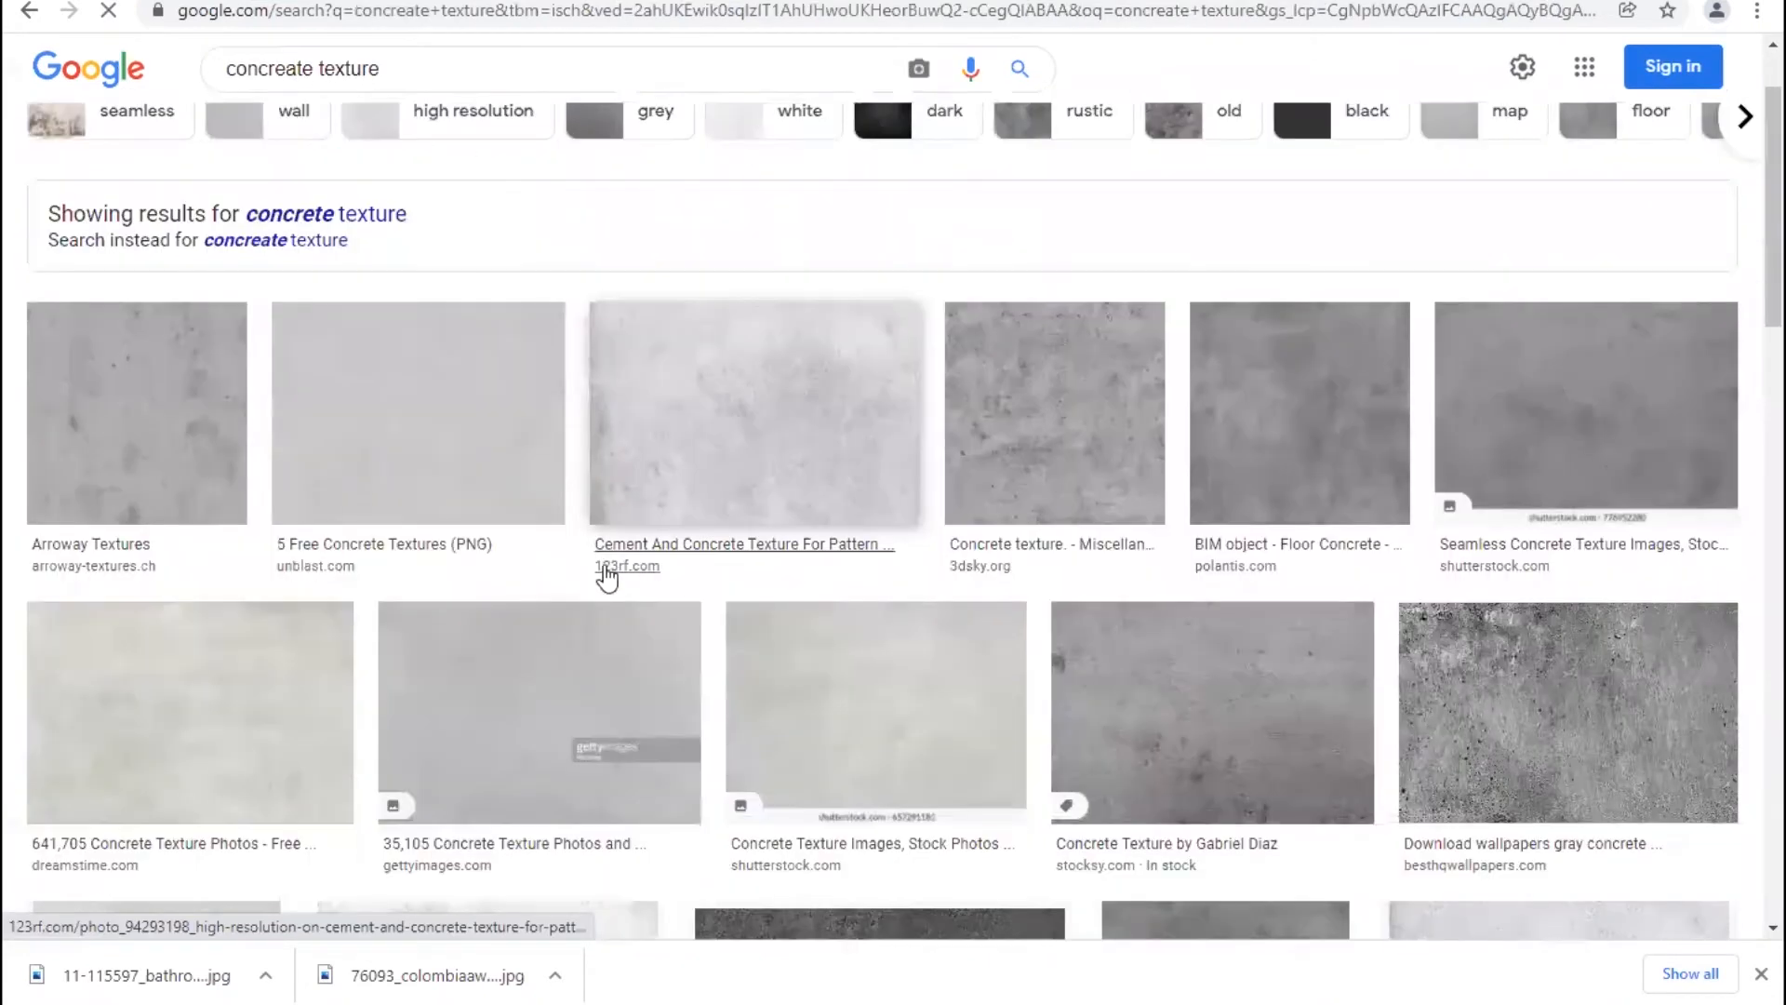
# - Save the 3Dsky concrete texture image to the Desktop as 342720.55e0a91d907ec.jpeg
pyautogui.click(1145, 487)
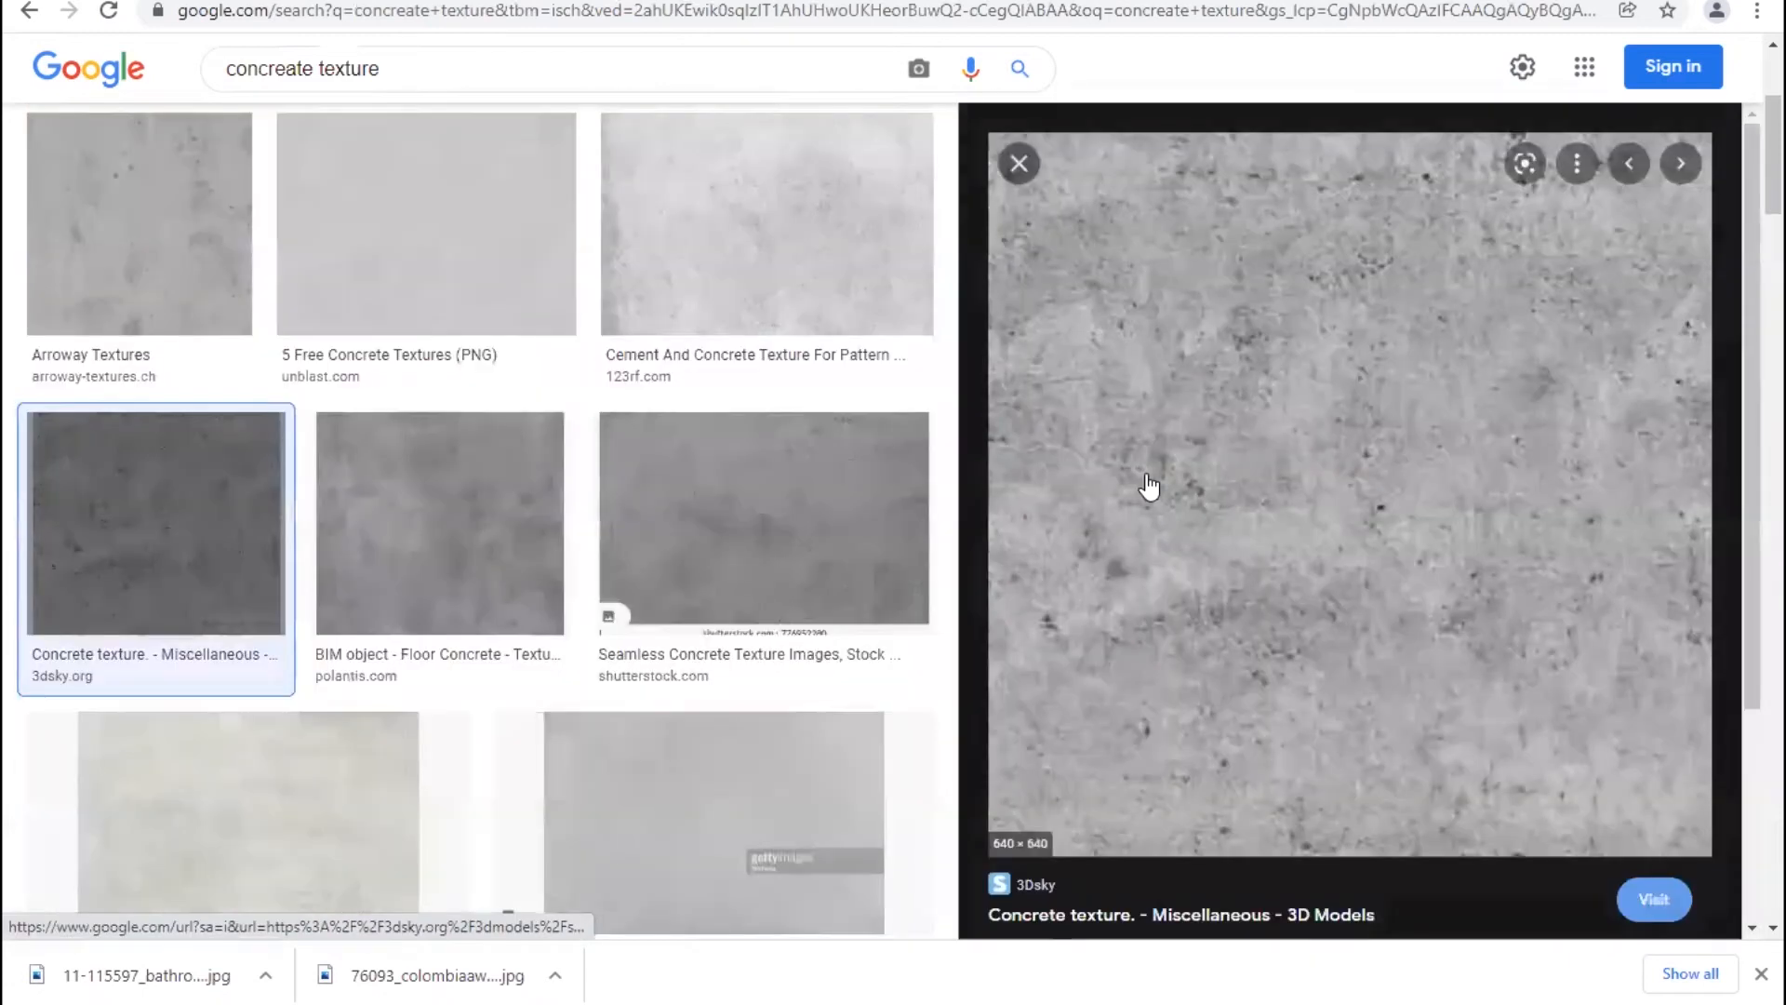
pyautogui.rightClick(1418, 382)
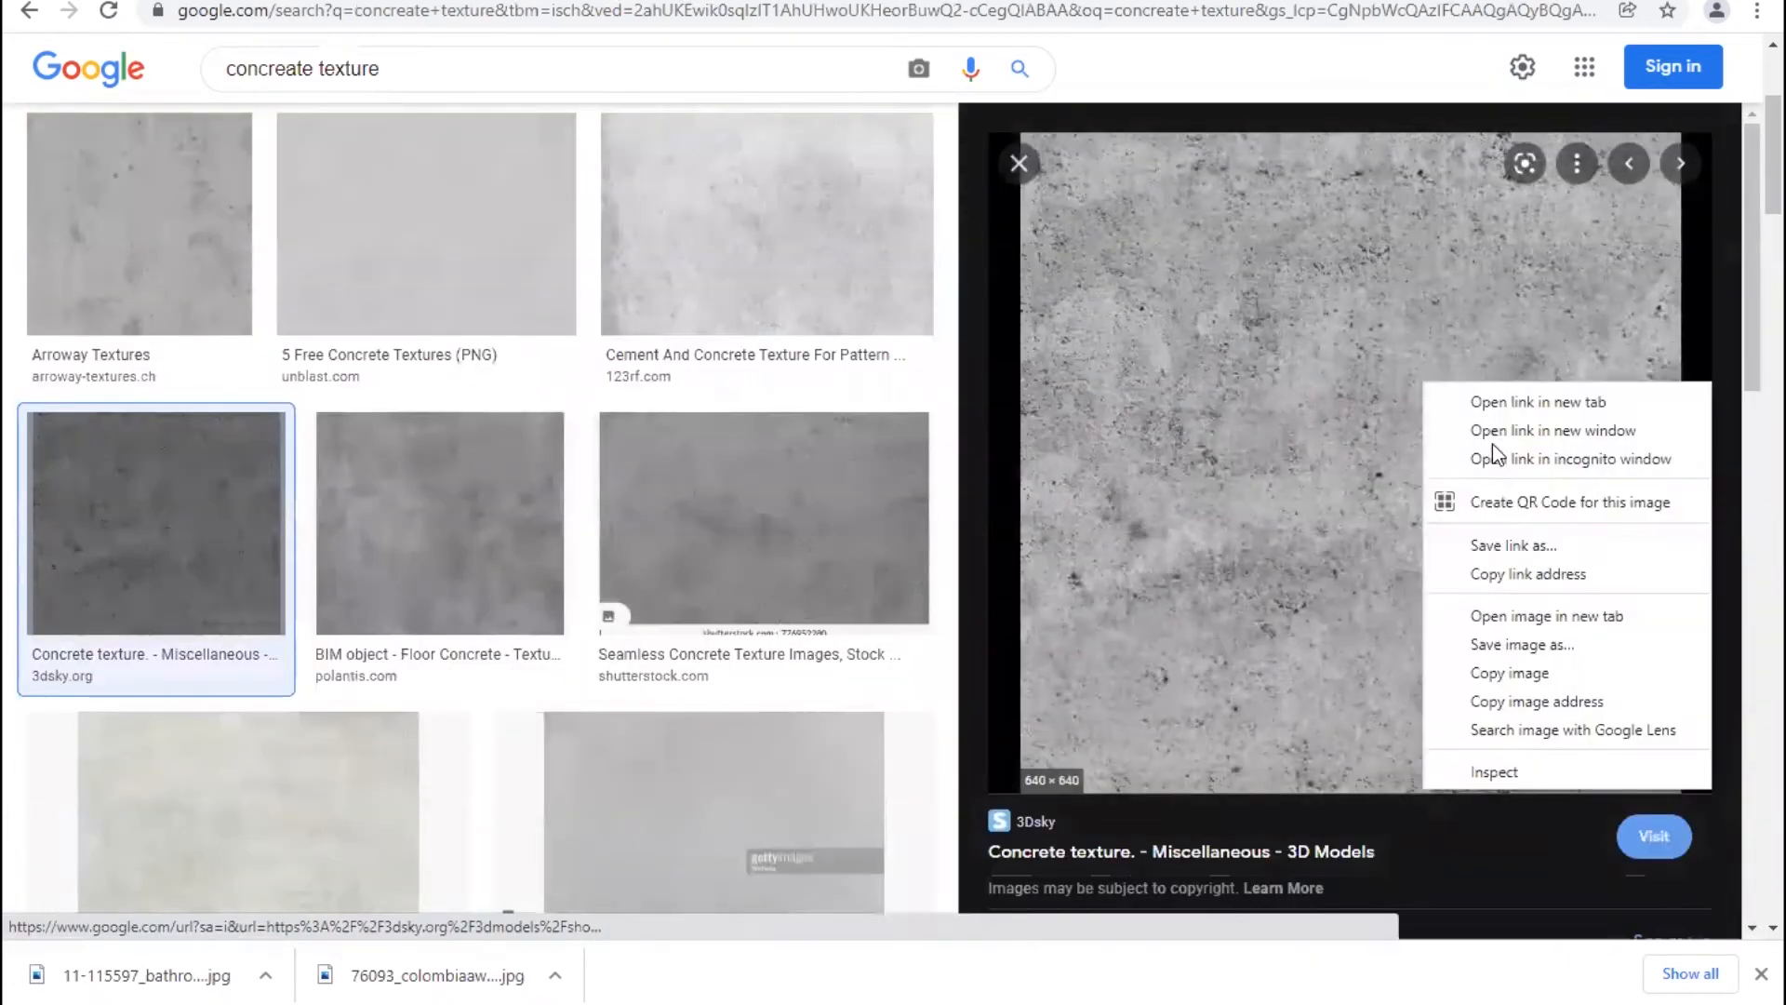
pyautogui.click(1560, 655)
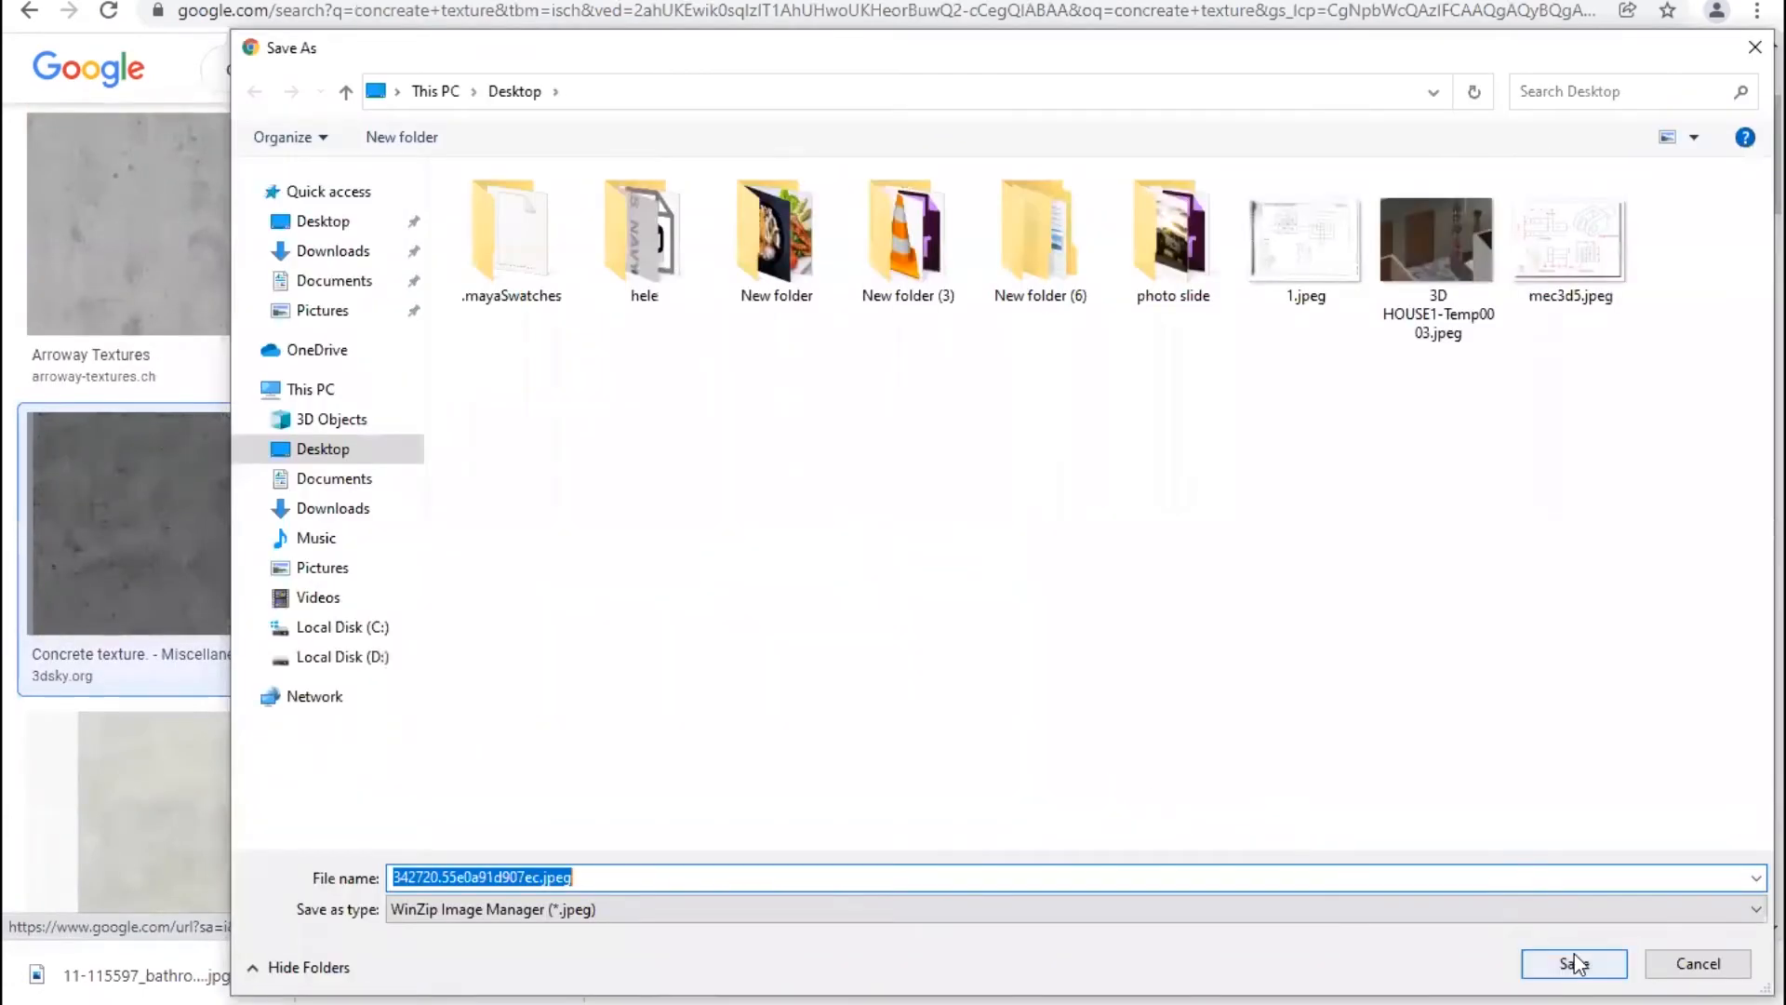
pyautogui.click(1575, 962)
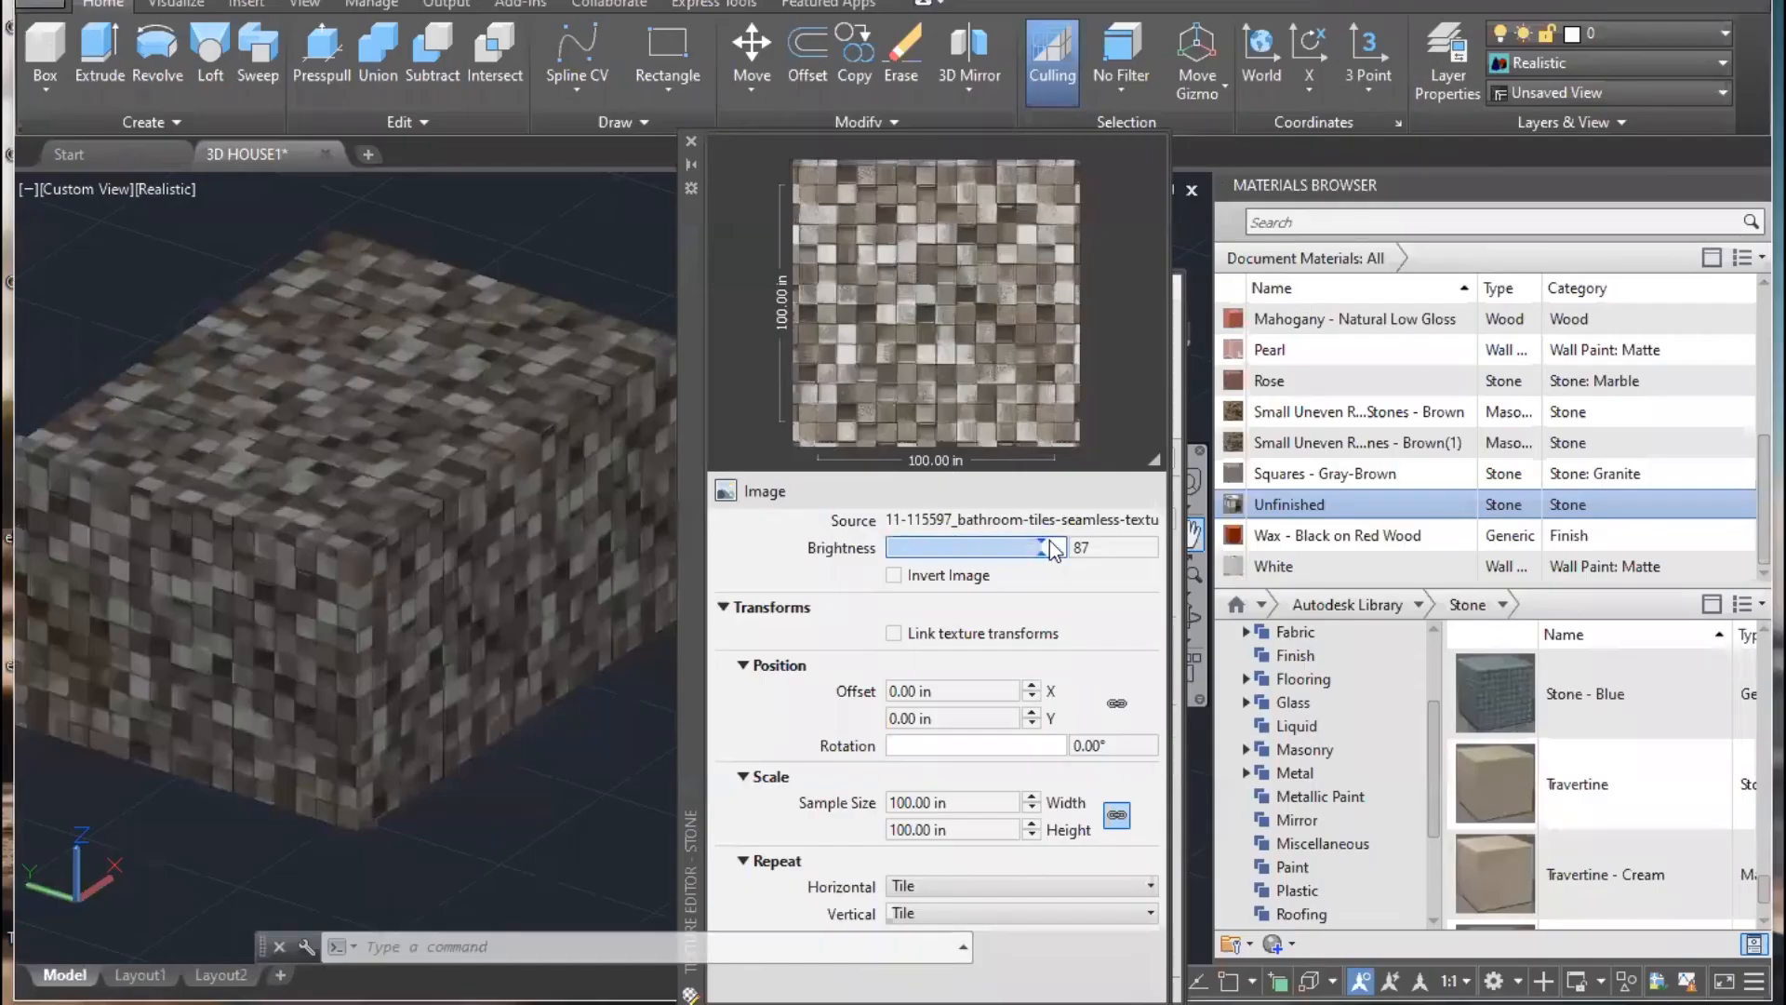
# - Switch back to AutoCAD and replace the Unfinished material's tile image with 342720.55e0a91d907ec.jpeg from the Desktop
pyautogui.click(691, 141)
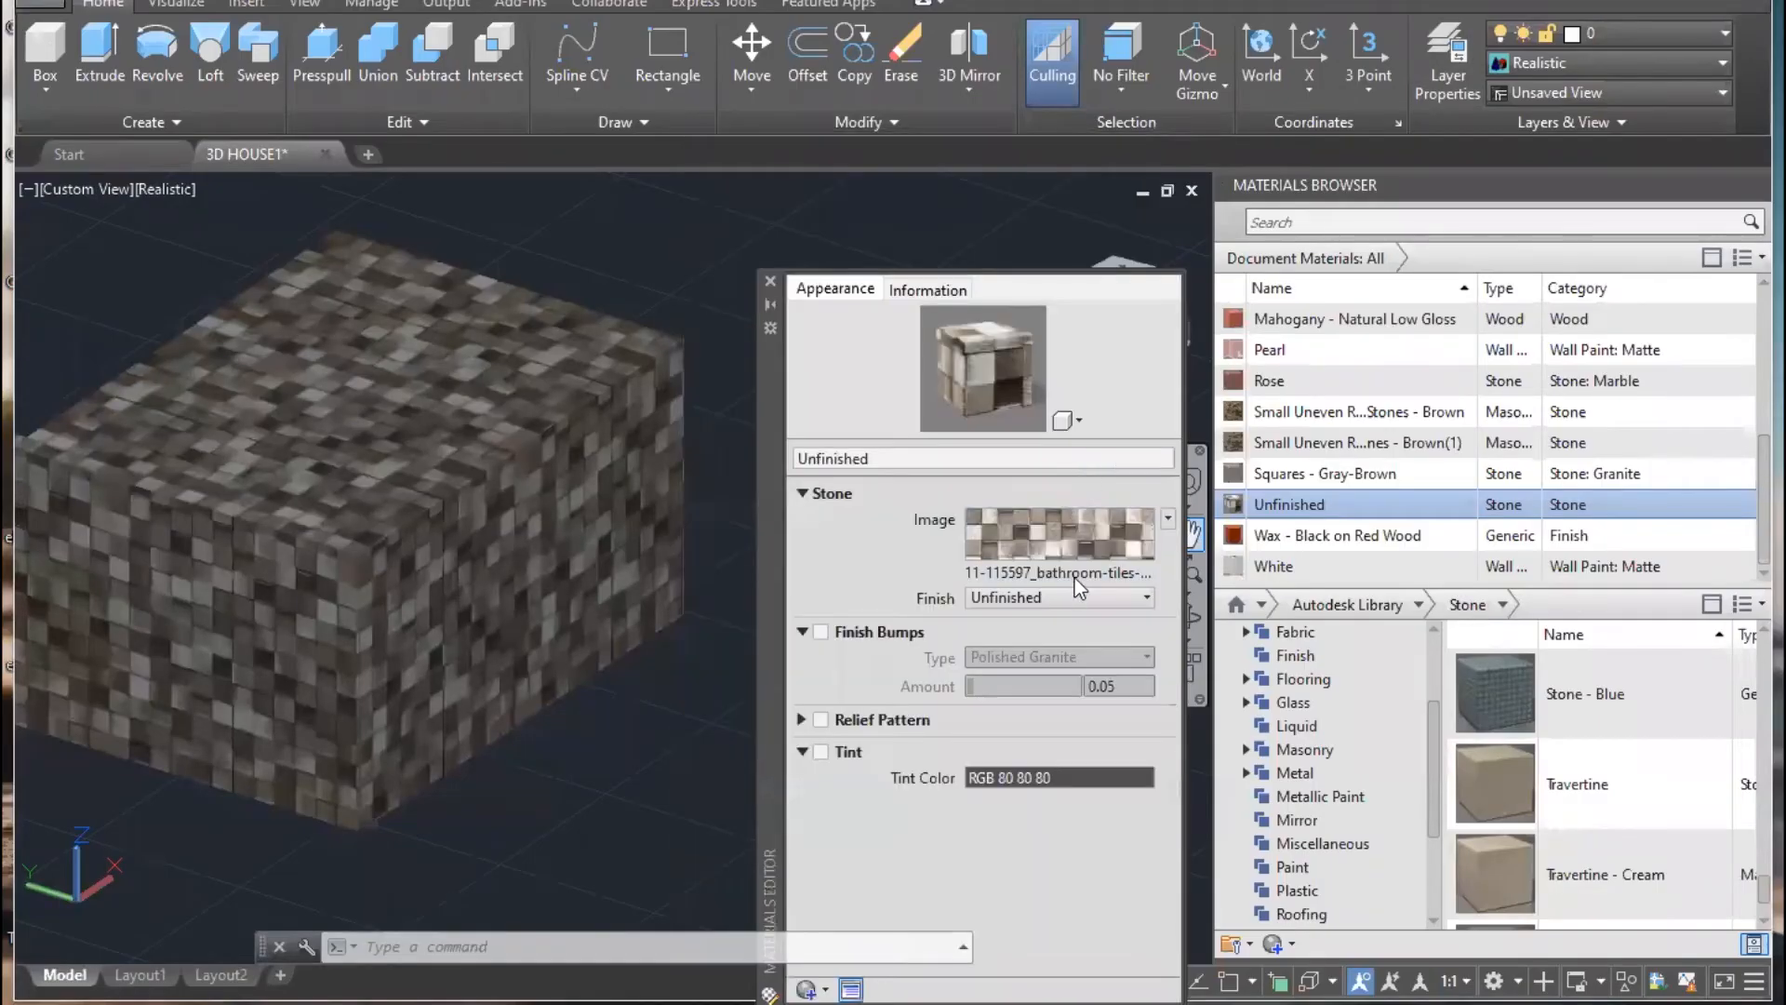
pyautogui.click(1074, 574)
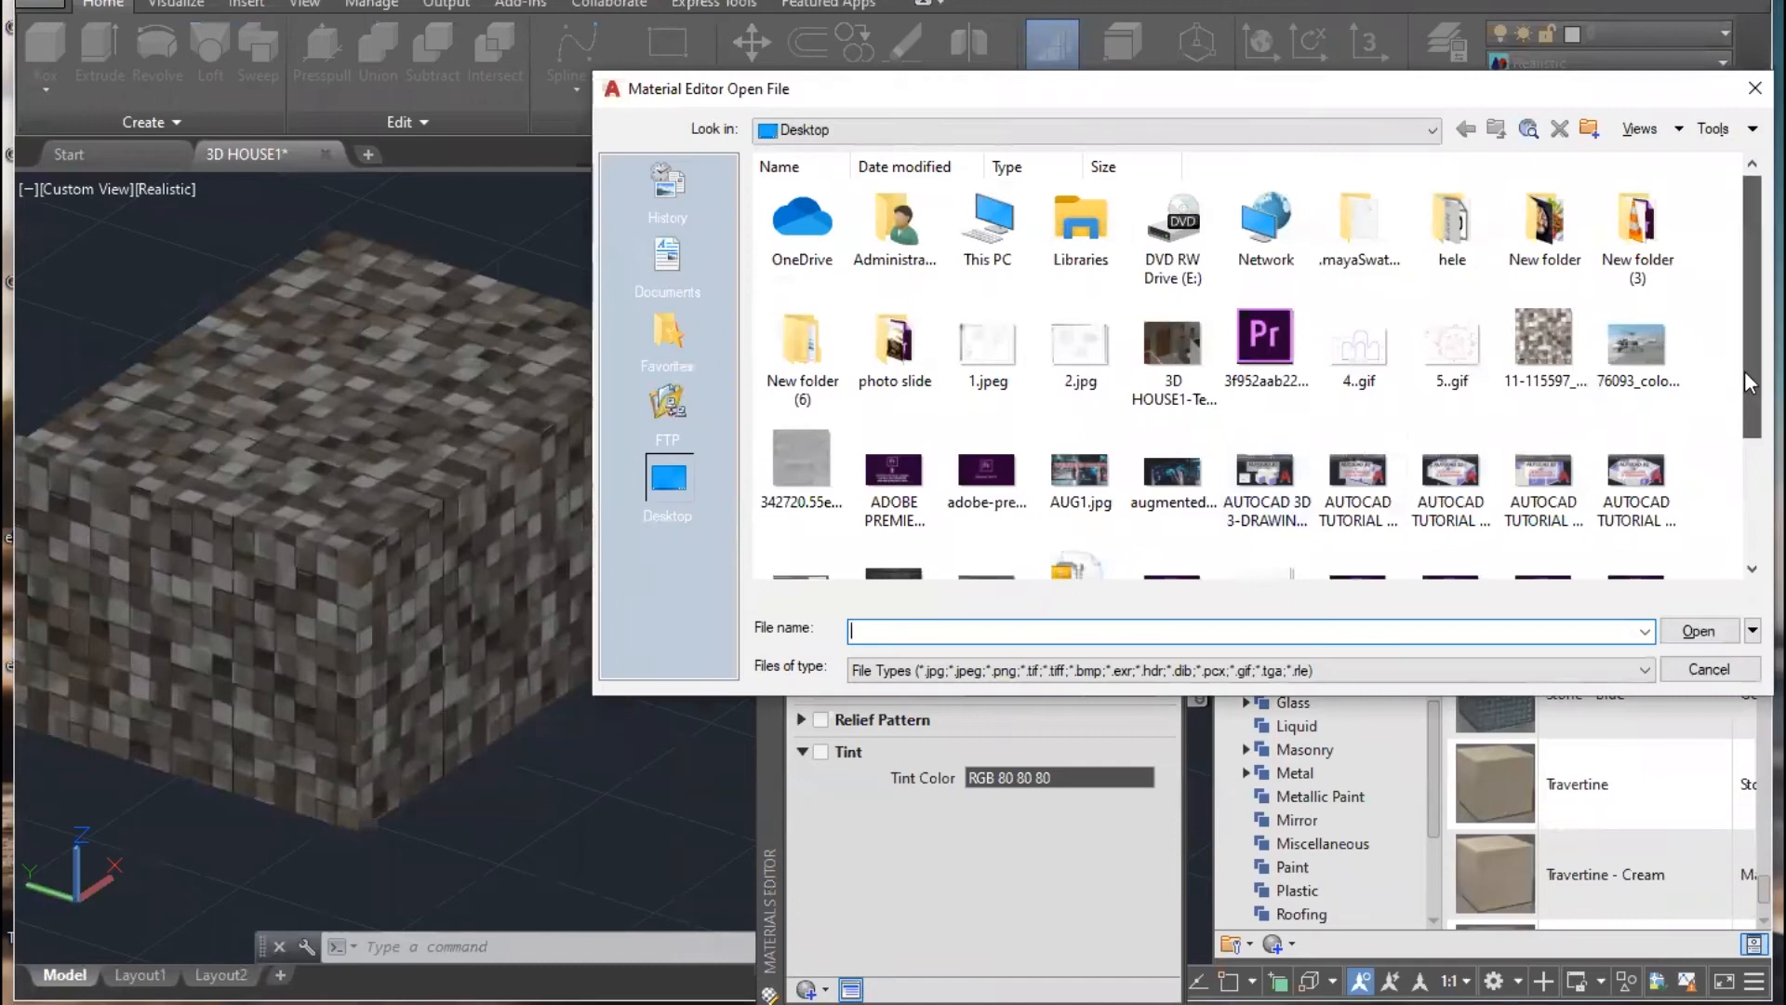
pyautogui.scroll(-1, 1744, 370)
pyautogui.doubleClick(792, 433)
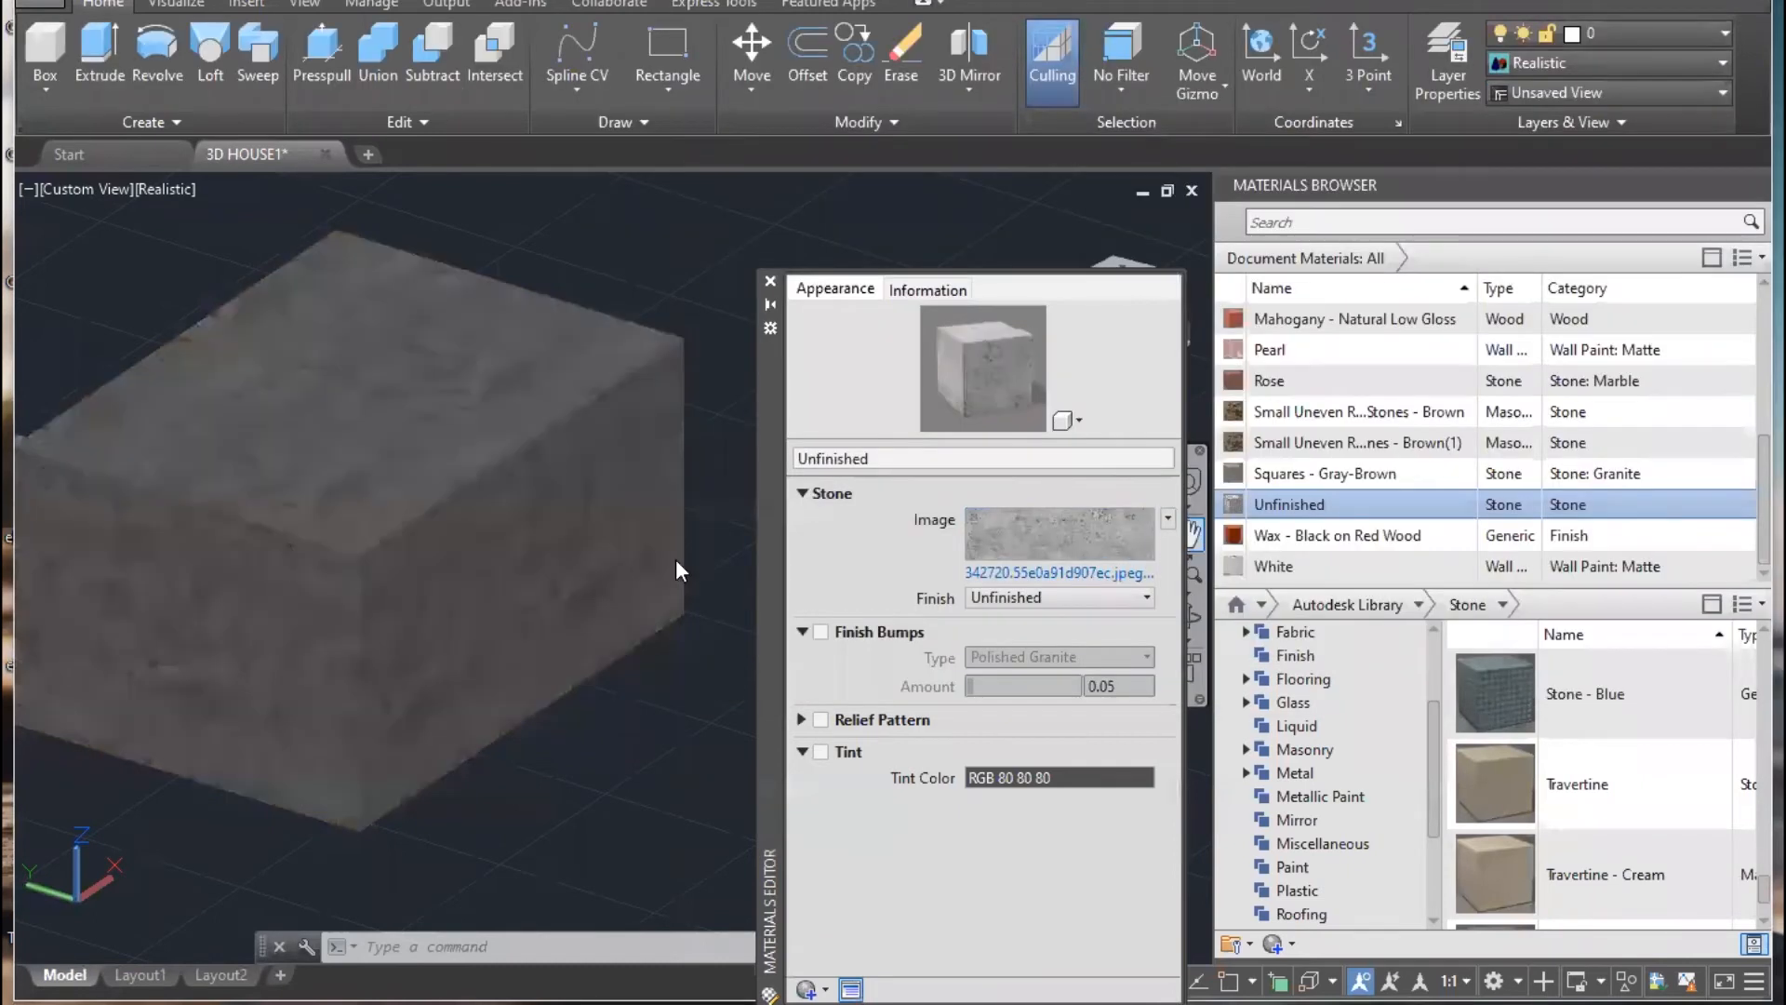
pyautogui.moveTo(479, 539); pyautogui.dragTo(51, 477, button='middle')
pyautogui.scroll(5, 550, 490)
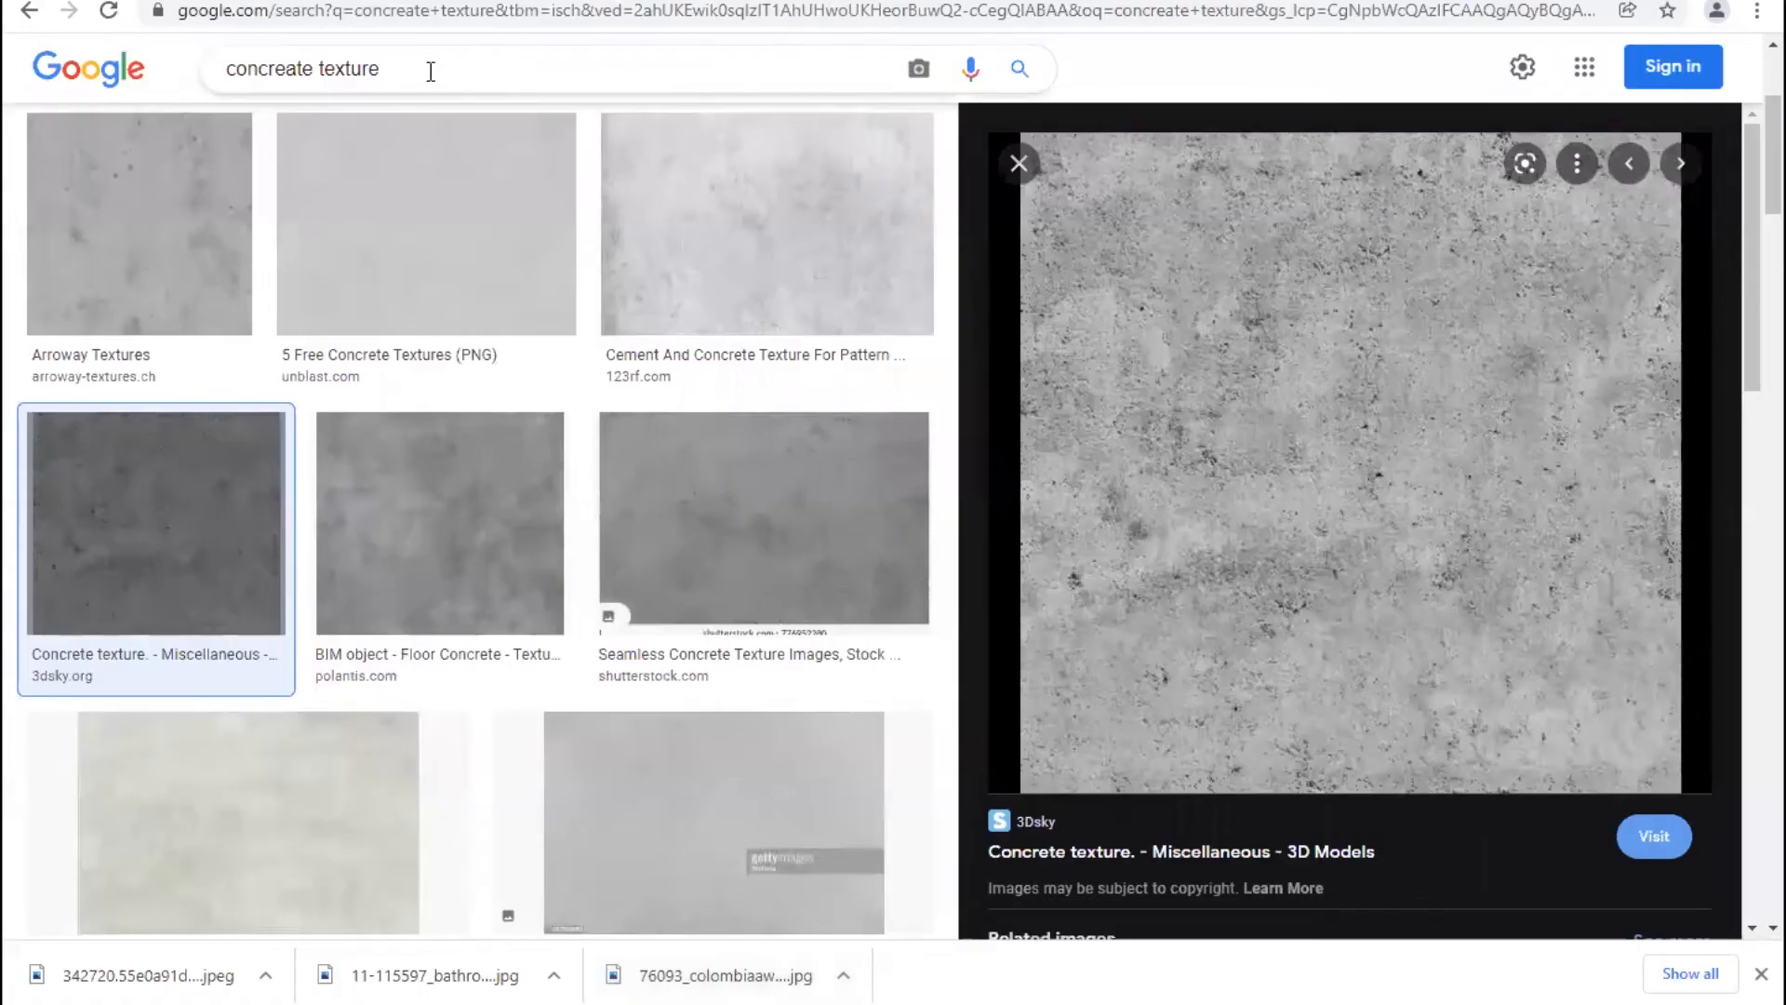
# - Switch to the browser, search Google Images for "crack texture" and refine the query to "crack wall texture"
pyautogui.moveTo(426, 68); pyautogui.dragTo(63, 68)
pyautogui.write('crack texture')
pyautogui.press('Return')
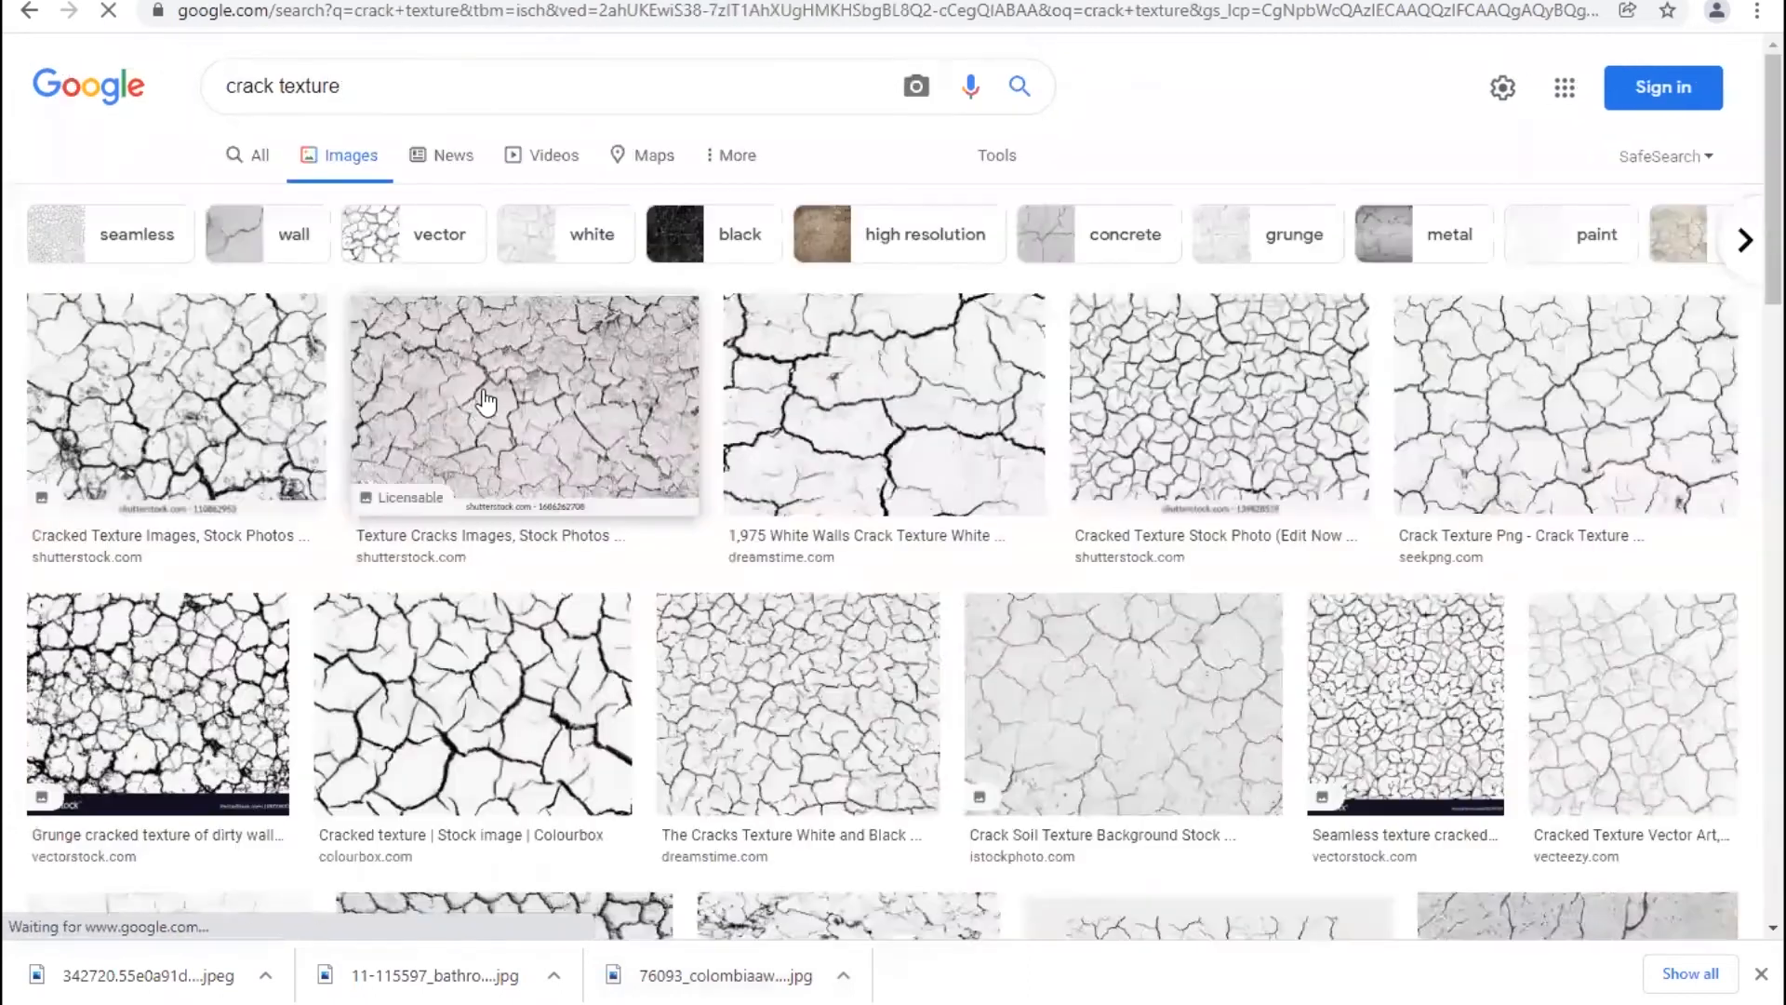
pyautogui.click(275, 86)
pyautogui.write('wall')
pyautogui.press('Return')
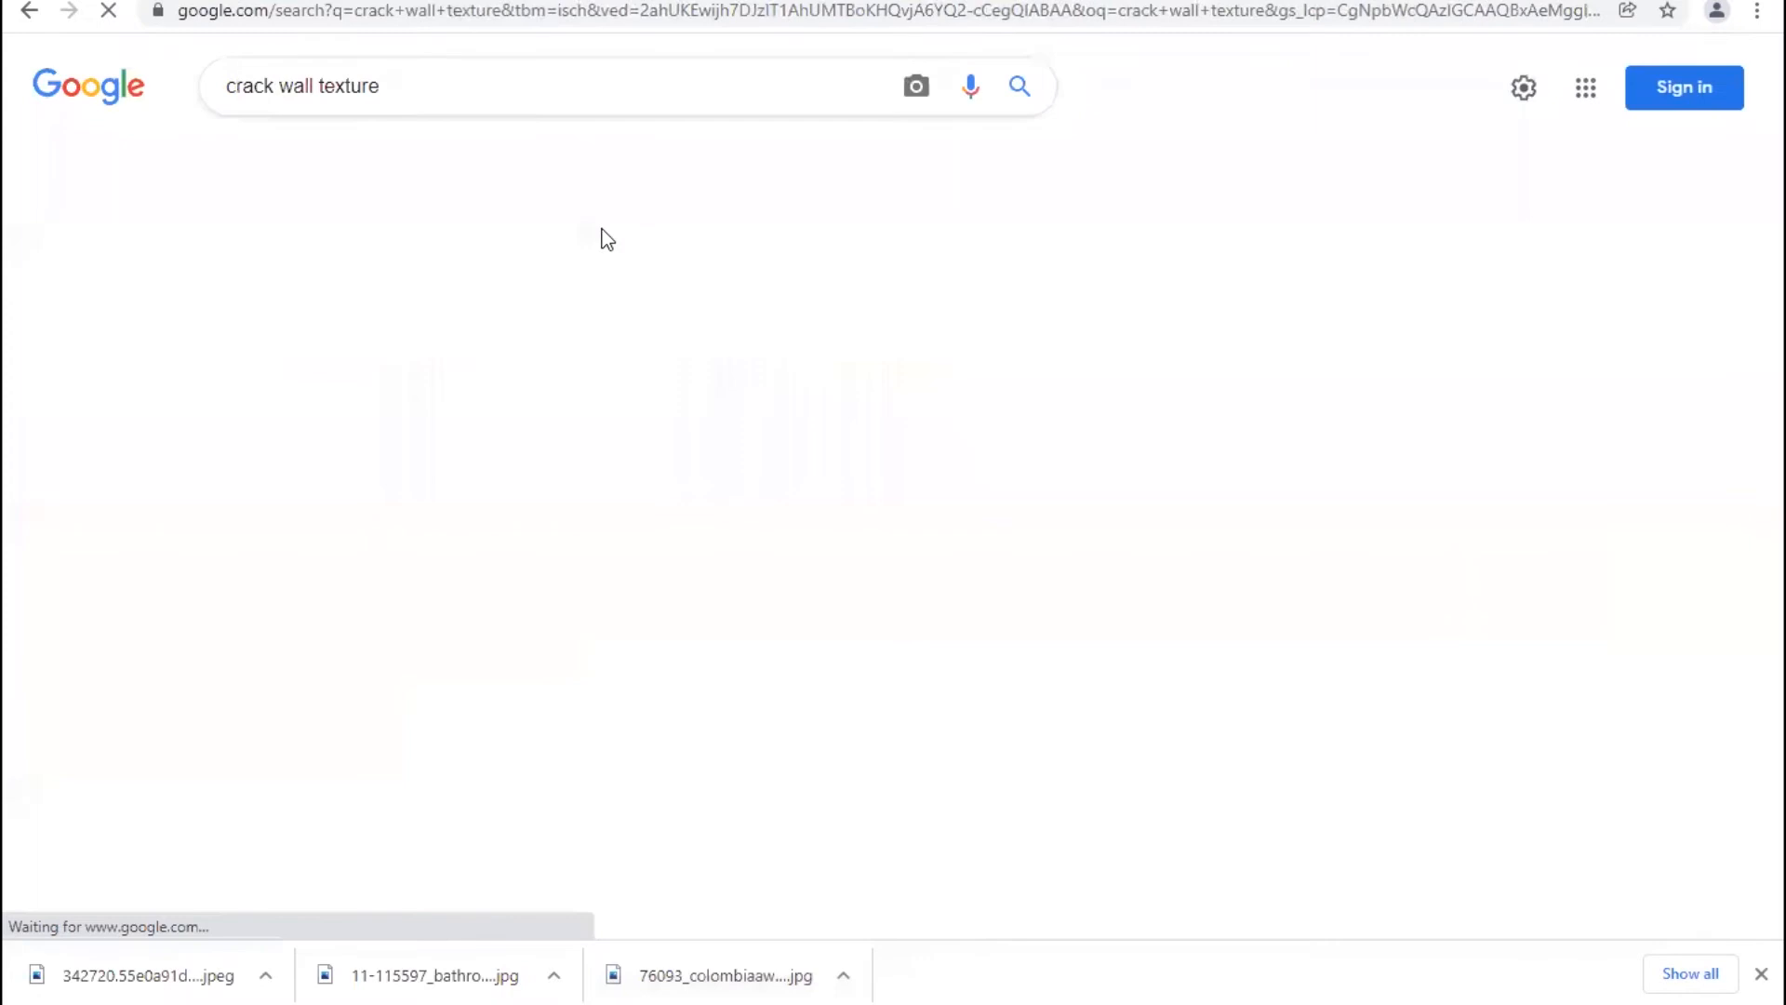
# - Browse the crack wall texture results for a suitable concrete image with a distinct crack, previewing the PhotoDune one
pyautogui.scroll(-5, 1028, 511)
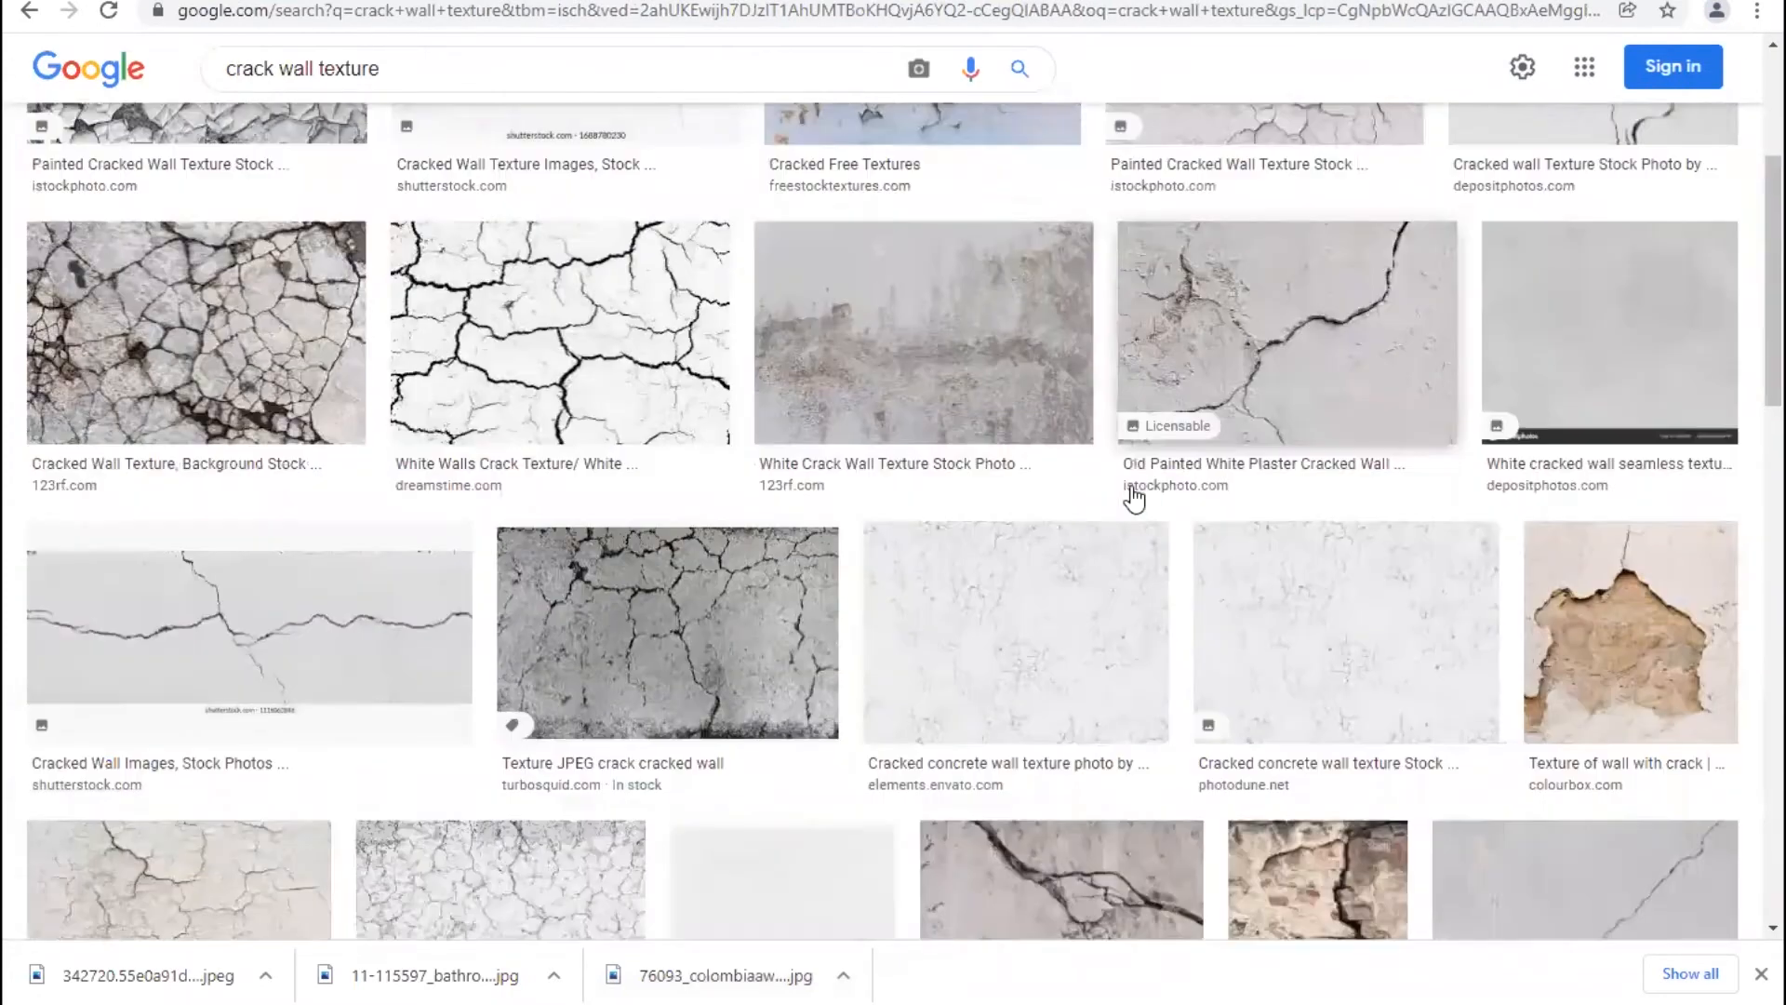
pyautogui.scroll(-4, 1133, 497)
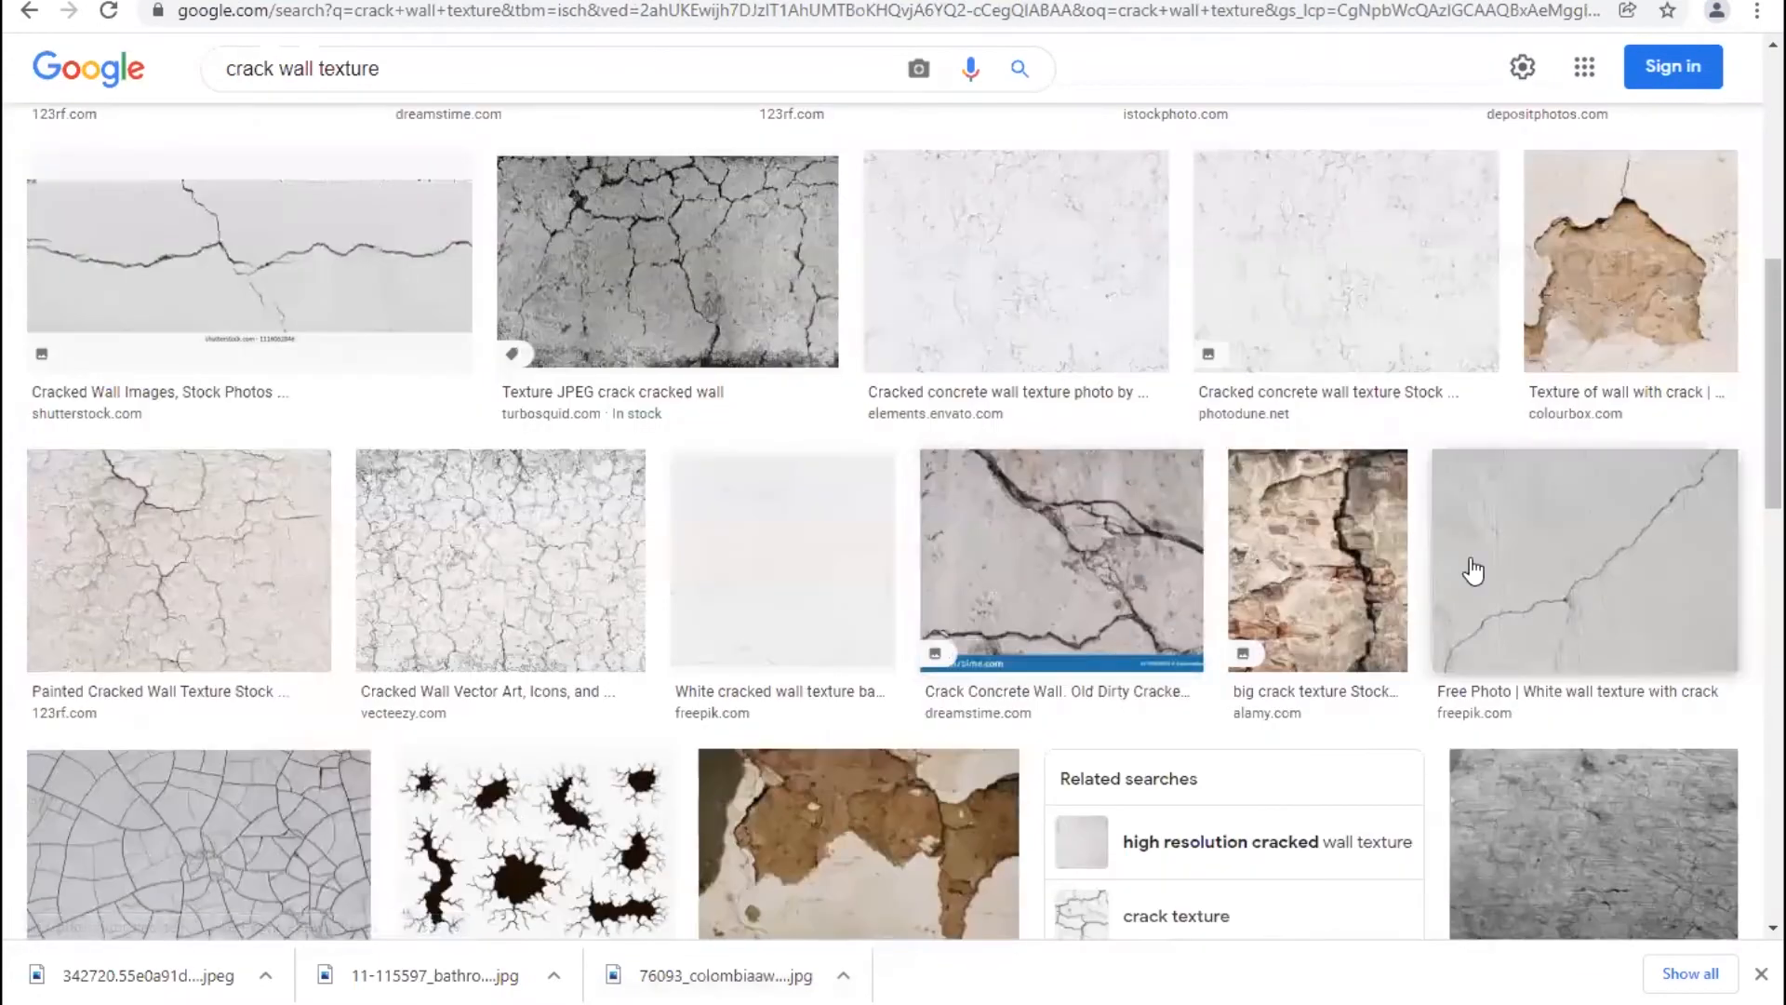
pyautogui.scroll(-3, 542, 586)
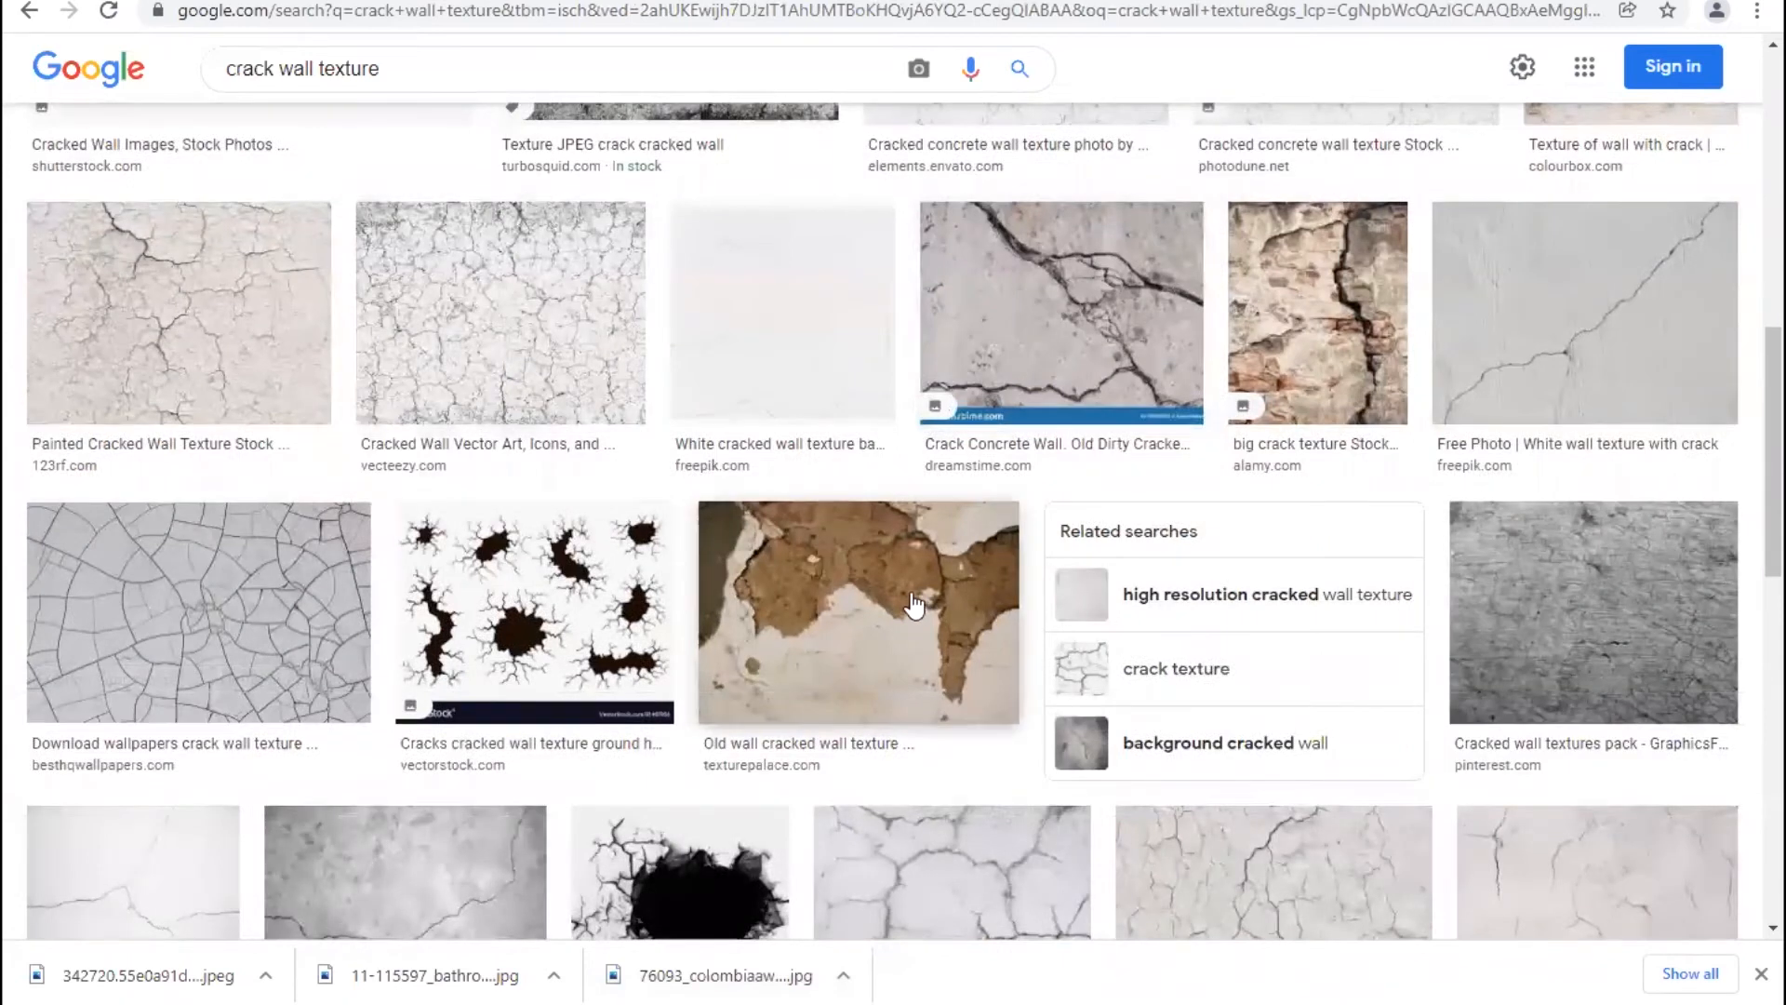
pyautogui.scroll(-9, 914, 605)
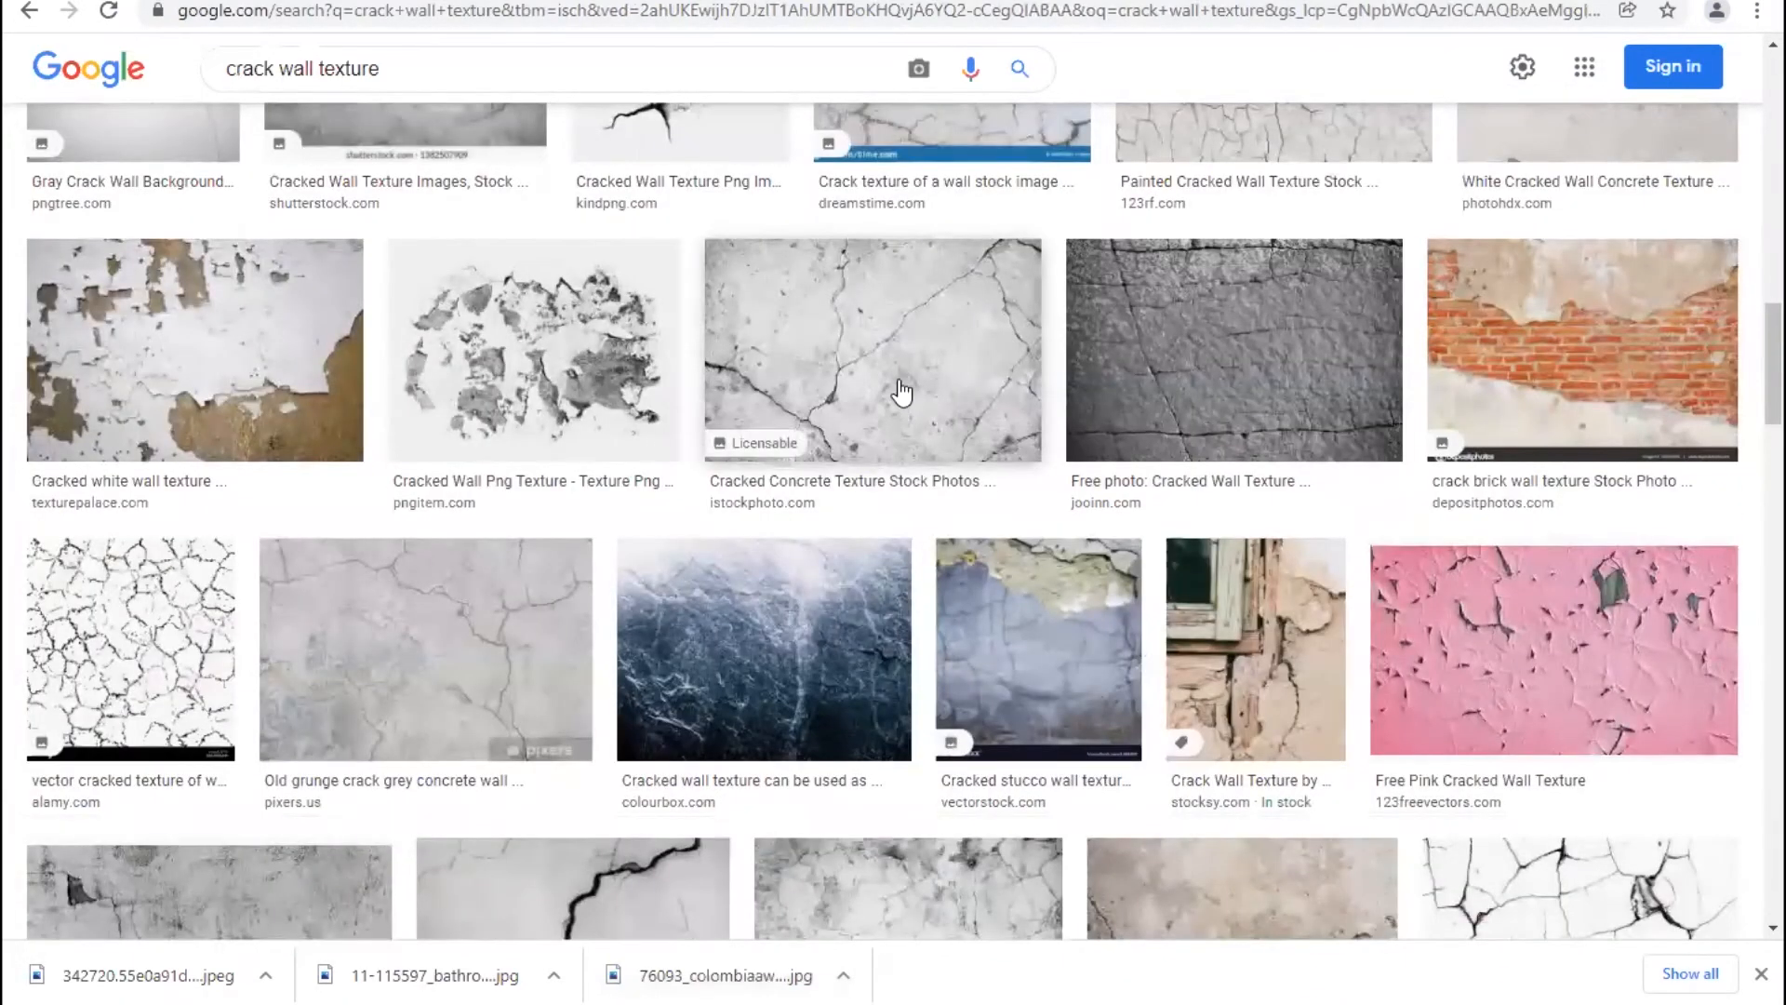
pyautogui.scroll(-4, 530, 586)
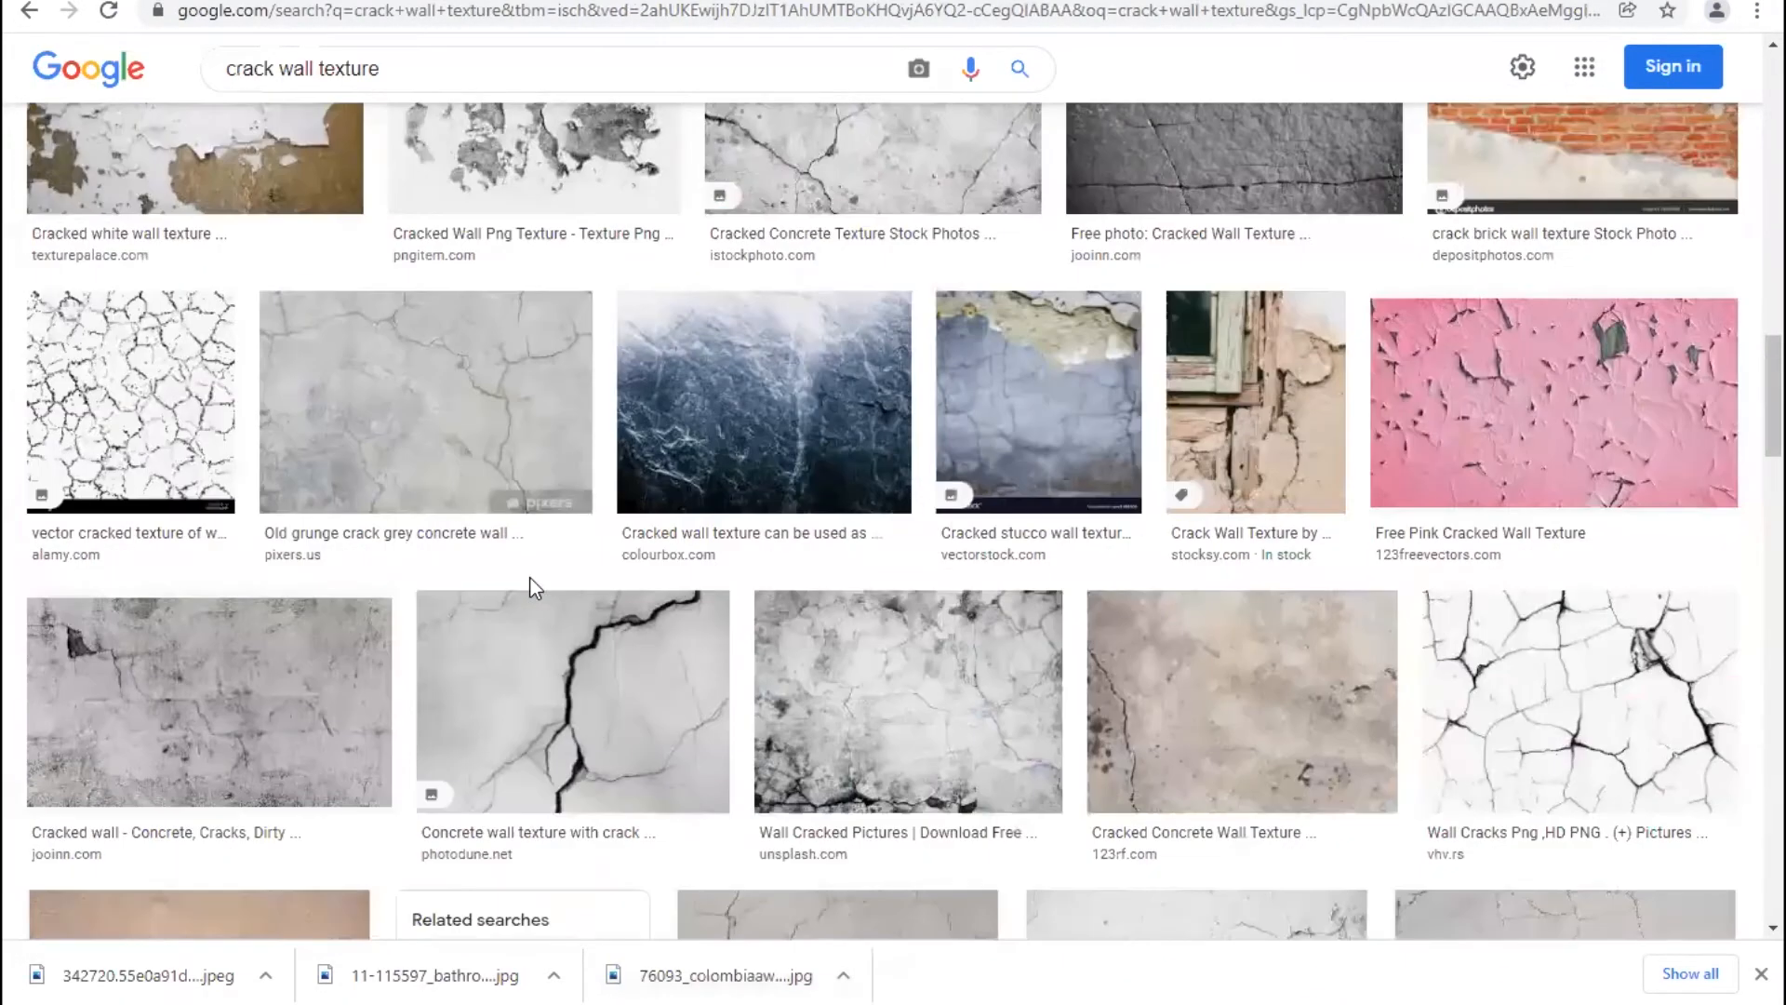
pyautogui.click(638, 685)
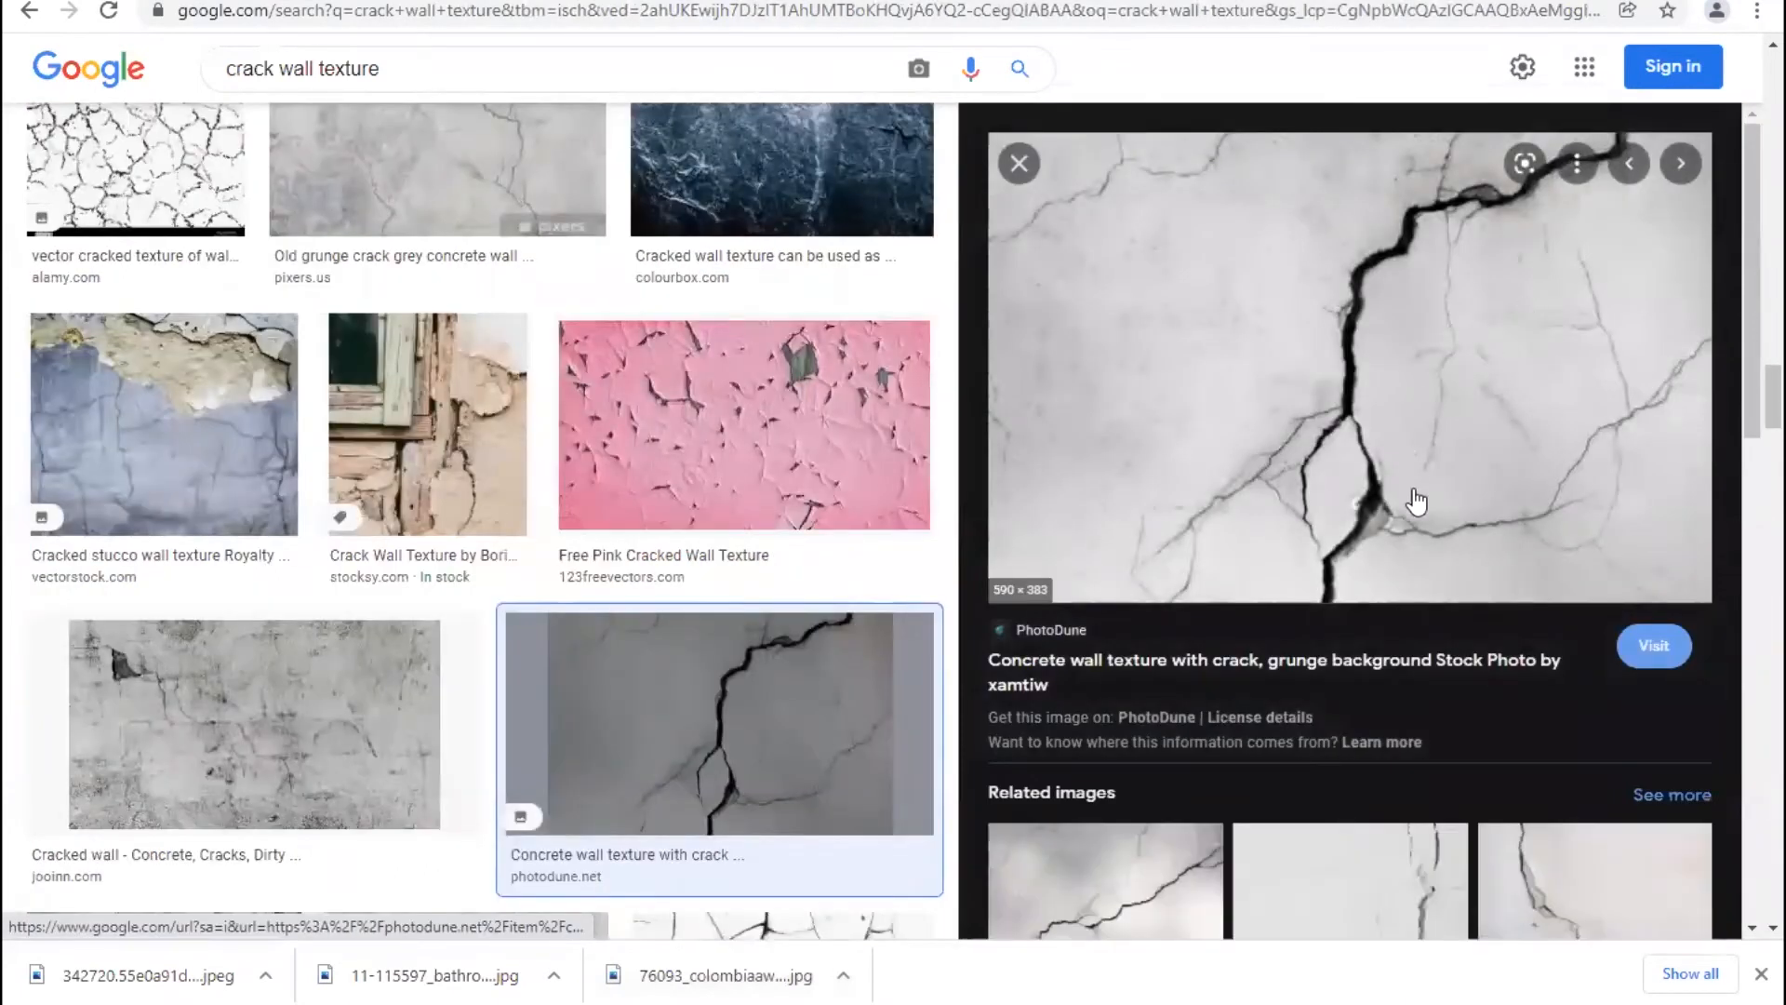
pyautogui.scroll(-3, 1415, 502)
pyautogui.scroll(-6, 586, 628)
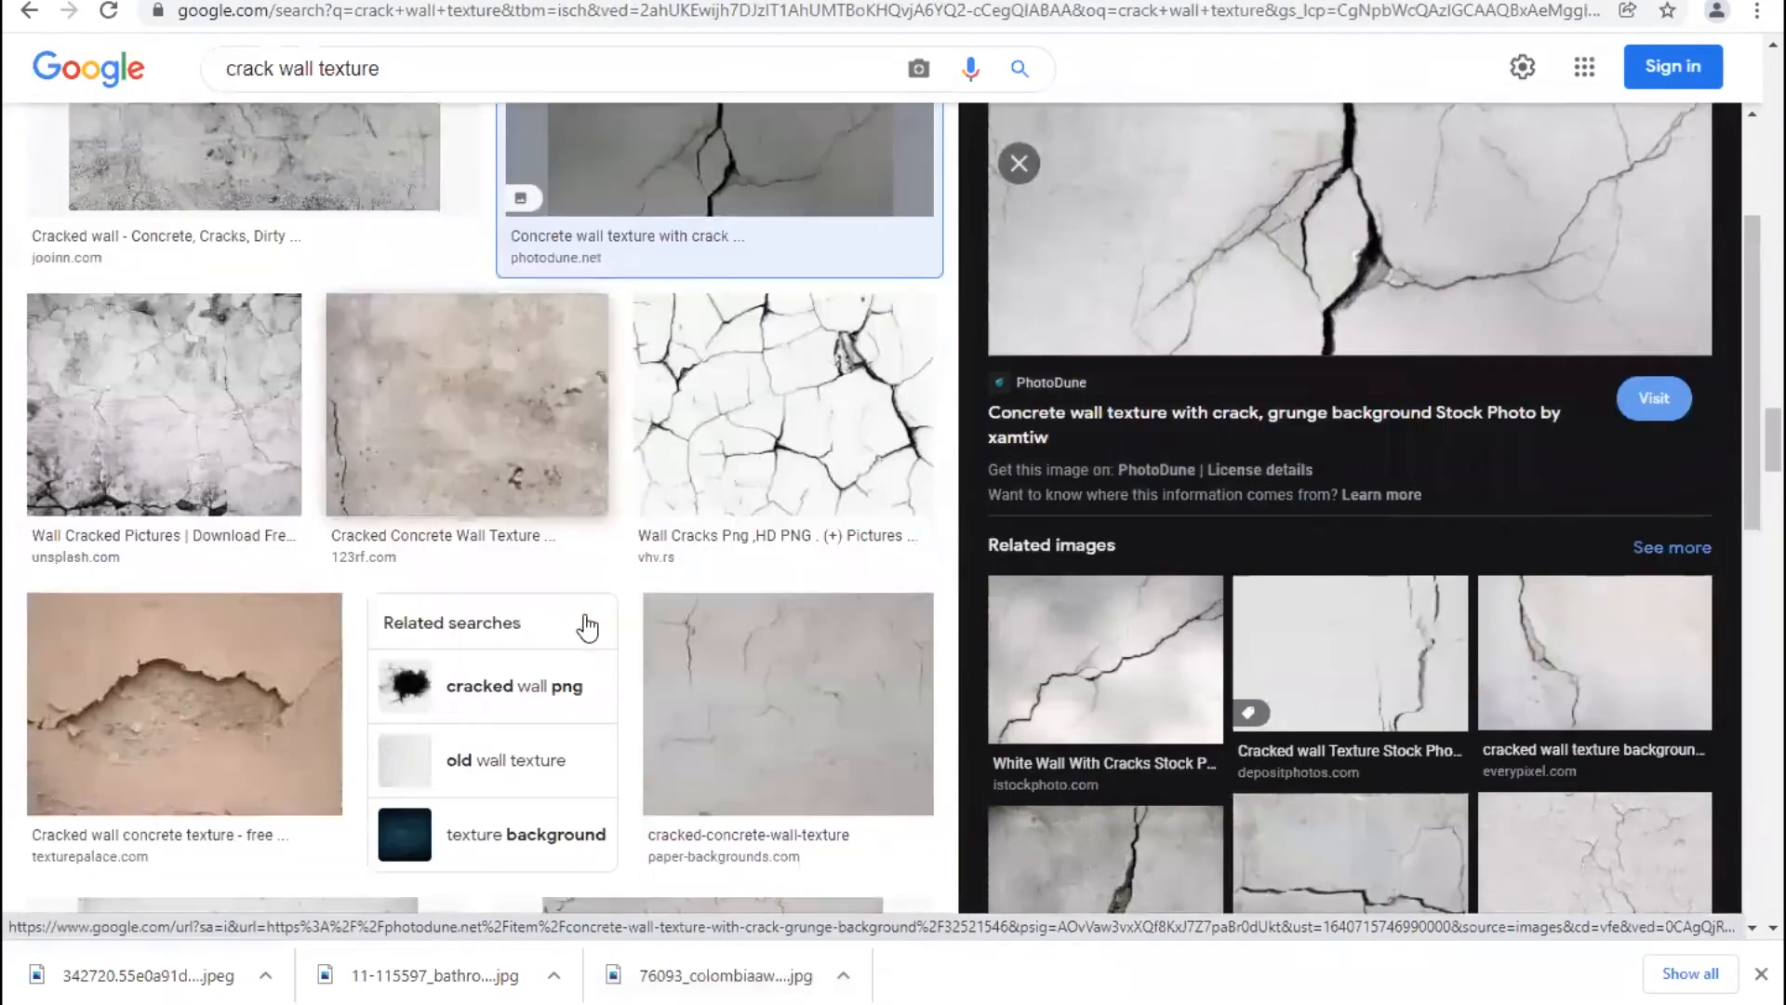
pyautogui.scroll(-6, 595, 651)
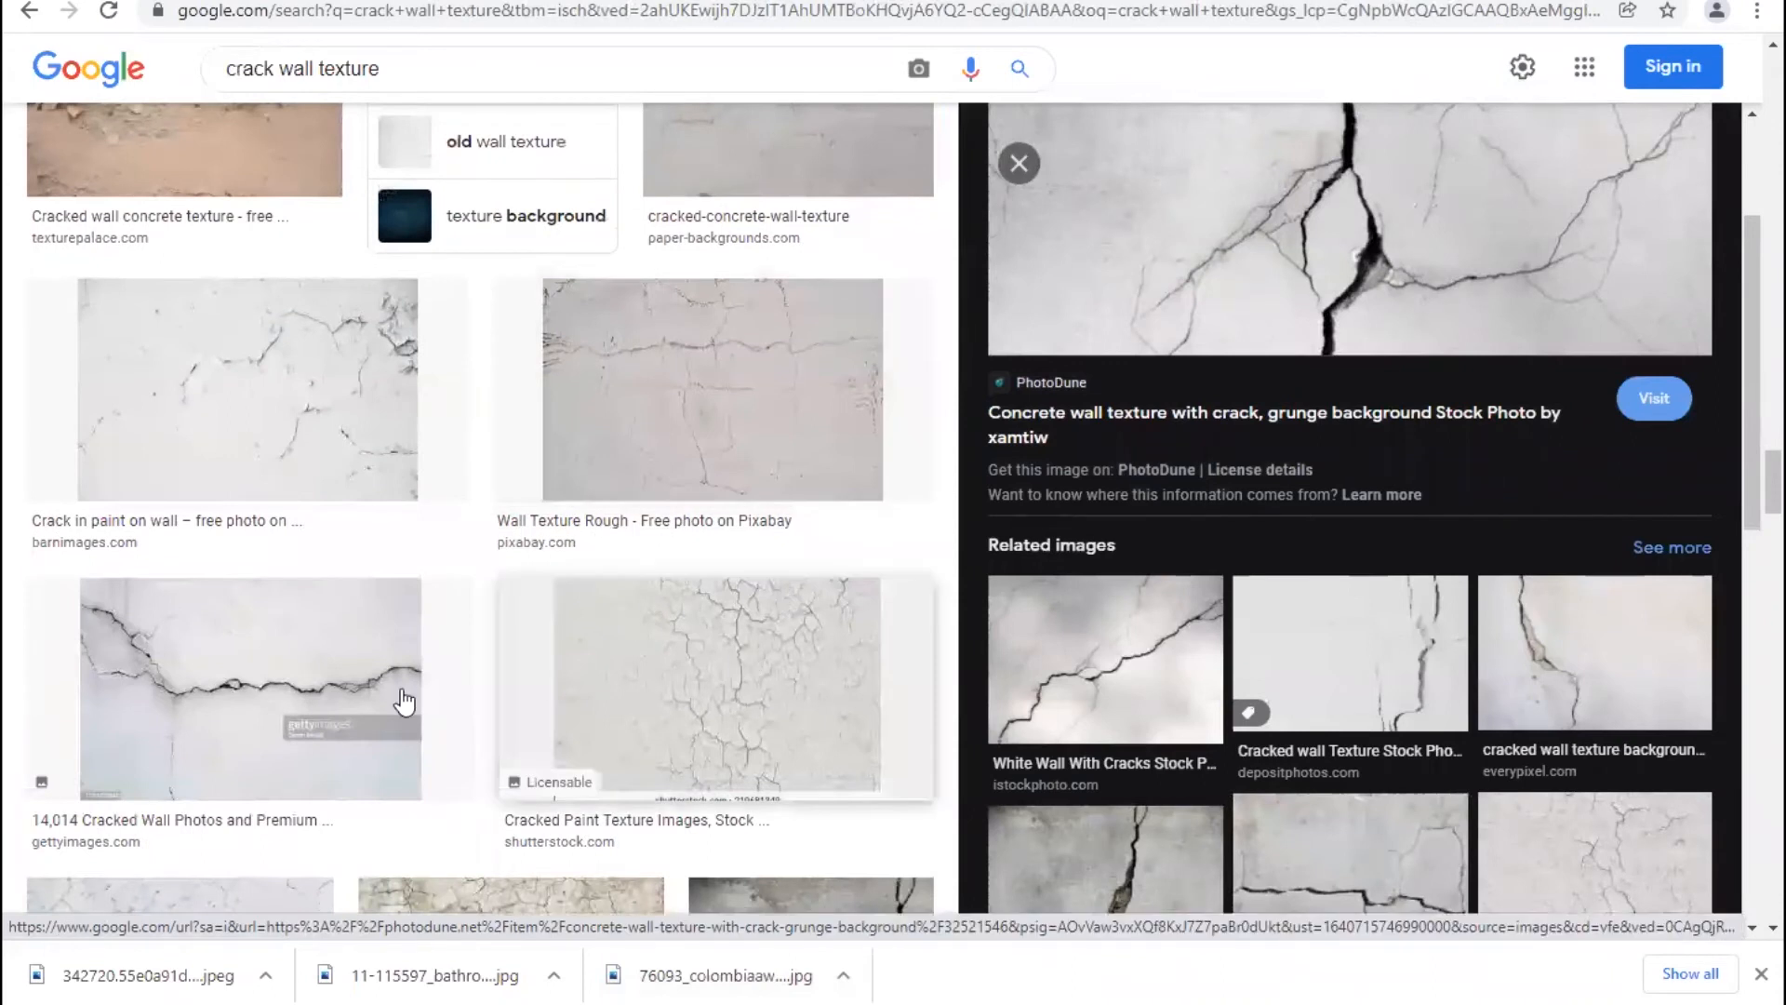
pyautogui.scroll(-6, 607, 588)
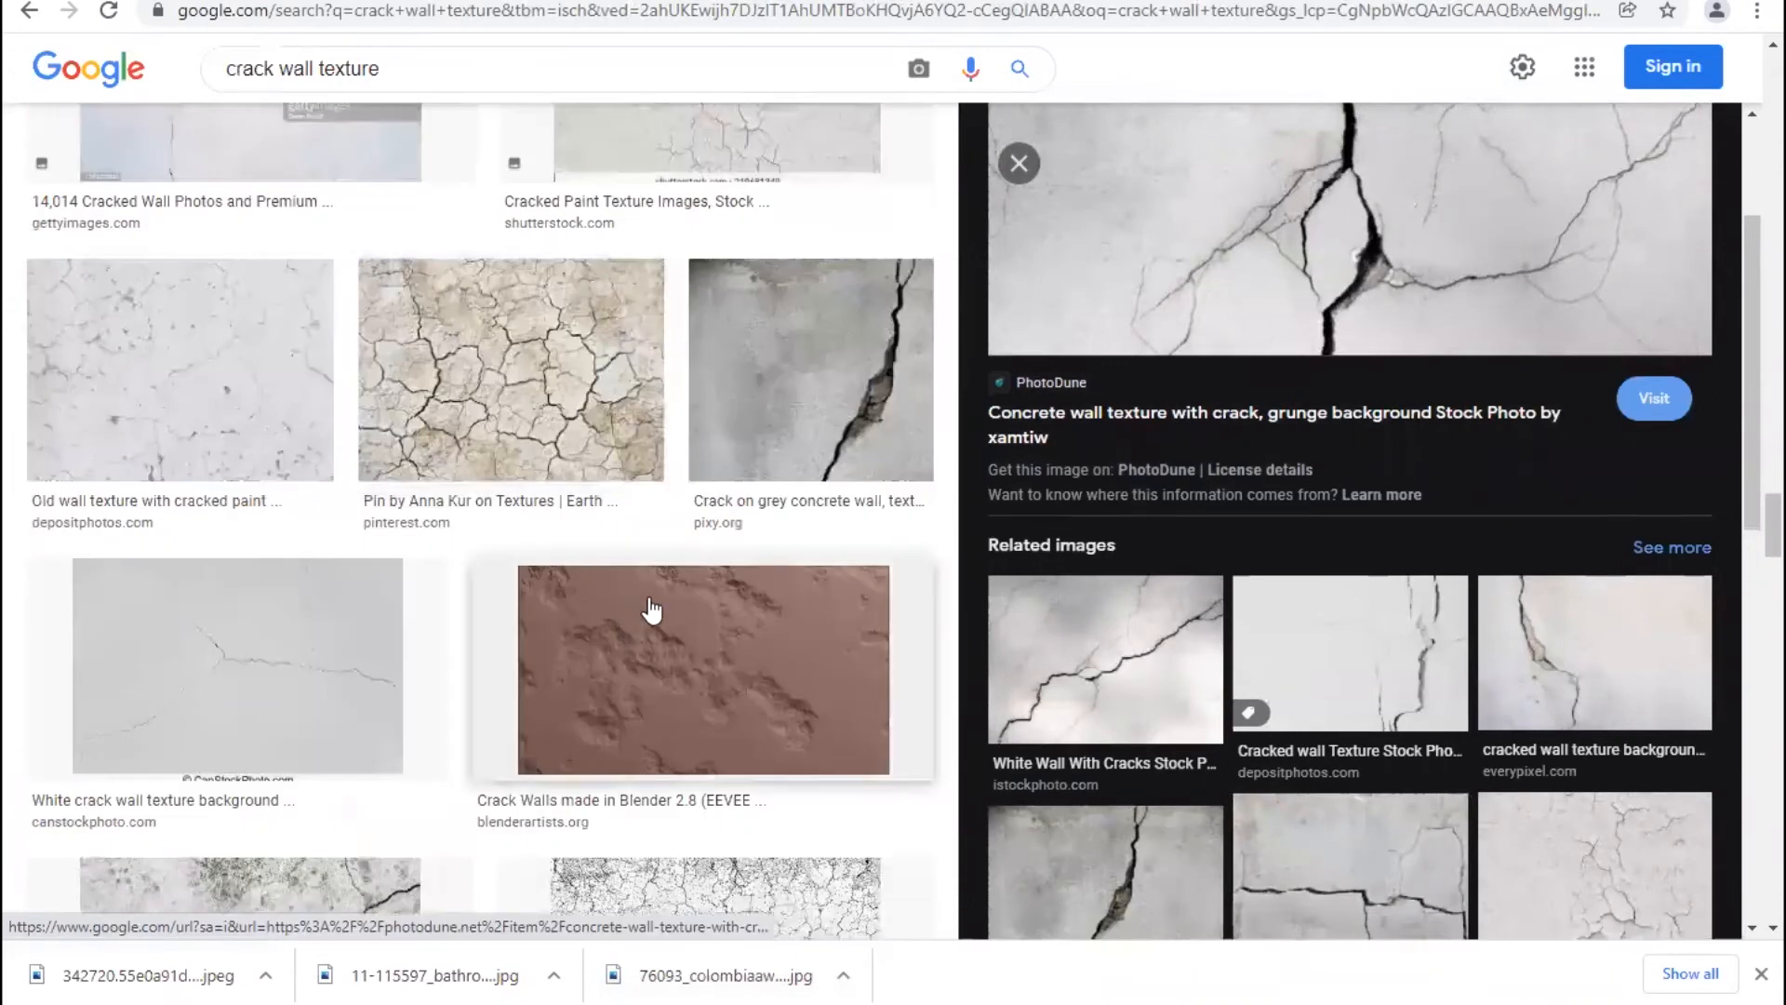
# - Save the Pixy.org "Crack on grey concrete wall" image to the Desktop as crack-on-grey-concrete-wall-texture.jpg
pyautogui.click(841, 403)
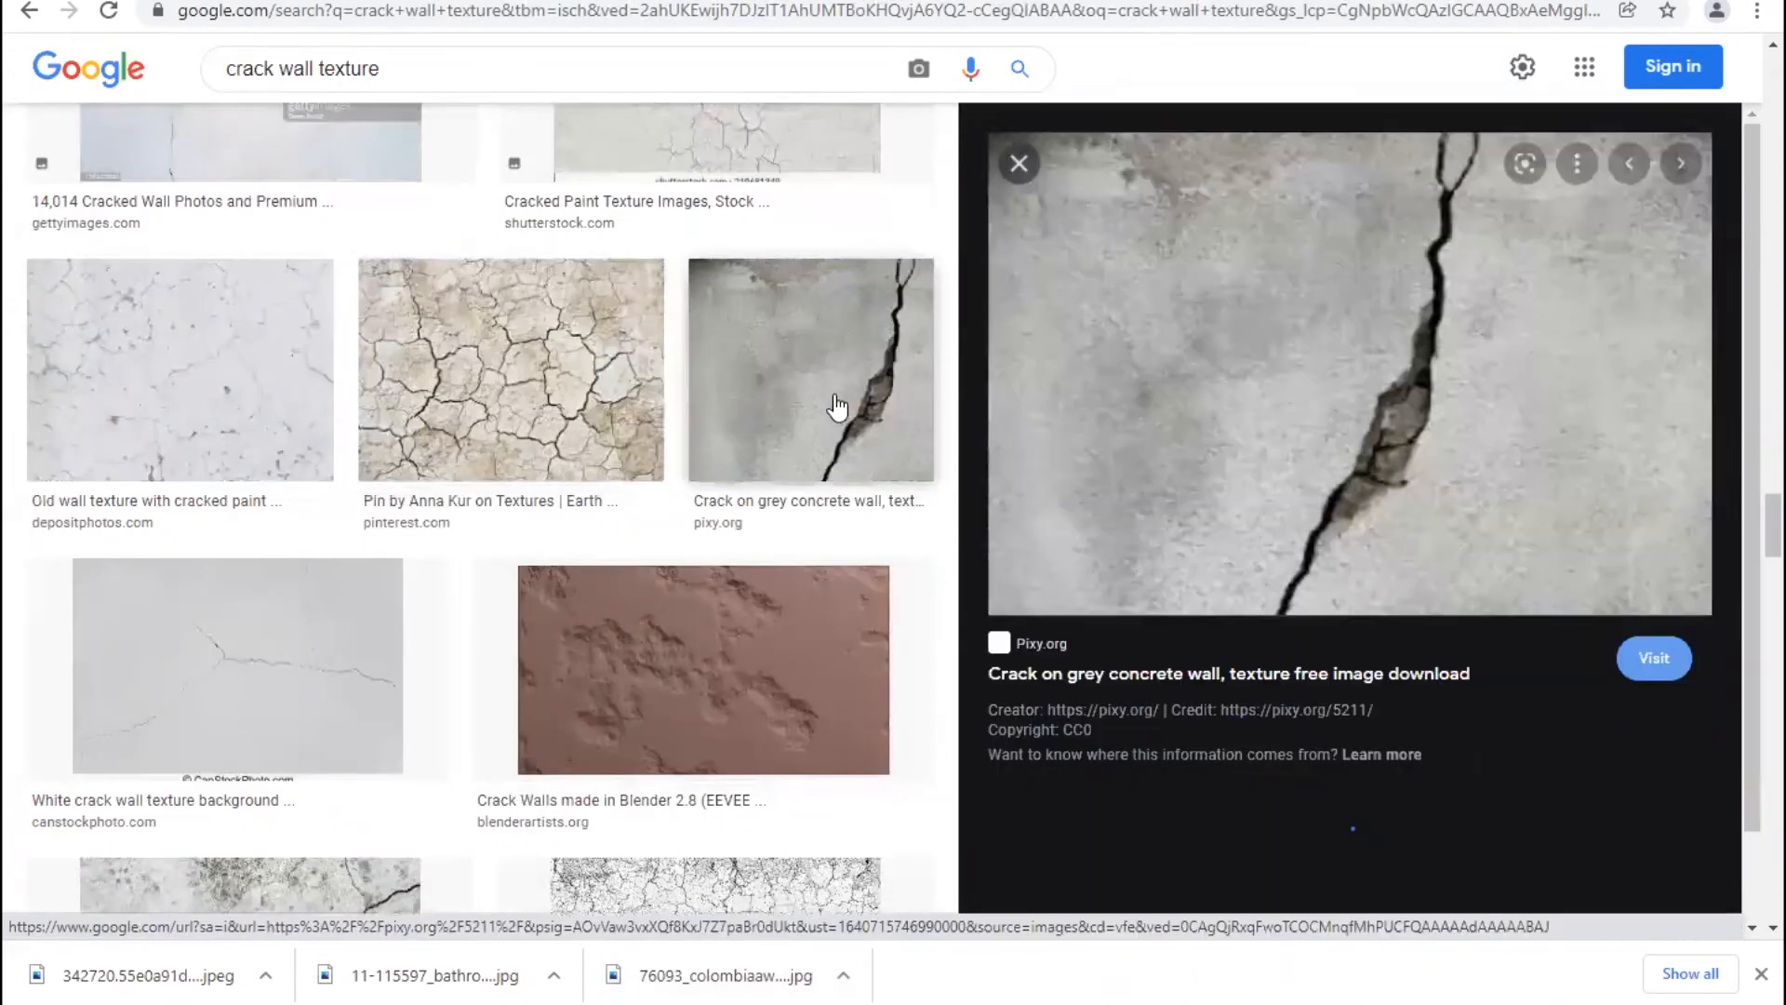
pyautogui.rightClick(1475, 363)
pyautogui.click(1560, 616)
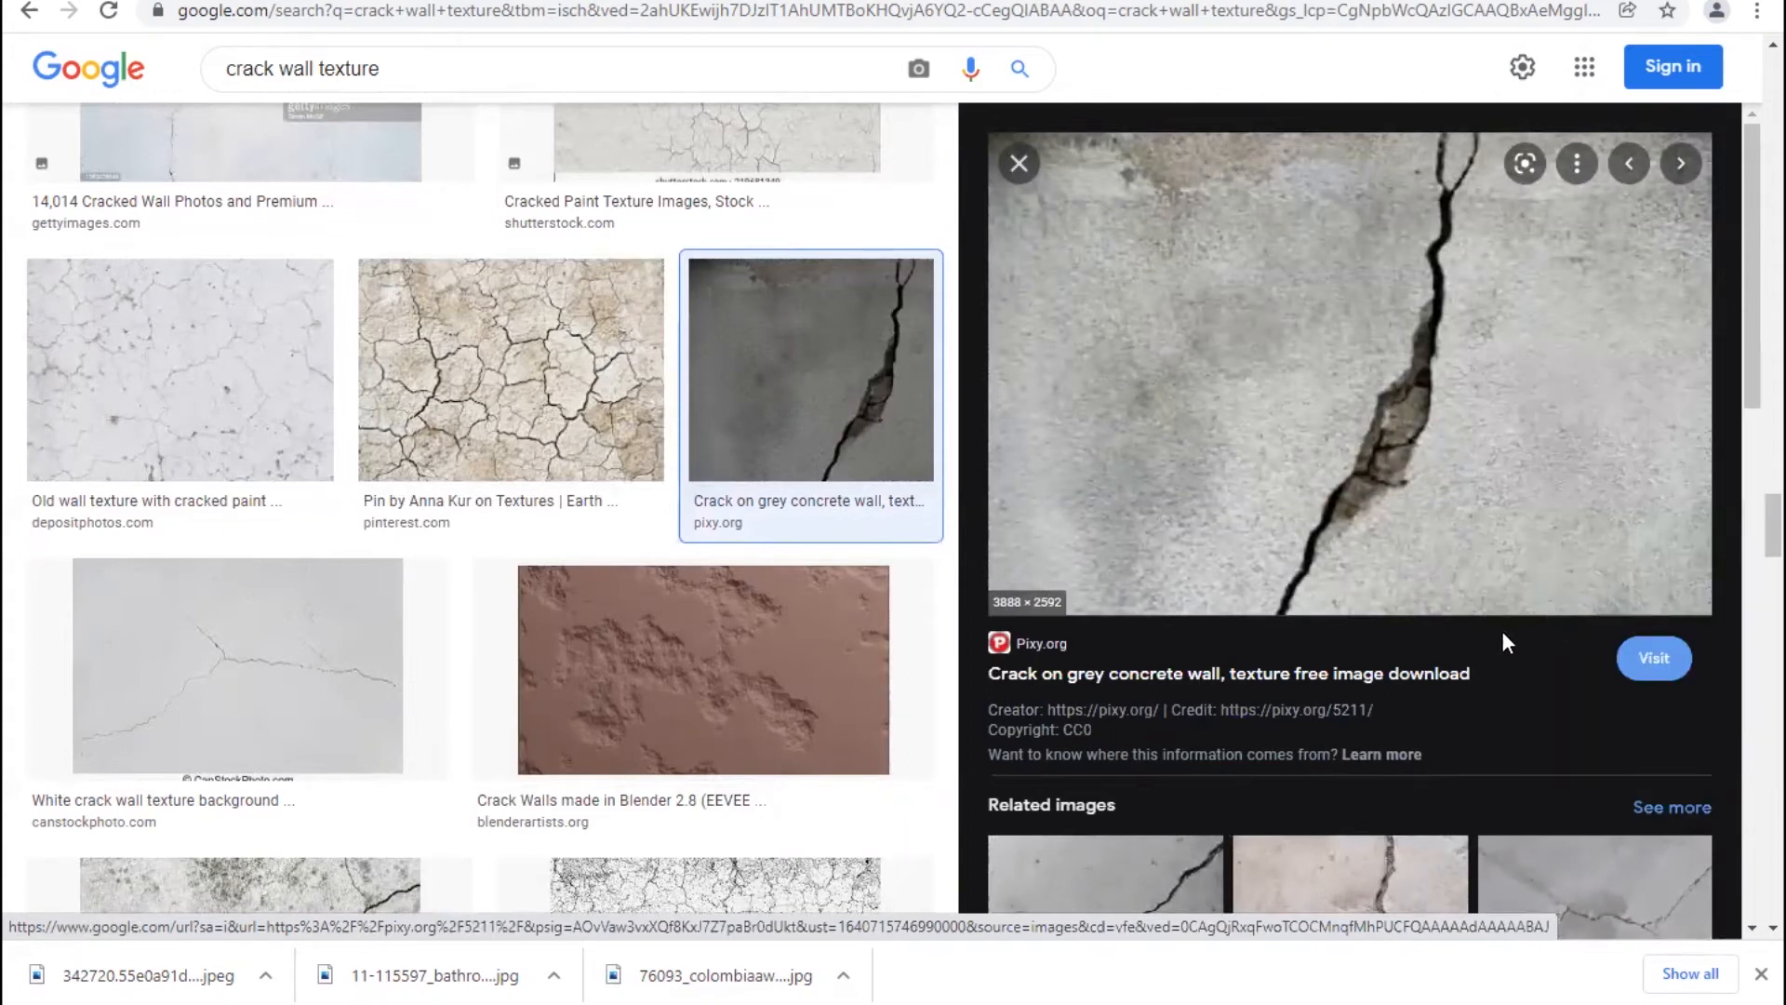
pyautogui.click(1574, 964)
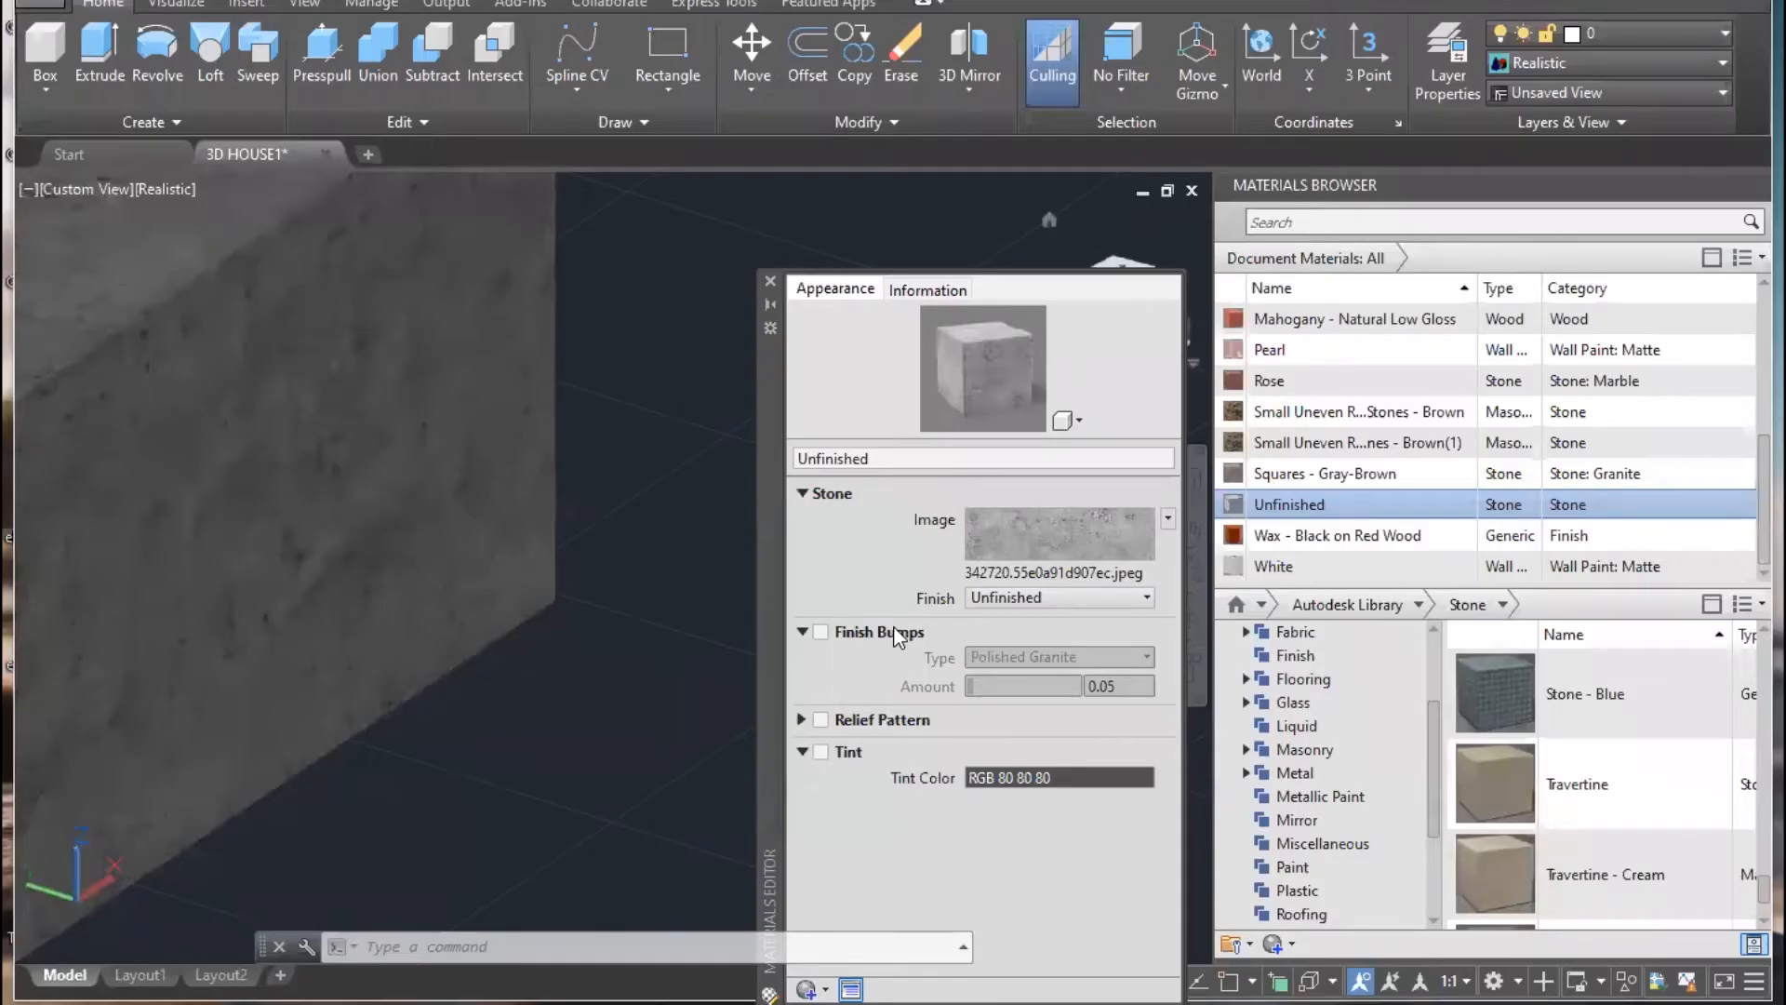
# - In AutoCAD, enable Finish Bumps for the Unfinished material and set the bump type to Custom
pyautogui.click(821, 633)
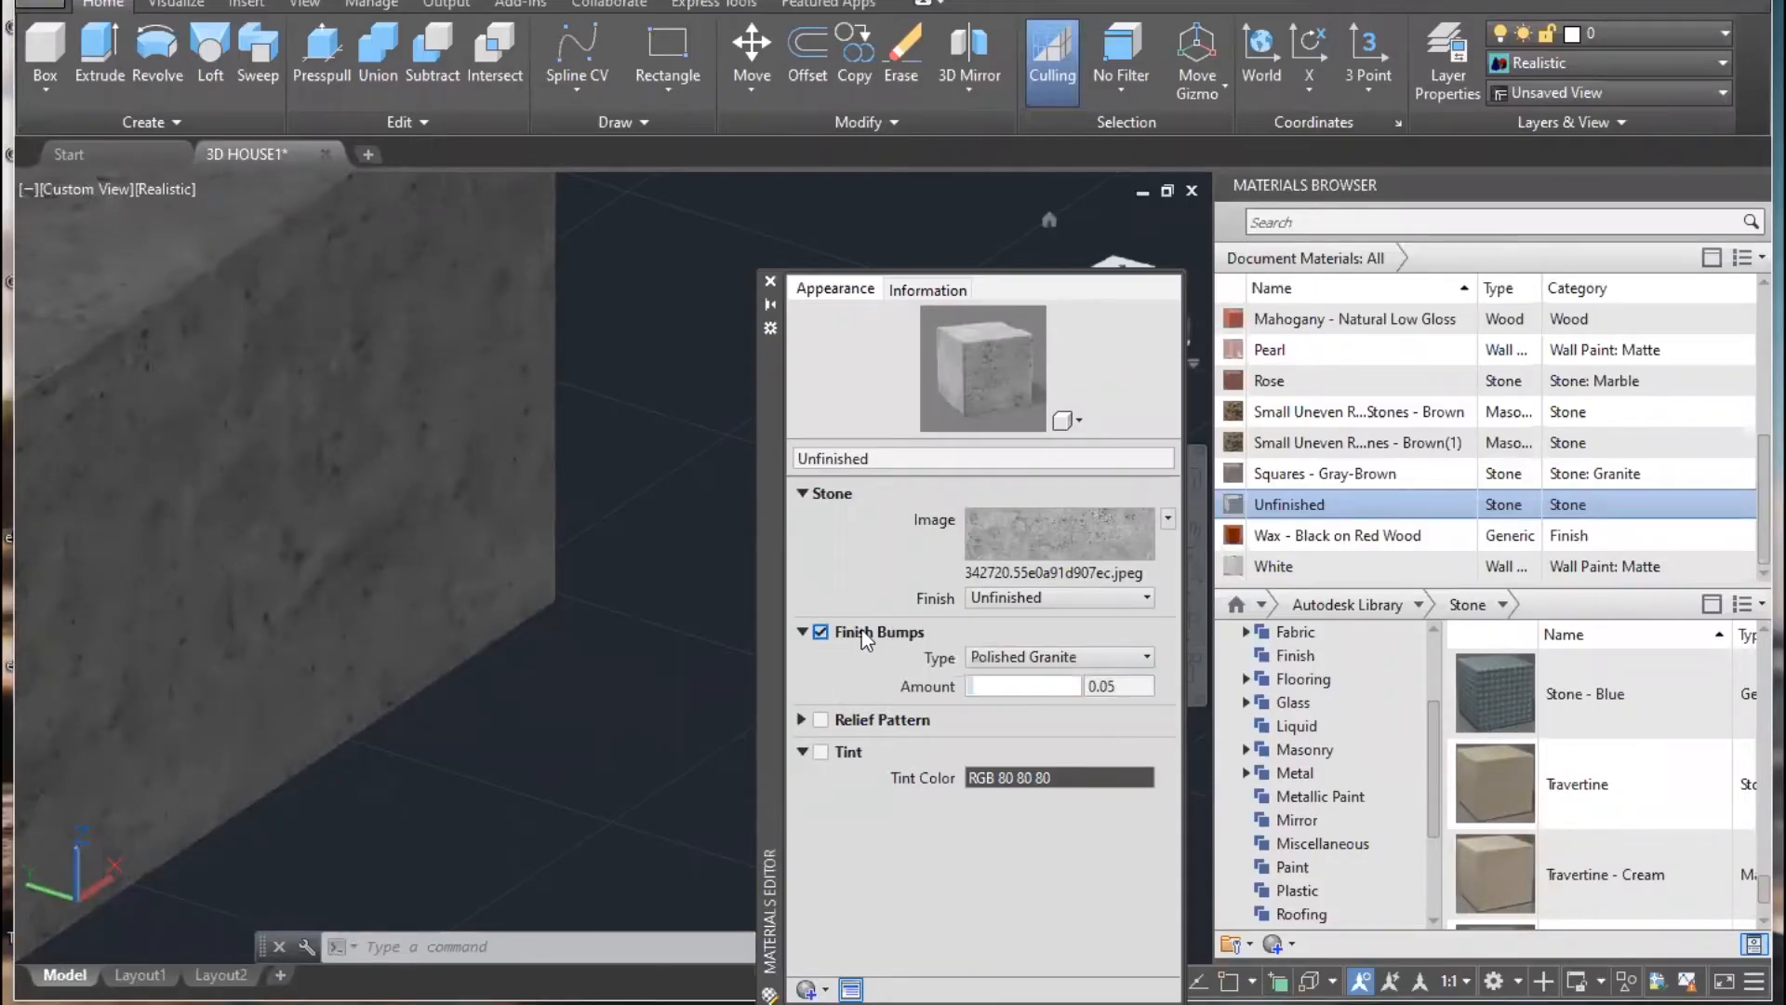
pyautogui.click(1144, 657)
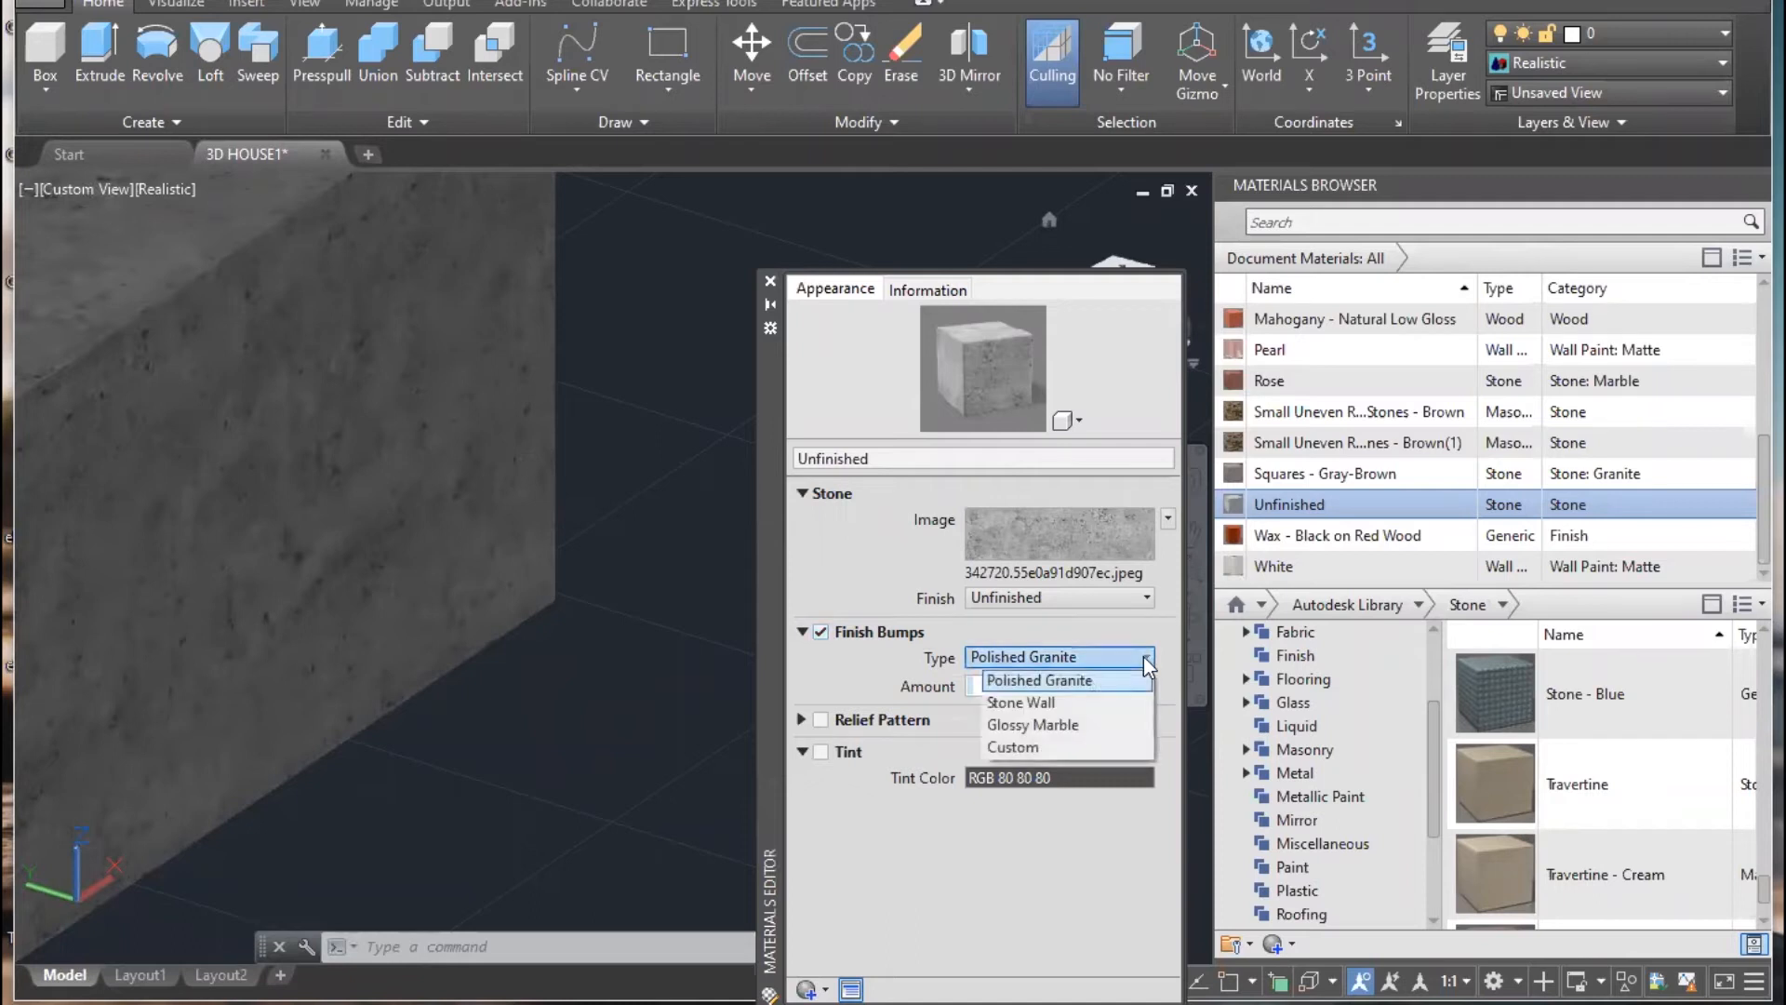
pyautogui.click(934, 687)
pyautogui.click(891, 633)
pyautogui.click(891, 633)
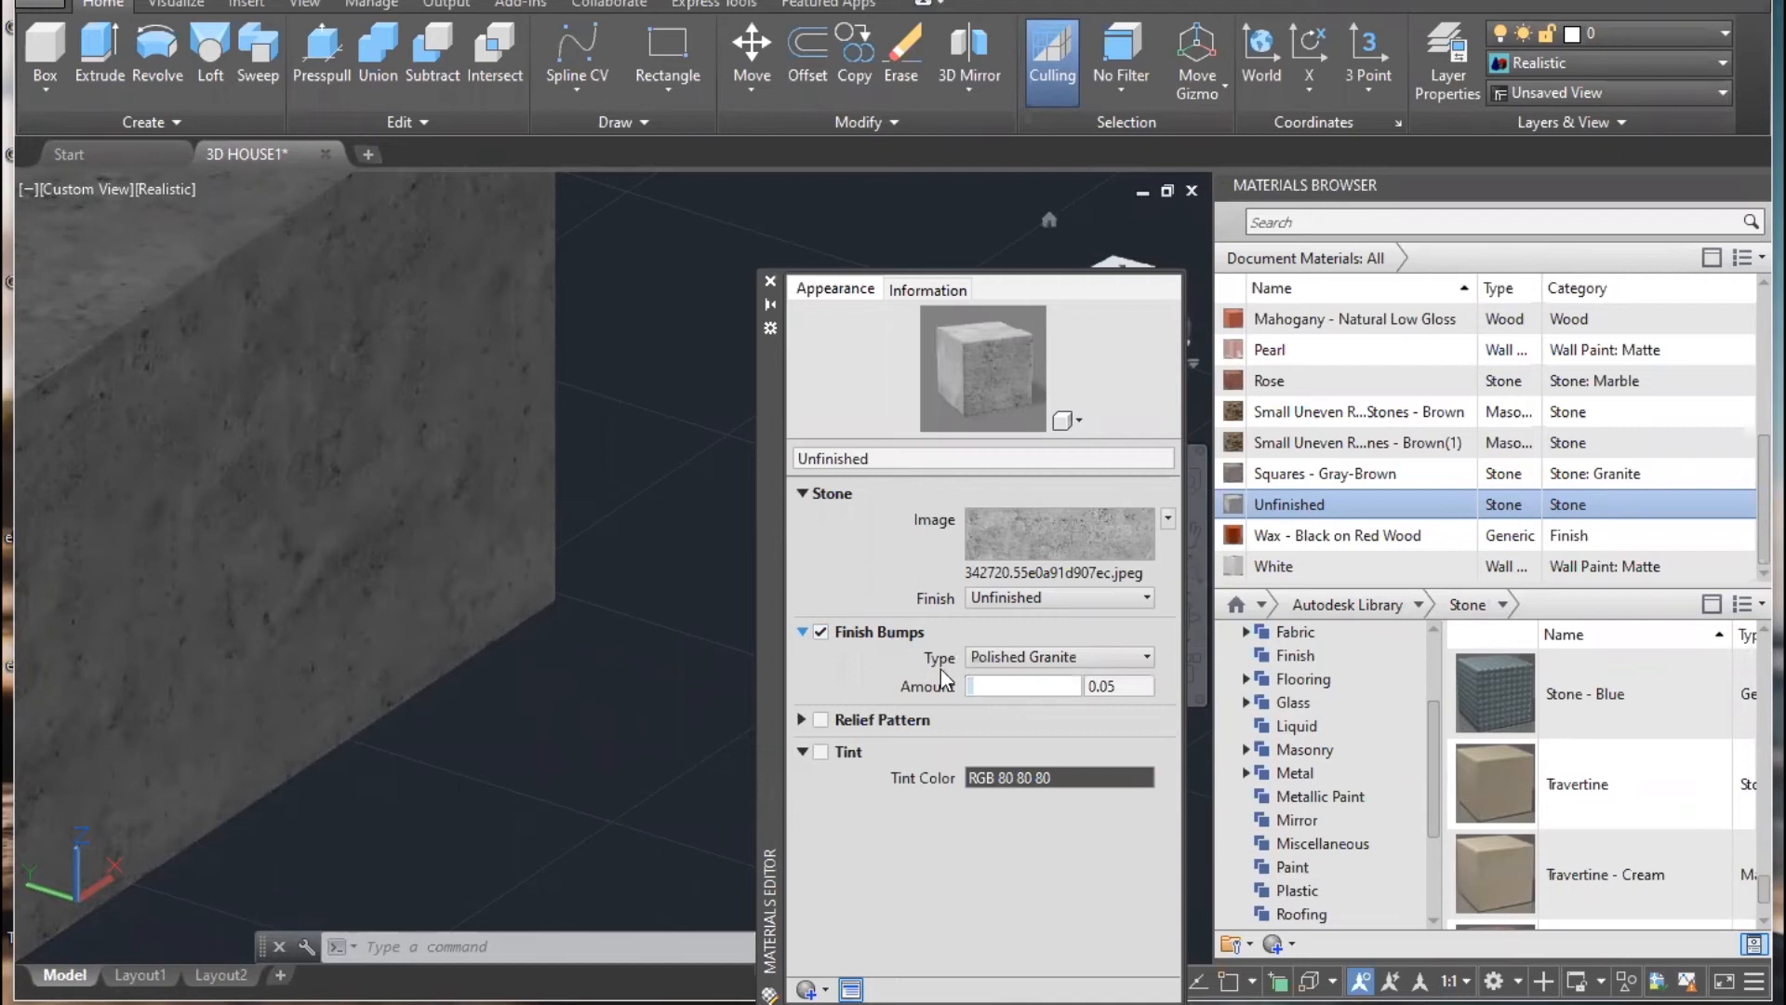
pyautogui.moveTo(774, 377); pyautogui.dragTo(807, 255)
pyautogui.click(1064, 533)
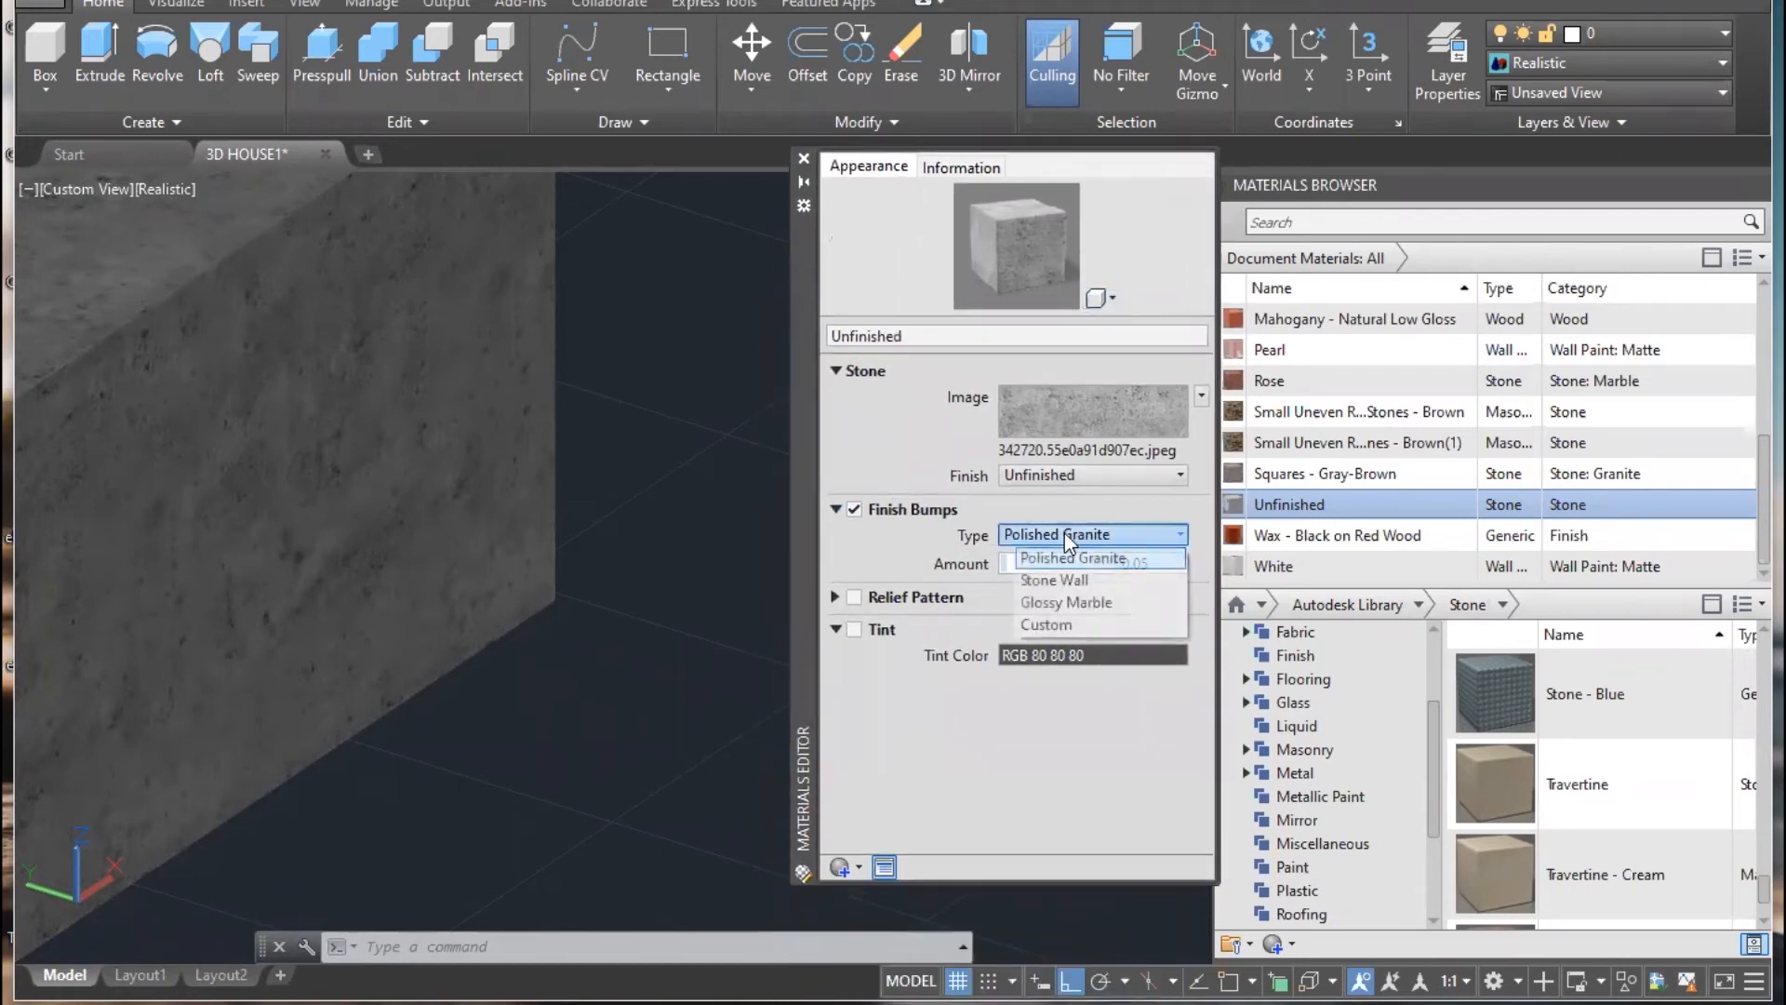
pyautogui.click(1047, 624)
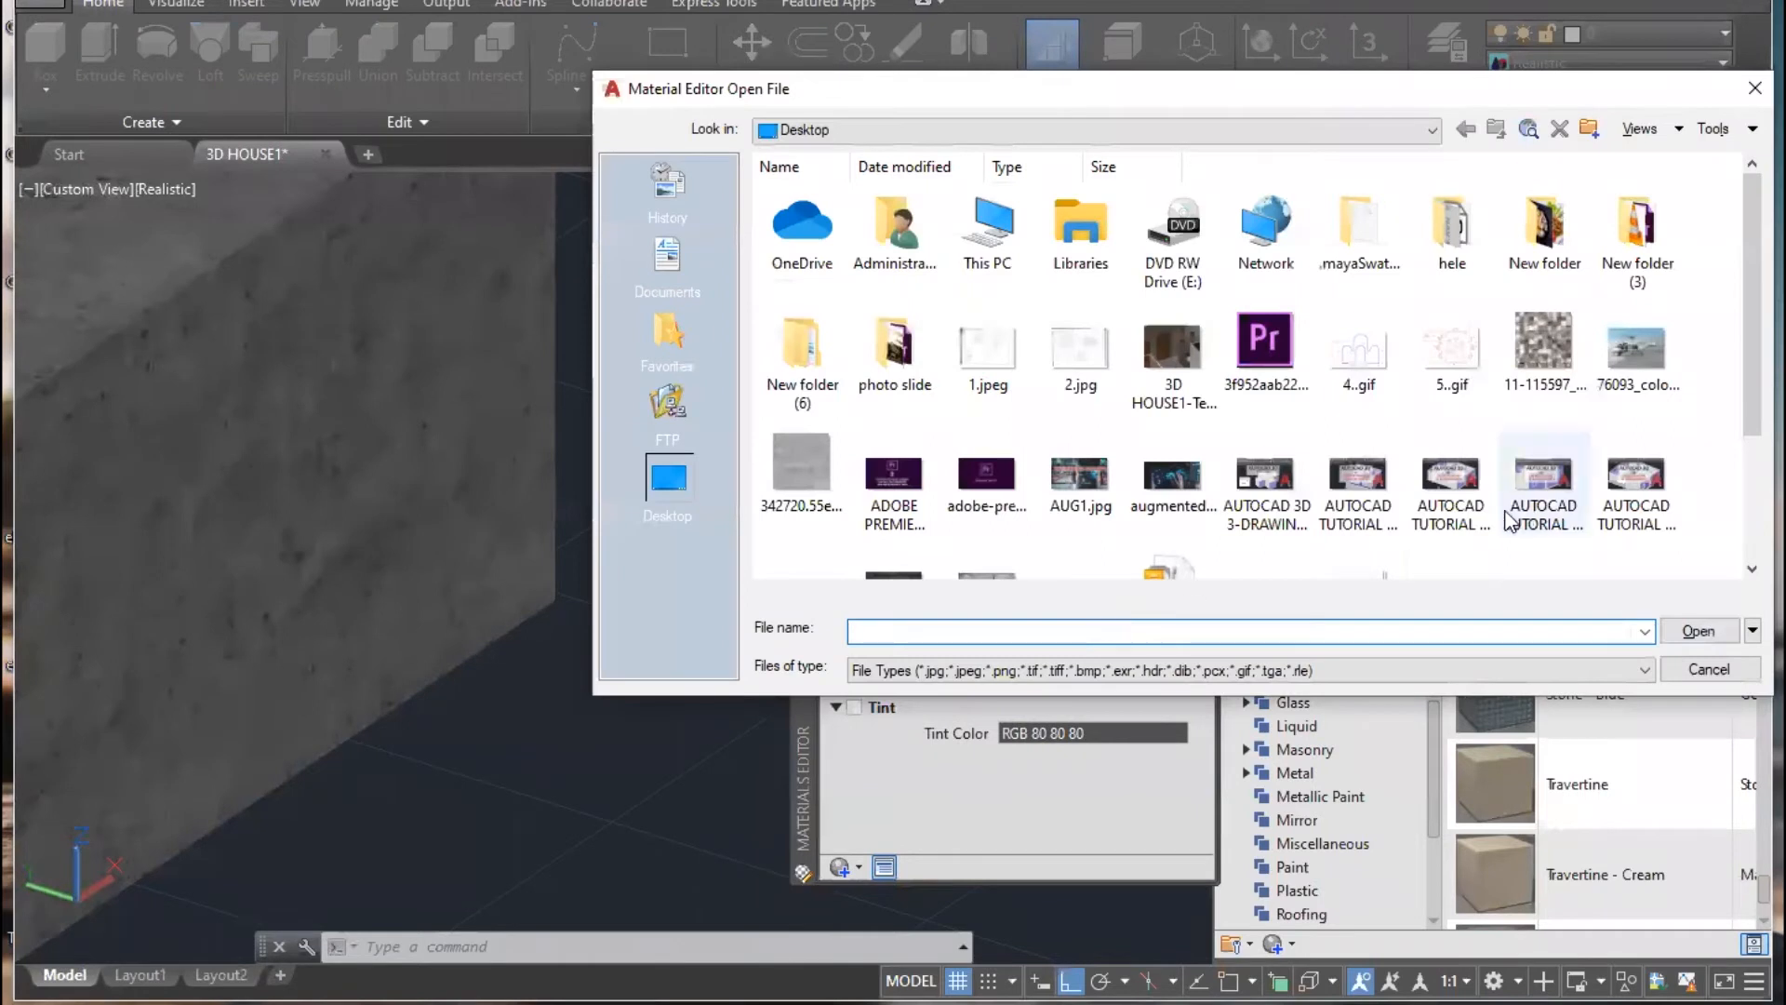
# - Load crack-on-grey-concrete-wall-texture.jpg from the Desktop as the Unfinished material's custom bump image
pyautogui.click(1558, 353)
pyautogui.click(837, 493)
pyautogui.scroll(-3, 1131, 521)
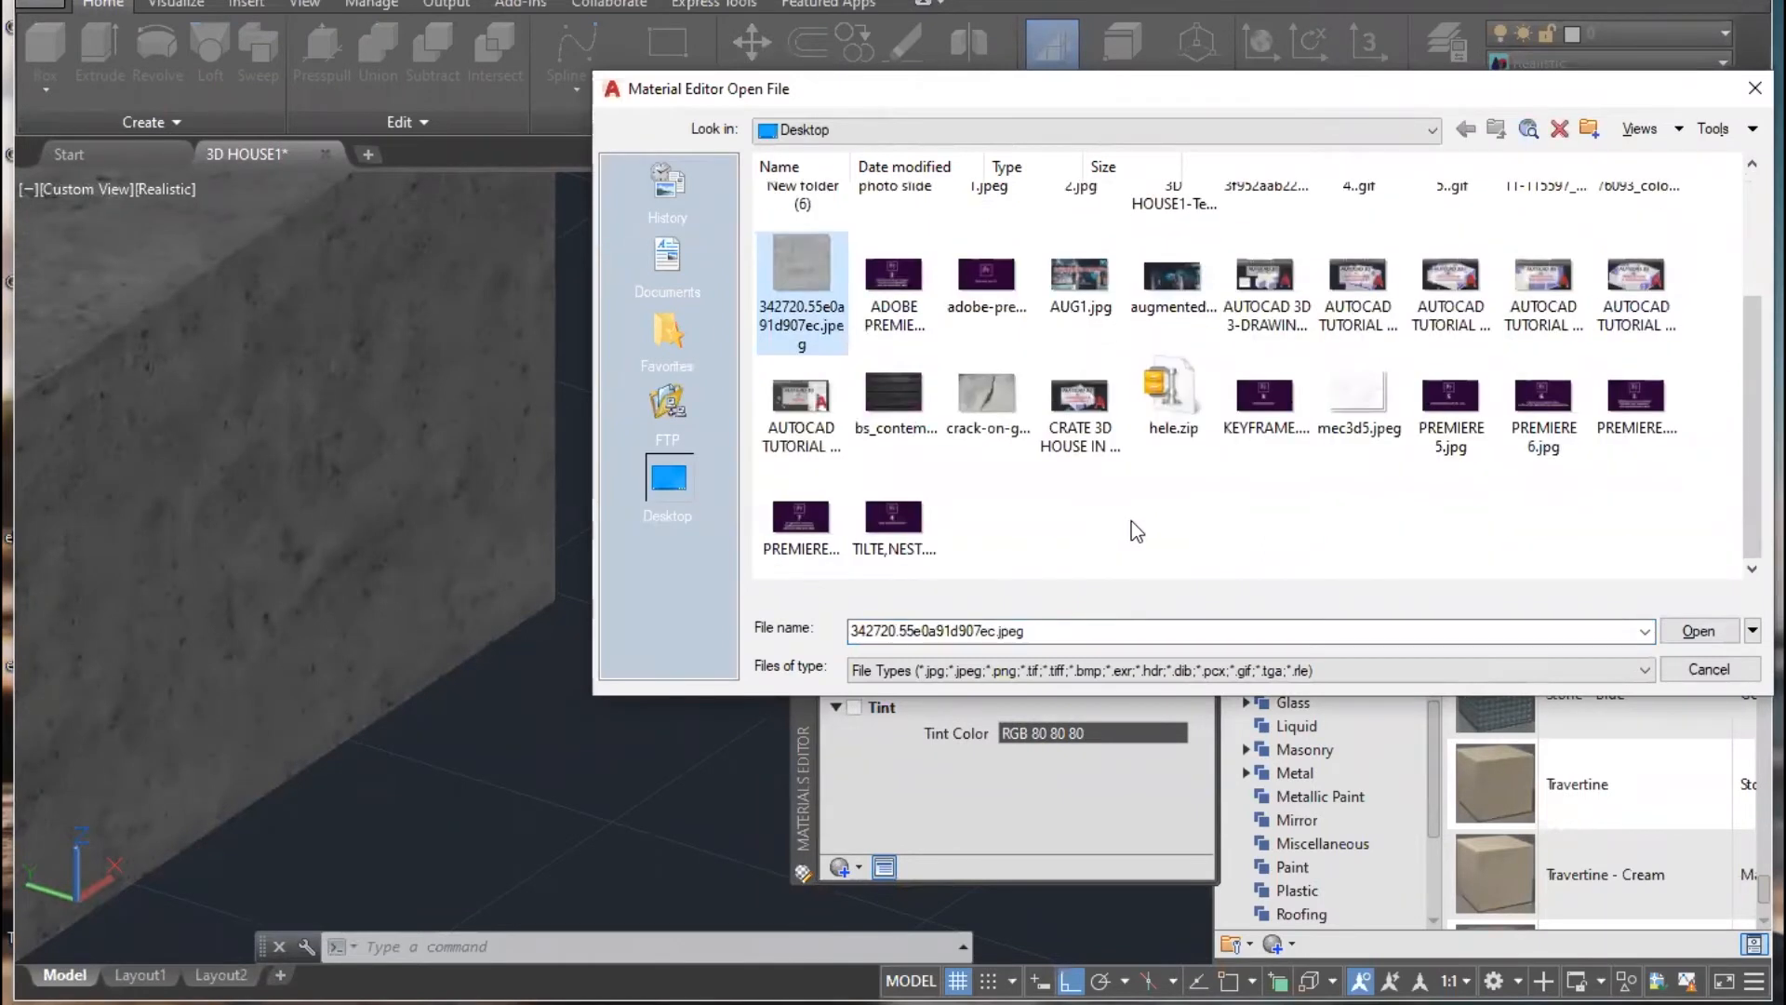
pyautogui.click(991, 400)
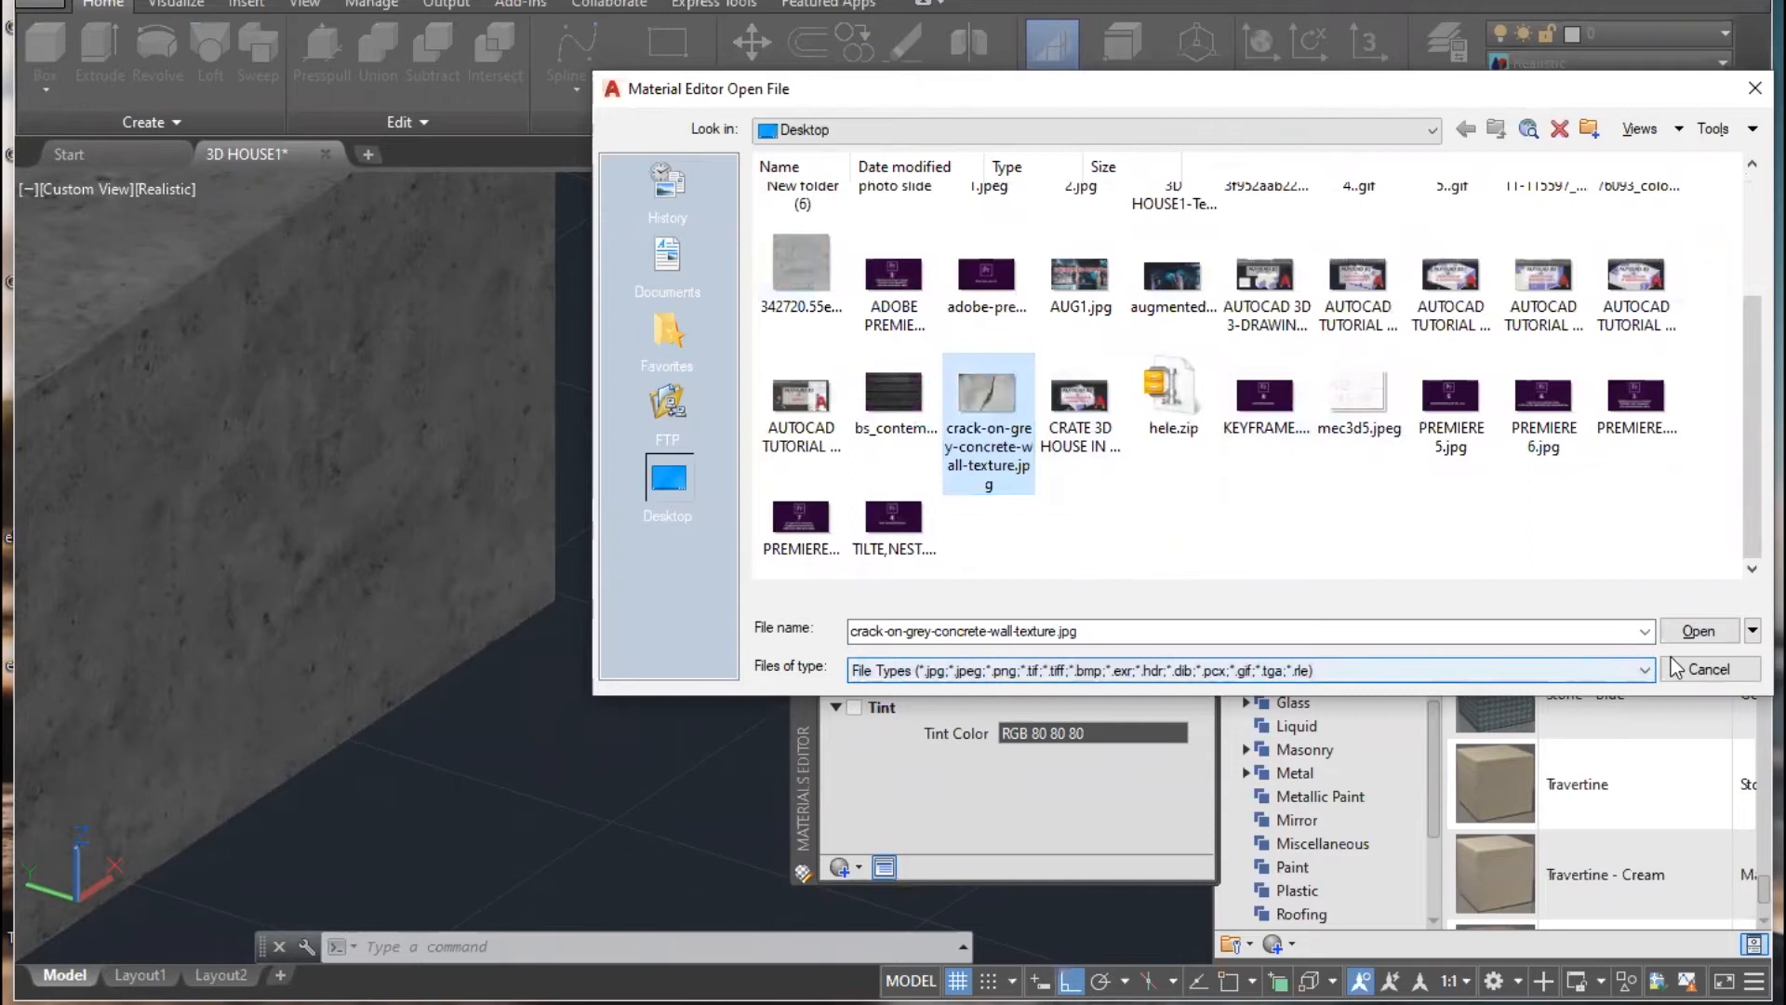
pyautogui.click(1702, 631)
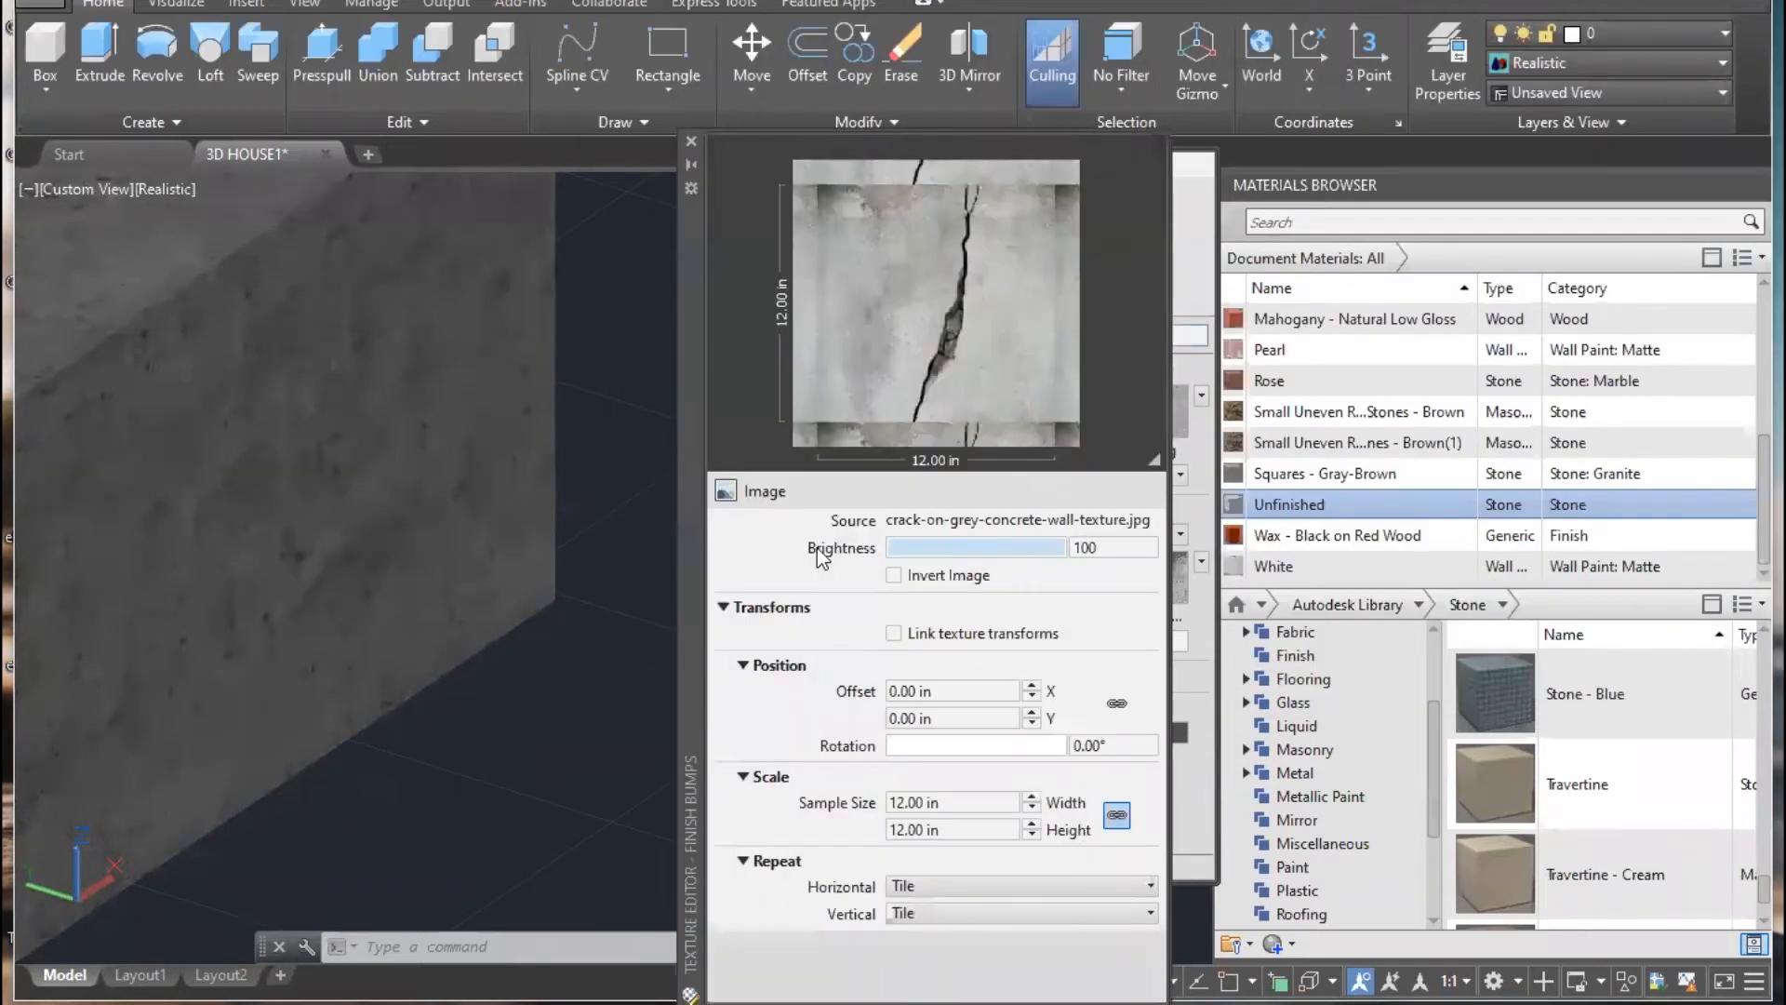
pyautogui.keyDown('shift'); pyautogui.moveTo(557, 526); pyautogui.dragTo(484, 543, button='middle'); pyautogui.keyUp('shift')
pyautogui.scroll(3, 446, 539)
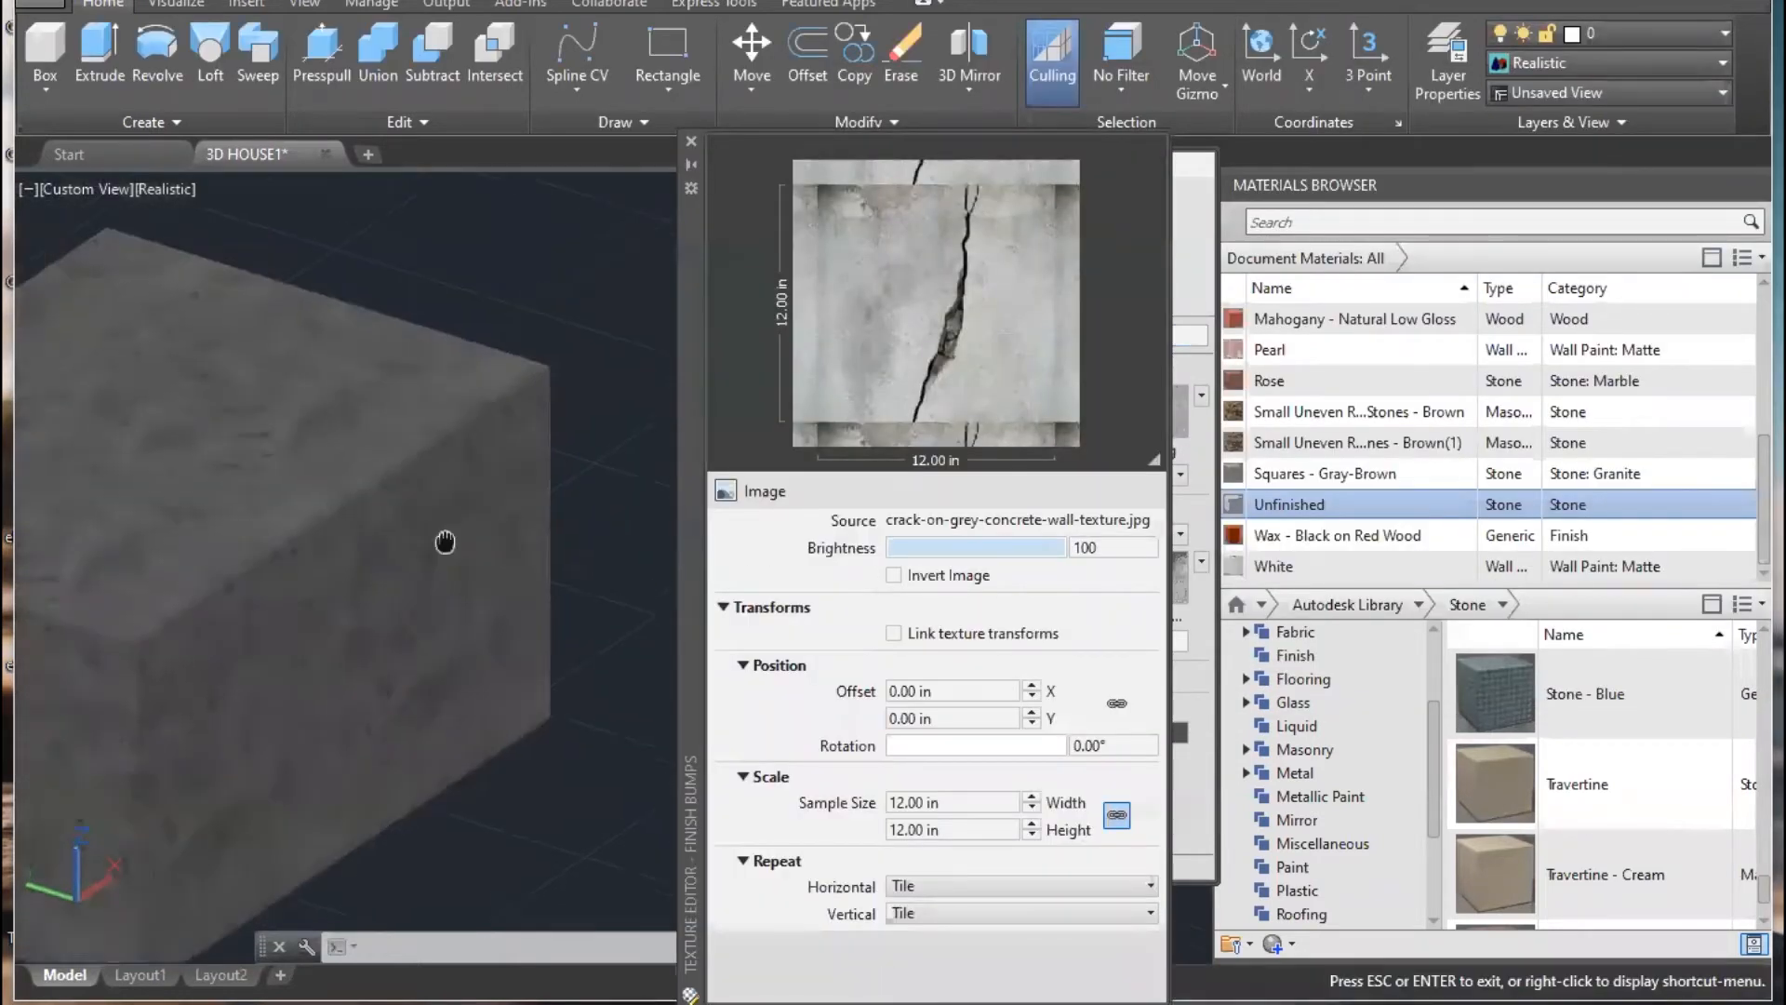
pyautogui.click(690, 139)
# - Set the Unfinished material's bump amount to 0.73 and check the cracks on the box
pyautogui.moveTo(1023, 640)
pyautogui.mouseDown()
pyautogui.moveTo(1075, 639)
pyautogui.moveTo(1042, 640)
pyautogui.mouseUp()
pyautogui.click(1092, 641)
pyautogui.keyDown('shift'); pyautogui.moveTo(481, 478); pyautogui.dragTo(827, 563, button='middle'); pyautogui.keyUp('shift')
pyautogui.scroll(8, 437, 558)
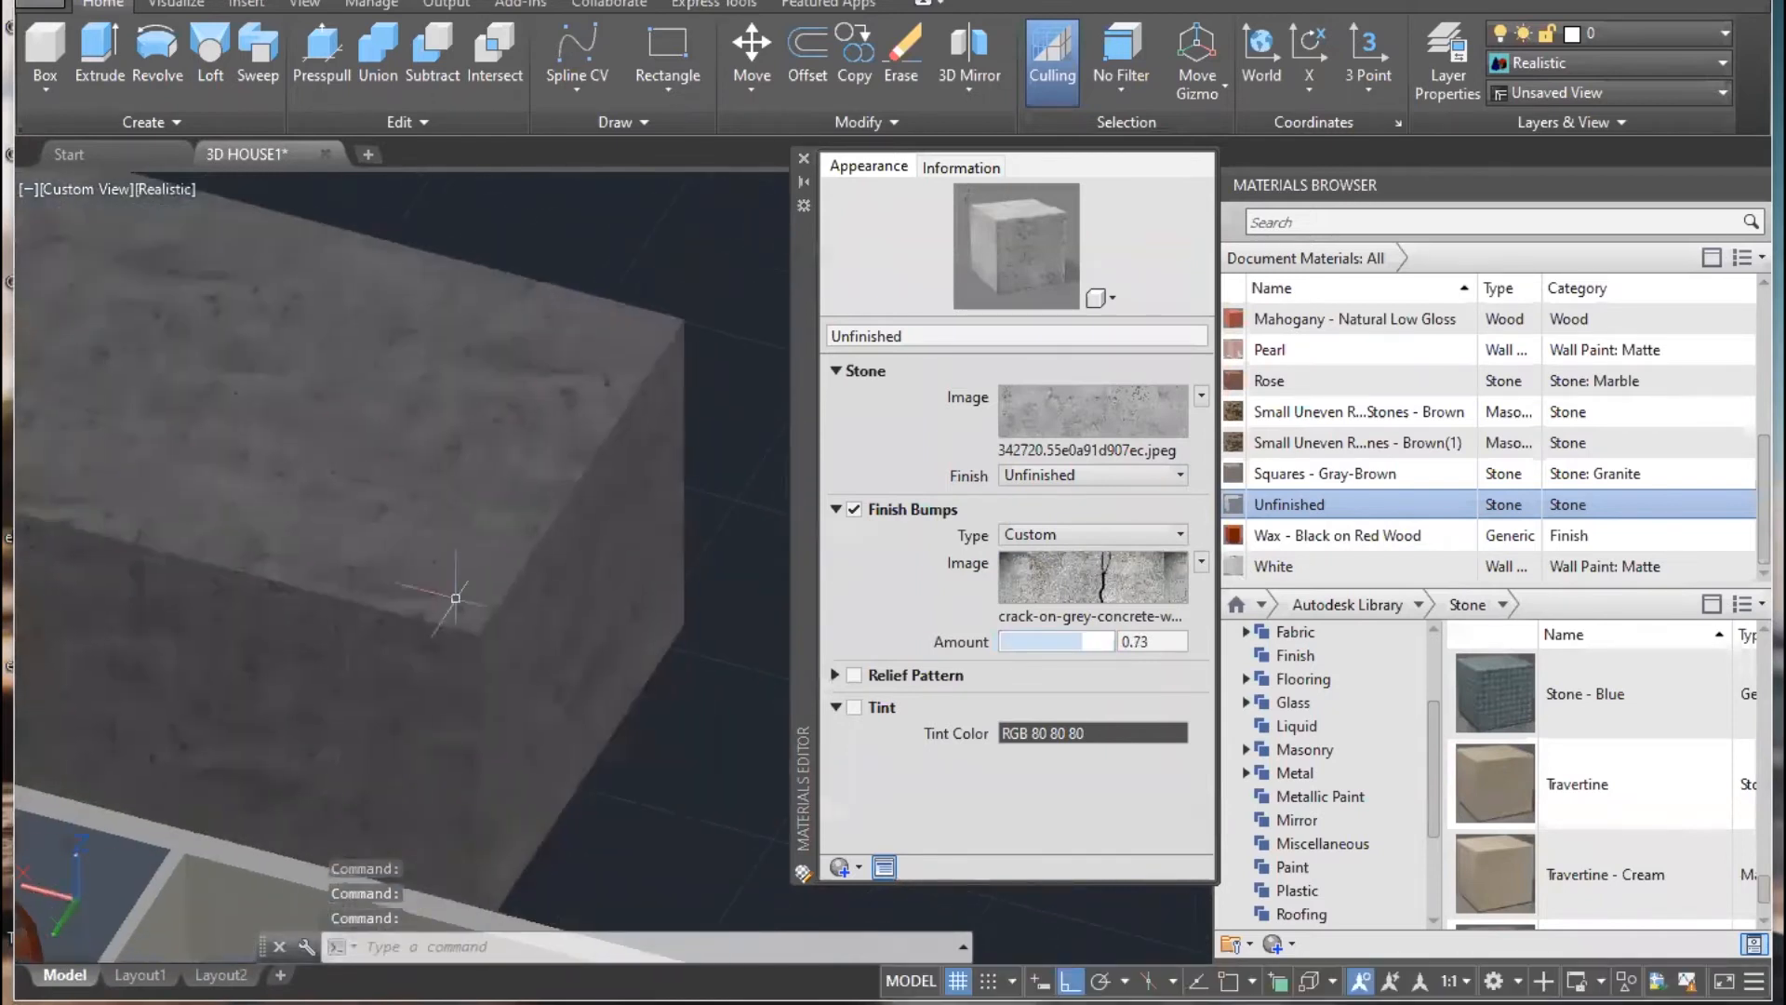
pyautogui.keyDown('shift'); pyautogui.moveTo(377, 568); pyautogui.dragTo(581, 621, button='middle'); pyautogui.keyUp('shift')
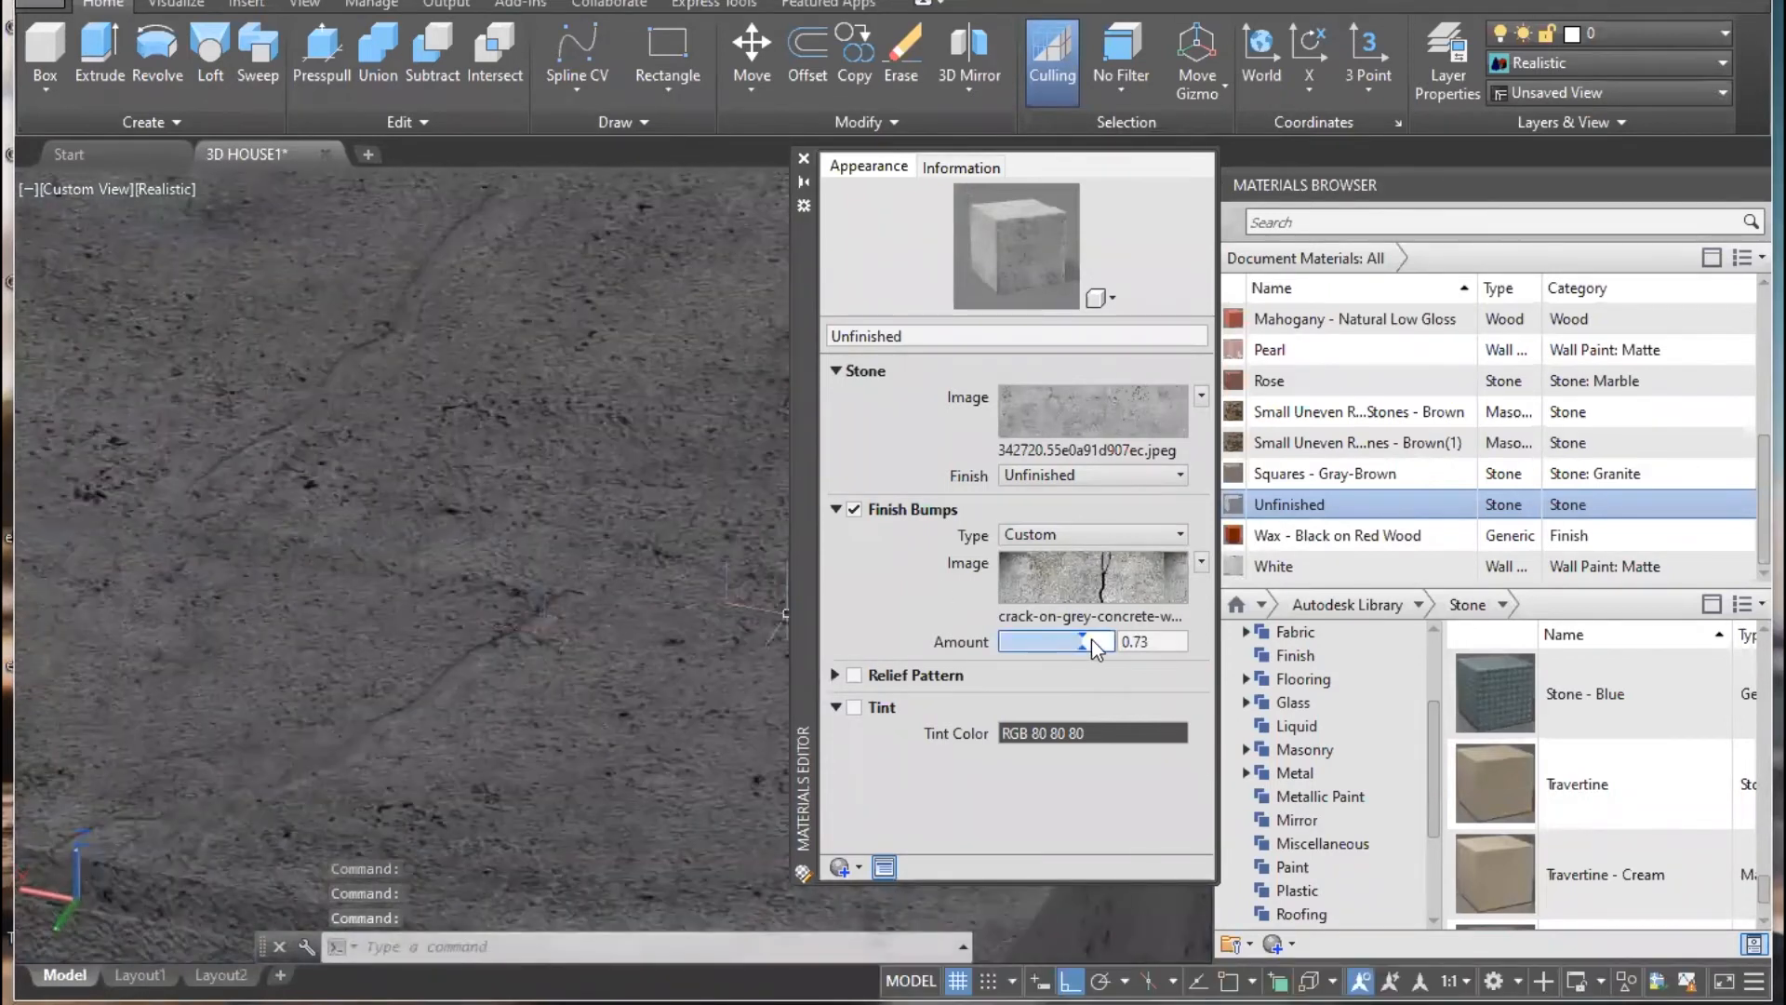
# - Set the Unfinished material's bump amount to 1.00 and examine the cracks on the box's top from several angles
pyautogui.keyDown('shift'); pyautogui.moveTo(310, 494); pyautogui.dragTo(525, 521, button='middle'); pyautogui.keyUp('shift')
pyautogui.scroll(-4, 484, 549)
pyautogui.moveTo(511, 706); pyautogui.dragTo(561, 406, button='middle')
pyautogui.scroll(-3, 564, 414)
pyautogui.keyDown('shift'); pyautogui.moveTo(577, 469); pyautogui.dragTo(565, 538, button='middle'); pyautogui.keyUp('shift')
pyautogui.moveTo(560, 326); pyautogui.dragTo(522, 730, button='middle')
pyautogui.moveTo(565, 455); pyautogui.dragTo(542, 701, button='middle')
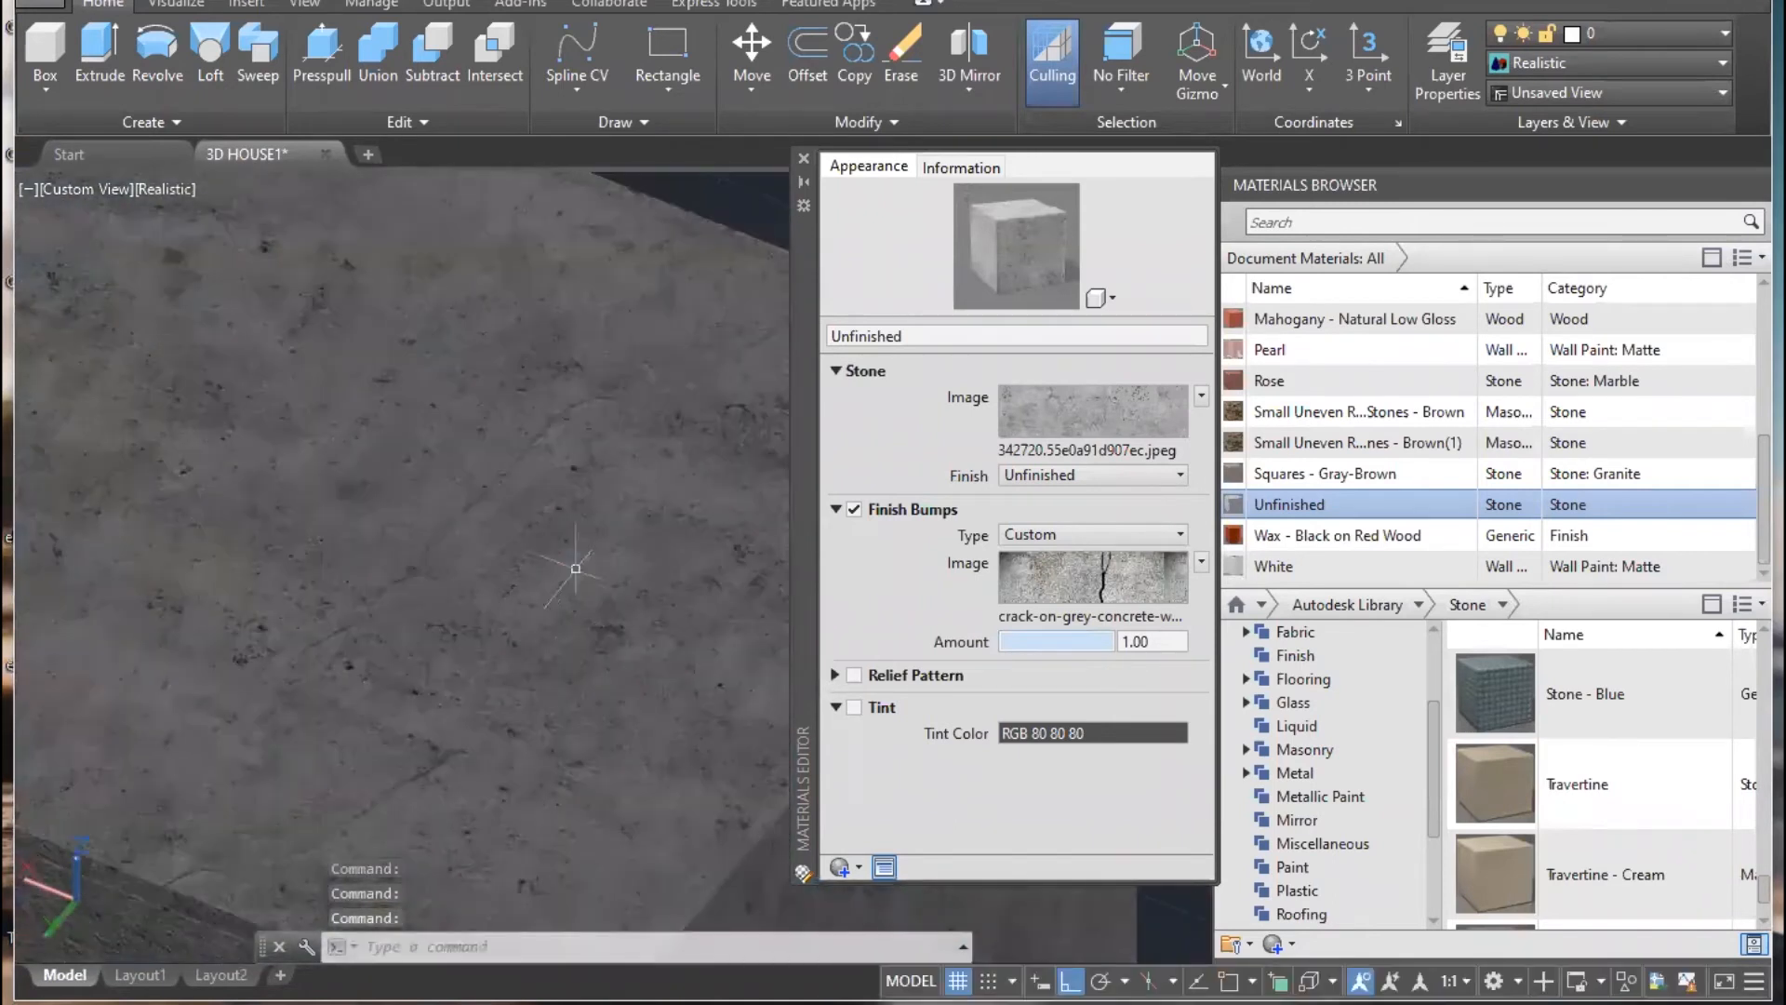
pyautogui.scroll(-1, 575, 570)
pyautogui.keyDown('shift'); pyautogui.moveTo(579, 553); pyautogui.dragTo(567, 470, button='middle'); pyautogui.keyUp('shift')
pyautogui.scroll(-1, 446, 651)
pyautogui.keyDown('shift'); pyautogui.moveTo(327, 730); pyautogui.dragTo(530, 641, button='middle'); pyautogui.keyUp('shift')
pyautogui.moveTo(141, 675); pyautogui.dragTo(509, 625, button='middle')
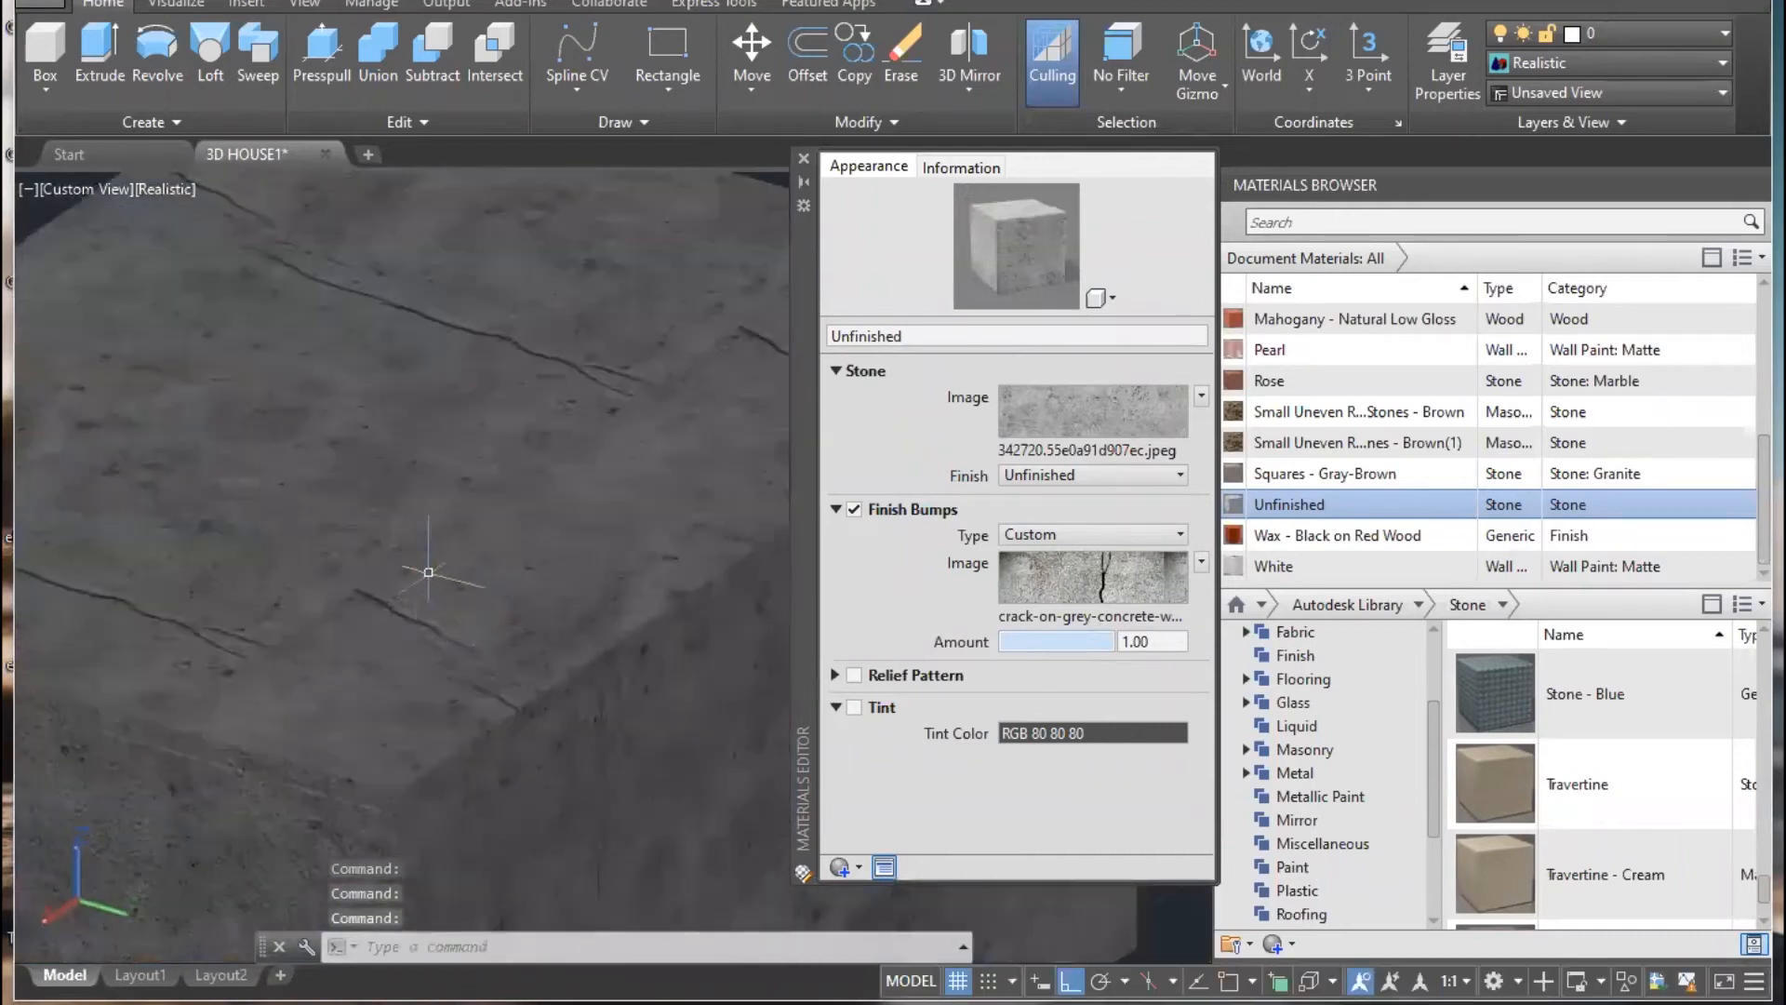
pyautogui.moveTo(429, 570); pyautogui.dragTo(457, 656, button='middle')
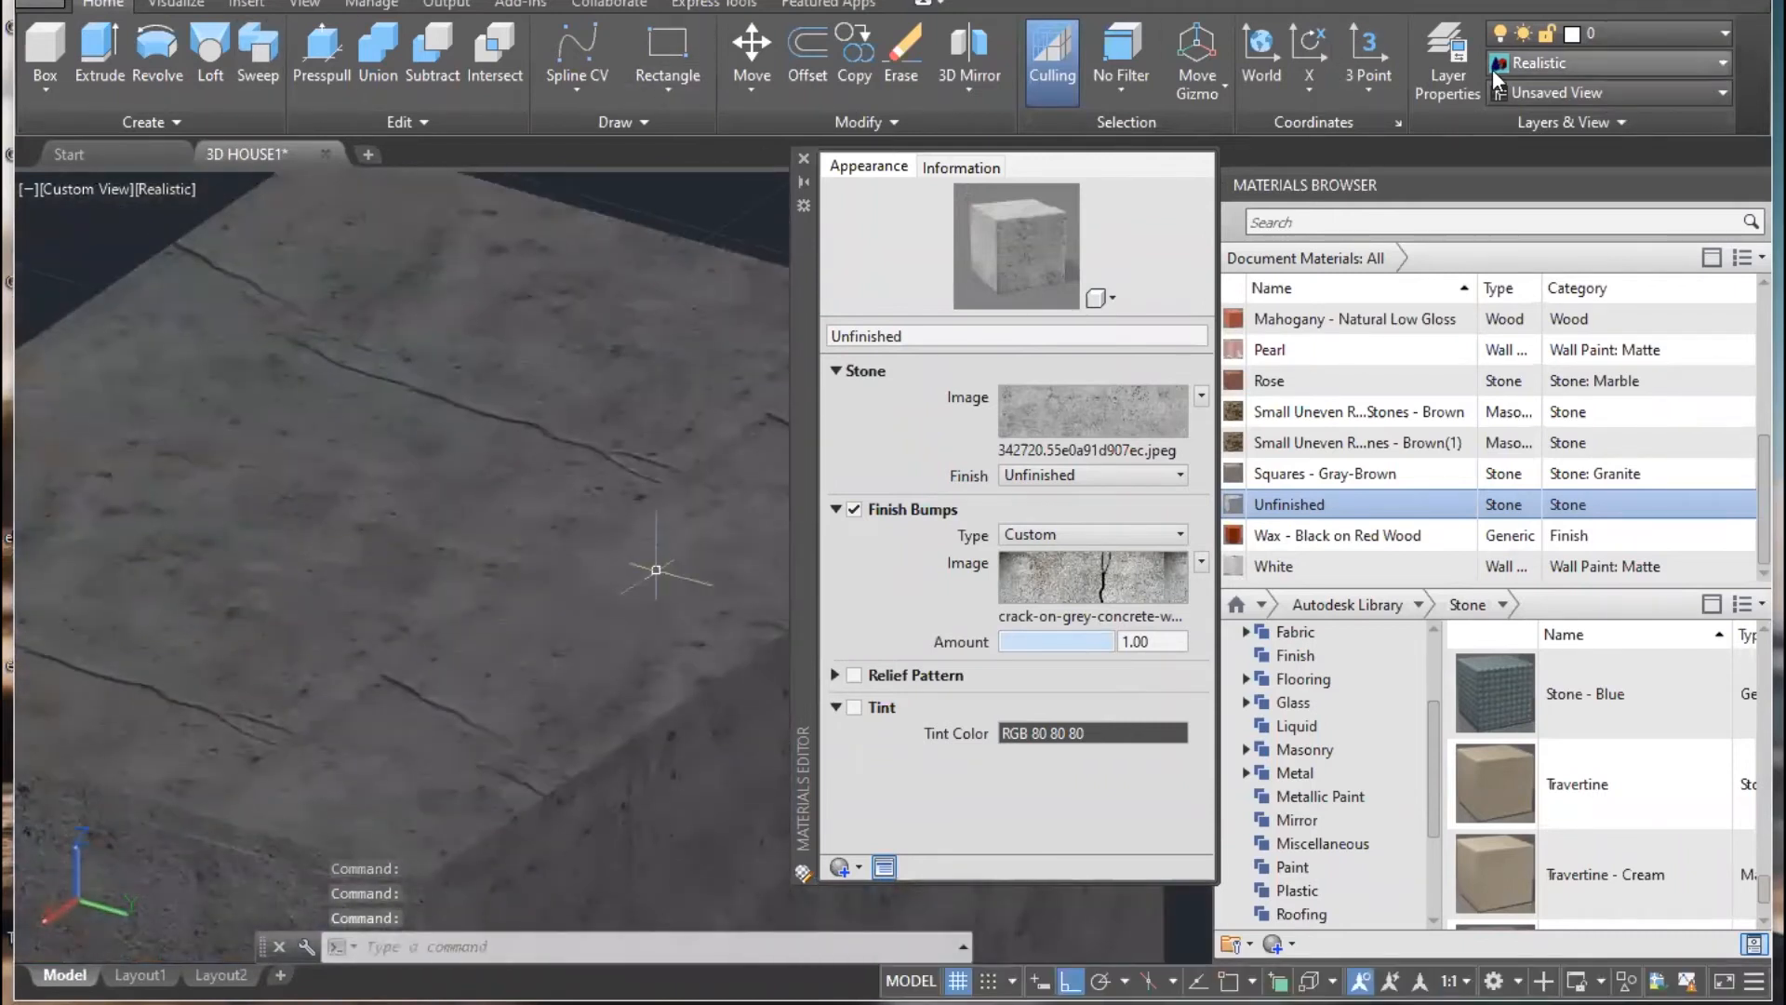
# - Render the current view of the cracked box in a window, inspect the result and close it
pyautogui.click(185, 4)
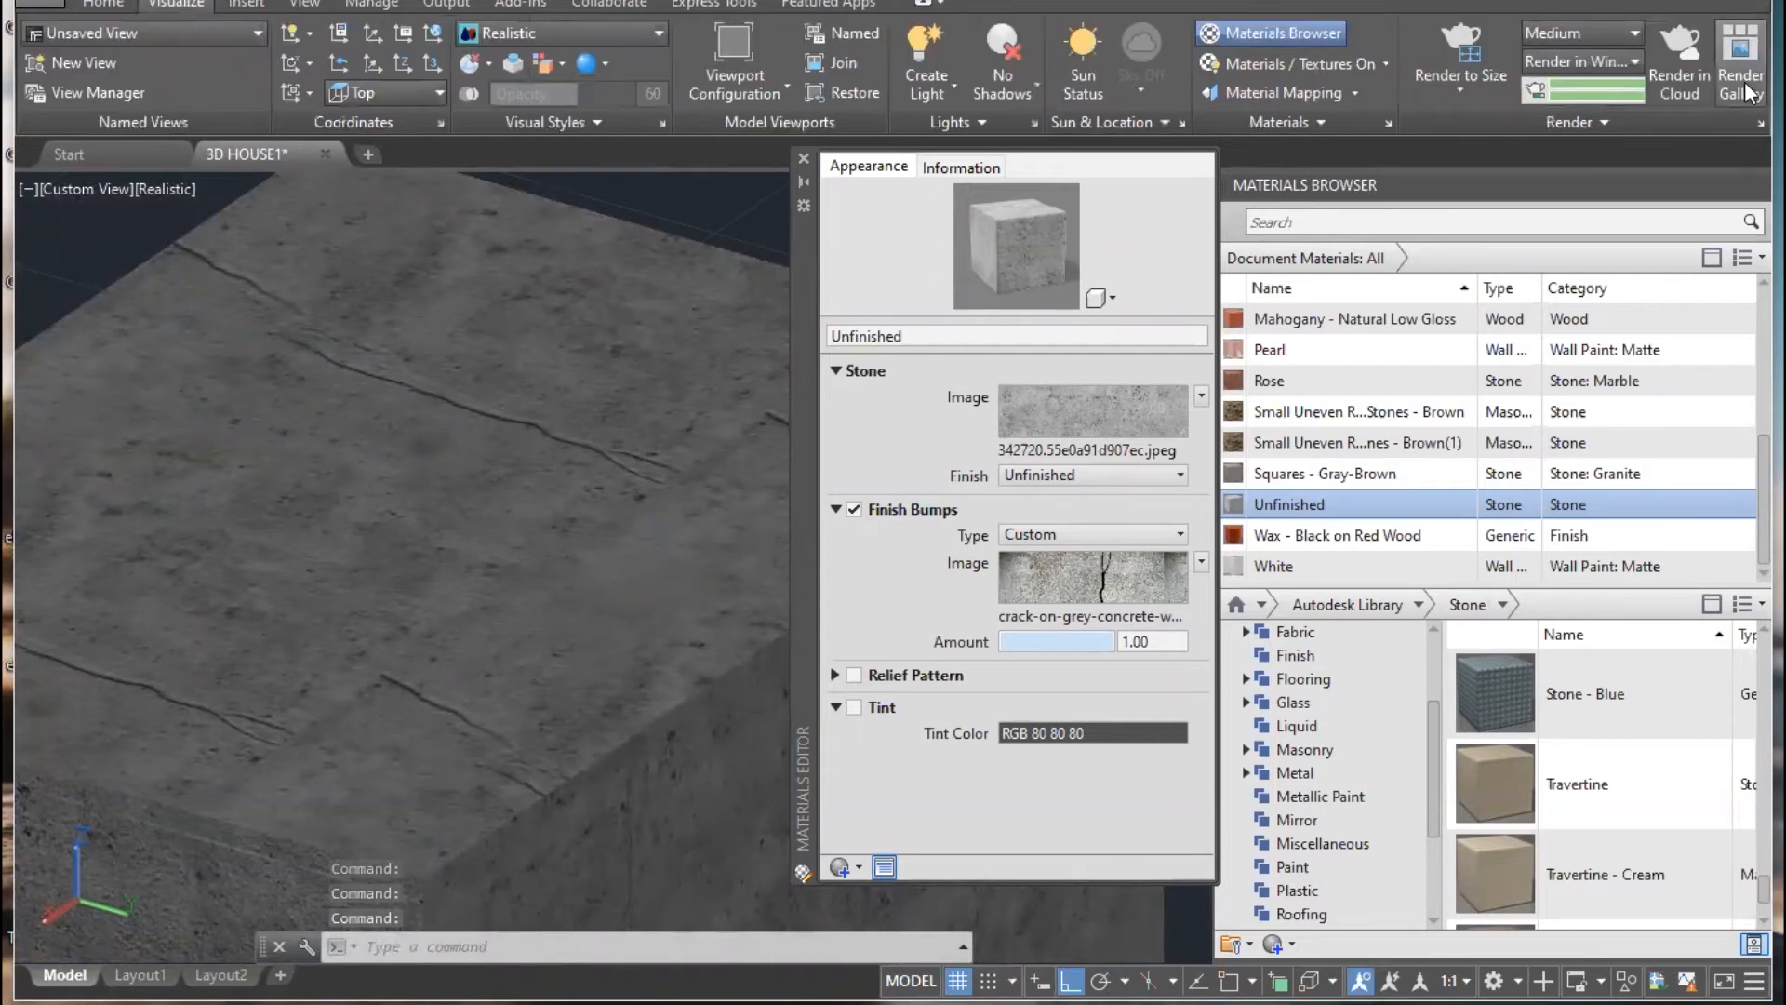
pyautogui.click(1752, 123)
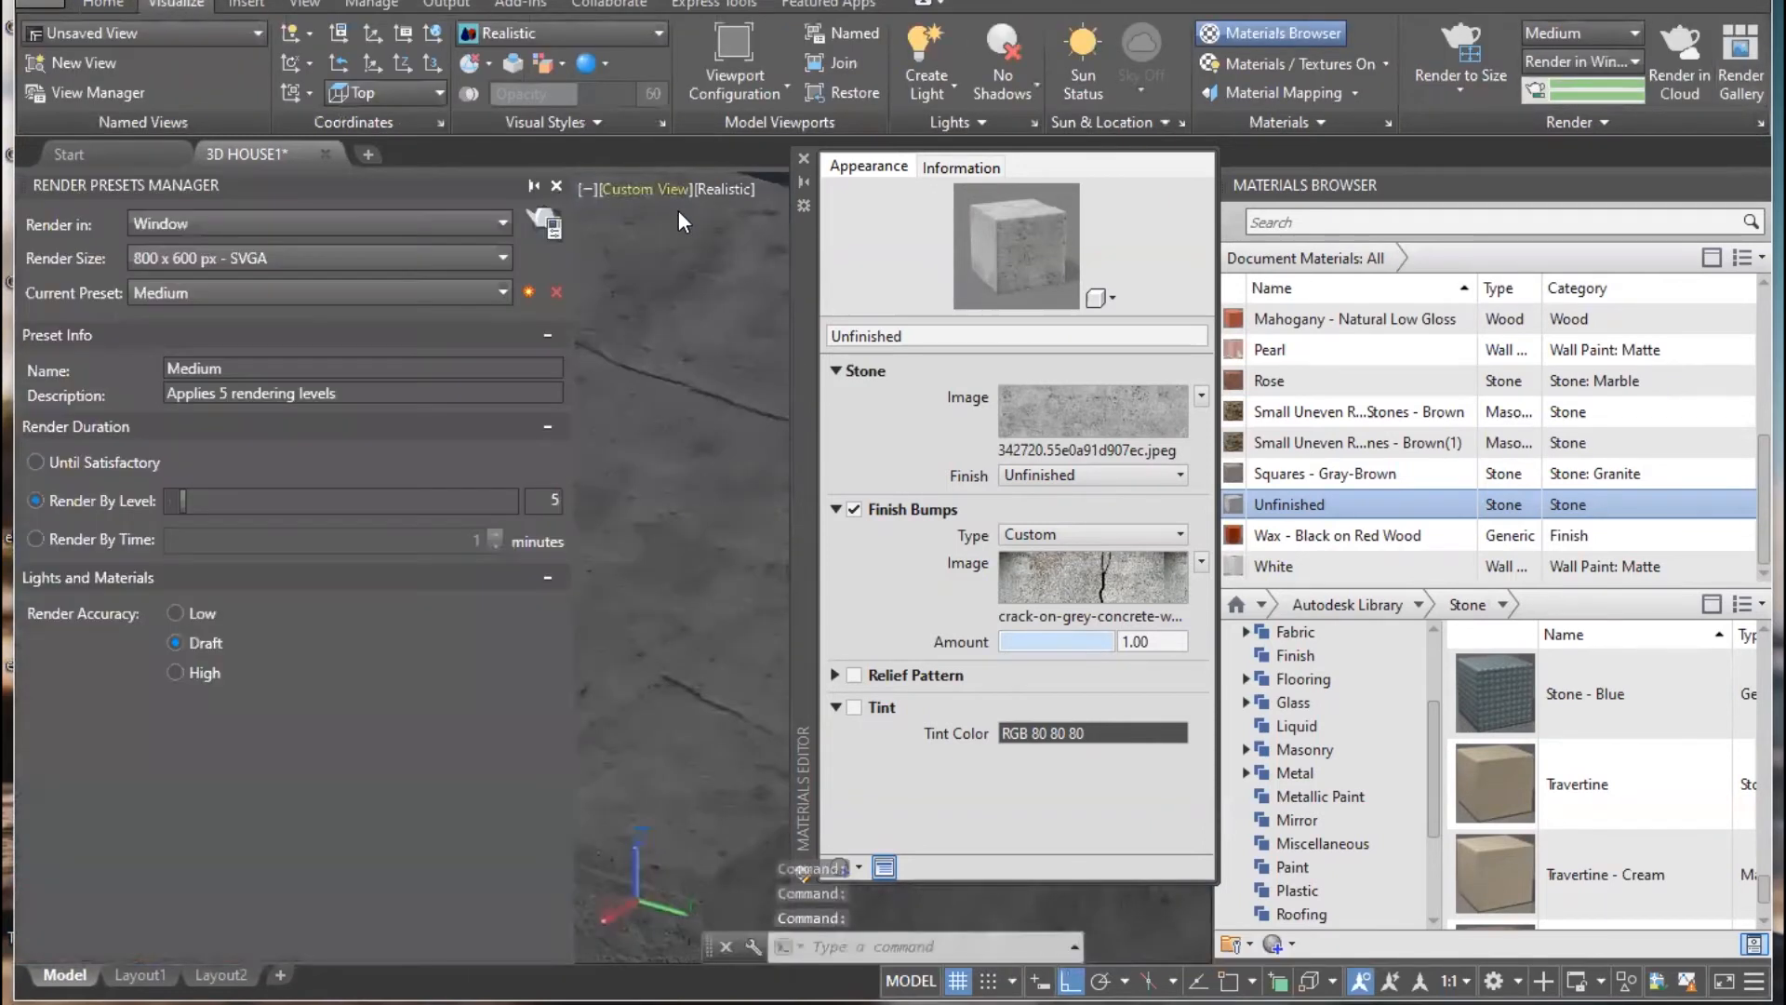
pyautogui.click(546, 221)
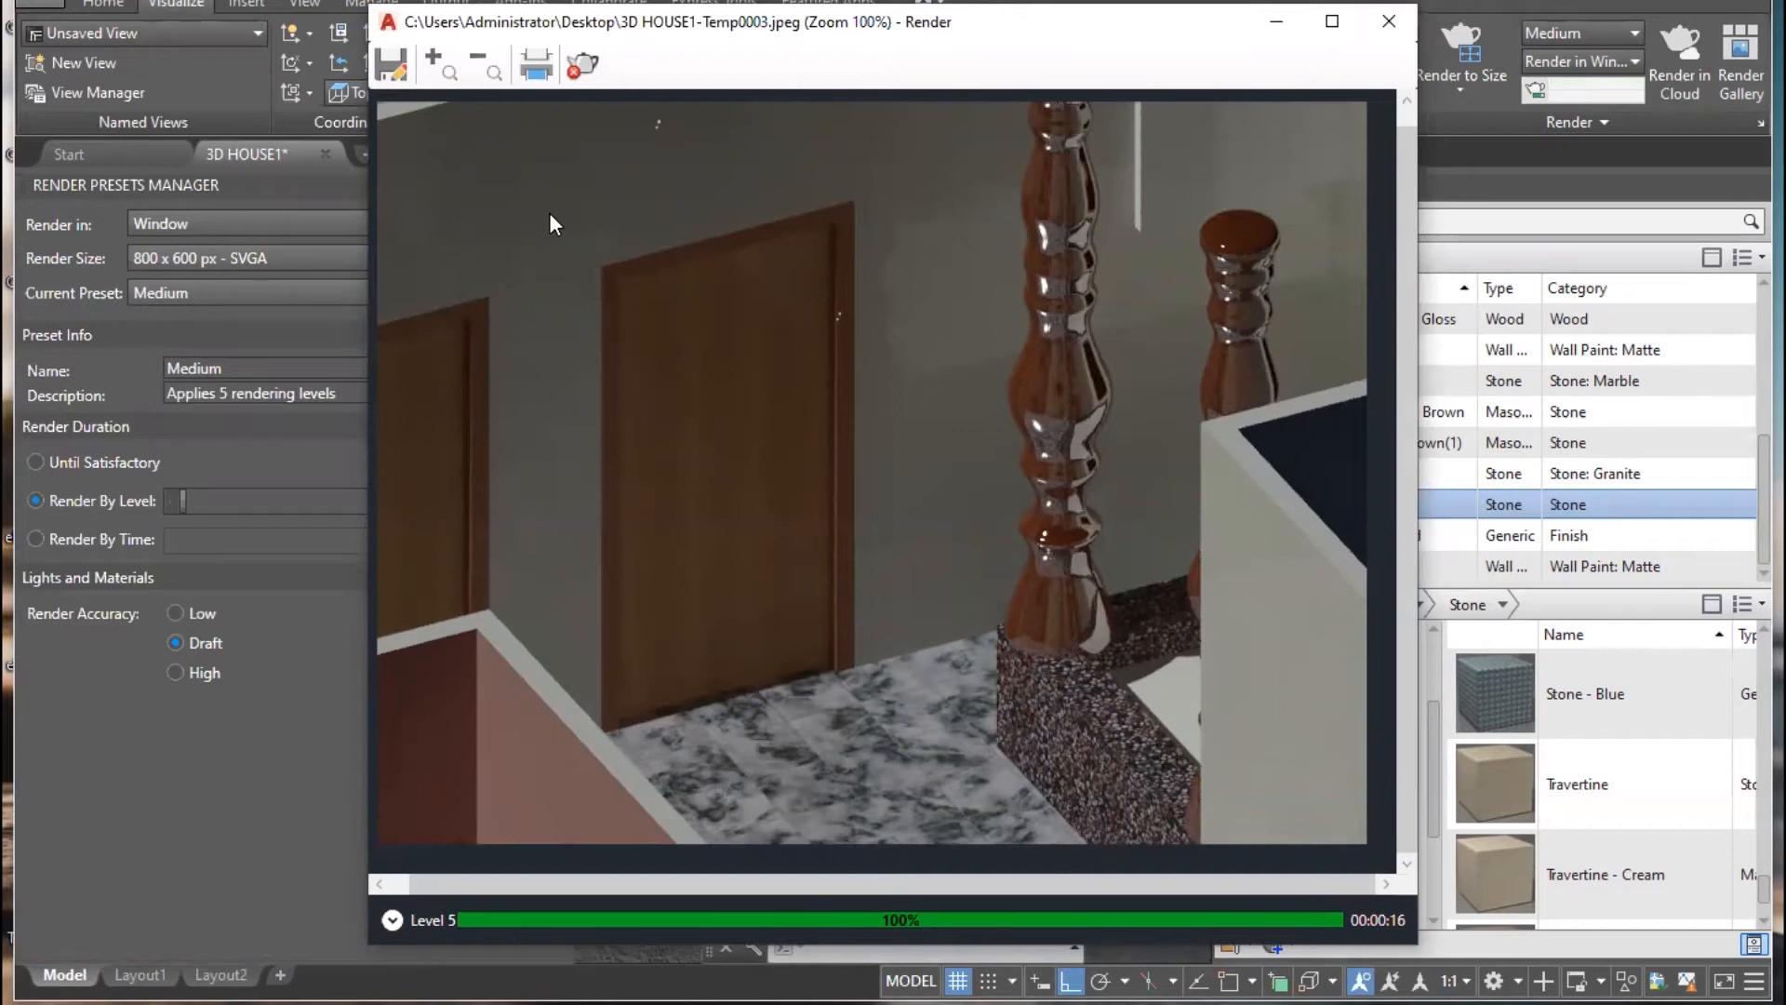
pyautogui.press('Return')
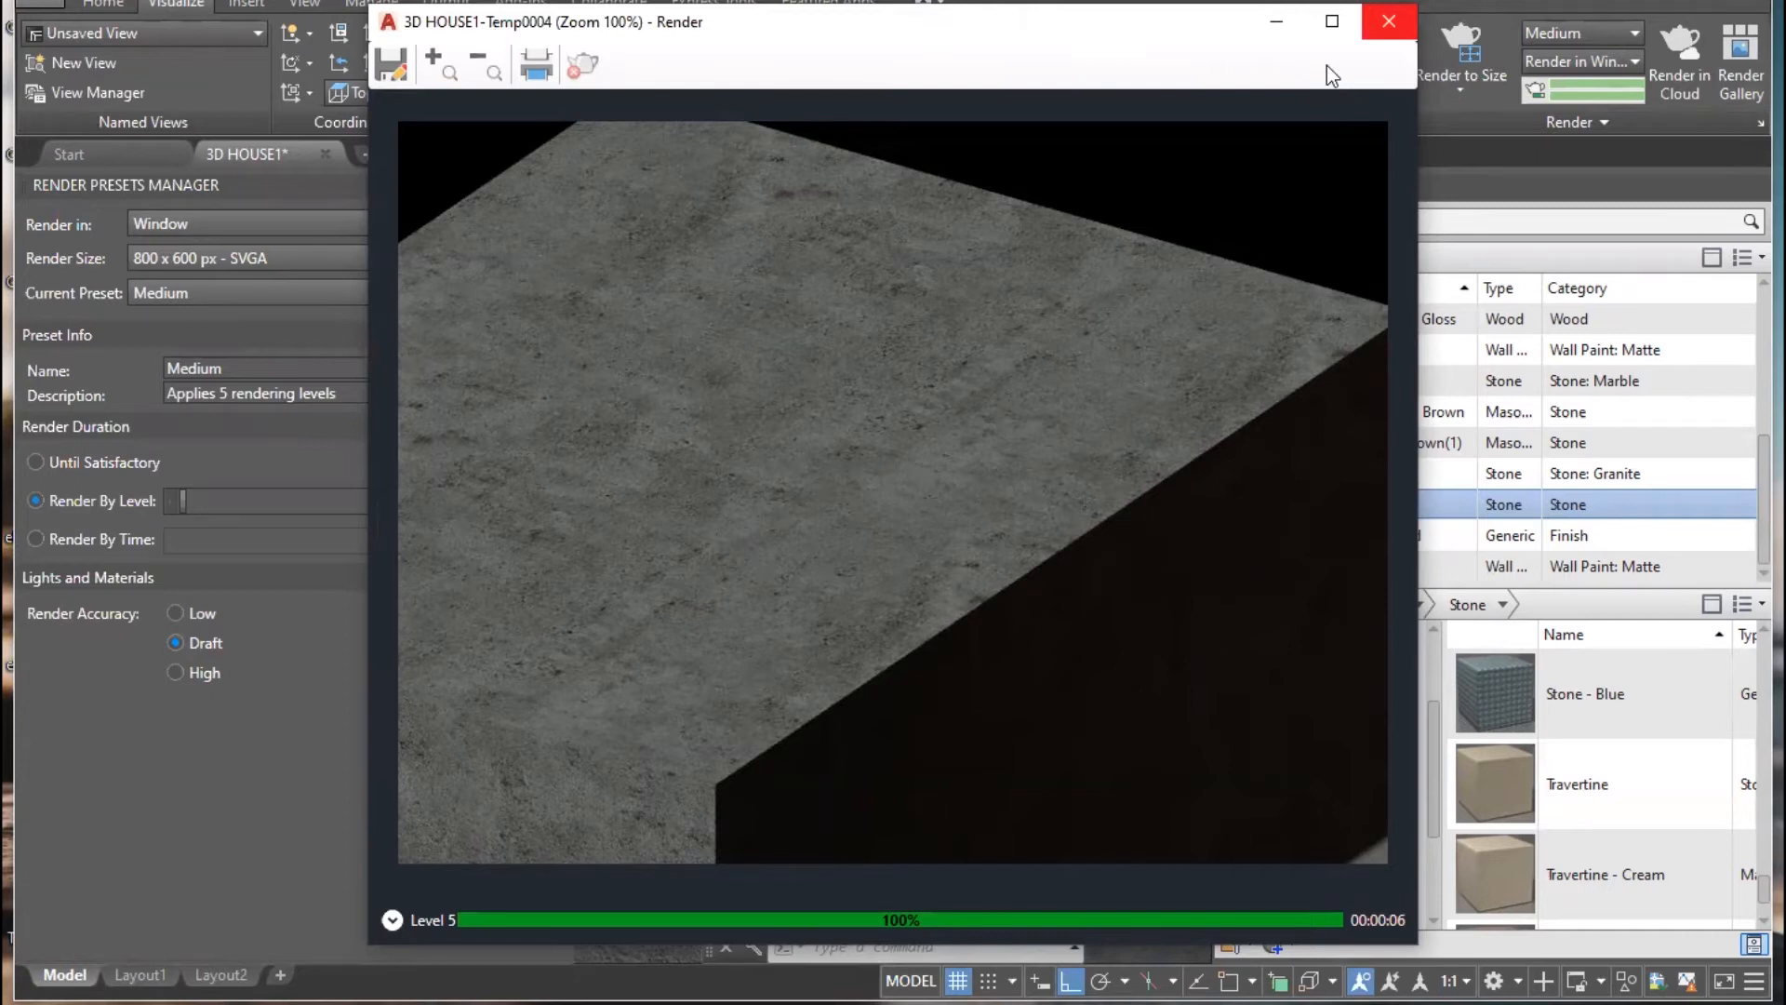
pyautogui.click(1389, 21)
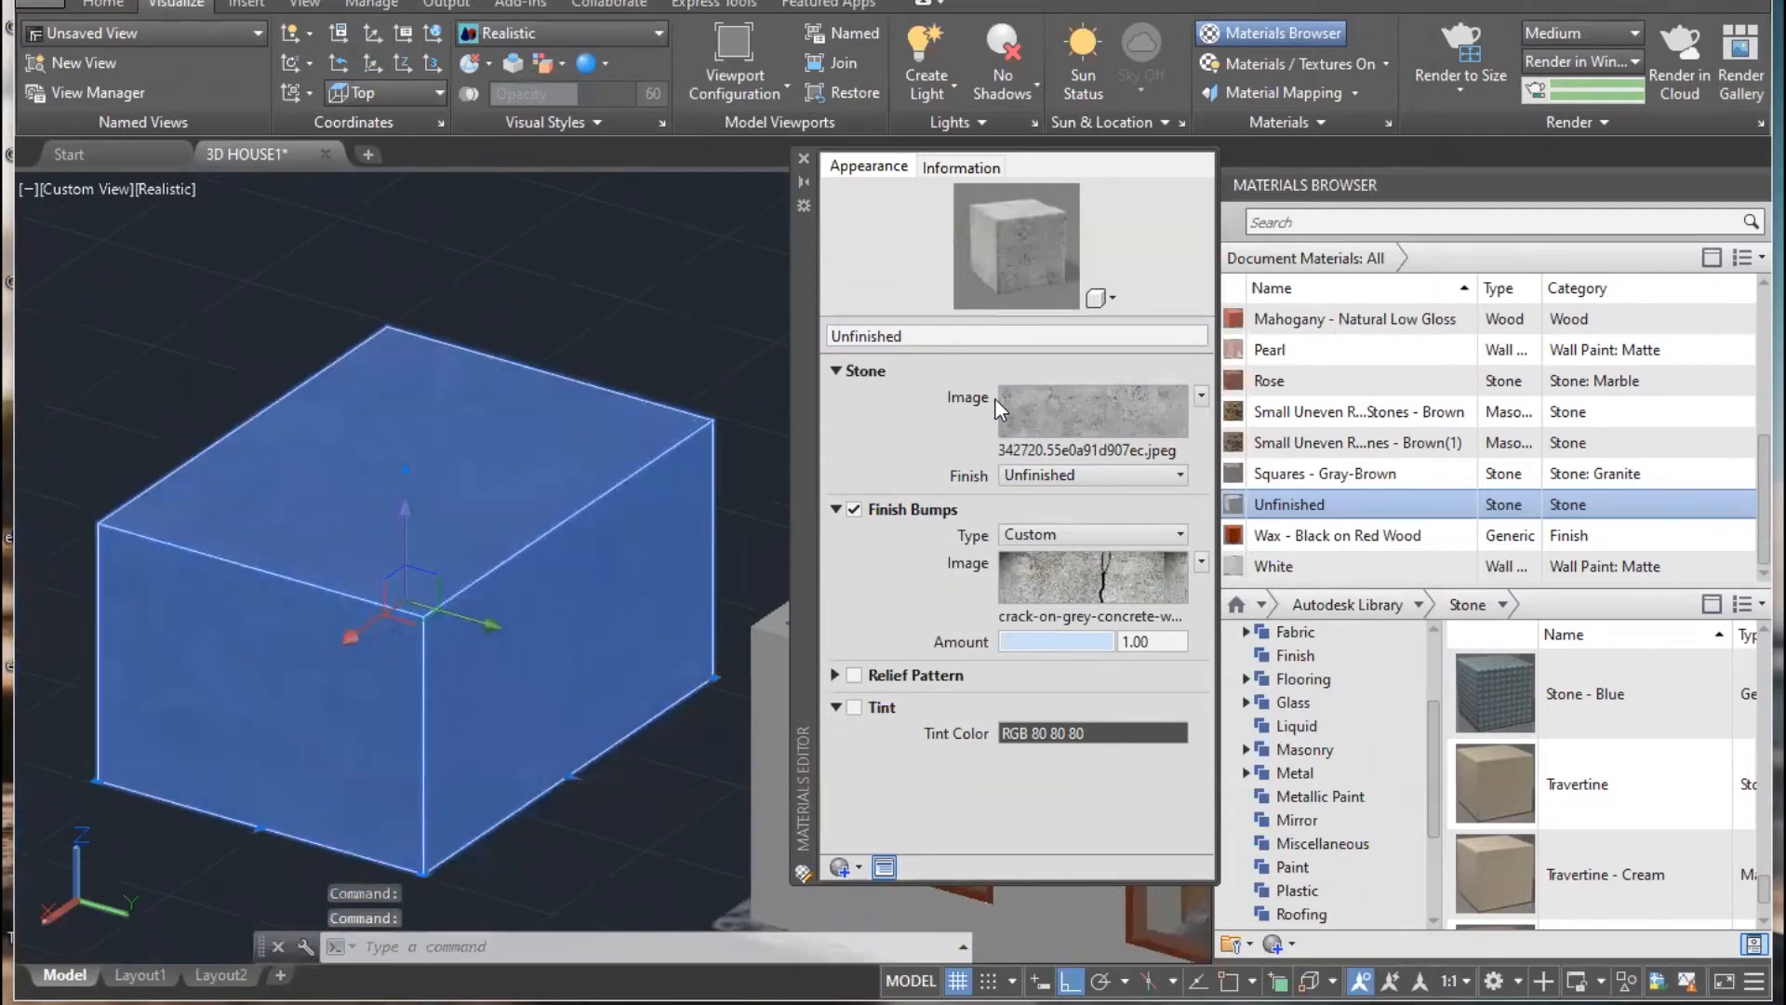
# - Close the Unfinished material's editor and create a new Concrete-type material named "new concrete"
pyautogui.click(803, 158)
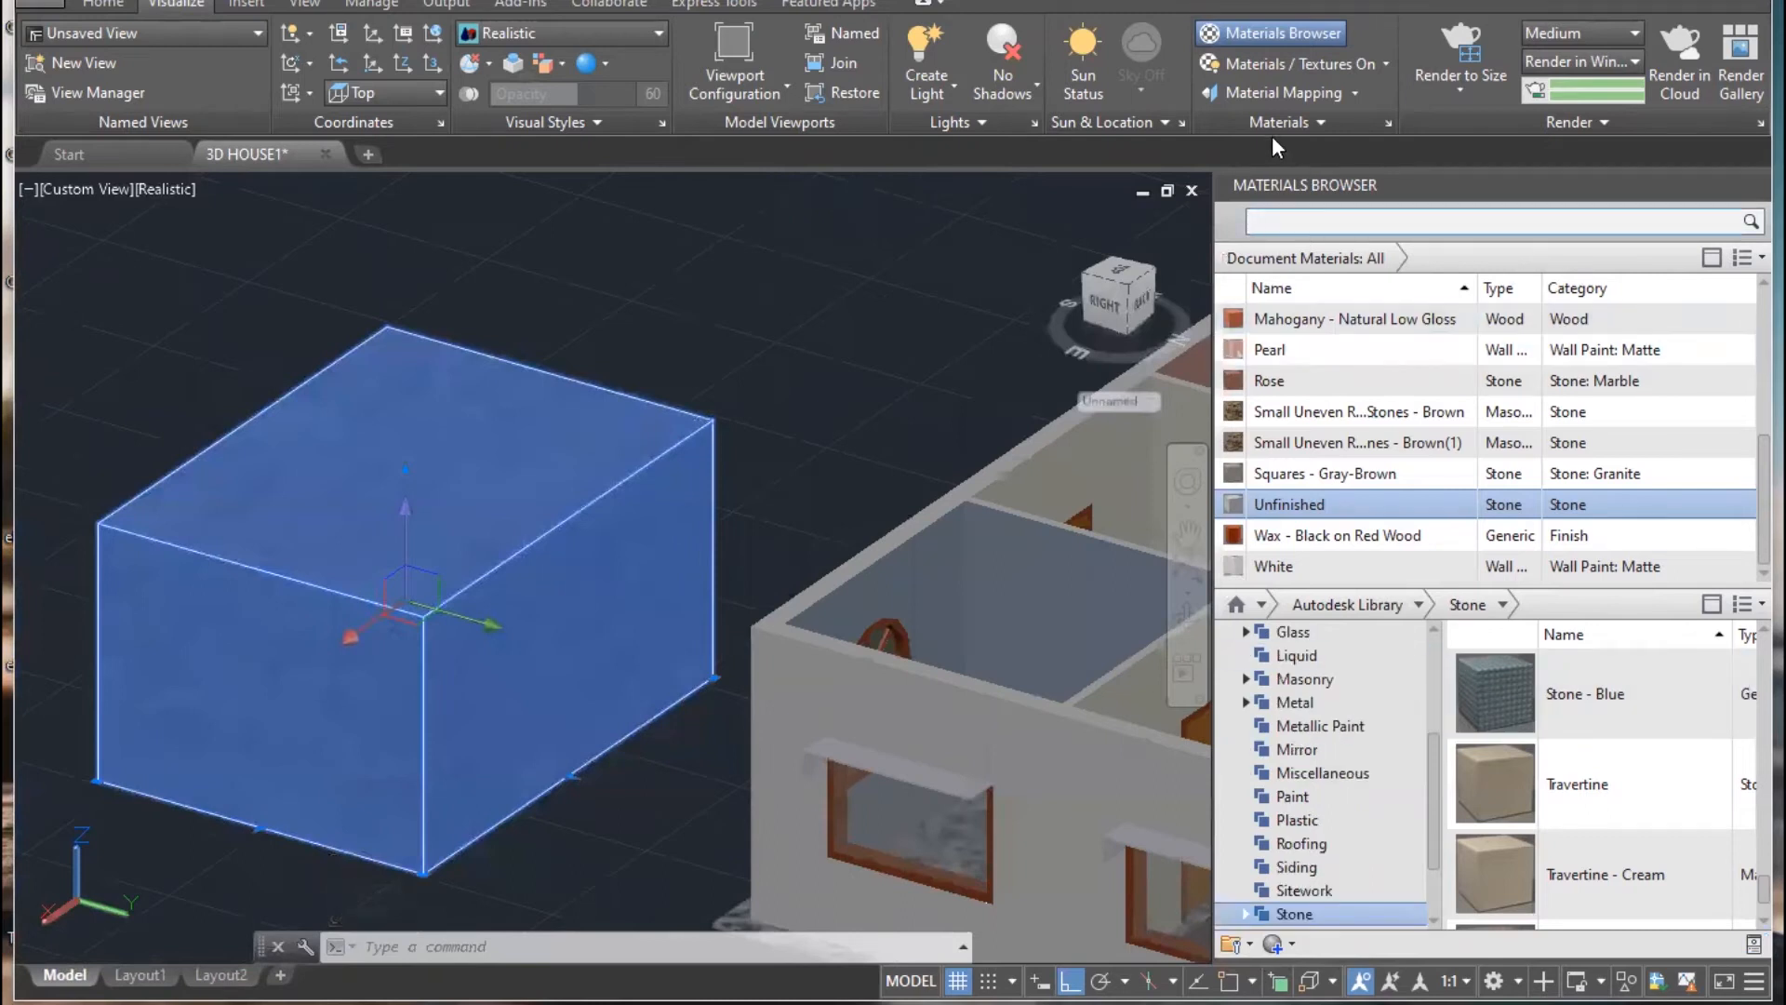
pyautogui.click(1291, 945)
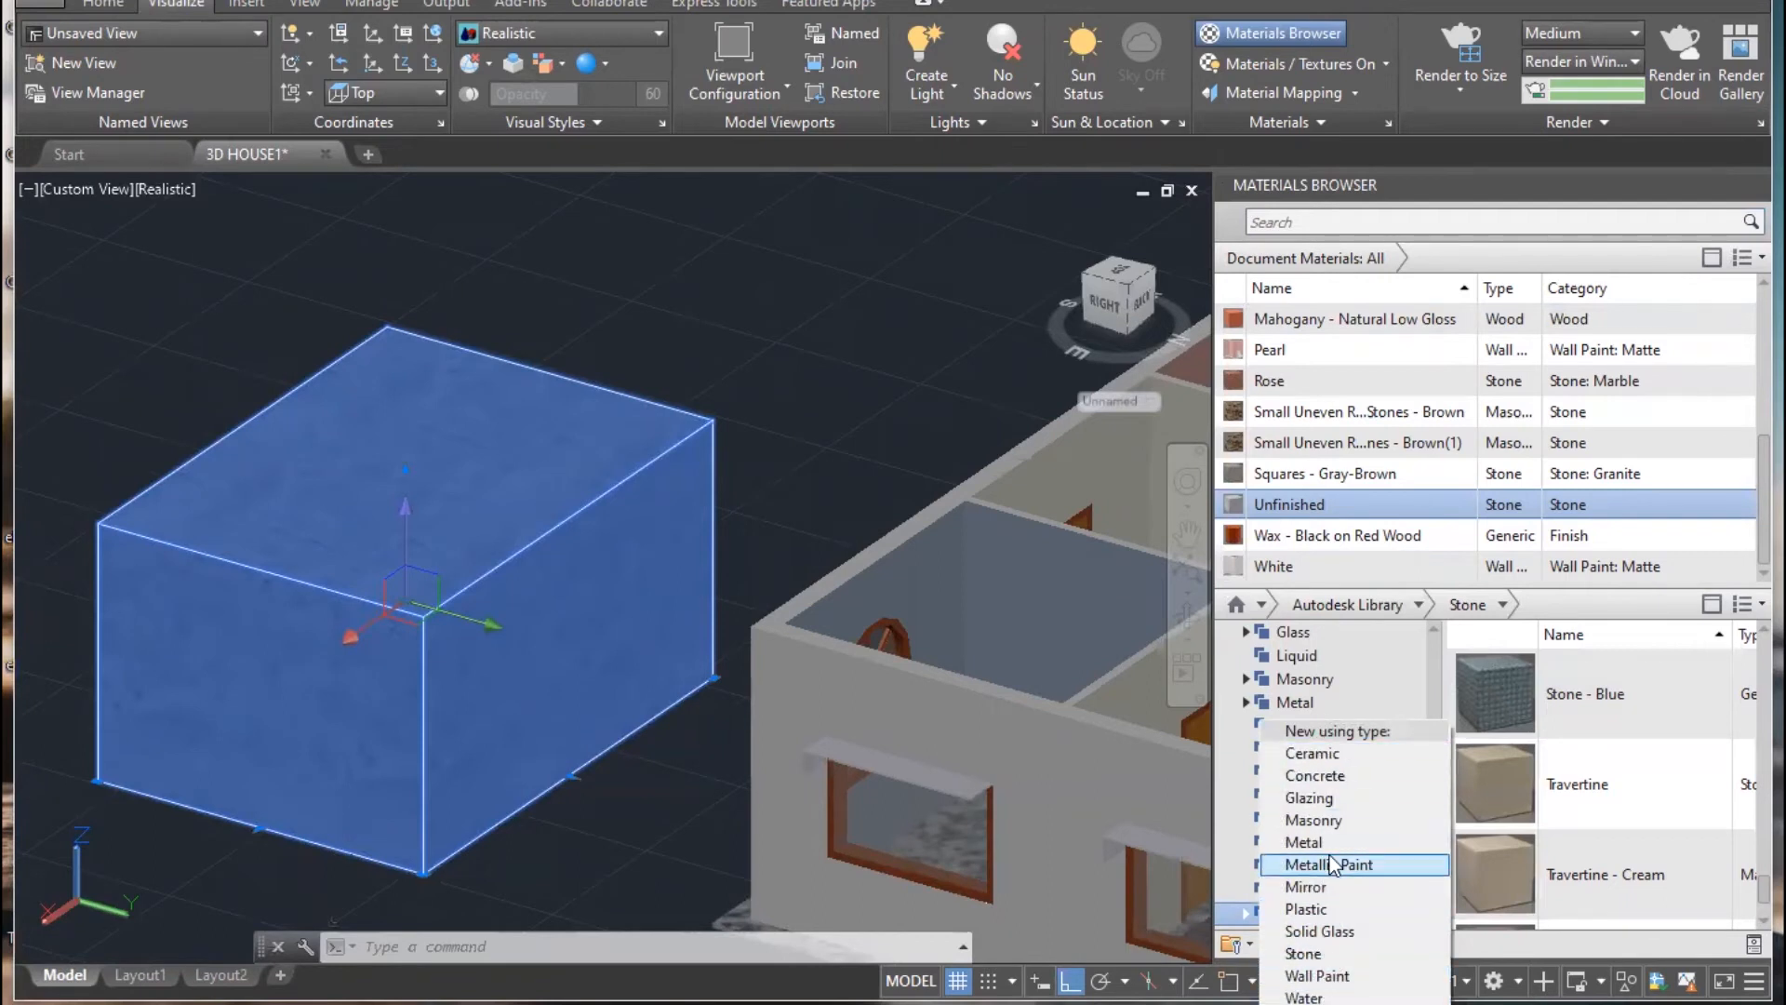
pyautogui.click(1319, 776)
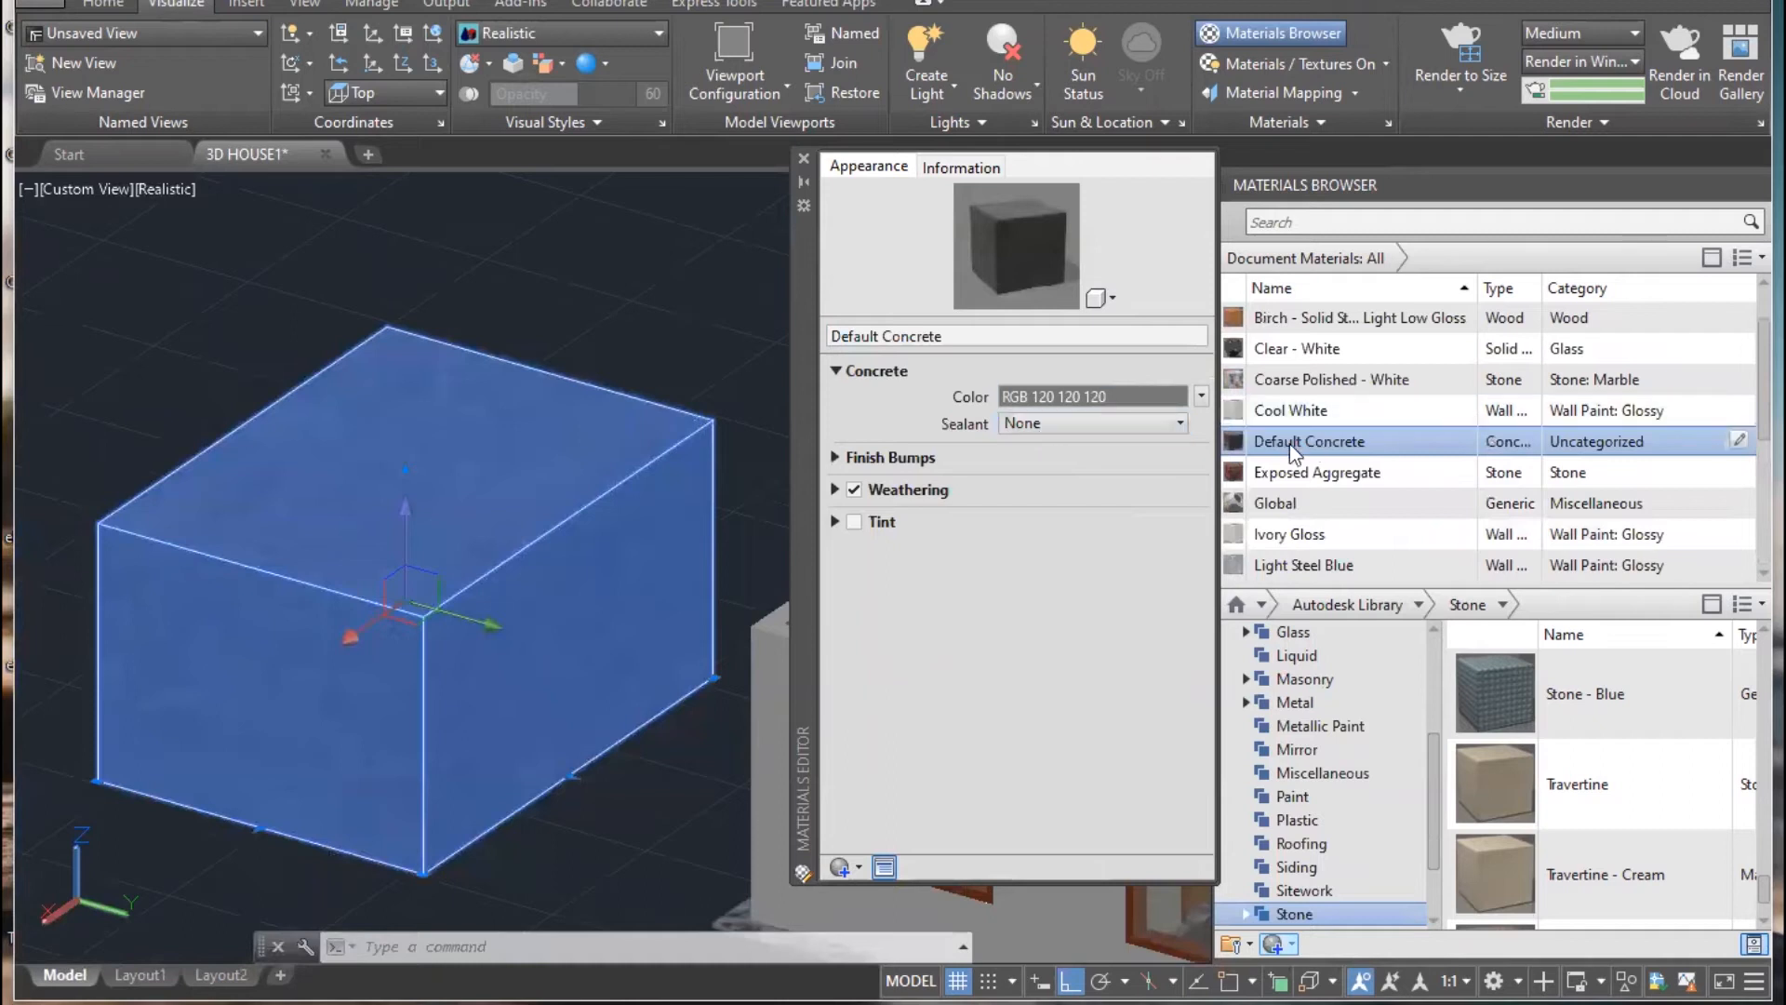
pyautogui.click(943, 332)
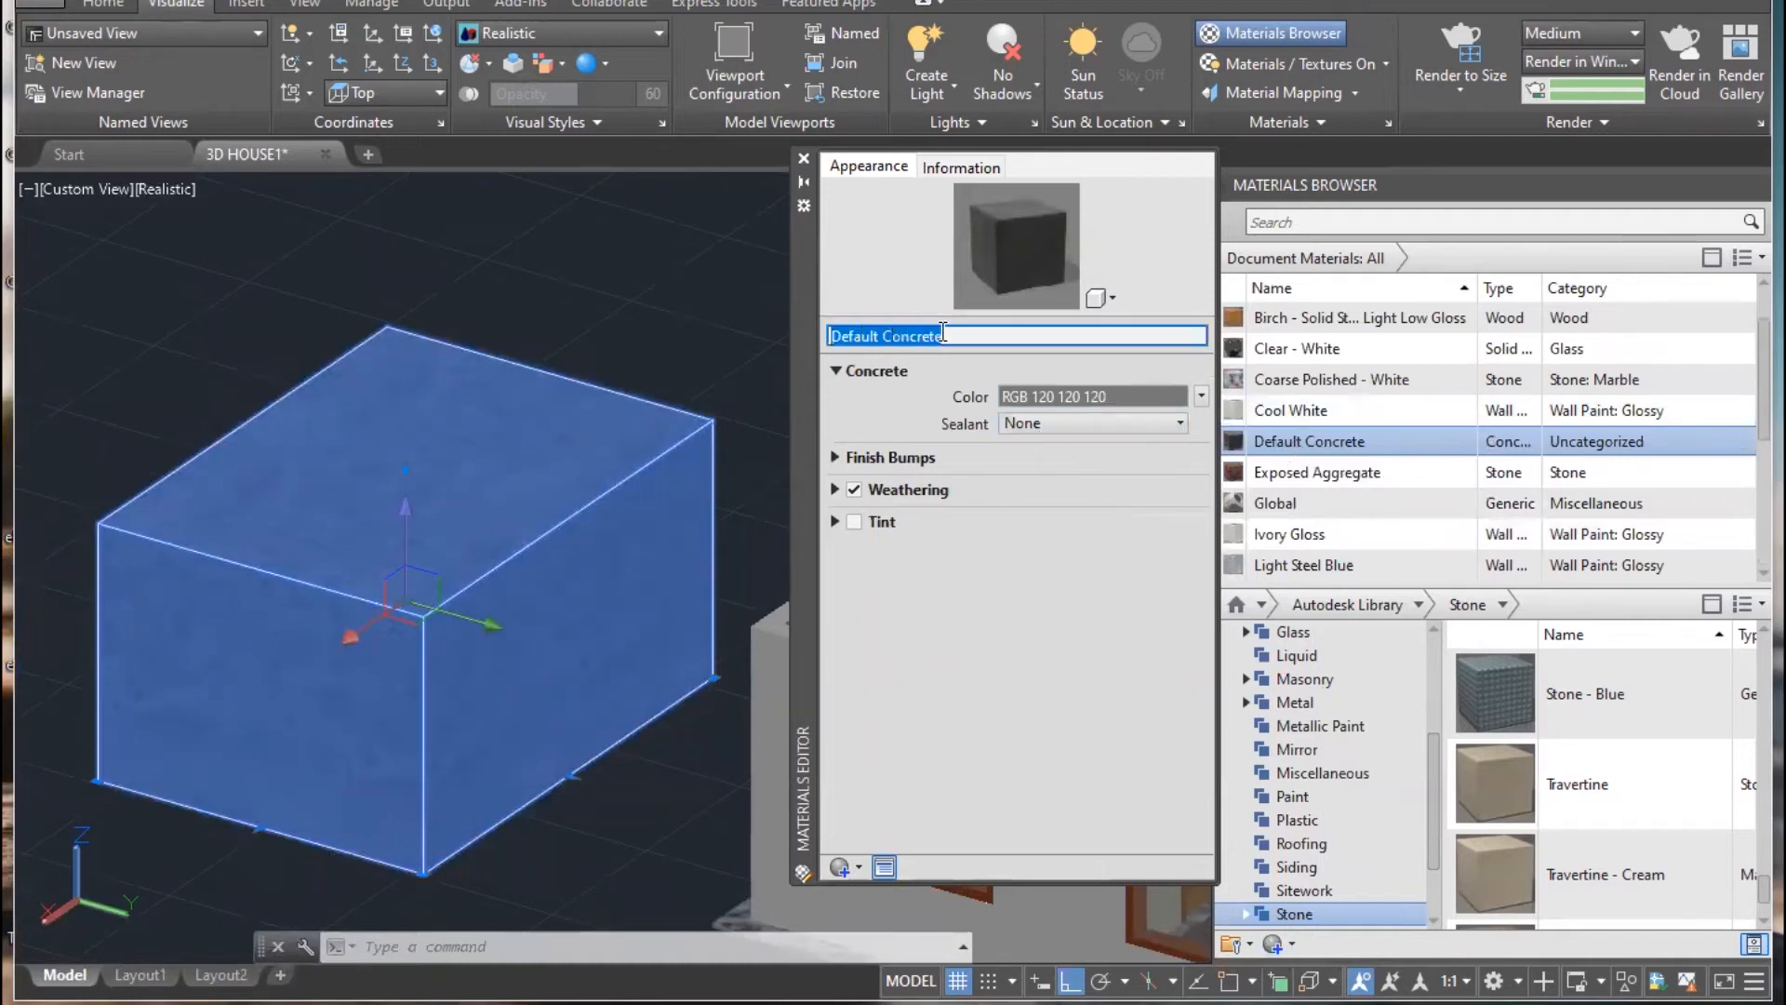
pyautogui.press('BackSpace')
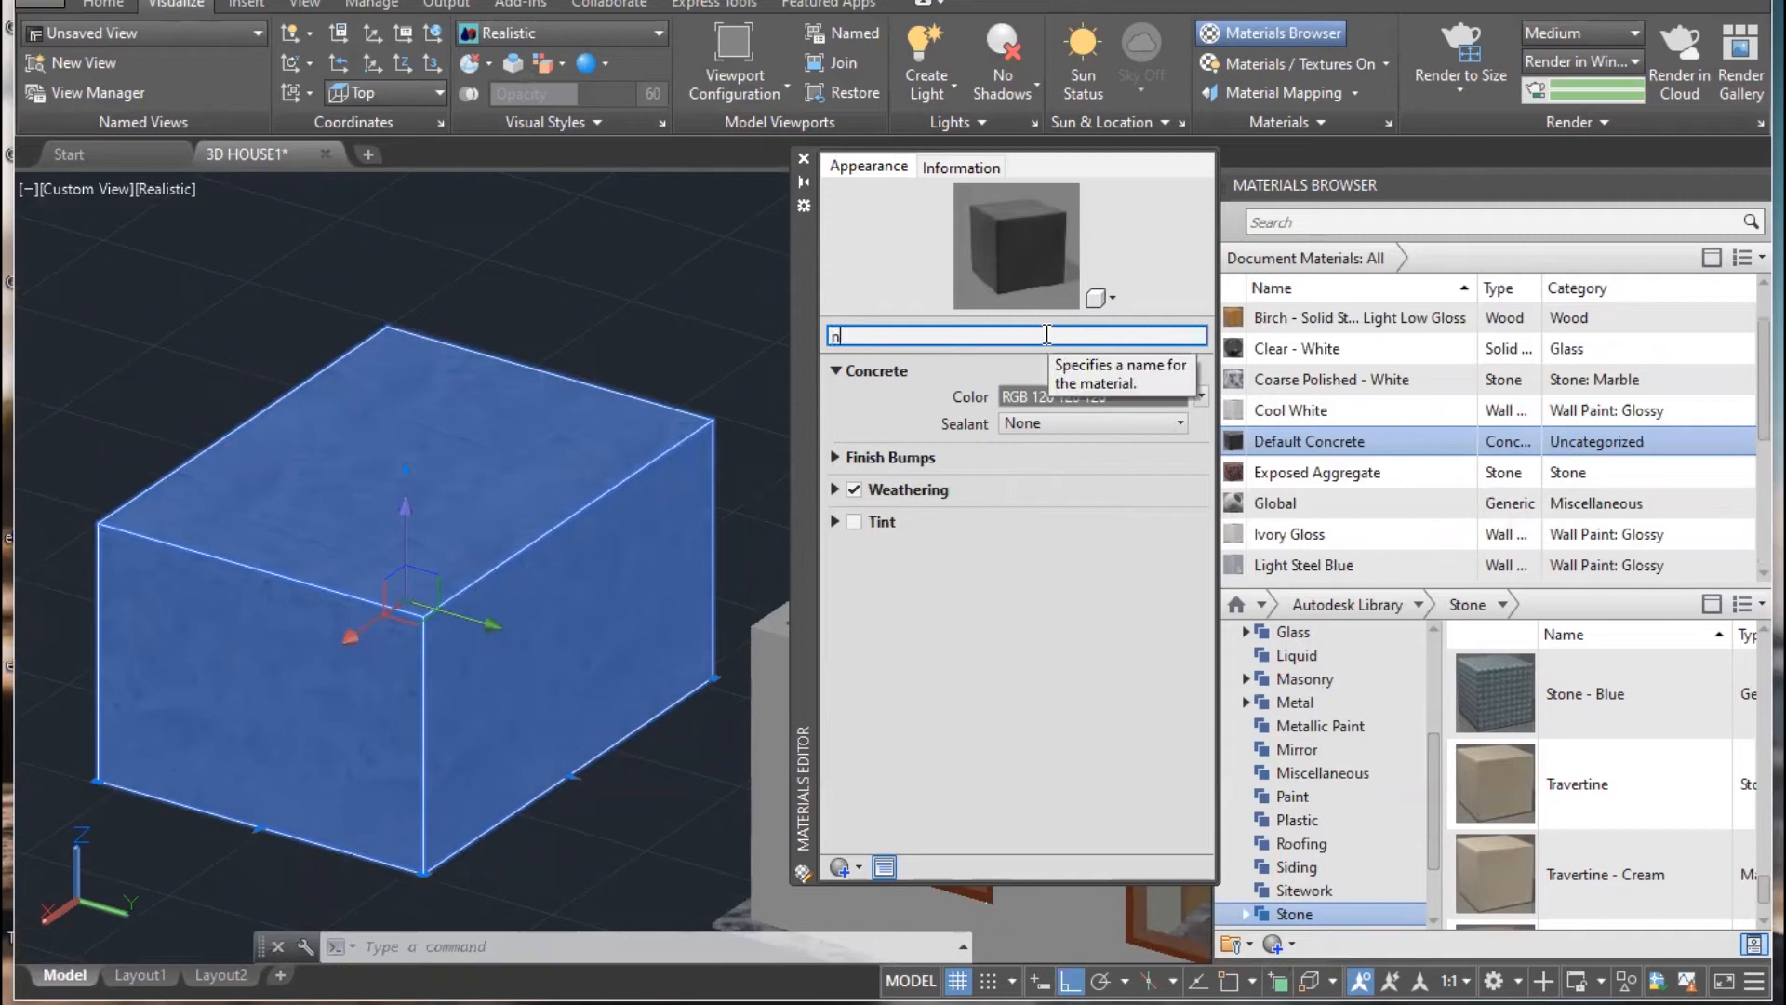
pyautogui.write('new concrete')
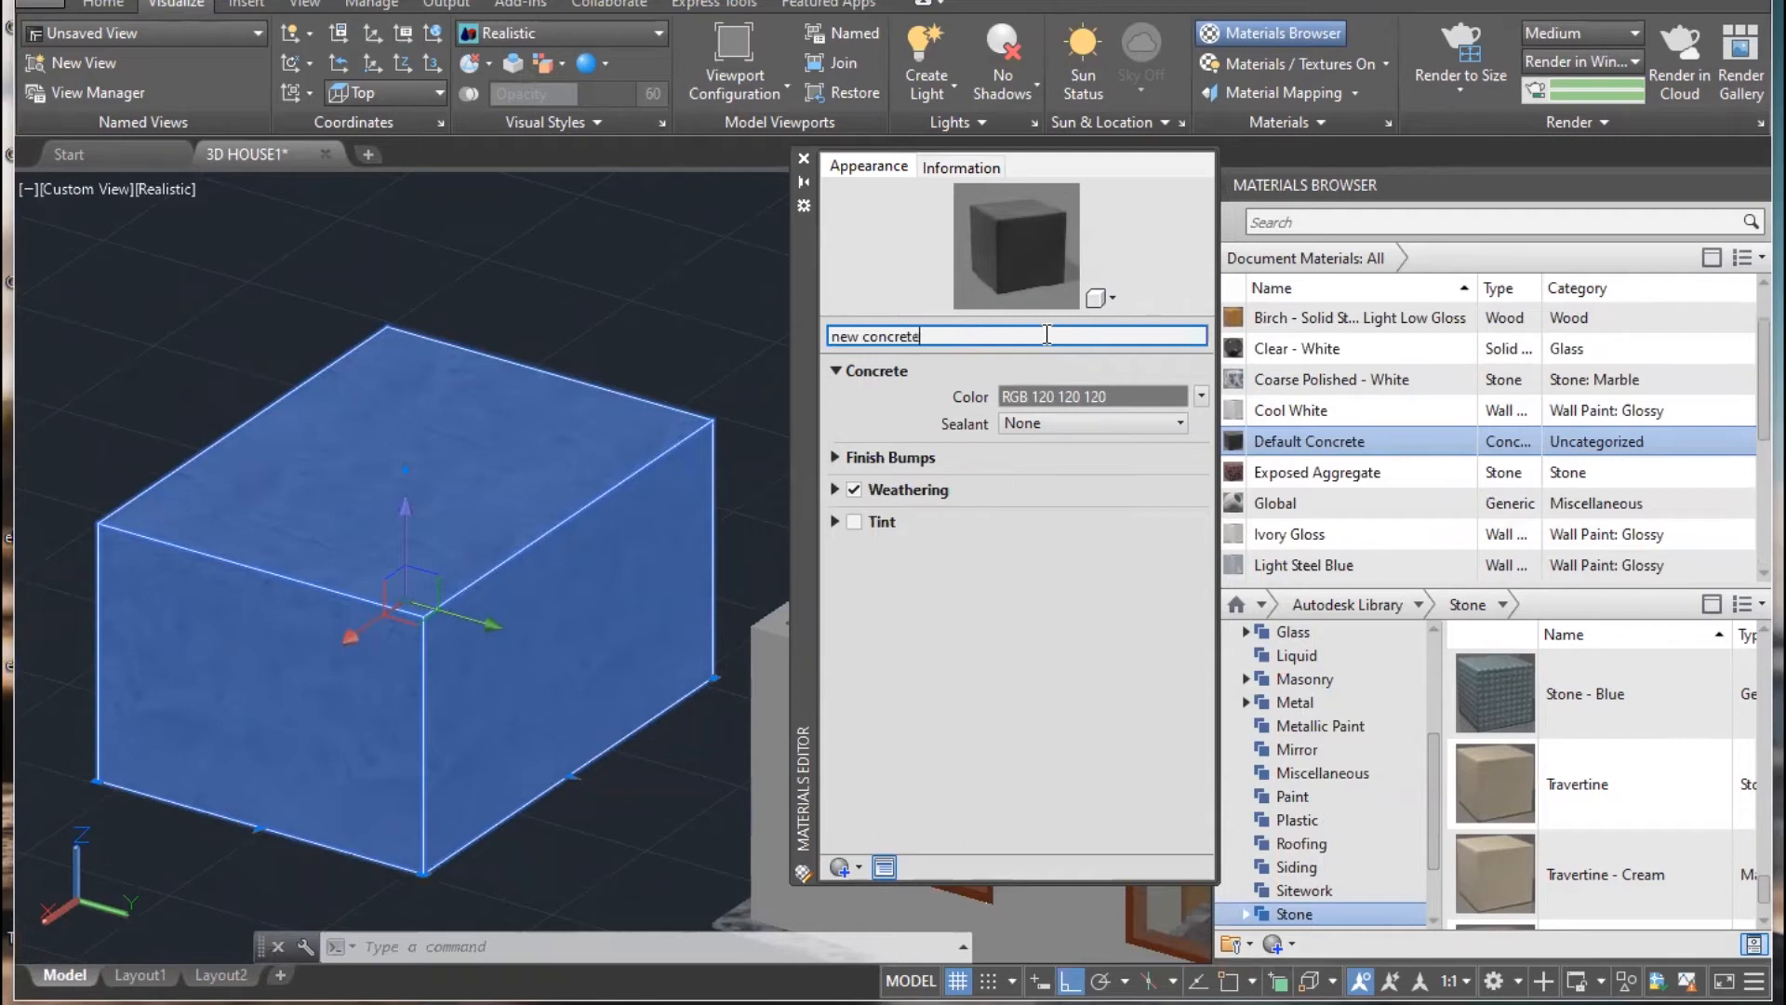
pyautogui.press('Return')
# - Use 342720.55e0a91d907ec.jpeg as the new concrete material's color image and apply the material to the box
pyautogui.click(1202, 396)
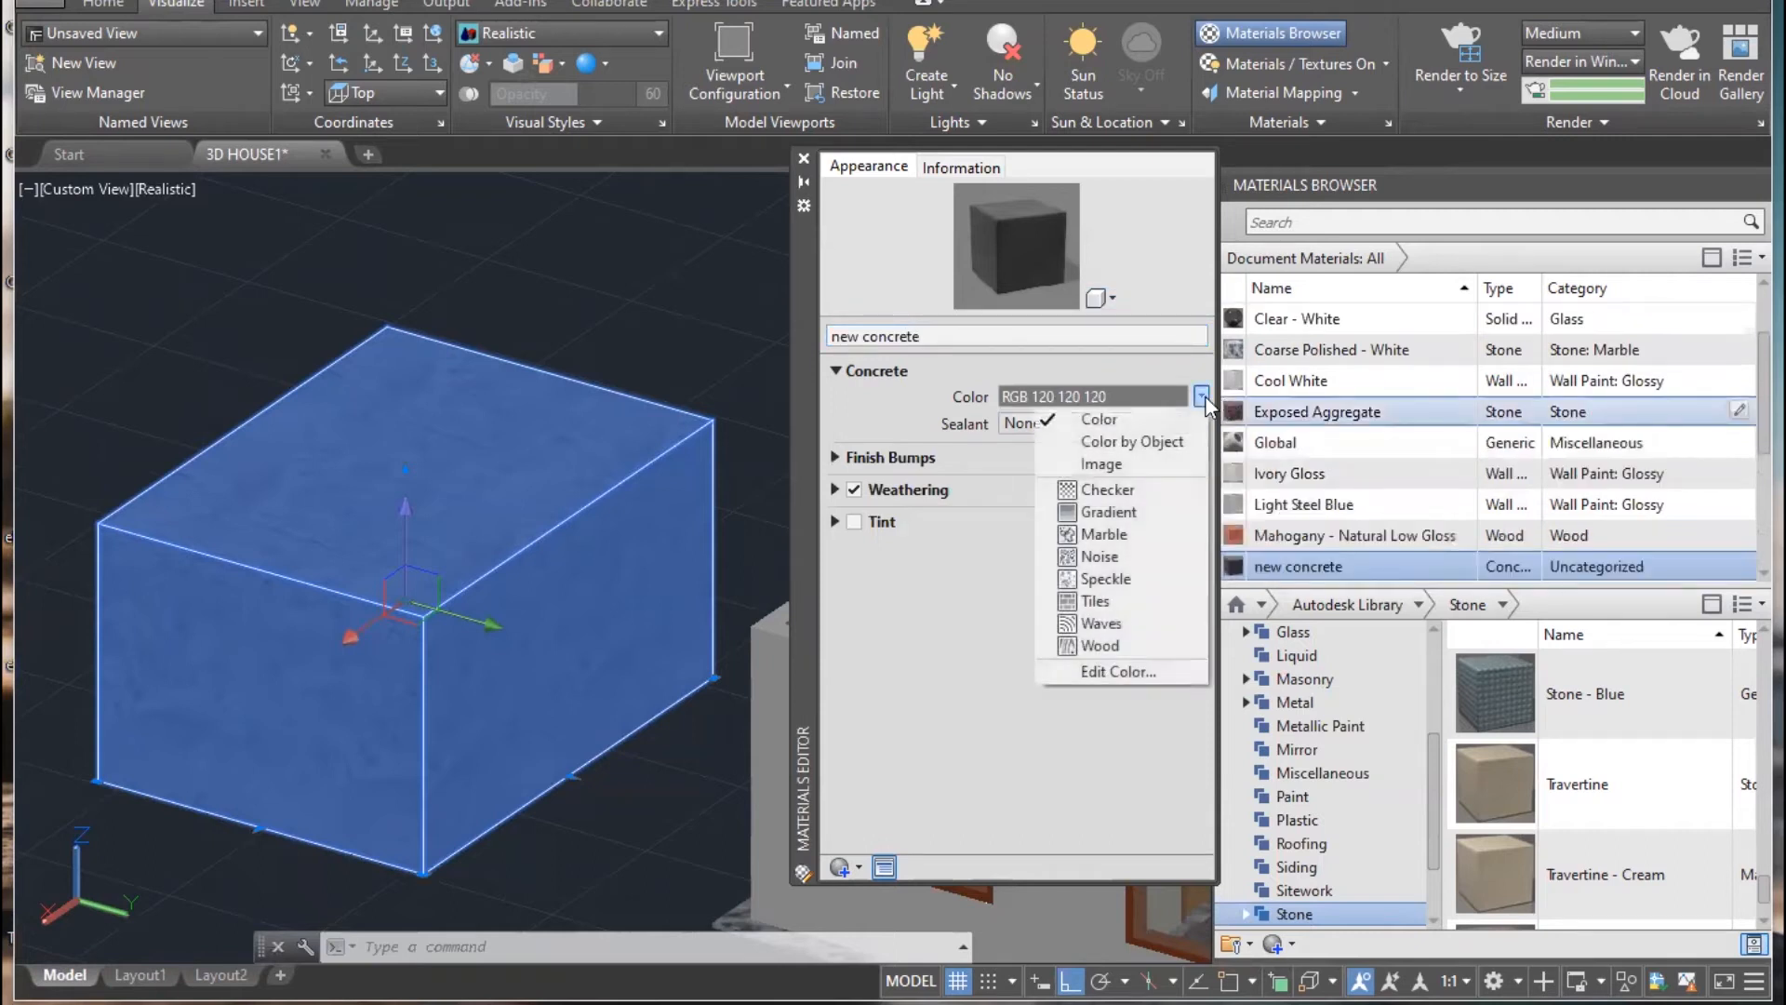
pyautogui.click(1120, 459)
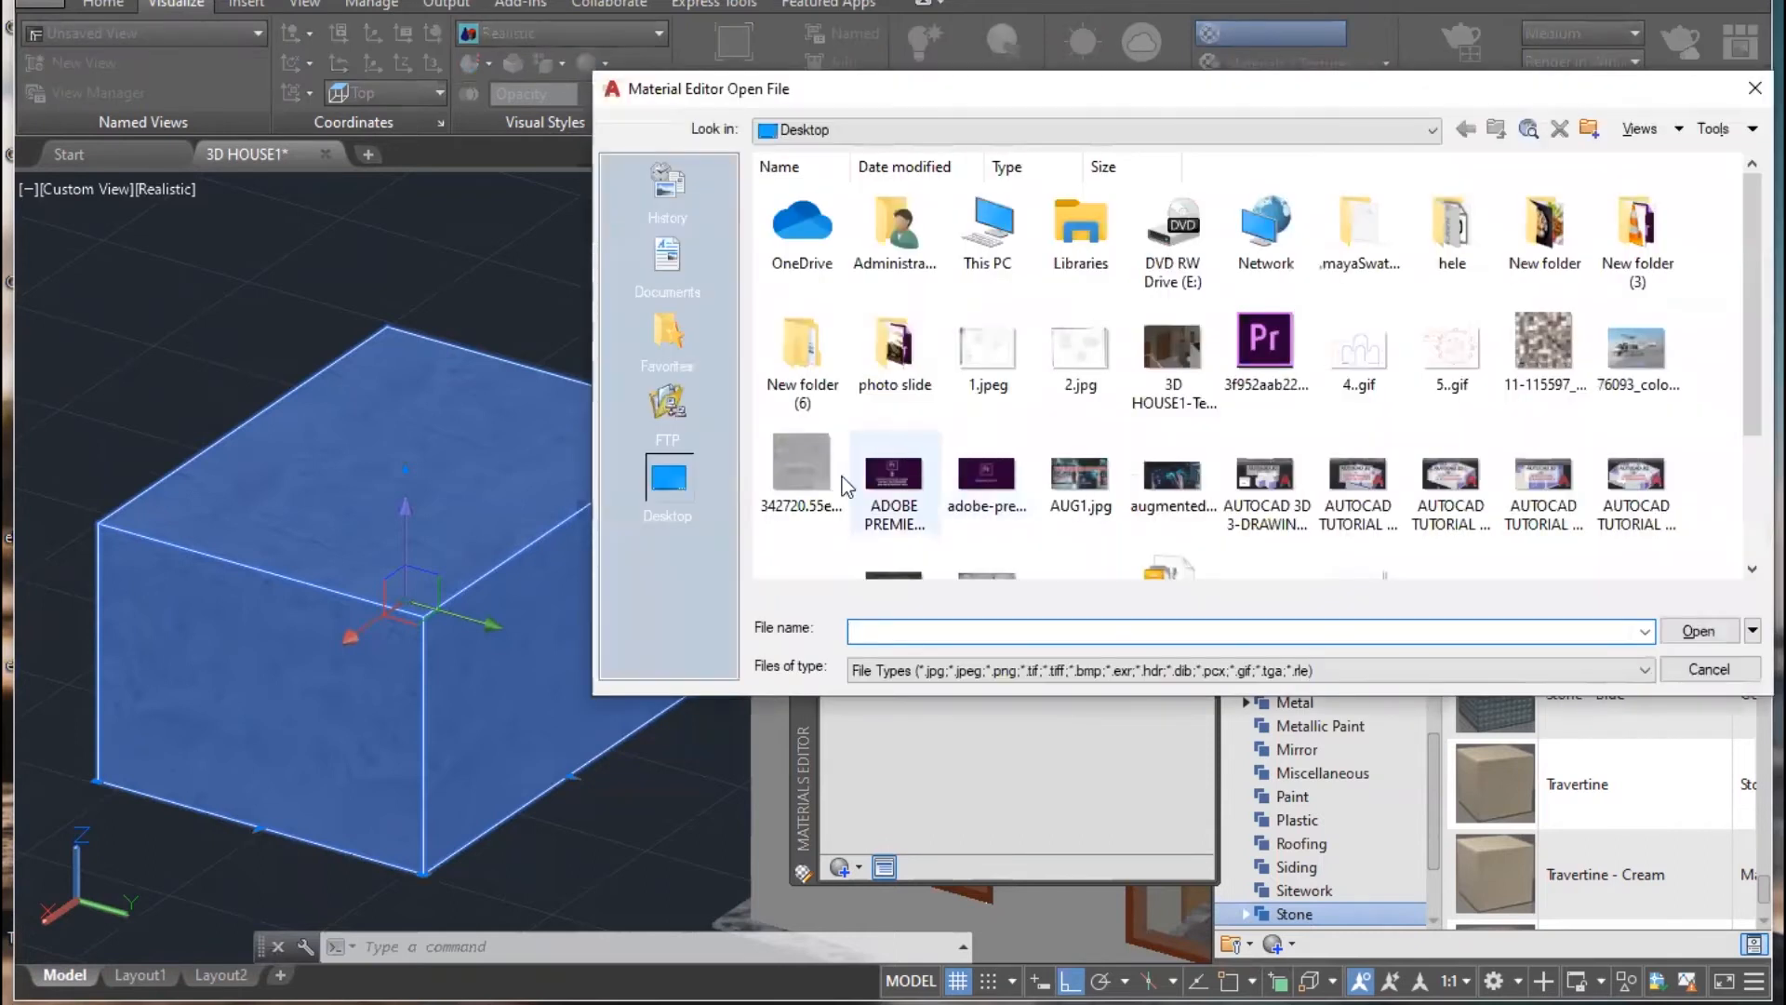
pyautogui.doubleClick(805, 465)
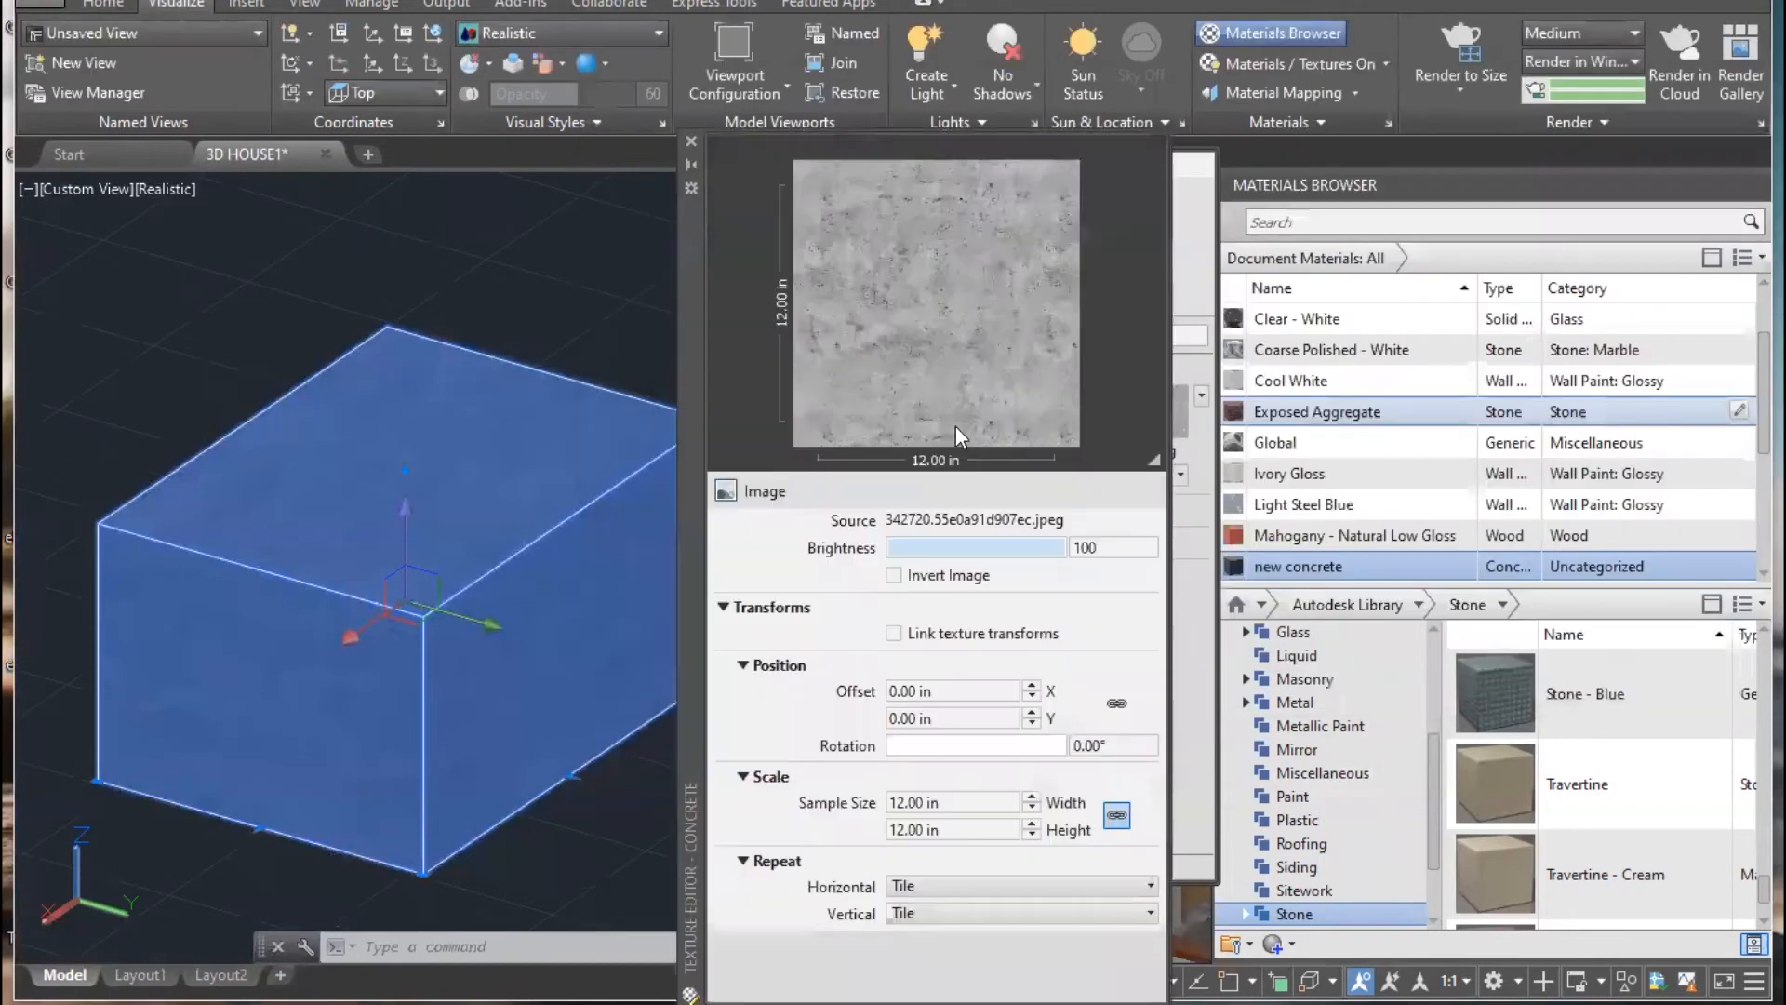
pyautogui.moveTo(1282, 565); pyautogui.dragTo(578, 566)
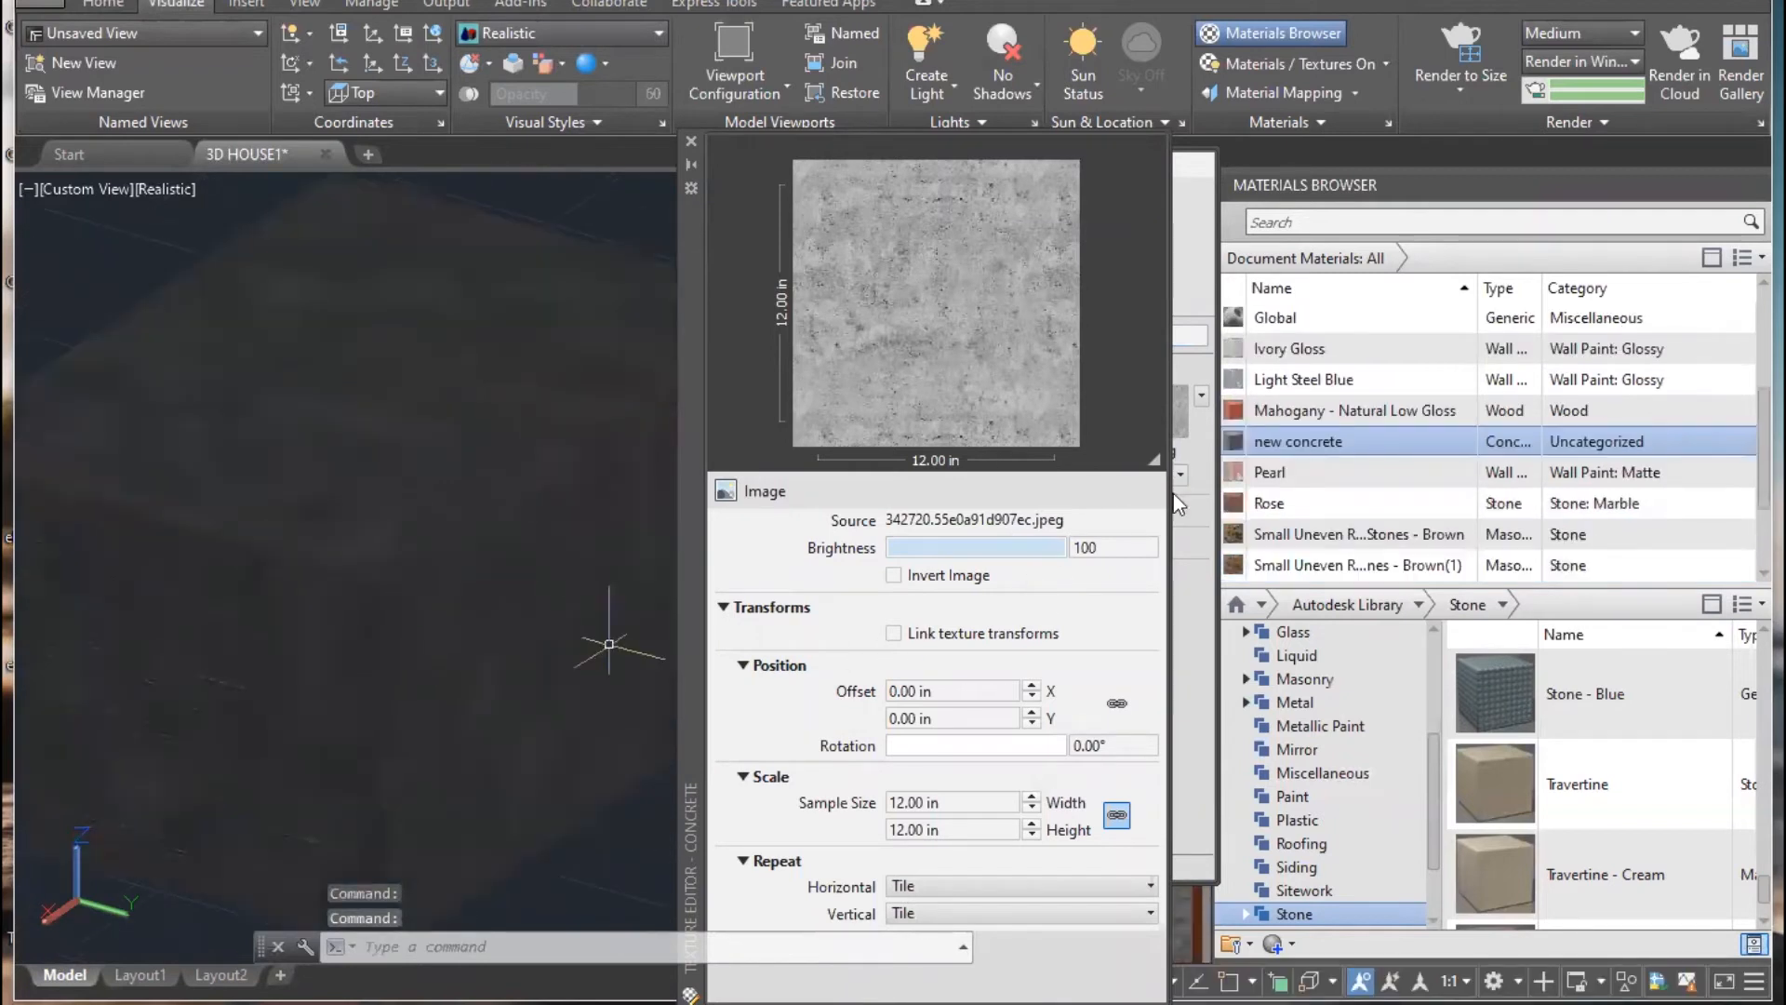
pyautogui.click(691, 141)
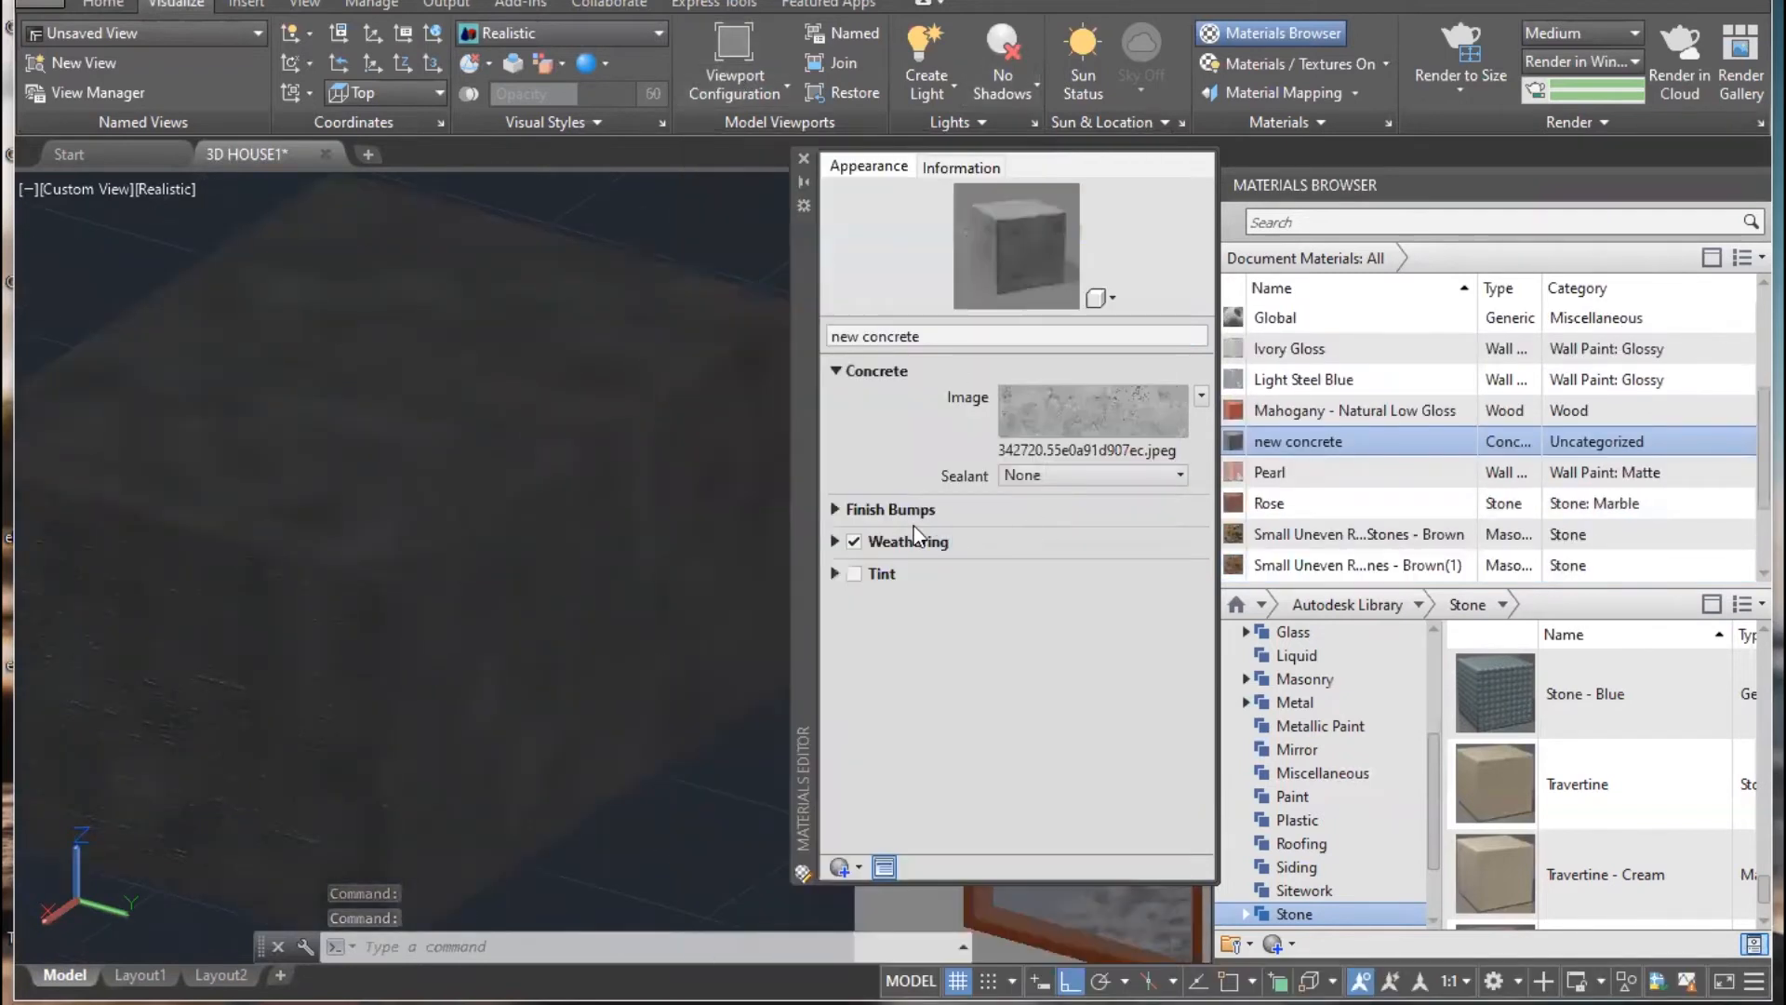
# - Set the new concrete material's finish bumps to Stamped/Custom using crack-on-grey-concrete-wall-texture.jpg
pyautogui.click(835, 511)
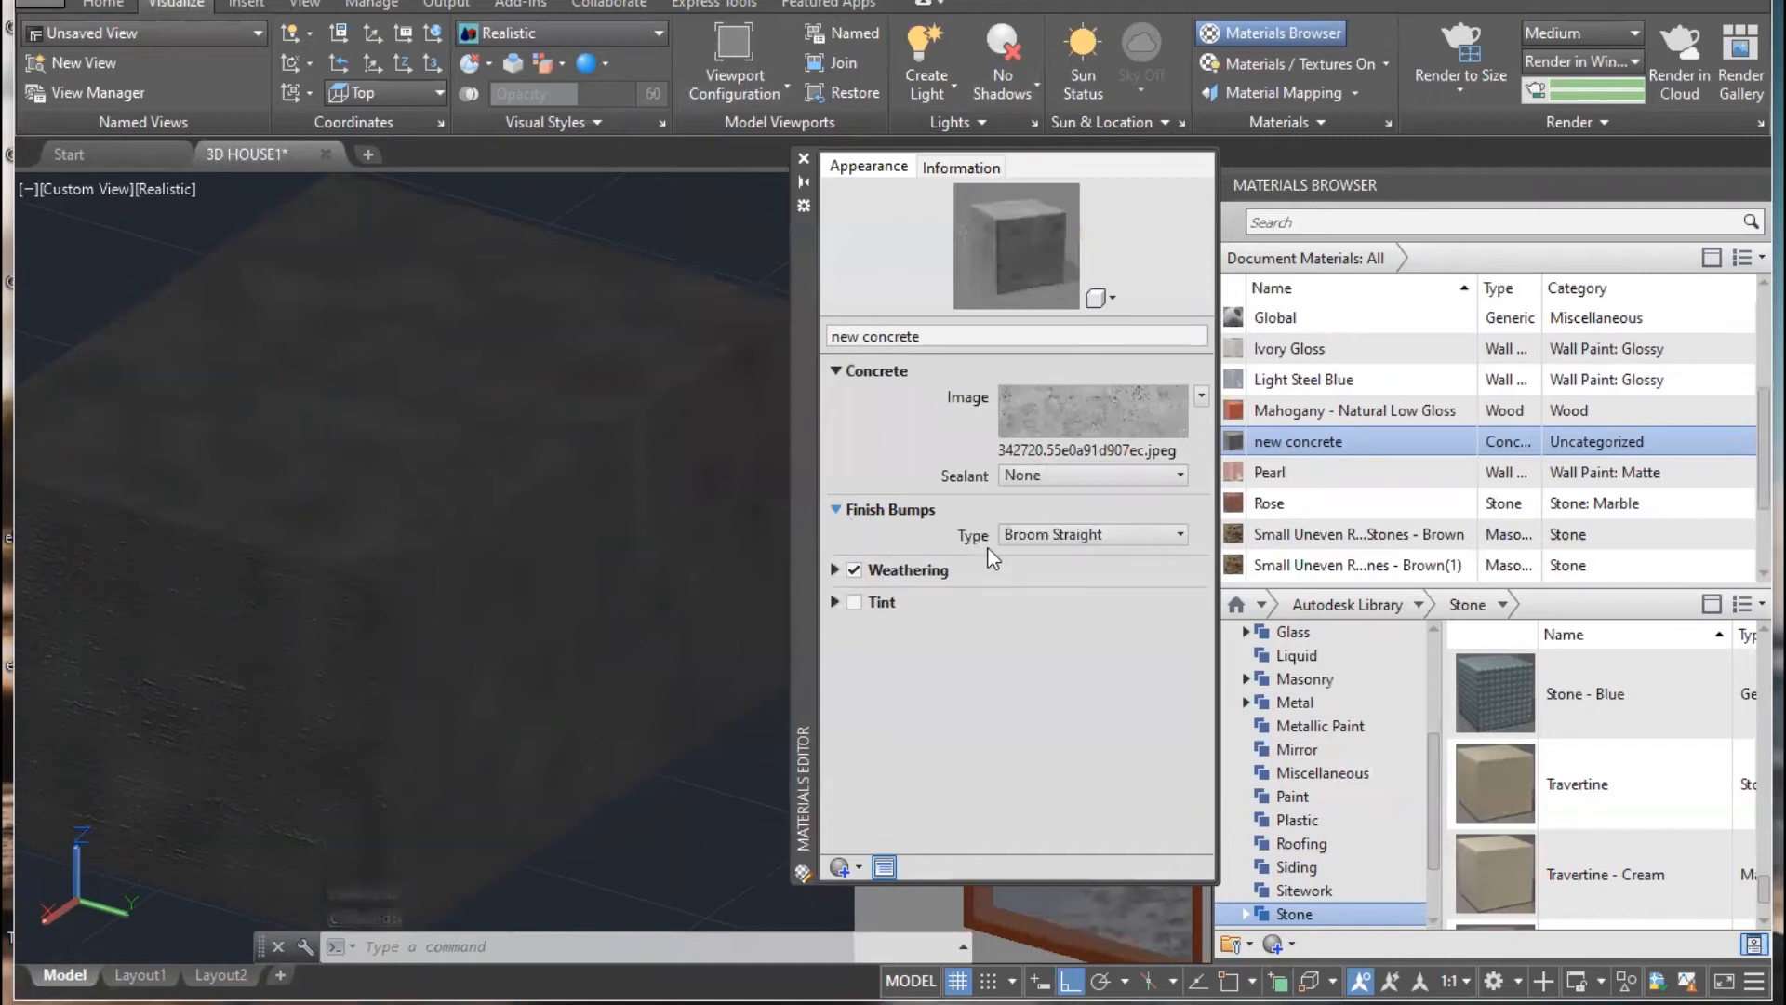
pyautogui.click(1127, 534)
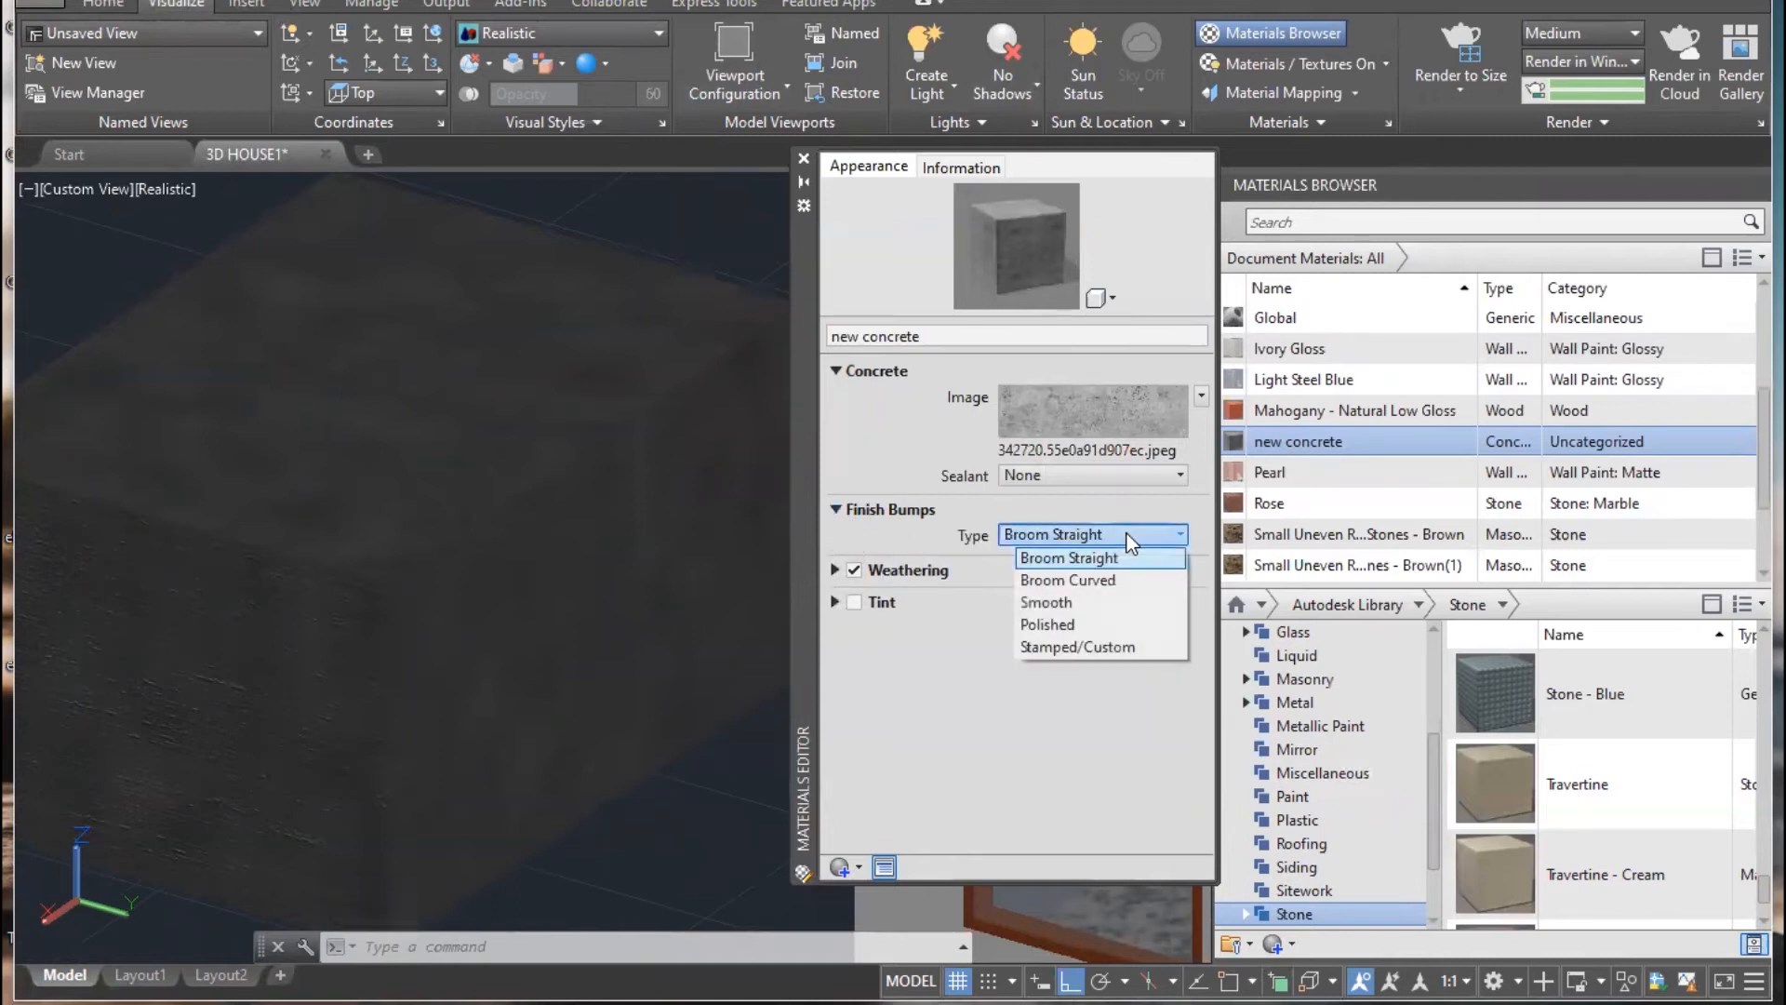
pyautogui.click(1068, 646)
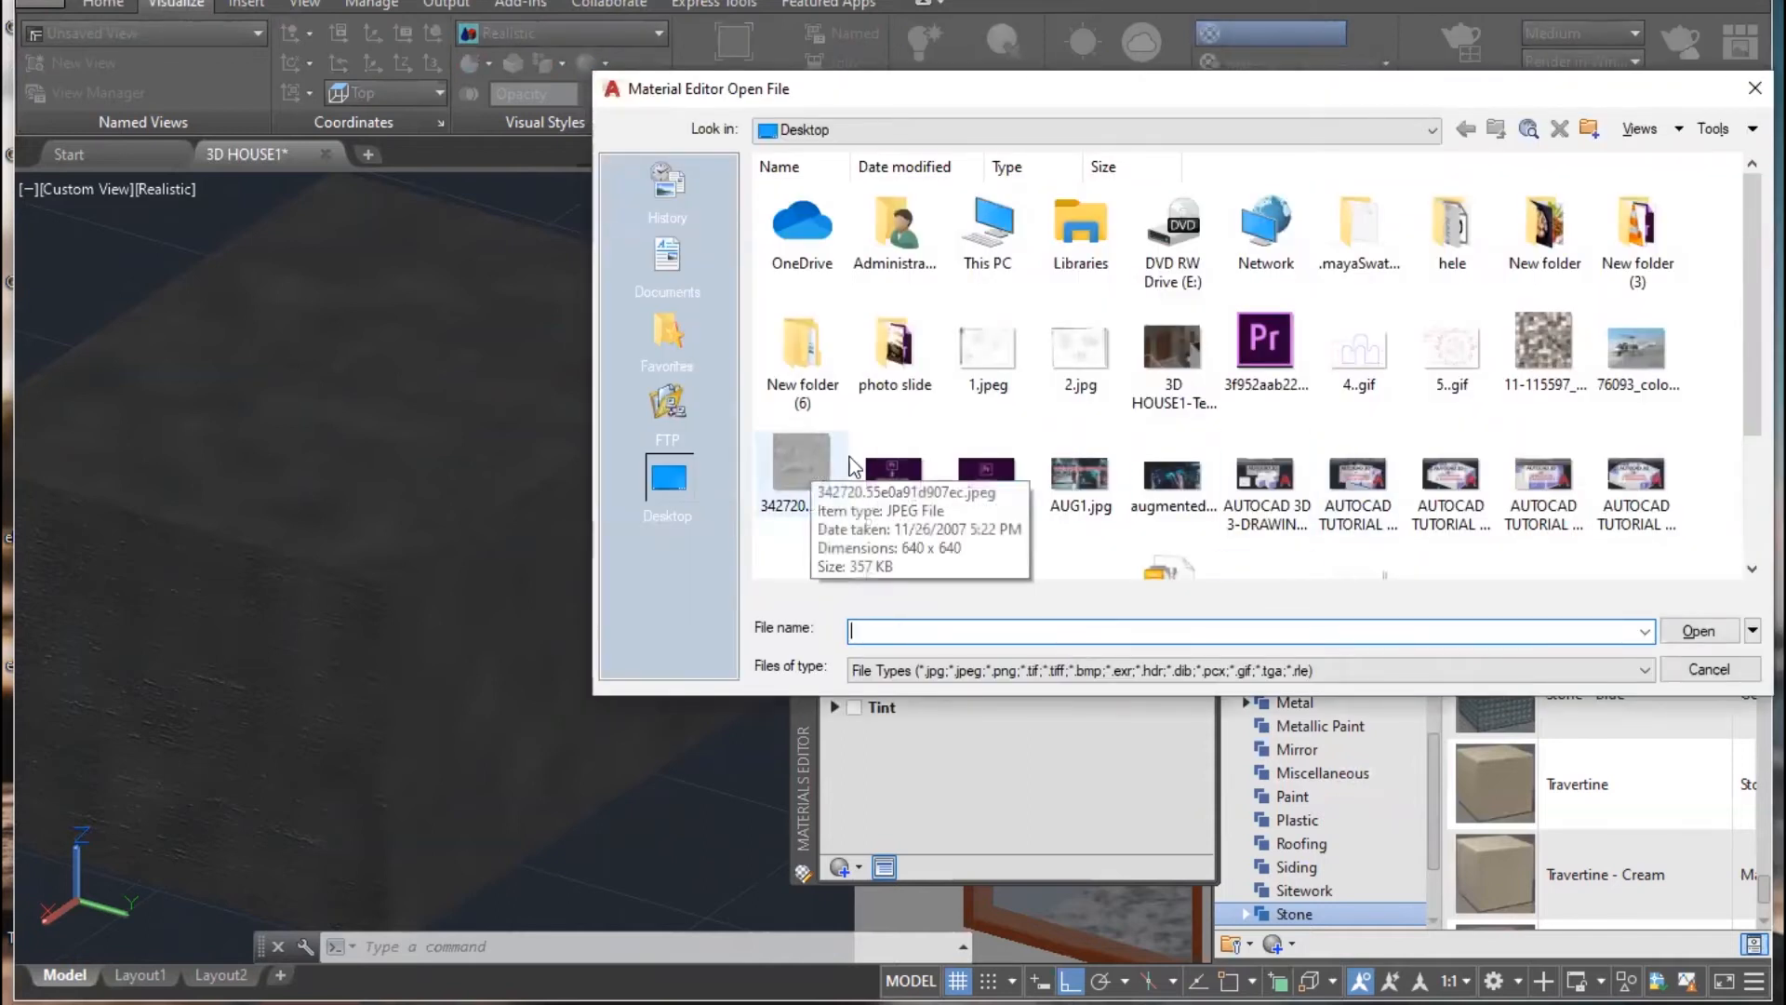
pyautogui.scroll(-2, 1407, 487)
pyautogui.click(1005, 414)
pyautogui.doubleClick(1005, 411)
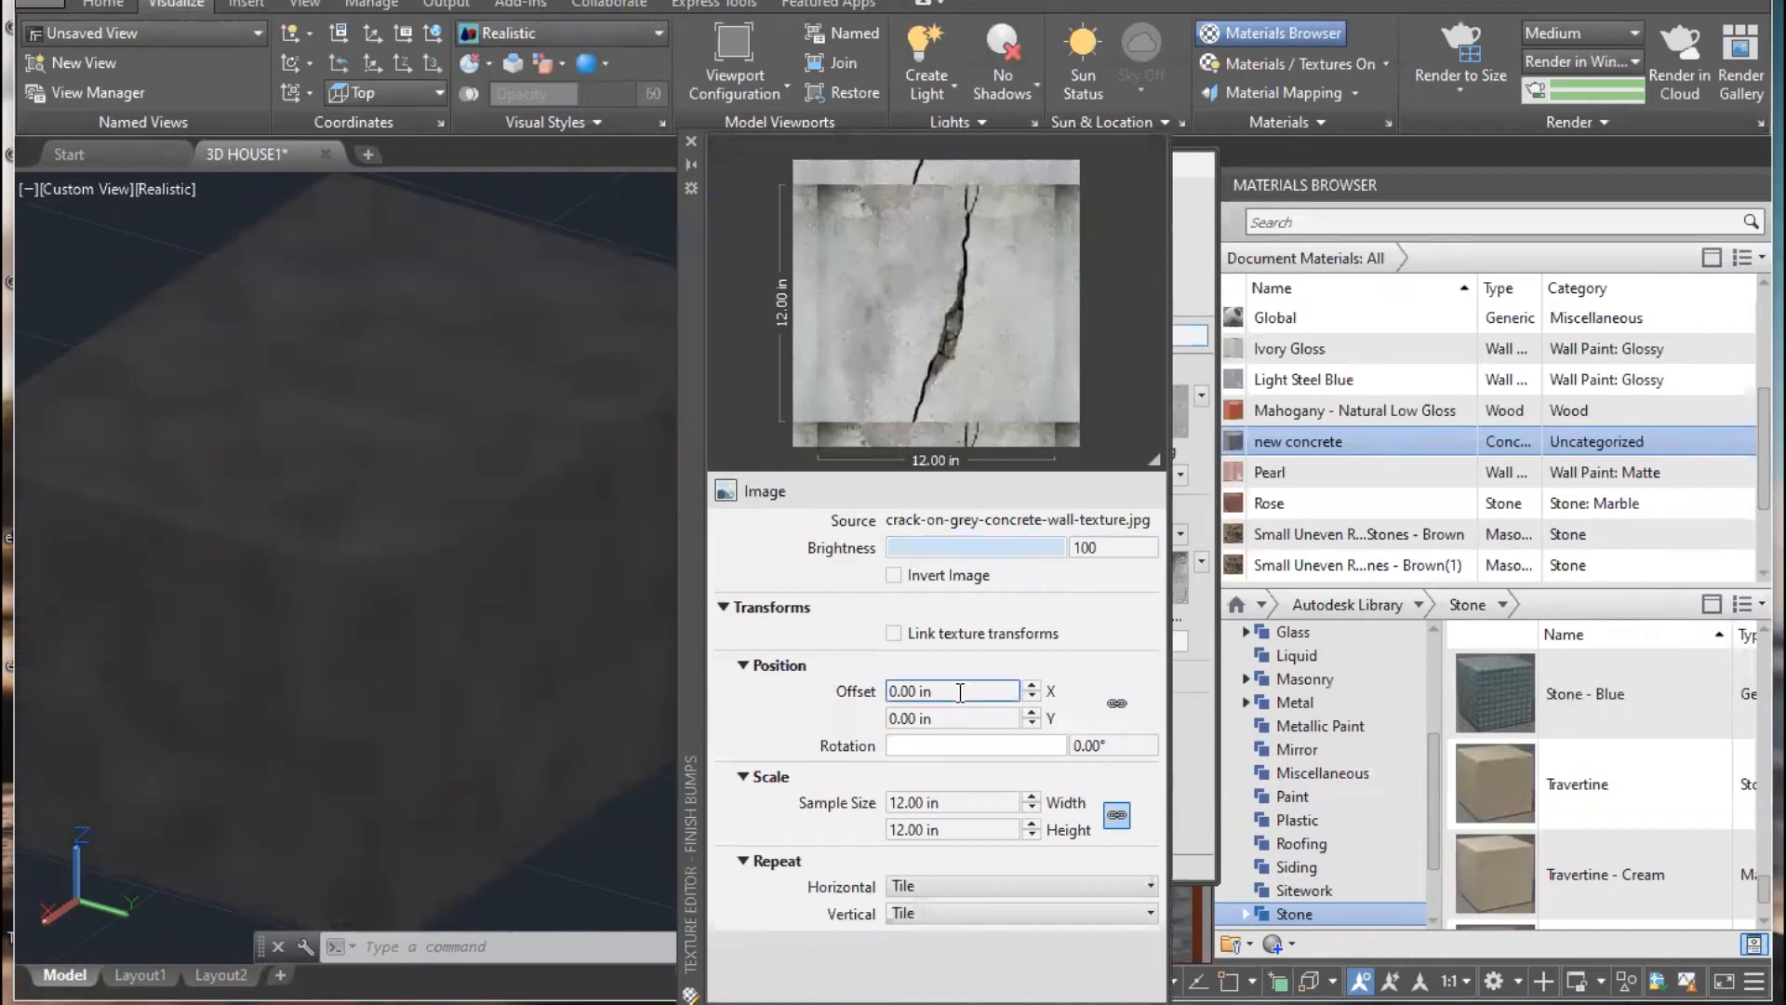
# - Set the bump image's X offset to -0.01 in and the bump amount to 2.00, and inspect the box's surface
pyautogui.click(1031, 696)
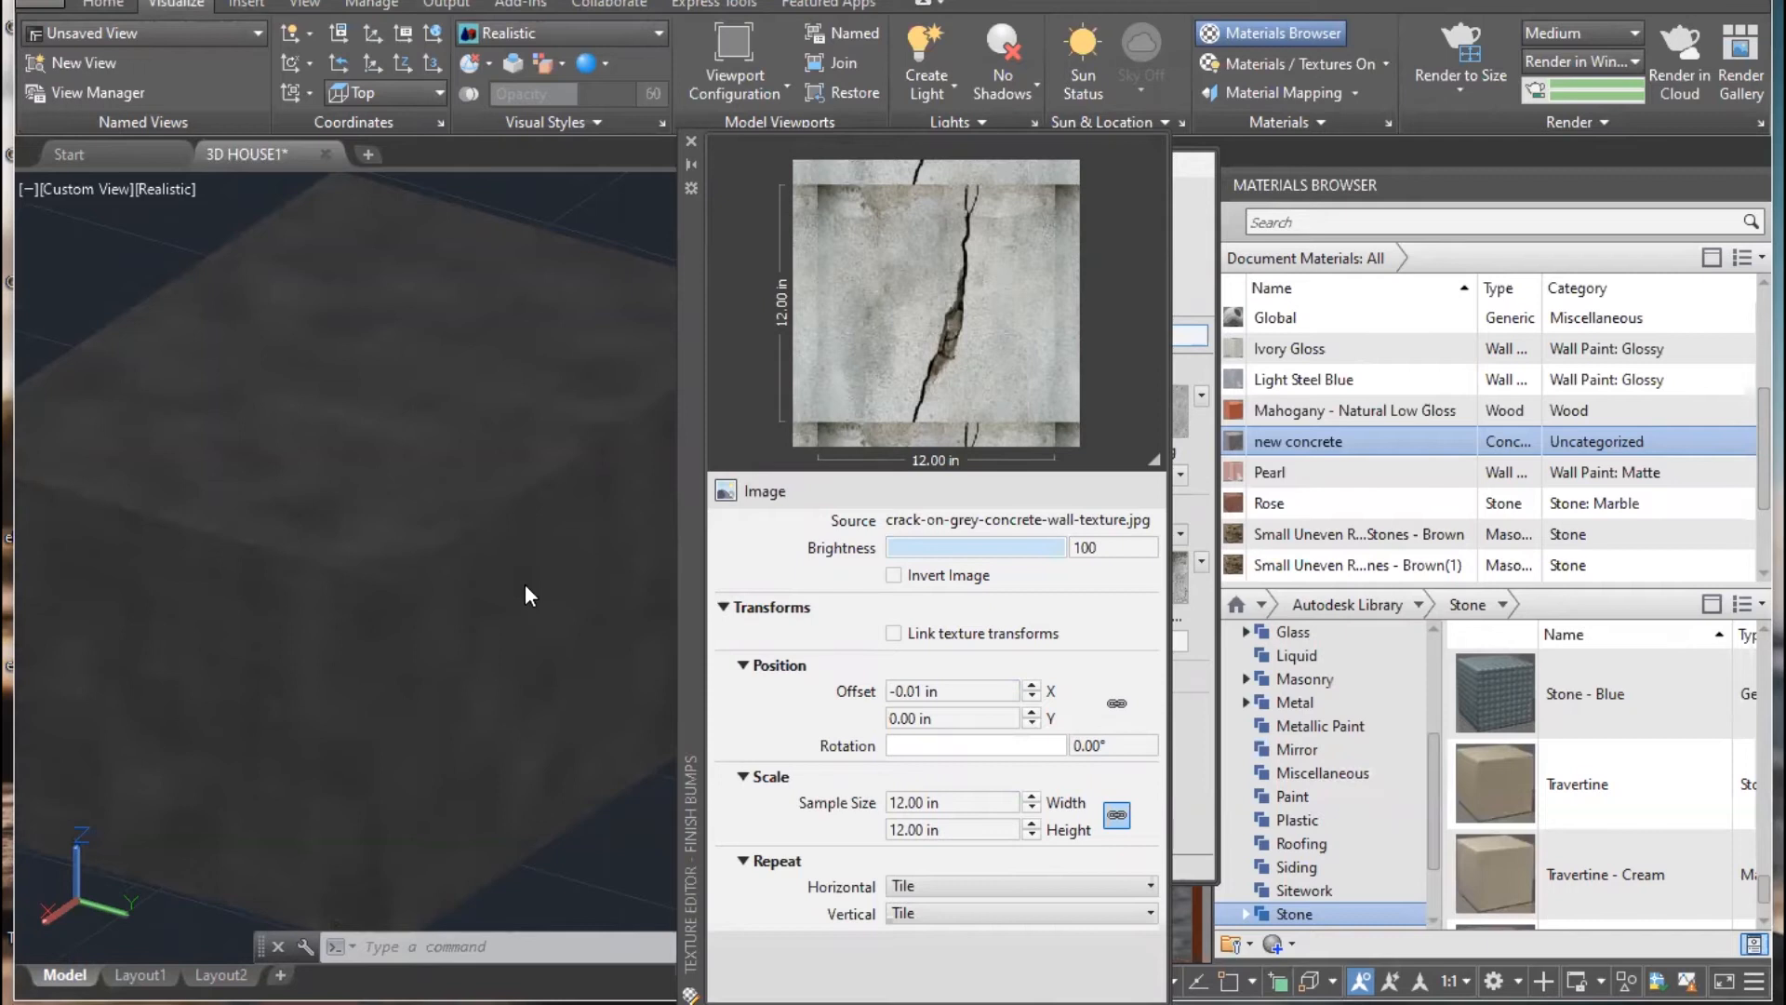
pyautogui.click(692, 141)
pyautogui.moveTo(1056, 642); pyautogui.dragTo(1175, 632)
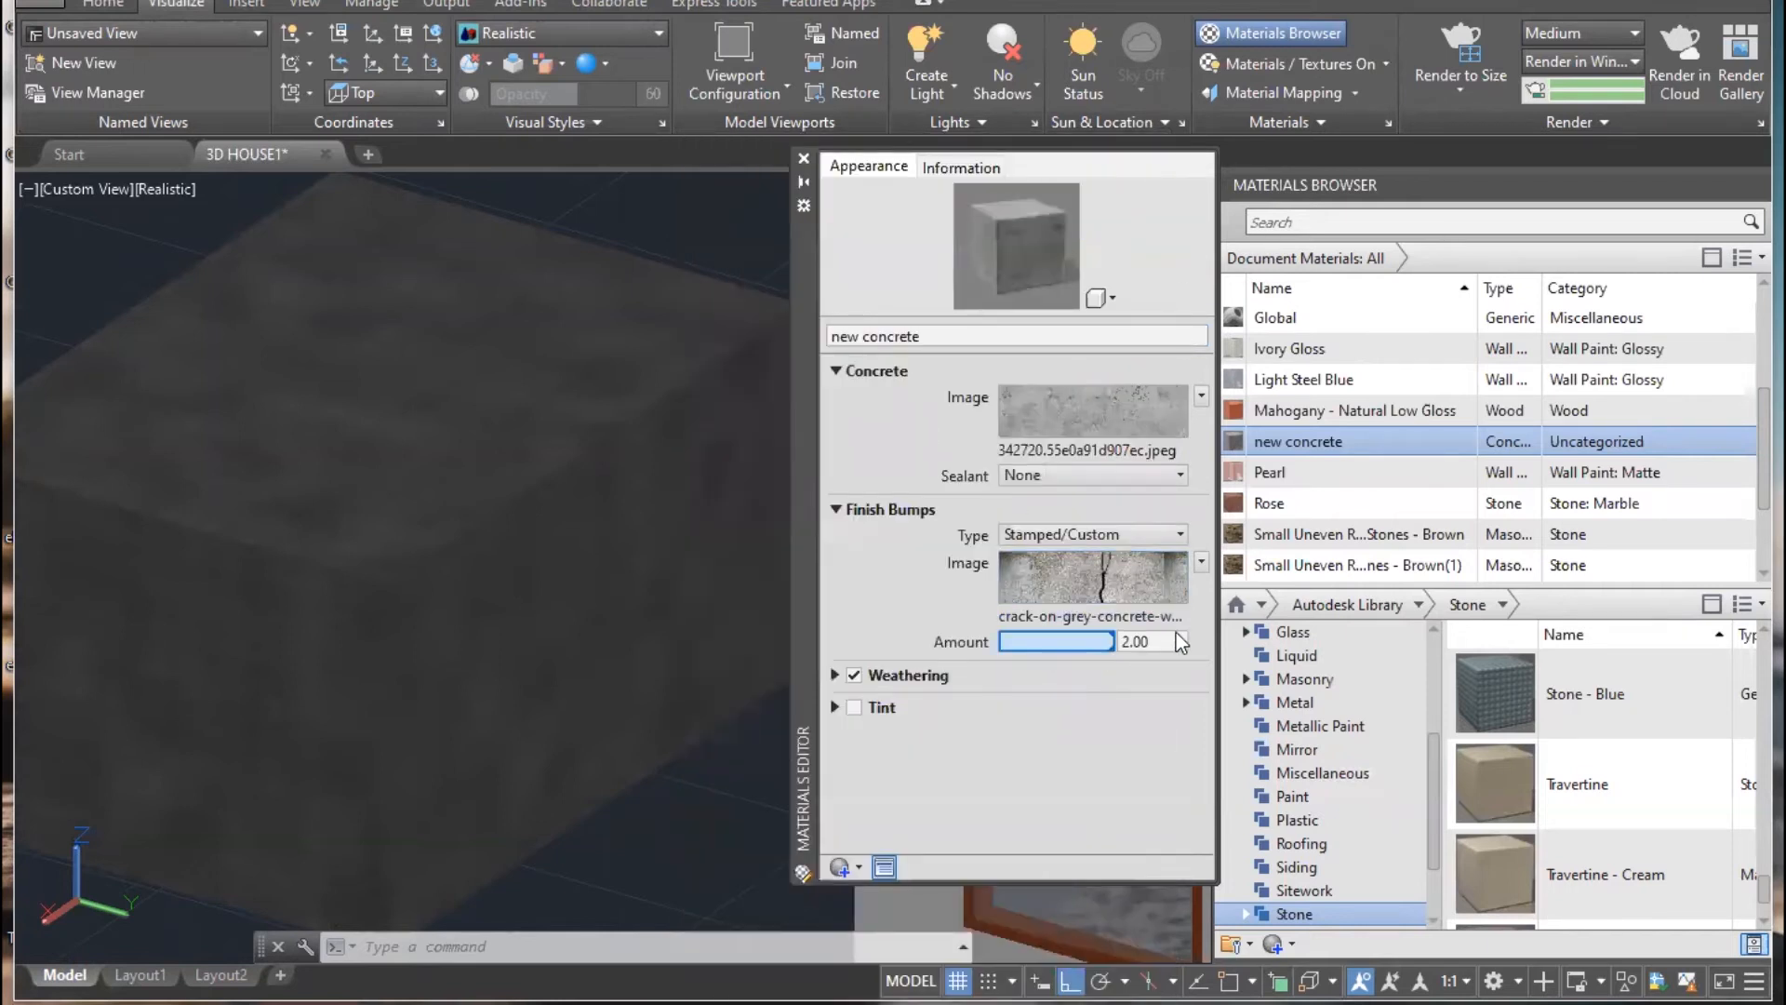
pyautogui.keyDown('shift'); pyautogui.moveTo(452, 577); pyautogui.dragTo(139, 512, button='middle'); pyautogui.keyUp('shift')
pyautogui.moveTo(642, 530); pyautogui.dragTo(401, 471, button='middle')
pyautogui.scroll(5, 401, 470)
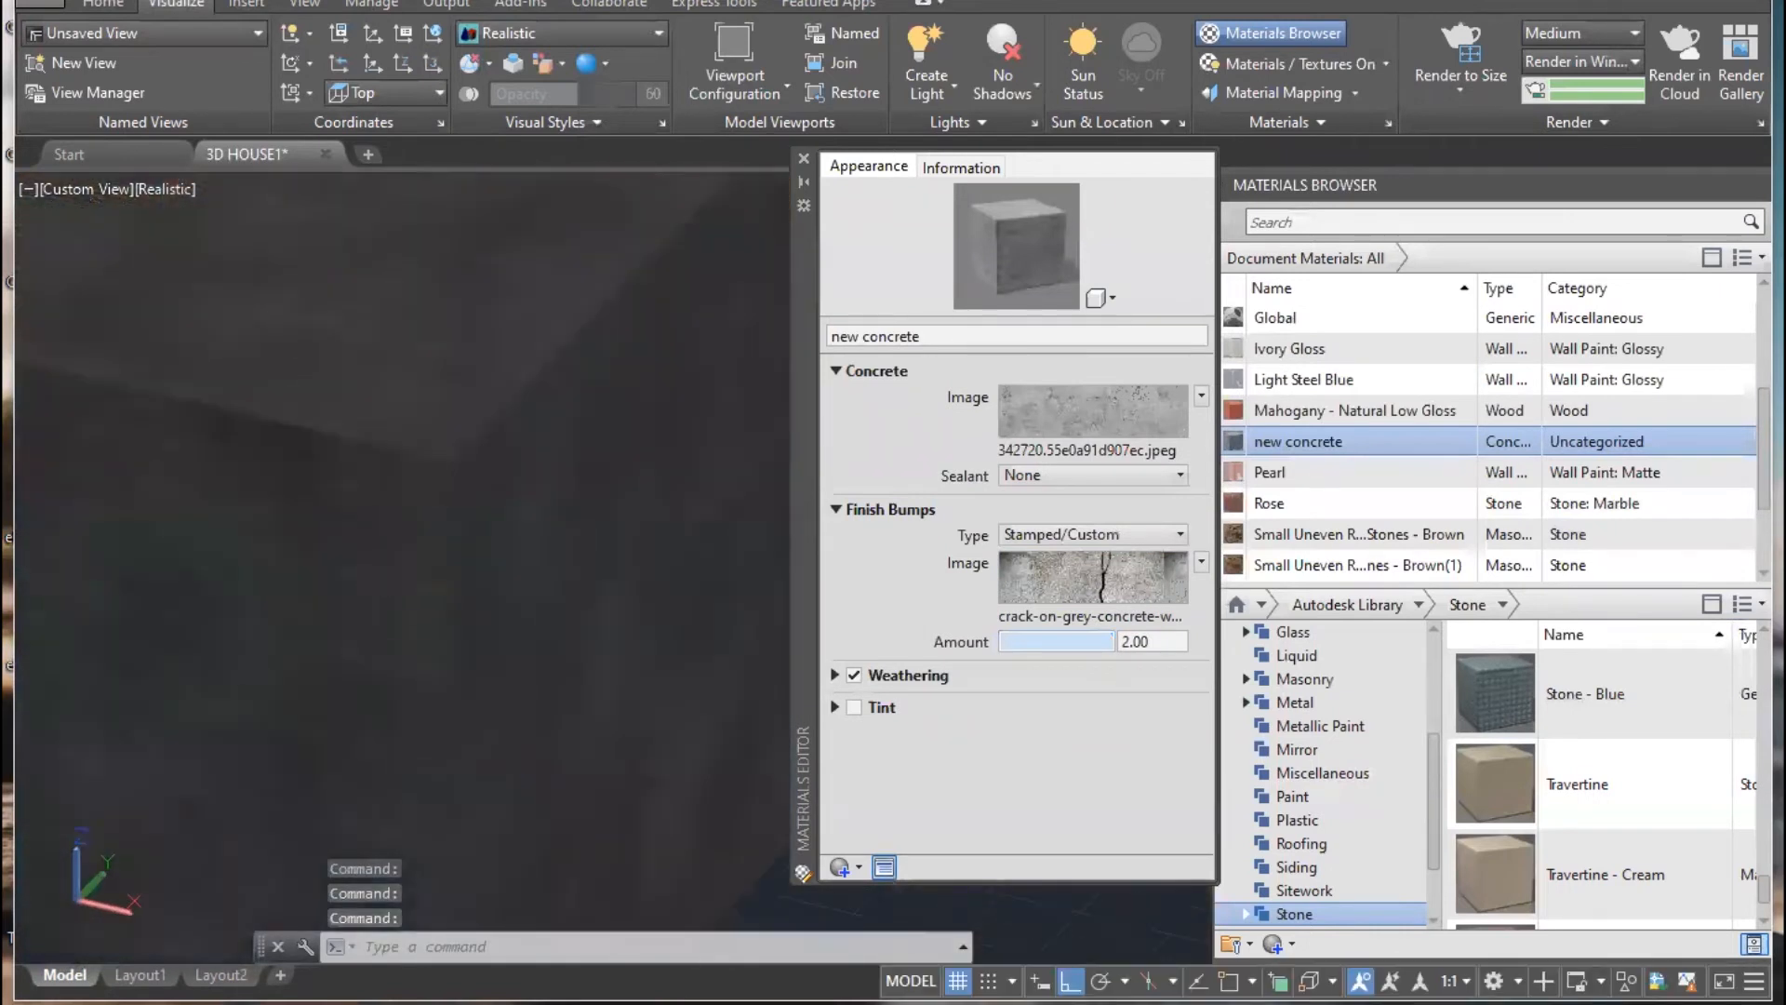
pyautogui.keyDown('shift'); pyautogui.moveTo(412, 534); pyautogui.dragTo(538, 399, button='middle'); pyautogui.keyUp('shift')
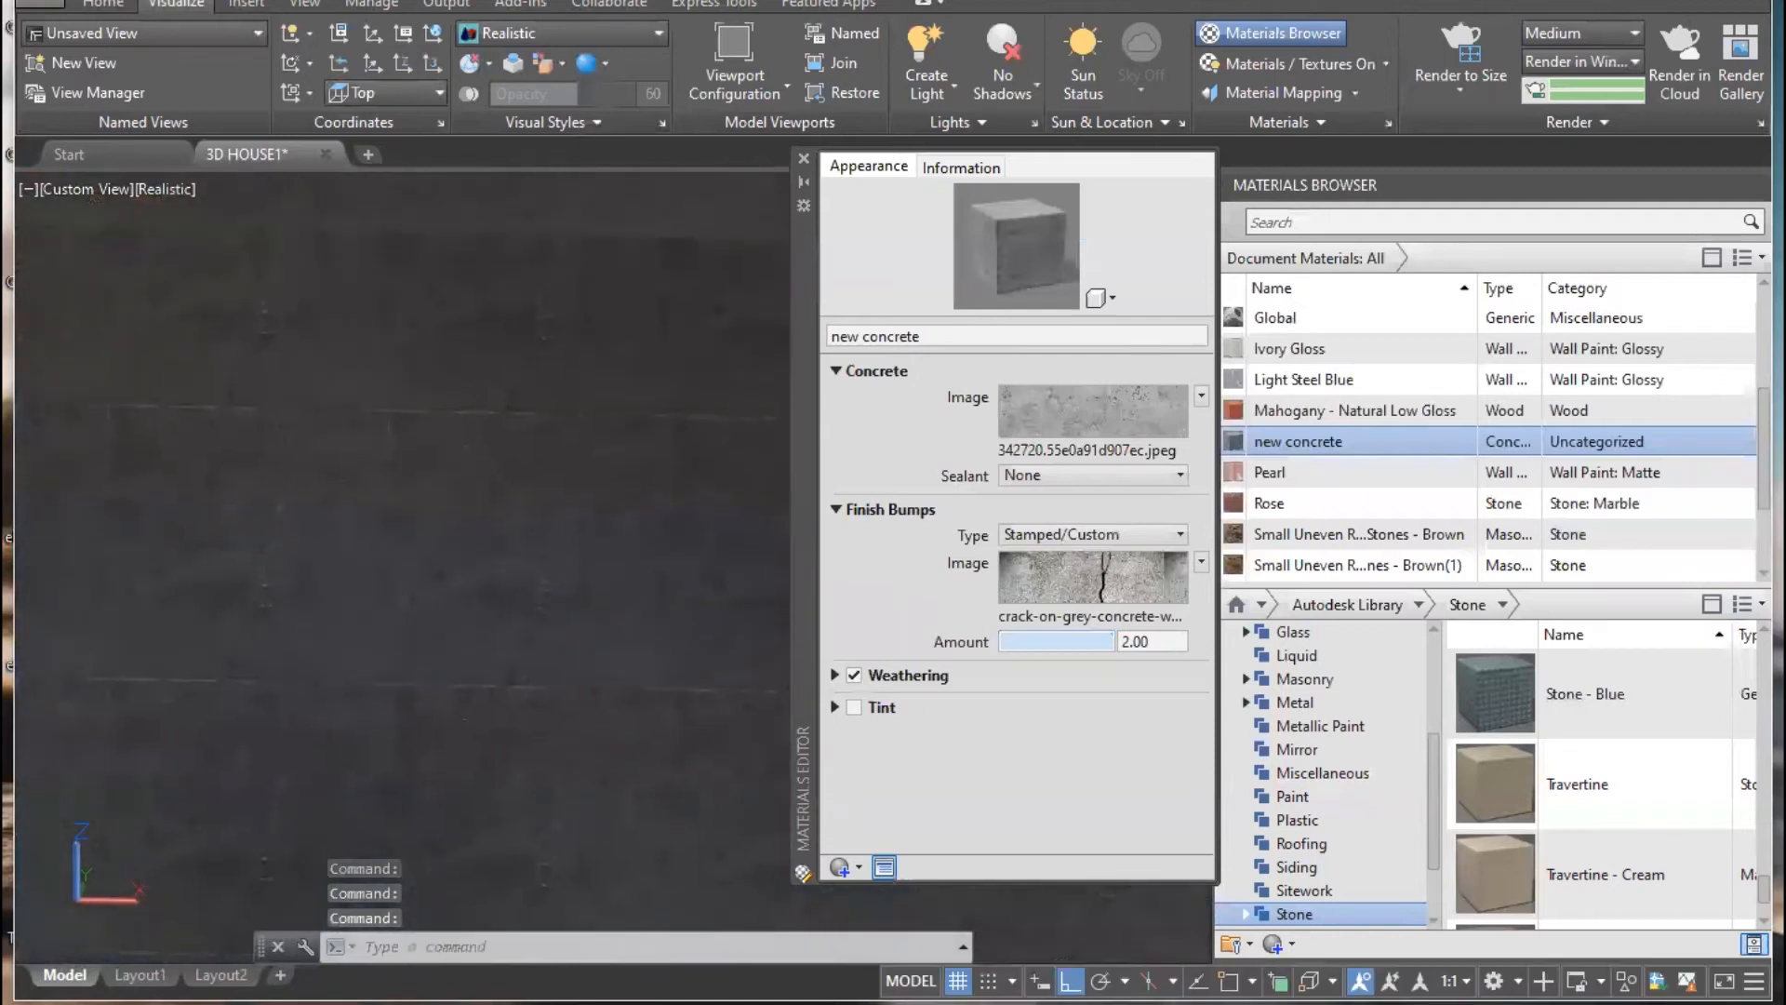
# - Set the new concrete bump image's sample size to 500 in wide and 500 in high
pyautogui.click(1131, 577)
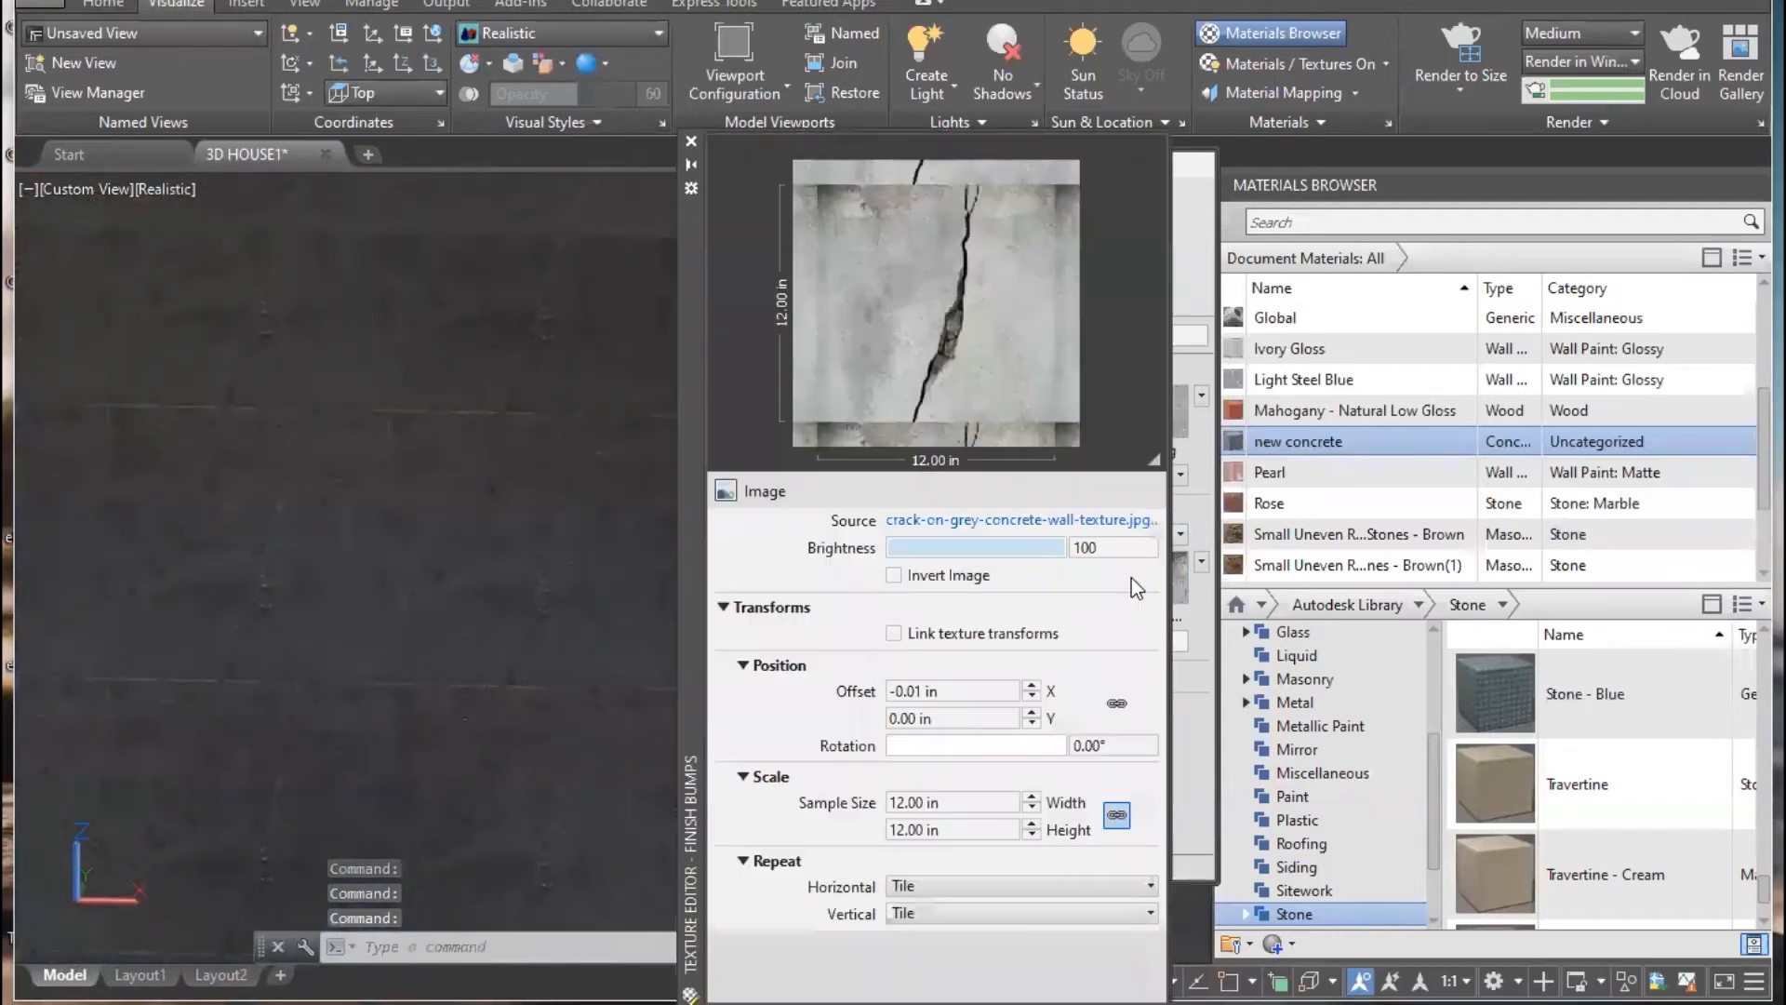
pyautogui.click(955, 806)
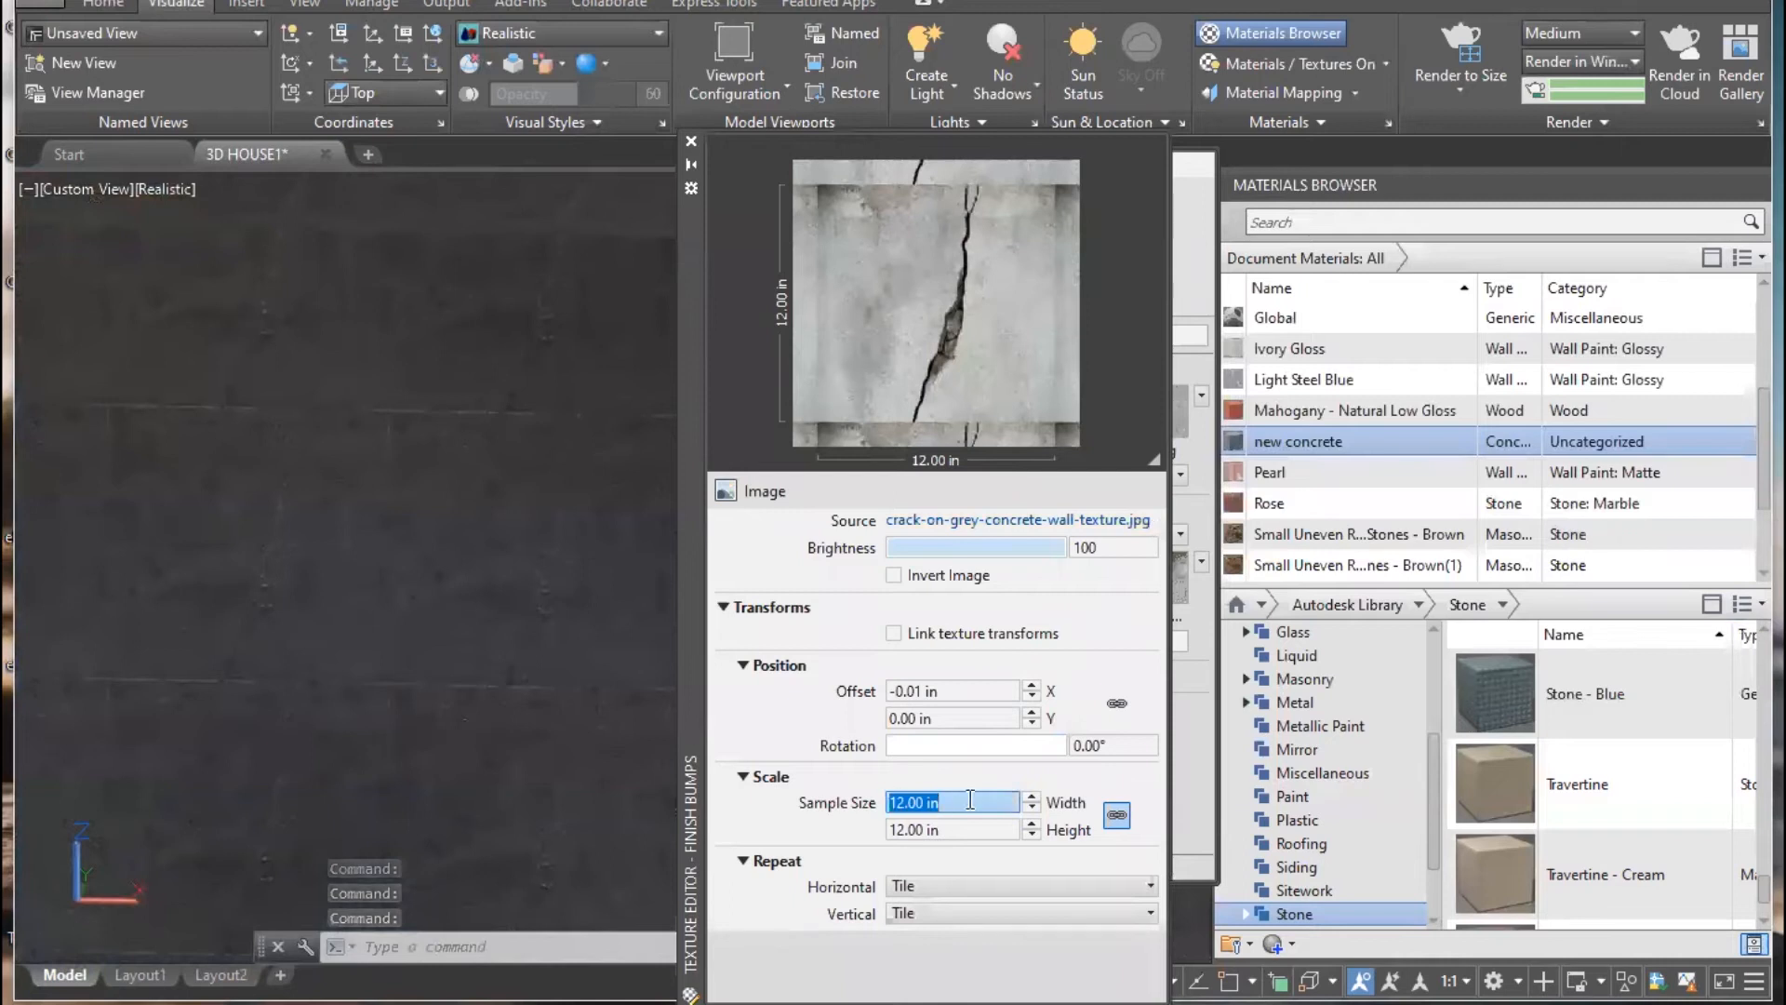
pyautogui.write('500')
pyautogui.press('Return')
pyautogui.click(971, 830)
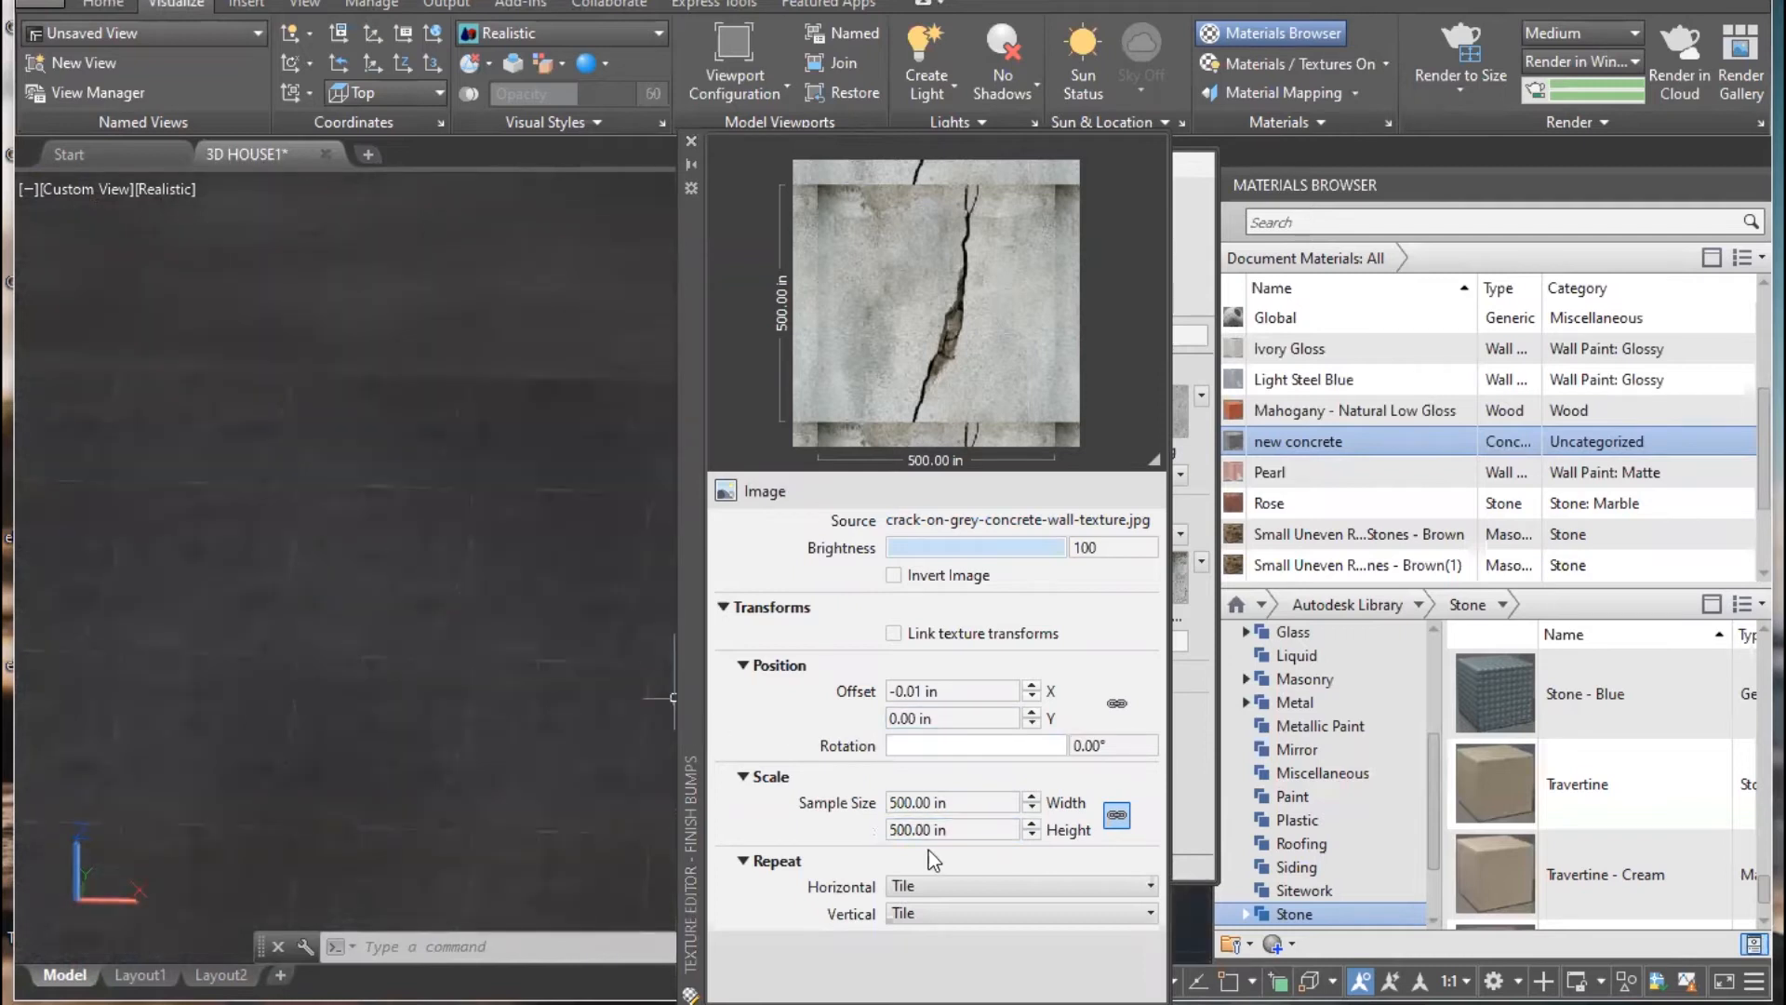
# - Set the crack bump image's offset to 50 in on X and -0.01 in on Y
pyautogui.click(963, 718)
pyautogui.write('-0.01')
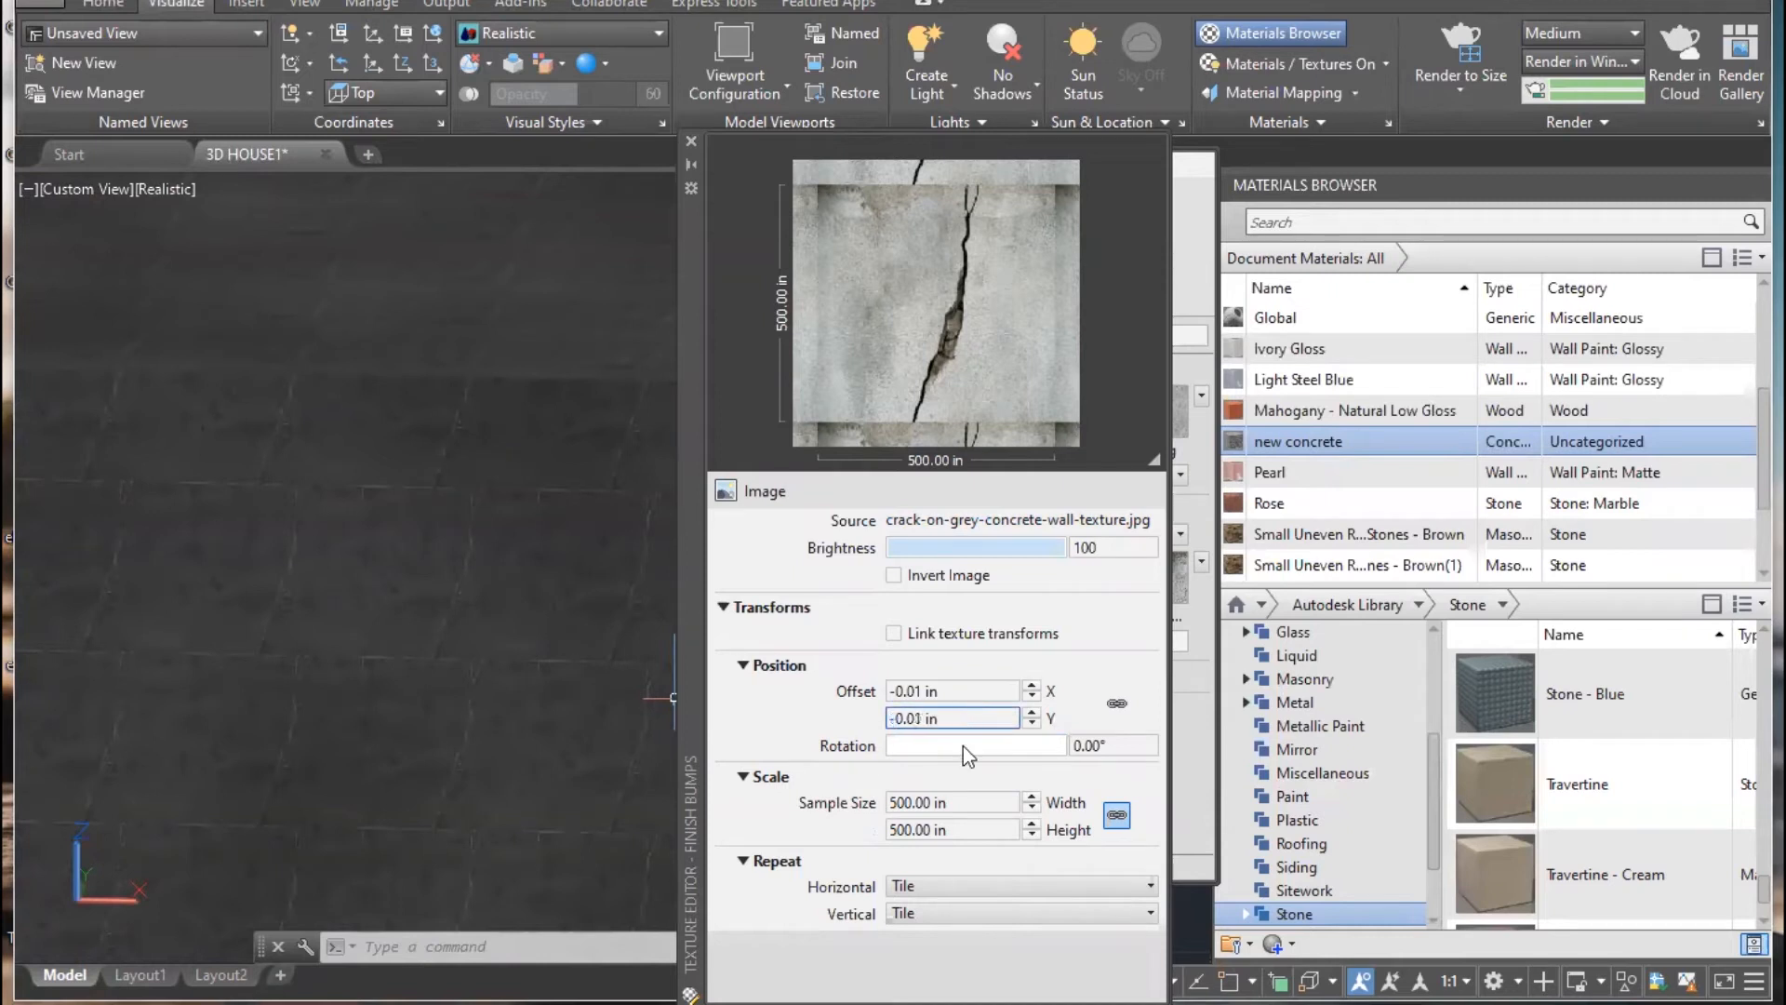
pyautogui.press('Return')
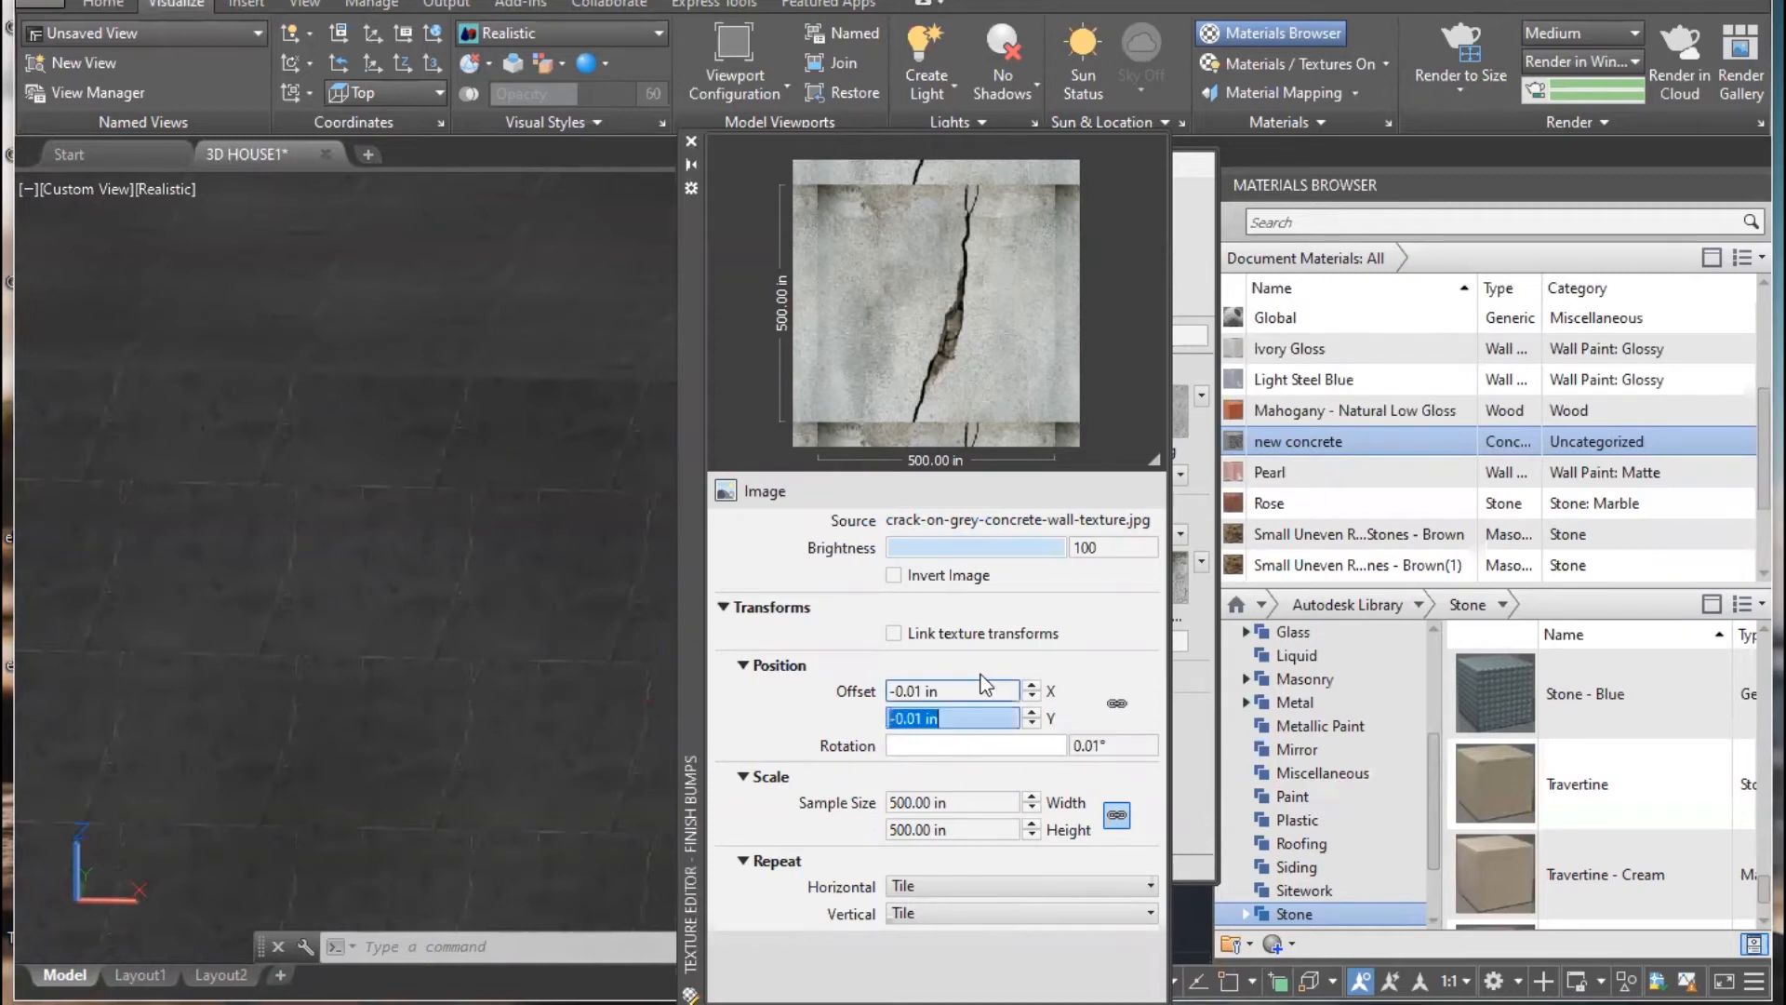
pyautogui.click(958, 693)
pyautogui.write('50')
pyautogui.press('Return')
# - Close the finish bumps texture editor and delete the concrete box in front of the house
pyautogui.keyDown('shift'); pyautogui.moveTo(465, 372); pyautogui.dragTo(325, 582, button='middle'); pyautogui.keyUp('shift')
pyautogui.click(322, 587)
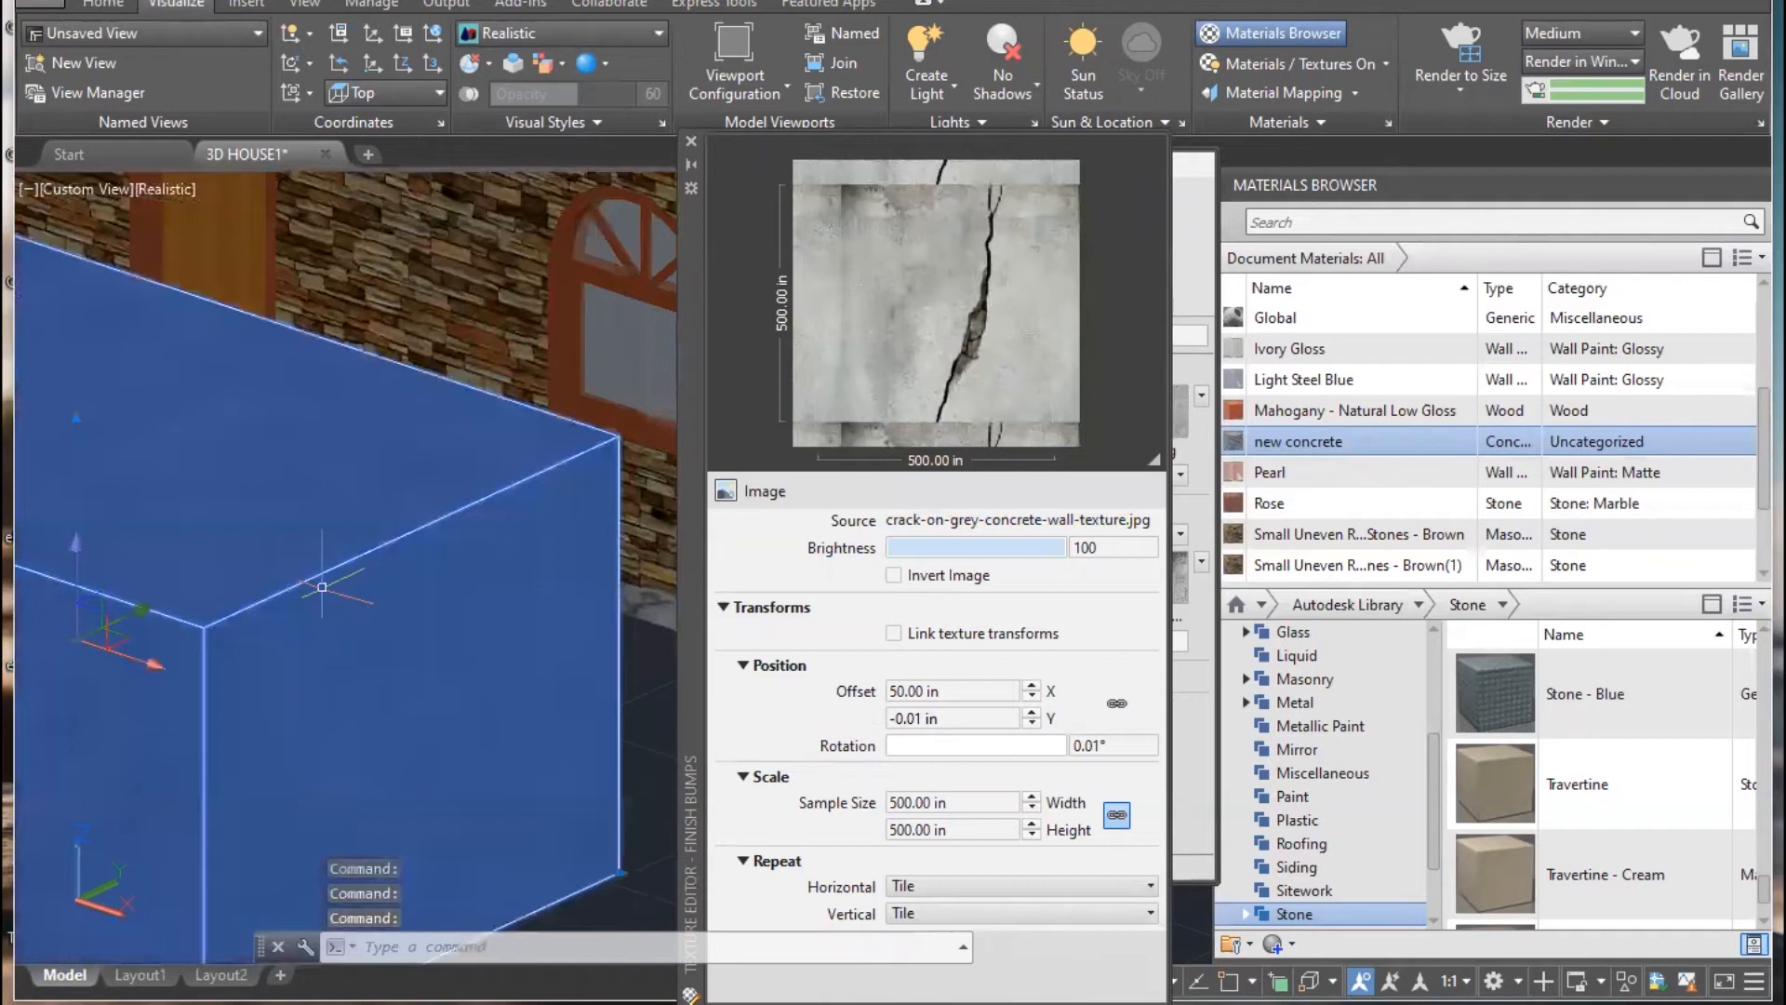
pyautogui.click(690, 140)
pyautogui.keyDown('shift'); pyautogui.moveTo(549, 591); pyautogui.dragTo(507, 606, button='middle'); pyautogui.keyUp('shift')
pyautogui.press('Delete')
pyautogui.moveTo(461, 712)
pyautogui.keyDown('shift'); pyautogui.mouseDown(button='middle')
pyautogui.moveTo(369, 572)
pyautogui.moveTo(279, 549)
pyautogui.mouseUp(button='middle'); pyautogui.keyUp('shift')
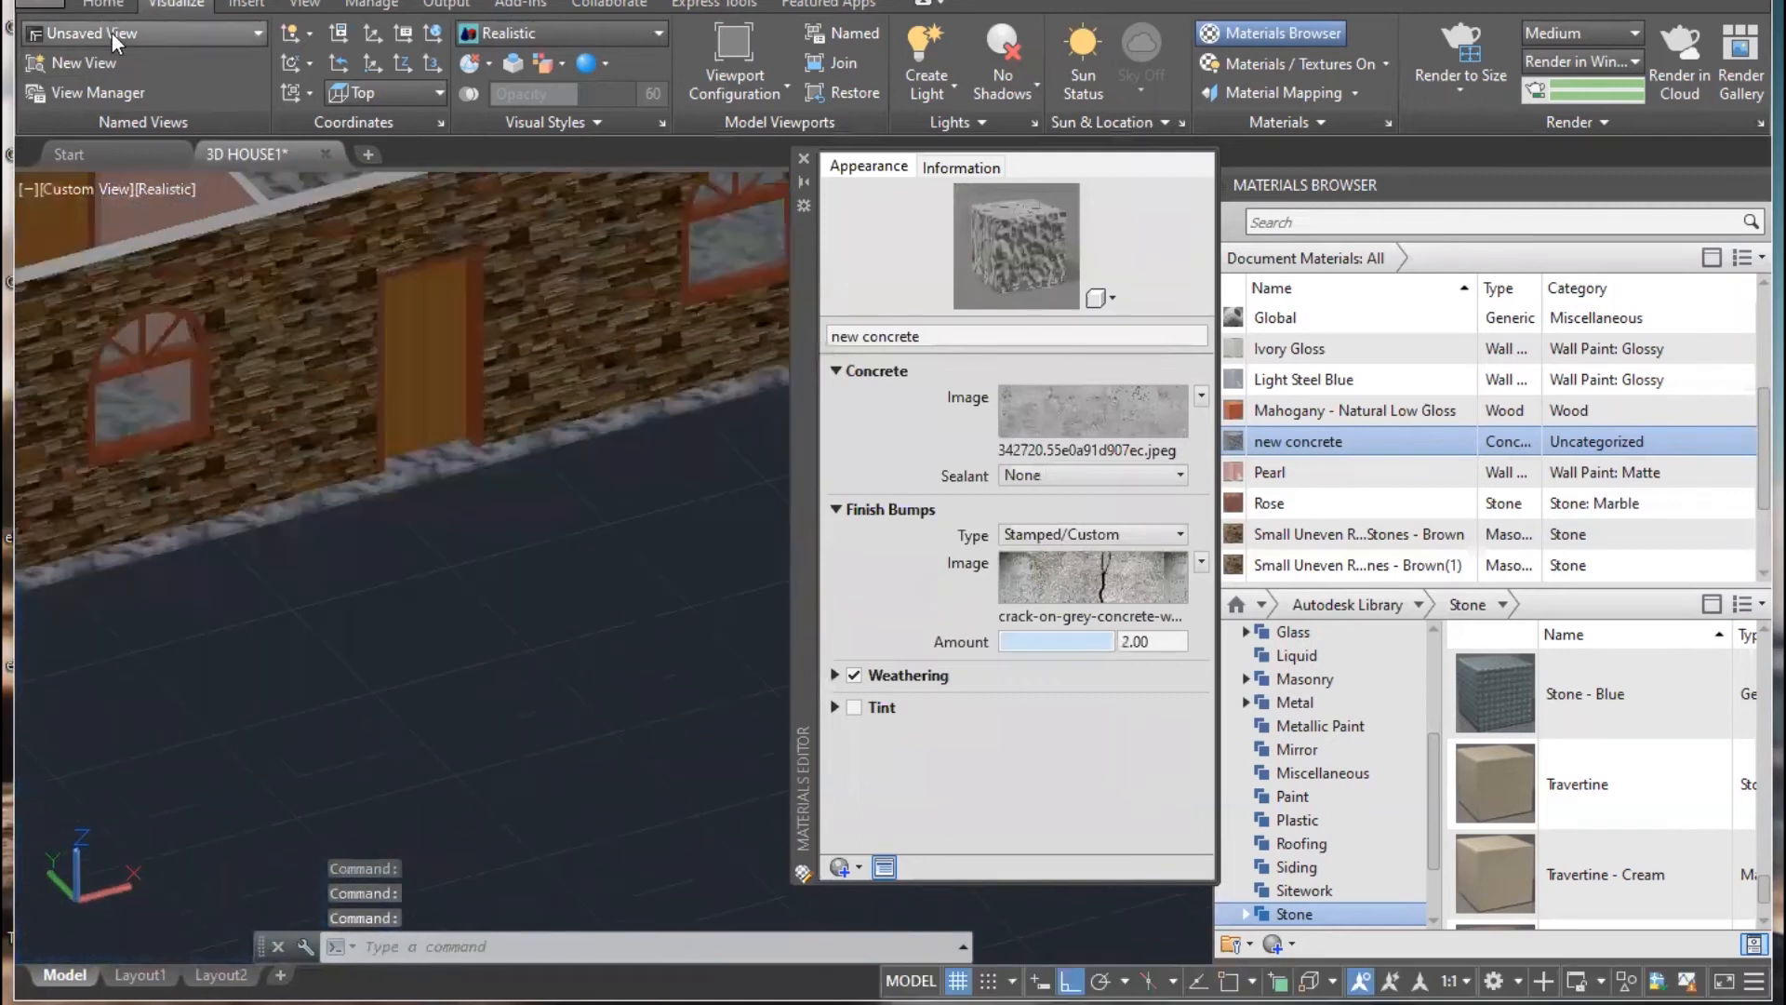
# - Draw a new thin, upright box in front of the house's stone wall and door
pyautogui.click(102, 5)
pyautogui.click(41, 53)
pyautogui.click(641, 597)
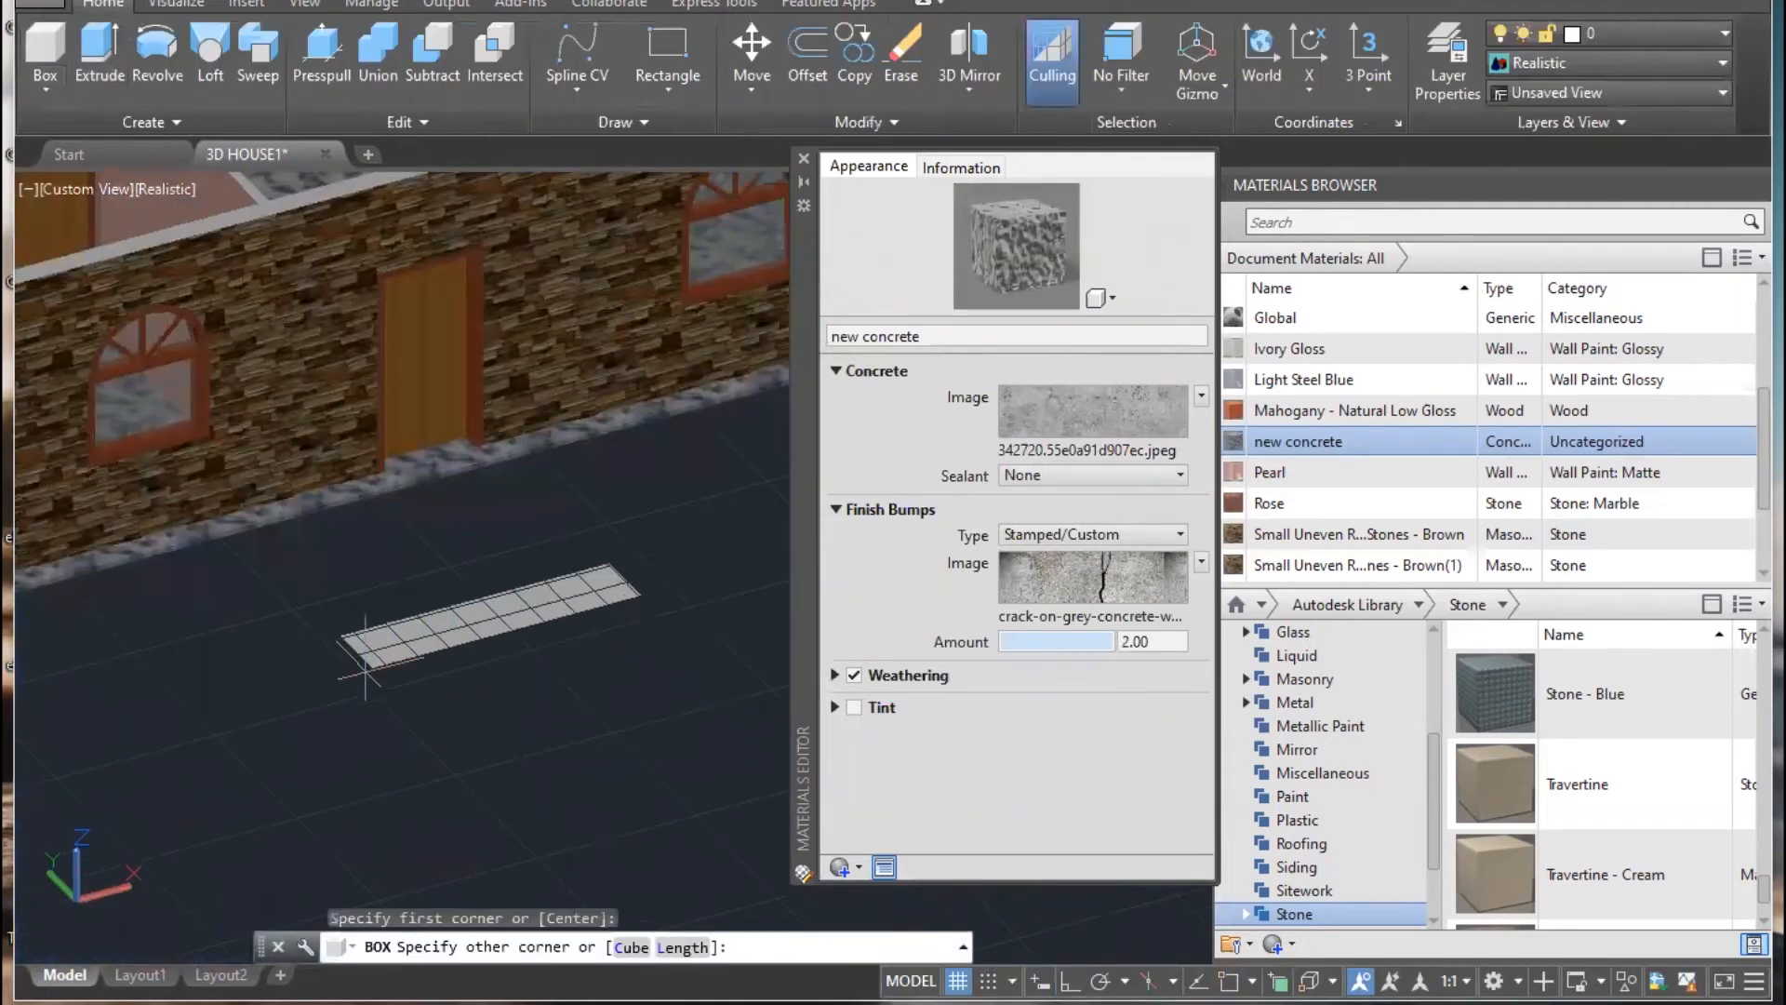
pyautogui.click(247, 693)
pyautogui.click(353, 381)
# - Close the new concrete material's editor, create a Water-type material, and close its editor
pyautogui.moveTo(1298, 443)
pyautogui.mouseDown()
pyautogui.moveTo(584, 549)
pyautogui.moveTo(1329, 452)
pyautogui.mouseUp()
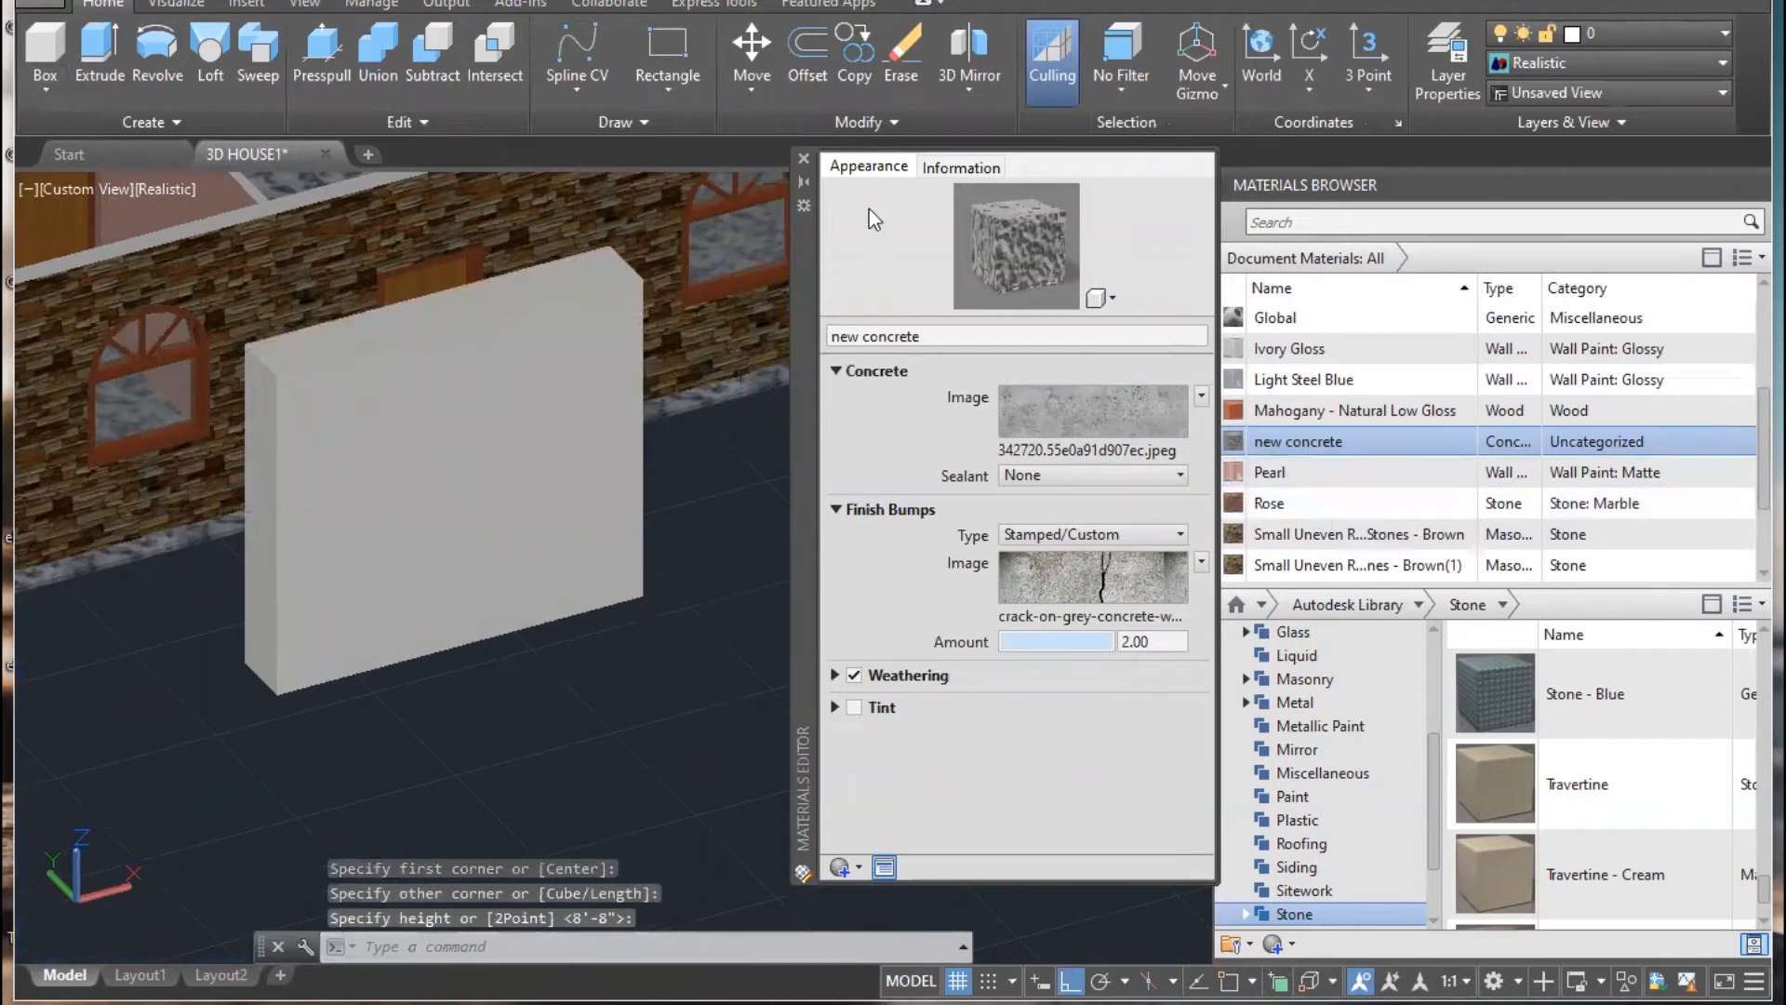
pyautogui.click(802, 163)
pyautogui.click(1289, 941)
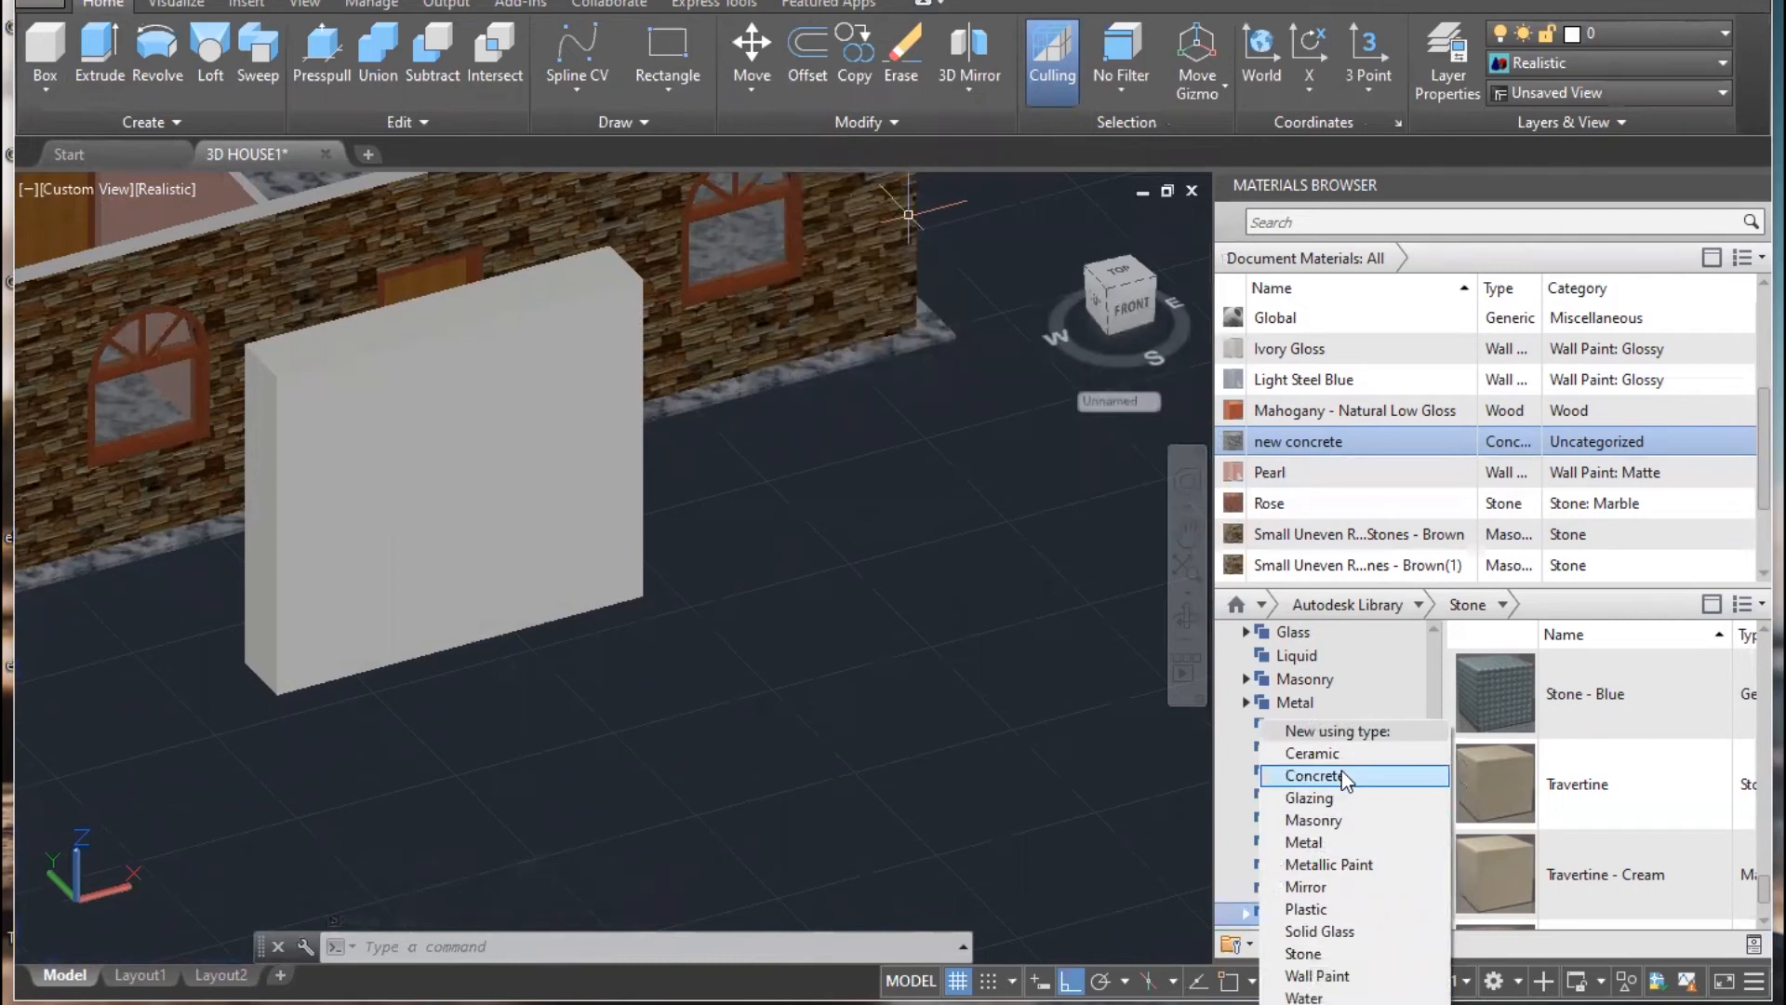
pyautogui.click(1303, 995)
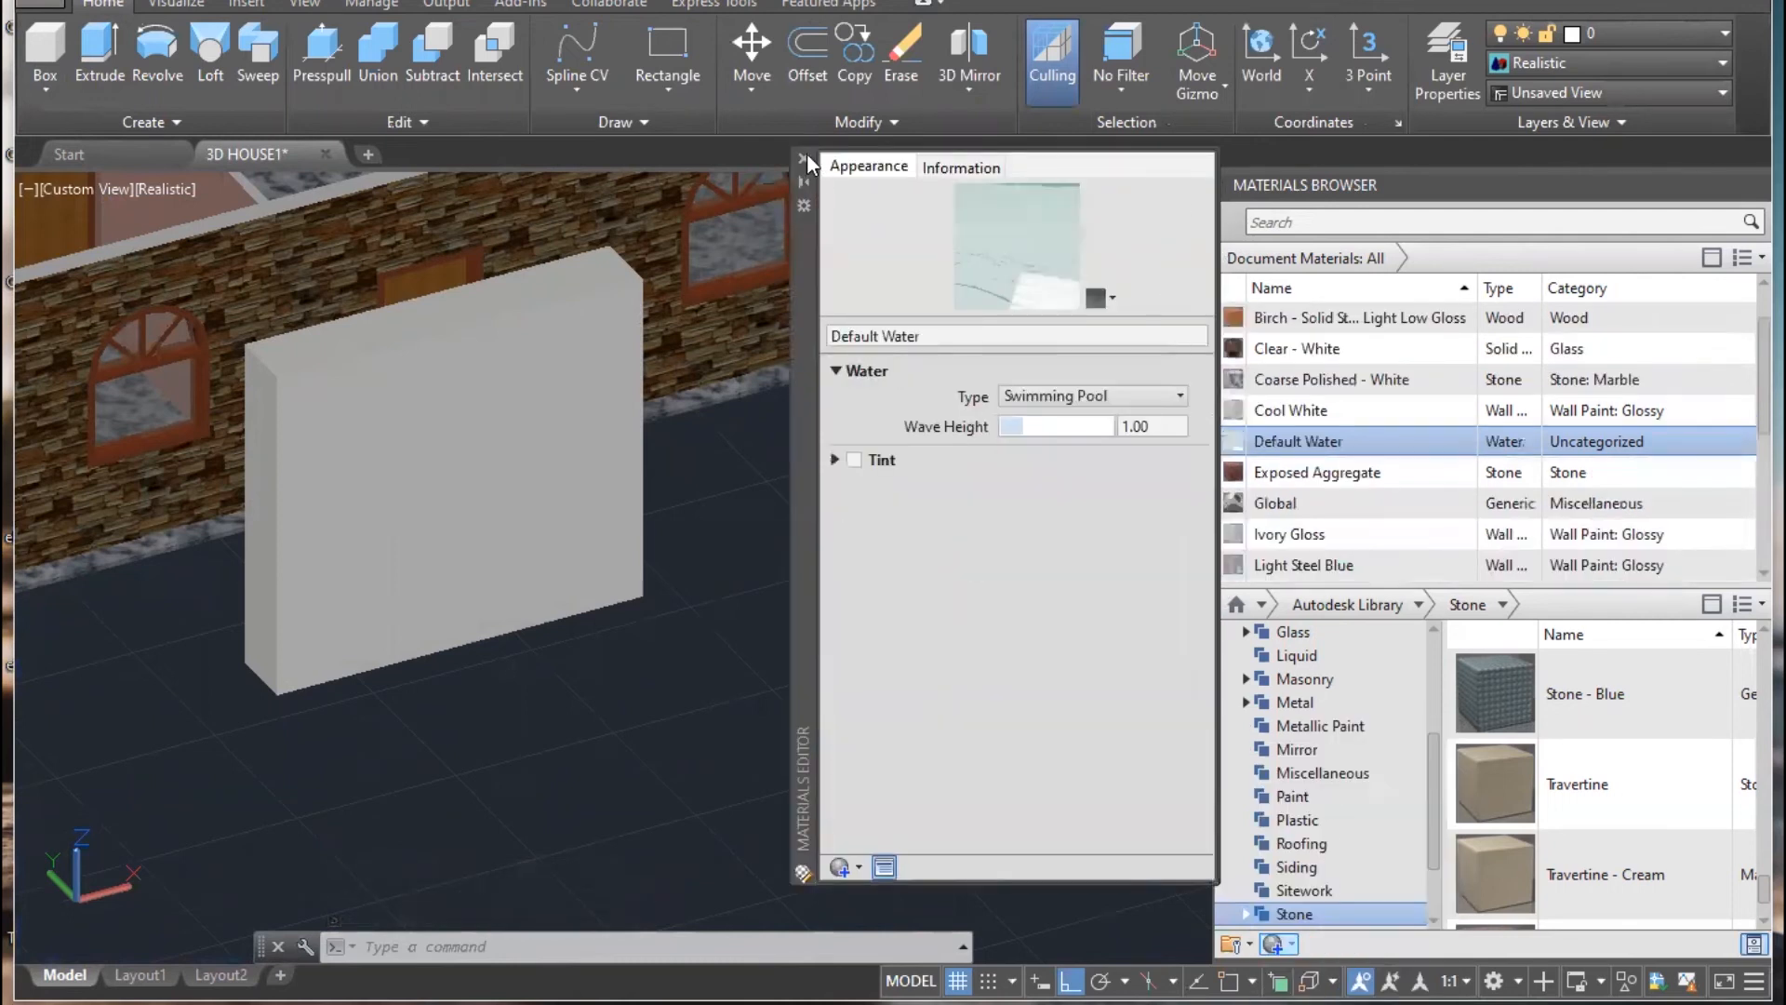
pyautogui.click(803, 158)
# - Create a Wood-type material with its default settings and apply it to the new box
pyautogui.click(1237, 943)
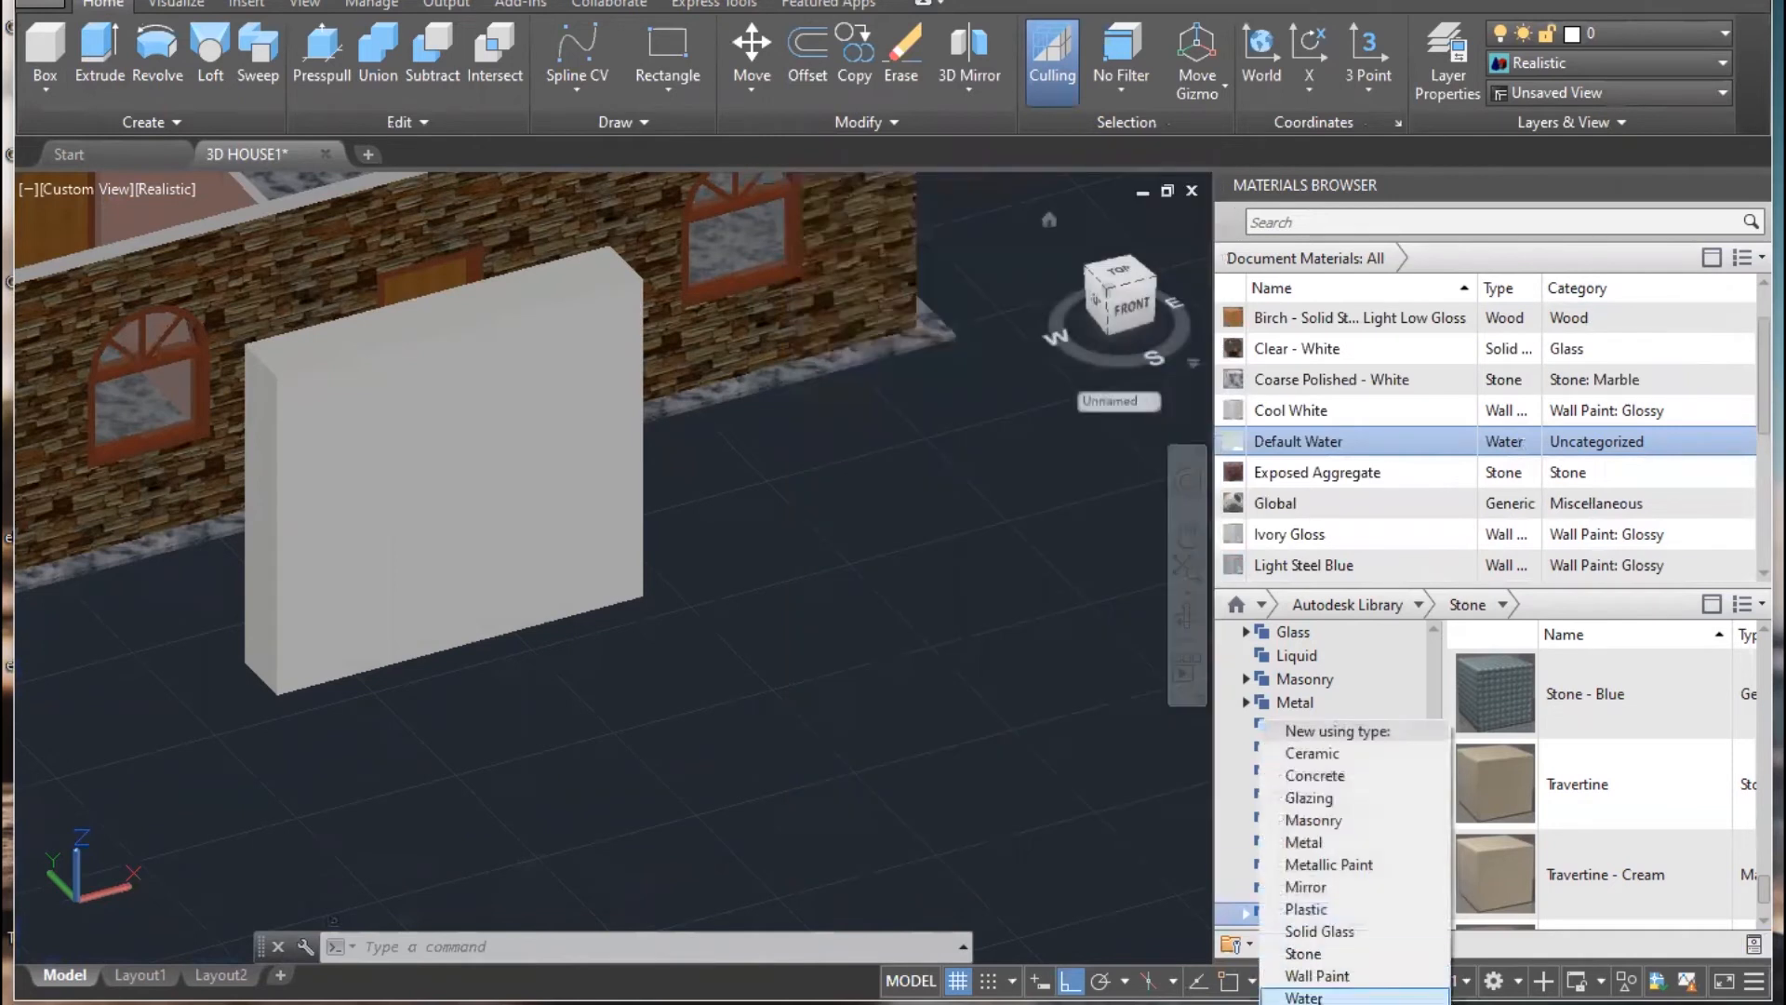
pyautogui.click(1303, 1003)
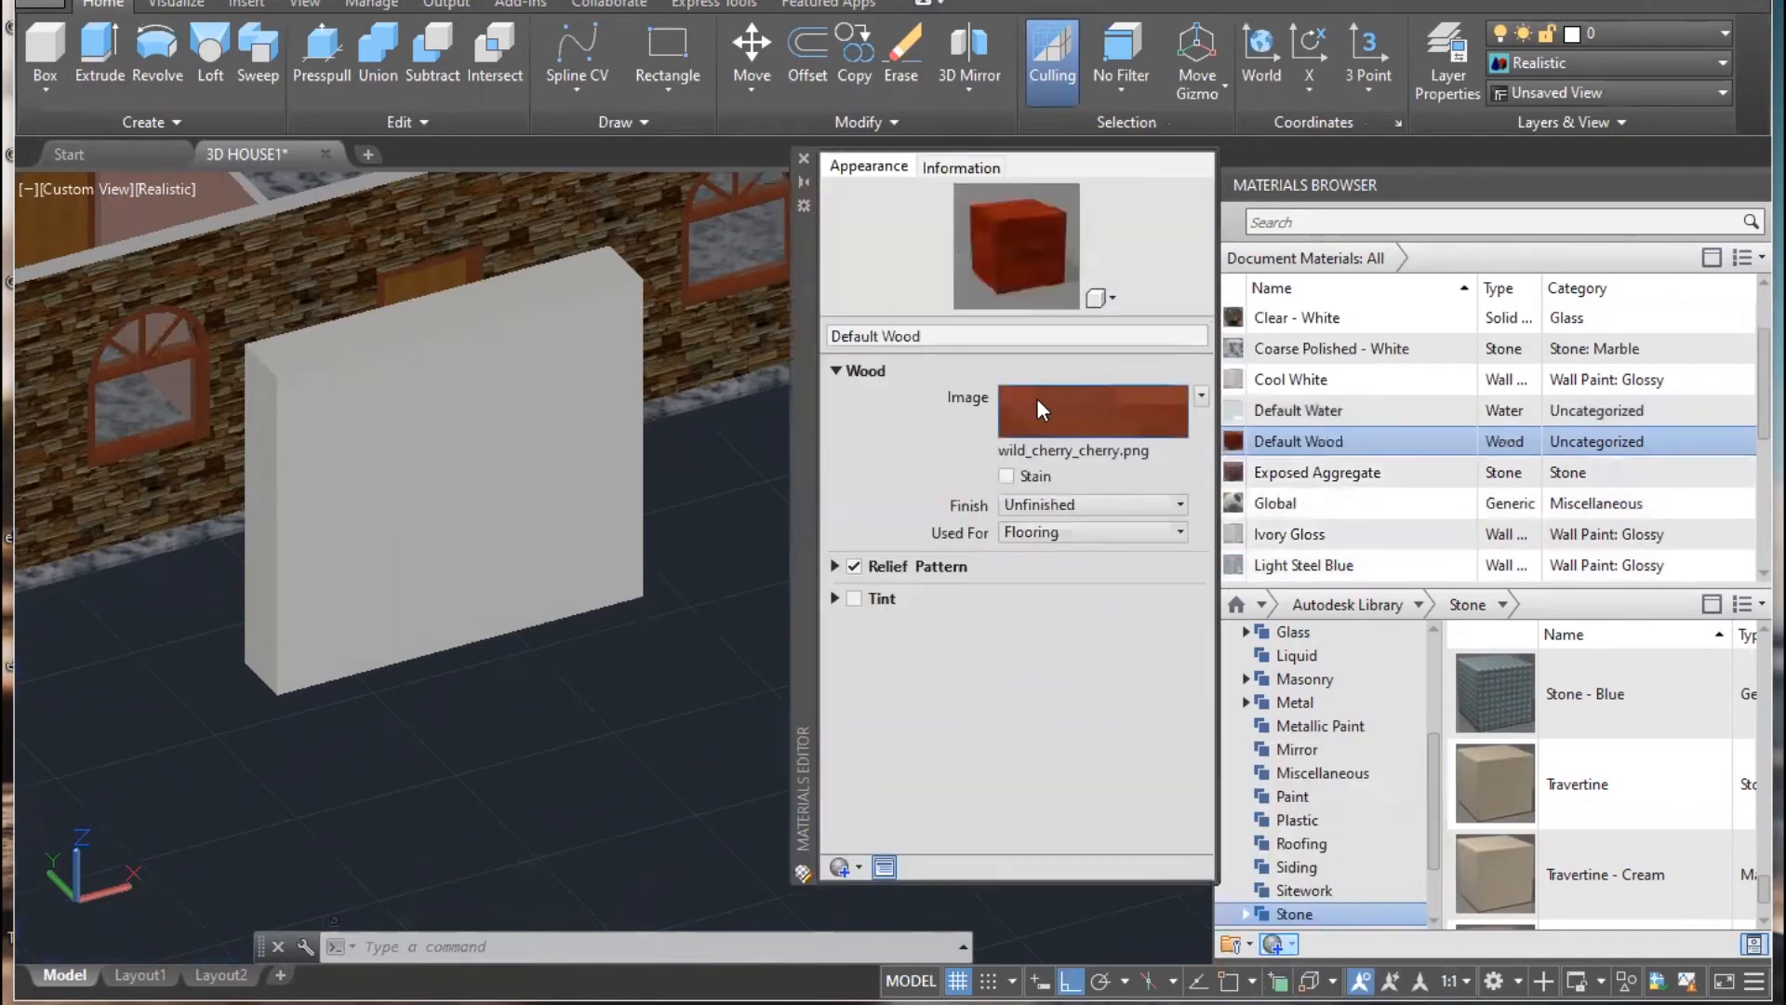
pyautogui.click(531, 507)
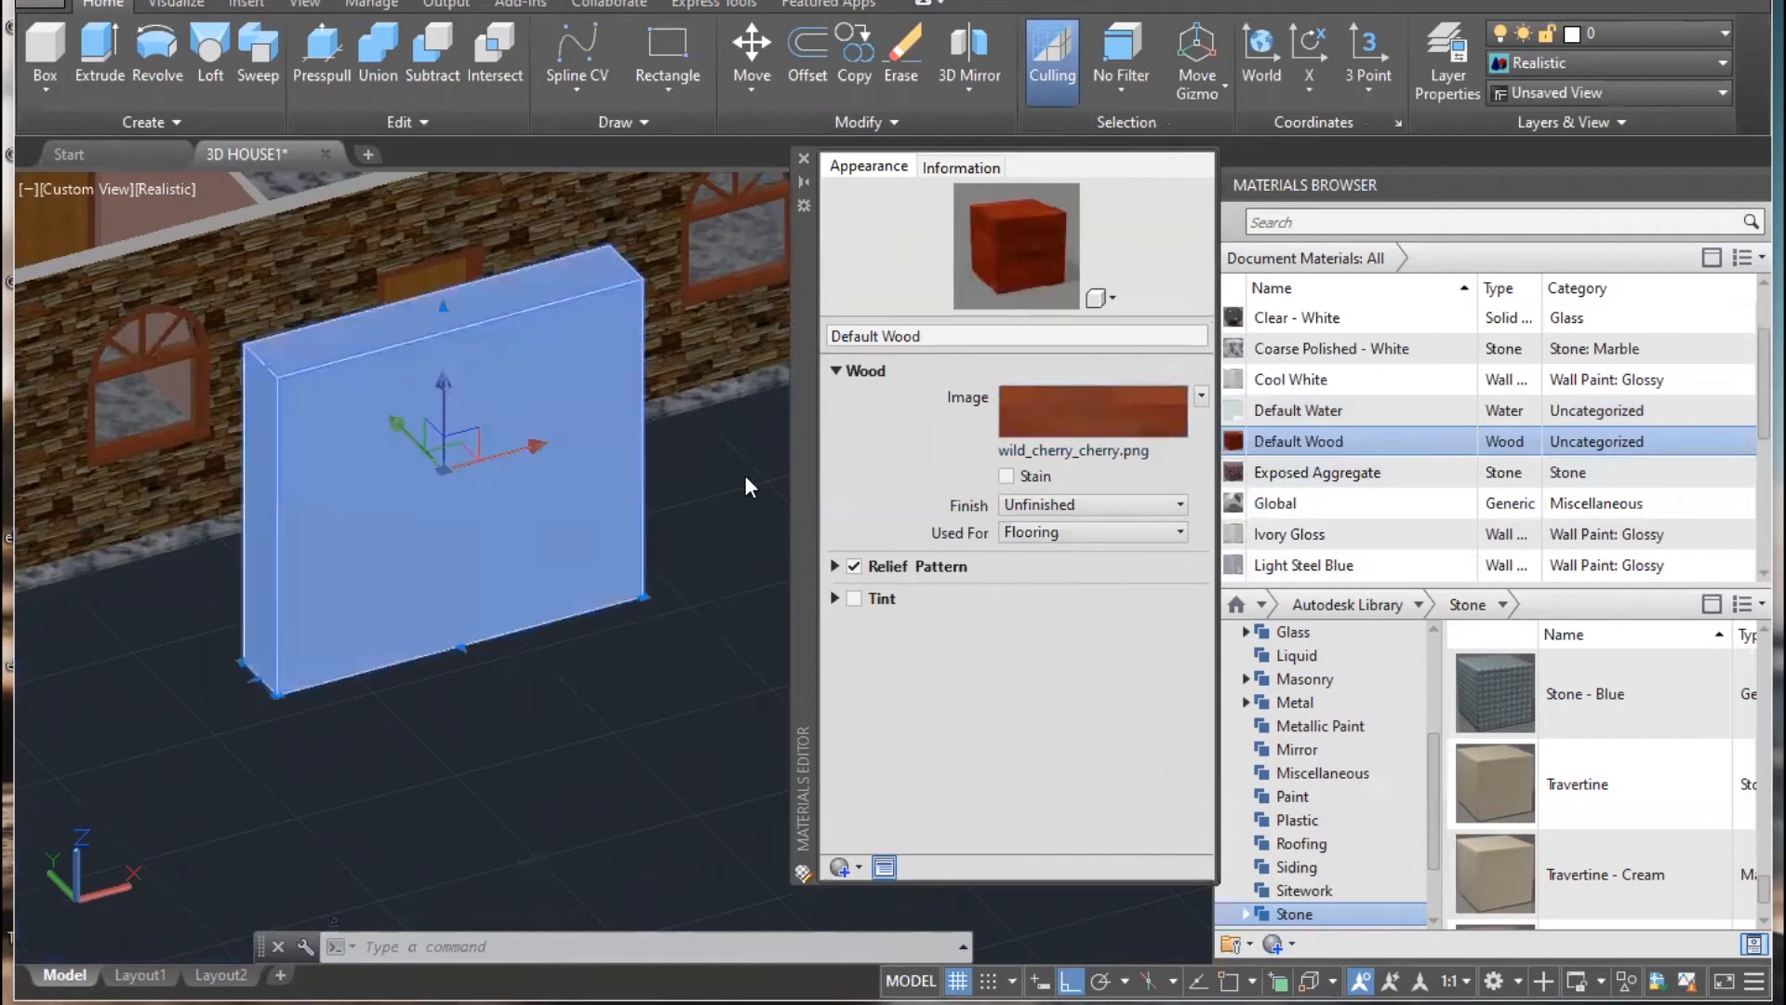
pyautogui.press('Escape')
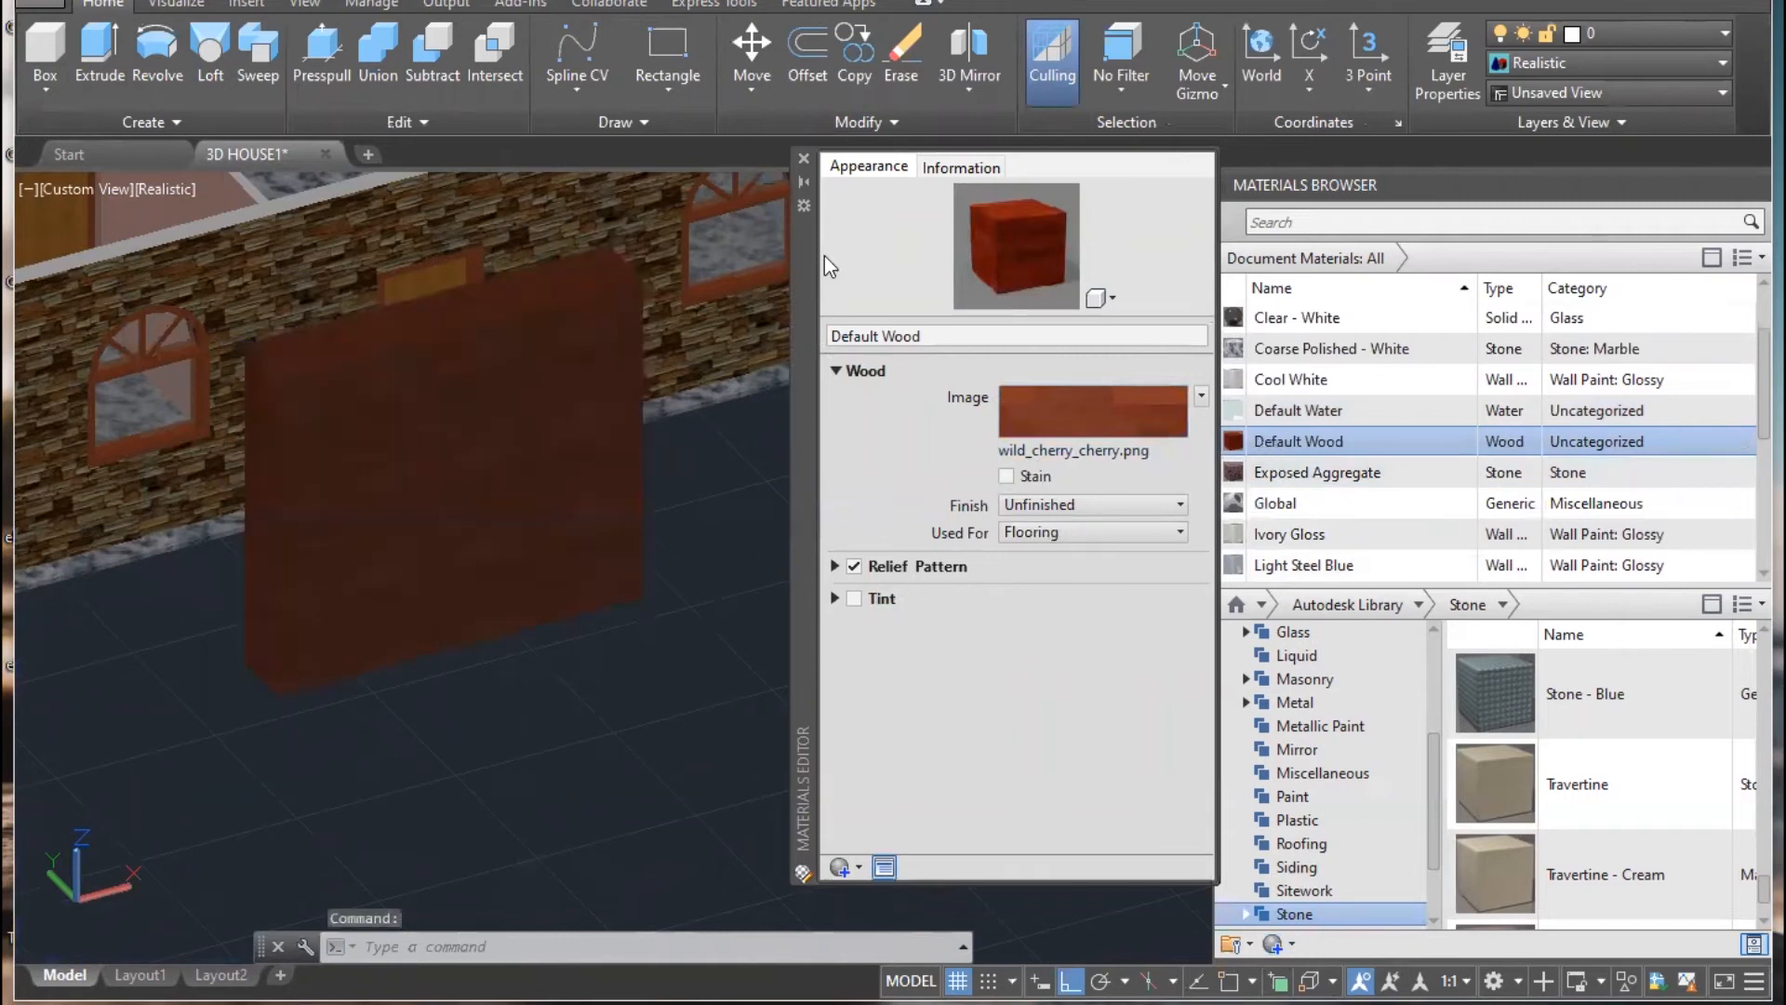
# - Review the Default Wood material's finish and usage options, and close its editor
pyautogui.click(1158, 504)
pyautogui.click(1158, 503)
pyautogui.click(1094, 531)
pyautogui.click(1094, 530)
pyautogui.click(1097, 508)
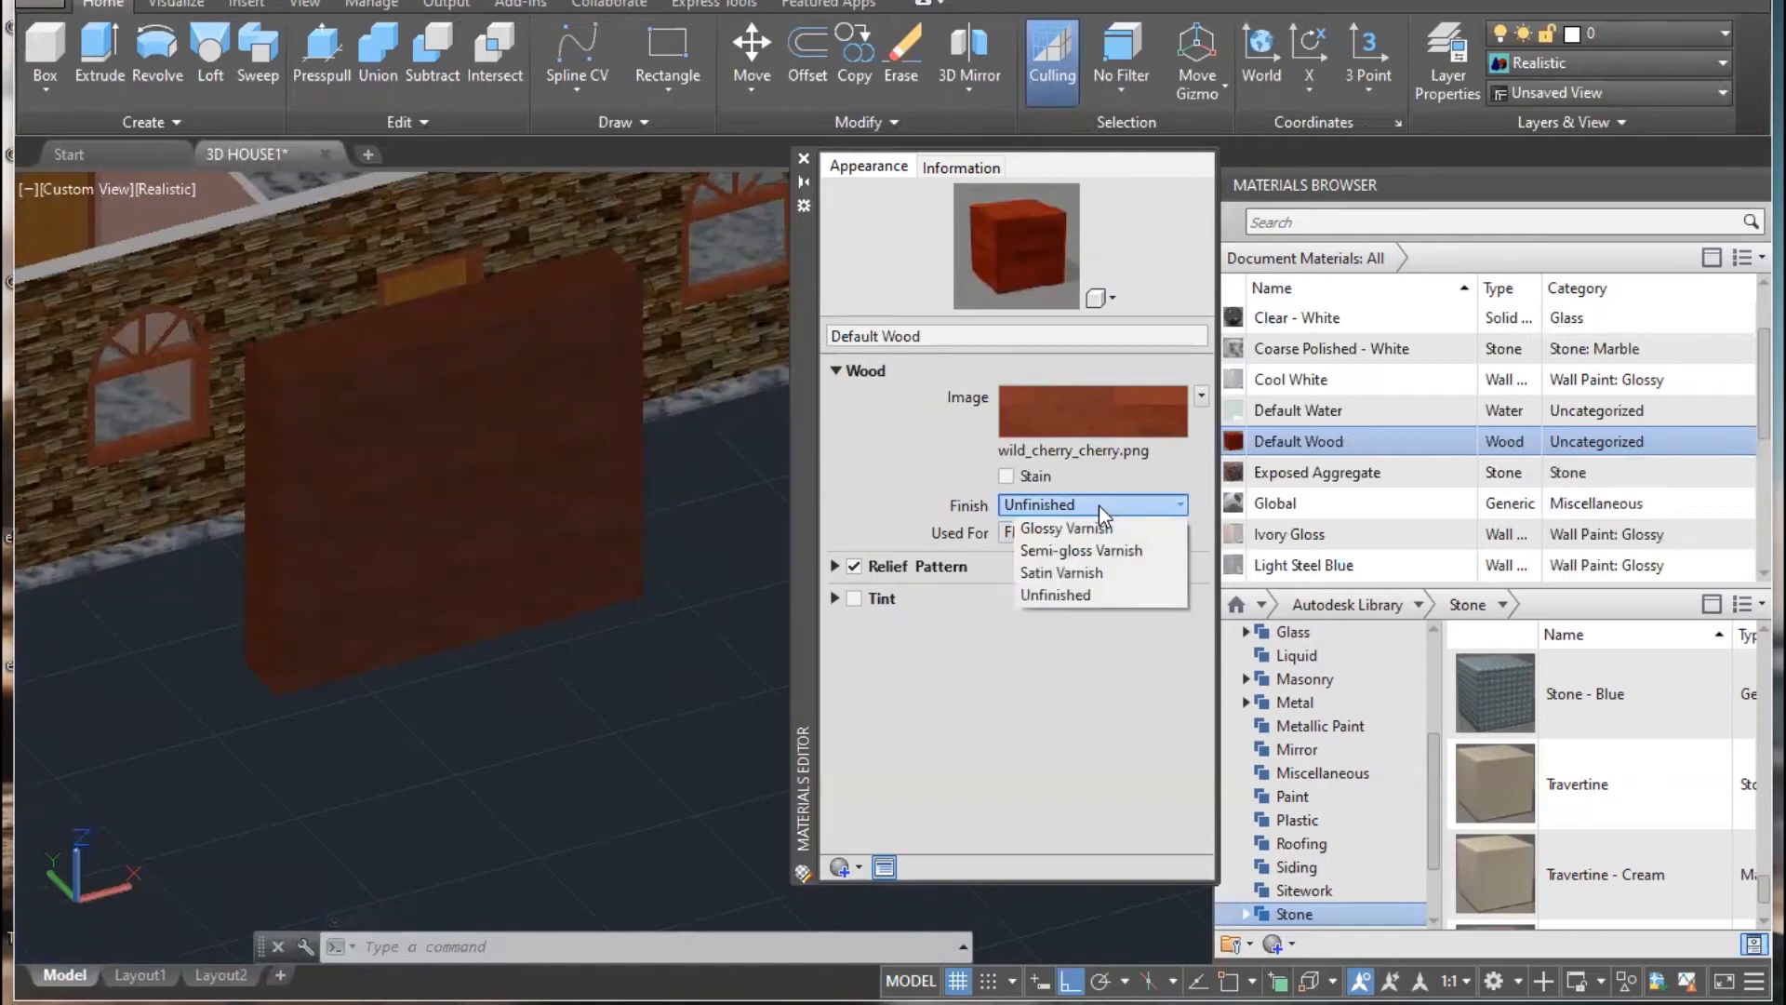
pyautogui.click(804, 159)
pyautogui.click(804, 159)
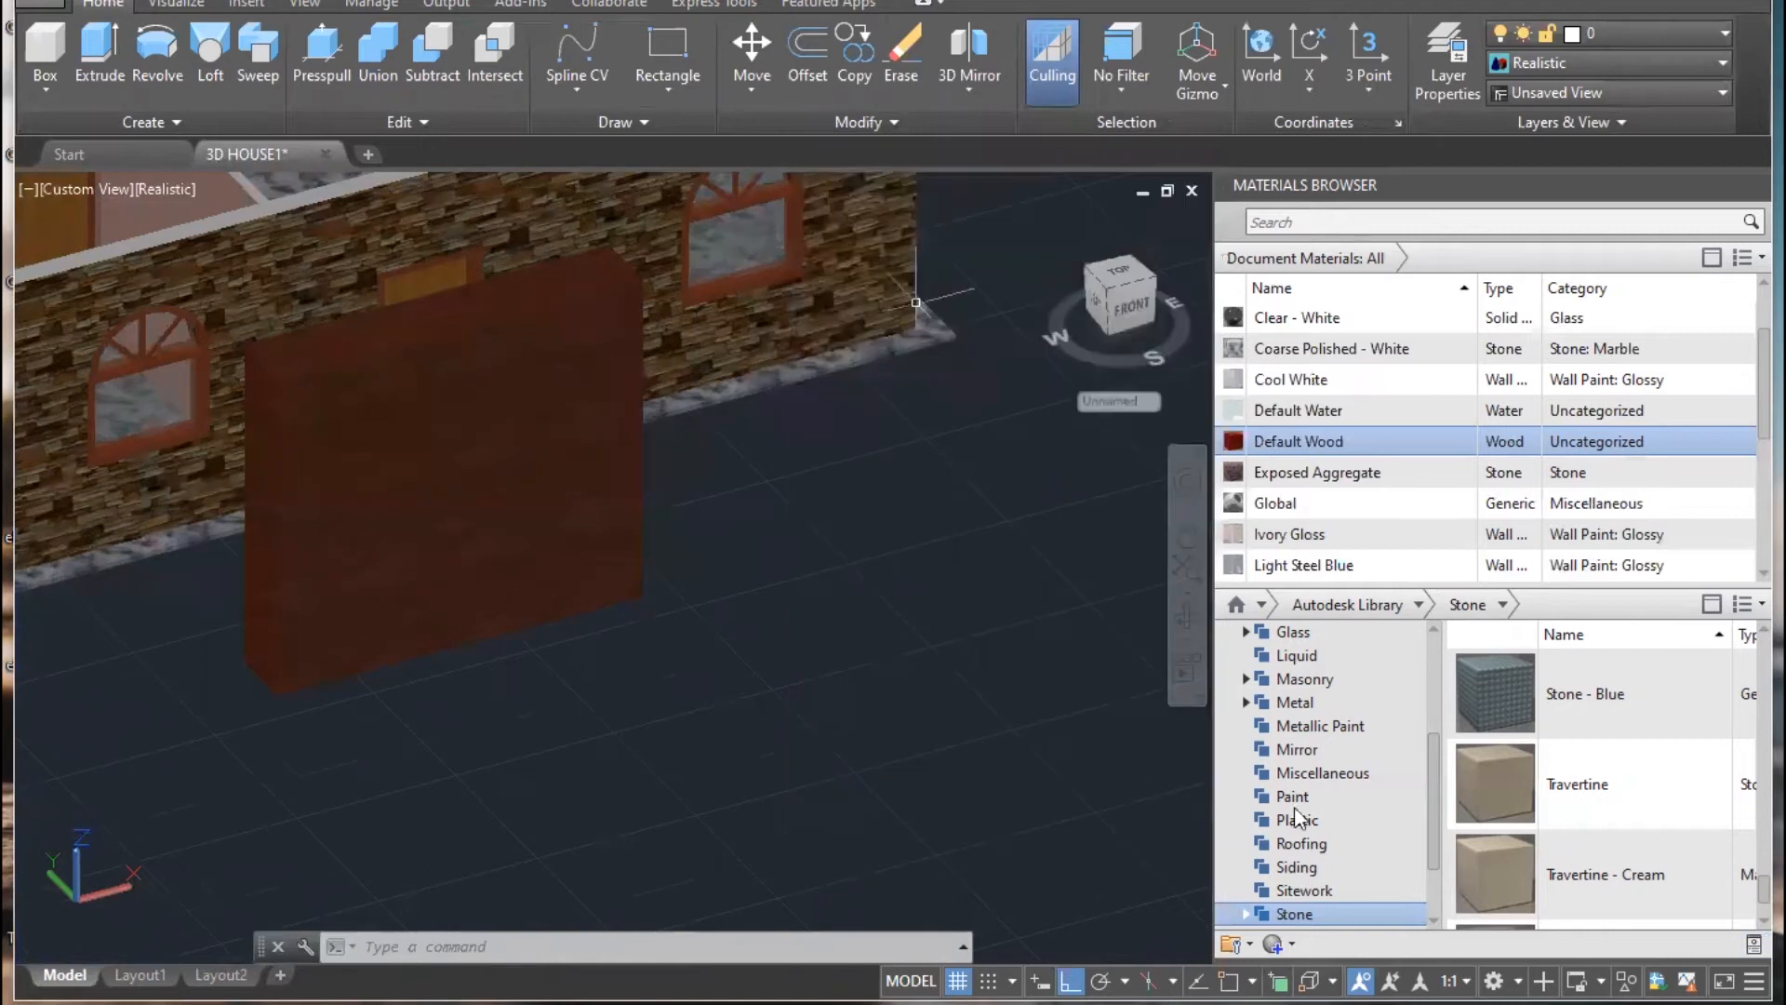
# - Create a Concrete-type material and set its color to RGB 253 180 180
pyautogui.scroll(3, 1337, 808)
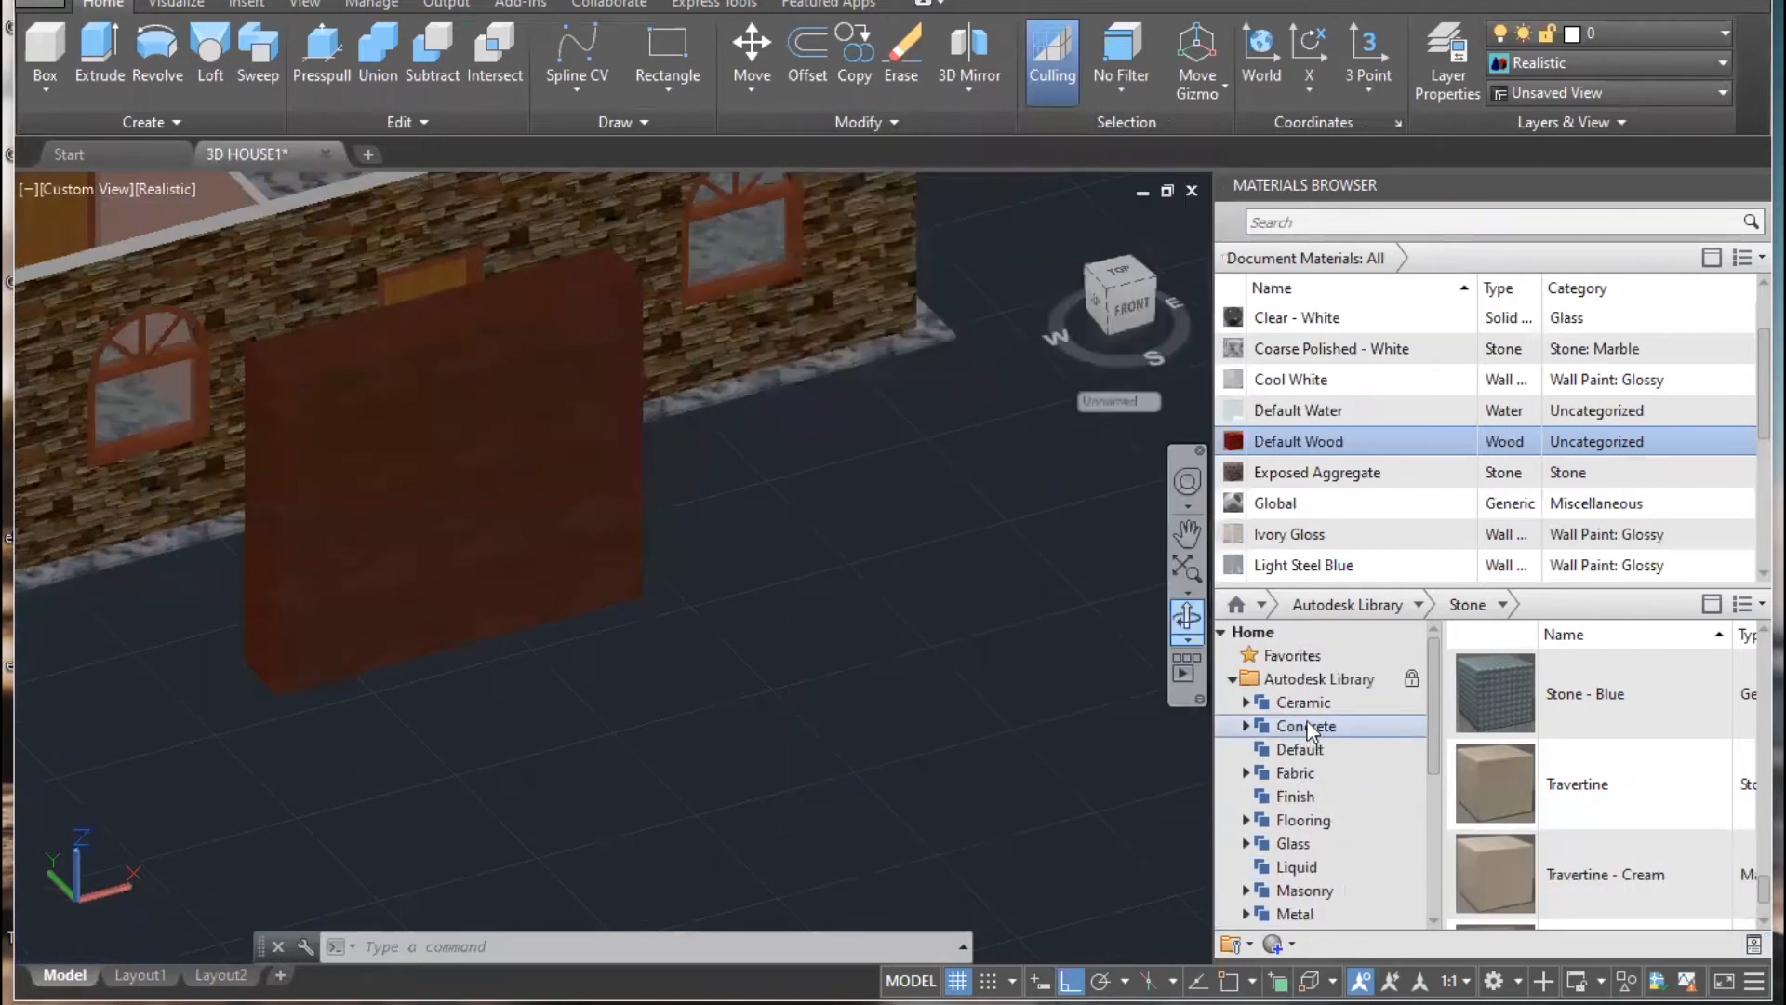
pyautogui.click(1307, 728)
pyautogui.click(1292, 949)
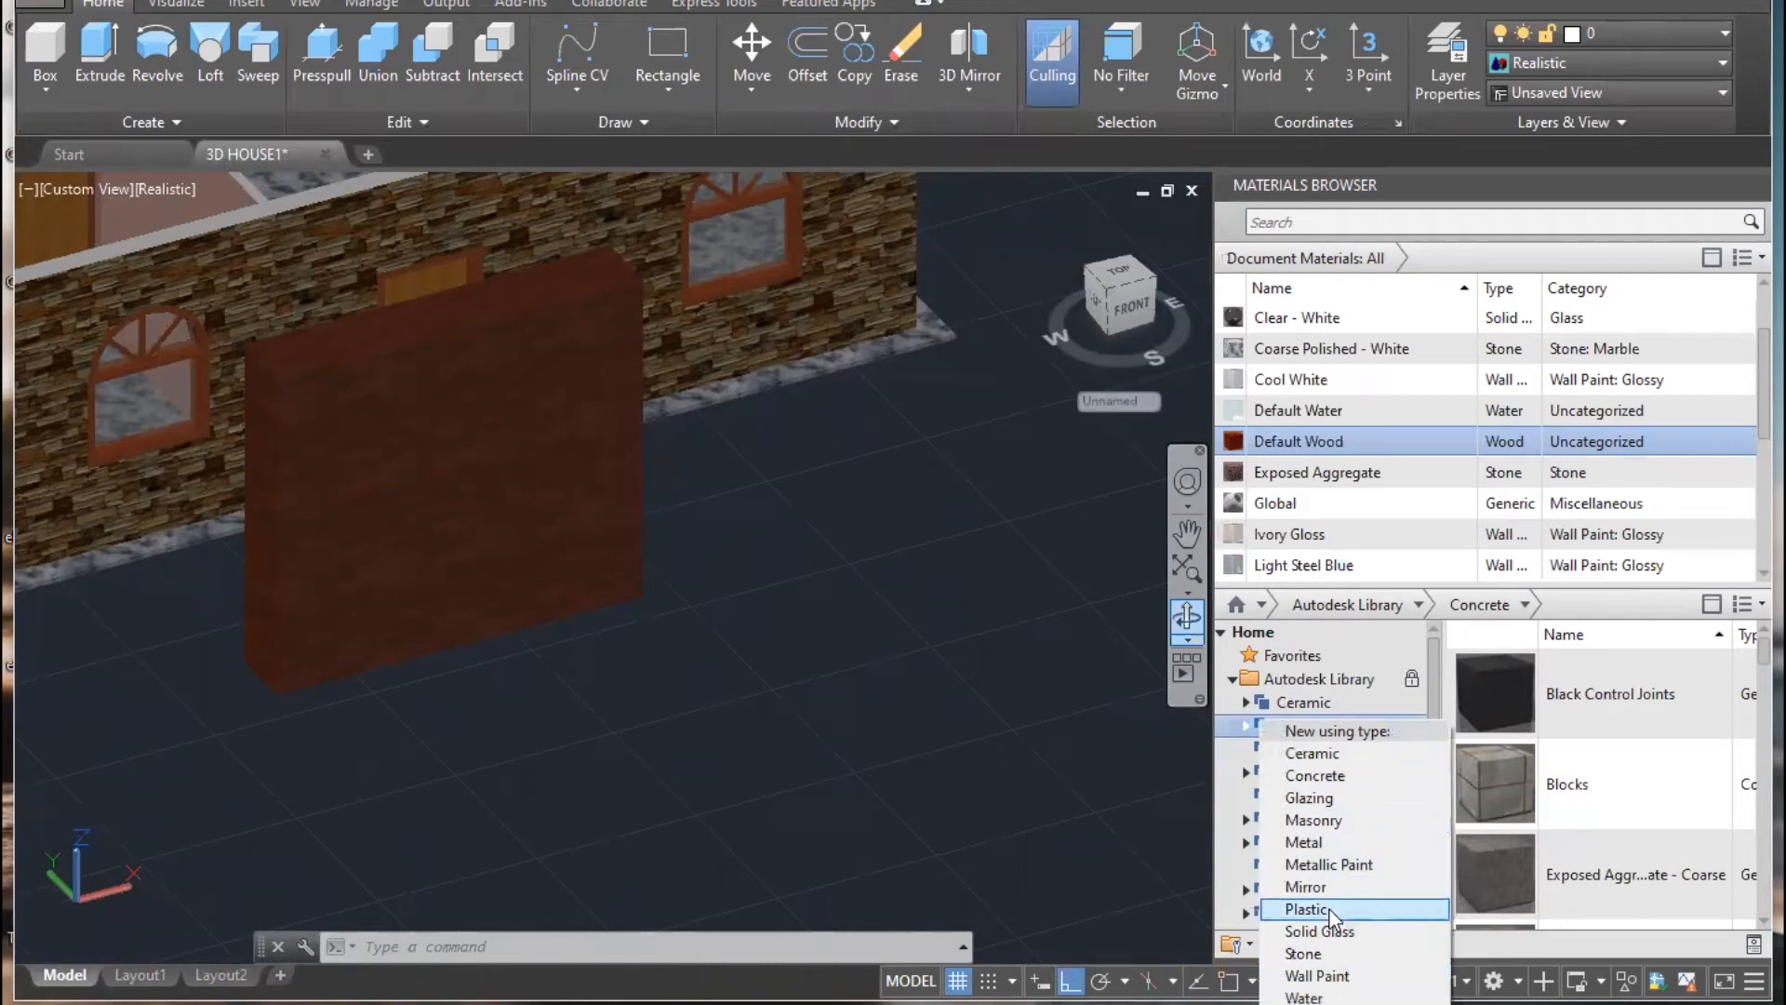
pyautogui.click(1314, 775)
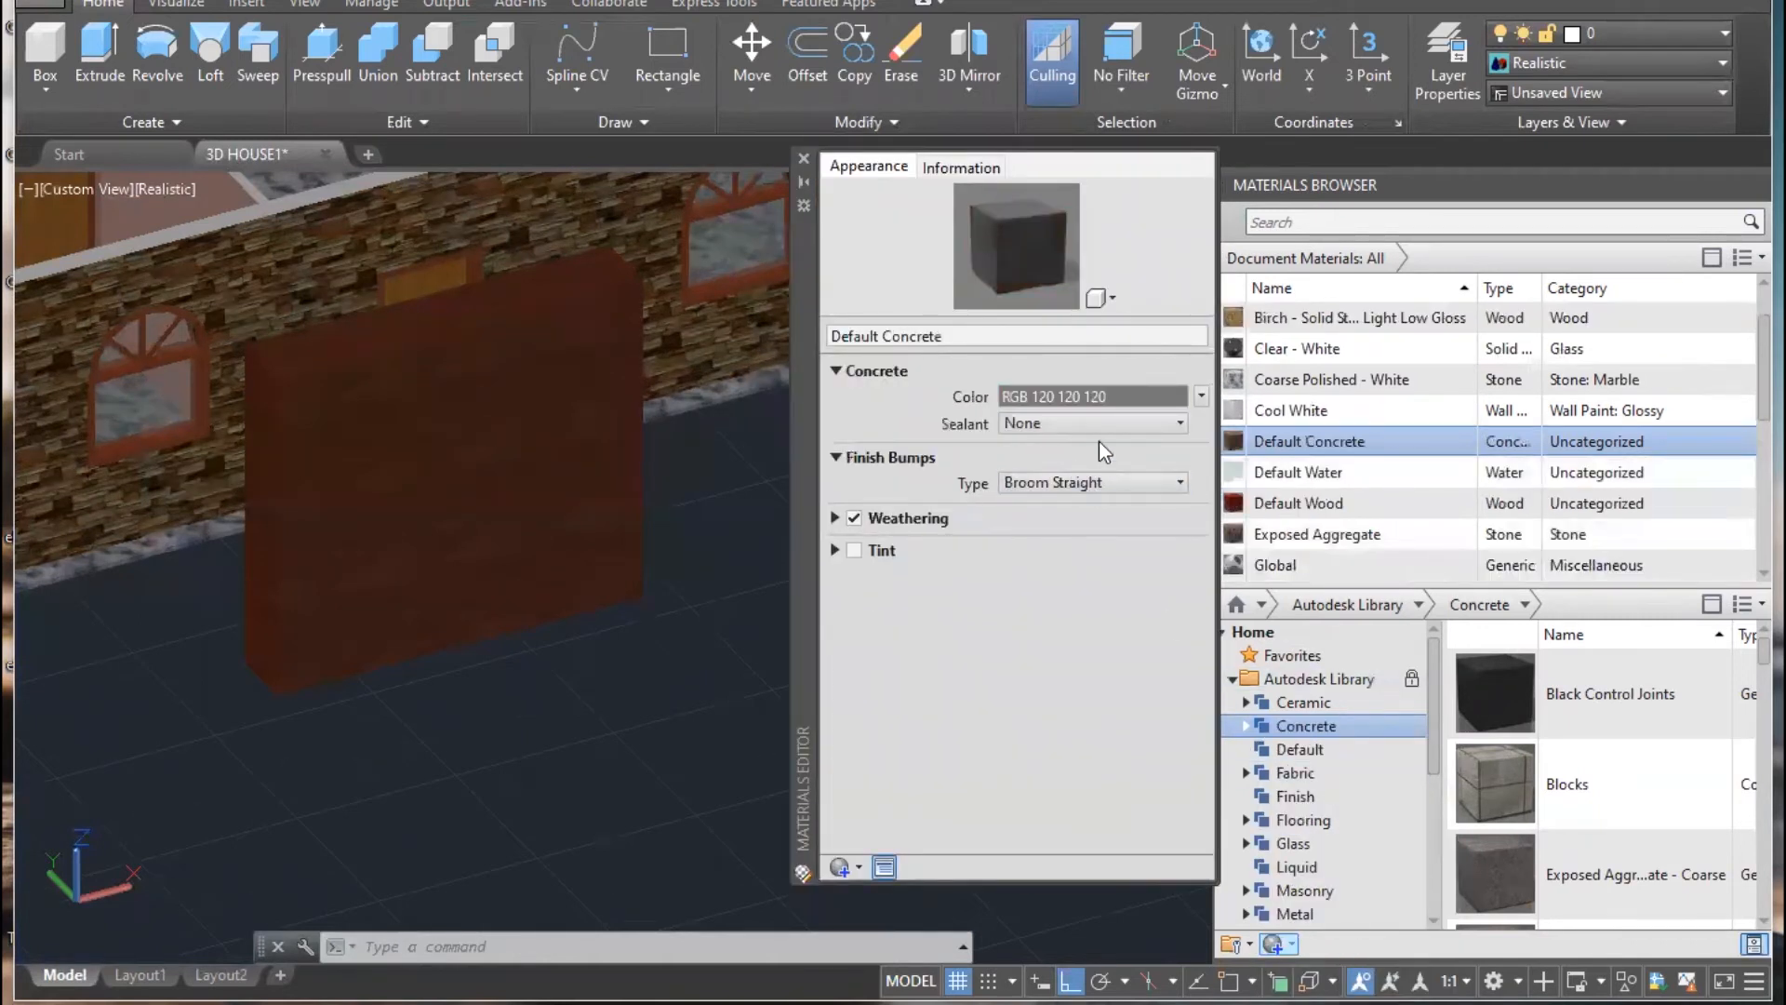
pyautogui.click(1089, 396)
pyautogui.click(413, 351)
pyautogui.moveTo(352, 352); pyautogui.dragTo(390, 329)
pyautogui.click(367, 629)
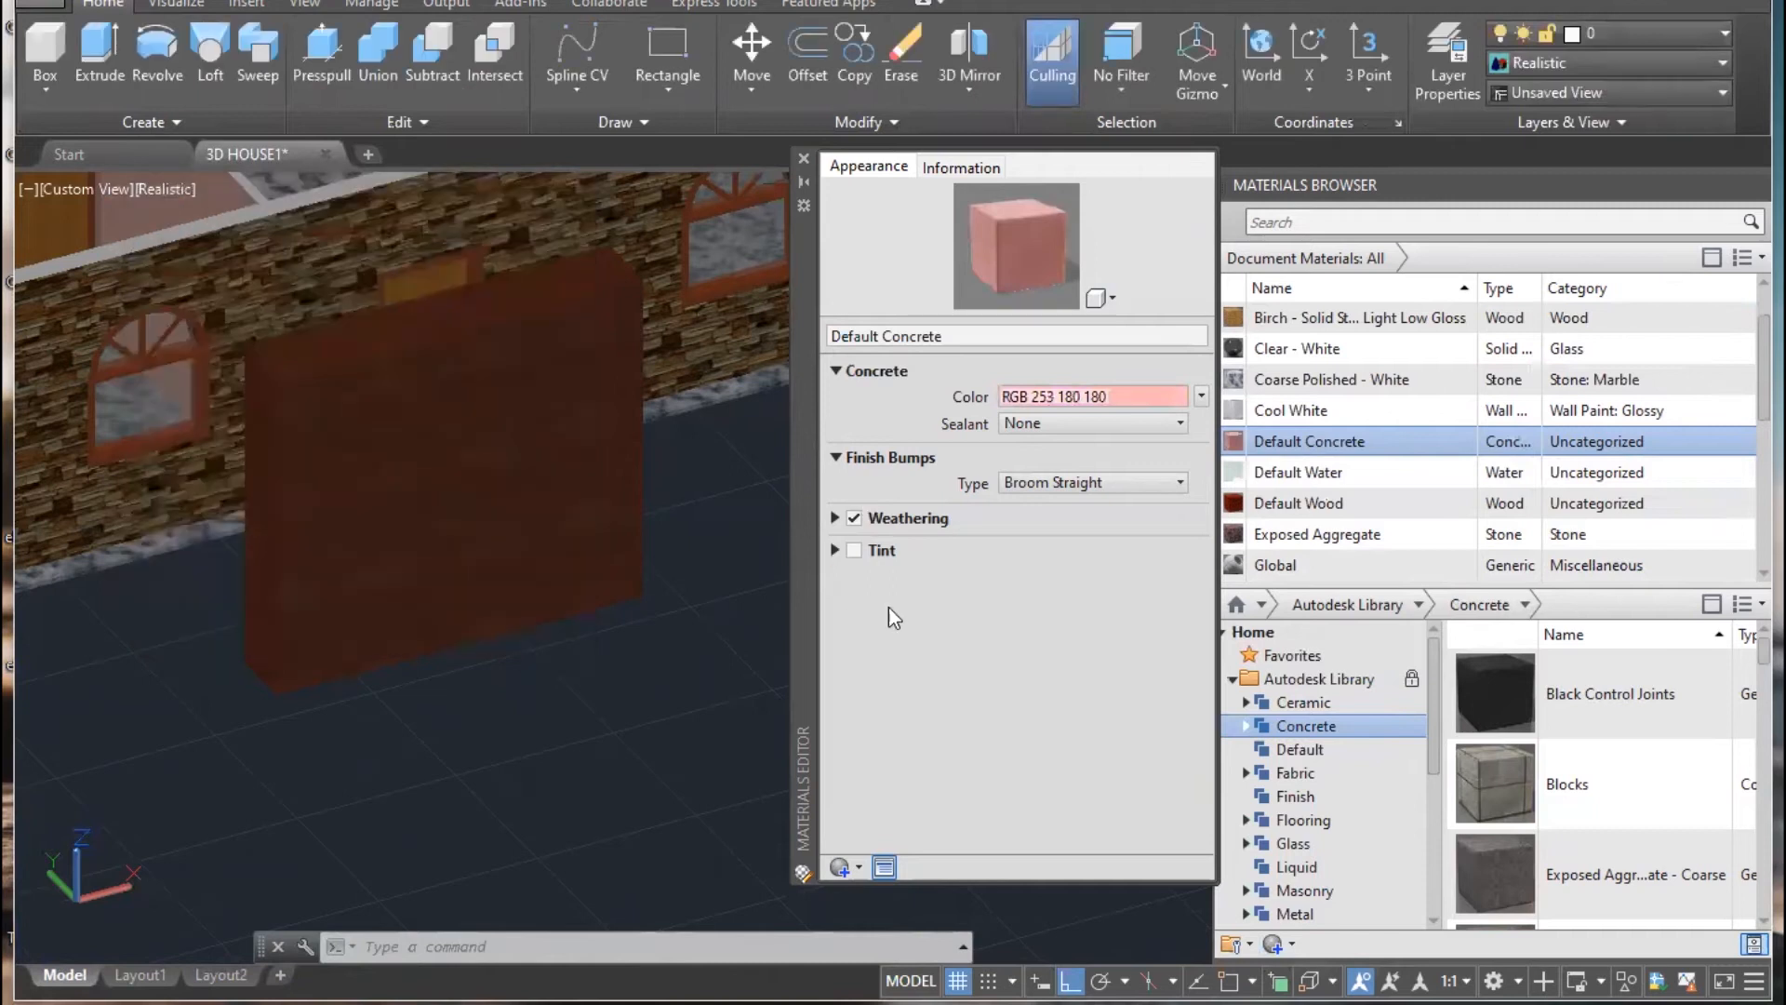
# - Turn off the Default Concrete material's weathering and set its finish bumps to Stamped/Custom using crack-on-grey-concrete-wall-texture.jpg
pyautogui.click(852, 519)
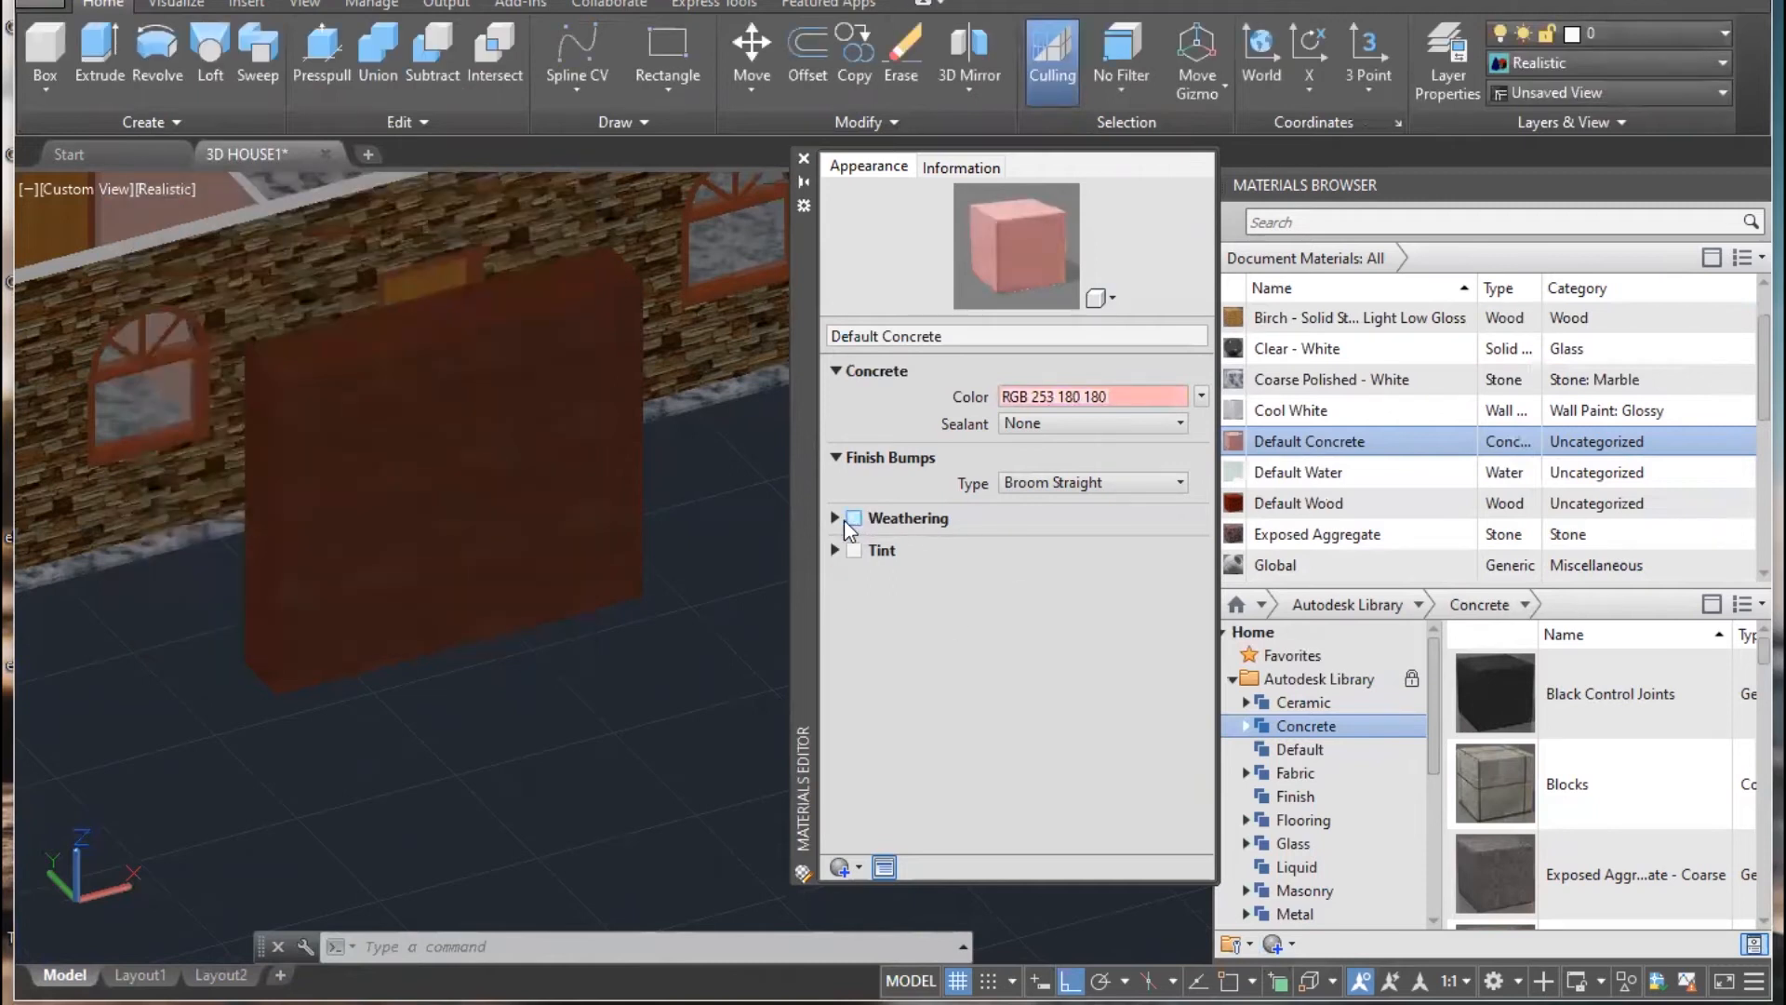
pyautogui.click(1090, 484)
pyautogui.click(1081, 594)
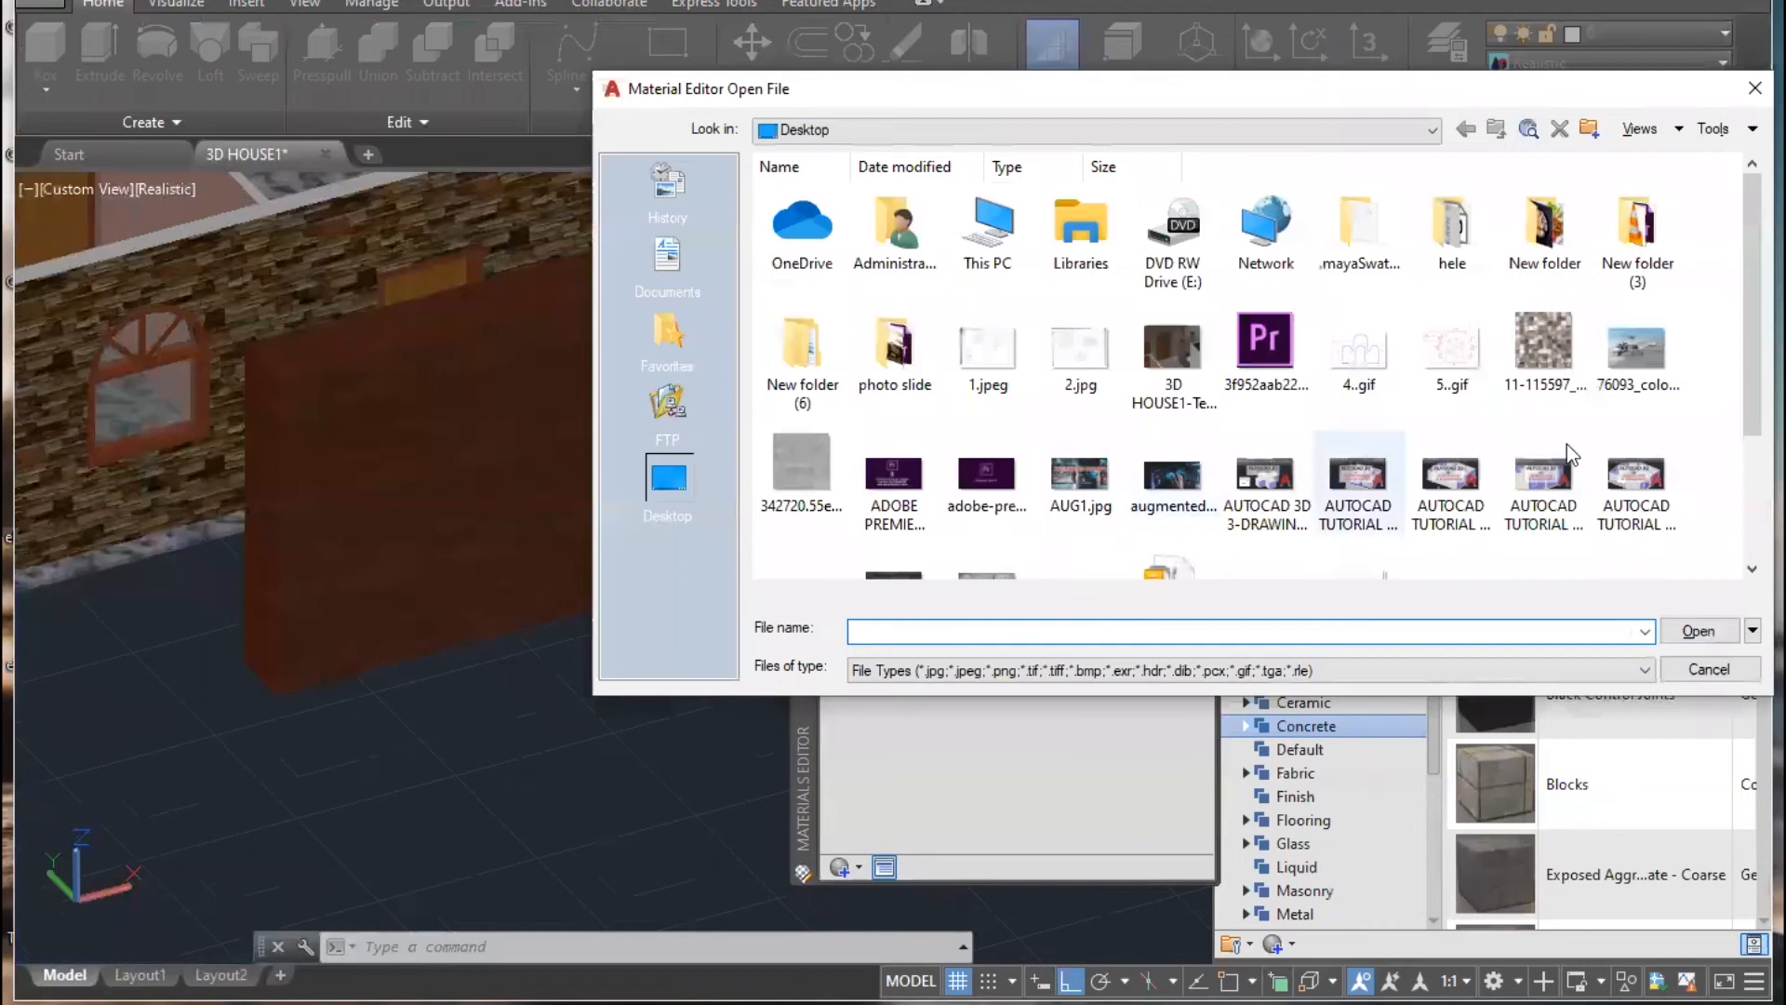
pyautogui.moveTo(1744, 311); pyautogui.dragTo(1744, 489)
pyautogui.click(988, 395)
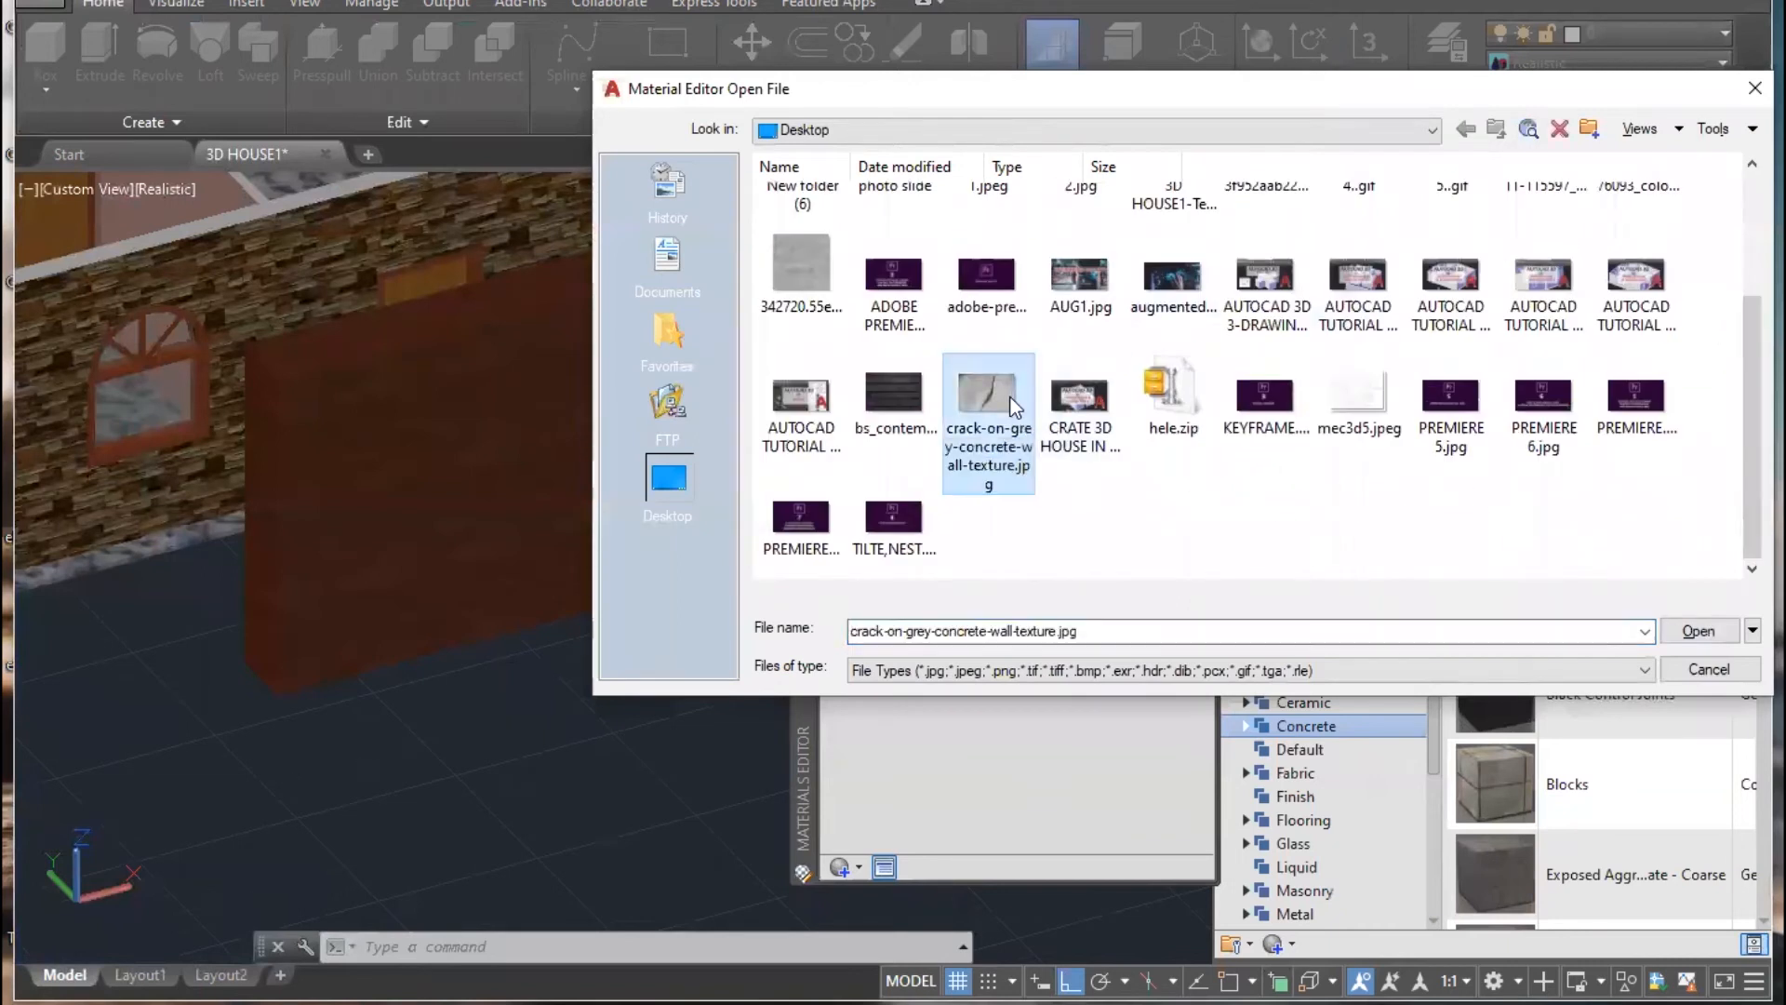
pyautogui.doubleClick(1010, 398)
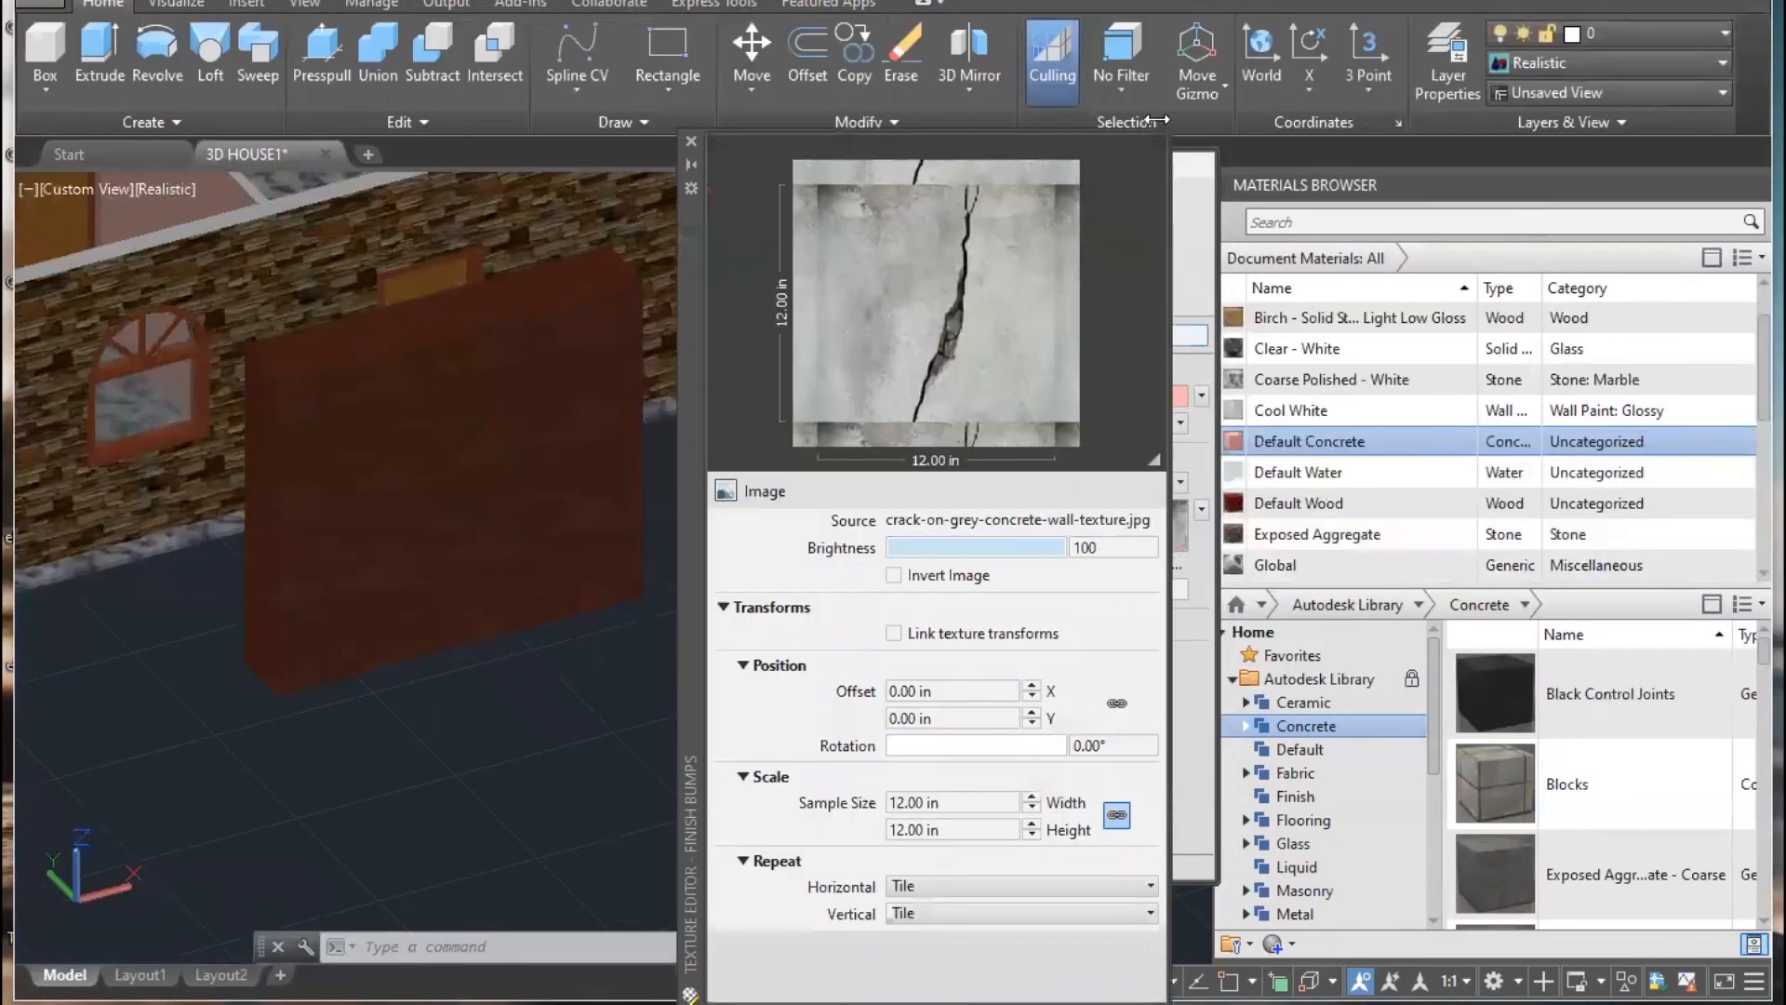
# - Close the texture editor and set the Default Concrete material's bump amount to 2.00, keeping the Stamped/Custom type
pyautogui.click(692, 143)
pyautogui.moveTo(1047, 592); pyautogui.dragTo(1119, 596)
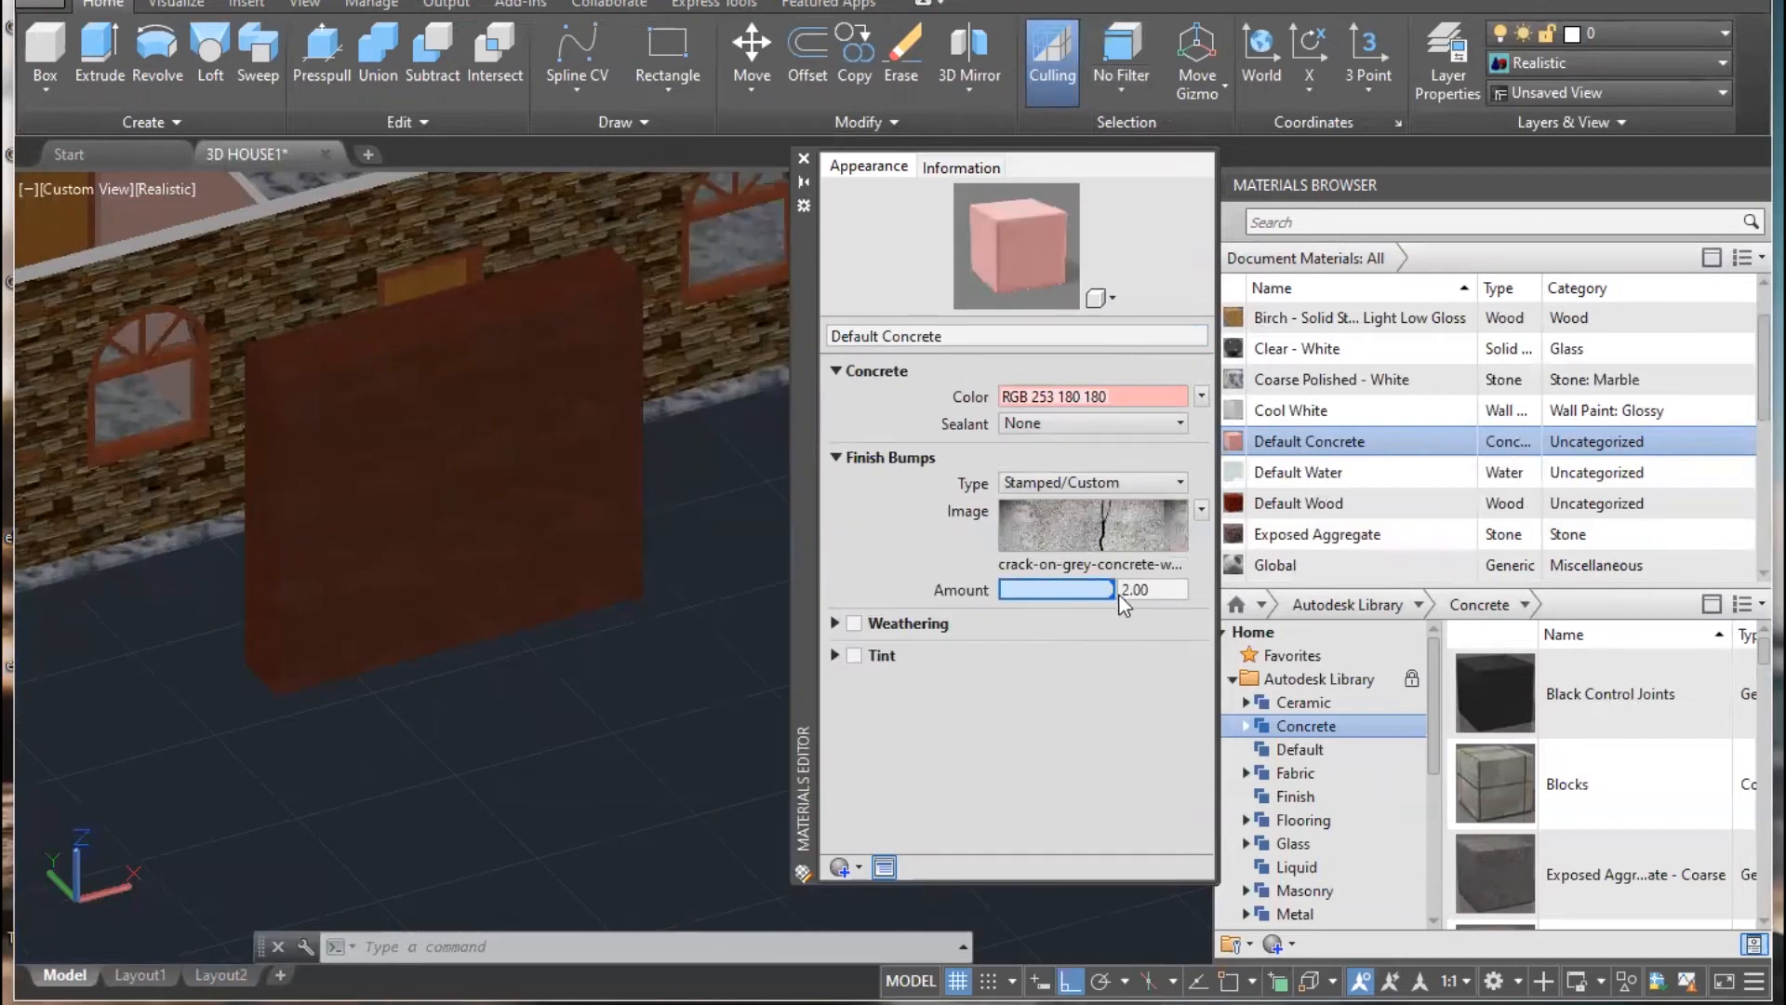
pyautogui.click(1129, 482)
pyautogui.click(954, 571)
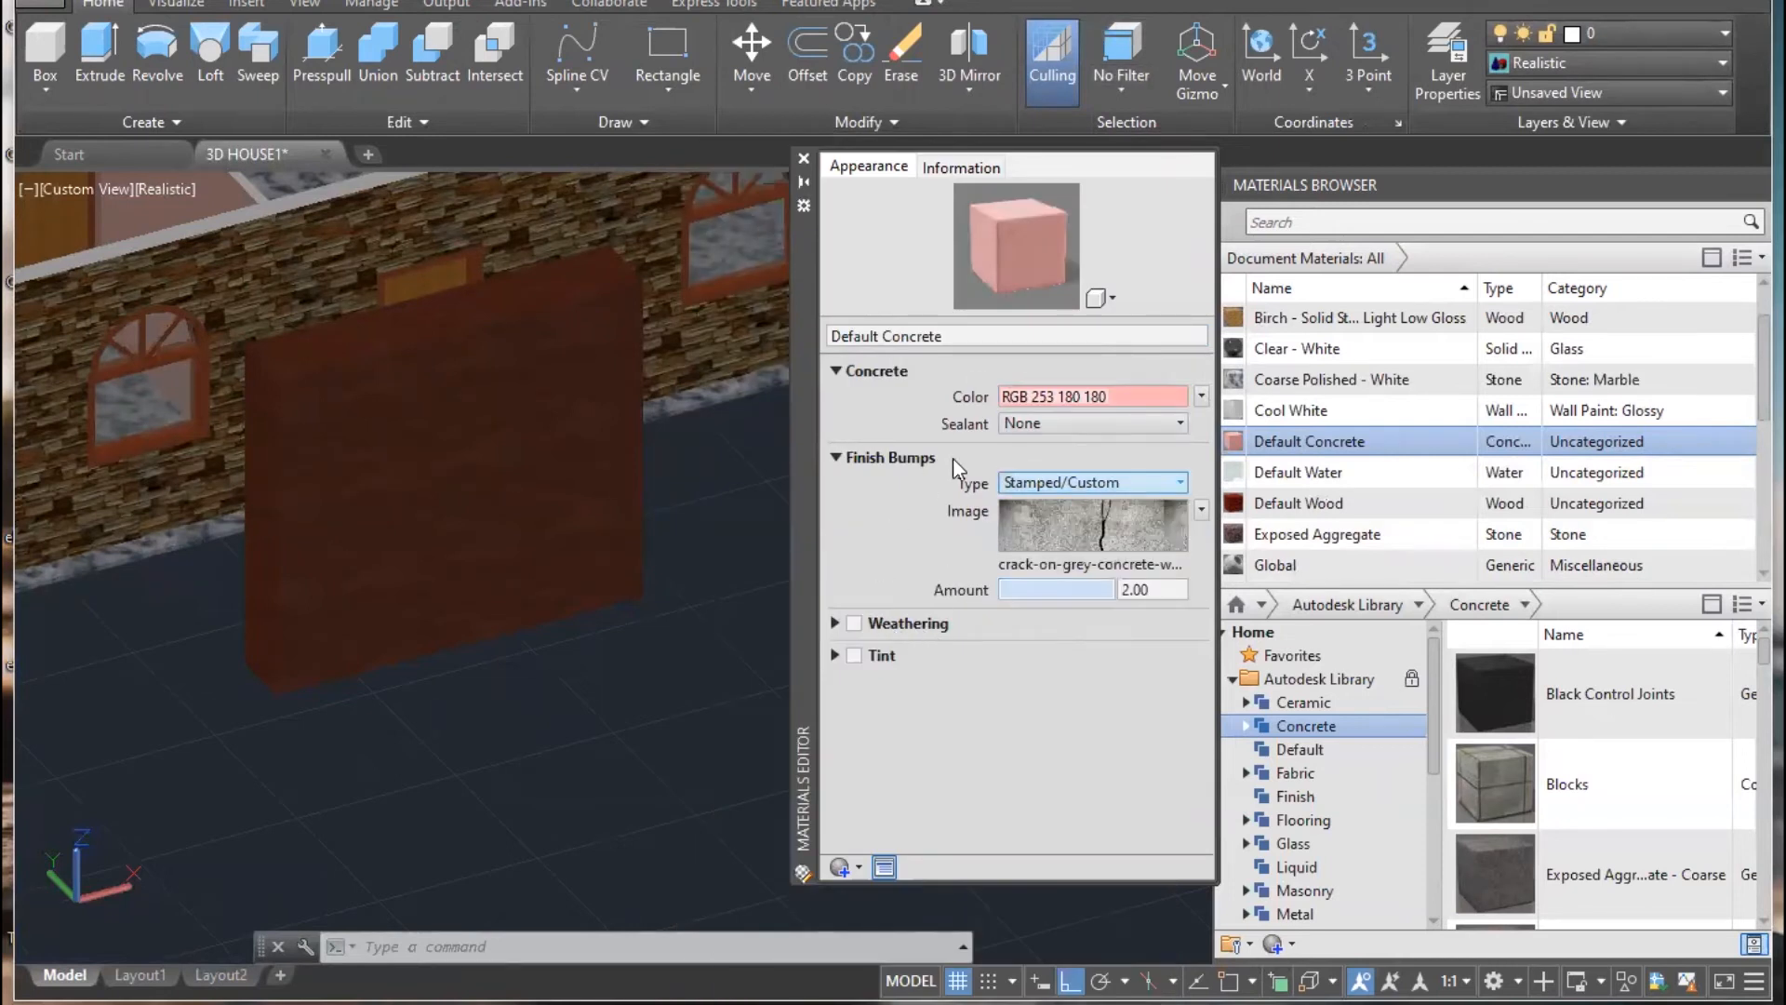
# - Apply the Default Concrete material to the box and inspect its surface up close
pyautogui.moveTo(394, 502); pyautogui.dragTo(468, 625, button='middle')
pyautogui.click(468, 625)
pyautogui.scroll(2, 555, 659)
pyautogui.moveTo(1330, 445); pyautogui.dragTo(609, 692)
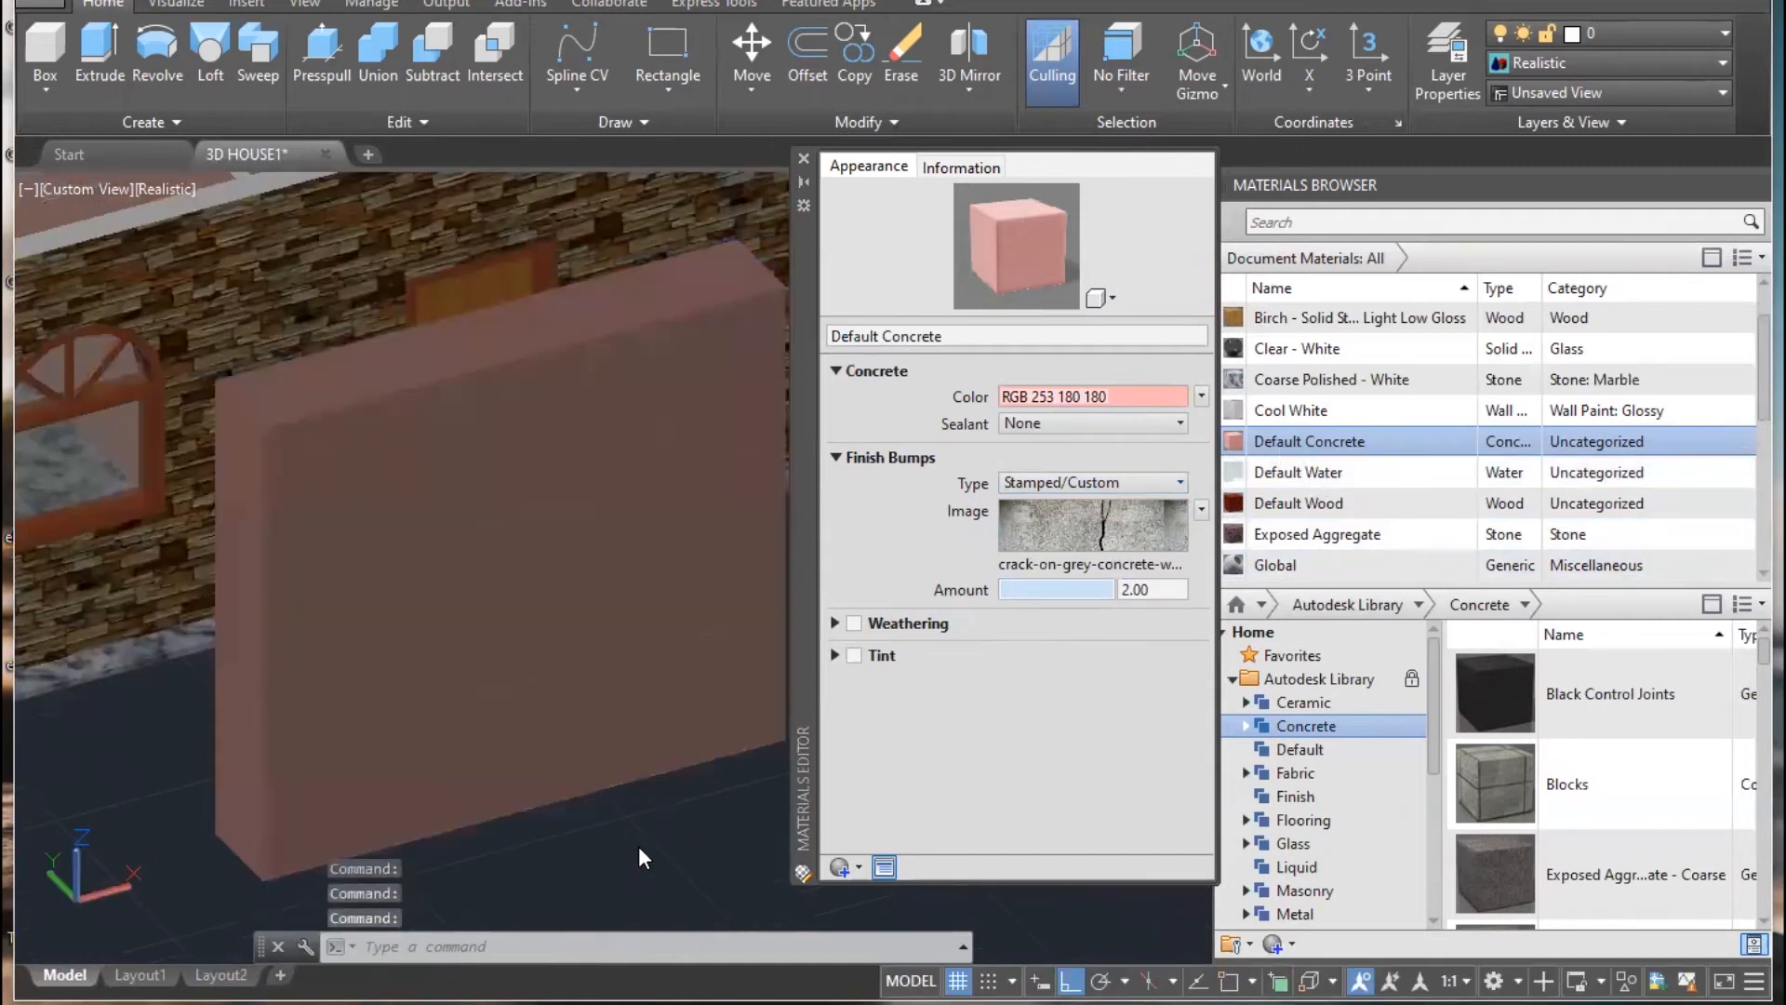
pyautogui.scroll(3, 566, 672)
pyautogui.scroll(3, 484, 568)
pyautogui.moveTo(483, 567); pyautogui.dragTo(568, 656, button='middle')
pyautogui.moveTo(493, 549); pyautogui.dragTo(609, 637, button='middle')
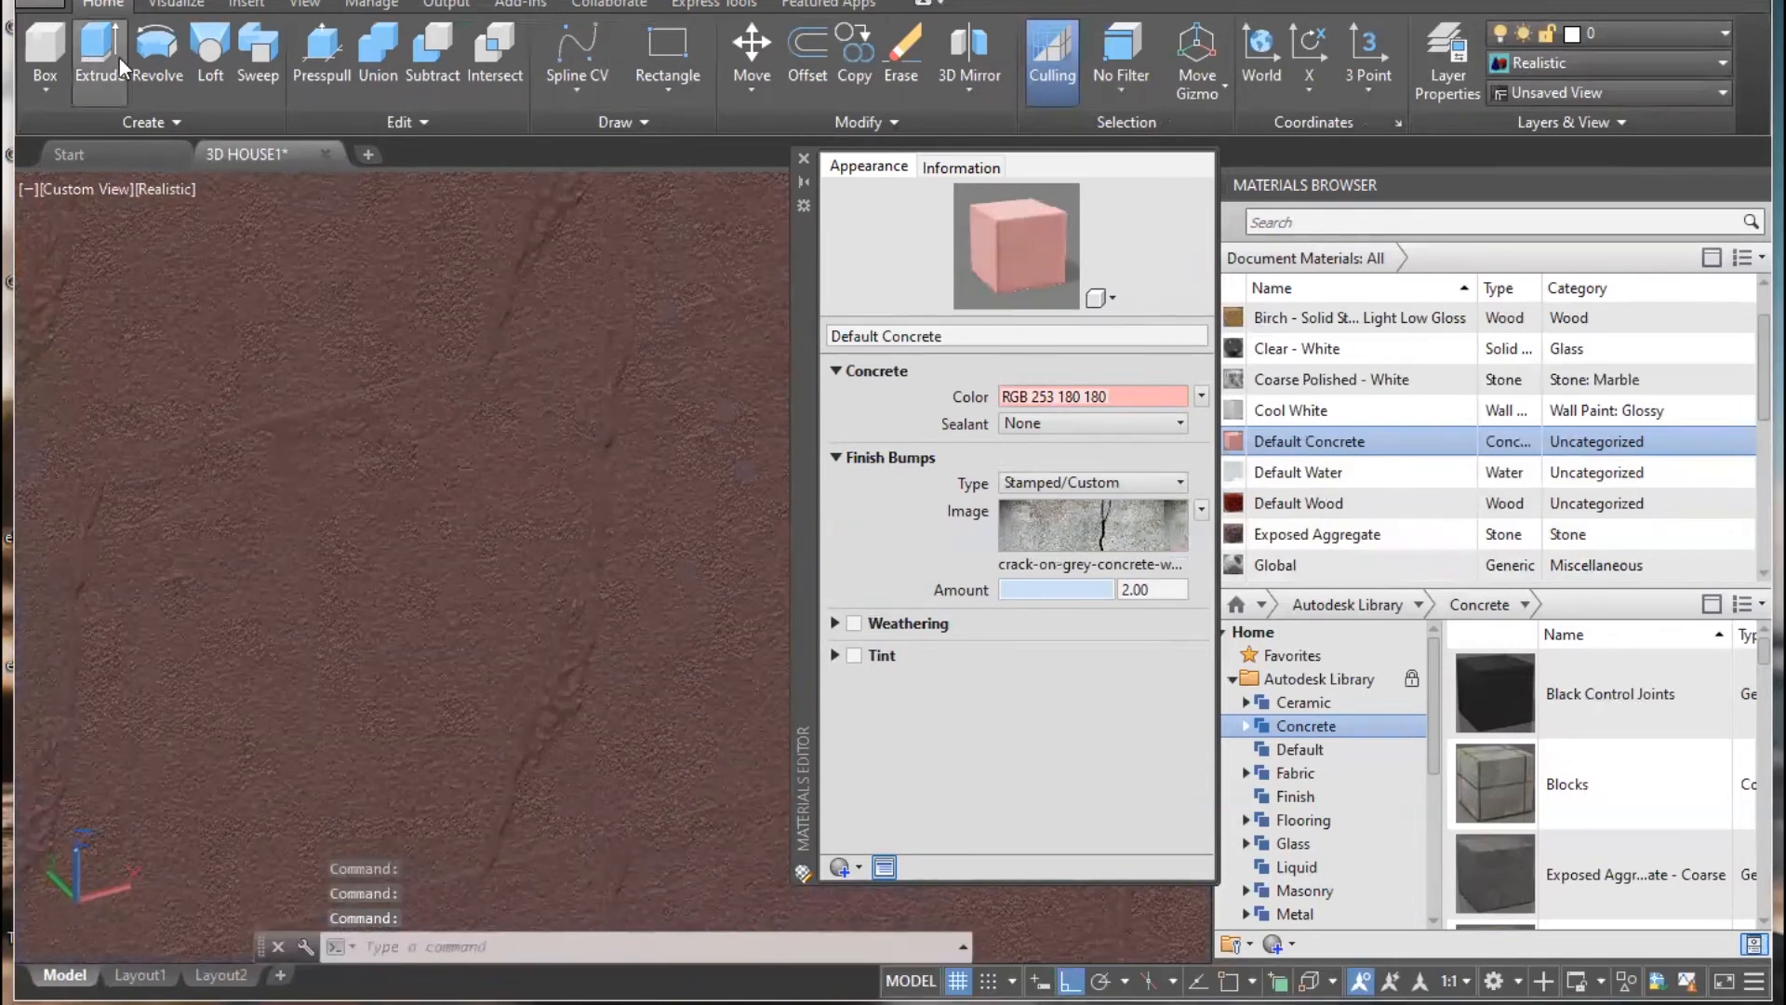
# - Open the render presets manager, render the close-up view in a window with the Medium preset, and close the render
pyautogui.click(176, 6)
pyautogui.click(1758, 122)
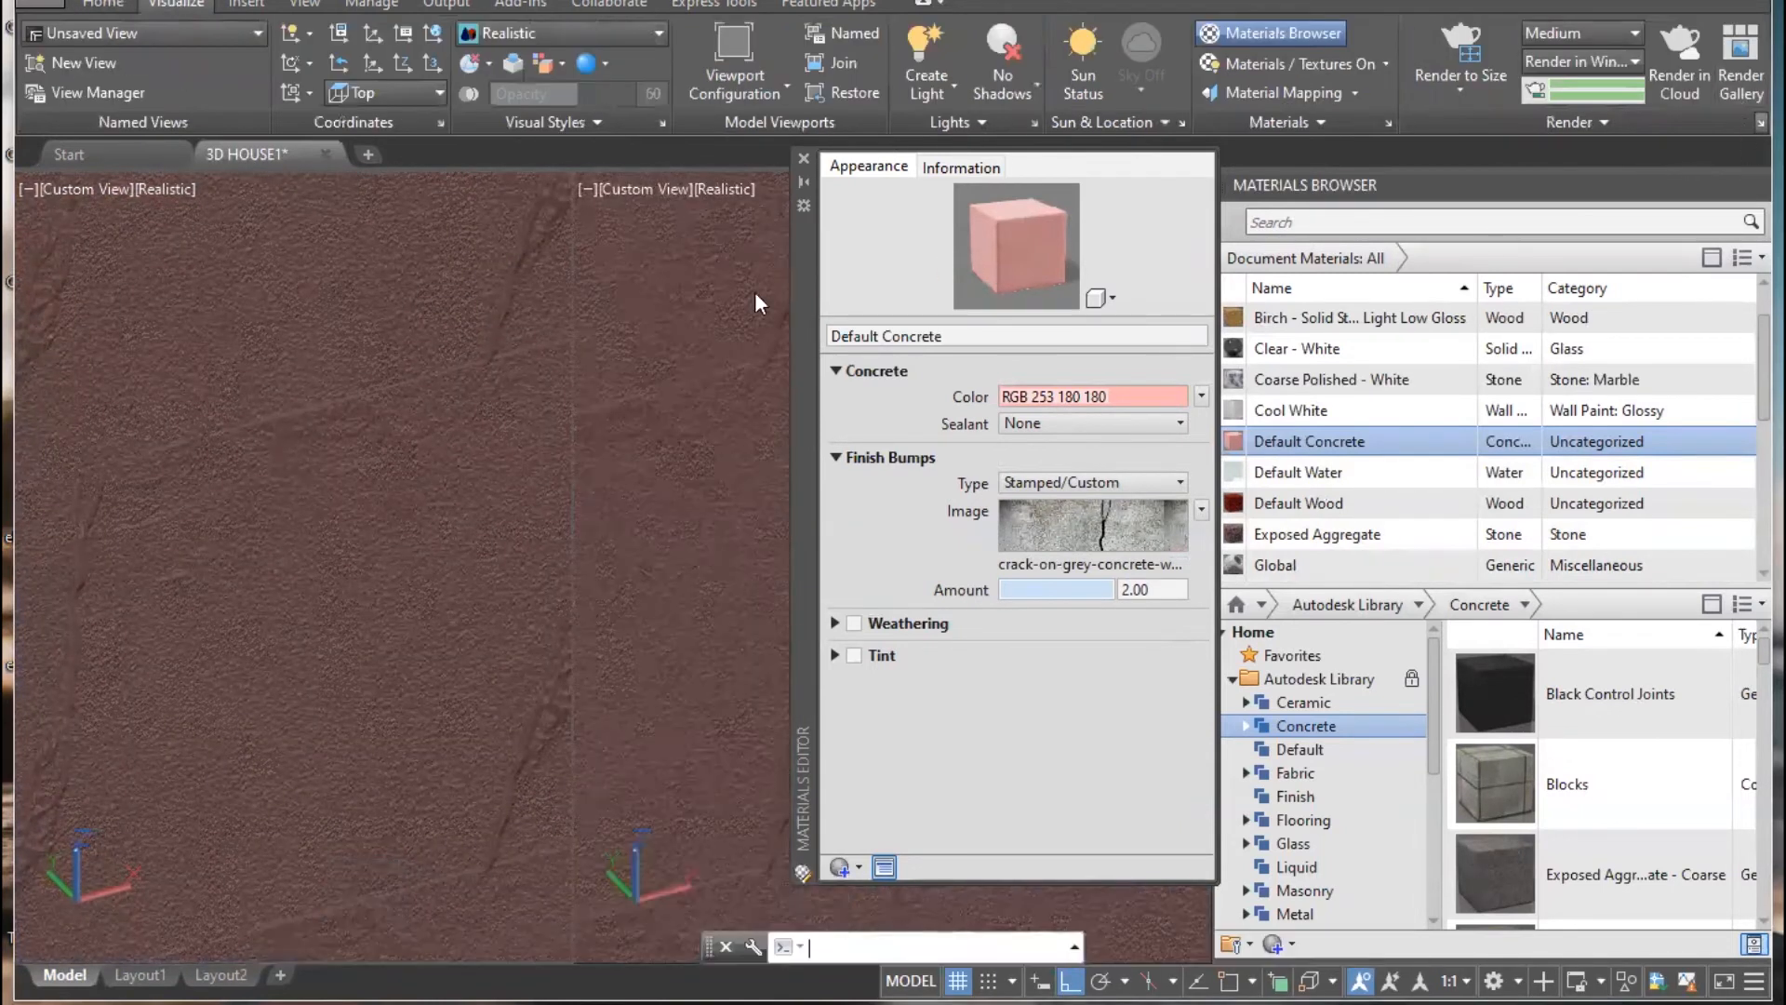
pyautogui.click(547, 221)
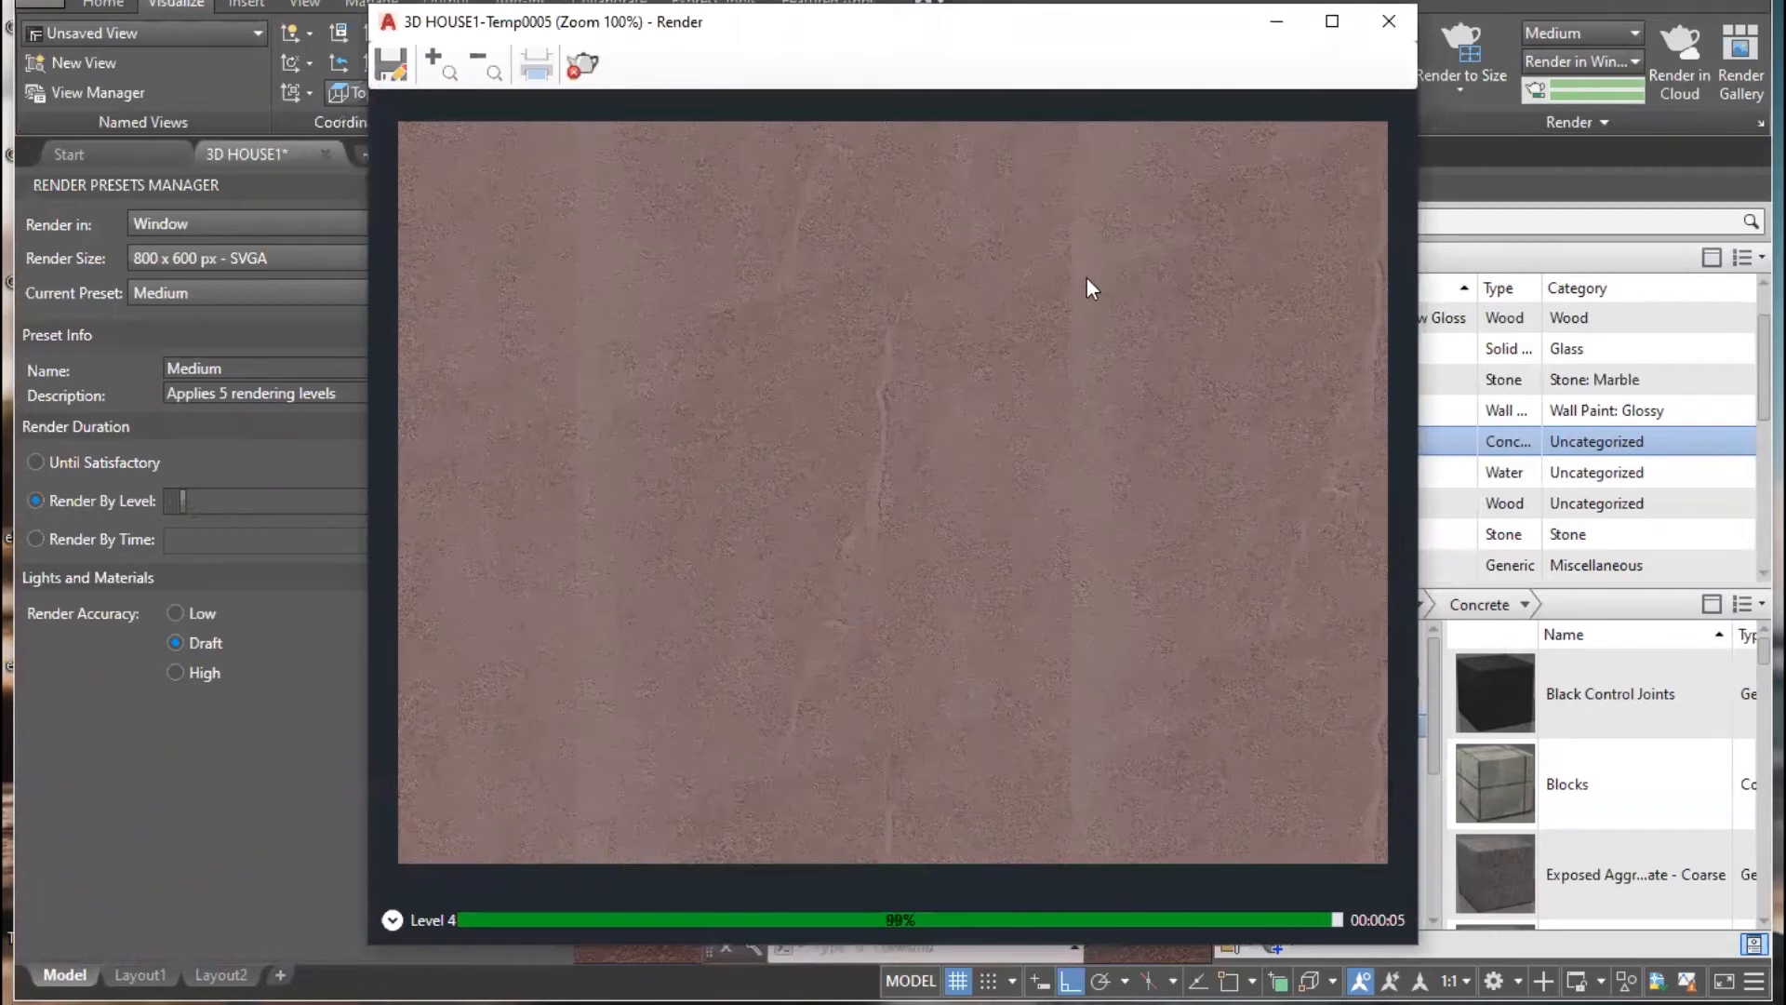
pyautogui.click(1389, 21)
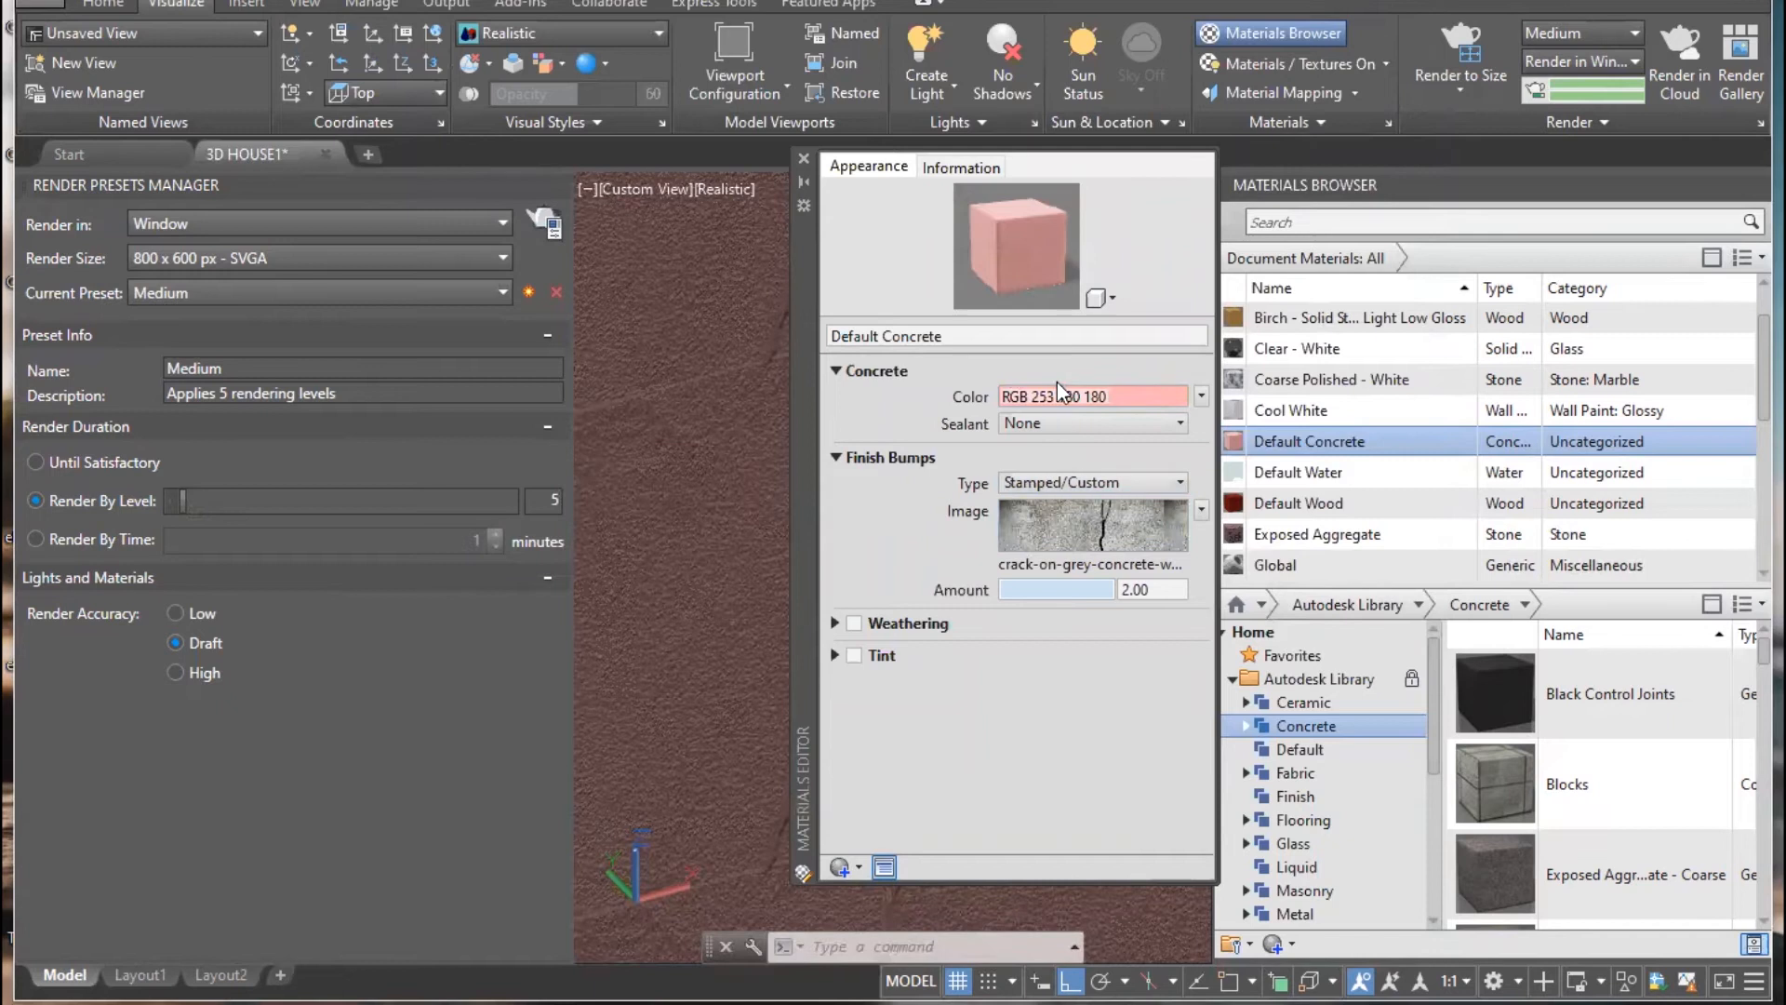
# - Open the Default Concrete material's bump image for editing and set its sample size to 5 in
pyautogui.click(1101, 520)
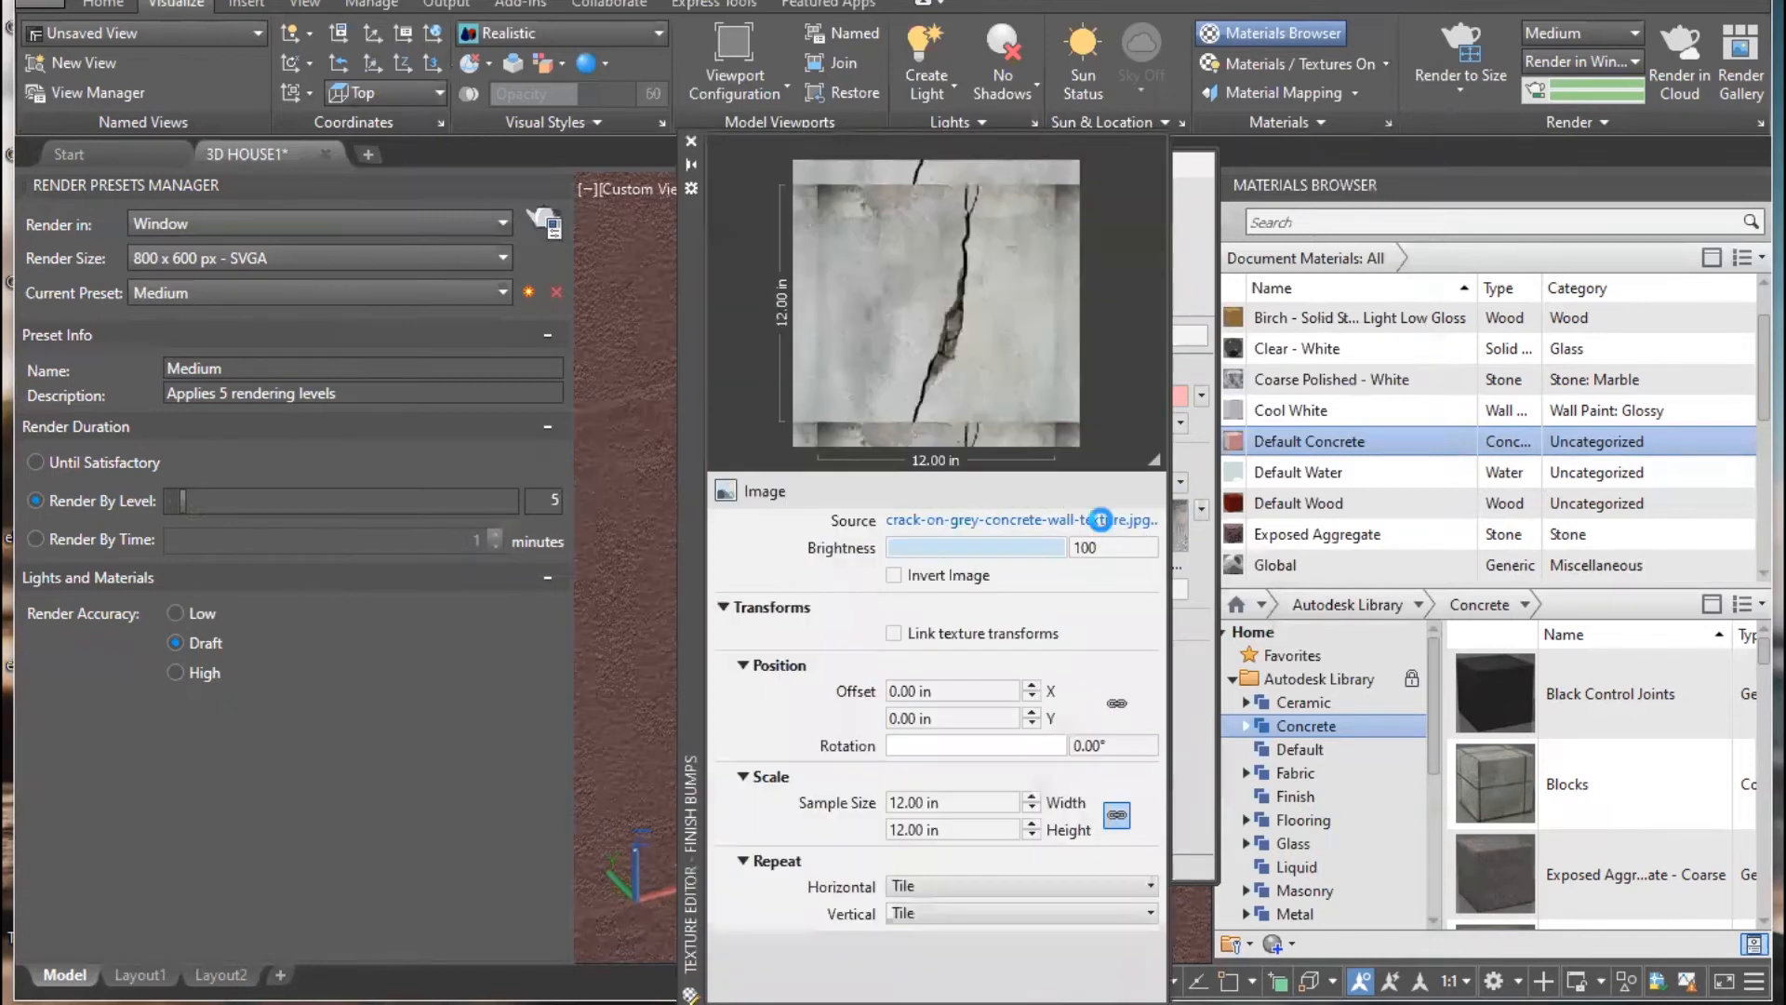
pyautogui.click(1754, 88)
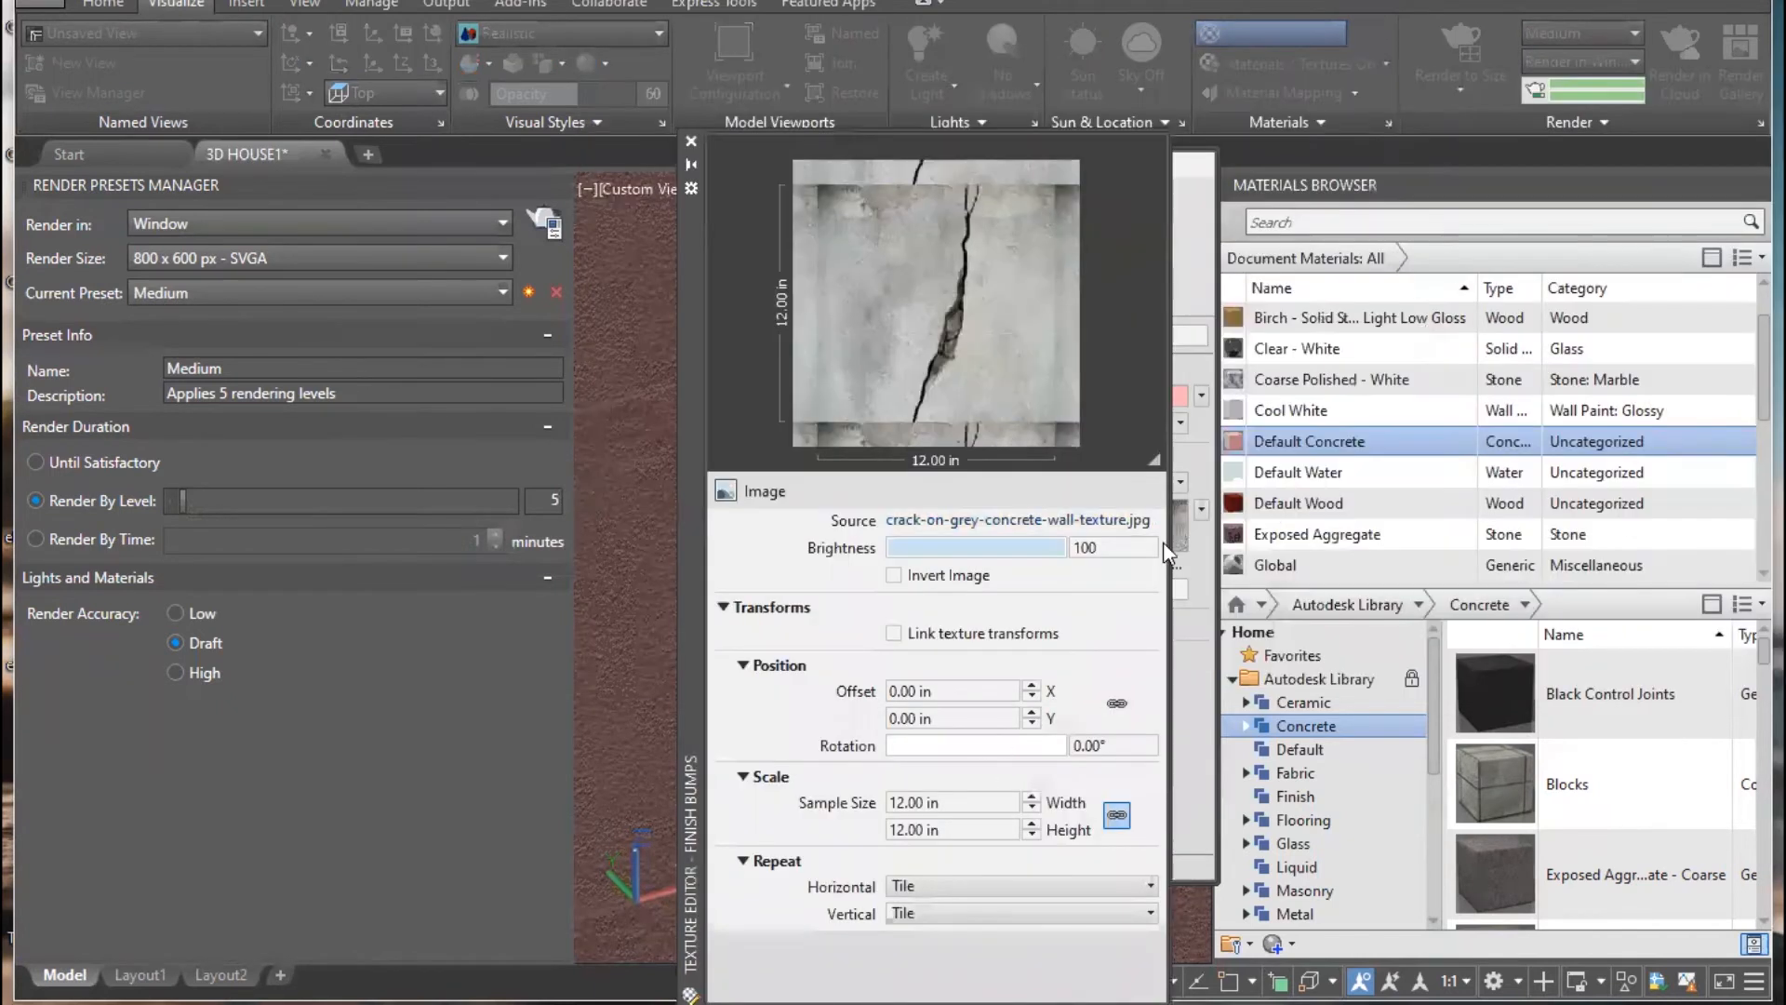
pyautogui.click(965, 800)
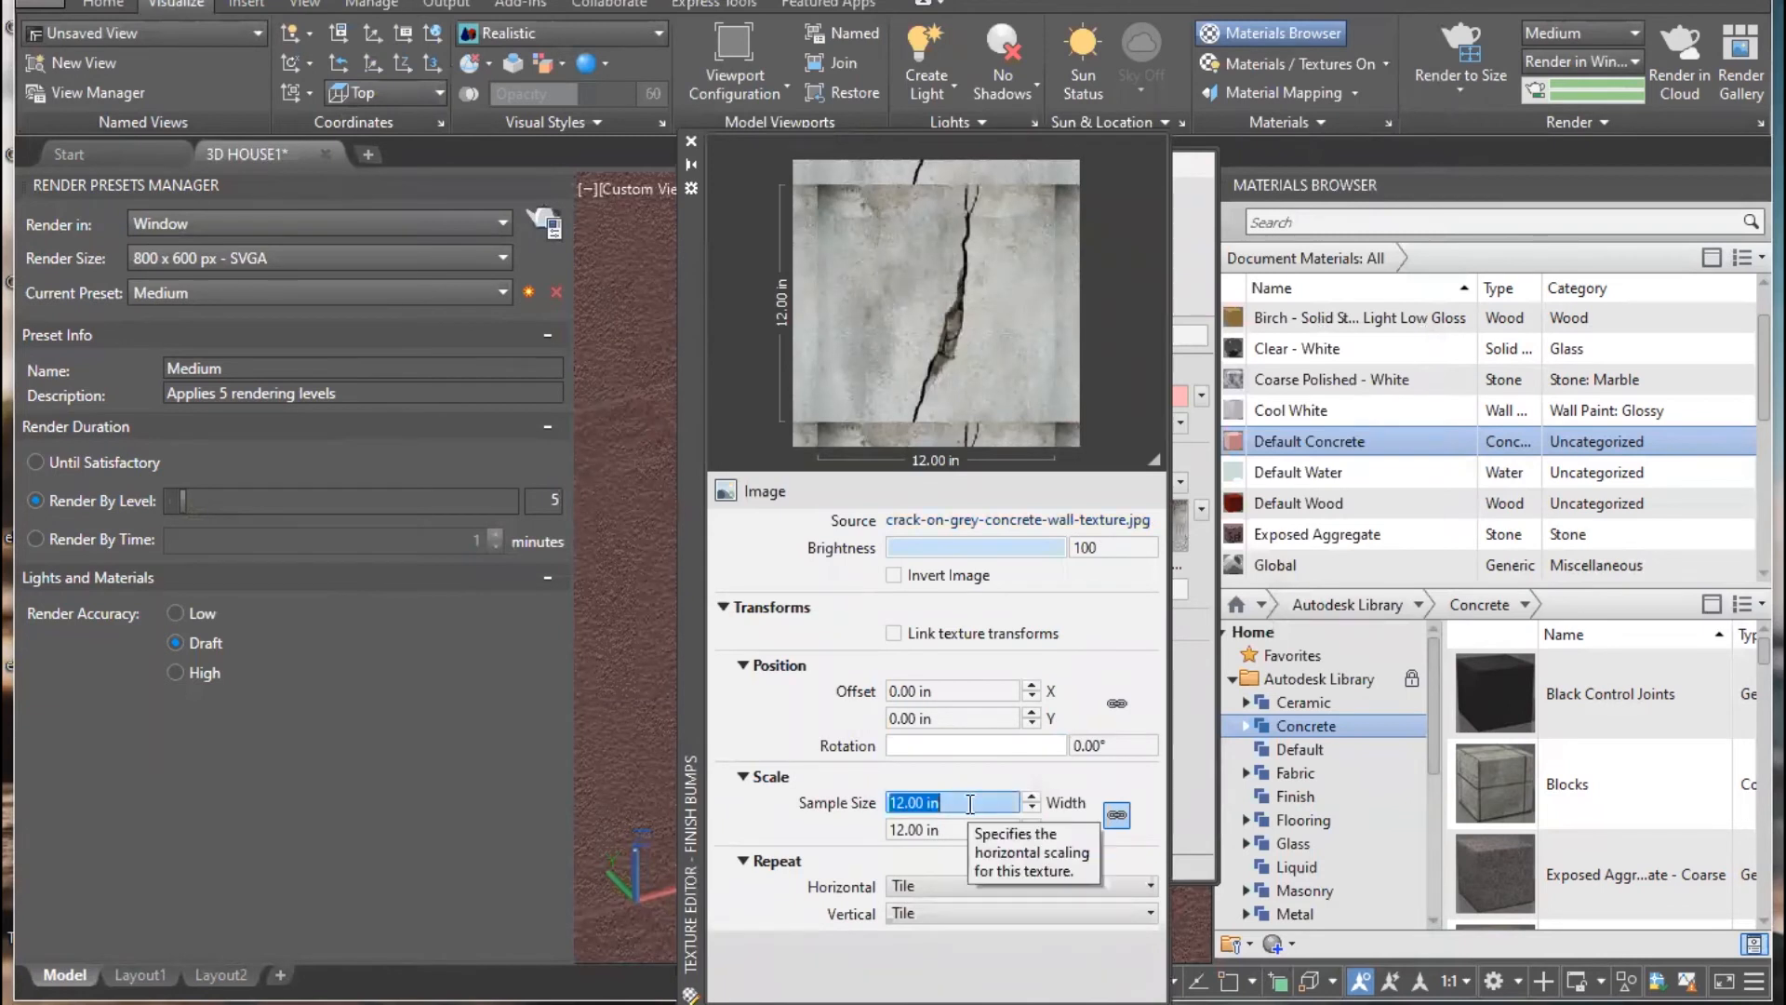
pyautogui.write('5')
pyautogui.press('Return')
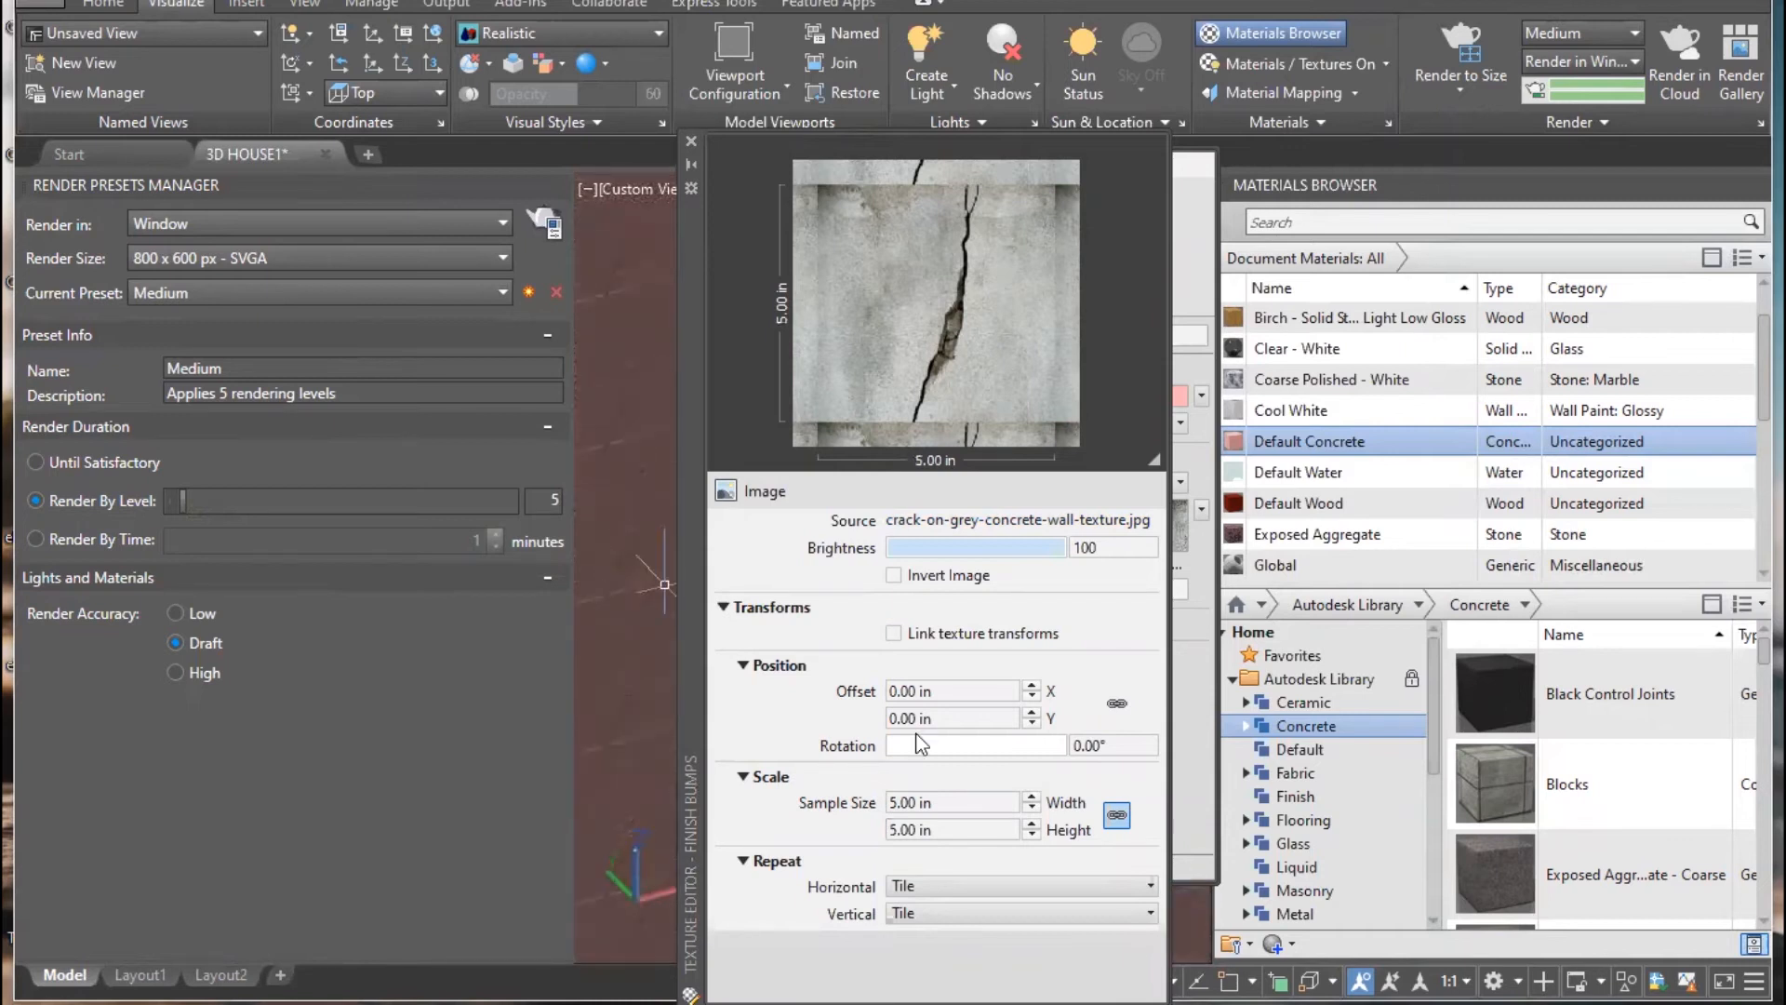
# - Try sample sizes of 500 in and 100 in for the cracked-wall bump image
pyautogui.doubleClick(967, 802)
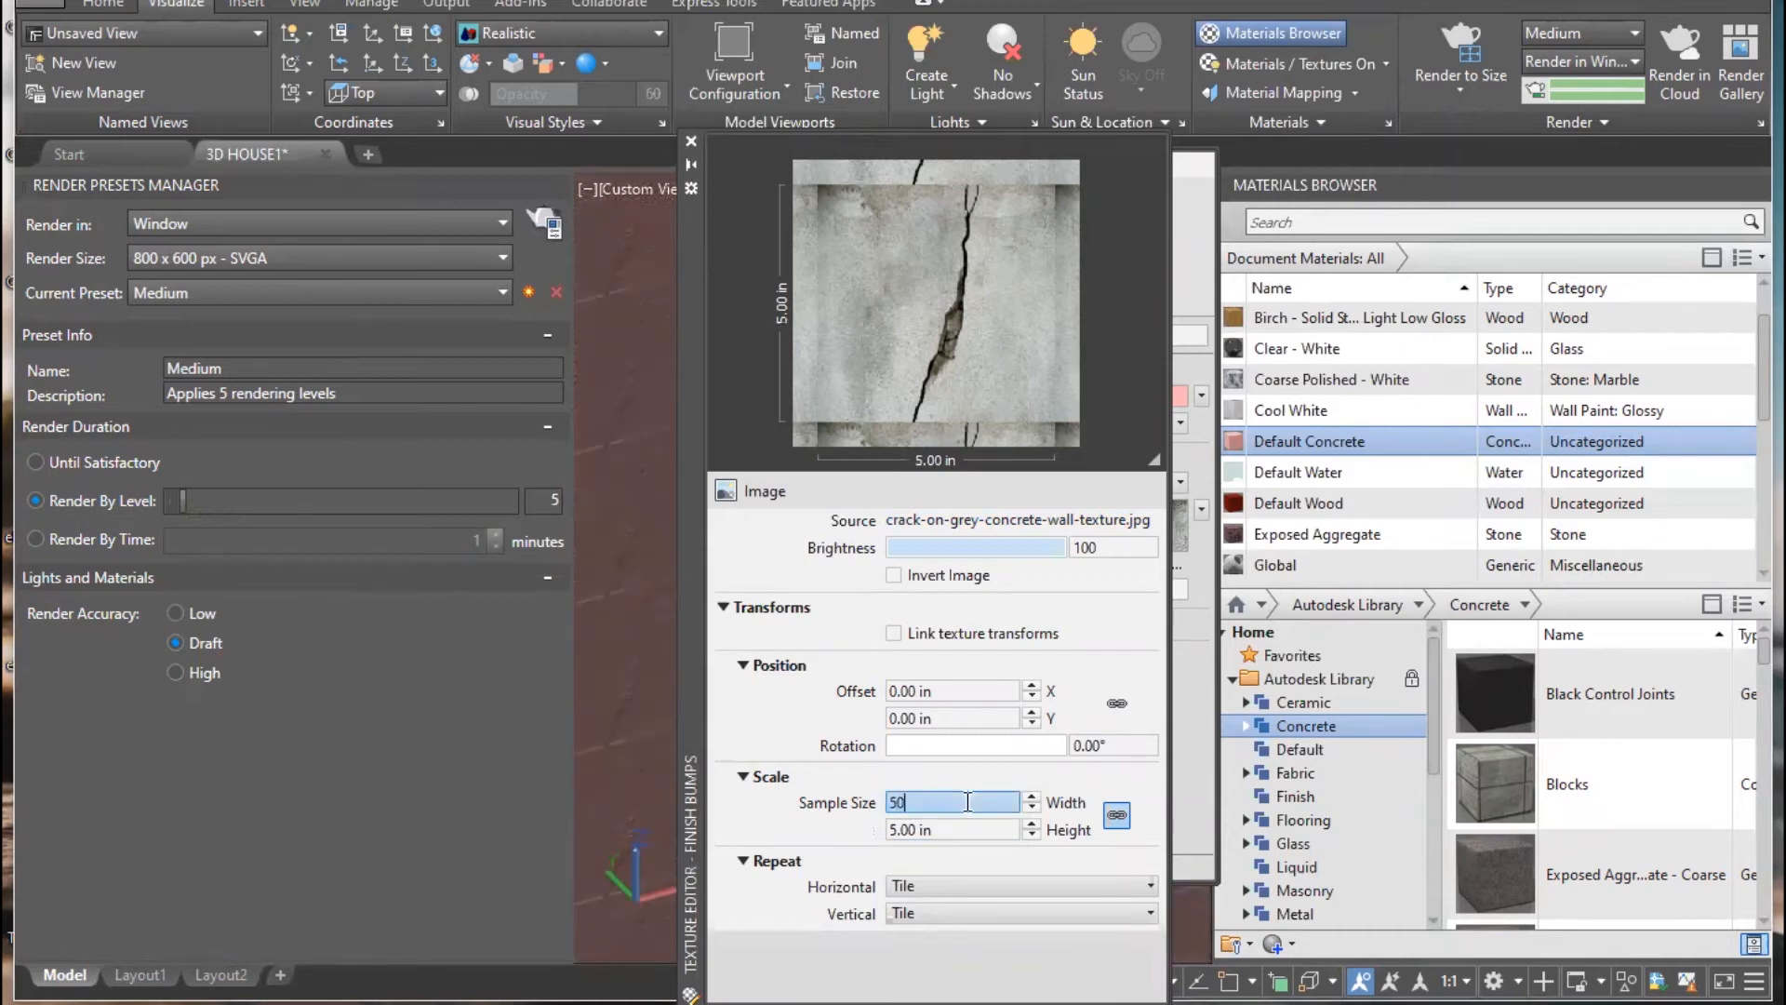
pyautogui.write('500')
pyautogui.press('Tab')
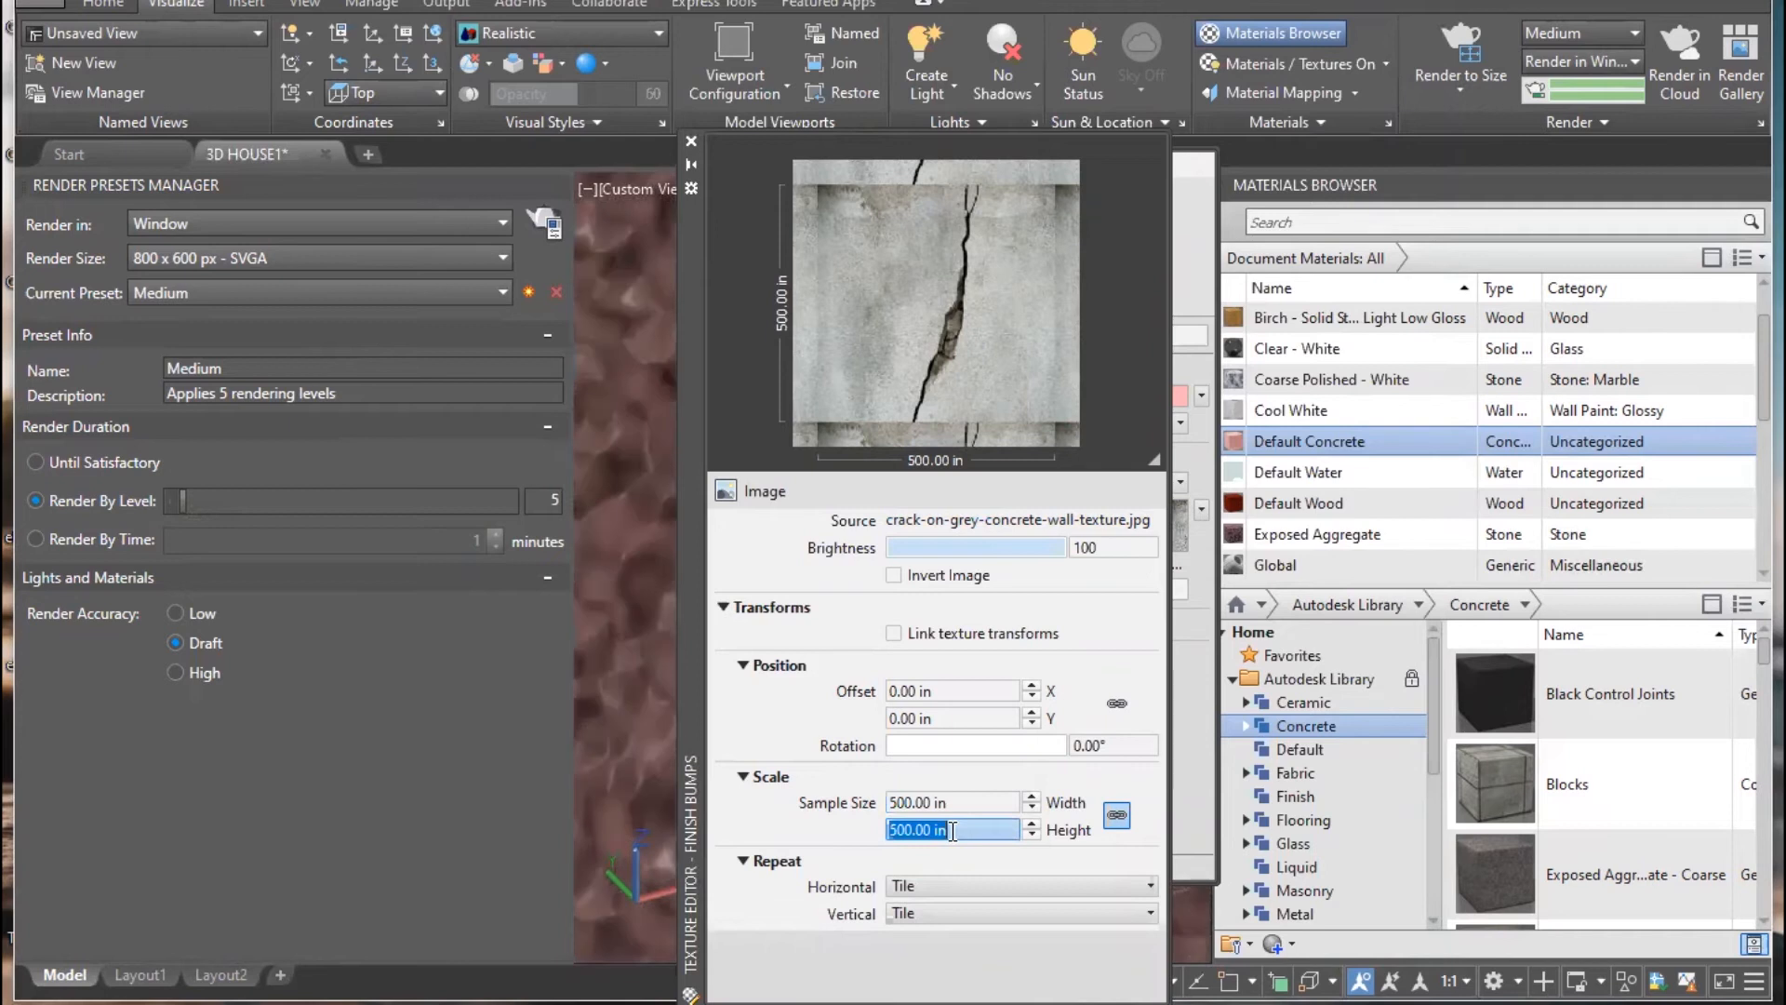
pyautogui.doubleClick(958, 802)
pyautogui.write('100')
pyautogui.press('Tab')
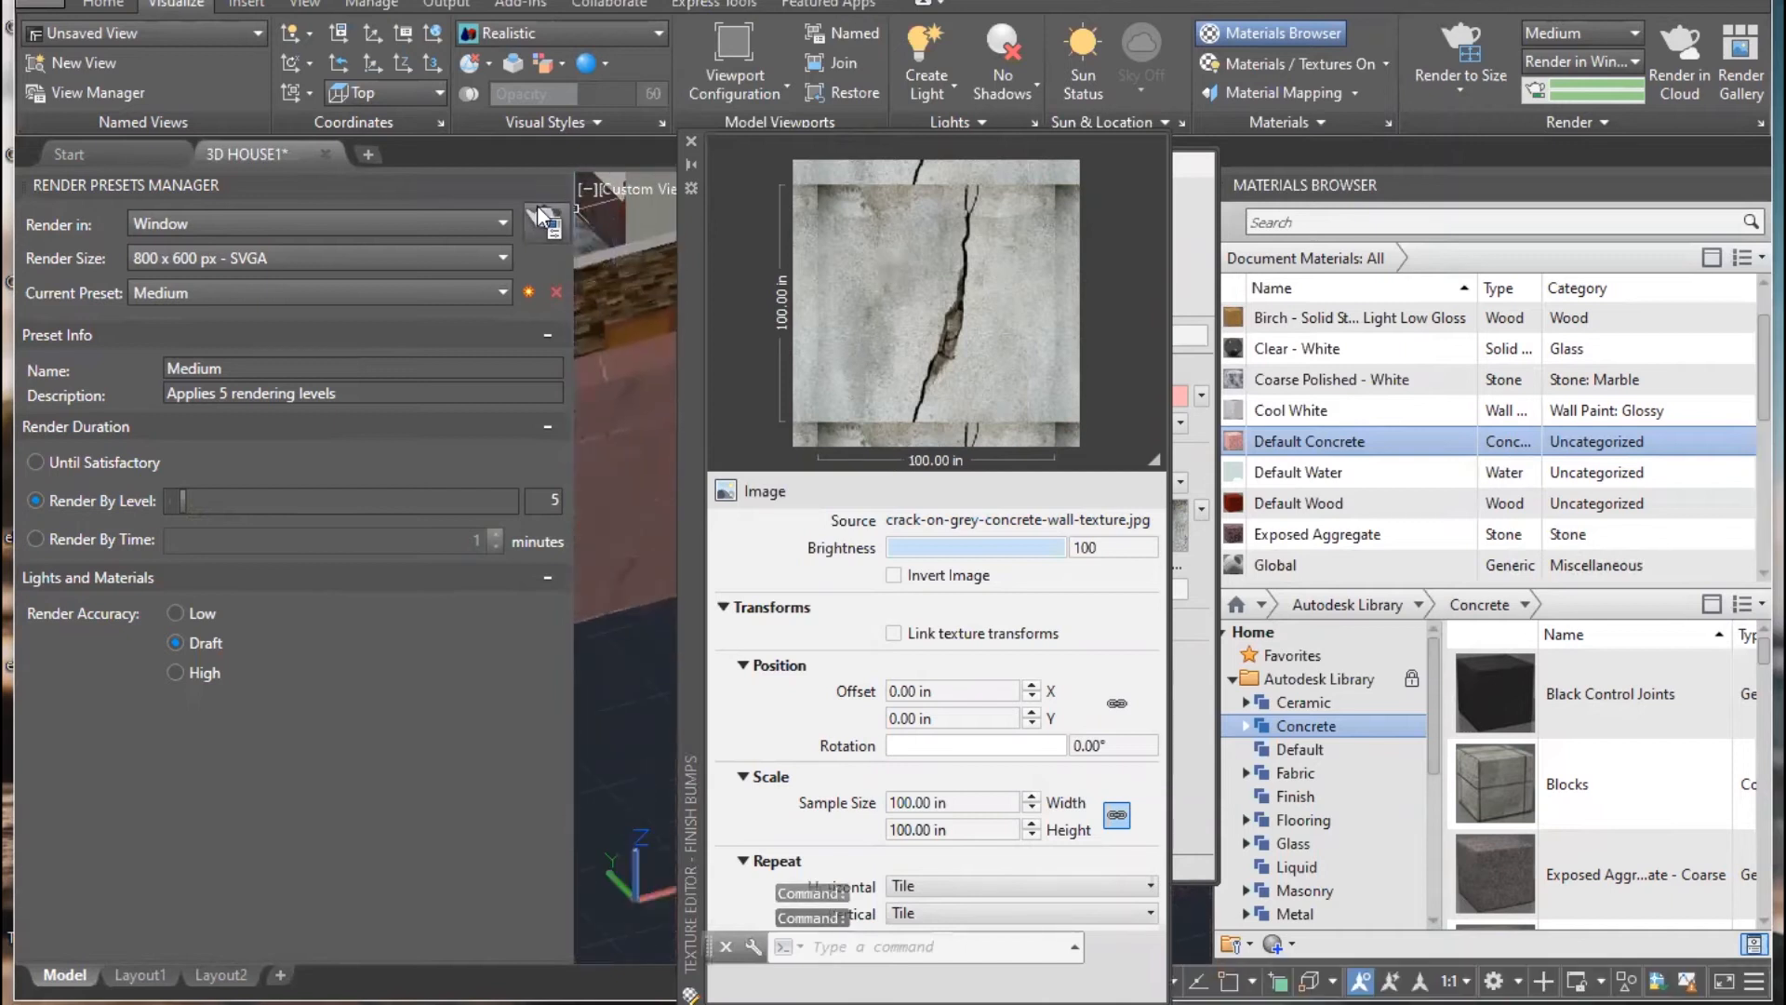
# - Close the render presets manager, set the bump image's sample size to 150 in, and inspect the cracks on the box
pyautogui.click(556, 189)
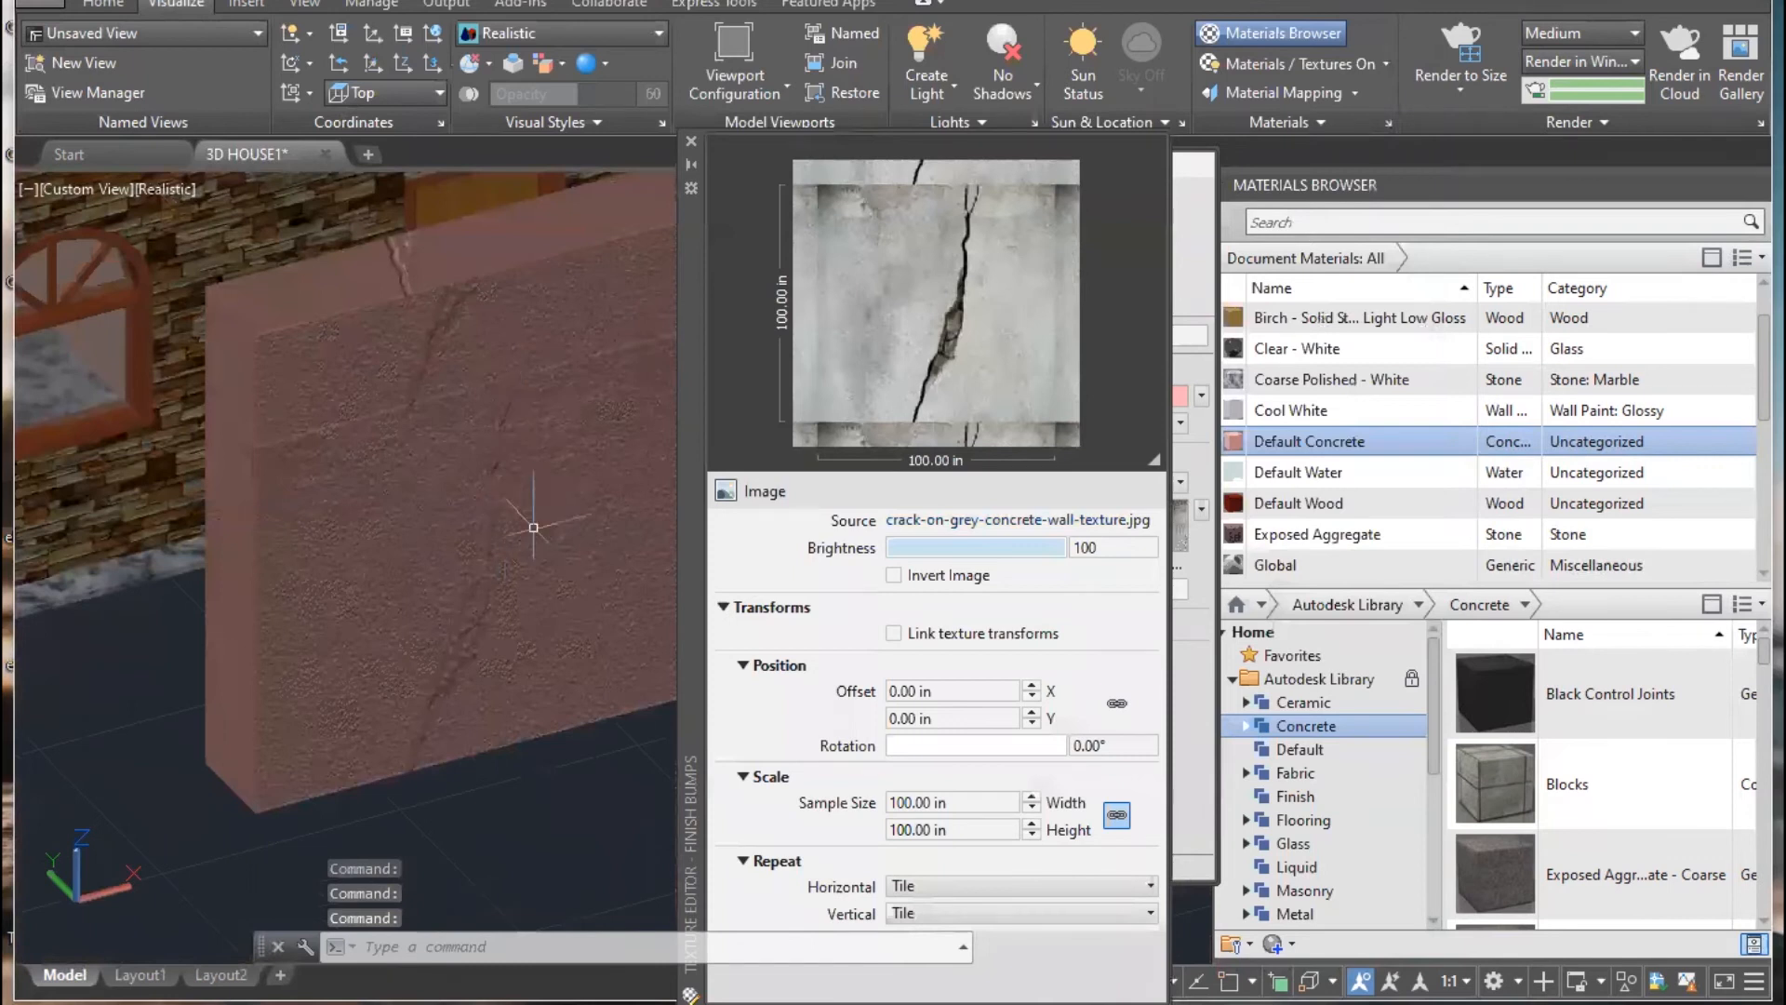
pyautogui.click(963, 804)
pyautogui.write('150')
pyautogui.press('Tab')
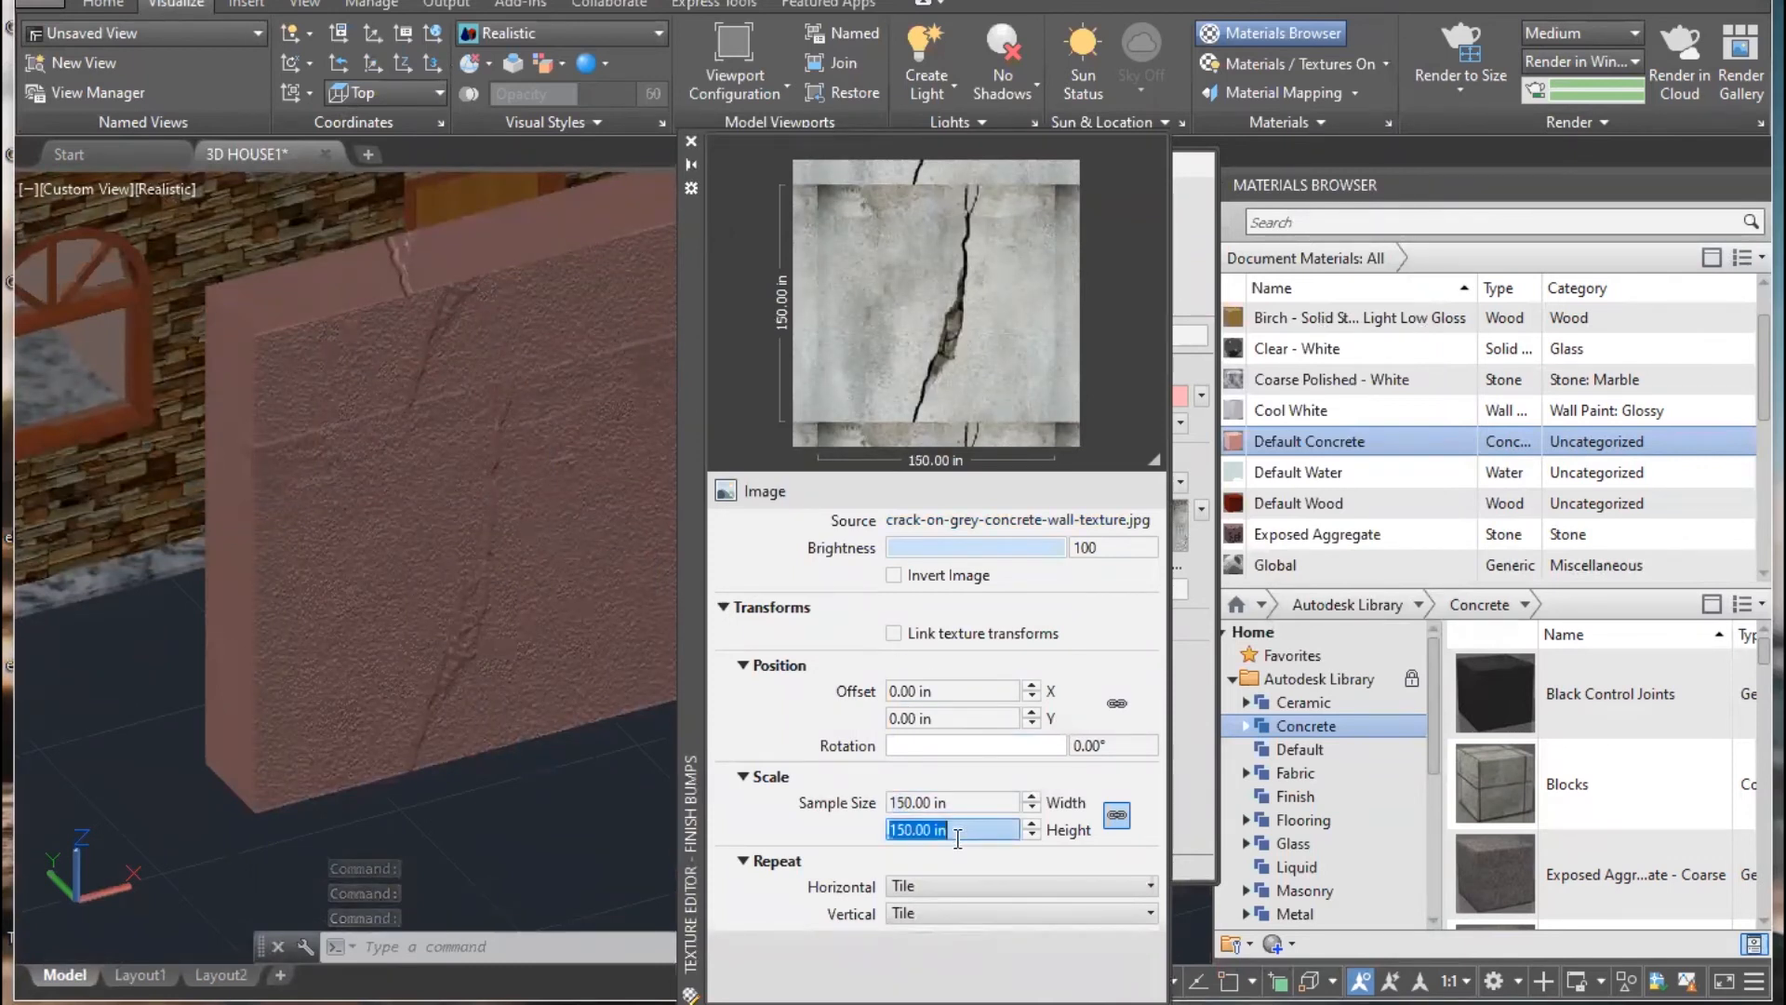
pyautogui.scroll(4, 571, 338)
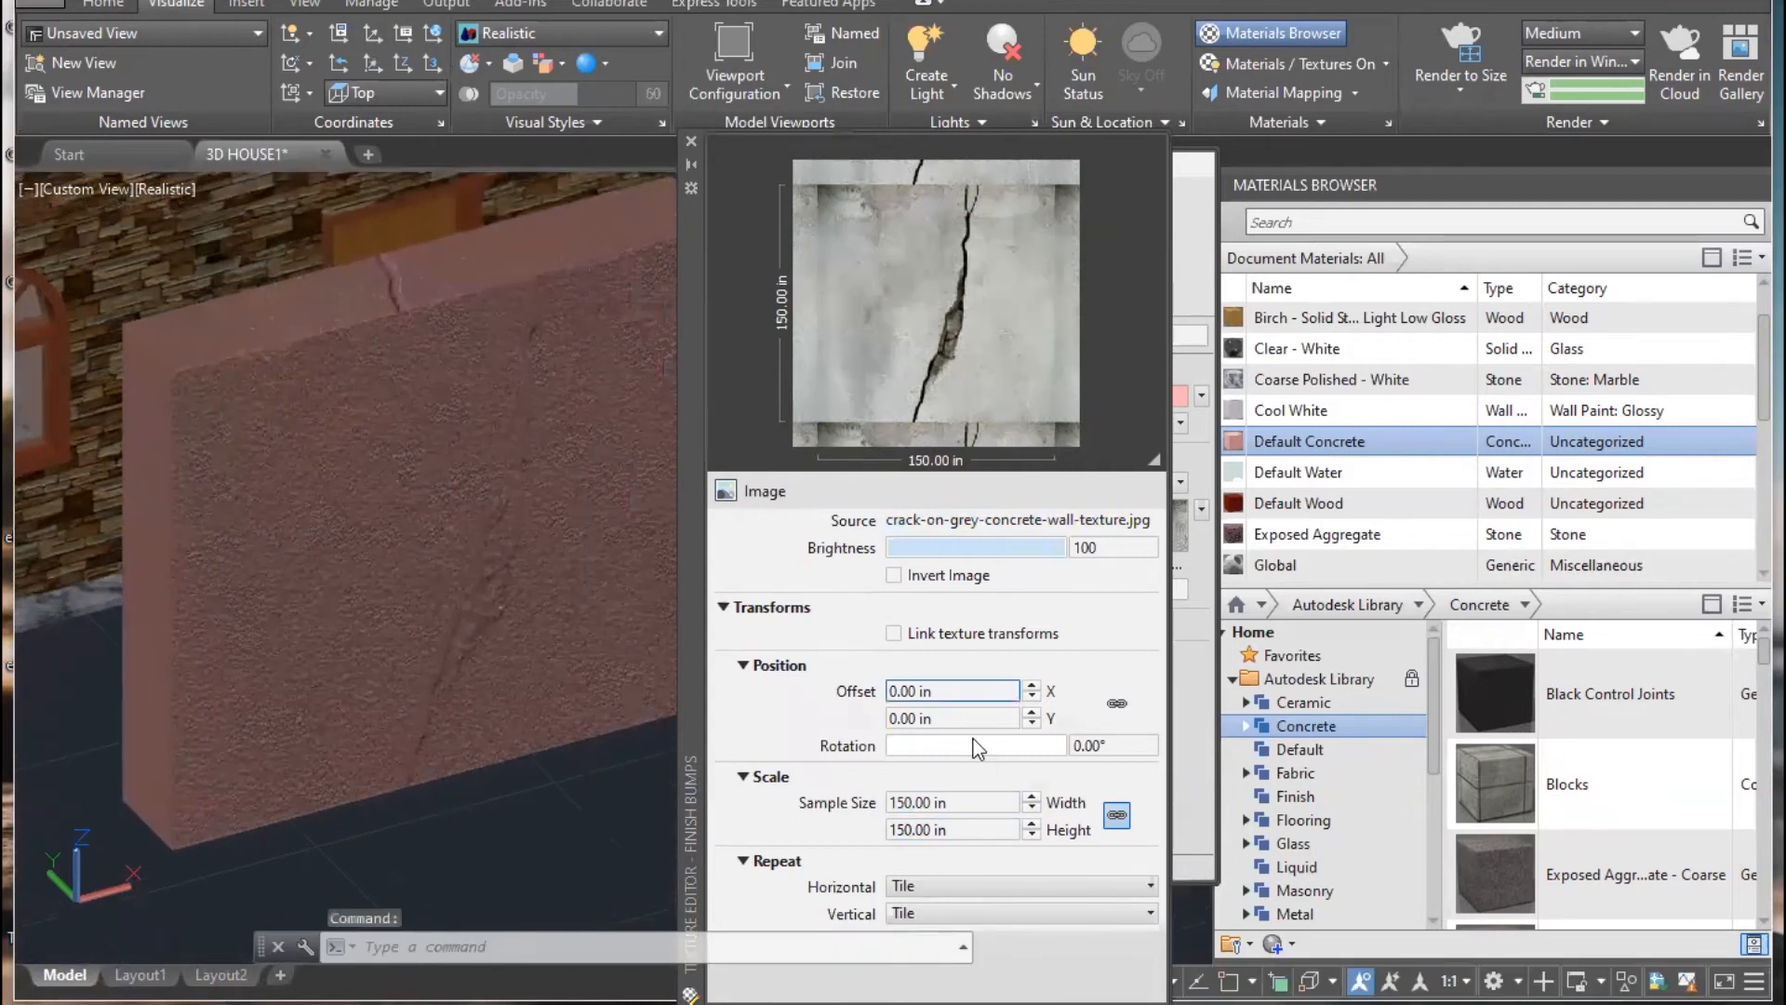
pyautogui.keyDown('shift'); pyautogui.moveTo(576, 507); pyautogui.dragTo(518, 398, button='middle'); pyautogui.keyUp('shift')
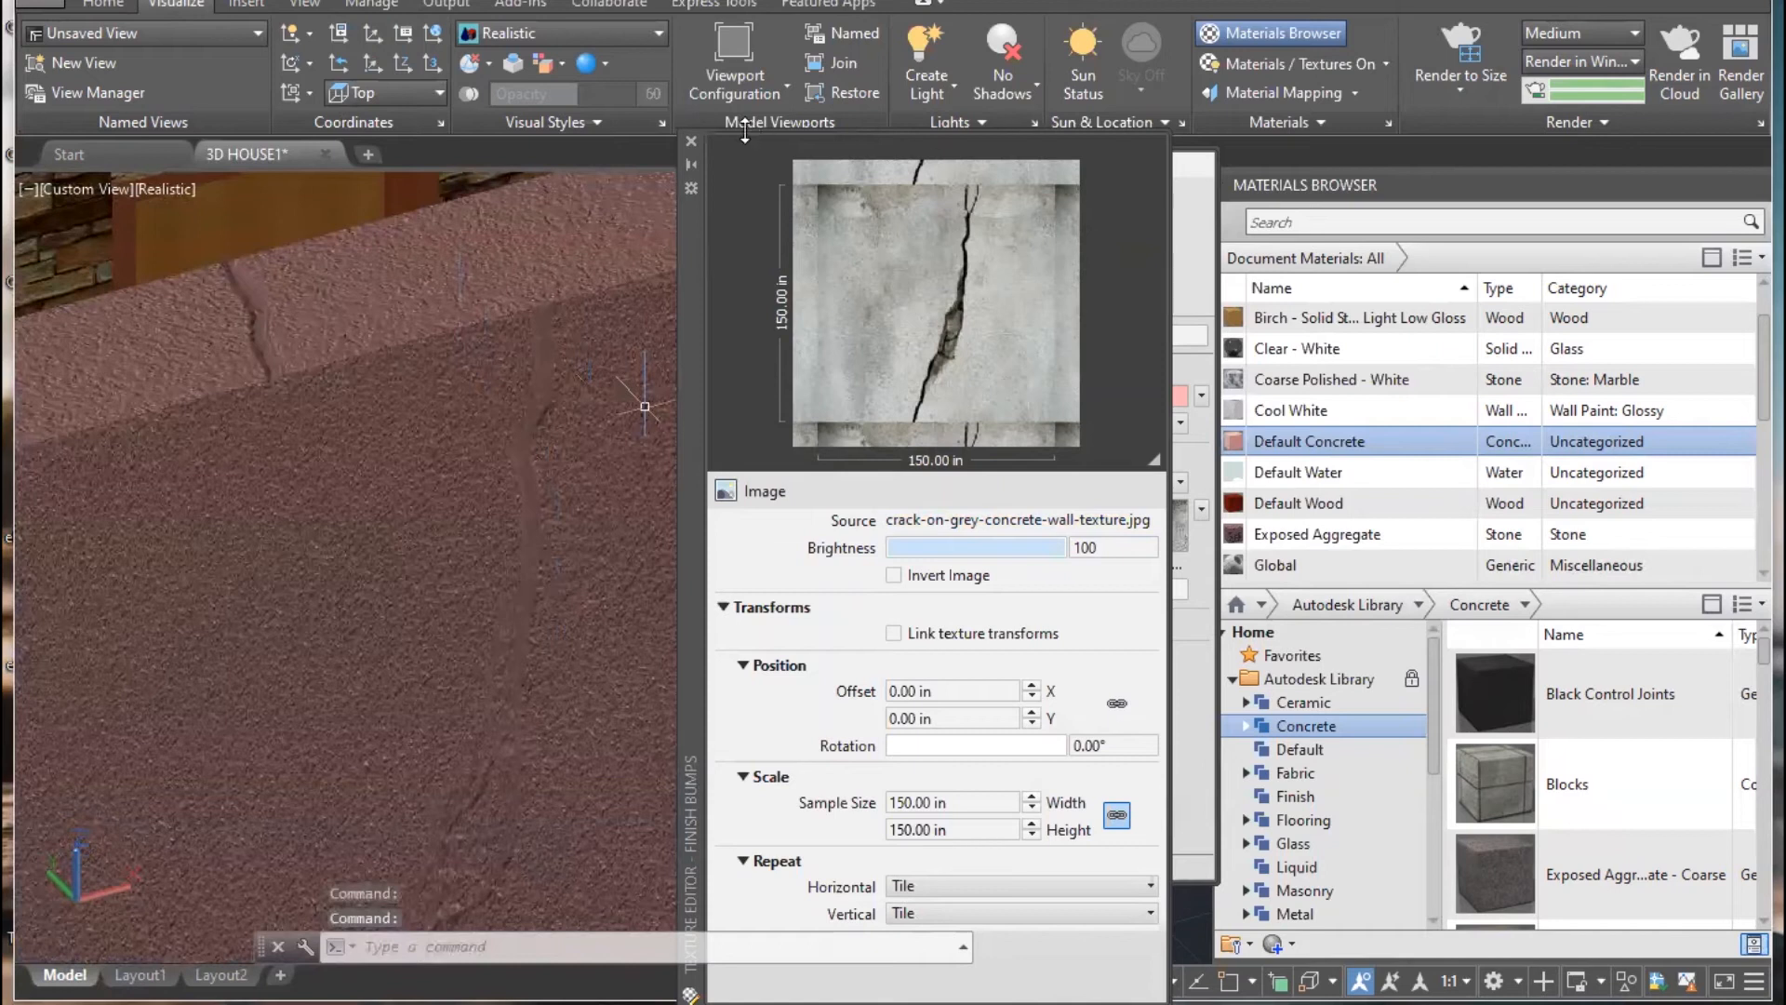
# - Close the texture editor, lower the Default Concrete material's bump amount, and close the materials editor
pyautogui.click(687, 144)
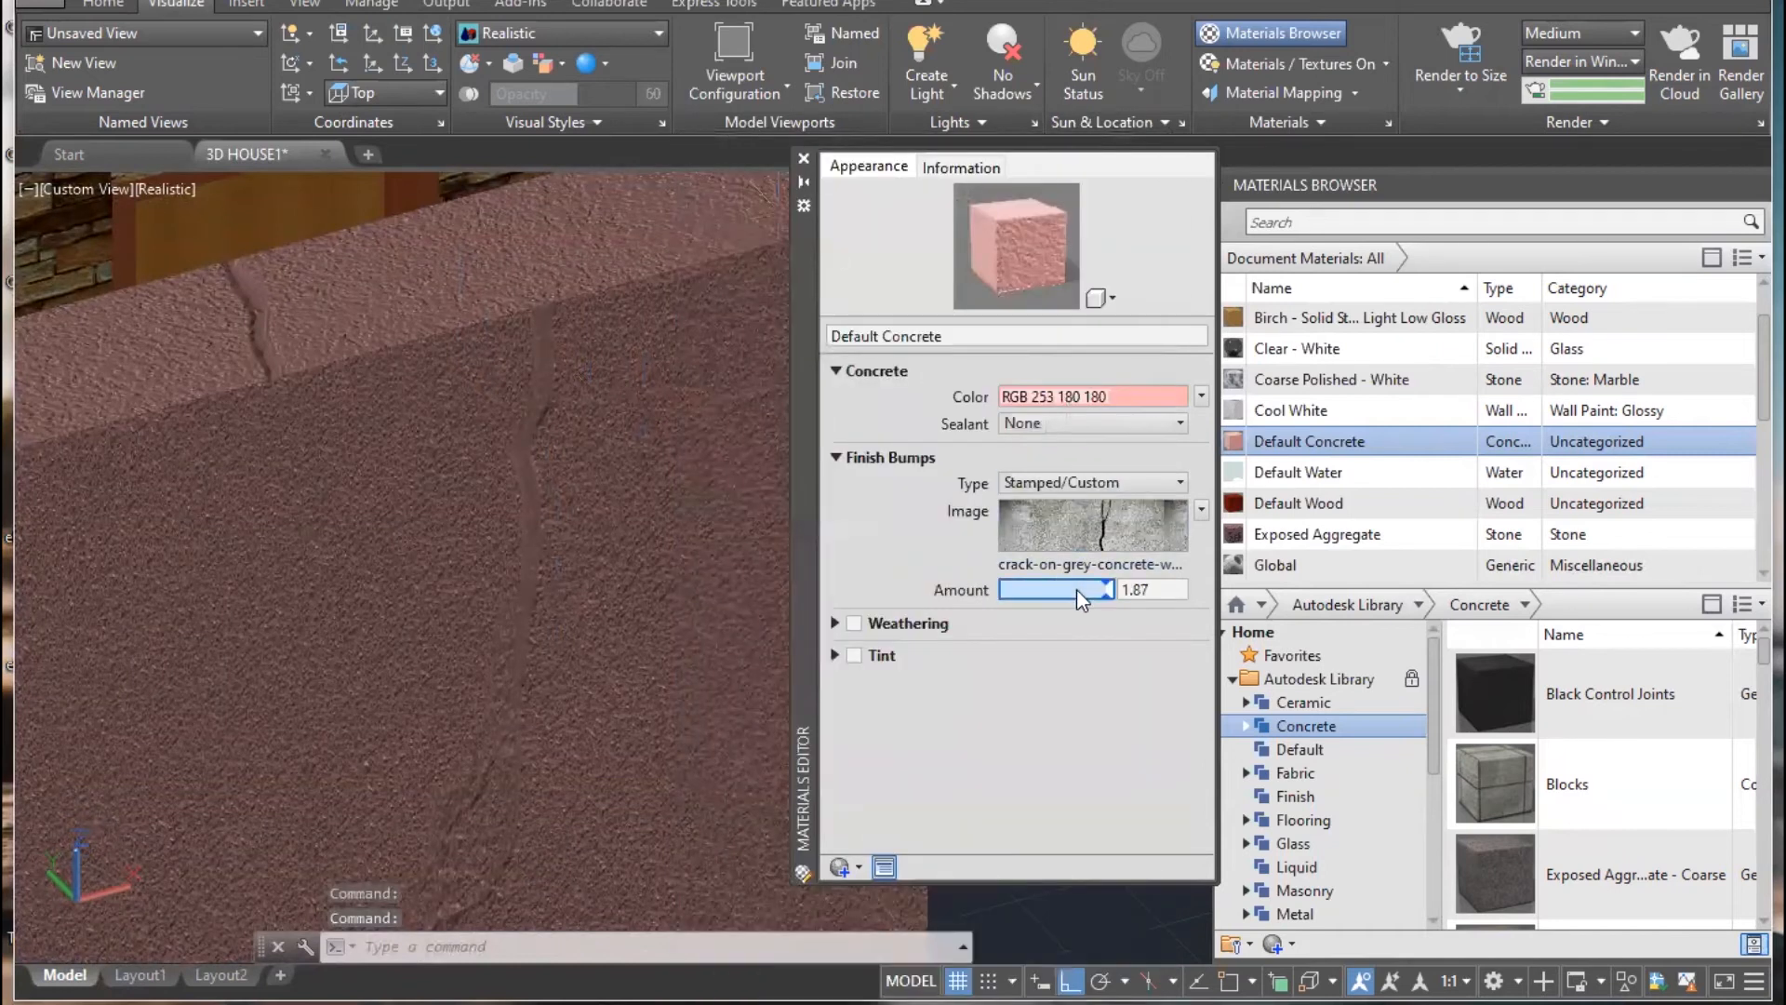
pyautogui.moveTo(1019, 592)
pyautogui.mouseDown()
pyautogui.moveTo(1079, 587)
pyautogui.moveTo(1014, 588)
pyautogui.mouseUp()
pyautogui.click(806, 156)
# - Delete the concrete box standing in front of the house
pyautogui.scroll(-5, 707, 440)
pyautogui.keyDown('shift'); pyautogui.moveTo(739, 556); pyautogui.dragTo(808, 597, button='middle'); pyautogui.keyUp('shift')
pyautogui.click(823, 595)
pyautogui.press('Delete')
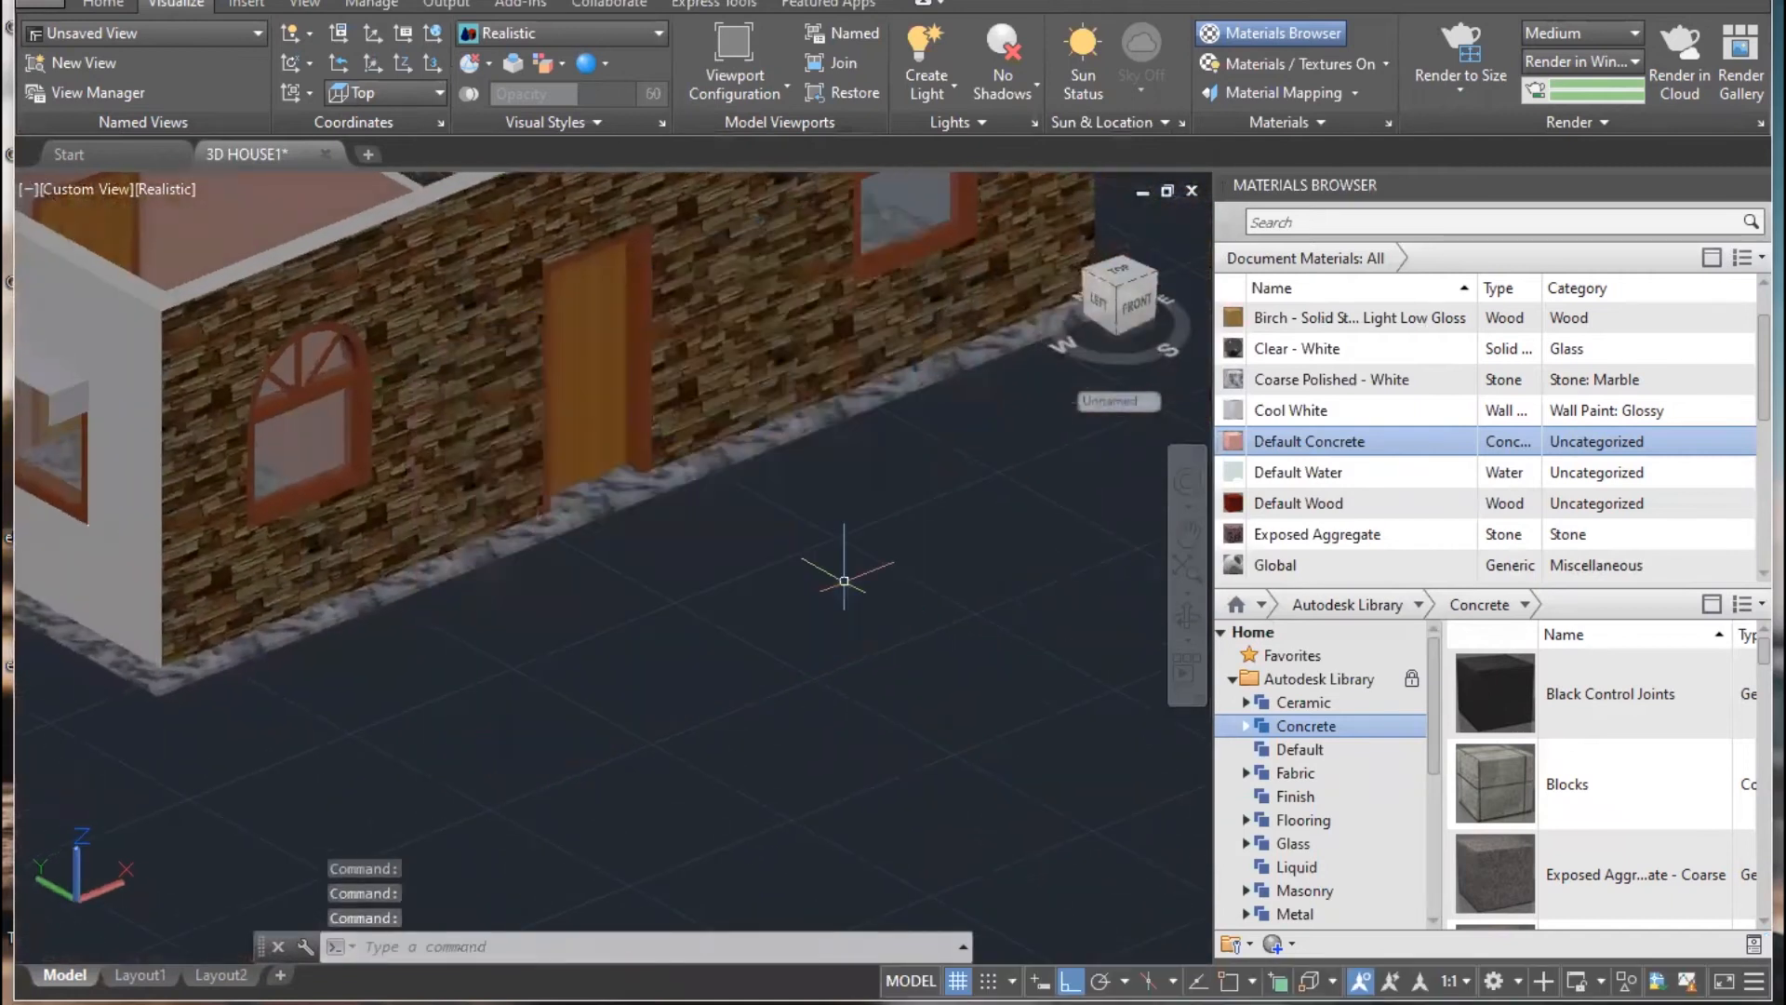
pyautogui.moveTo(825, 530); pyautogui.dragTo(833, 707, button='middle')
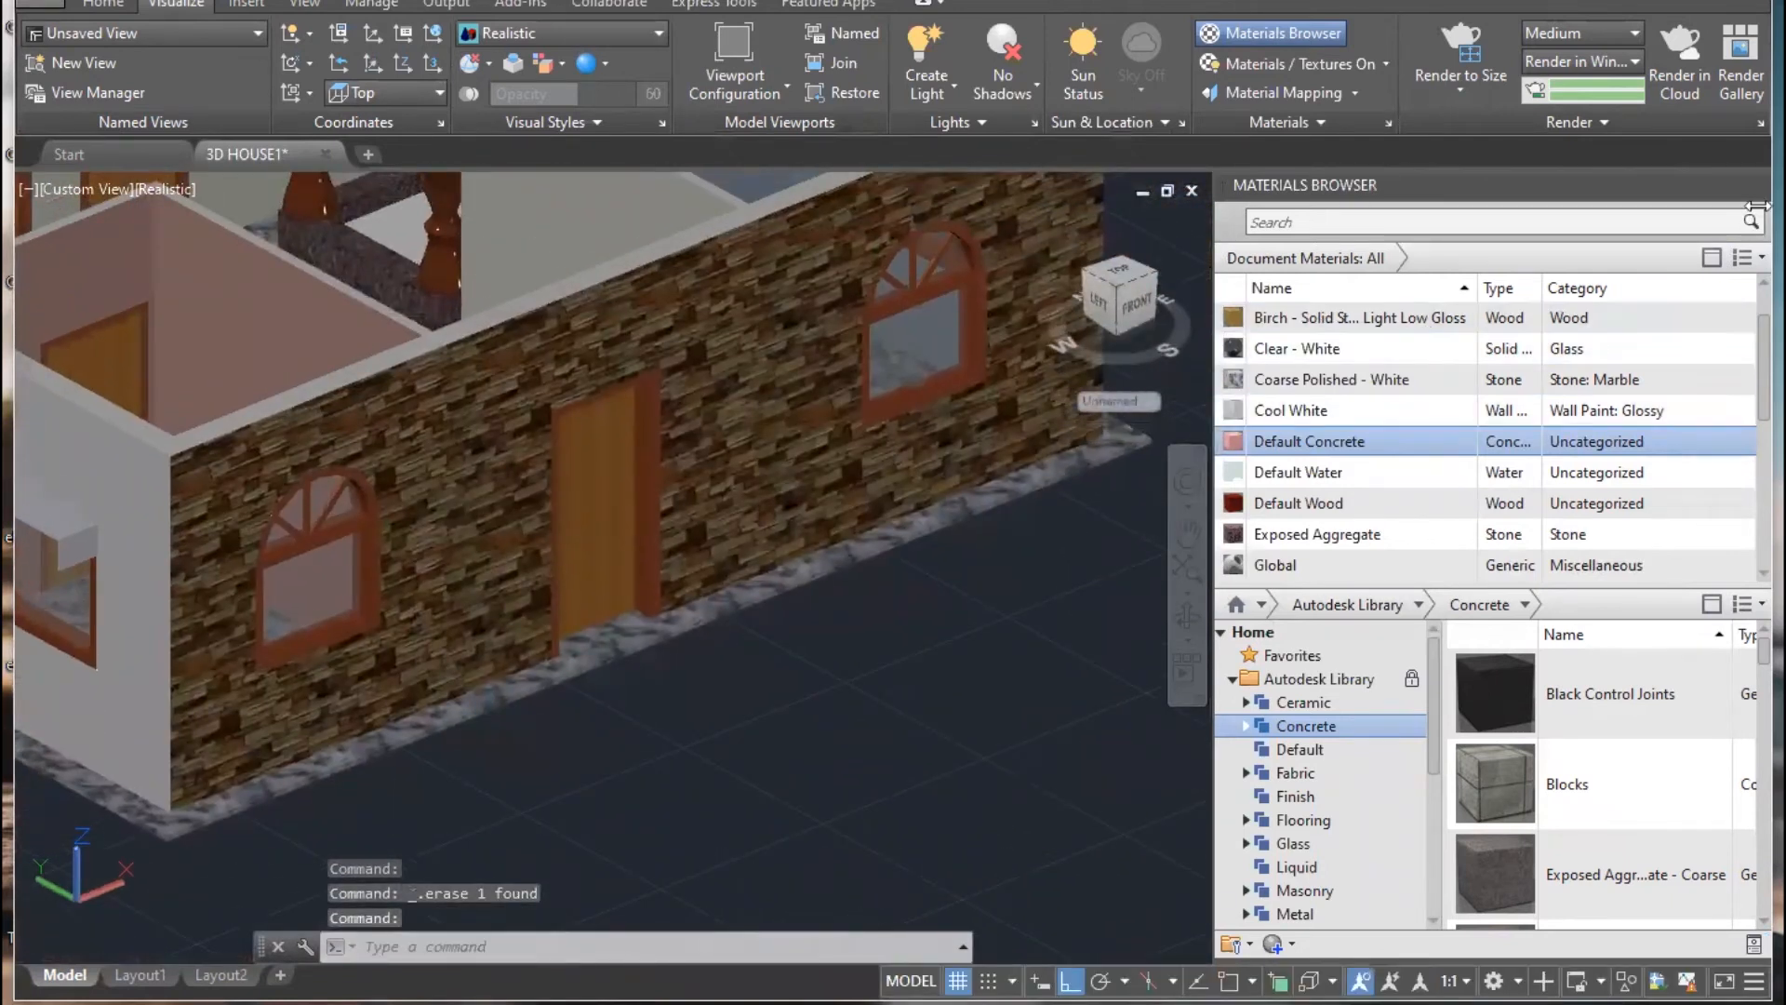
# - Create a new Concrete material, review its finish bump types without changing the type, and close the materials editor
pyautogui.click(1291, 945)
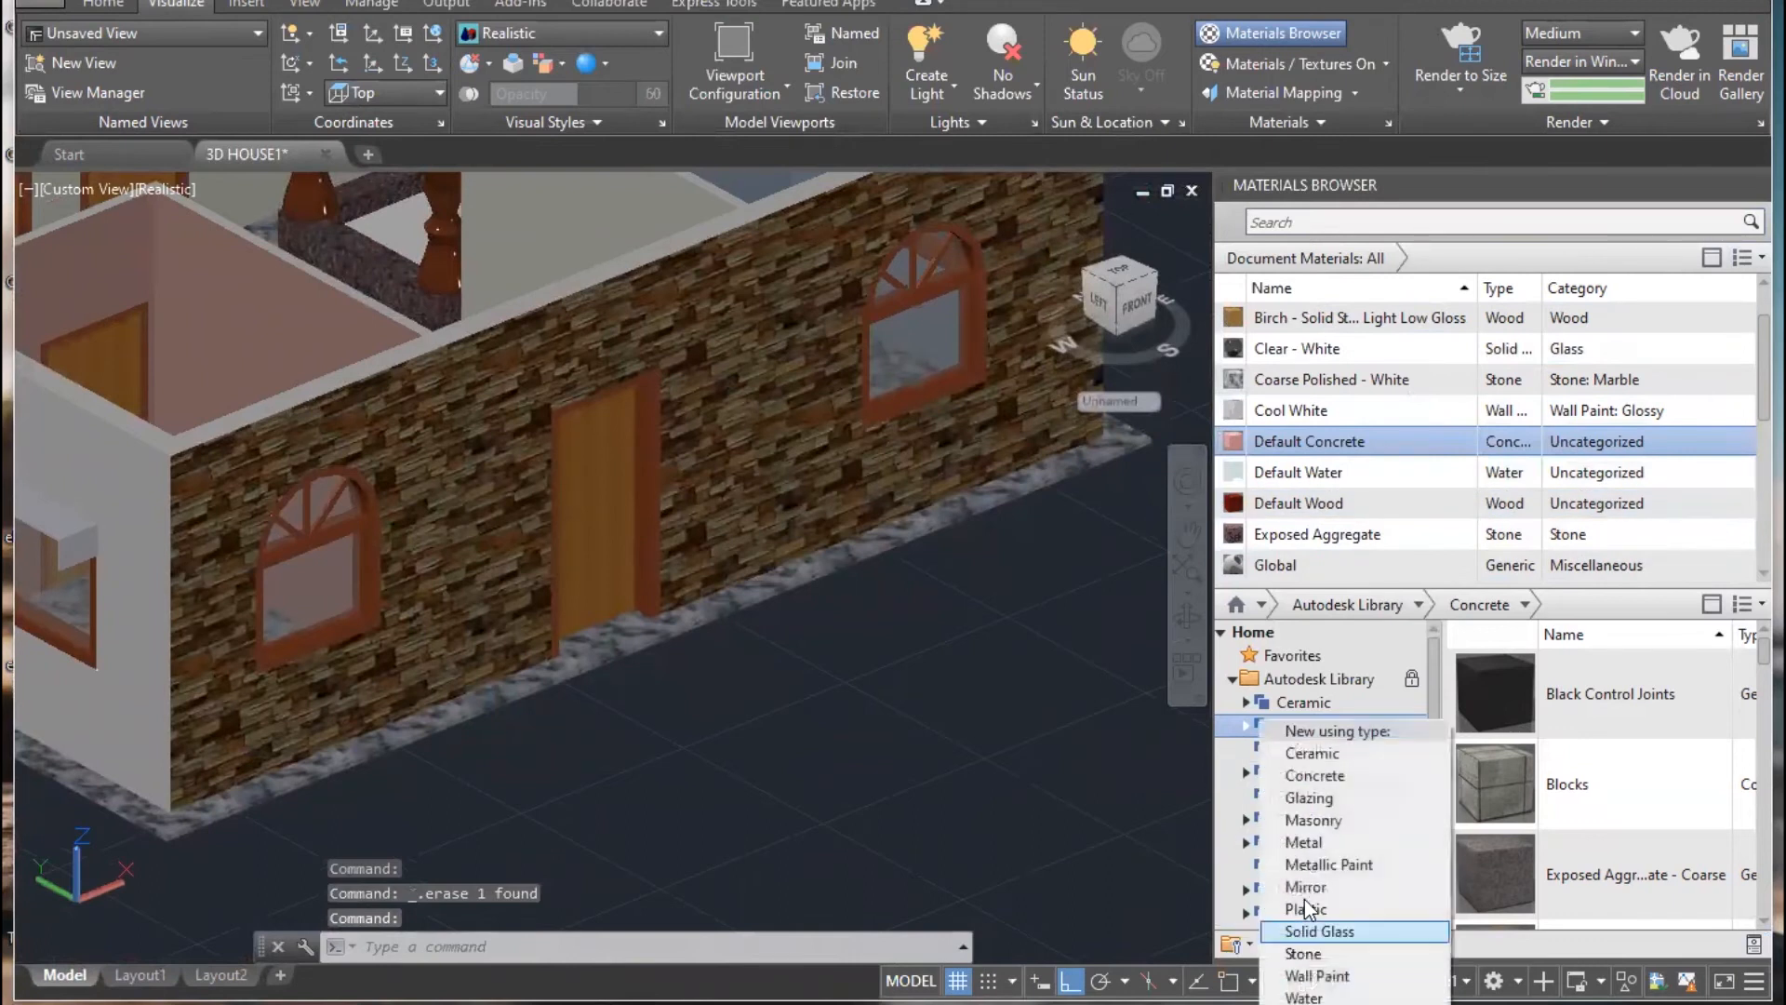
pyautogui.click(1330, 774)
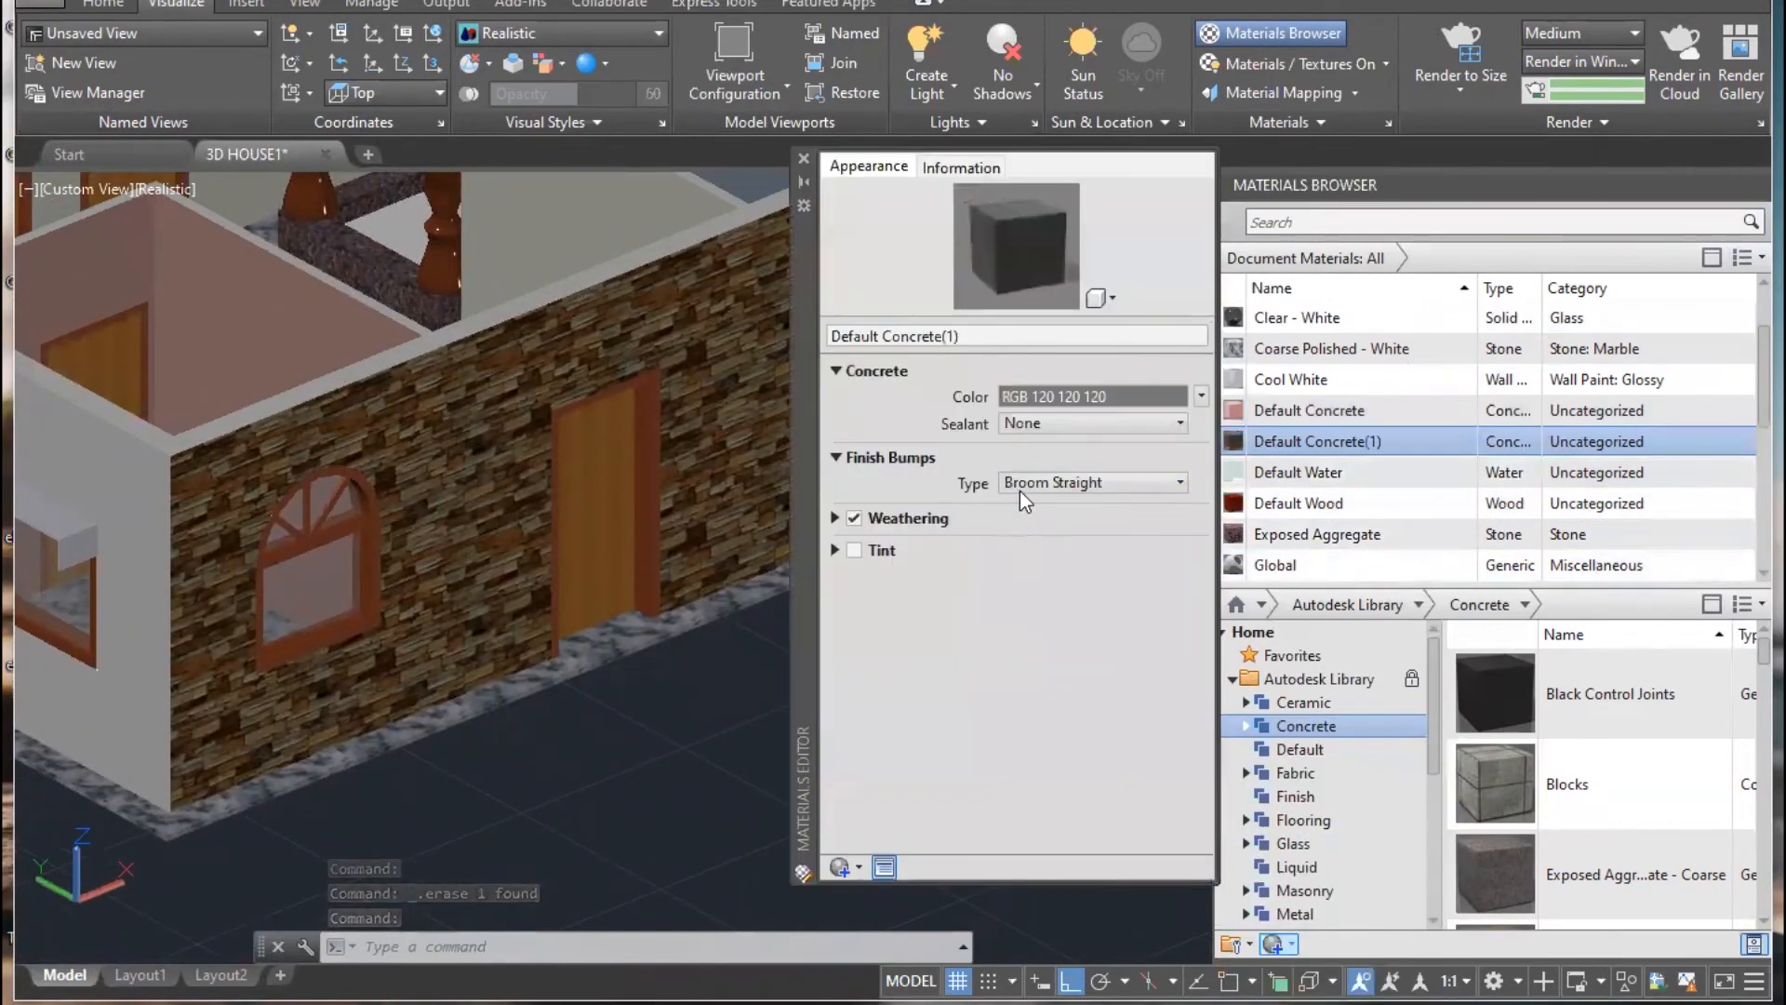
pyautogui.scroll(4, 443, 472)
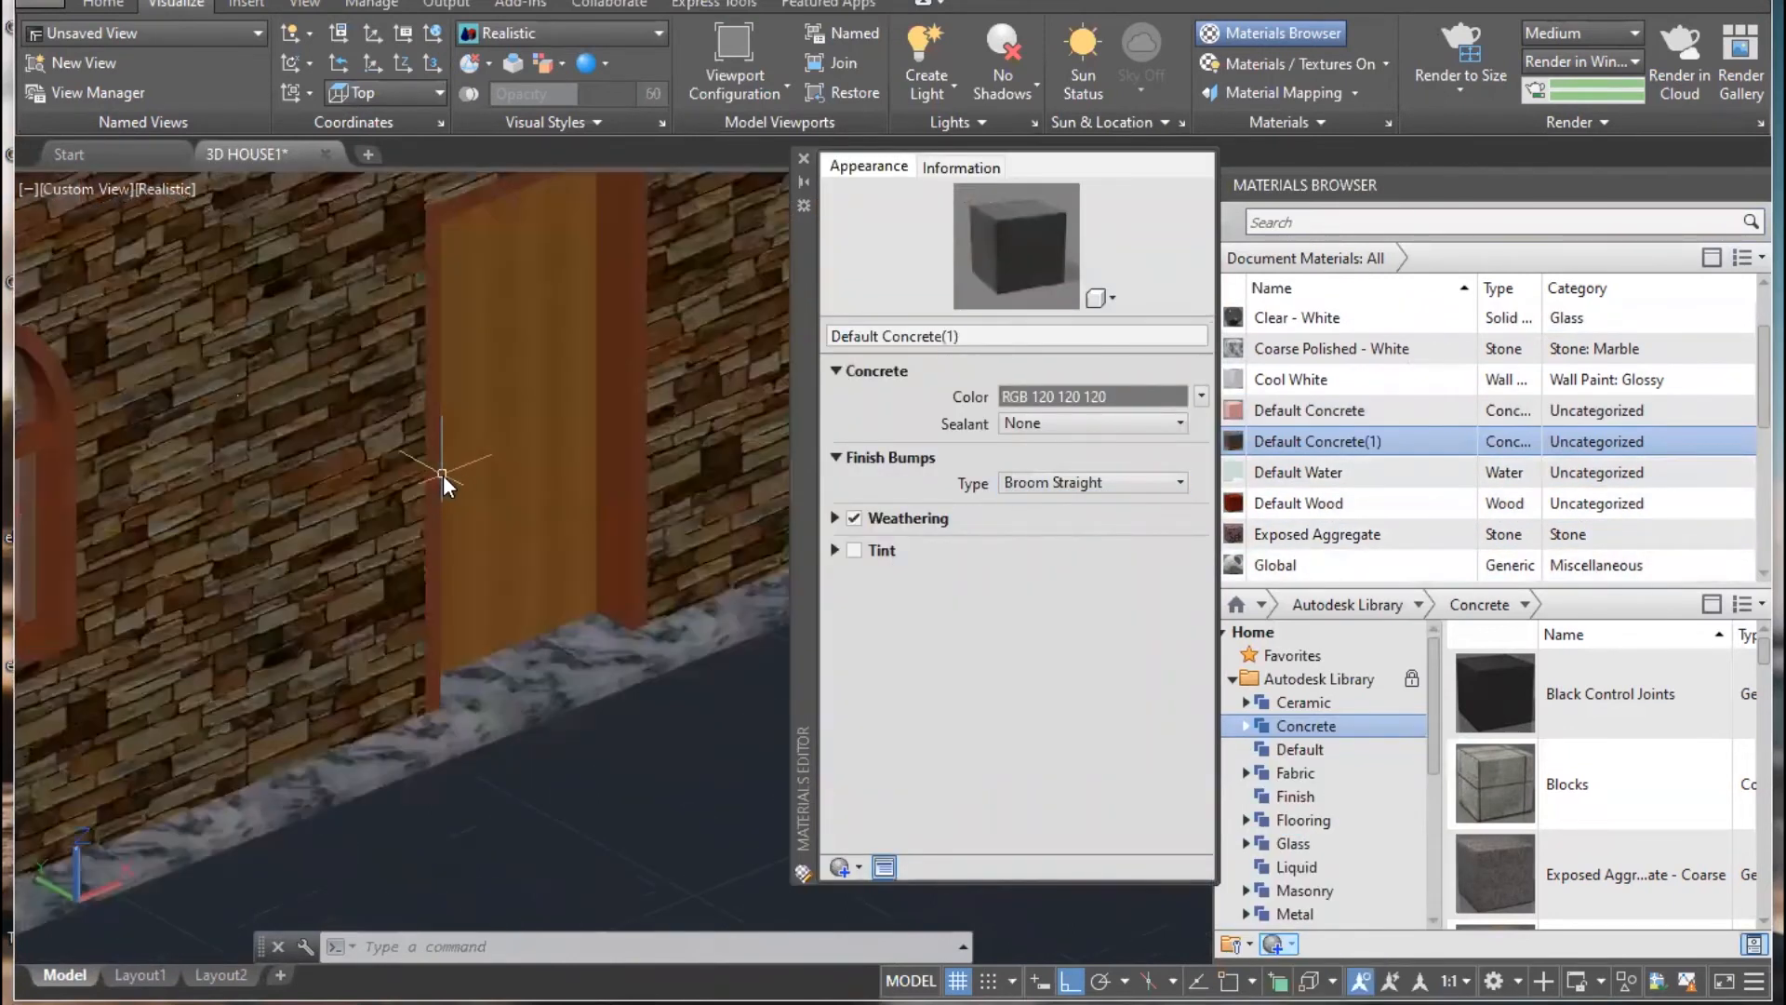
pyautogui.click(1086, 482)
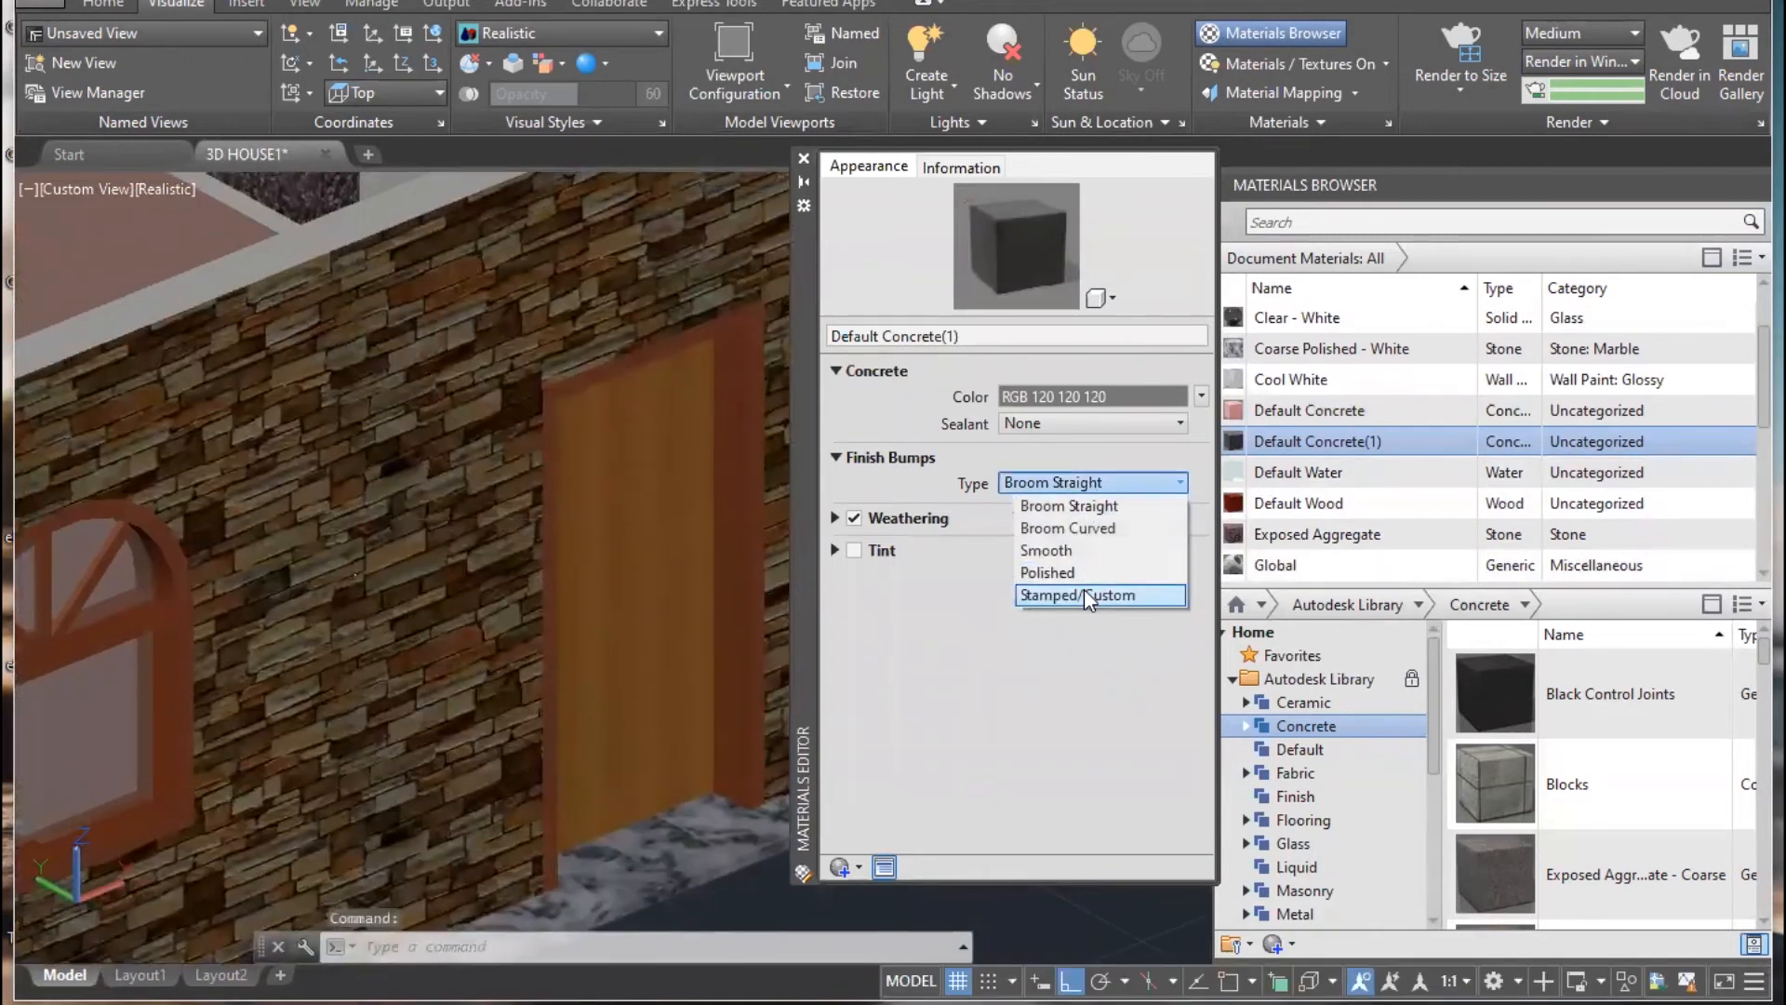
pyautogui.click(461, 595)
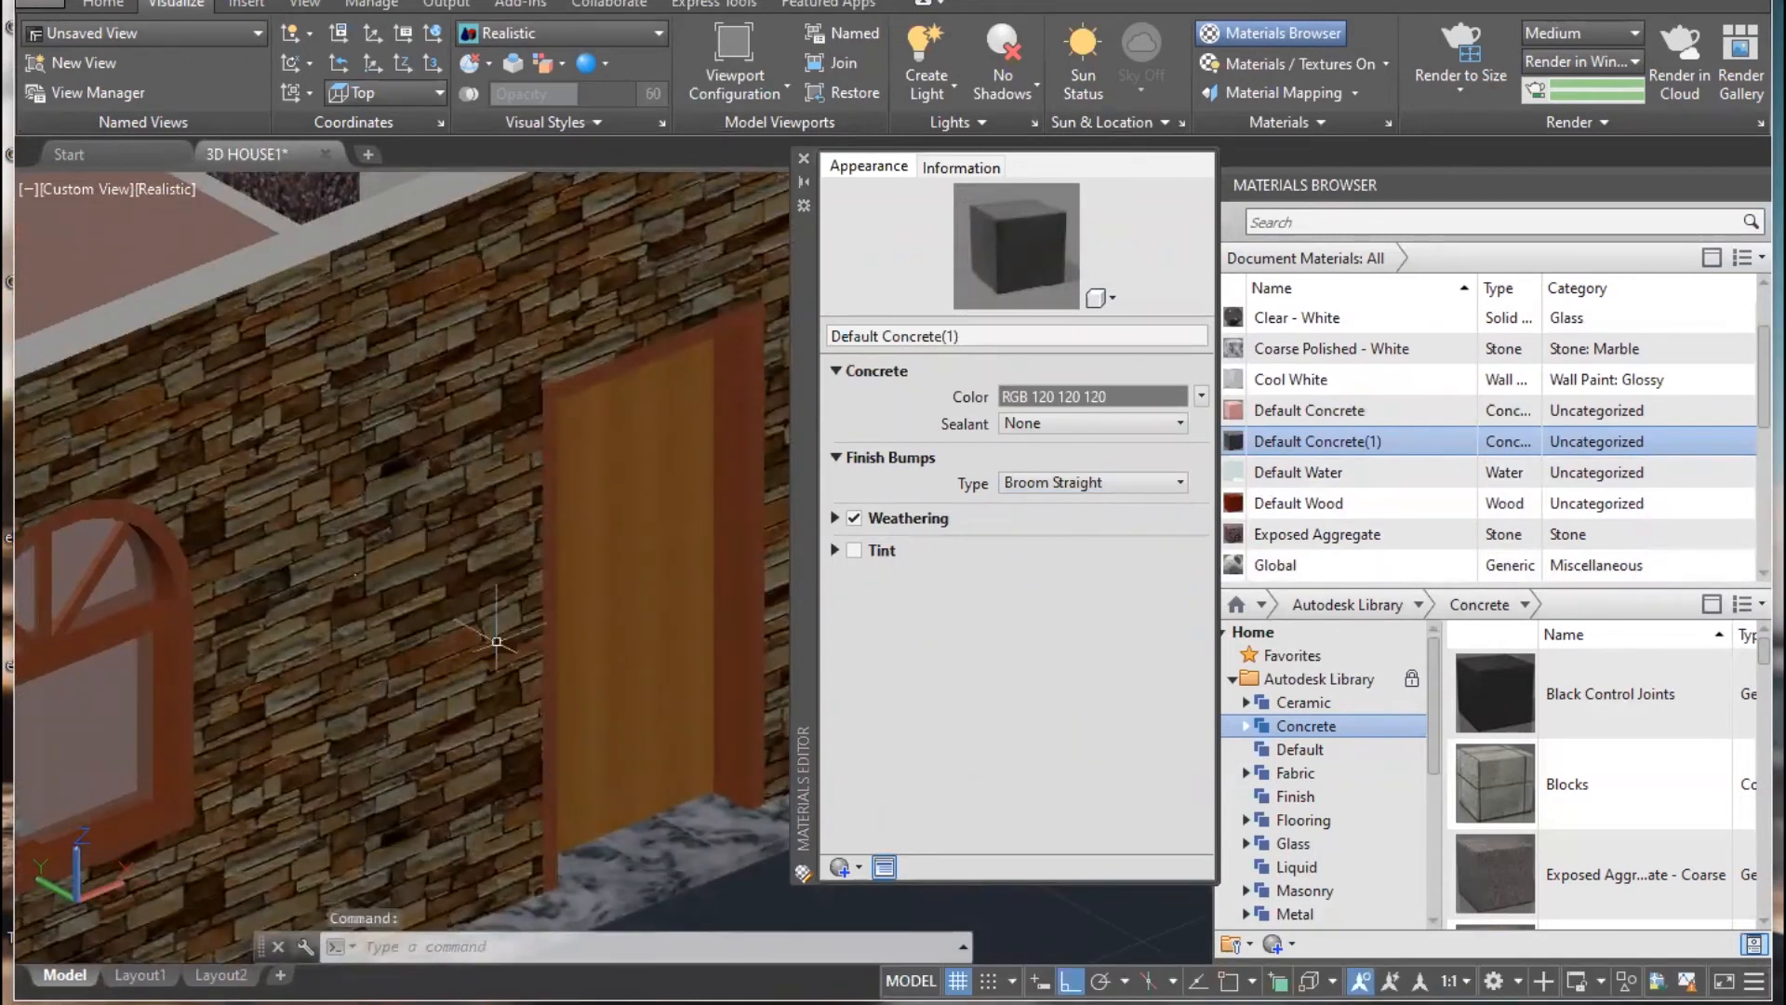
pyautogui.moveTo(437, 285); pyautogui.dragTo(466, 324, button='middle')
pyautogui.press('Escape')
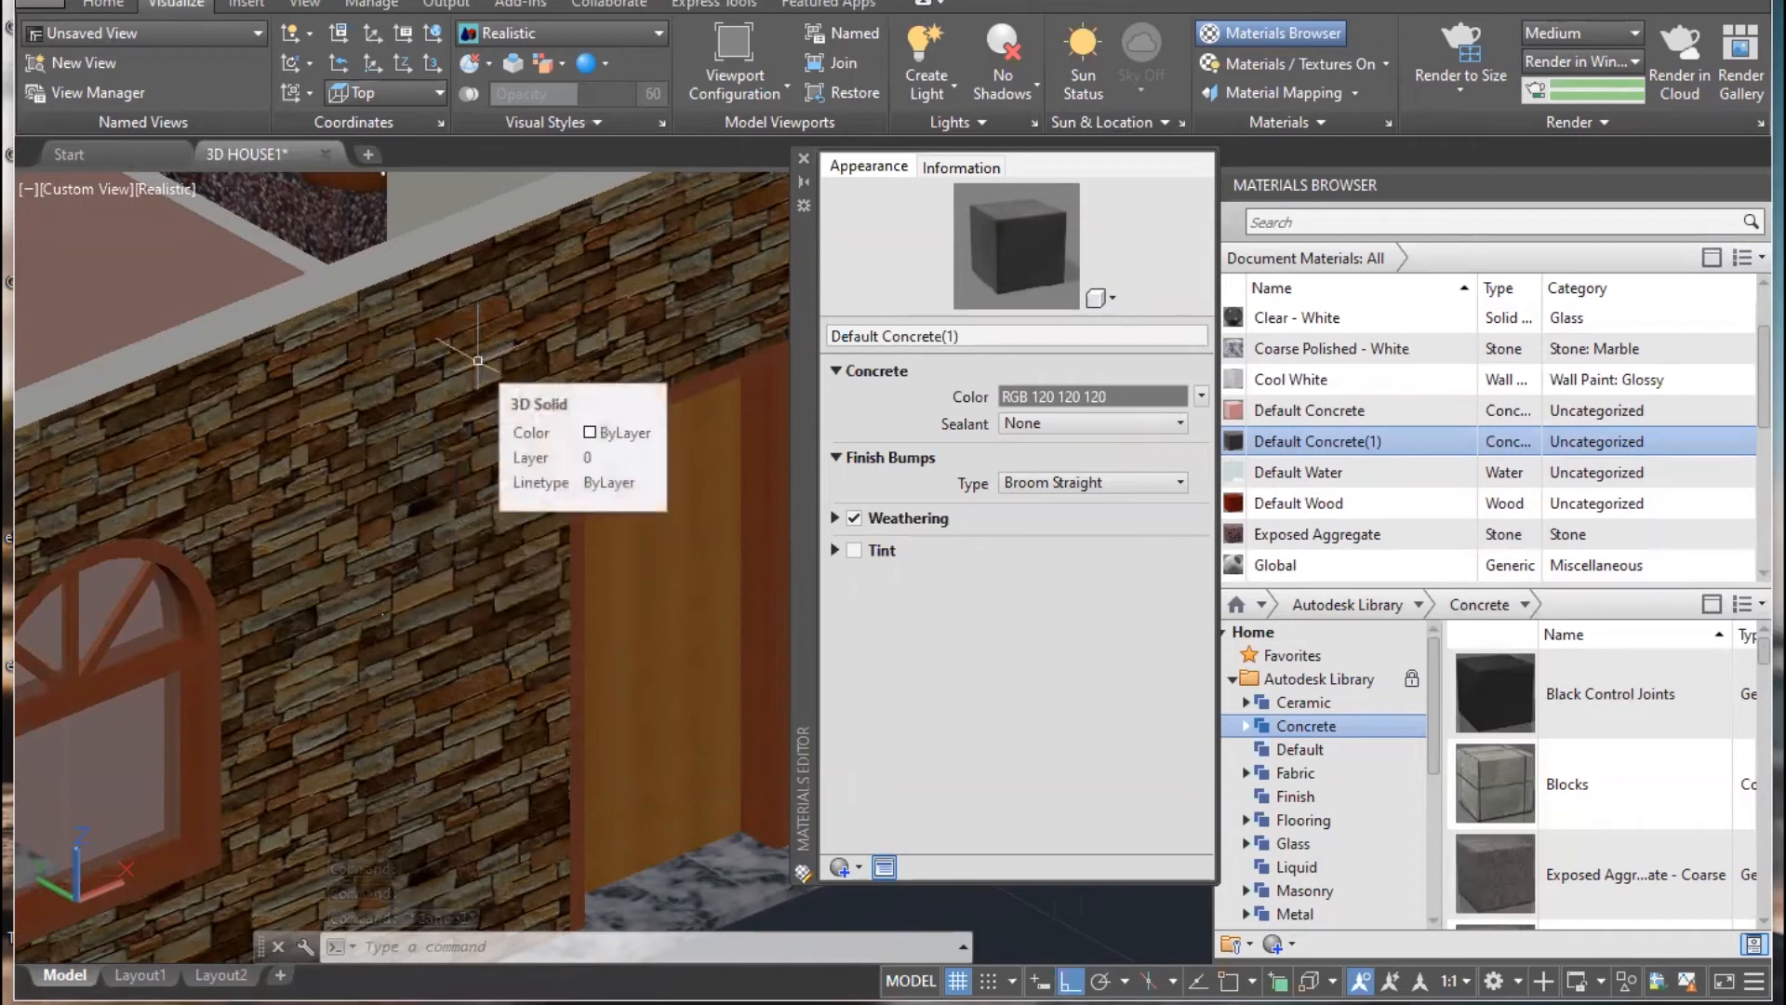
pyautogui.click(804, 160)
# - Examine the whole house and the stone cladding on its front wall from several angles
pyautogui.scroll(-2, 651, 493)
pyautogui.press('Escape')
pyautogui.press('Escape')
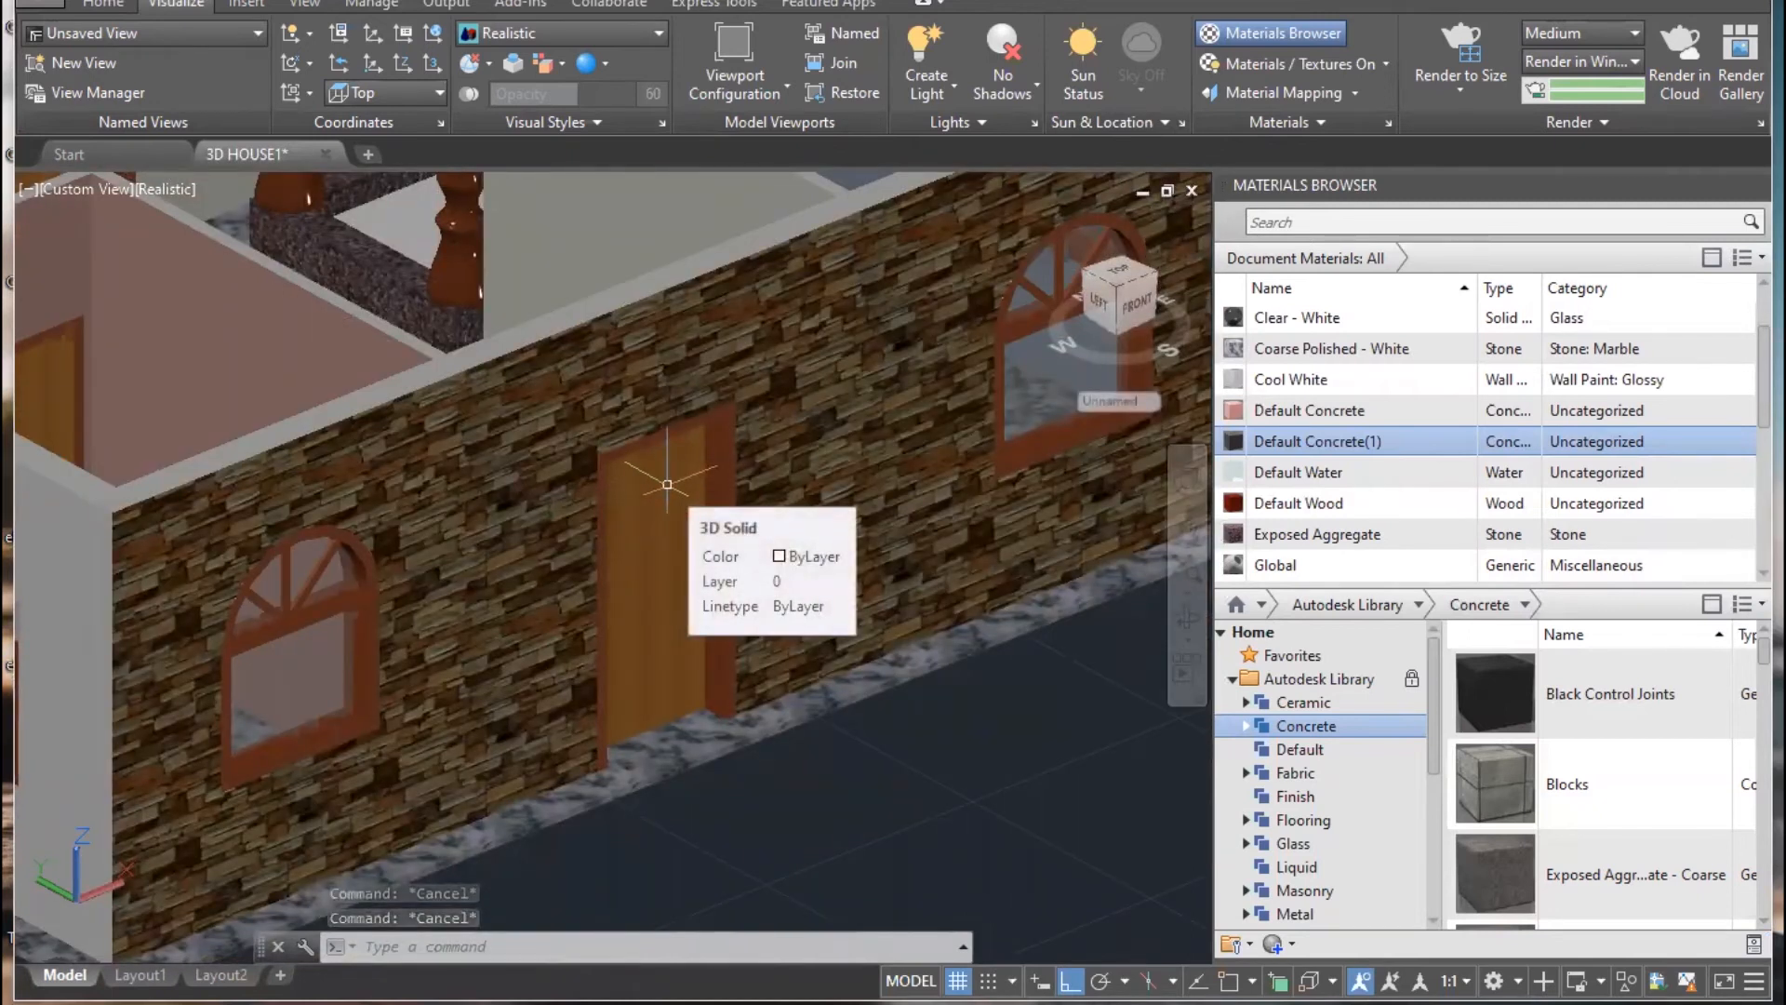
pyautogui.moveTo(667, 484); pyautogui.dragTo(794, 653, button='middle')
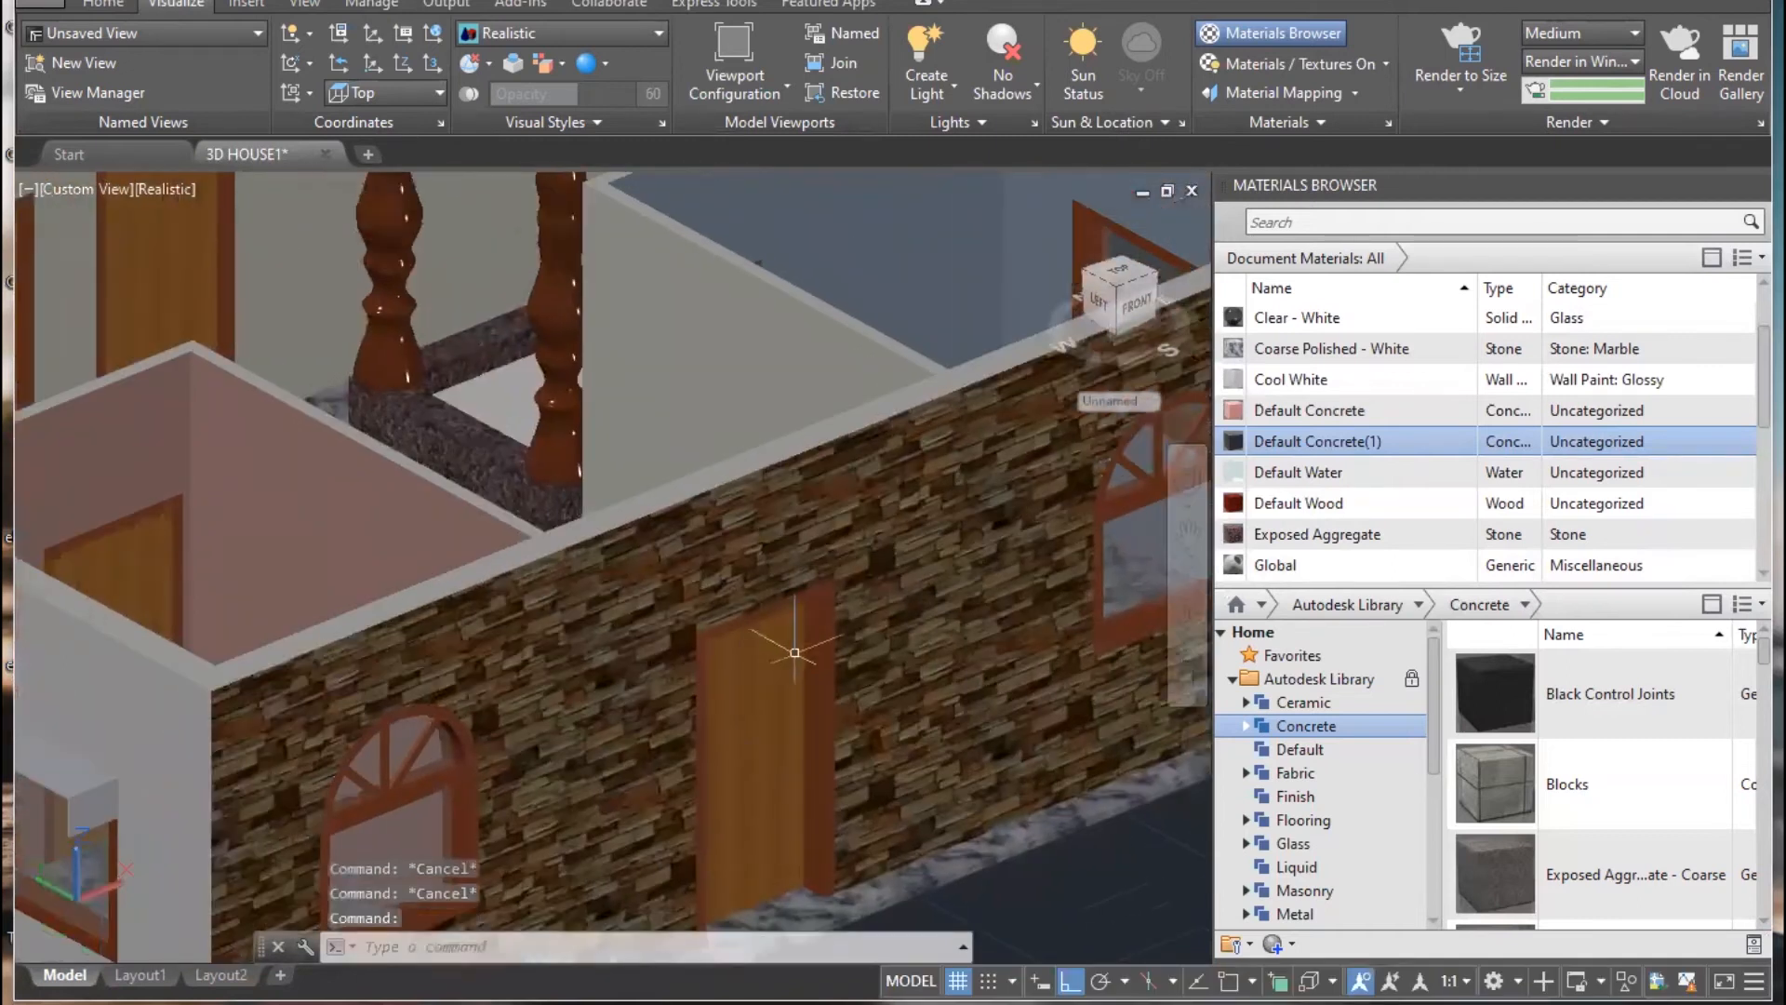
pyautogui.moveTo(841, 651); pyautogui.dragTo(970, 658, button='middle')
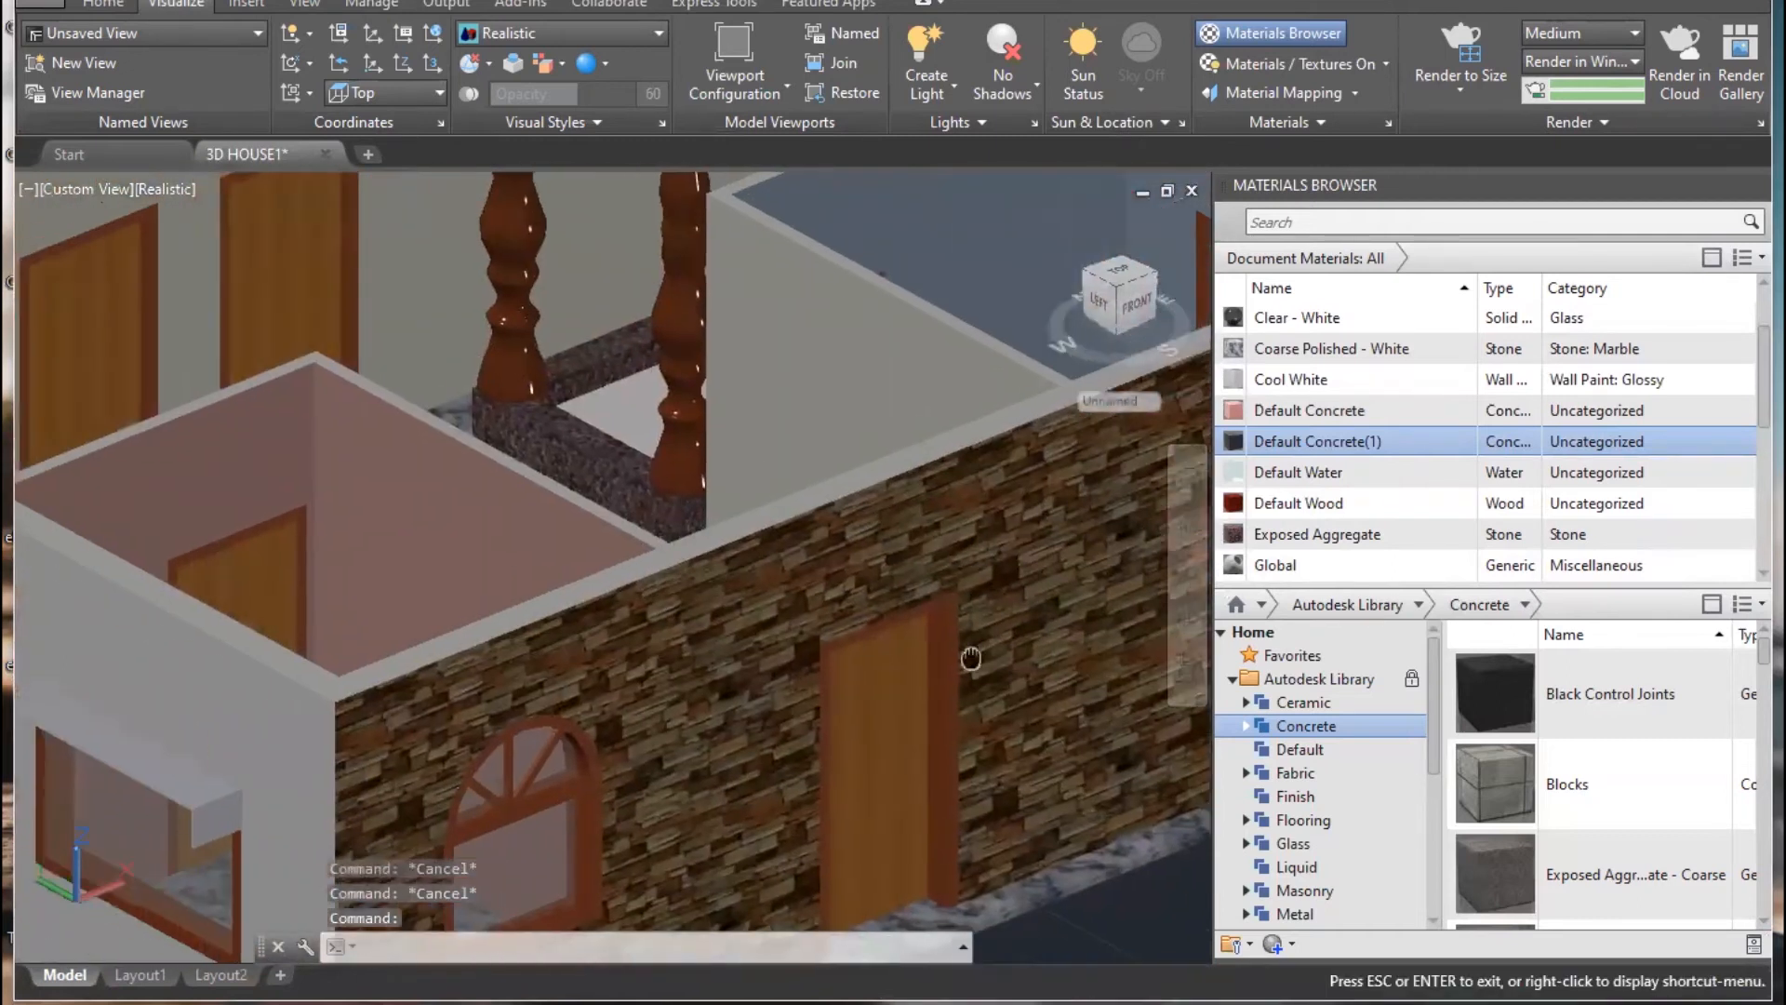
pyautogui.scroll(-6, 809, 562)
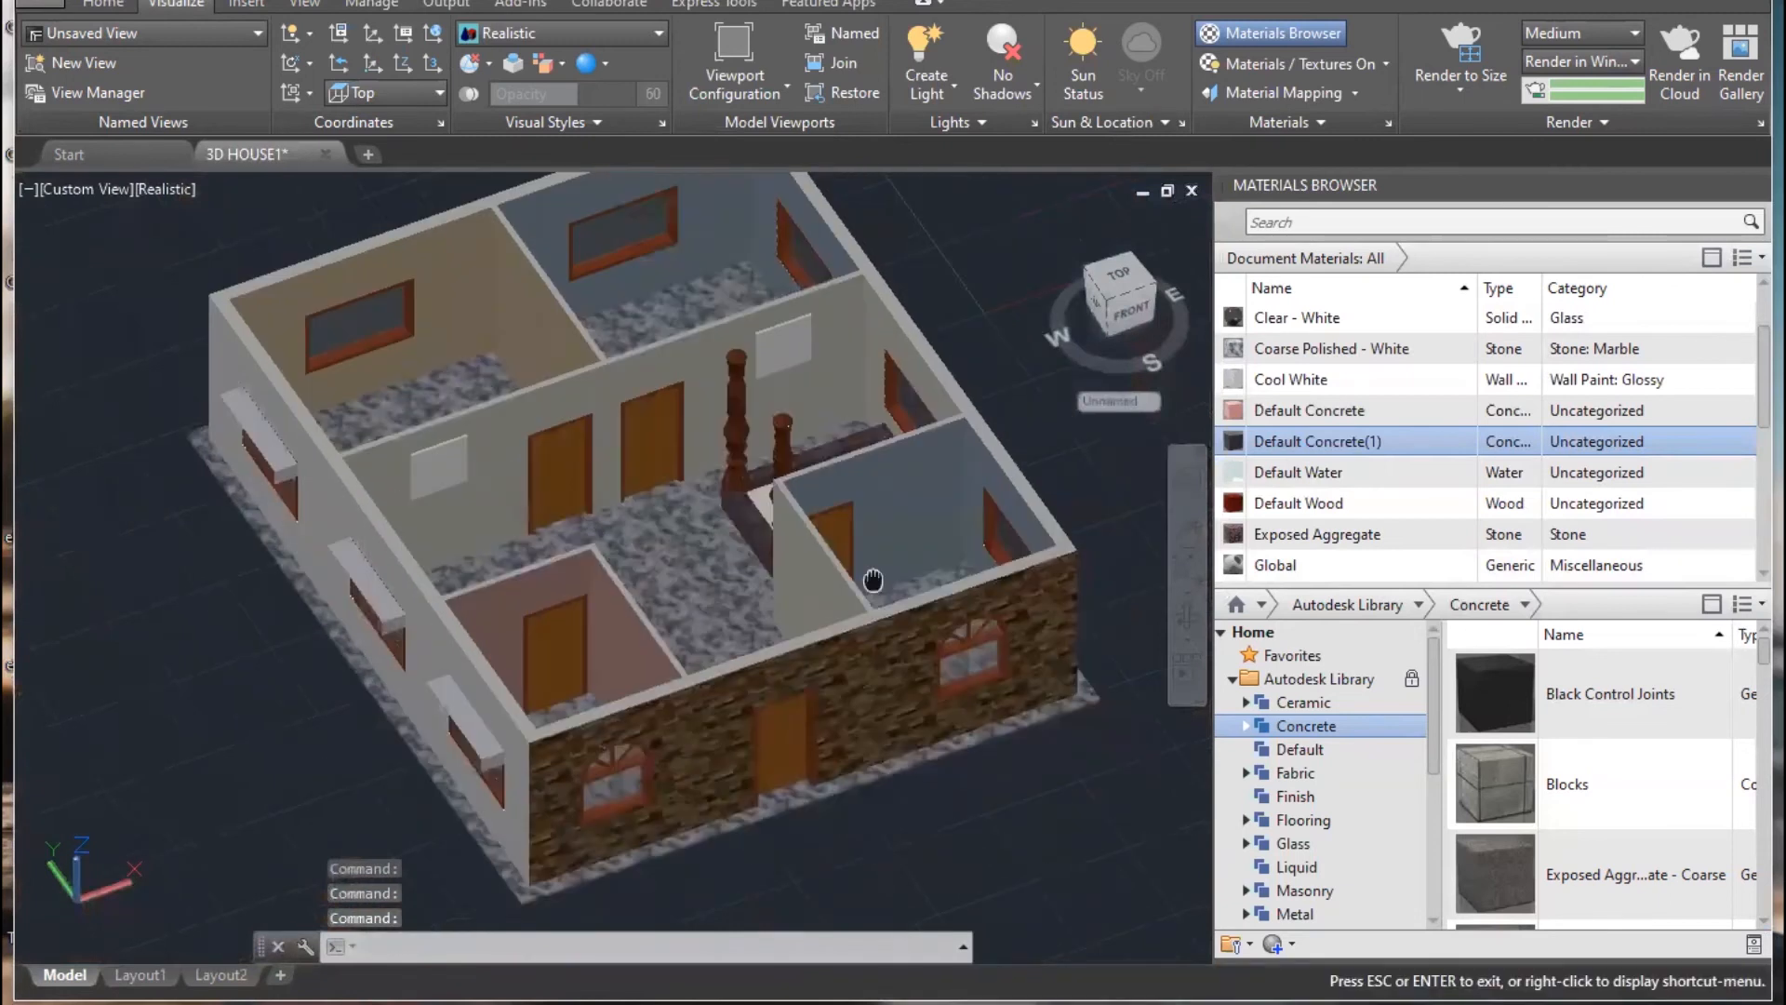
pyautogui.moveTo(872, 581); pyautogui.dragTo(839, 660, button='middle')
pyautogui.keyDown('shift'); pyautogui.moveTo(839, 659); pyautogui.dragTo(857, 570, button='middle'); pyautogui.keyUp('shift')
pyautogui.scroll(2, 841, 567)
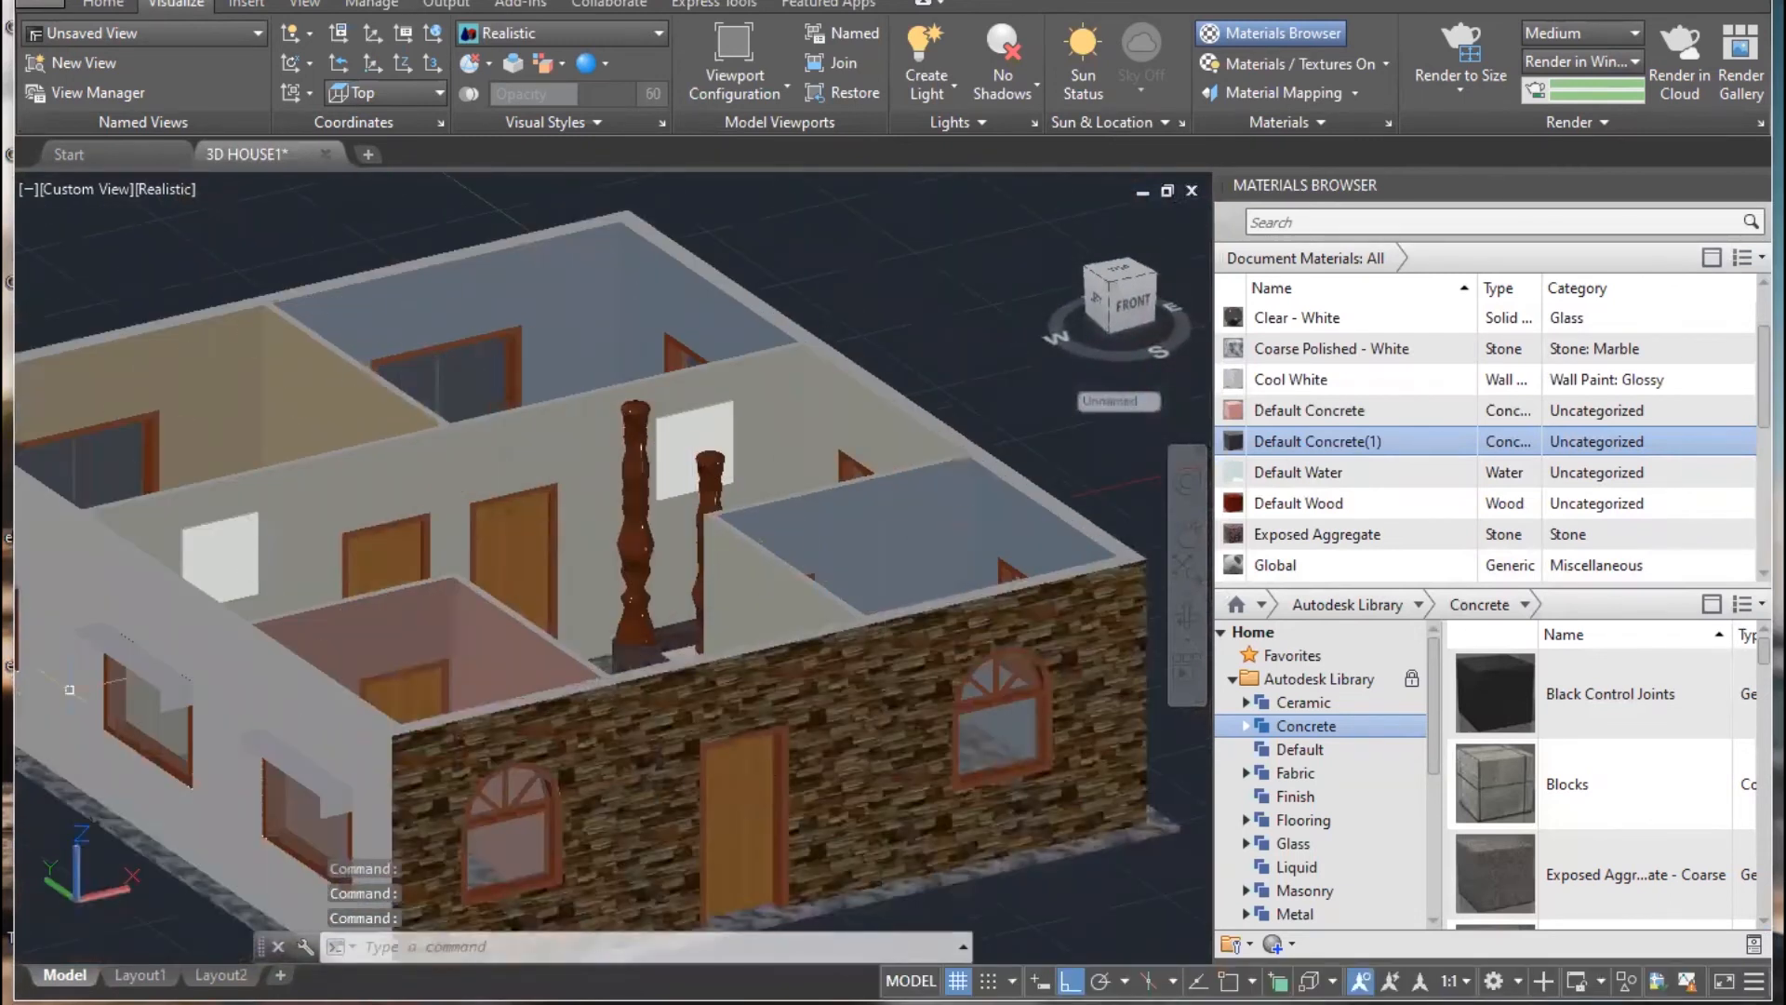
pyautogui.scroll(3, 871, 730)
pyautogui.moveTo(874, 724); pyautogui.dragTo(897, 521, button='middle')
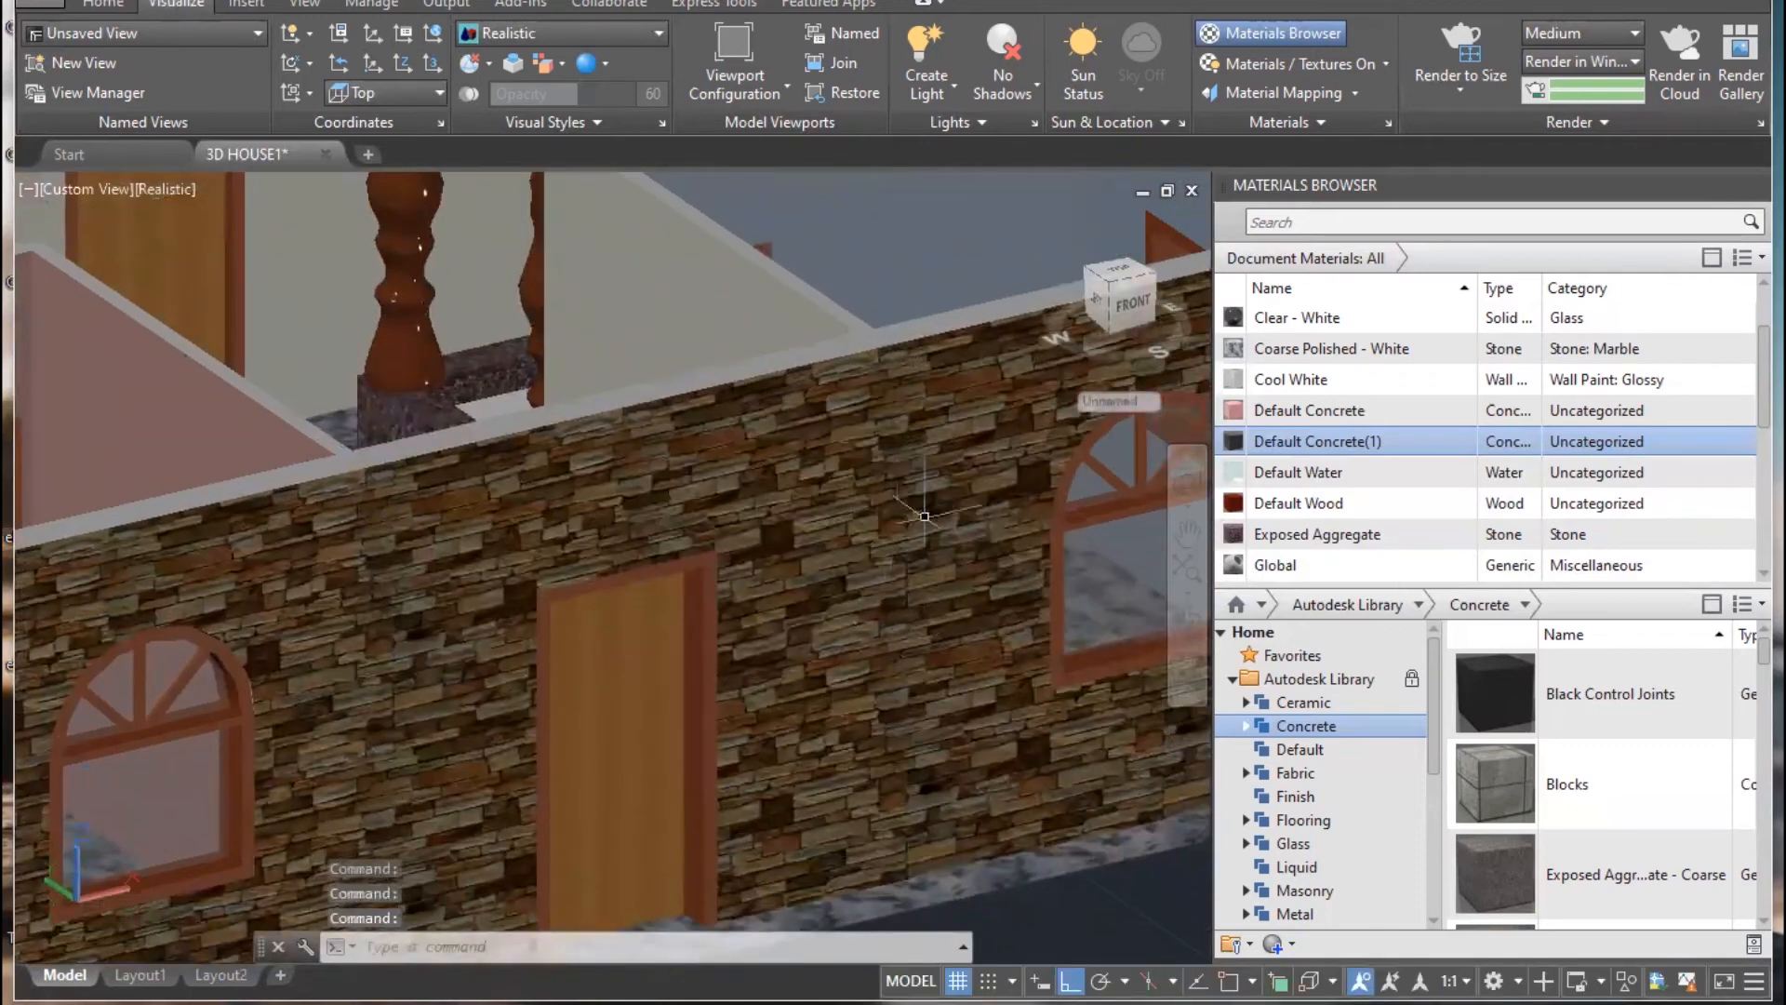
pyautogui.moveTo(914, 516)
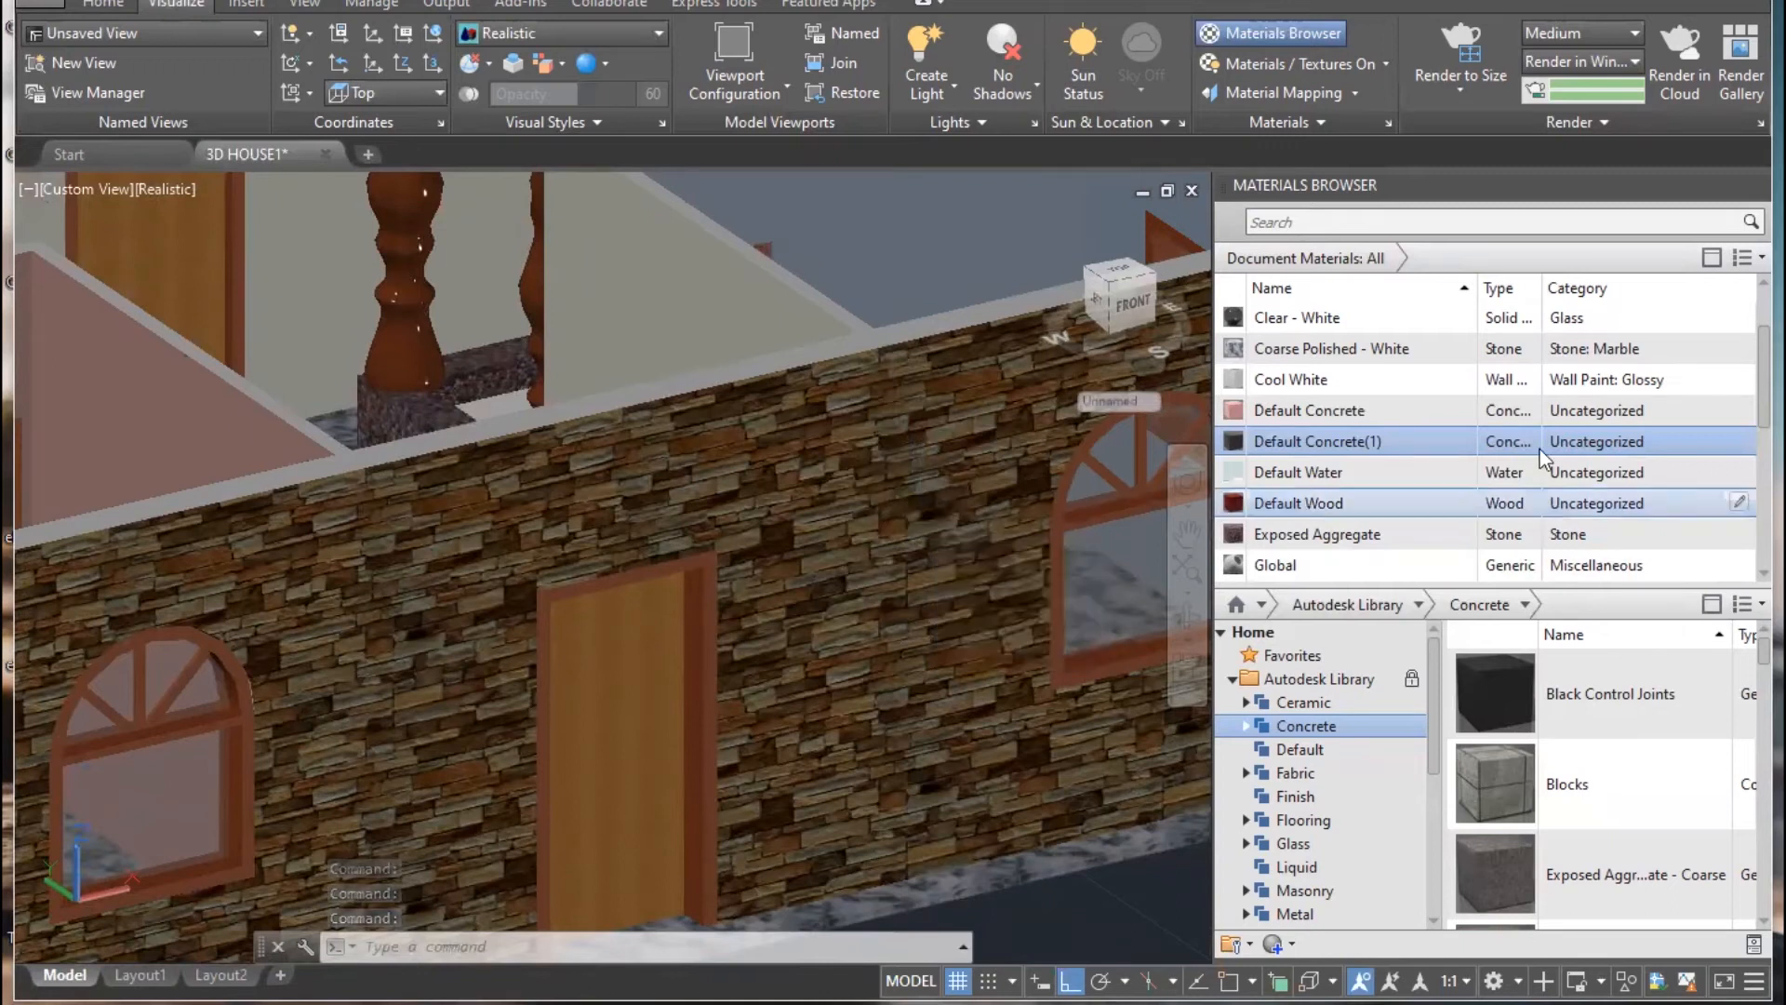
# - Open the Exposed Aggregate material and replace its stone image with 2.jpg
pyautogui.doubleClick(1259, 532)
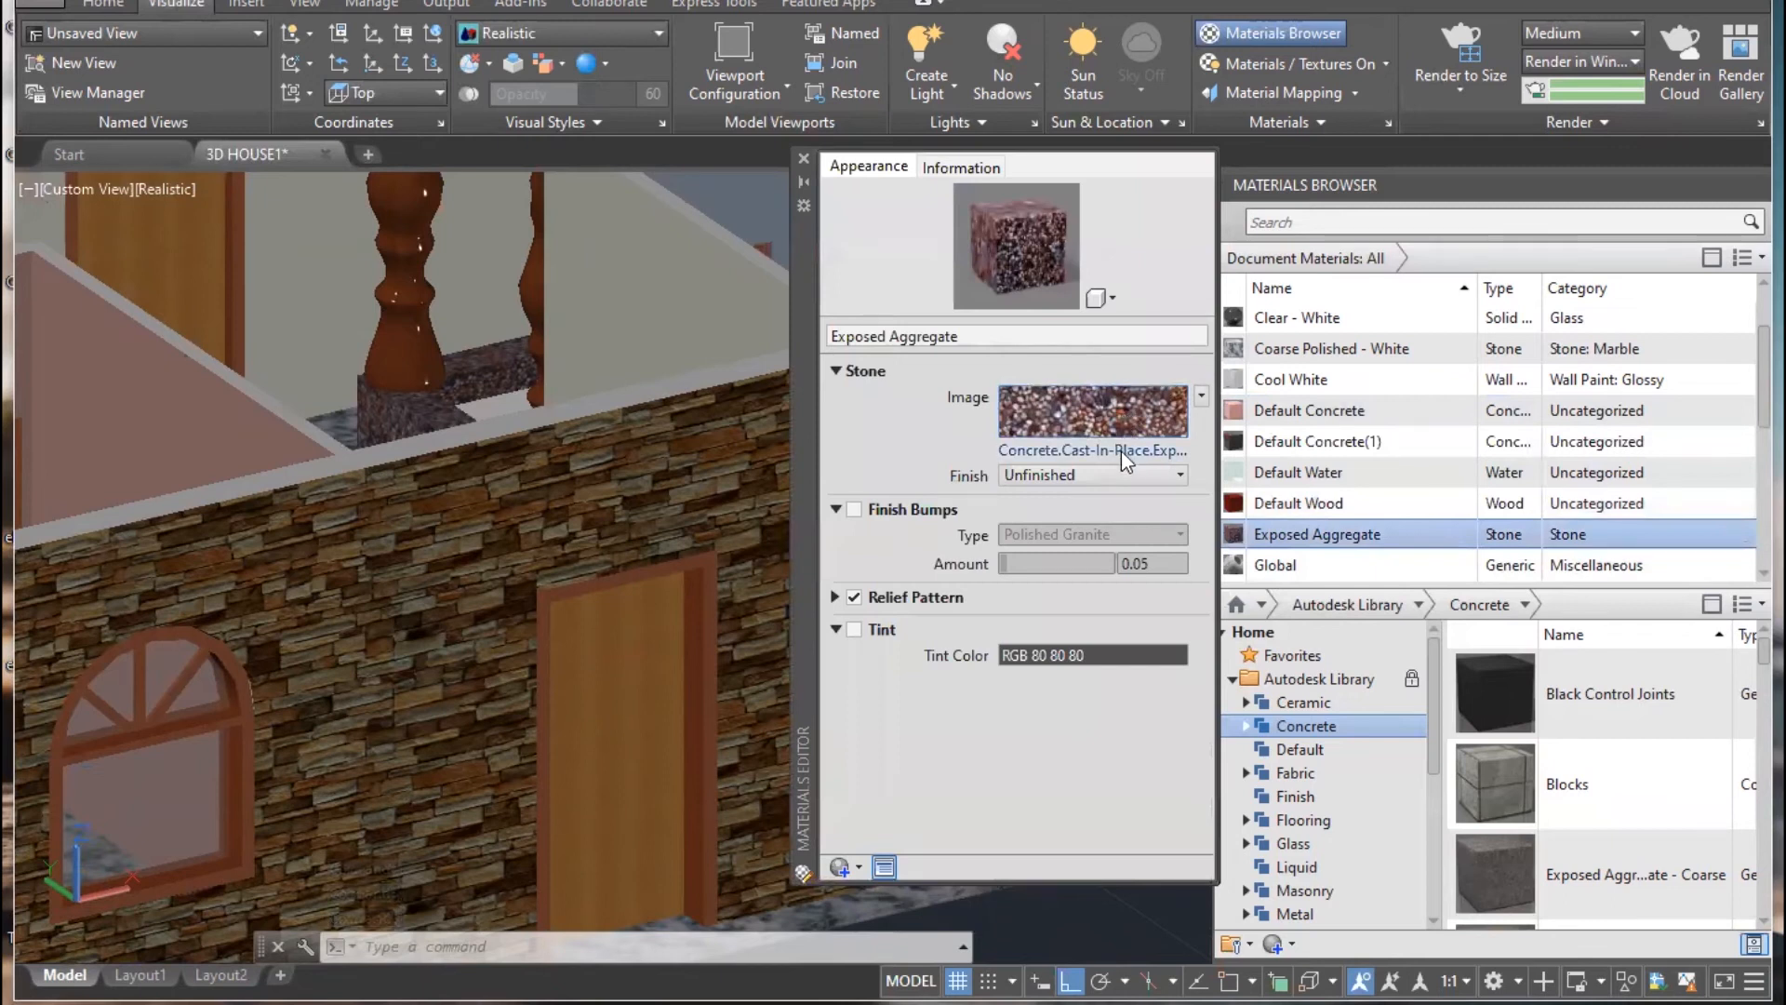
pyautogui.click(1069, 454)
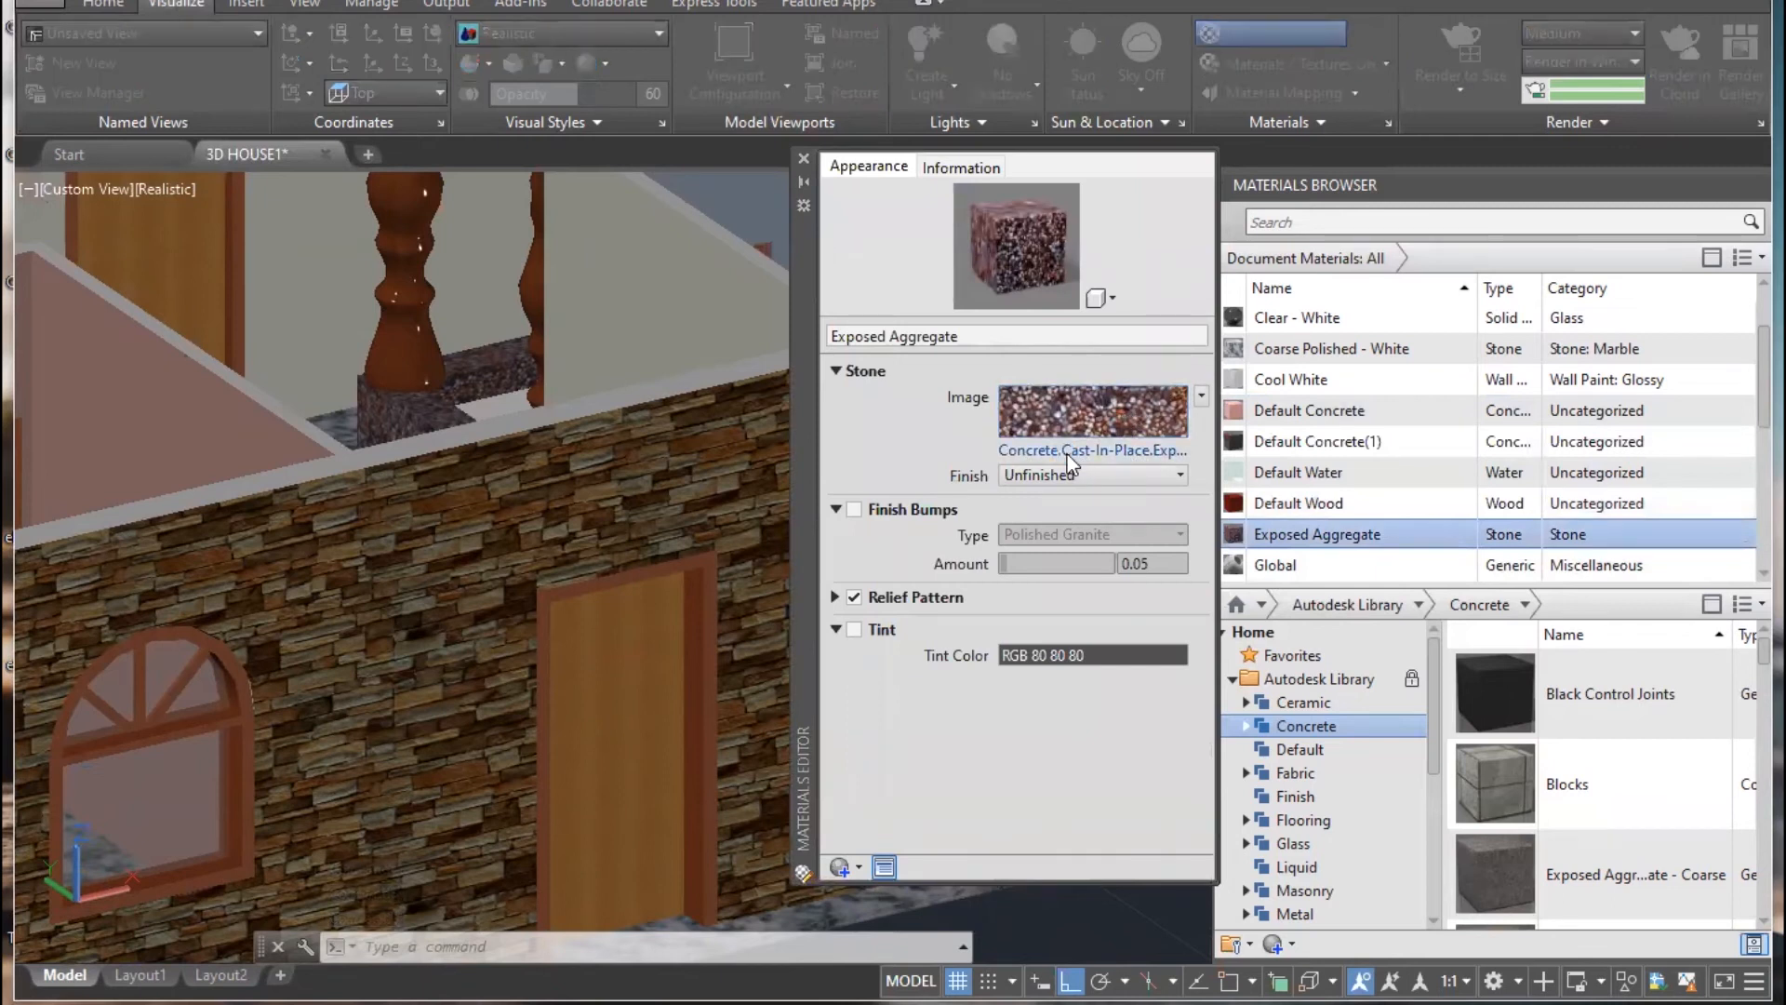
pyautogui.doubleClick(1079, 349)
# - Apply the Exposed Aggregate material to the front wall and inspect the image up close around the arched window
pyautogui.scroll(-3, 535, 547)
pyautogui.moveTo(538, 545); pyautogui.dragTo(112, 622, button='middle')
pyautogui.scroll(-5, 239, 572)
pyautogui.moveTo(325, 562); pyautogui.dragTo(387, 518, button='middle')
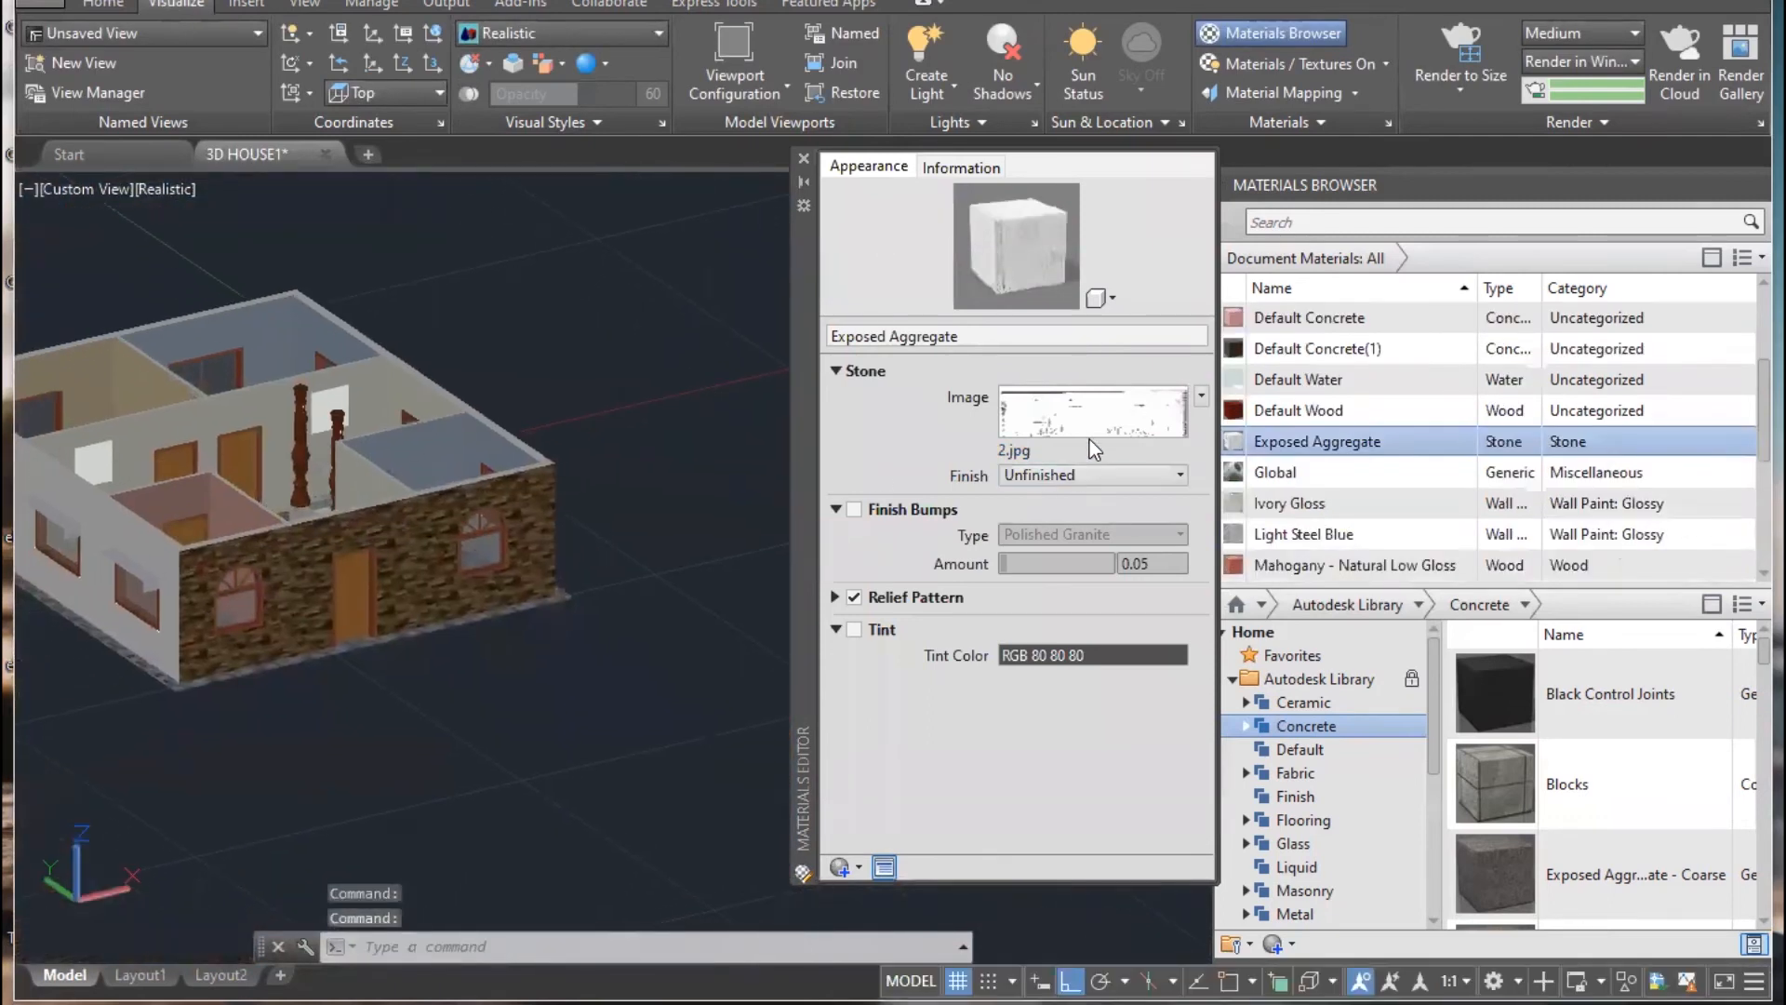
pyautogui.moveTo(1276, 439); pyautogui.dragTo(456, 512)
pyautogui.scroll(2, 483, 647)
pyautogui.scroll(8, 450, 532)
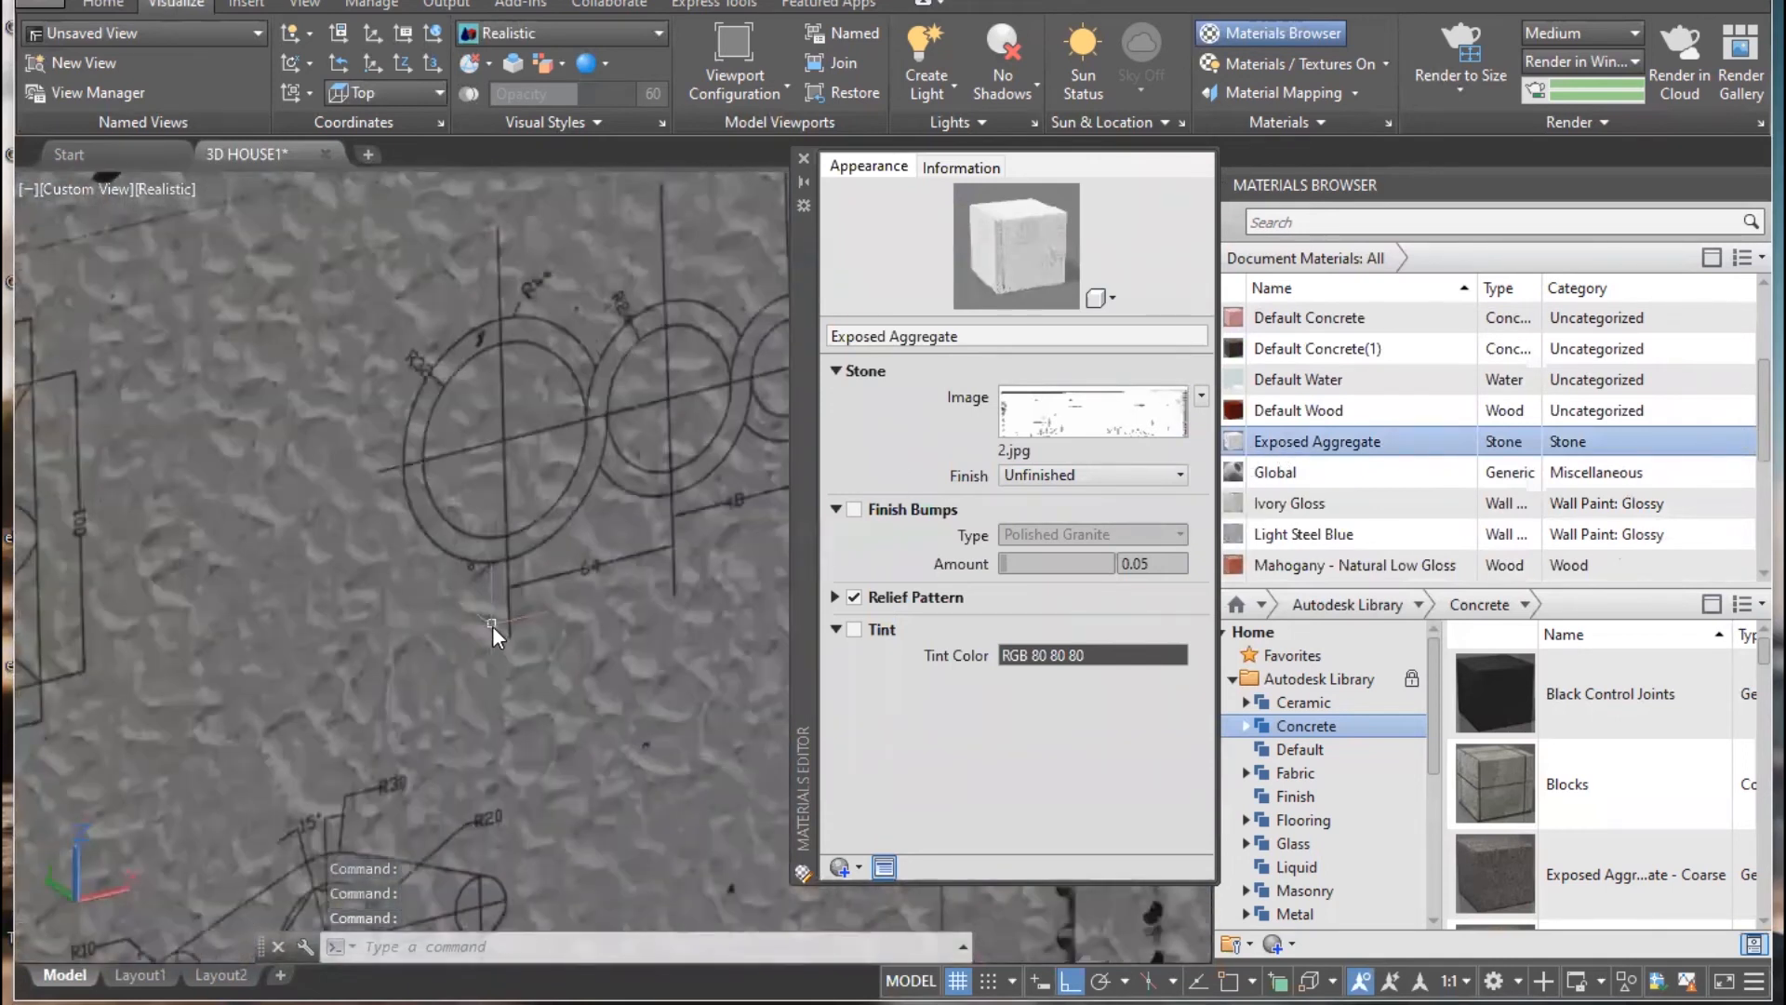
pyautogui.scroll(-3, 493, 625)
pyautogui.keyDown('shift'); pyautogui.moveTo(503, 617); pyautogui.dragTo(407, 590, button='middle'); pyautogui.keyUp('shift')
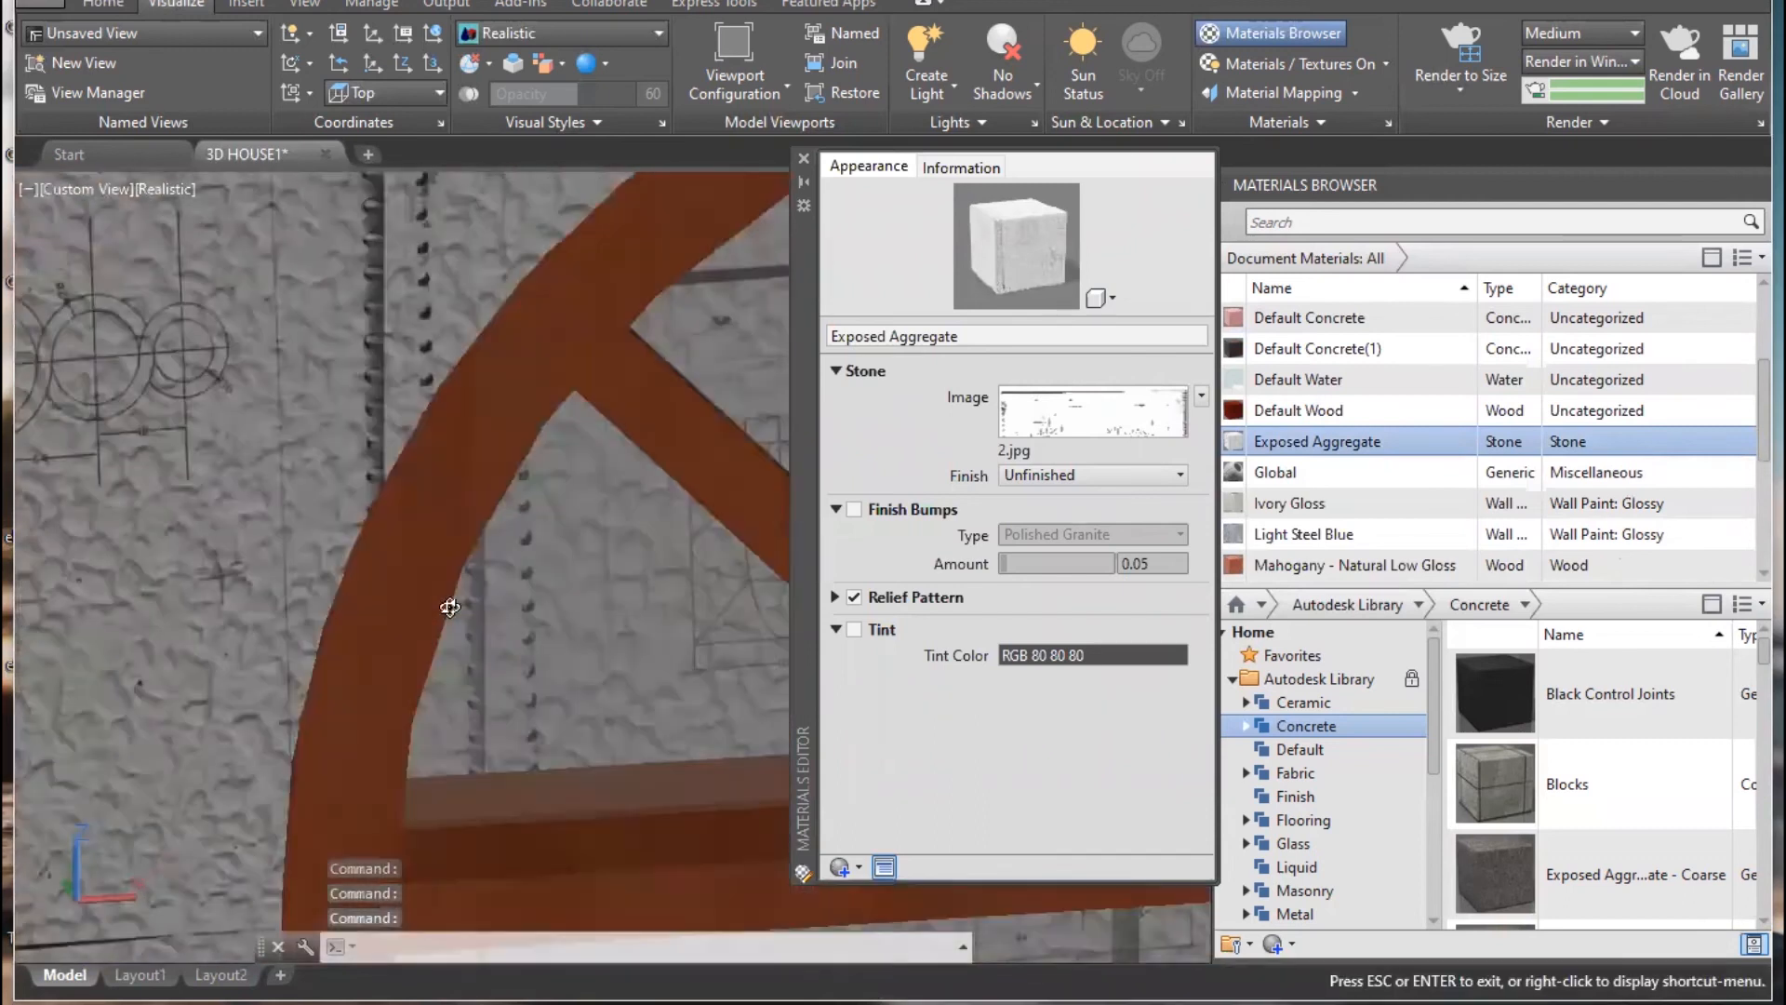
# - Undo applying the Exposed Aggregate material to the front wall and close the materials editor
pyautogui.press('Escape')
pyautogui.hotkey('ctrl', 'z')
pyautogui.hotkey('ctrl', 'z')
pyautogui.hotkey('ctrl', 'z')
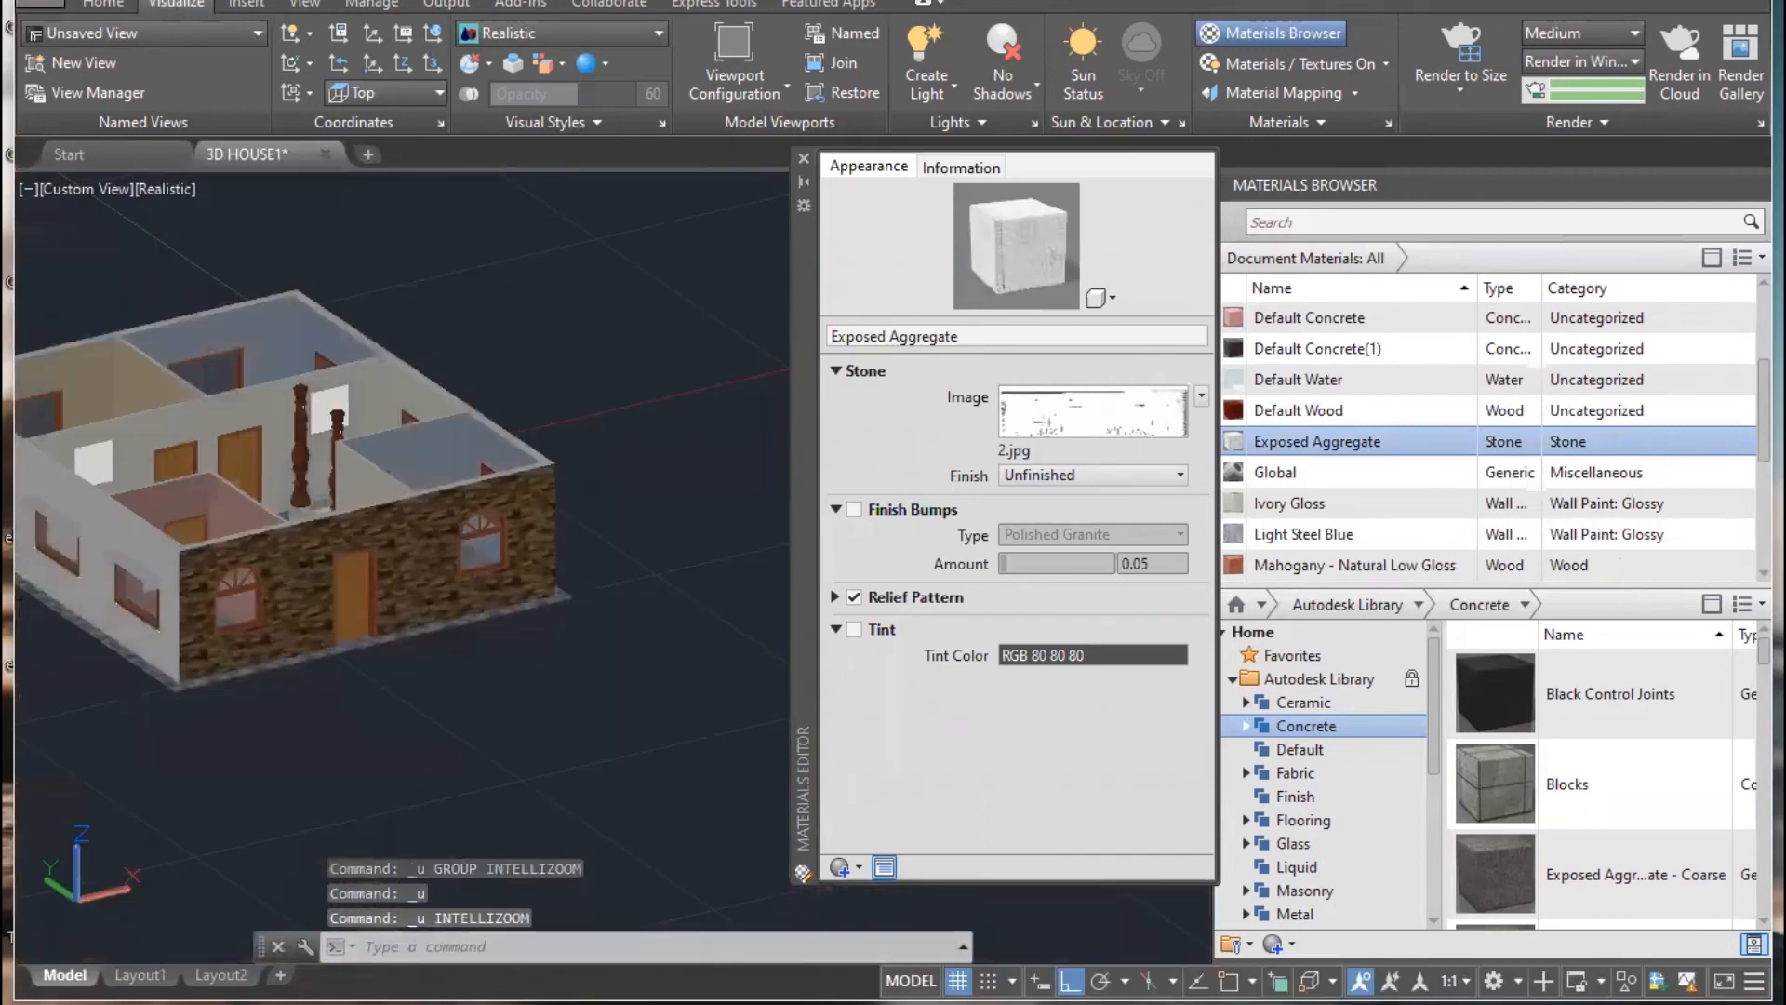
pyautogui.scroll(-3, 670, 498)
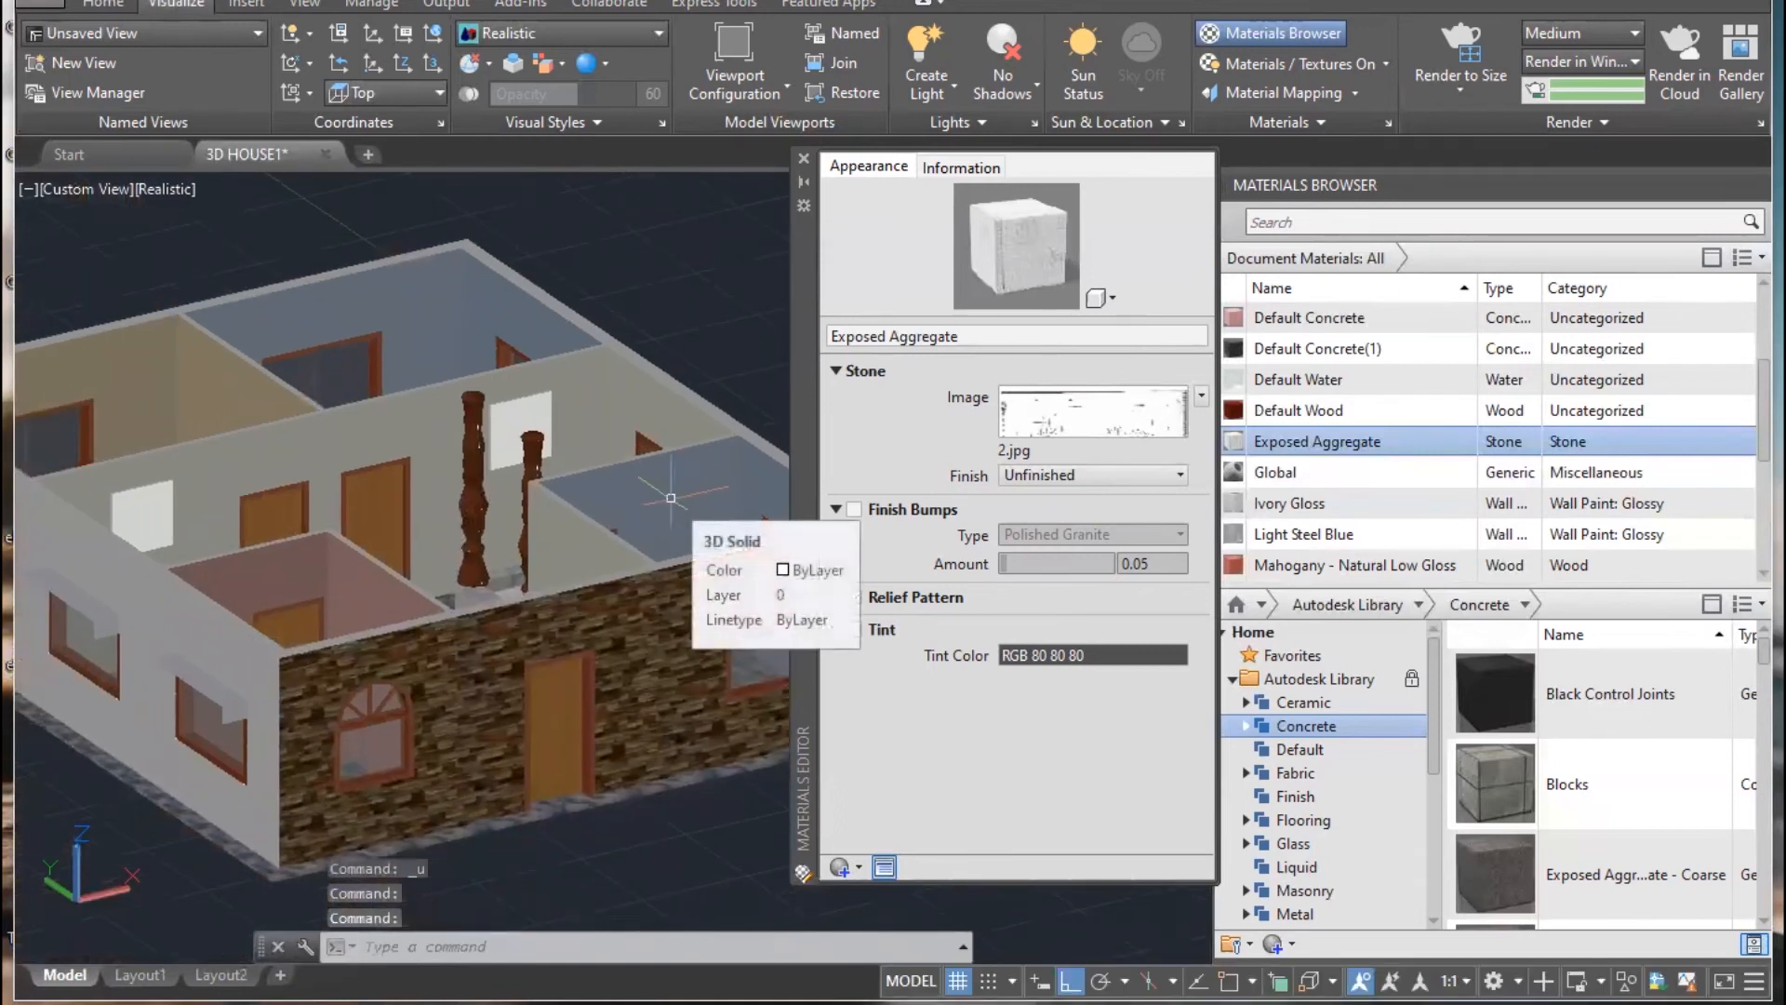
pyautogui.click(803, 166)
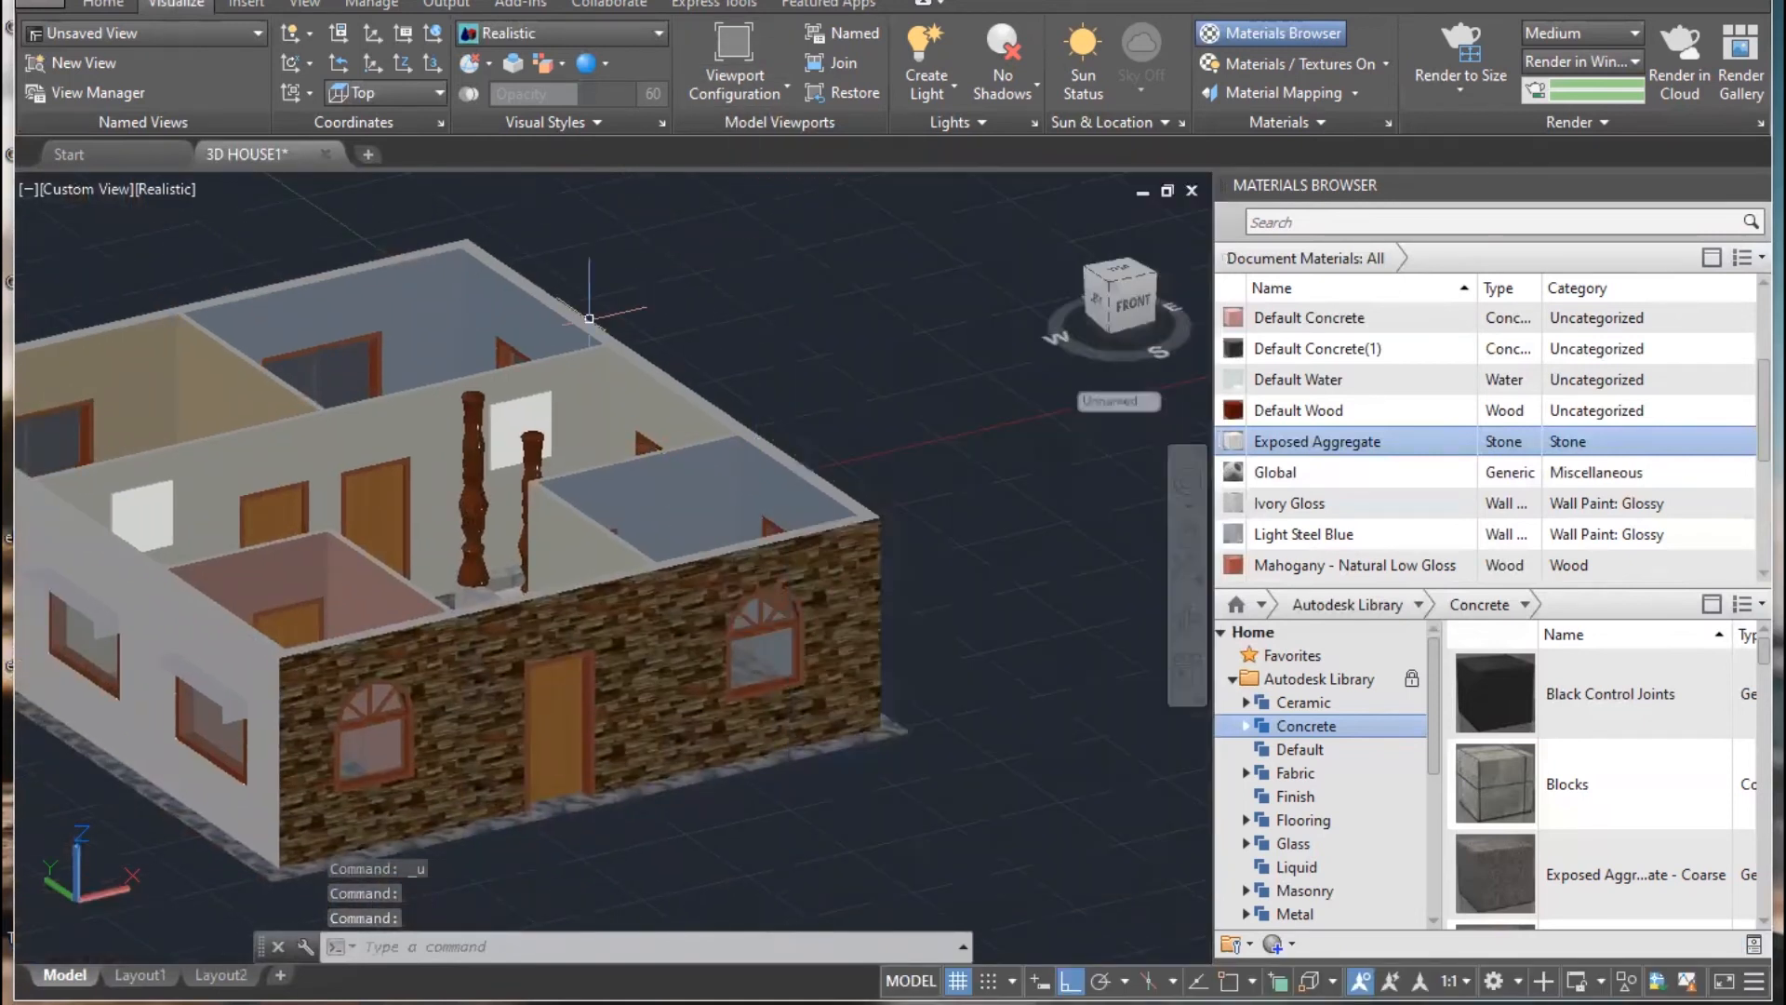
# - Switch to the web browser and search Google Images for "painting"
pyautogui.moveTo(670, 418); pyautogui.dragTo(837, 451, button='middle')
pyautogui.scroll(5, 661, 486)
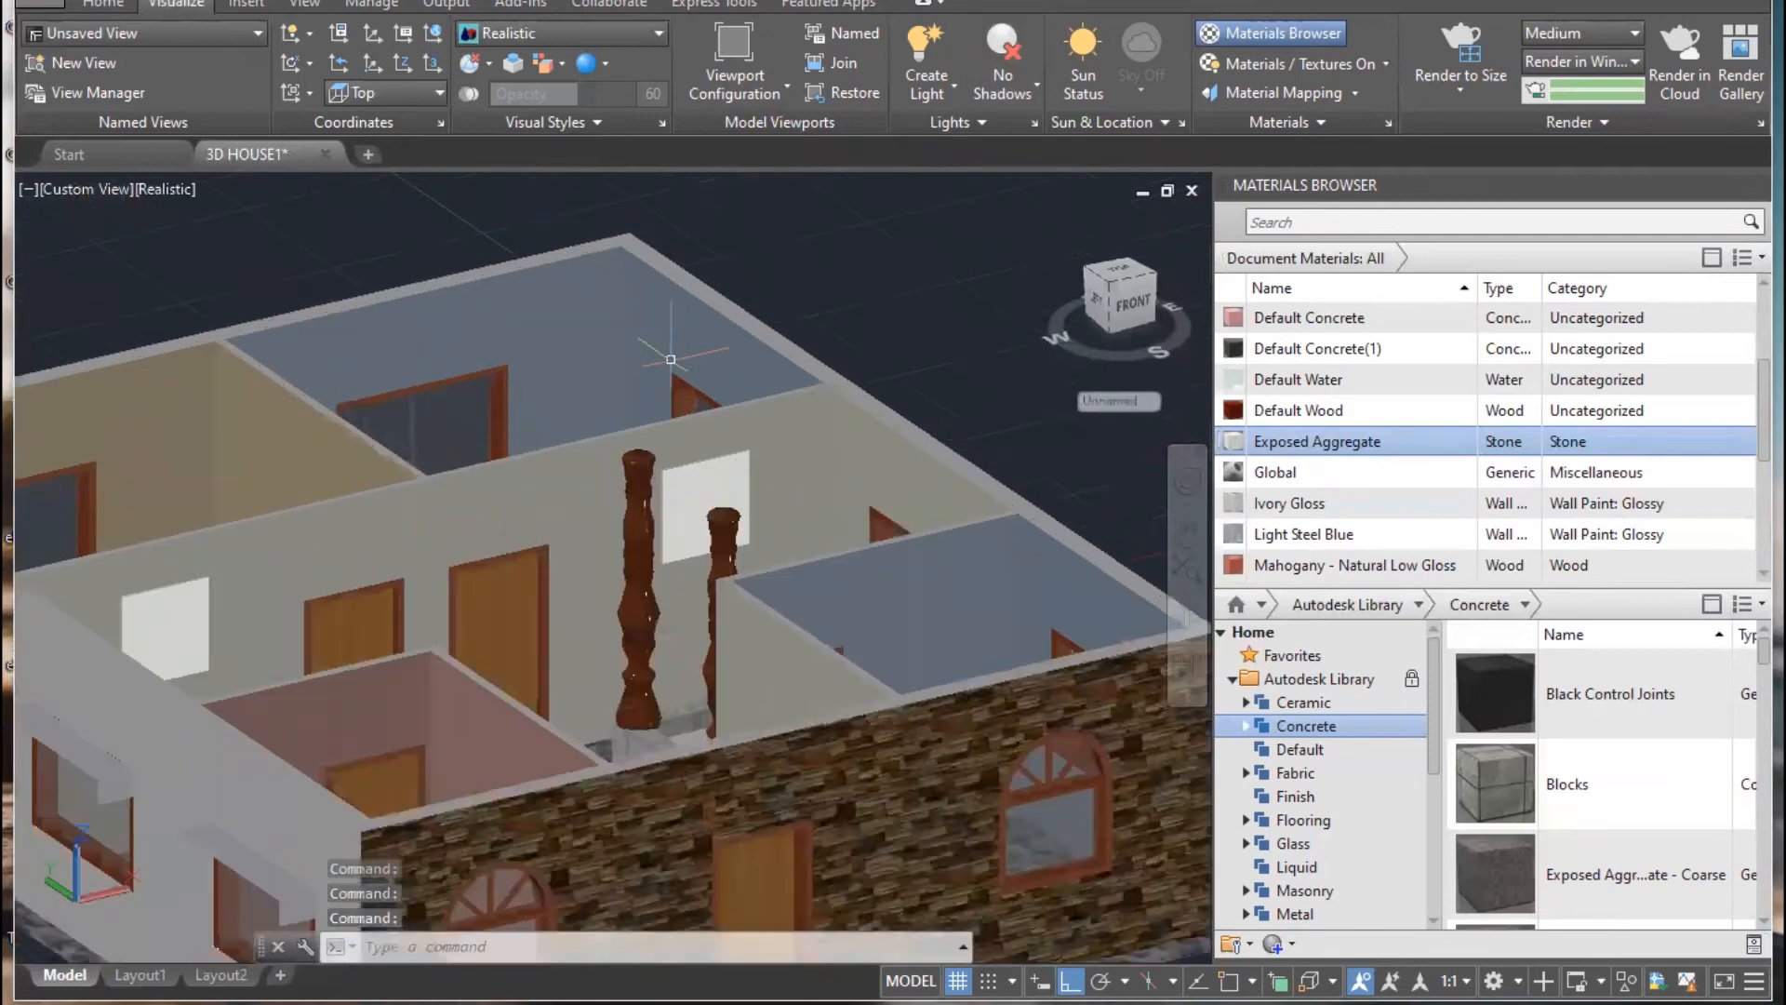
pyautogui.moveTo(554, 514); pyautogui.dragTo(582, 468, button='middle')
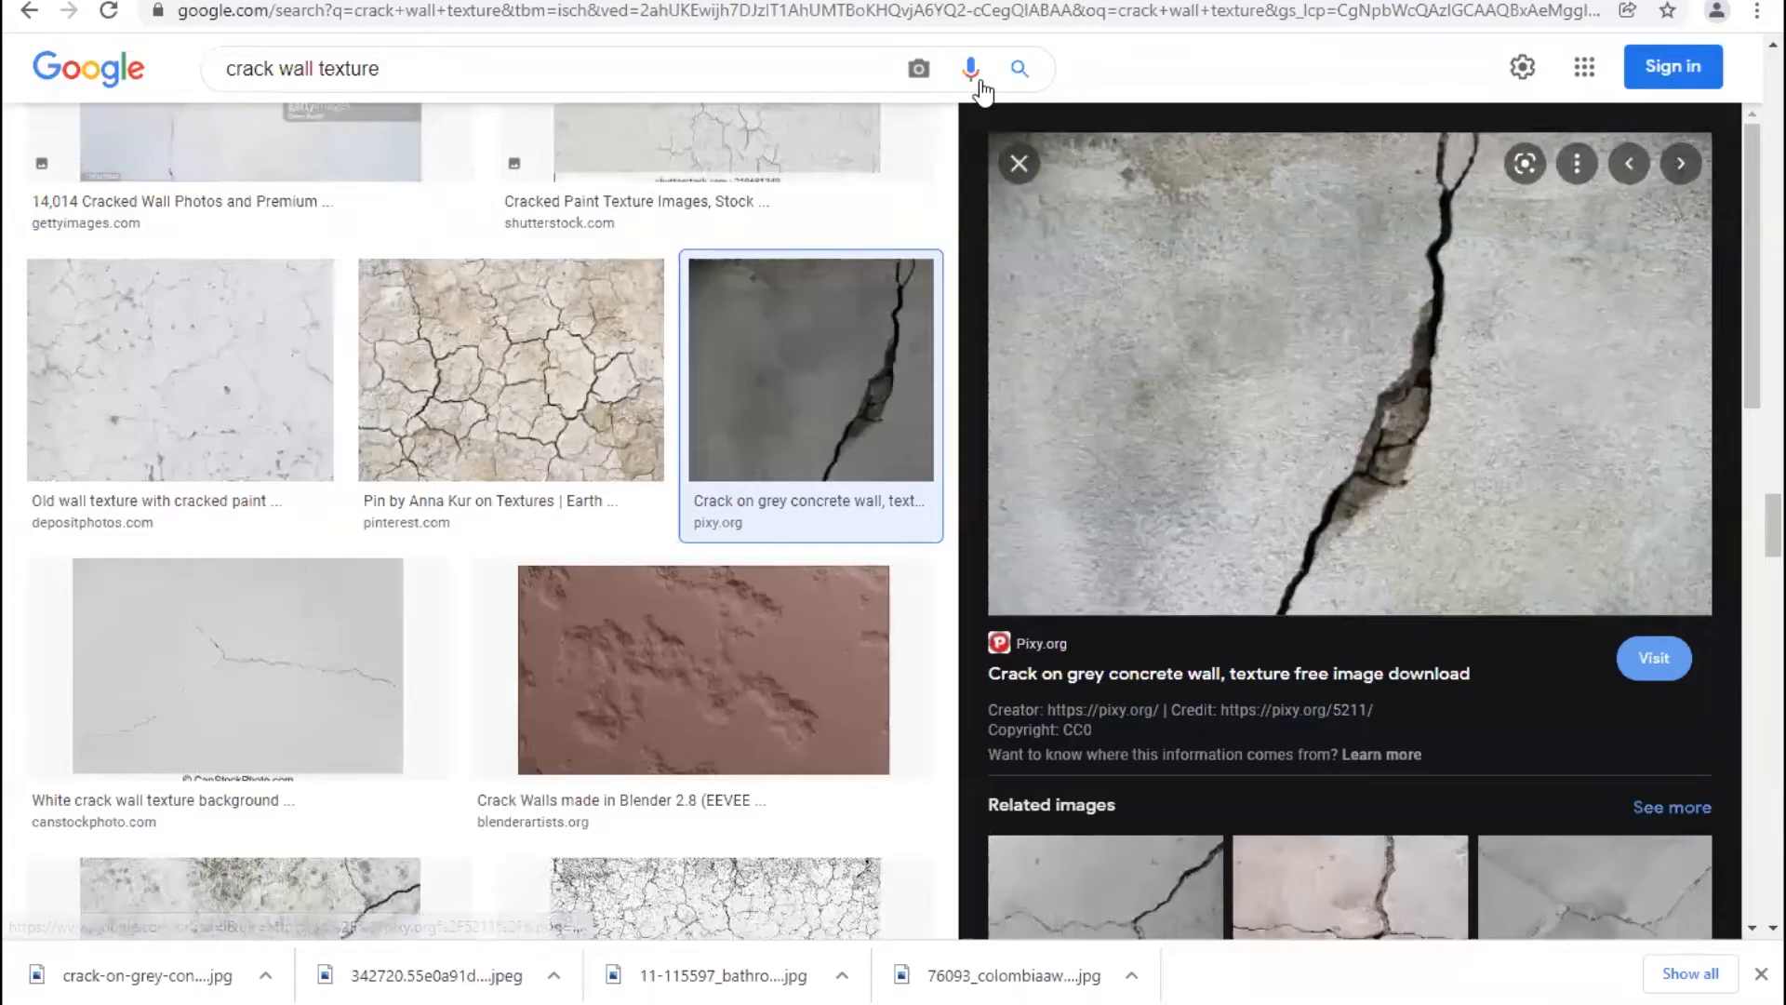
pyautogui.moveTo(977, 85); pyautogui.dragTo(28, 69)
pyautogui.write('painting')
pyautogui.press('Return')
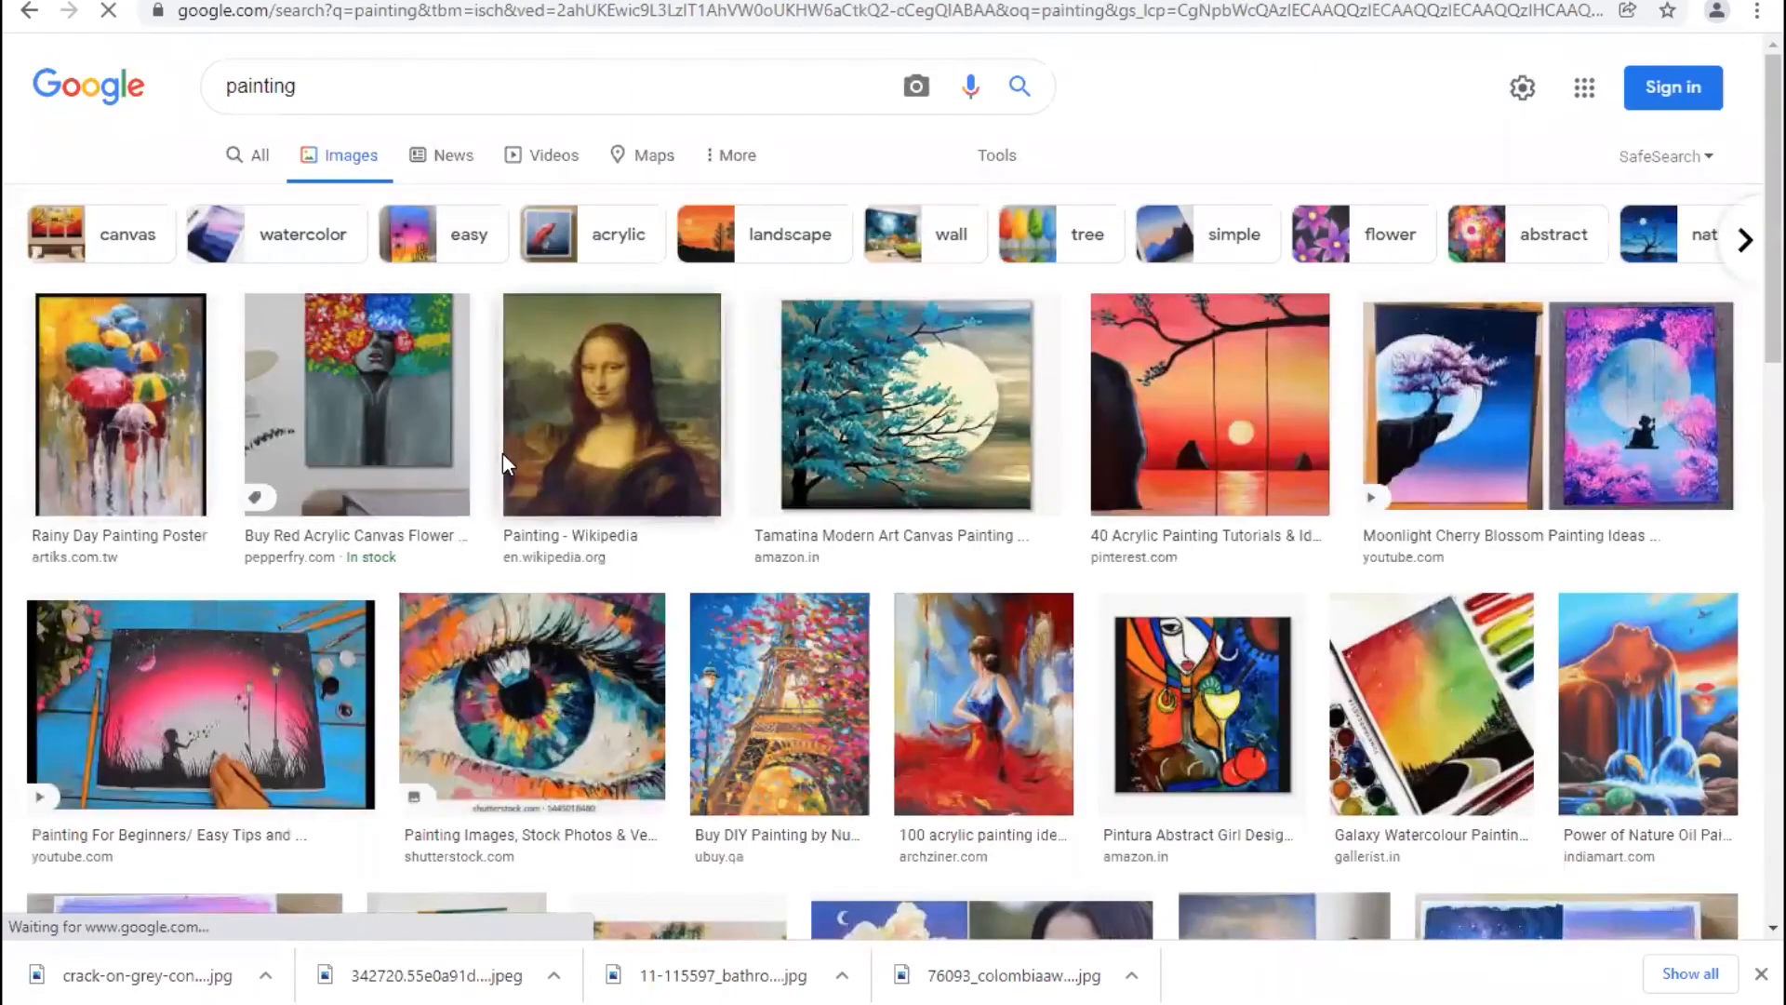
pyautogui.click(1244, 421)
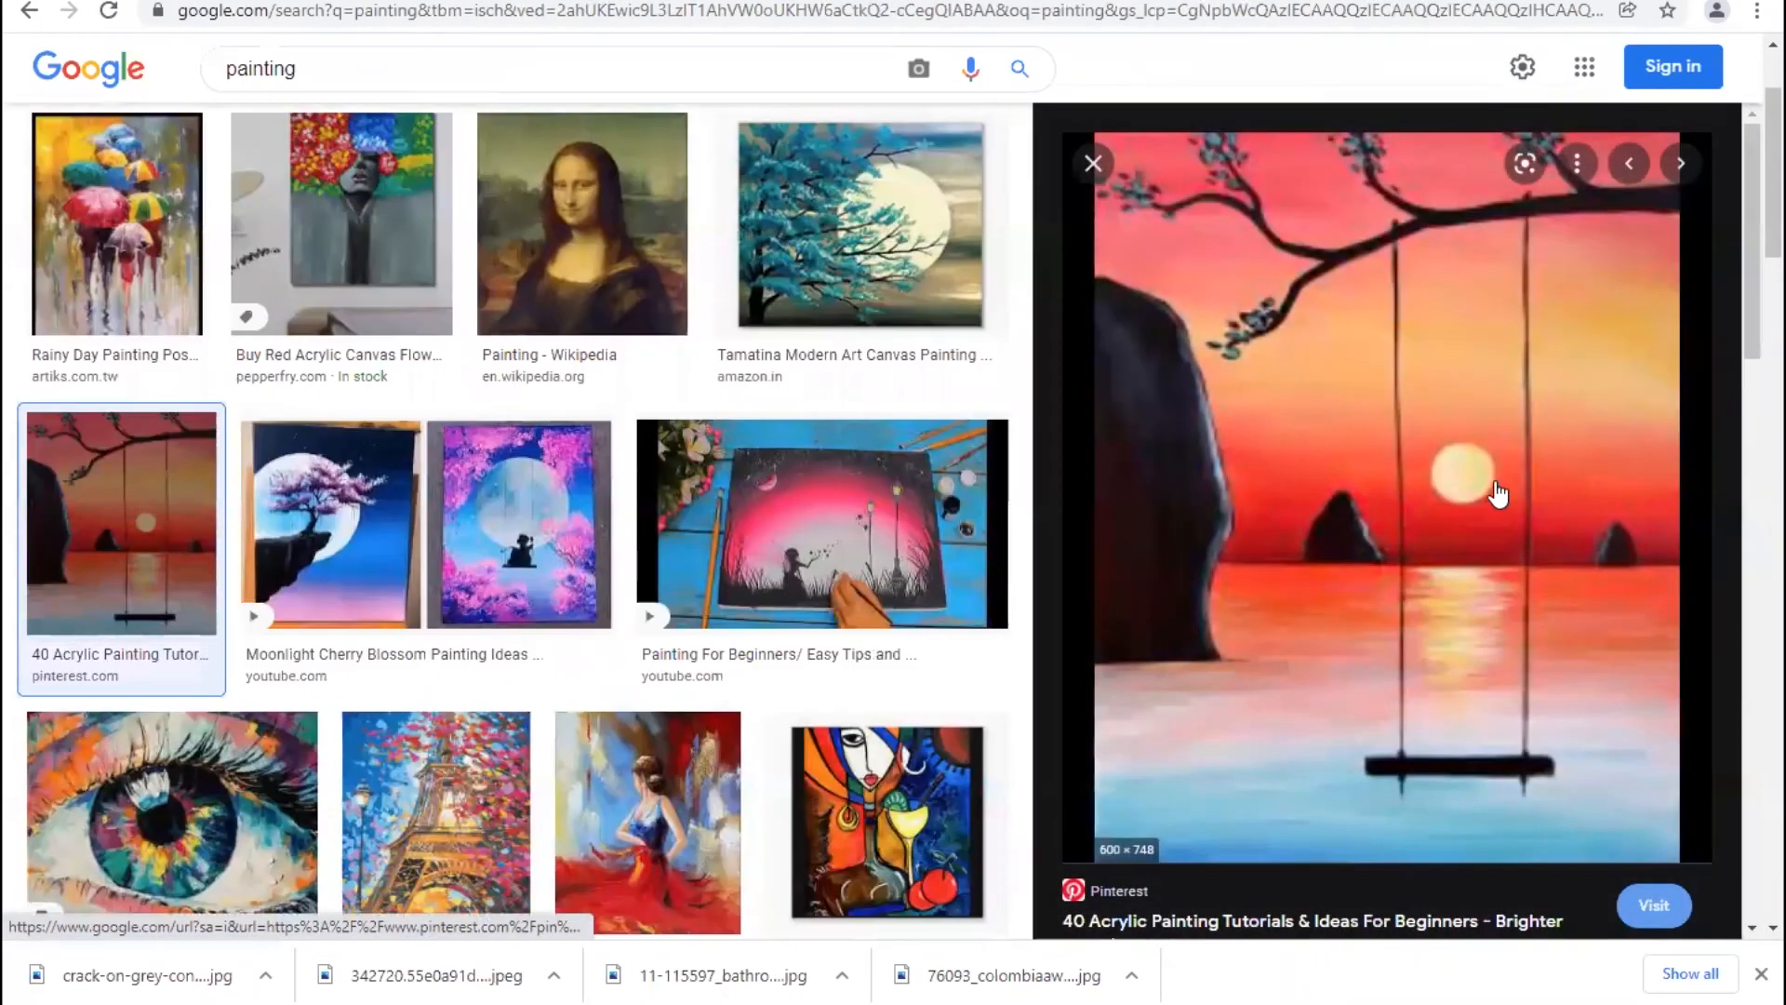
pyautogui.rightClick(1427, 398)
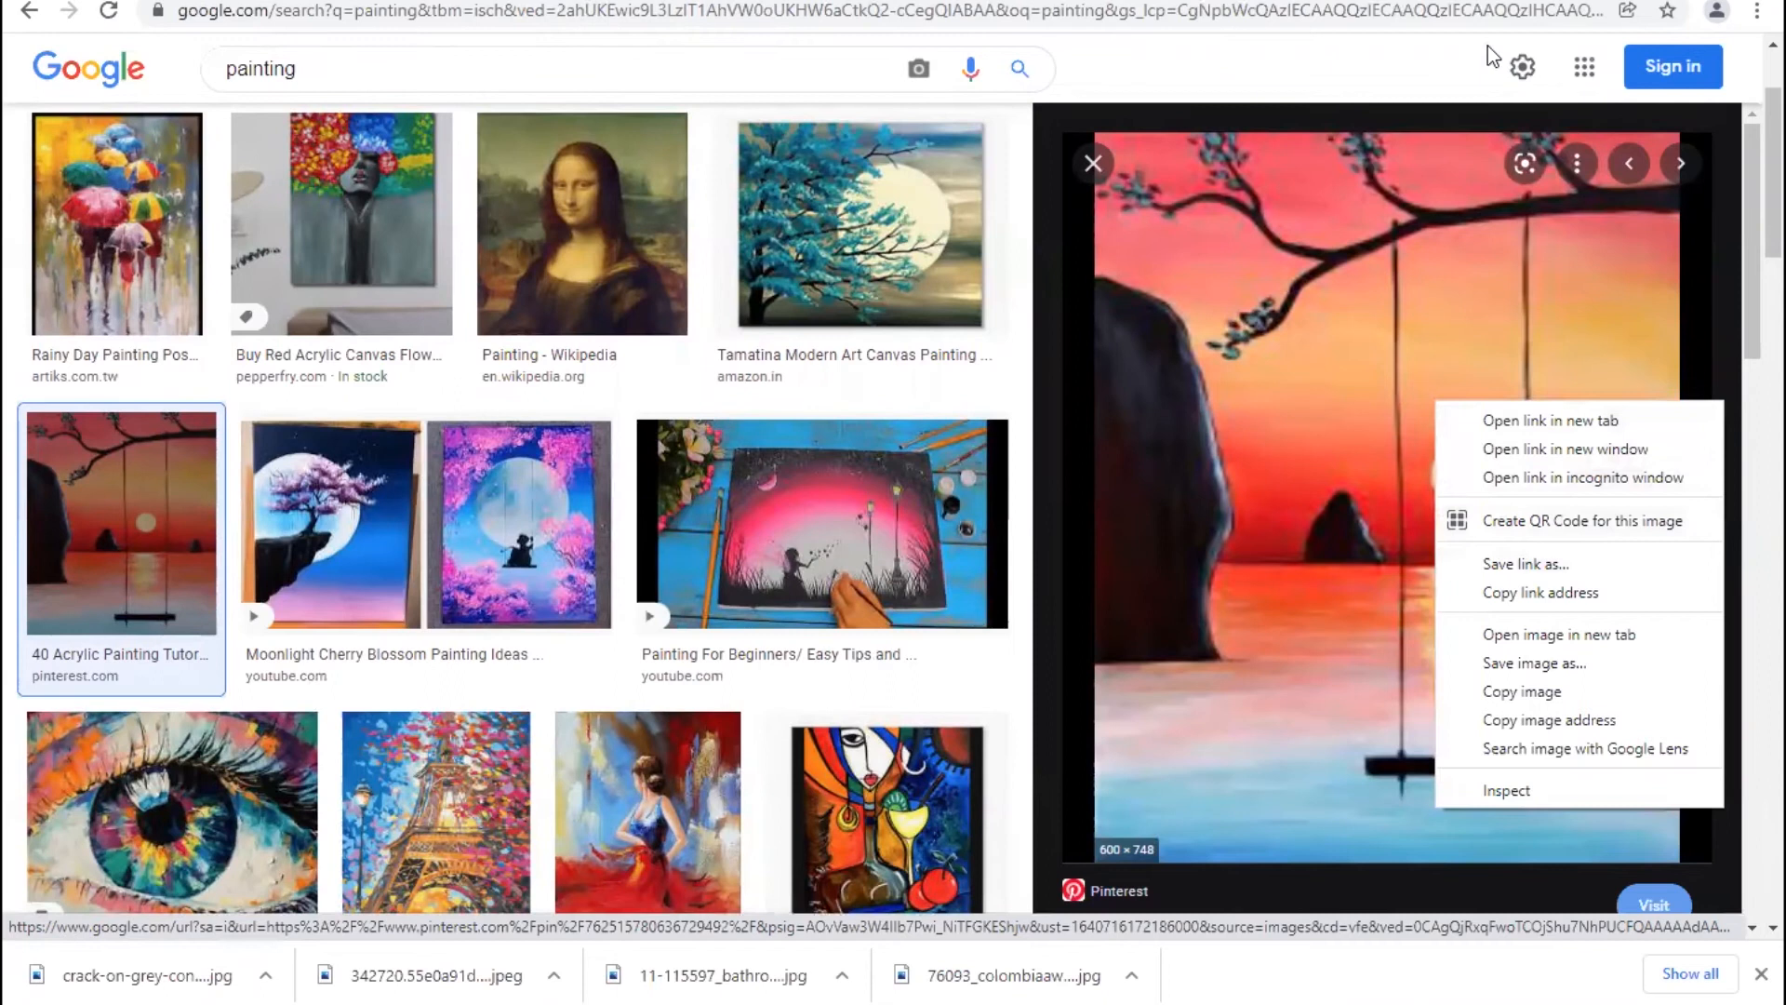
pyautogui.click(1477, 147)
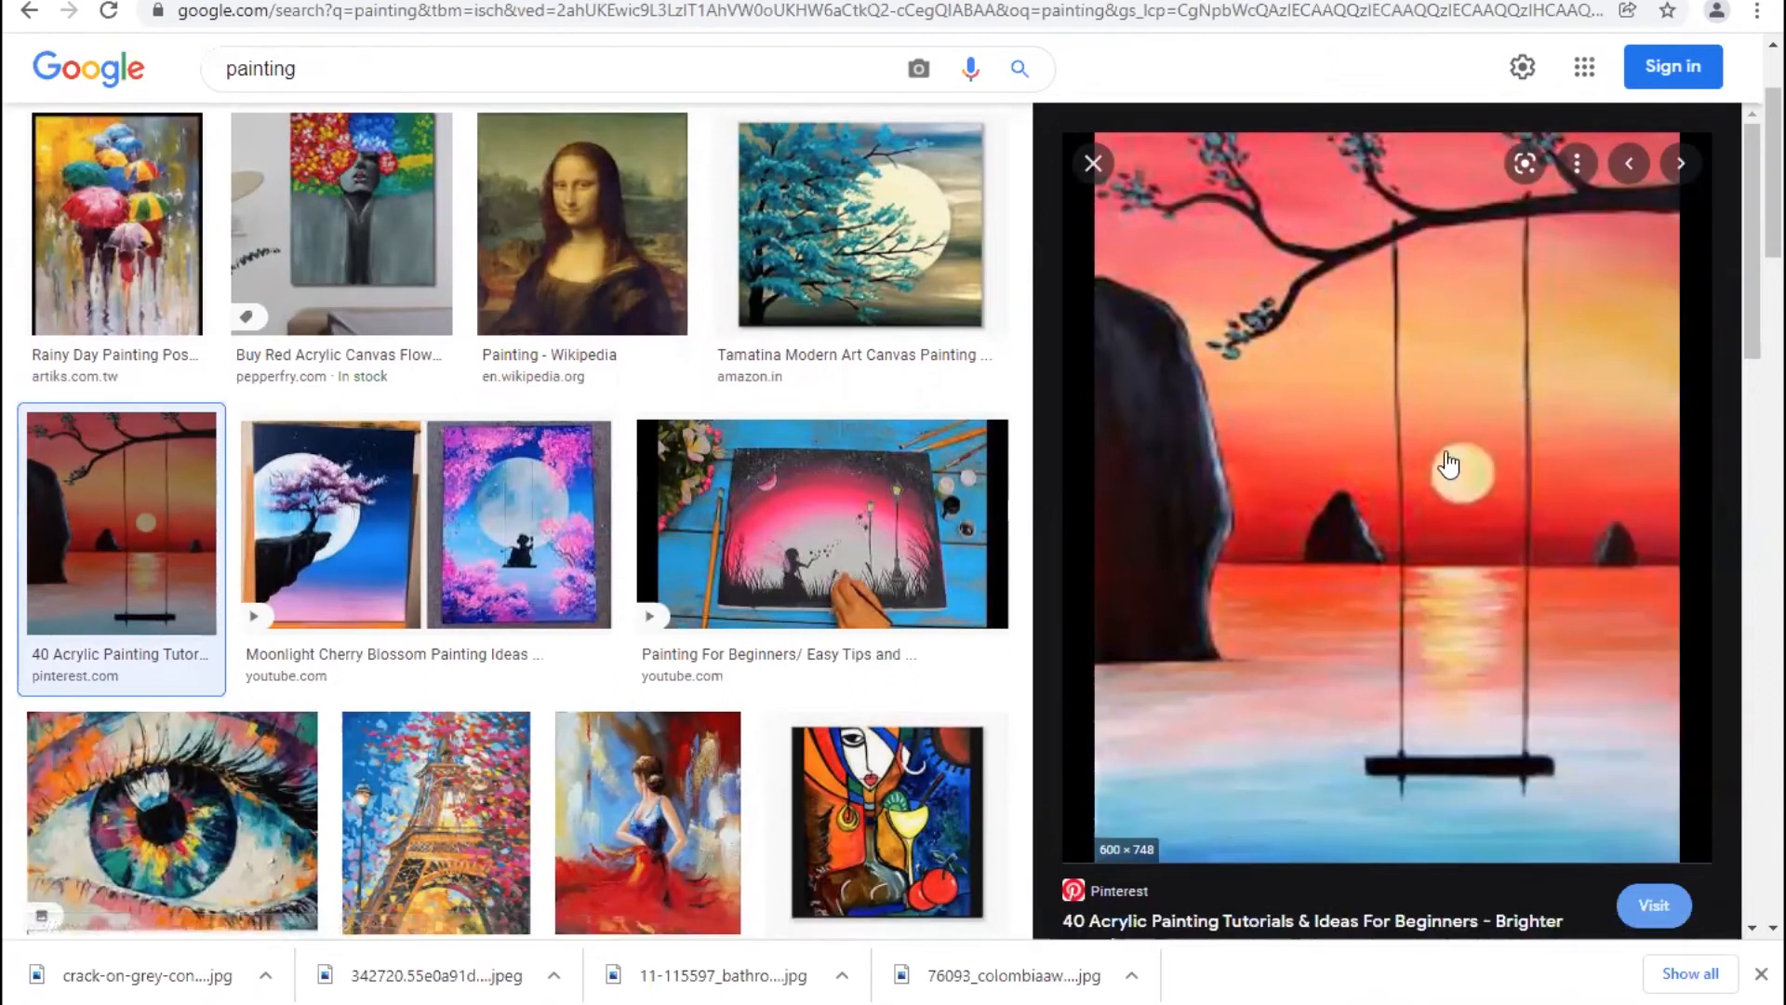
pyautogui.rightClick(1421, 433)
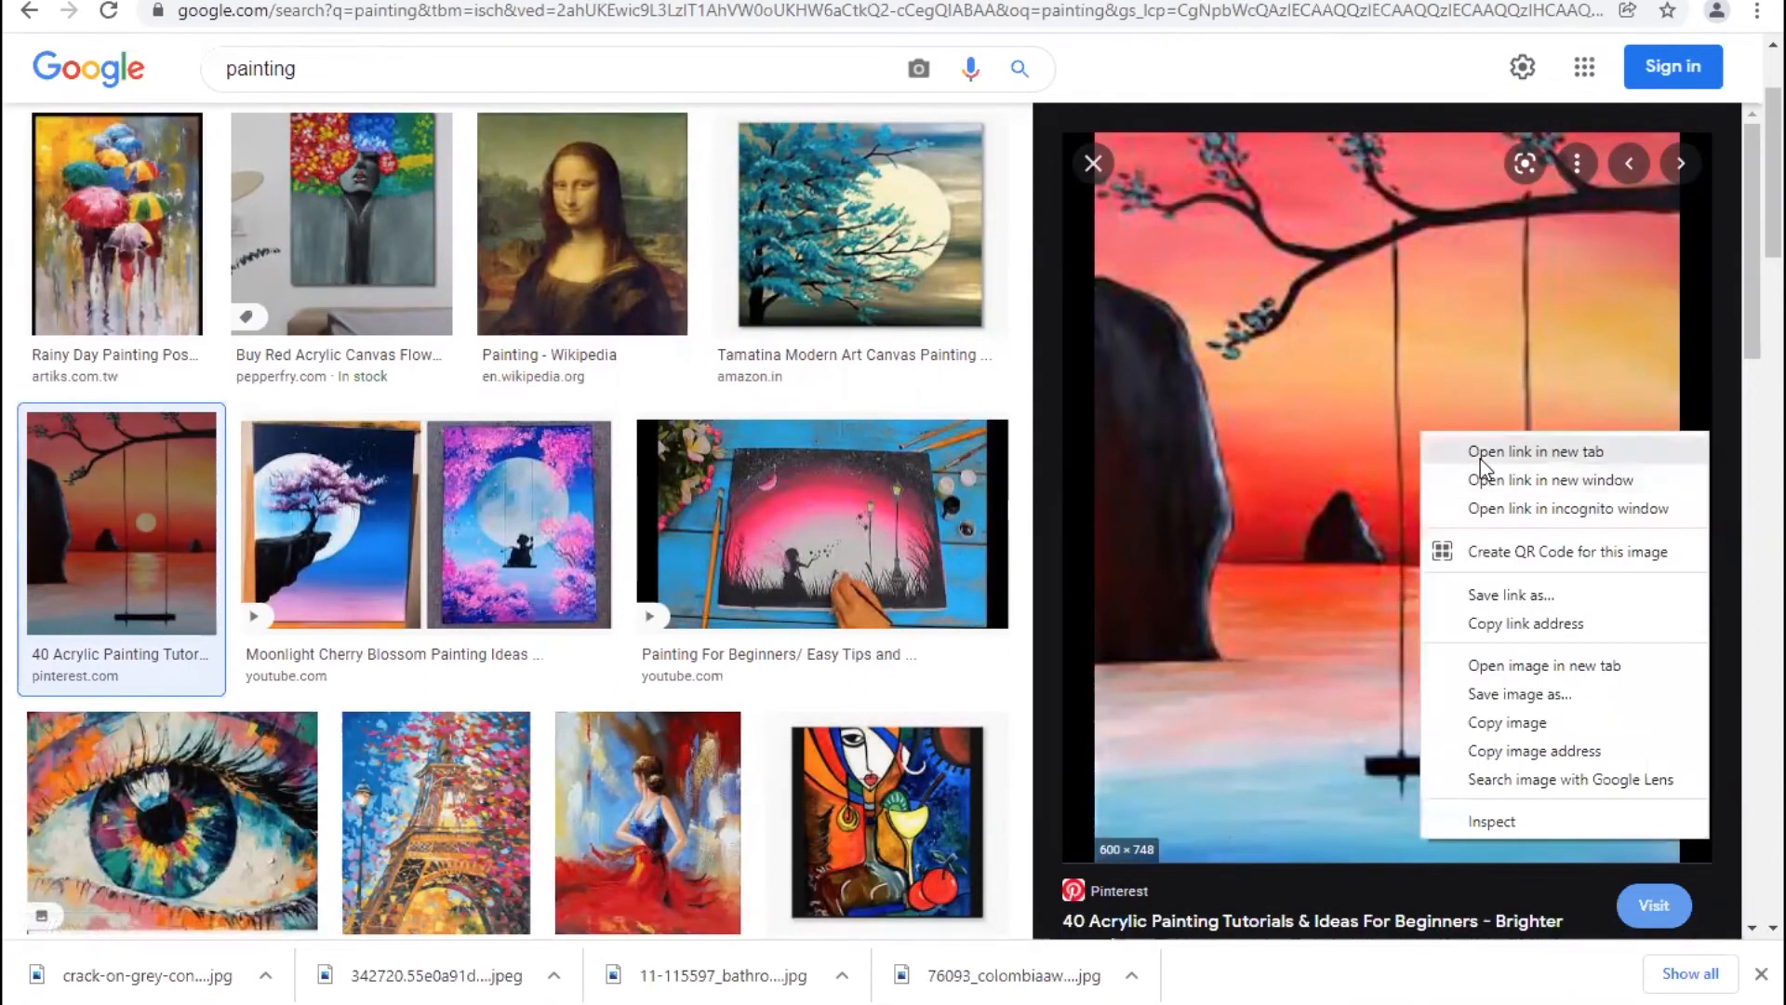
pyautogui.press('Escape')
# - Open the abstract girl canvas painting among the image results and save it to the Desktop as 61BampAozzL._SX679_.jpg
pyautogui.scroll(-4, 846, 618)
pyautogui.click(846, 614)
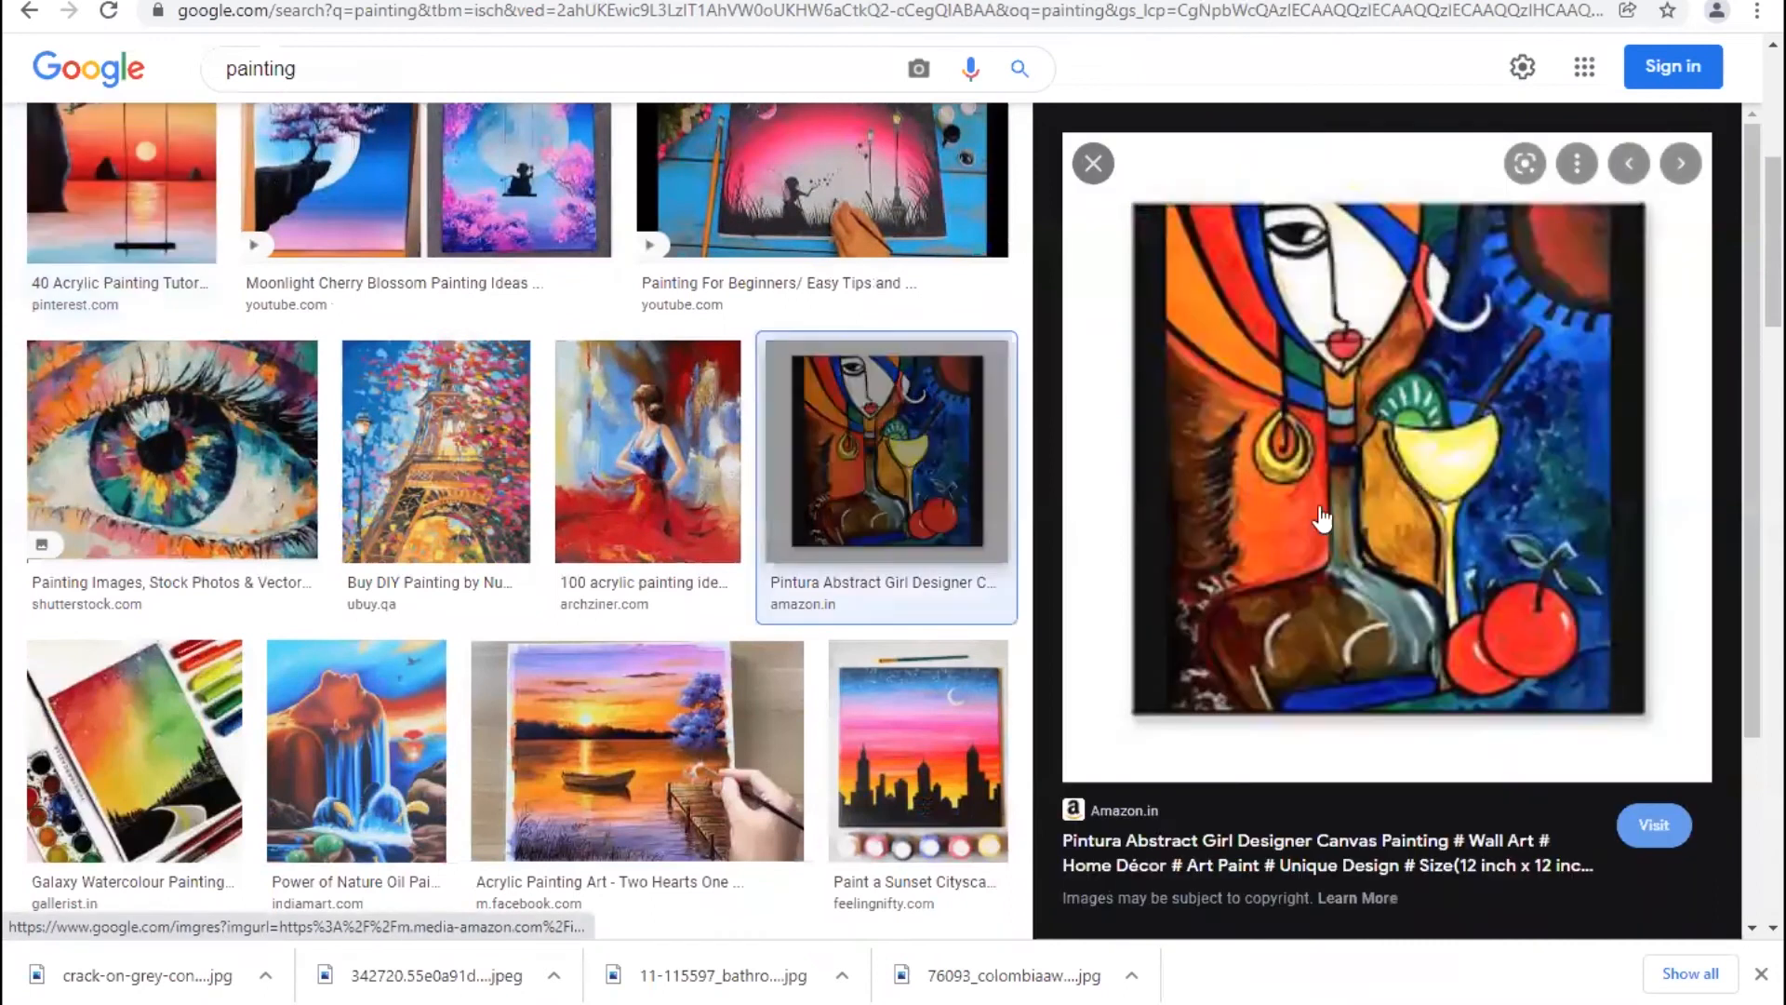
pyautogui.scroll(-4, 512, 479)
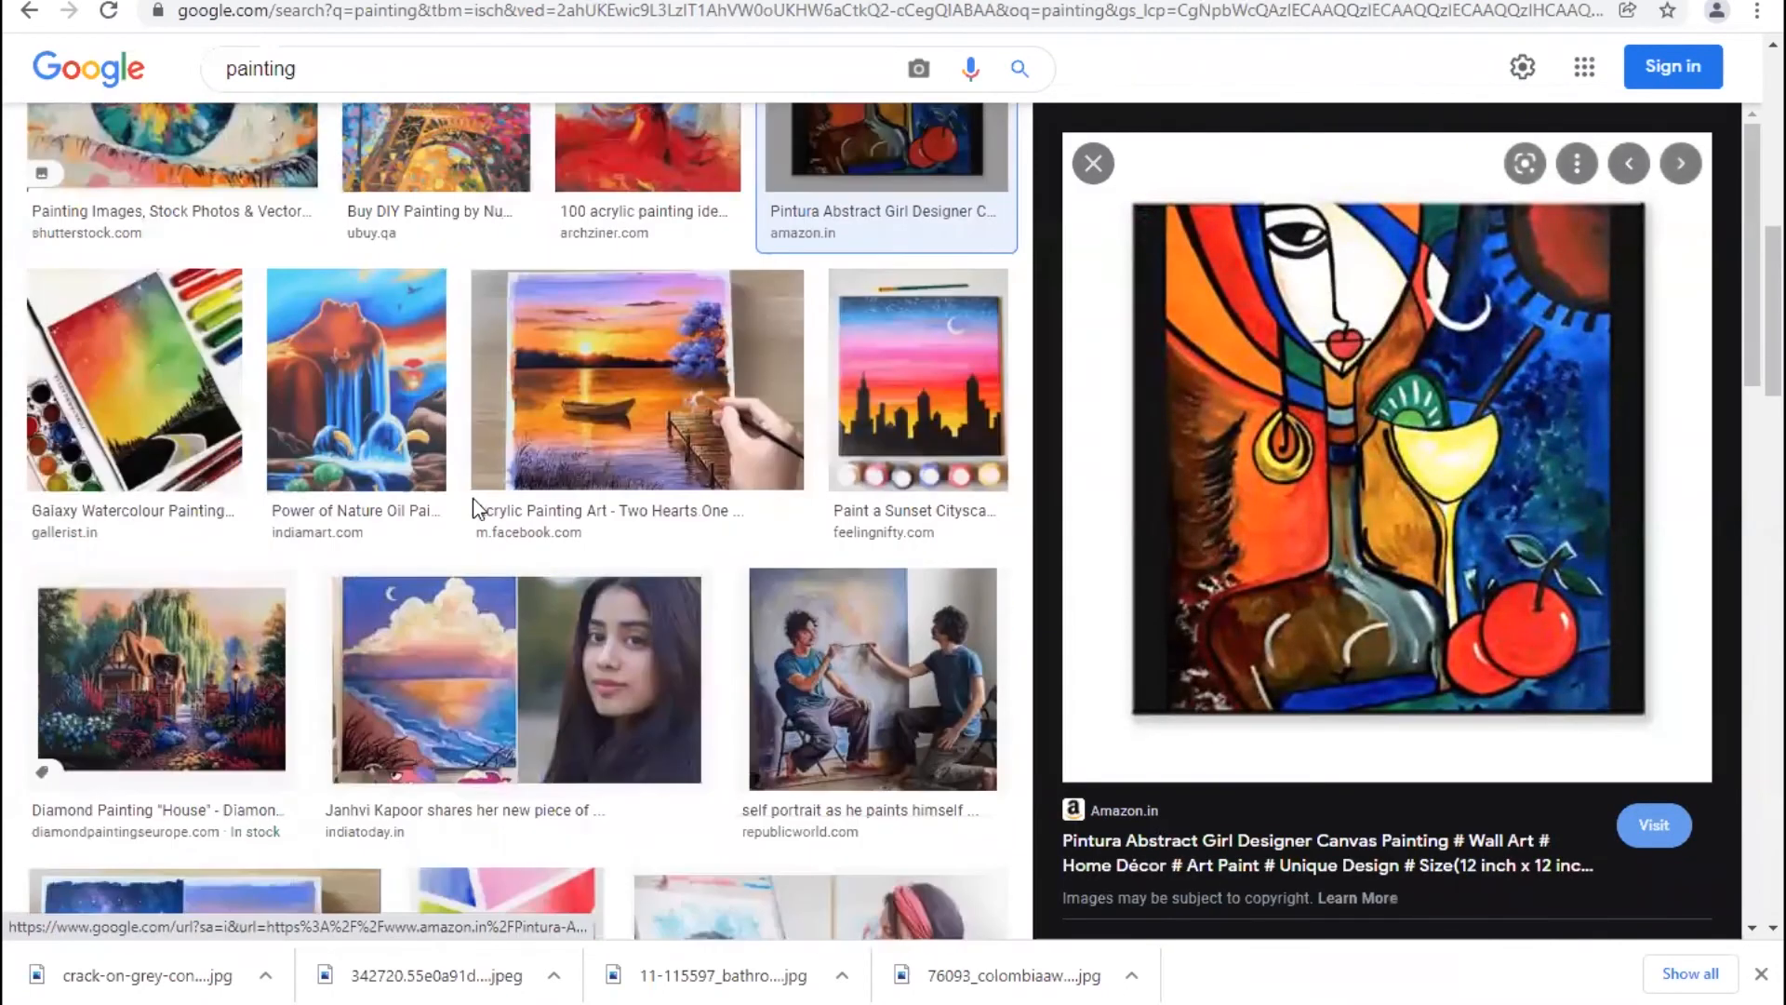
pyautogui.scroll(1, 1328, 535)
pyautogui.rightClick(1376, 408)
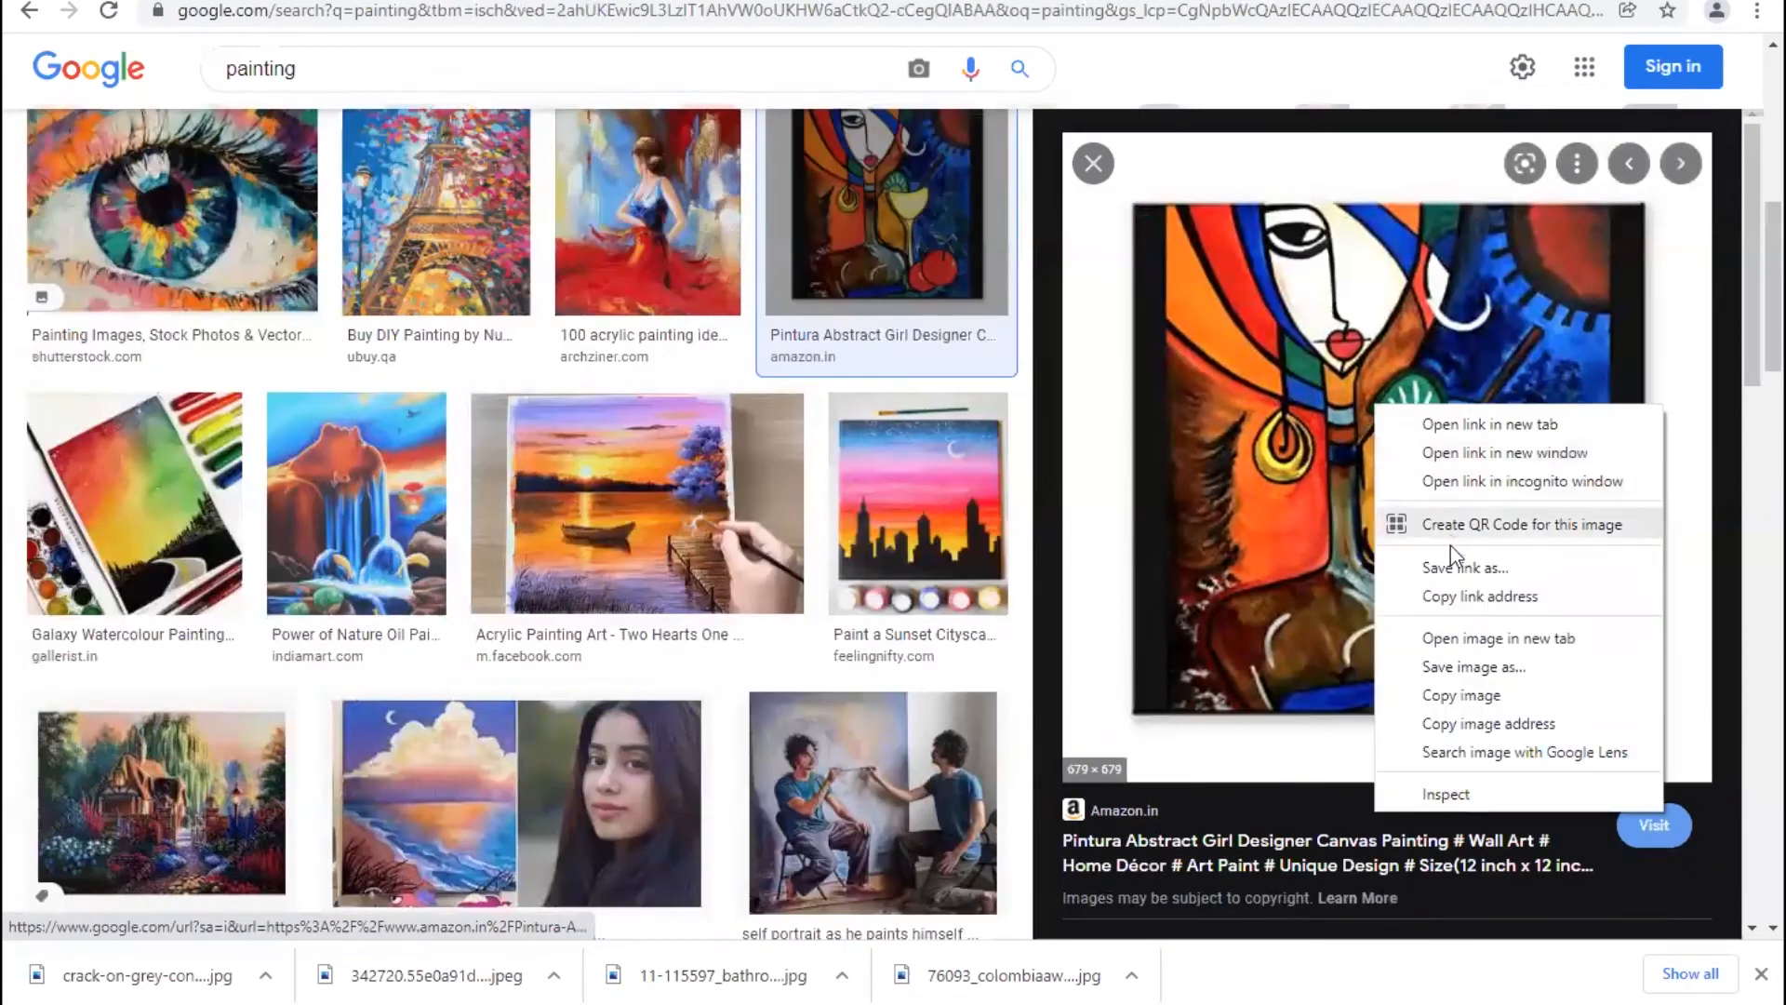
pyautogui.click(1451, 666)
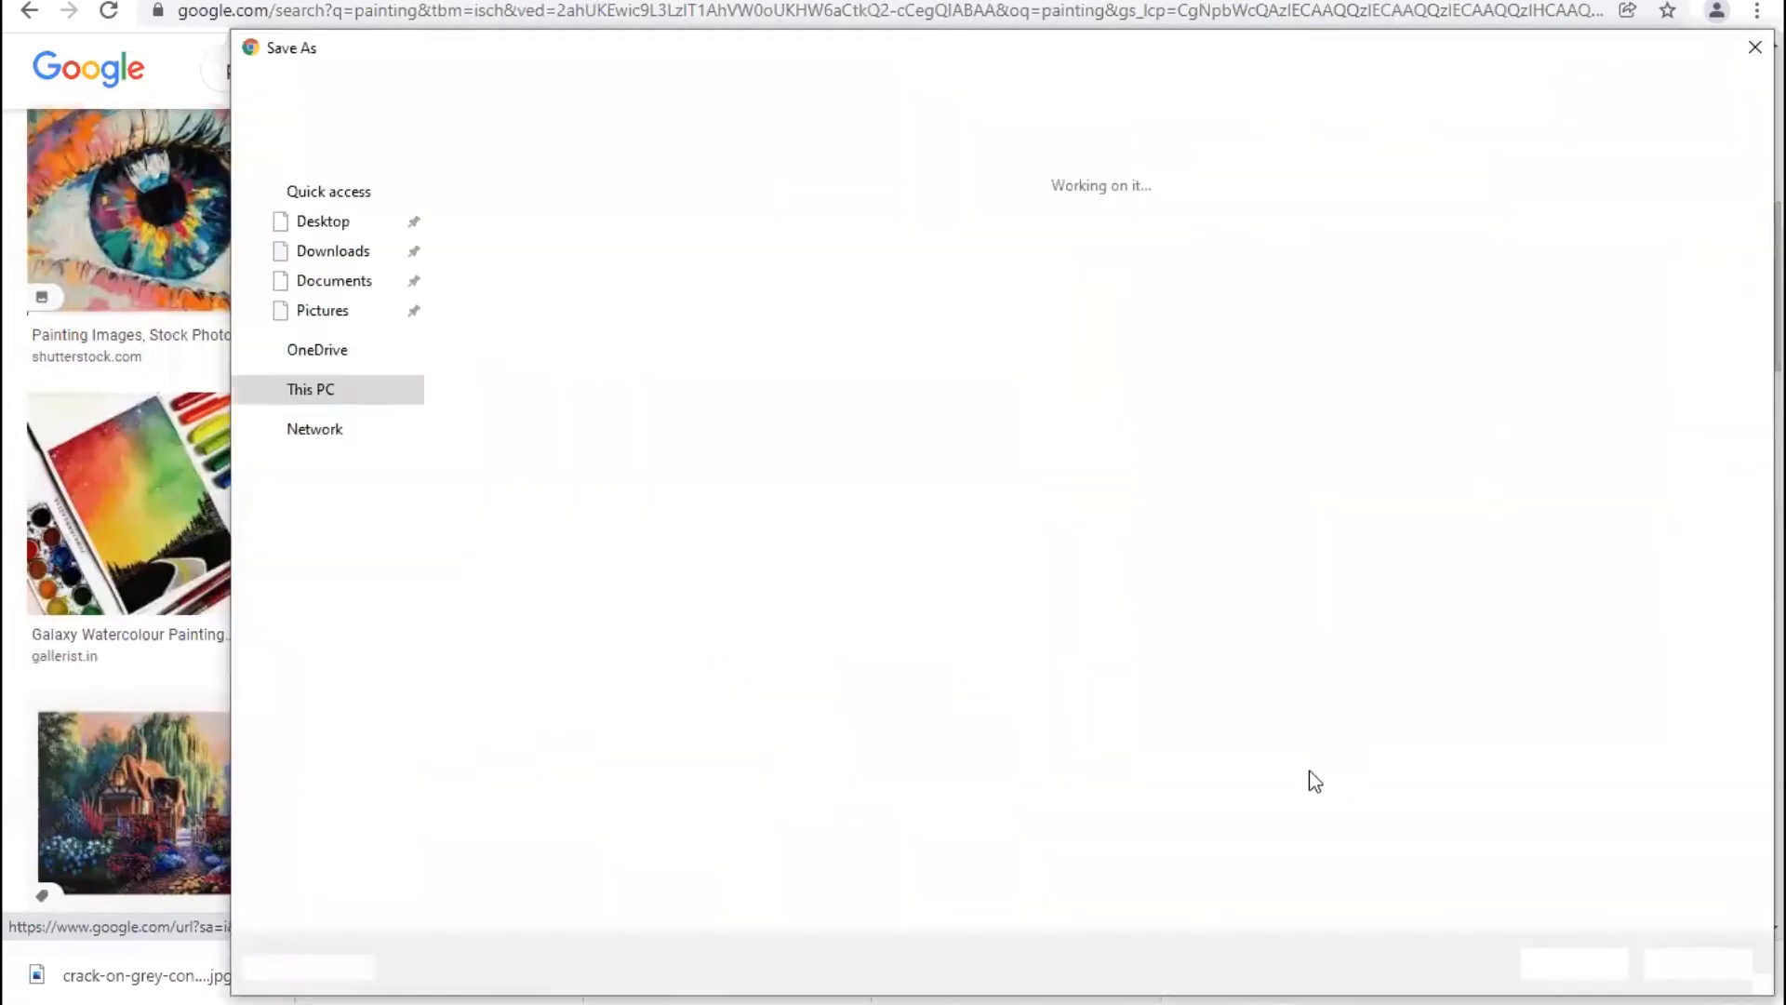
pyautogui.click(1574, 965)
pyautogui.hotkey('alt', 'Left')
pyautogui.scroll(8, 1032, 418)
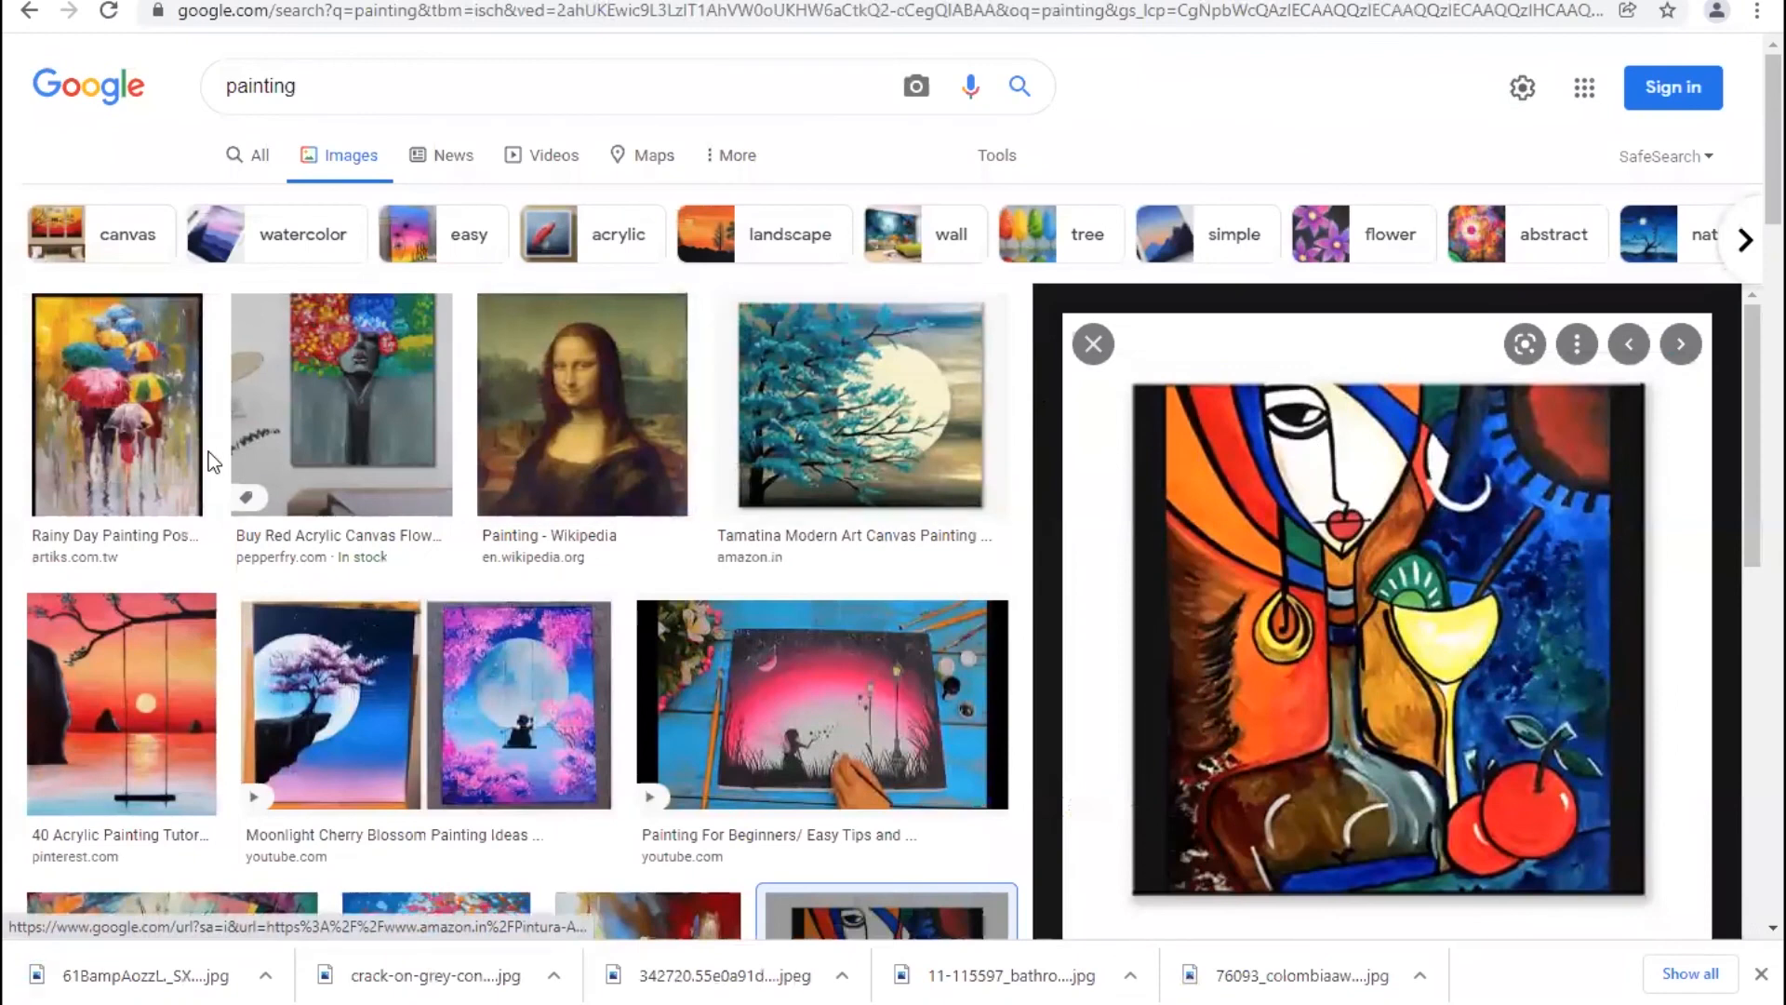
pyautogui.scroll(-20, 213, 462)
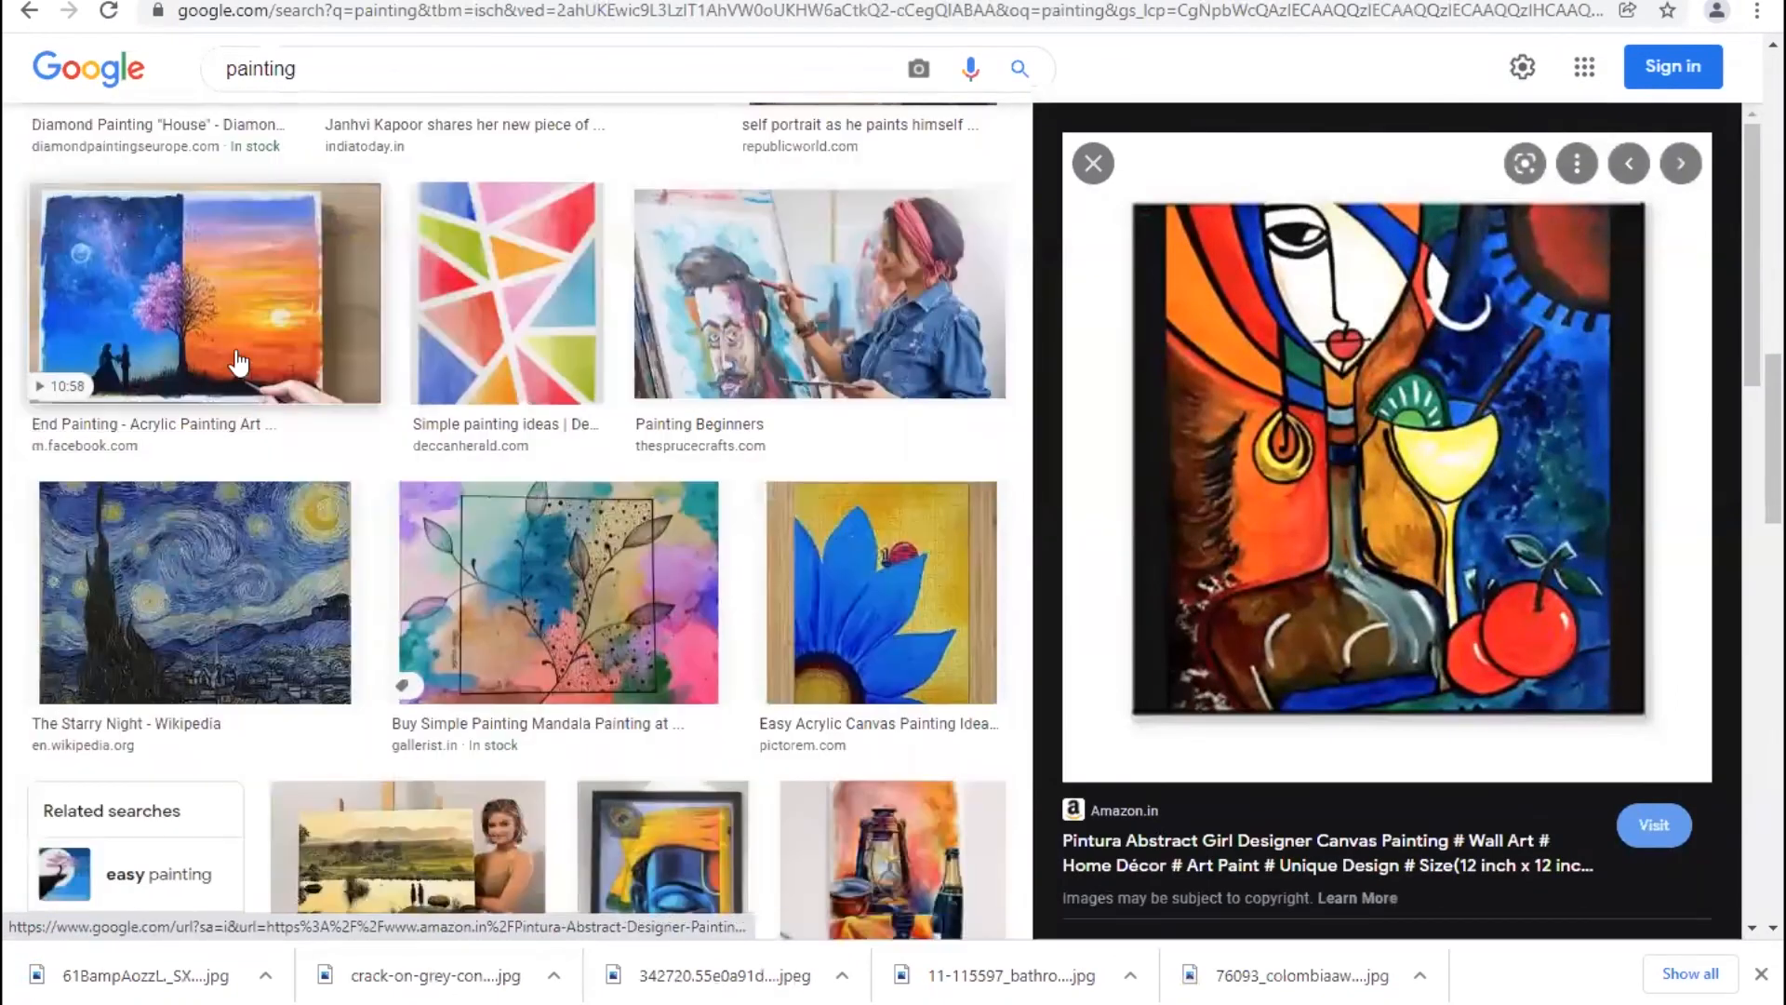
pyautogui.scroll(-12, 239, 363)
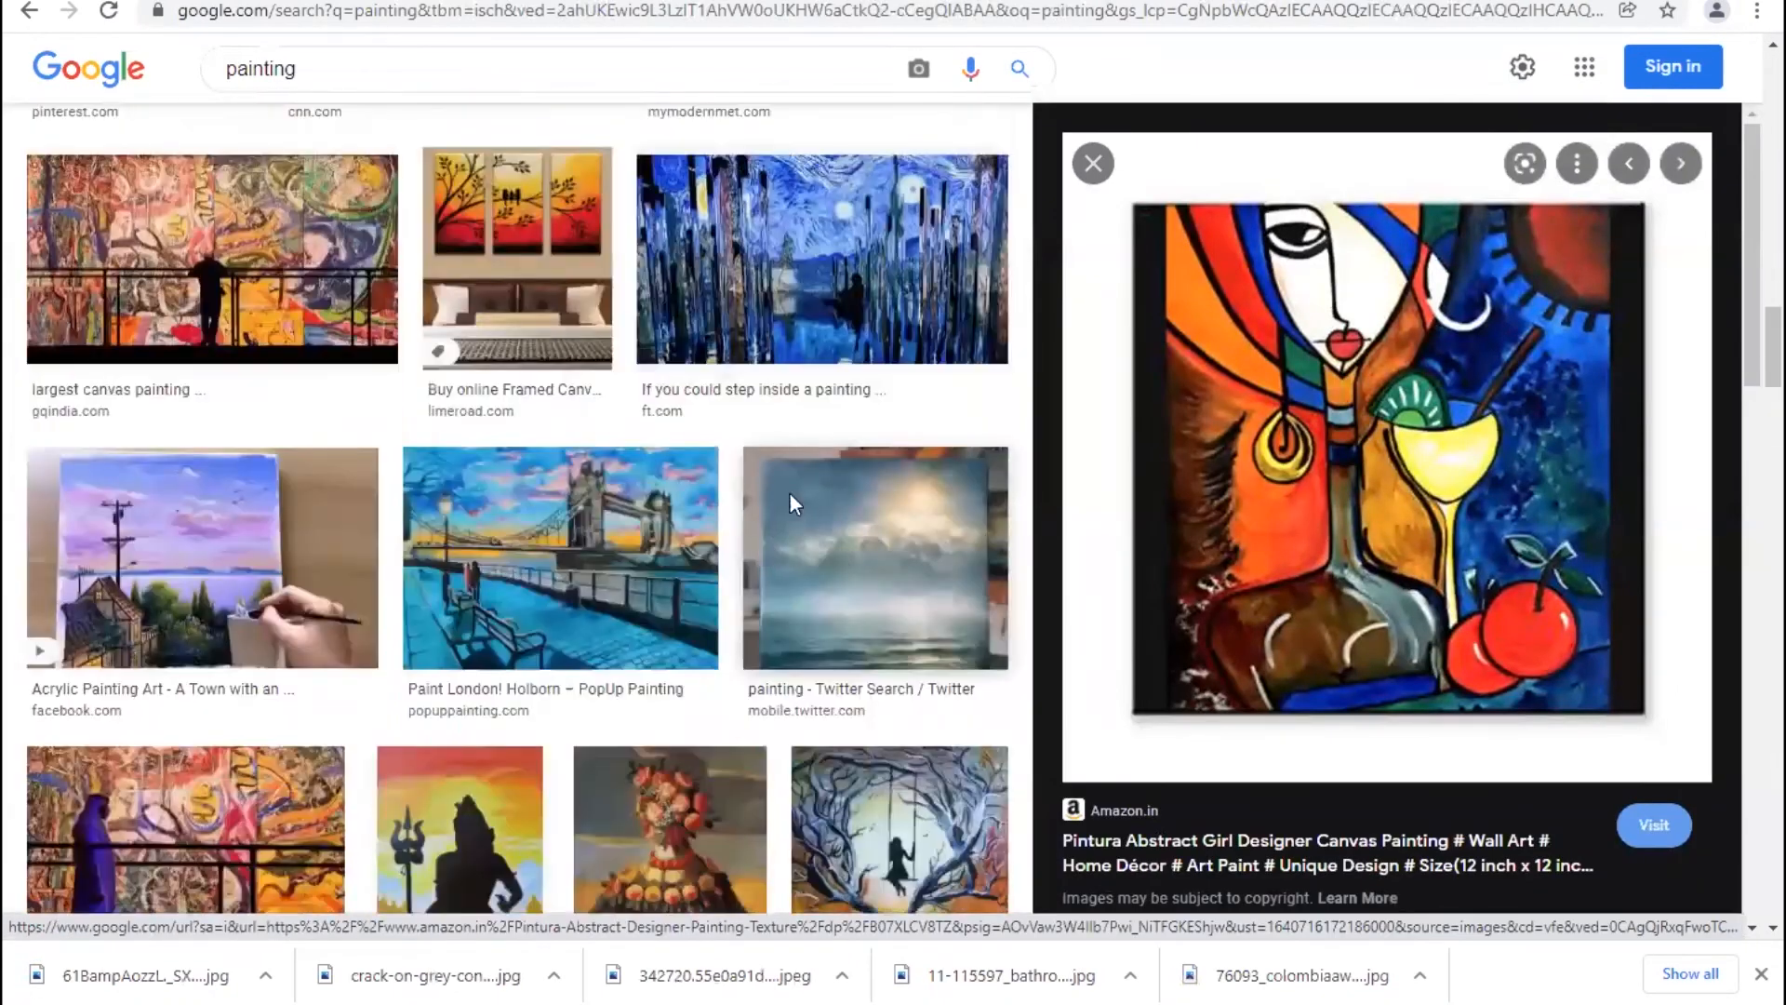
pyautogui.scroll(-15, 789, 503)
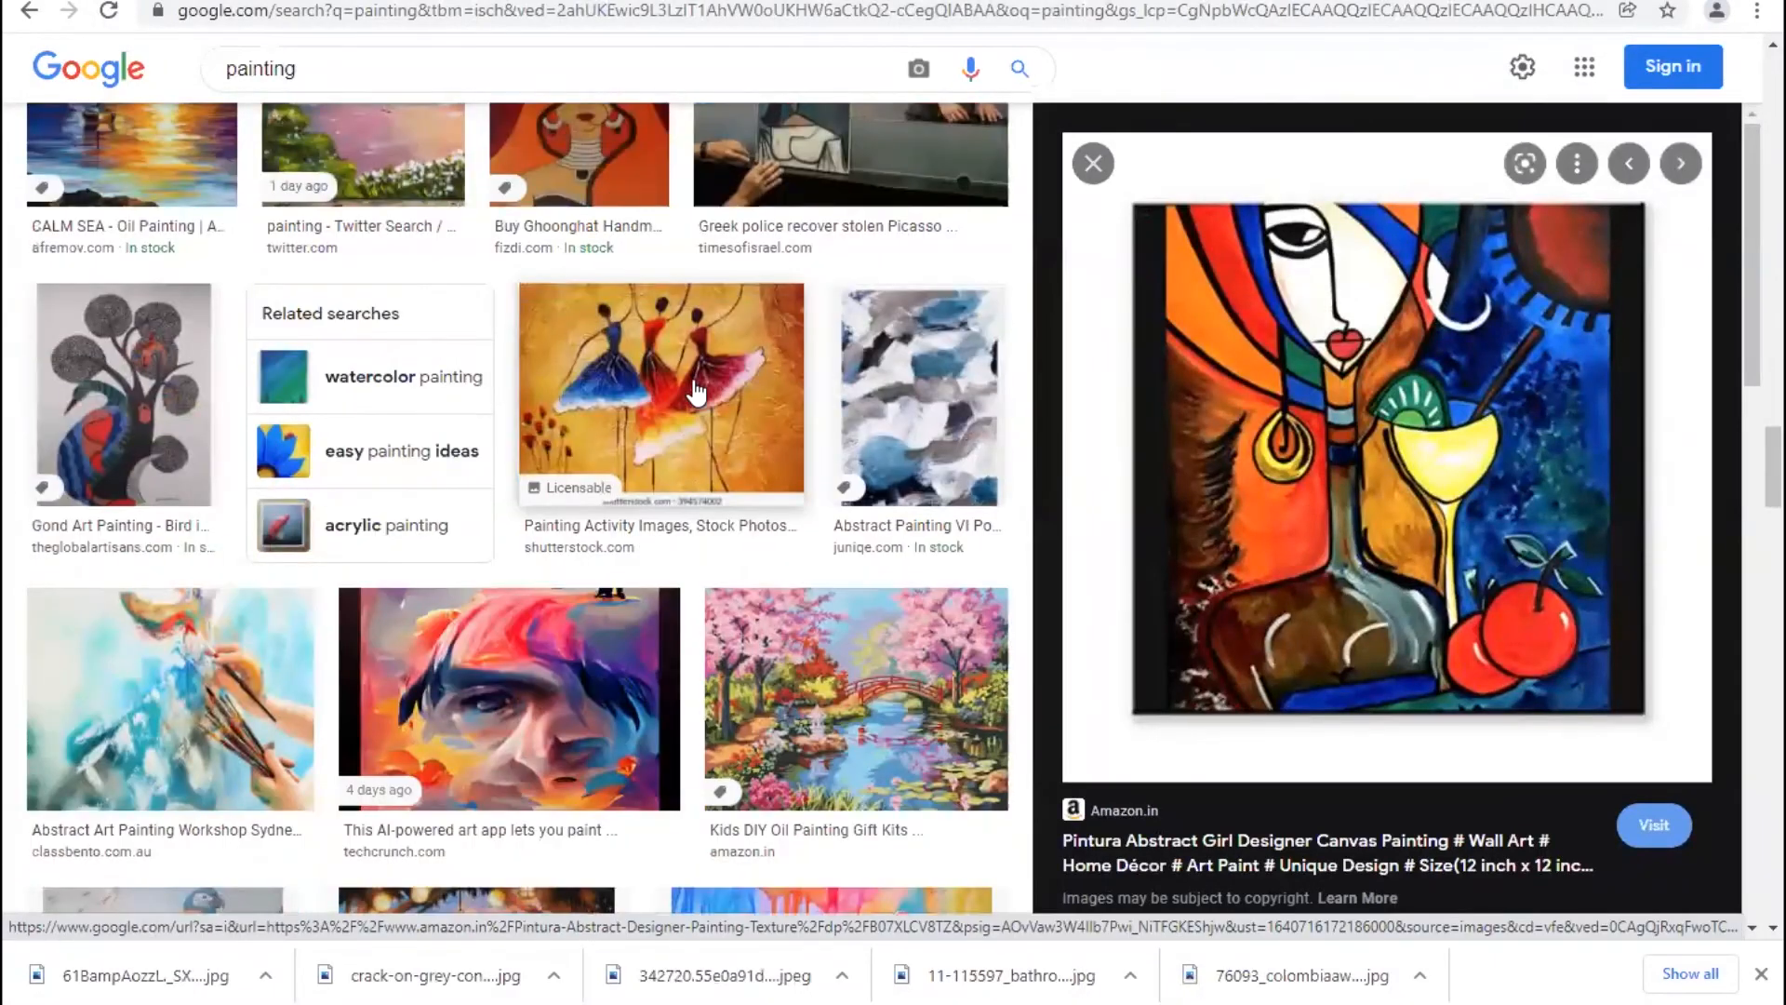
pyautogui.click(697, 394)
pyautogui.scroll(-5, 824, 236)
pyautogui.click(824, 236)
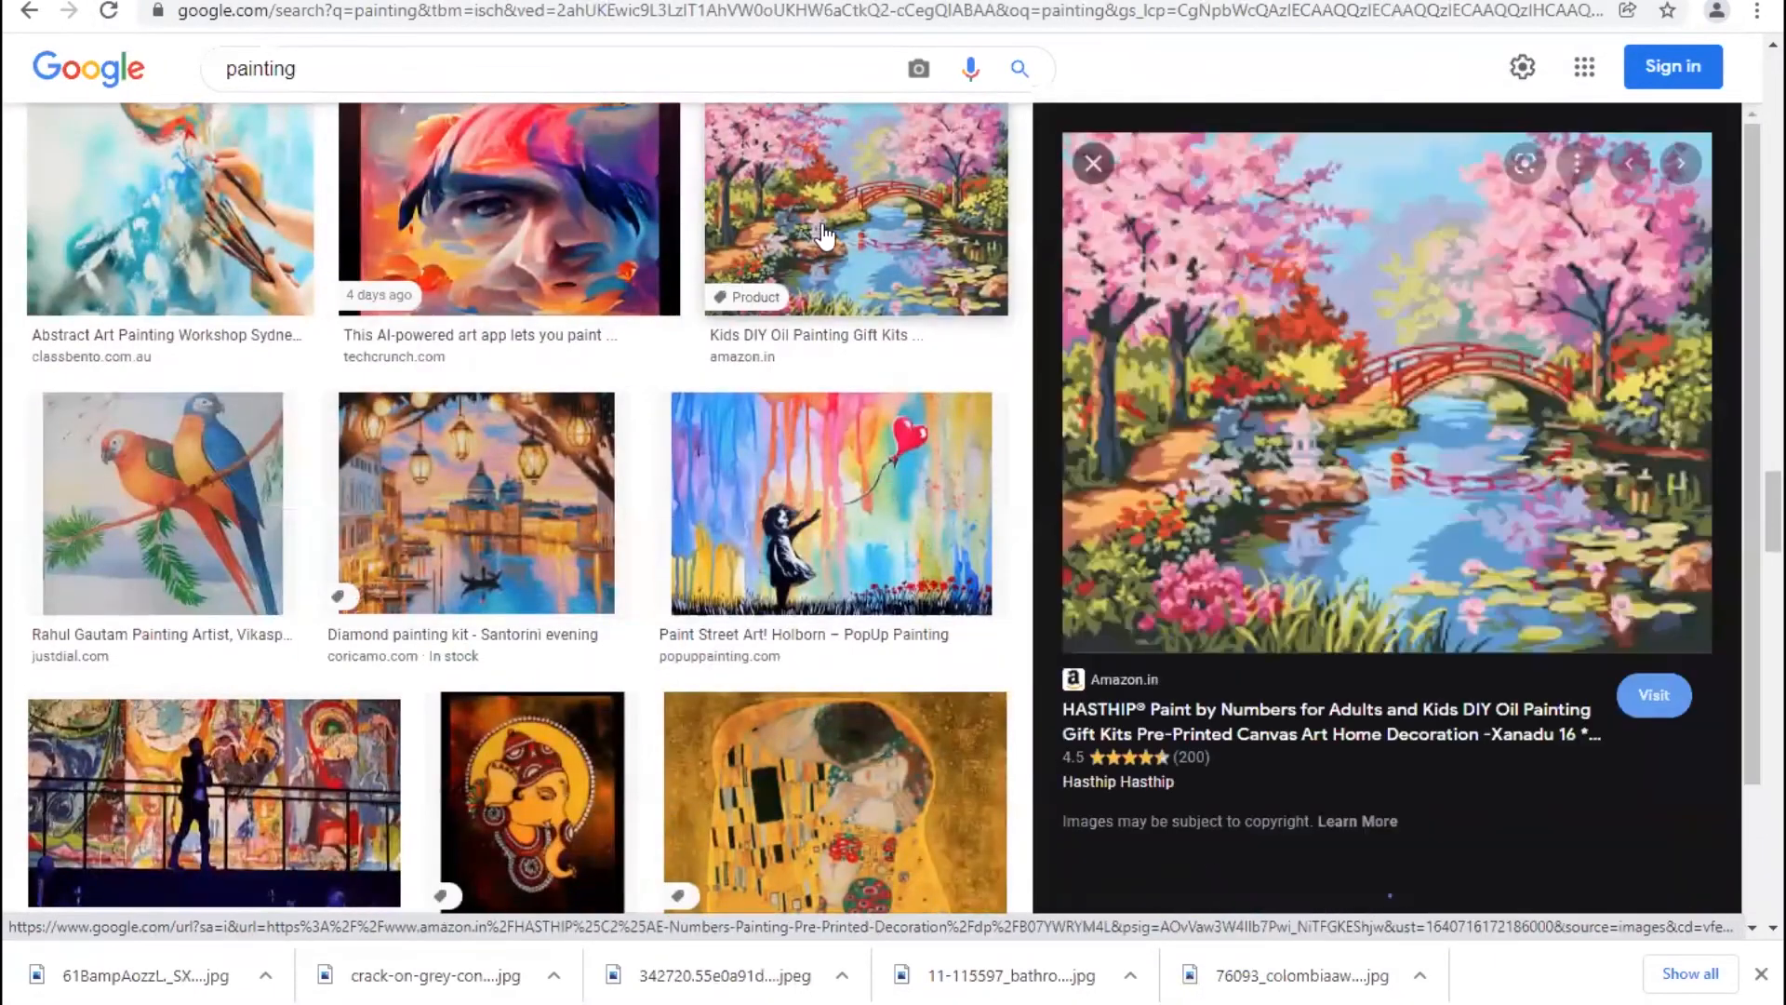
pyautogui.rightClick(1402, 321)
pyautogui.click(1488, 584)
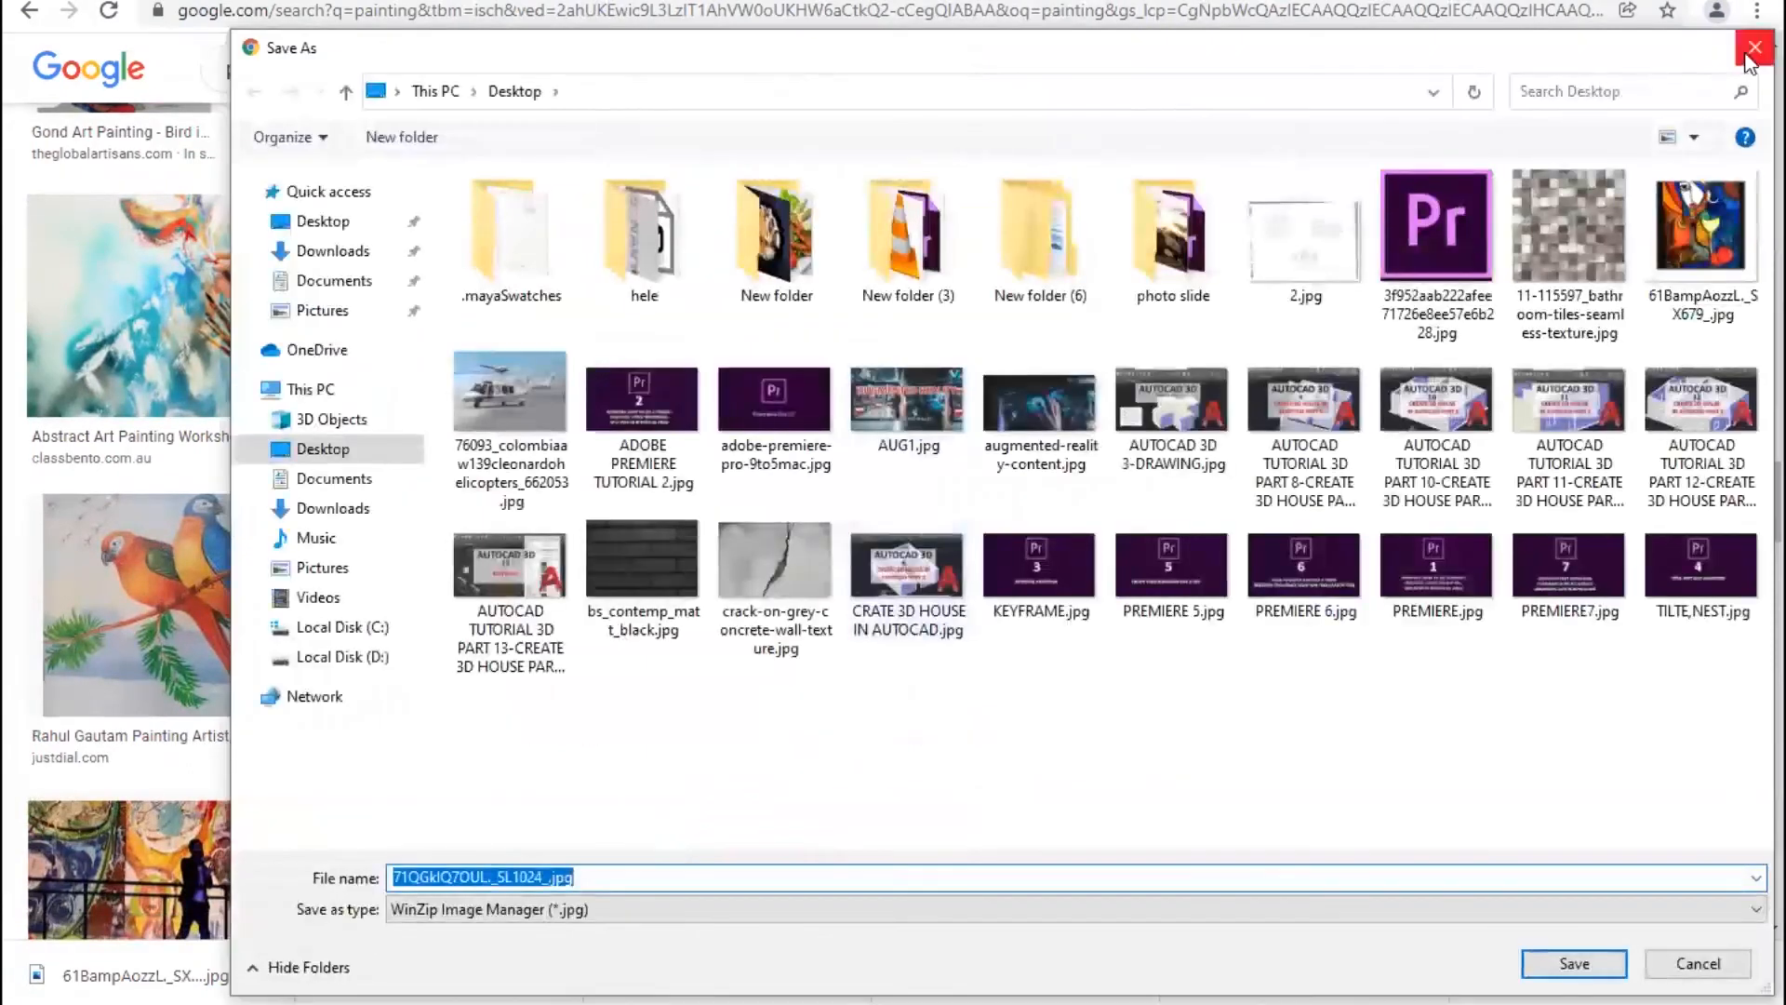
pyautogui.click(1751, 51)
# - From the heart-balloon street art's related images, save the girl with balloons to the Desktop as FlyingBalloonGirlOriginal.2048wide-1024x770.jpg
pyautogui.click(907, 561)
pyautogui.rightClick(1471, 349)
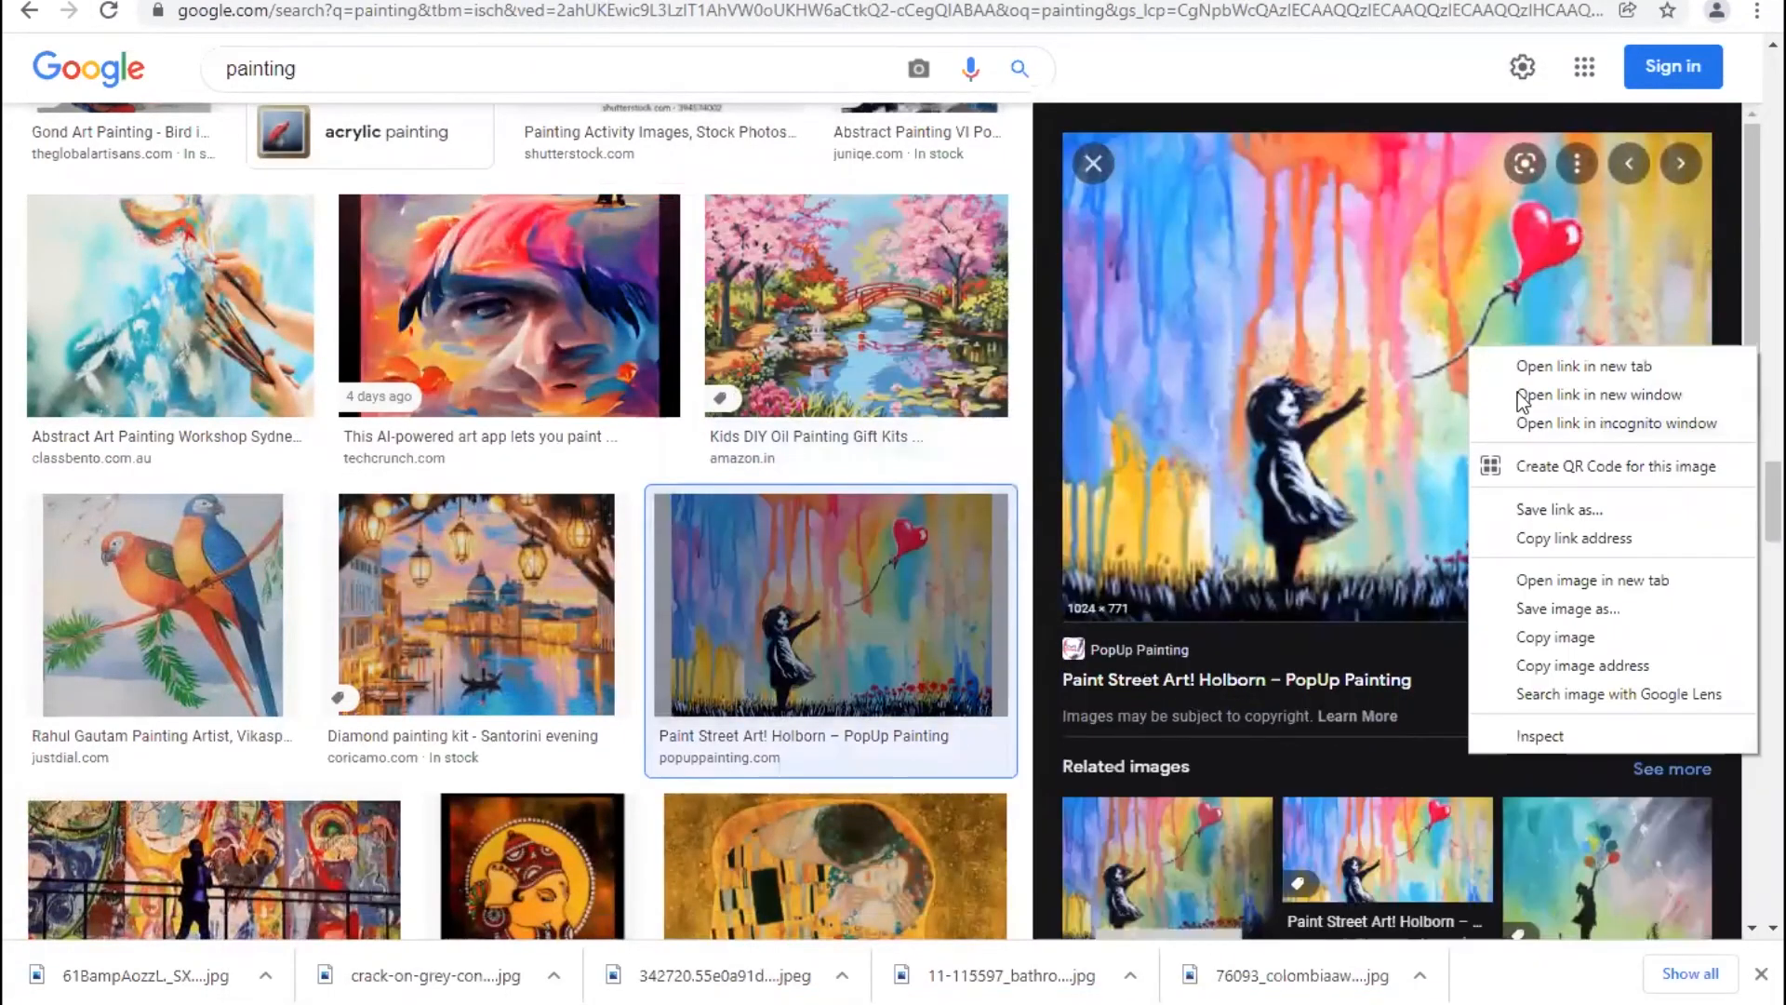
pyautogui.click(1439, 2)
pyautogui.rightClick(1456, 355)
pyautogui.click(1445, 3)
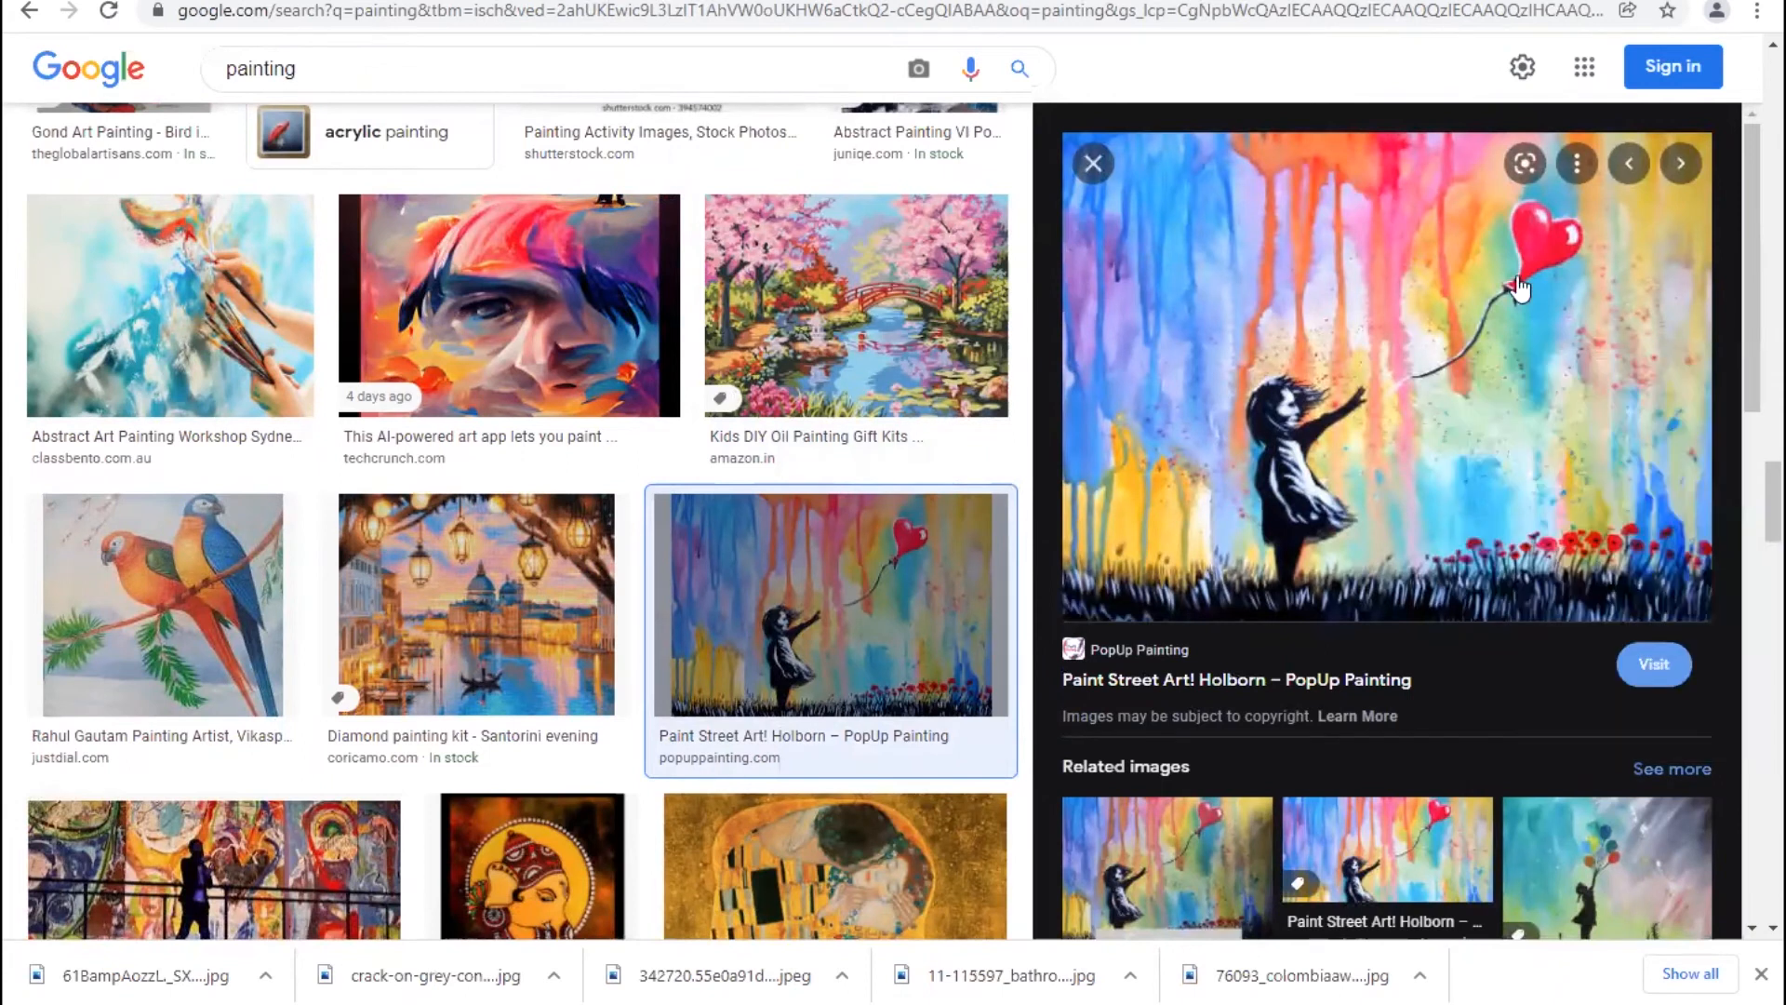
pyautogui.scroll(-3, 1434, 405)
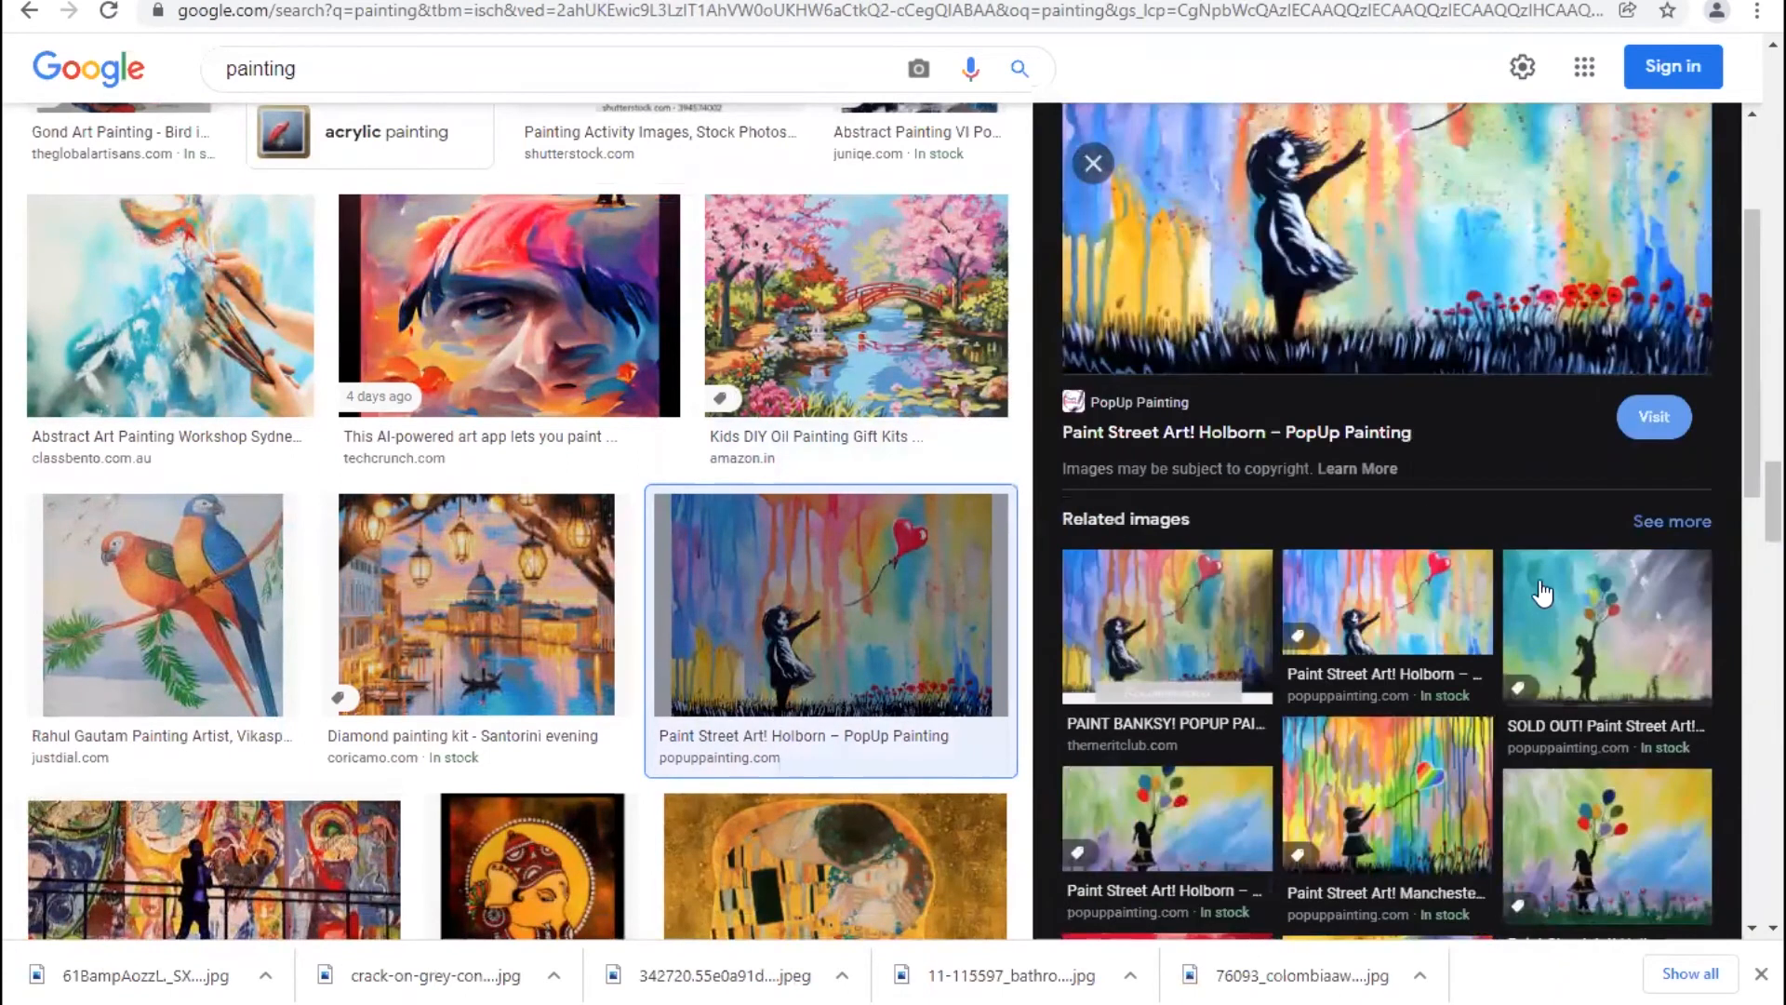
pyautogui.click(1555, 614)
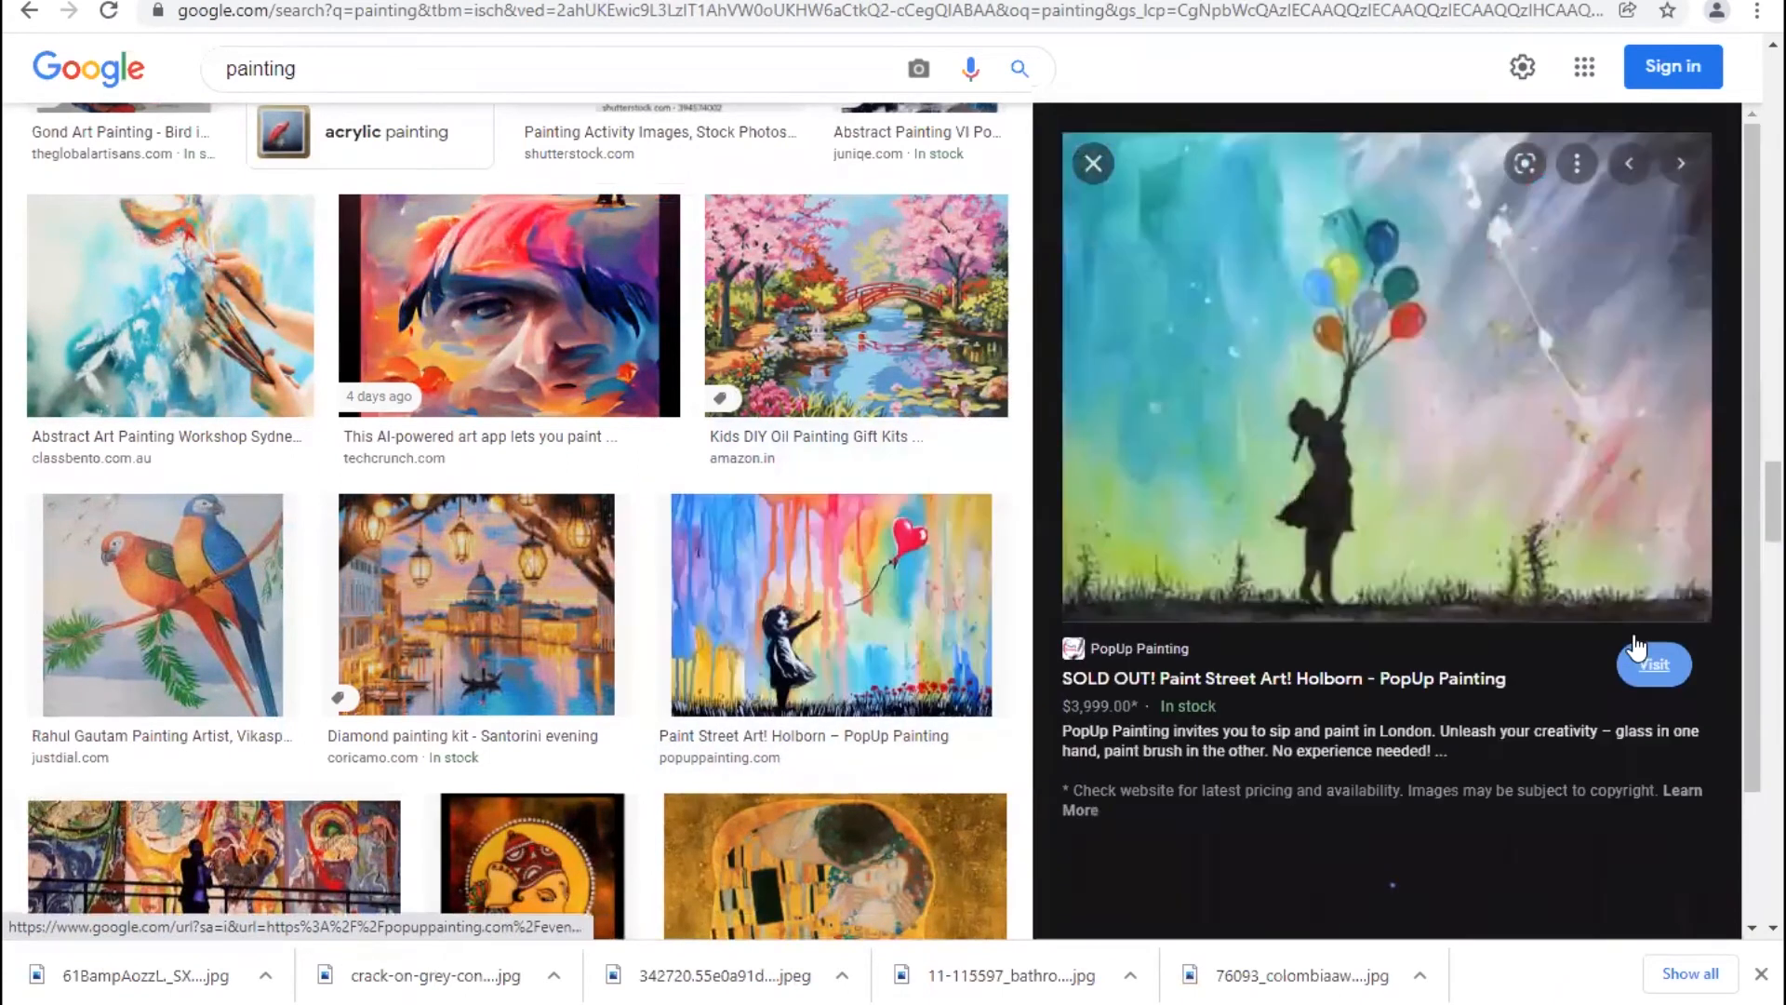
pyautogui.rightClick(1406, 368)
pyautogui.click(1482, 620)
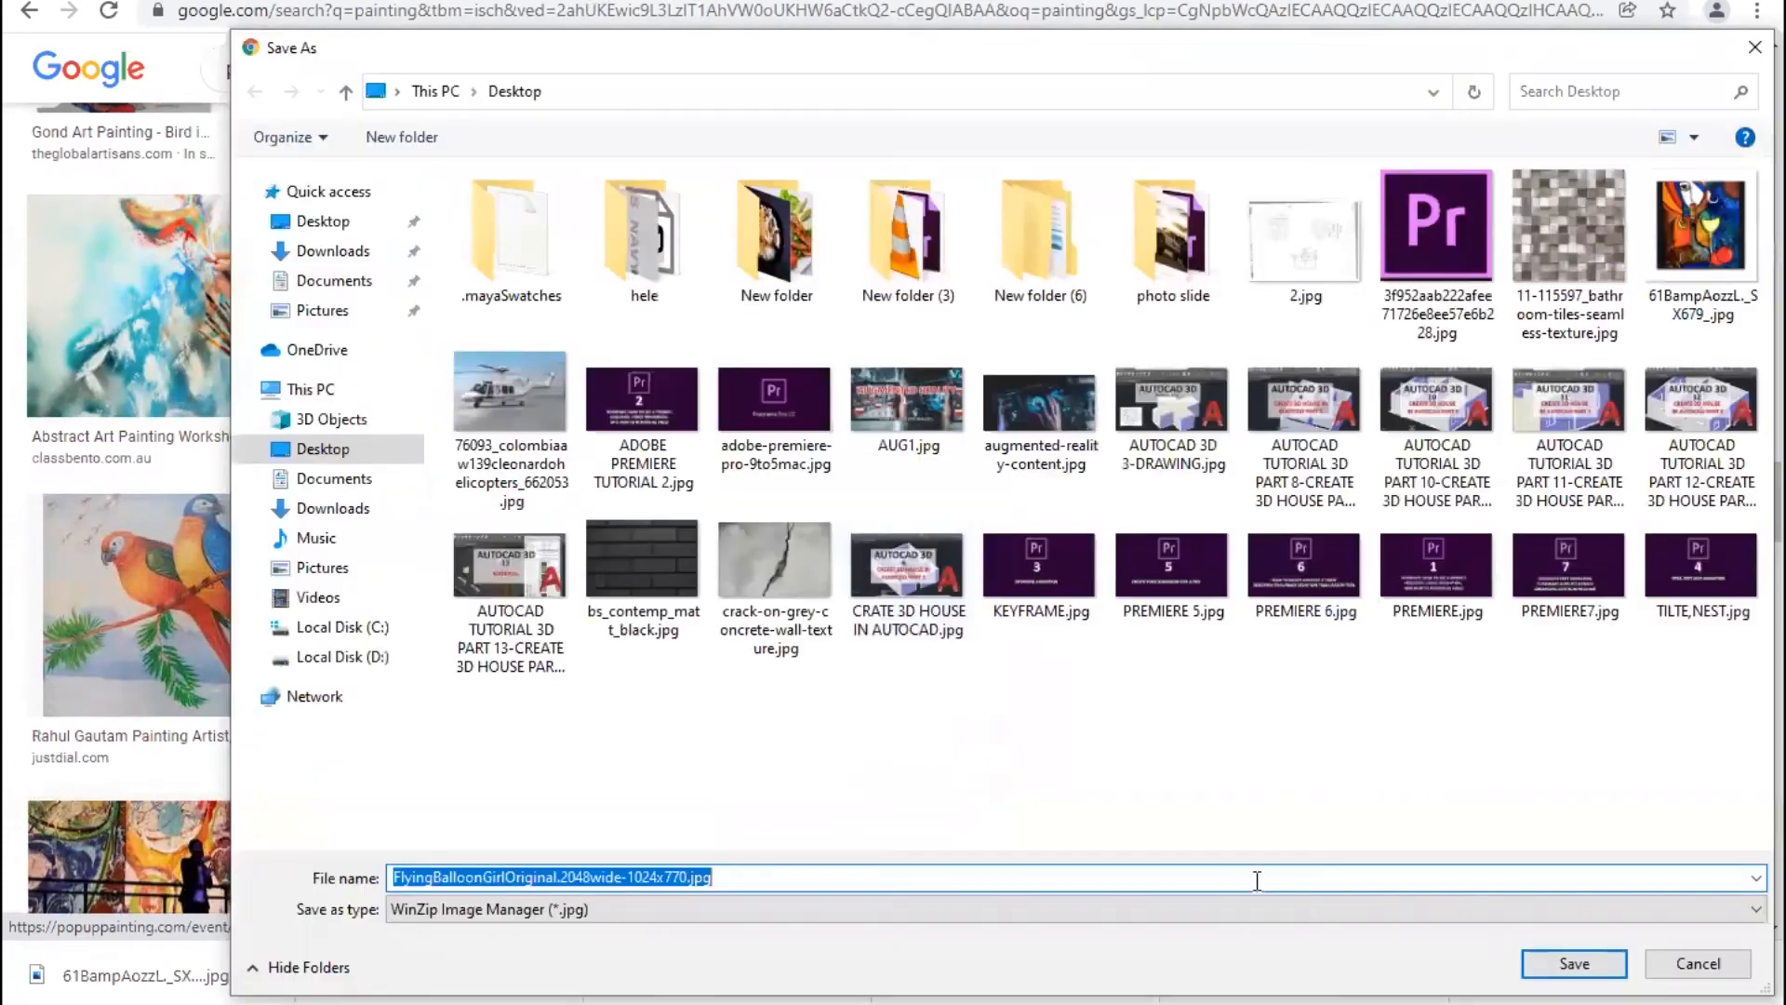
pyautogui.click(1574, 963)
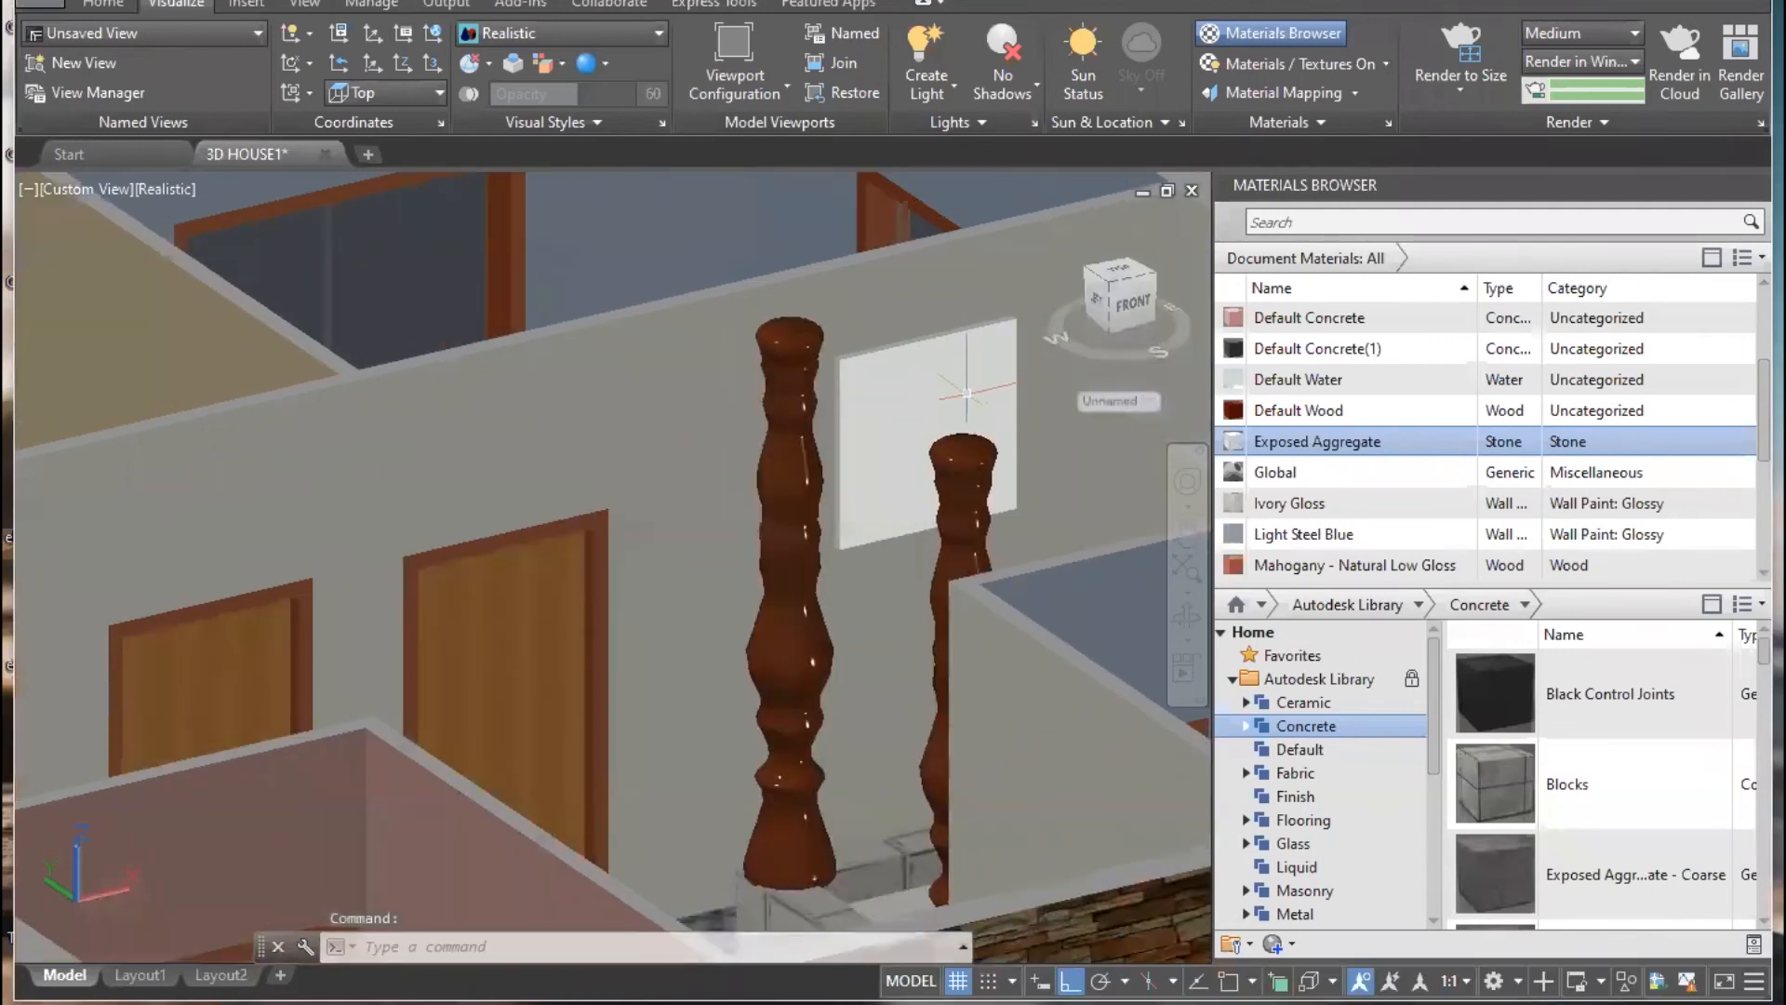
# - Return to AutoCAD, select the blank wall panel behind the turned columns and create a new Wood material
pyautogui.click(933, 420)
pyautogui.press('Escape')
pyautogui.click(924, 391)
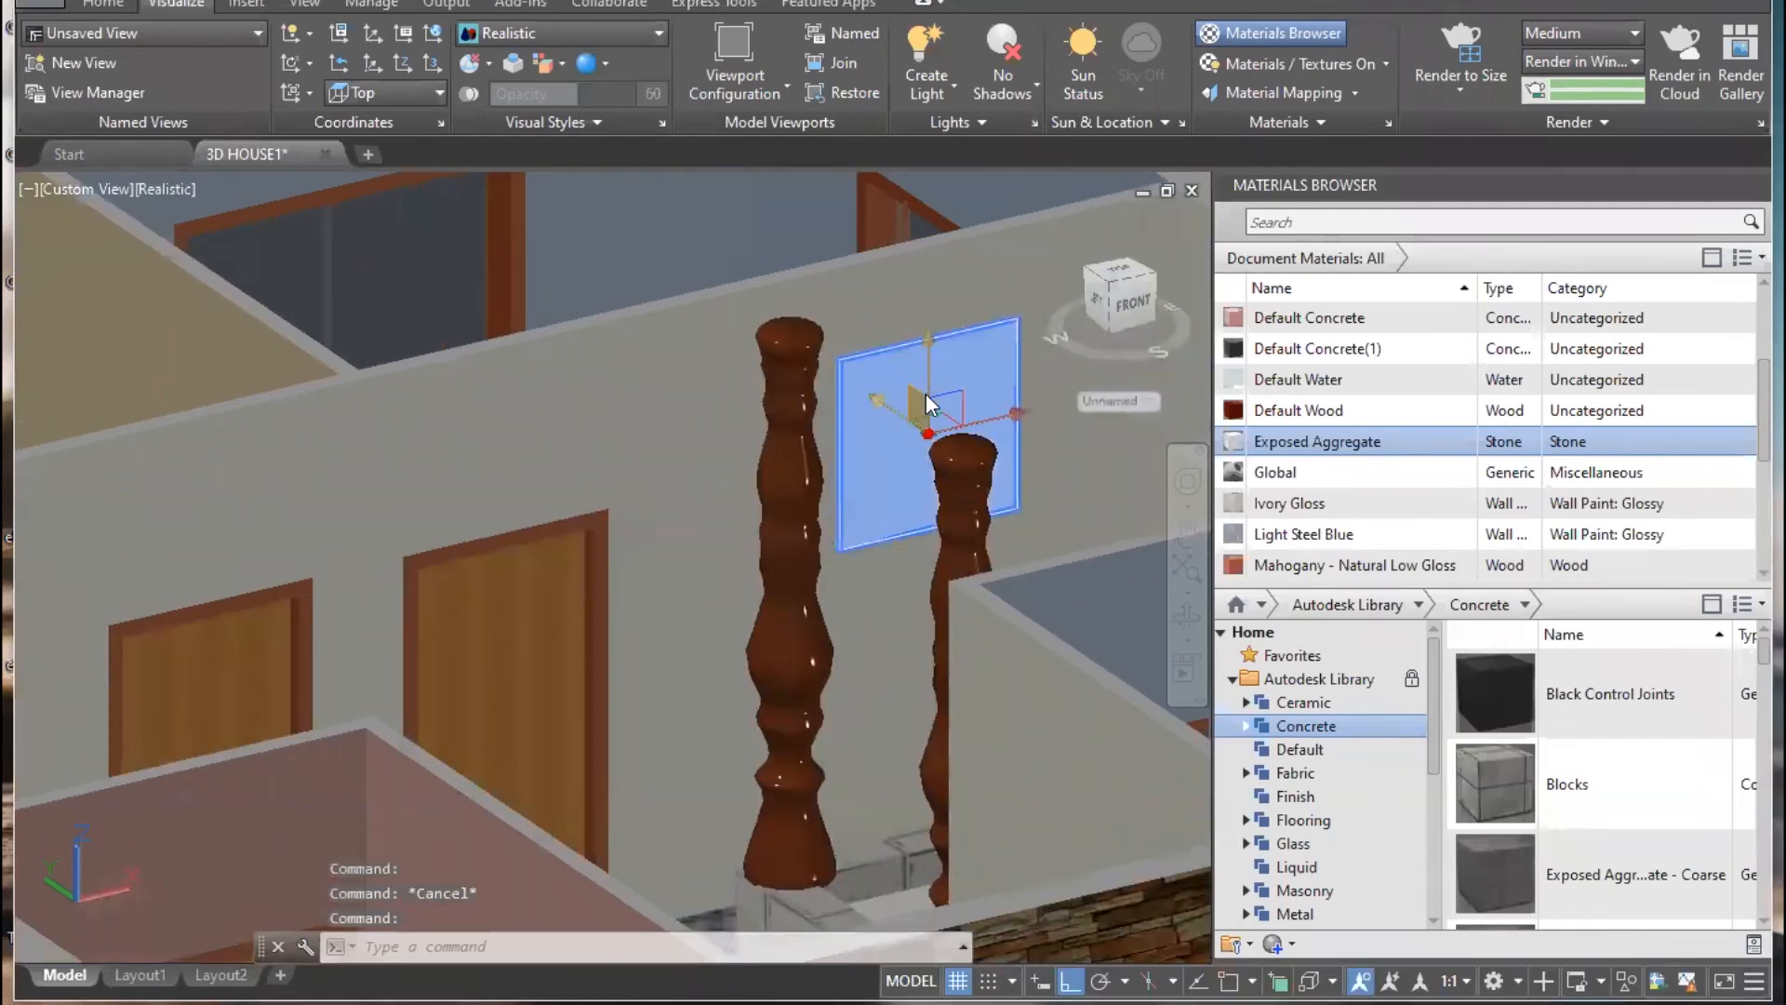
pyautogui.click(1249, 943)
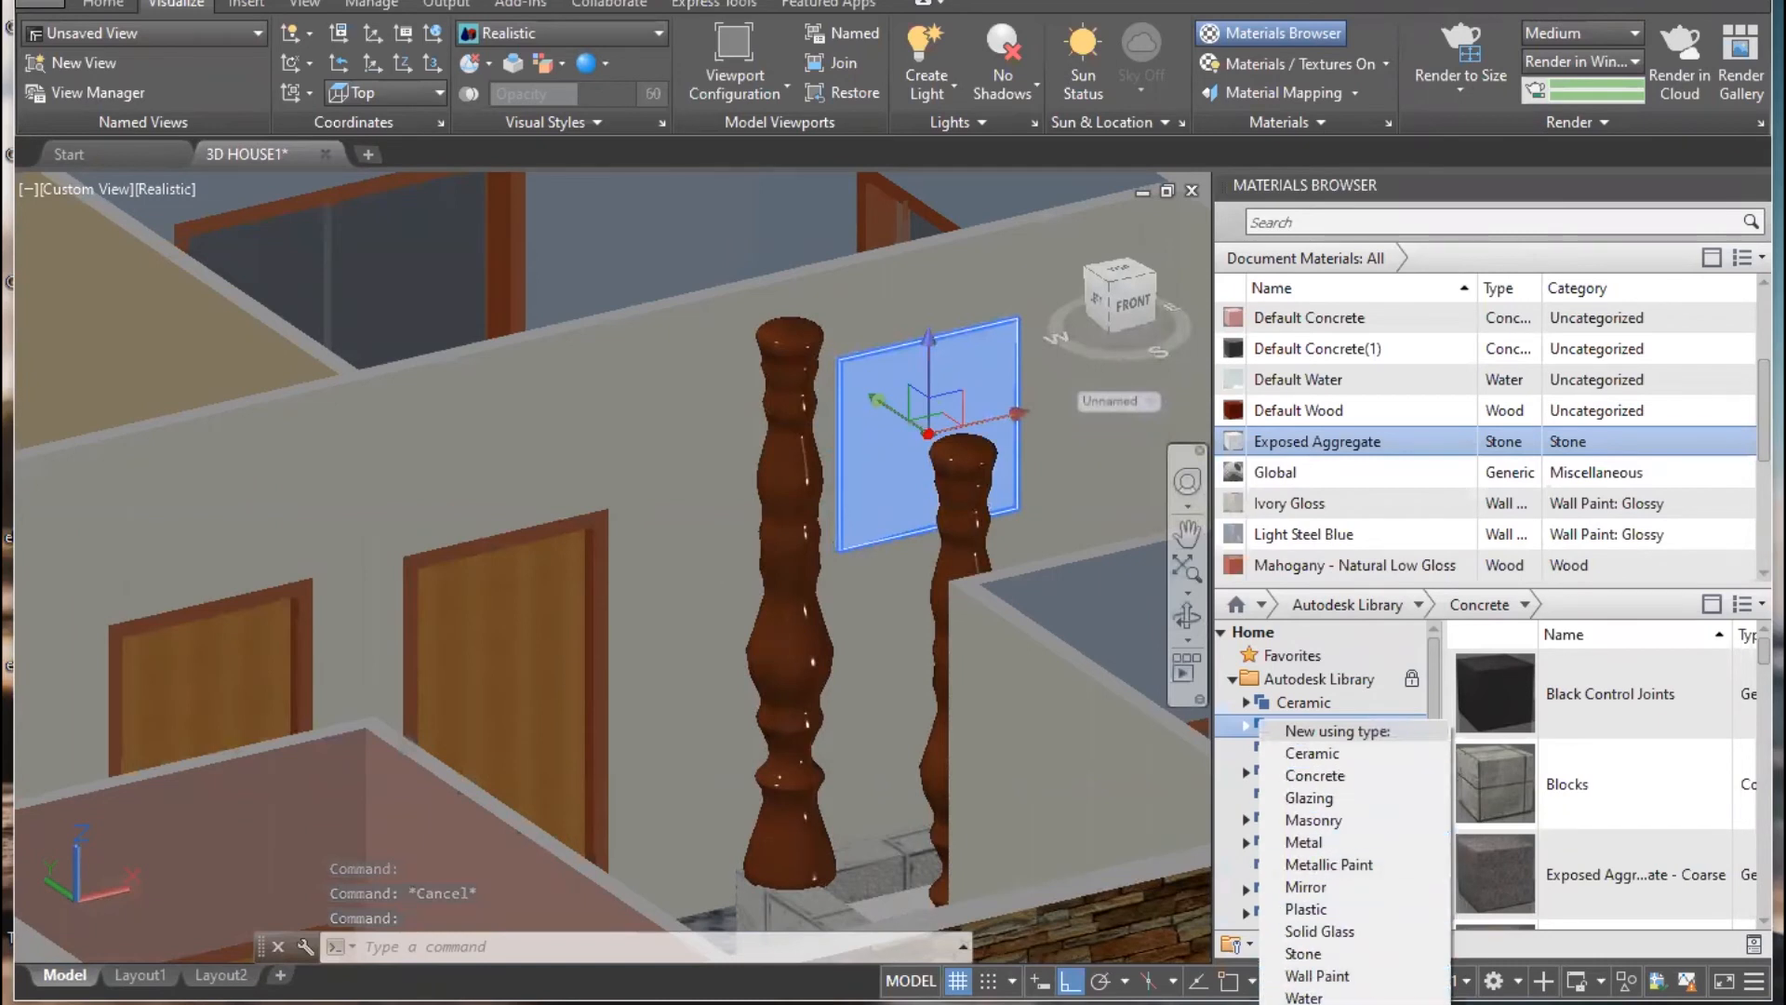
pyautogui.click(1307, 997)
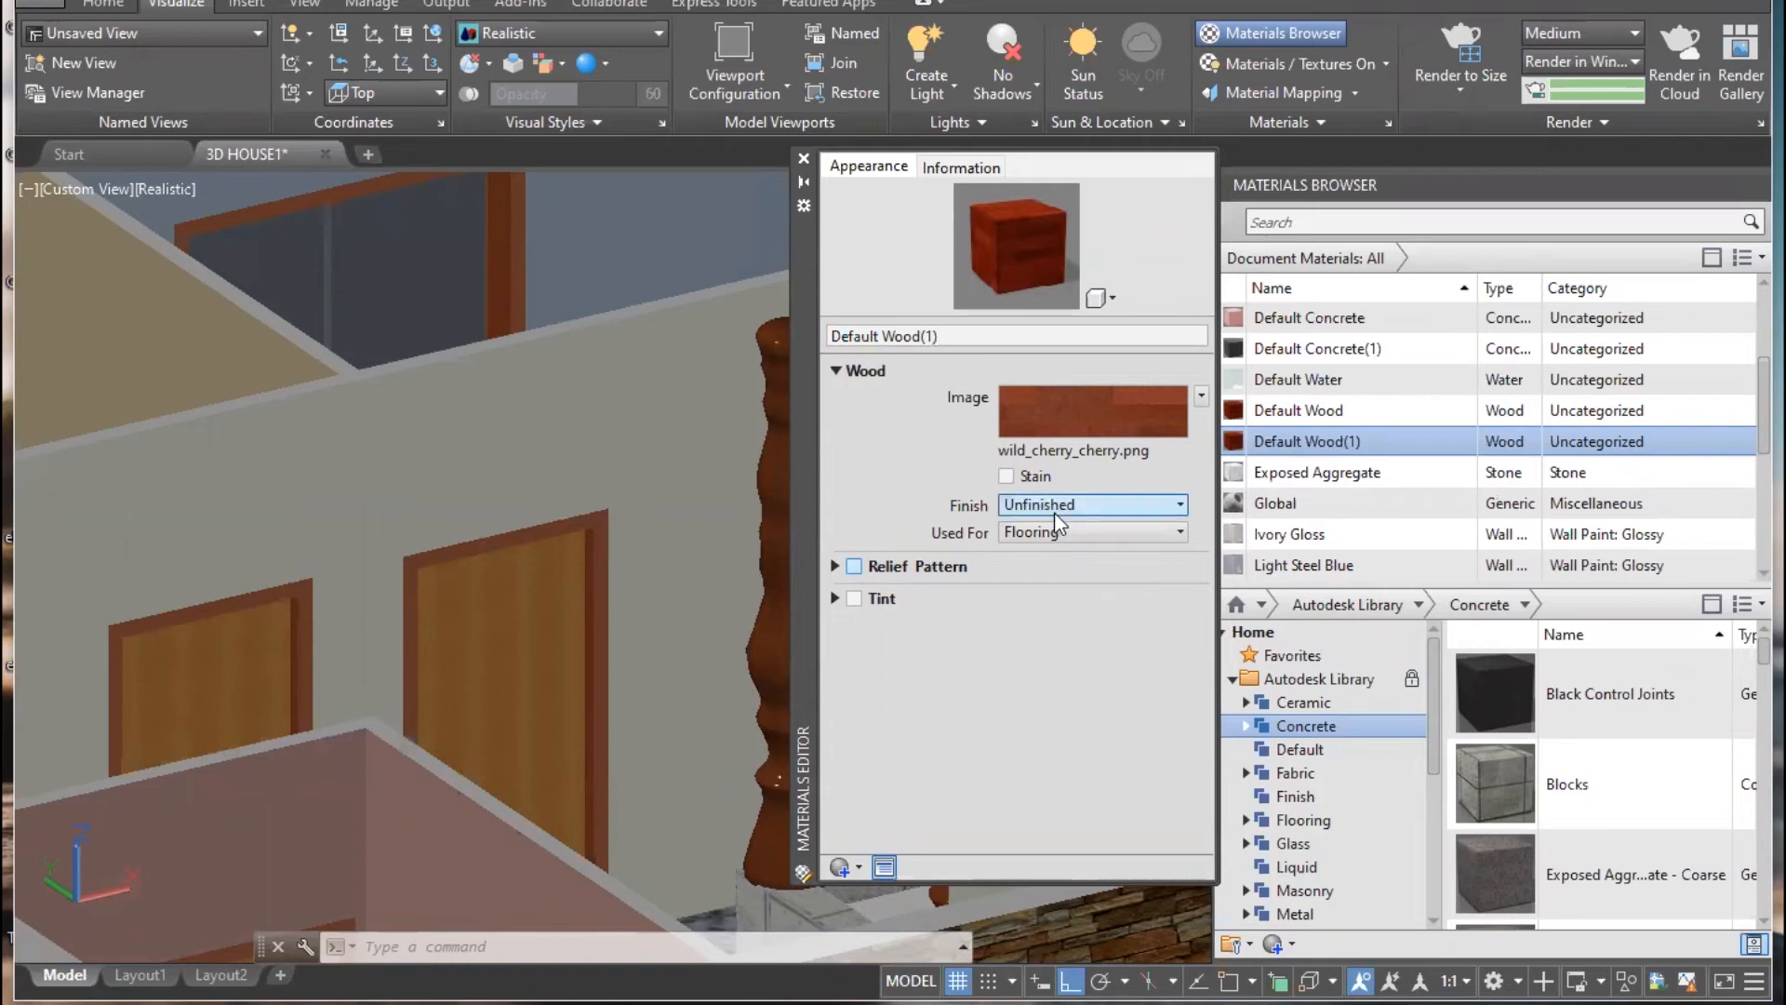
# - Replace the new wood material's image with the FlyingBalloonGirlOriginal picture from the Desktop
pyautogui.click(1081, 450)
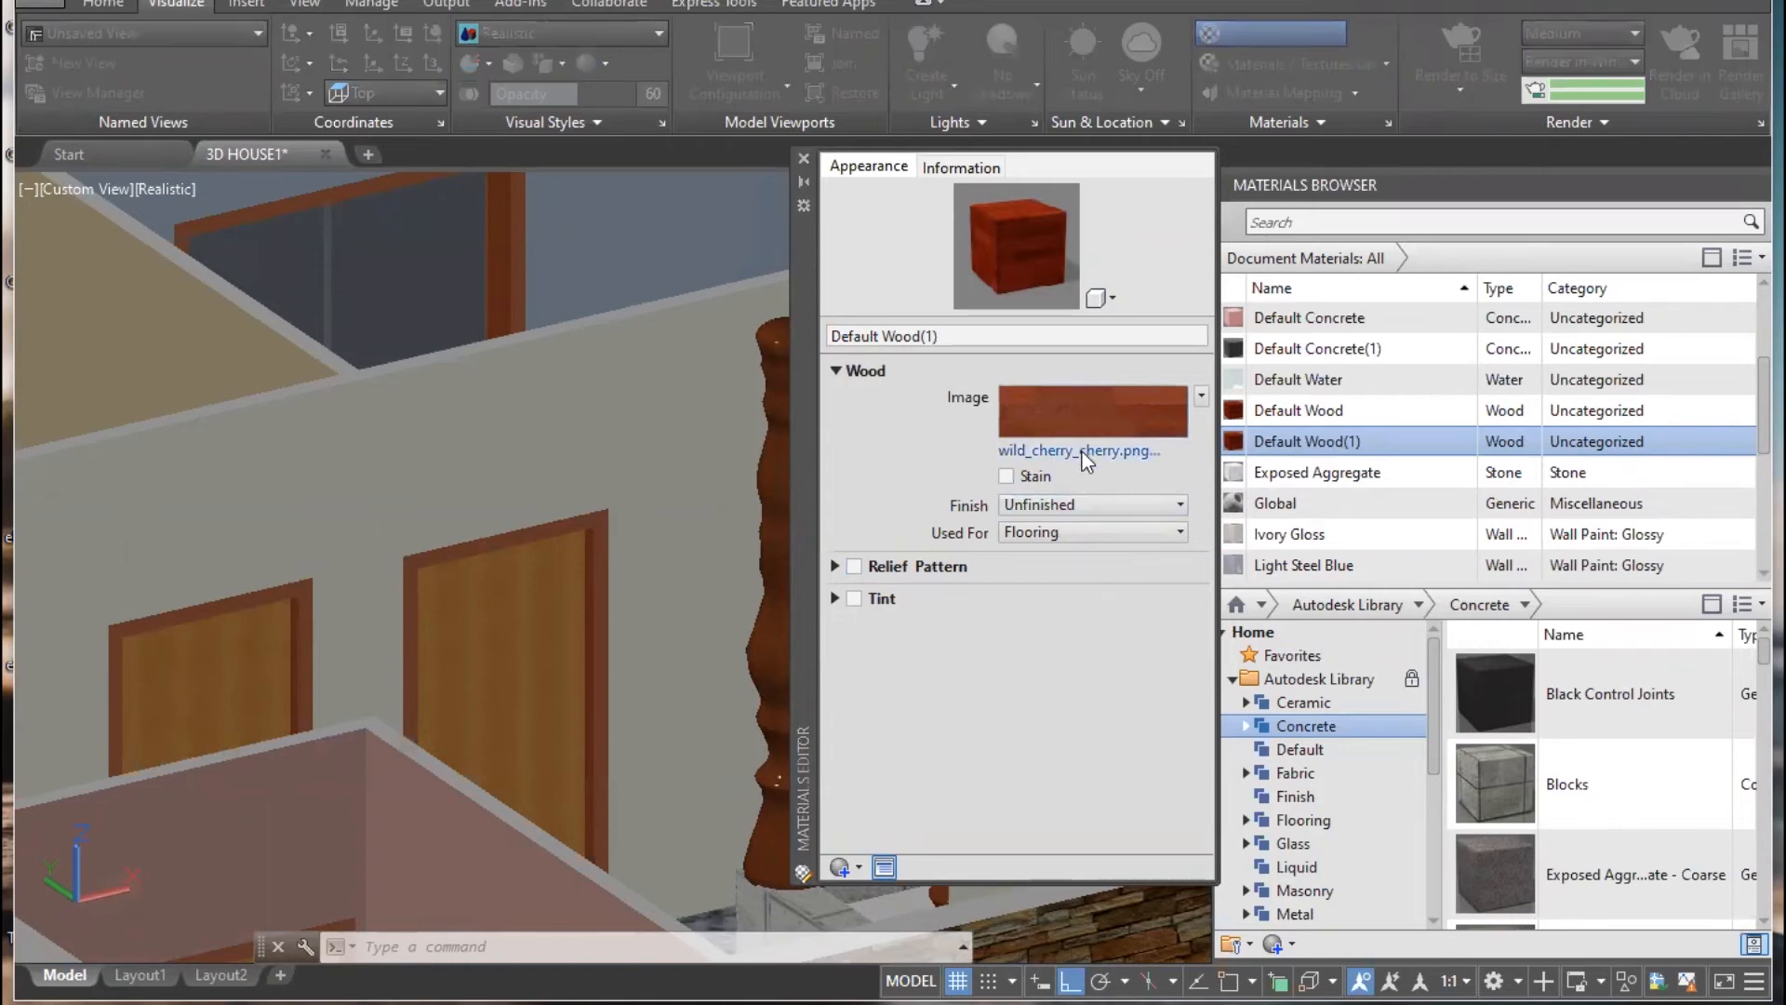
pyautogui.click(1639, 343)
pyautogui.scroll(-3, 1639, 343)
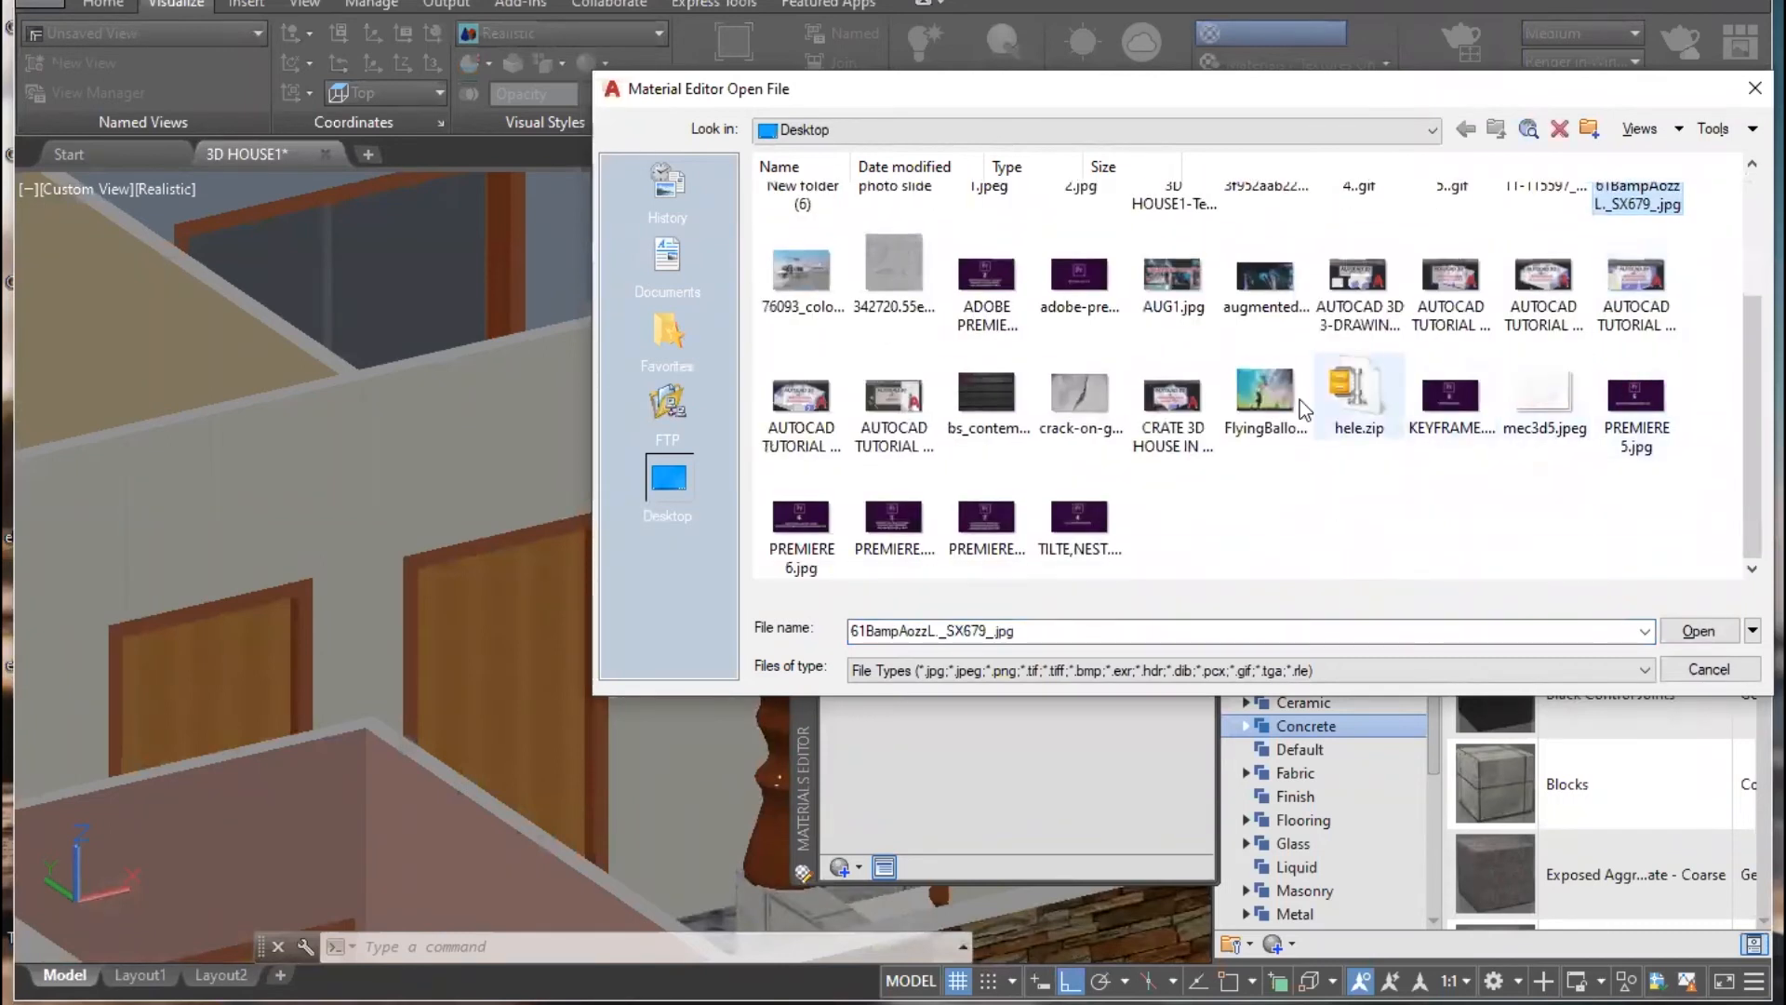
pyautogui.doubleClick(1267, 395)
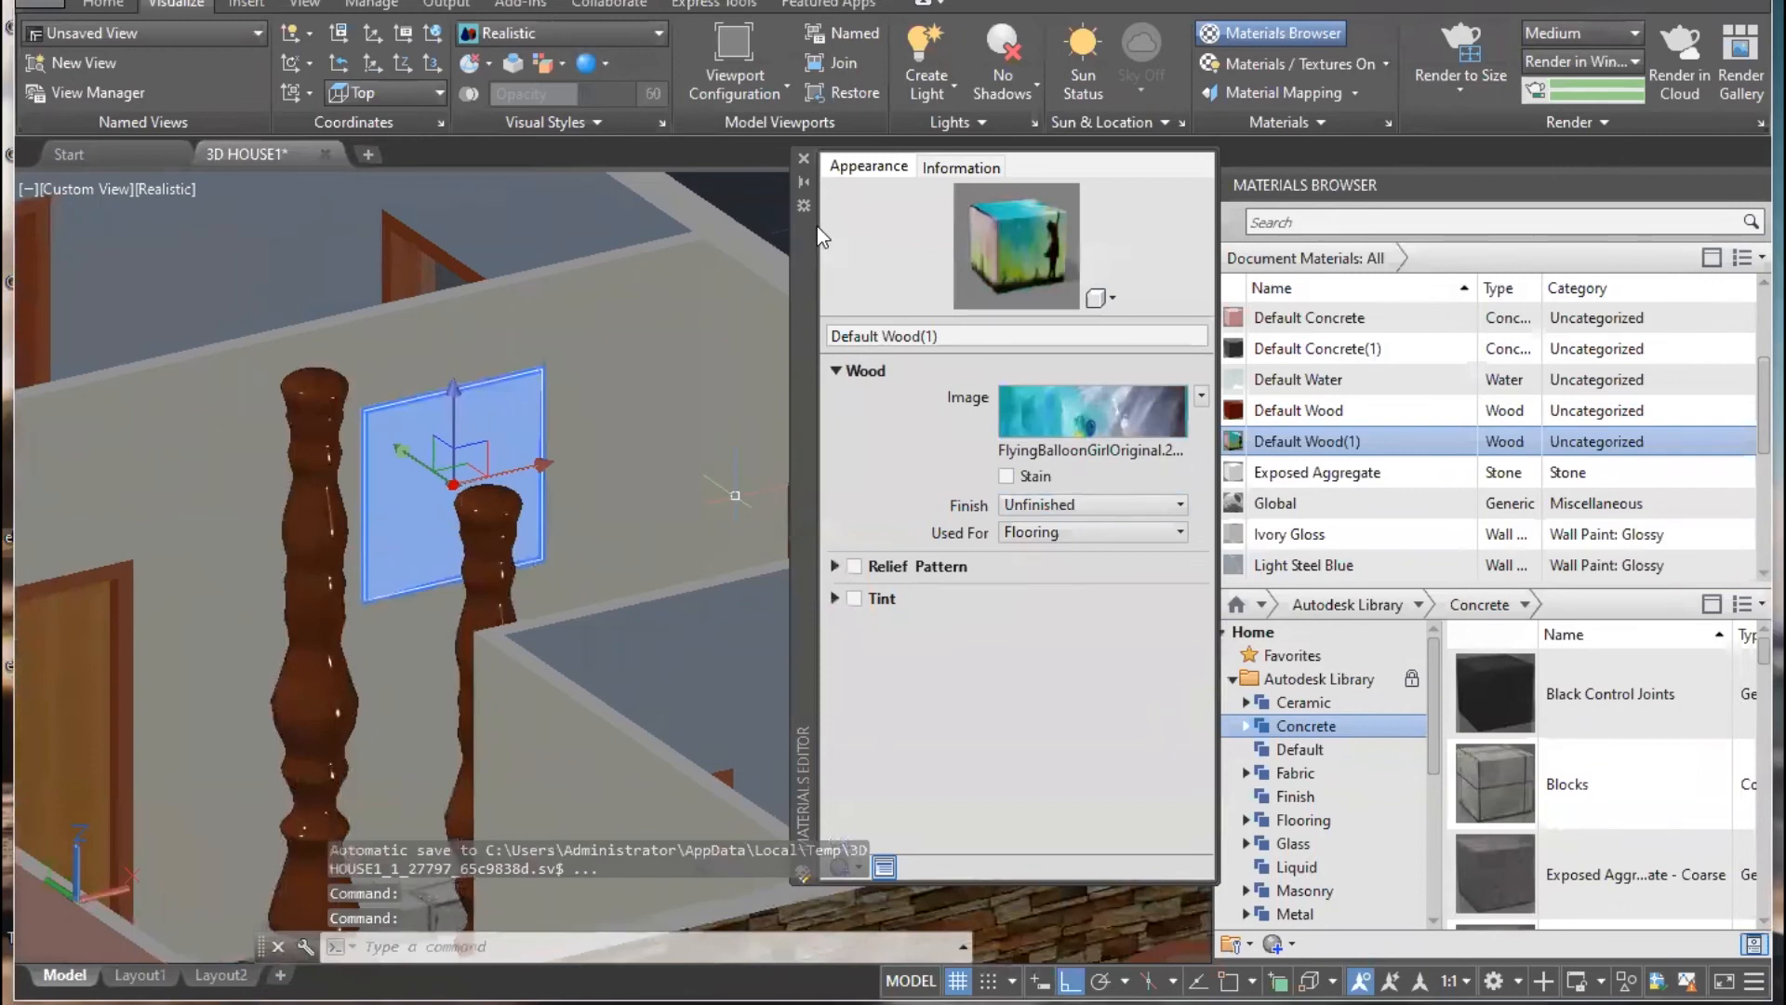
# - Assign the Default Wood(1) material to the selected wall panel and inspect the painting up close
pyautogui.rightClick(1330, 441)
pyautogui.click(1382, 448)
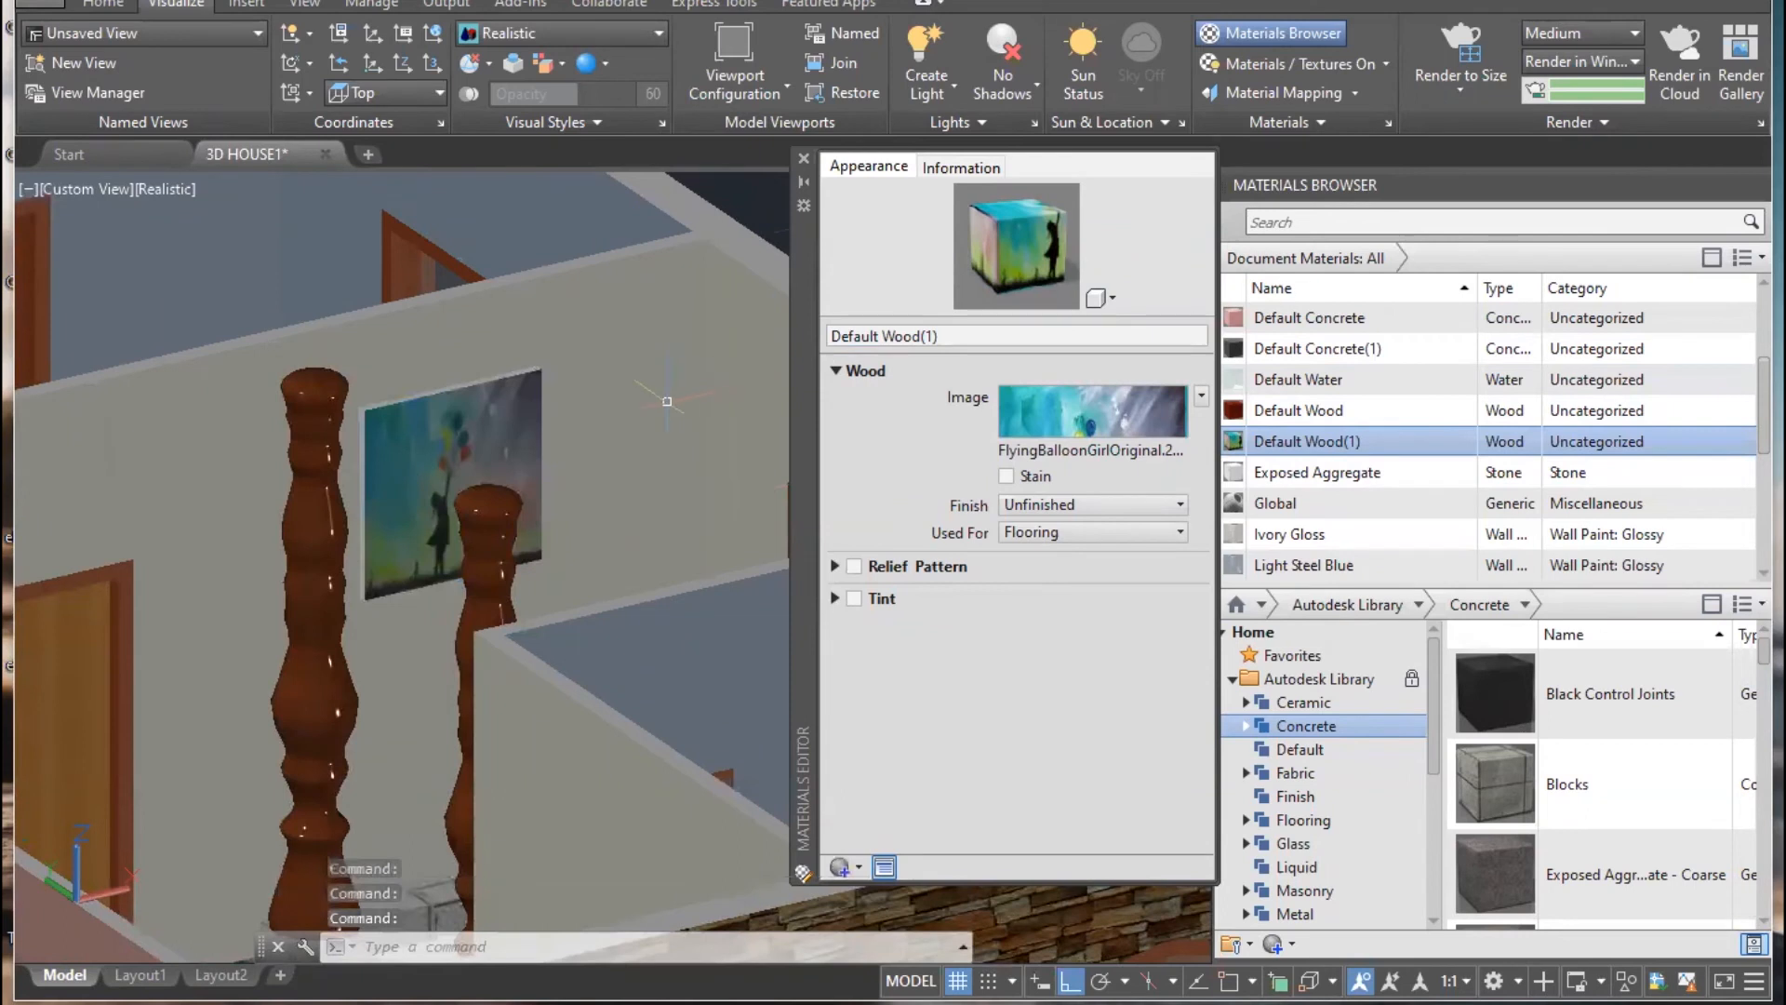
pyautogui.scroll(5, 472, 434)
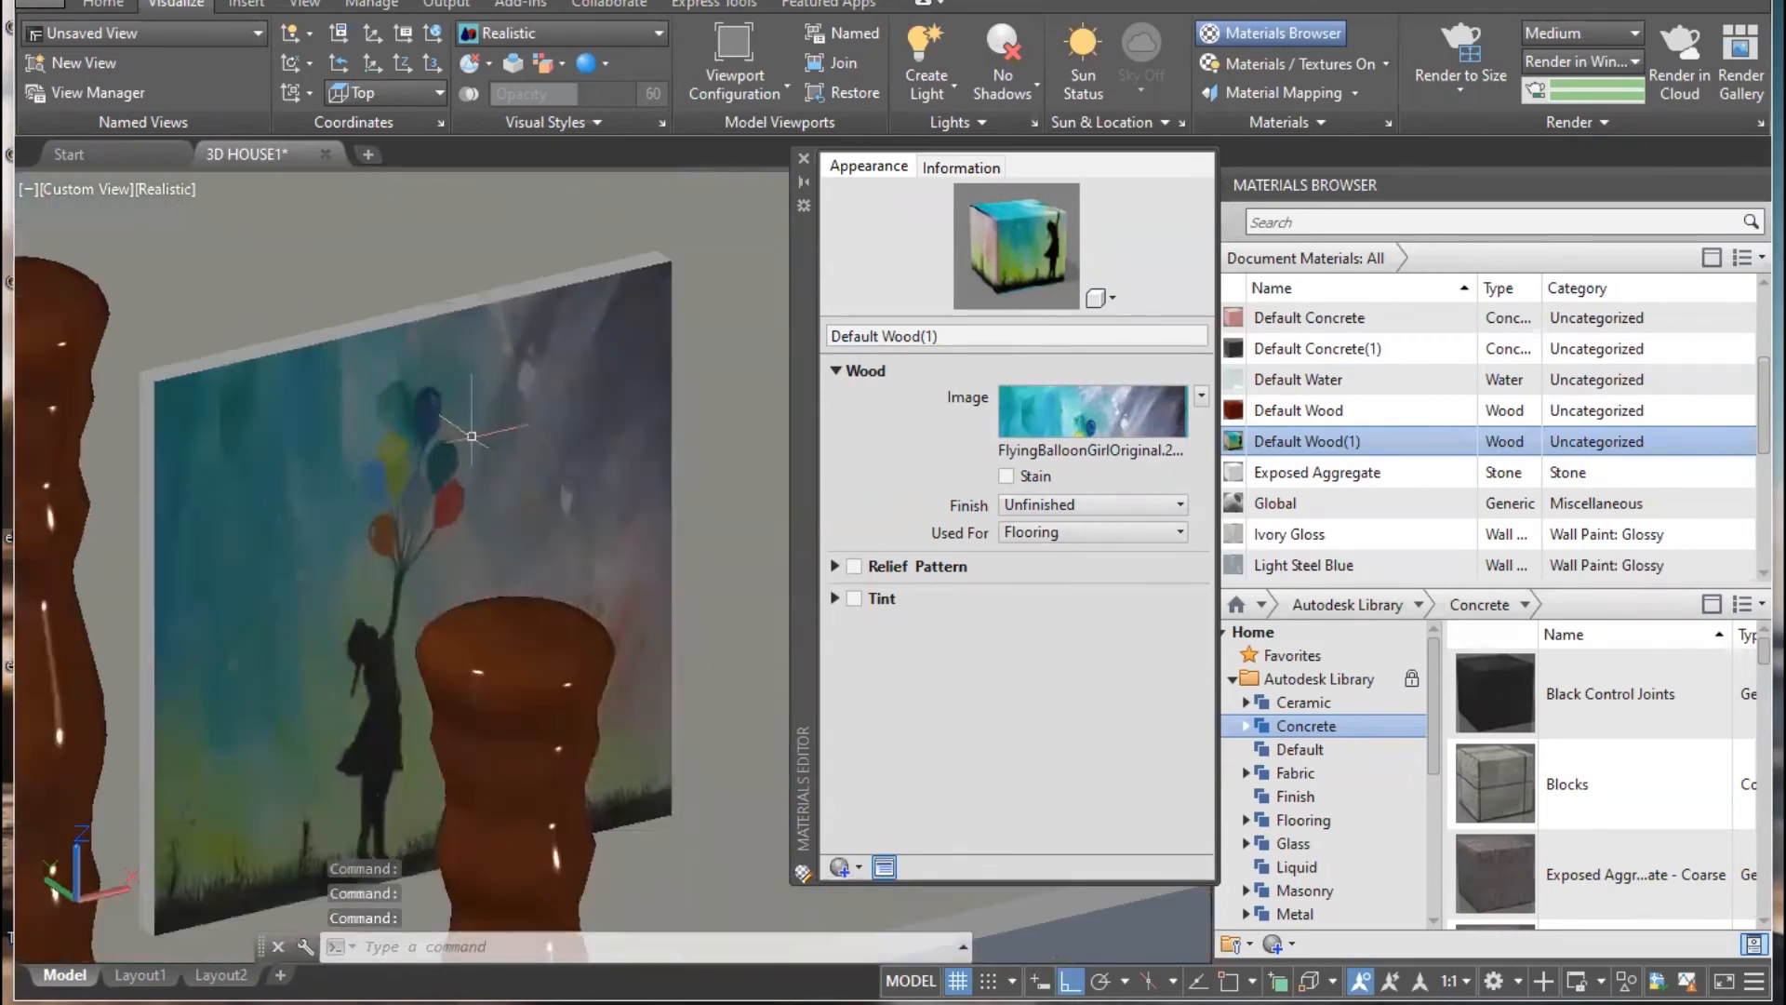
# - Look over the second blank wall panel, close the Materials Editor and view the balloon painting behind the columns again
pyautogui.scroll(-8, 472, 436)
pyautogui.scroll(6, 378, 502)
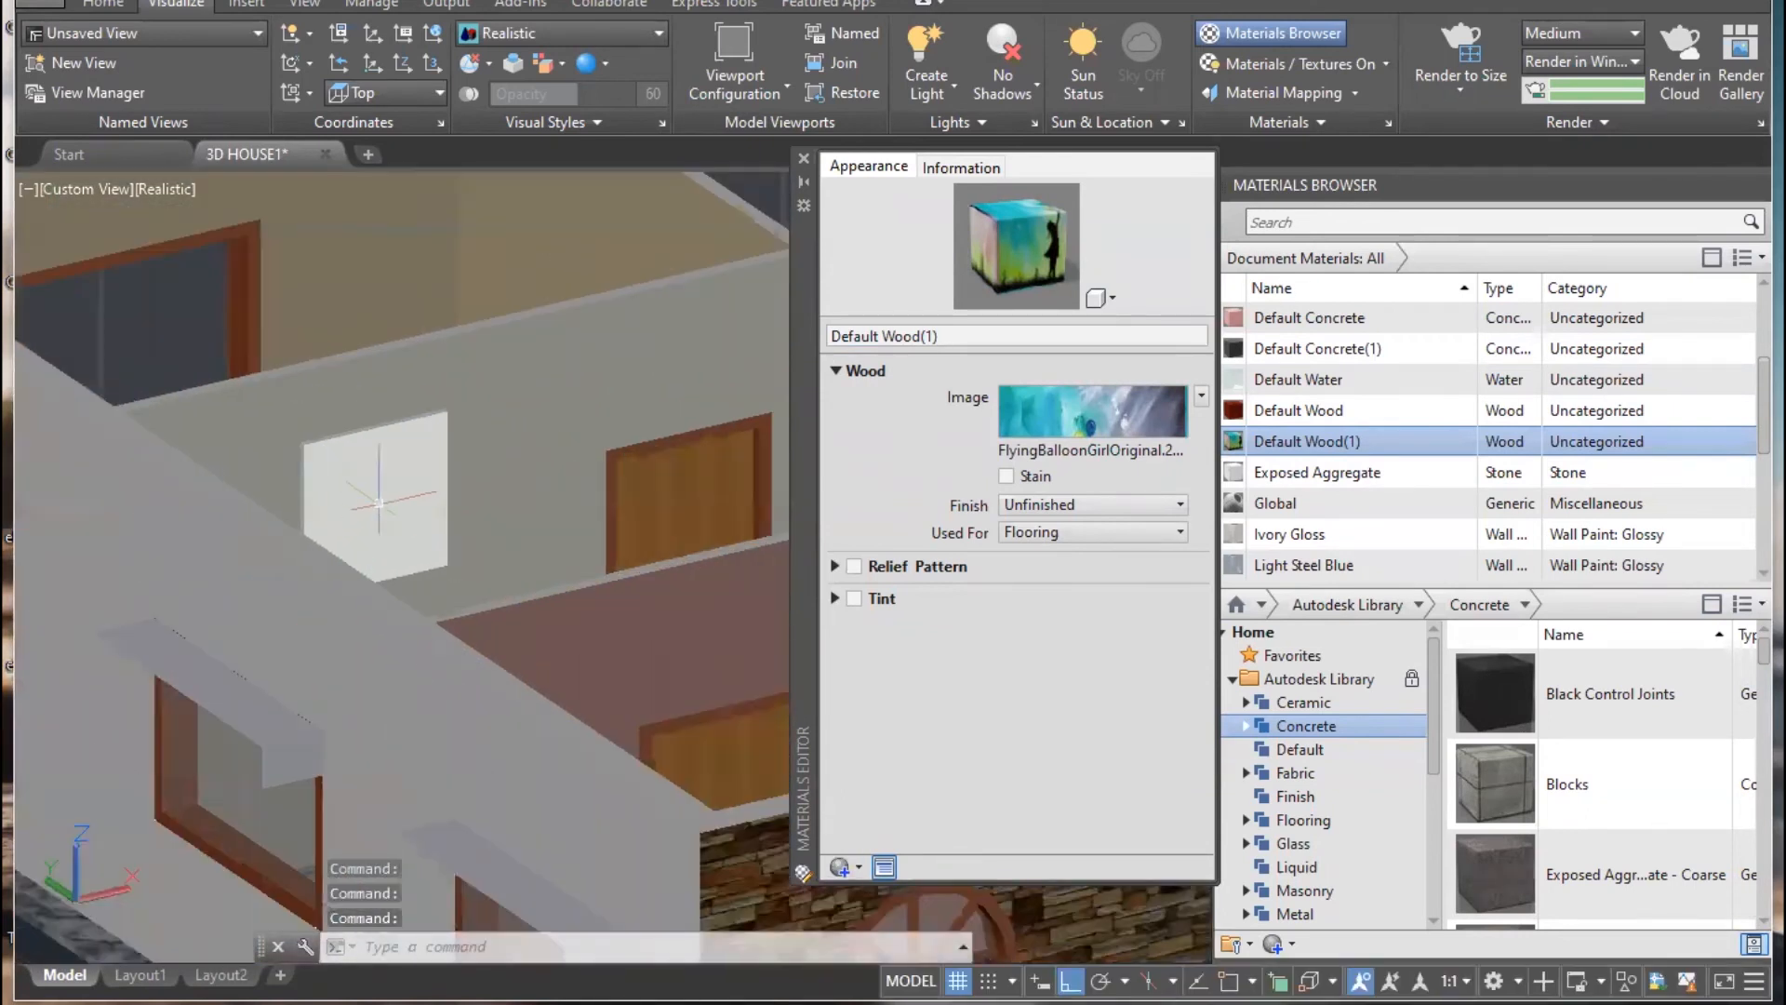
pyautogui.click(378, 502)
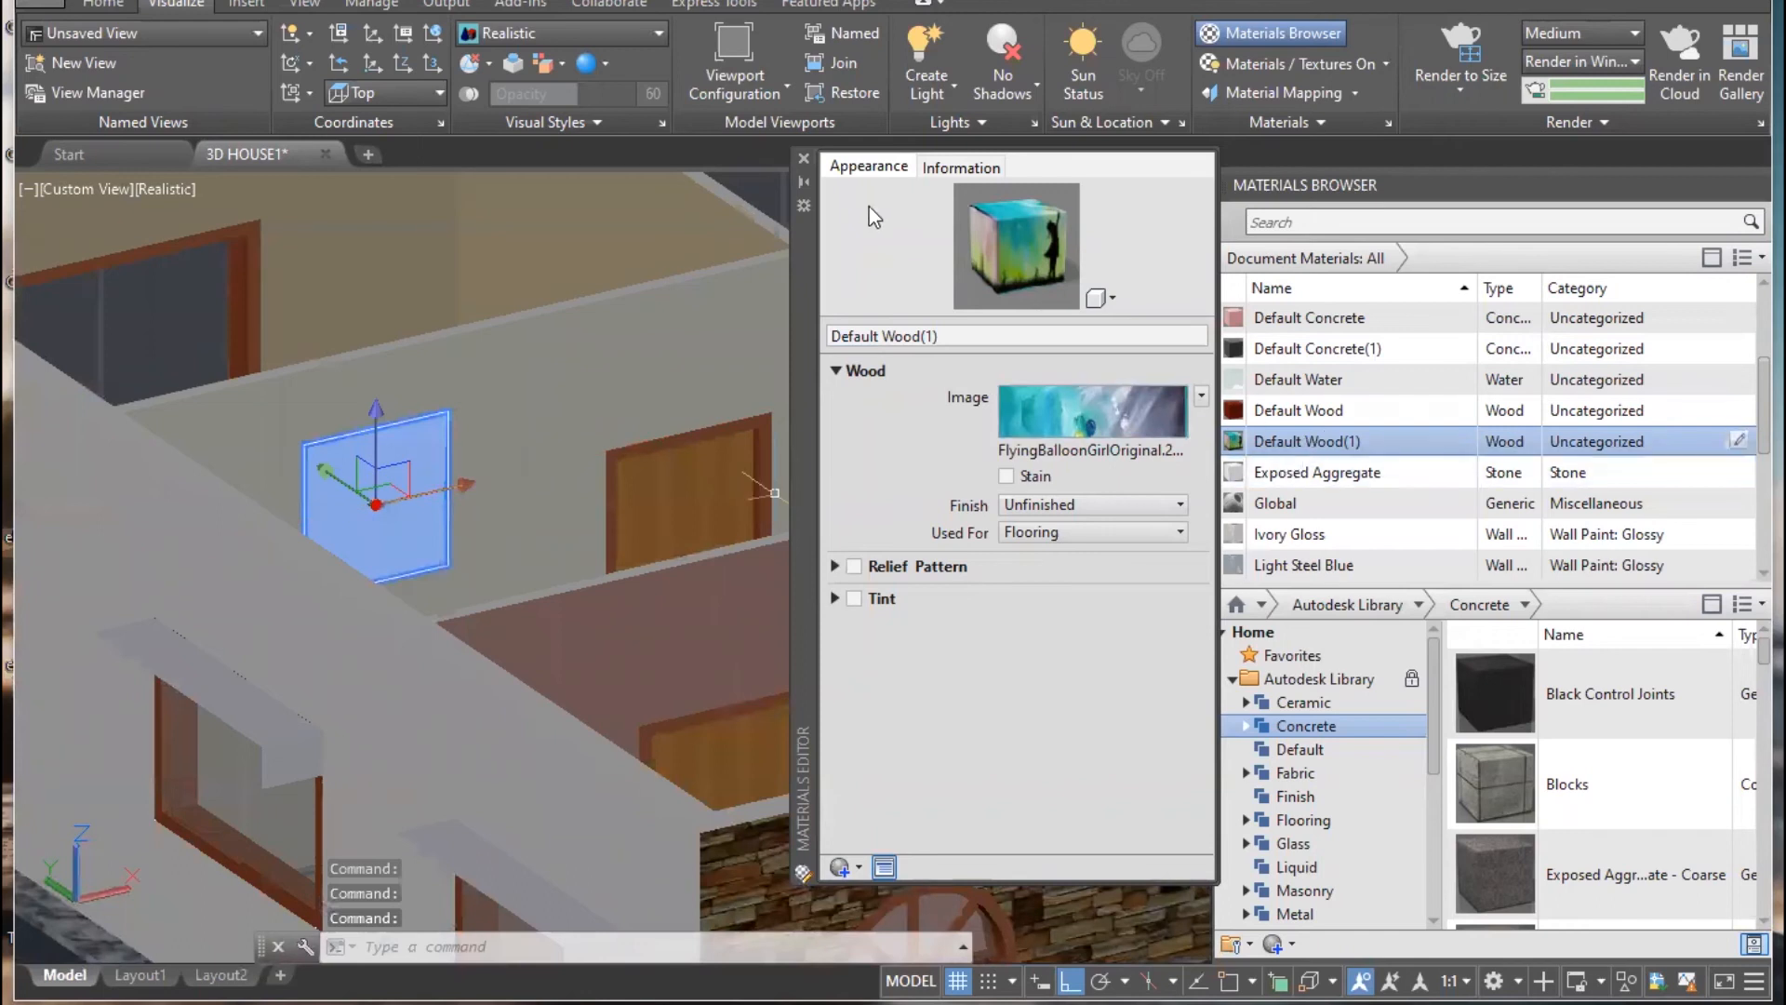
pyautogui.click(804, 159)
pyautogui.scroll(6, 926, 366)
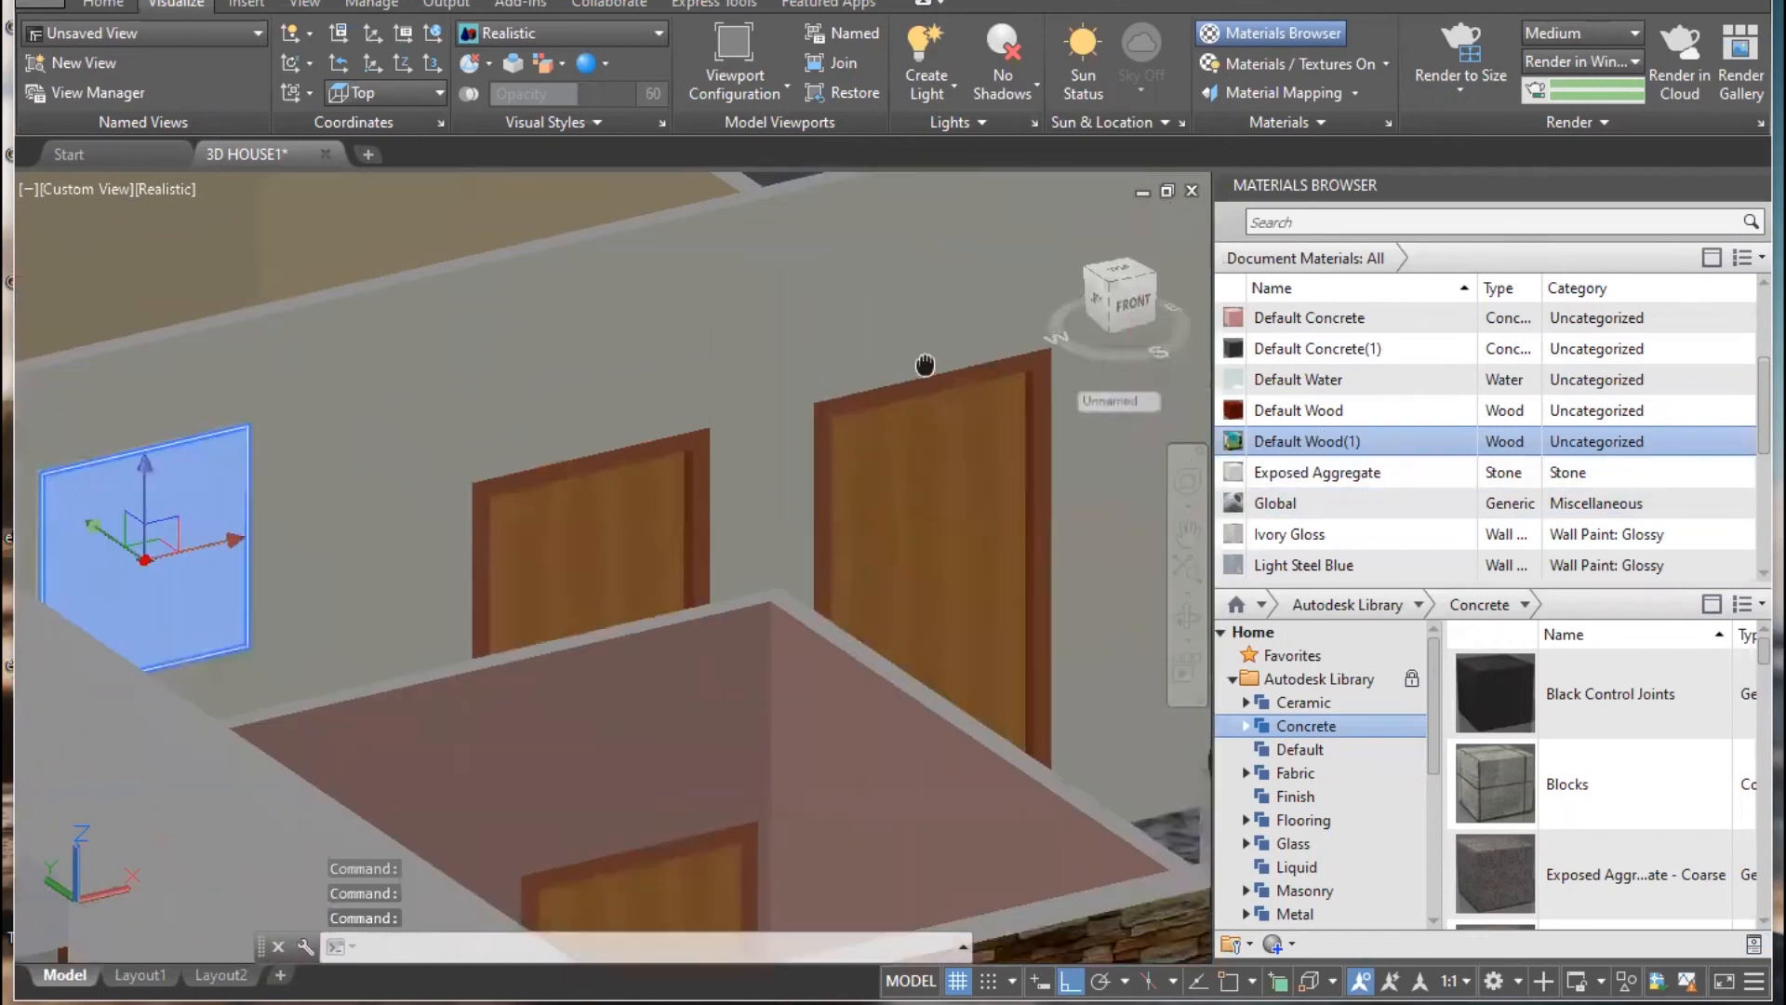
pyautogui.scroll(3, 686, 396)
pyautogui.press('Escape')
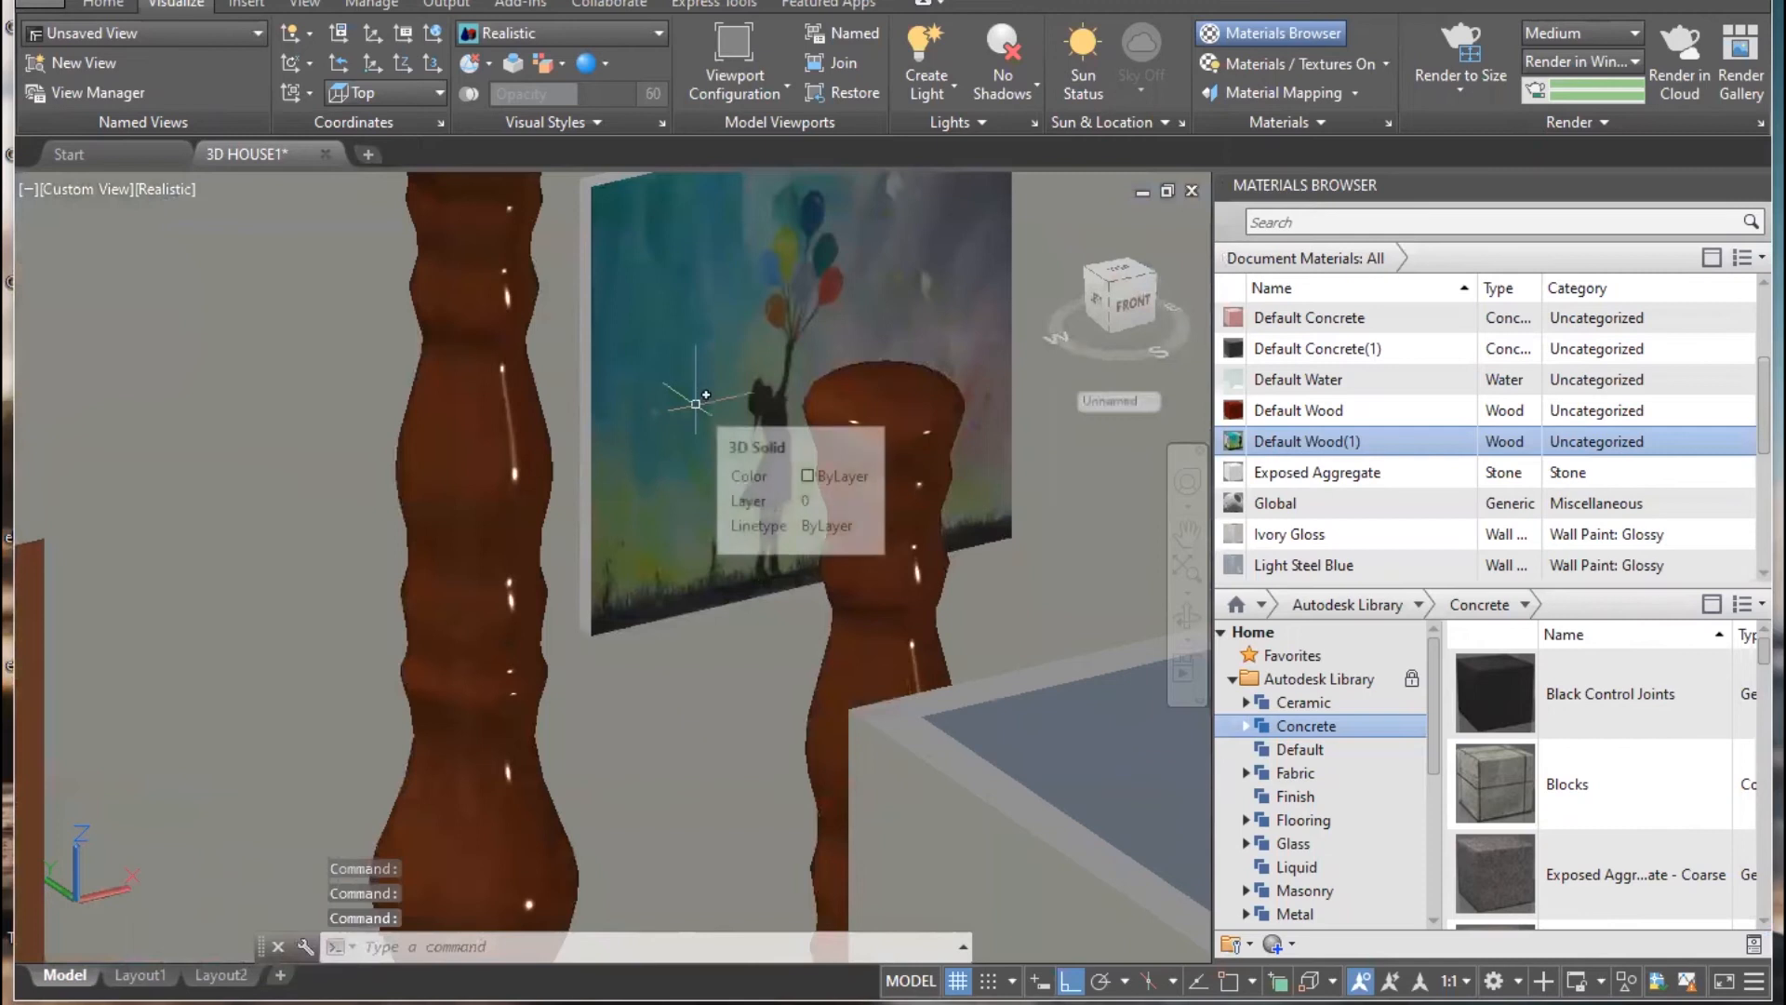
# - Select the second blank wall panel beside the interior doors and create a new Wood material
pyautogui.scroll(-4, 829, 471)
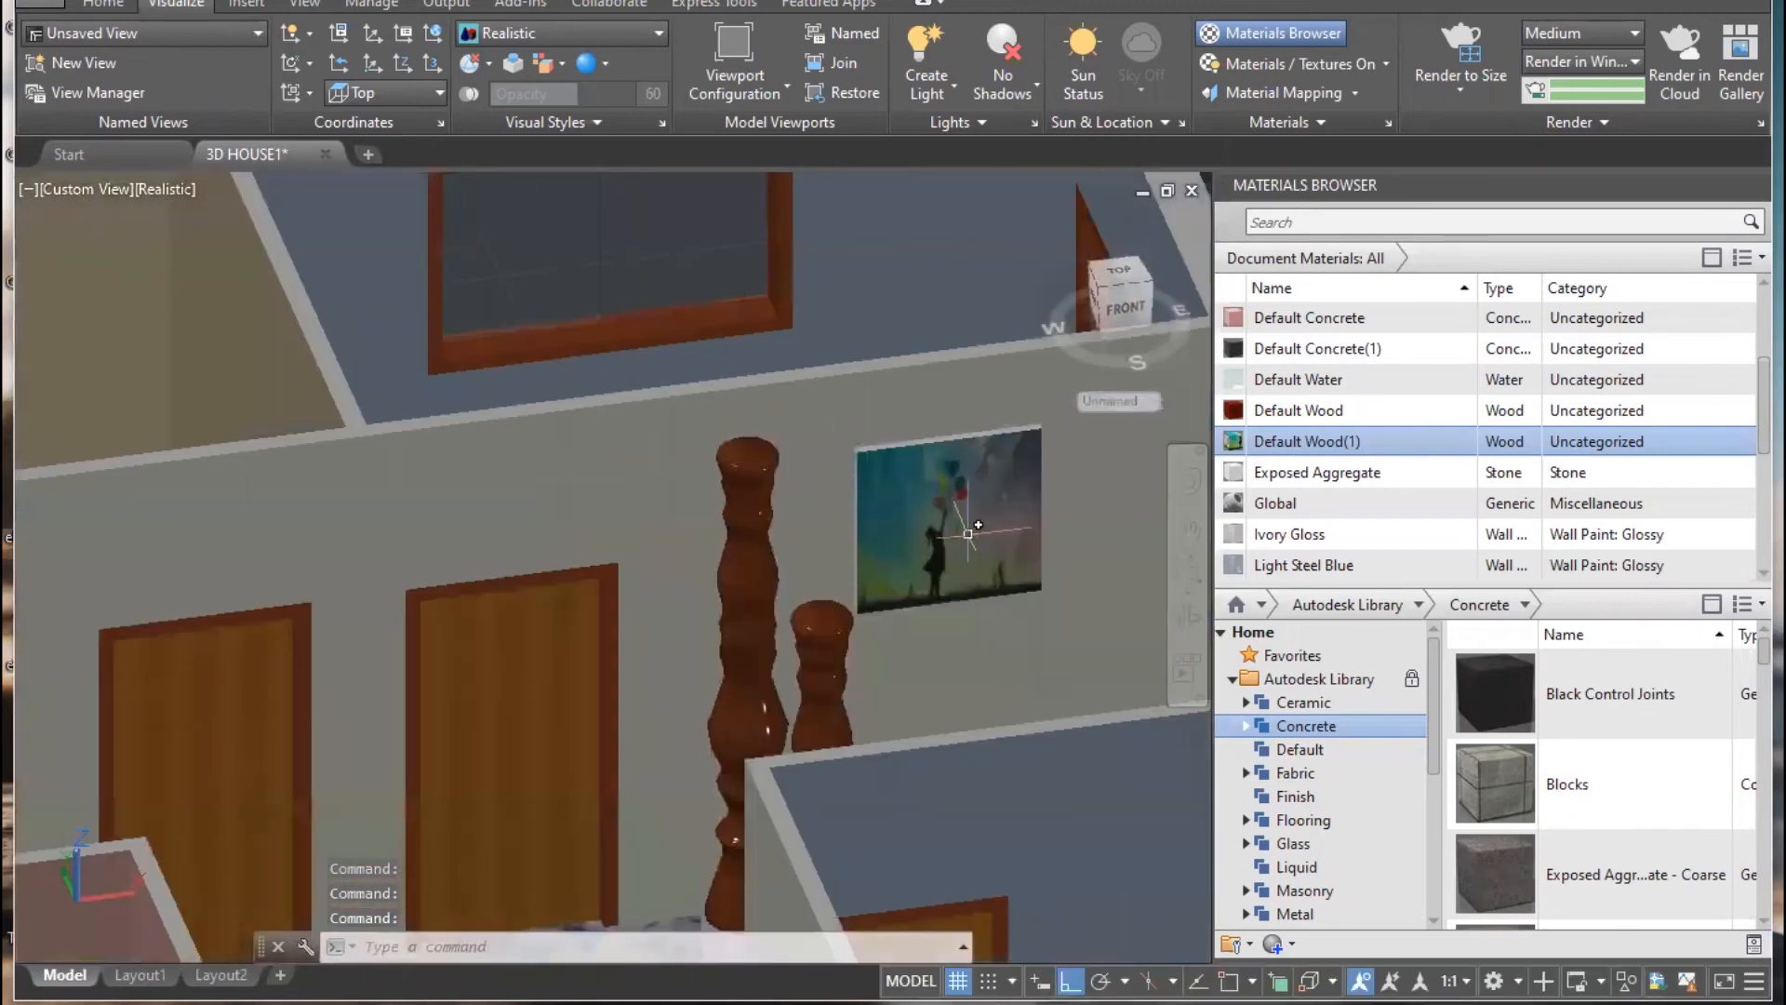
pyautogui.keyDown('shift'); pyautogui.moveTo(784, 610); pyautogui.dragTo(861, 620, button='middle'); pyautogui.keyUp('shift')
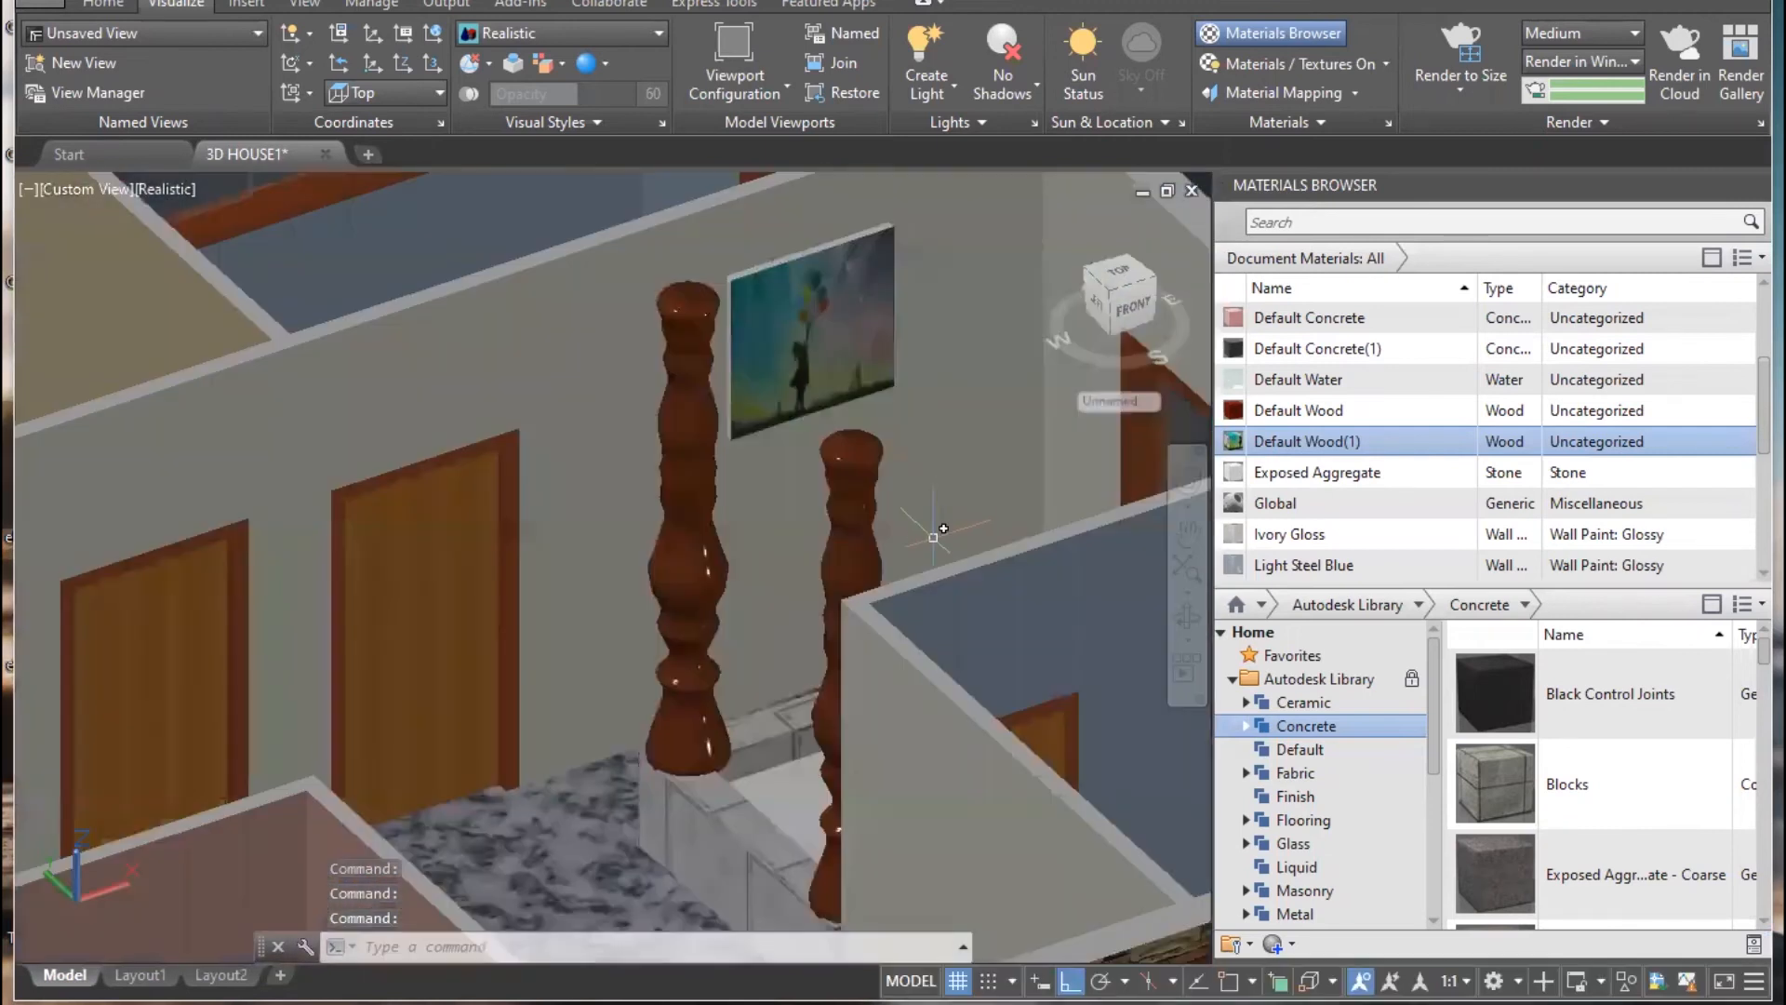
pyautogui.moveTo(242, 644); pyautogui.dragTo(769, 540, button='middle')
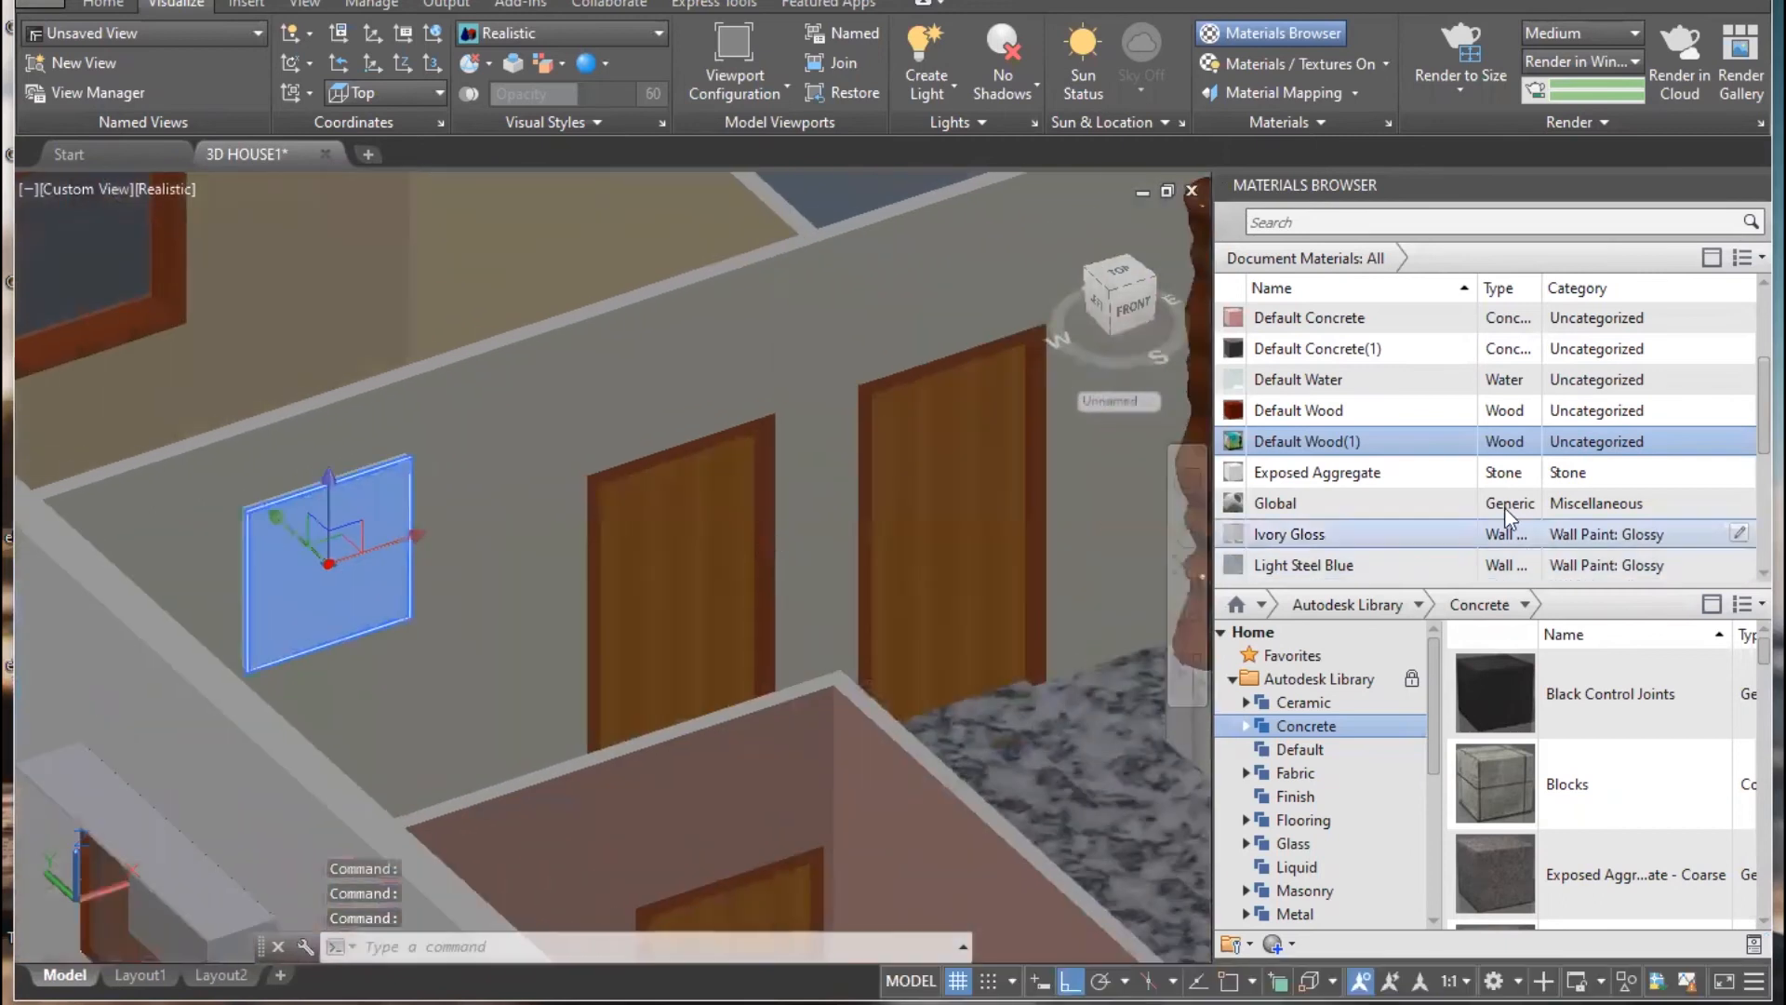
pyautogui.click(1289, 941)
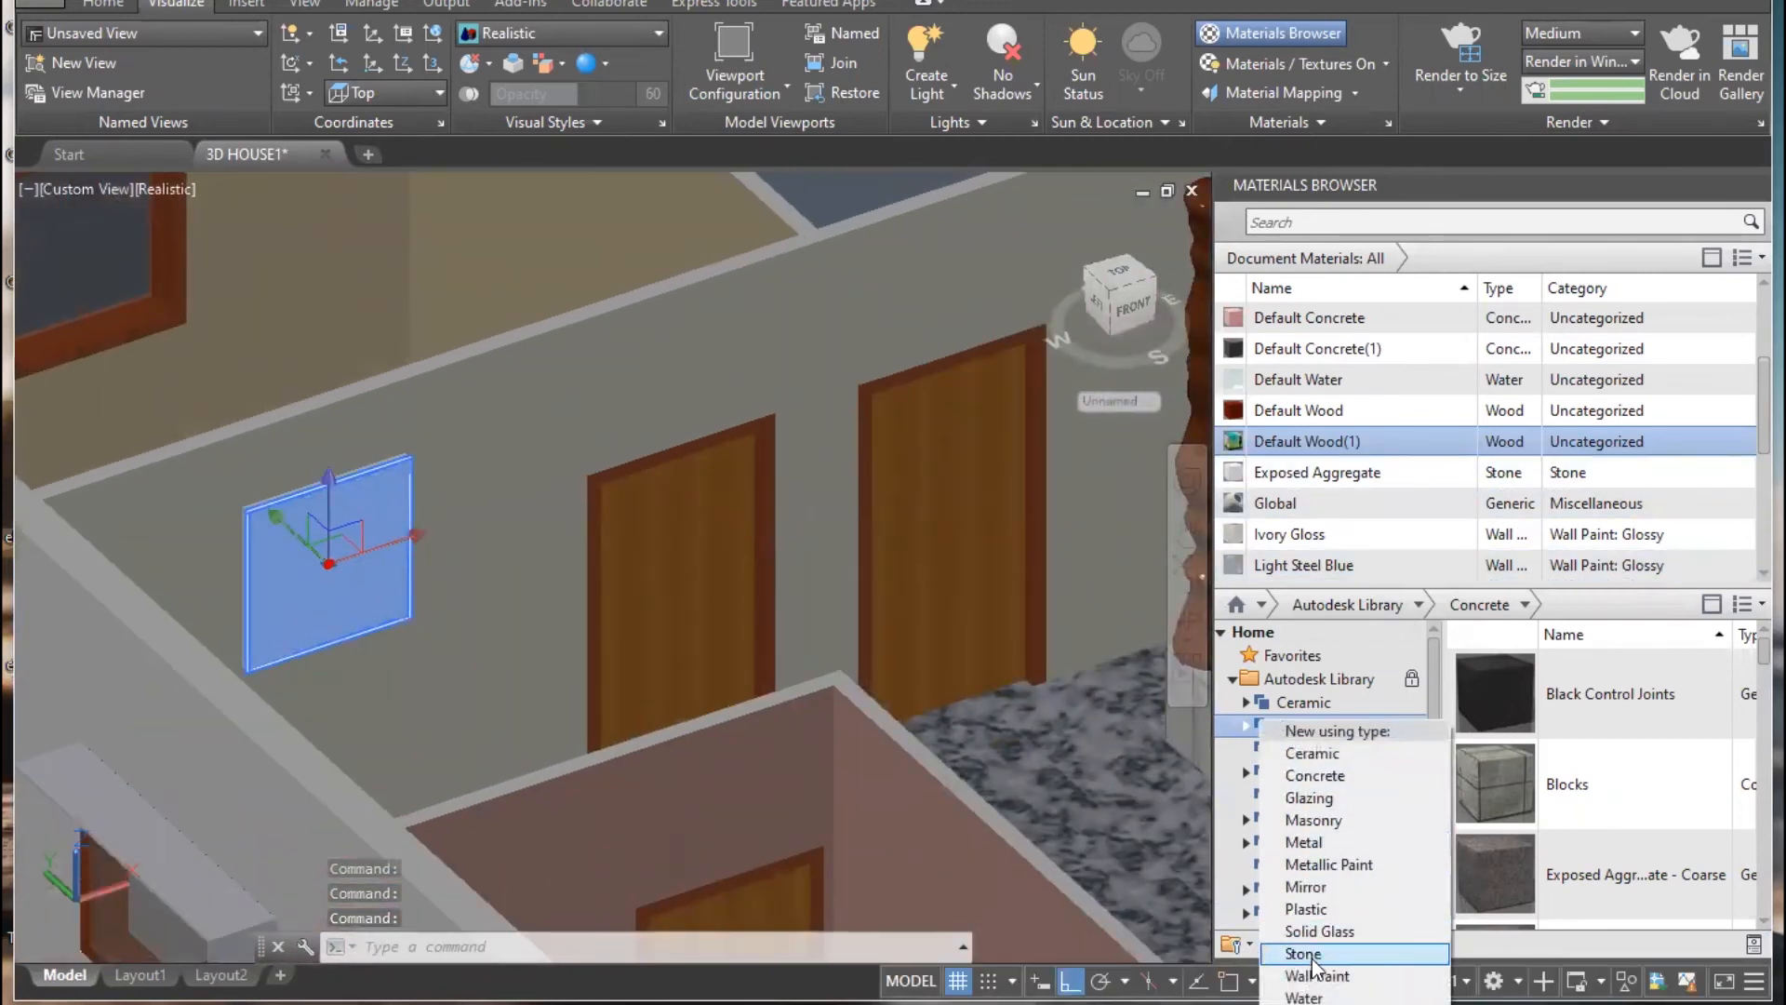
pyautogui.click(1307, 1003)
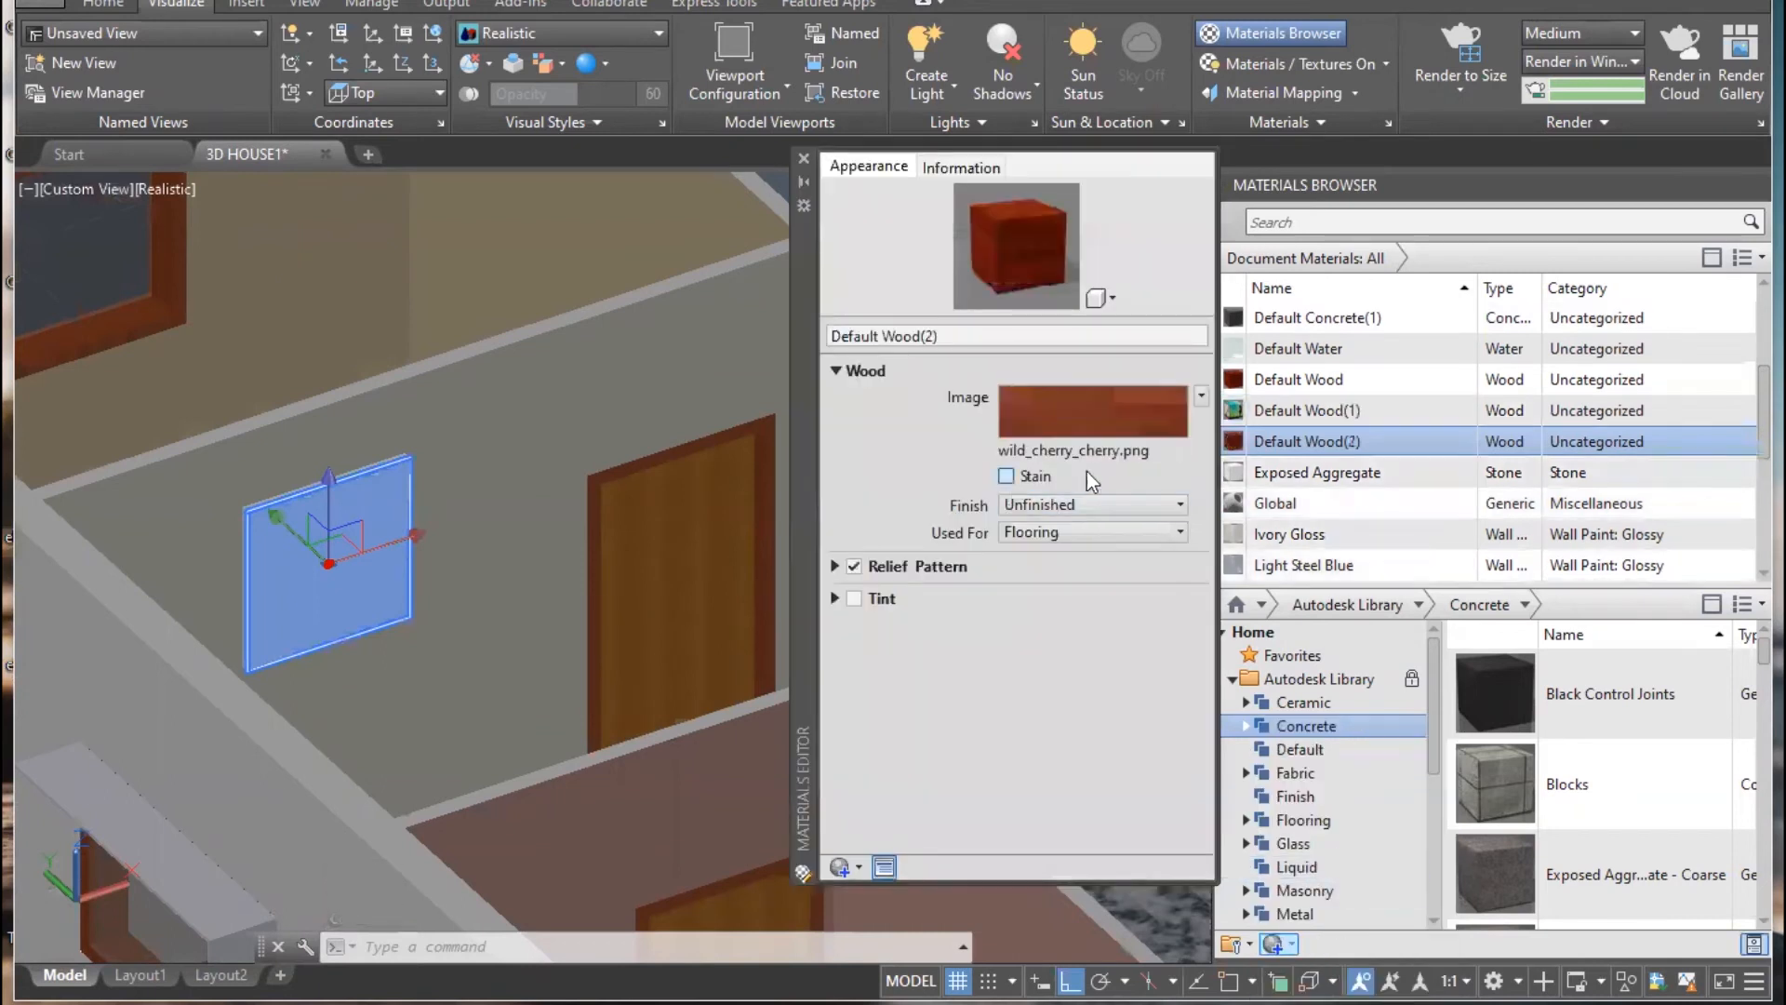
# - Replace the new wood material's image with the 61BampAozzL._SX679_.jpg picture from the Desktop
pyautogui.click(1126, 454)
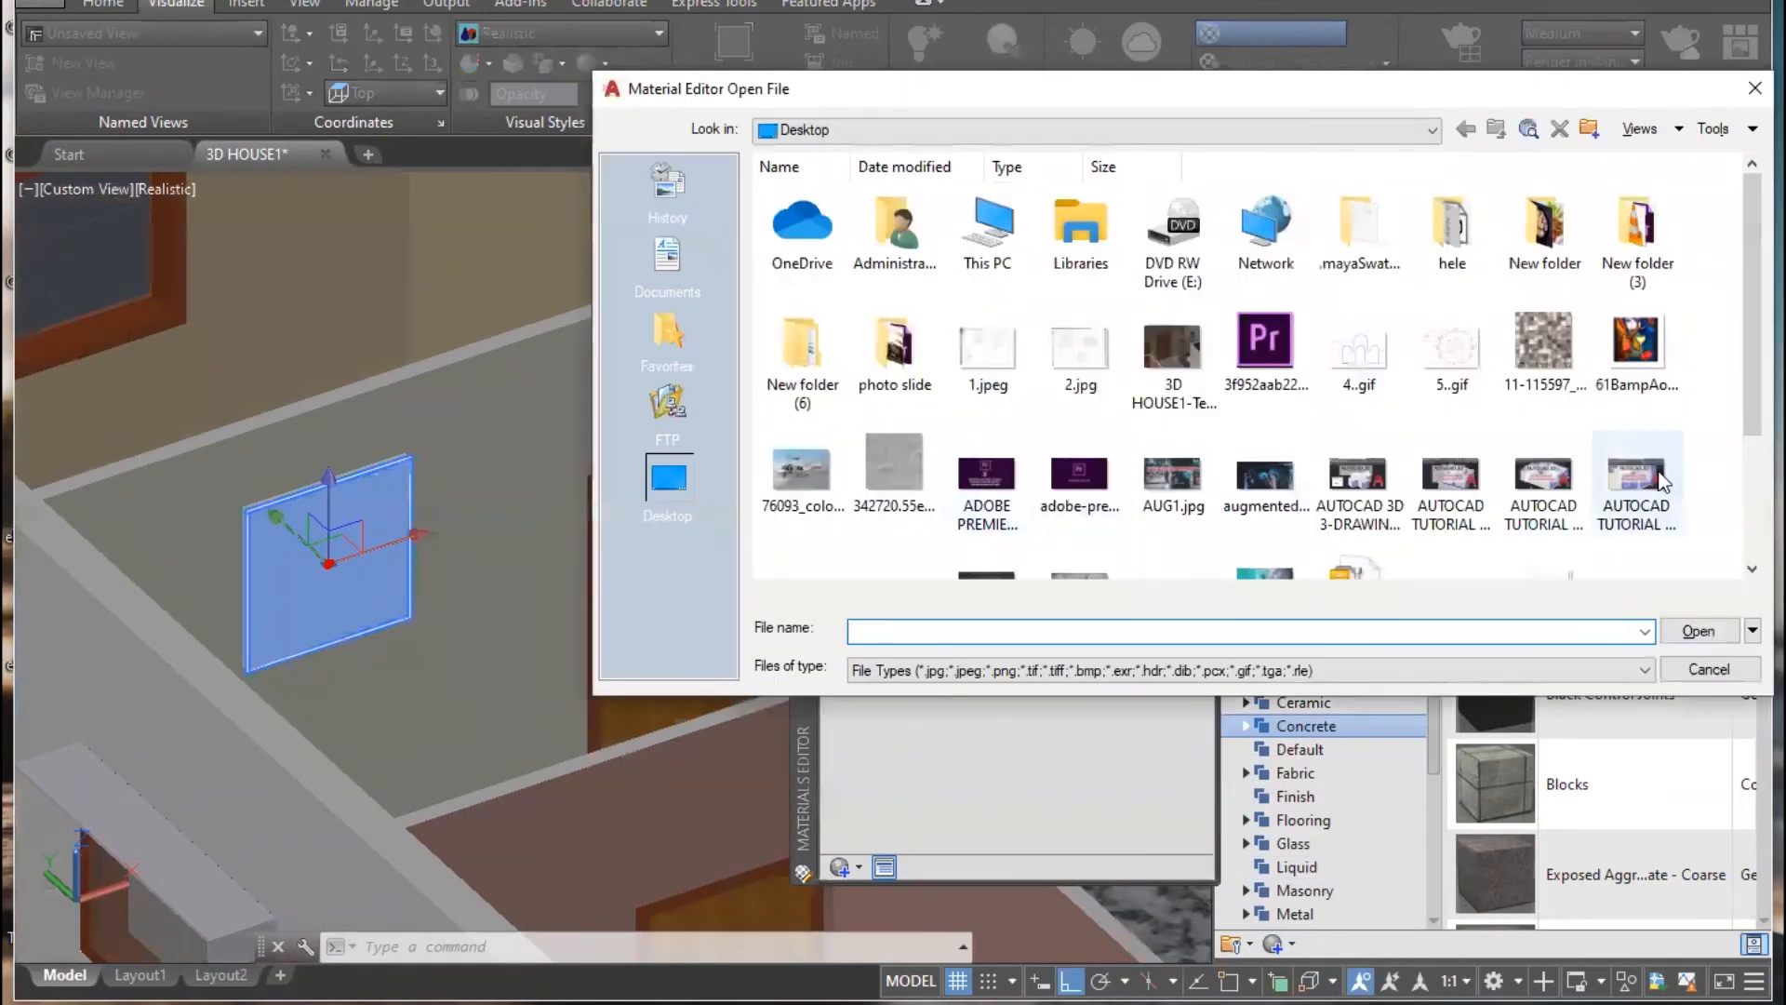
pyautogui.click(1652, 390)
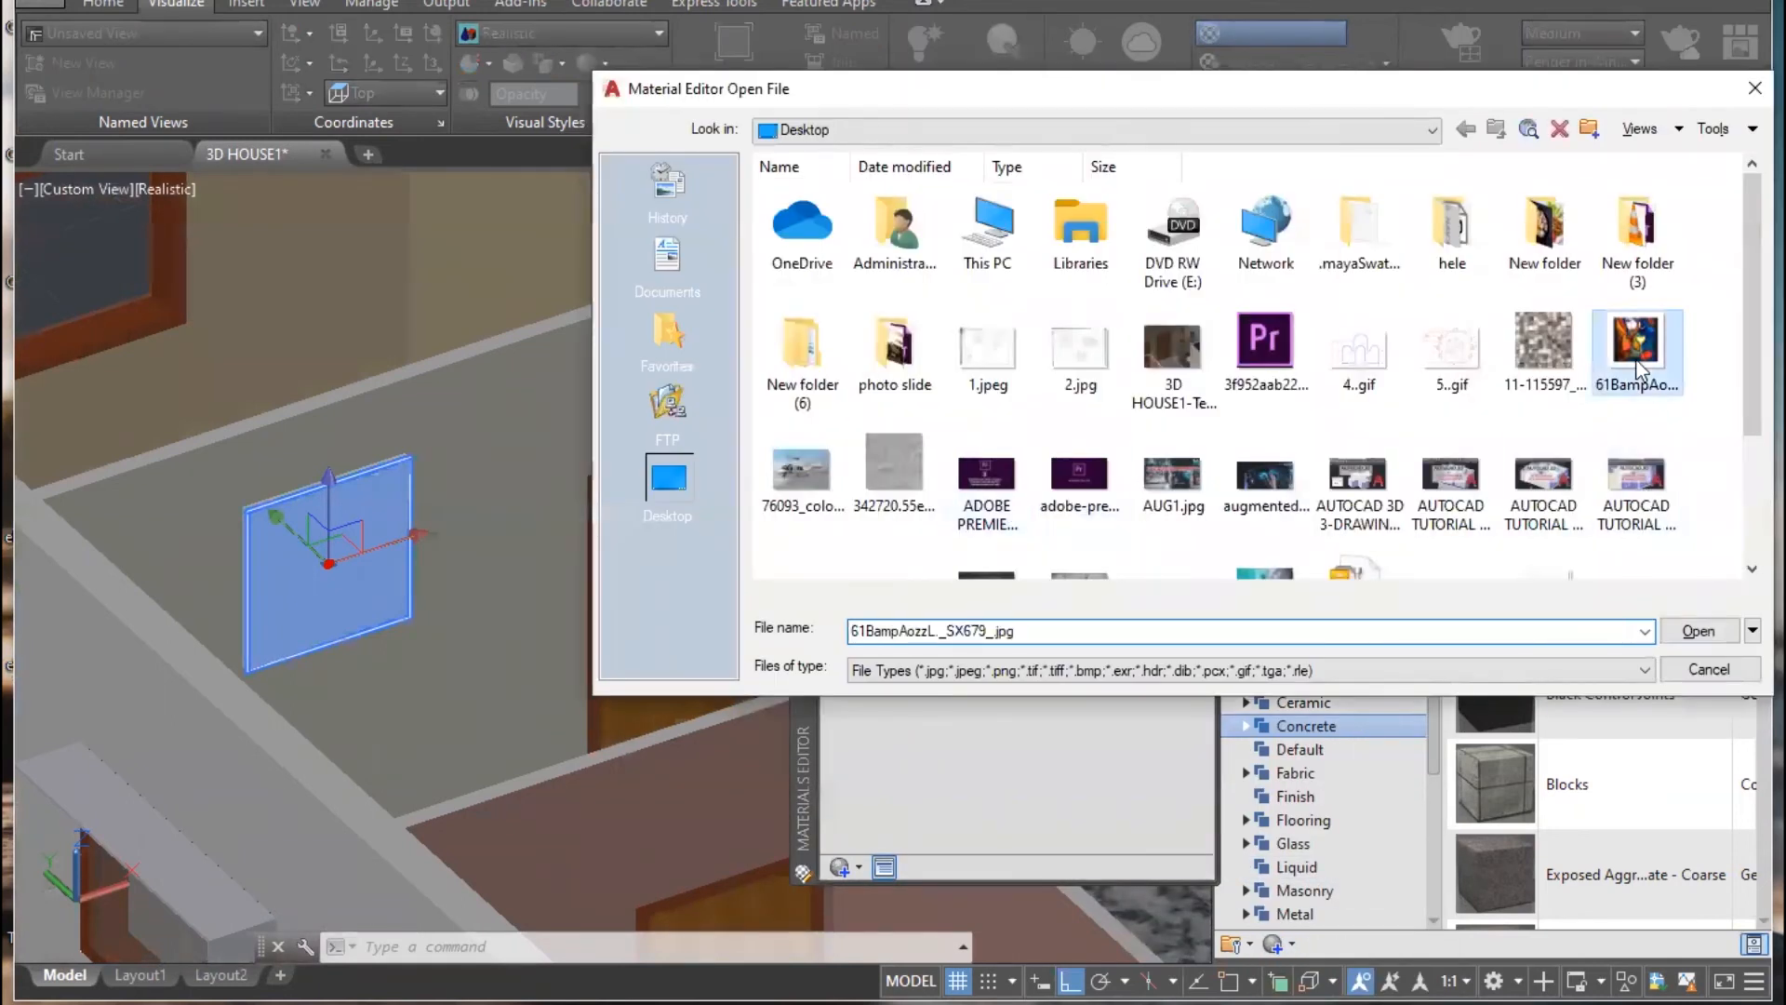
pyautogui.click(1685, 632)
# - Assign the Default Wood(2) material to the selected wall panel and close the Materials Editor
pyautogui.rightClick(1307, 444)
pyautogui.click(1354, 465)
pyautogui.scroll(5, 350, 678)
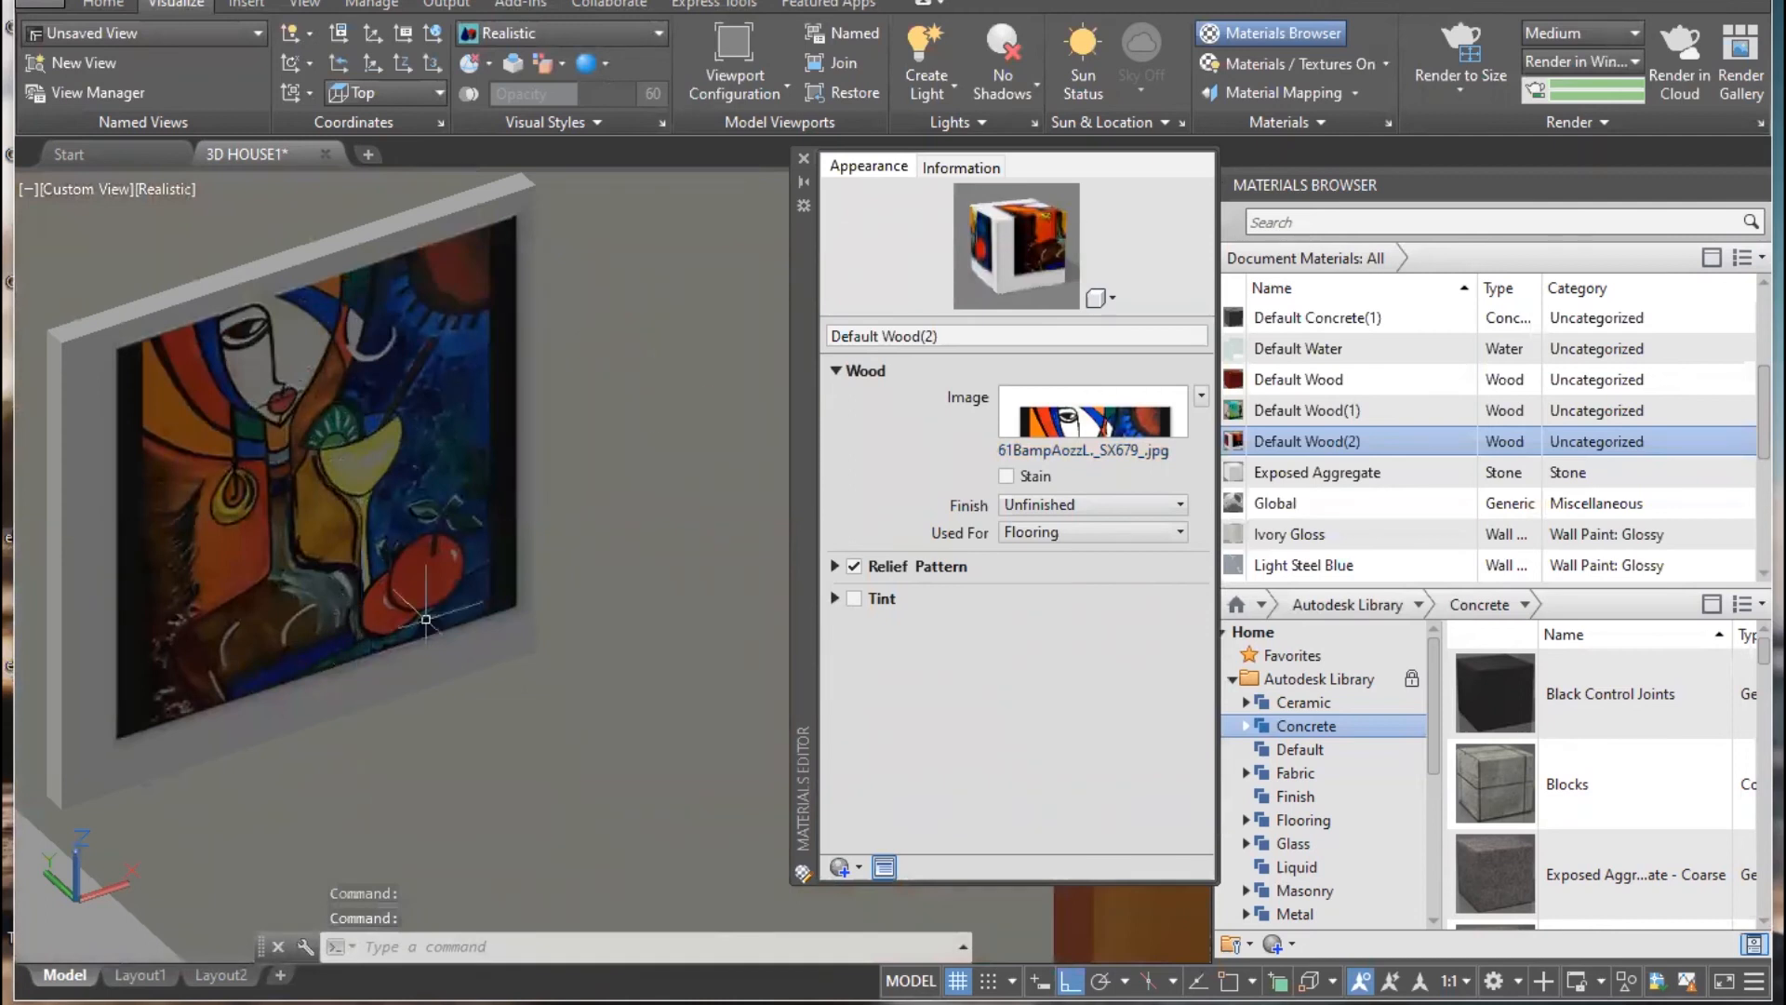
pyautogui.click(803, 160)
# - Apply planar mapping to the portrait painting panel and, with Ortho off, enlarge the mapping frame until the picture fills the panel
pyautogui.scroll(-5, 755, 389)
pyautogui.moveTo(785, 534)
pyautogui.keyDown('shift'); pyautogui.mouseDown(button='middle')
pyautogui.moveTo(641, 516)
pyautogui.moveTo(740, 534)
pyautogui.moveTo(707, 508)
pyautogui.moveTo(705, 476)
pyautogui.mouseUp(button='middle'); pyautogui.keyUp('shift')
pyautogui.scroll(3, 657, 514)
pyautogui.click(570, 410)
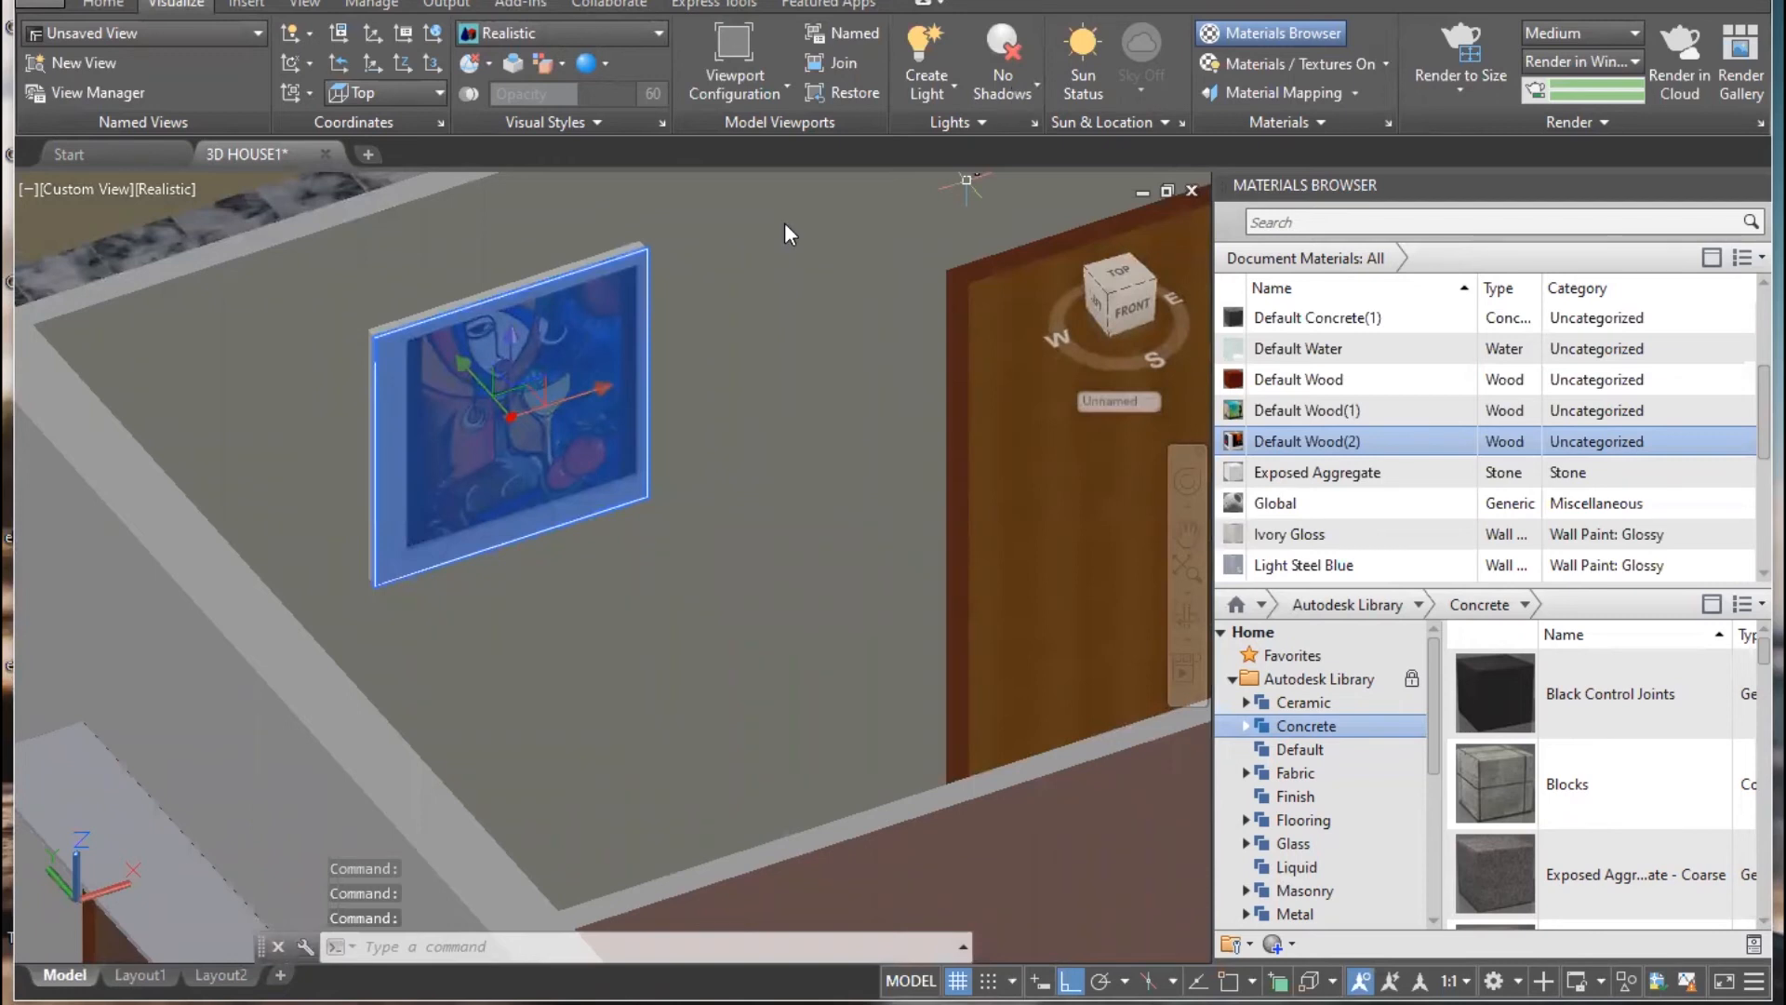
pyautogui.click(1355, 94)
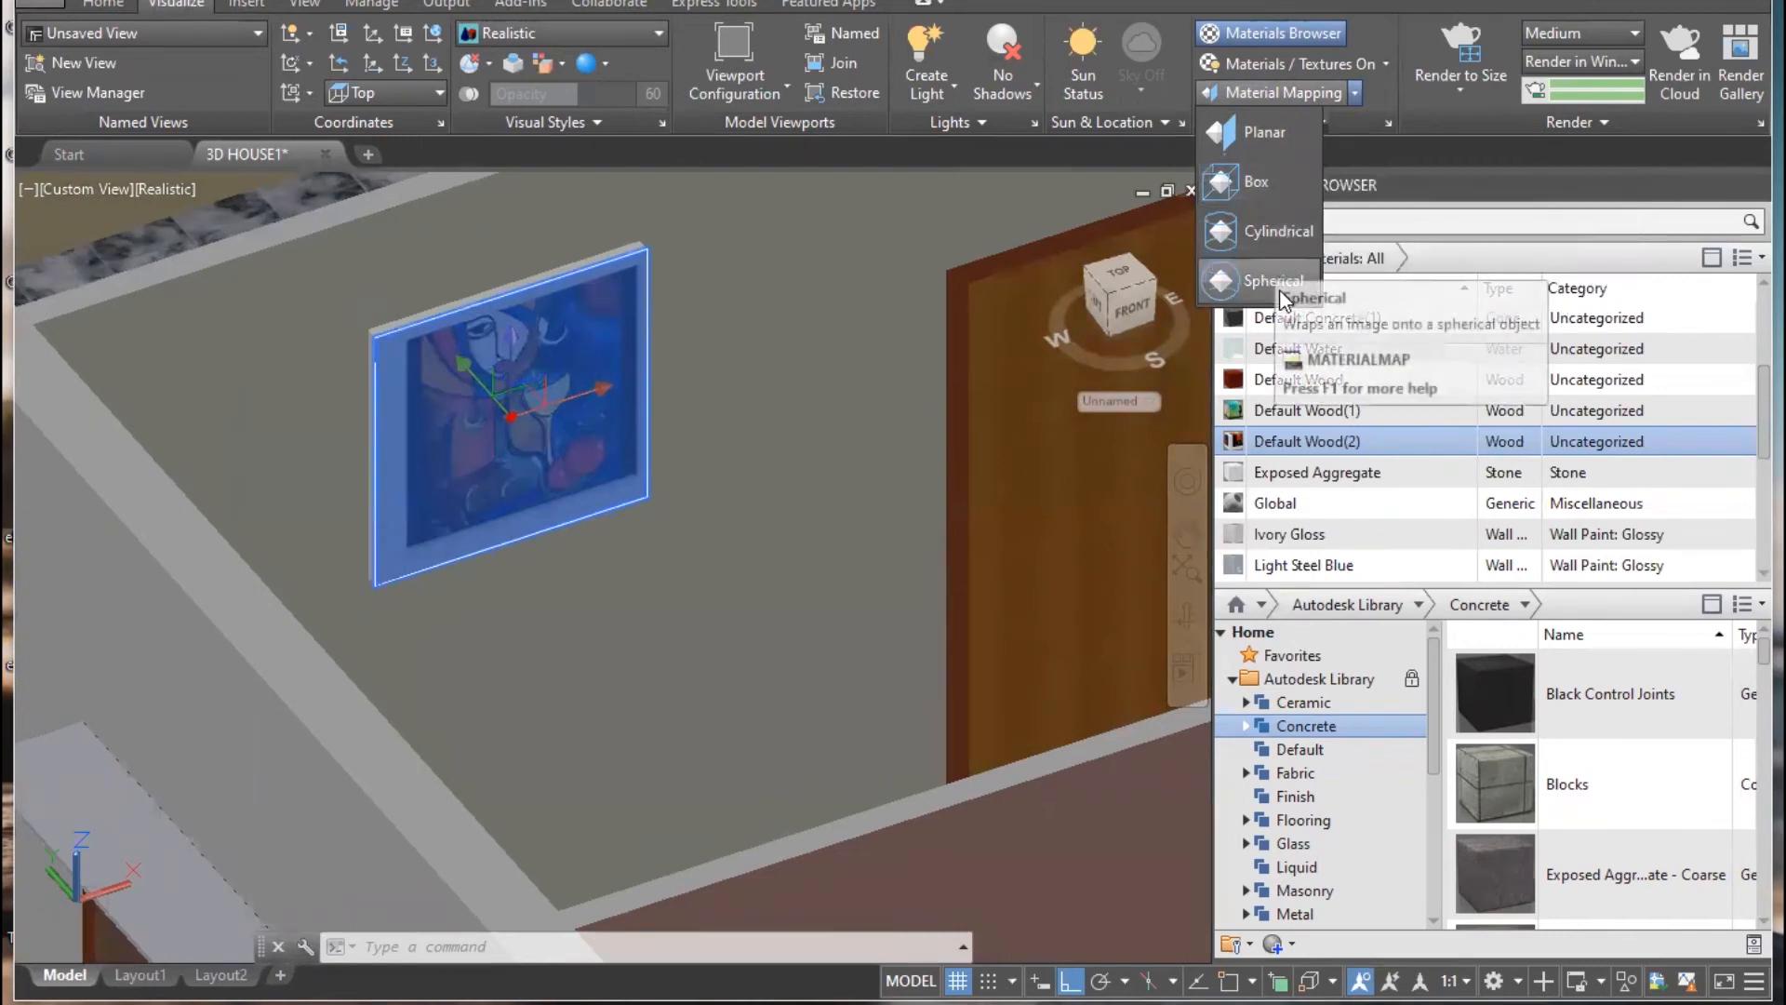
pyautogui.click(1264, 132)
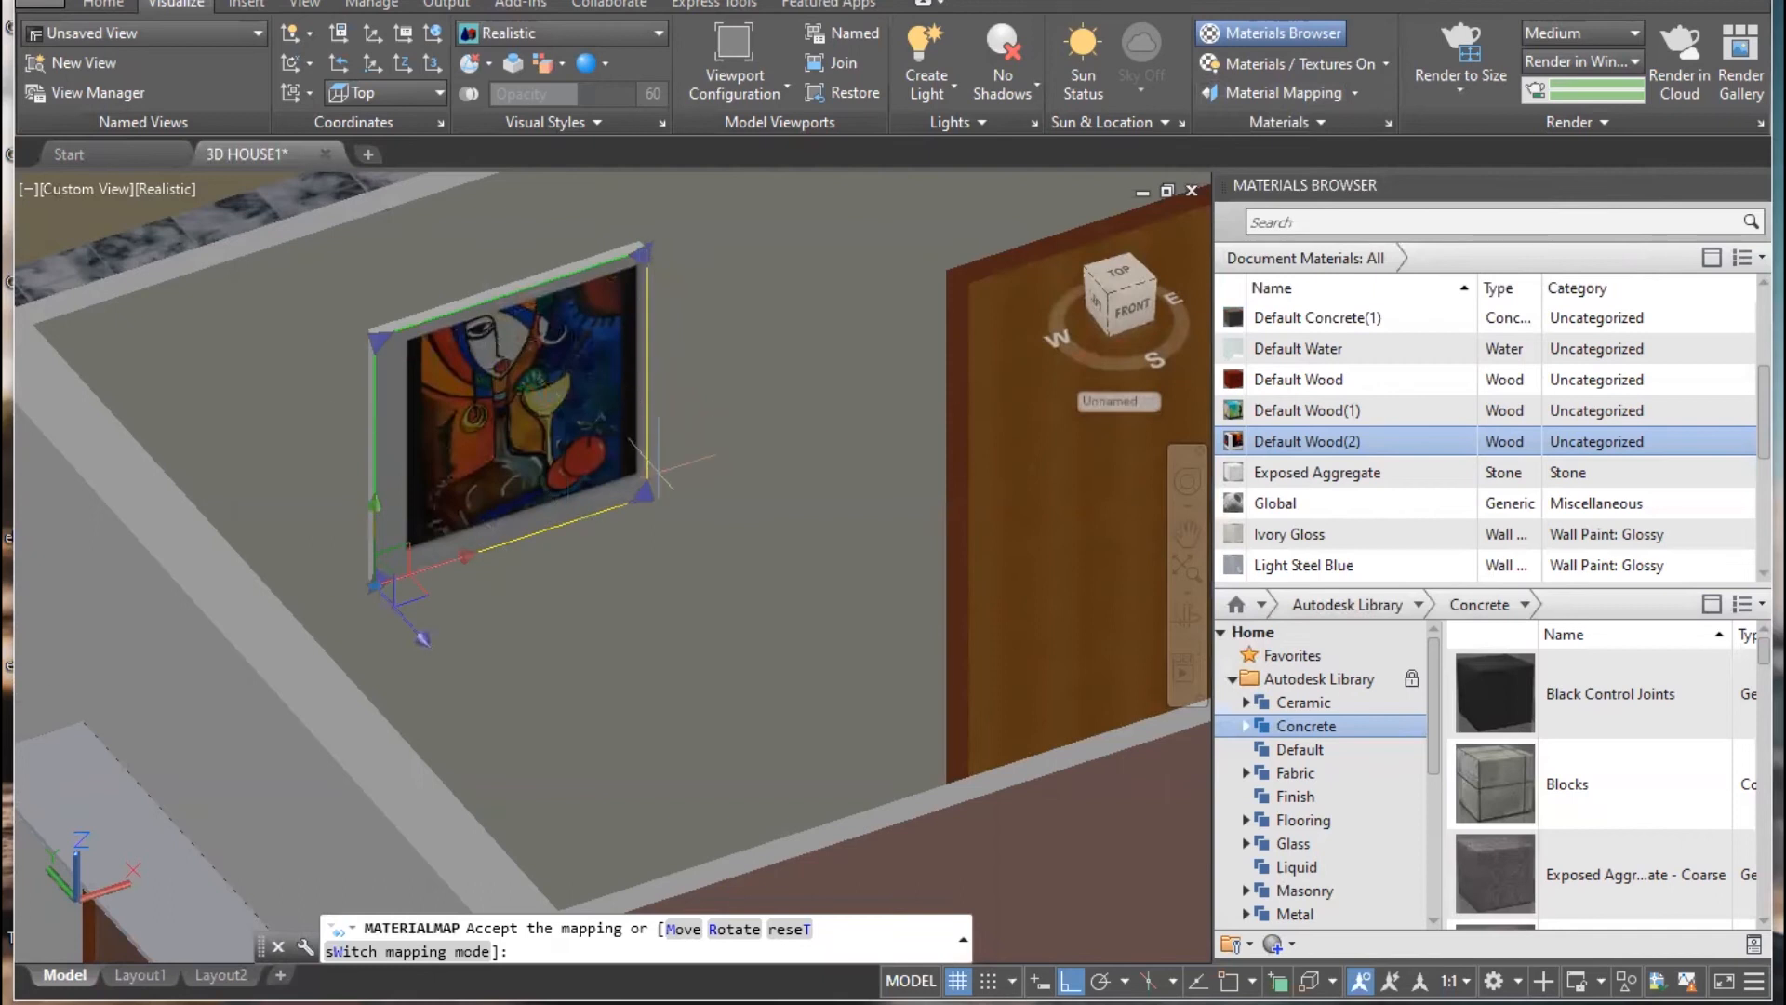
pyautogui.click(646, 493)
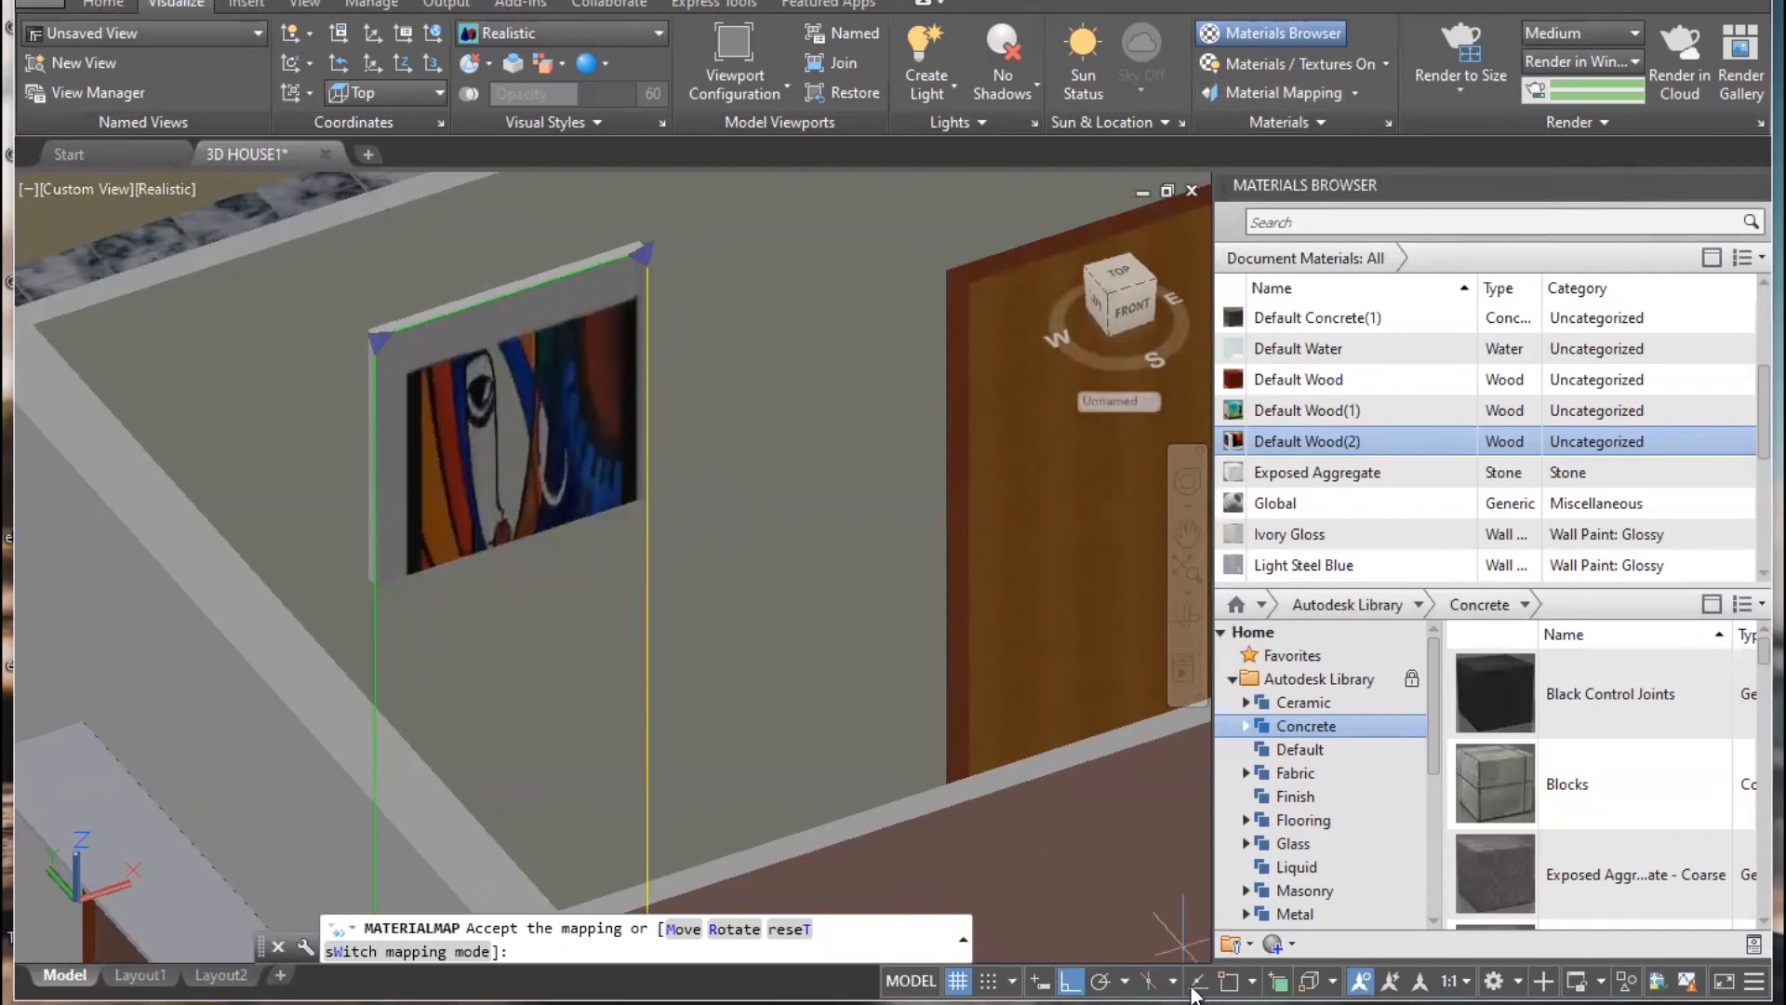
pyautogui.click(1070, 980)
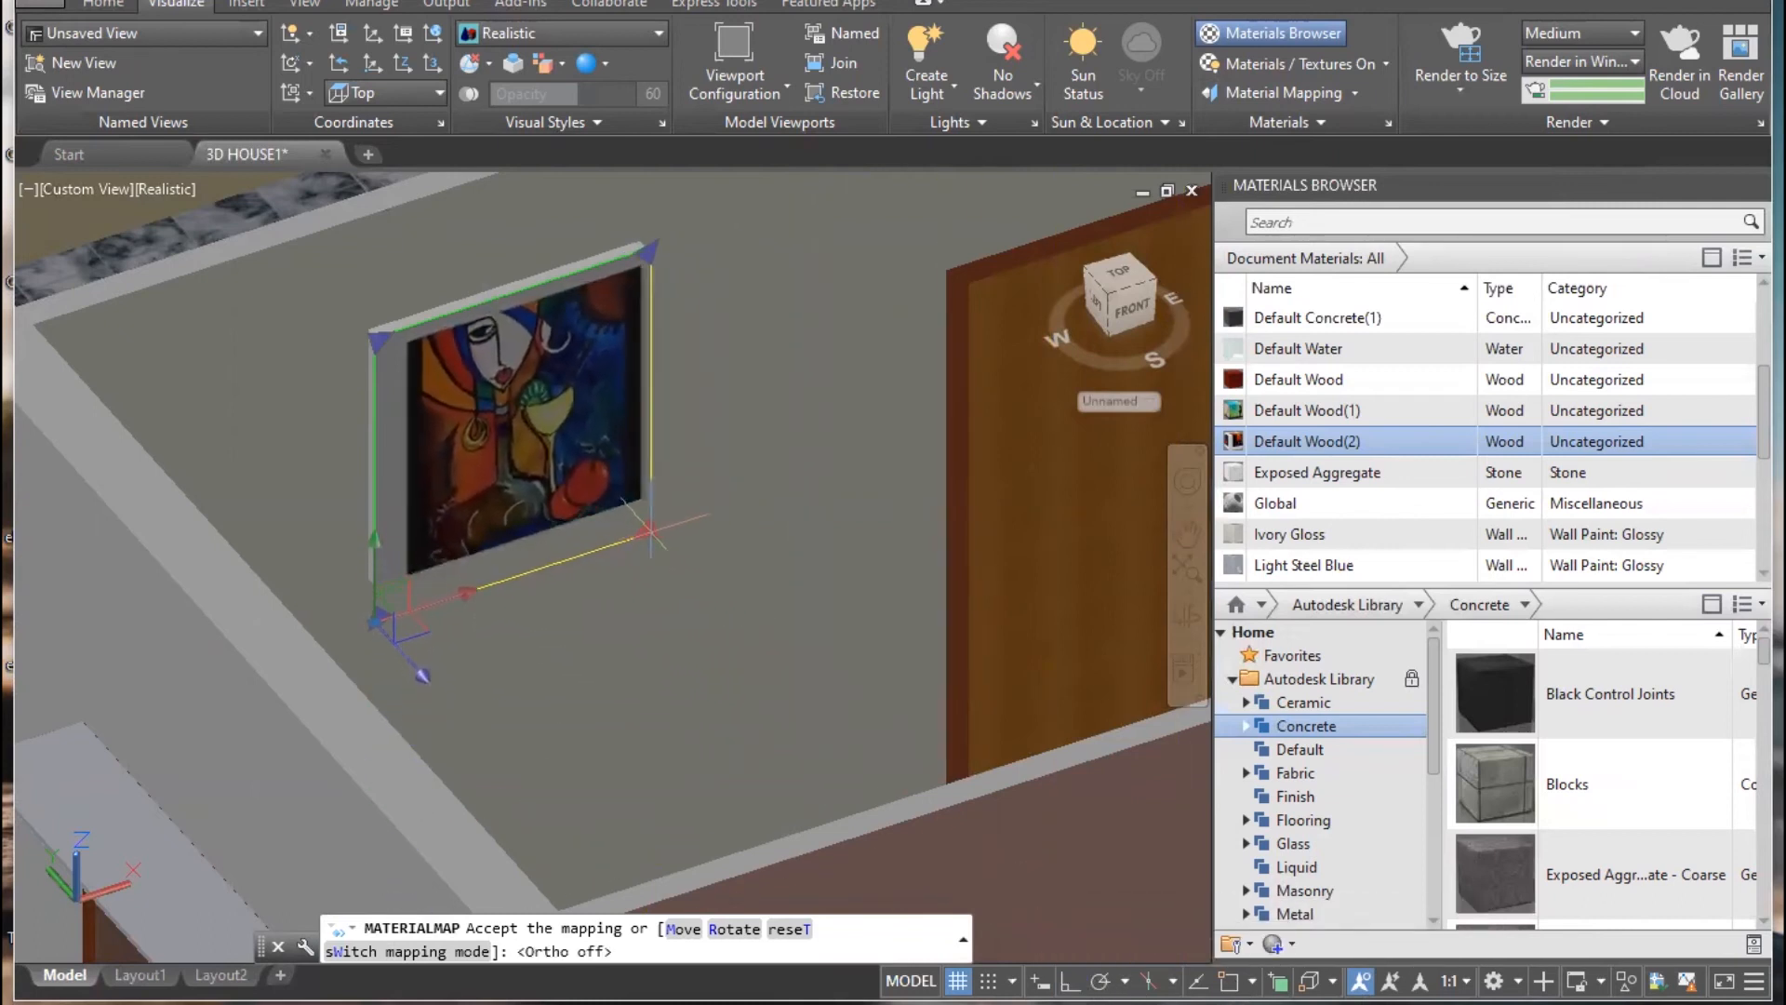
pyautogui.click(671, 519)
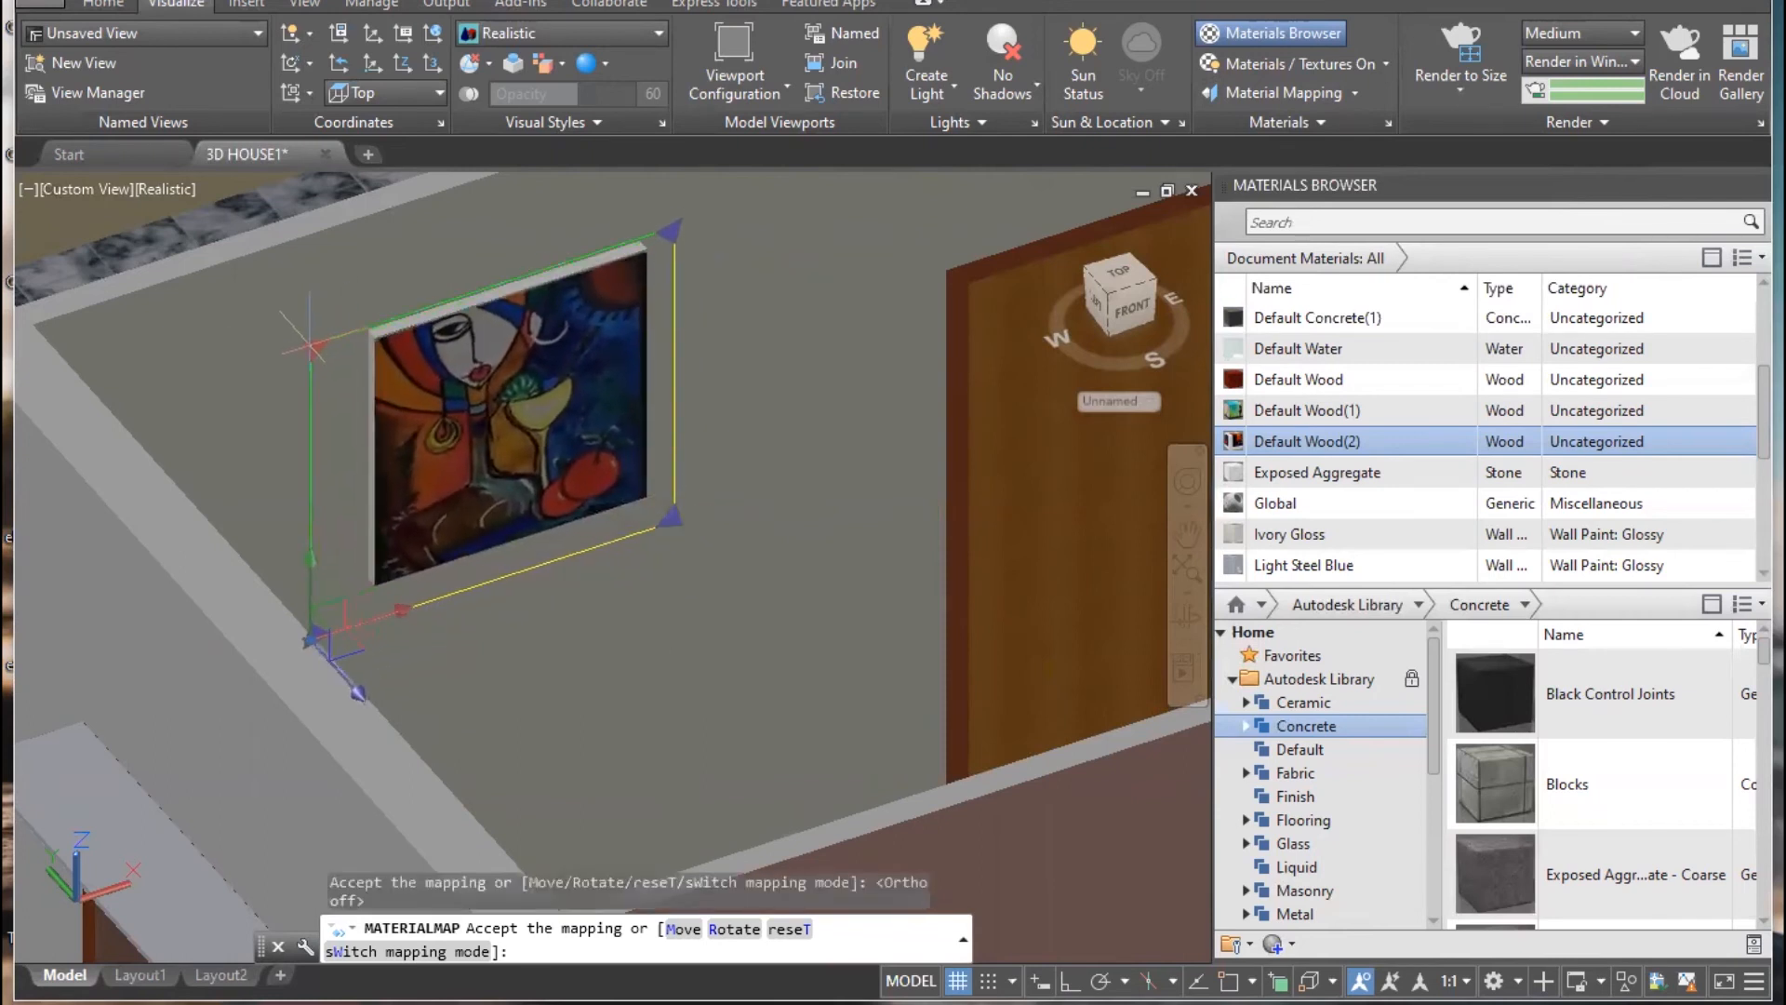
pyautogui.click(314, 343)
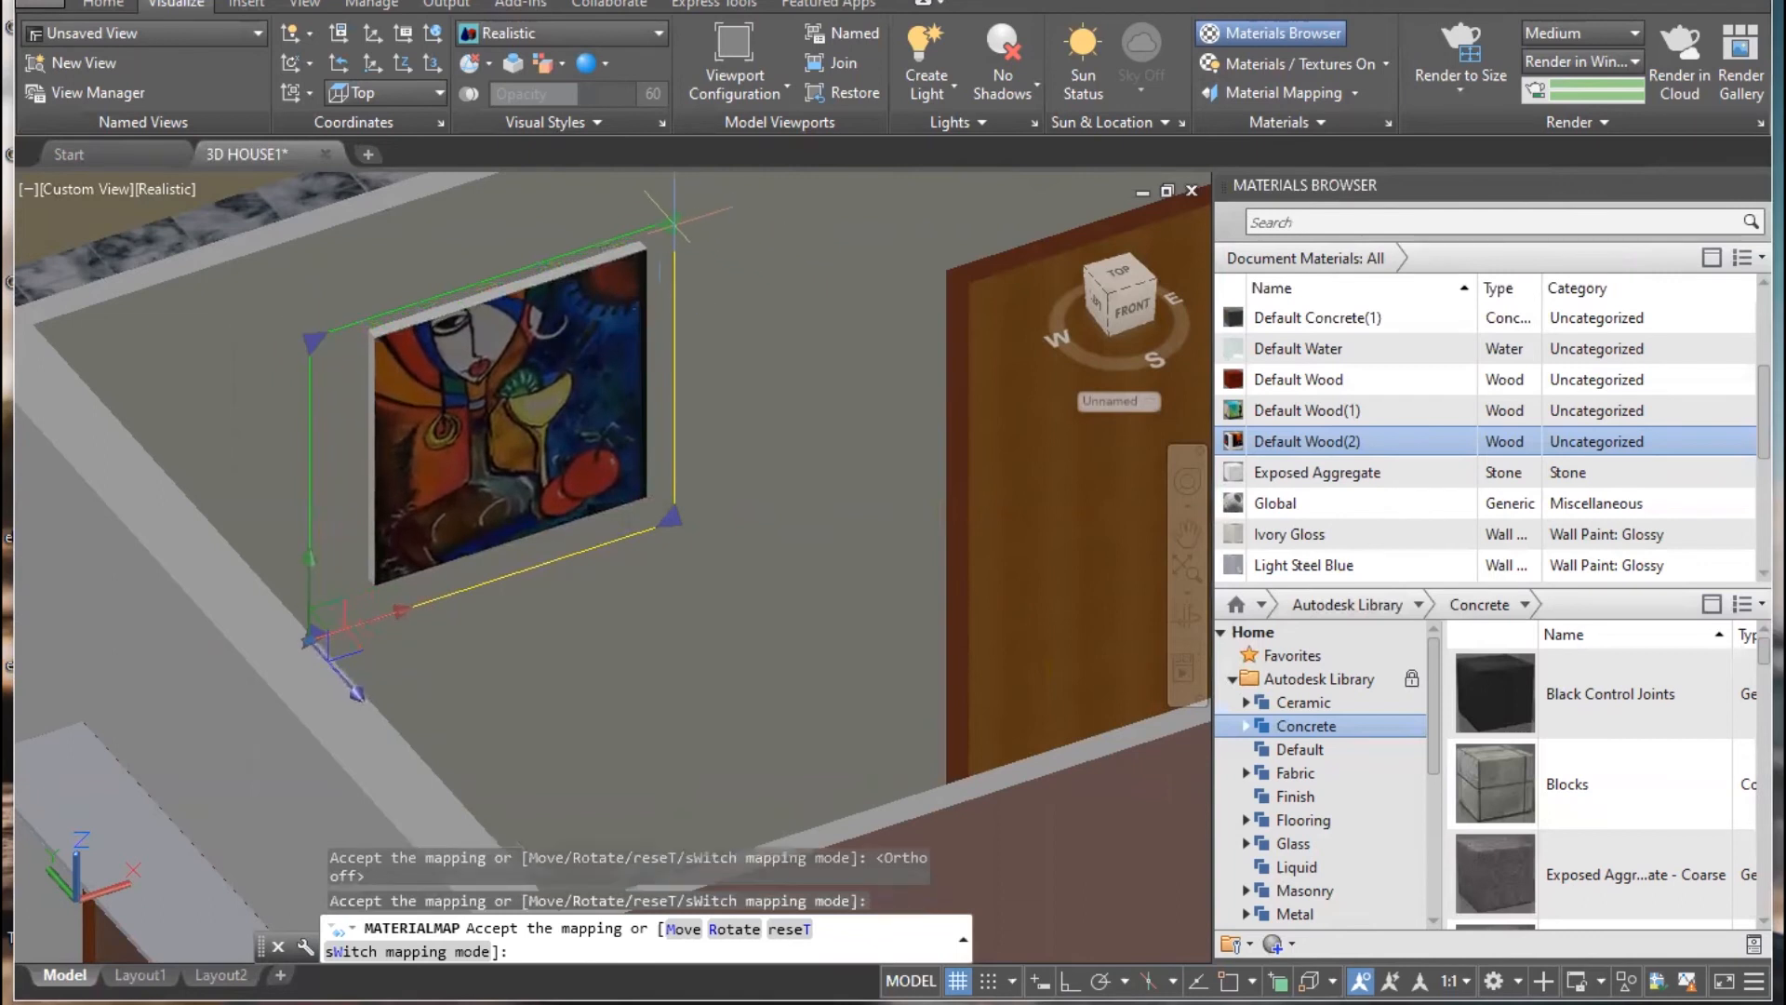
pyautogui.press('Escape')
# - Apply planar mapping to the balloon painting panel behind the columns and stretch the mapping frame slightly past the panel's edge
pyautogui.scroll(-4, 1001, 561)
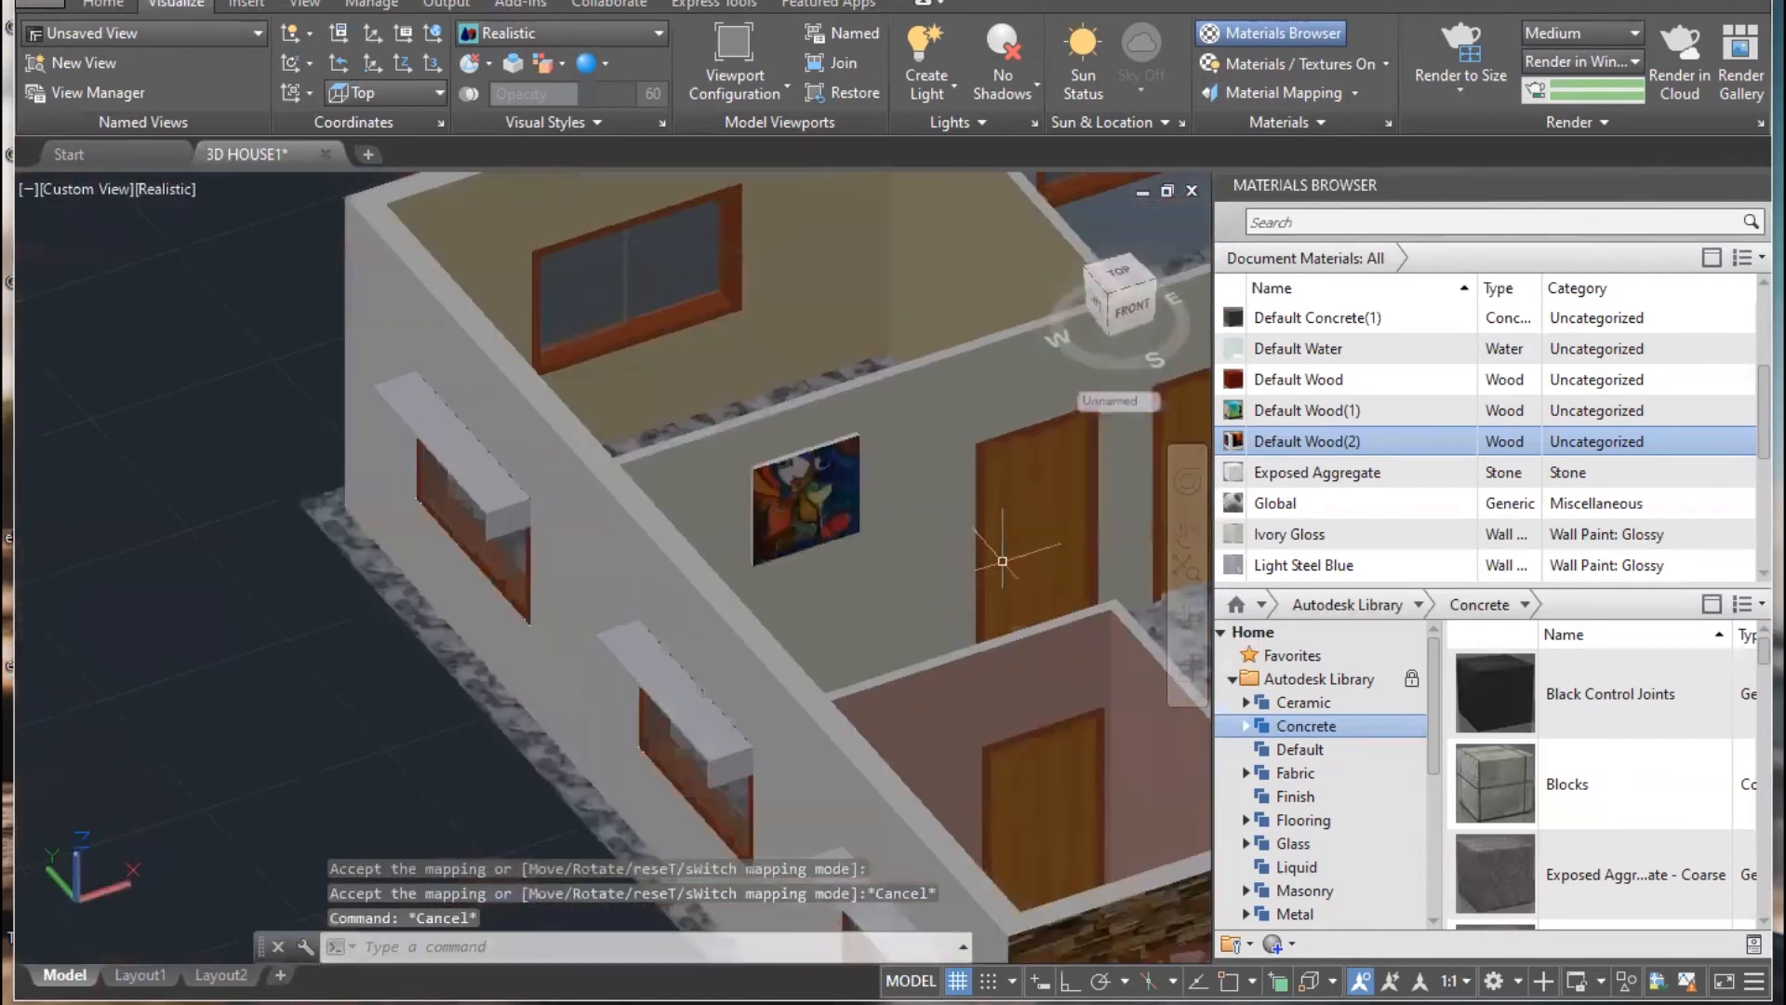
pyautogui.moveTo(1001, 561); pyautogui.dragTo(523, 391, button='middle')
pyautogui.moveTo(762, 550); pyautogui.dragTo(562, 737, button='middle')
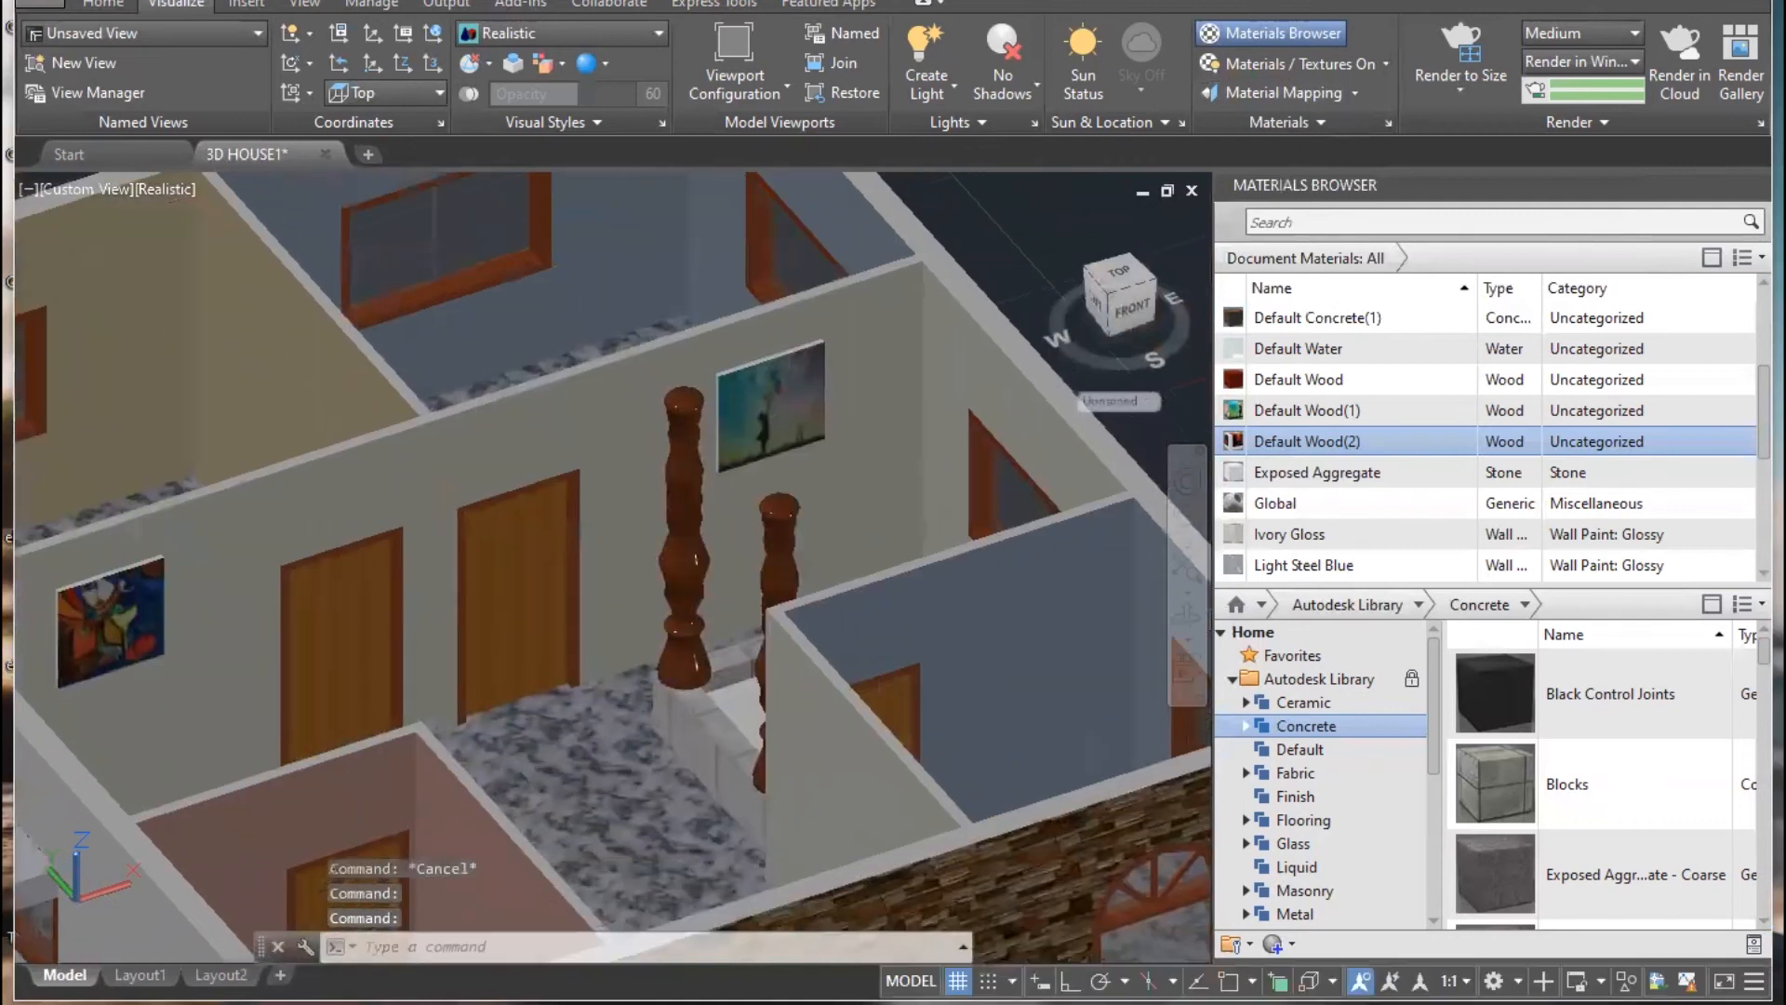
pyautogui.scroll(5, 725, 395)
pyautogui.click(943, 417)
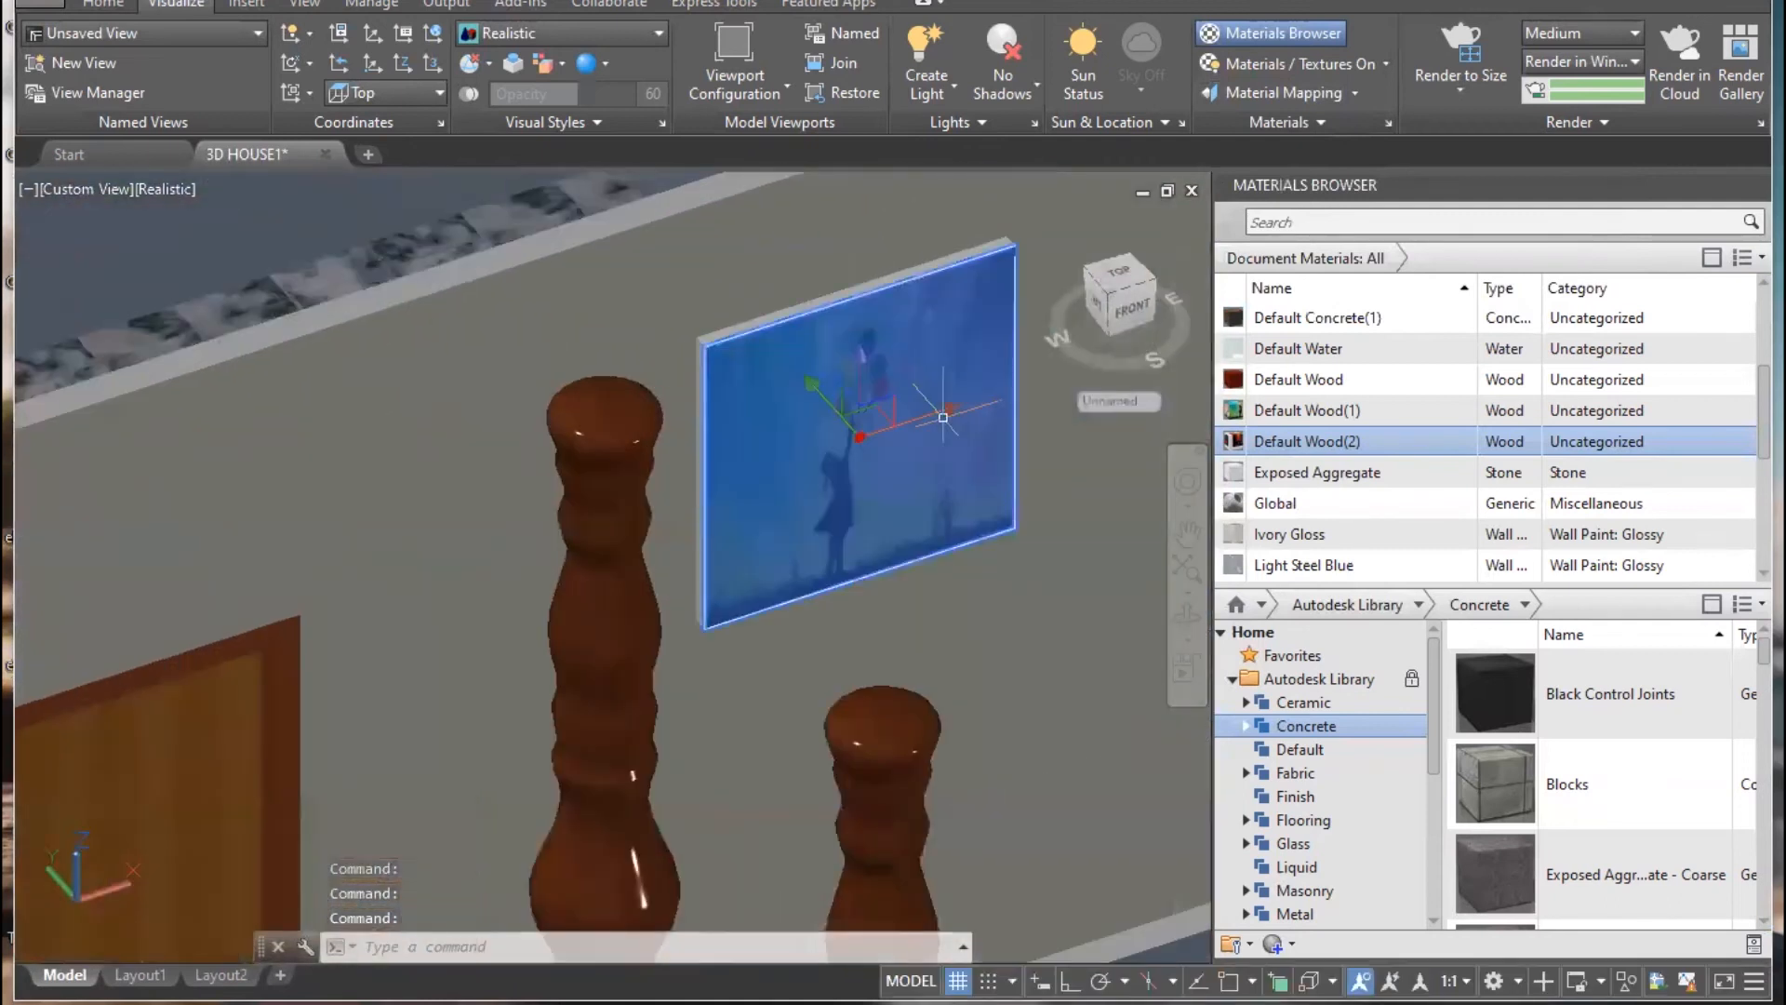
pyautogui.click(1354, 93)
pyautogui.click(1256, 137)
pyautogui.moveTo(1028, 330); pyautogui.dragTo(898, 404, button='middle')
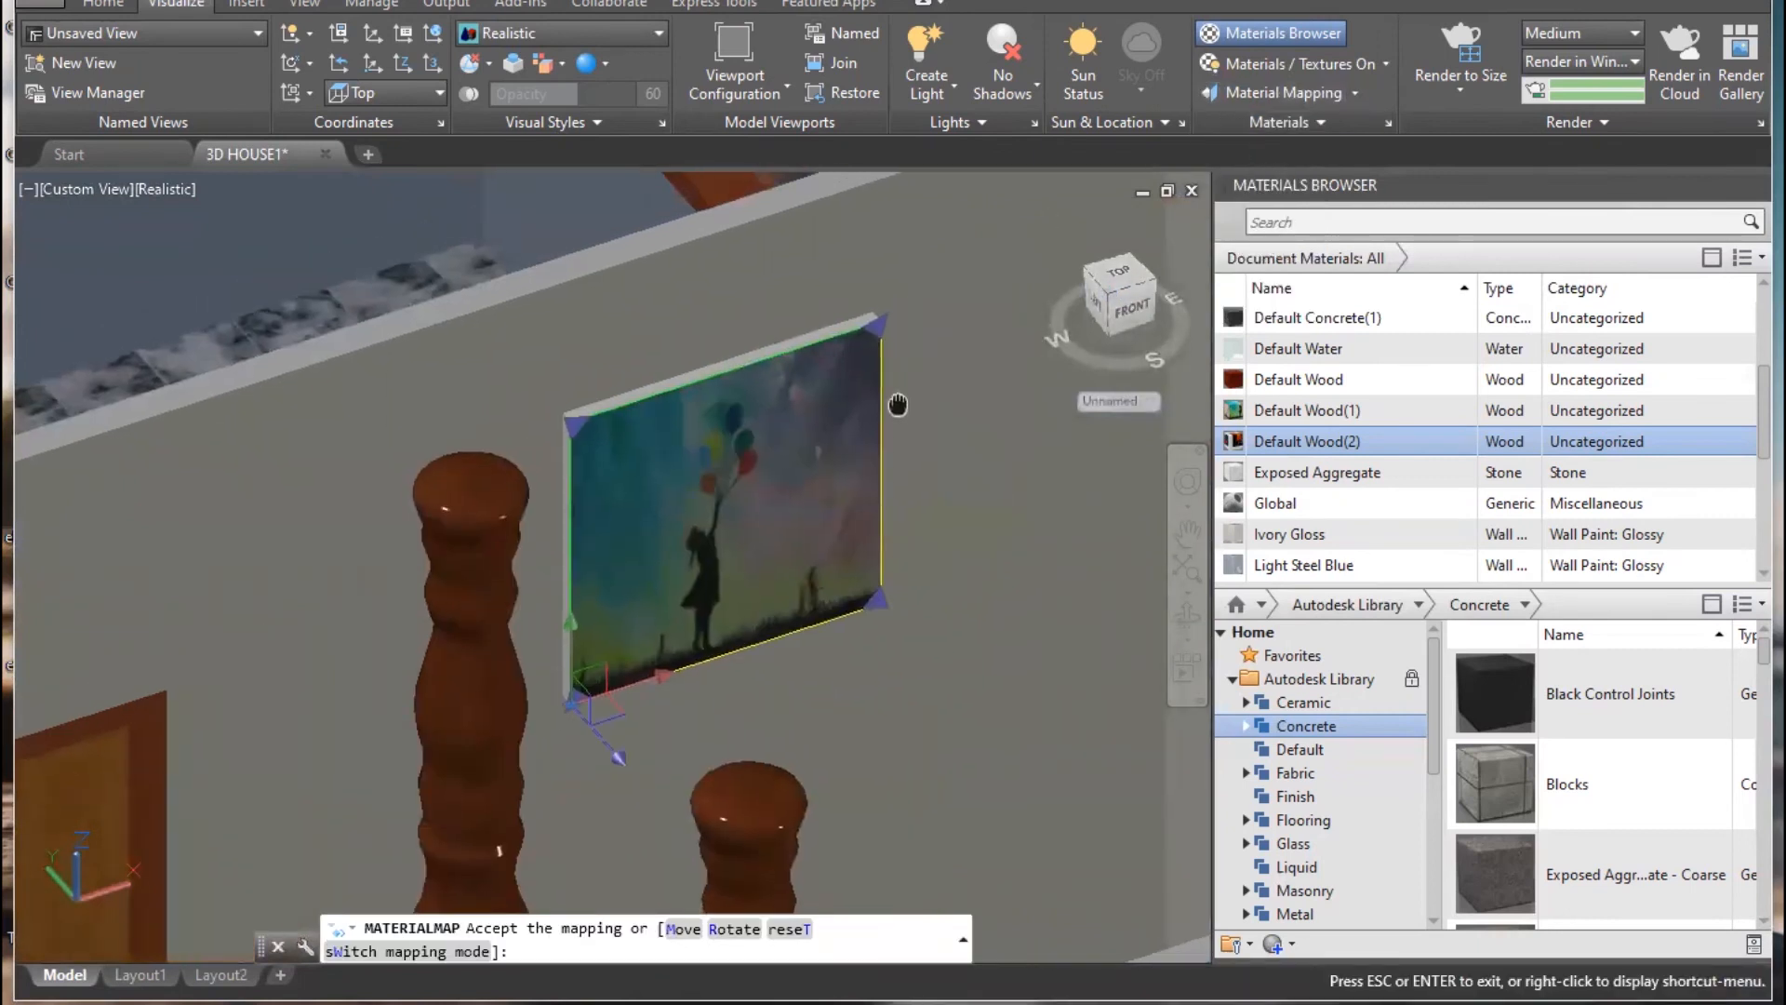
pyautogui.click(875, 324)
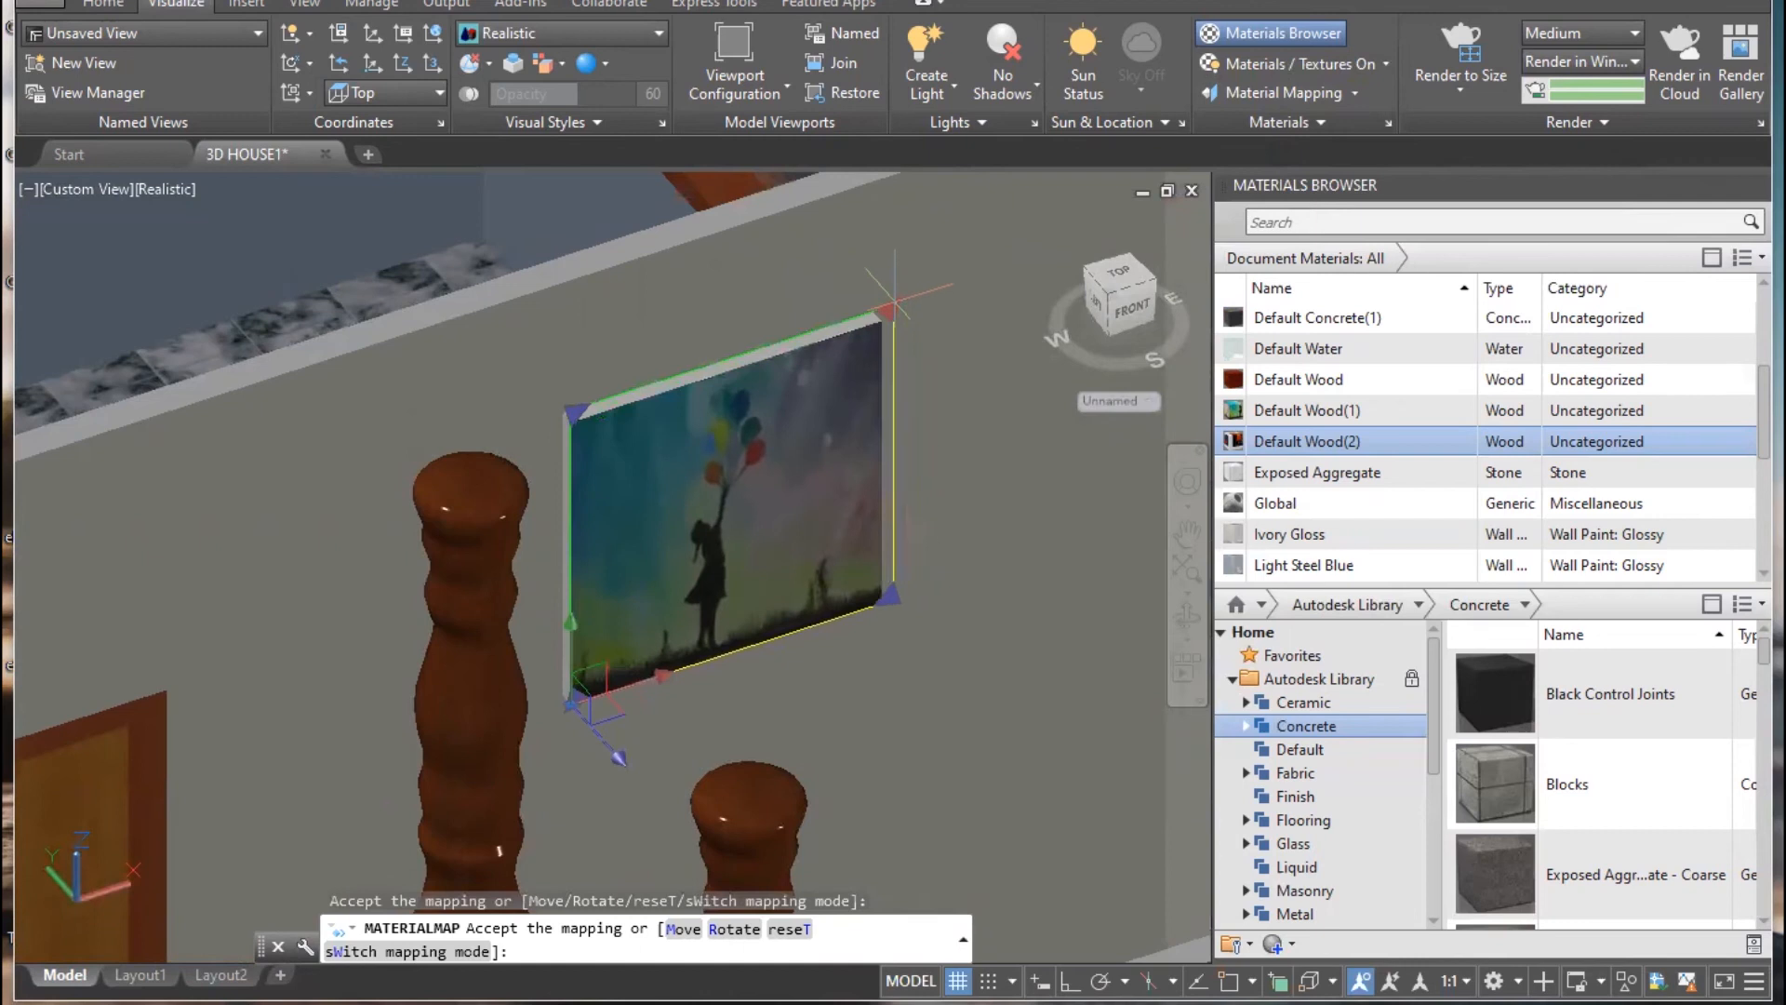
pyautogui.scroll(-5, 898, 302)
pyautogui.press('Escape')
pyautogui.press('Escape')
pyautogui.press('Escape')
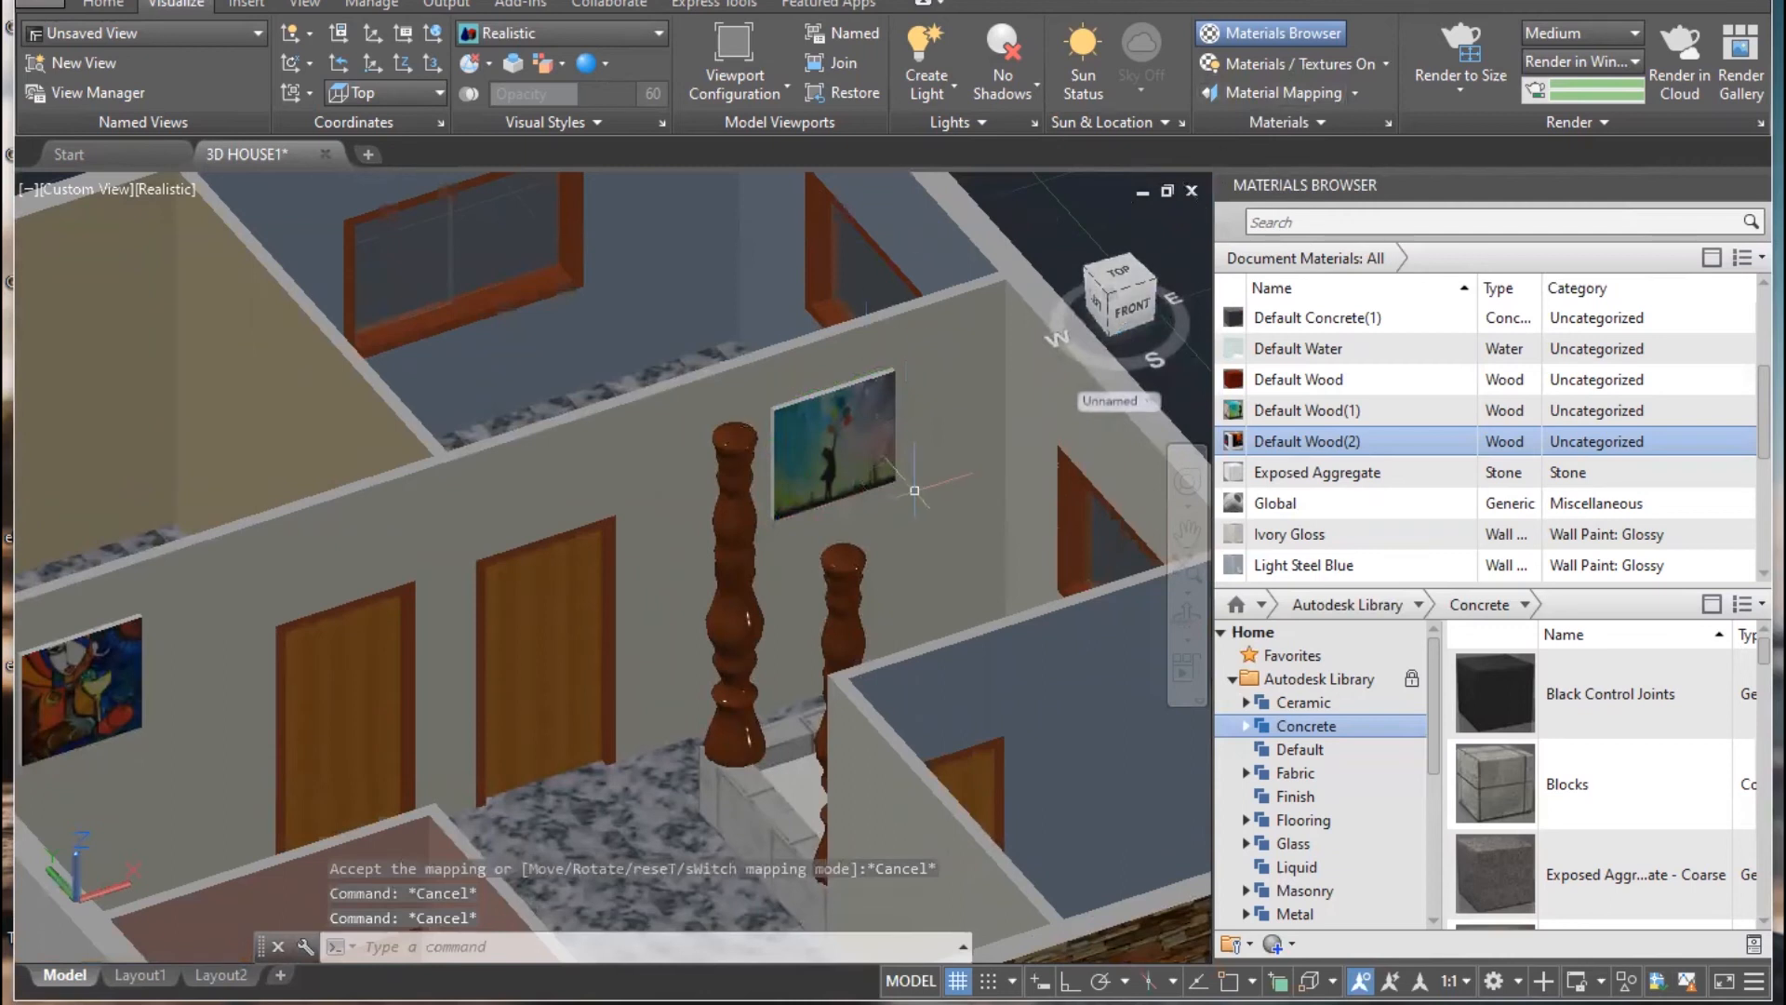
# - Try a second planar mapping on the balloon painting panel with a much smaller frame, and undo that mapping
pyautogui.scroll(3, 914, 490)
pyautogui.click(842, 391)
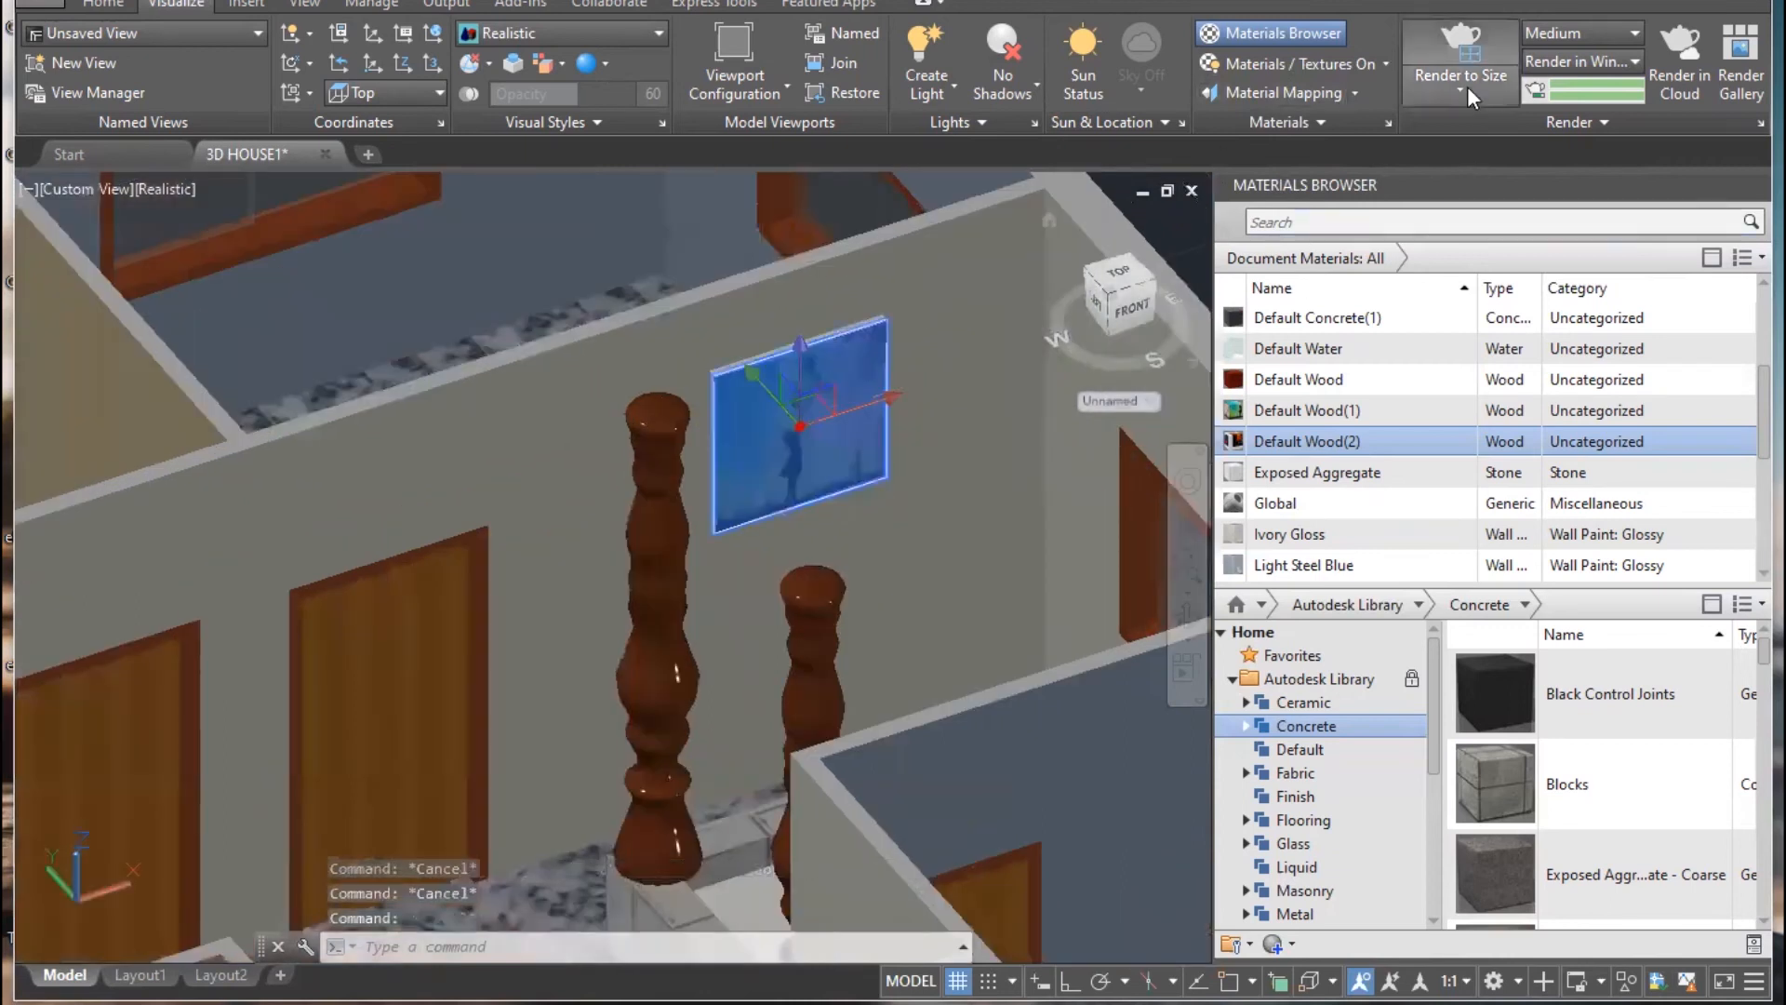
pyautogui.click(1355, 94)
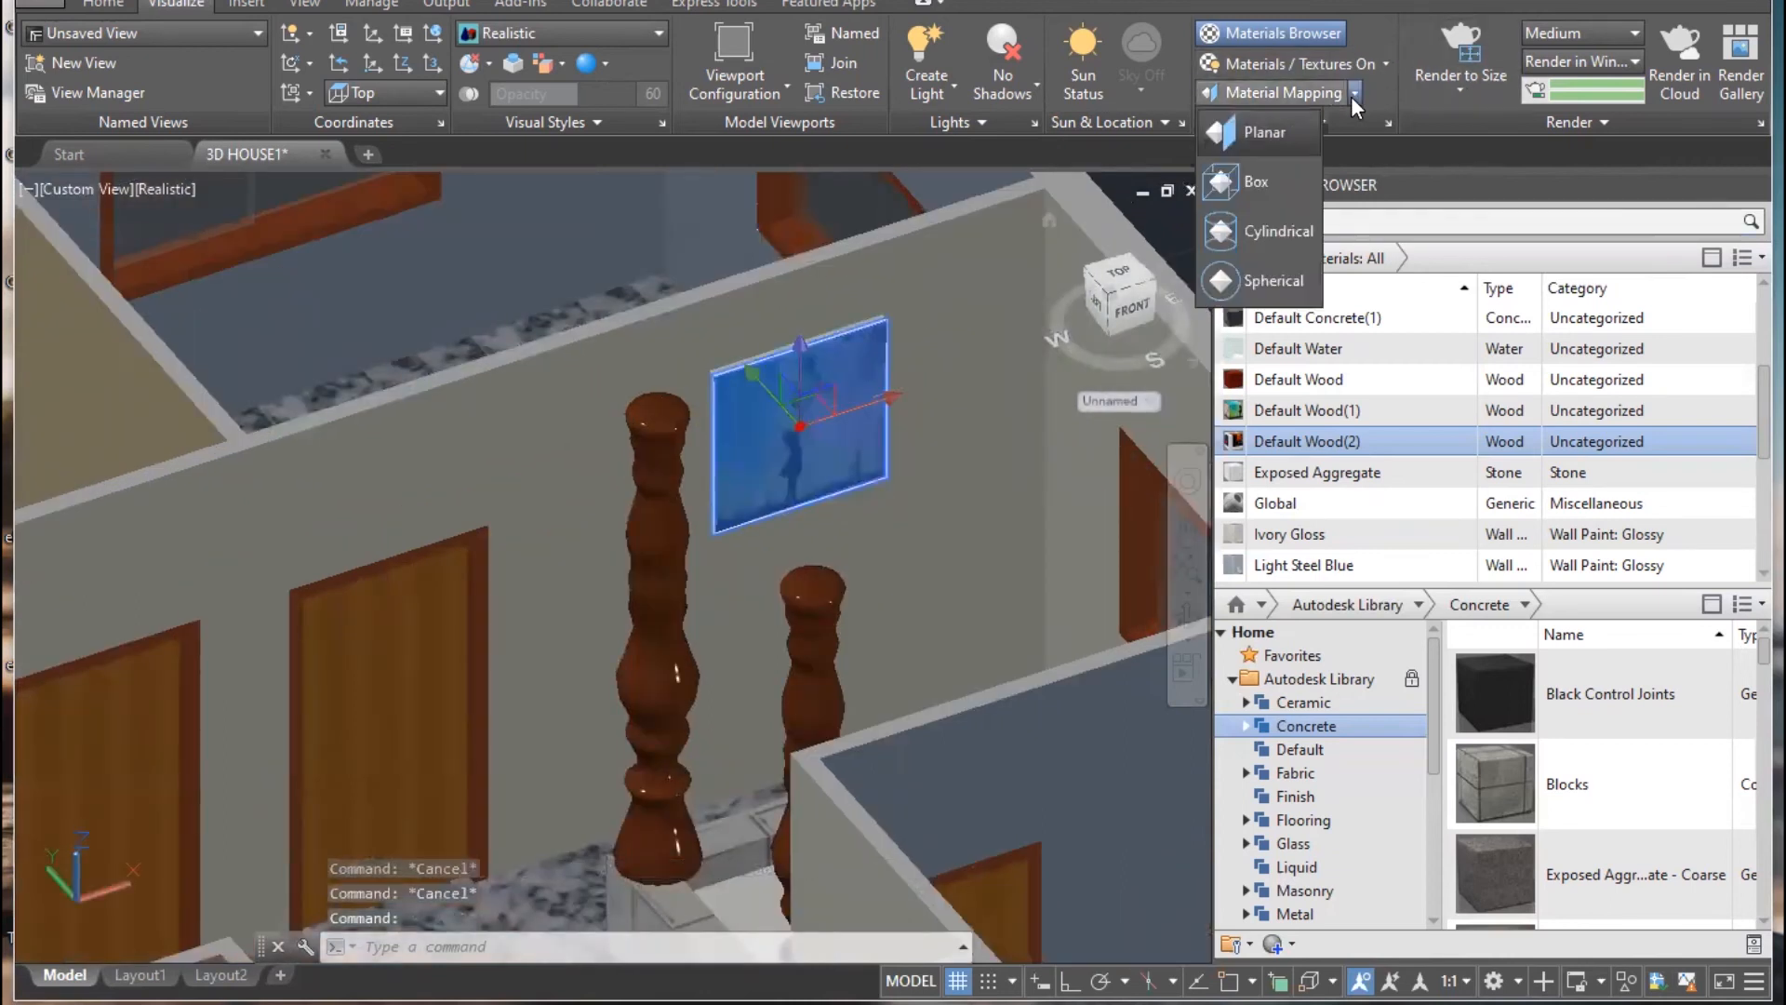
pyautogui.click(1265, 133)
pyautogui.click(897, 311)
pyautogui.scroll(3, 855, 404)
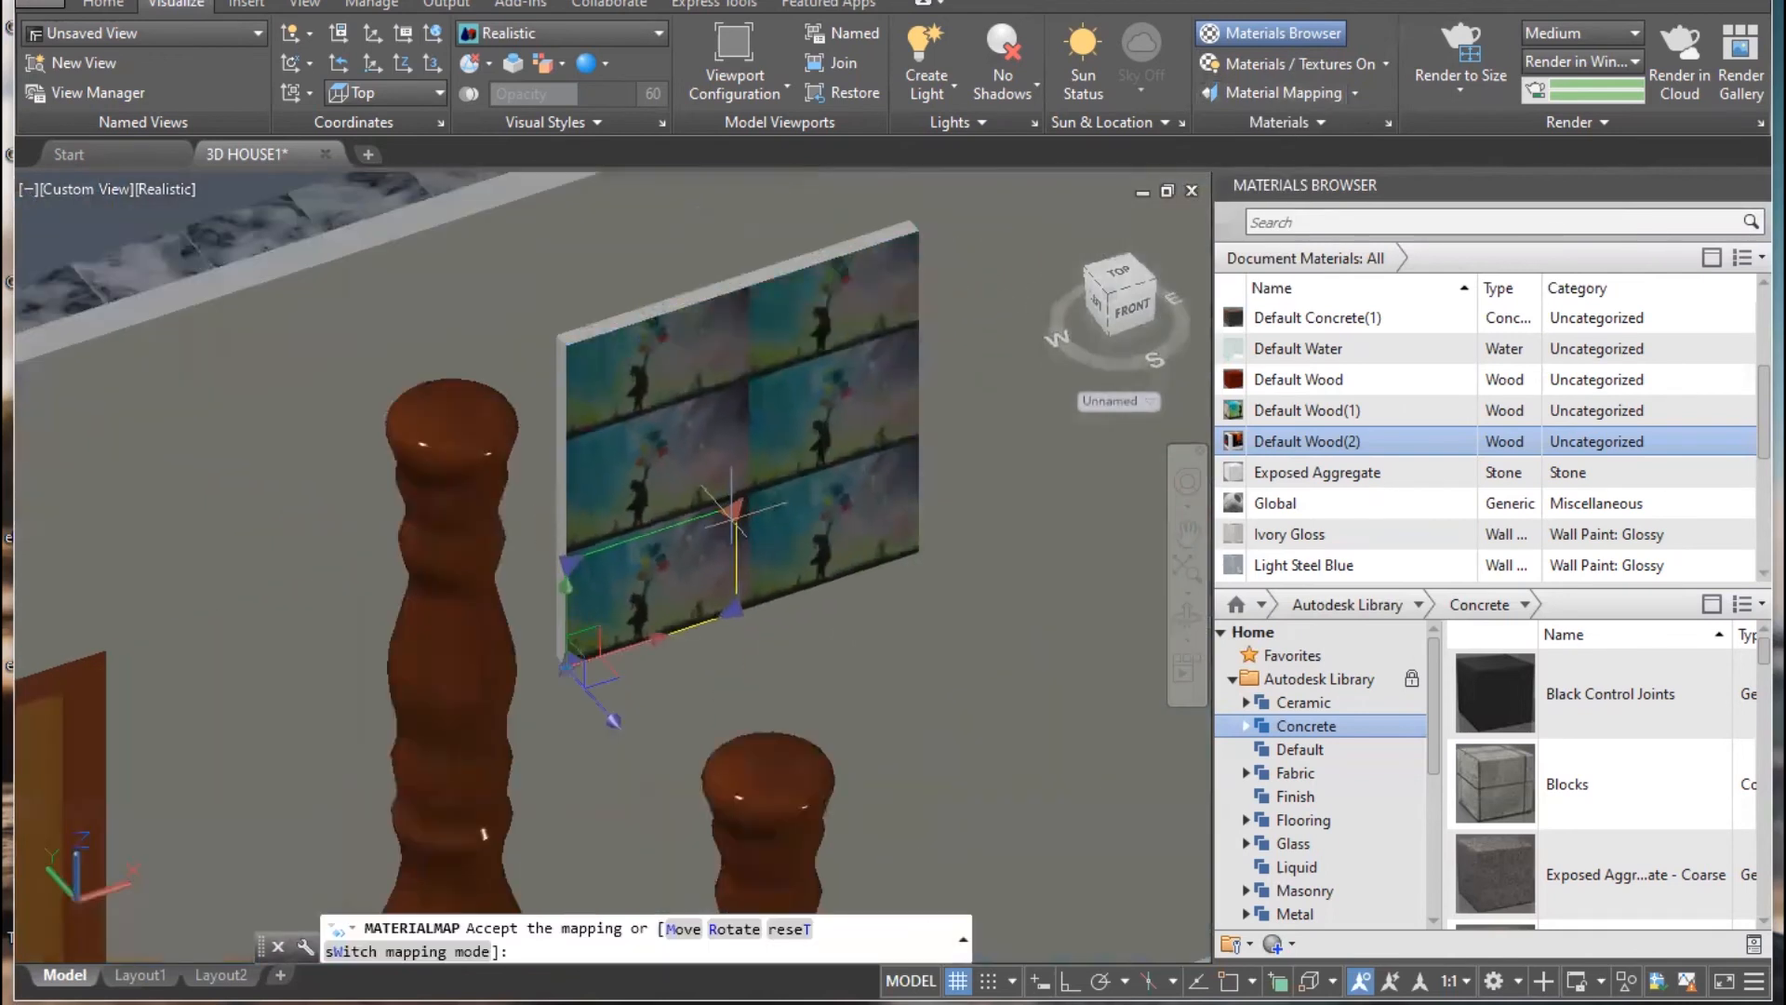
pyautogui.press('Escape')
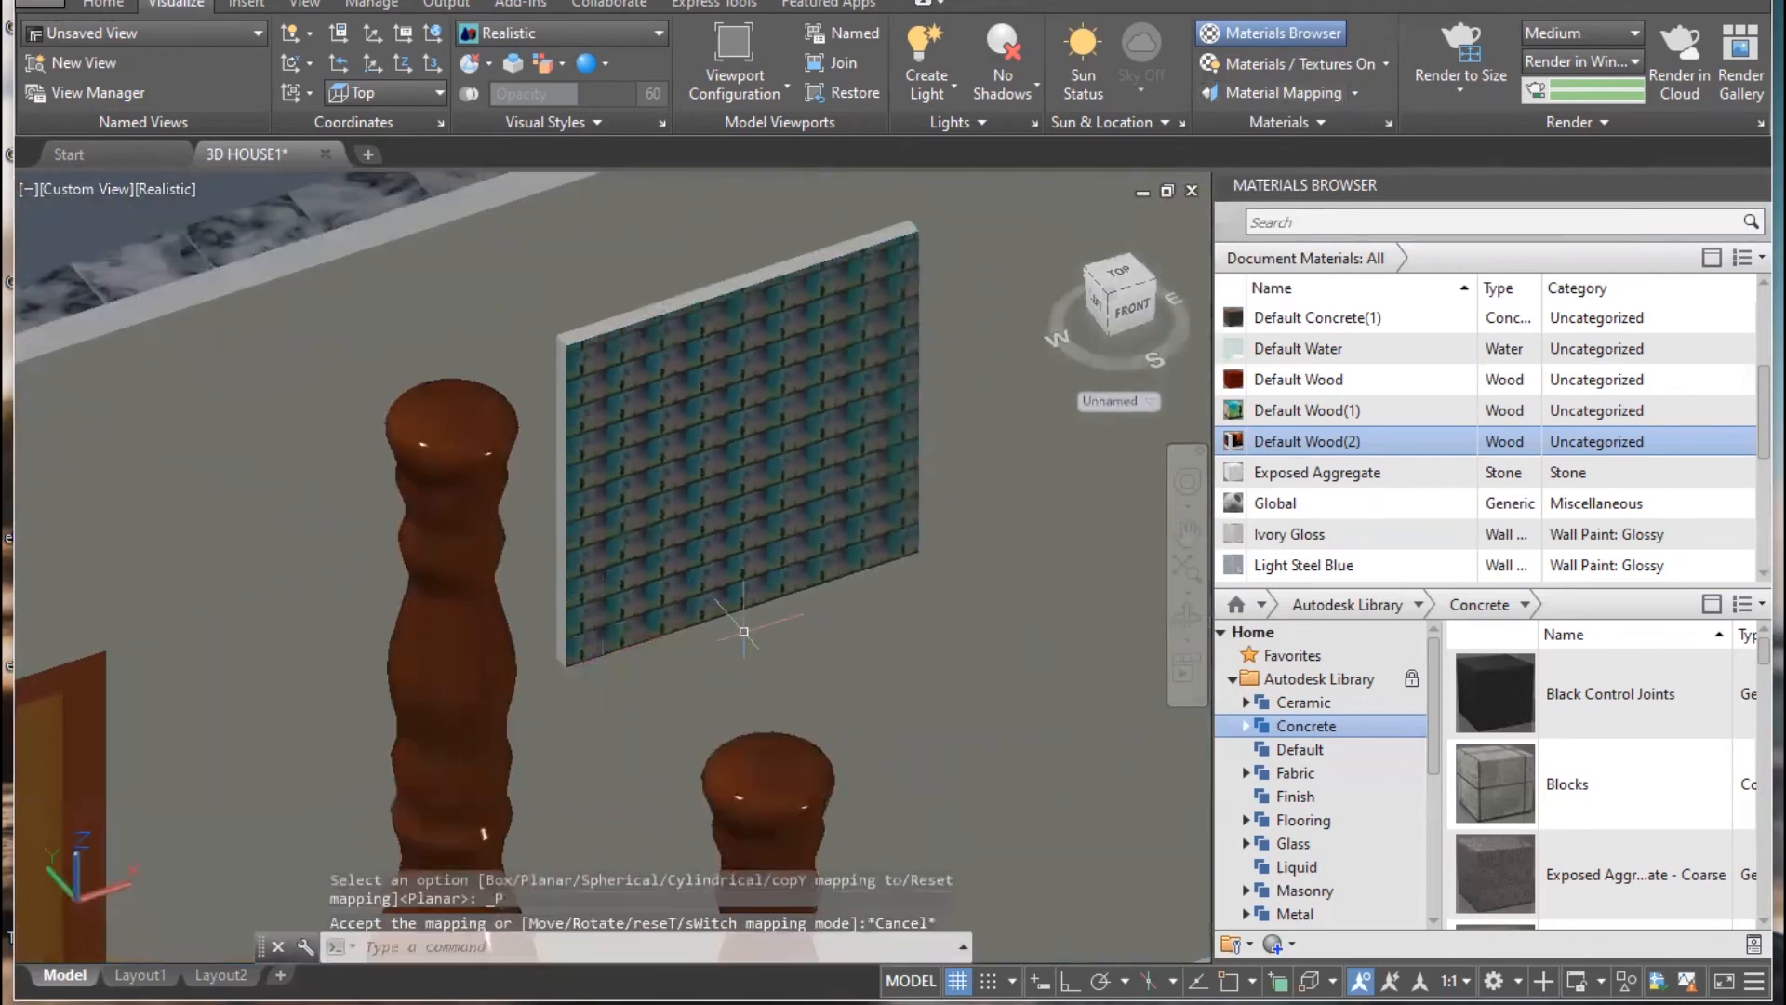
pyautogui.hotkey('ctrl', 'z')
# - Close the Materials Browser and bring the whole house with both wall paintings into view
pyautogui.scroll(-5, 879, 589)
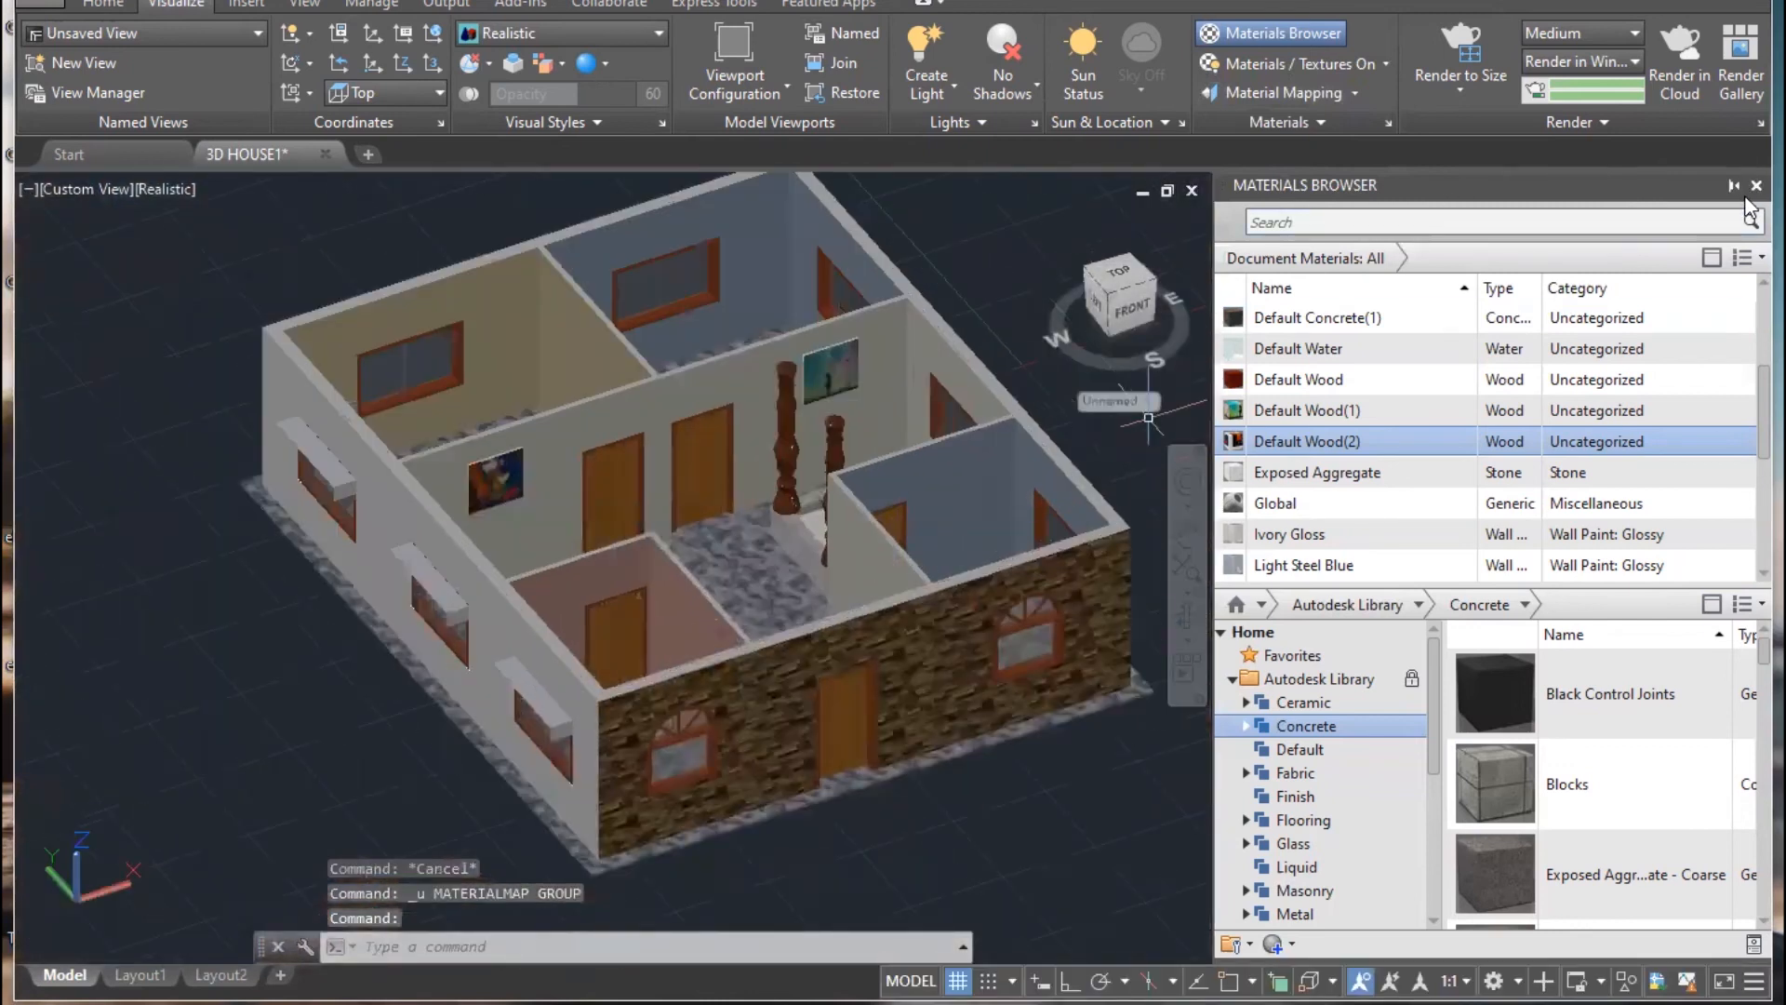
pyautogui.click(1755, 187)
pyautogui.scroll(4, 970, 571)
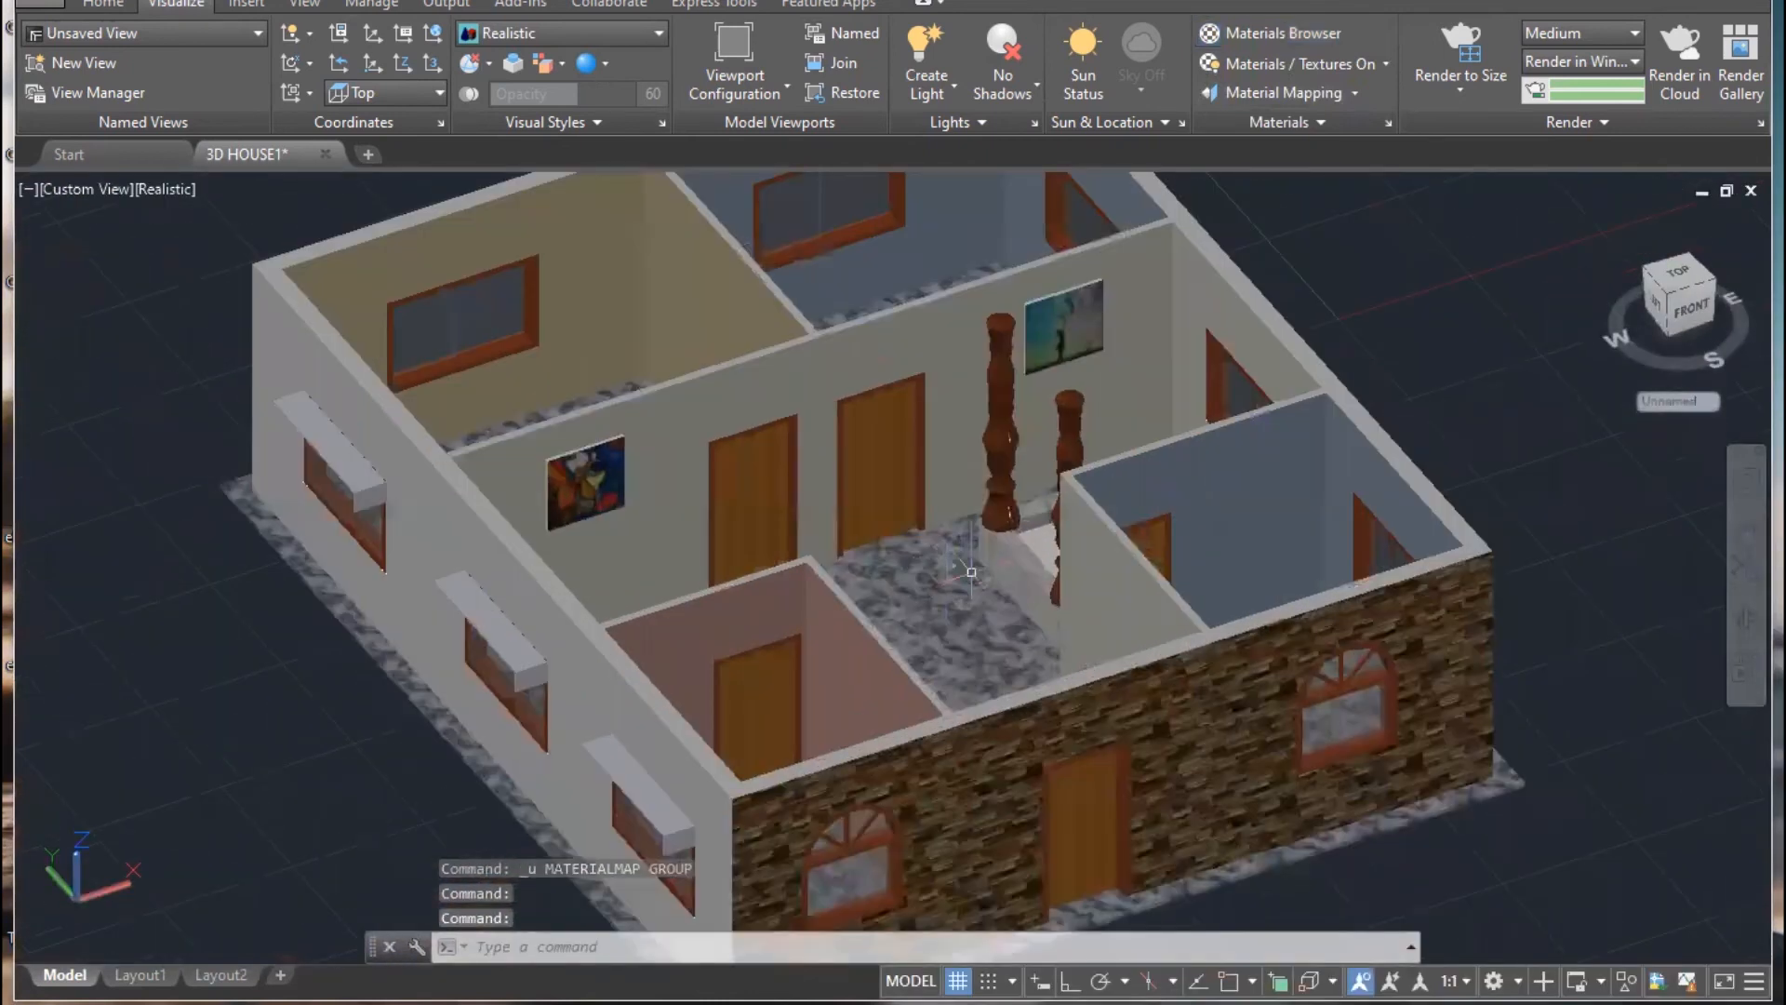
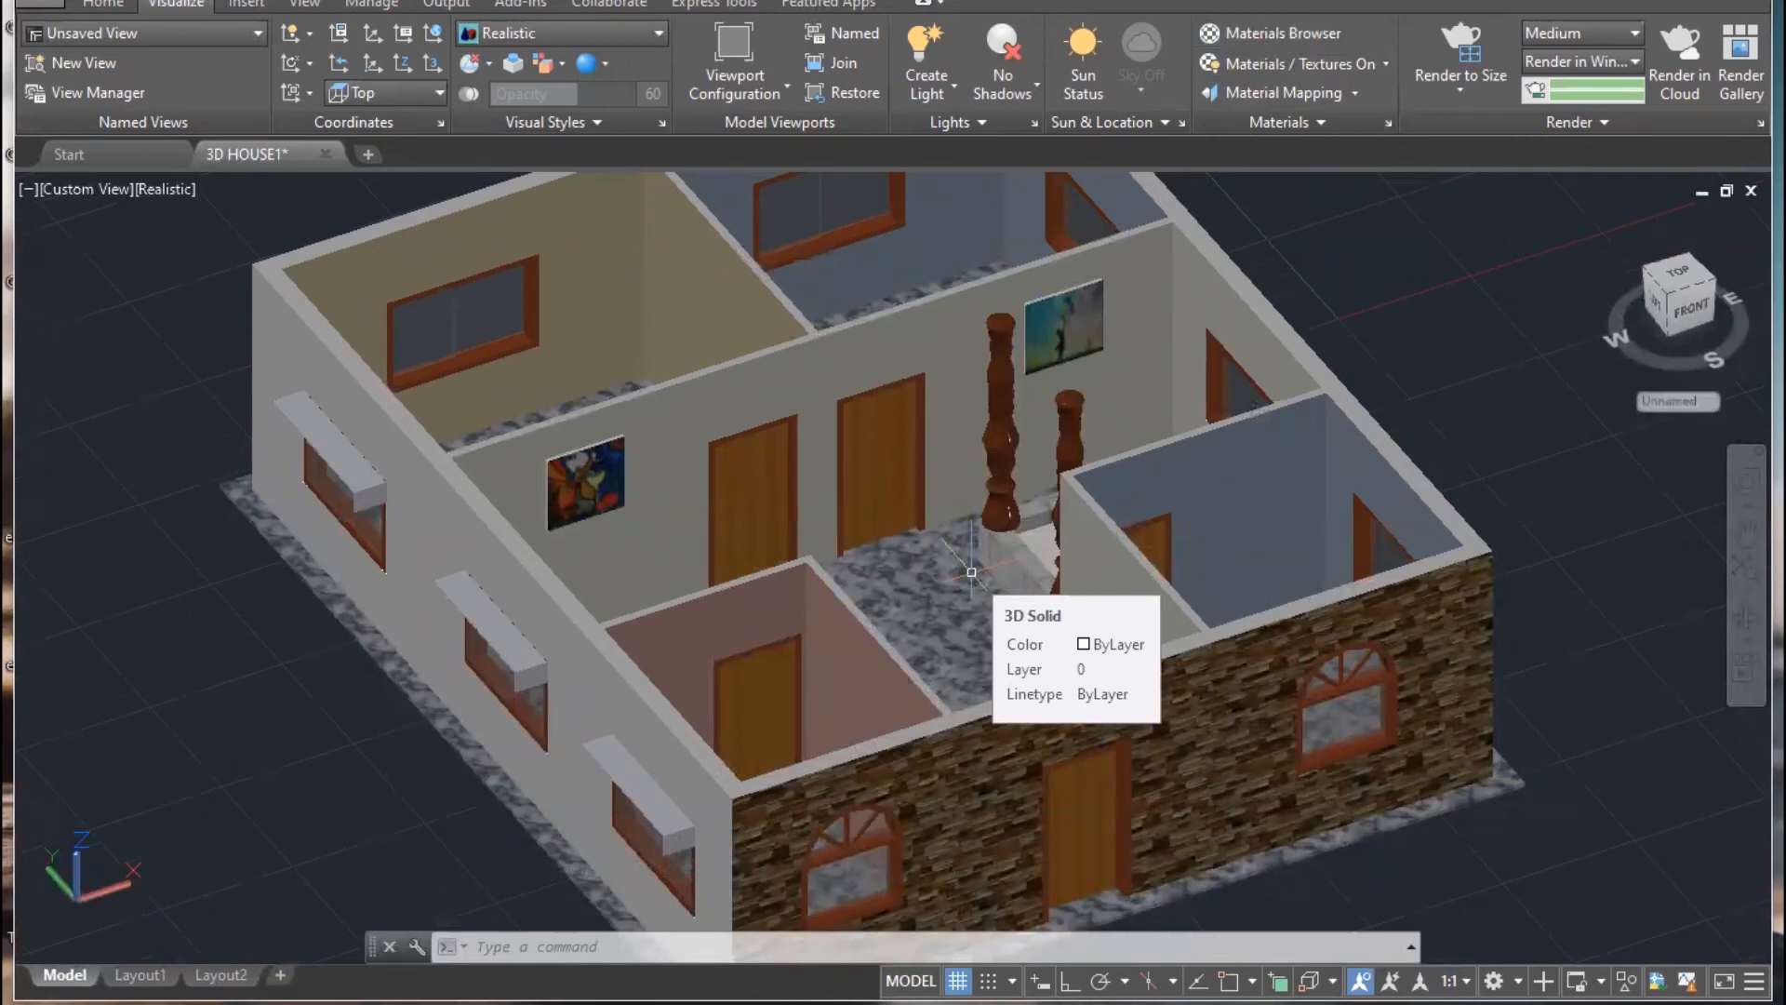
# - Review the planar material mapping option and look over the materials in the house's rooms and on its front wall
pyautogui.click(1354, 94)
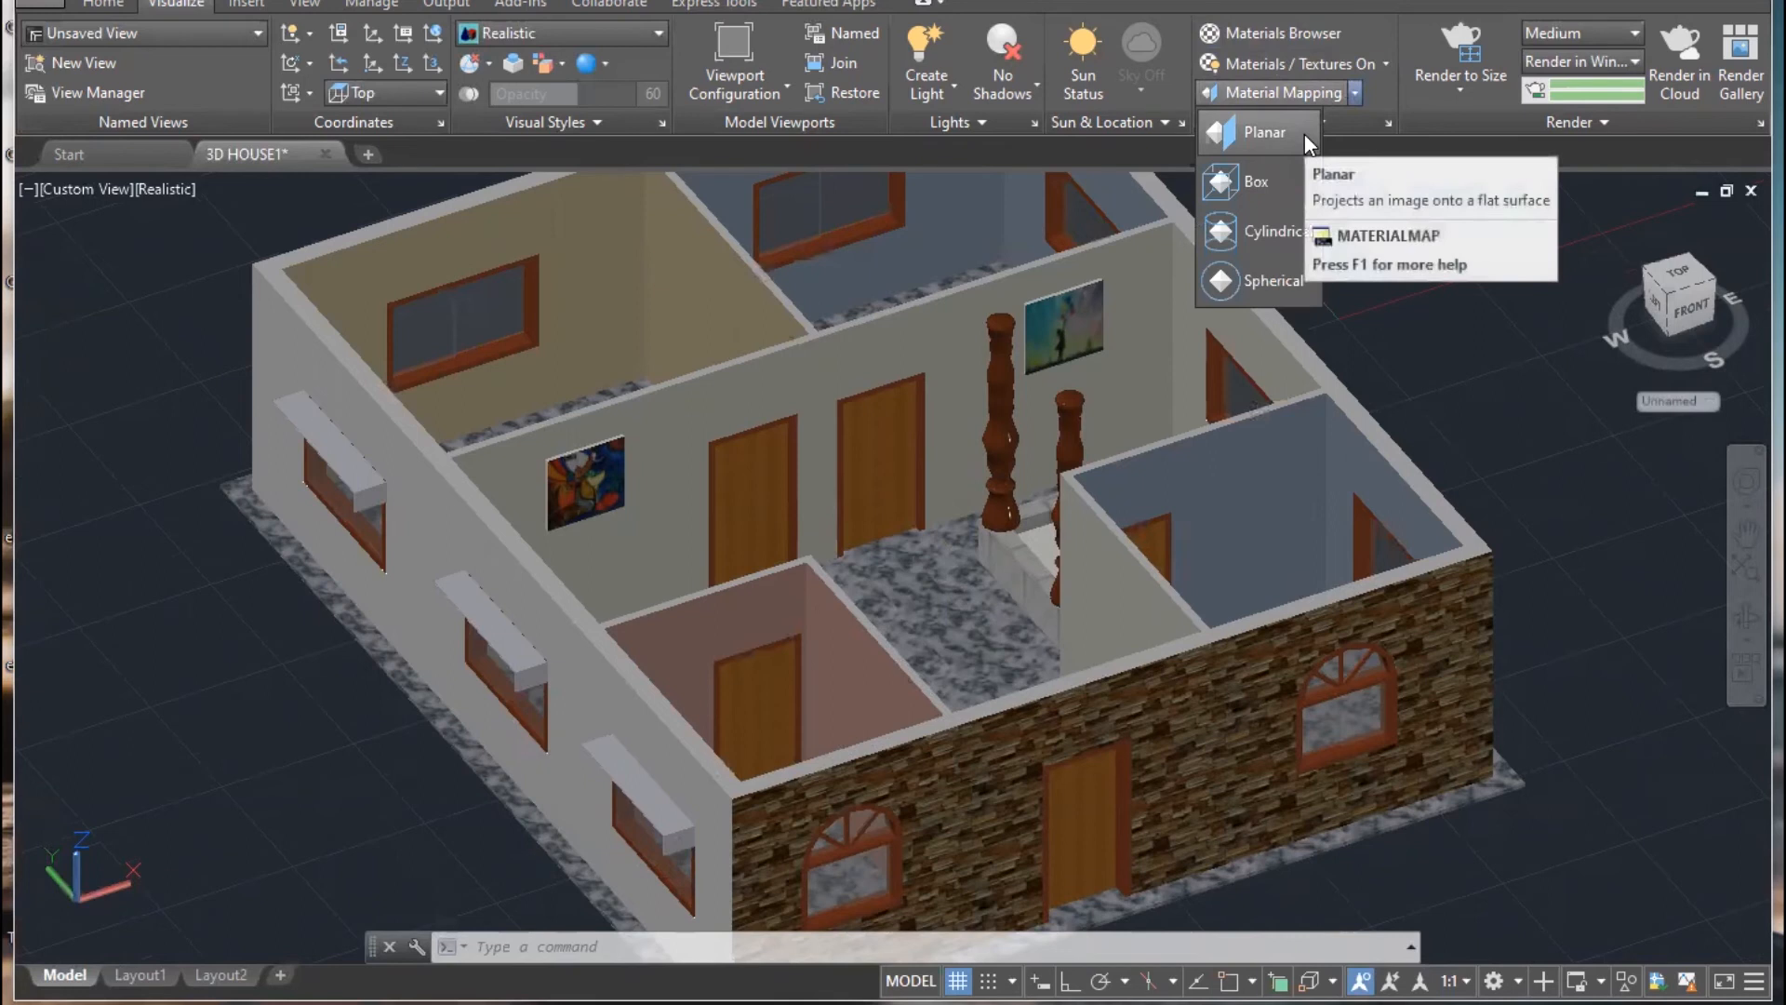
pyautogui.click(1304, 134)
pyautogui.moveTo(1454, 383); pyautogui.dragTo(1380, 395, button='middle')
pyautogui.moveTo(1181, 628); pyautogui.dragTo(732, 492, button='middle')
pyautogui.scroll(4, 732, 491)
pyautogui.moveTo(734, 415); pyautogui.dragTo(822, 597, button='middle')
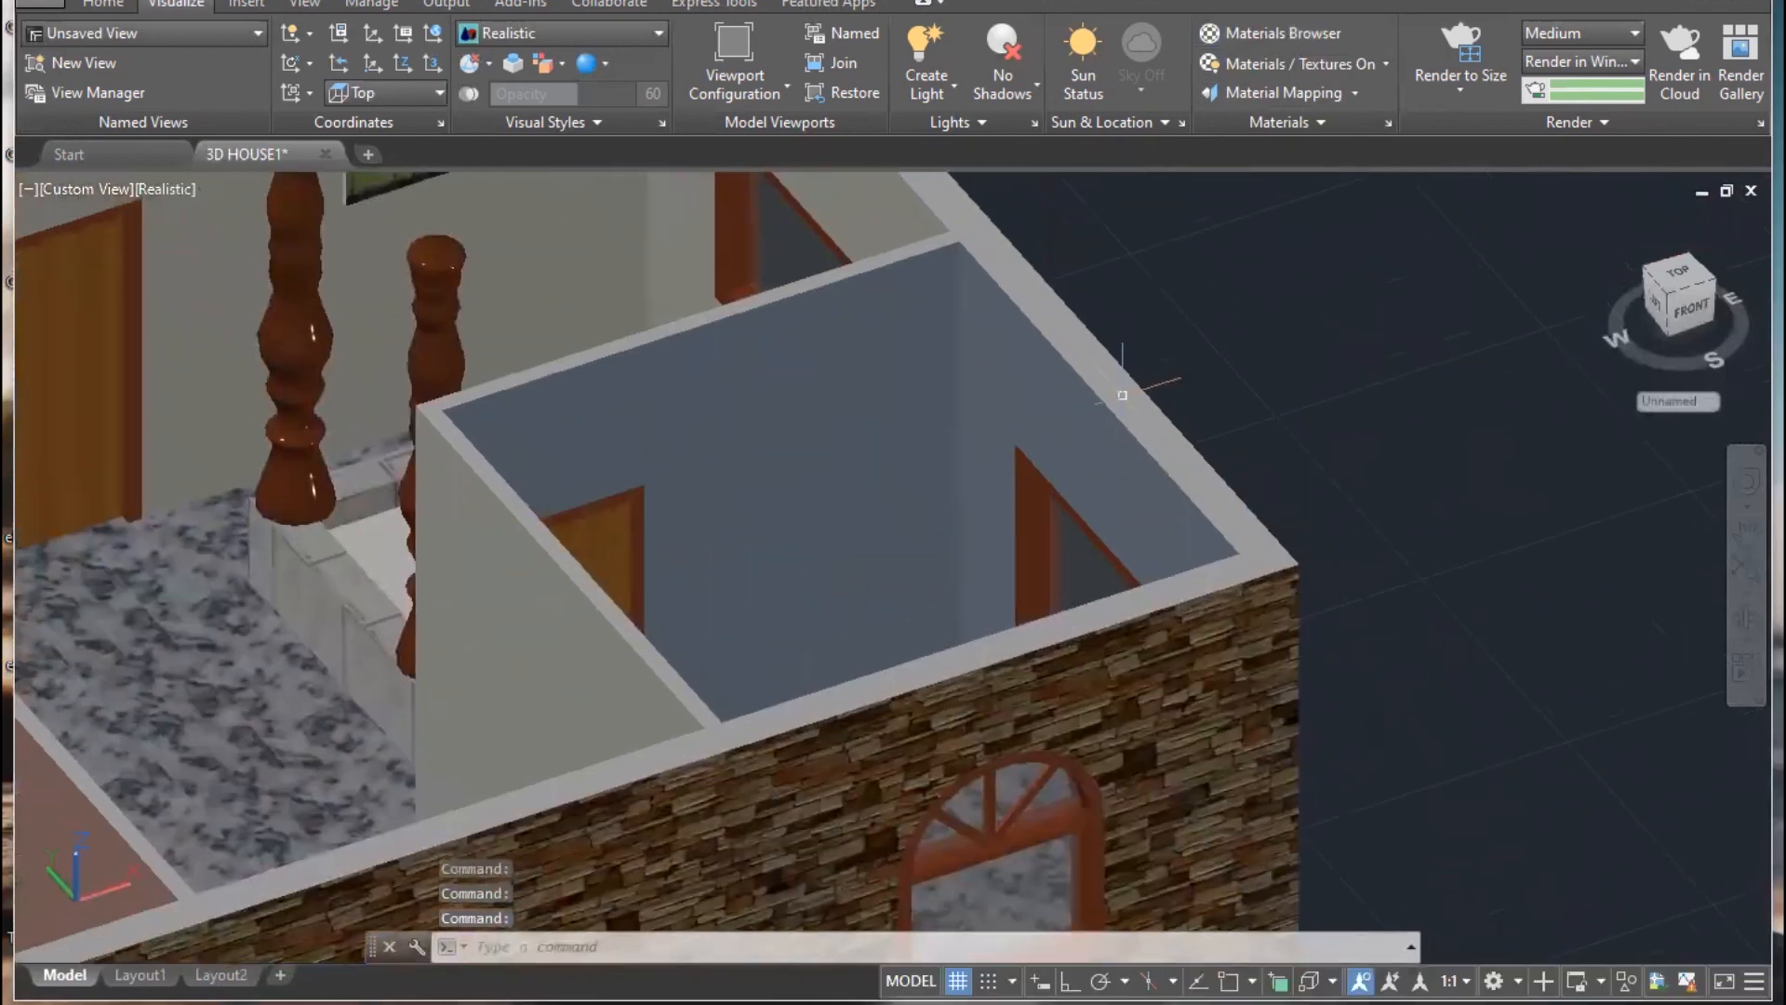
pyautogui.scroll(-3, 1132, 425)
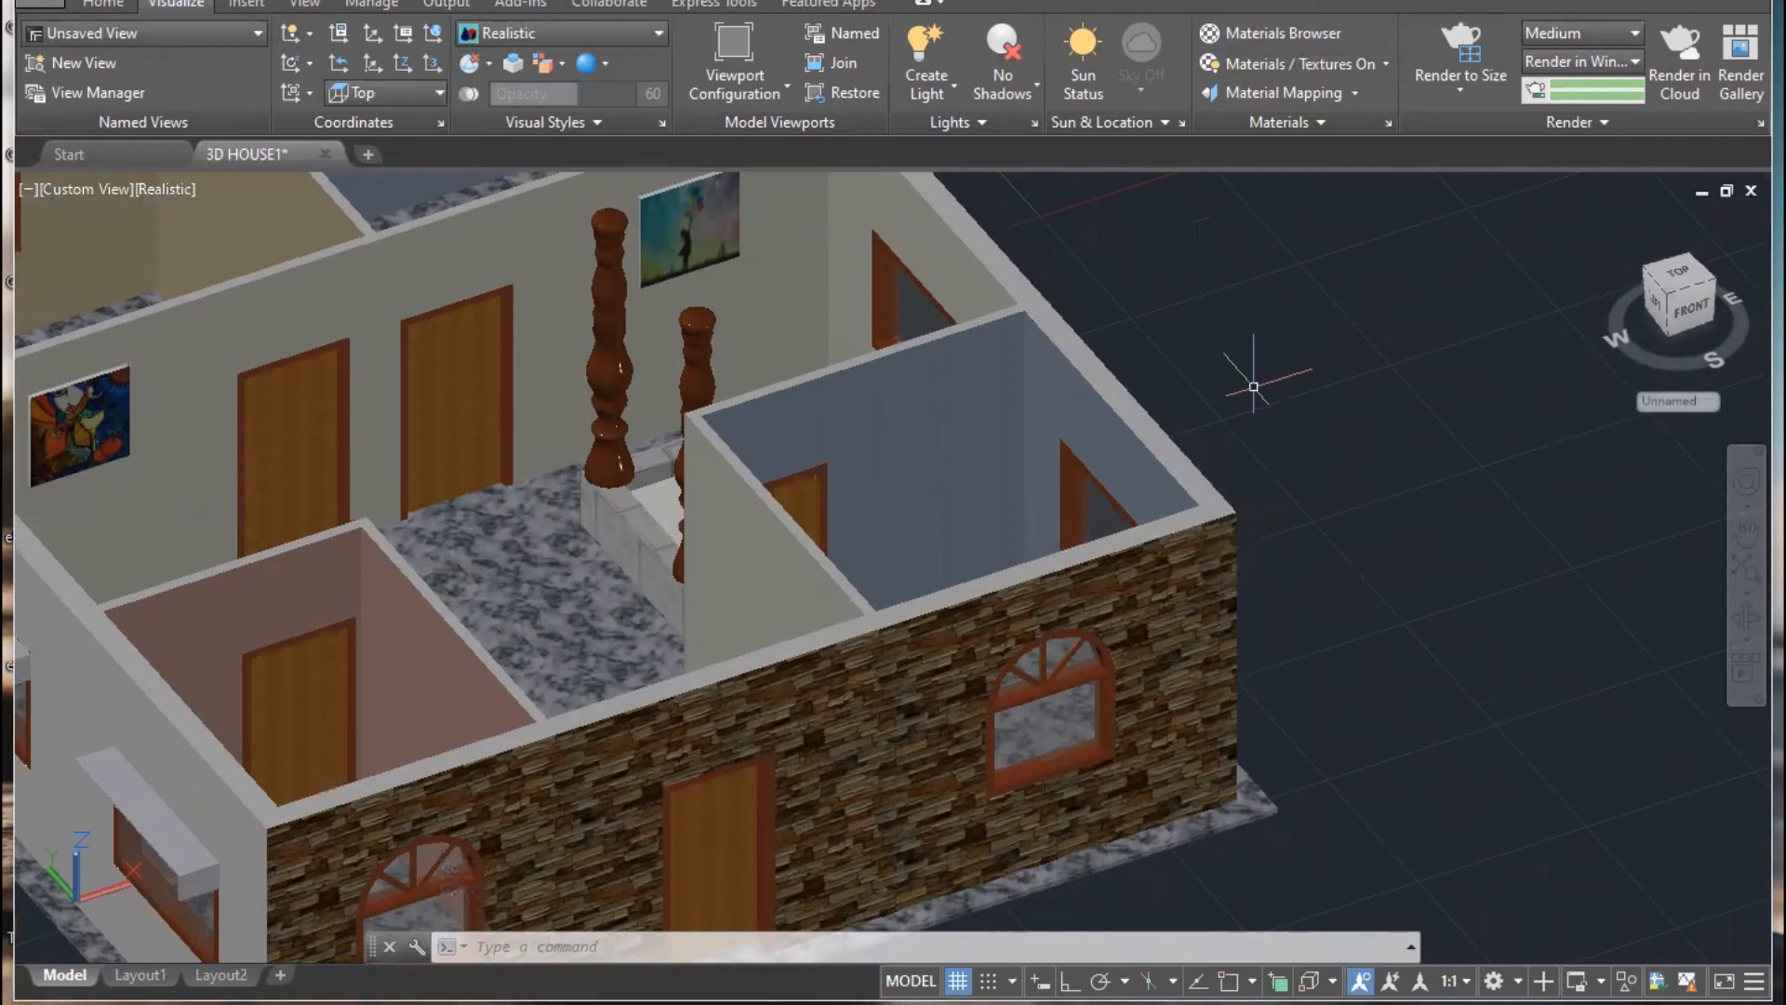
pyautogui.scroll(-4, 1253, 386)
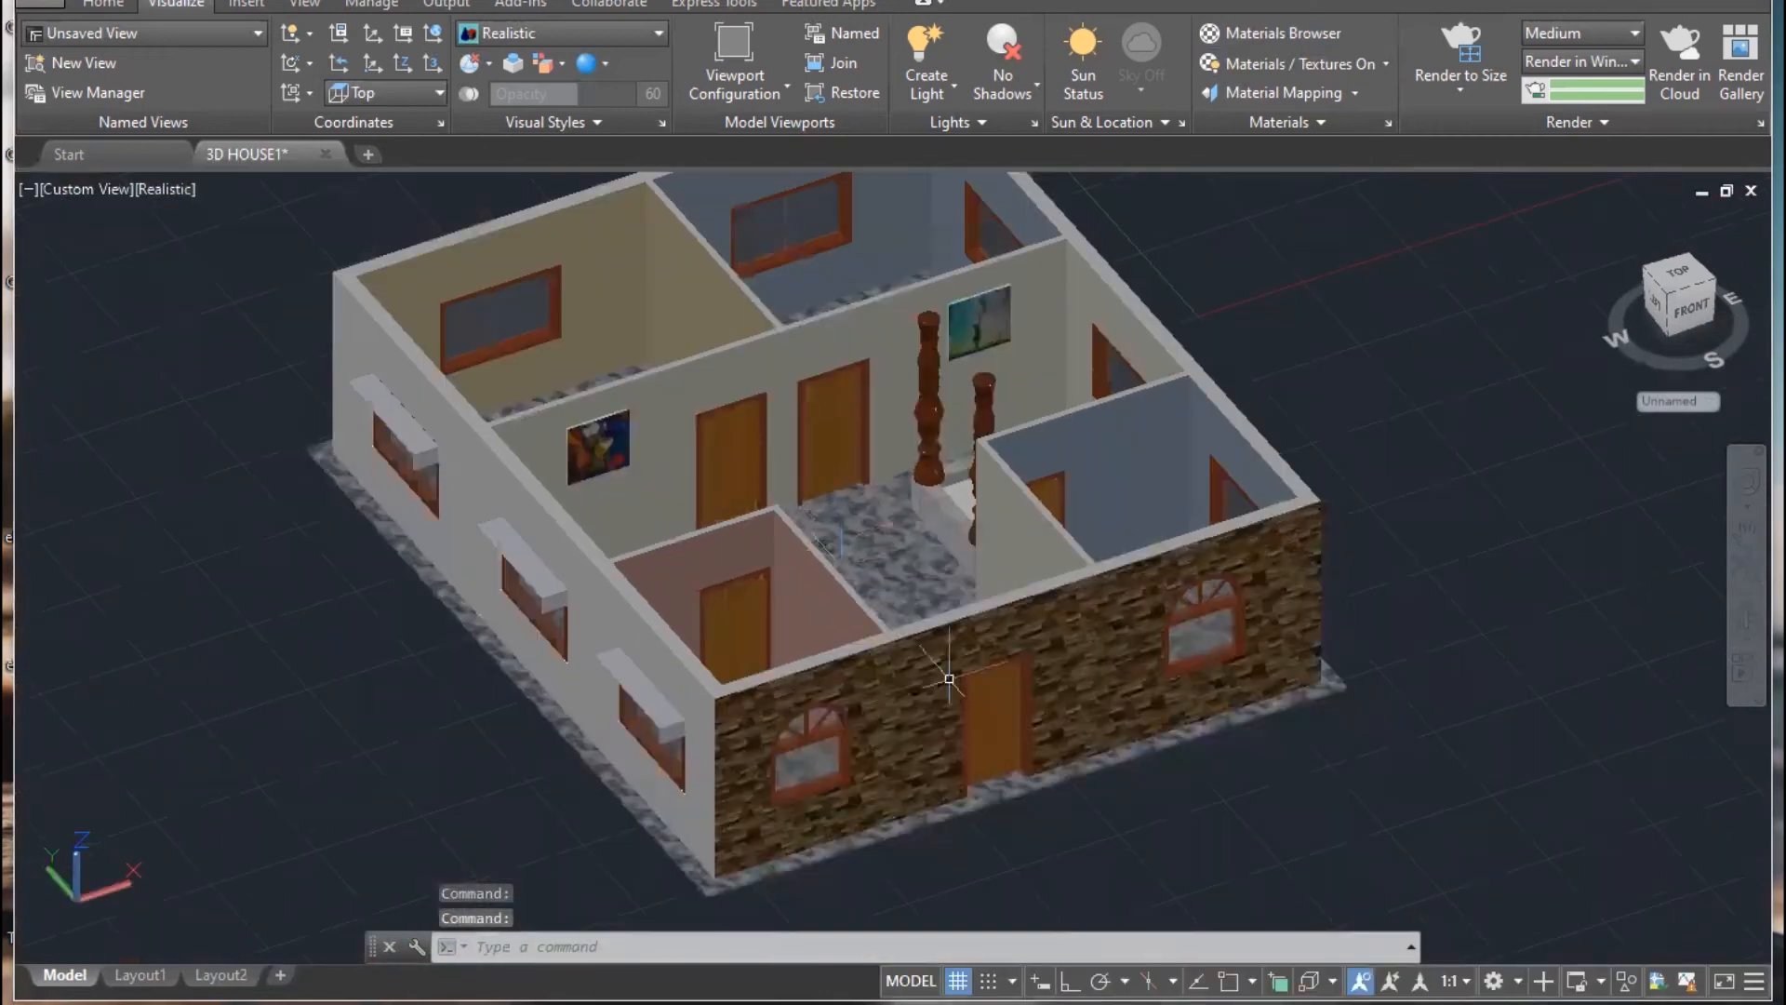
# - Open the Materials Browser and try to assign Wax - Black on Red Wood to the side-wall window sunshade nearest the stone front
pyautogui.scroll(5, 837, 650)
pyautogui.keyDown('shift'); pyautogui.moveTo(546, 686); pyautogui.dragTo(651, 581, button='middle'); pyautogui.keyUp('shift')
pyautogui.scroll(4, 632, 566)
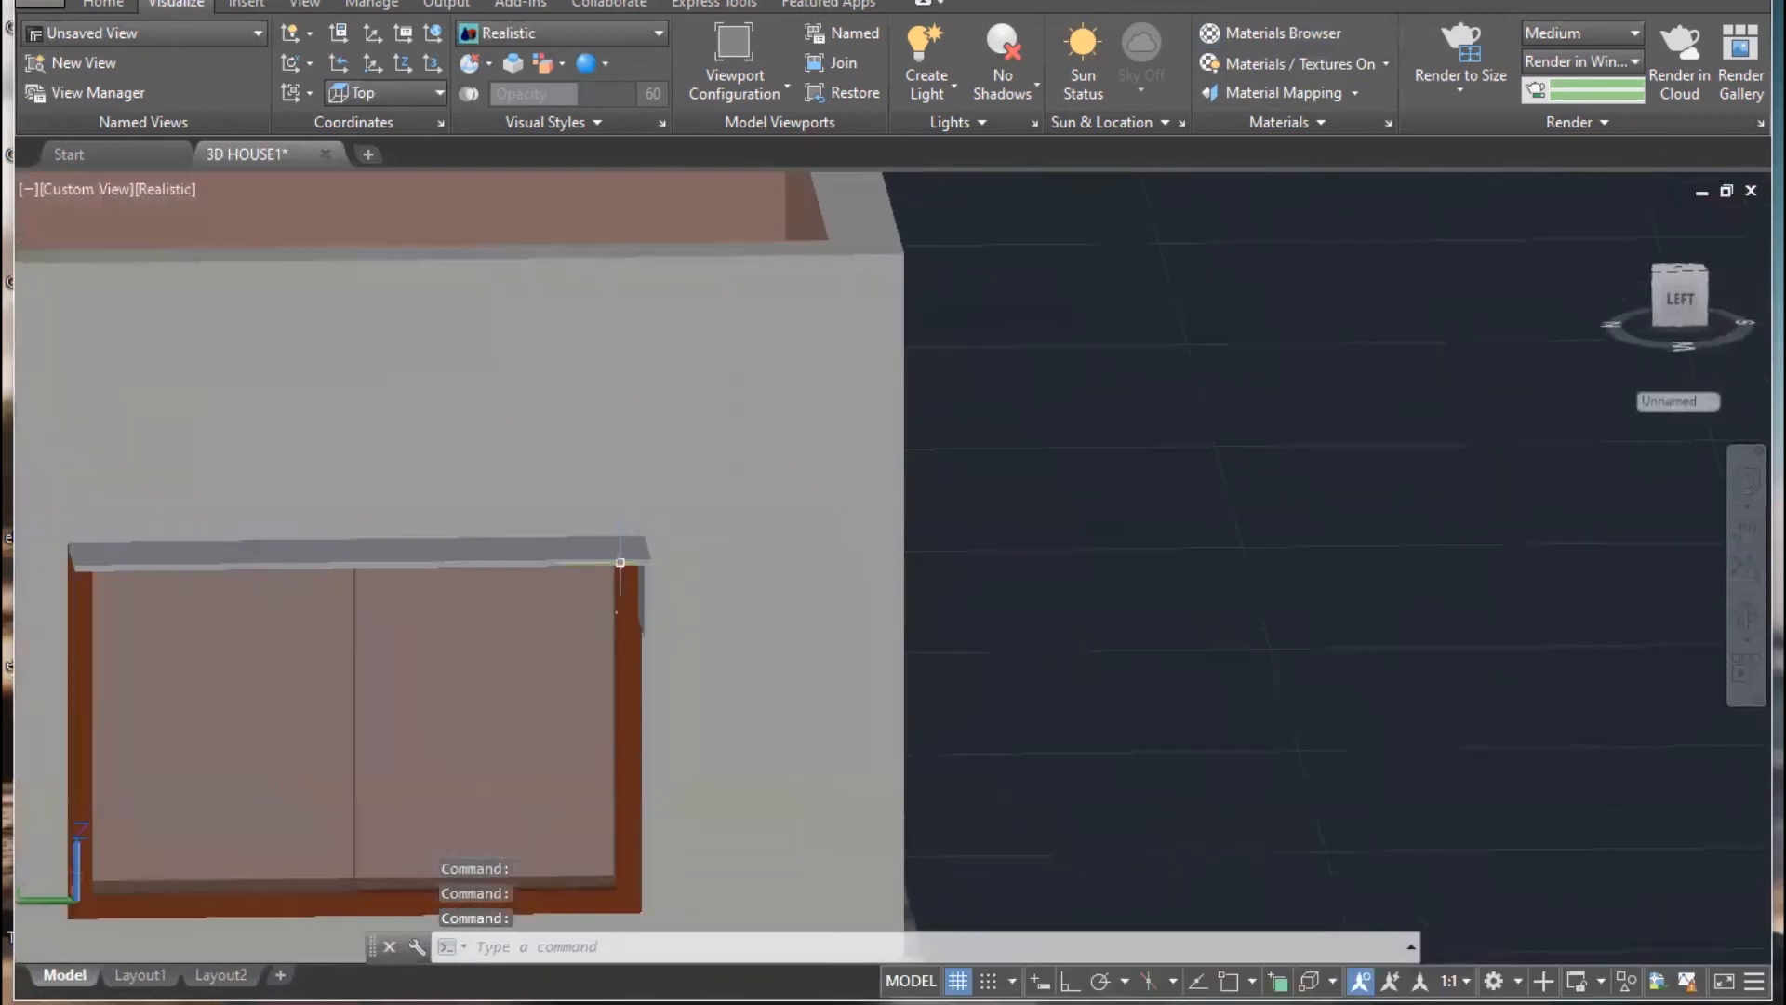
pyautogui.scroll(2, 655, 573)
pyautogui.press('Escape')
pyautogui.click(655, 564)
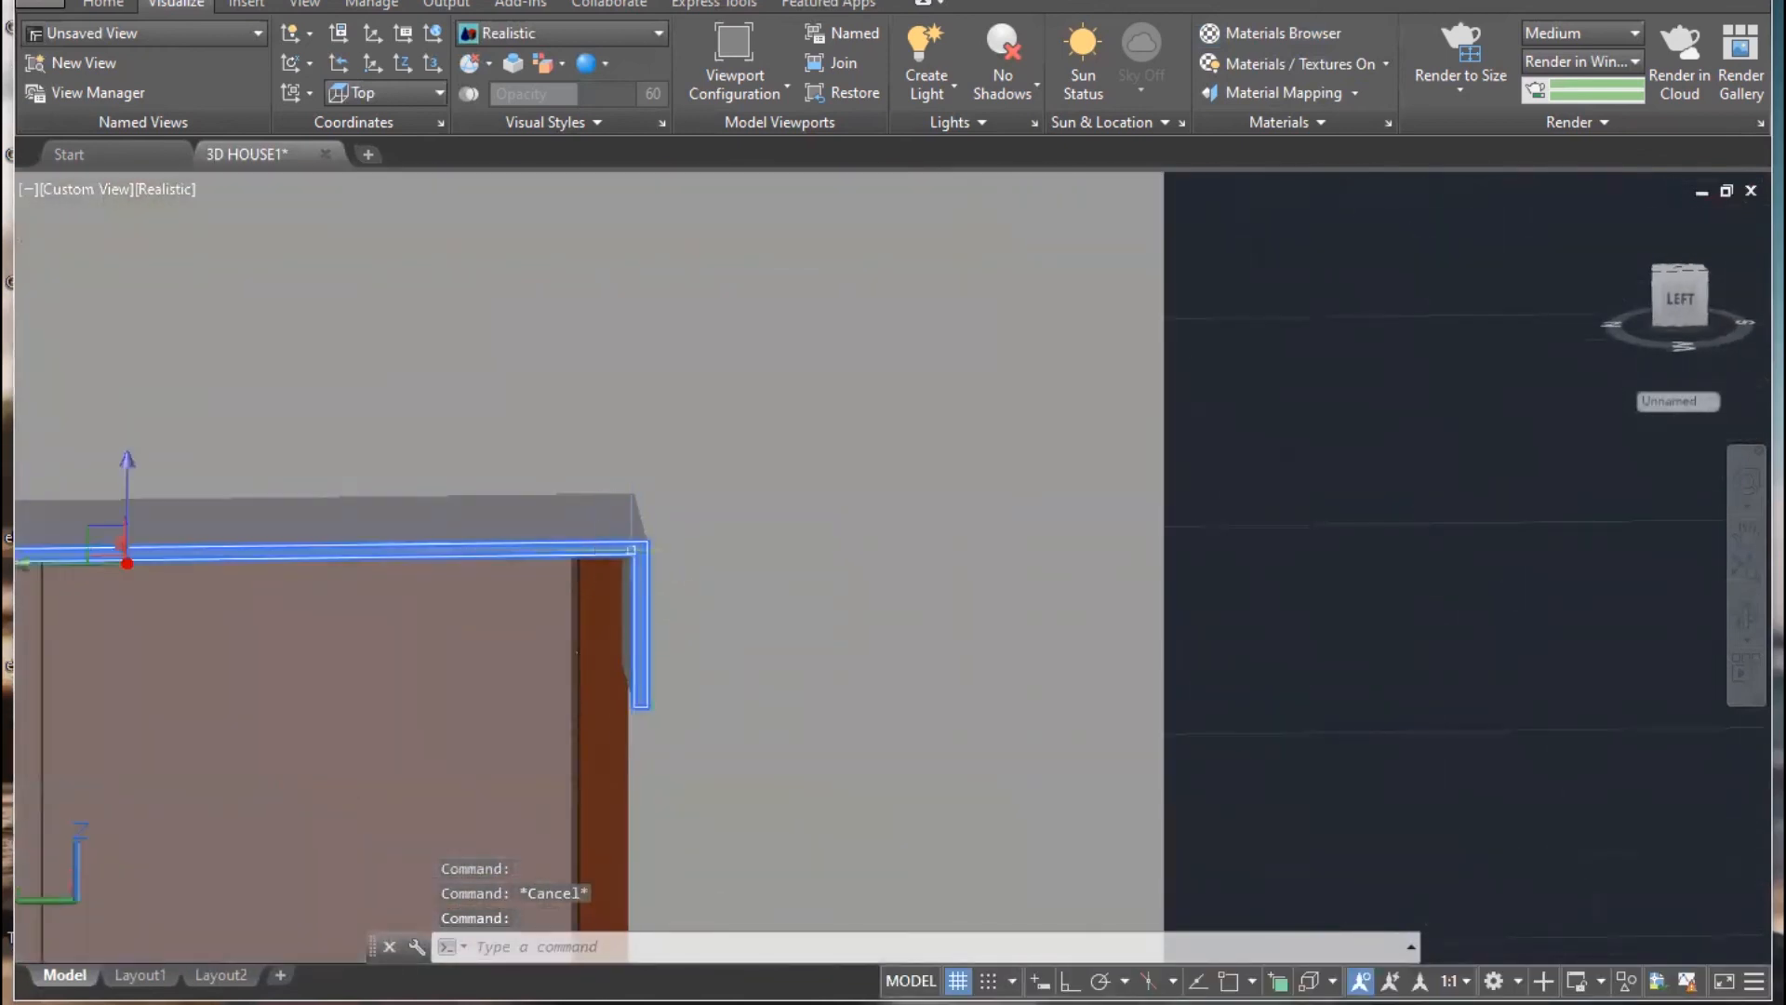
pyautogui.scroll(-3, 826, 546)
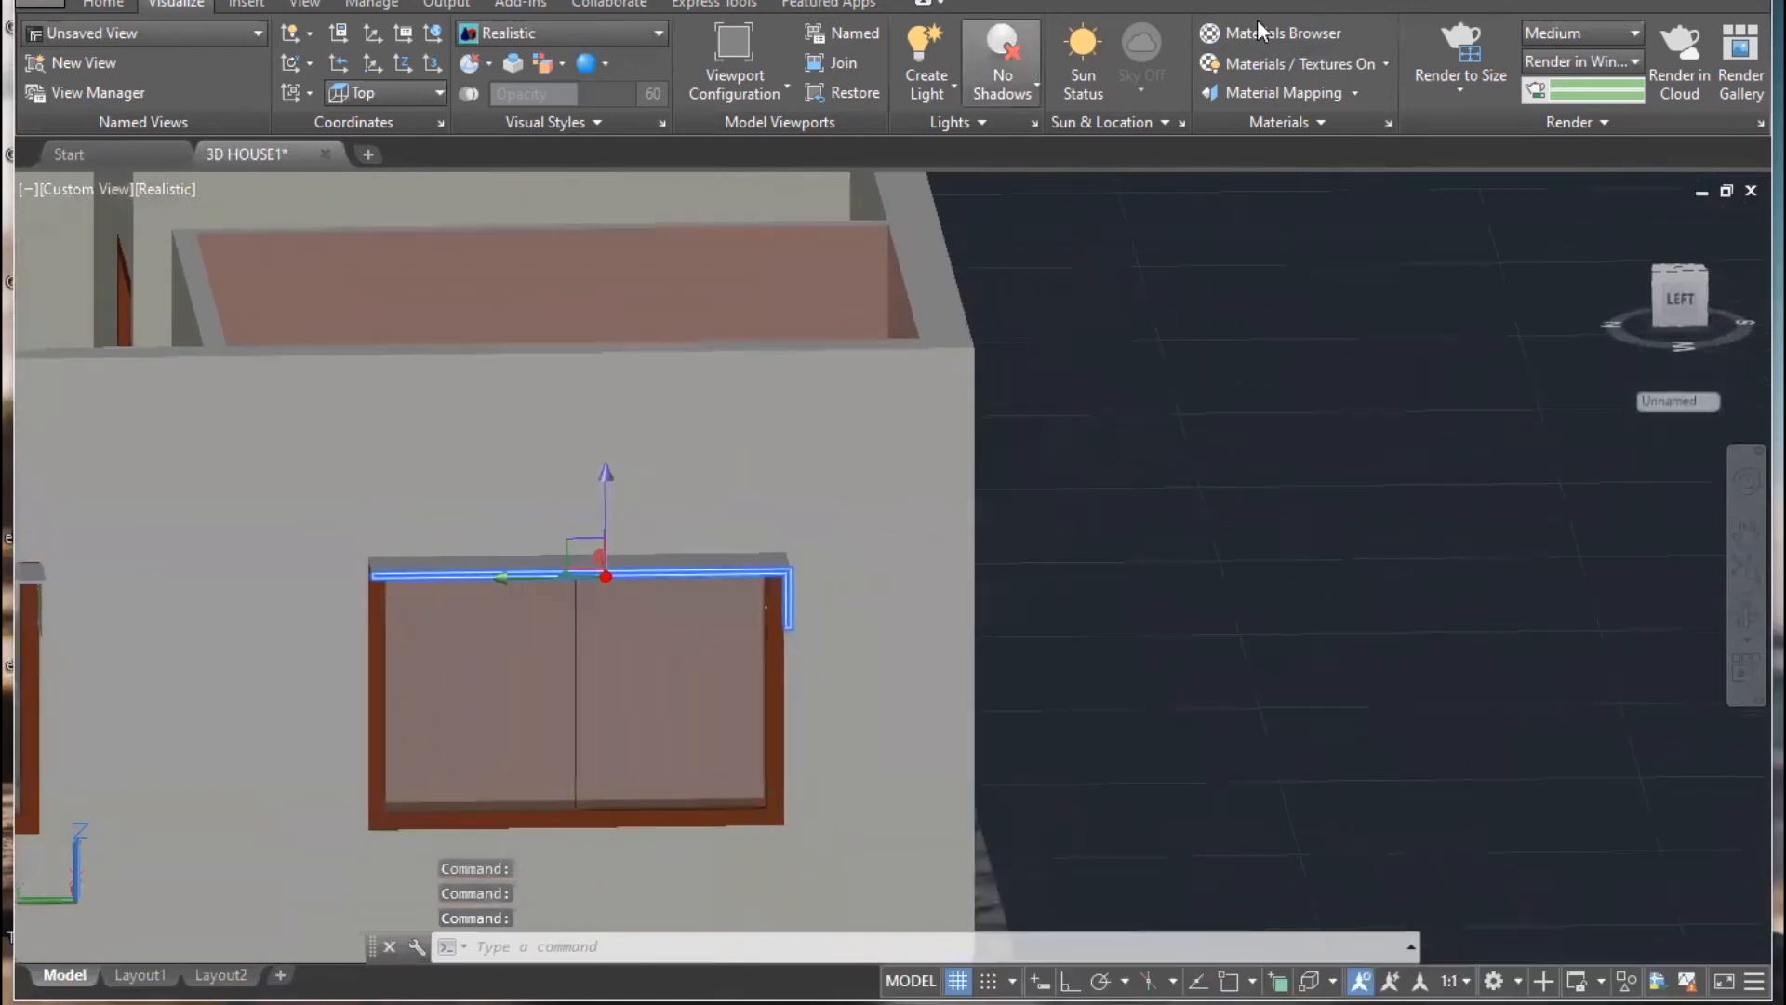
pyautogui.click(1292, 33)
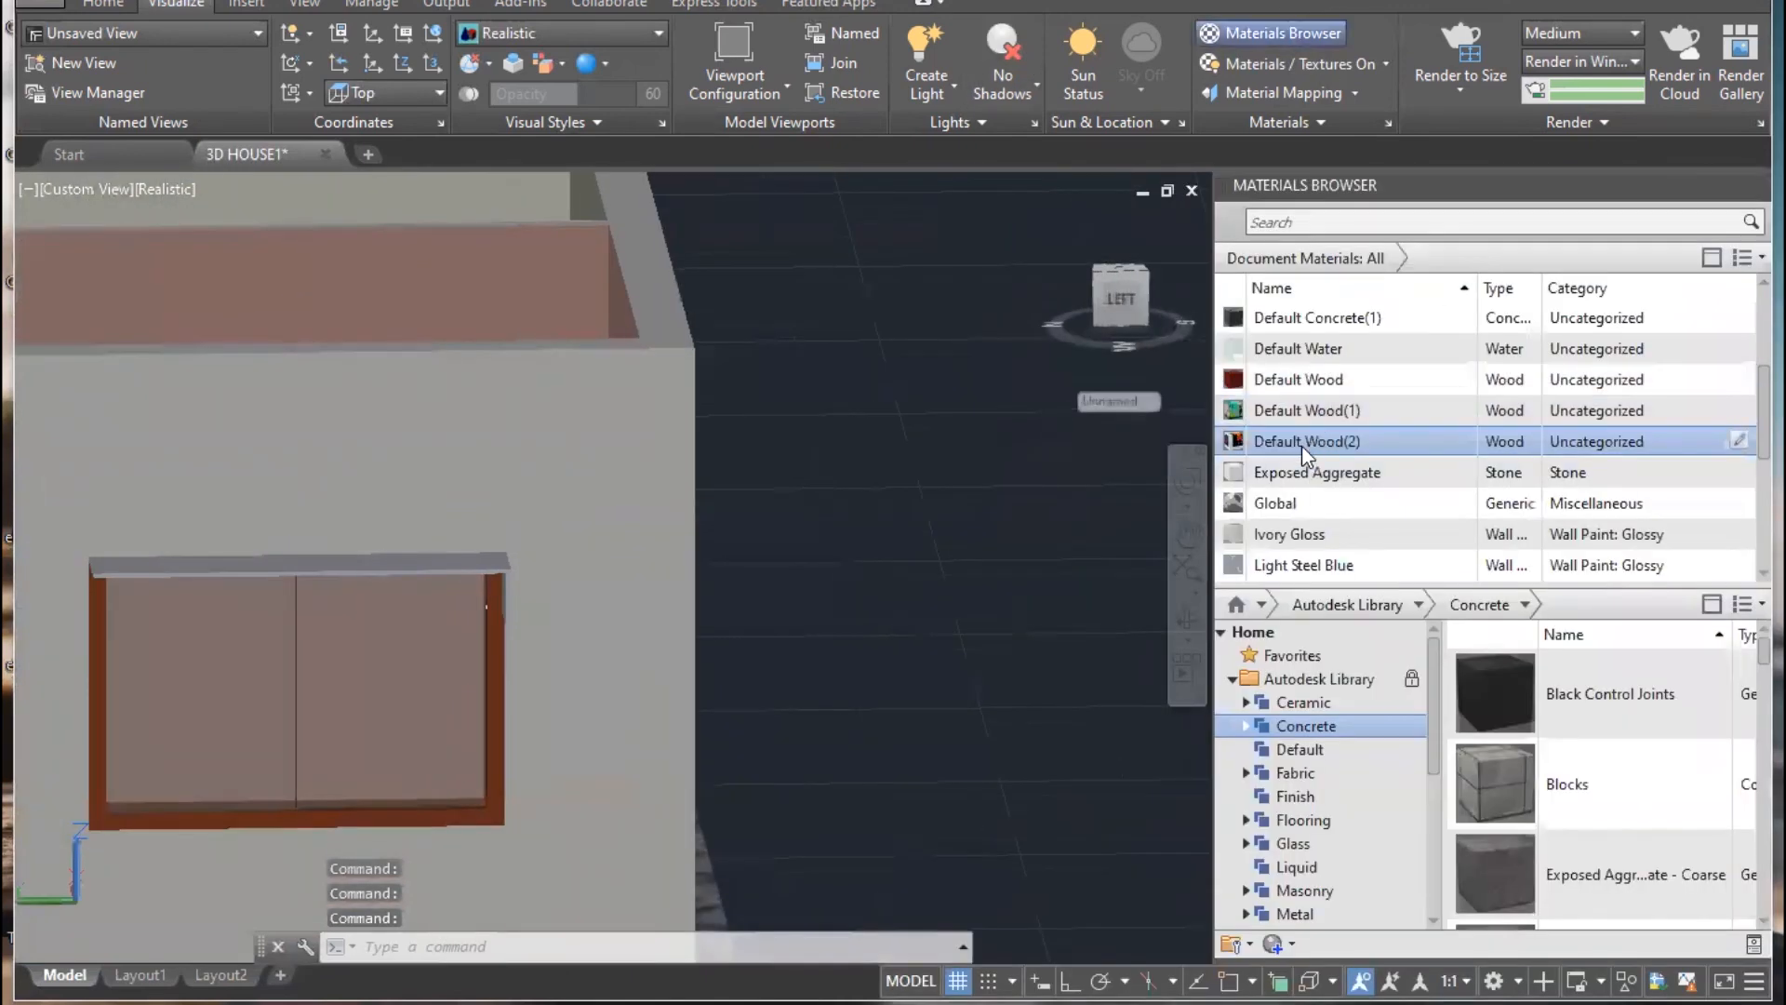
pyautogui.scroll(-1, 1302, 456)
pyautogui.scroll(-1, 1302, 483)
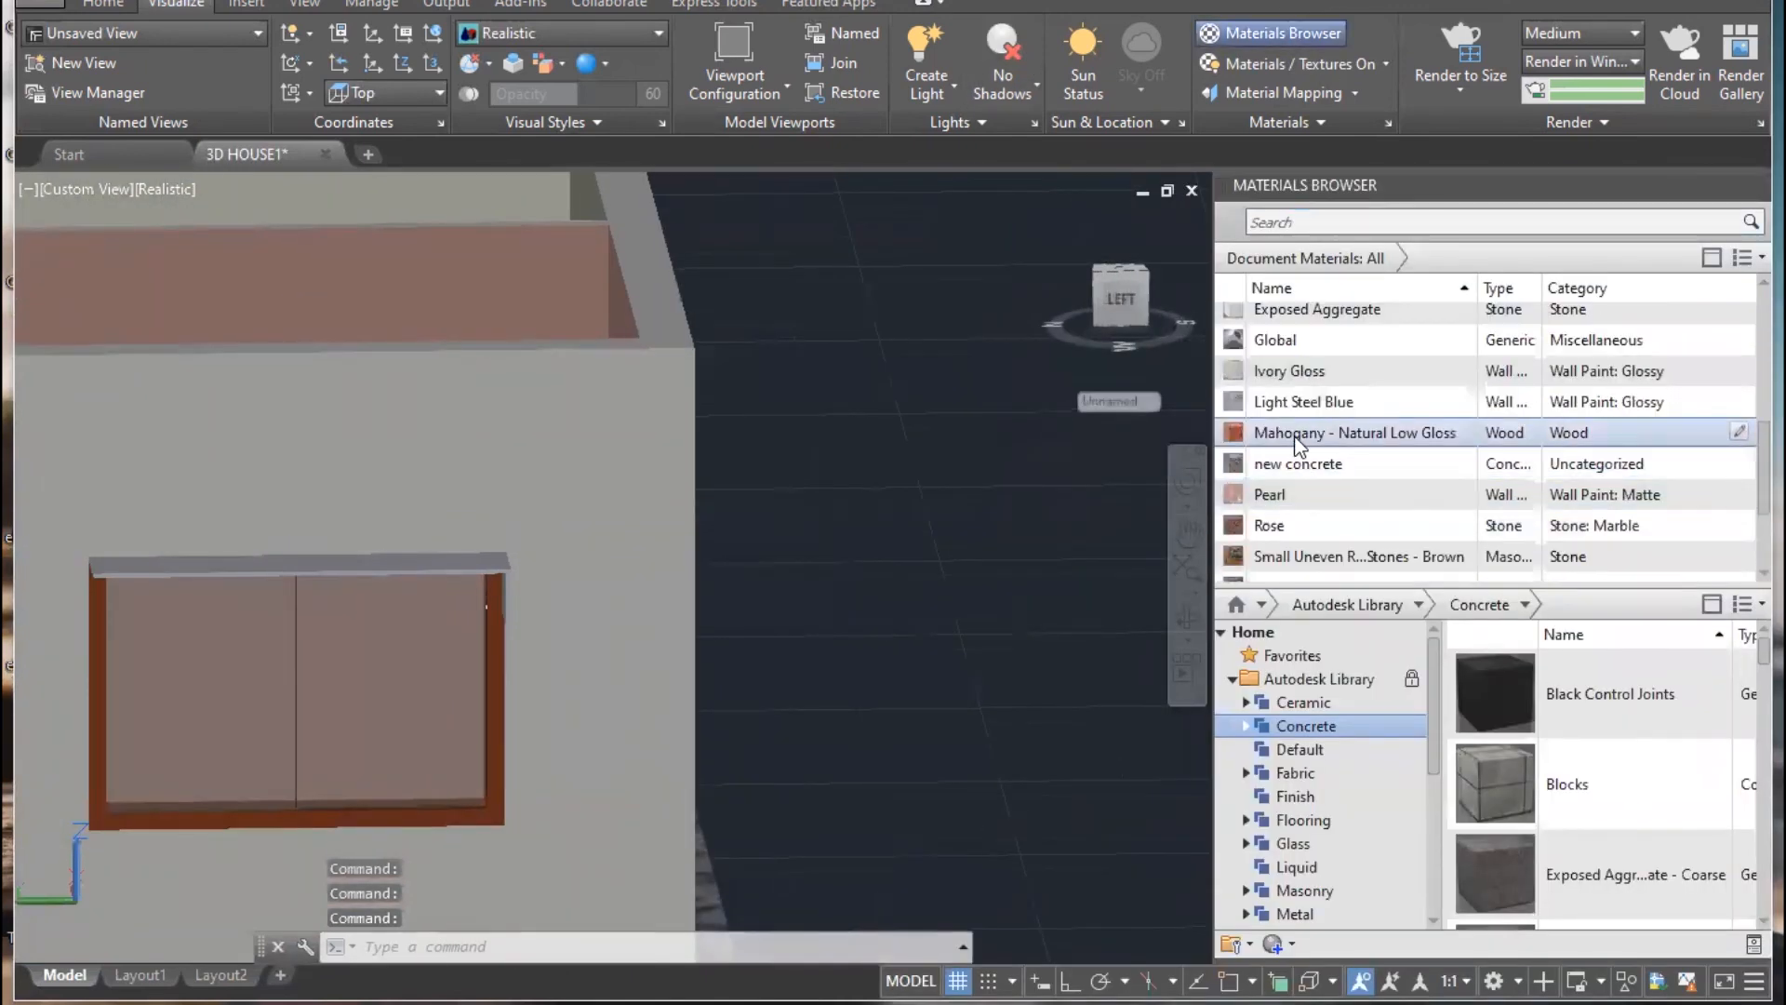
pyautogui.scroll(-1, 1291, 502)
pyautogui.scroll(-1, 1292, 511)
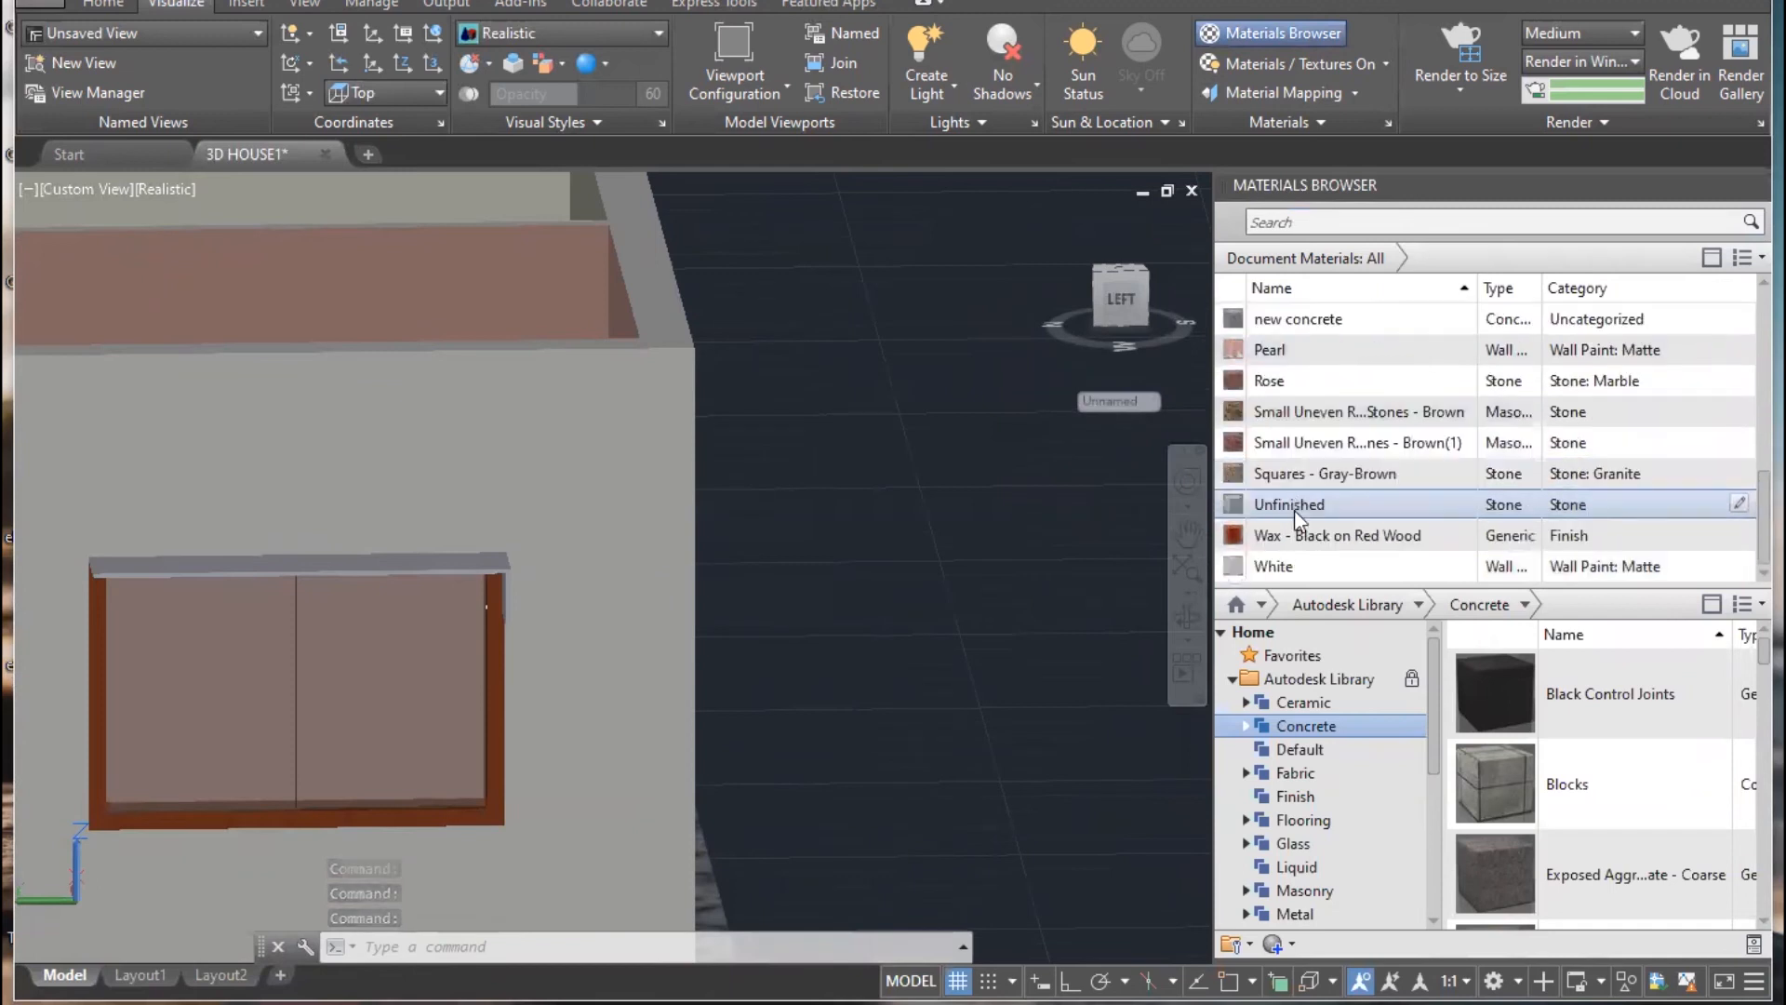
pyautogui.rightClick(1298, 535)
pyautogui.click(612, 588)
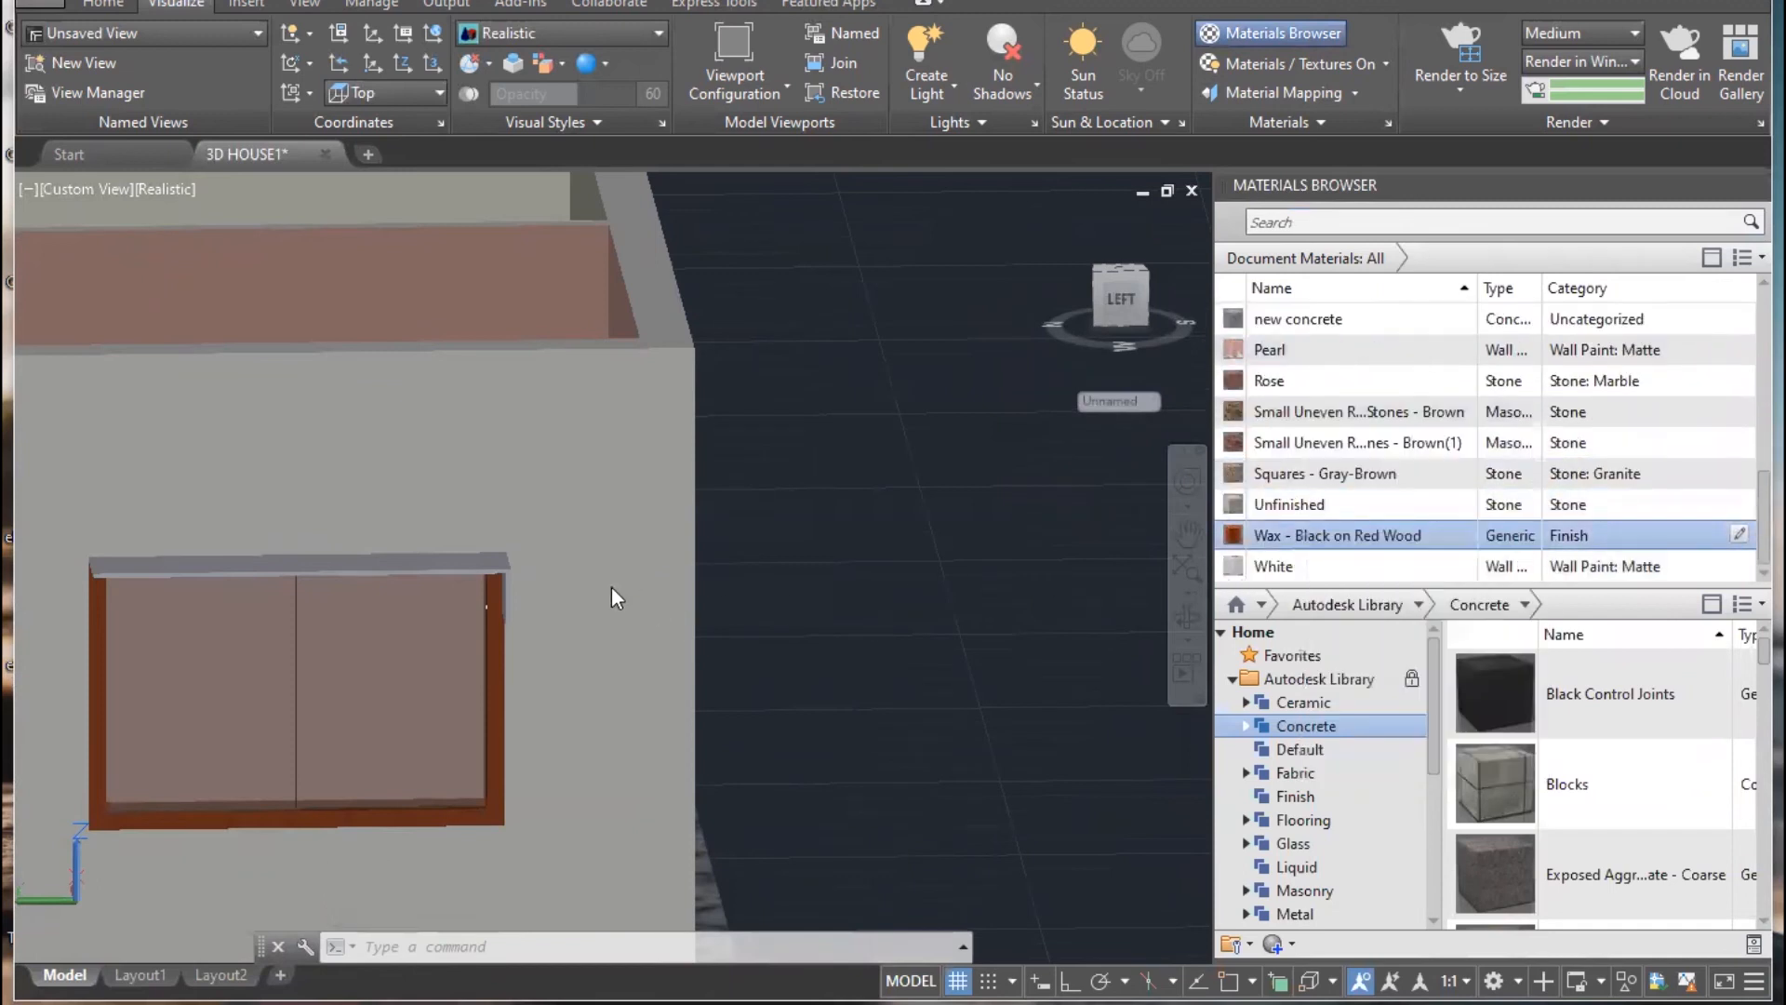
# - Assign the Wax - Black on Red Wood material to the edge strip of the sunshade above the same side-wall window
pyautogui.scroll(5, 524, 578)
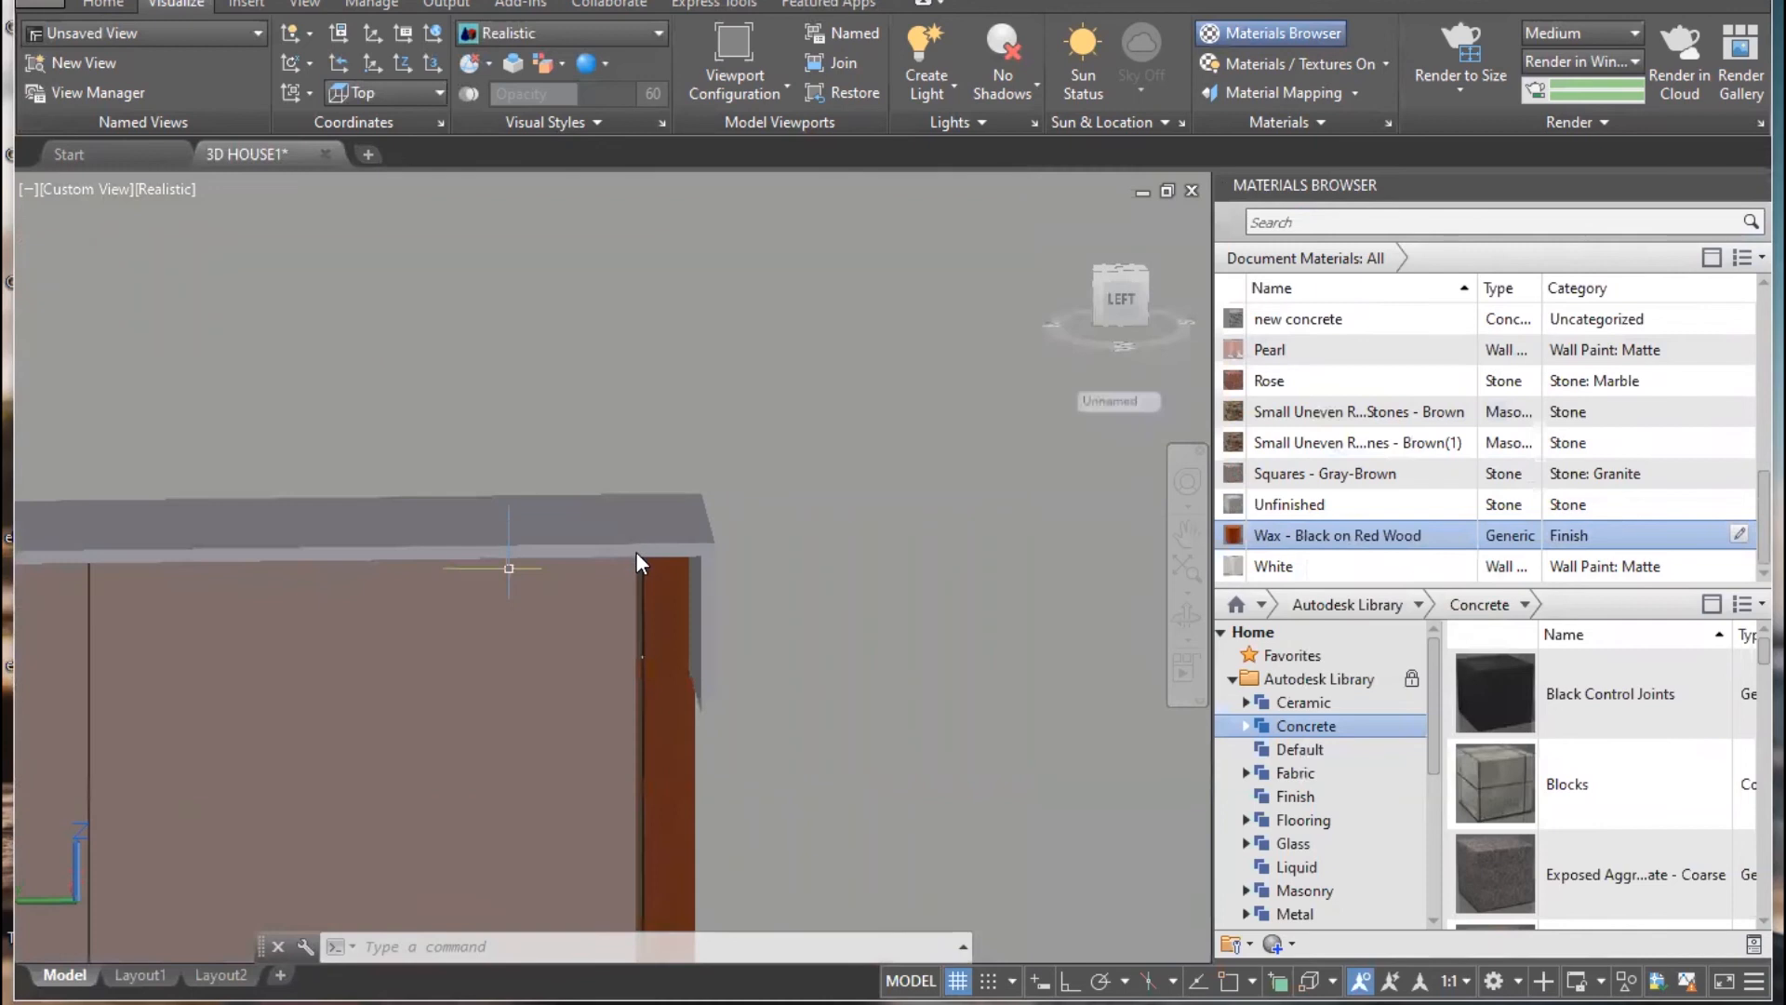
pyautogui.scroll(3, 635, 550)
pyautogui.click(742, 532)
pyautogui.press('Escape')
pyautogui.click(813, 542)
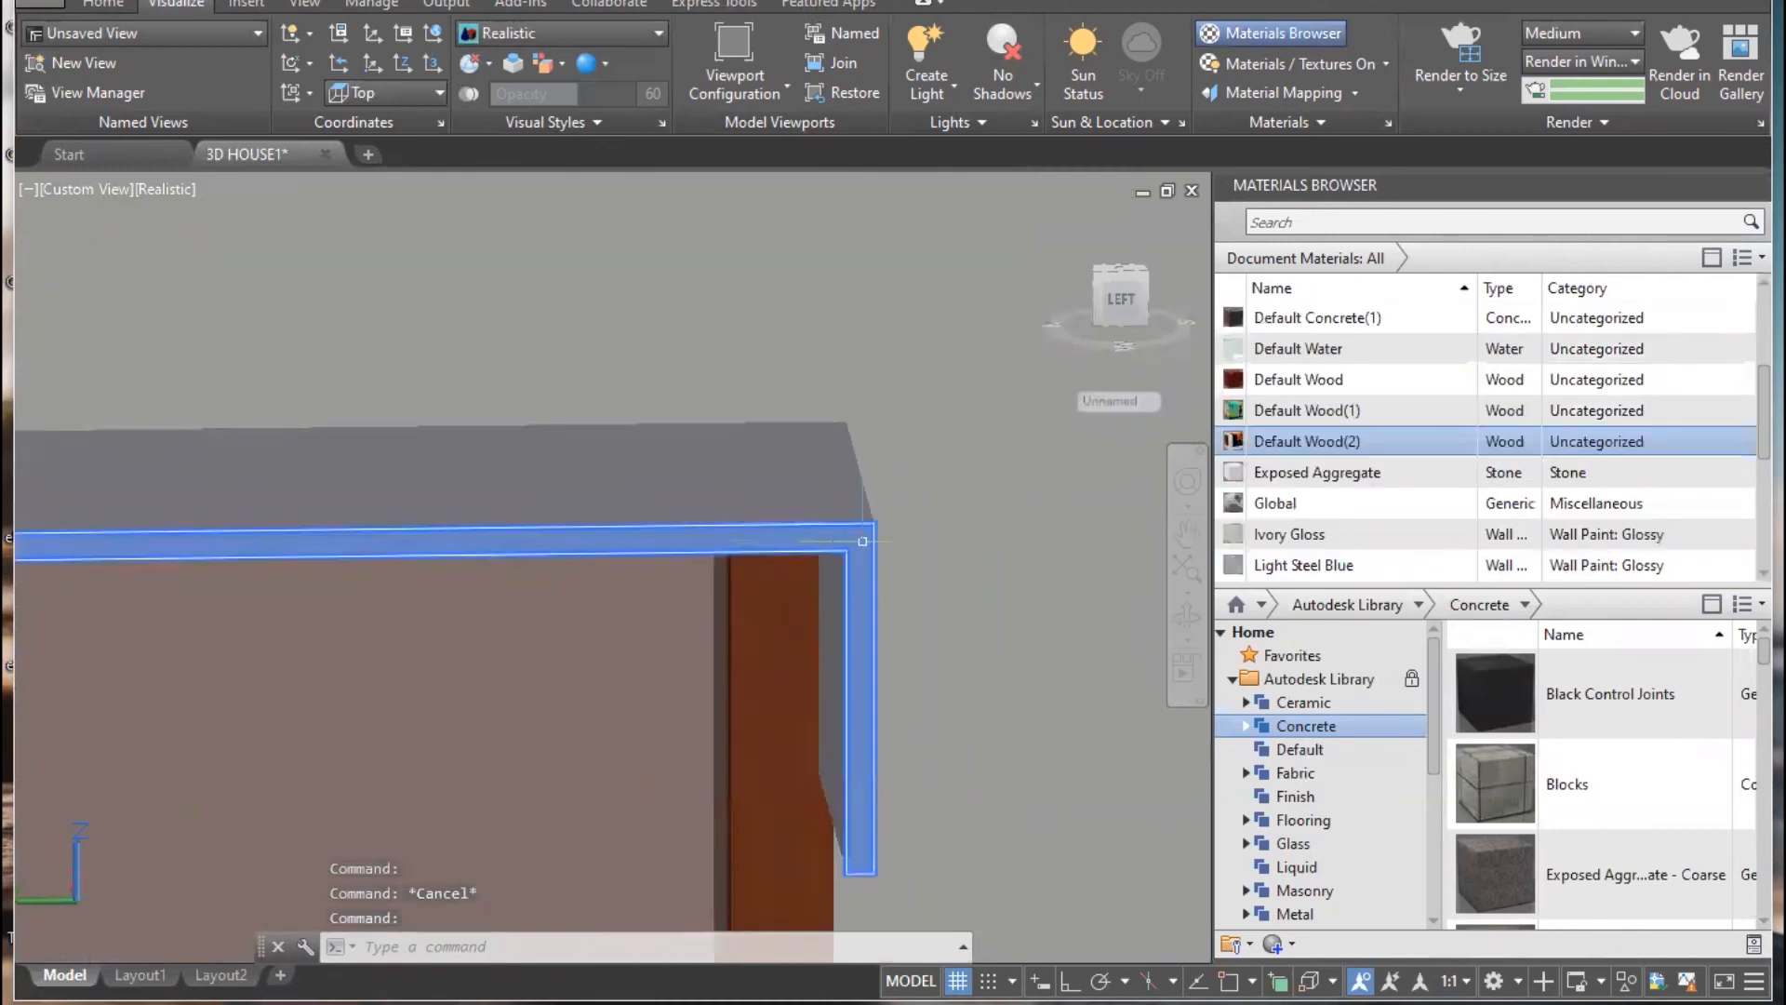
pyautogui.rightClick(1299, 445)
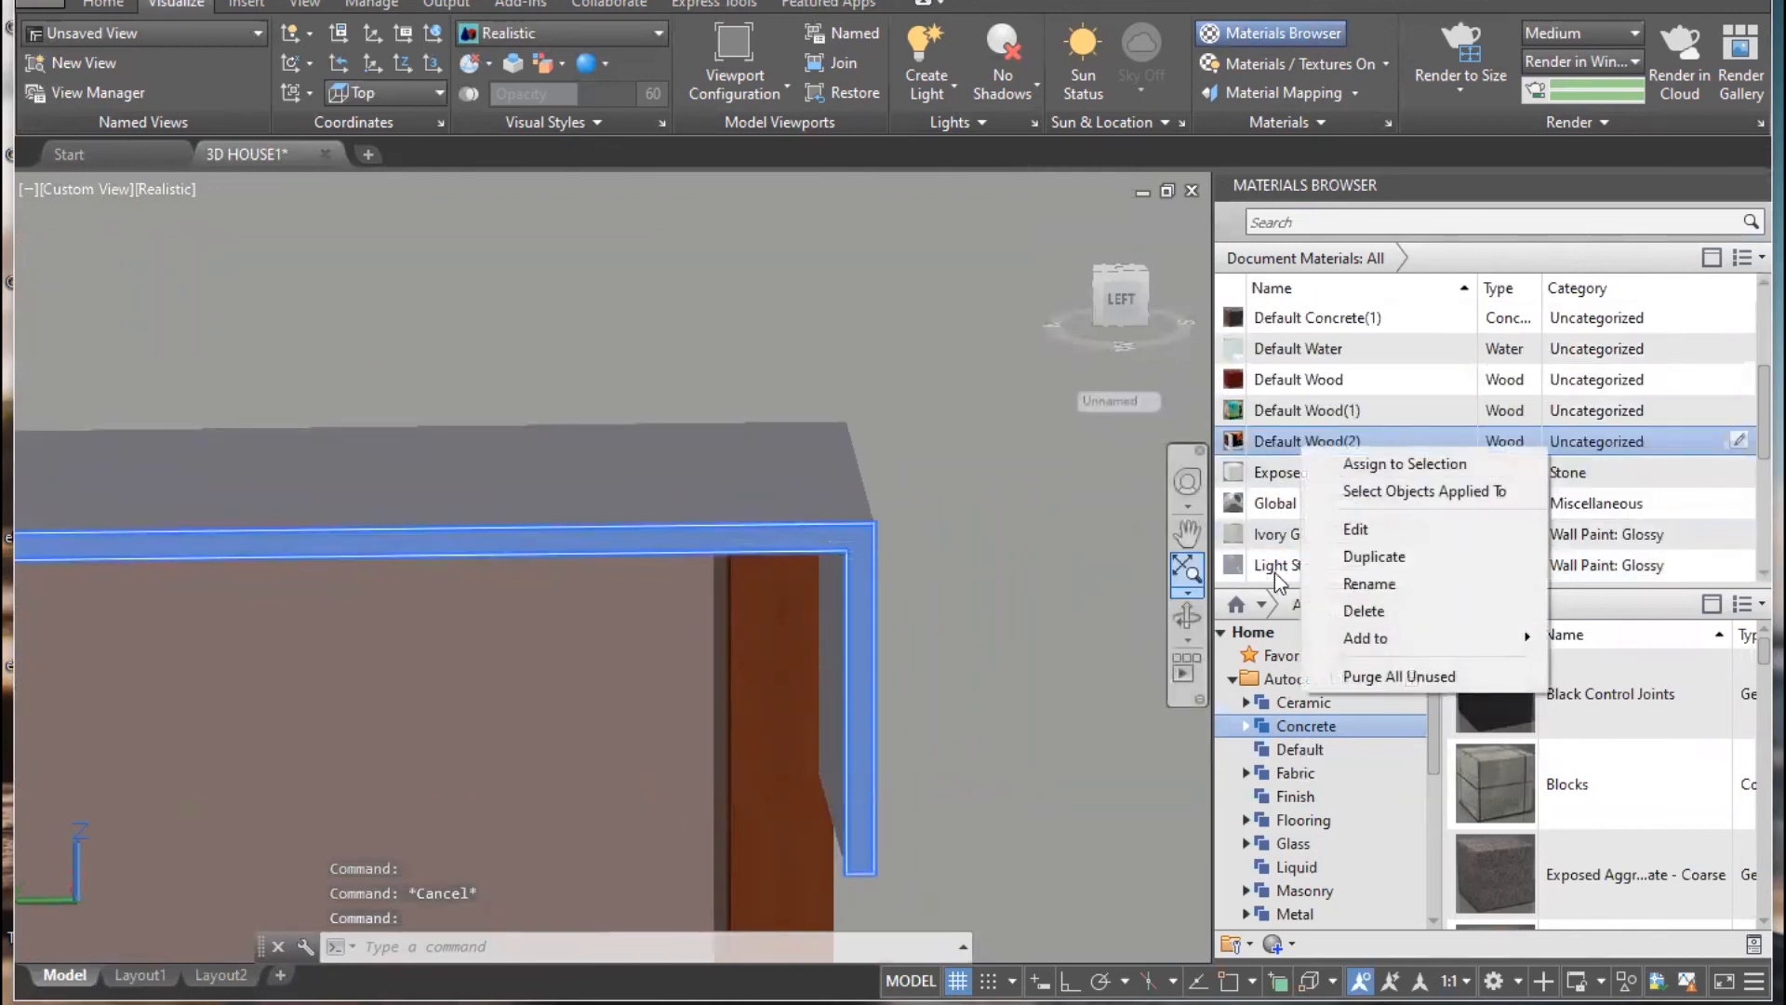
pyautogui.click(1745, 439)
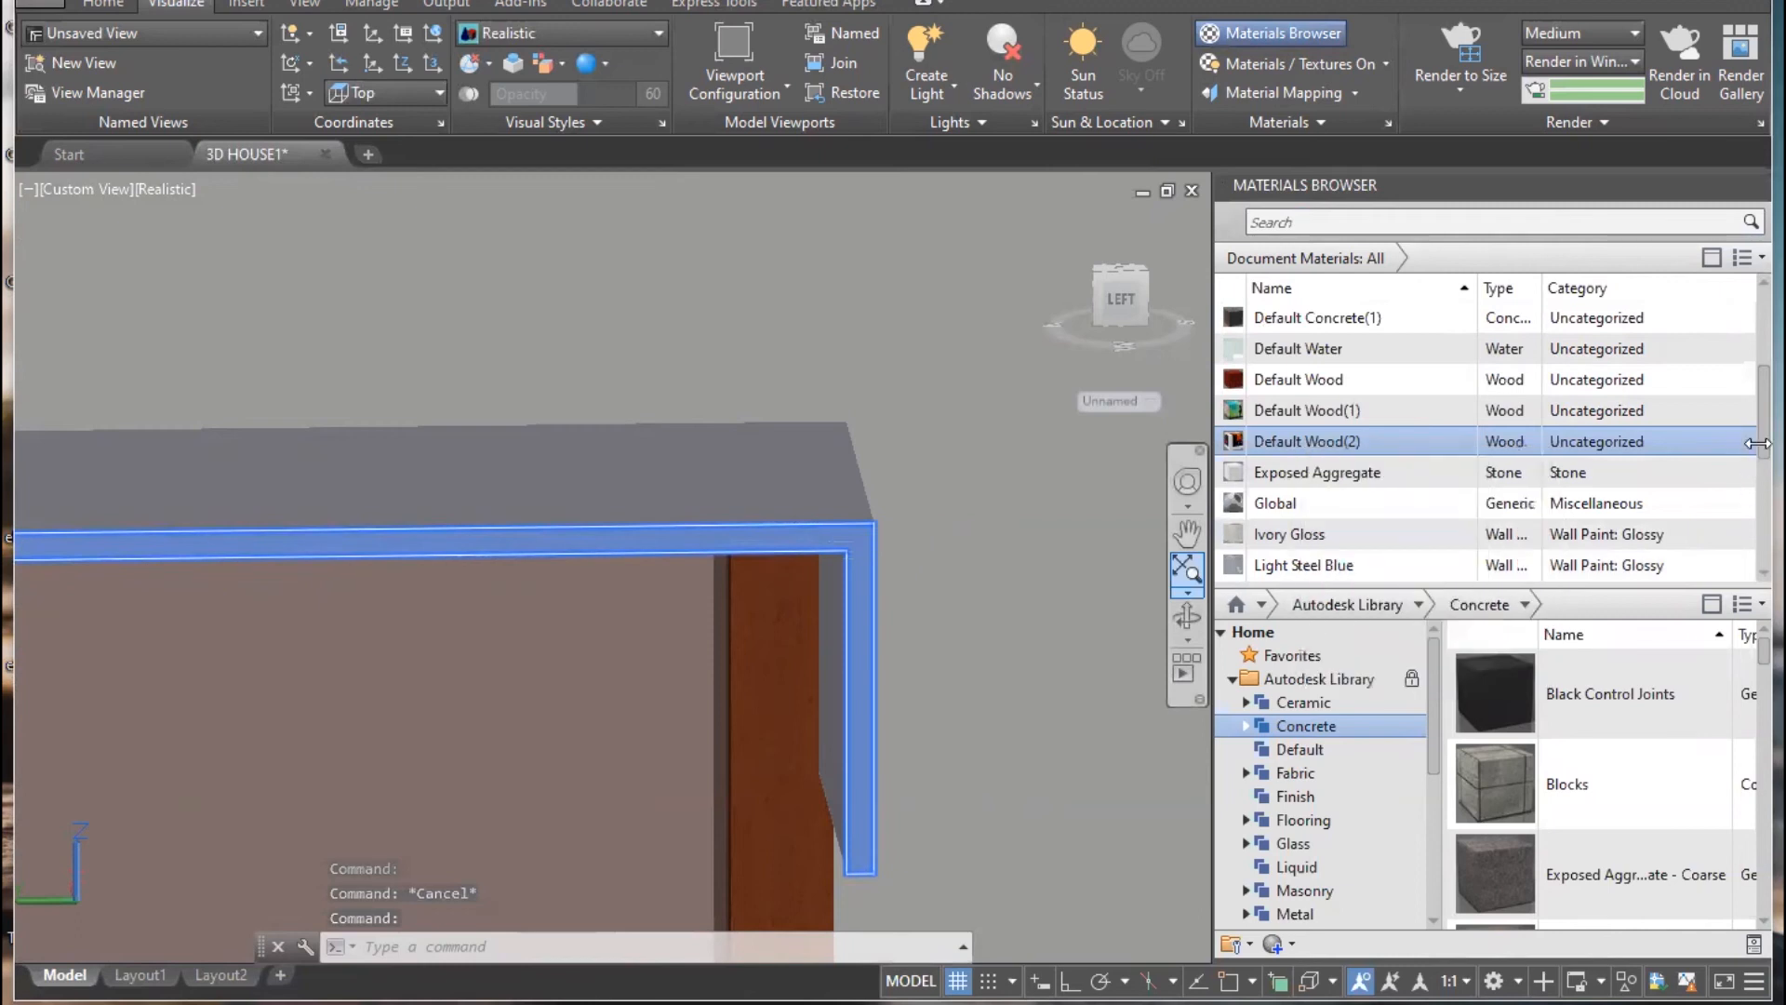
pyautogui.scroll(-3, 1241, 549)
pyautogui.click(1280, 535)
pyautogui.rightClick(1276, 536)
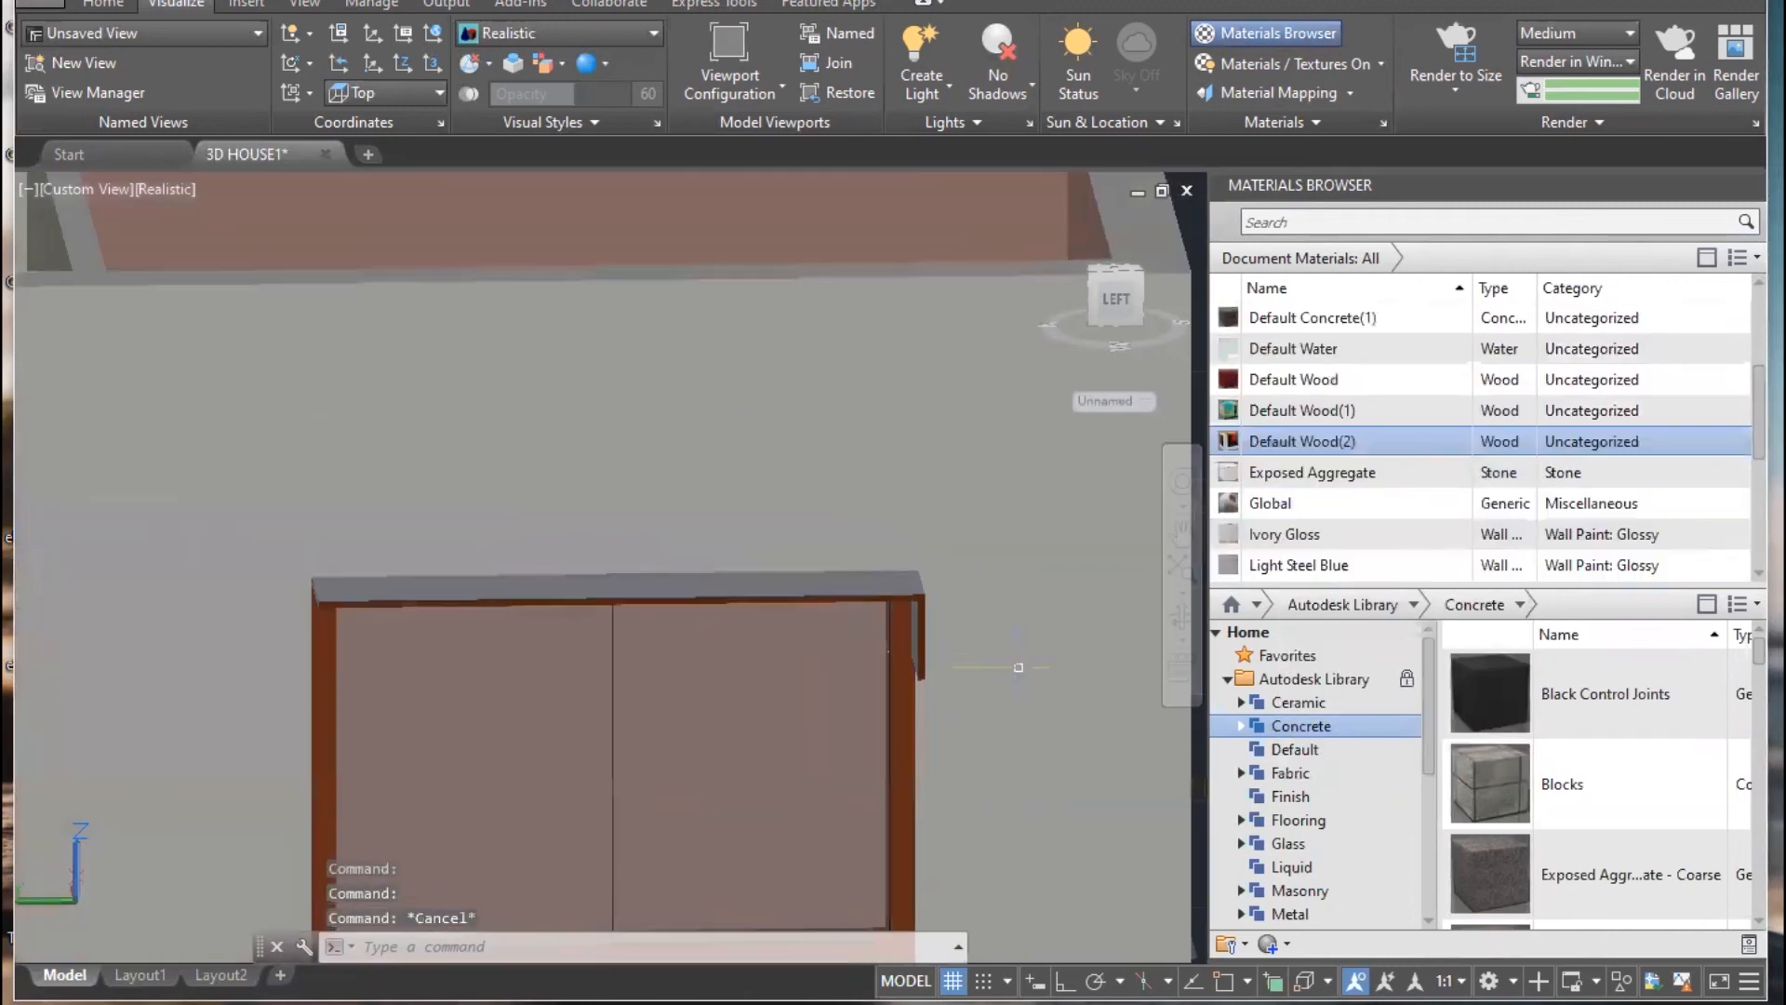
# - Examine the wood-edged sunshade from outside and bring the whole house with its side windows into view
pyautogui.keyDown('shift'); pyautogui.moveTo(1018, 667); pyautogui.dragTo(824, 662, button='middle'); pyautogui.keyUp('shift')
pyautogui.moveTo(474, 600); pyautogui.dragTo(506, 709, button='middle')
pyautogui.scroll(-3, 926, 569)
pyautogui.scroll(-3, 829, 590)
pyautogui.press('Escape')
pyautogui.keyDown('shift'); pyautogui.moveTo(622, 716); pyautogui.dragTo(572, 750, button='middle'); pyautogui.keyUp('shift')
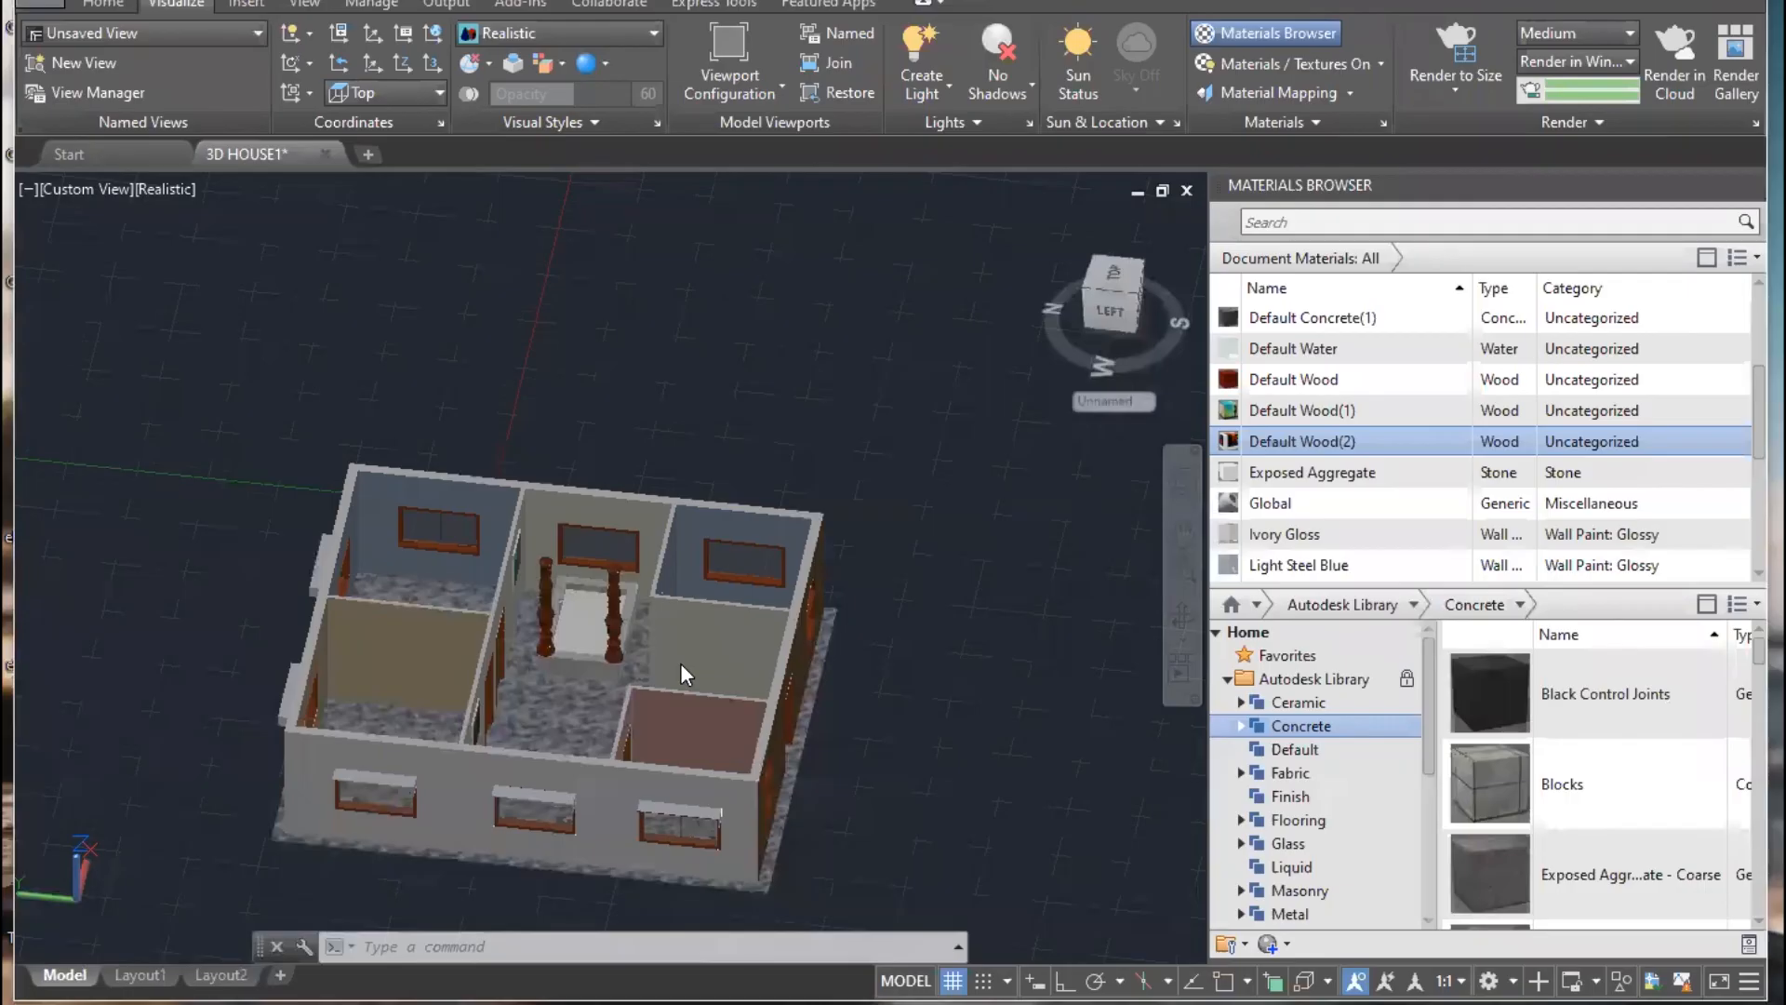
pyautogui.scroll(2, 679, 662)
pyautogui.moveTo(732, 683); pyautogui.dragTo(863, 416, button='middle')
pyautogui.moveTo(888, 582); pyautogui.dragTo(903, 399, button='middle')
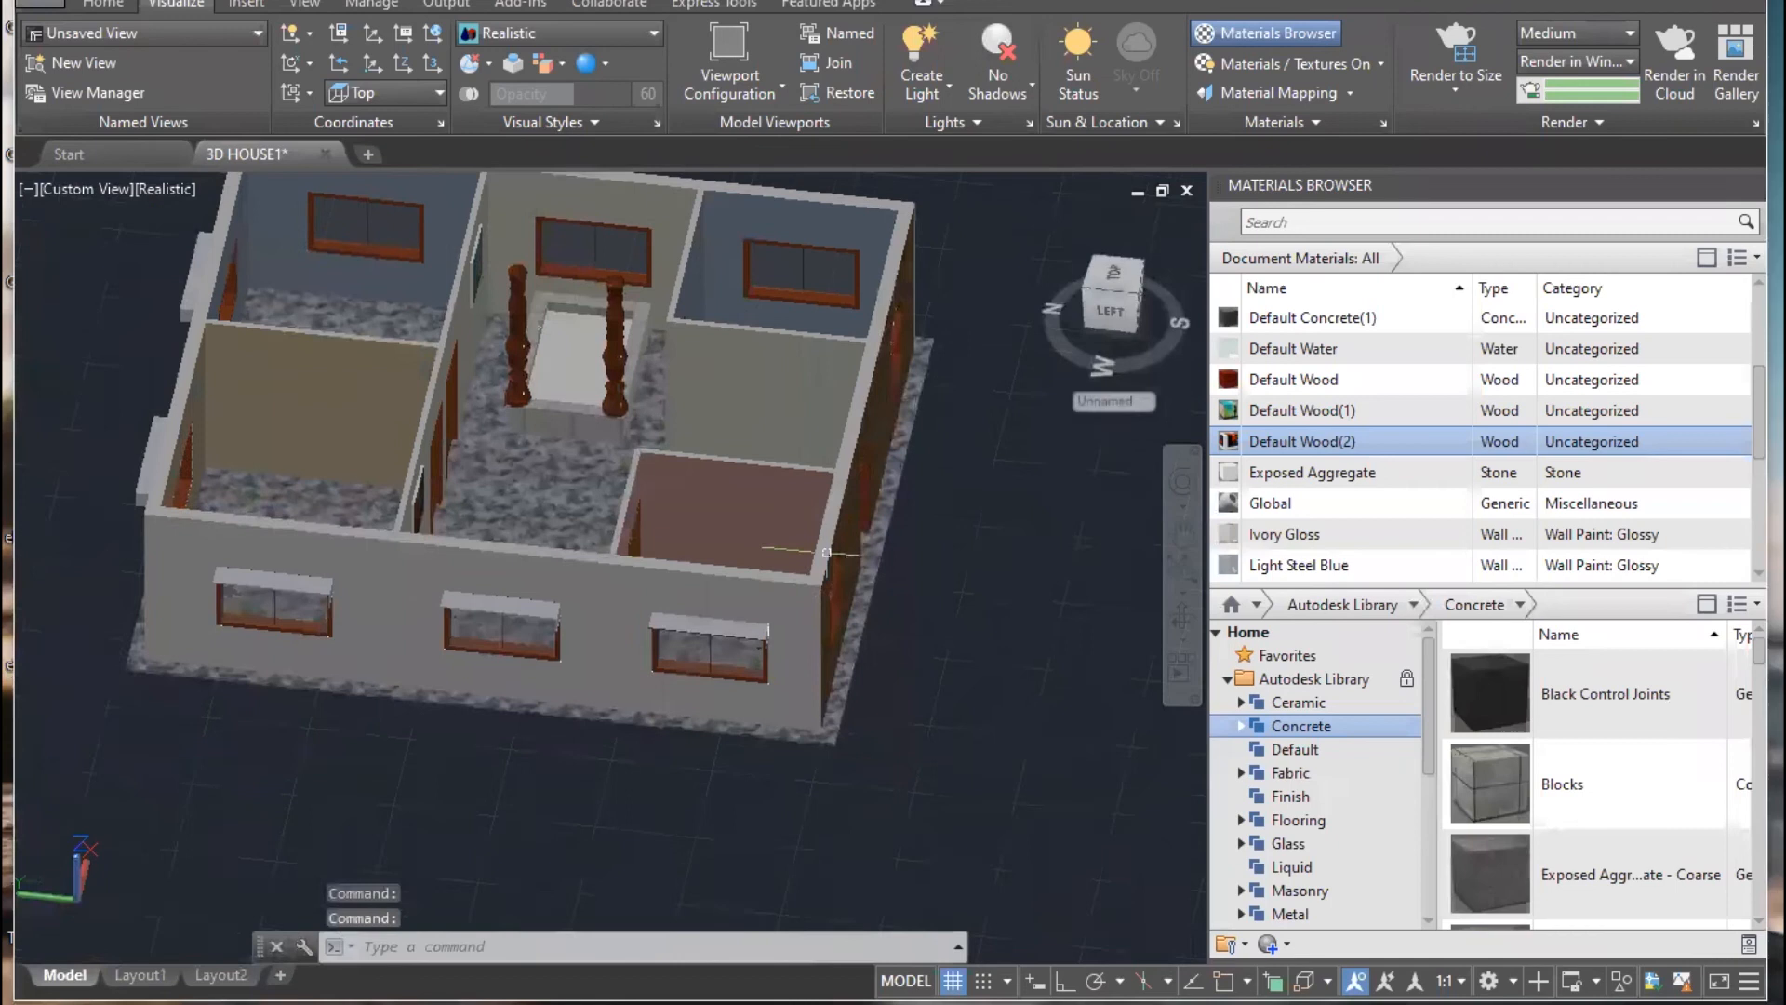
pyautogui.scroll(-2, 826, 553)
pyautogui.press('Escape')
# - Draw a rectangle around the whole house, slightly outside the edges of its floor slab
pyautogui.click(103, 4)
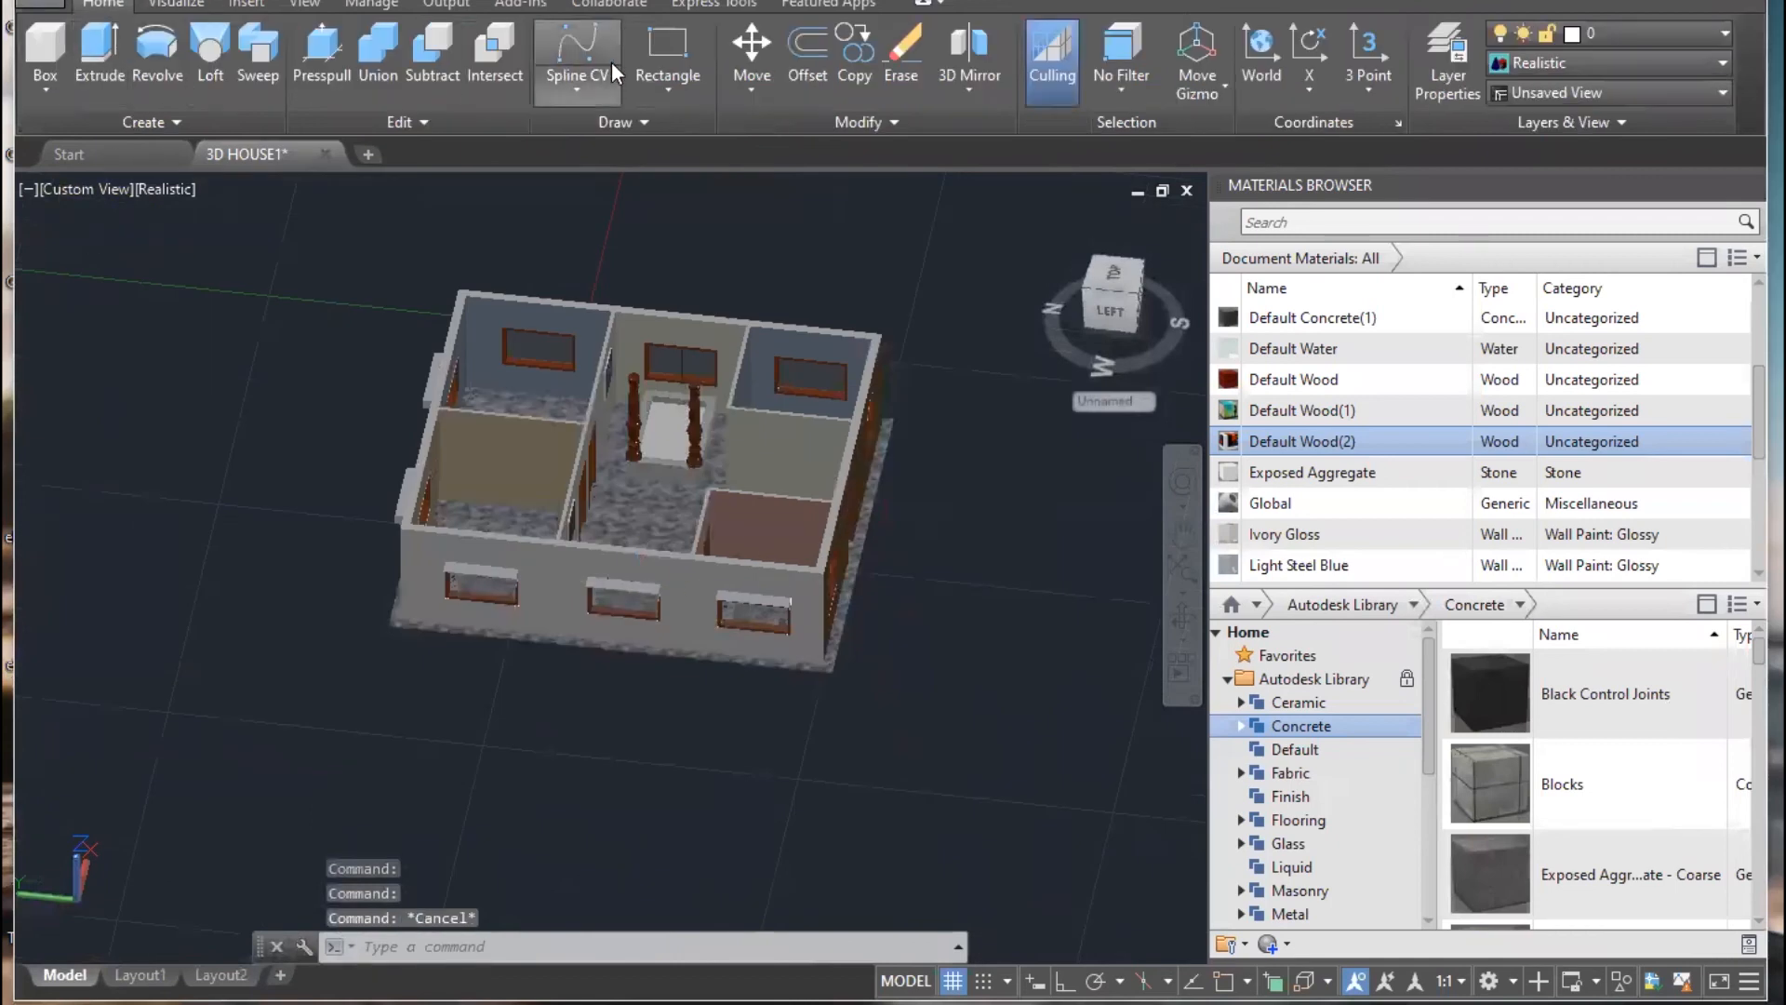
pyautogui.click(667, 46)
pyautogui.click(353, 637)
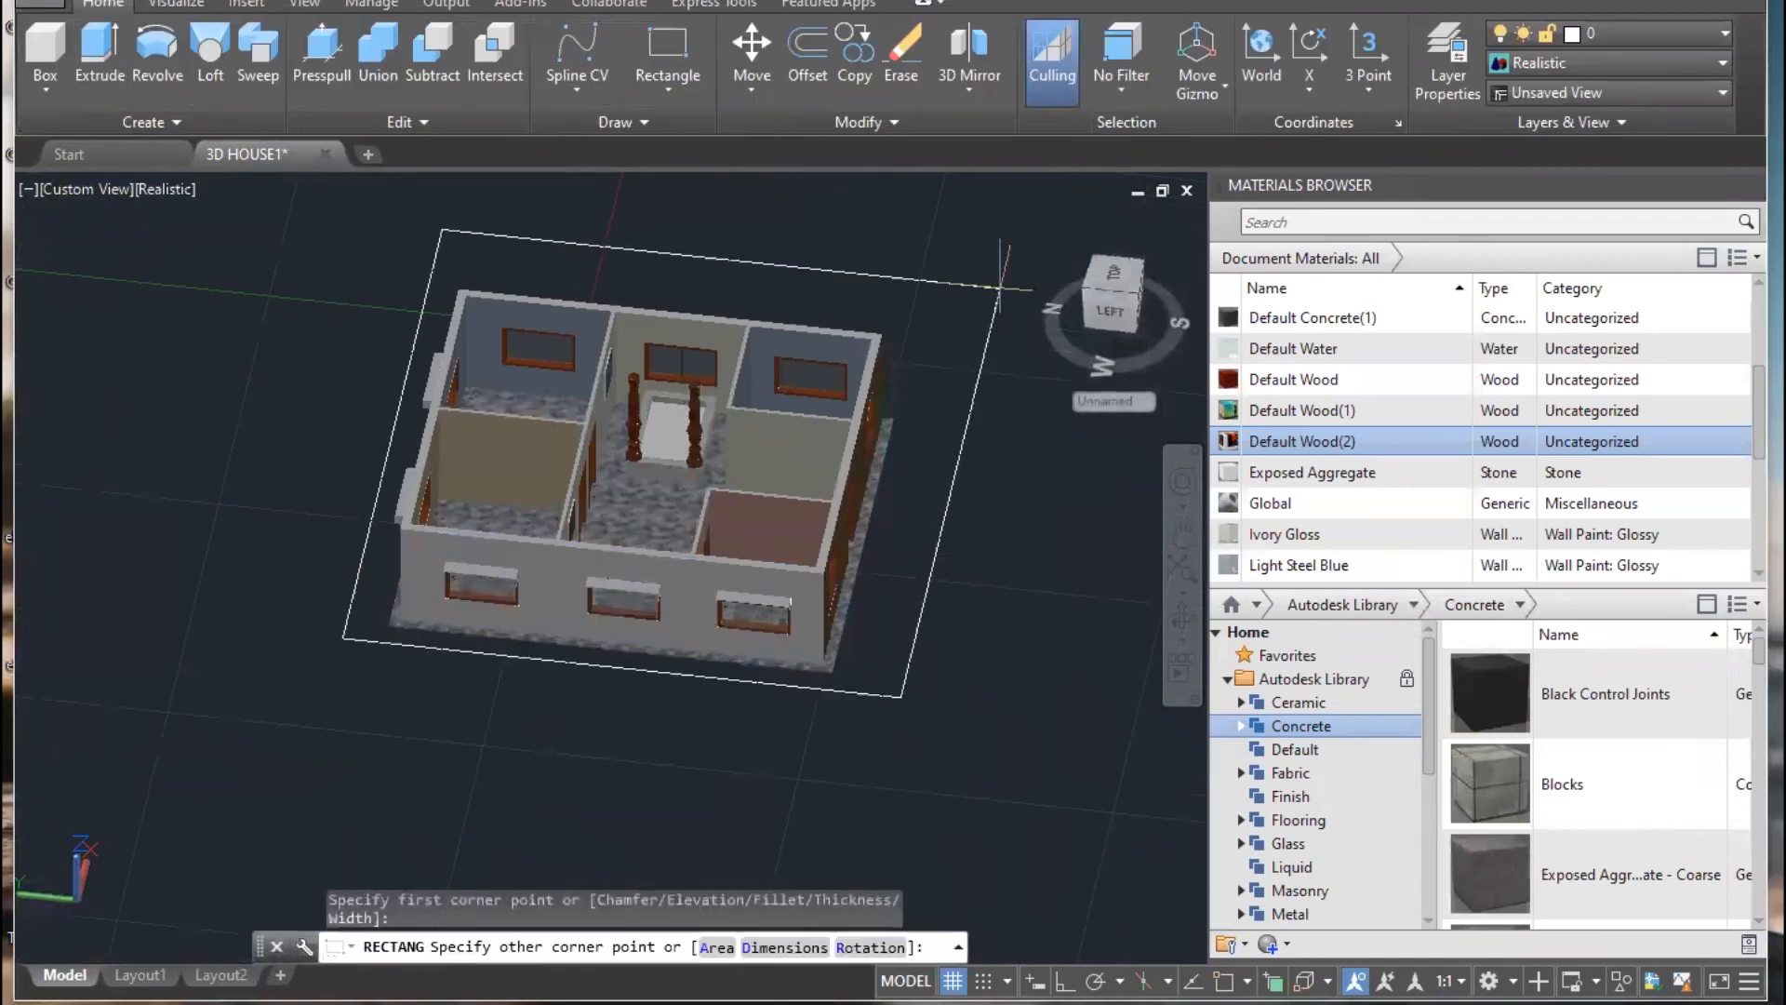
pyautogui.scroll(4, 919, 390)
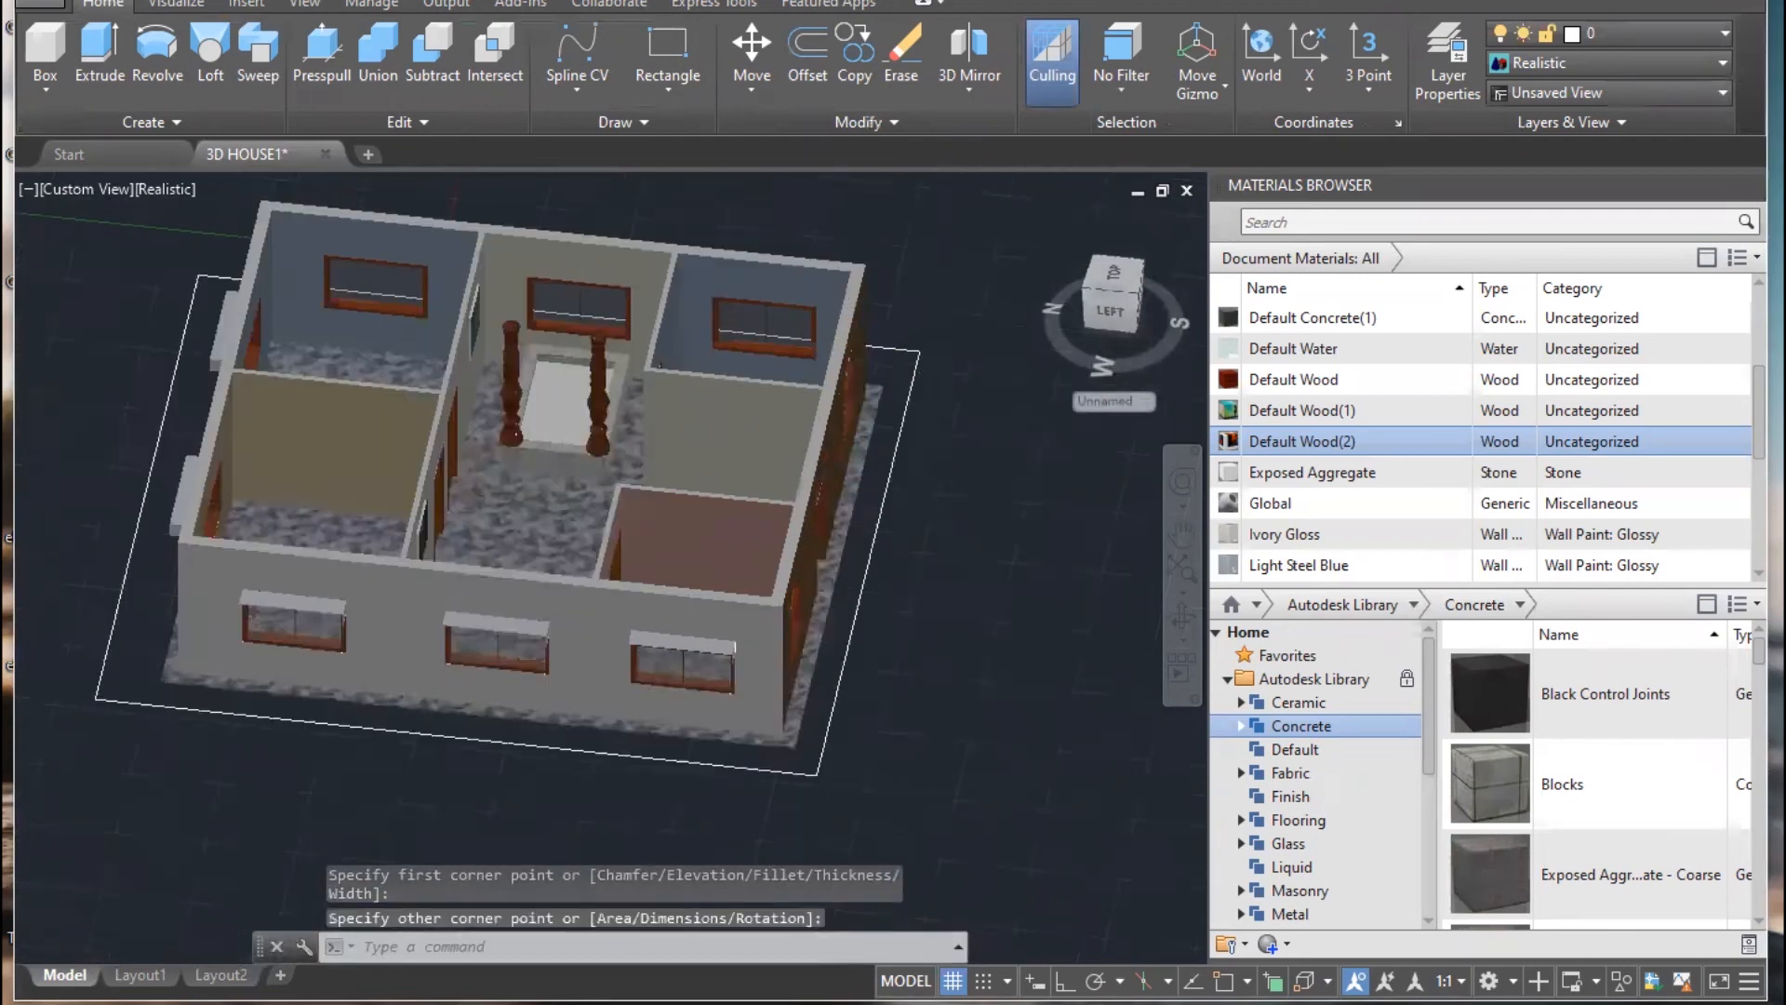
pyautogui.press('Escape')
# - Erase the rectangle around the house, keeping the floor slab
pyautogui.click(819, 509)
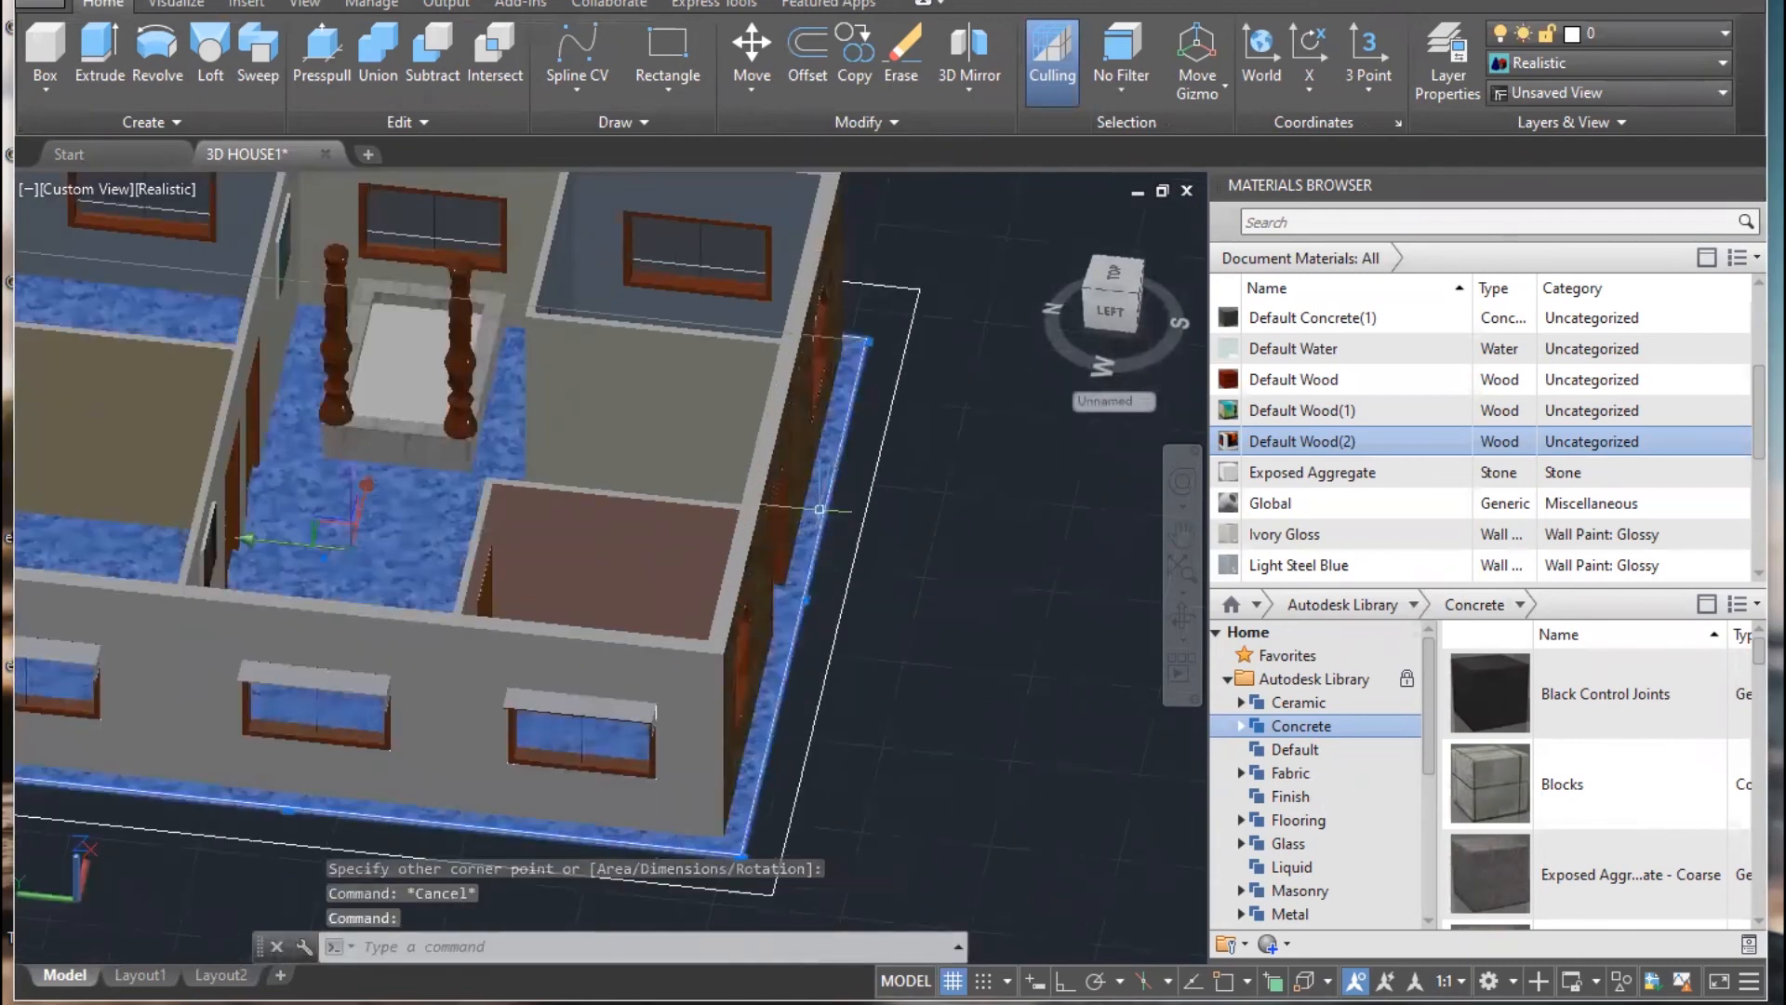
pyautogui.press('Escape')
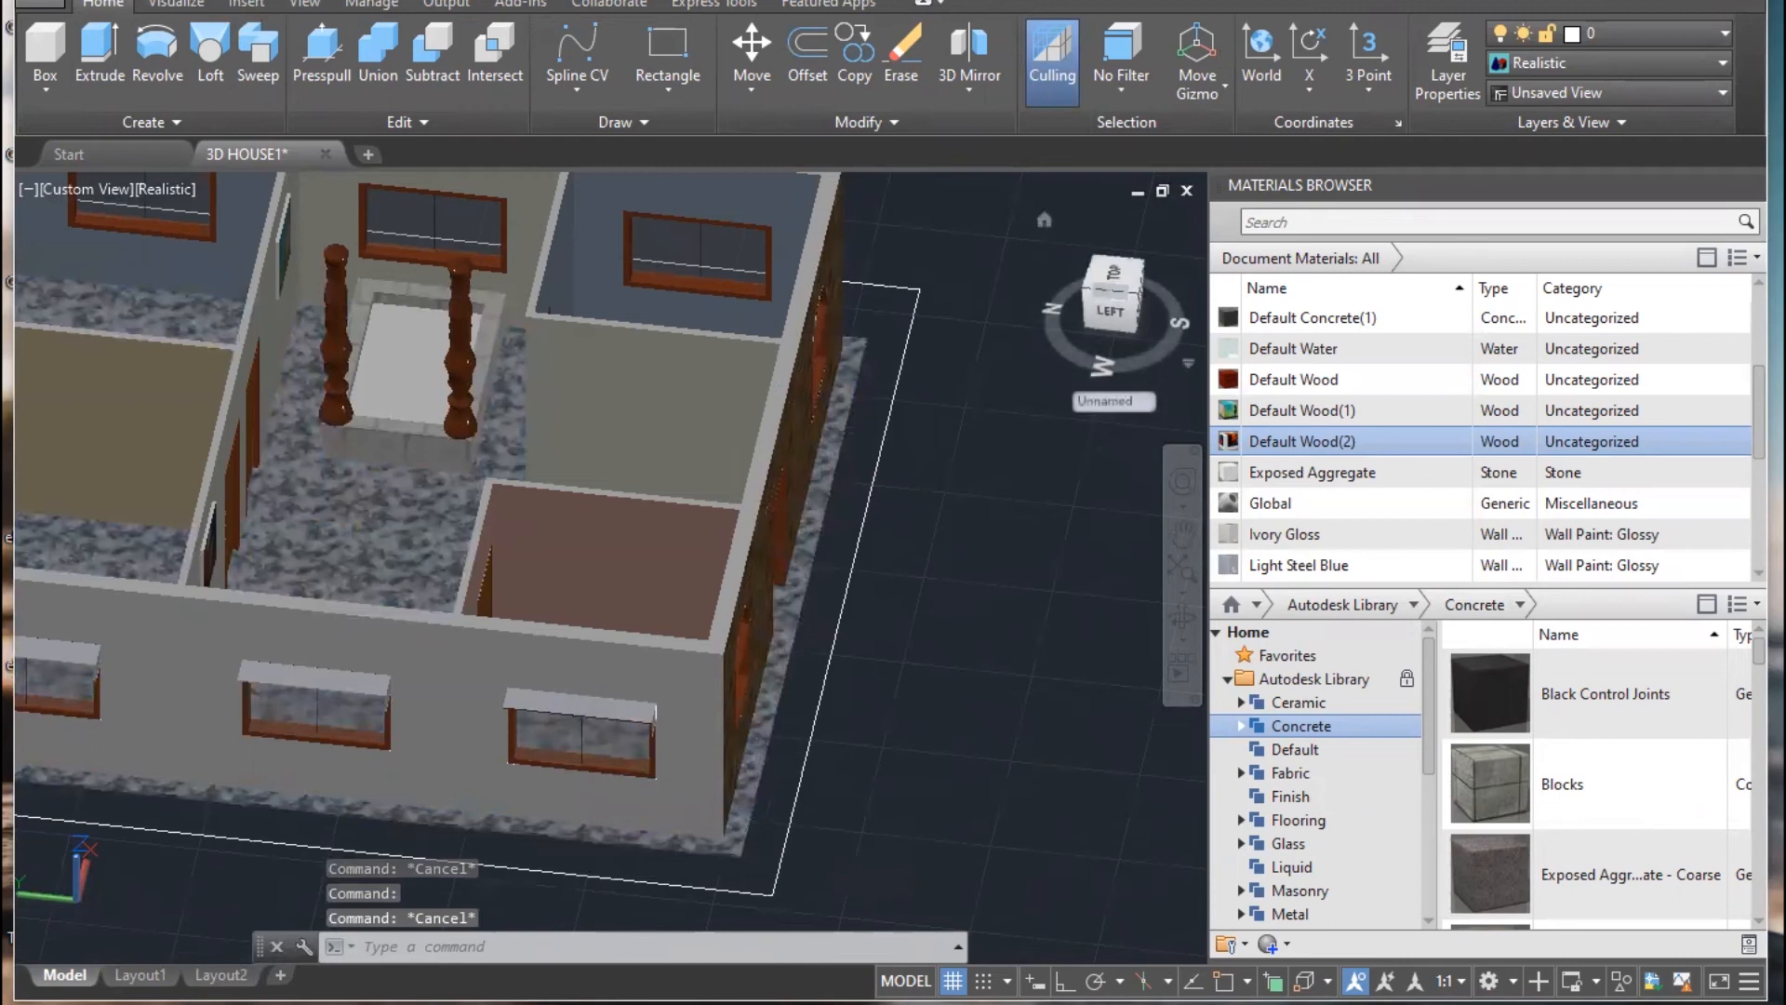
pyautogui.moveTo(906, 409); pyautogui.dragTo(873, 428)
pyautogui.press('Delete')
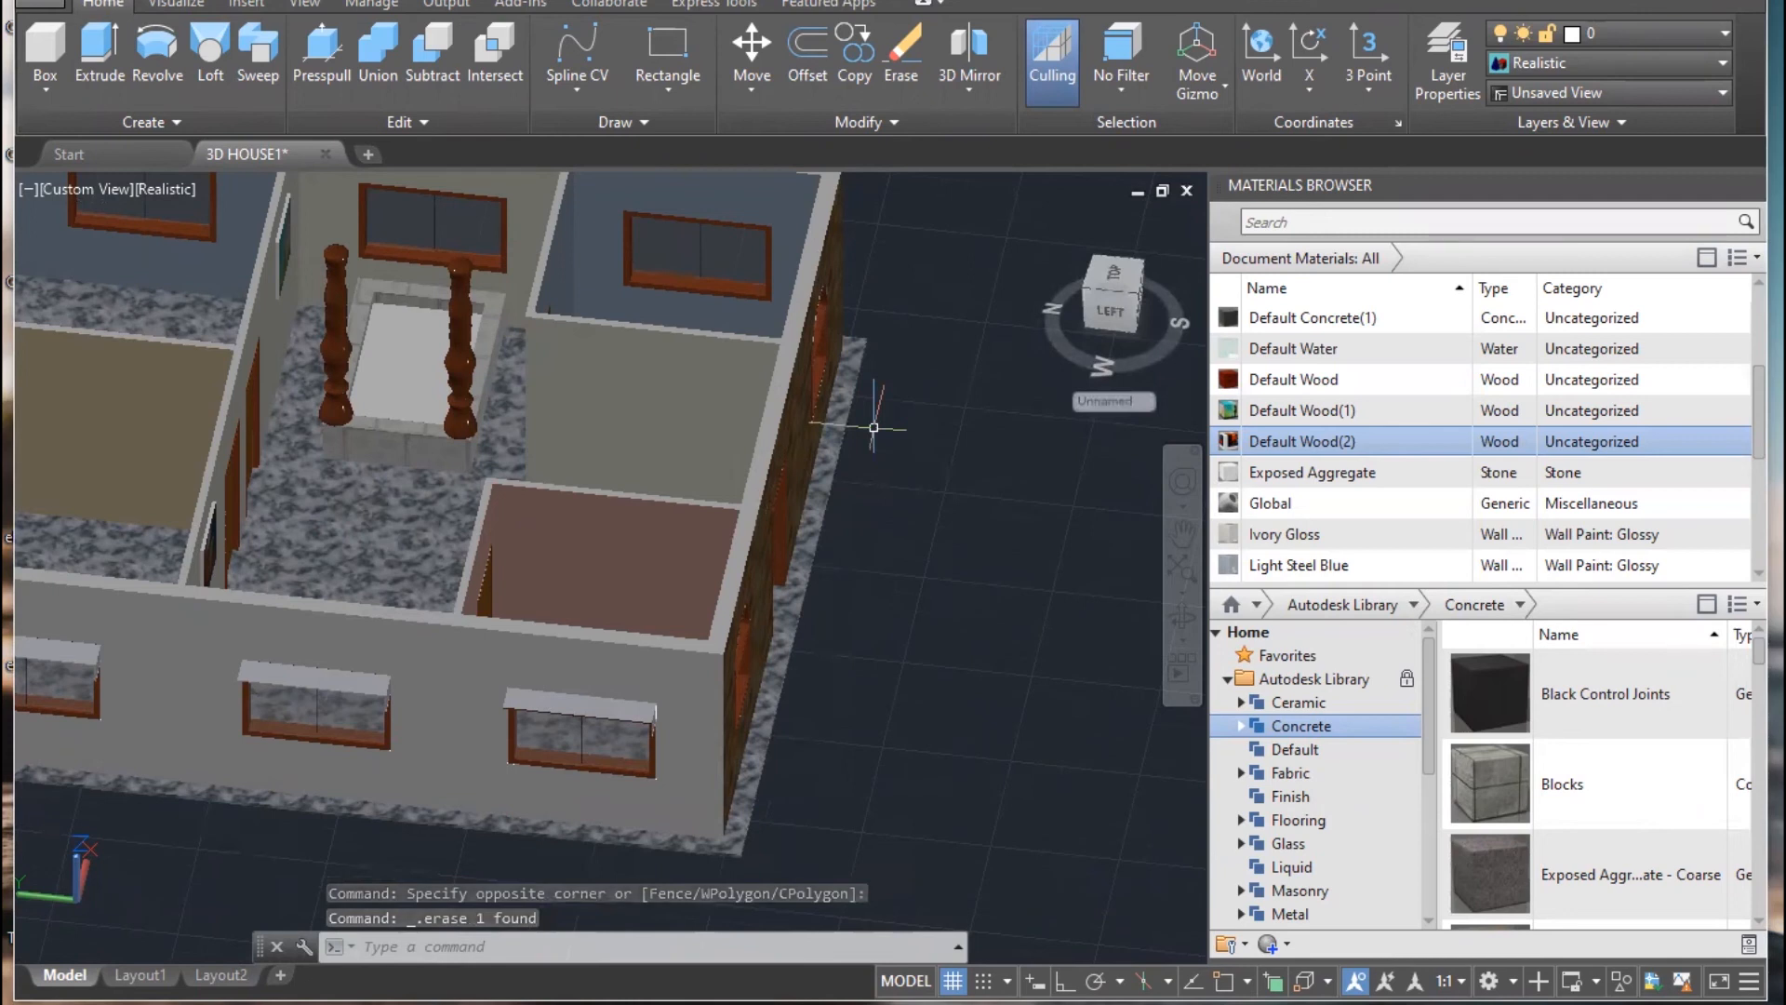
pyautogui.press('Escape')
# - Examine the house from its side and stone front, and inspect the stone basin behind the two wooden columns
pyautogui.scroll(-5, 873, 428)
pyautogui.keyDown('shift'); pyautogui.moveTo(874, 428); pyautogui.dragTo(149, 537, button='middle'); pyautogui.keyUp('shift')
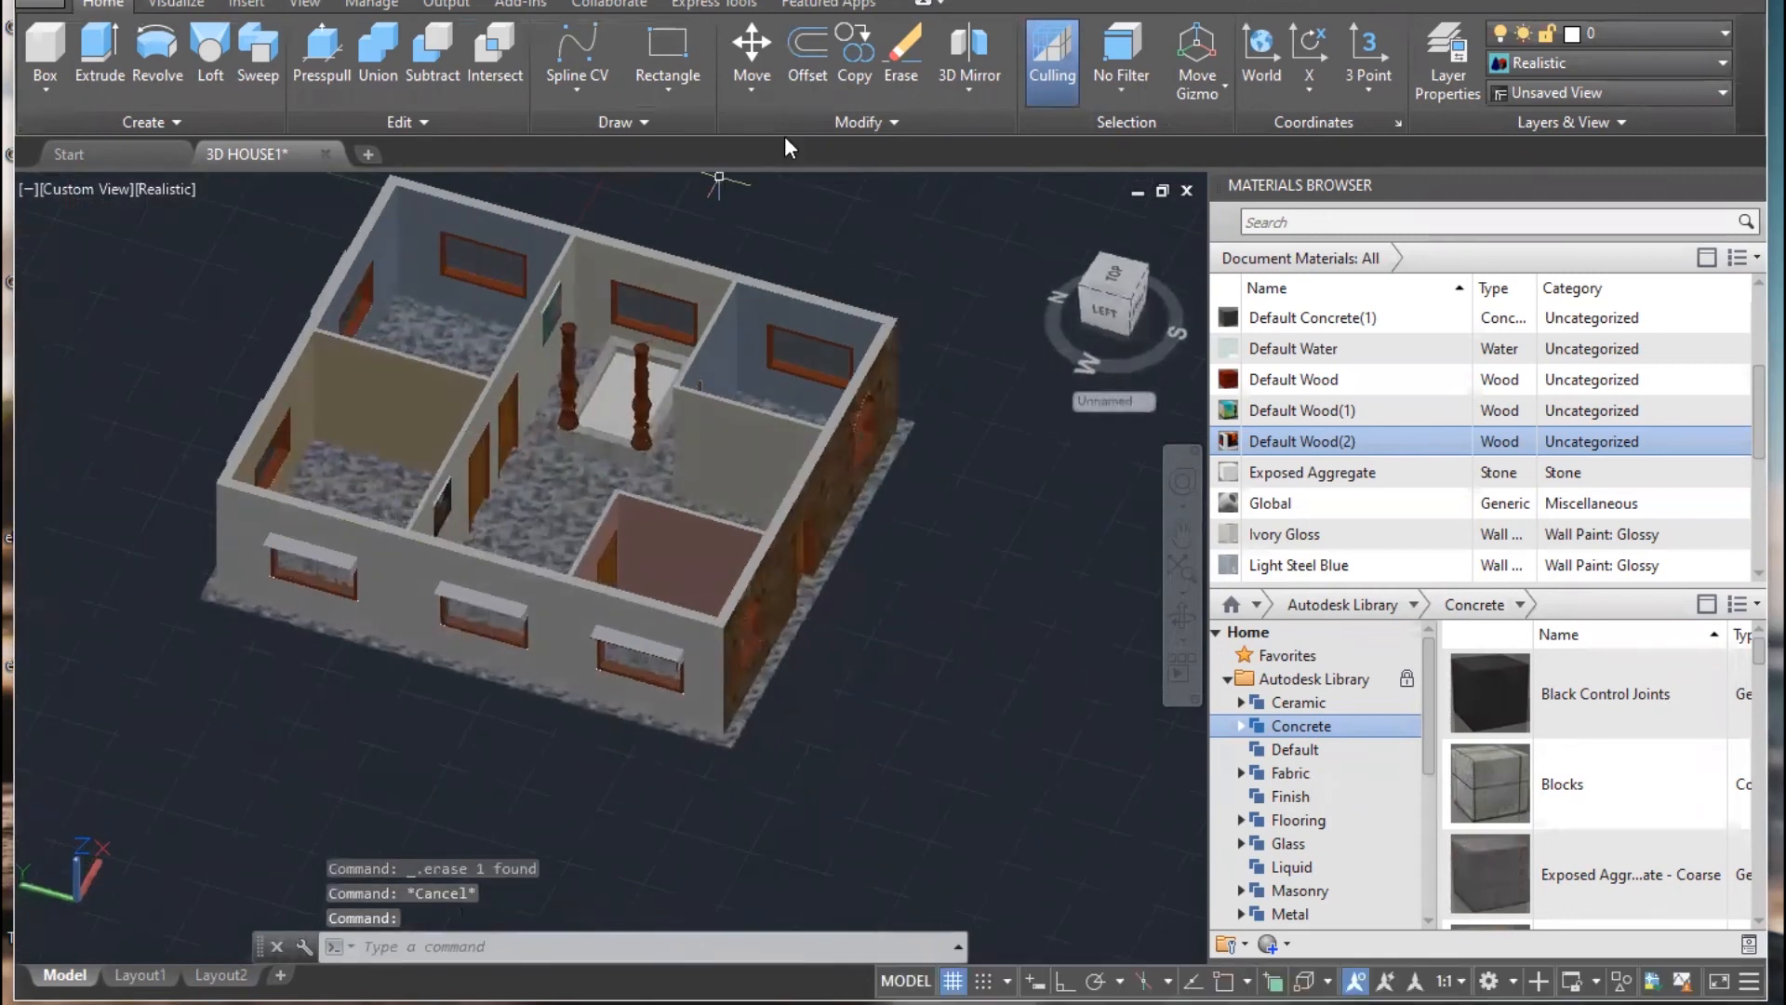
pyautogui.press('Escape')
pyautogui.keyDown('shift'); pyautogui.moveTo(887, 481); pyautogui.dragTo(781, 436, button='middle'); pyautogui.keyUp('shift')
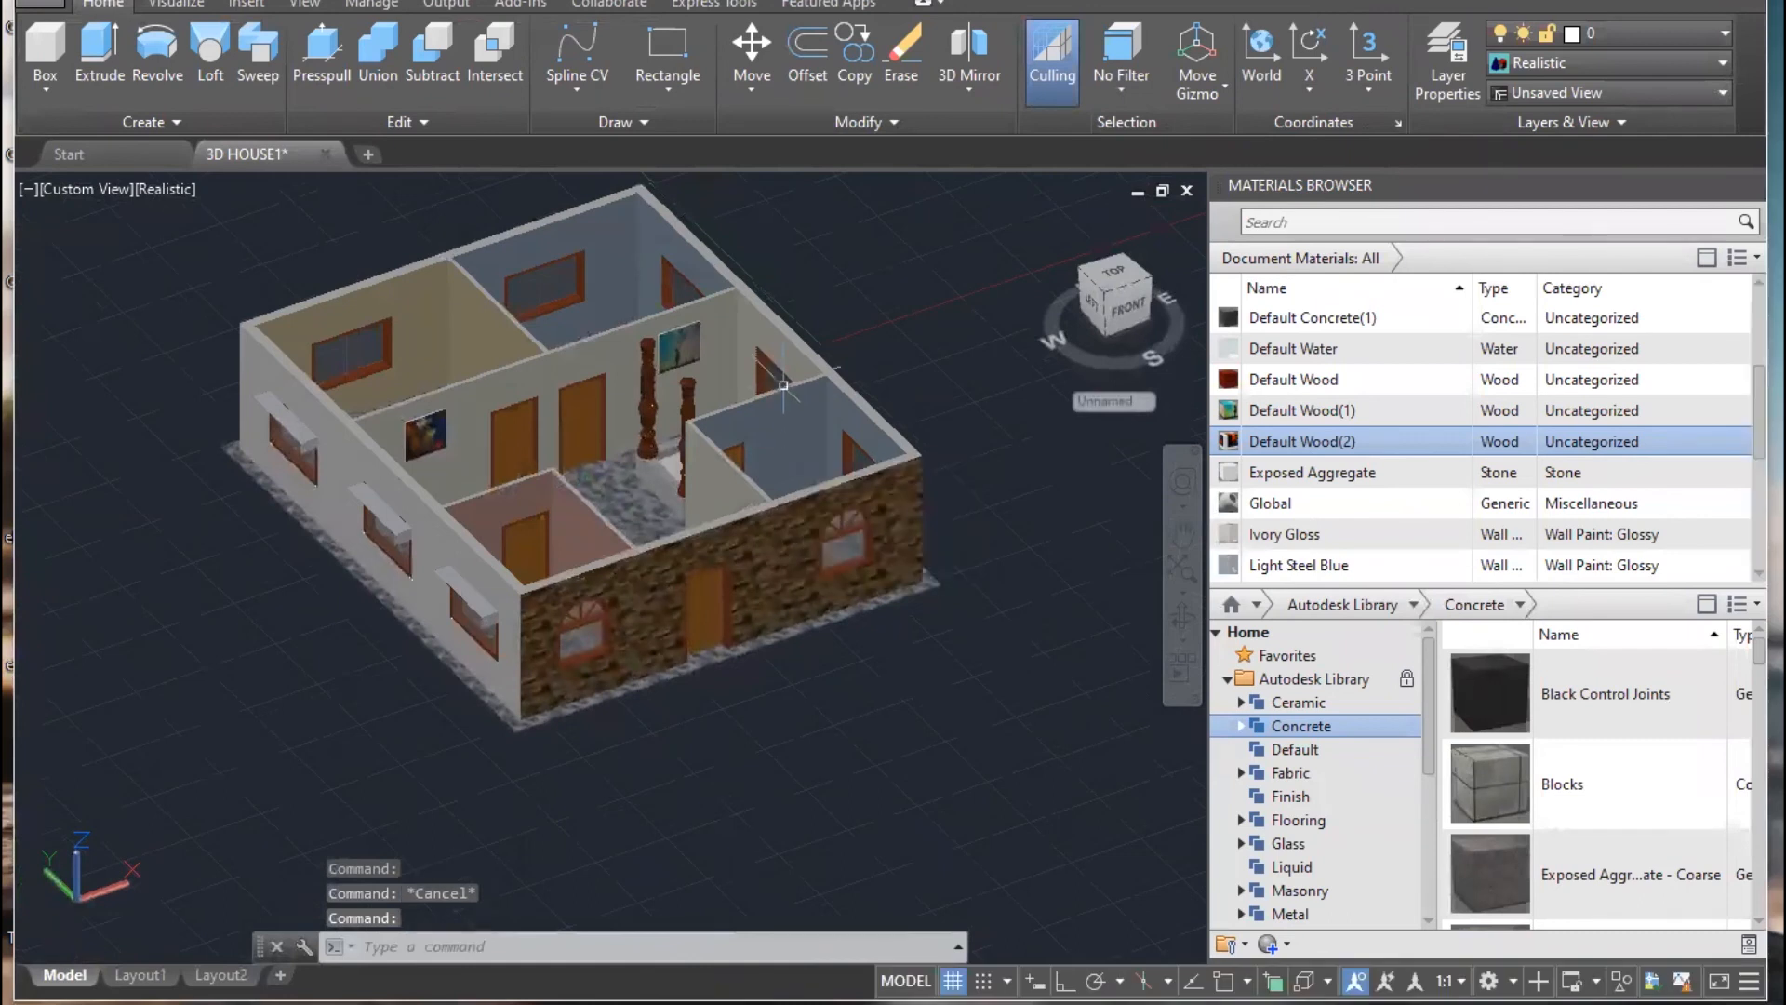
pyautogui.click(668, 89)
pyautogui.press('Escape')
pyautogui.scroll(-3, 930, 642)
pyautogui.scroll(5, 918, 642)
pyautogui.keyDown('shift'); pyautogui.moveTo(651, 465); pyautogui.dragTo(558, 475, button='middle'); pyautogui.keyUp('shift')
pyautogui.scroll(5, 534, 475)
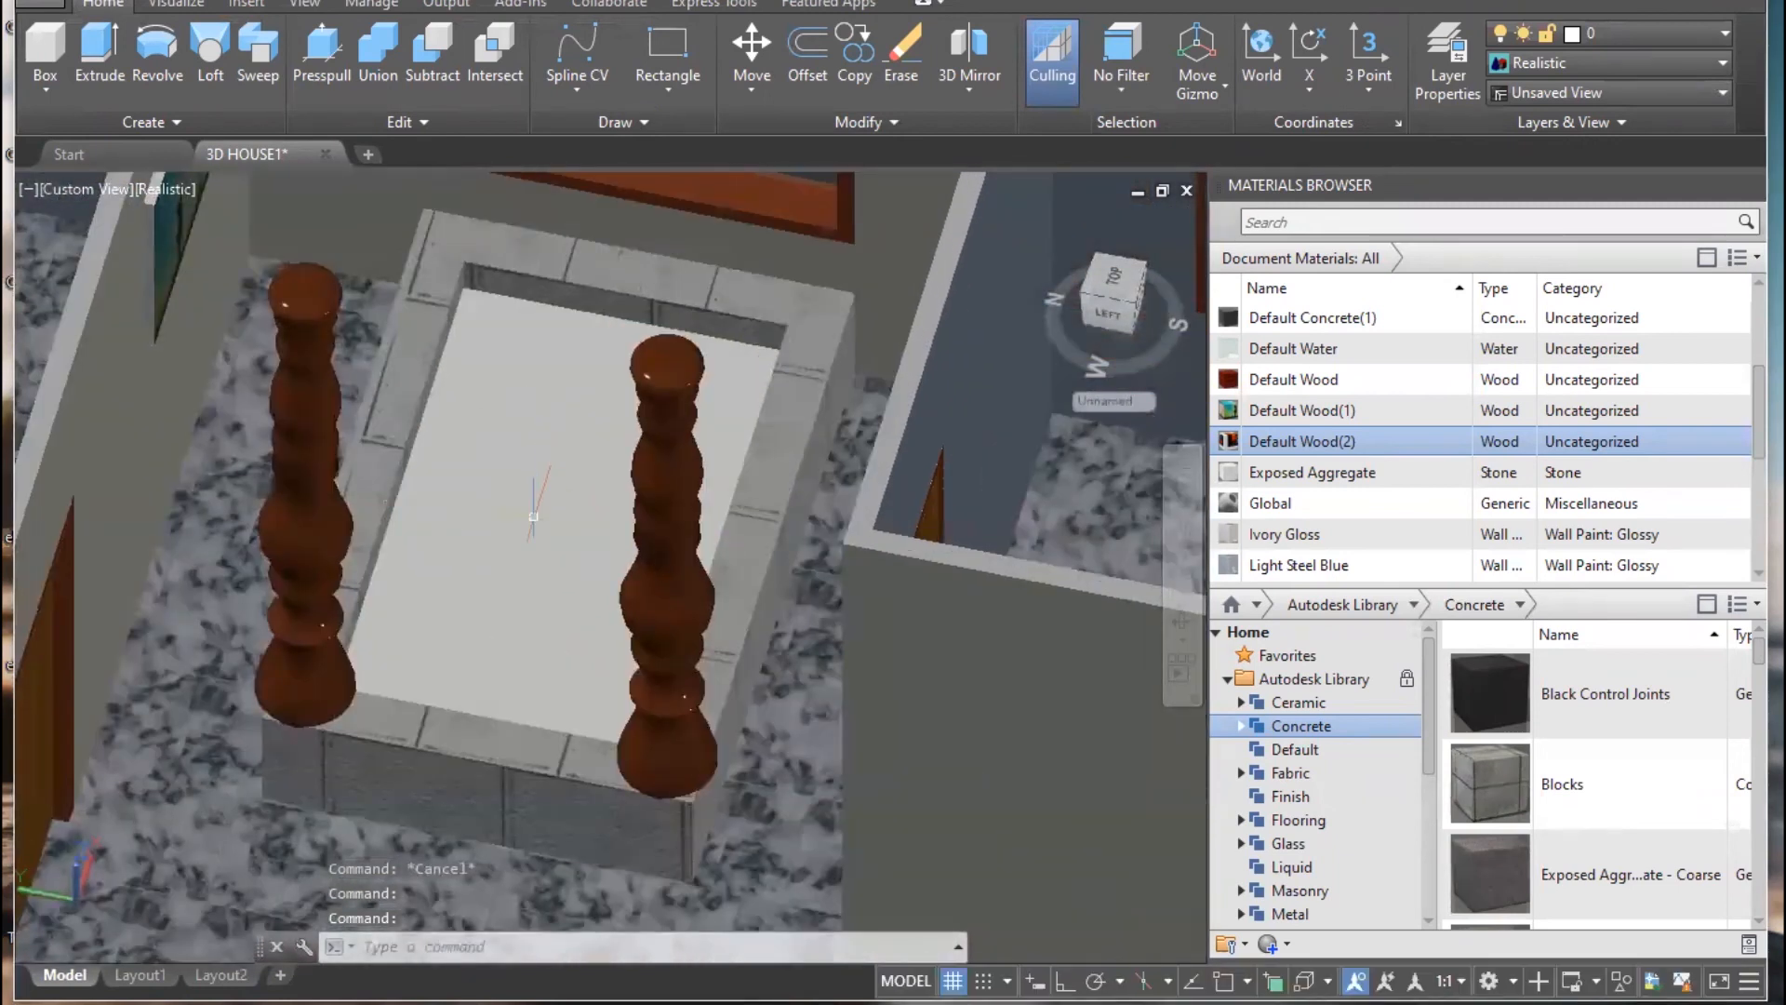
# - Select the white surface inside the stone basin and move it slightly upward
pyautogui.scroll(-3, 534, 517)
pyautogui.click(456, 376)
pyautogui.scroll(3, 551, 472)
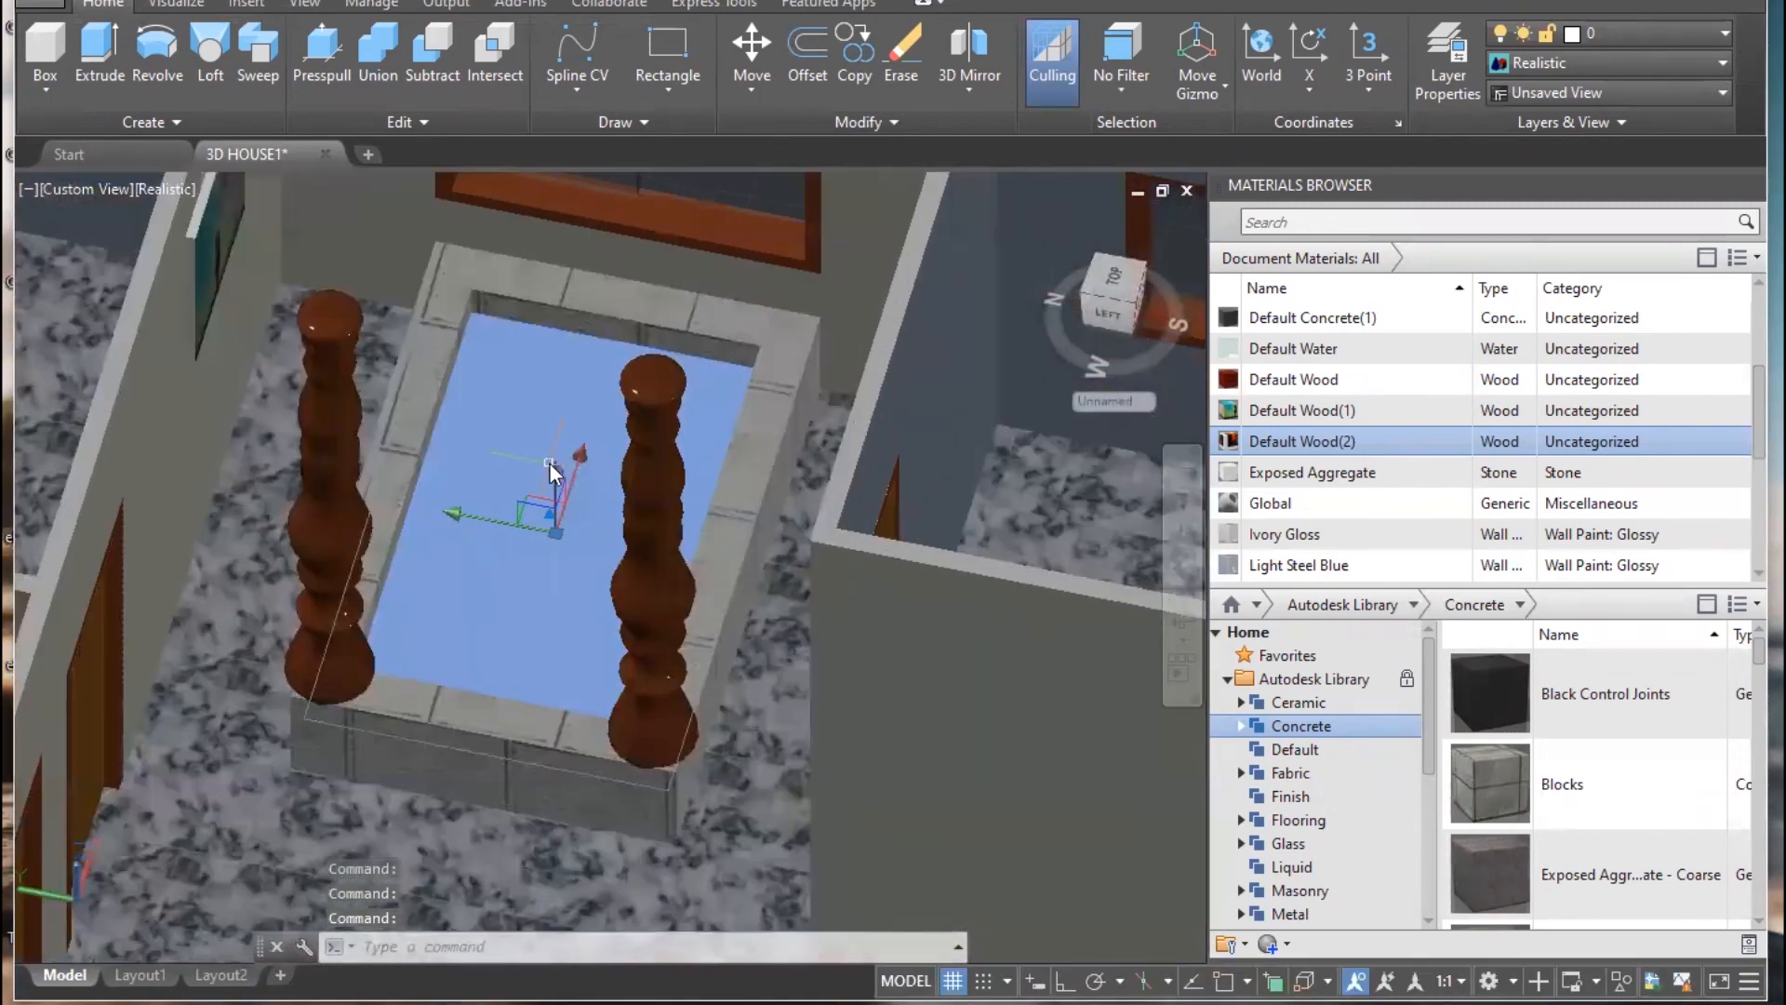
pyautogui.click(552, 472)
# - Look through the document materials and the library's Wall Paint, Wall Covering and Stone categories for a basin surface material
pyautogui.scroll(-1, 1447, 483)
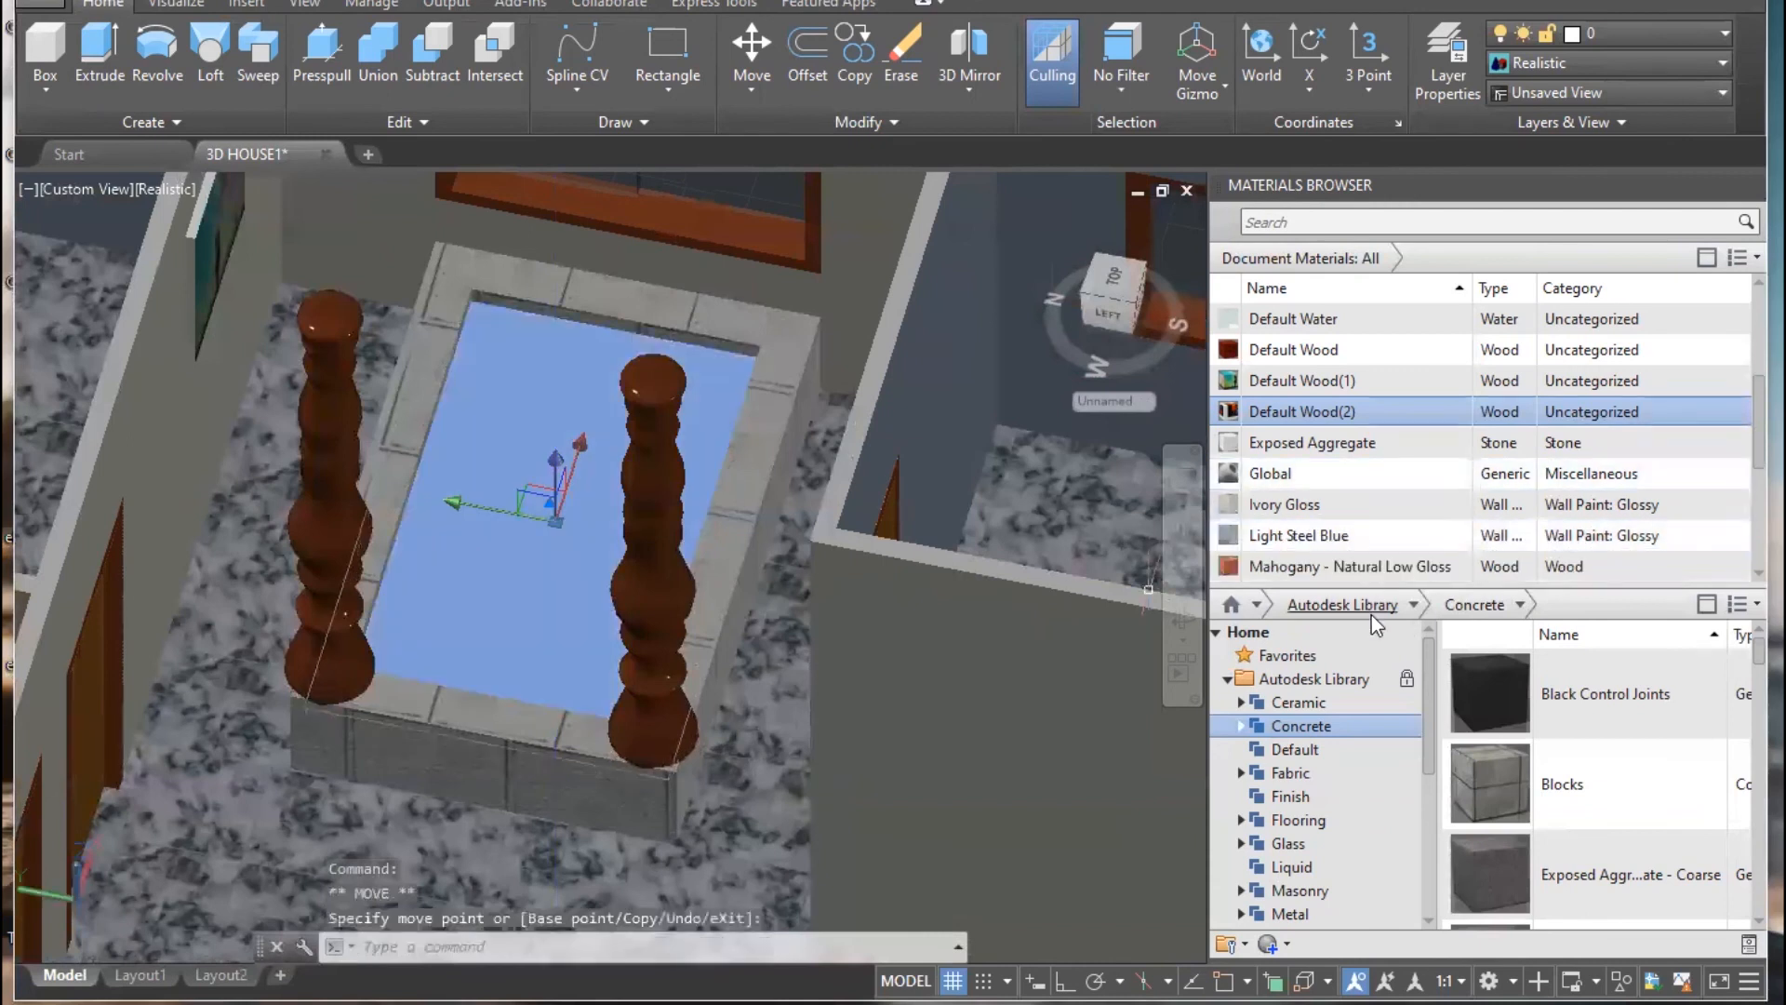
pyautogui.scroll(-5, 1324, 799)
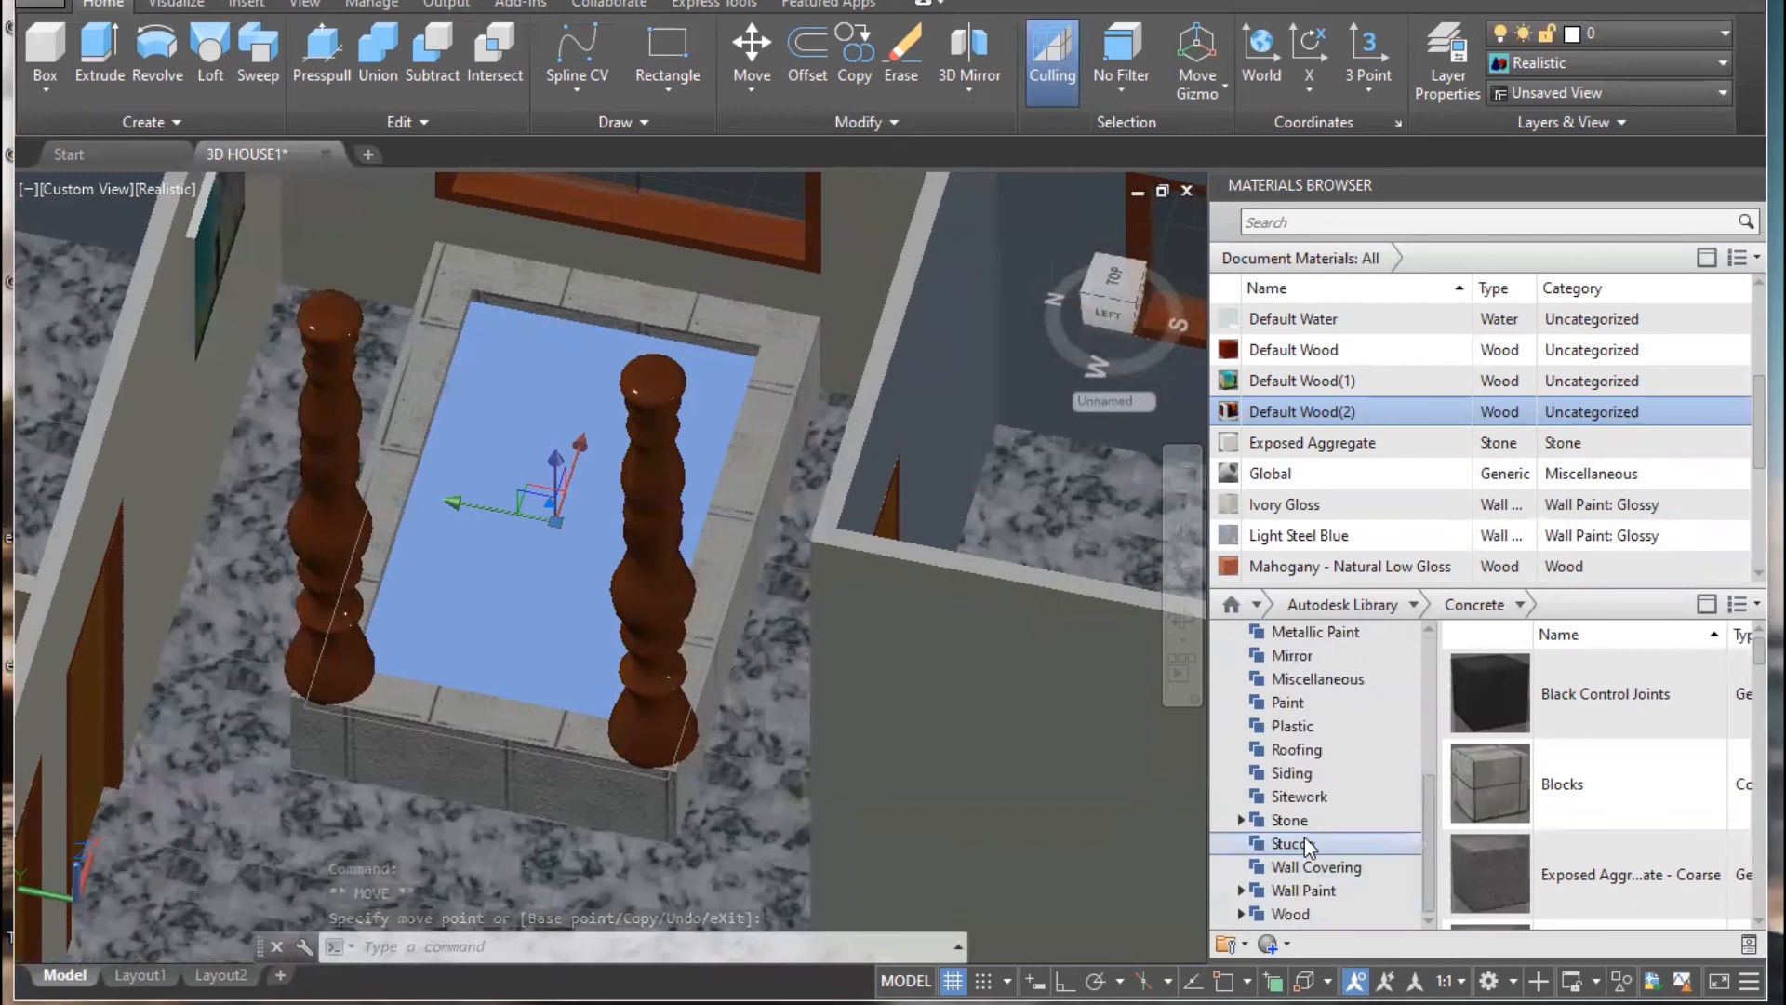
pyautogui.click(1302, 889)
pyautogui.click(1302, 865)
pyautogui.click(1293, 818)
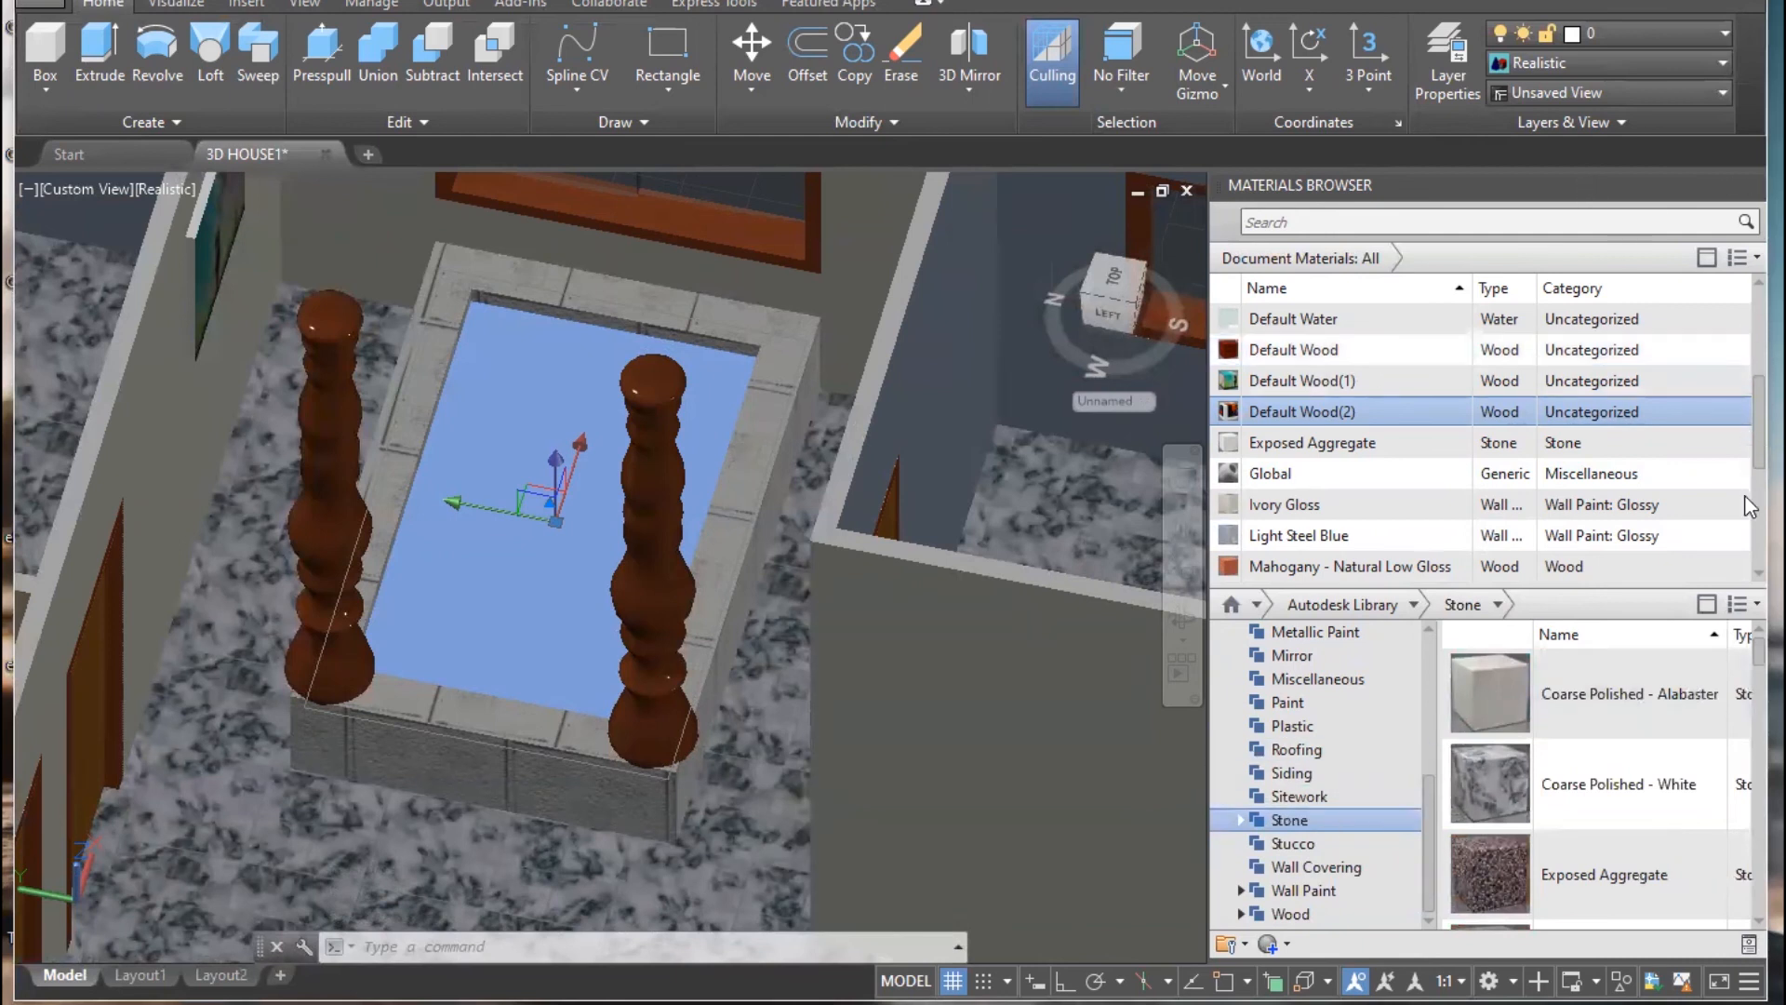
pyautogui.scroll(-4, 1749, 507)
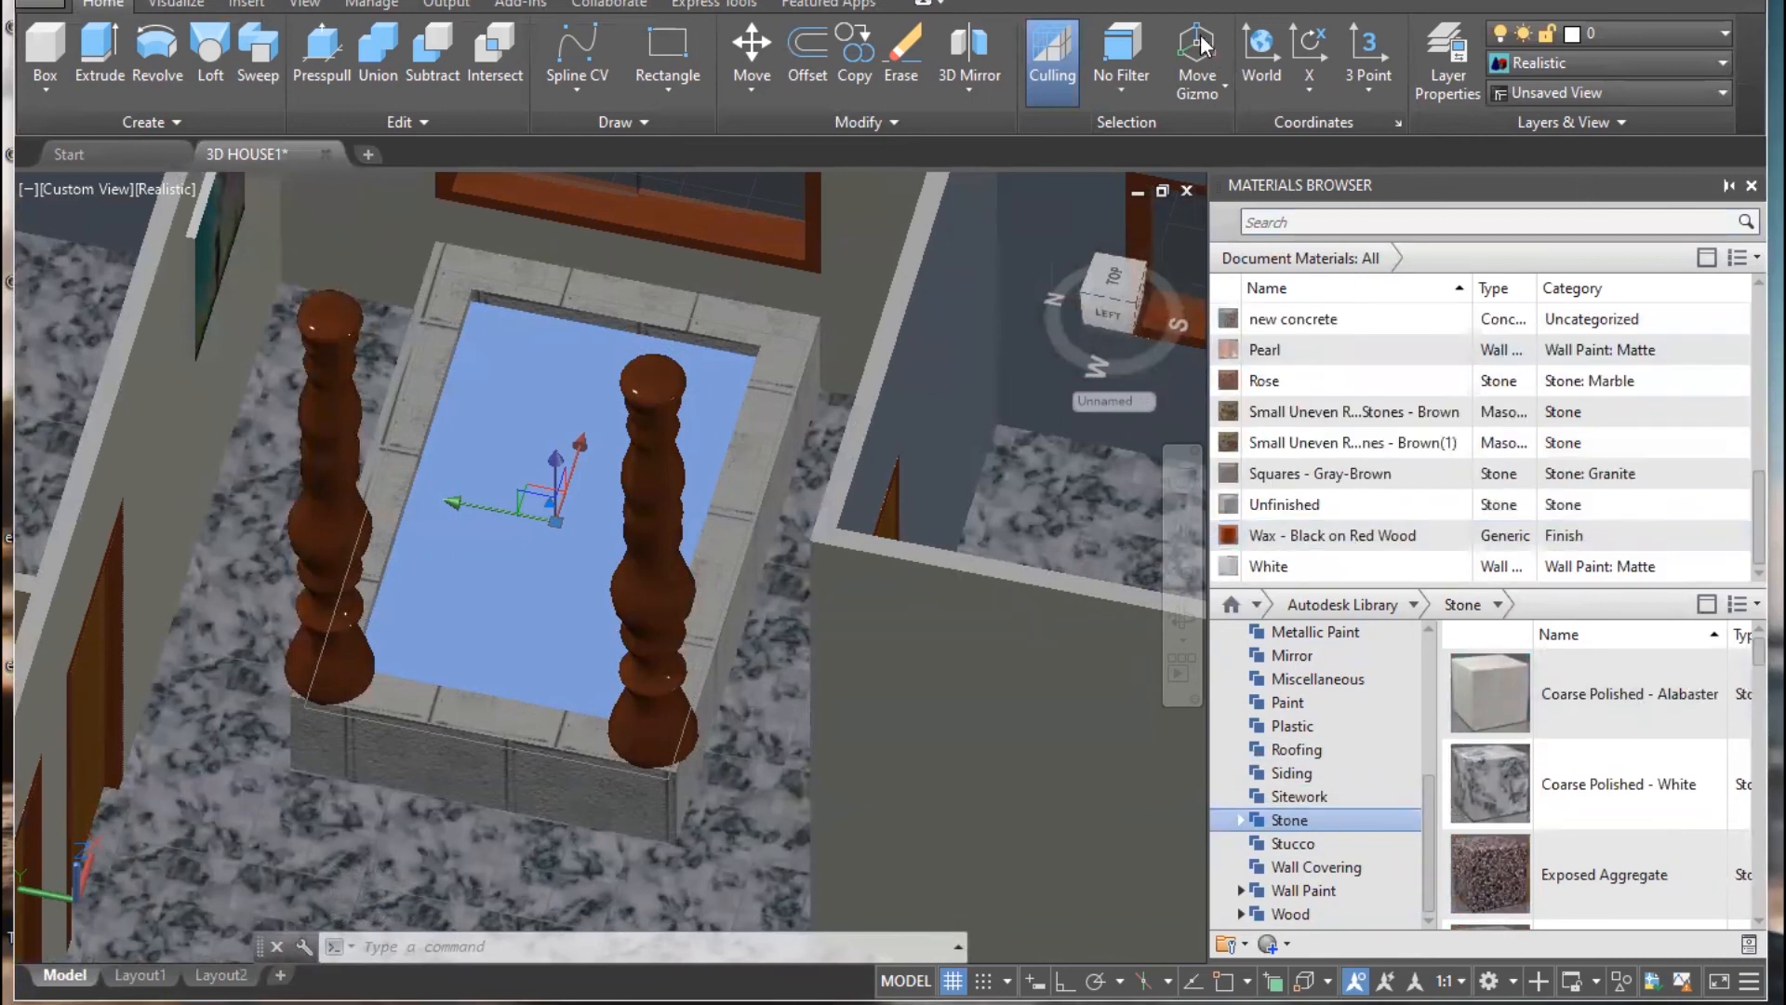
# - Undock the Materials Browser and look through the library's Wood category and the rest of the category list
pyautogui.doubleClick(1237, 185)
pyautogui.click(1068, 906)
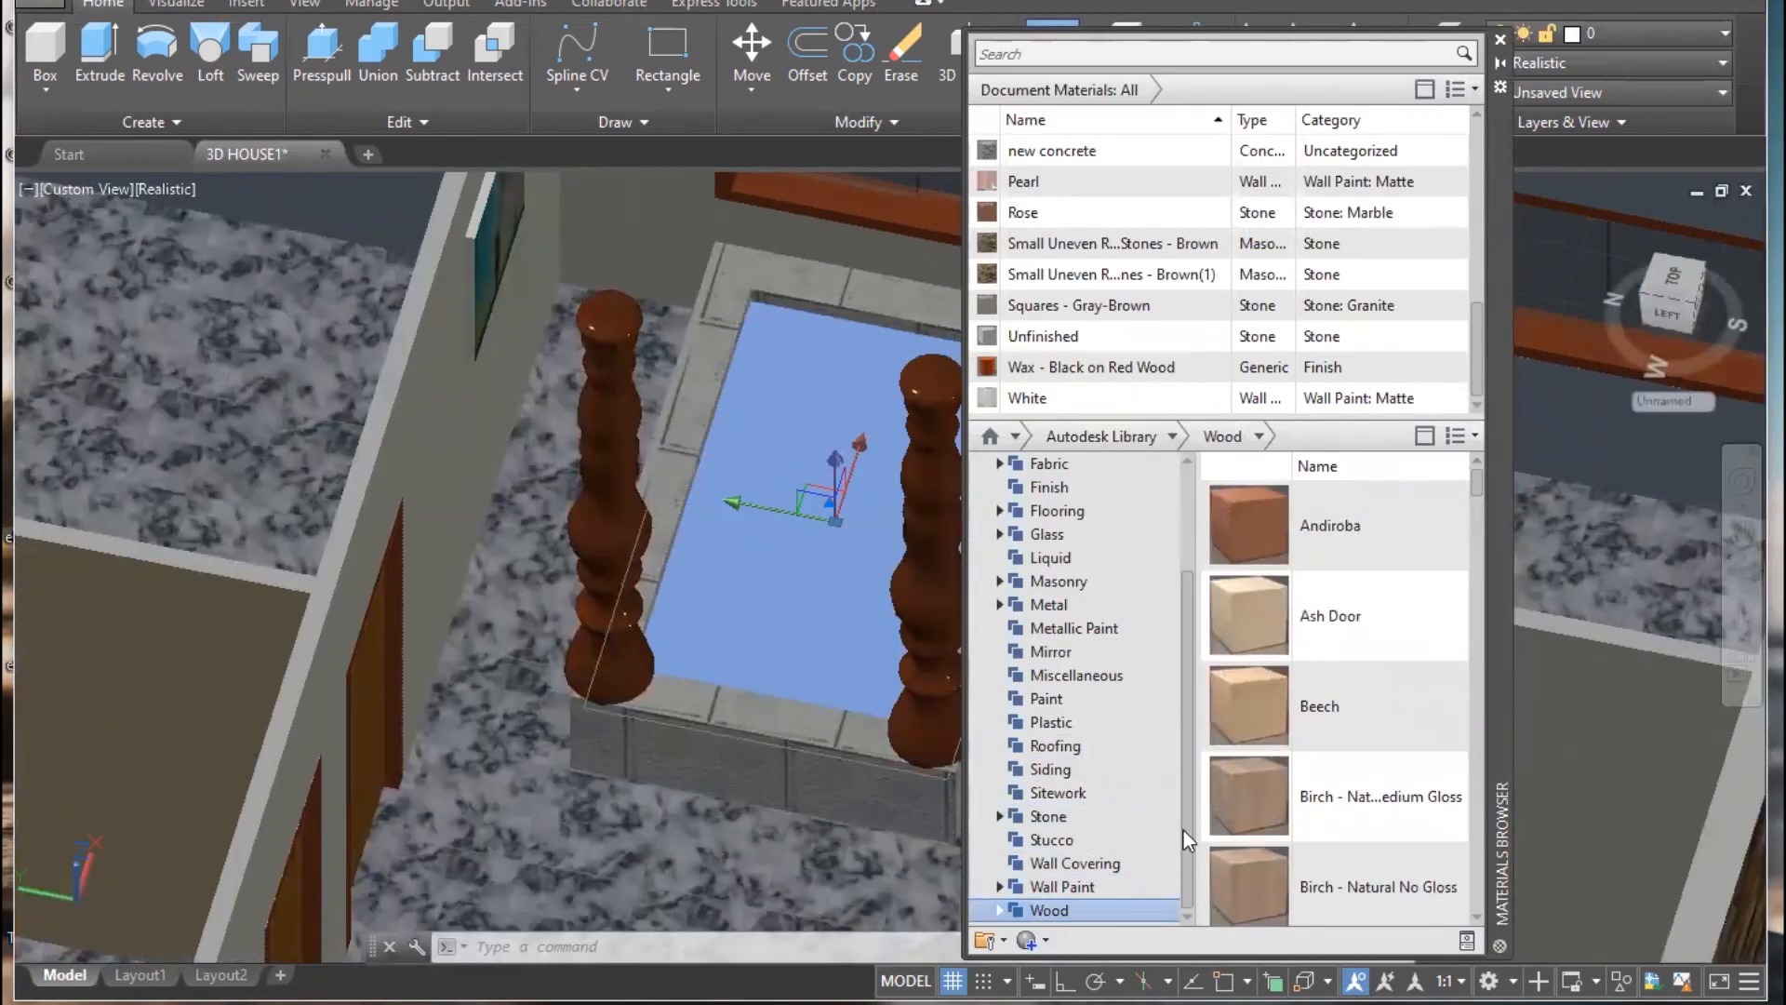
pyautogui.scroll(2, 1183, 827)
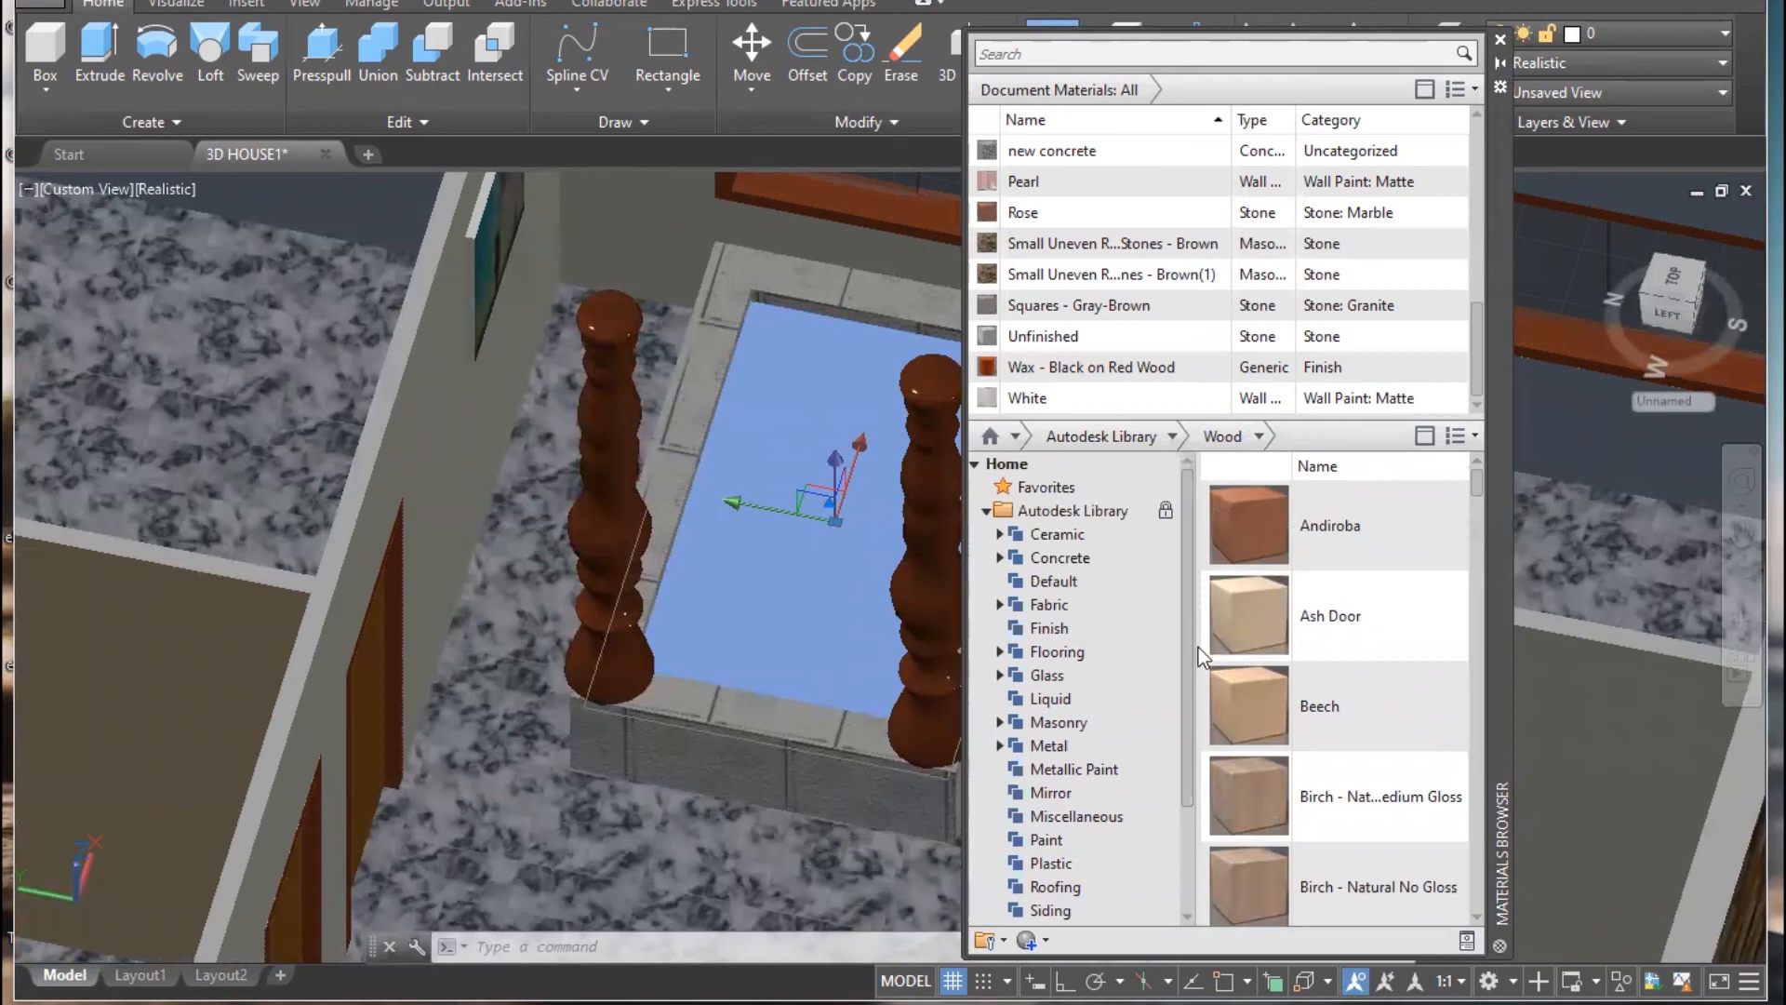
pyautogui.scroll(-2, 1190, 716)
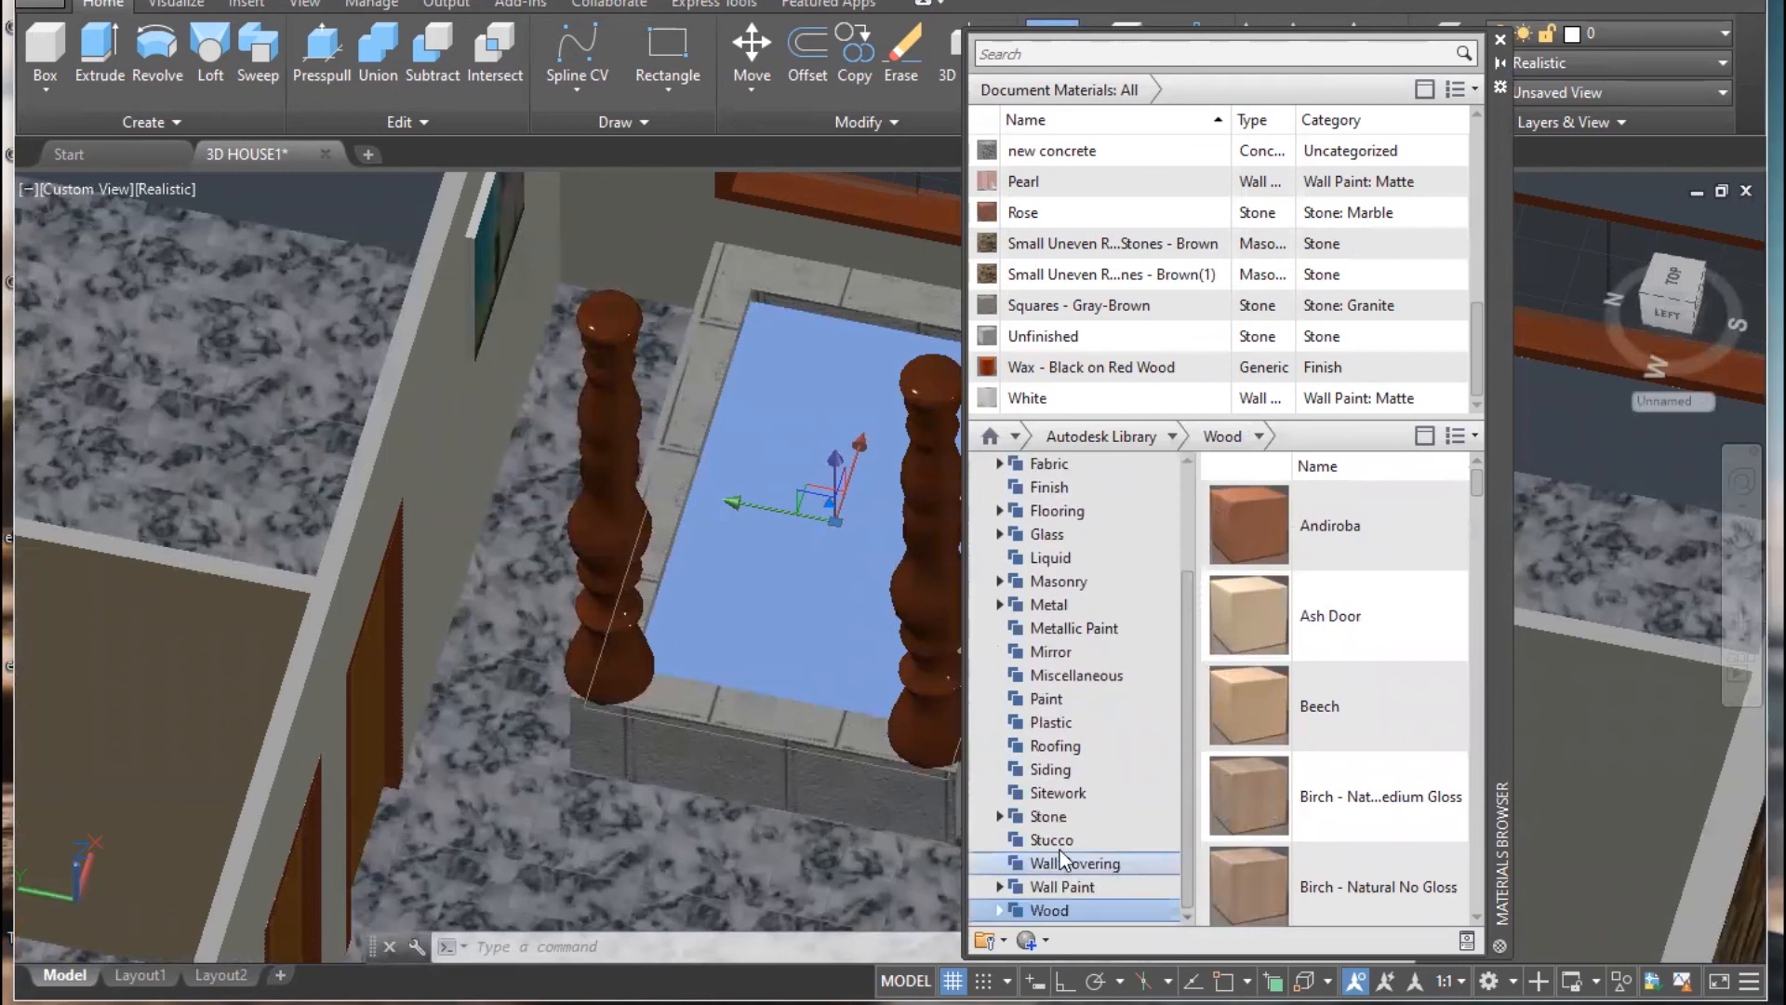
pyautogui.scroll(2, 1070, 800)
# - Apply the Clear Lake material from the Liquid category to the surface inside the stone basin
pyautogui.click(1050, 698)
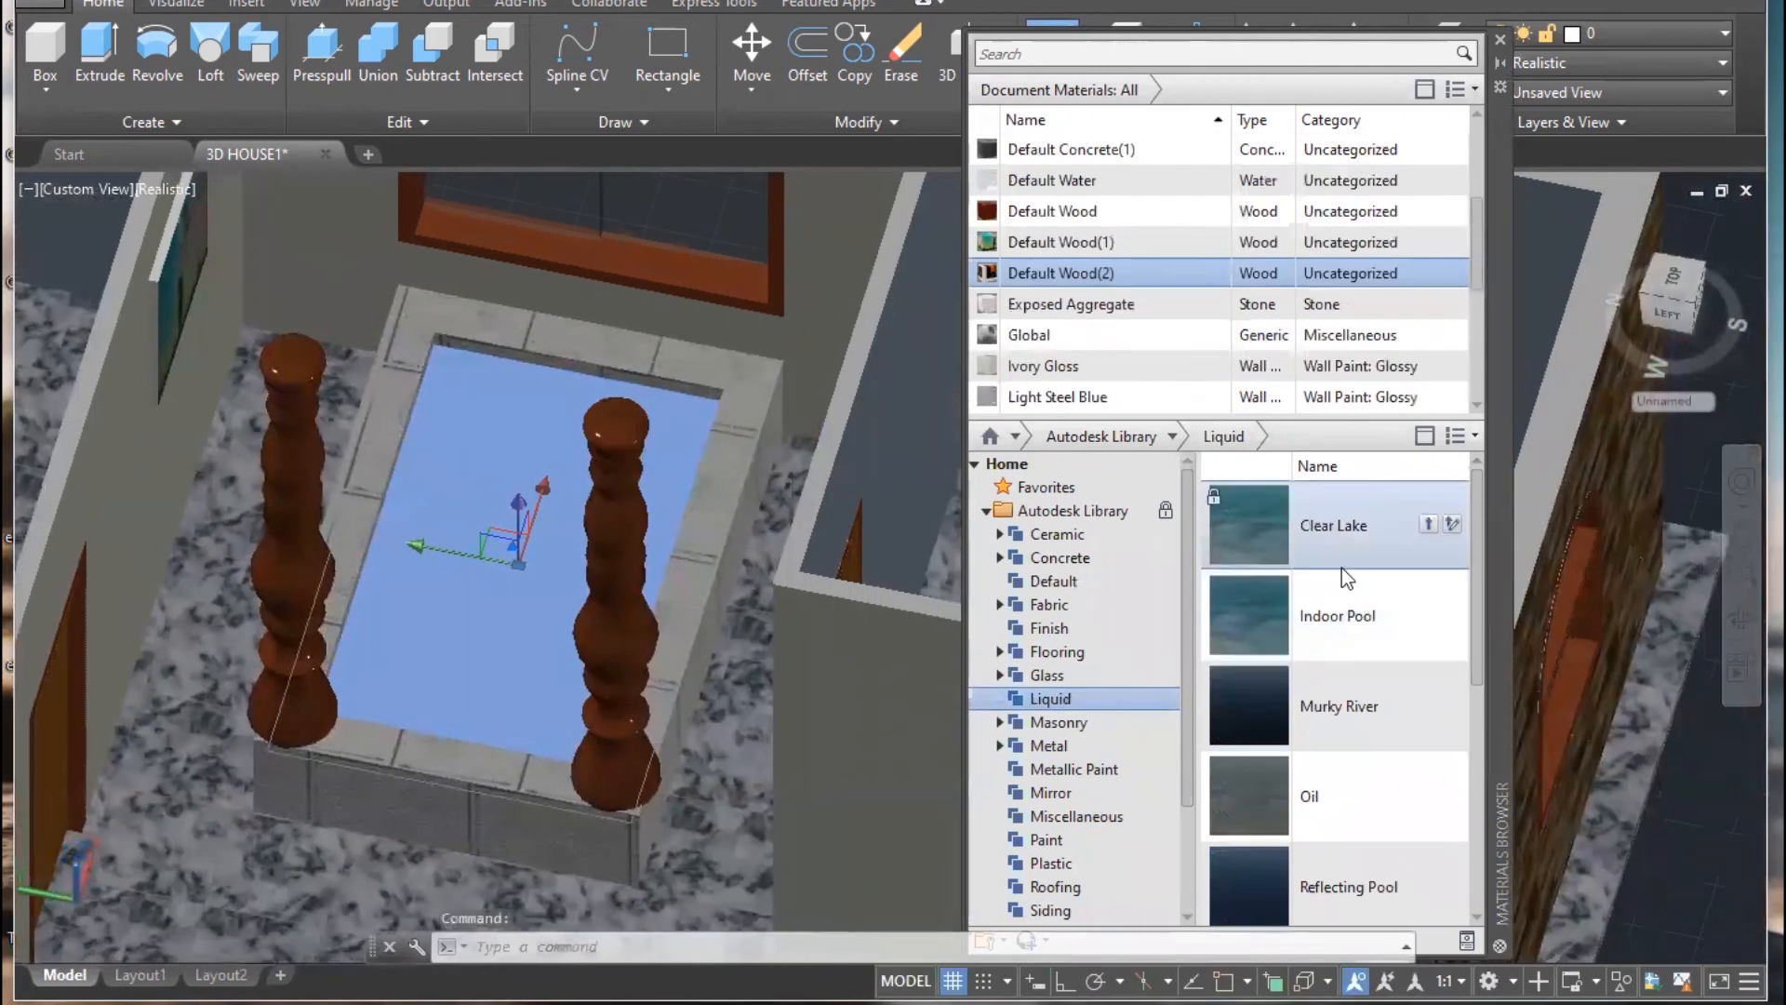
pyautogui.scroll(-5, 1342, 586)
pyautogui.scroll(5, 1336, 706)
pyautogui.moveTo(1270, 523); pyautogui.dragTo(522, 647)
pyautogui.moveTo(591, 643)
pyautogui.mouseDown(button='middle')
pyautogui.moveTo(660, 736)
pyautogui.moveTo(663, 591)
pyautogui.moveTo(612, 647)
pyautogui.mouseUp(button='middle')
pyautogui.scroll(-5, 609, 643)
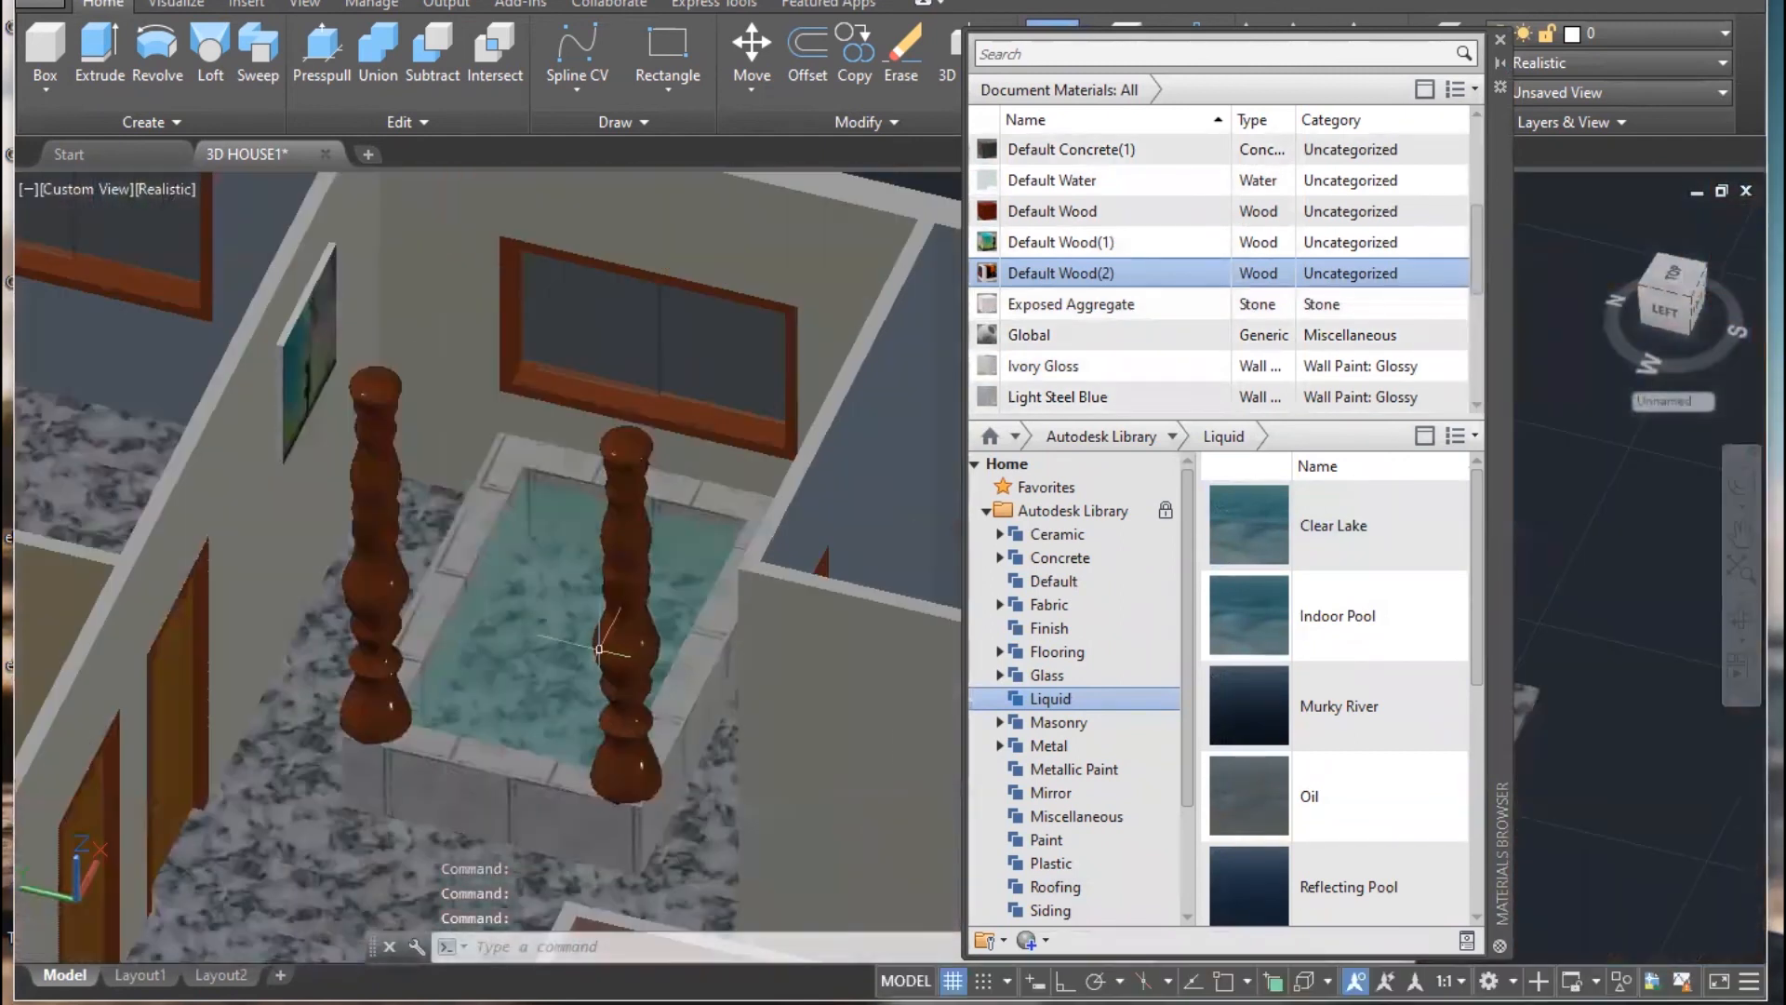
# - Select the water surface in the stone basin and move it straight up above the basin's rim
pyautogui.scroll(2, 577, 684)
pyautogui.scroll(2, 577, 684)
pyautogui.click(558, 651)
pyautogui.click(557, 525)
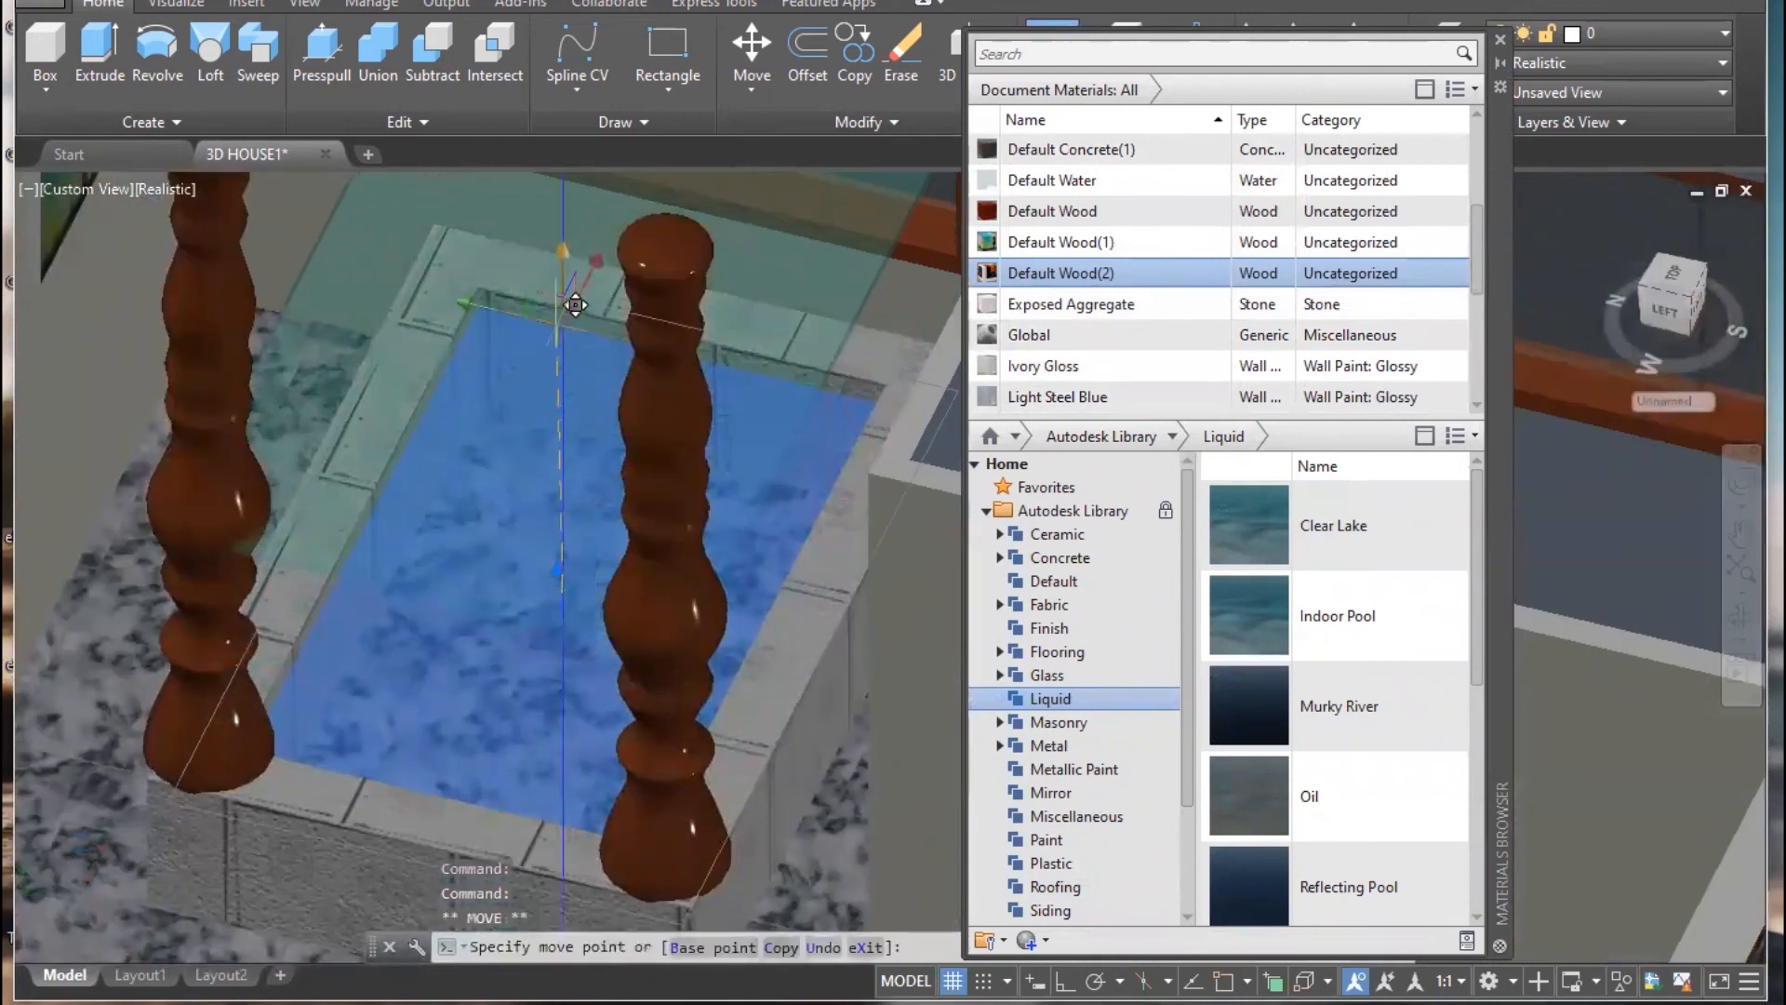
pyautogui.press('Escape')
pyautogui.press('Escape')
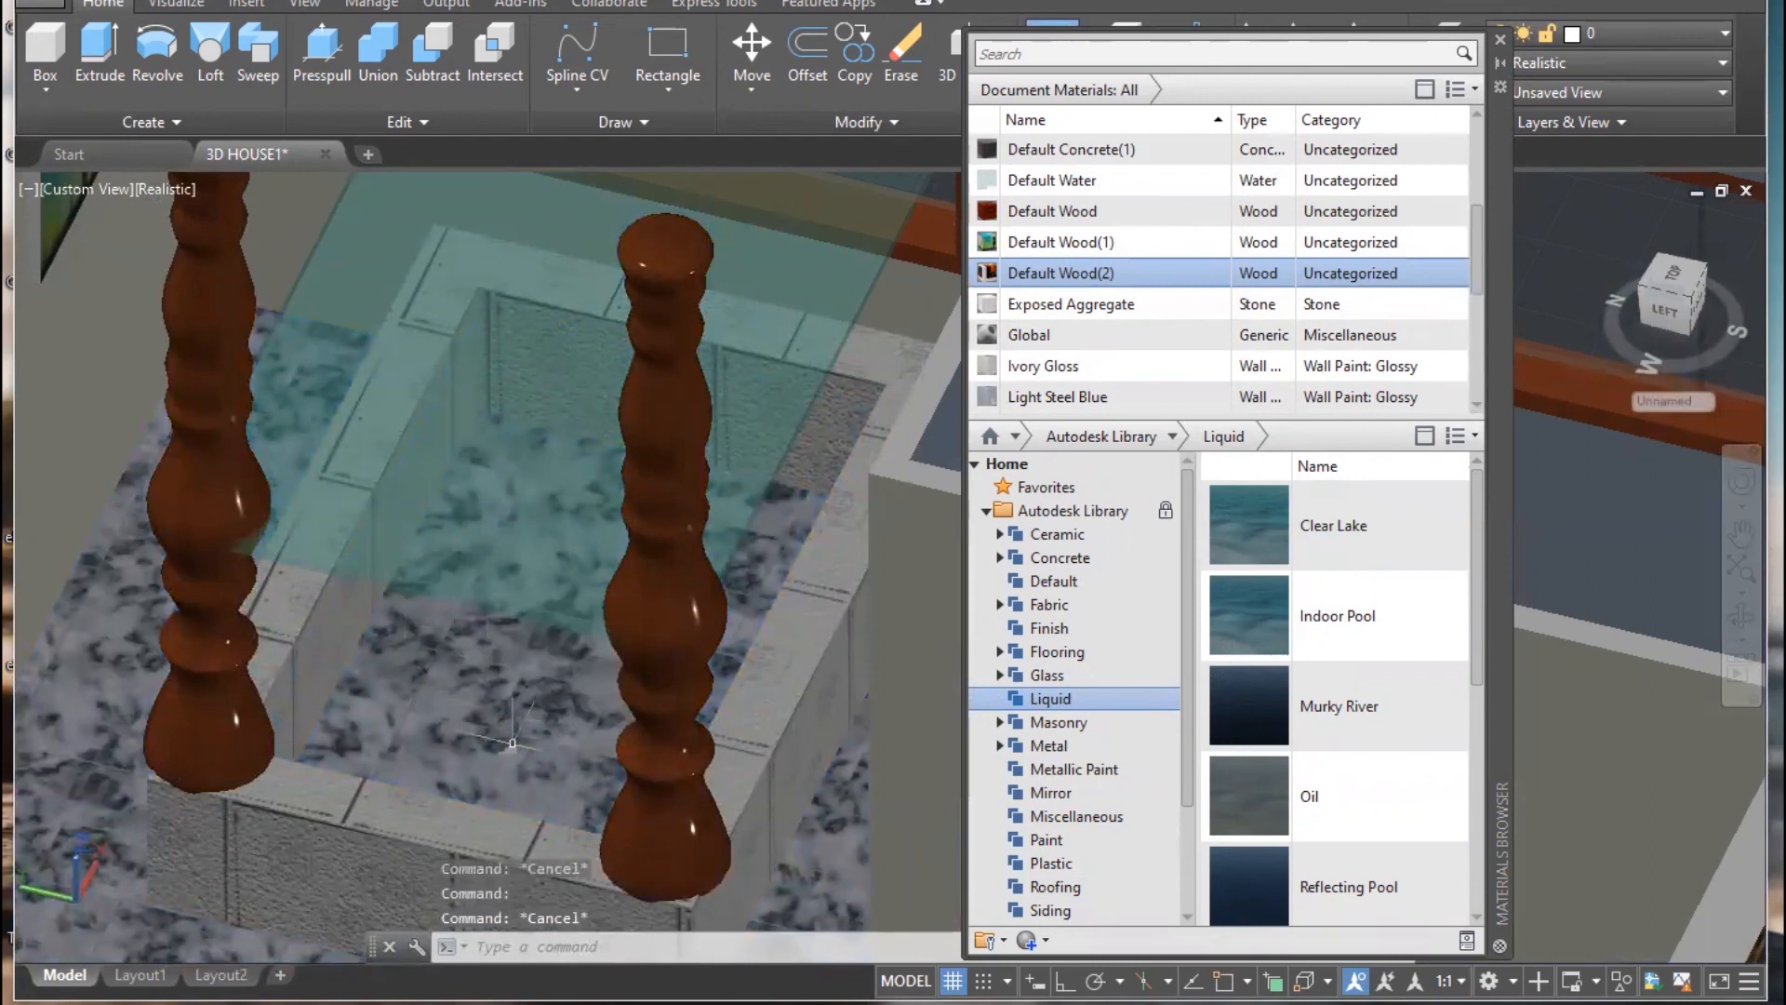
# - Copy the water surface straight down to the floor of the stone basin with Ortho mode on
pyautogui.scroll(-2, 543, 692)
pyautogui.click(539, 614)
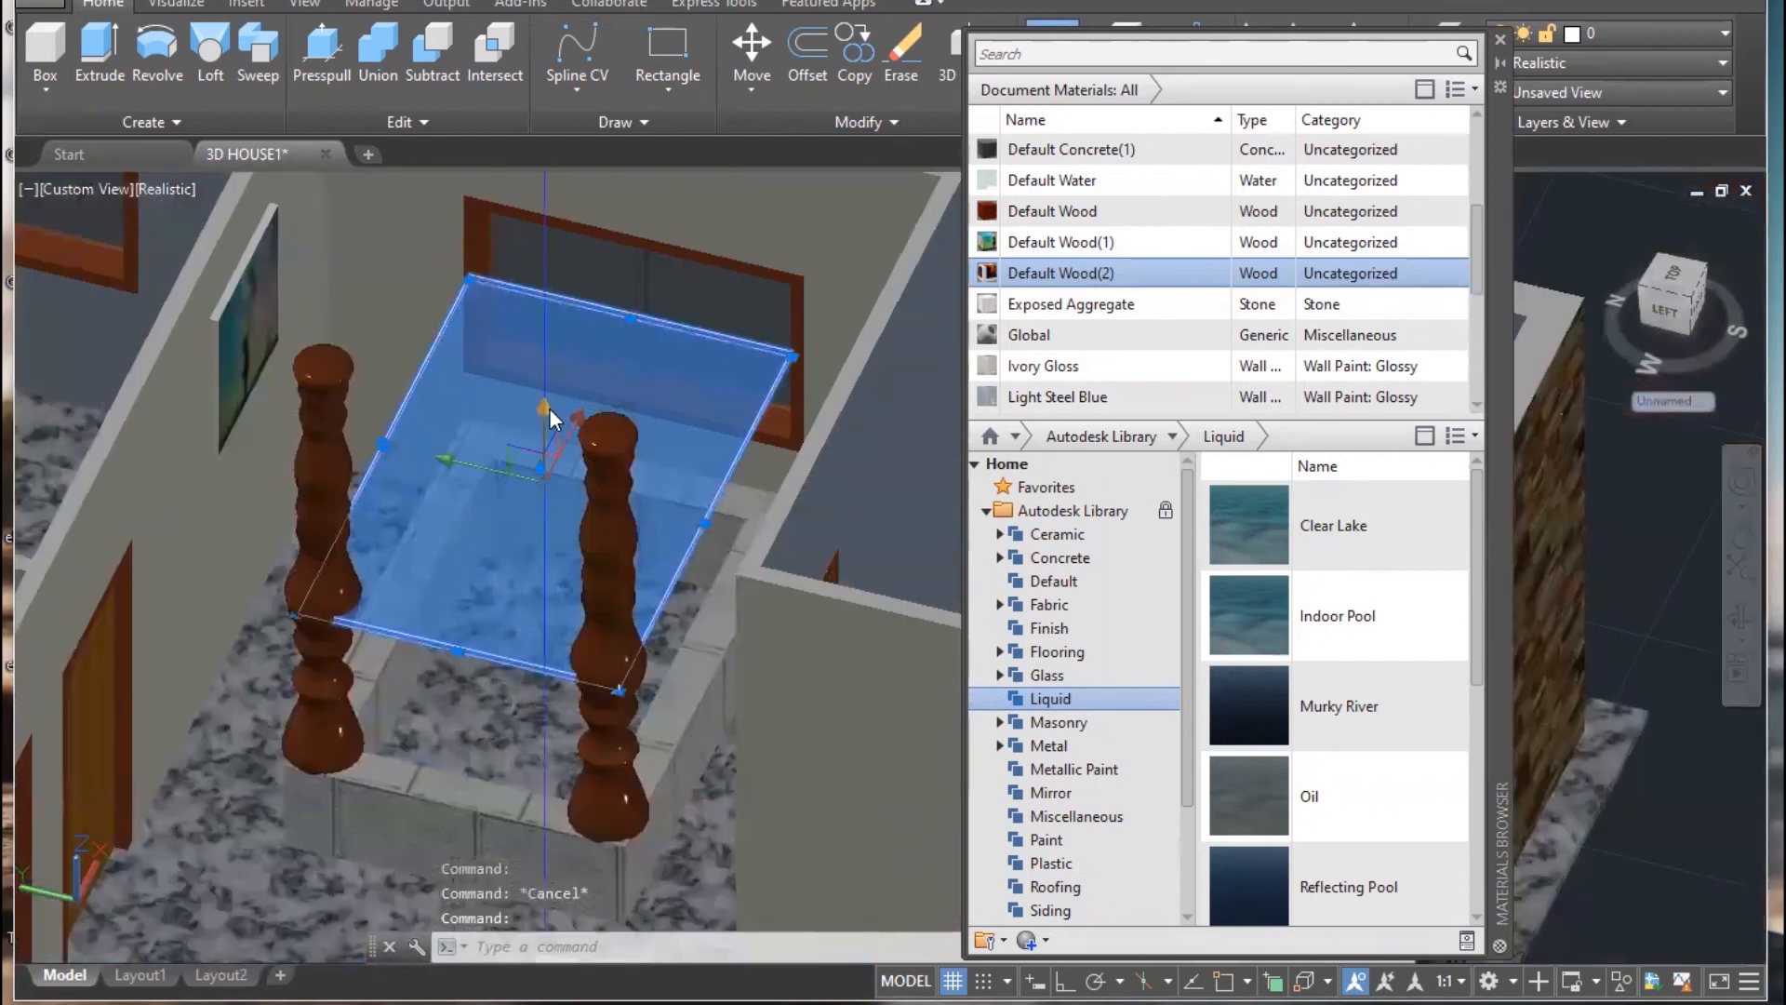
pyautogui.press('Escape')
pyautogui.write('co')
pyautogui.press('Return')
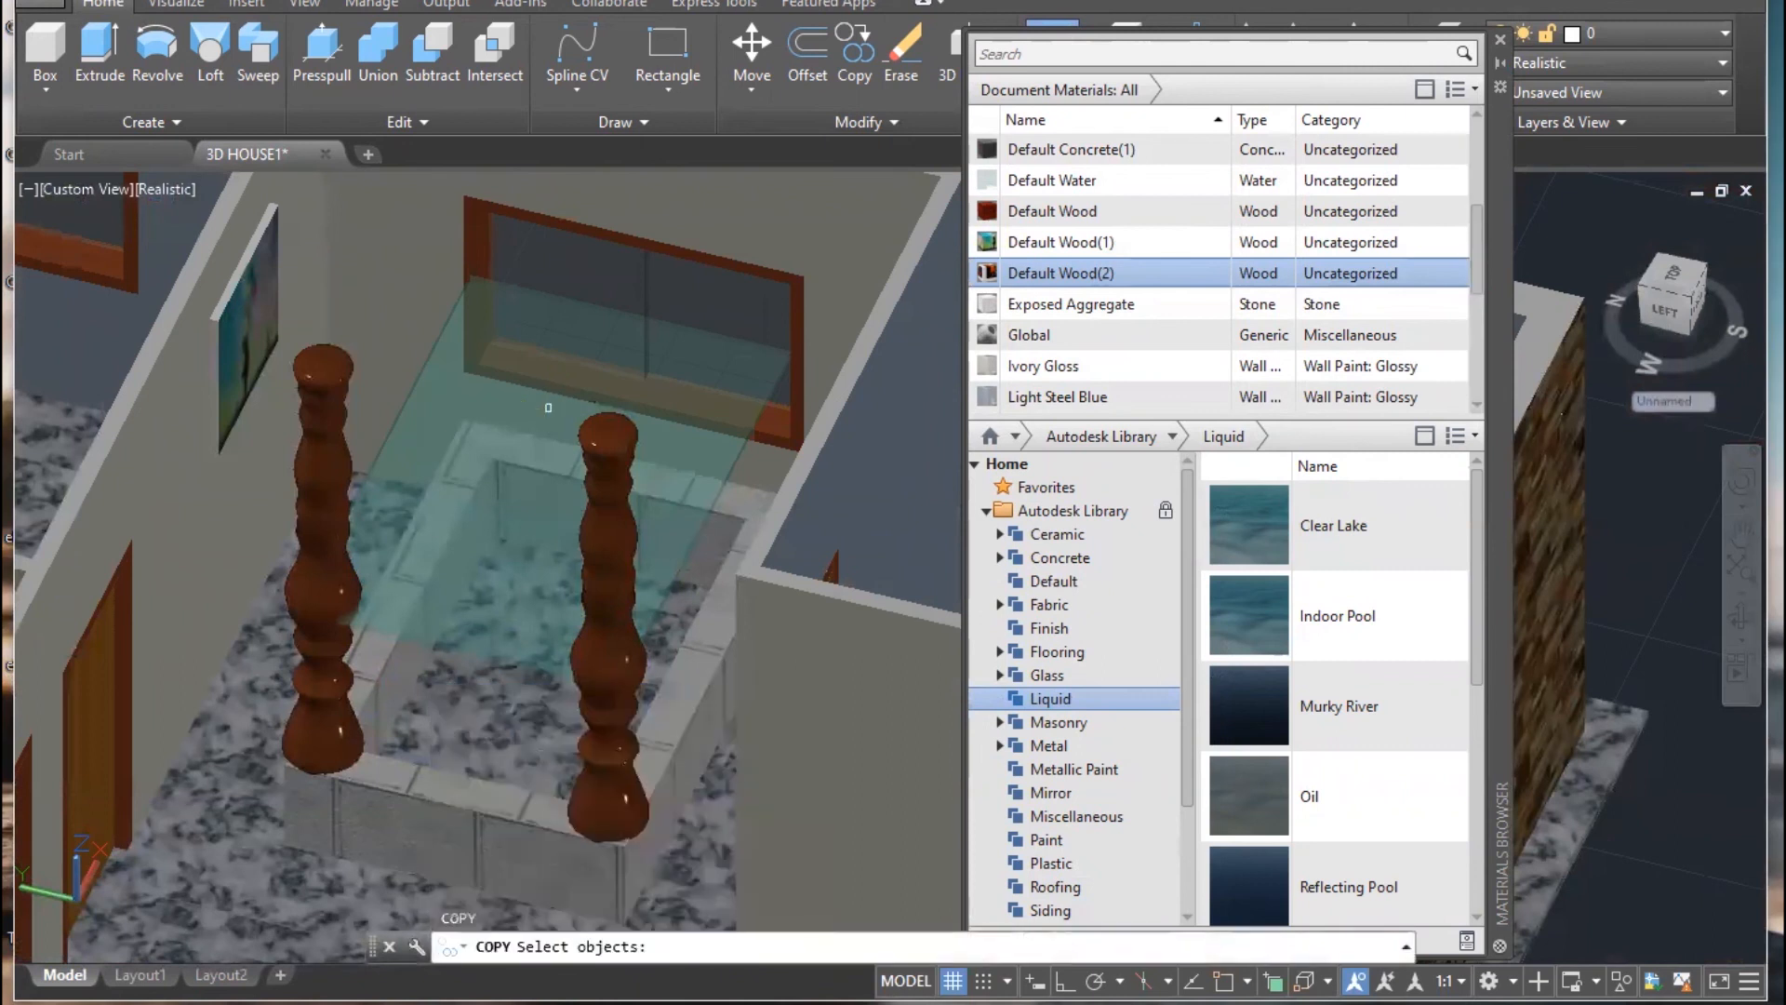
pyautogui.click(531, 542)
pyautogui.press('Return')
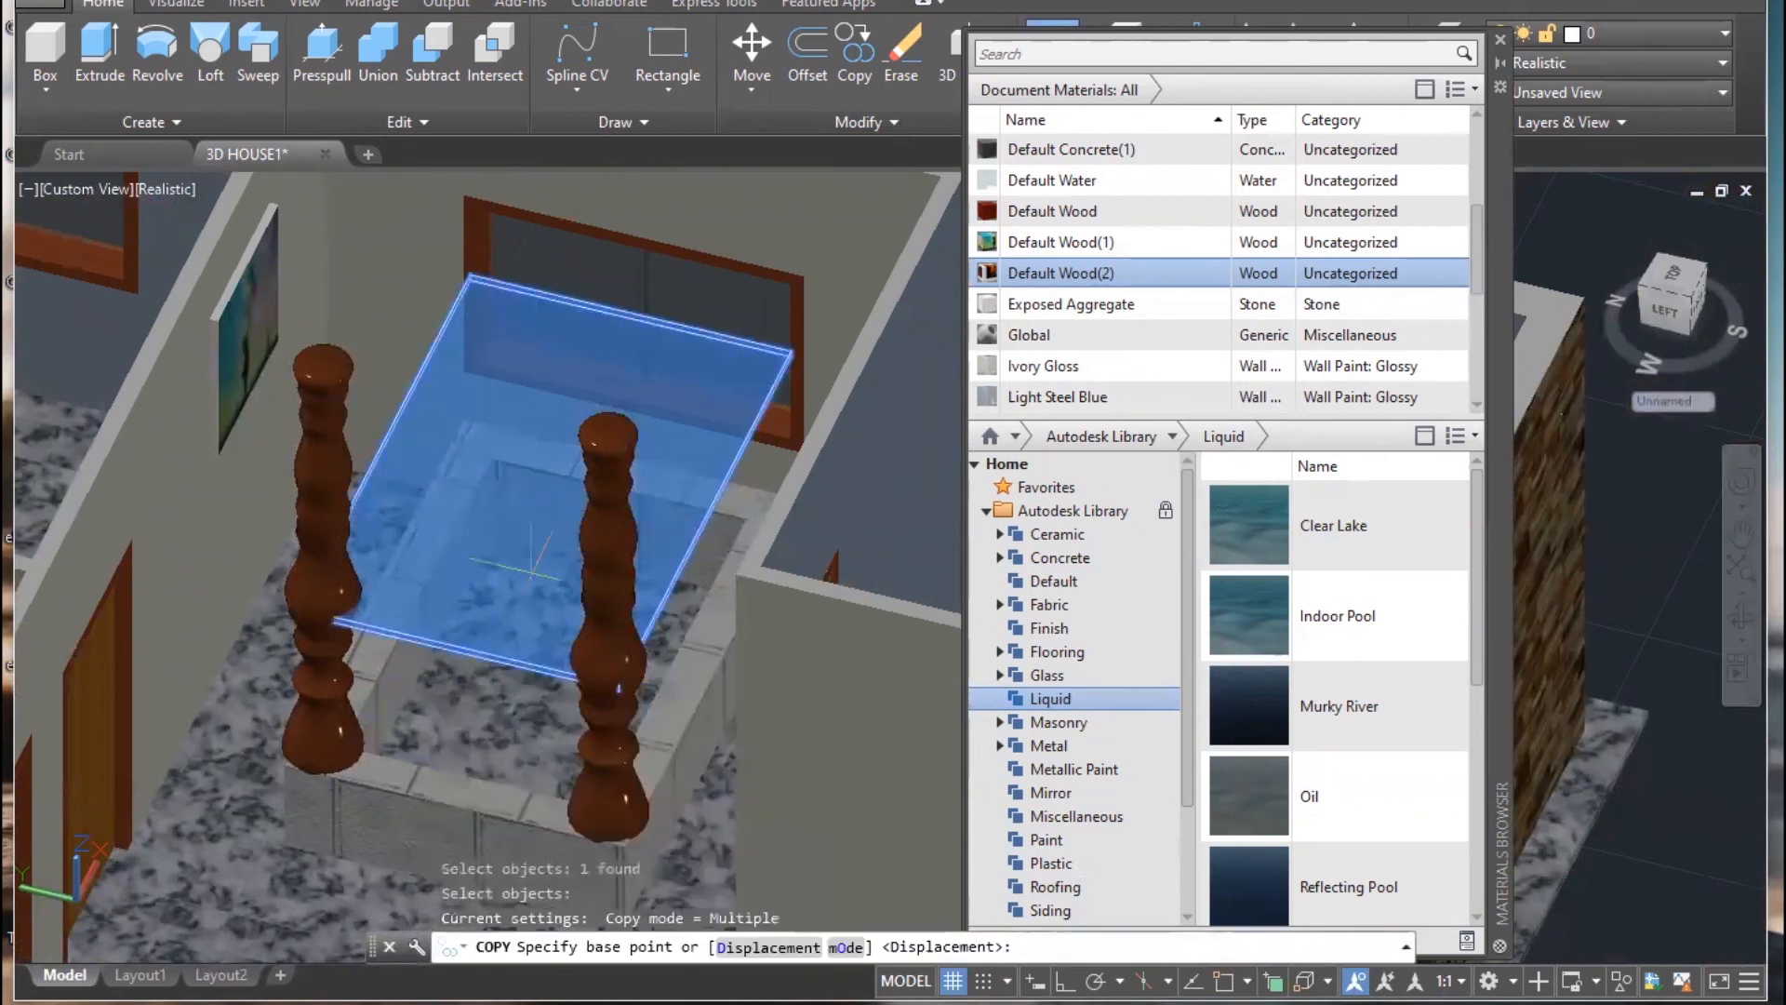
pyautogui.click(511, 648)
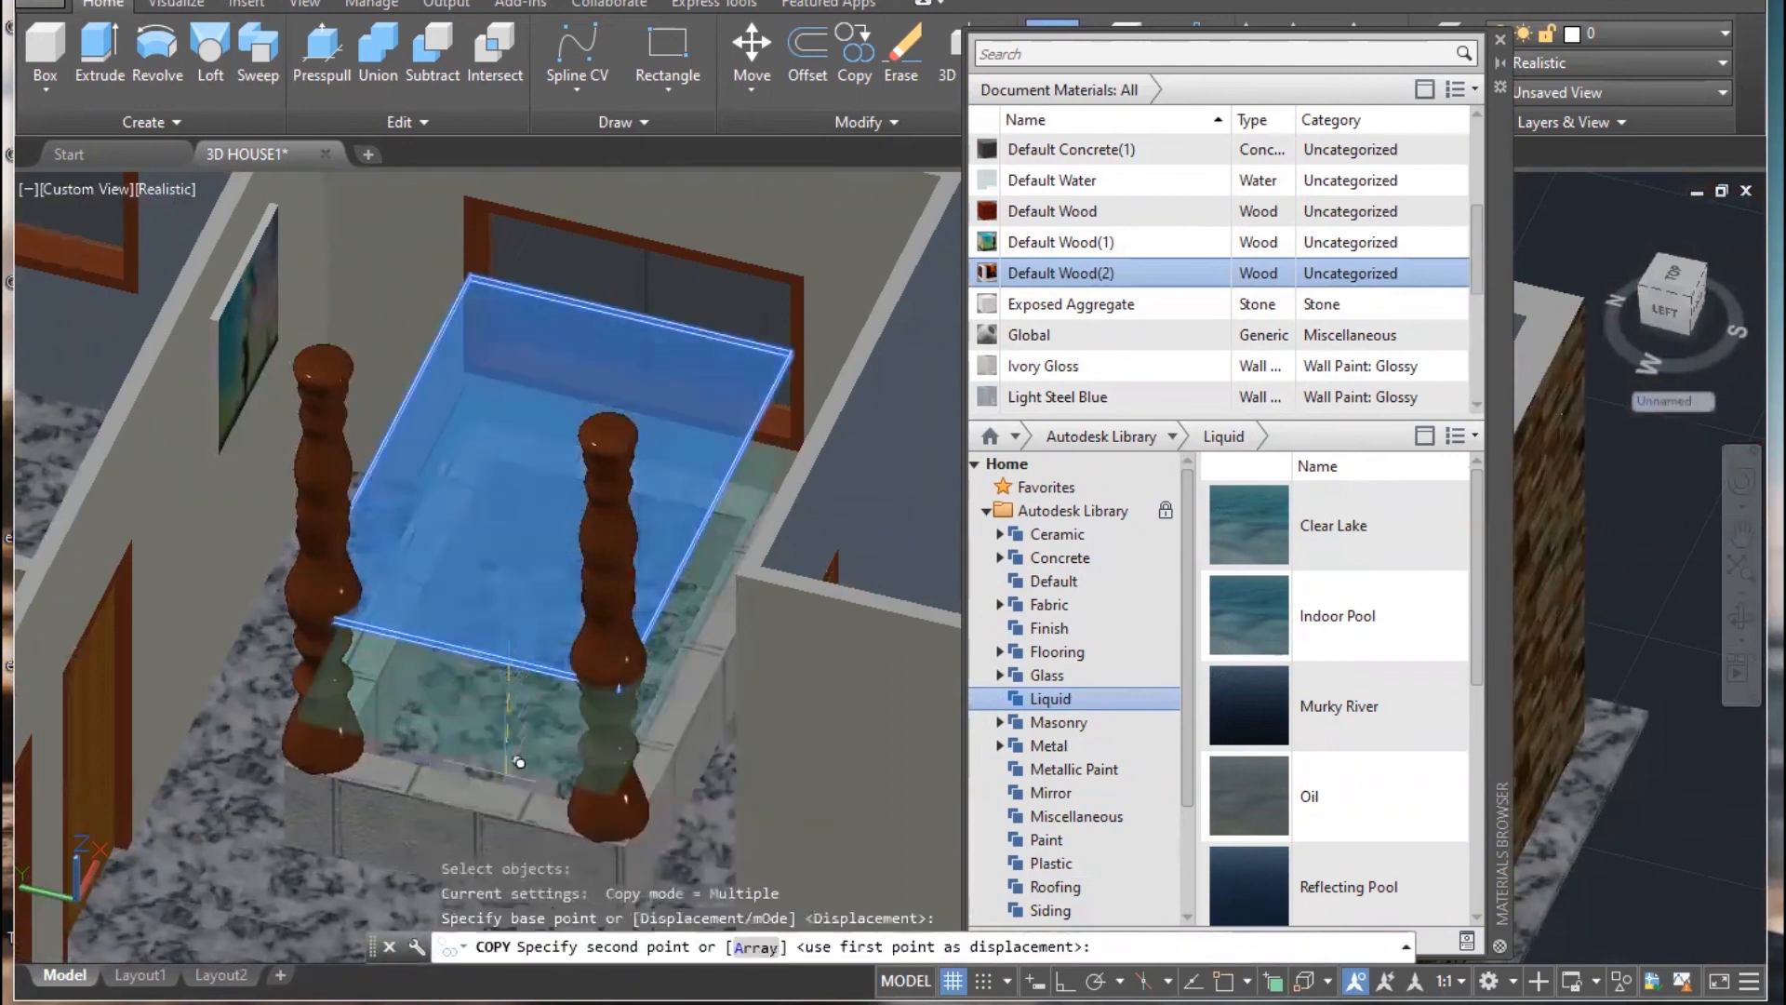
pyautogui.click(1065, 981)
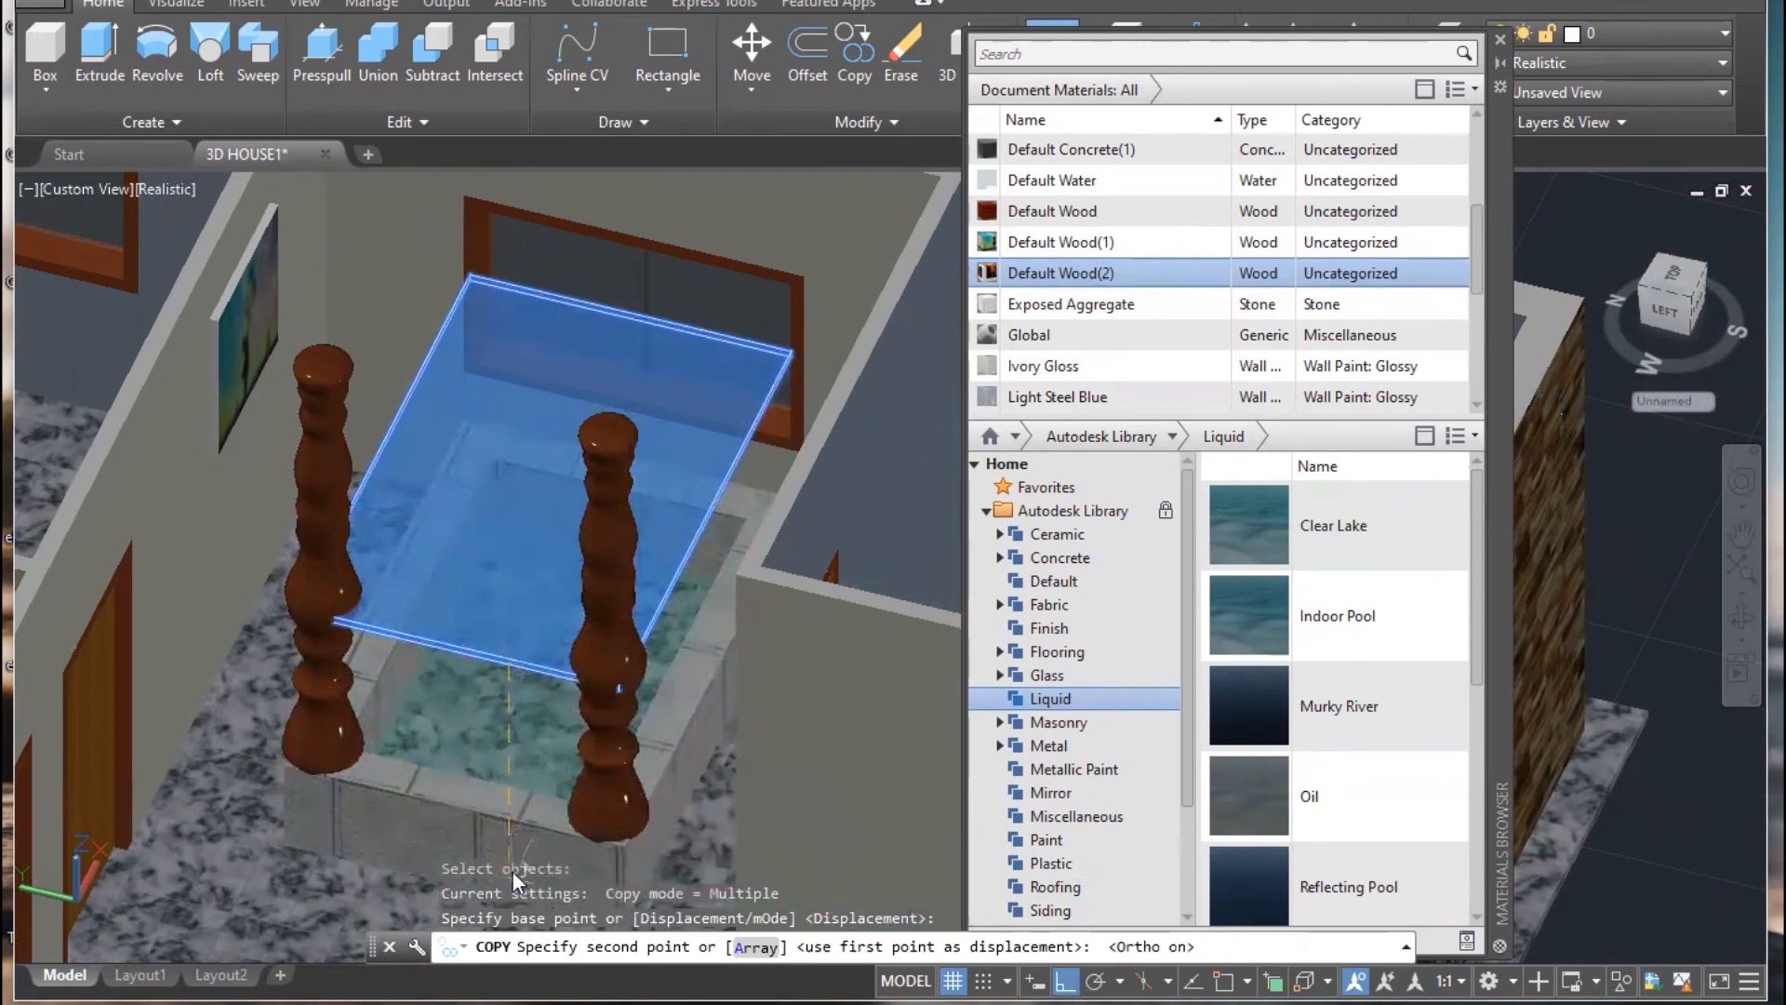
pyautogui.scroll(6, 516, 842)
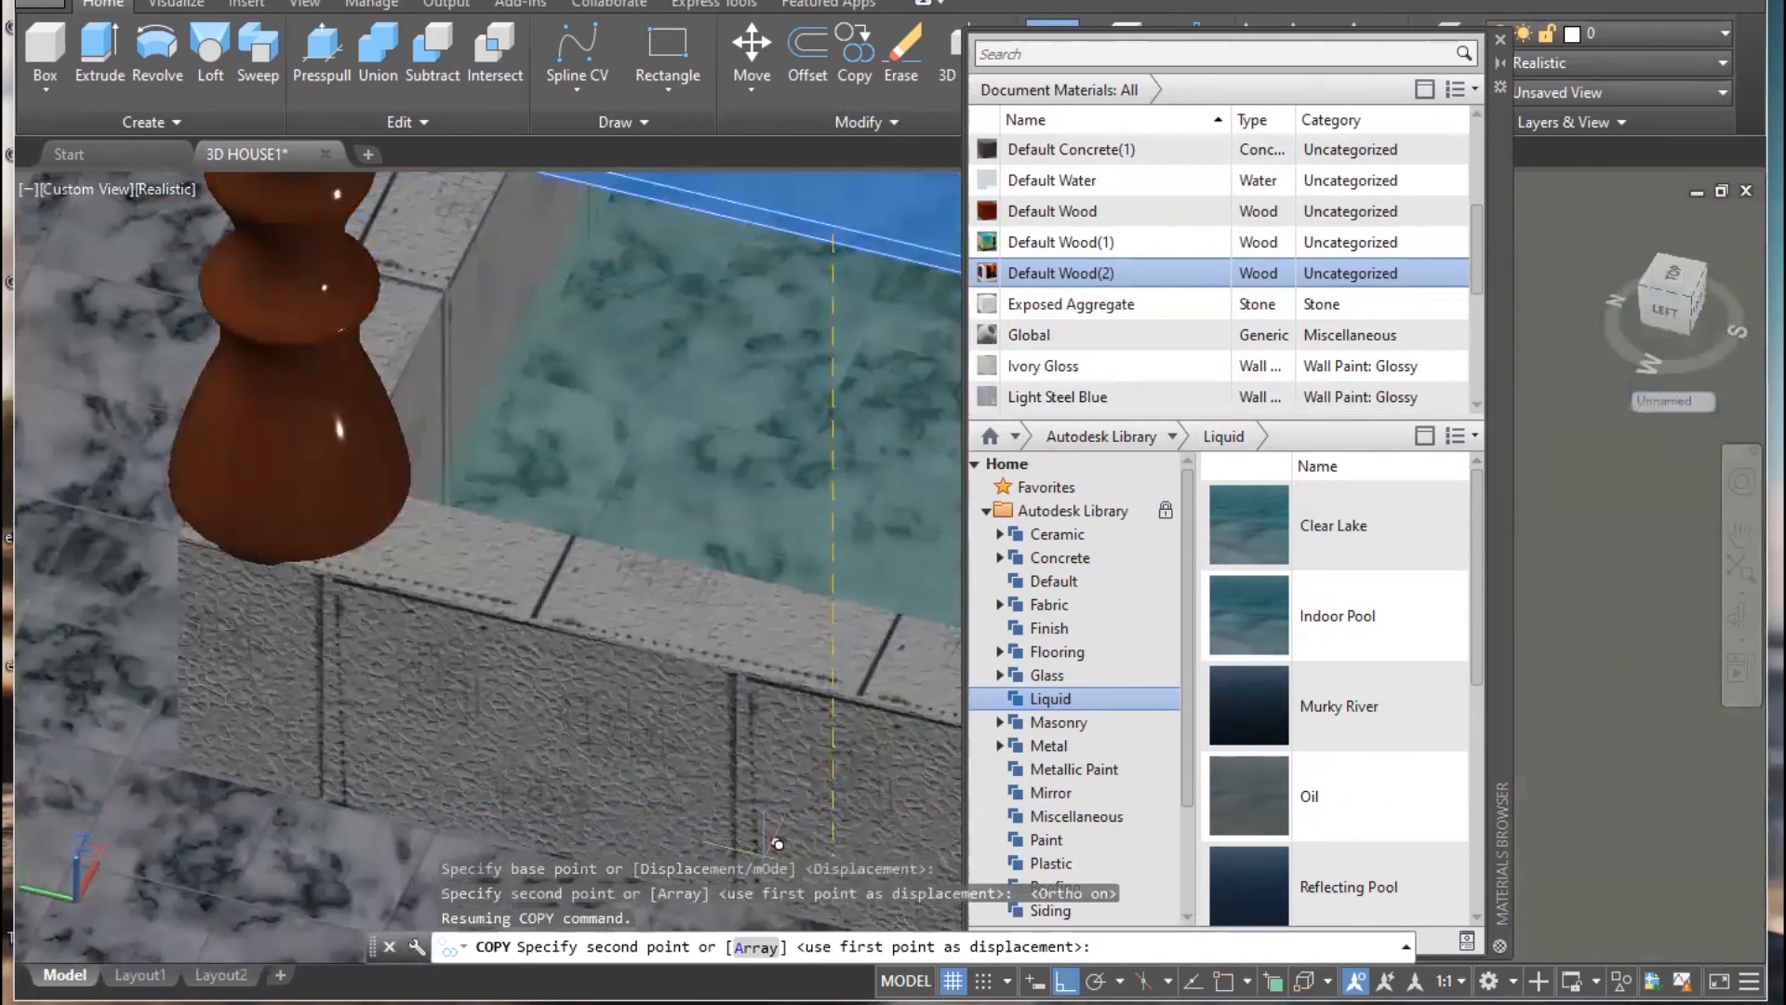
pyautogui.click(777, 843)
pyautogui.press('Escape')
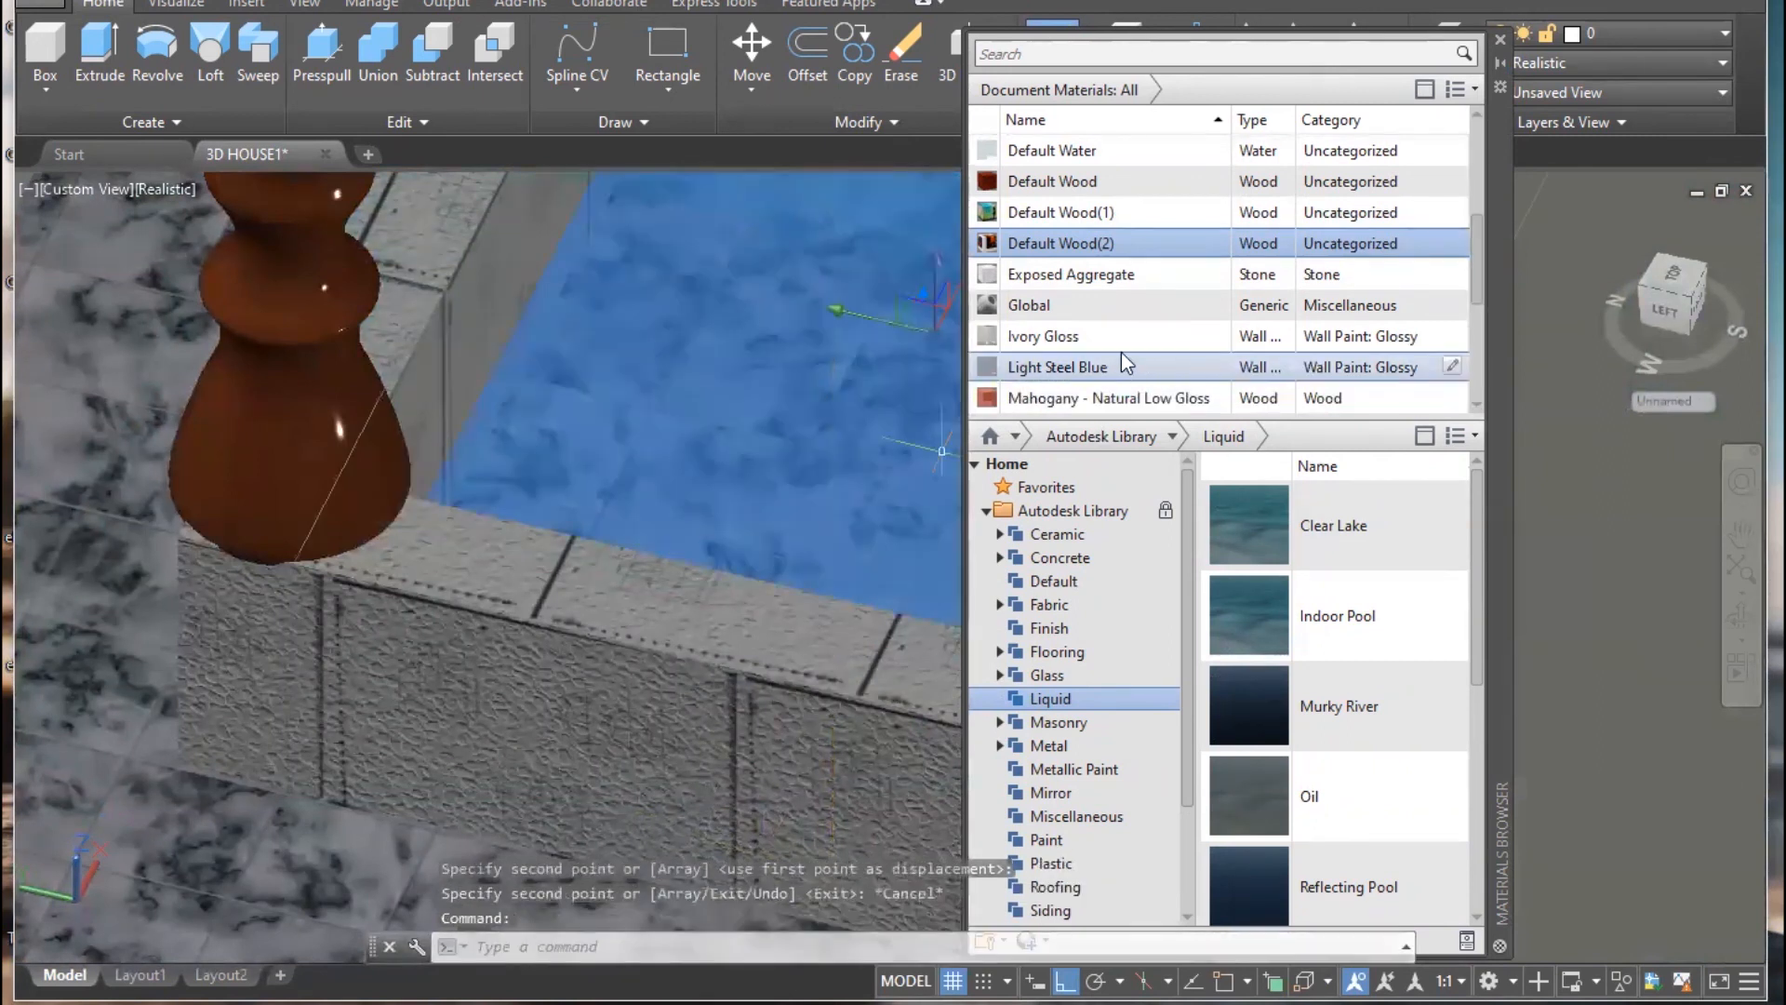
# - Look through the document materials and the library's Roofing, Siding, Sitework, Plastic and Stucco categories for a basin floor material
pyautogui.scroll(-1, 1120, 352)
pyautogui.scroll(-1, 1098, 572)
pyautogui.scroll(-1, 1084, 642)
pyautogui.scroll(1, 1086, 659)
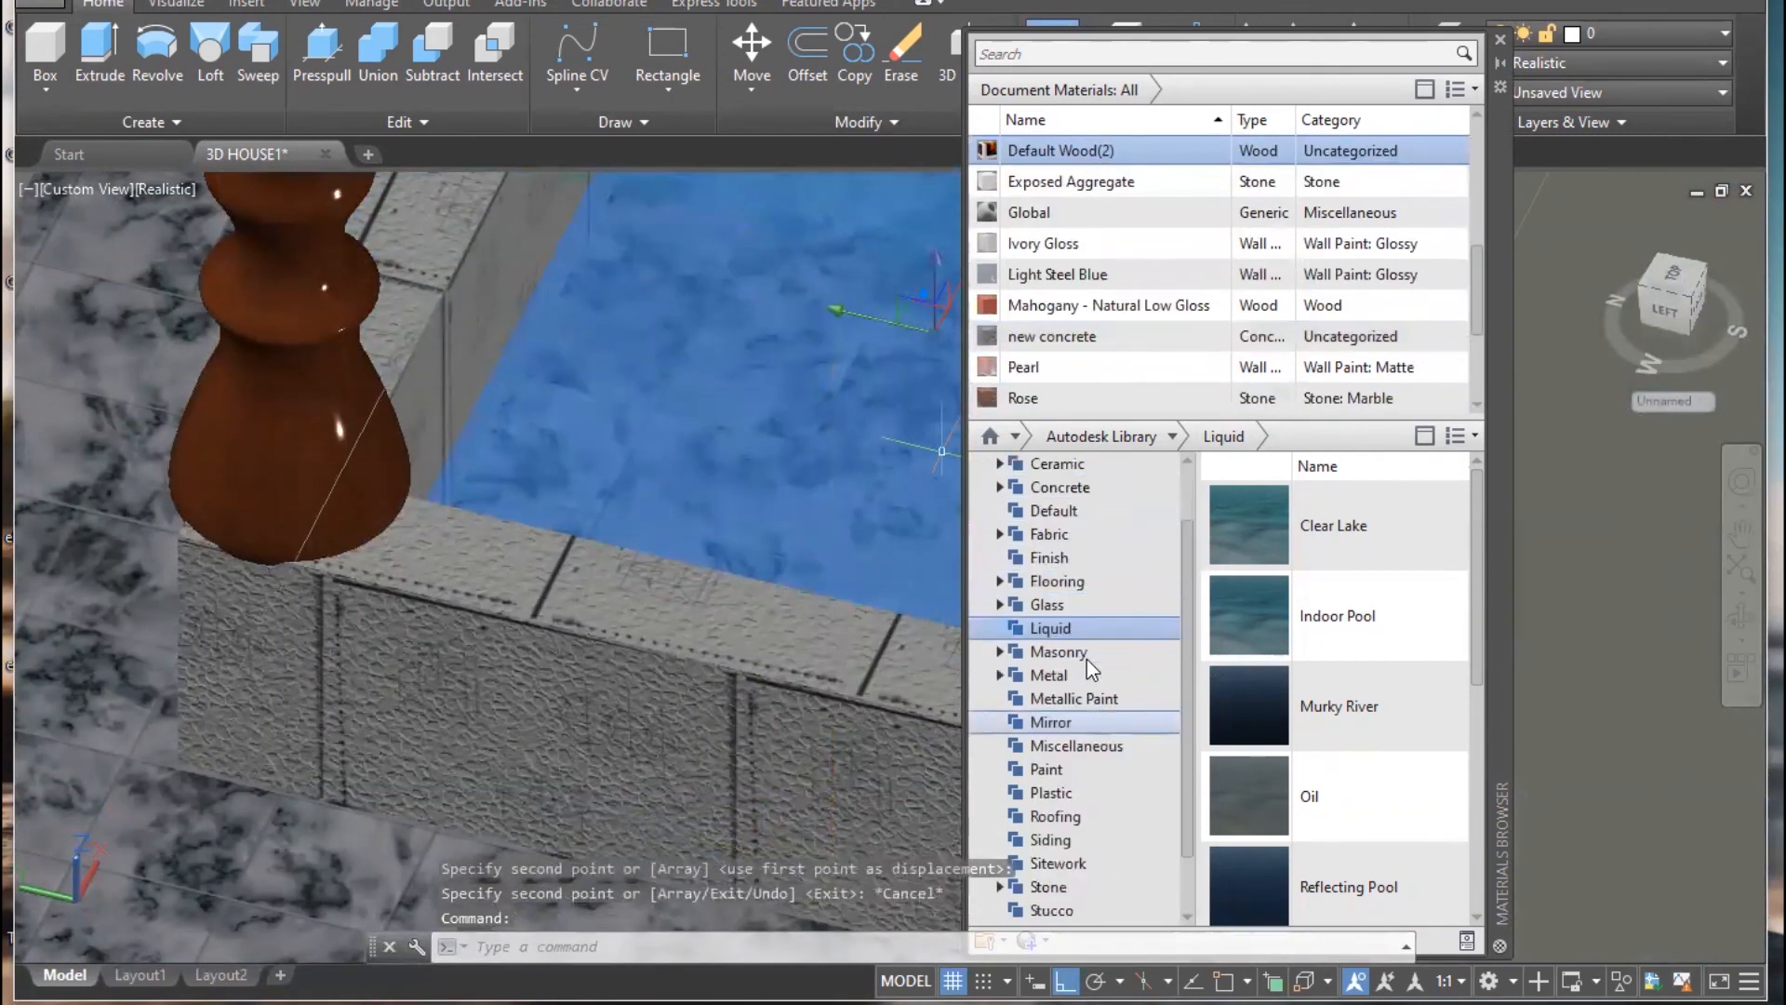
pyautogui.scroll(1, 1086, 658)
pyautogui.scroll(-2, 1082, 642)
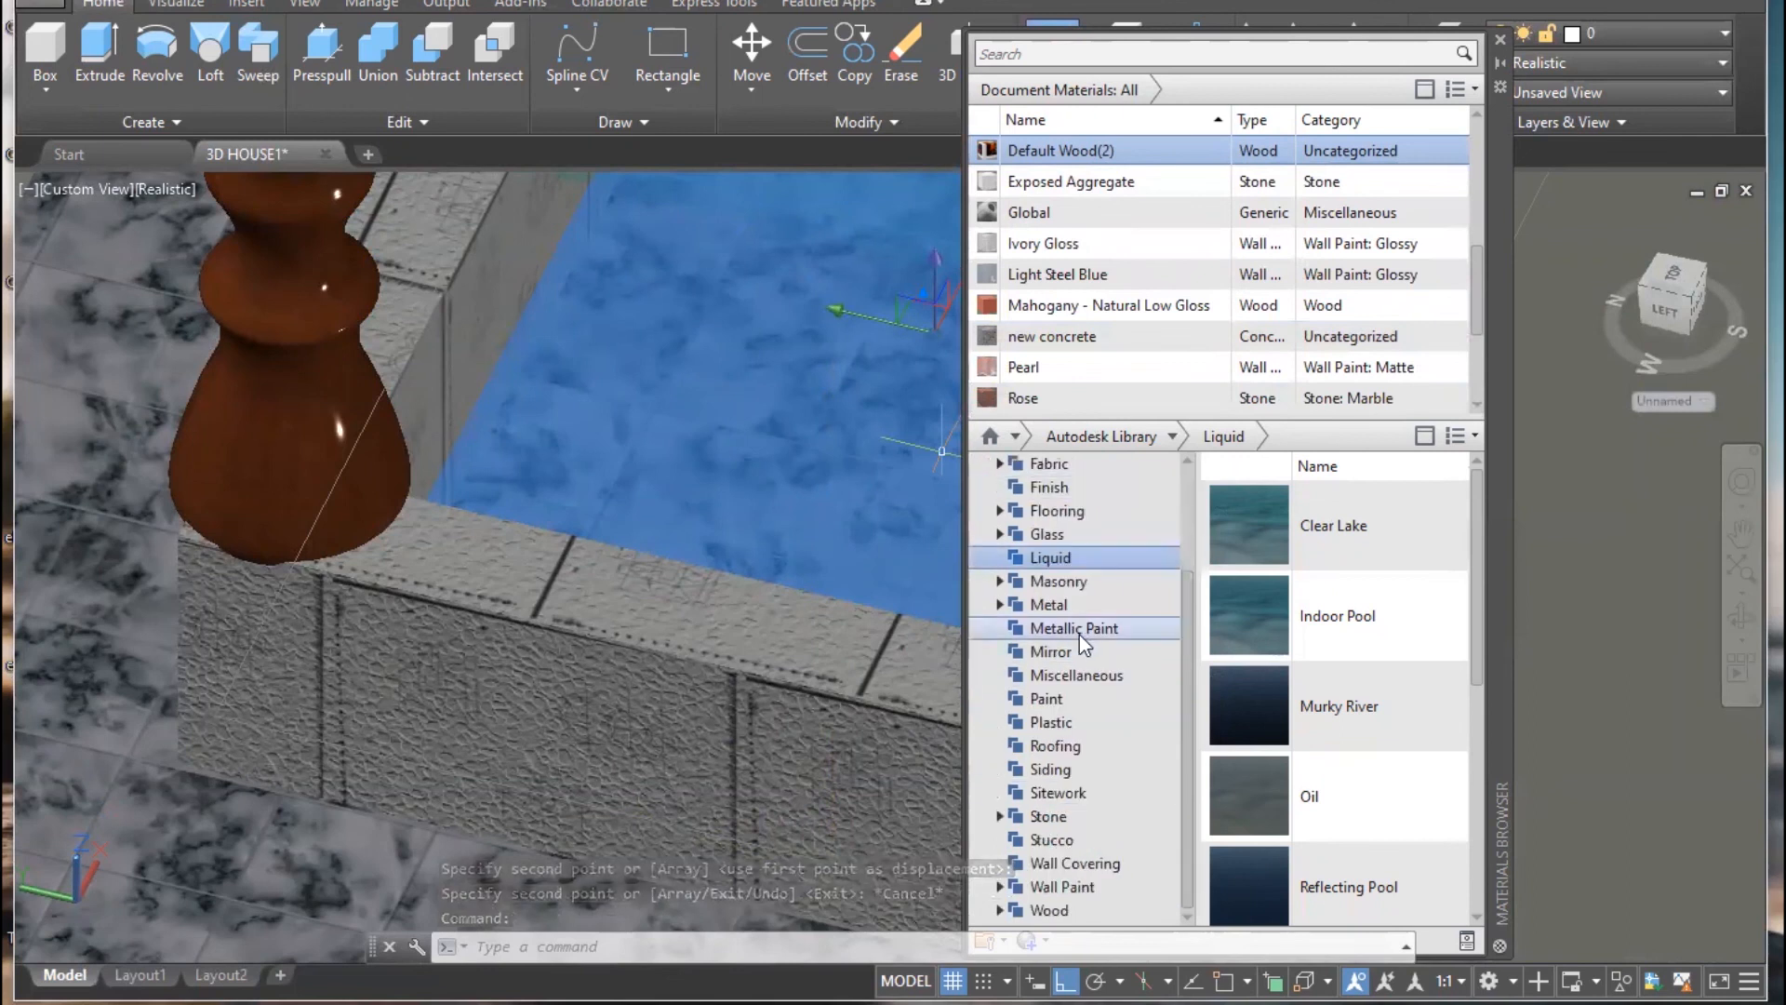
pyautogui.click(1066, 792)
pyautogui.click(1059, 766)
pyautogui.click(1059, 749)
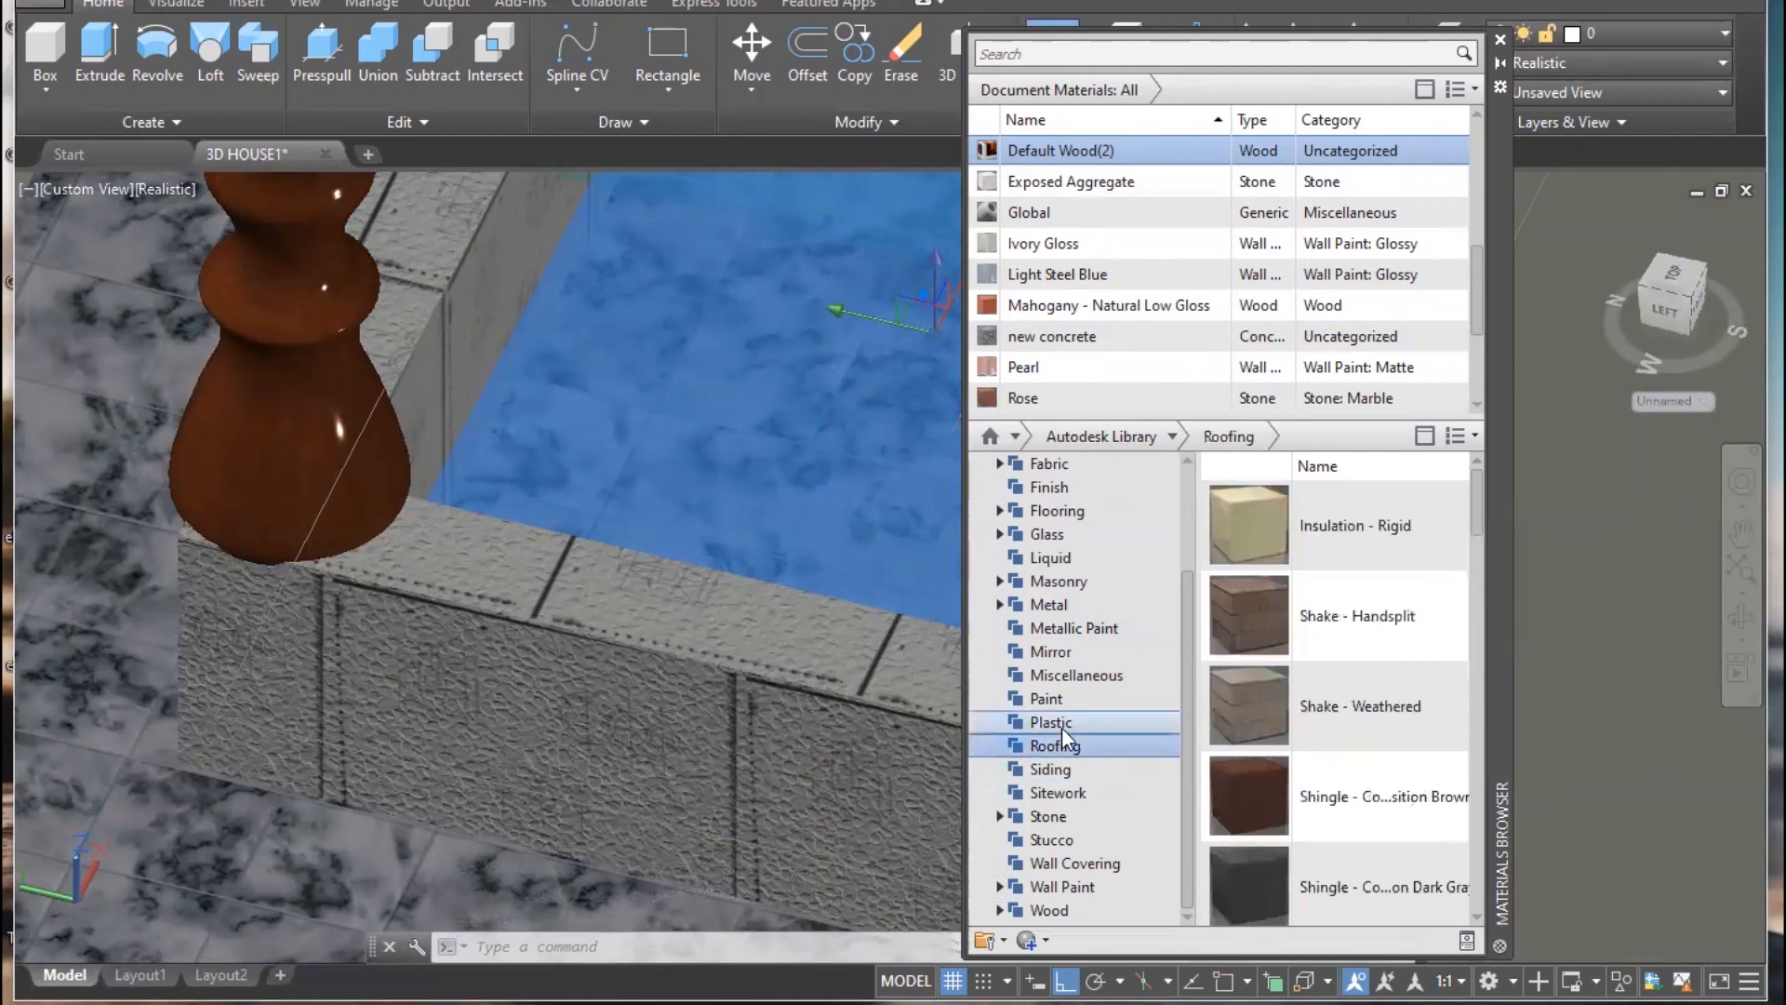
pyautogui.click(1062, 723)
pyautogui.click(1064, 841)
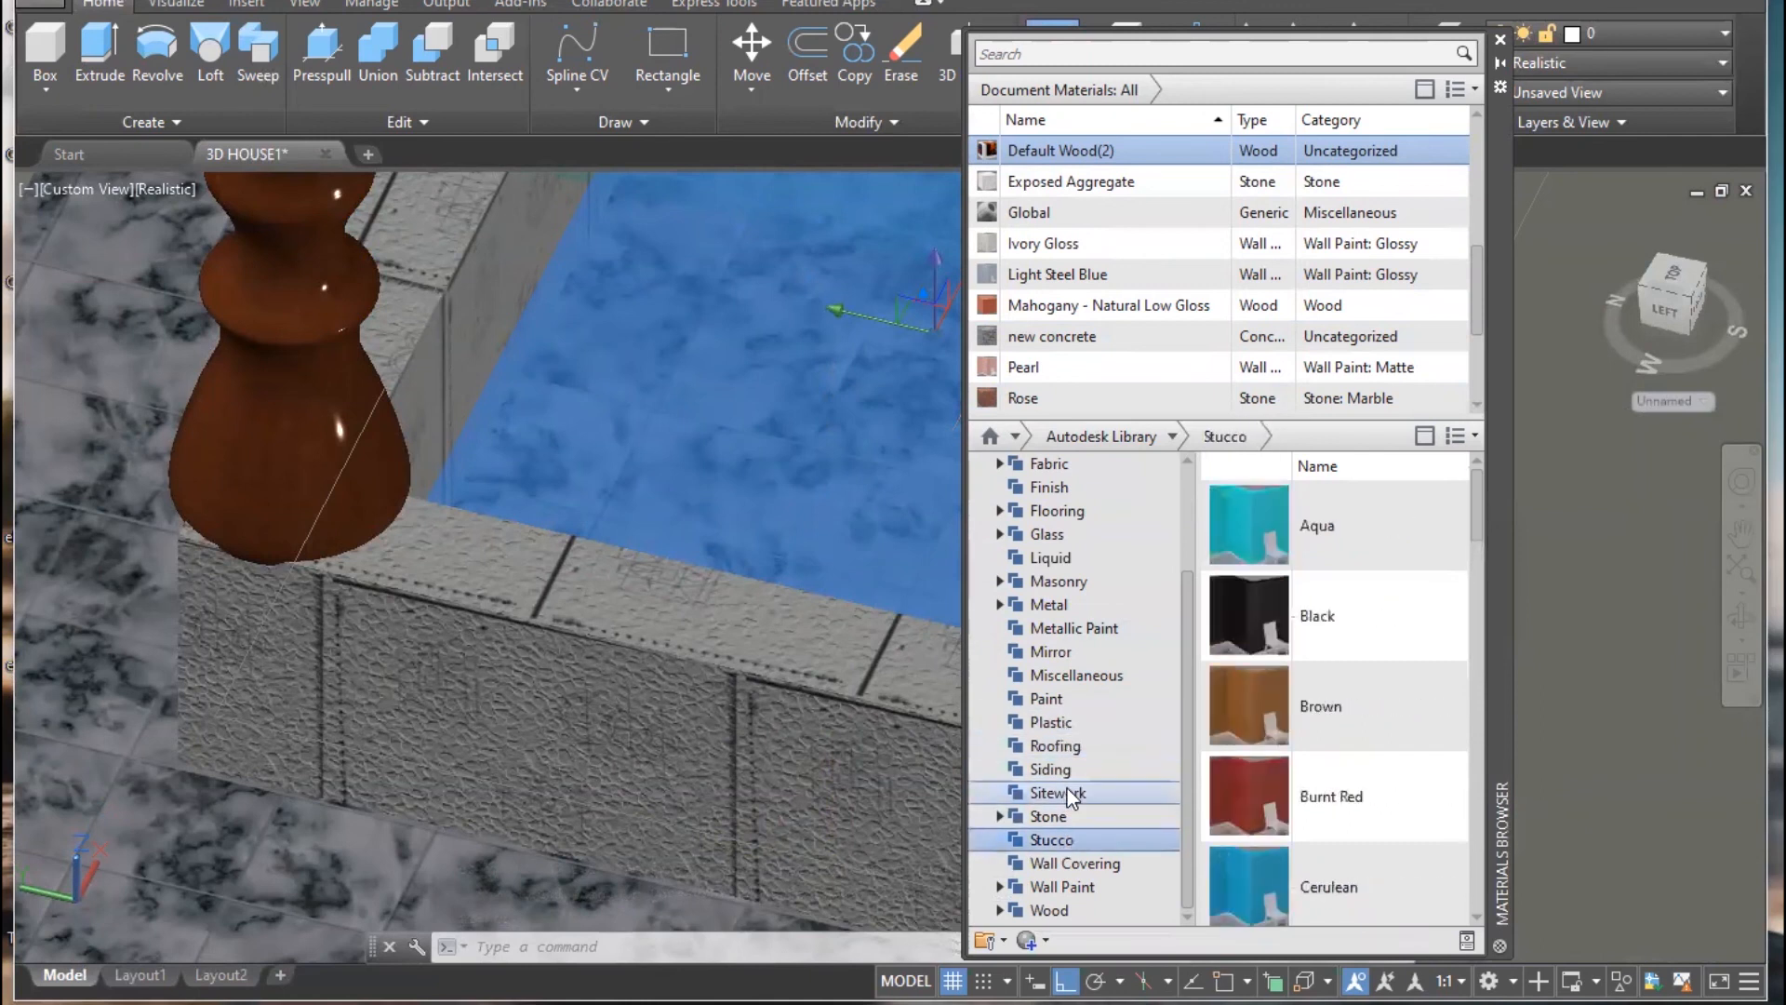
pyautogui.click(1068, 792)
# - Examine more library categories, including Metal, Metallic Paint, Paint, Stone, Stucco and Wall Paint, for a basin floor material
pyautogui.scroll(2, 1071, 635)
pyautogui.click(1072, 562)
pyautogui.click(1072, 572)
pyautogui.click(1070, 607)
pyautogui.click(1067, 629)
pyautogui.scroll(-1, 1068, 656)
pyautogui.click(1068, 676)
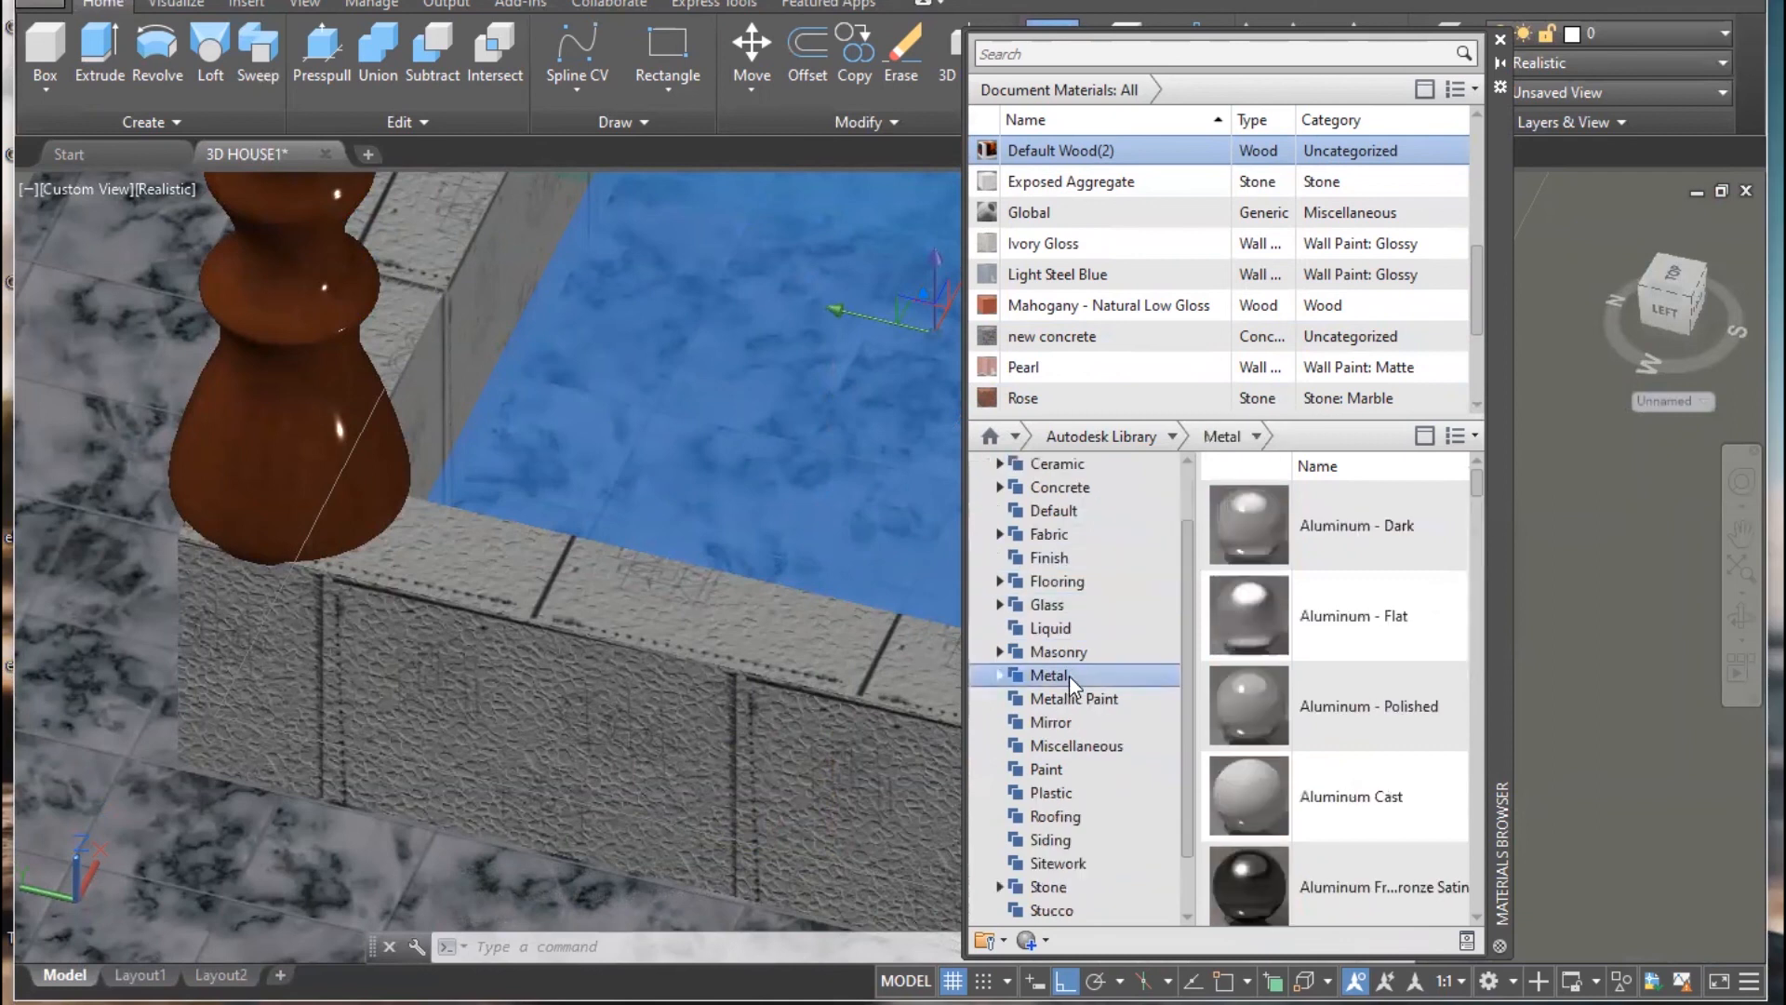
pyautogui.click(1069, 699)
pyautogui.scroll(-1, 1068, 705)
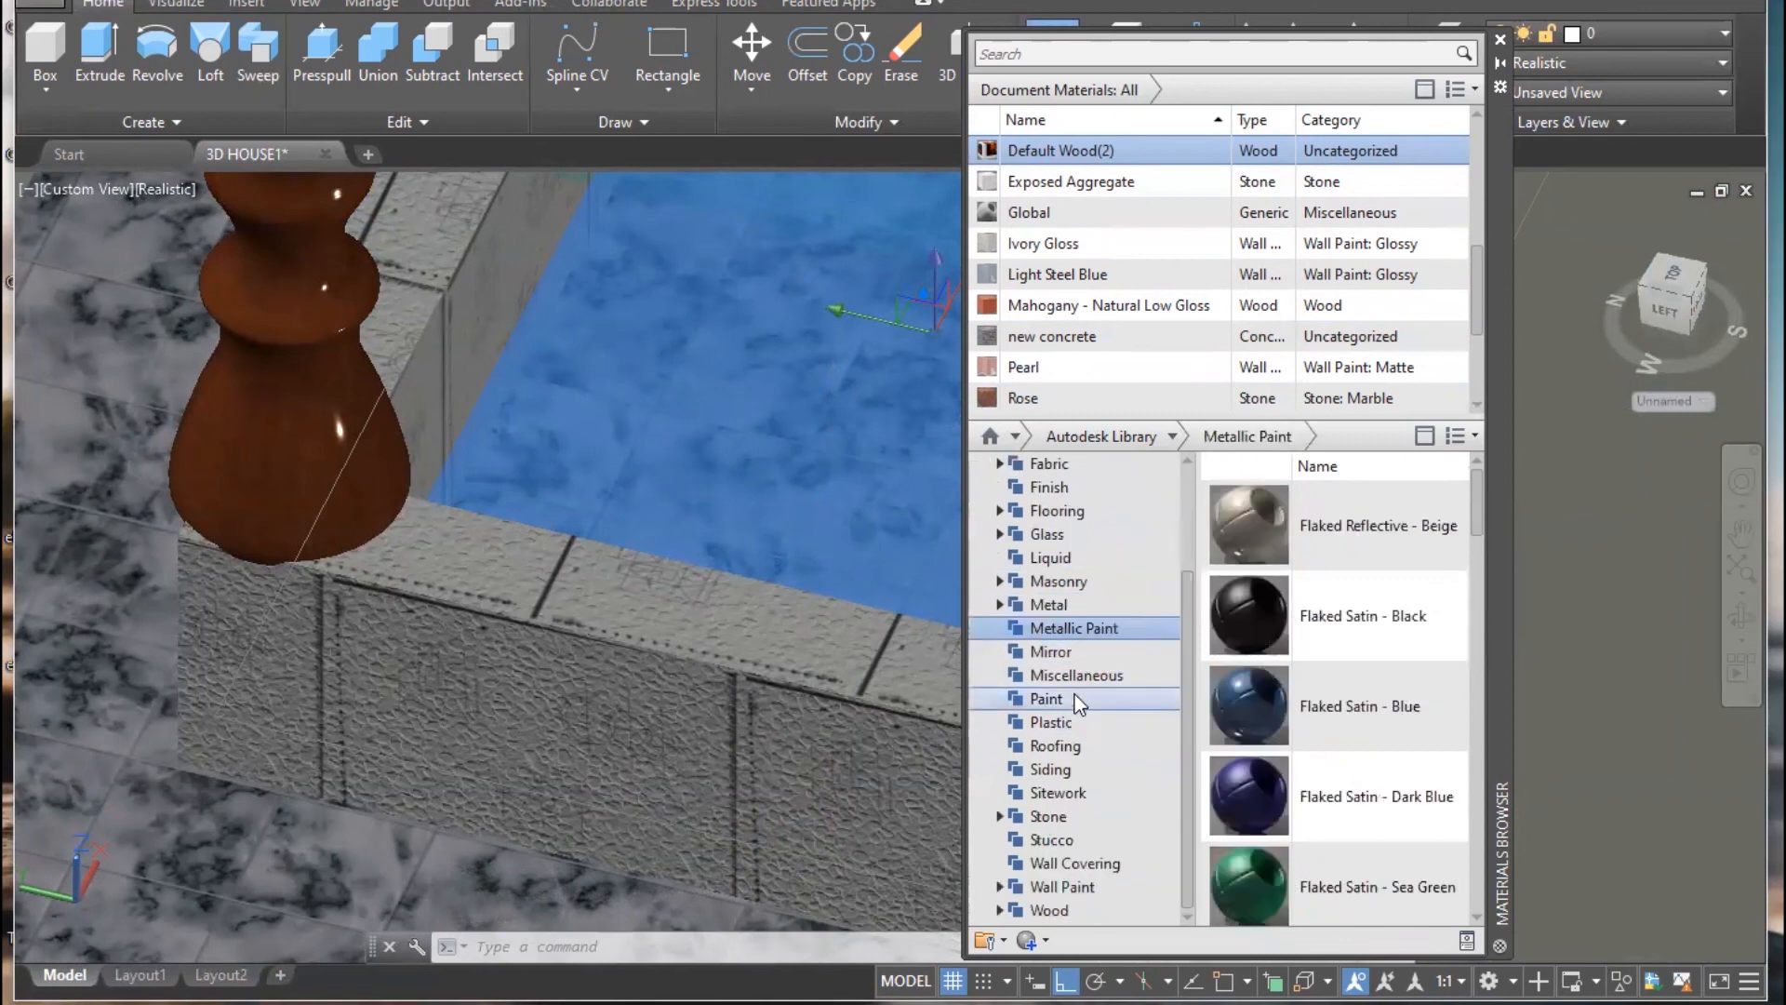
pyautogui.click(1074, 697)
pyautogui.click(1065, 722)
pyautogui.click(1062, 768)
pyautogui.click(1064, 816)
pyautogui.click(1063, 839)
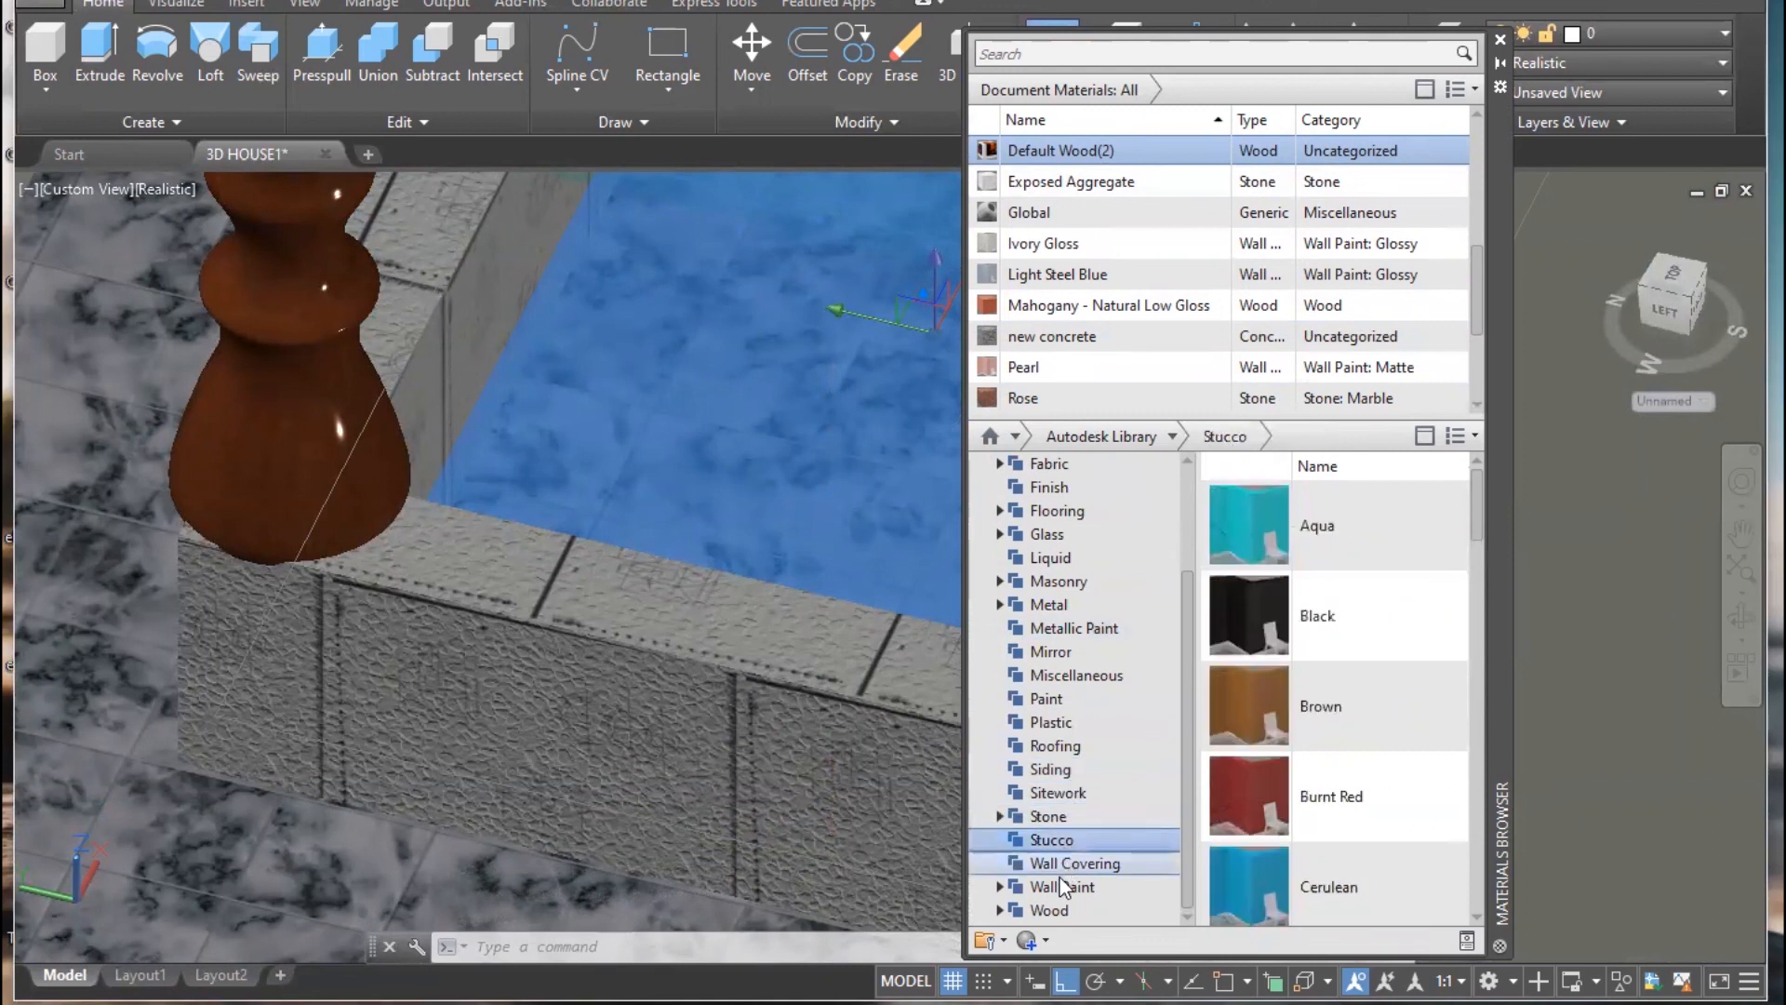
pyautogui.click(1064, 886)
# - Apply the 1in Squares - Mosaic Gray material from the Ceramic category to the copied surface on the basin floor
pyautogui.scroll(2, 1074, 800)
pyautogui.click(1060, 556)
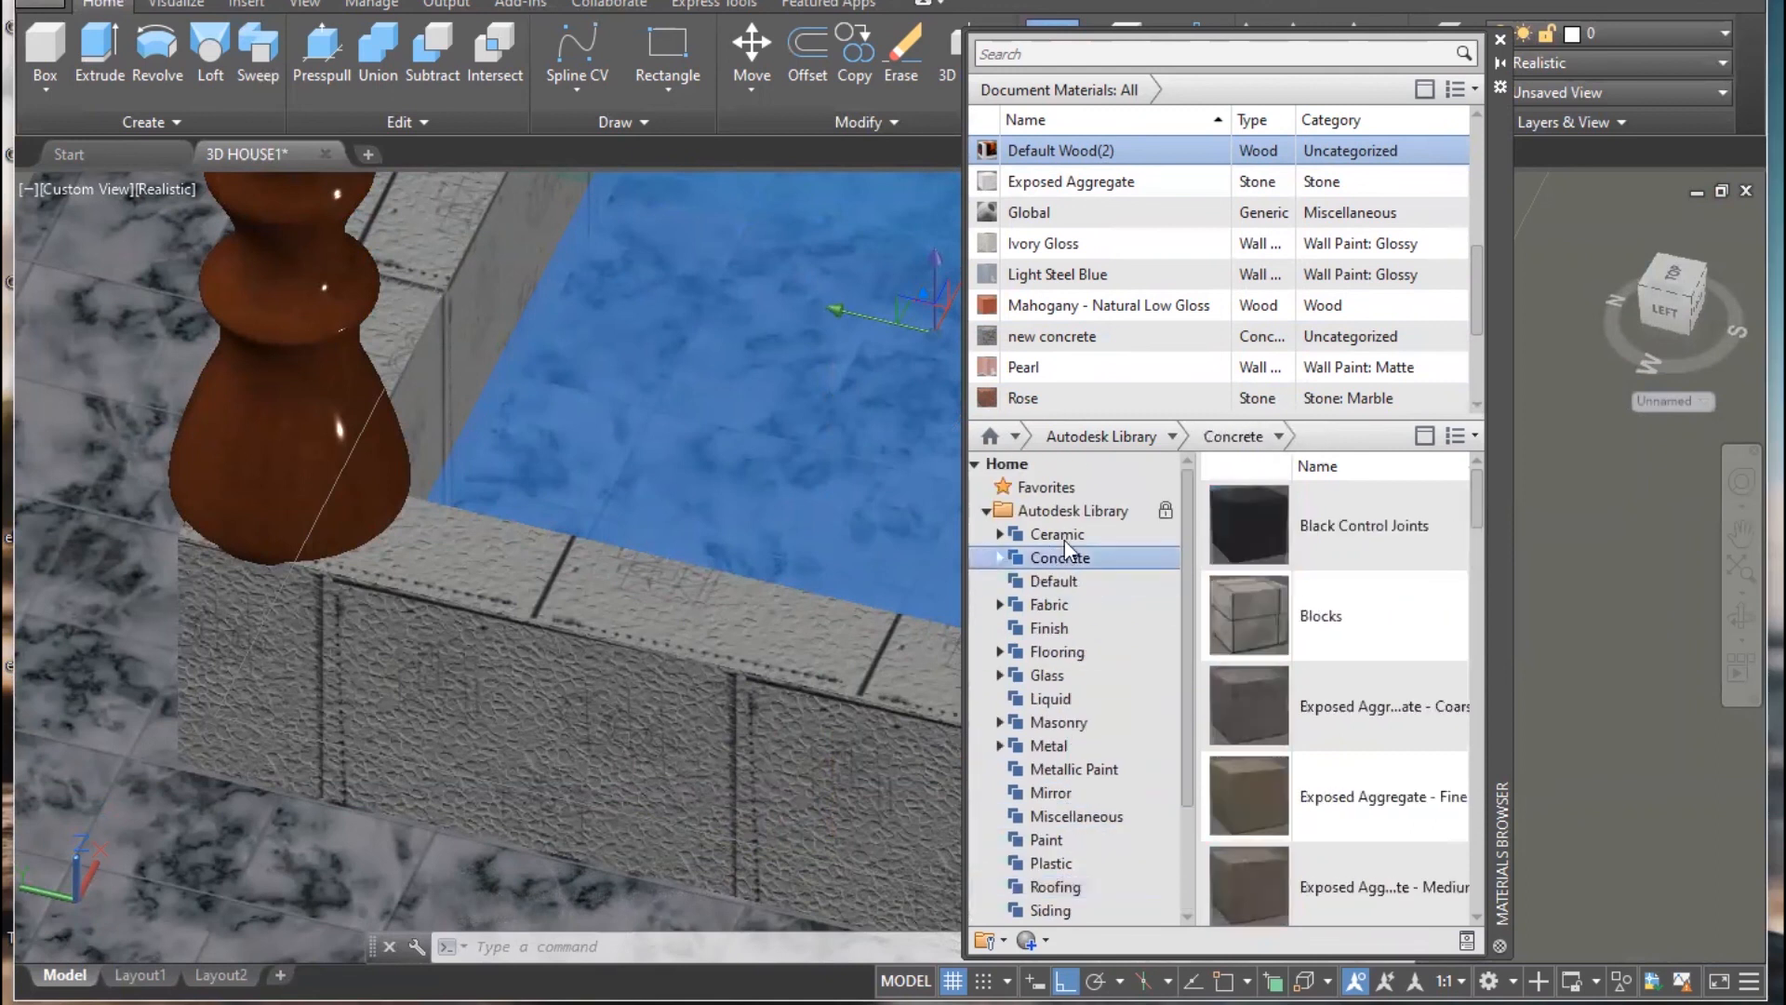
pyautogui.click(1065, 539)
pyautogui.scroll(-3, 1319, 610)
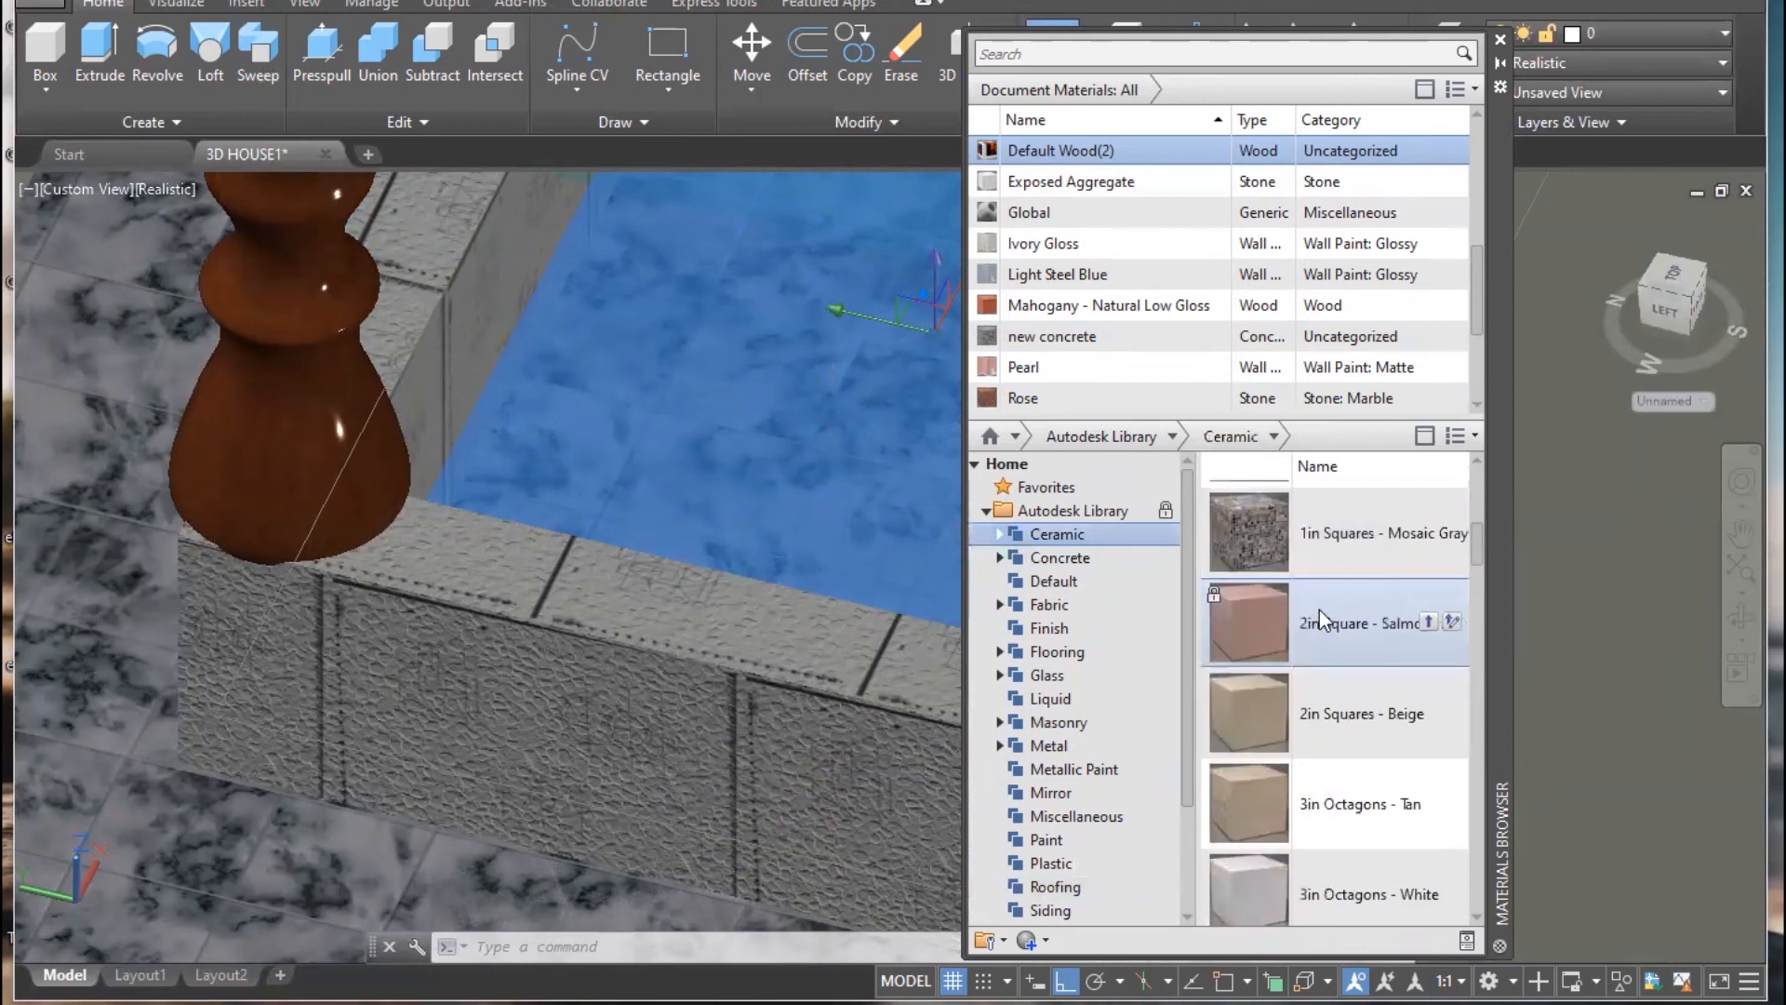
pyautogui.rightClick(1261, 515)
pyautogui.click(1285, 532)
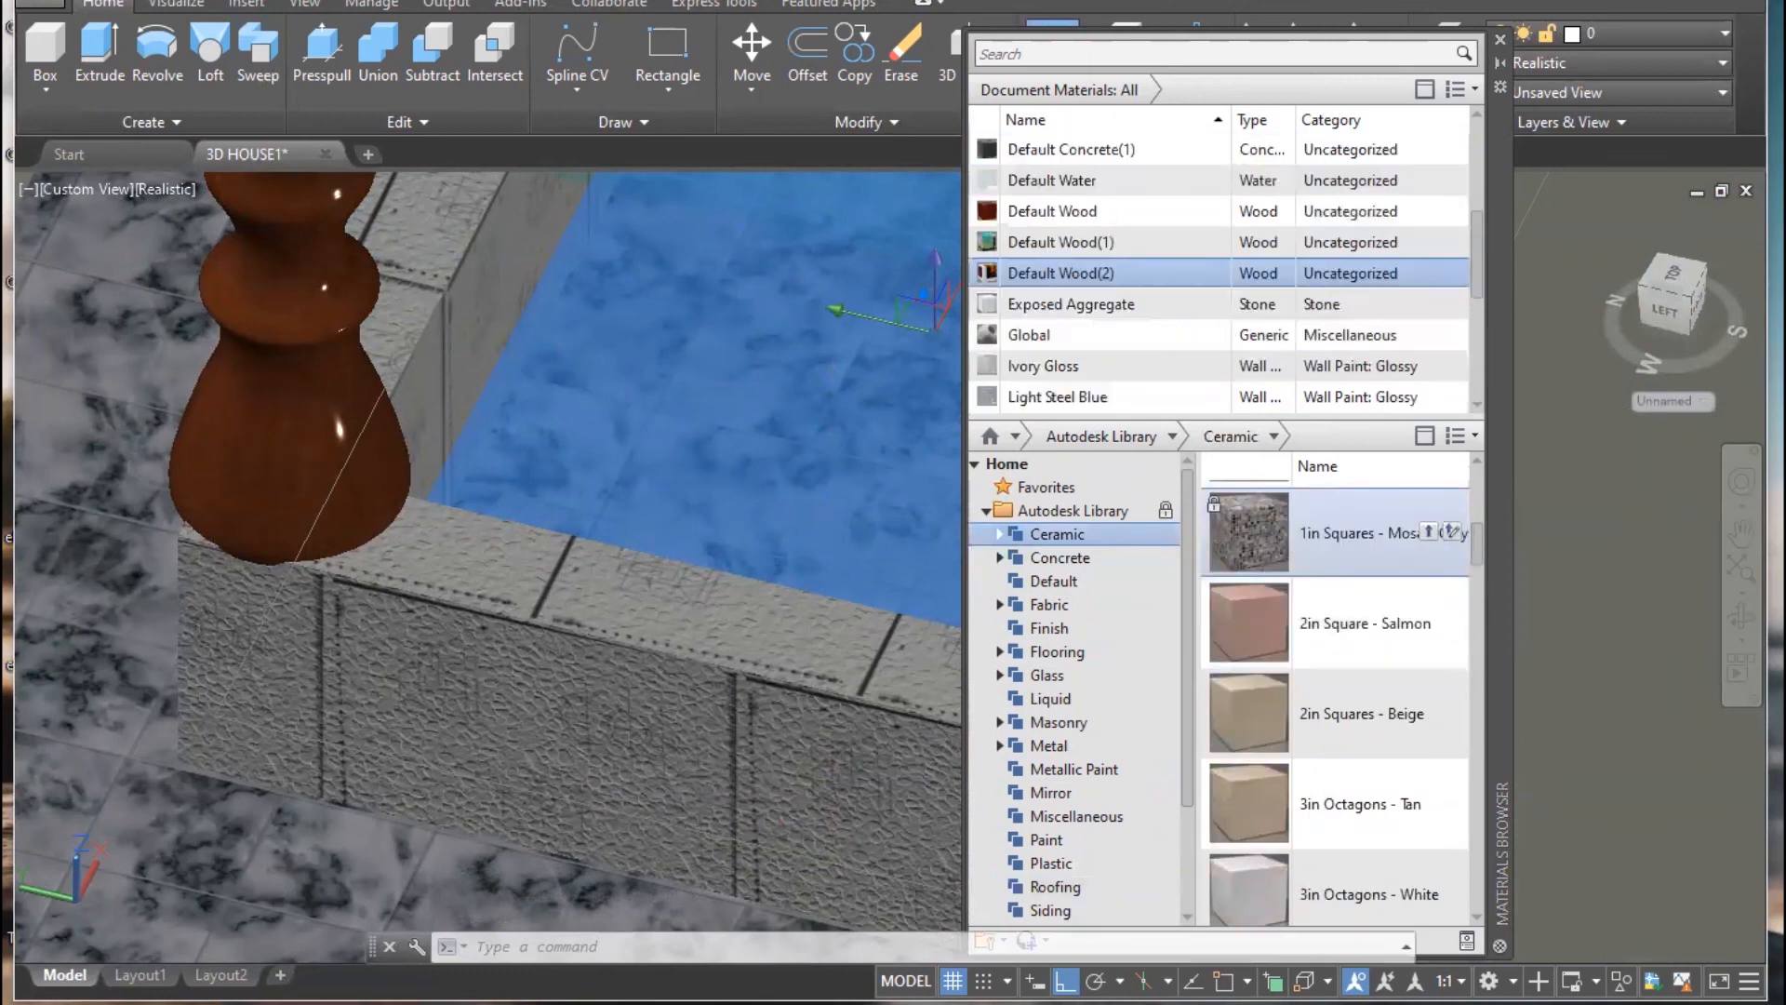
pyautogui.moveTo(734, 502); pyautogui.dragTo(502, 795, button='middle')
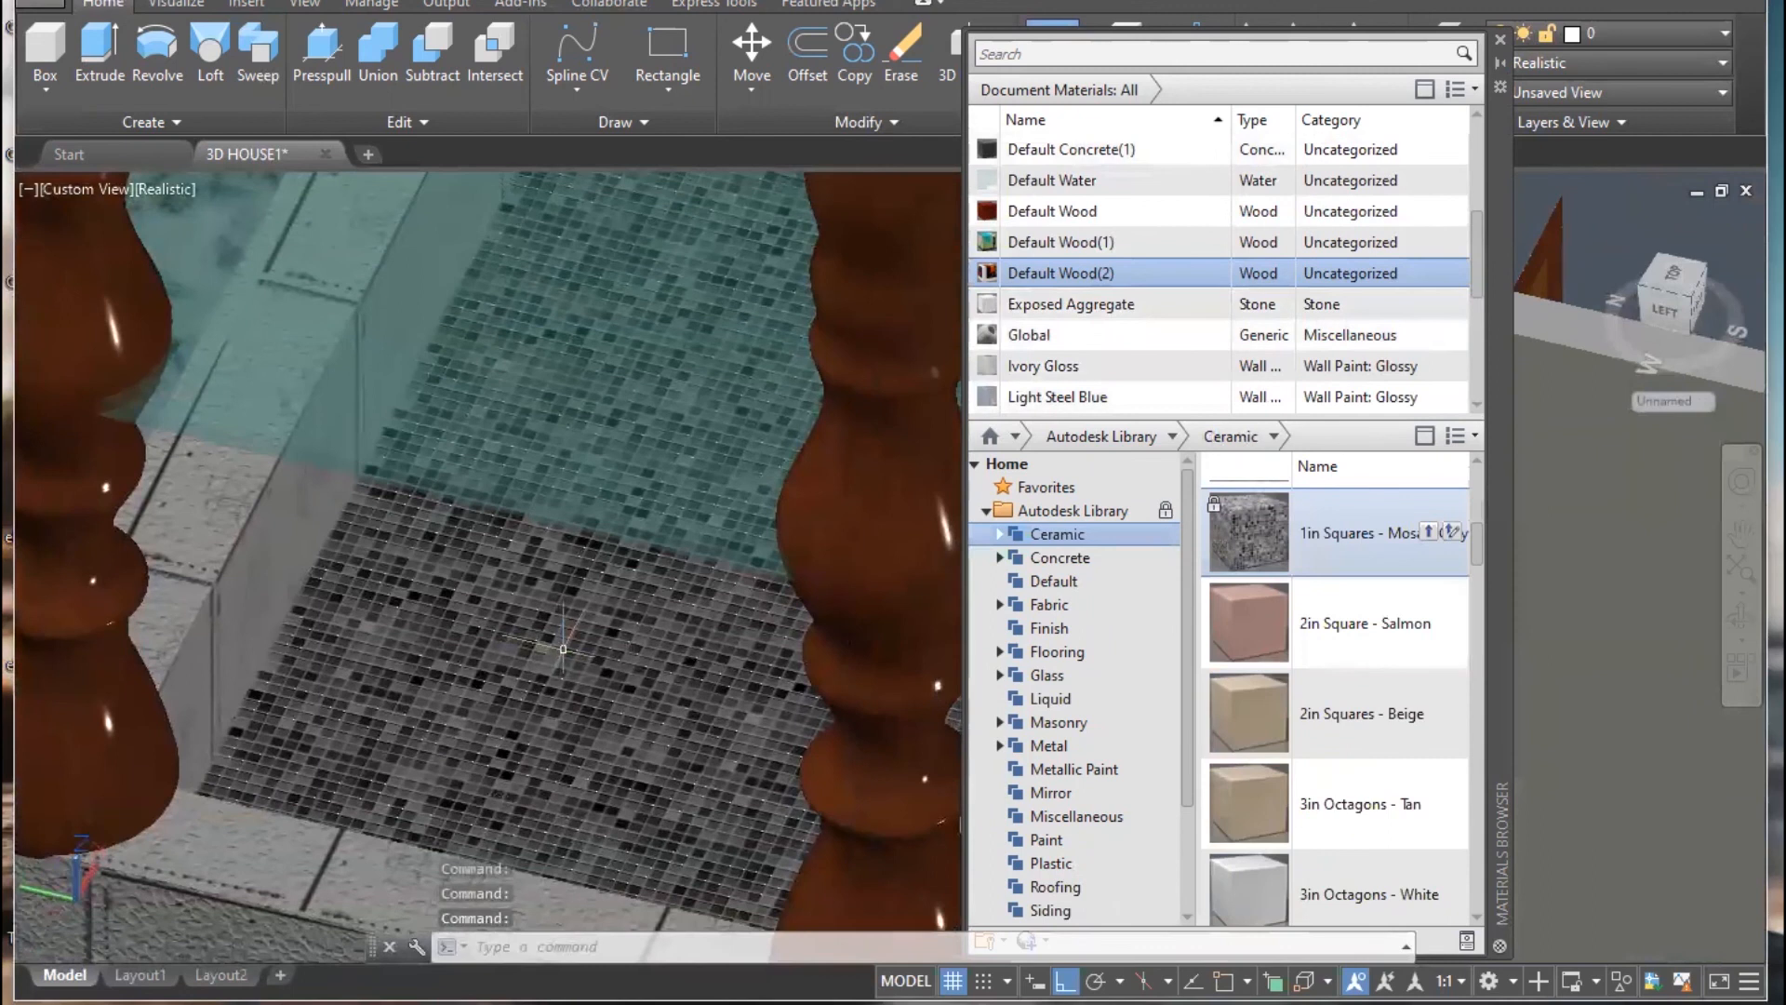
pyautogui.moveTo(563, 648); pyautogui.dragTo(572, 704, button='middle')
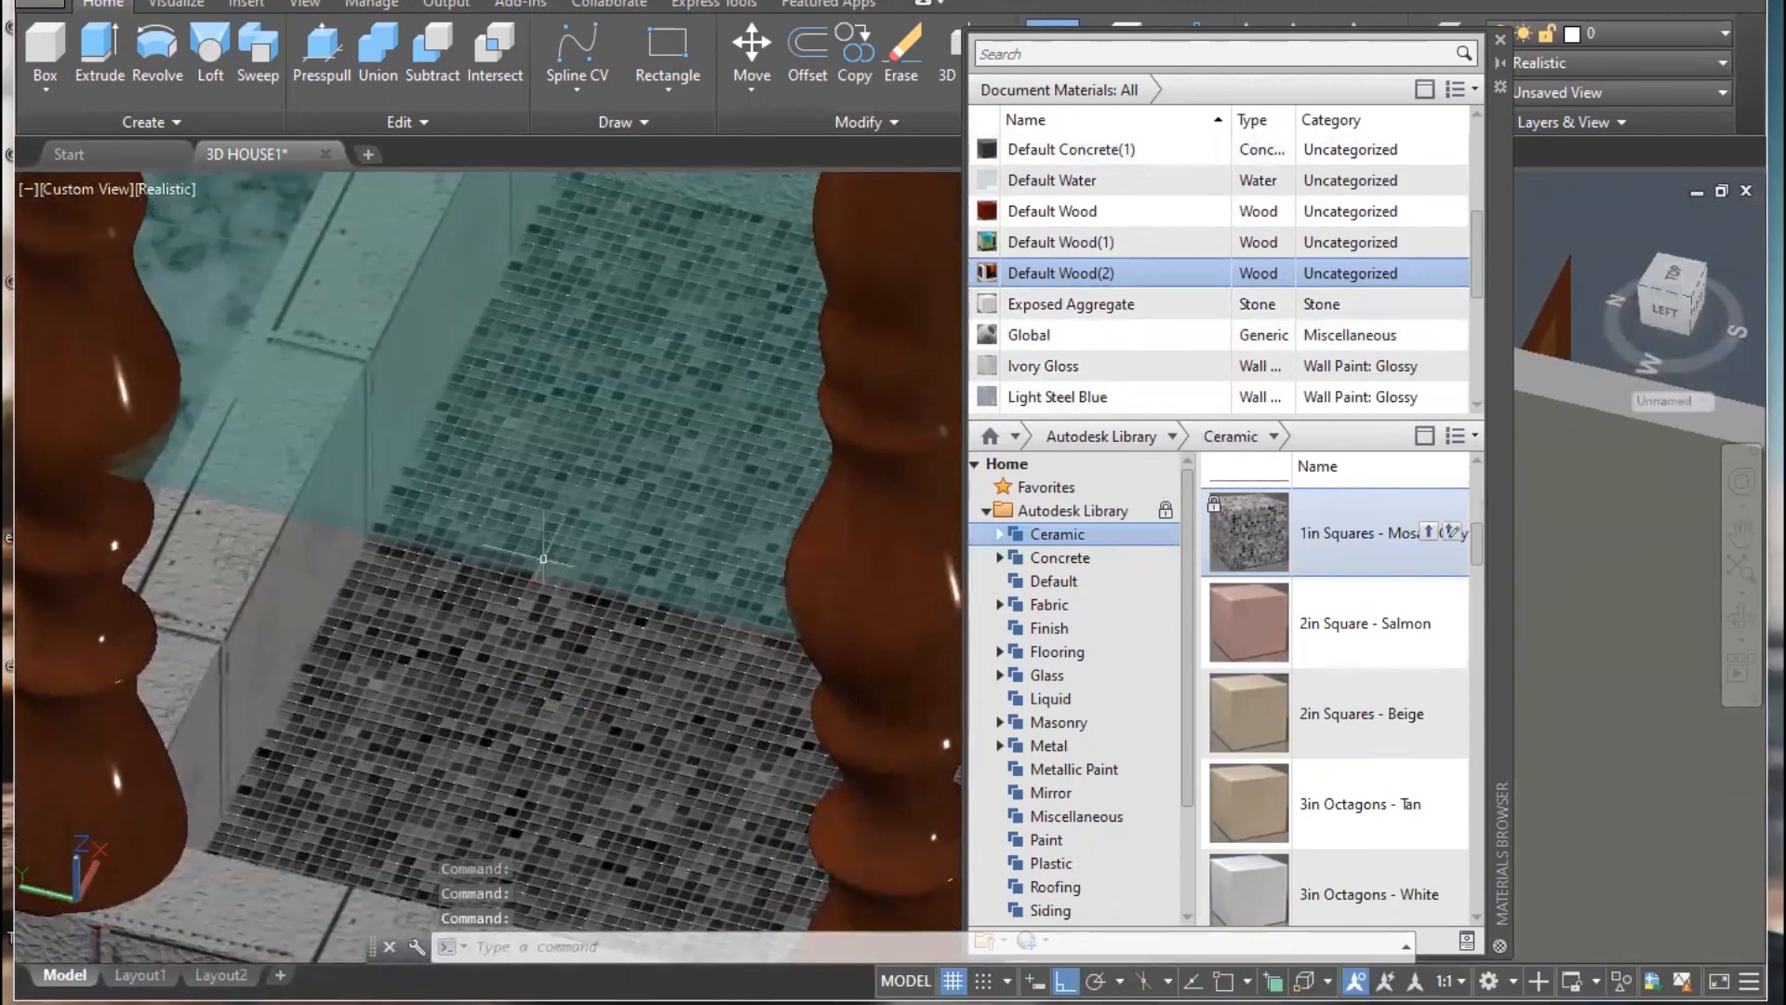
# - Move the upper water surface straight down into the stone basin, above the mosaic floor
pyautogui.click(564, 516)
pyautogui.keyDown('shift'); pyautogui.moveTo(564, 517); pyautogui.dragTo(650, 318, button='middle'); pyautogui.keyUp('shift')
pyautogui.click(648, 318)
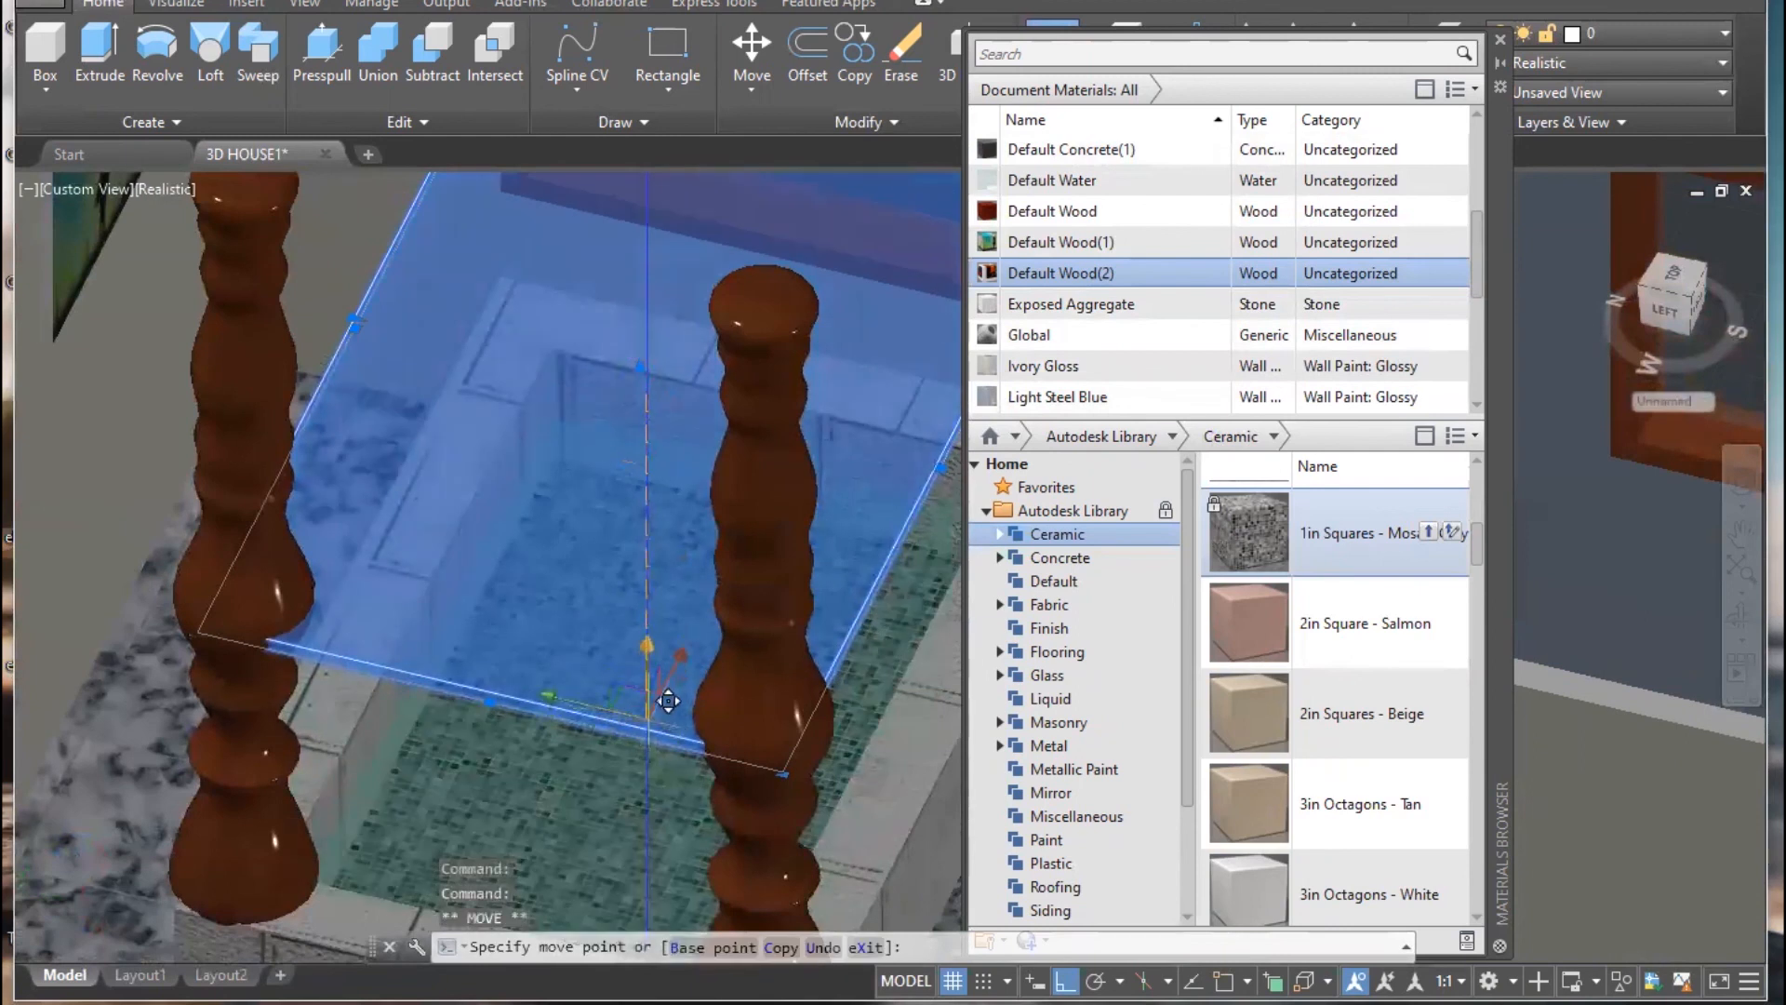
pyautogui.press('Escape')
# - Examine the tiled water basin, the columns and the whole house from several angles
pyautogui.scroll(-5, 605, 725)
pyautogui.keyDown('shift'); pyautogui.moveTo(651, 734); pyautogui.dragTo(650, 658, button='middle'); pyautogui.keyUp('shift')
pyautogui.scroll(3, 578, 714)
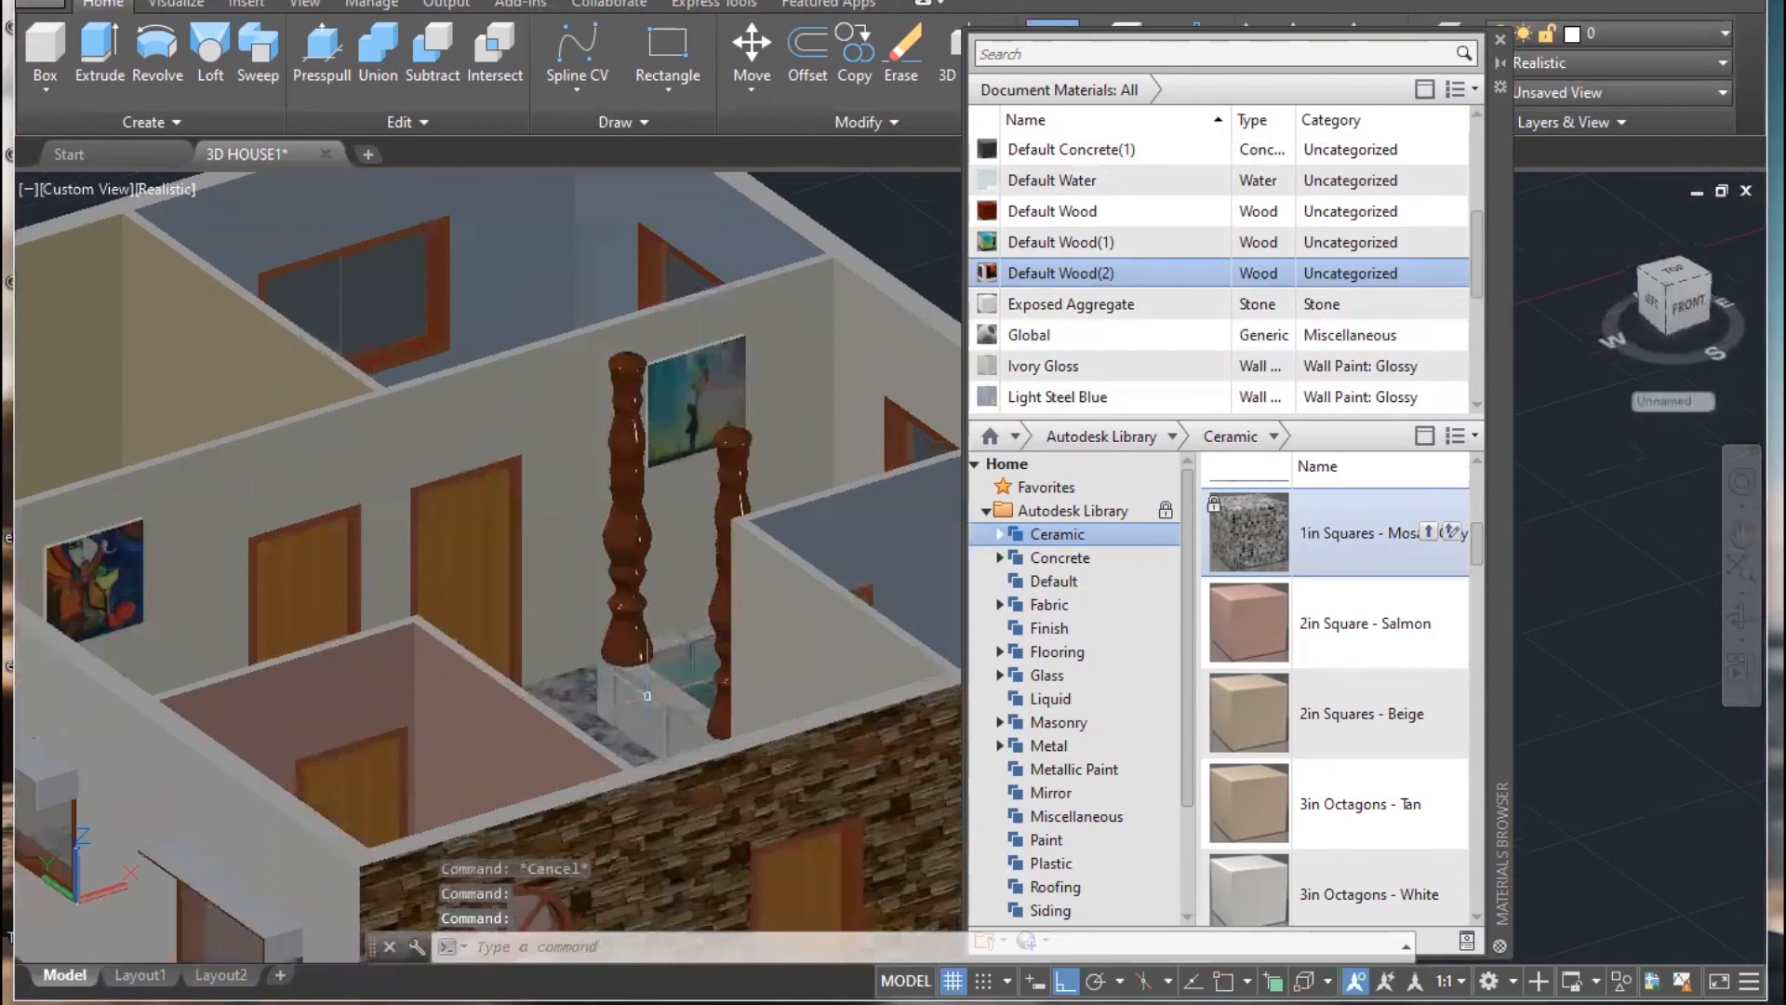
pyautogui.scroll(3, 613, 752)
pyautogui.scroll(2, 613, 753)
pyautogui.keyDown('shift'); pyautogui.moveTo(582, 757); pyautogui.dragTo(630, 741, button='middle'); pyautogui.keyUp('shift')
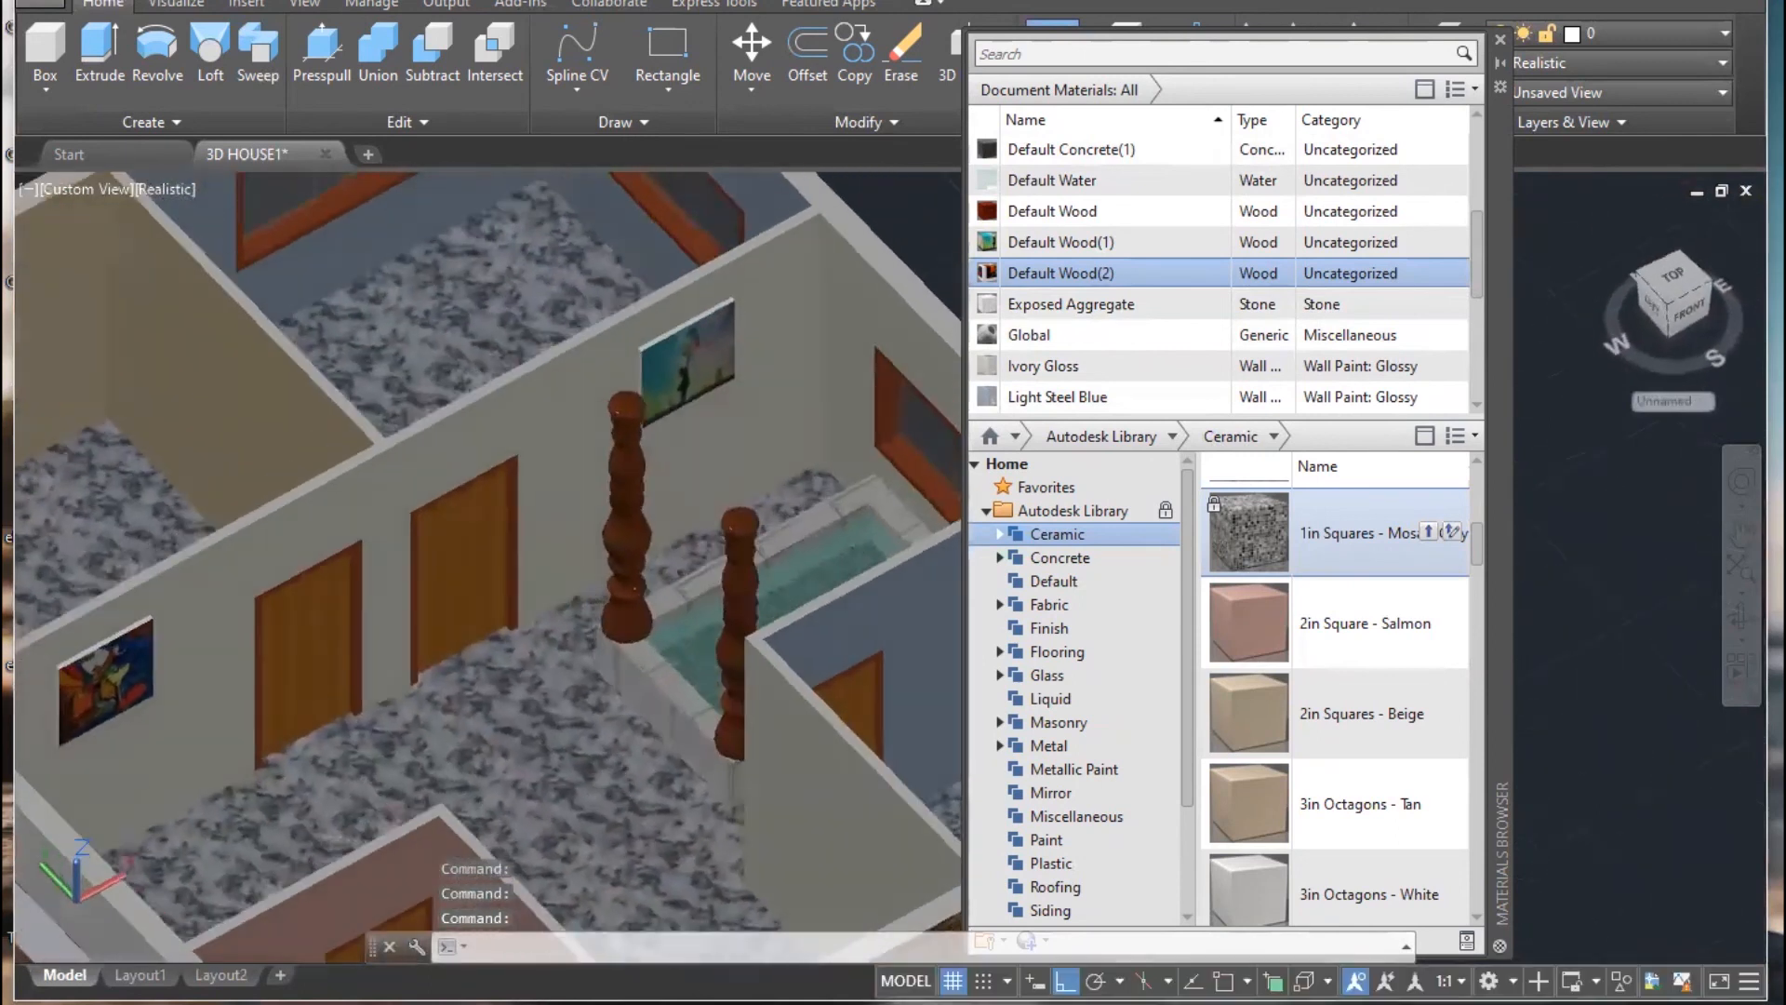
pyautogui.scroll(4, 630, 741)
pyautogui.moveTo(701, 691); pyautogui.dragTo(181, 556, button='middle')
pyautogui.scroll(-6, 426, 597)
pyautogui.moveTo(605, 693); pyautogui.dragTo(801, 591, button='middle')
pyautogui.scroll(-2, 802, 591)
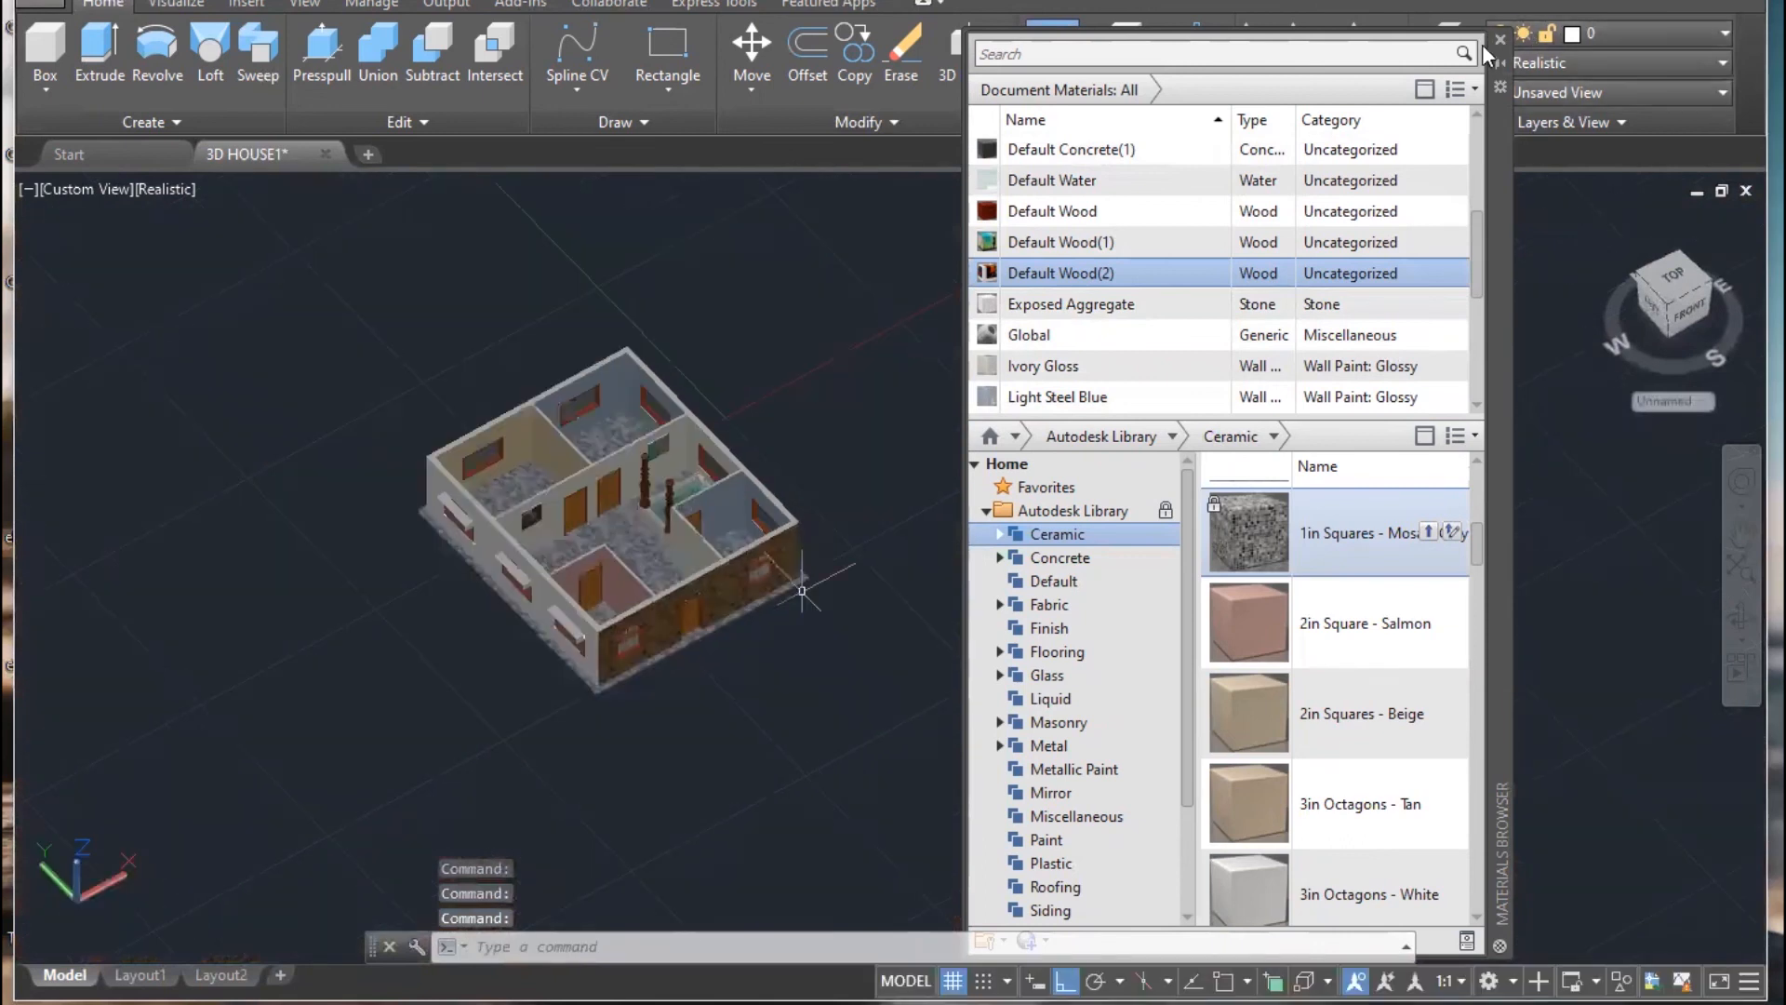
# - Close the Materials Browser, switch to Chrome and search Google Images for "grass texture"
pyautogui.click(1500, 41)
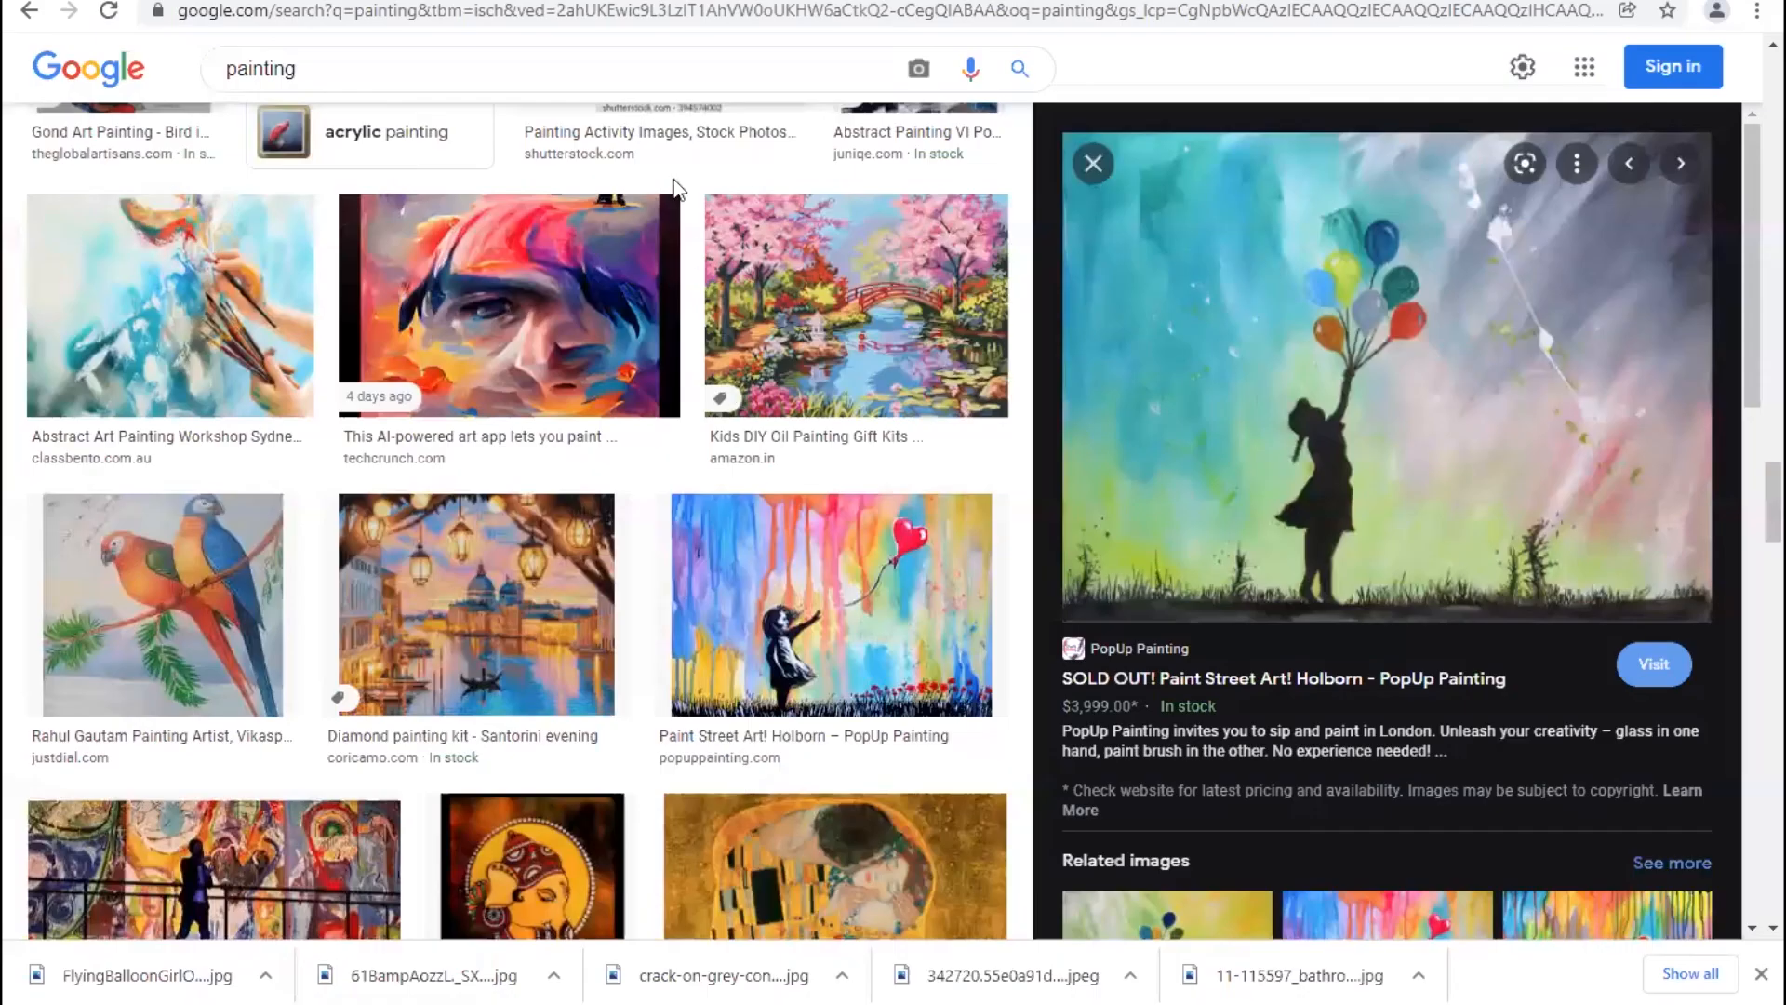
pyautogui.doubleClick(279, 68)
pyautogui.write('gr')
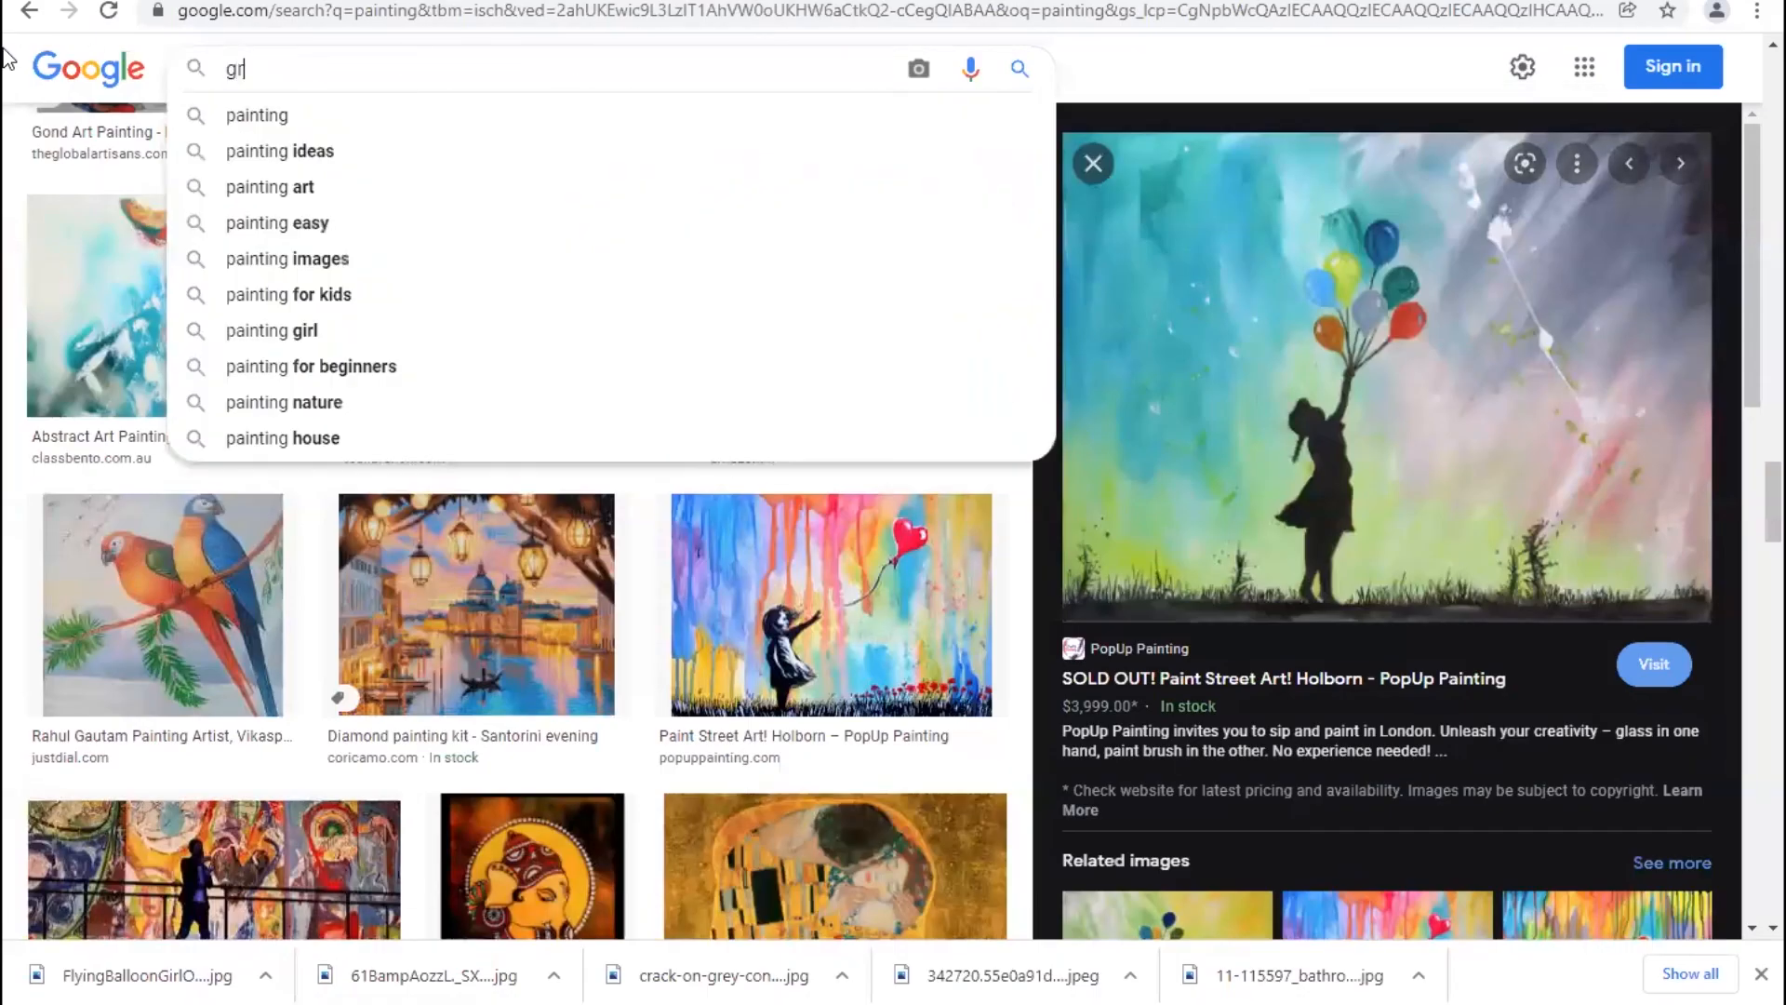
pyautogui.write('ass textu')
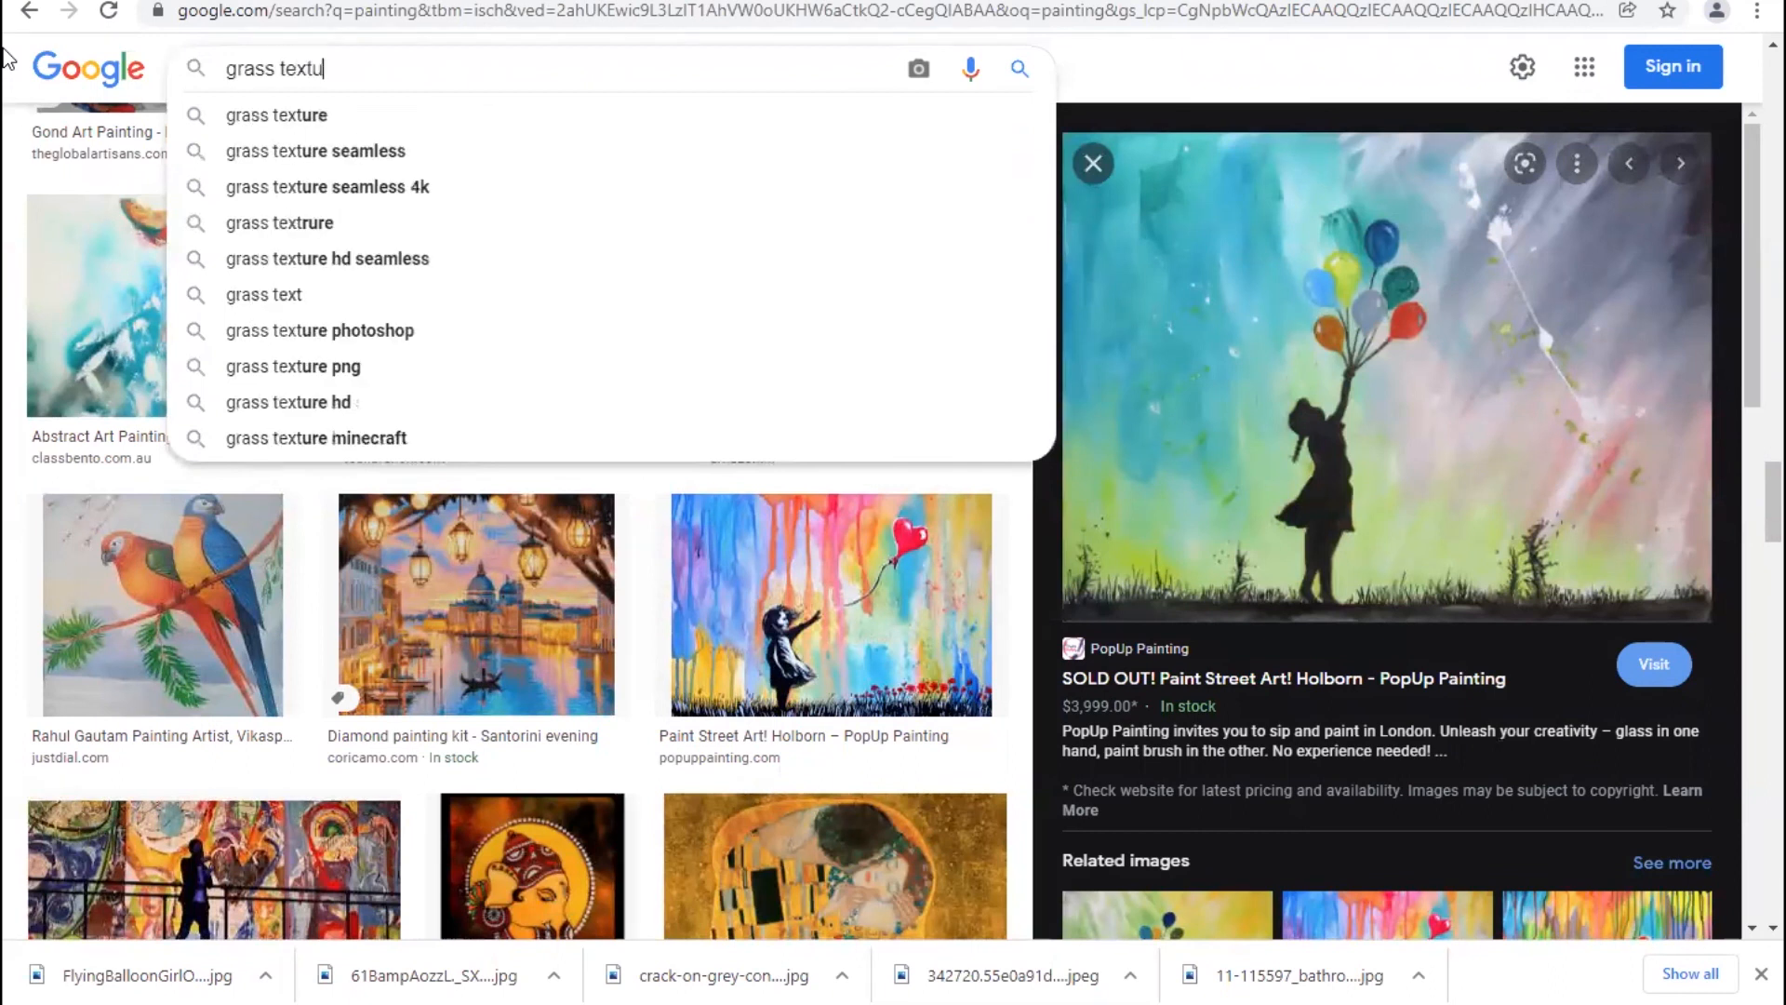
pyautogui.write('re')
pyautogui.press('Return')
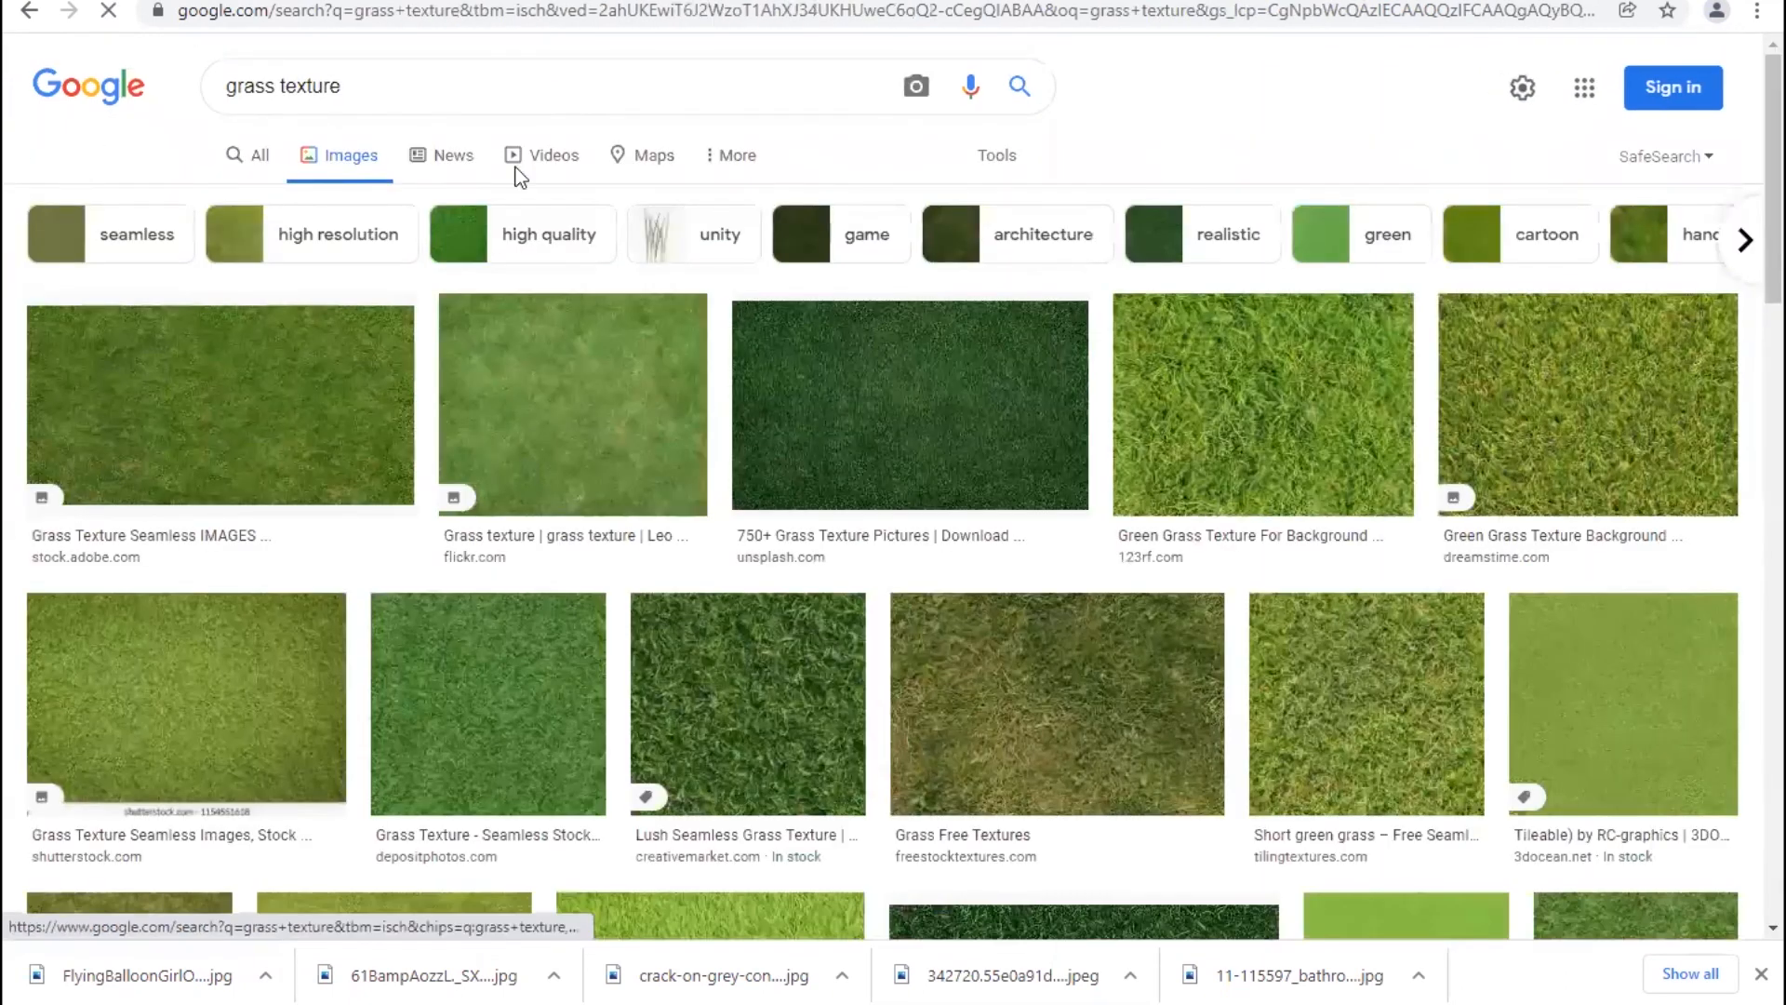
# - Open the first grass texture result and save its image to the Desktop under the suggested file name
pyautogui.scroll(-1, 984, 498)
pyautogui.click(311, 304)
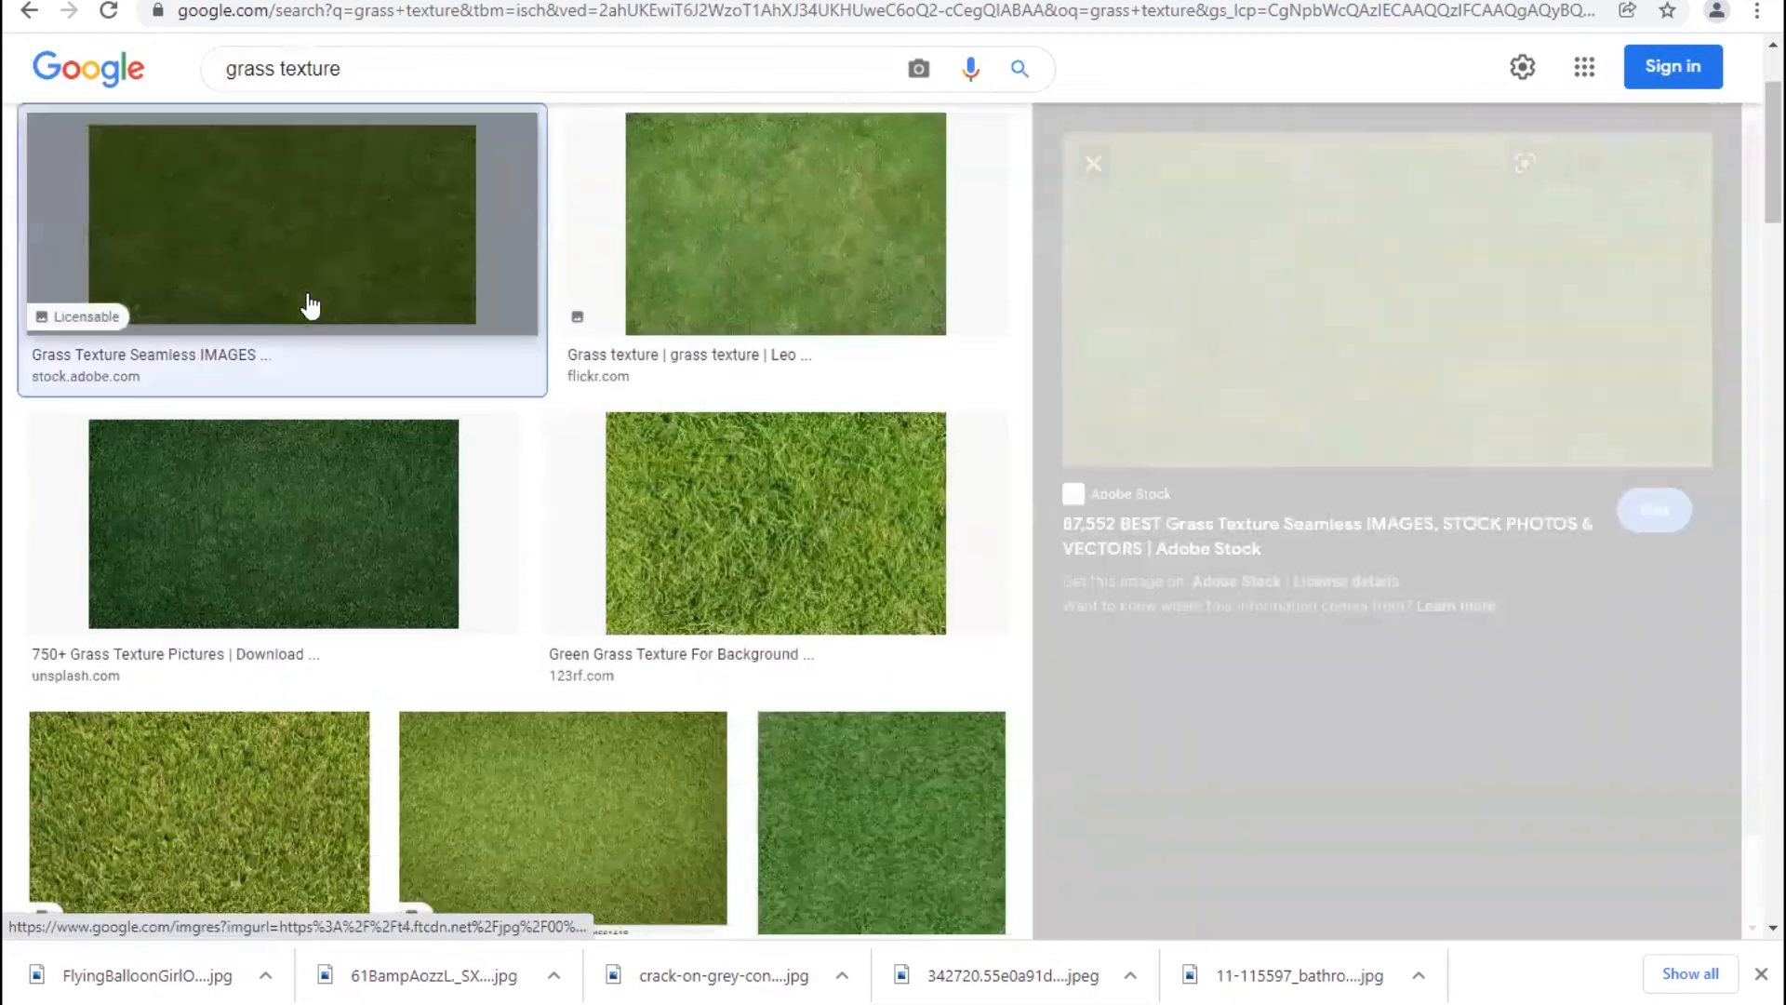
pyautogui.rightClick(1360, 309)
pyautogui.click(1484, 583)
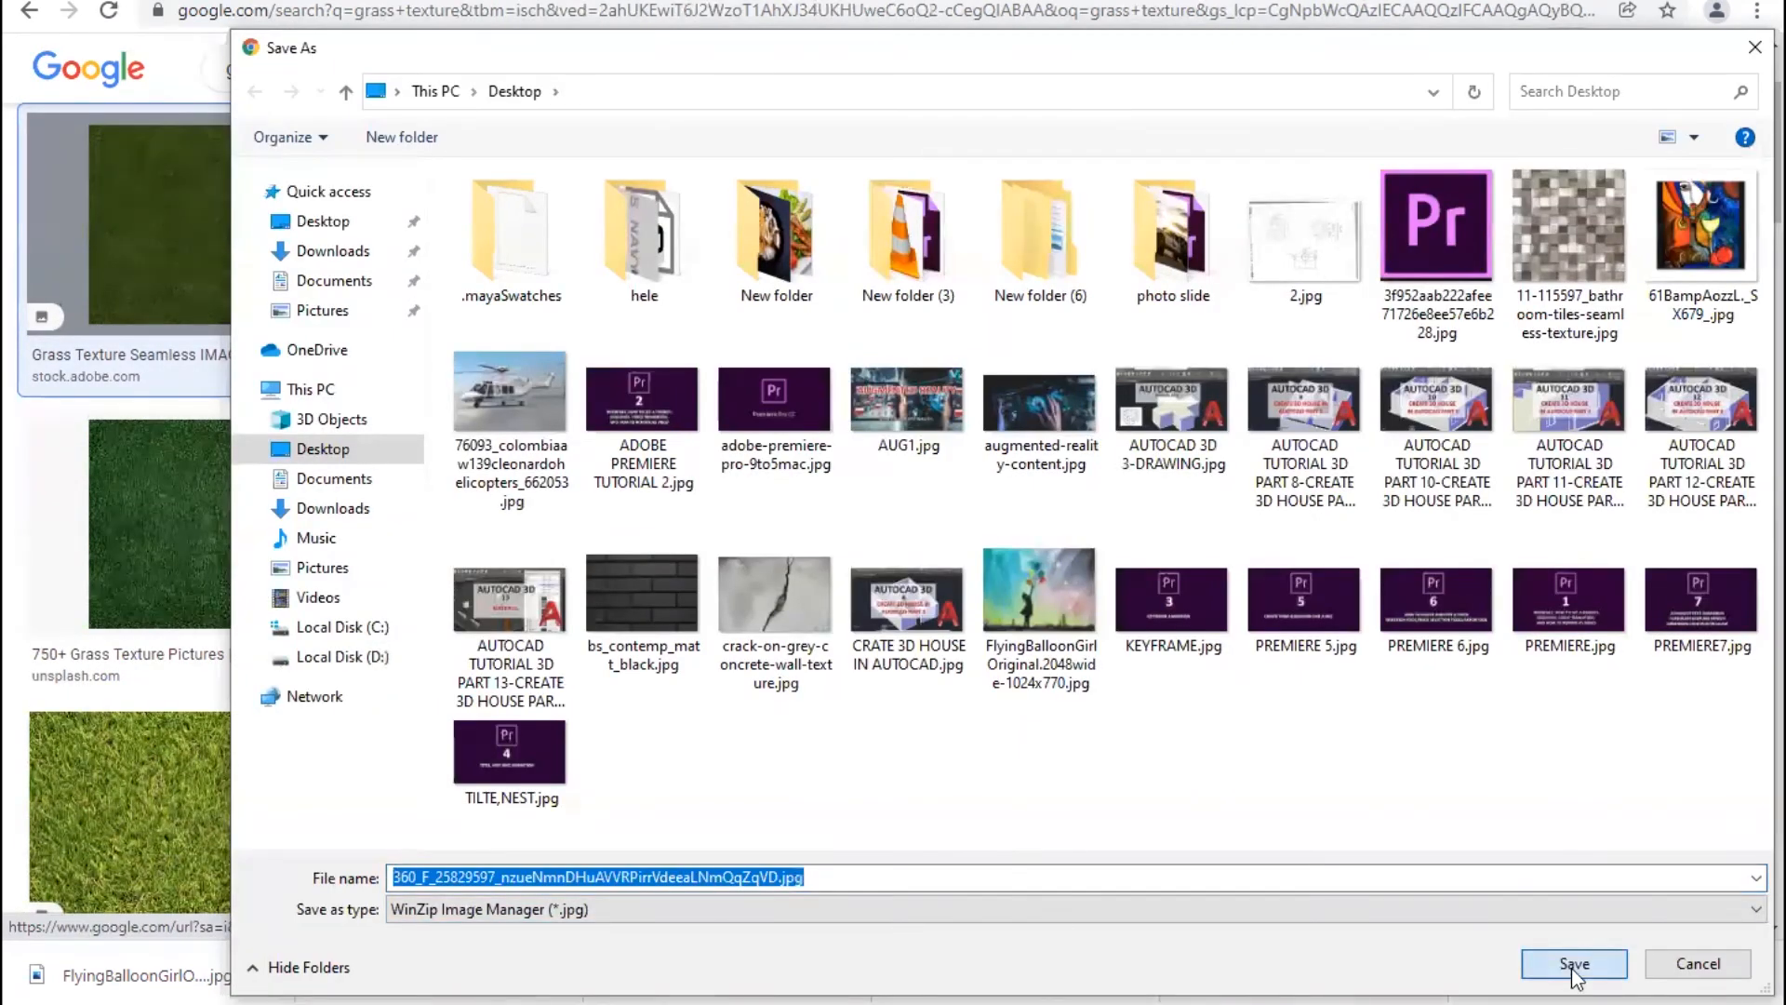
pyautogui.click(1571, 967)
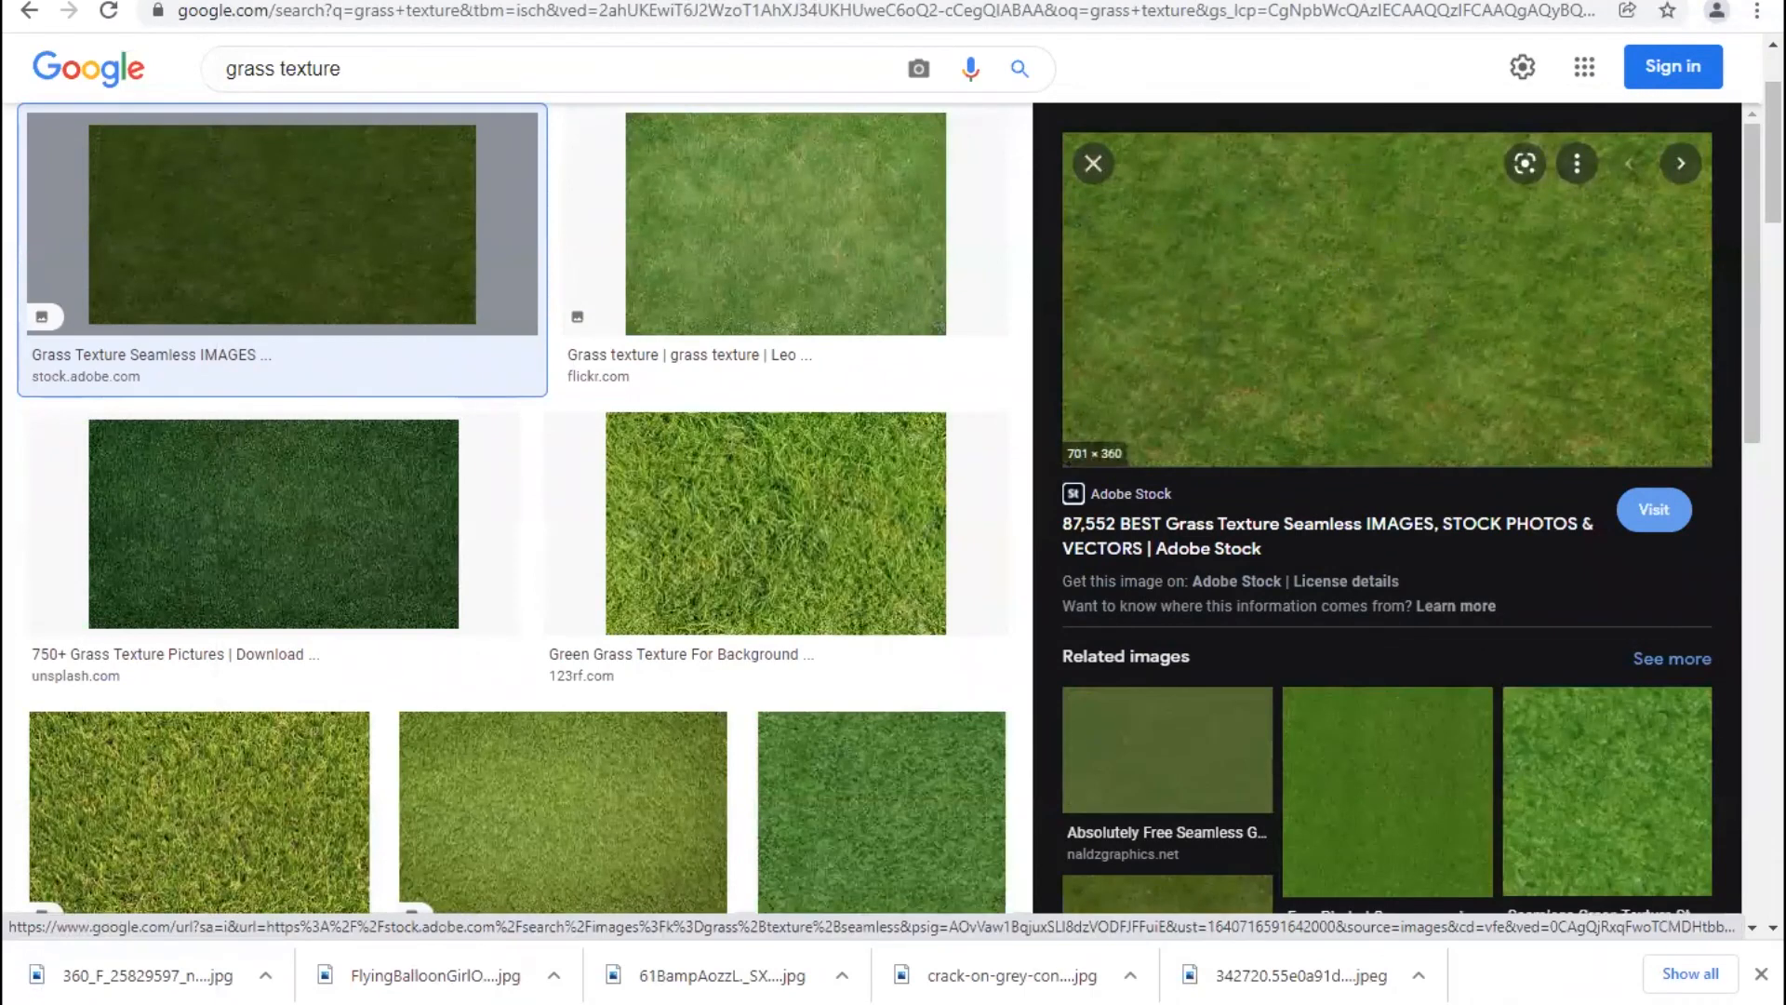
# - Switch back to AutoCAD, draw a large thin box as a ground slab extending well beyond the house on all sides, and select it
pyautogui.hotkey('alt', 'Tab')
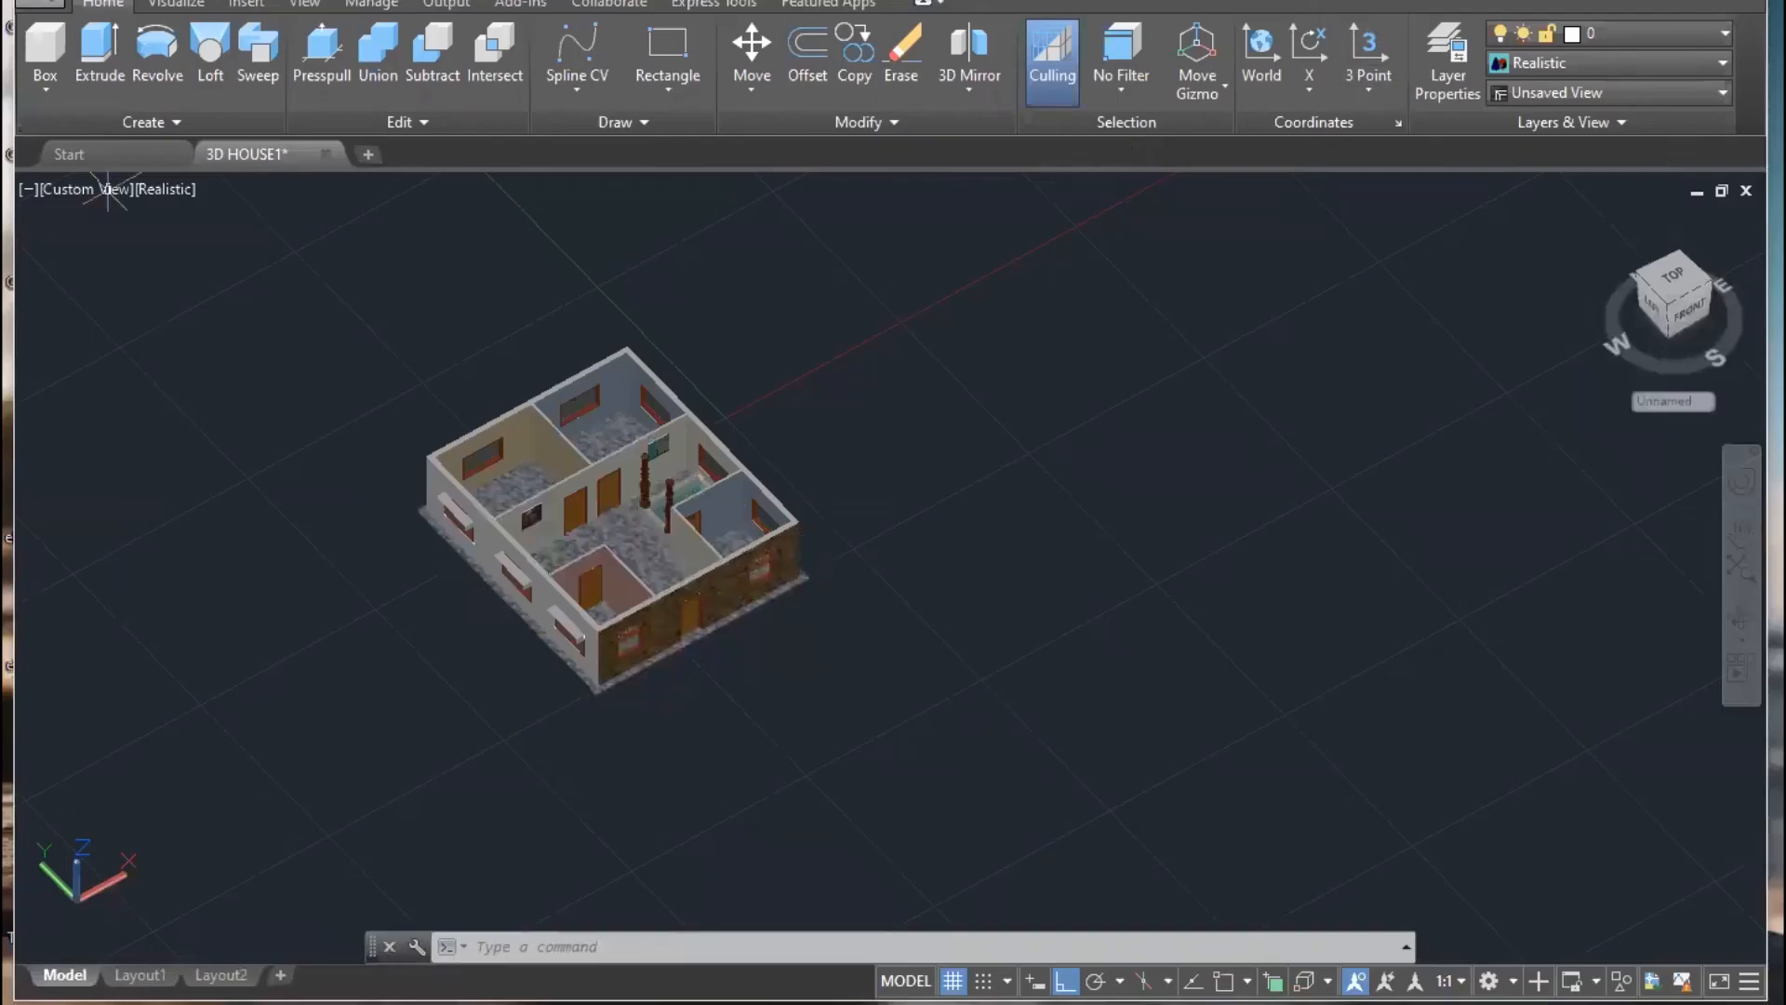
pyautogui.click(46, 44)
pyautogui.moveTo(92, 429); pyautogui.dragTo(573, 309, button='middle')
pyautogui.scroll(-4, 177, 505)
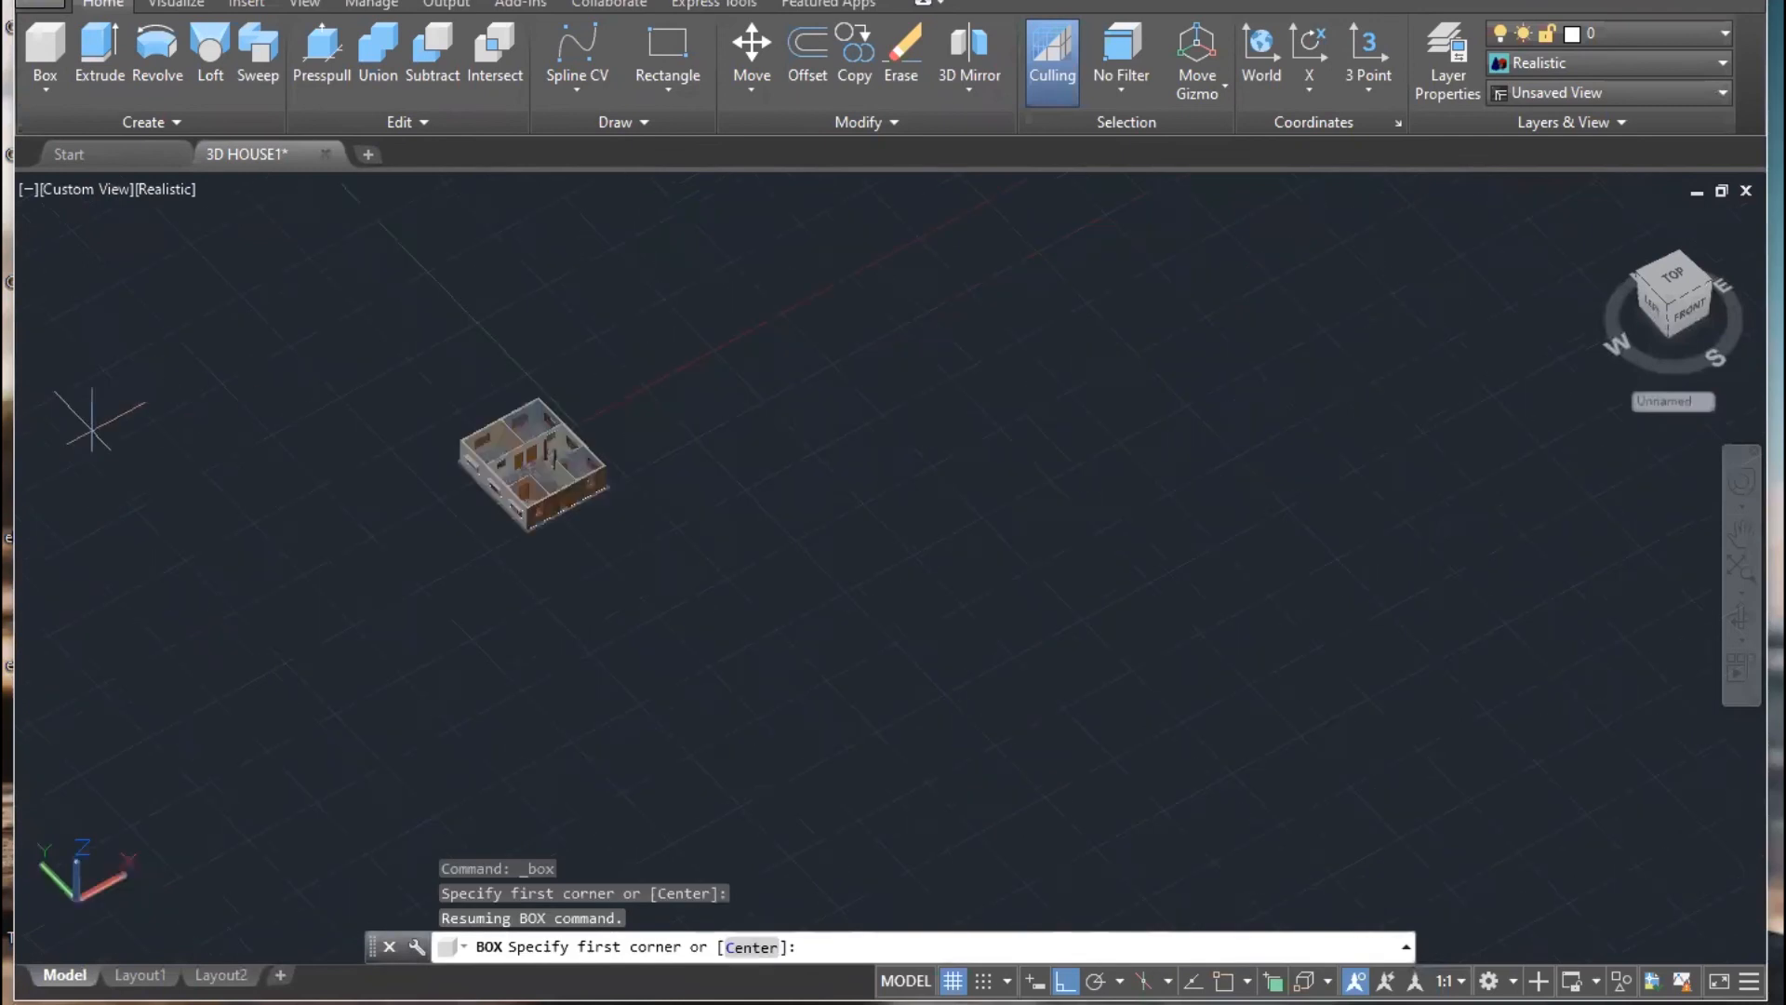
pyautogui.moveTo(80, 462); pyautogui.dragTo(487, 449, button='middle')
pyautogui.click(173, 453)
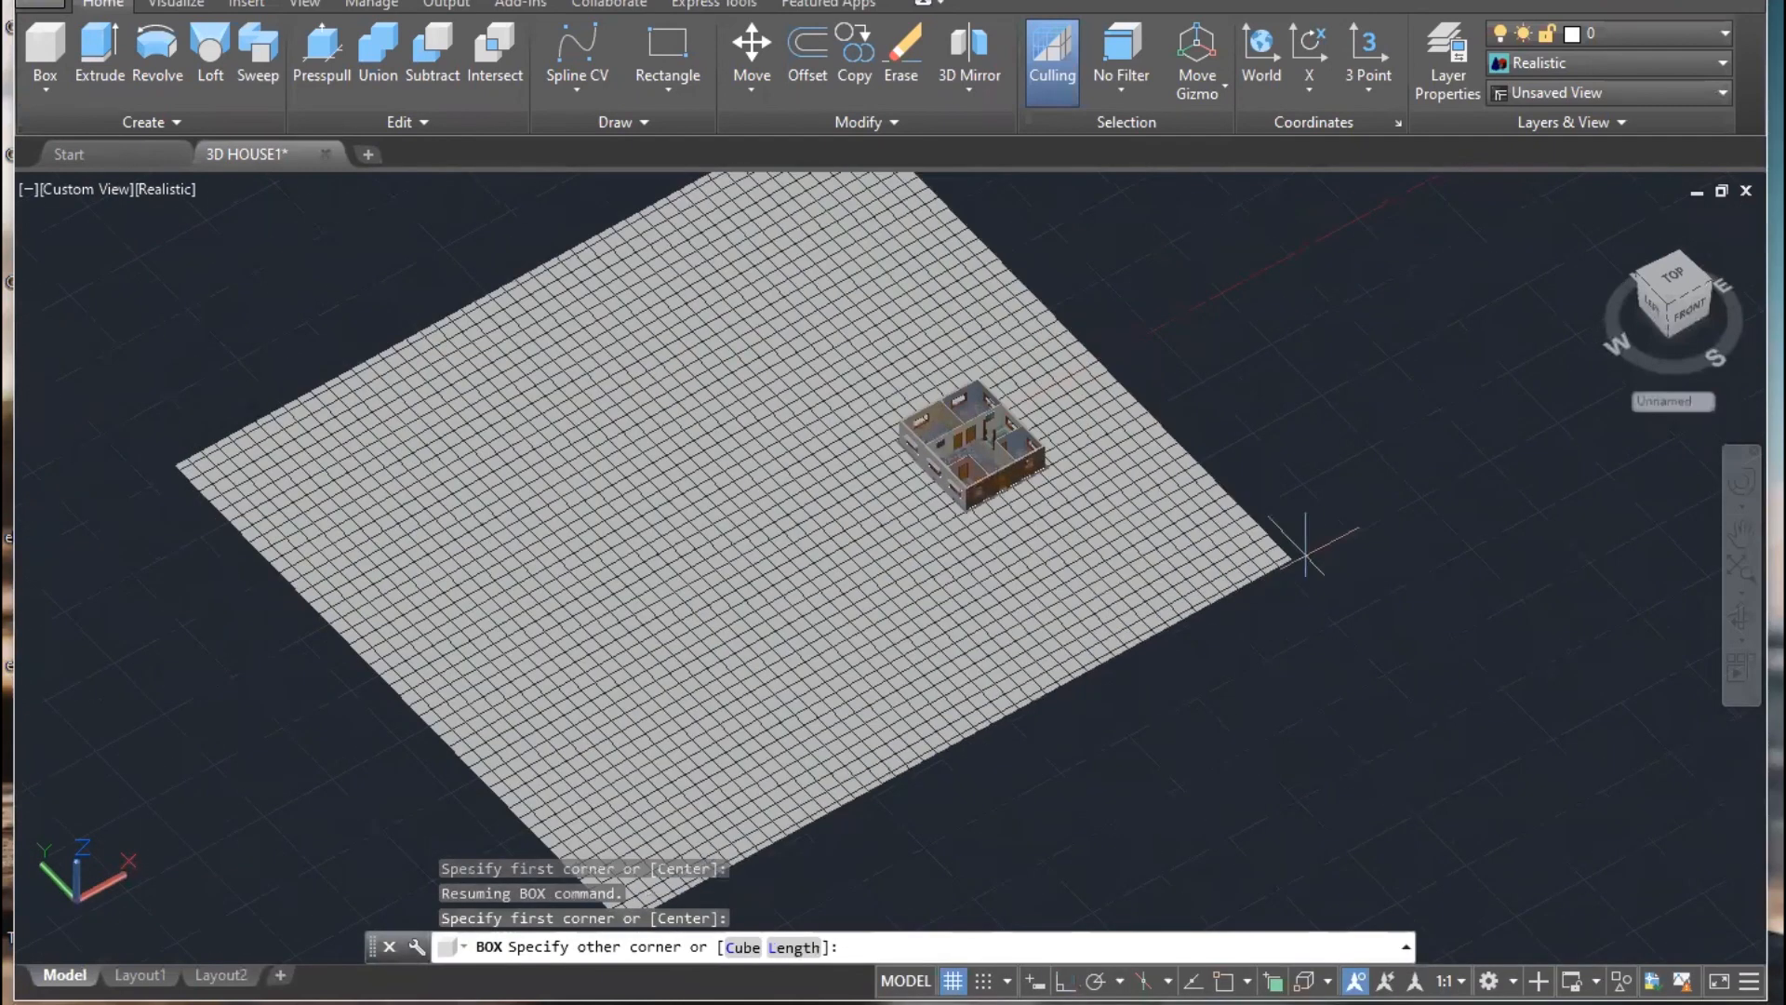
pyautogui.moveTo(1519, 514); pyautogui.dragTo(1355, 518, button='middle')
pyautogui.click(1472, 522)
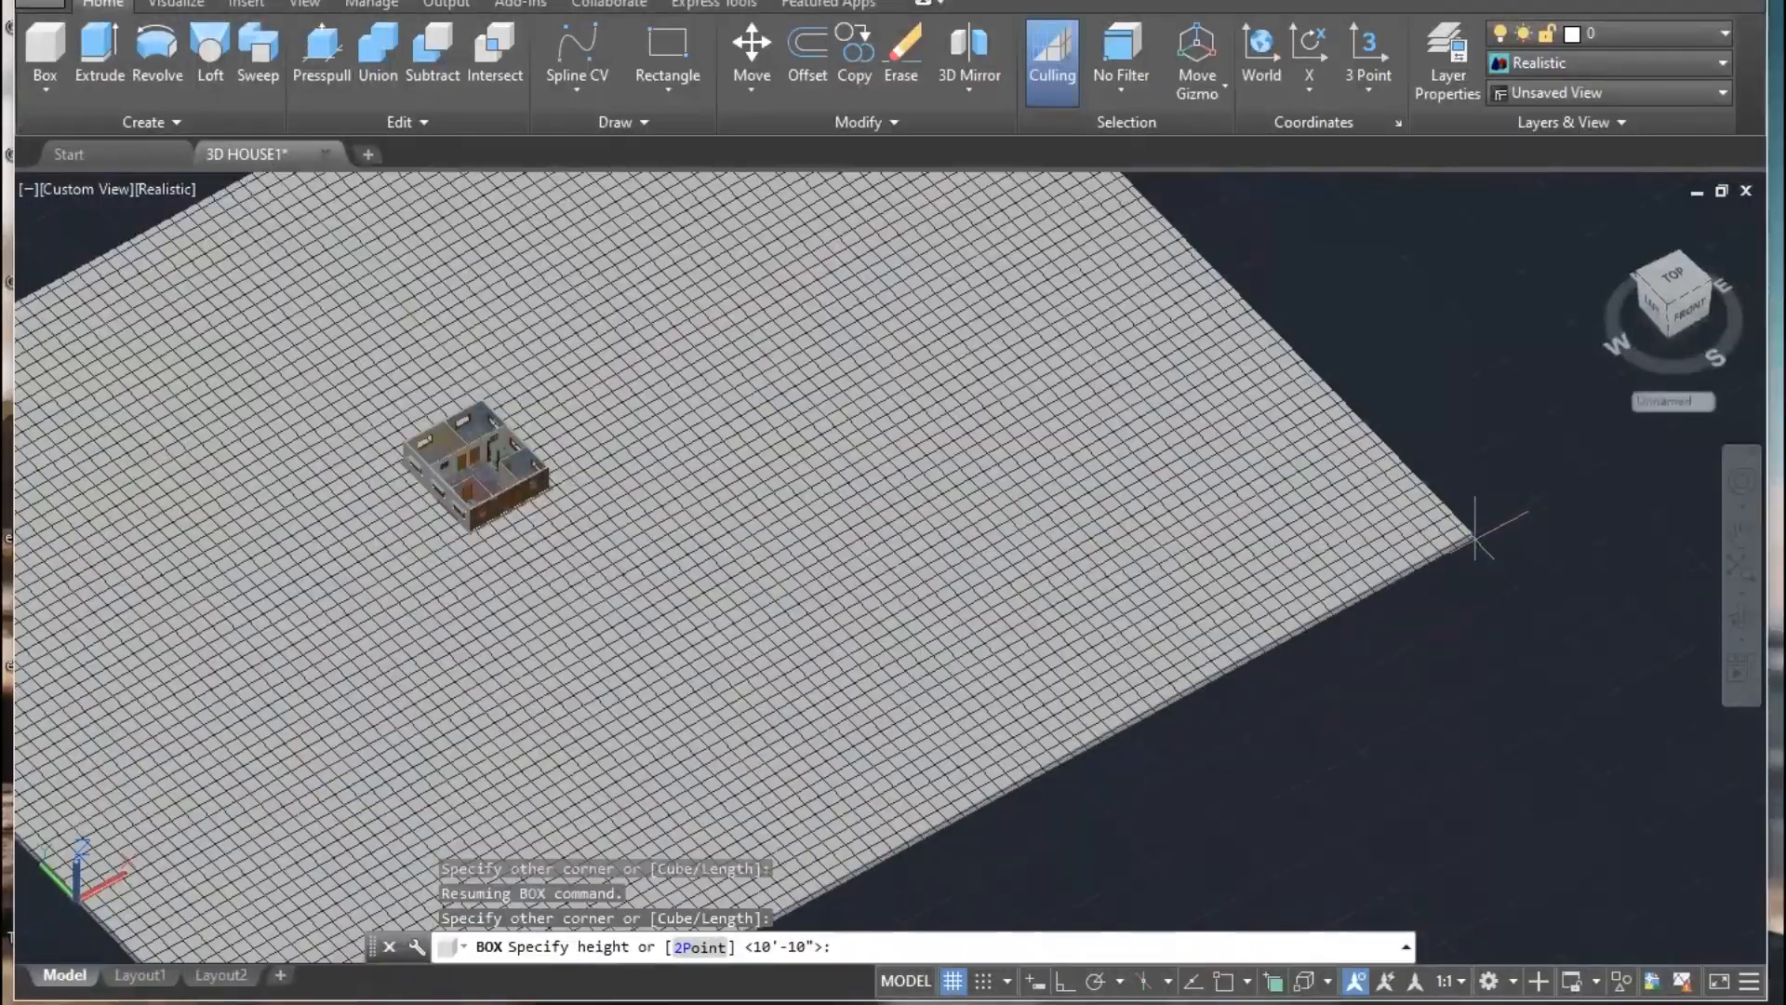
pyautogui.press('Escape')
pyautogui.click(1147, 511)
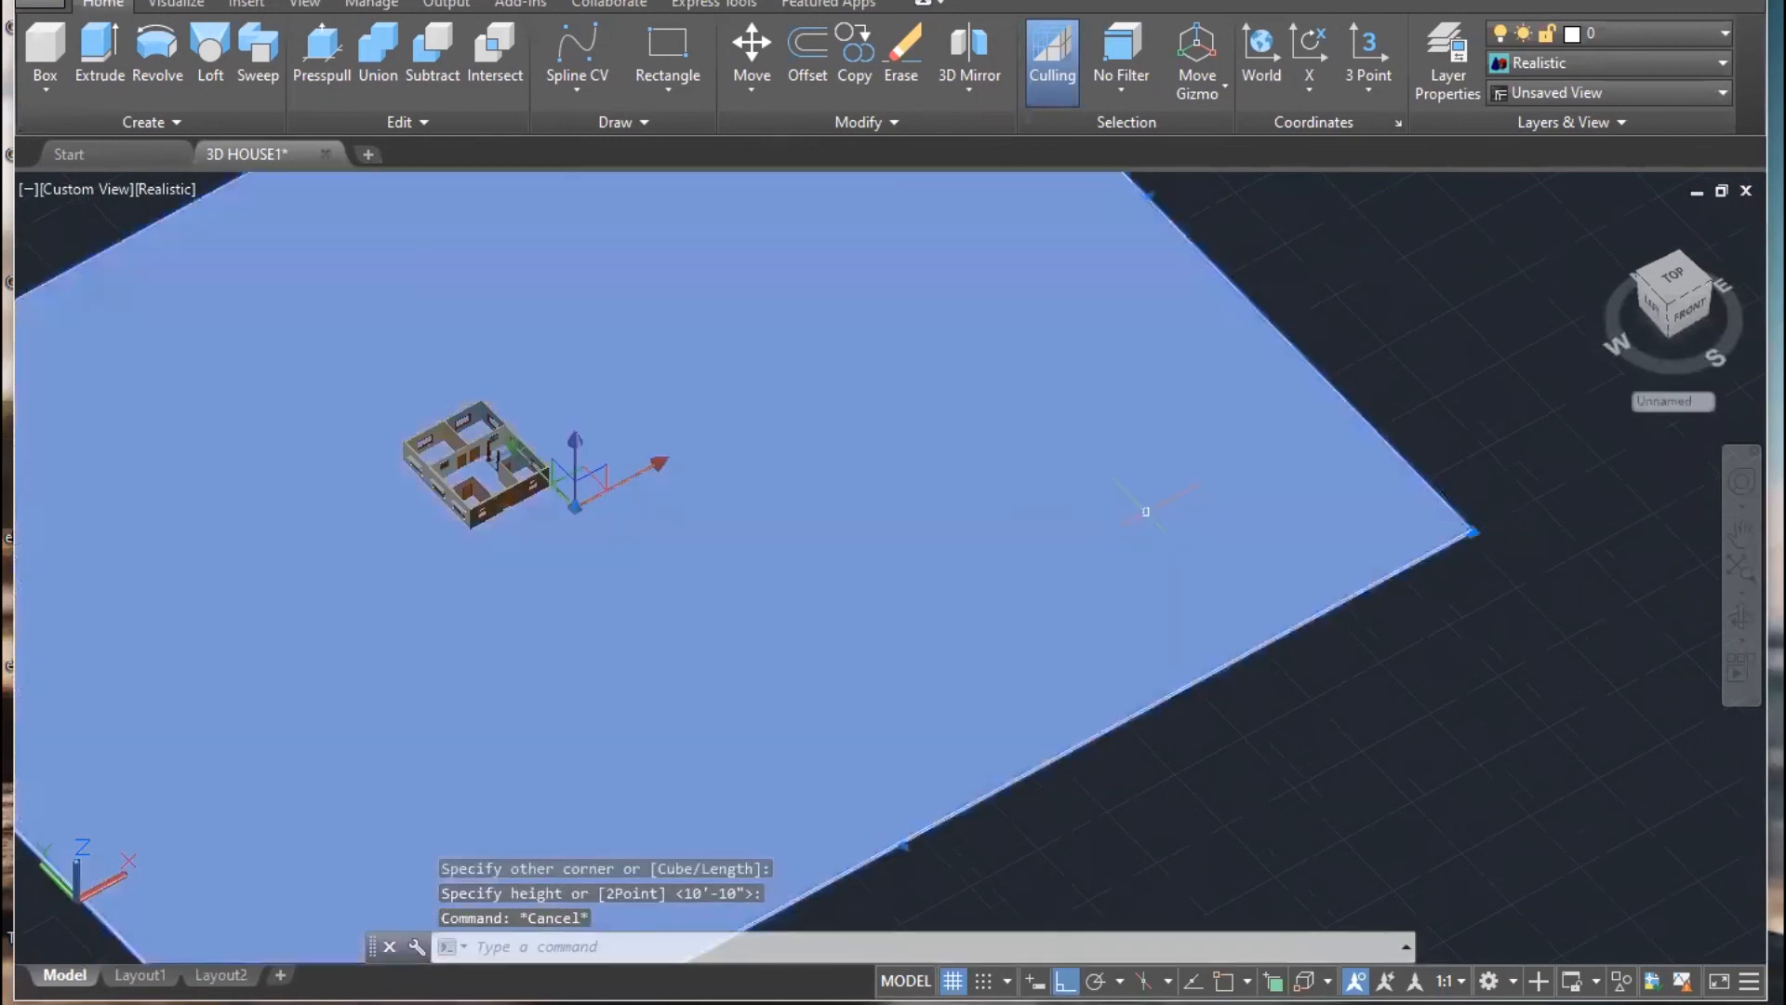
# - Move the ground slab vertically down until the house's stone floor lies exposed above it
pyautogui.scroll(4, 803, 518)
pyautogui.scroll(2, 519, 487)
pyautogui.moveTo(400, 461); pyautogui.dragTo(858, 532, button='middle')
pyautogui.scroll(4, 717, 514)
pyautogui.moveTo(741, 529); pyautogui.dragTo(500, 497, button='middle')
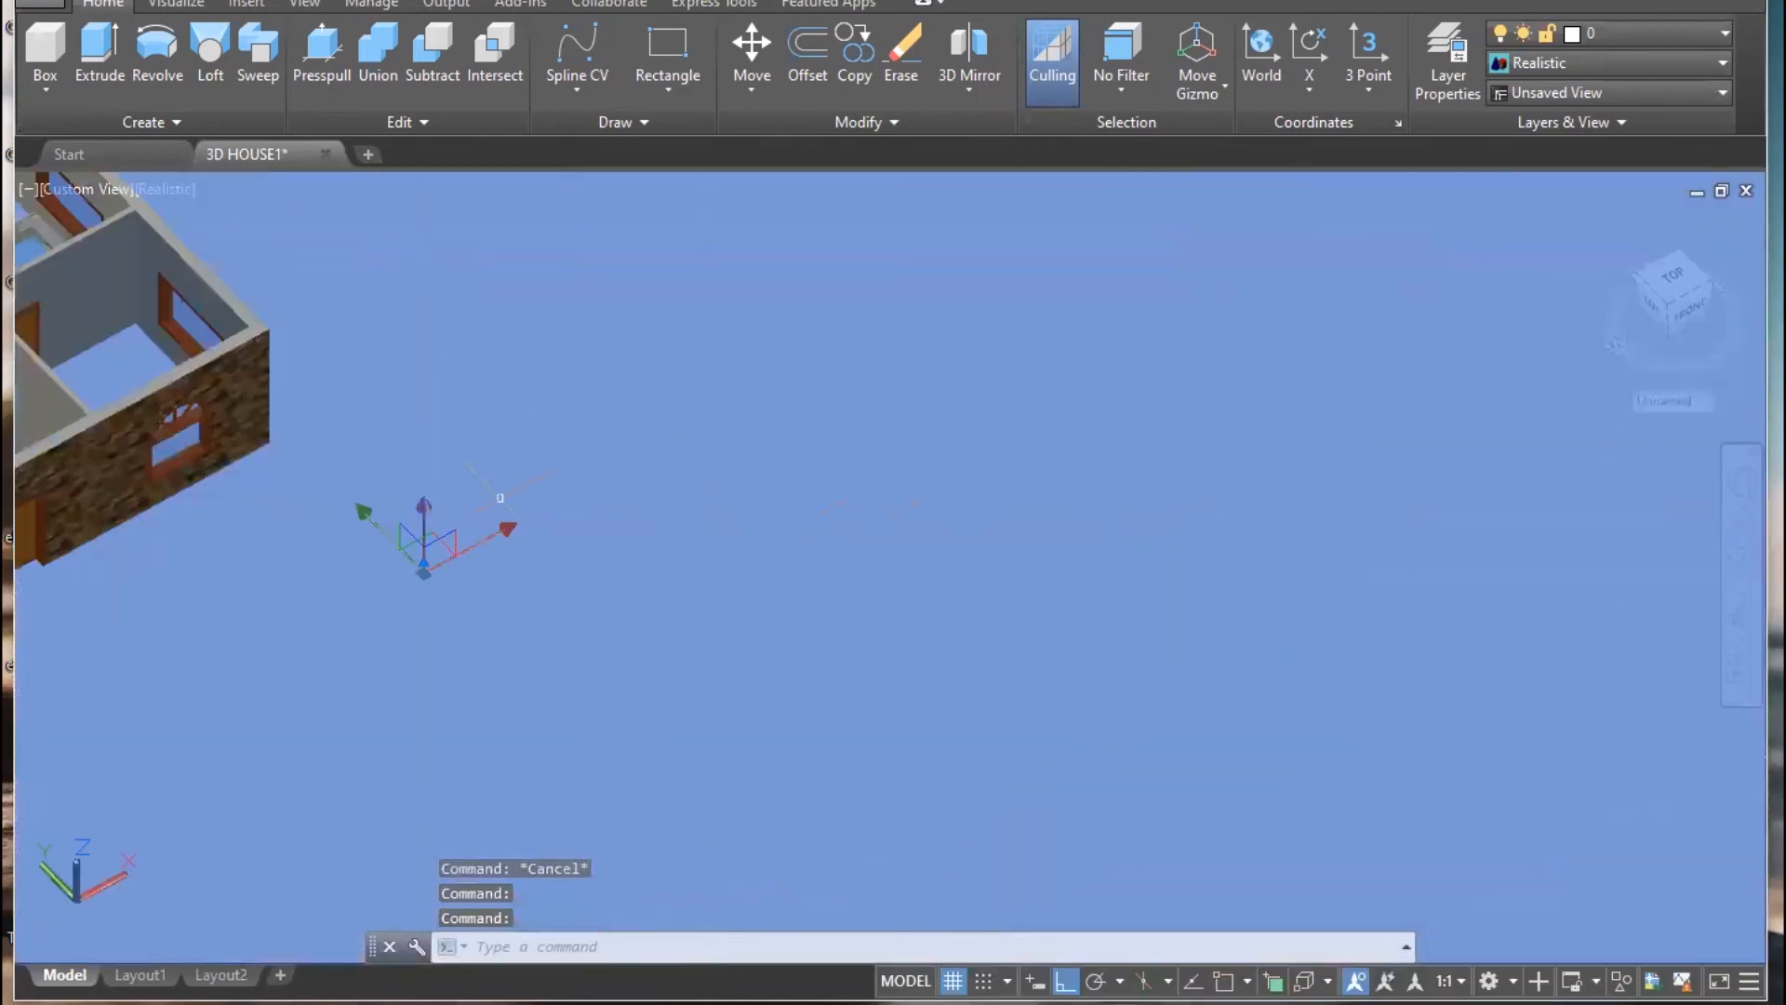
pyautogui.click(426, 509)
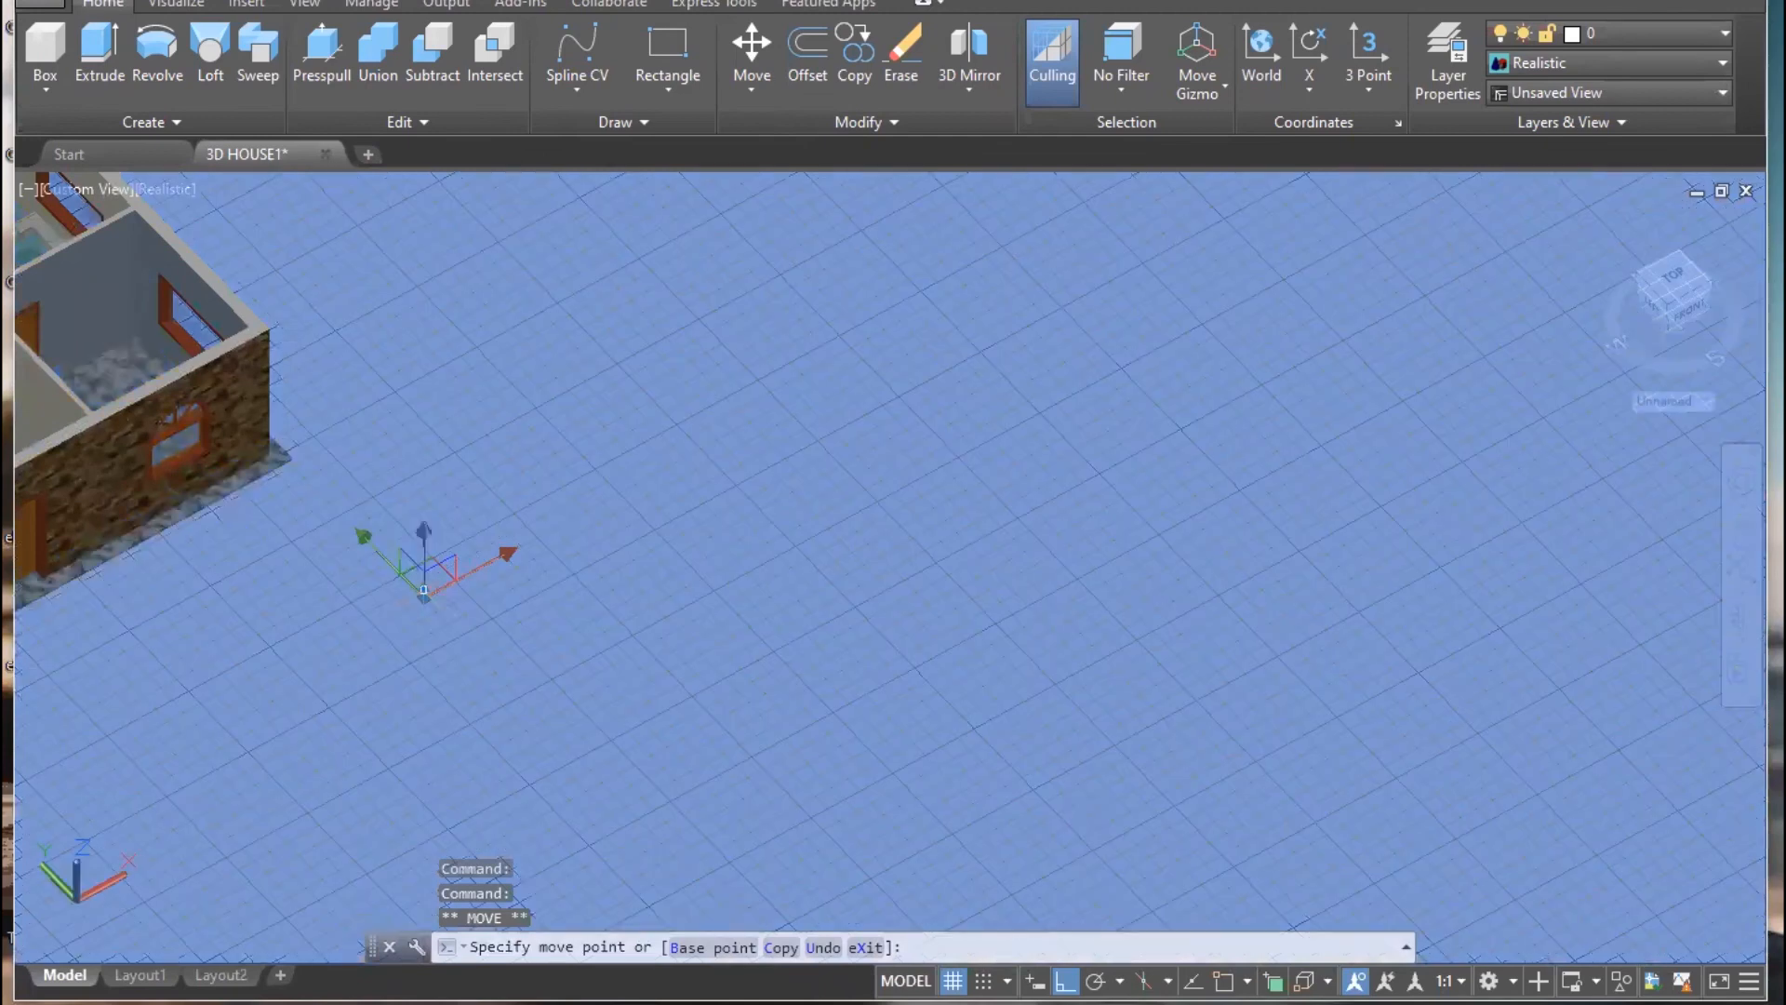
pyautogui.keyDown('shift'); pyautogui.moveTo(786, 730); pyautogui.dragTo(1247, 666, button='middle'); pyautogui.keyUp('shift')
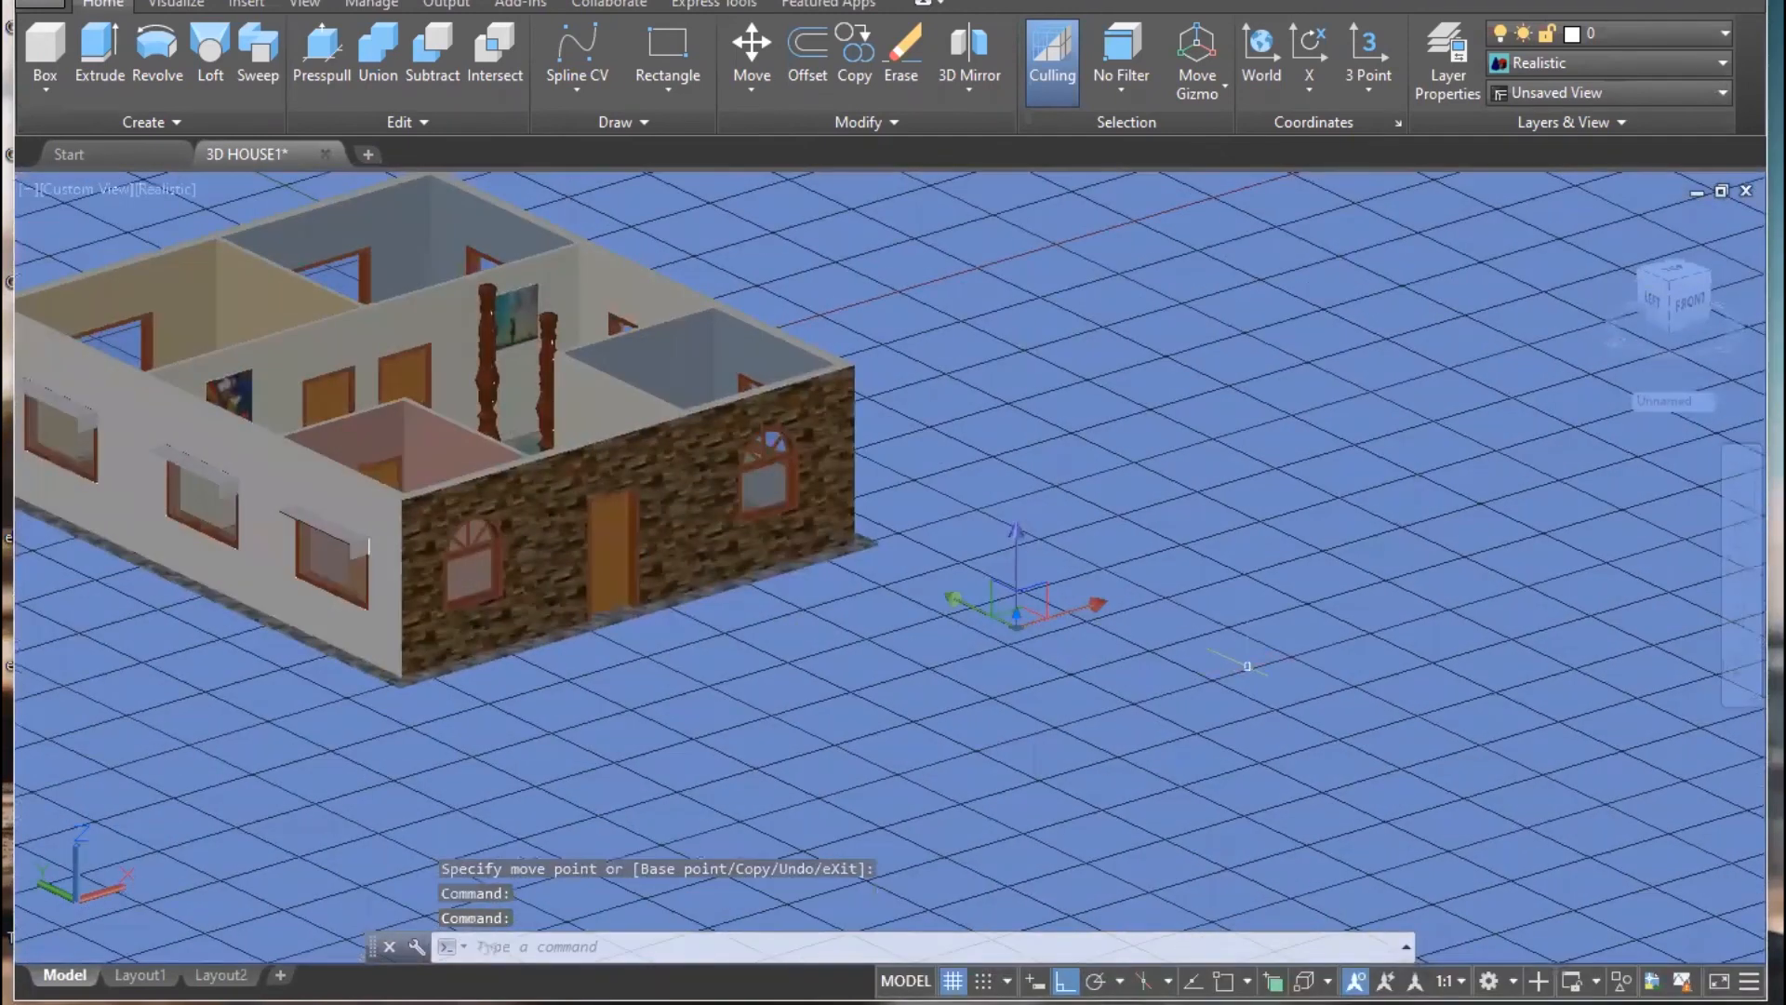
pyautogui.press('Escape')
pyautogui.press('Escape')
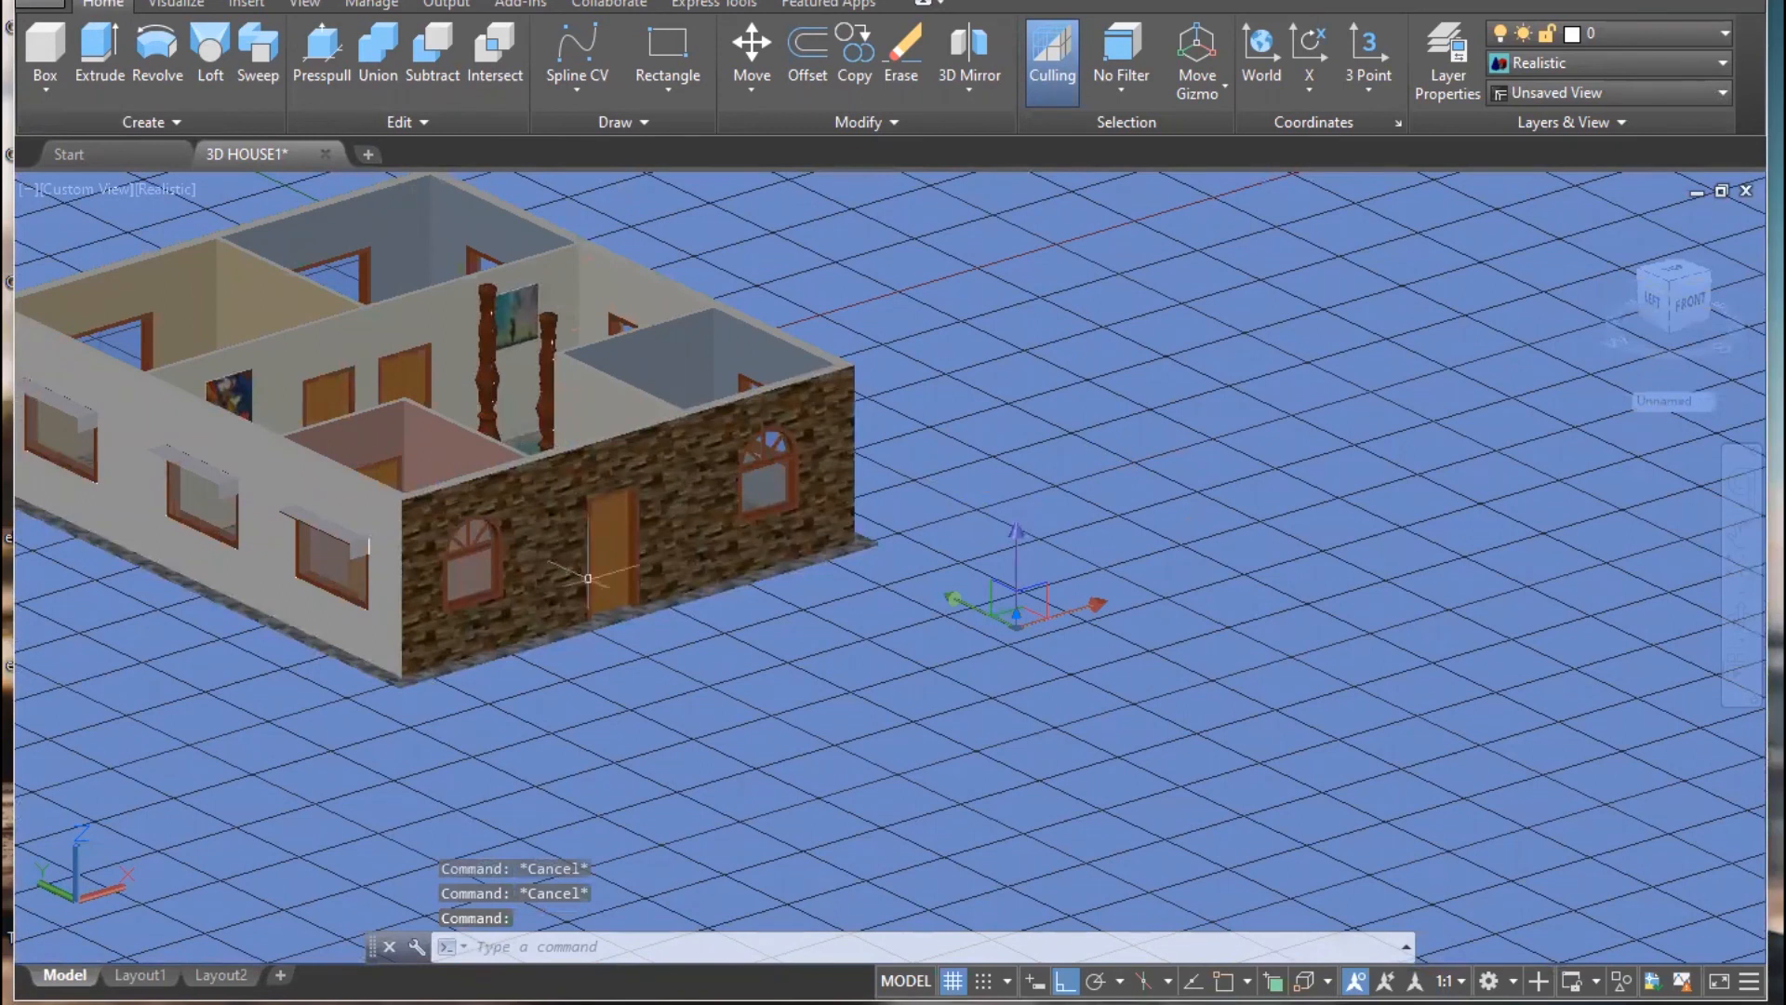
# - Create a new Wood material, turn off its Relief Pattern and use the downloaded grass picture as its image
pyautogui.click(176, 6)
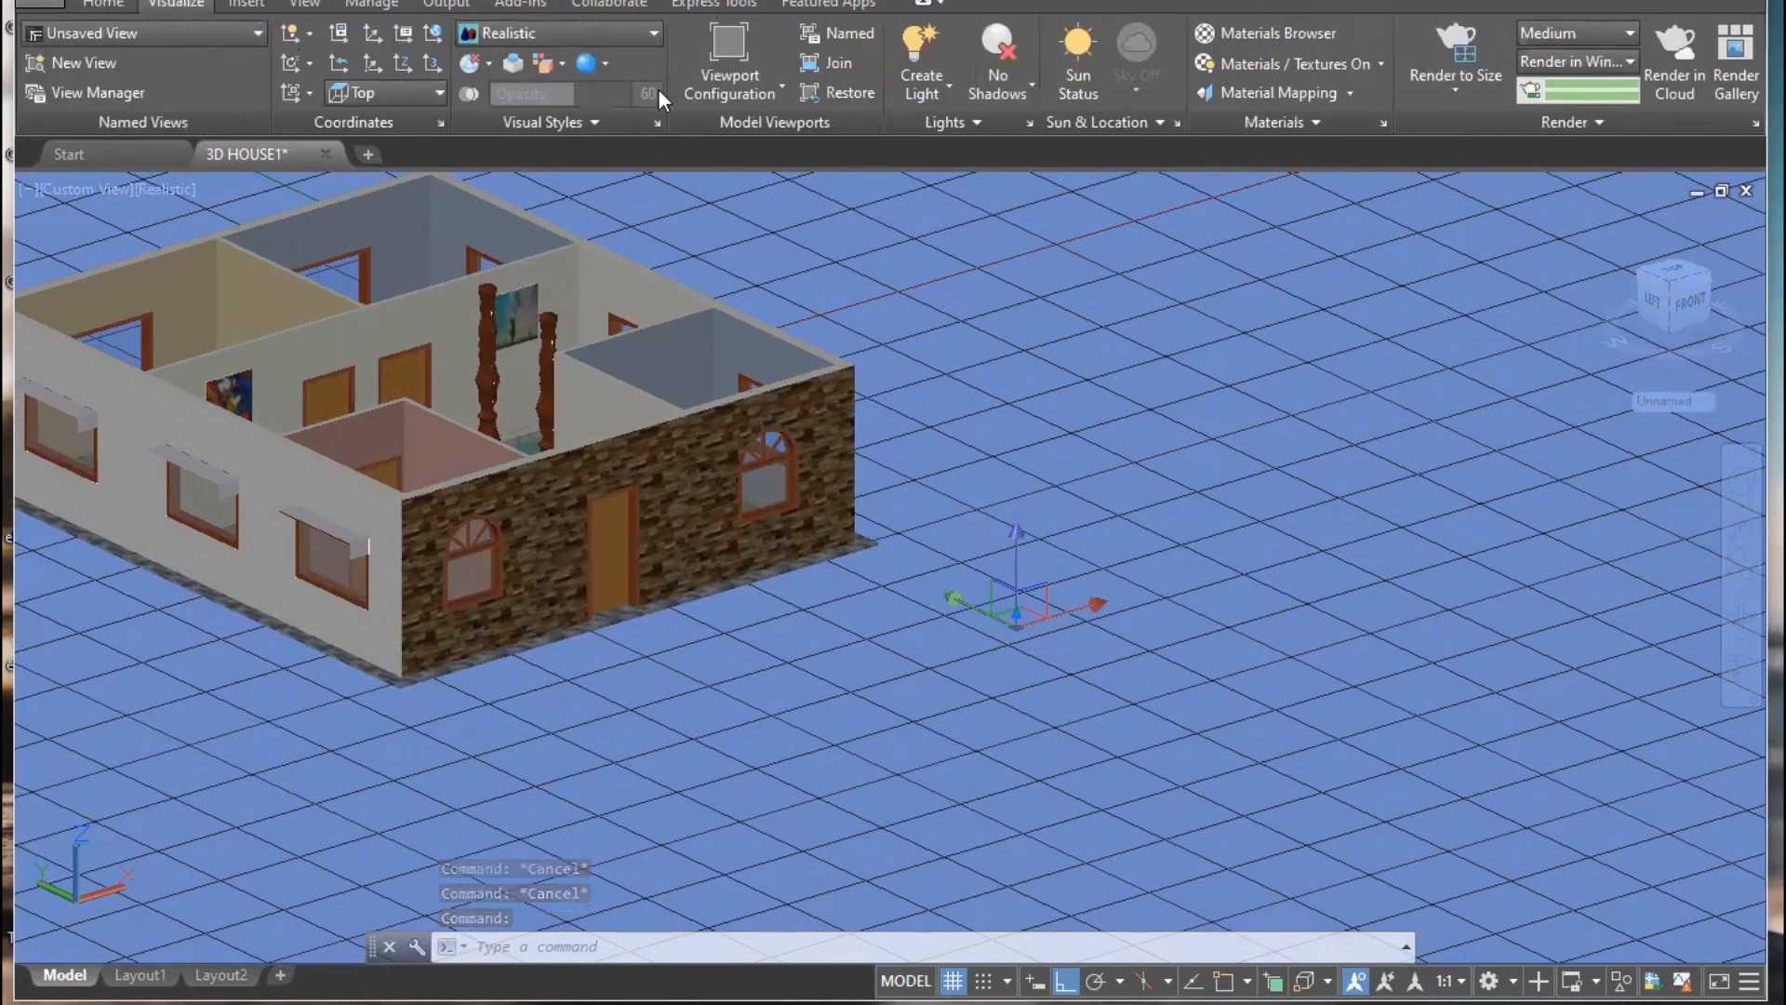
pyautogui.click(1264, 41)
pyautogui.scroll(-3, 1146, 722)
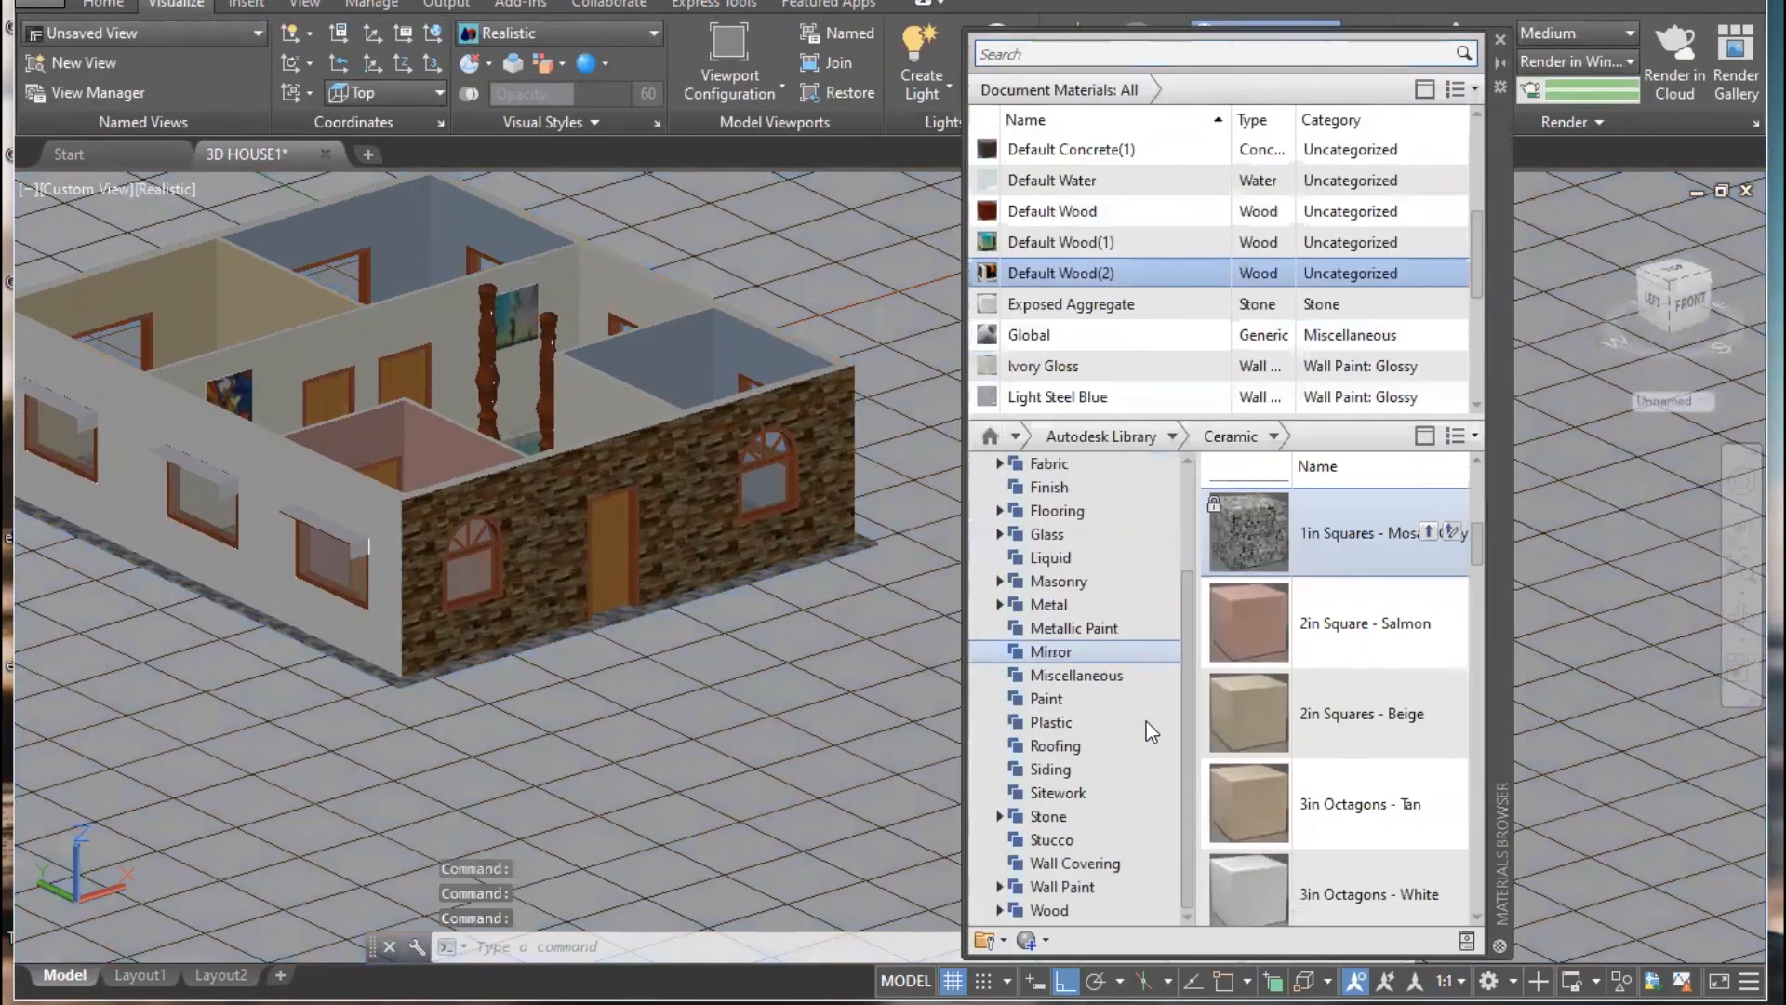
pyautogui.click(1047, 944)
pyautogui.click(1097, 984)
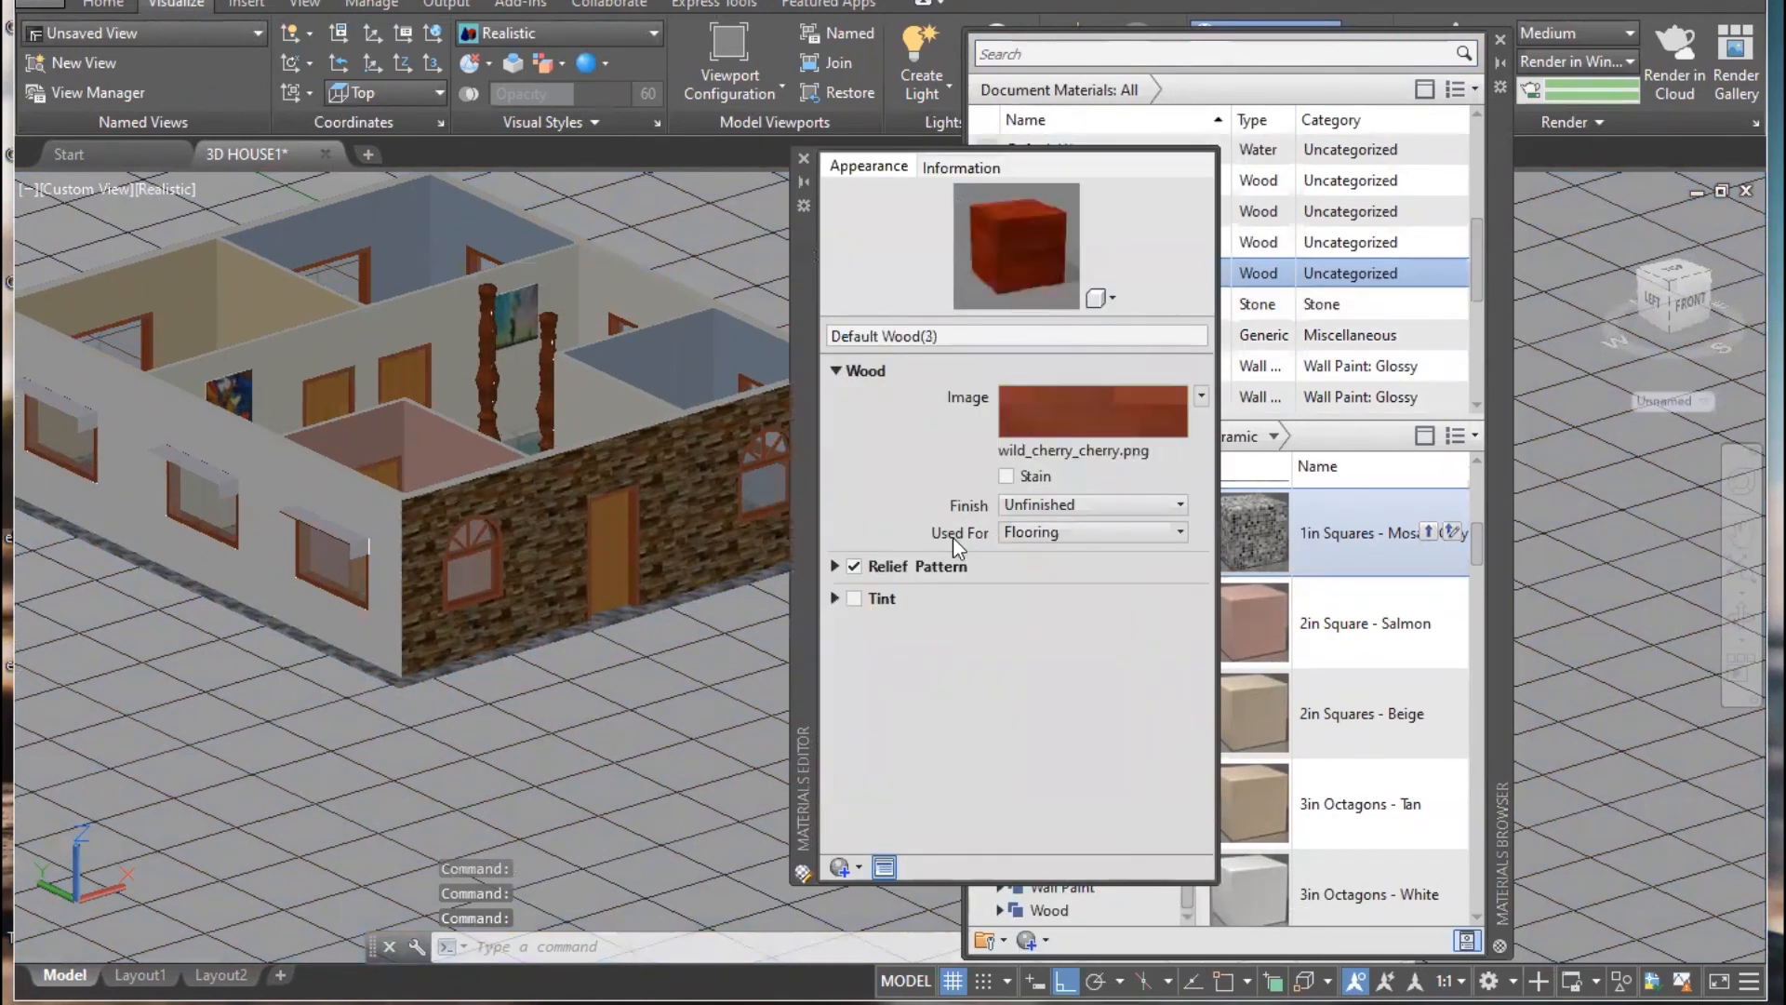
pyautogui.click(854, 565)
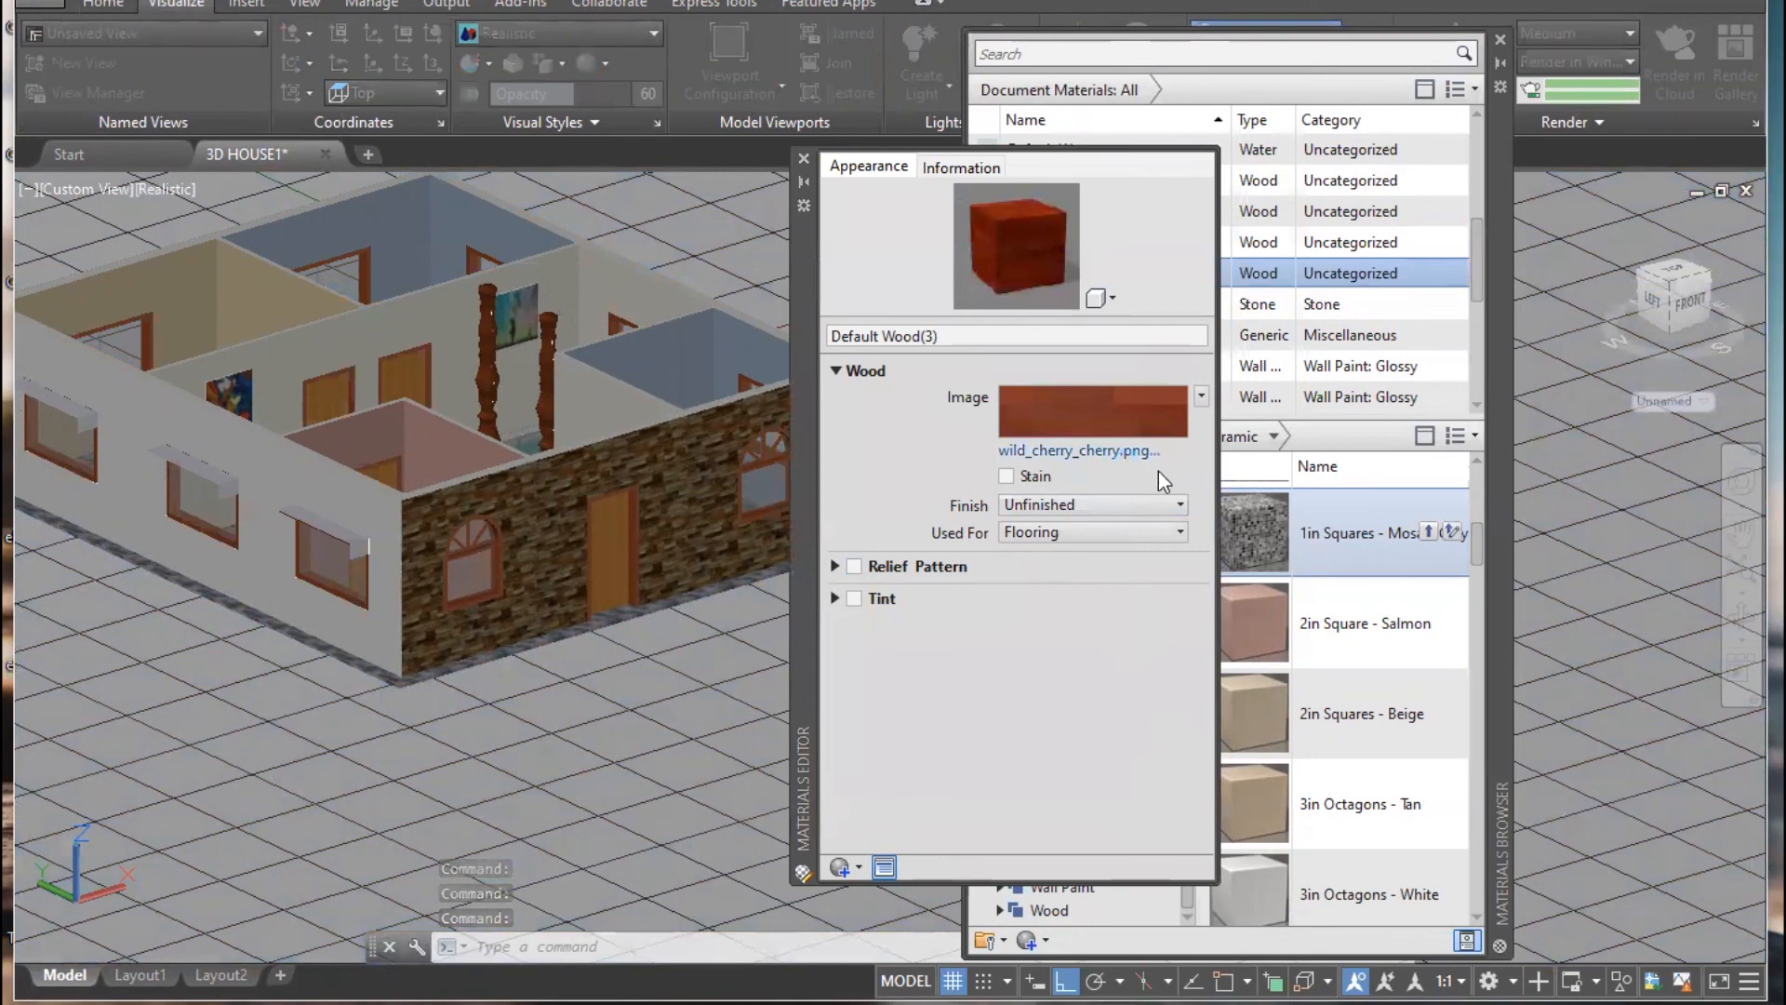
pyautogui.click(1154, 450)
pyautogui.doubleClick(813, 493)
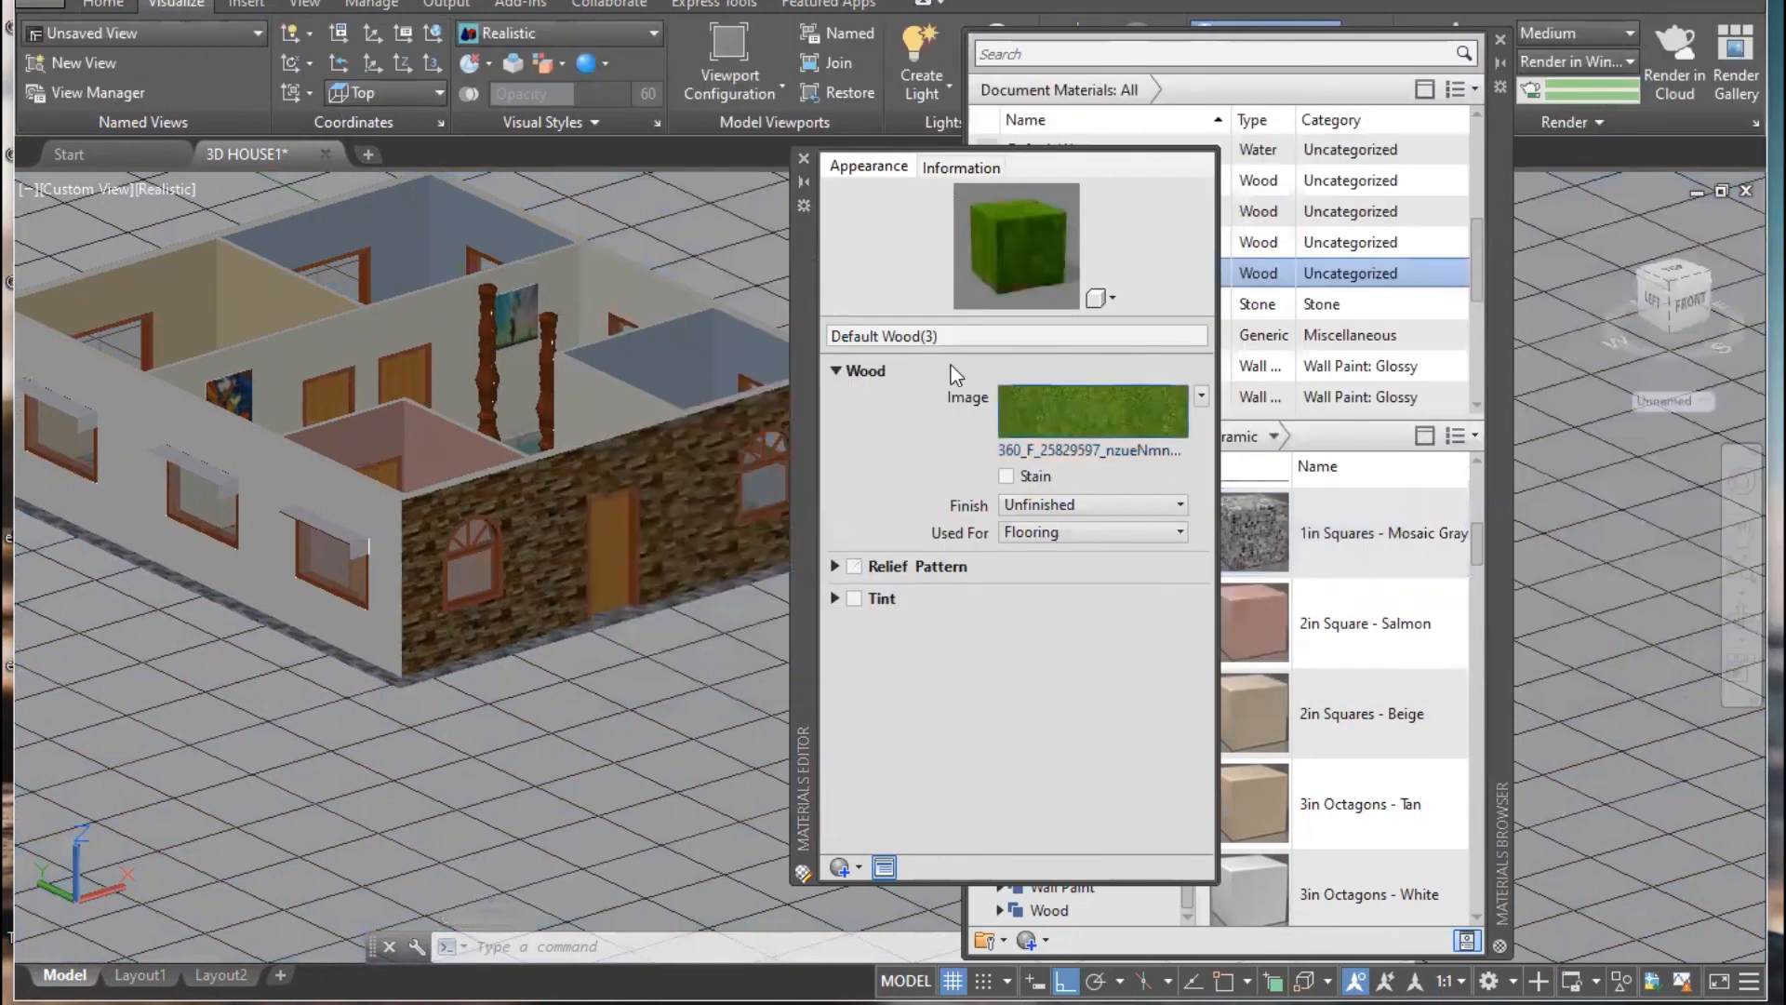
# - Close the Materials Editor and apply the new grass material to the ground slab
pyautogui.click(803, 160)
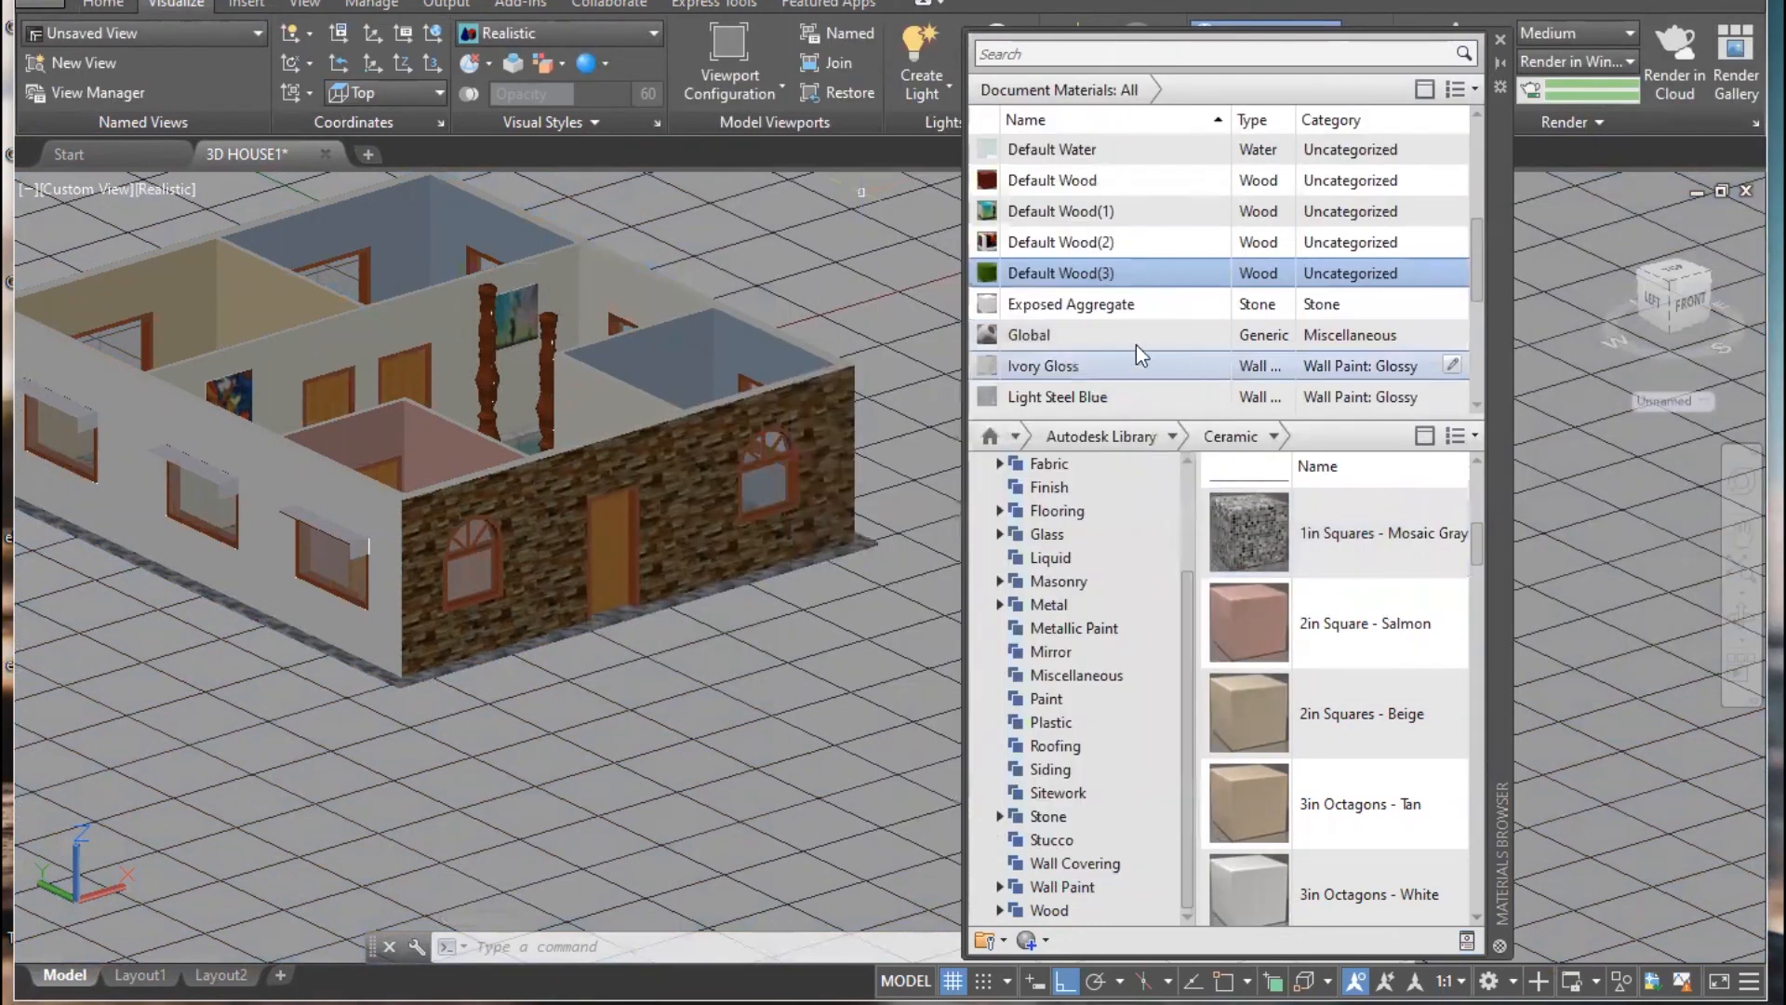
pyautogui.moveTo(1051, 272); pyautogui.dragTo(702, 728)
pyautogui.scroll(-1, 703, 728)
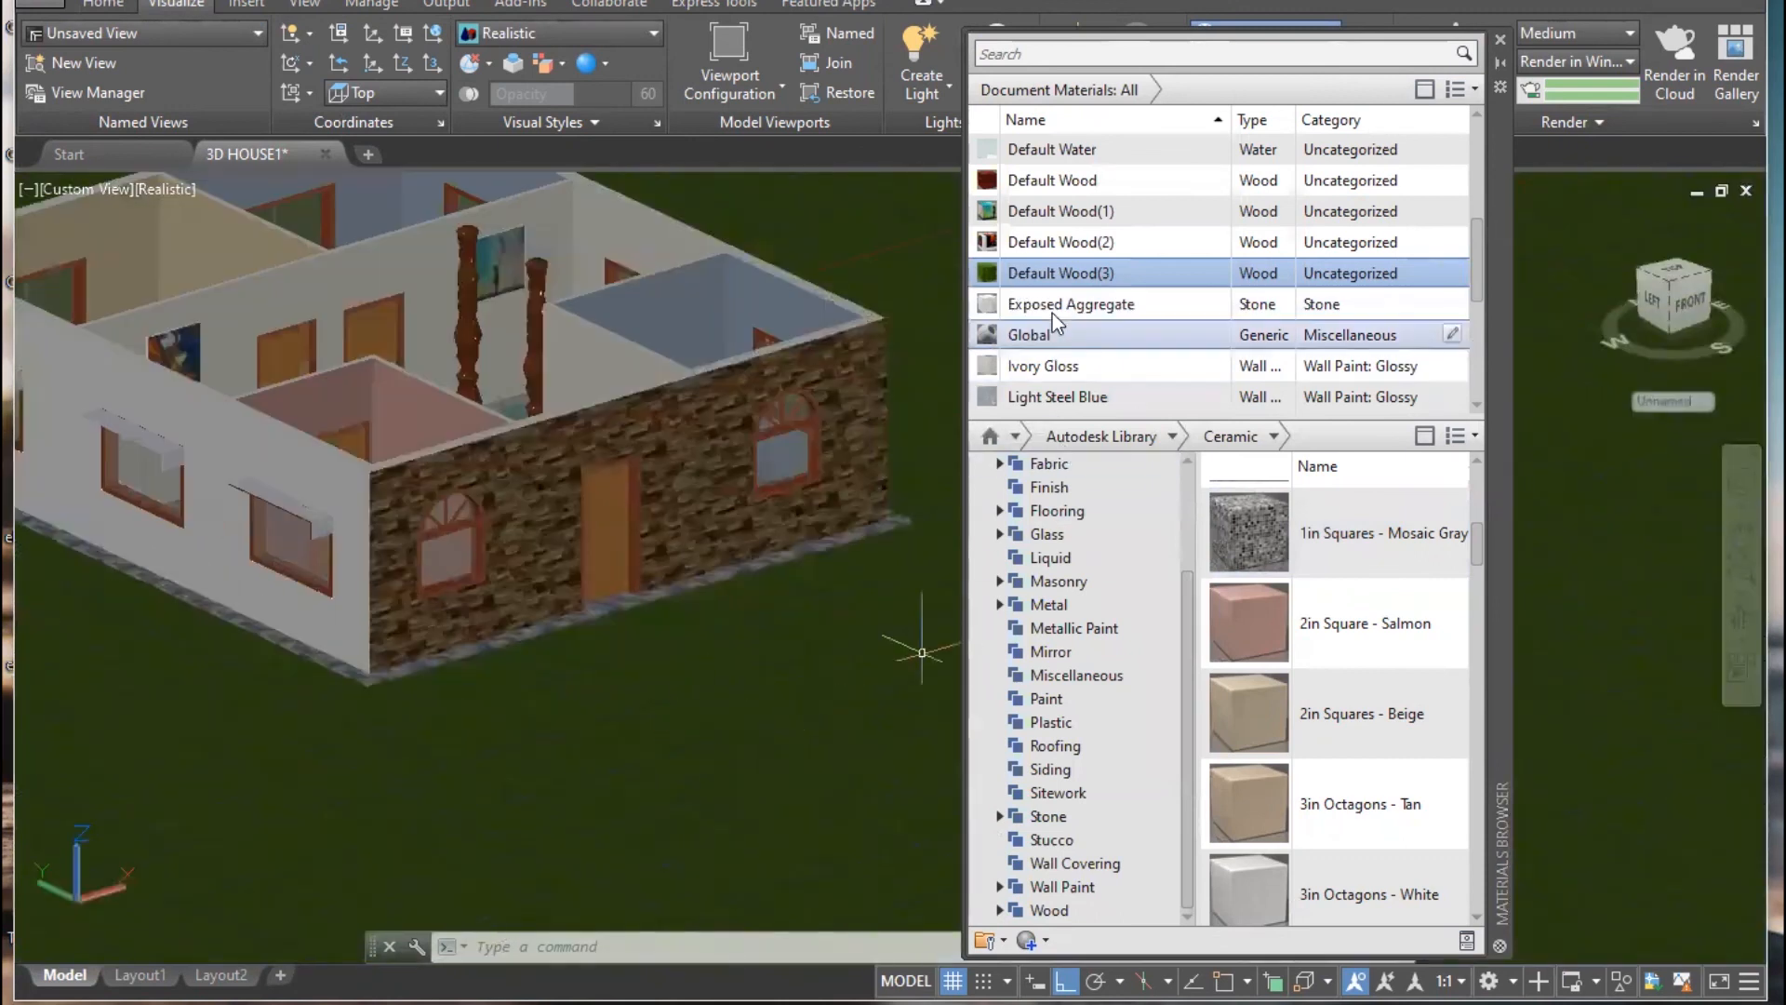
pyautogui.scroll(5, 686, 744)
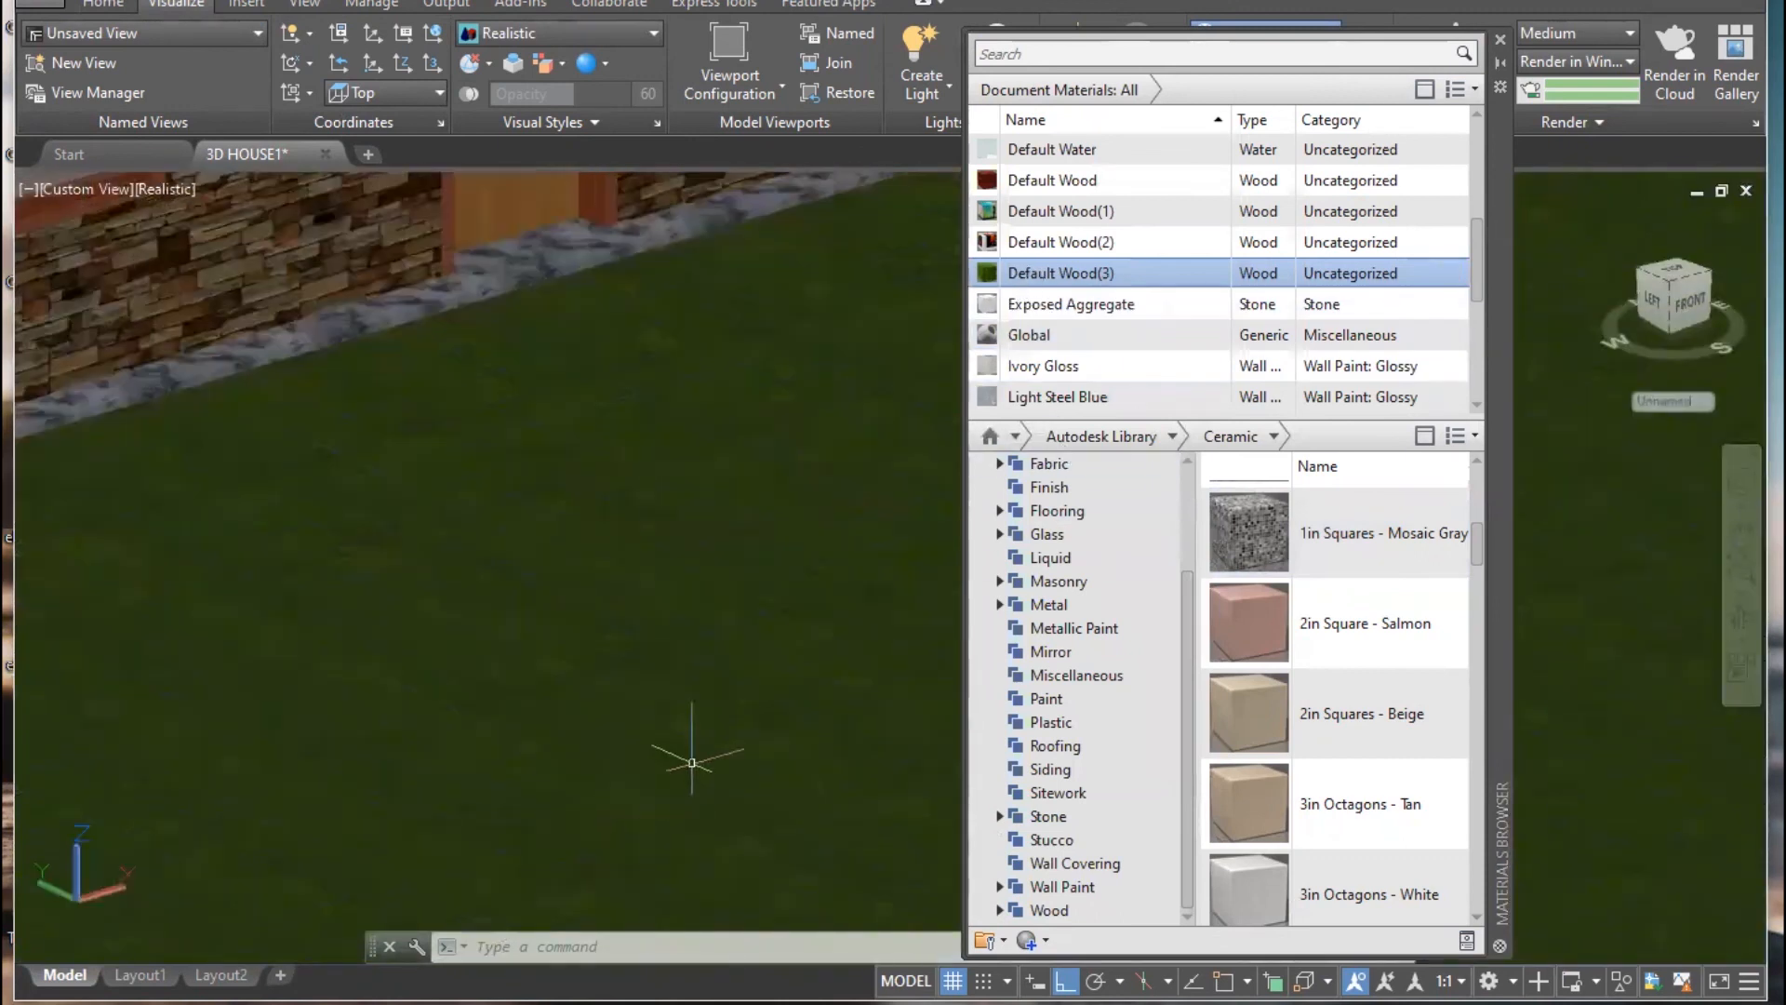
# - Enlarge the grass image's sample size to 150 in and finally to 250 in, and close the texture and material windows
pyautogui.doubleClick(991, 271)
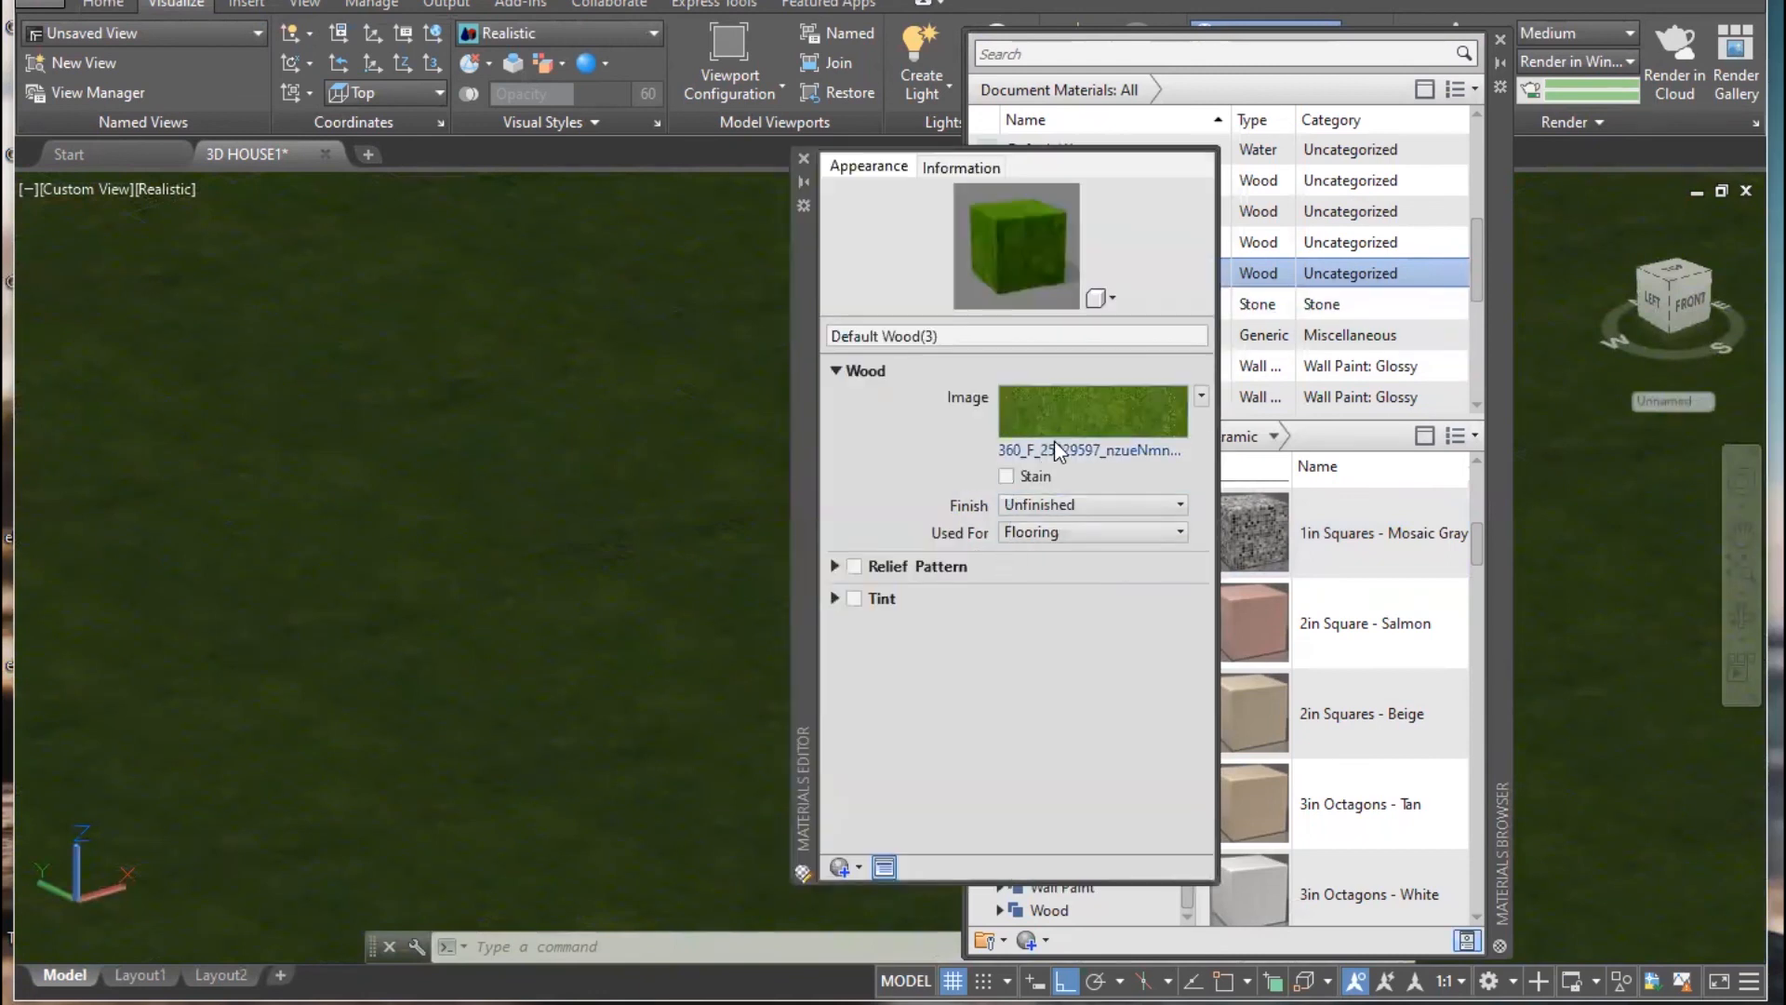
pyautogui.click(1068, 420)
pyautogui.doubleClick(963, 800)
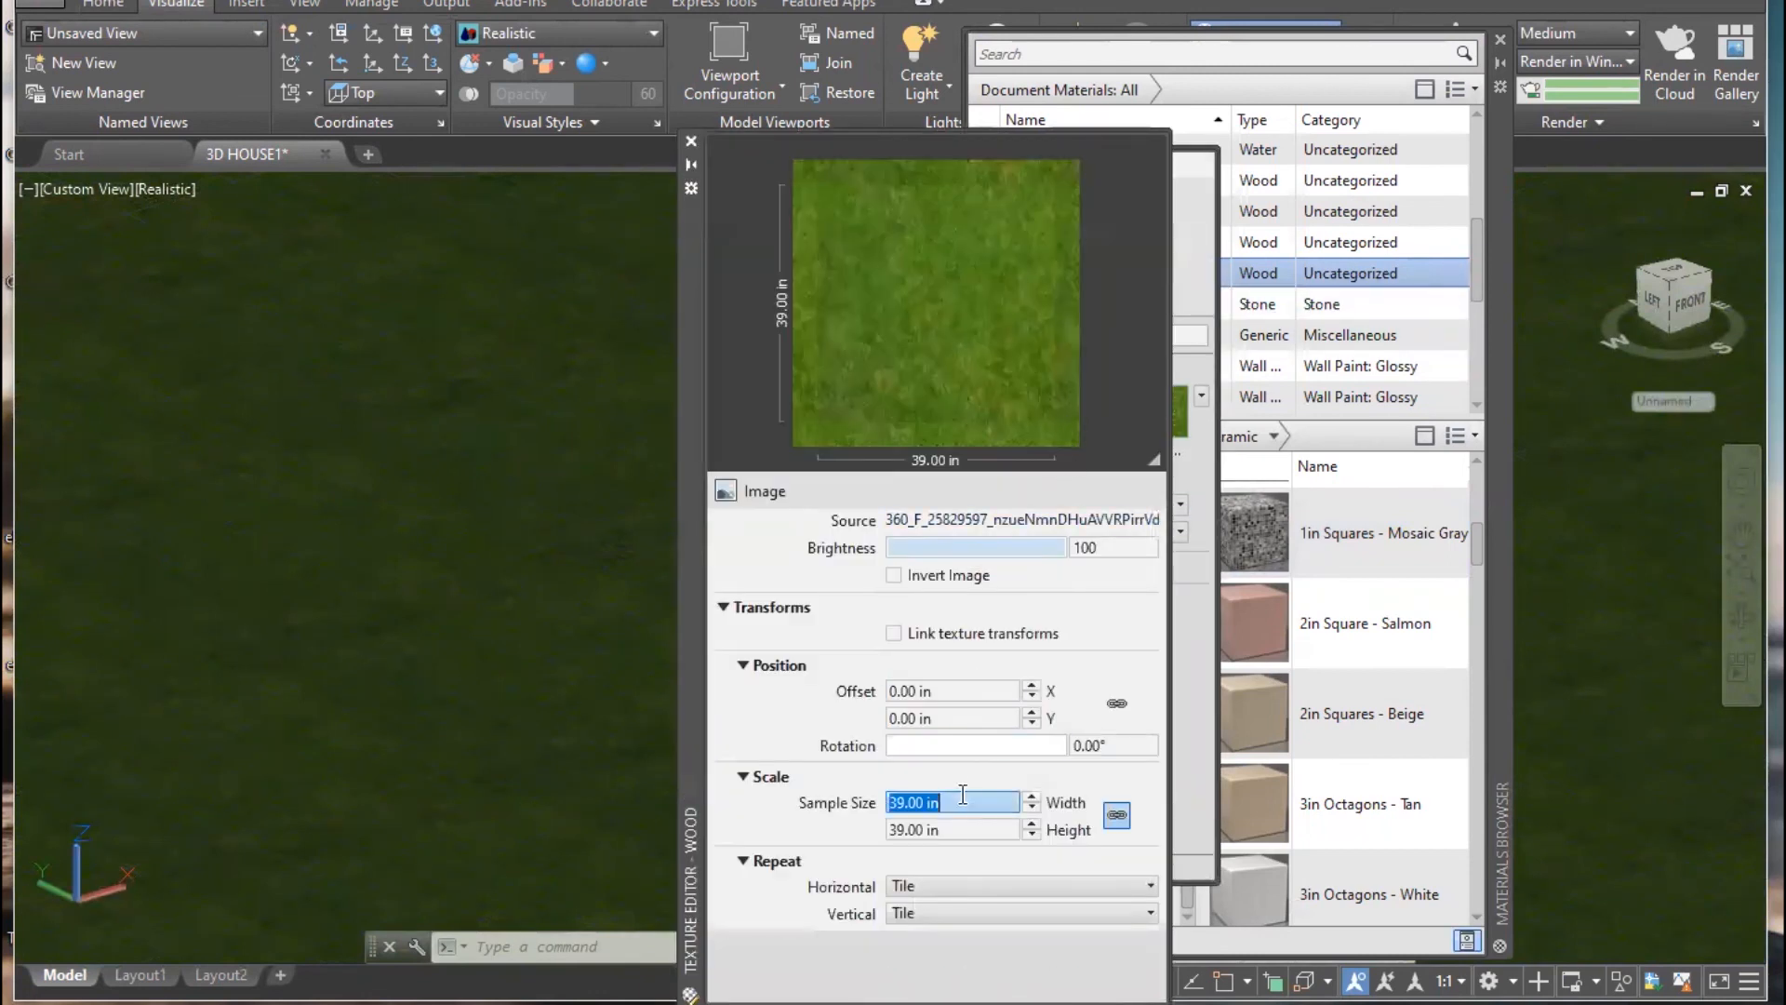
pyautogui.write('150')
pyautogui.press('Return')
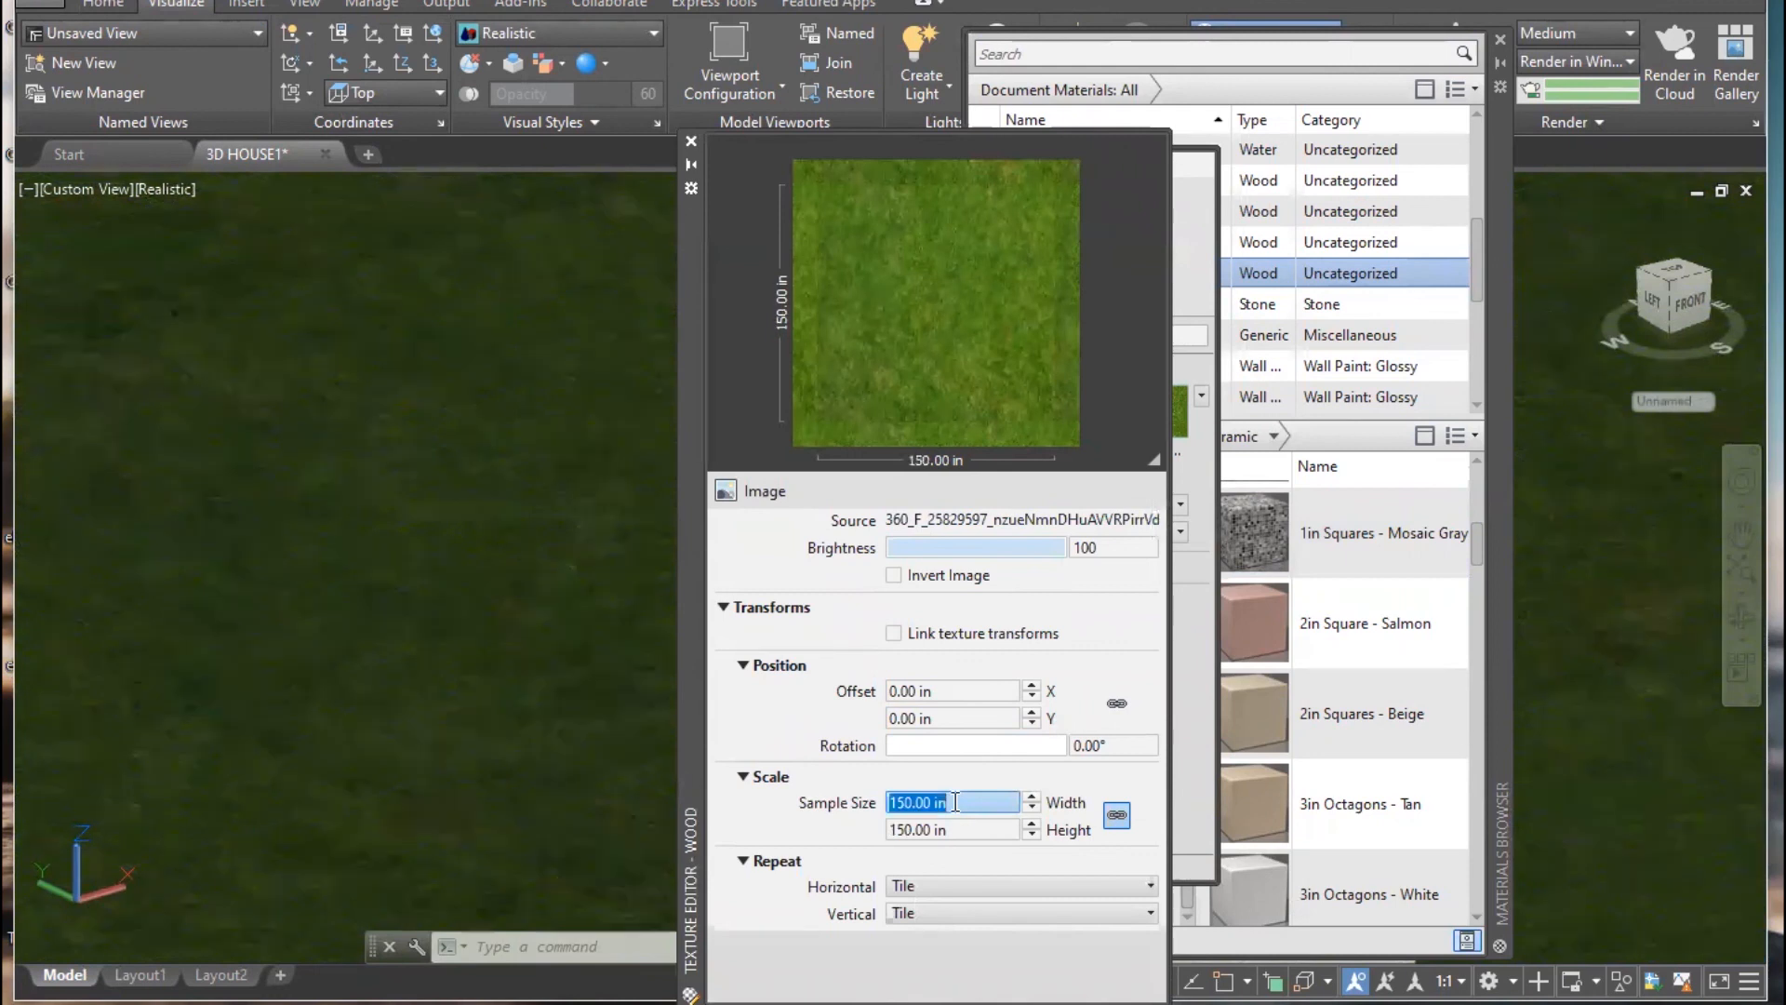
pyautogui.doubleClick(960, 807)
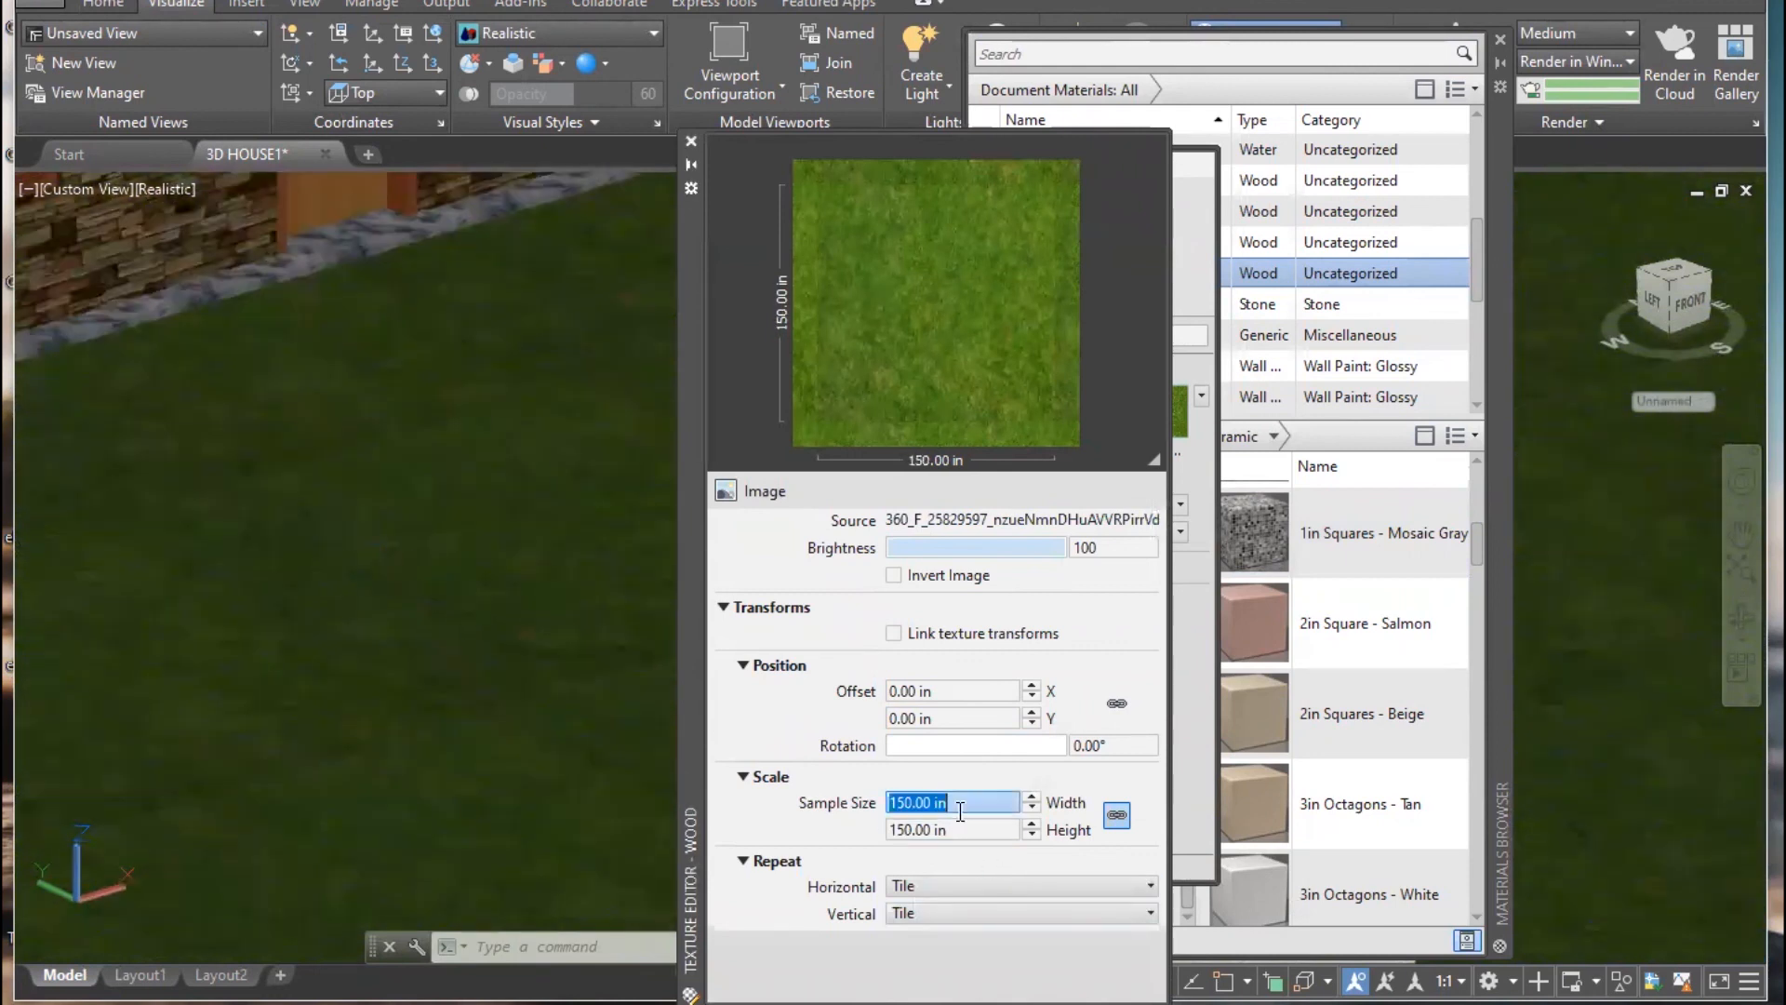
pyautogui.write('250')
pyautogui.press('Return')
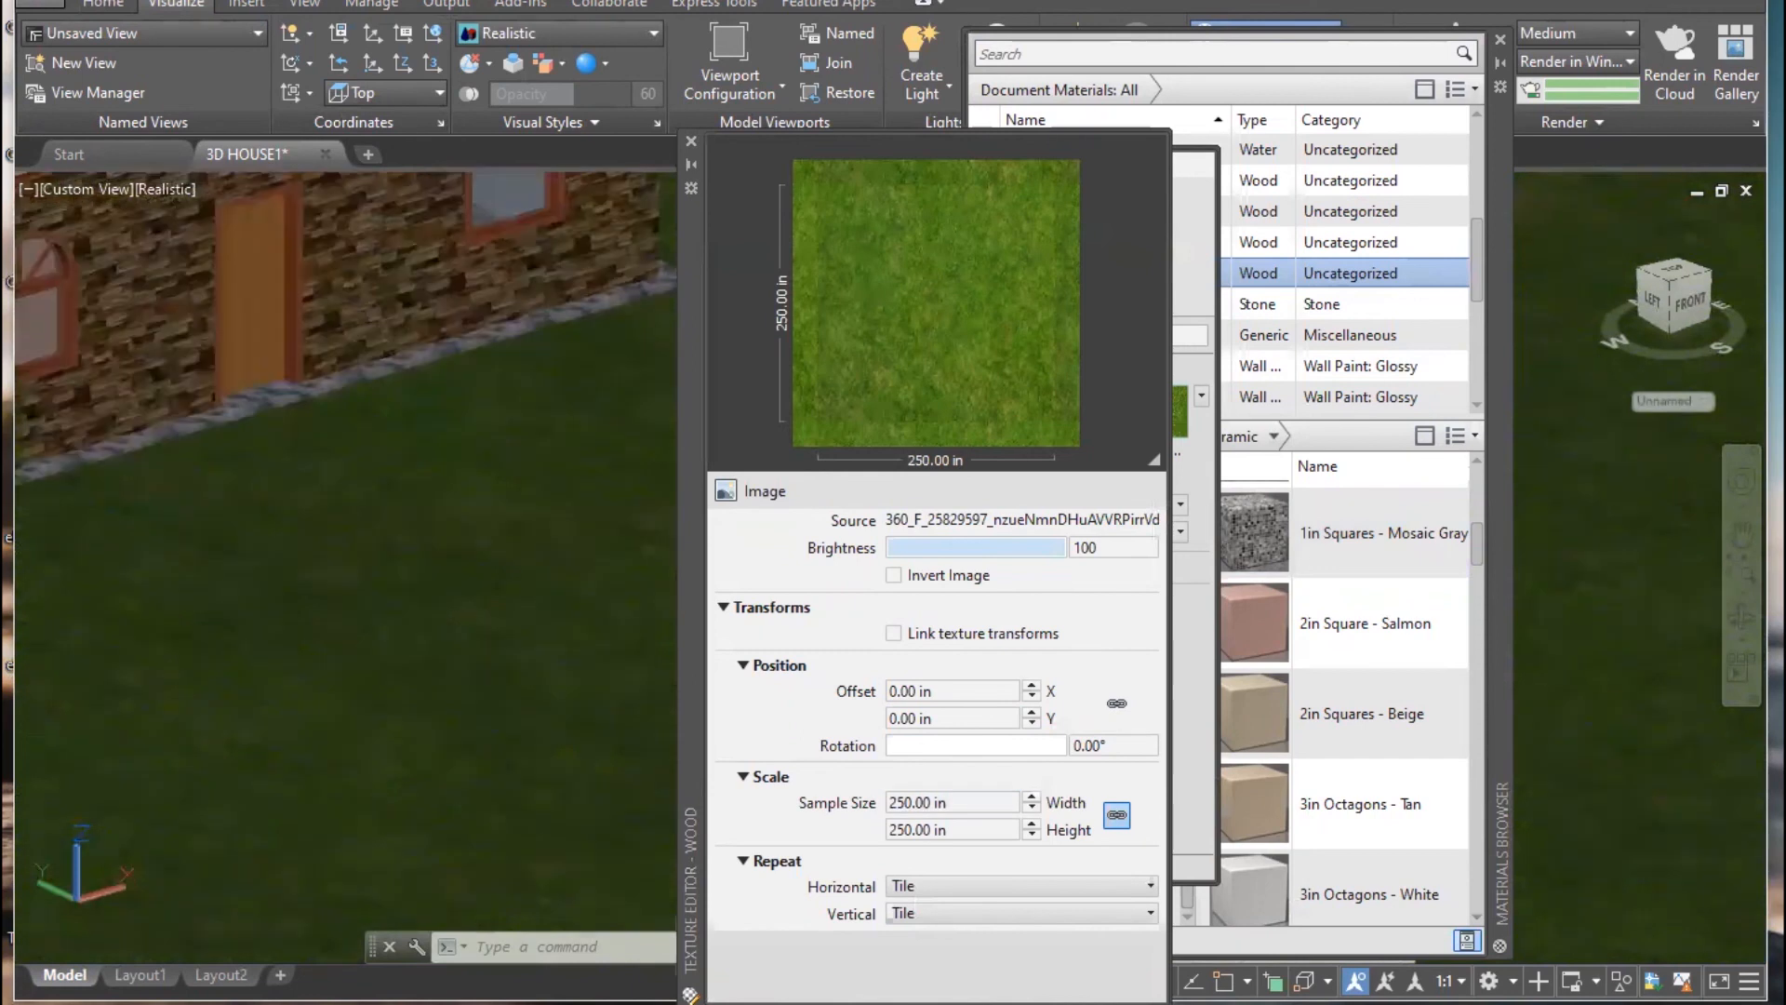
pyautogui.click(690, 140)
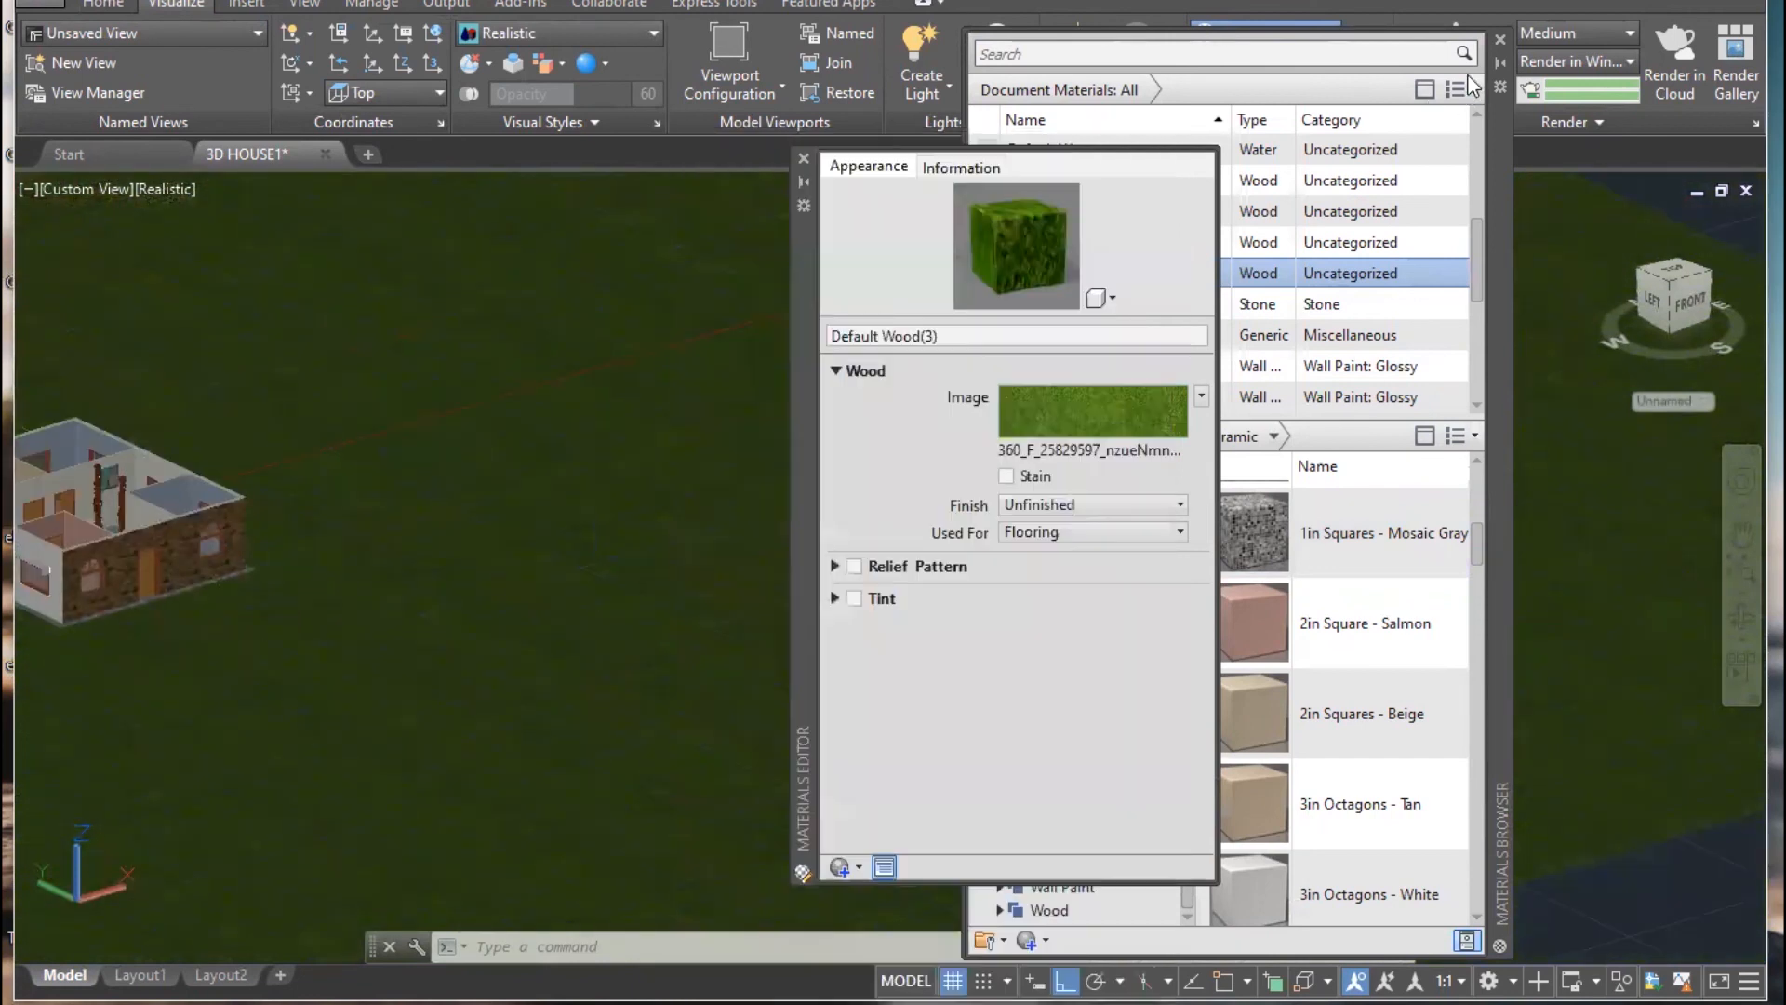
pyautogui.click(1499, 37)
pyautogui.click(804, 159)
pyautogui.press('Escape')
# - Examine the house on its grass ground from the front and from above
pyautogui.moveTo(654, 518); pyautogui.dragTo(1384, 627, button='middle')
pyautogui.scroll(8, 818, 656)
pyautogui.keyDown('shift'); pyautogui.moveTo(978, 672); pyautogui.dragTo(912, 632, button='middle'); pyautogui.keyUp('shift')
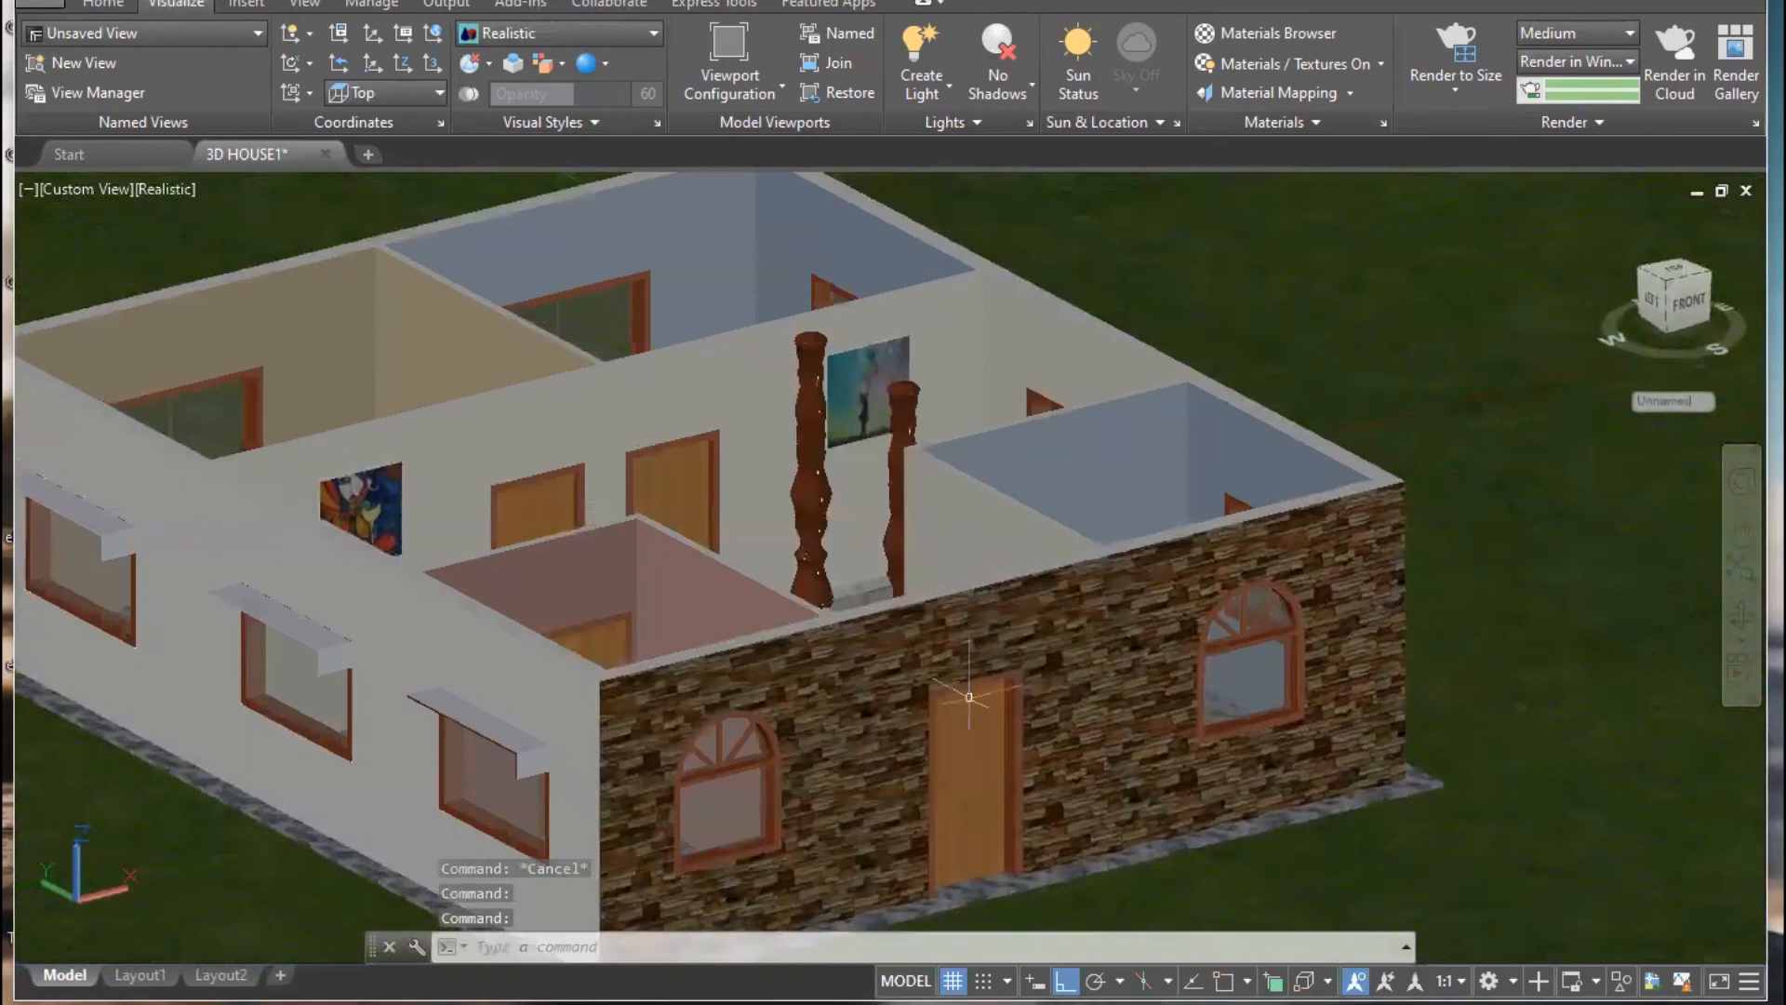
pyautogui.scroll(2, 893, 614)
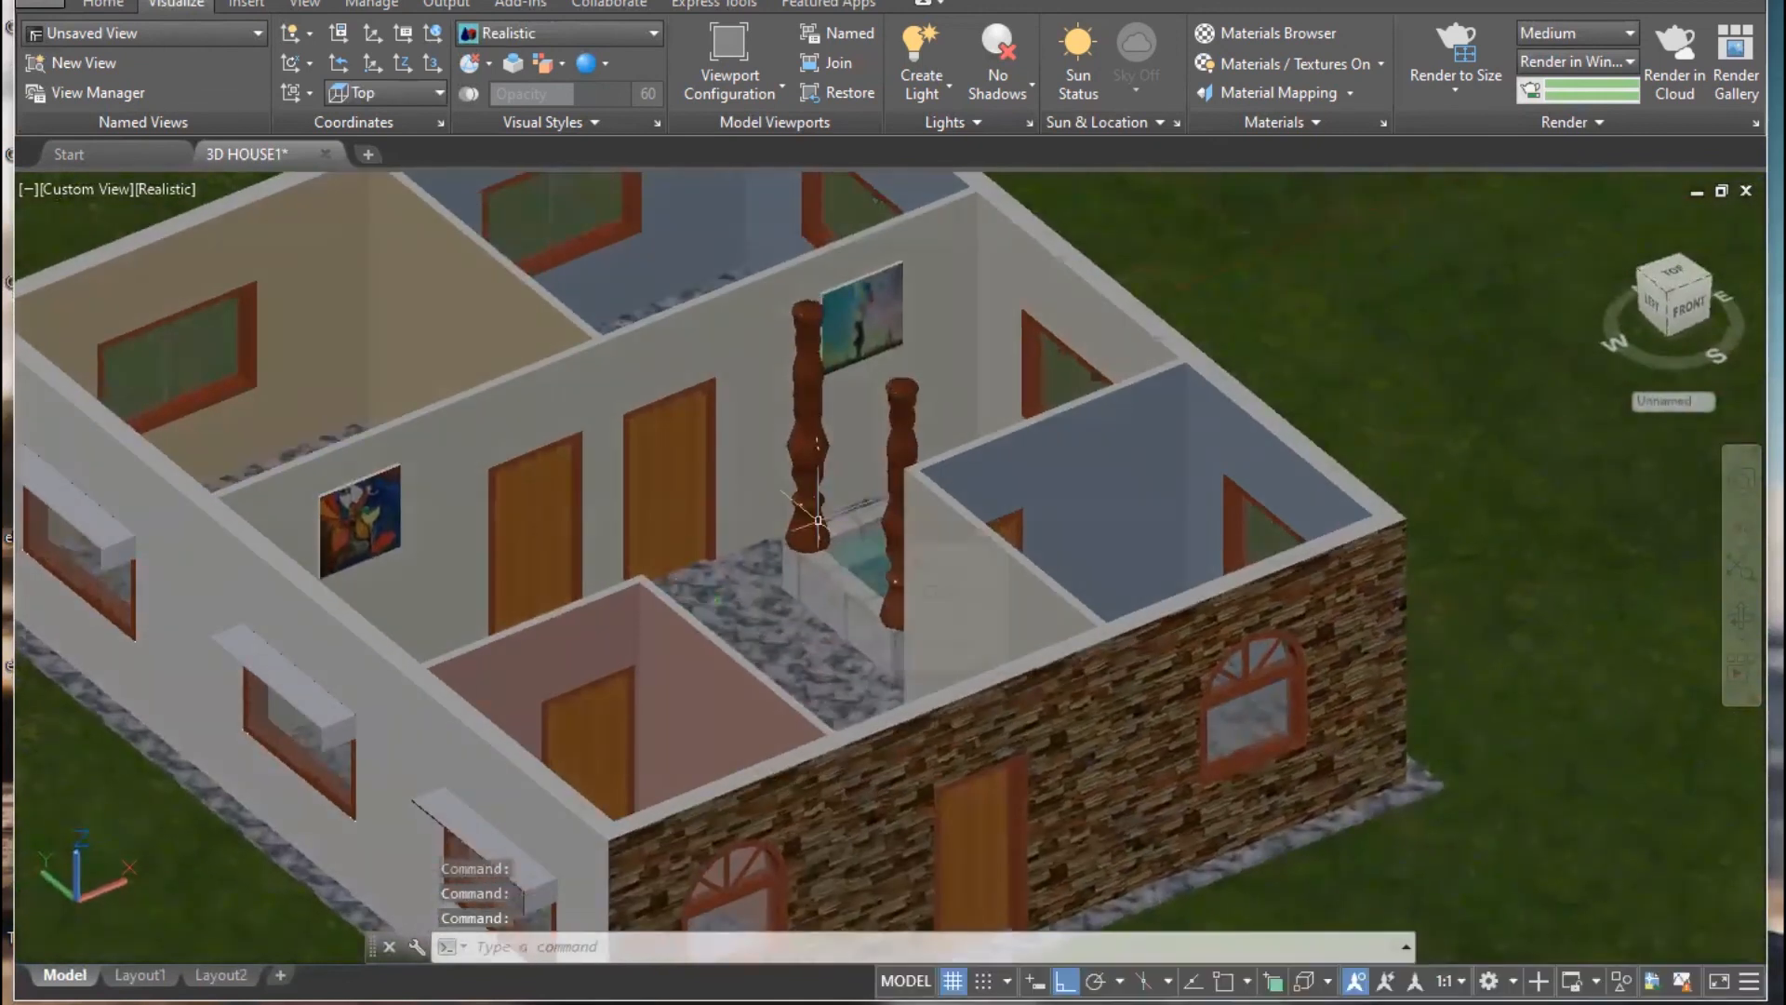
pyautogui.moveTo(818, 520)
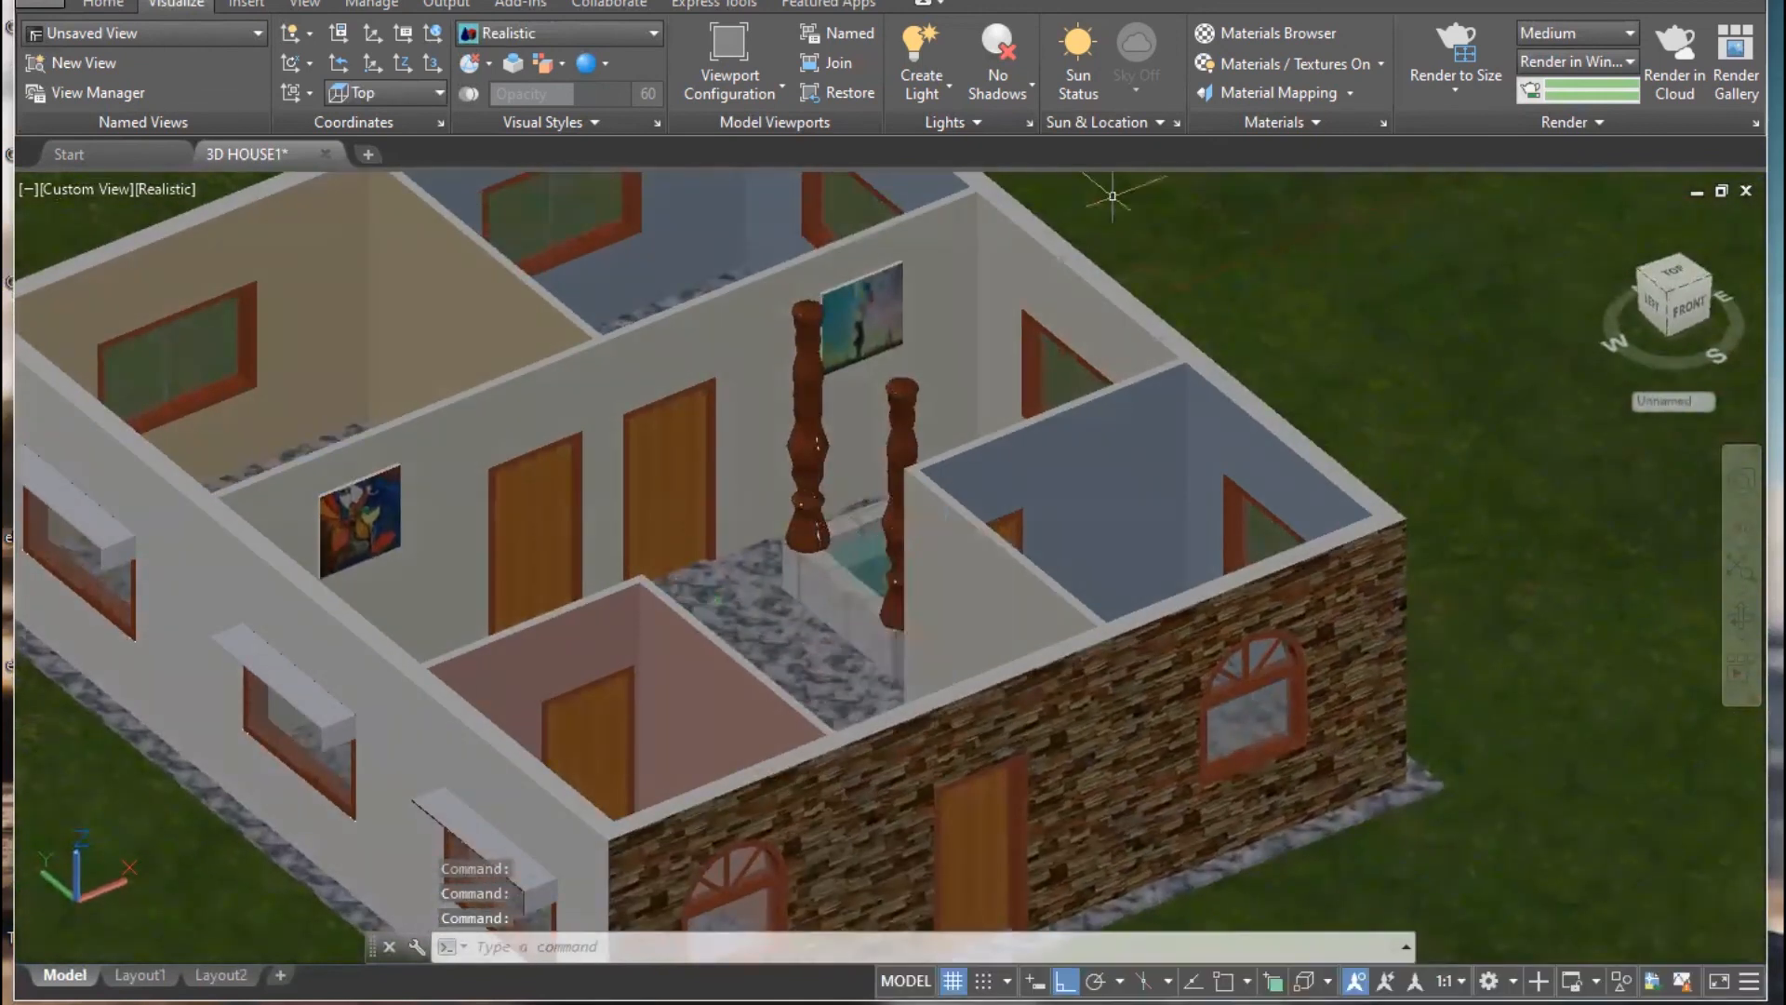